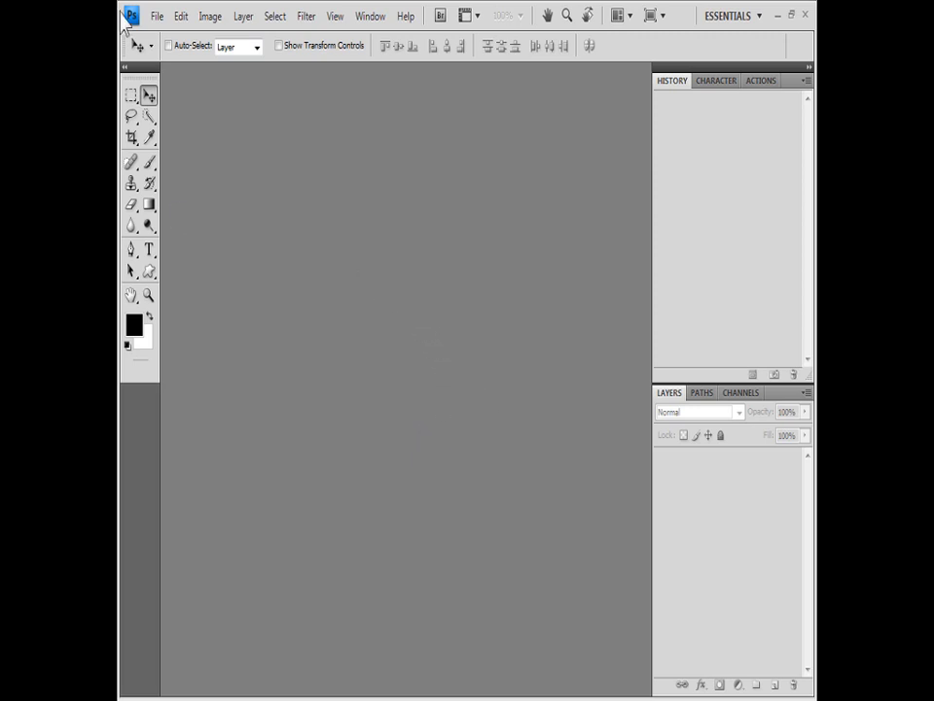
Start a new document and set its width to 400 pixels and its height to 500 pixels.
click(156, 16)
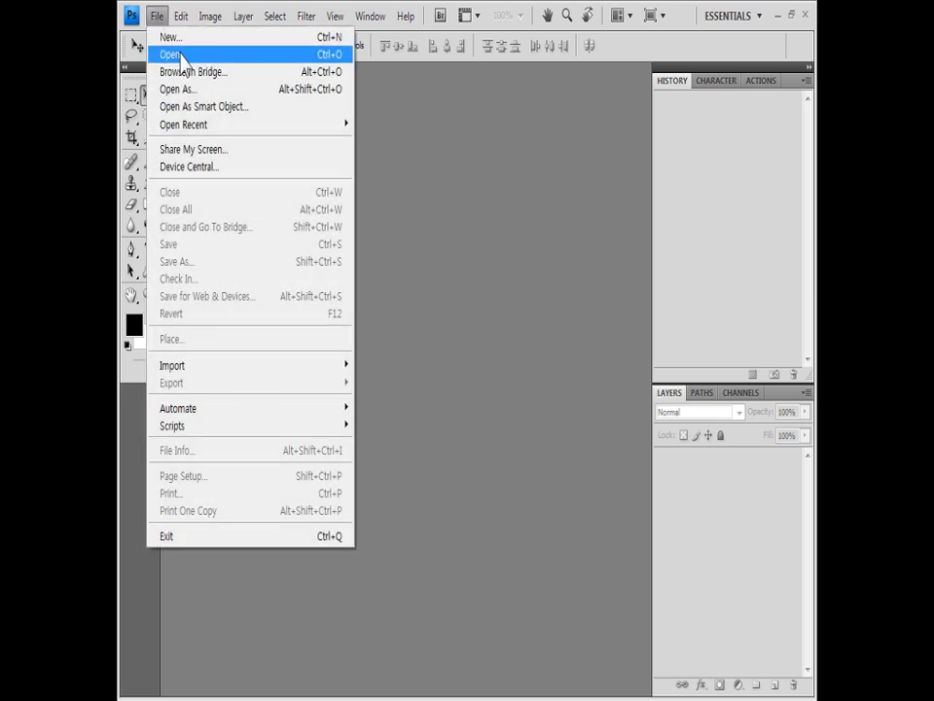
click(337, 39)
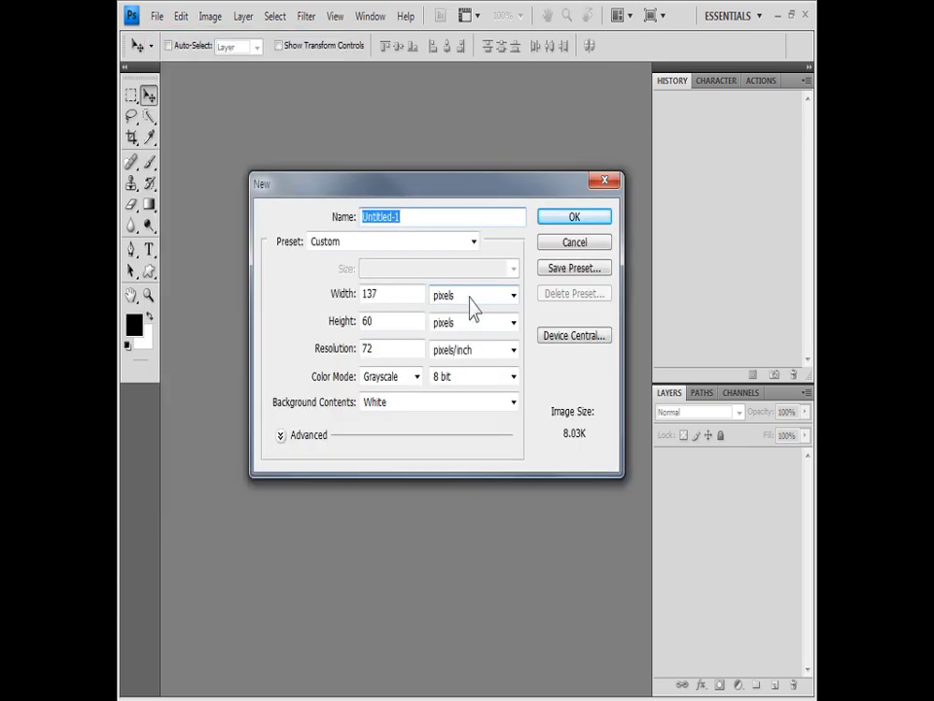
double_click(380, 295)
text(400)
key(Tab)
key(Tab)
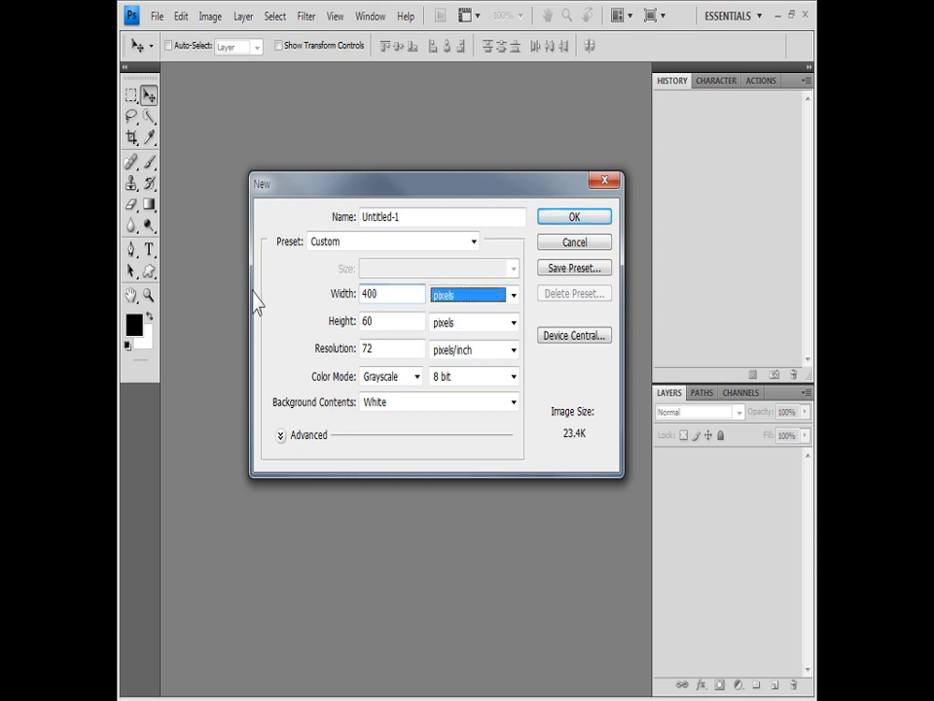
text(500)
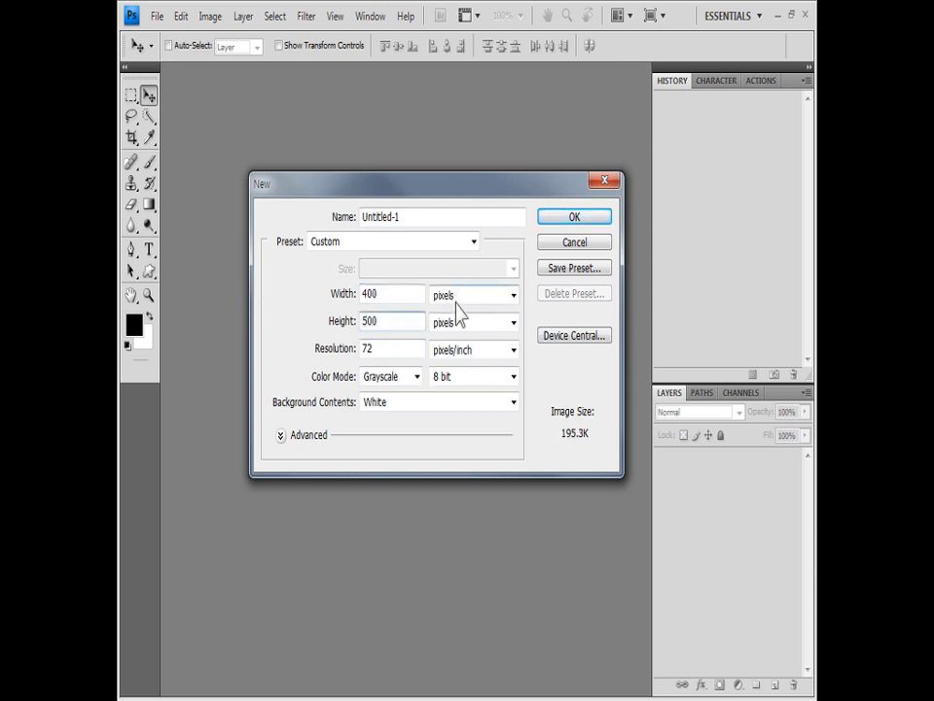
key(ctrl+a)
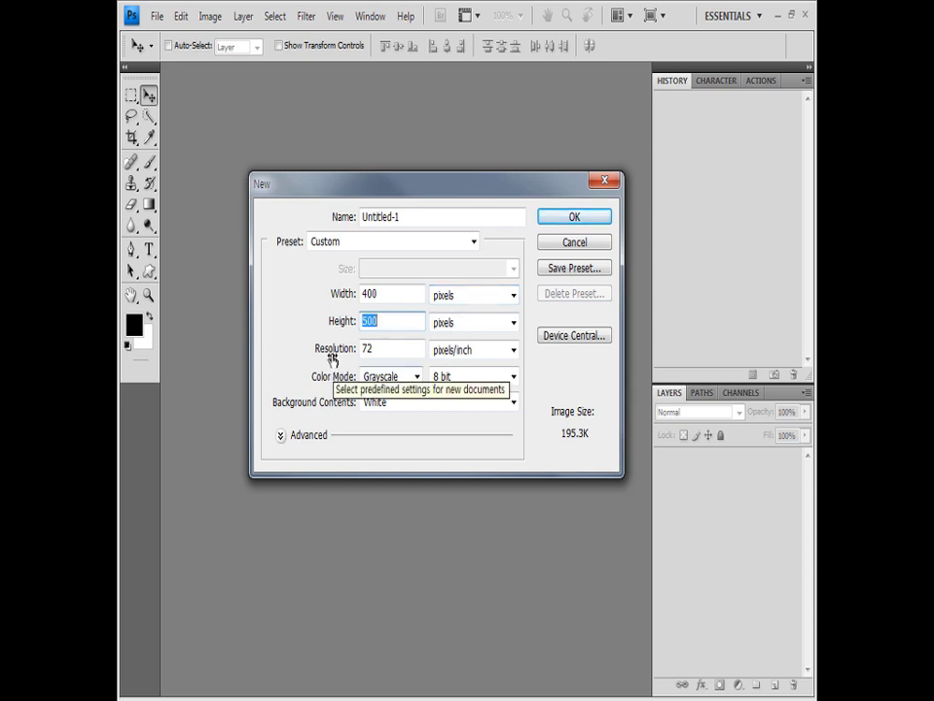
Use a resolution of 72 pixels/inch and RGB Color mode, and create the document.
double_click(384, 348)
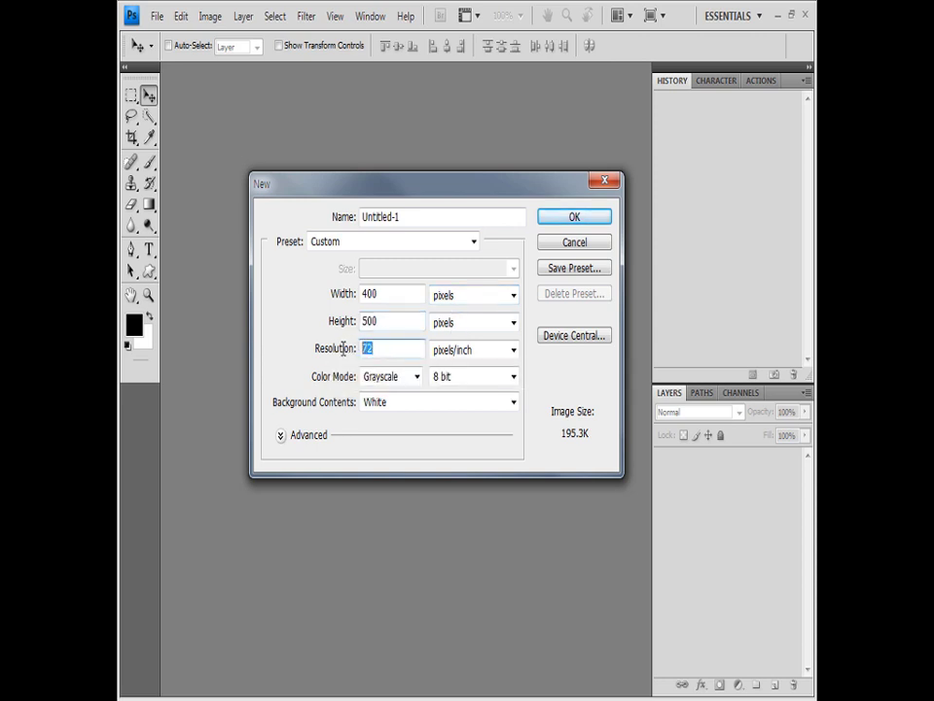
click(513, 352)
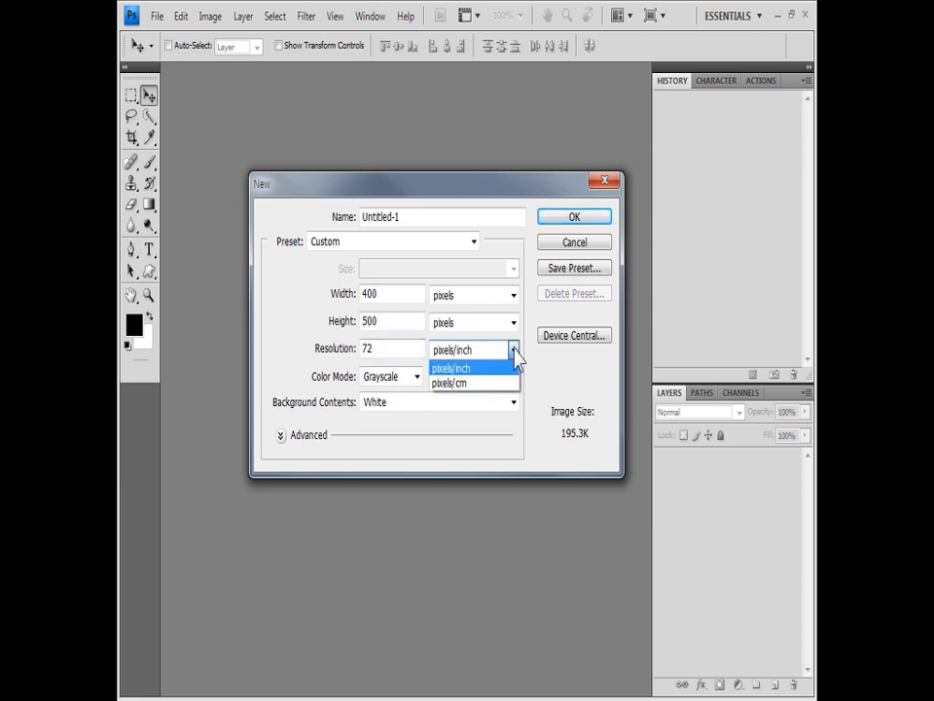
click(483, 370)
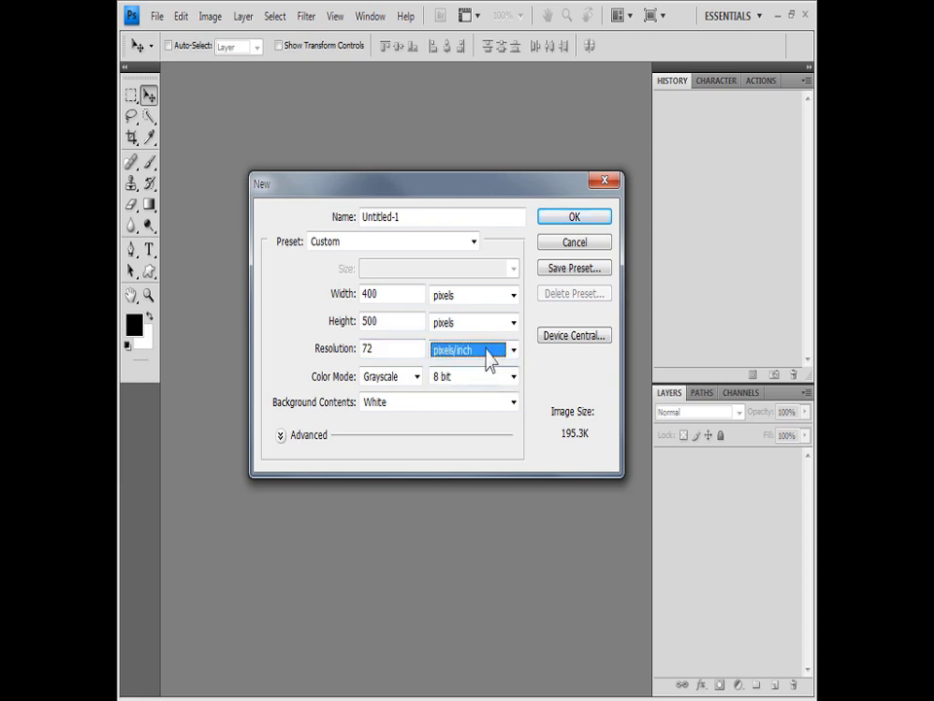
click(416, 377)
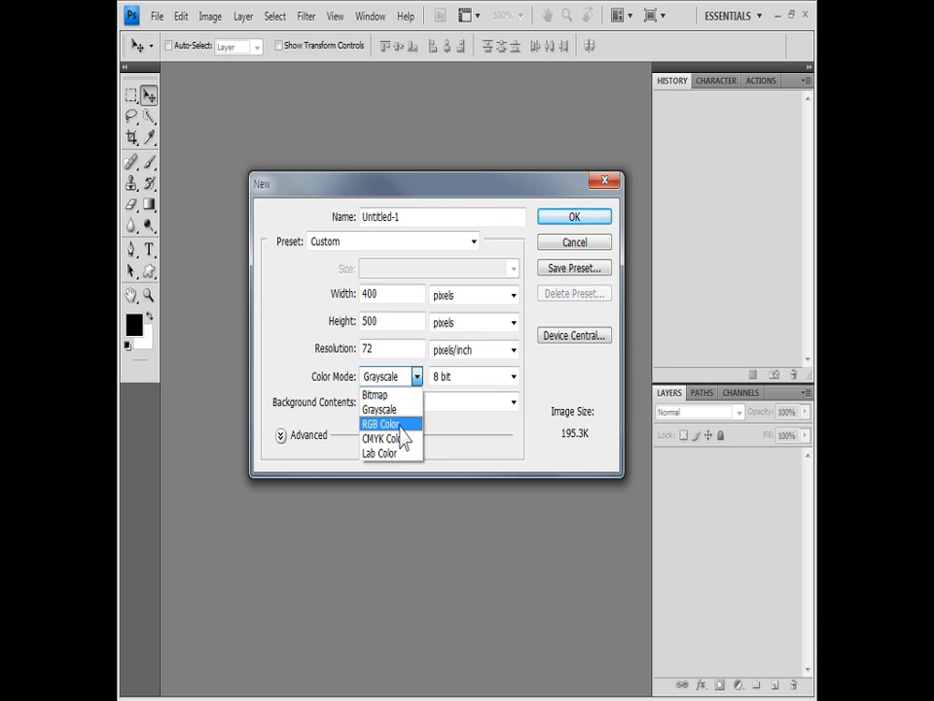
click(401, 424)
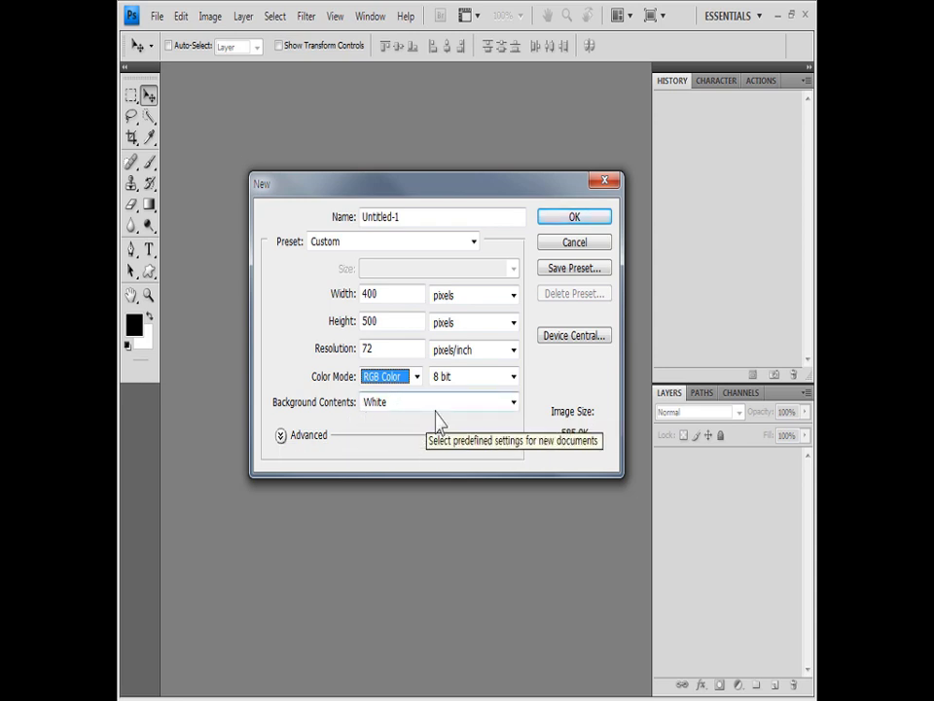
click(608, 222)
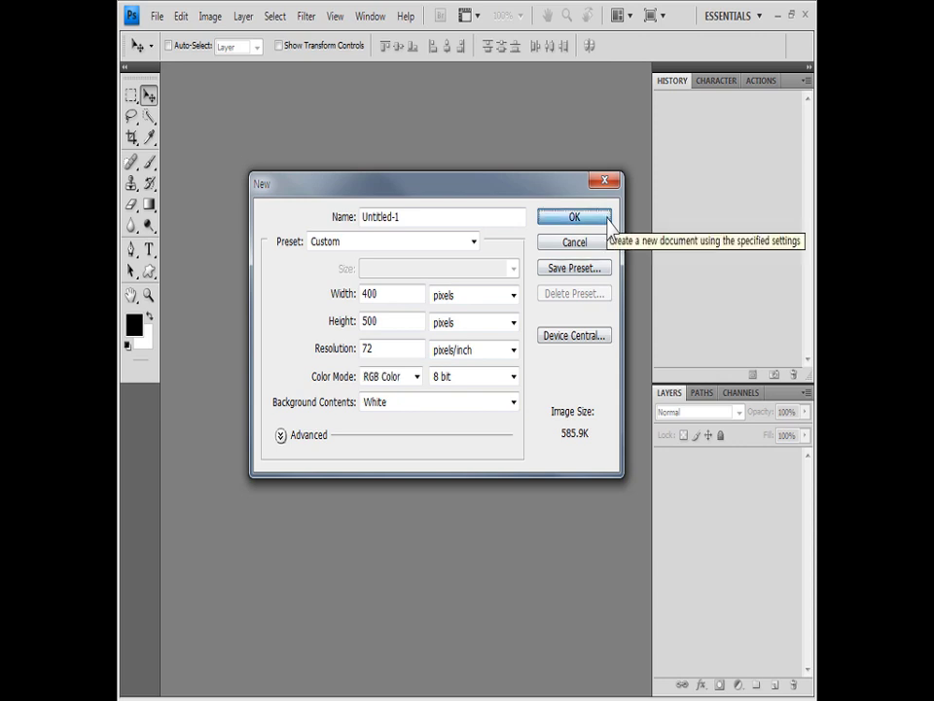
click(181, 16)
mouse_move(234, 642)
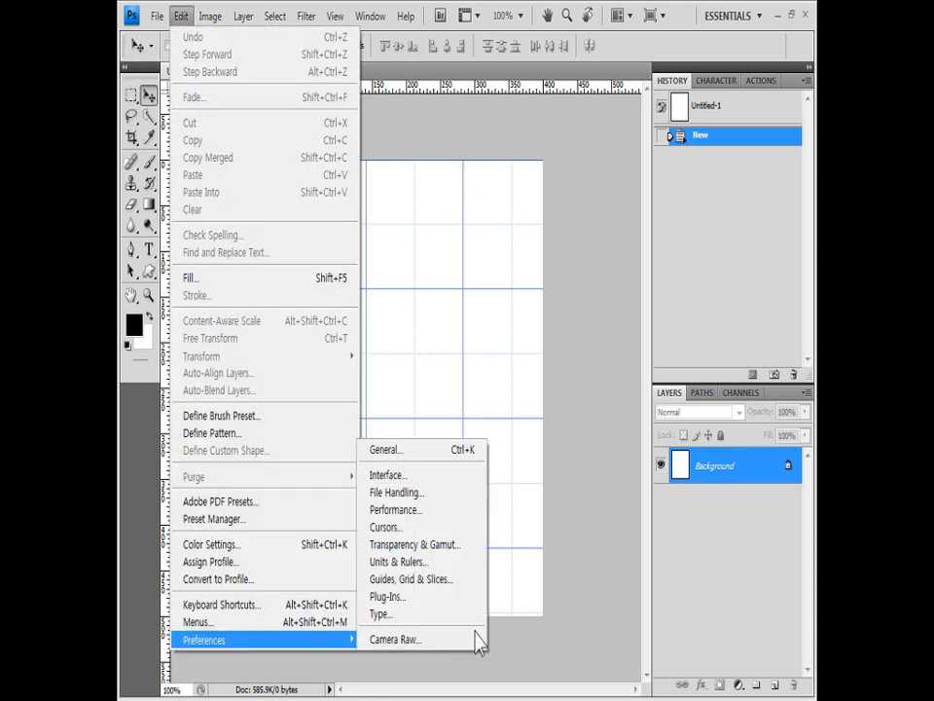
click(563, 307)
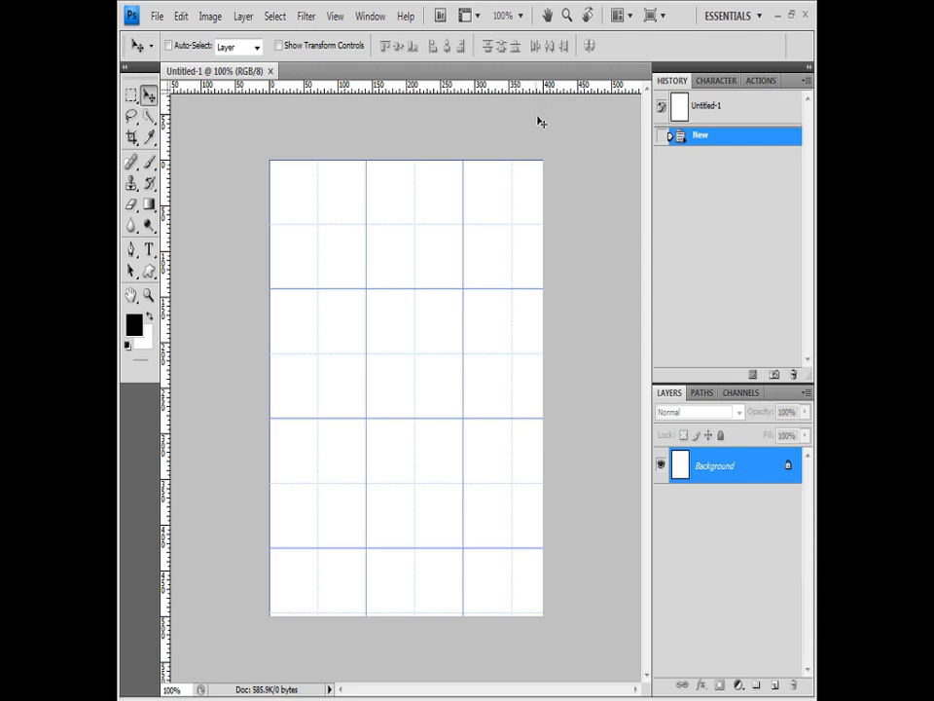
Hide the rulers and display them again.
key(ctrl+r)
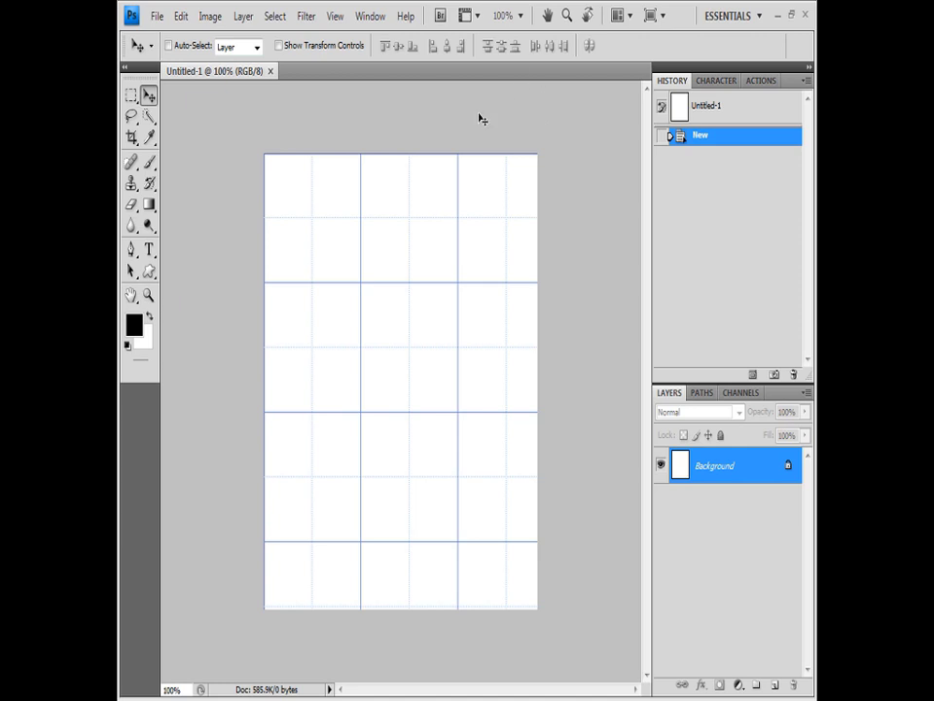
key(ctrl+r)
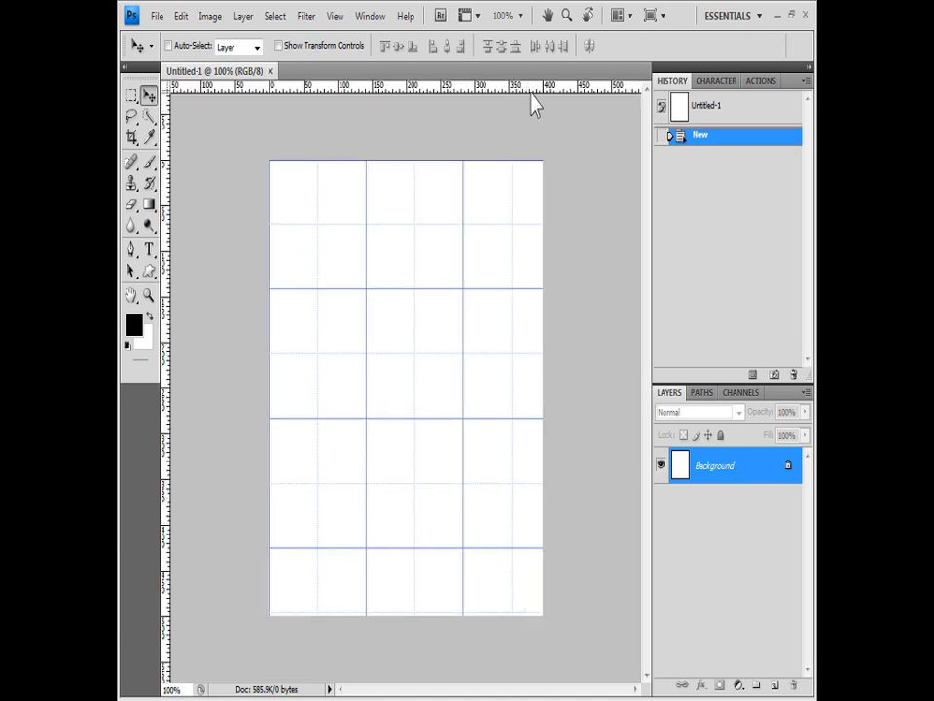
In the grid preferences, set a gridline every 100 pixels with 1 subdivision.
double_click(535, 97)
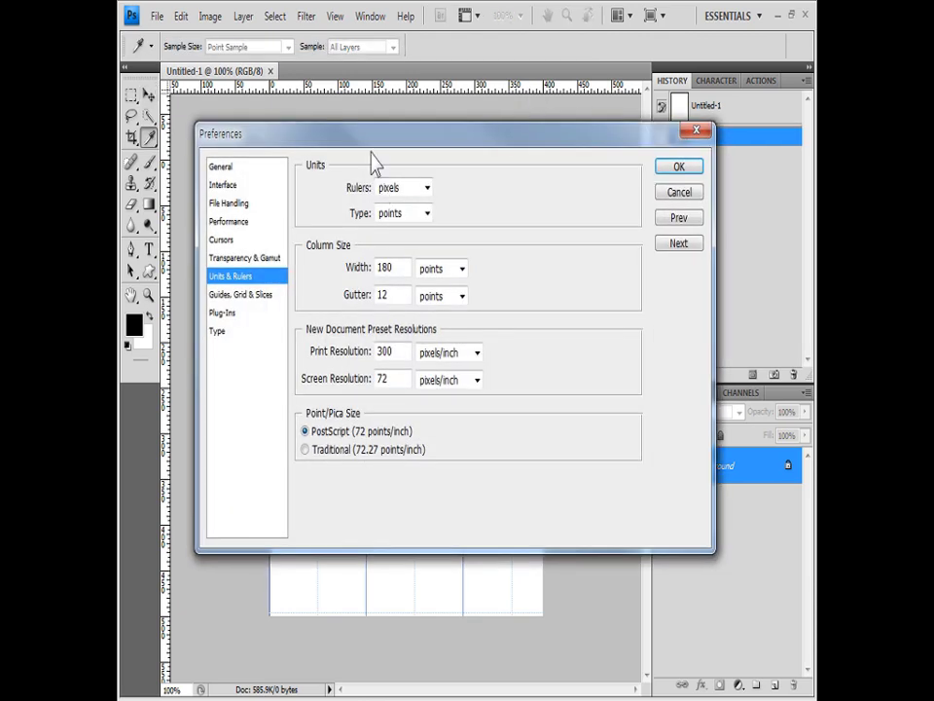
drag(459, 137, 460, 118)
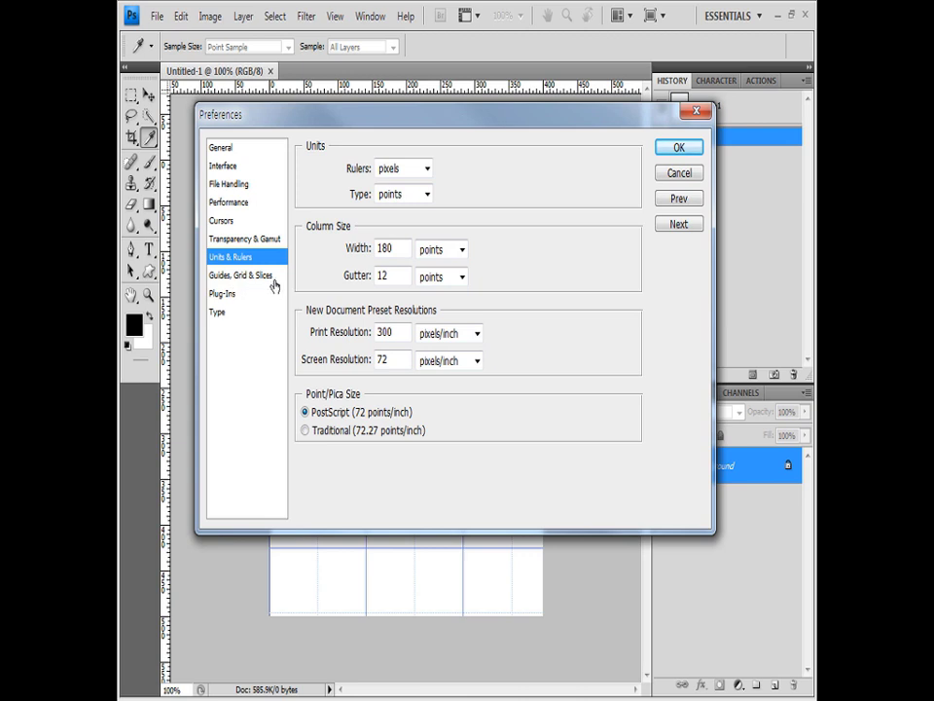
click(258, 276)
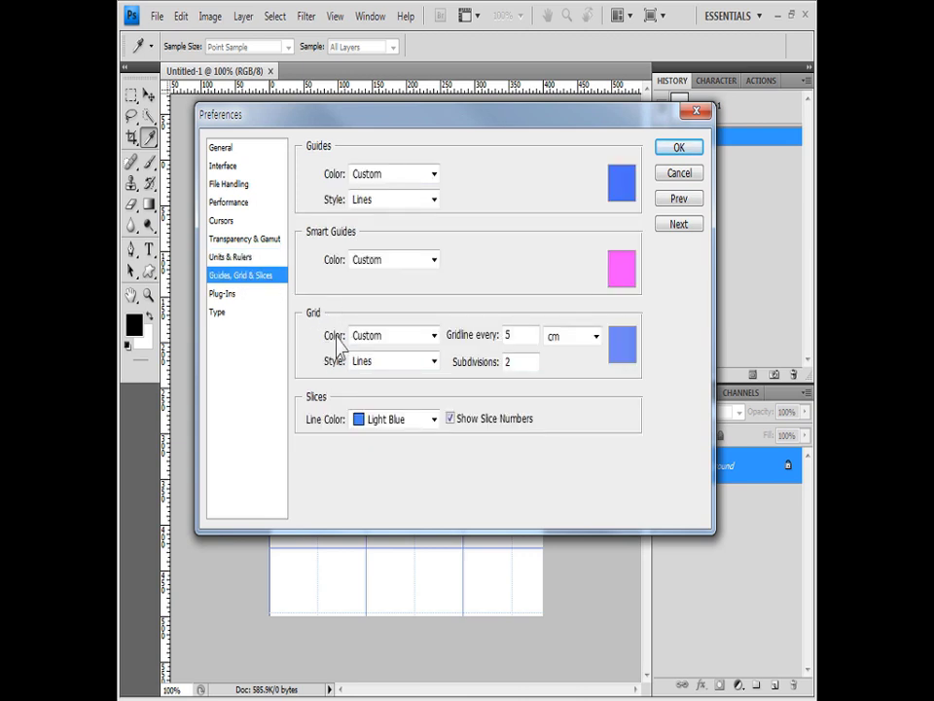
double_click(523, 334)
text(1)
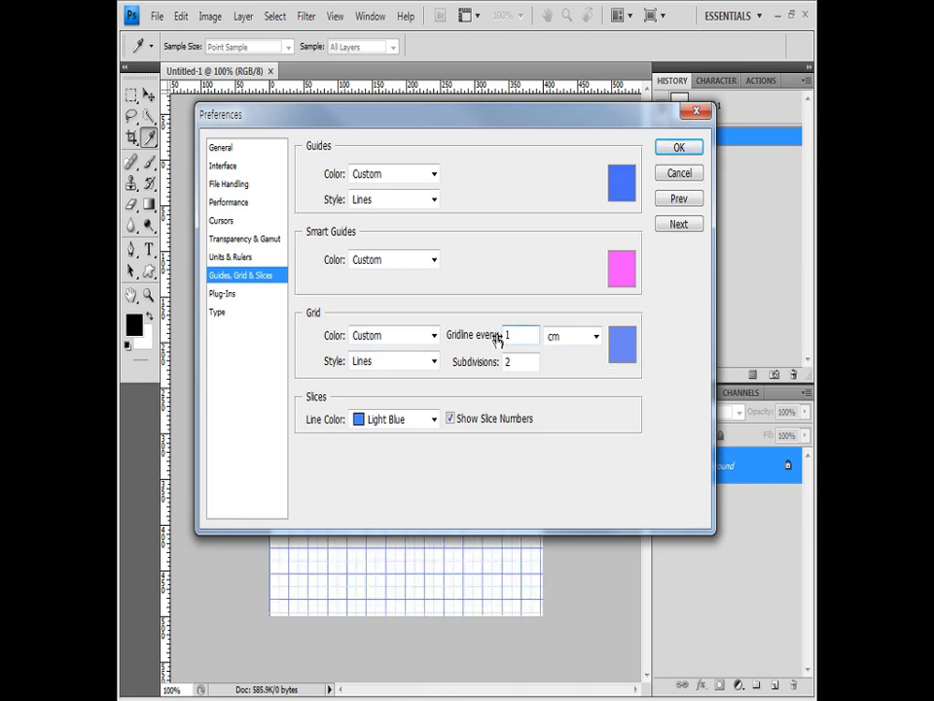
text(00)
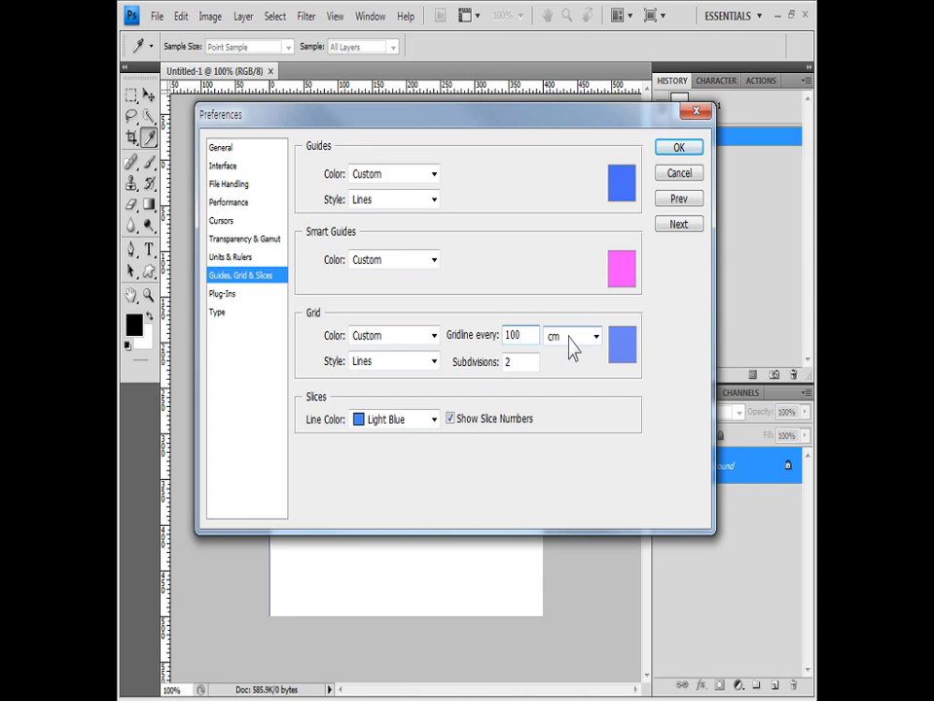
click(569, 333)
click(582, 353)
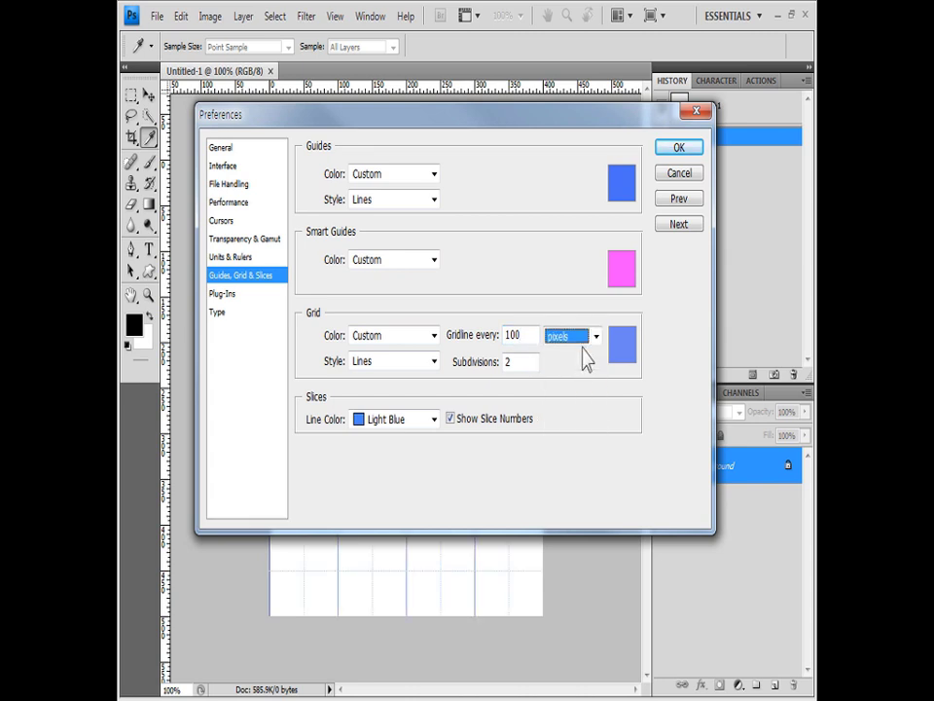
double_click(523, 362)
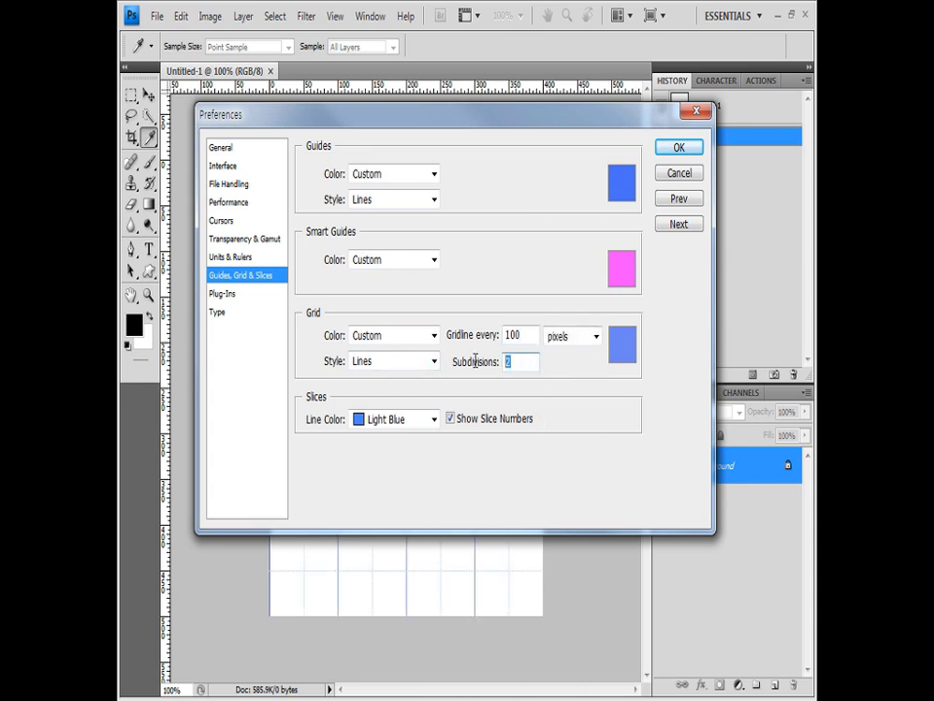
text(1)
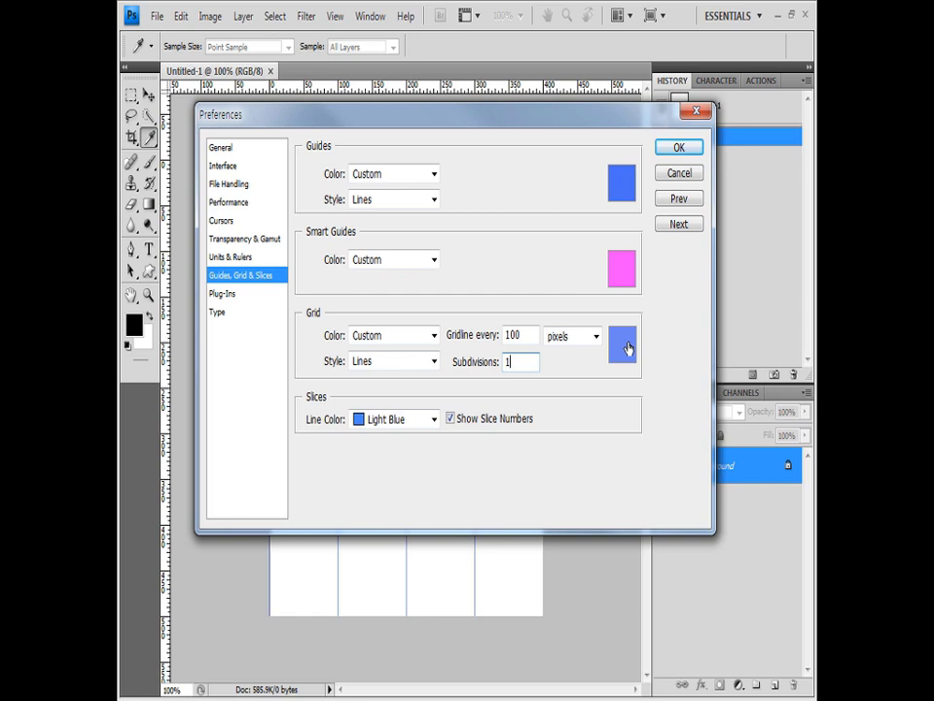
Change the grid color to light green (#96f46c) and apply the preferences.
click(627, 347)
click(589, 319)
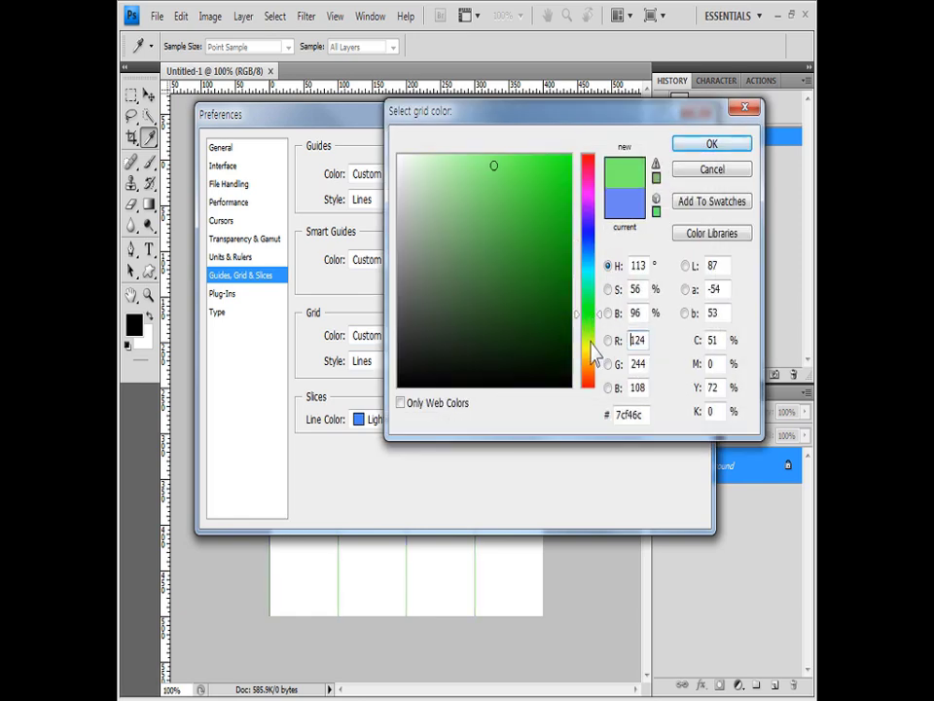
click(594, 352)
click(592, 324)
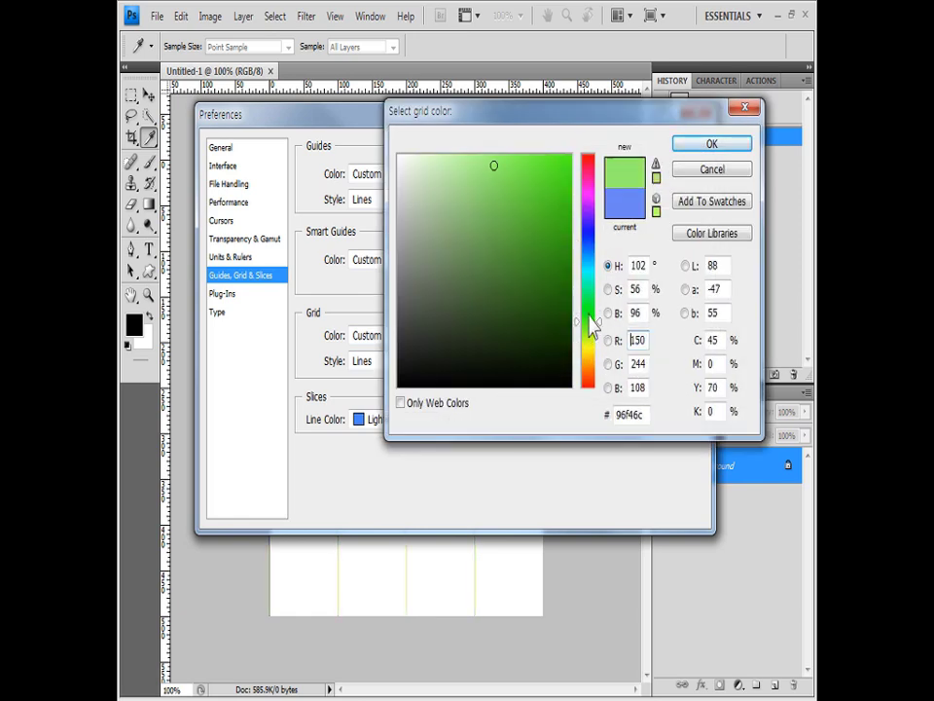
click(706, 144)
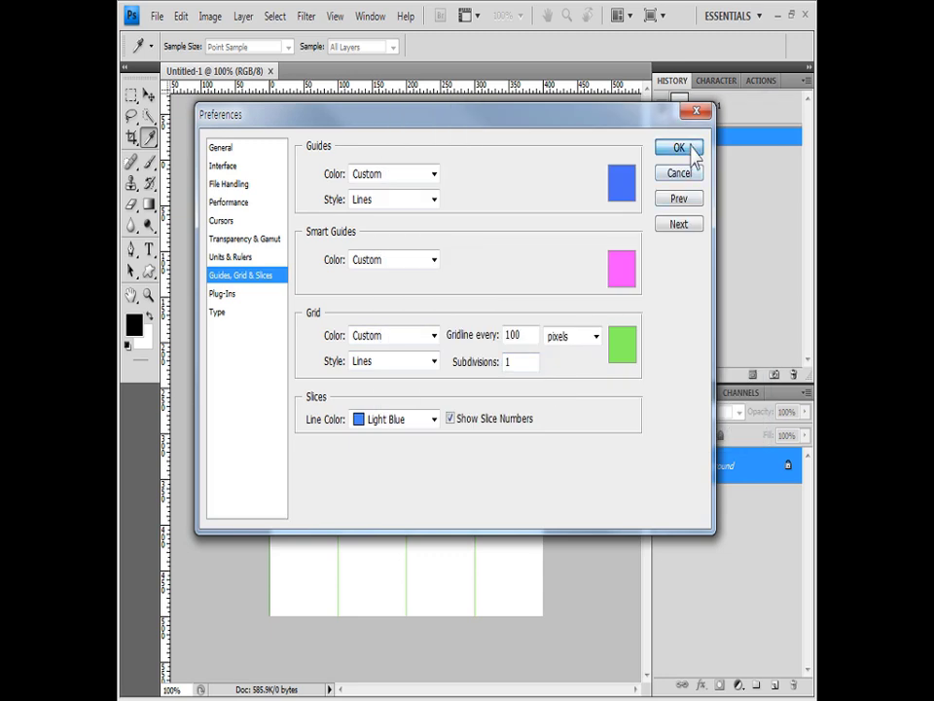
click(692, 151)
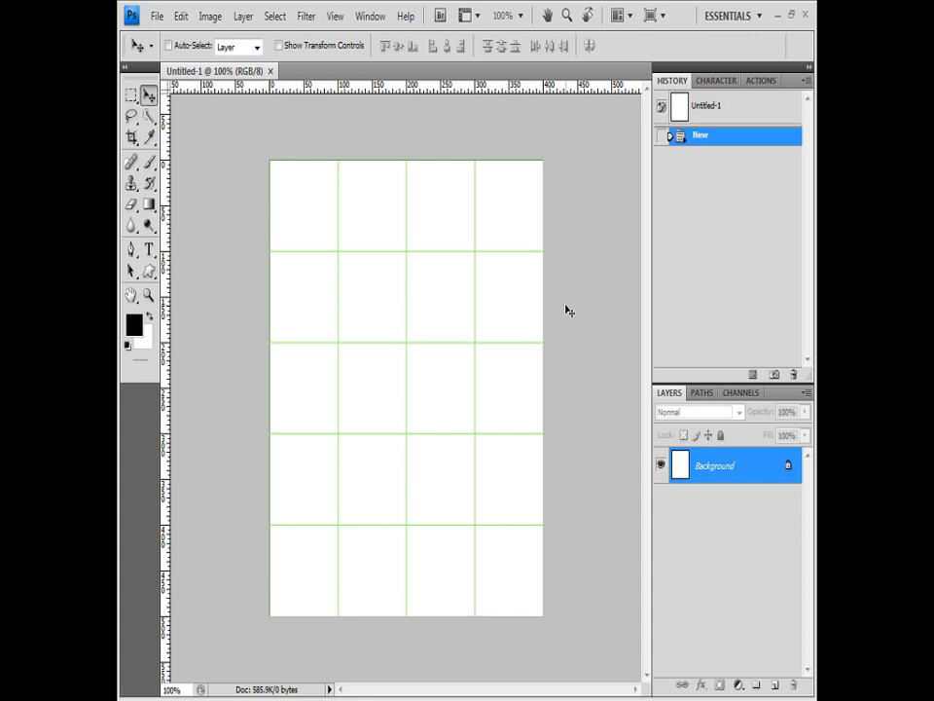
Toggle the grid off and on twice over the canvas, leaving it shown.
key(ctrl+apostrophe)
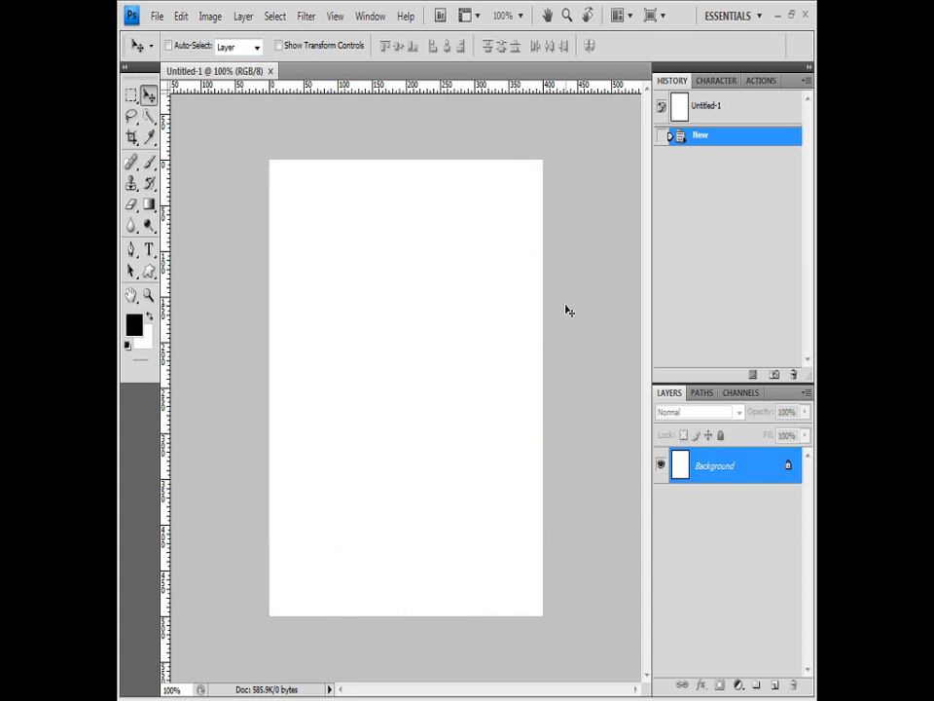
key(ctrl+apostrophe)
key(ctrl+apostrophe)
key(ctrl+apostrophe)
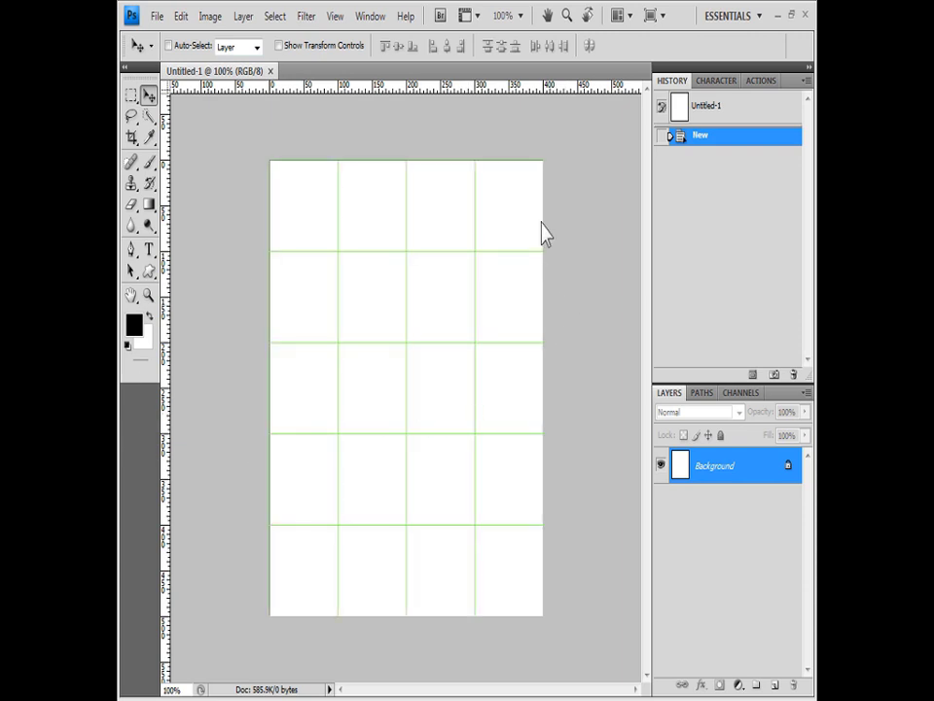
Choose pixels as the unit of the rulers.
right_click(467, 97)
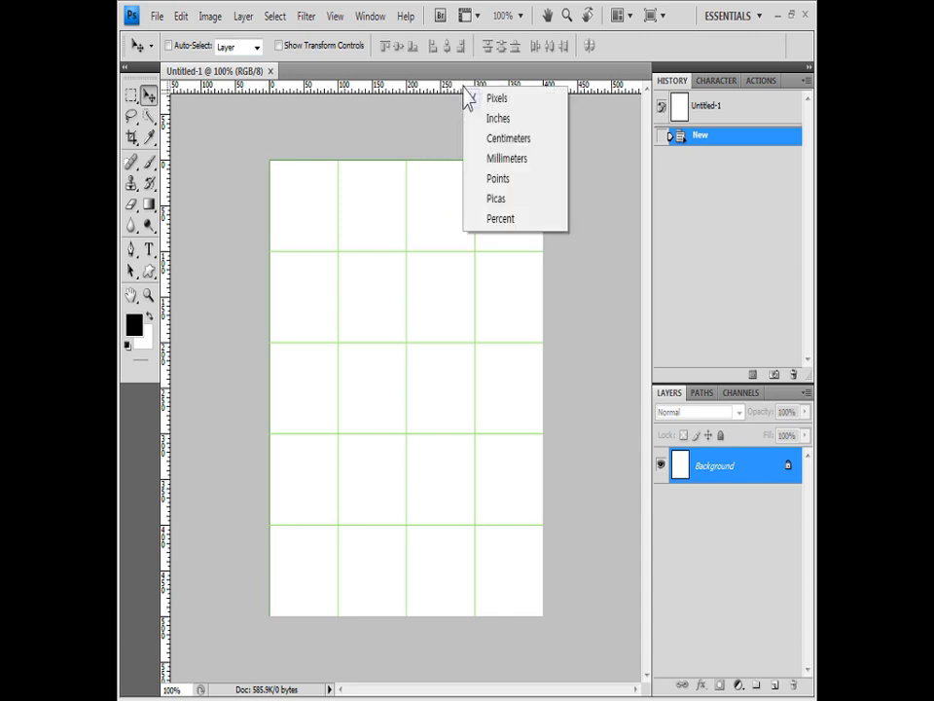
click(536, 103)
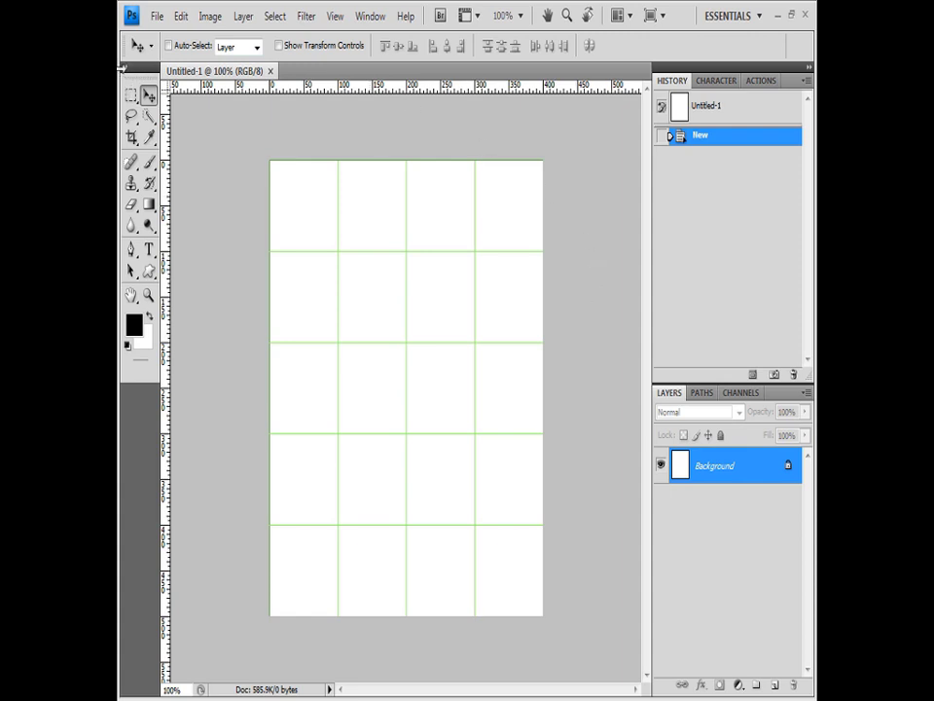
Save the document in Photoshop format in the GTQ folder, naming it with the exam number, the candidate's name and question number 1.
click(164, 19)
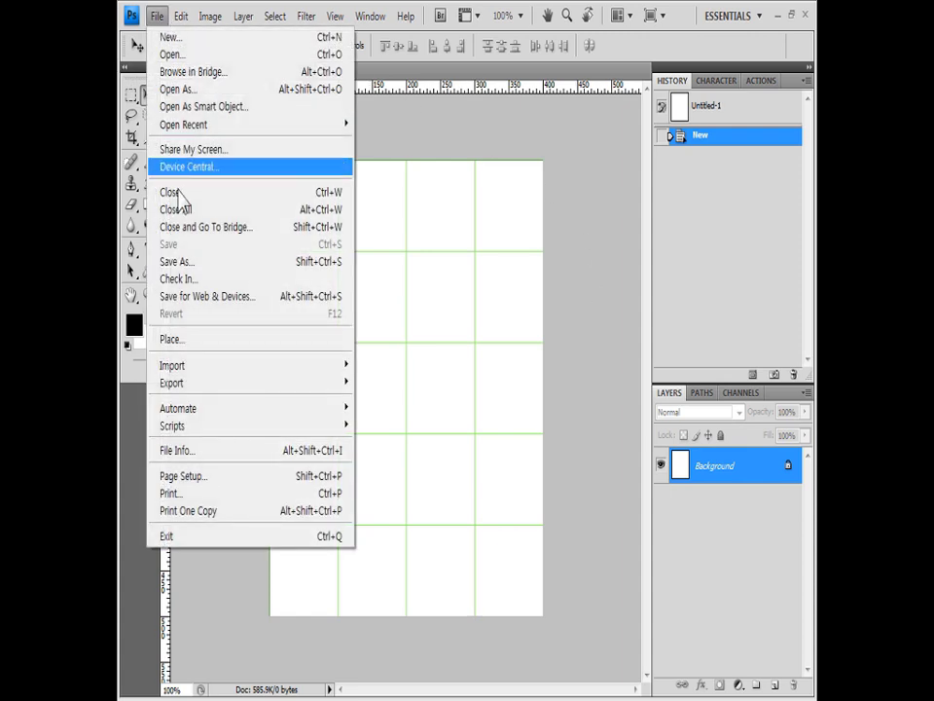
click(191, 262)
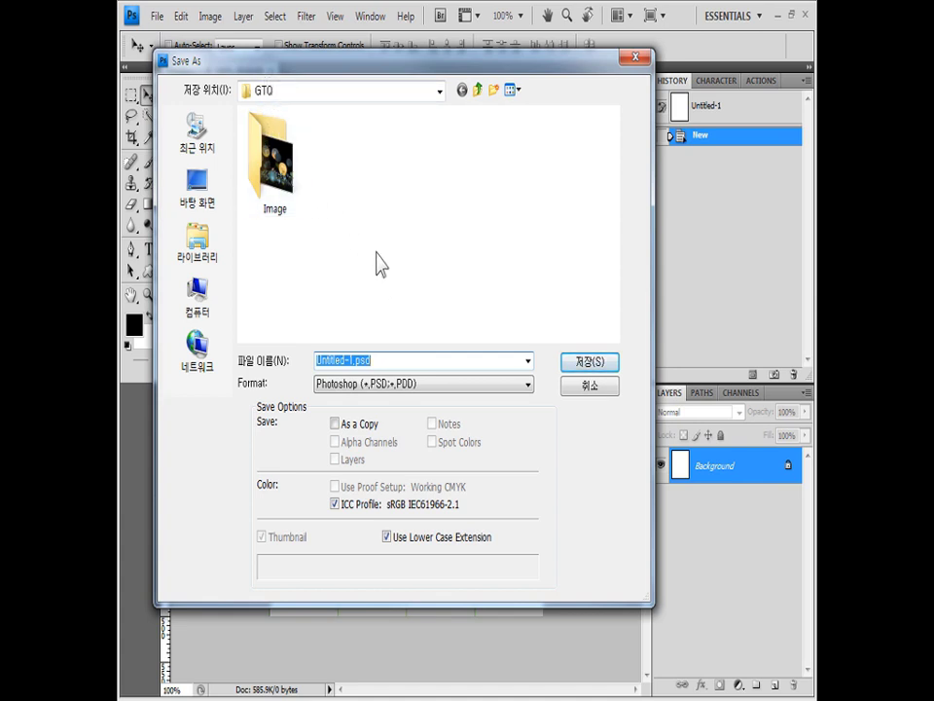
text(수험번호-성명-문제번호)
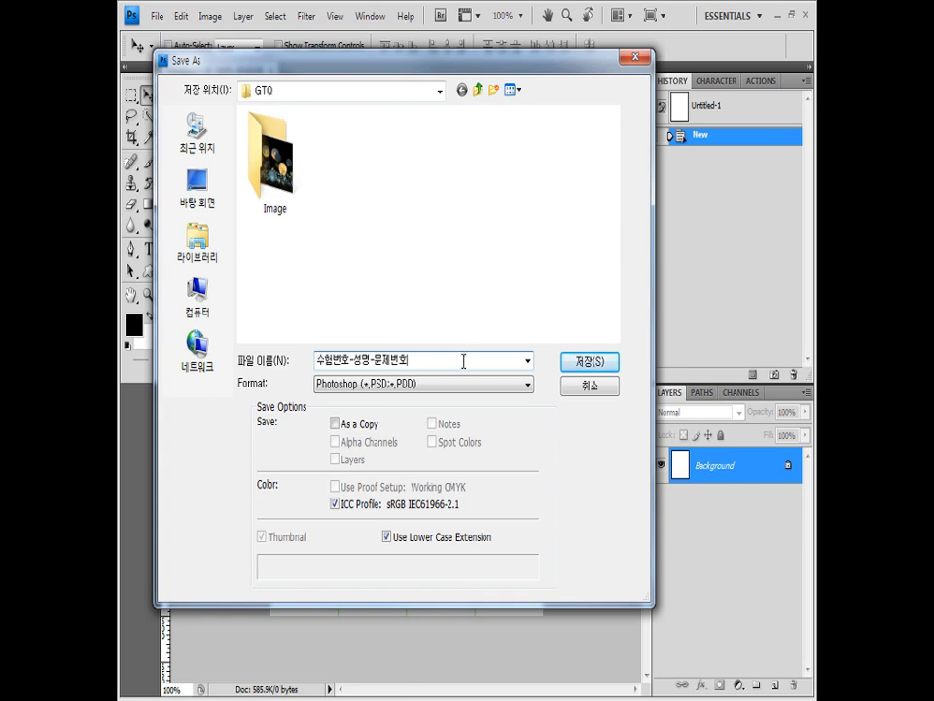
drag(427, 361, 318, 361)
text(G123456789-홍길동-1)
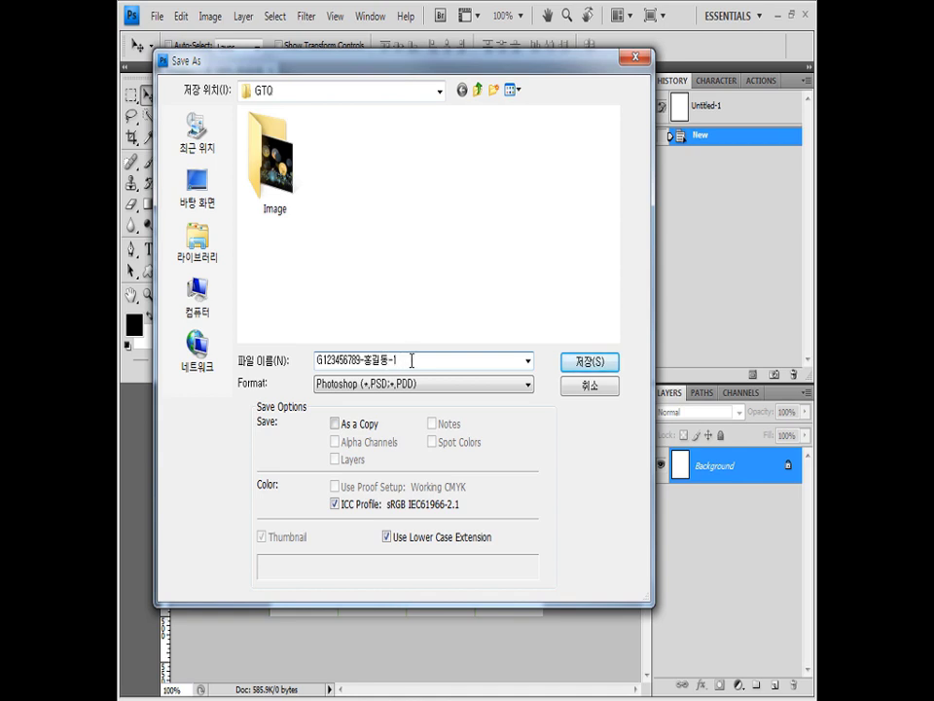
click(362, 390)
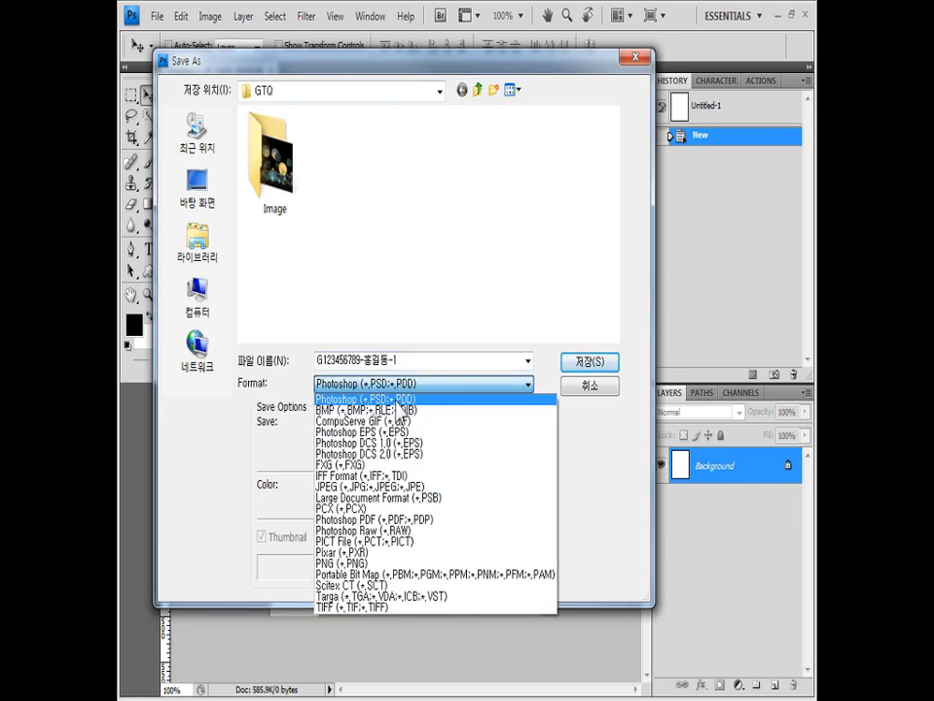
click(400, 398)
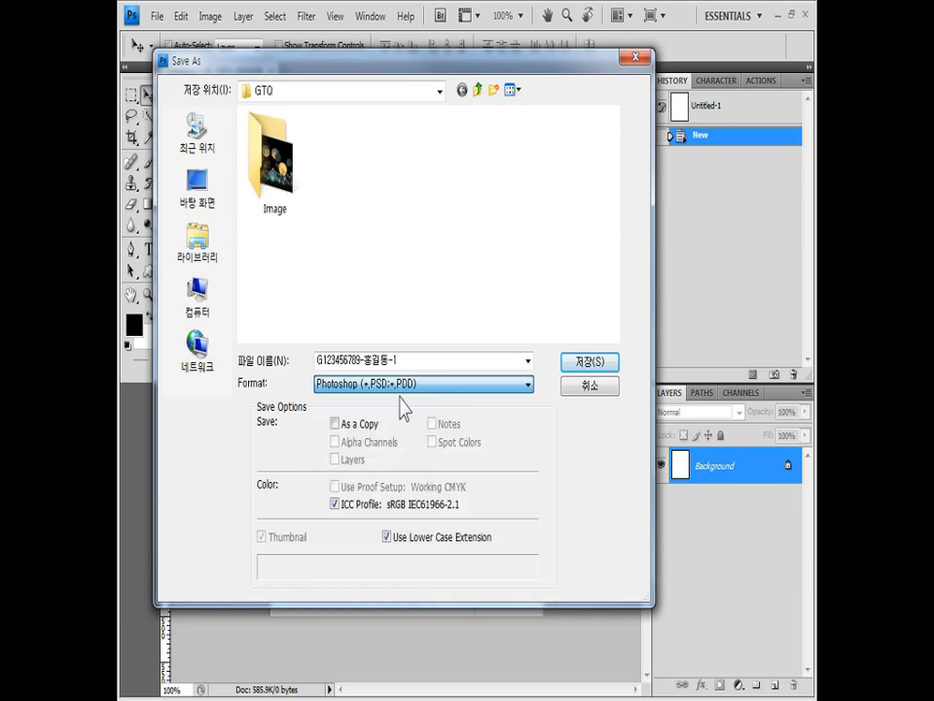
click(607, 359)
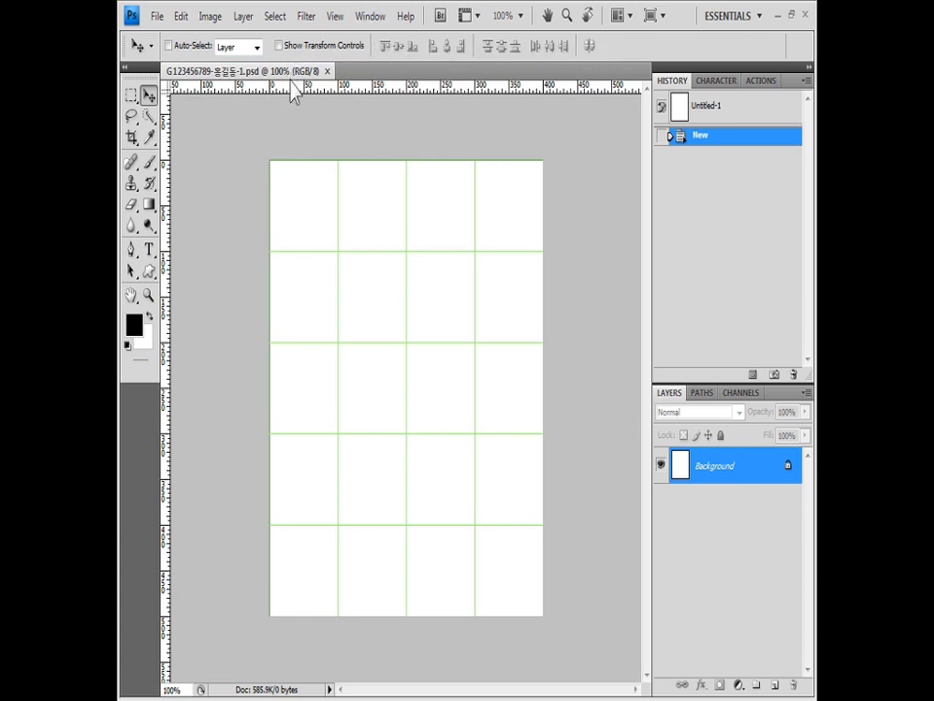
Undock the saved document into its own floating window and place it near the middle of the workspace.
drag(304, 70, 410, 200)
drag(526, 125, 501, 159)
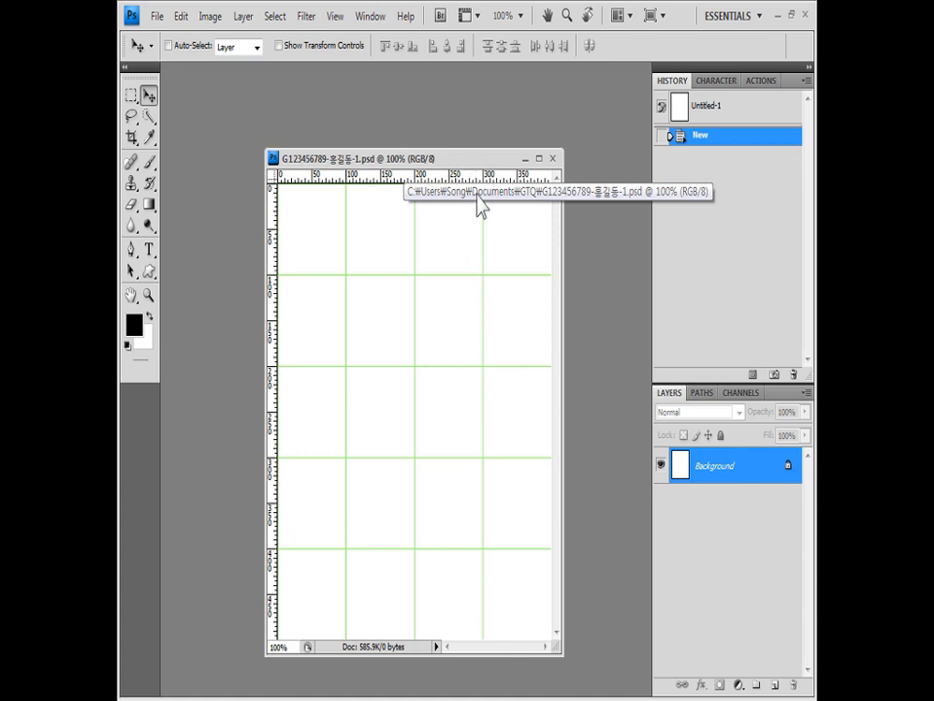
drag(485, 165, 448, 135)
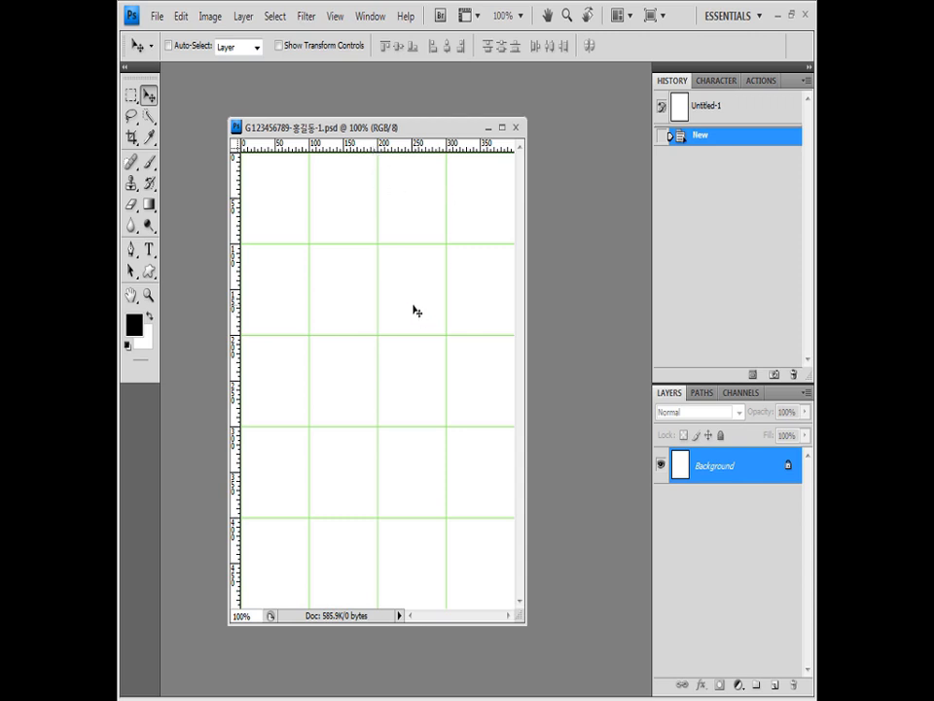
Zoom the document out and back in repeatedly to compare how its window responds, ending at 100%.
key(ctrl+minus)
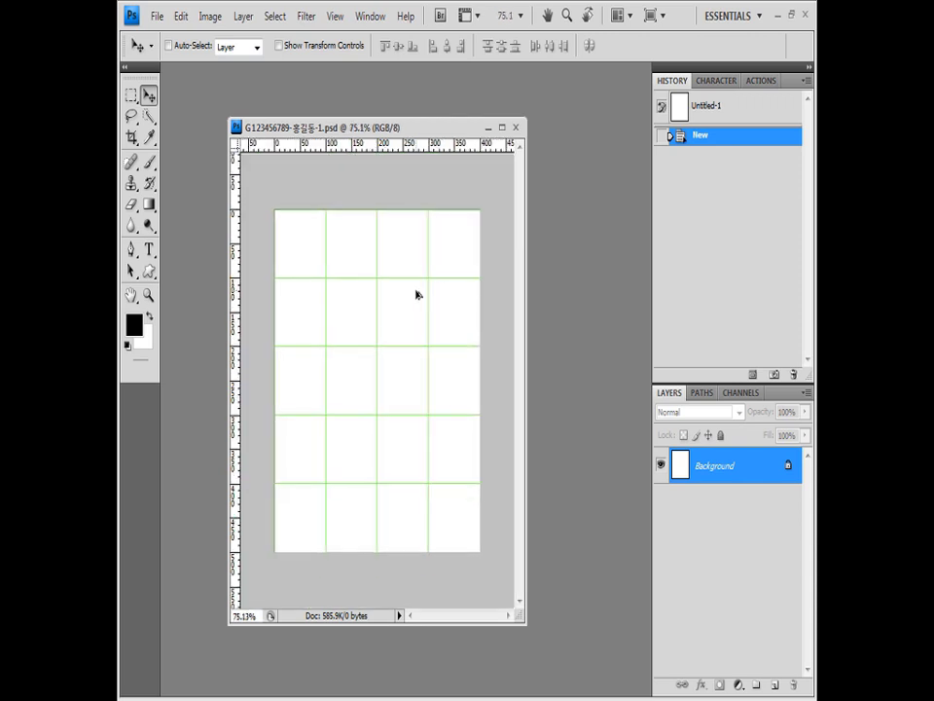
key(ctrl+plus)
key(ctrl+minus)
scroll(454, 294, down, 1)
key(ctrl+plus)
key(ctrl+minus)
key(ctrl+minus)
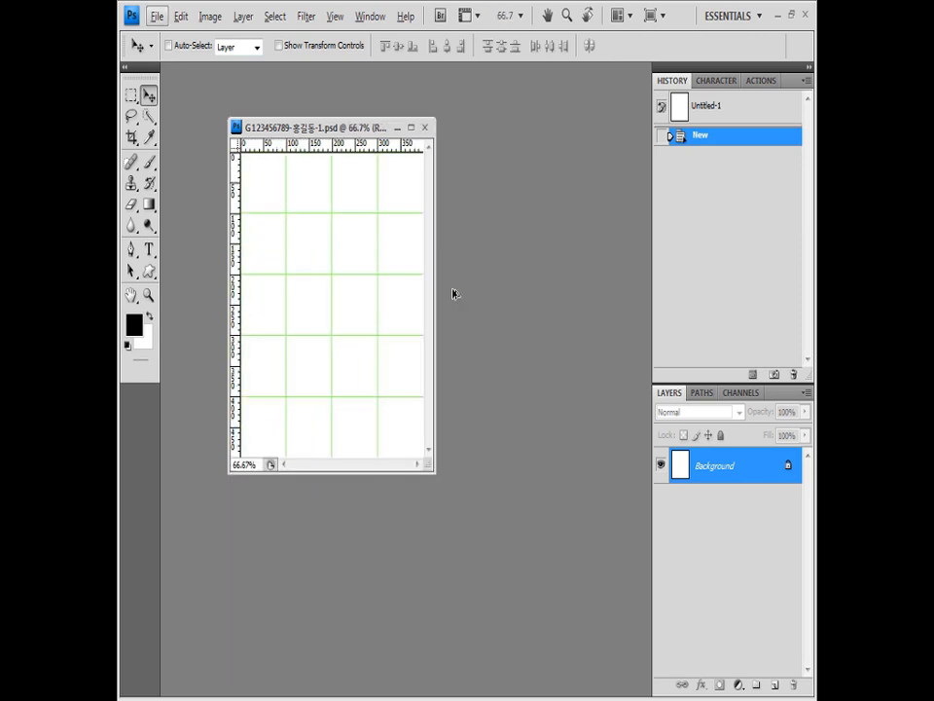
key(ctrl+plus)
key(ctrl+plus)
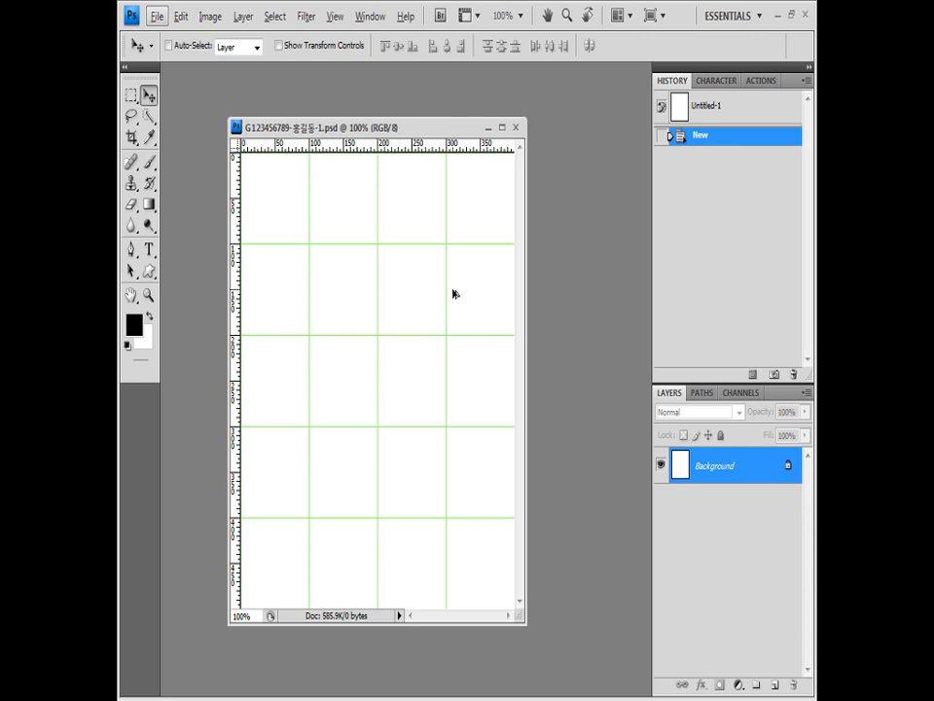
key(ctrl+minus)
key(ctrl+plus)
Turn off the Zoom tool's Zoom All Windows and Resize Windows To Fit options, and test zooming between 66.7% and 200%, ending at 100%.
click(149, 295)
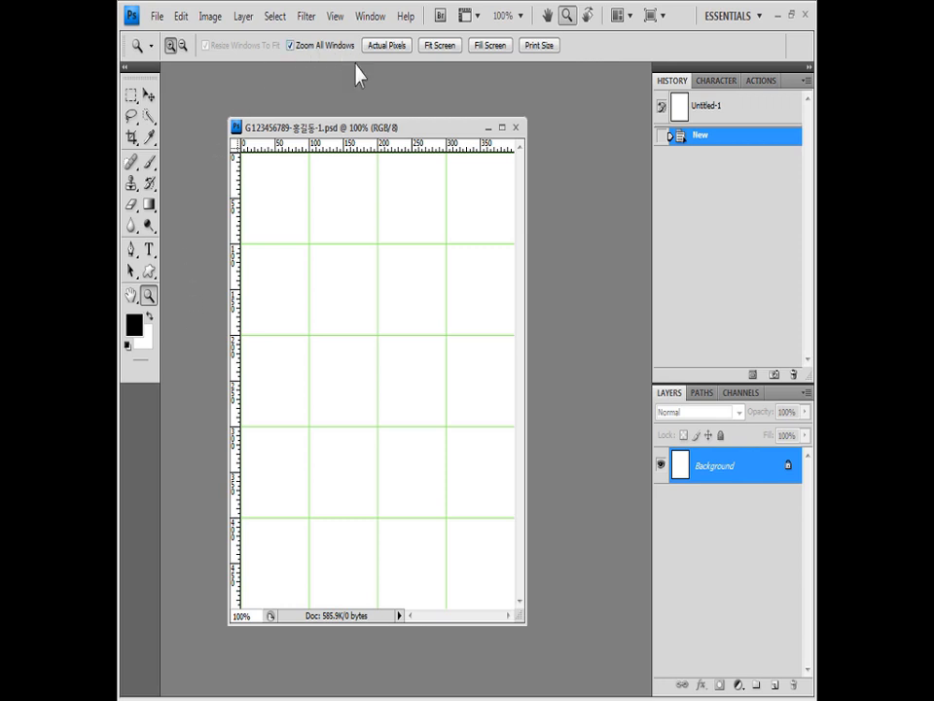
click(290, 46)
alt+click(466, 242)
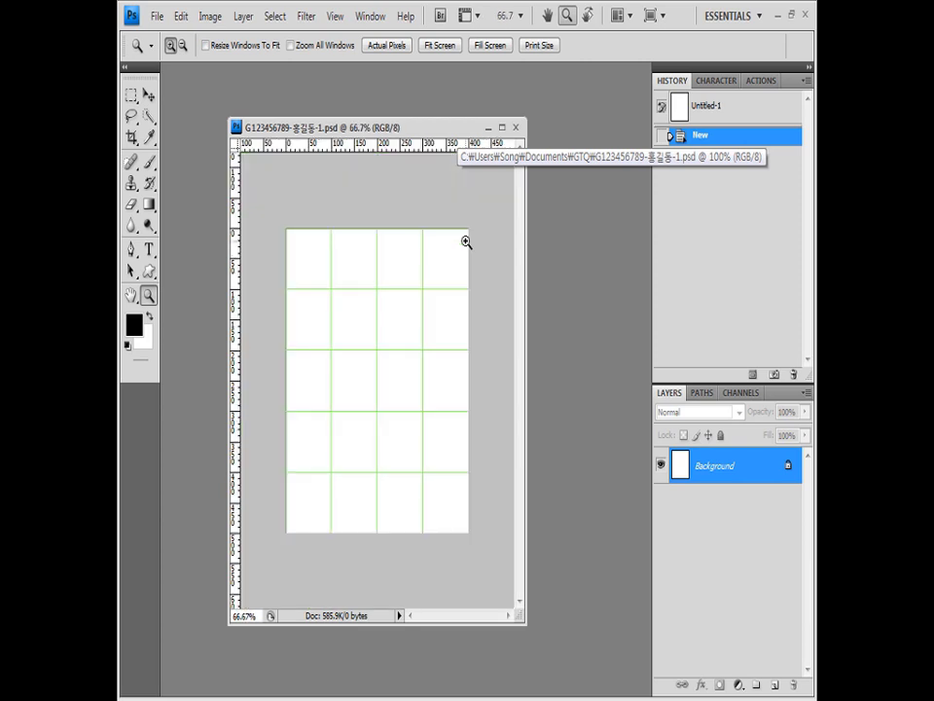
click(466, 242)
click(466, 243)
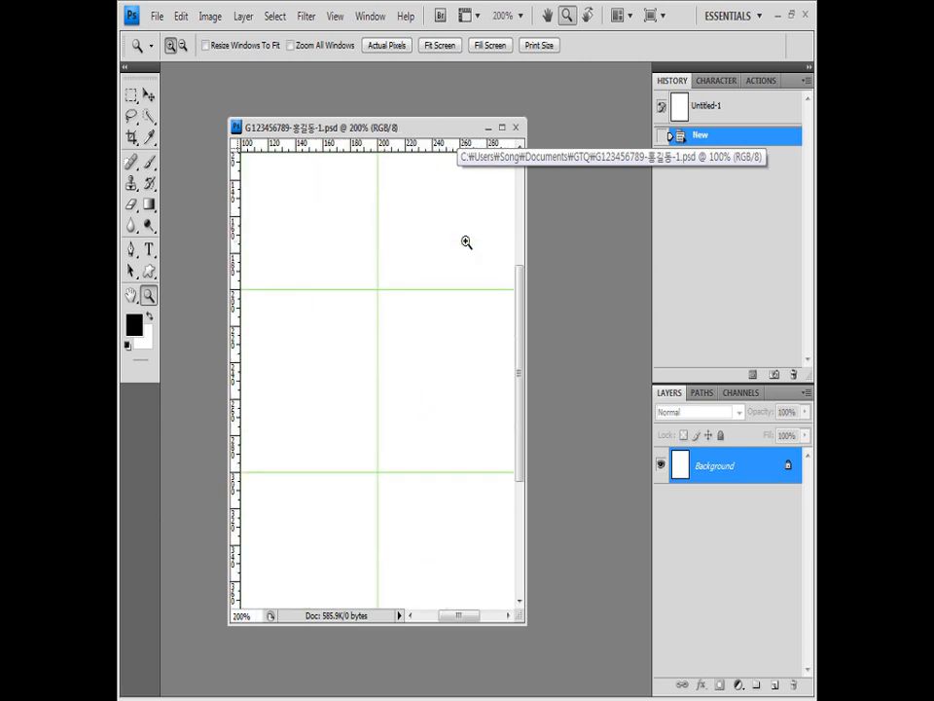
alt+click(466, 242)
alt+click(467, 243)
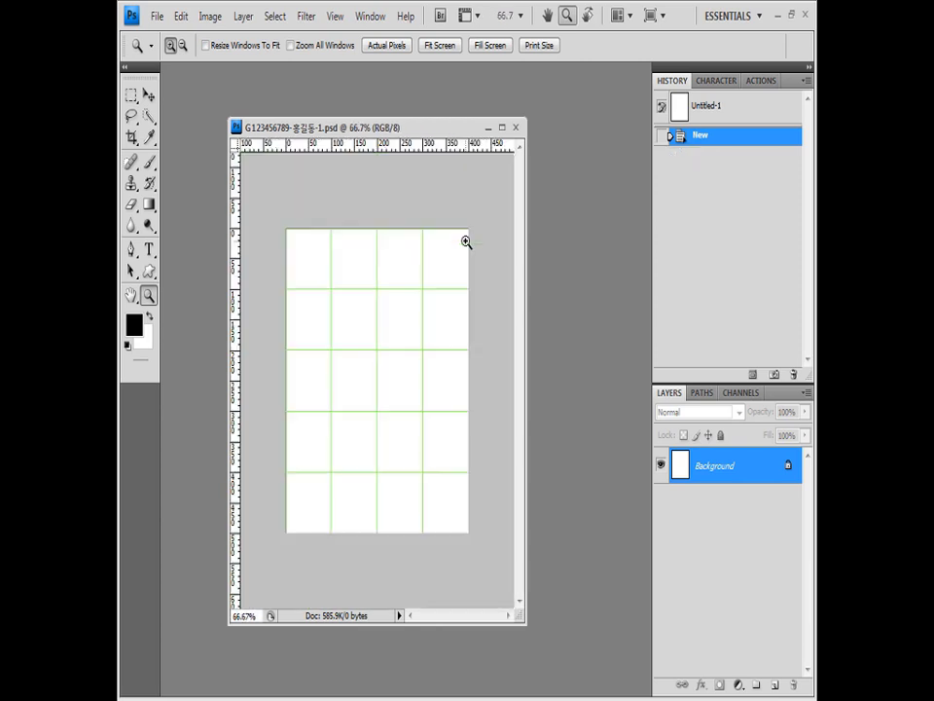
click(466, 243)
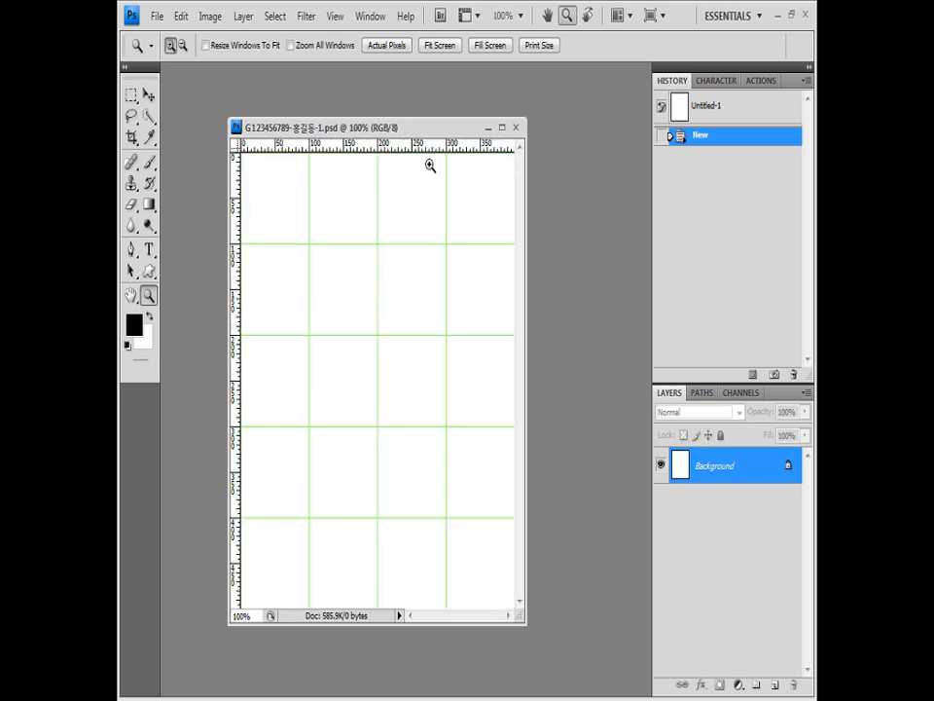
click(148, 95)
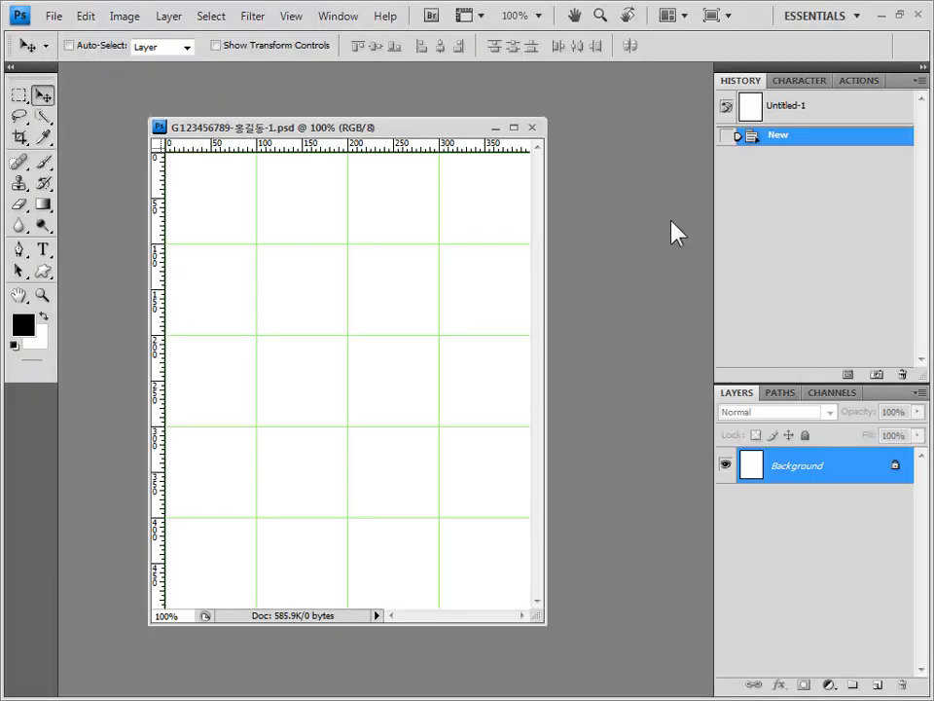
Switch to the Chapter01 folder in Windows Explorer, open 1급-1.JPG from it in Photoshop and float the image in its own window.
key(alt+Tab)
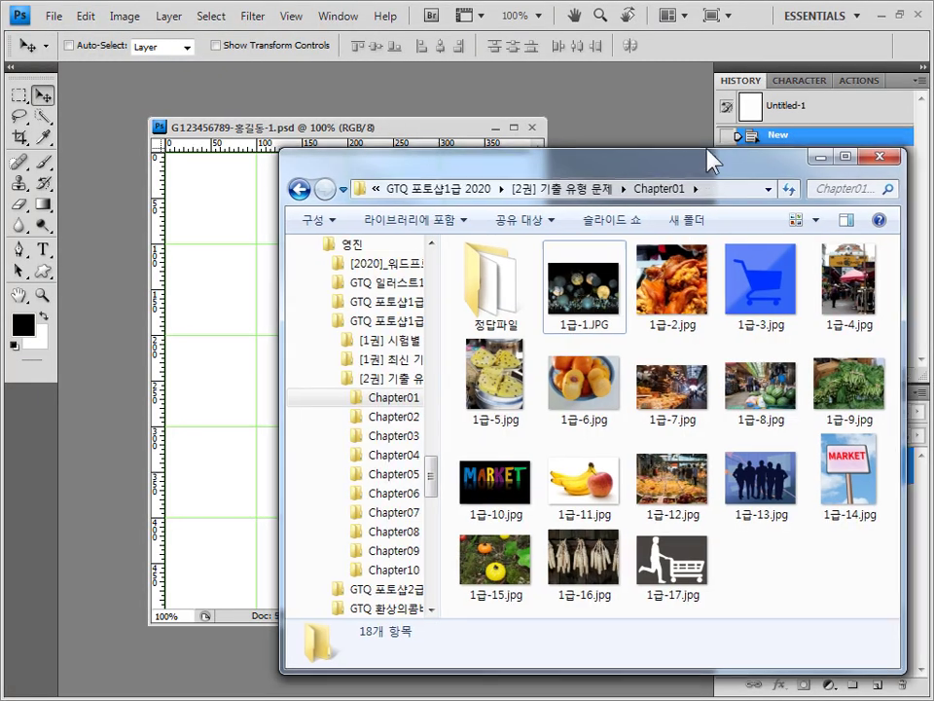
drag(713, 161, 720, 140)
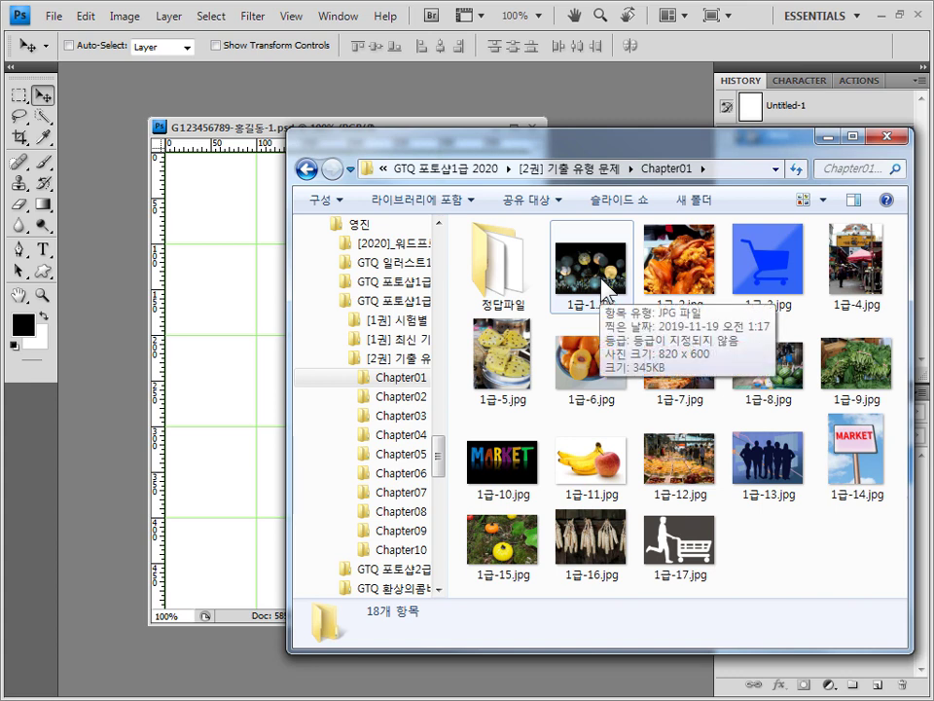
drag(605, 289, 605, 98)
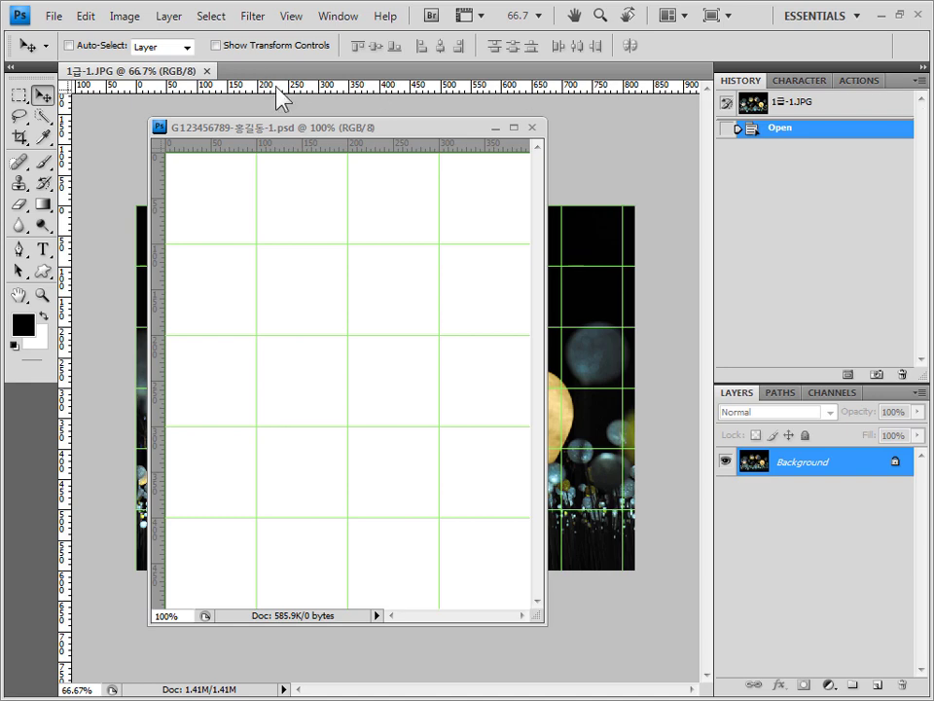
drag(280, 97, 563, 218)
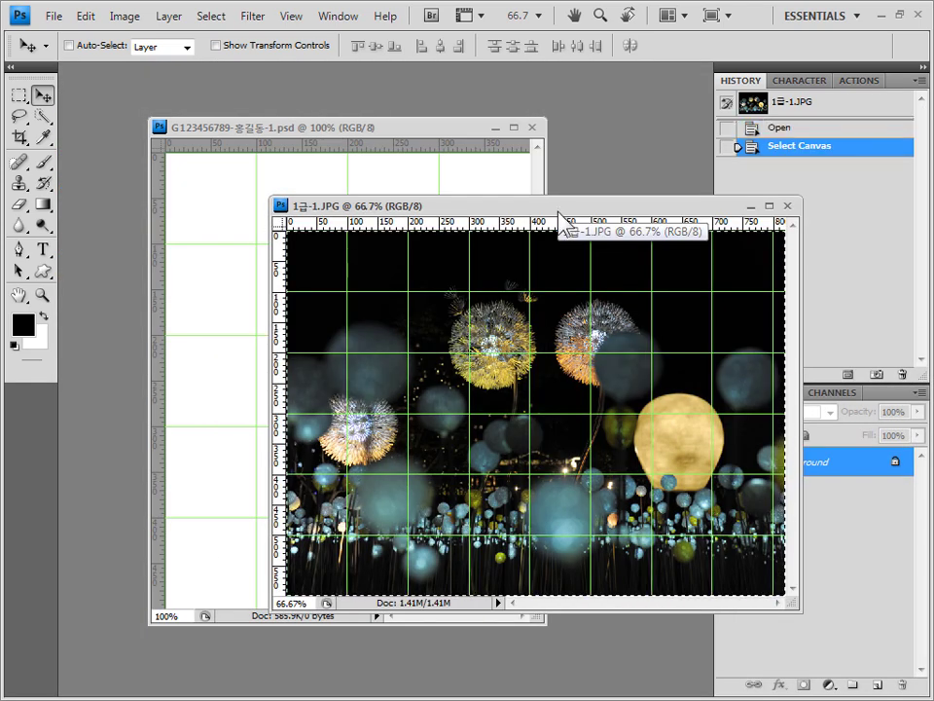
Copy the entire 1급-1.JPG image, paste it into the gridded exam document and close the source image.
click(465, 130)
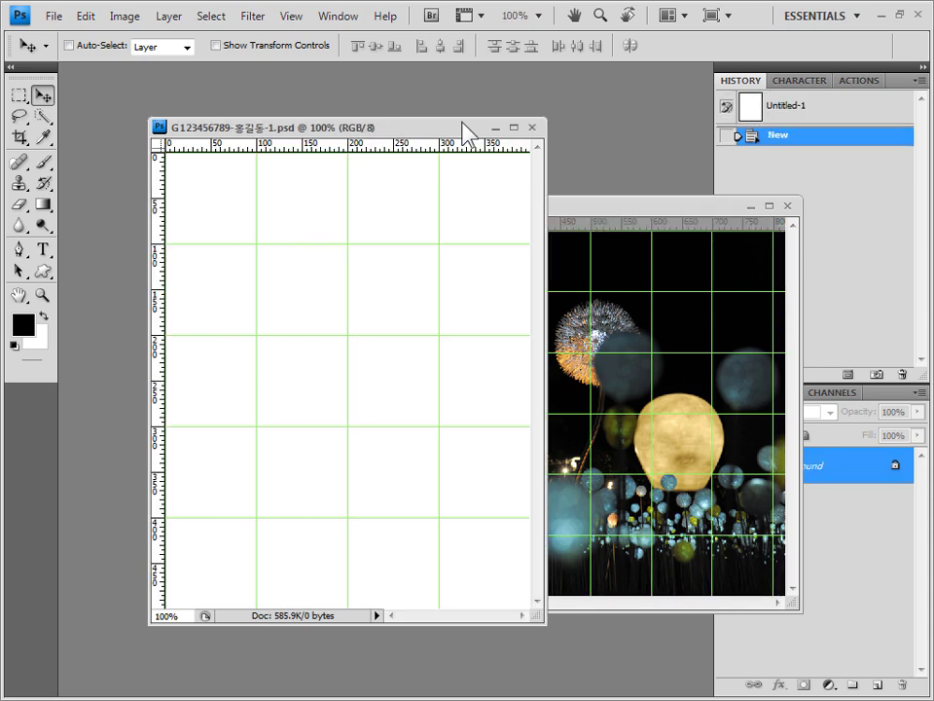
key(ctrl+v)
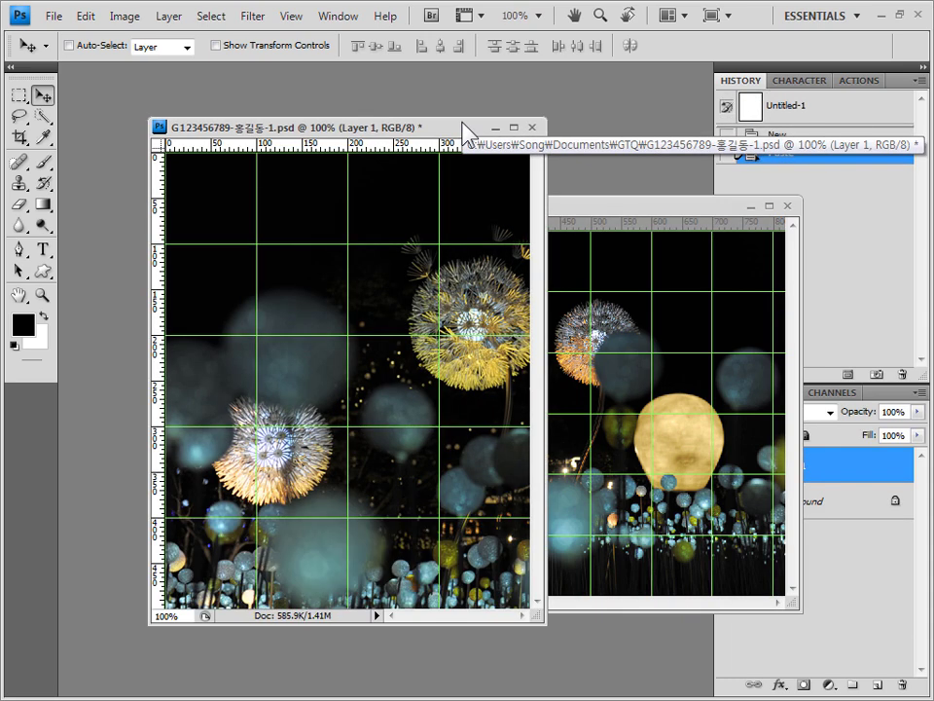
click(788, 206)
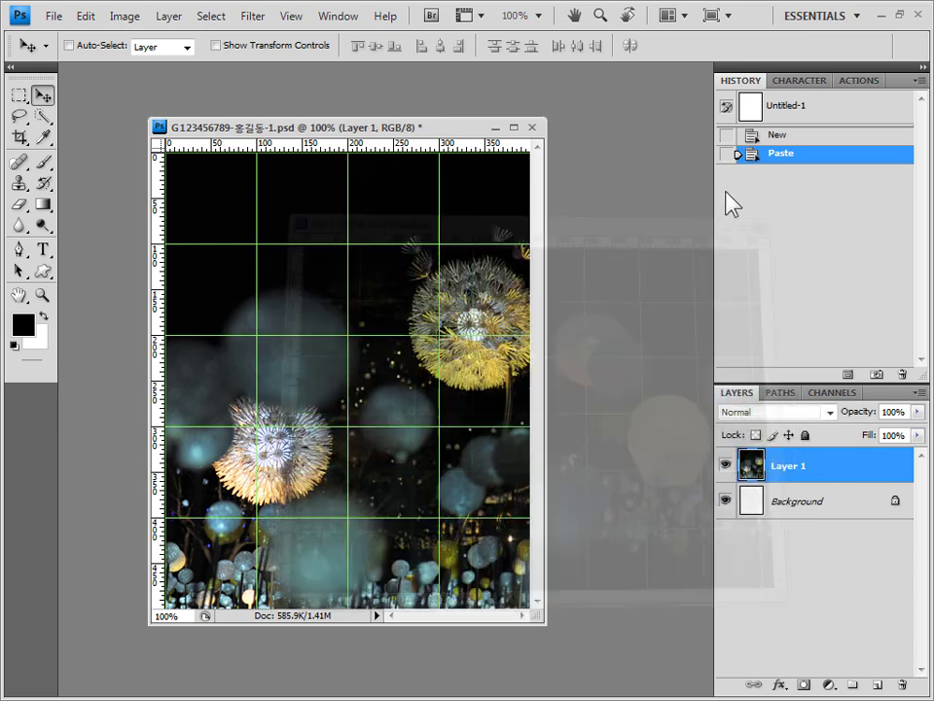
Enlarge the document window and use Free Transform to move the pasted image until its center is about X 78 px, Y 273 px.
key(ctrl+t)
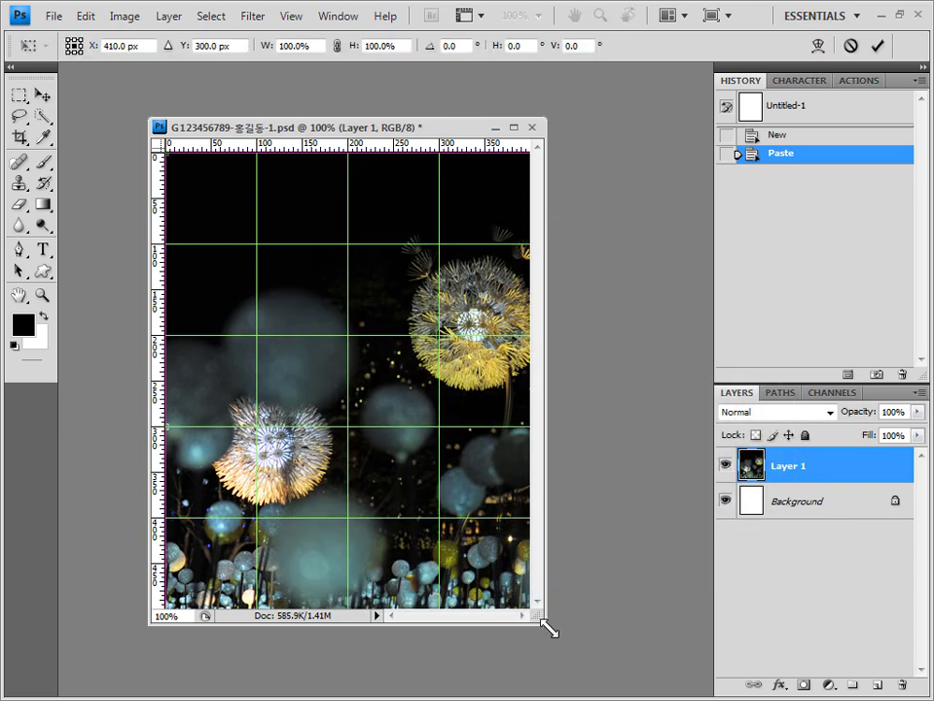
drag(548, 630, 689, 699)
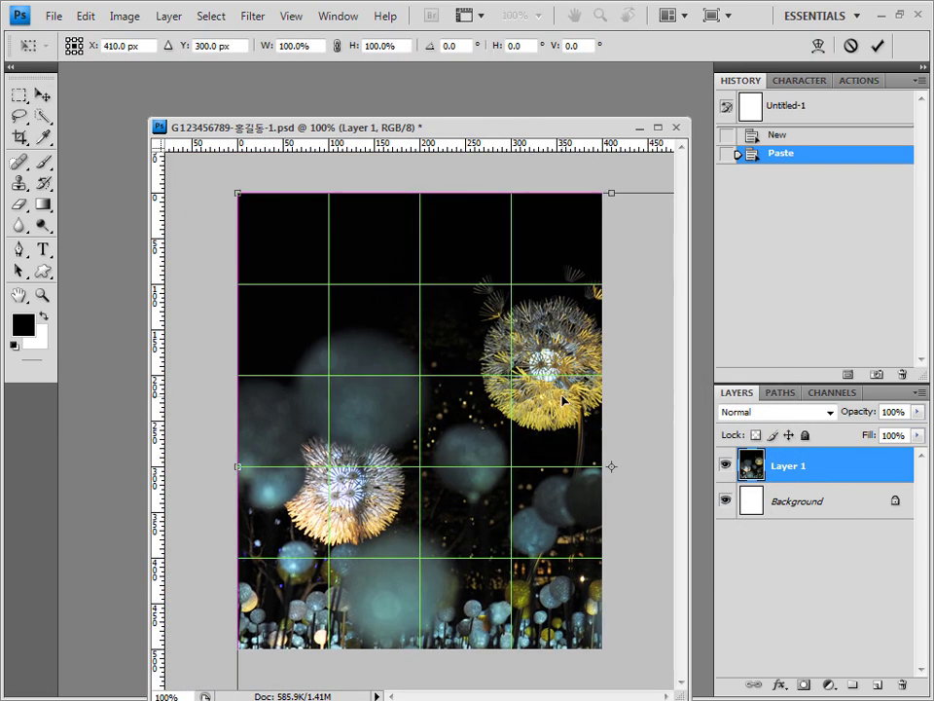
scroll(565, 411, down, 2)
scroll(564, 400, down, 1)
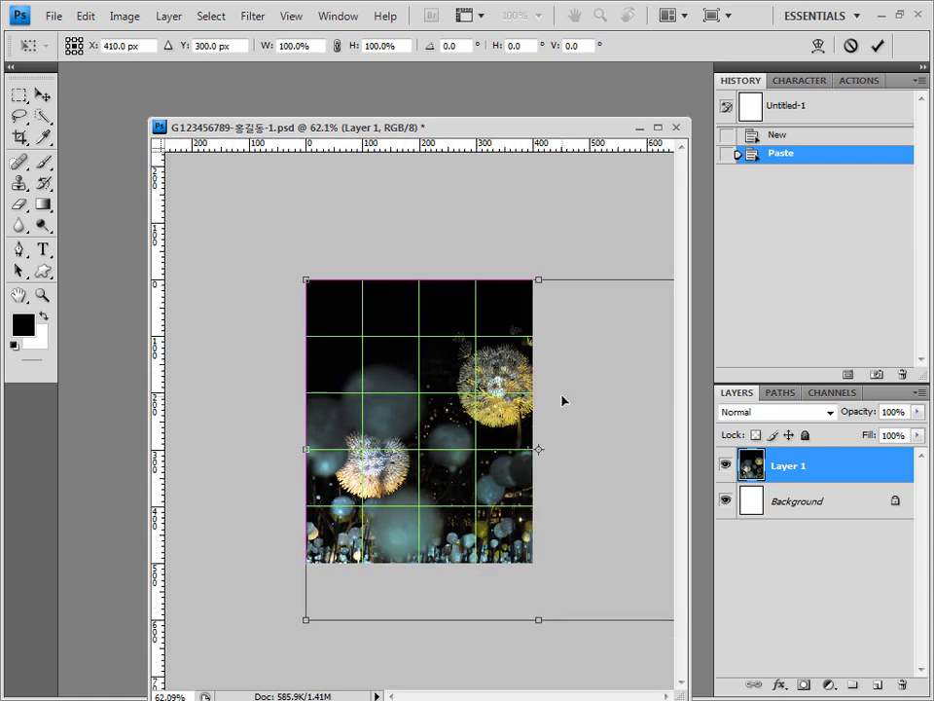
scroll(566, 409, down, 1)
drag(617, 422, 429, 393)
scroll(495, 420, up, 1)
scroll(491, 382, up, 2)
scroll(421, 426, up, 1)
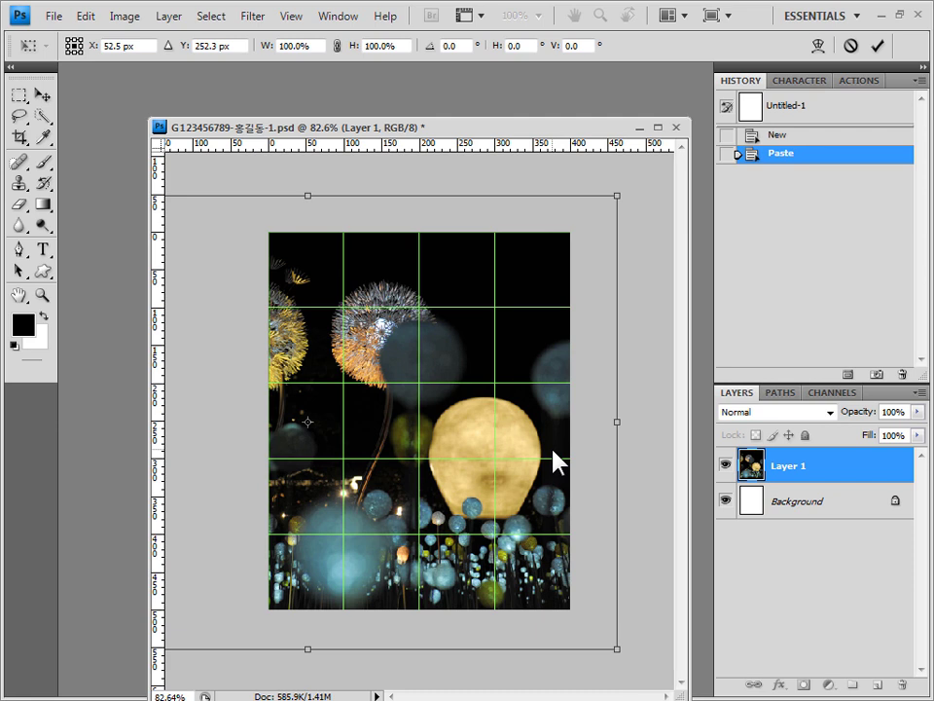
scroll(553, 462, up, 1)
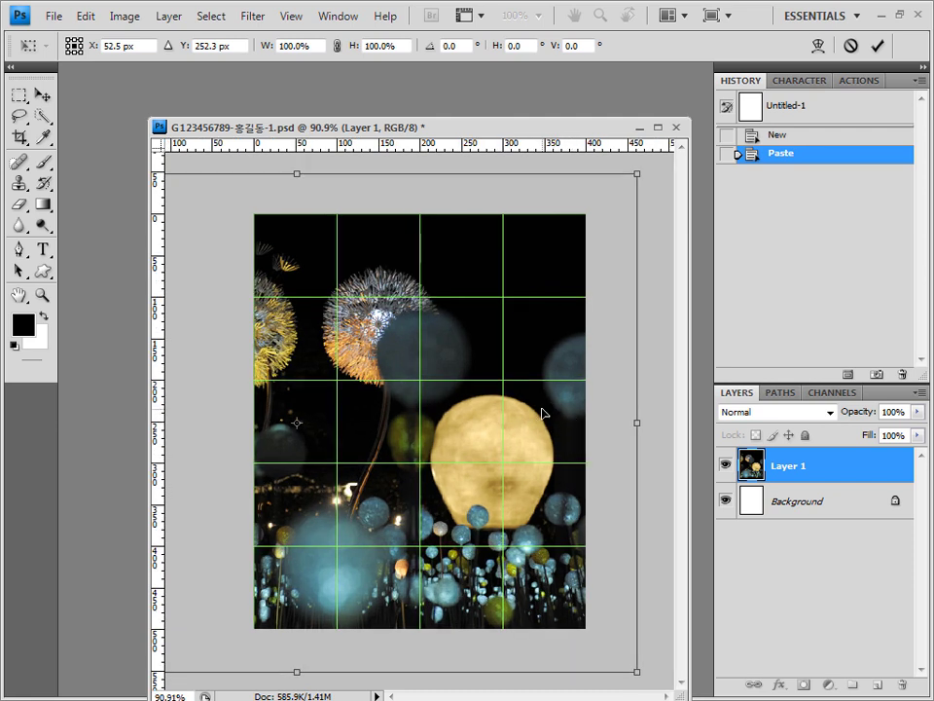
drag(516, 395, 539, 414)
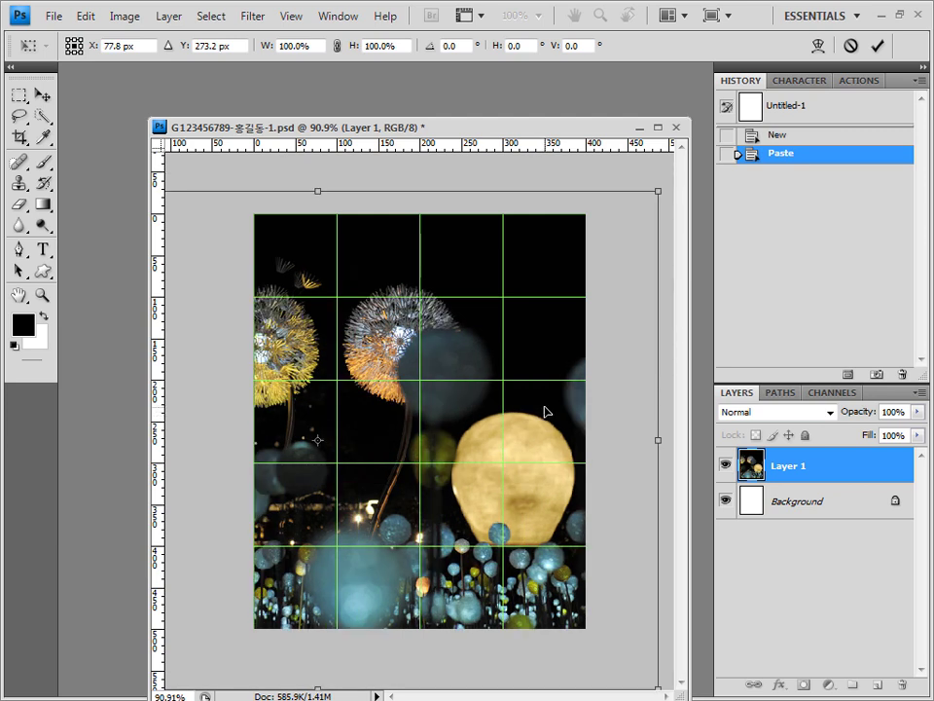
key(Return)
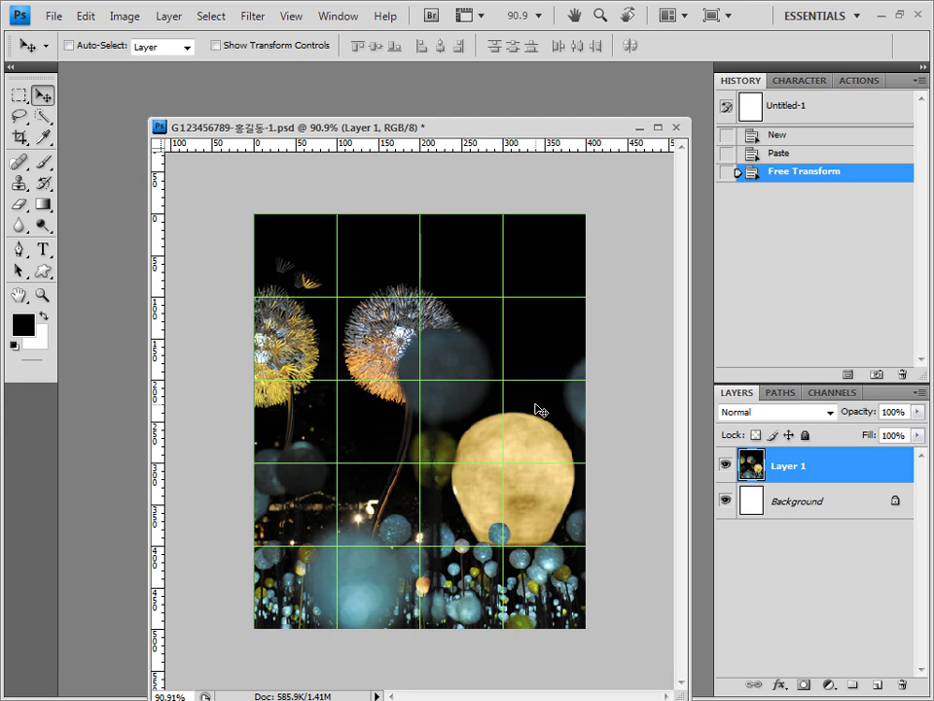
Return the document to 100% zoom, reposition its floating window and shrink it to fit closely around the canvas.
key(ctrl+plus)
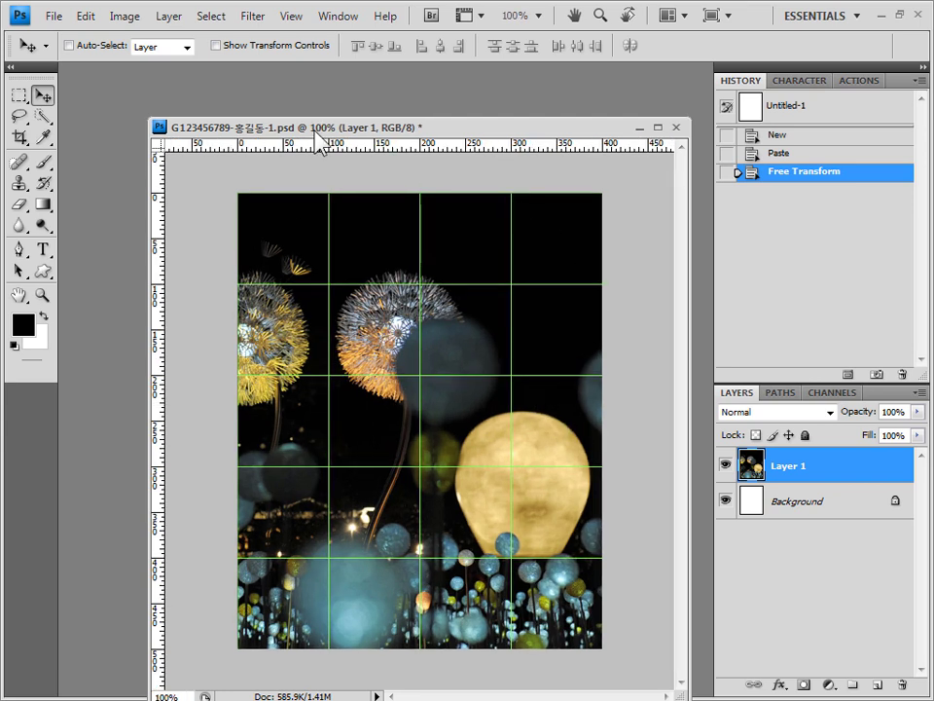
drag(440, 131, 399, 102)
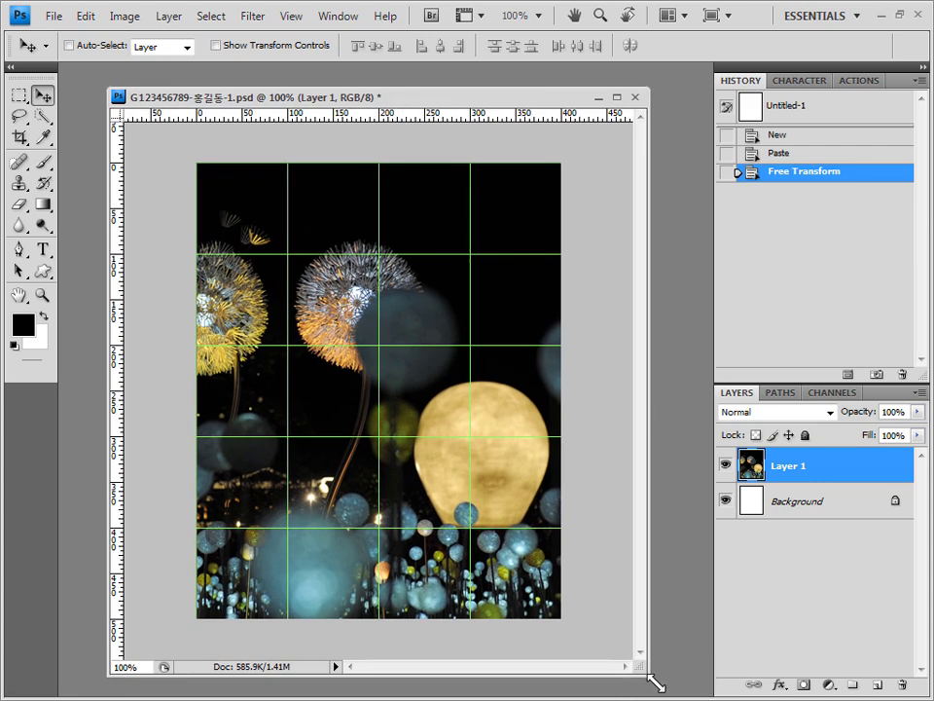
drag(650, 676, 528, 607)
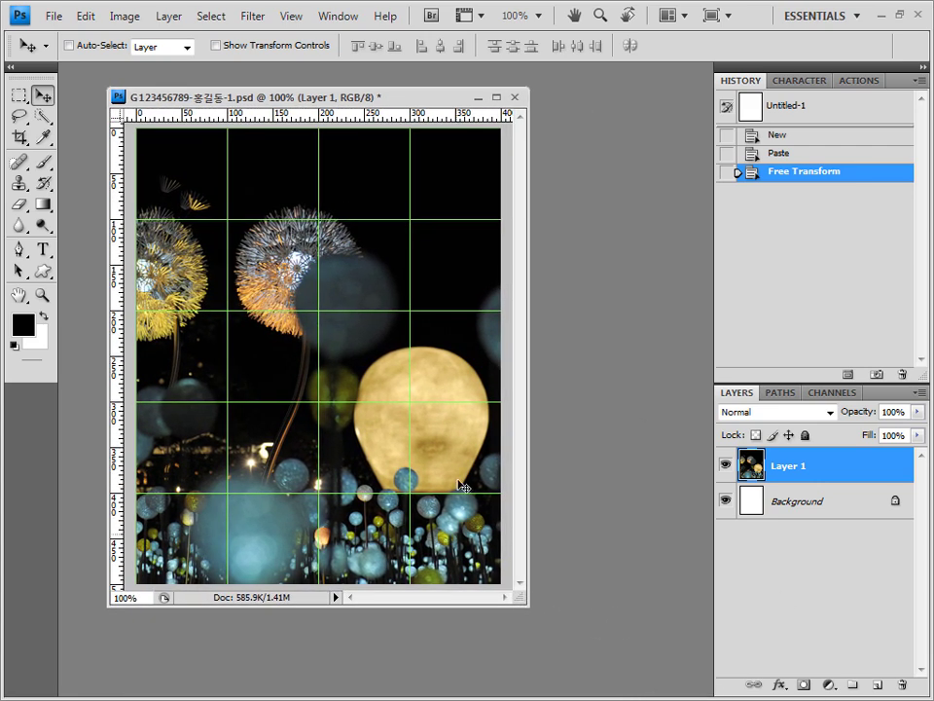
Apply the Texturizer filter to the pasted image with Canvas texture, Scaling 100%, Relief 4 and Light from Top.
click(253, 16)
mouse_move(296, 326)
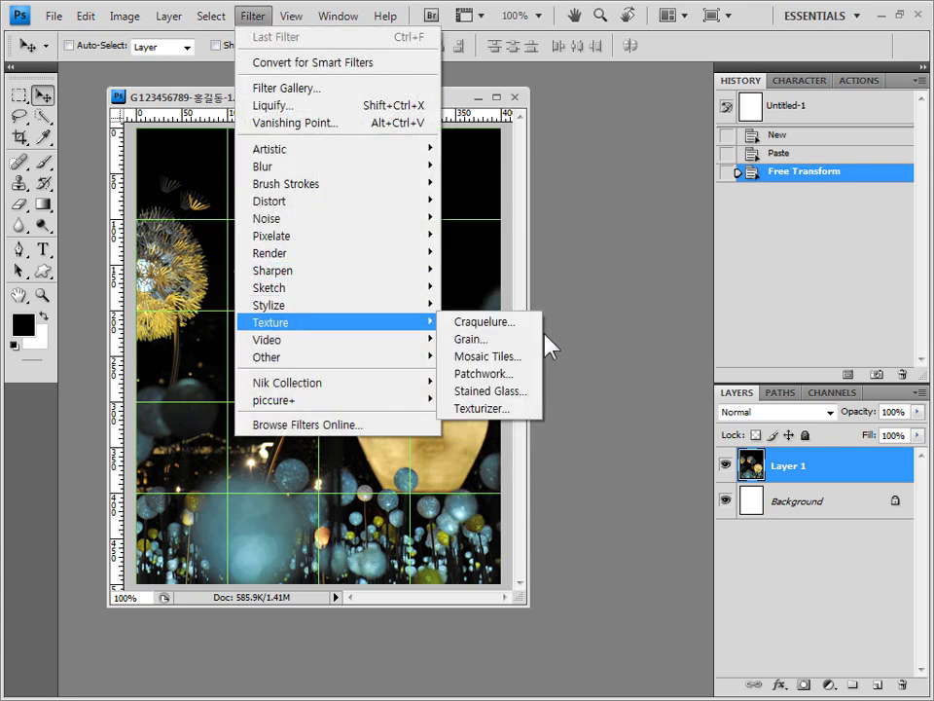
click(525, 421)
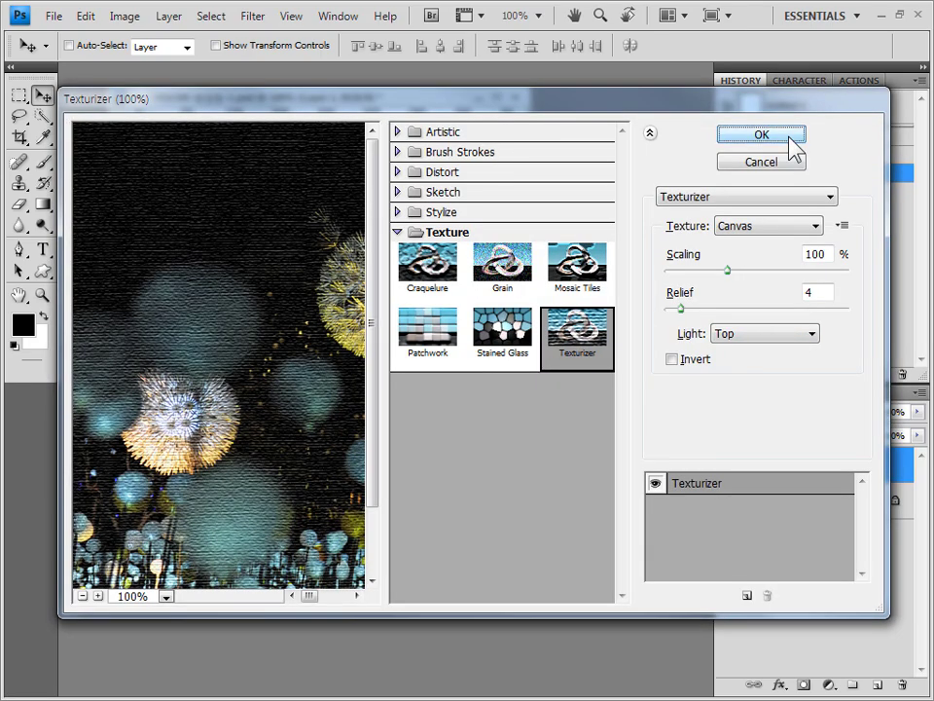
click(791, 139)
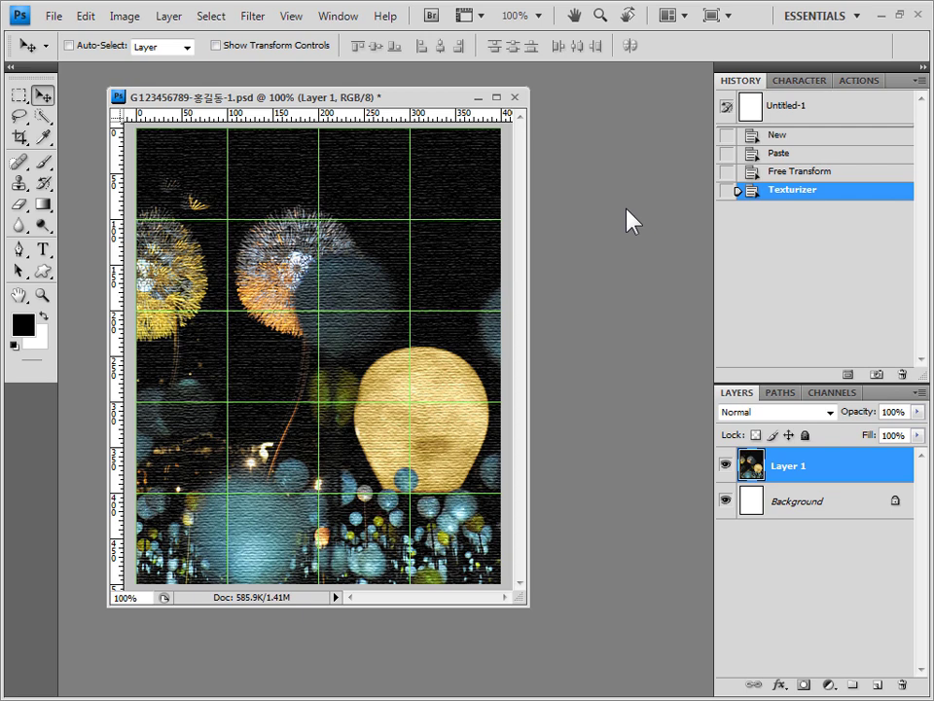
Set the Pen tool to draw paths with Add to path area, check the Paths panel and return to the layer list.
click(17, 251)
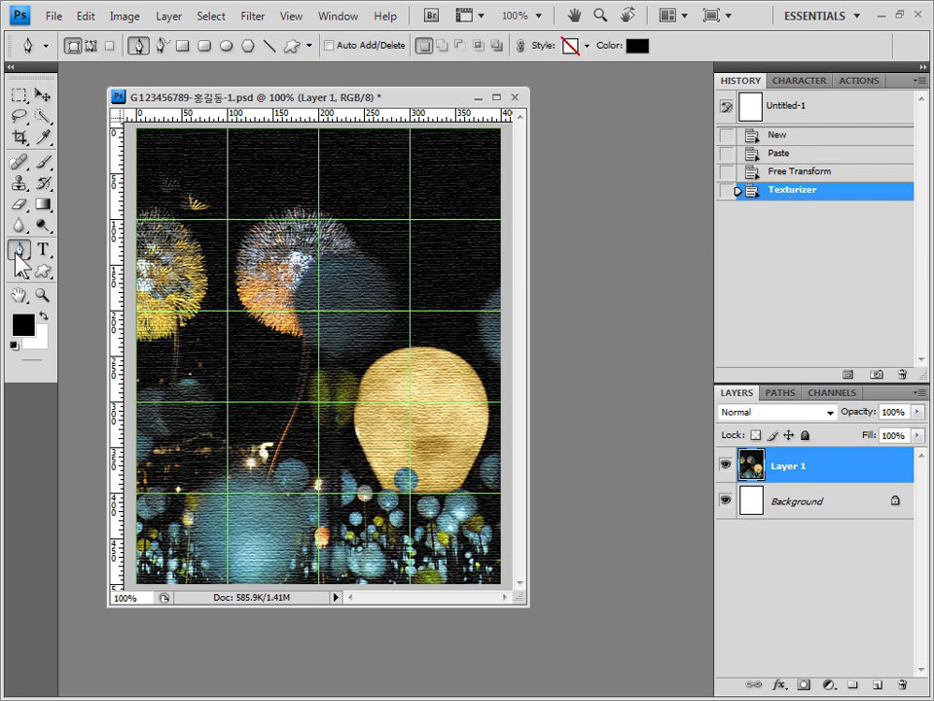
click(92, 47)
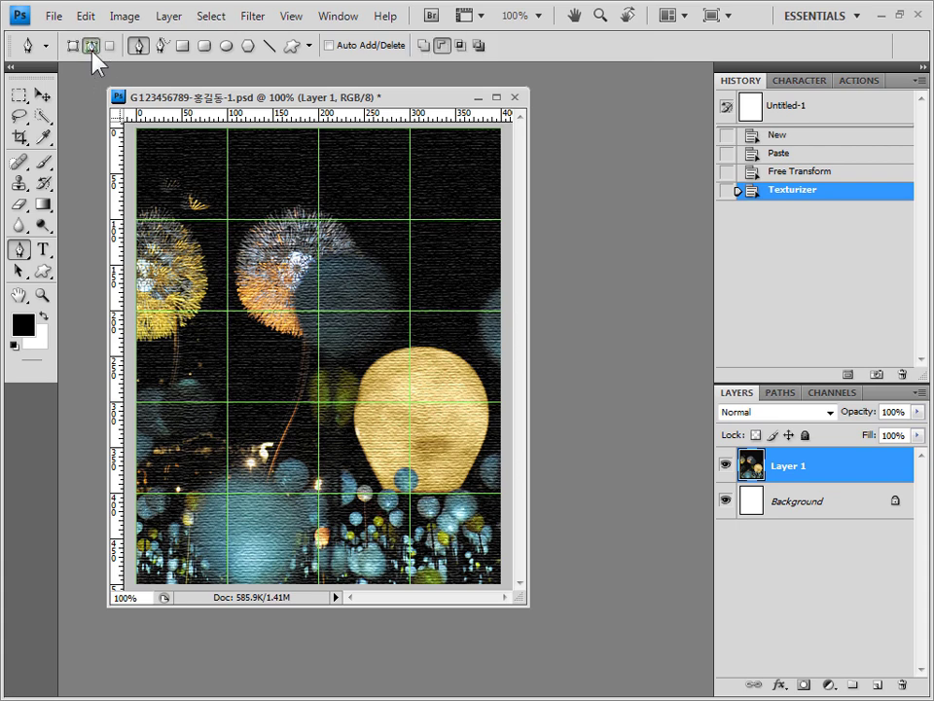
click(425, 49)
click(74, 48)
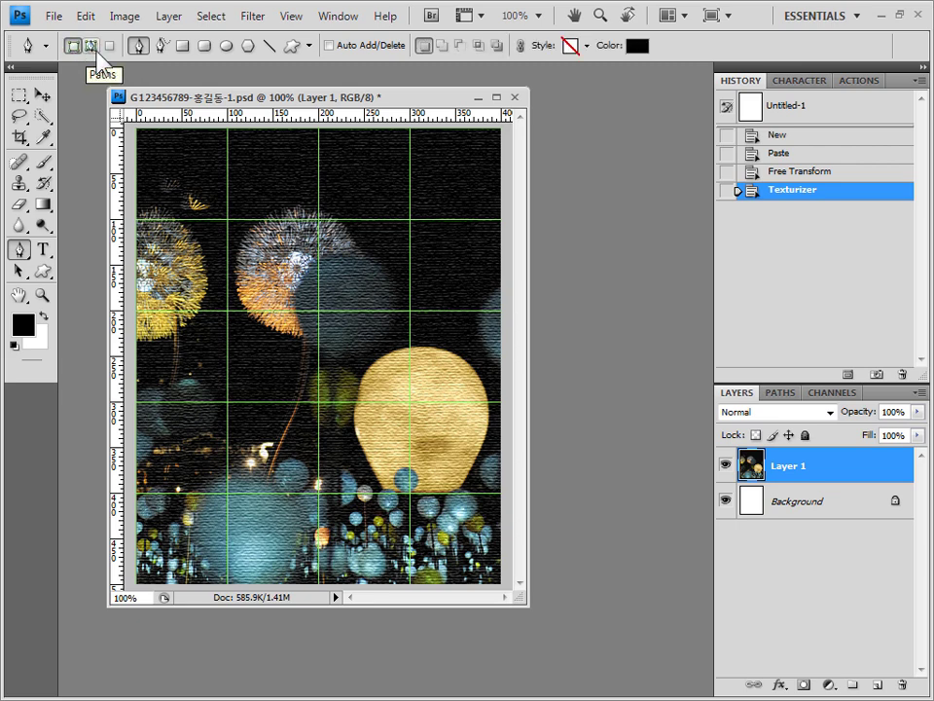
click(94, 49)
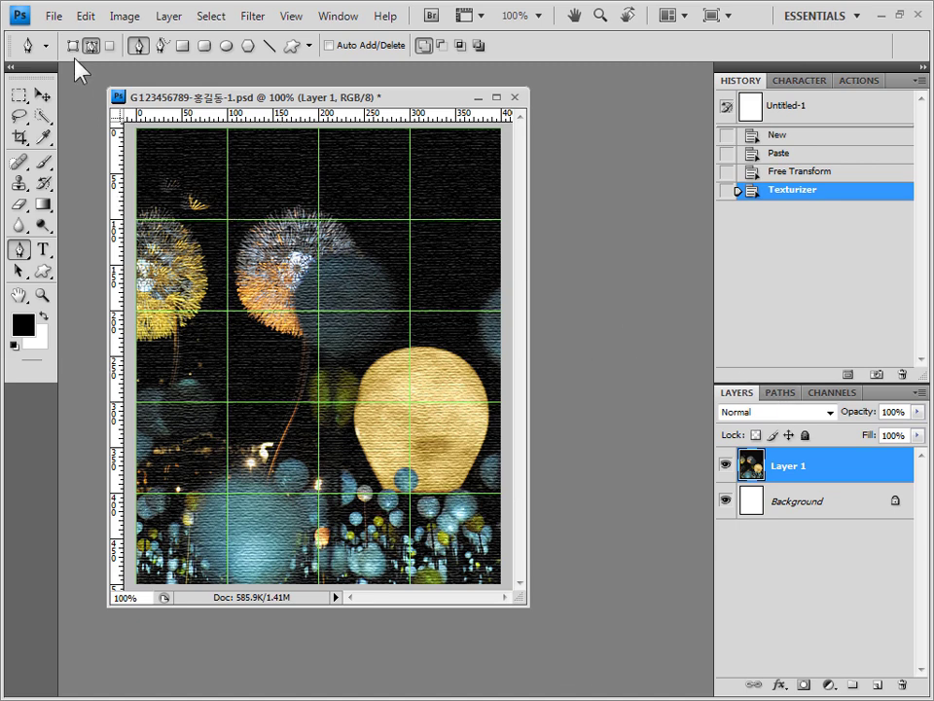
click(781, 394)
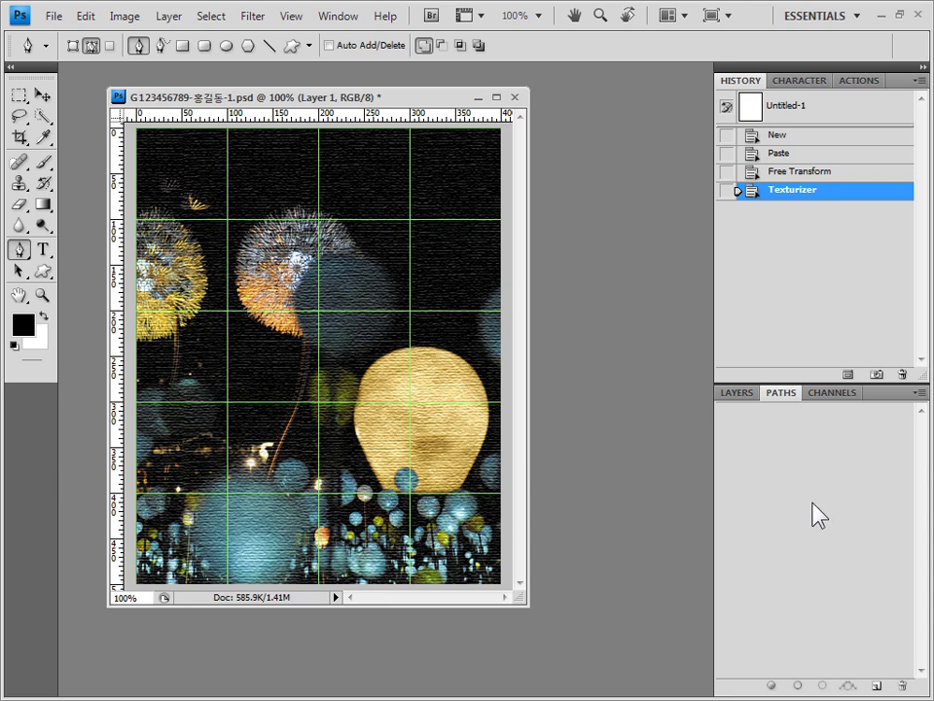
click(740, 393)
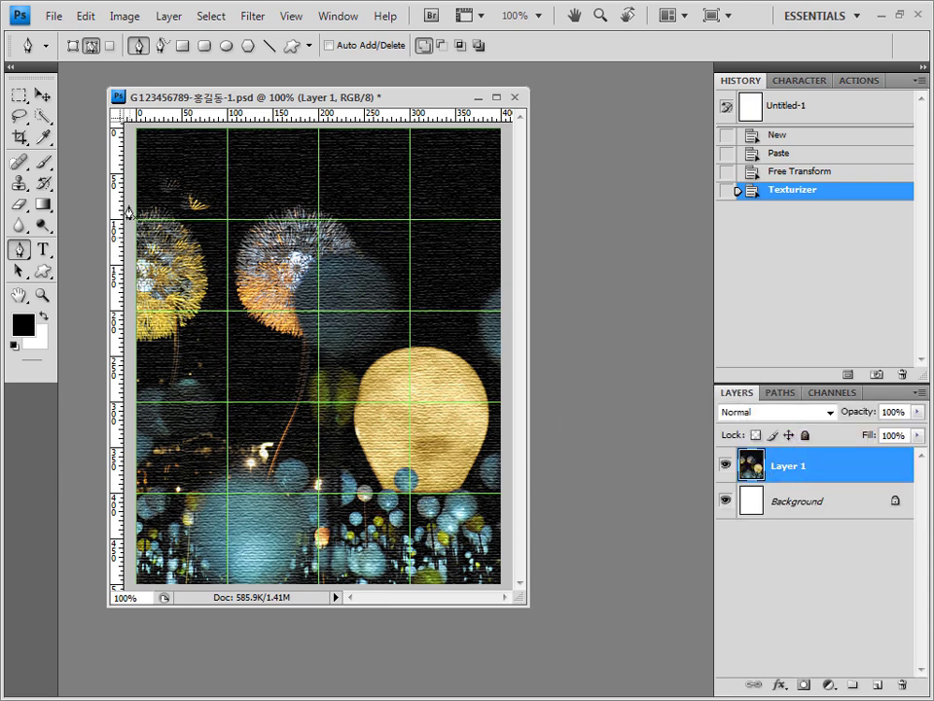
Try drawing a closed four-sided black shape layer above the yellow balloon with the Pen tool, and revert to the Texturizer state.
click(73, 46)
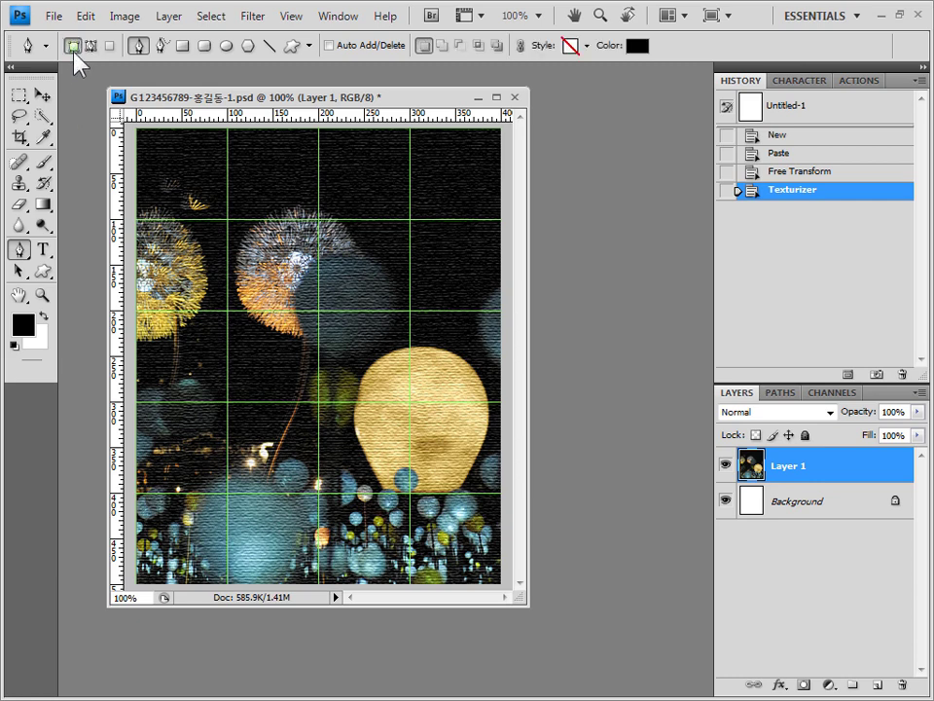
drag(319, 334, 385, 250)
click(464, 347)
click(458, 259)
click(383, 259)
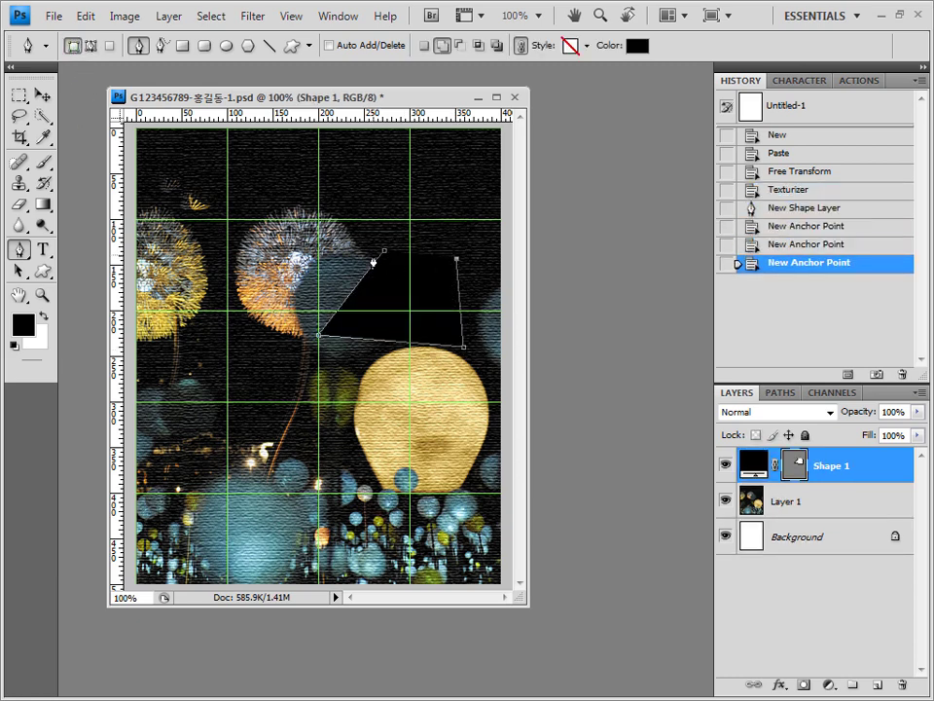
click(384, 255)
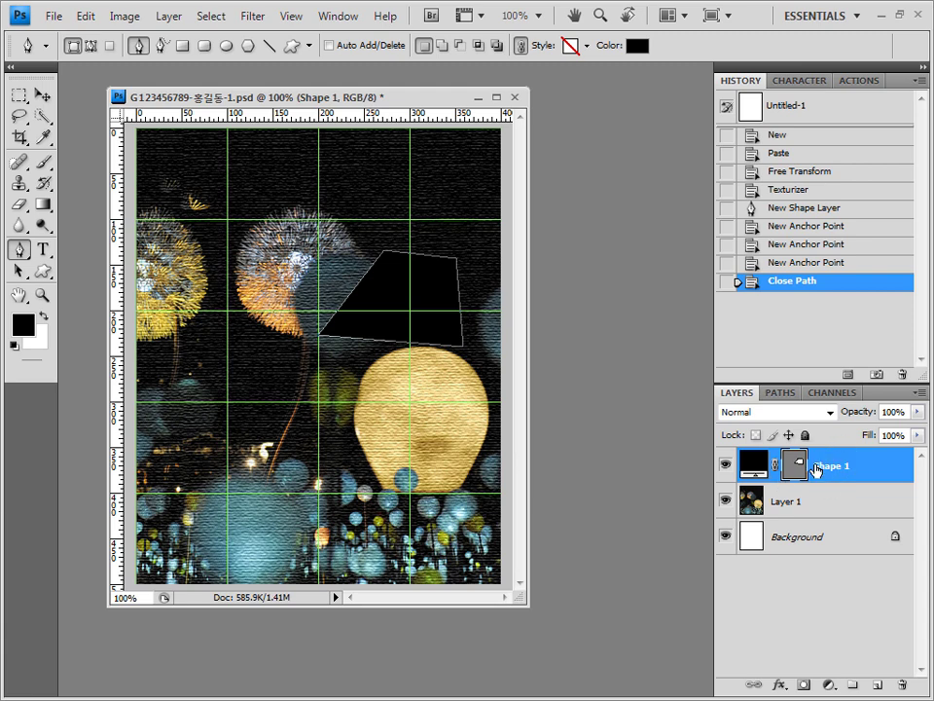
click(792, 189)
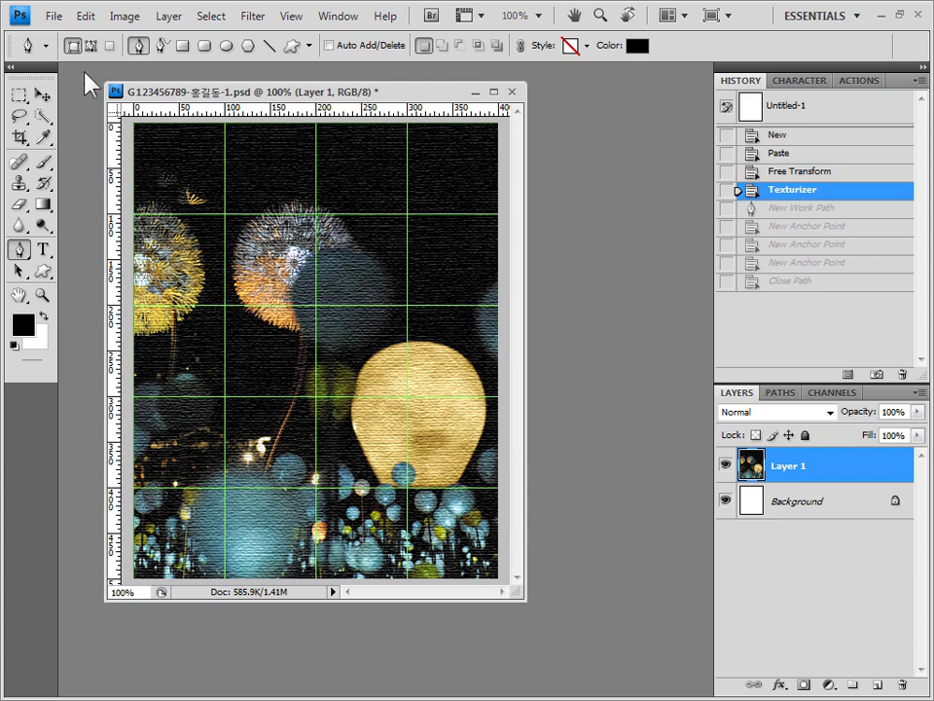
Start a Pen tool work path on the orange dandelion and add a curved anchor point below it at about X 100, Y 330 px.
click(89, 46)
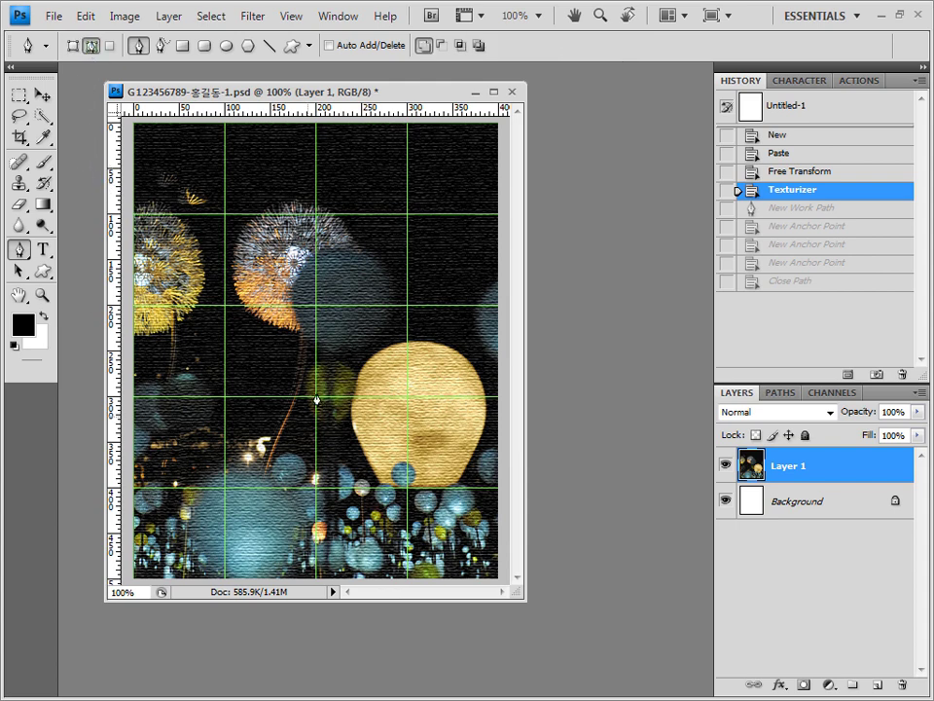
click(292, 251)
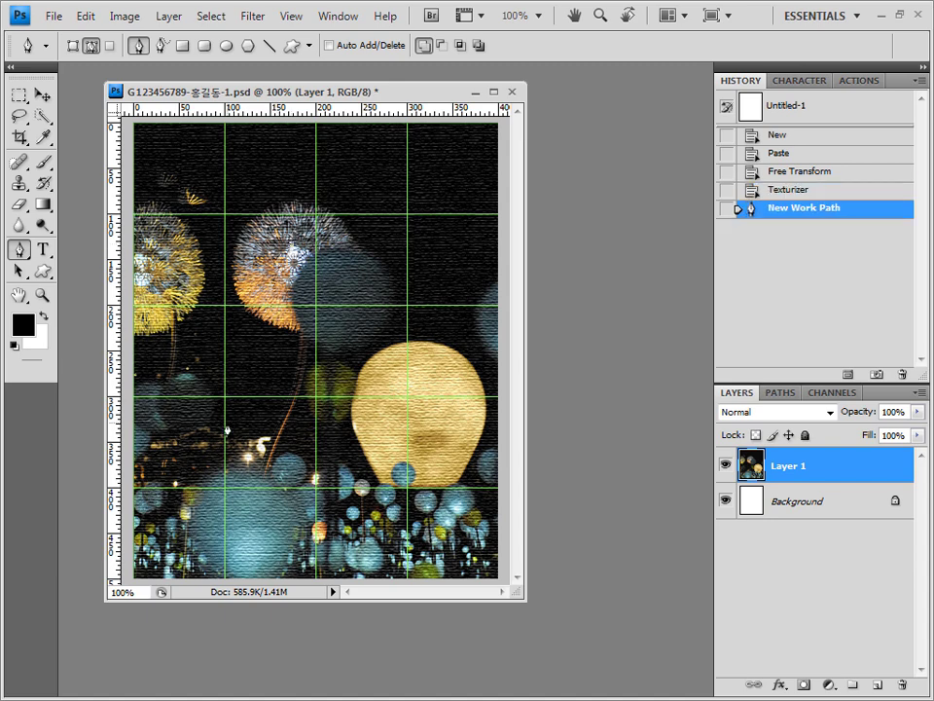
drag(226, 426, 200, 466)
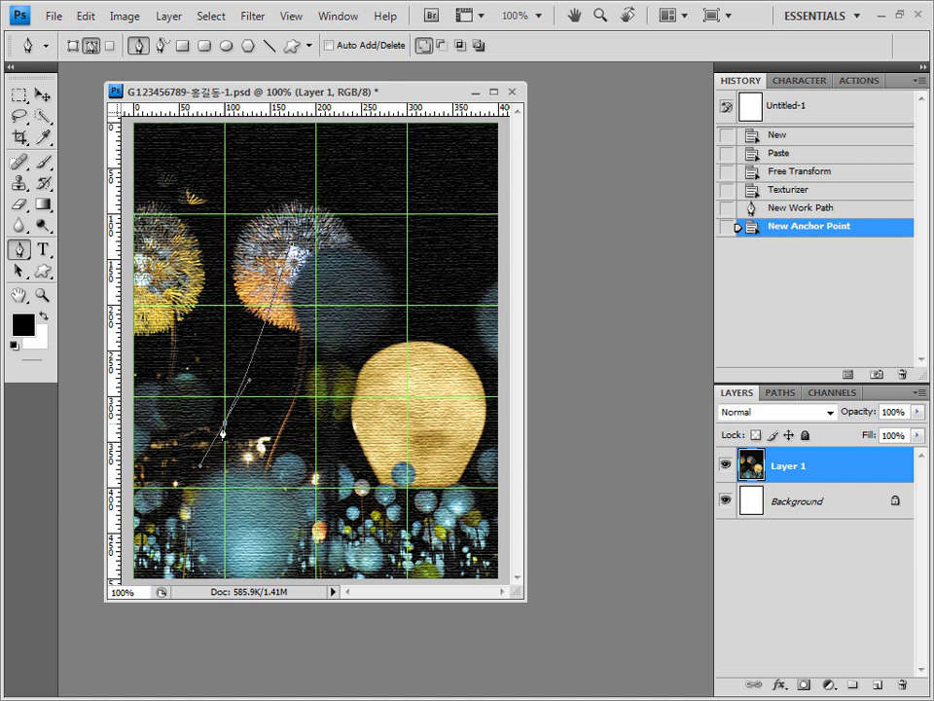
Try removing the outgoing direction handle of the lower anchor point, and undo that change.
drag(212, 363, 206, 464)
click(225, 427)
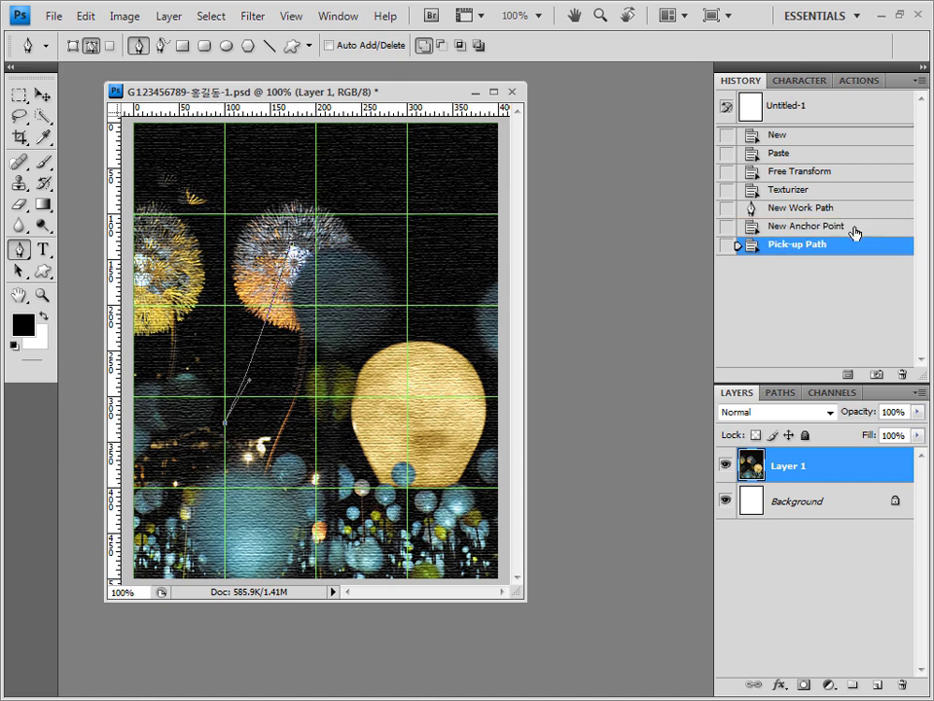
click(855, 232)
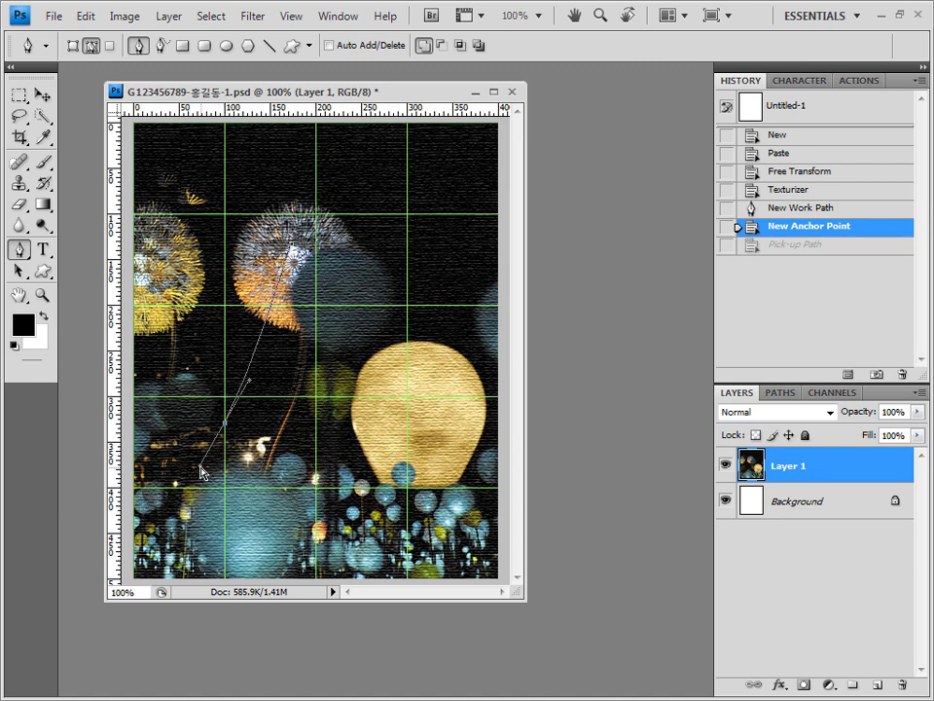
Adjust the lower anchor's outgoing direction handle and bend it independently up and to the left, then remove the handle and undo the removal.
drag(195, 468, 199, 471)
drag(198, 468, 204, 467)
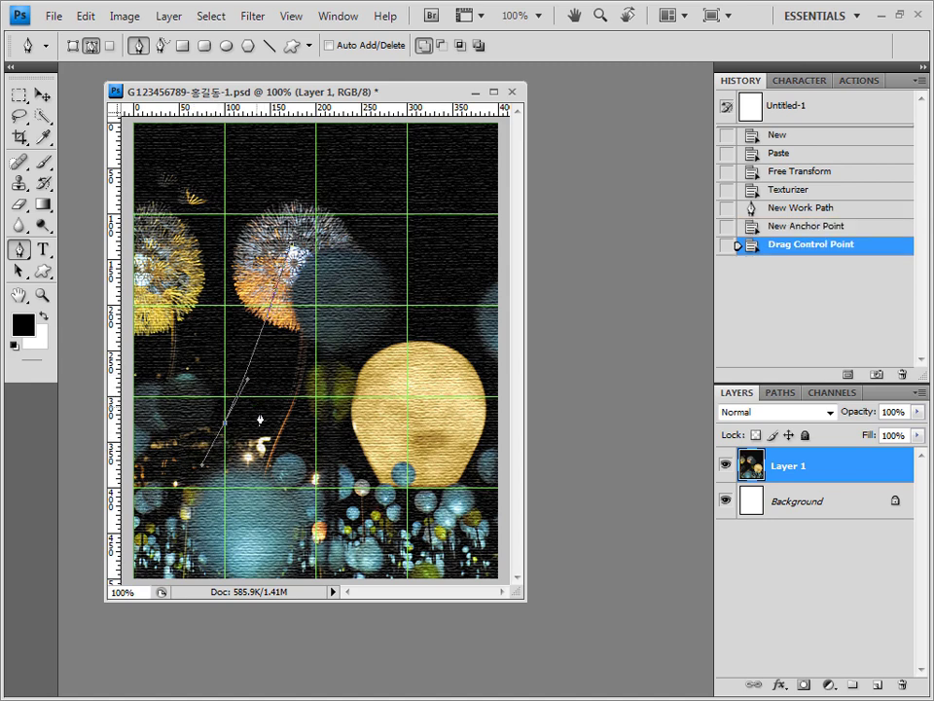
alt+click(202, 466)
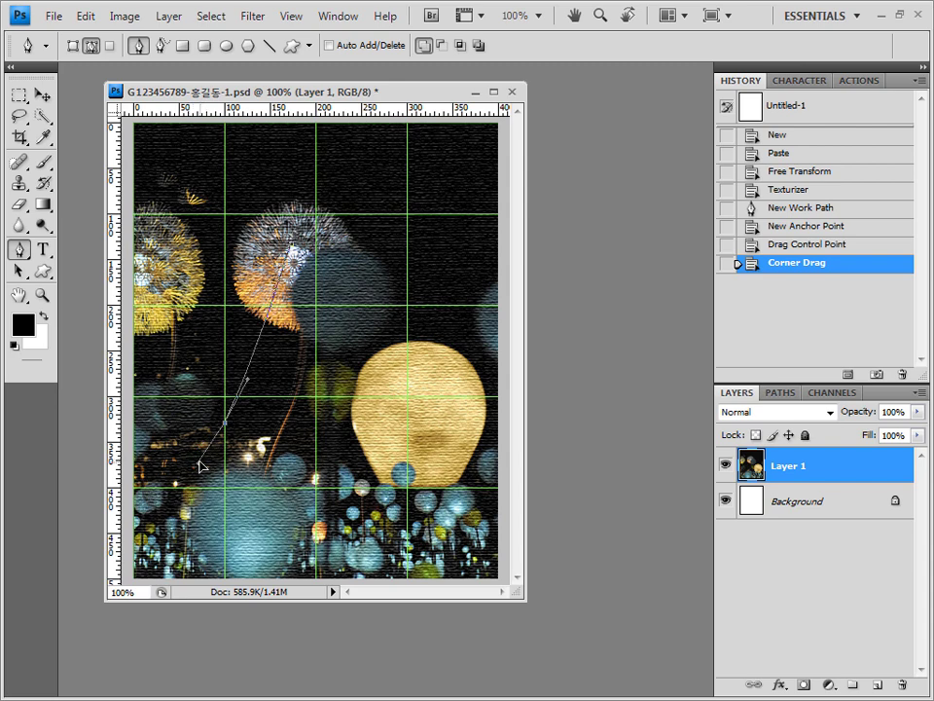
alt+click(205, 387)
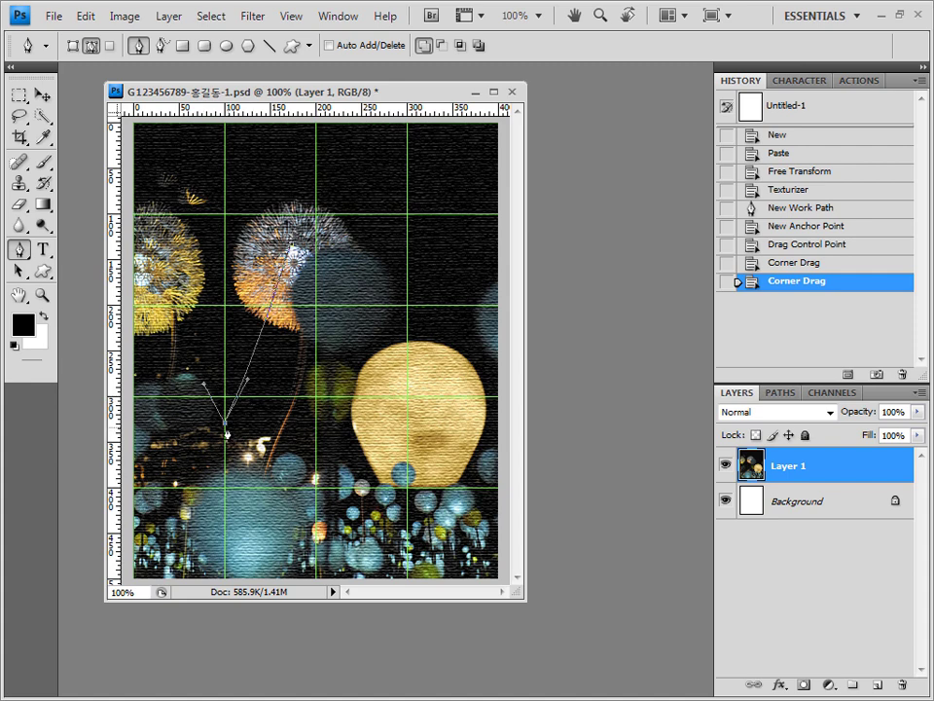
click(226, 428)
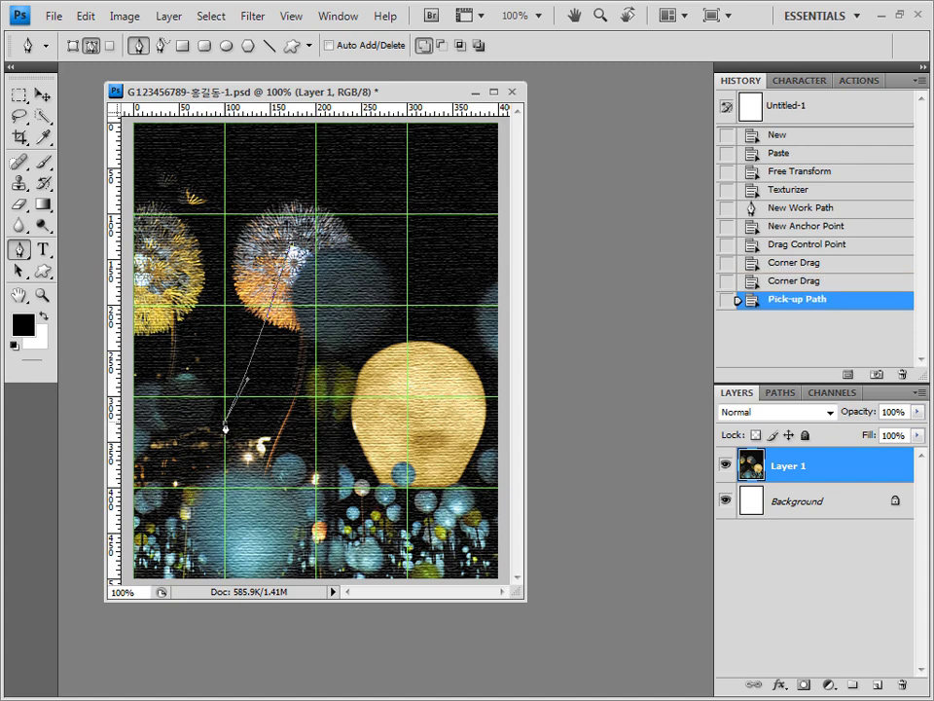
click(826, 282)
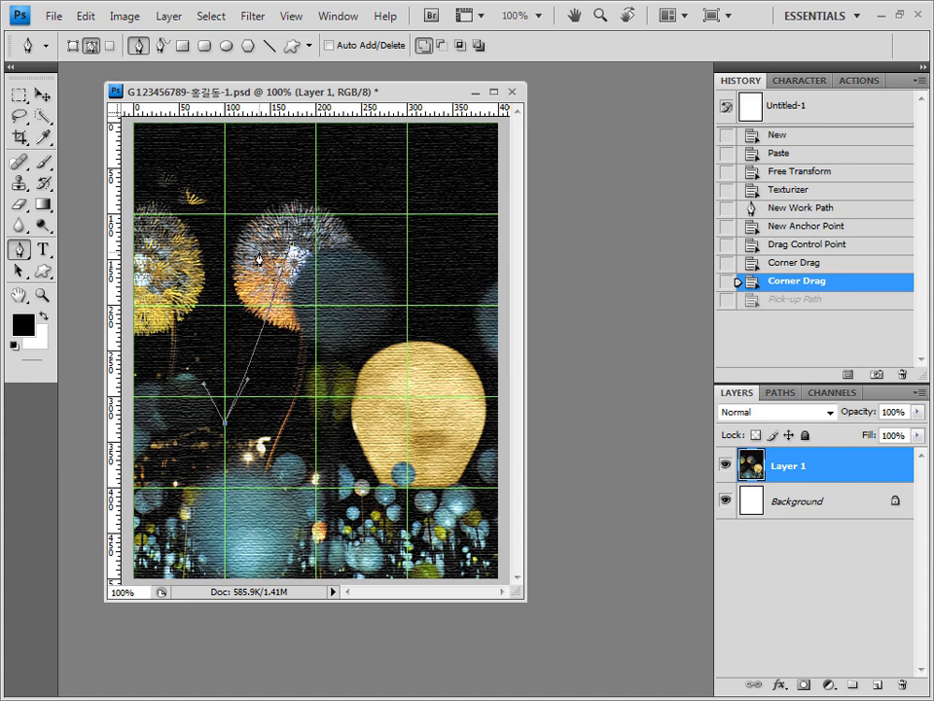
Add a curved anchor point at about X 82, Y 232 px and close the path at its starting point on the dandelion.
click(208, 333)
click(292, 251)
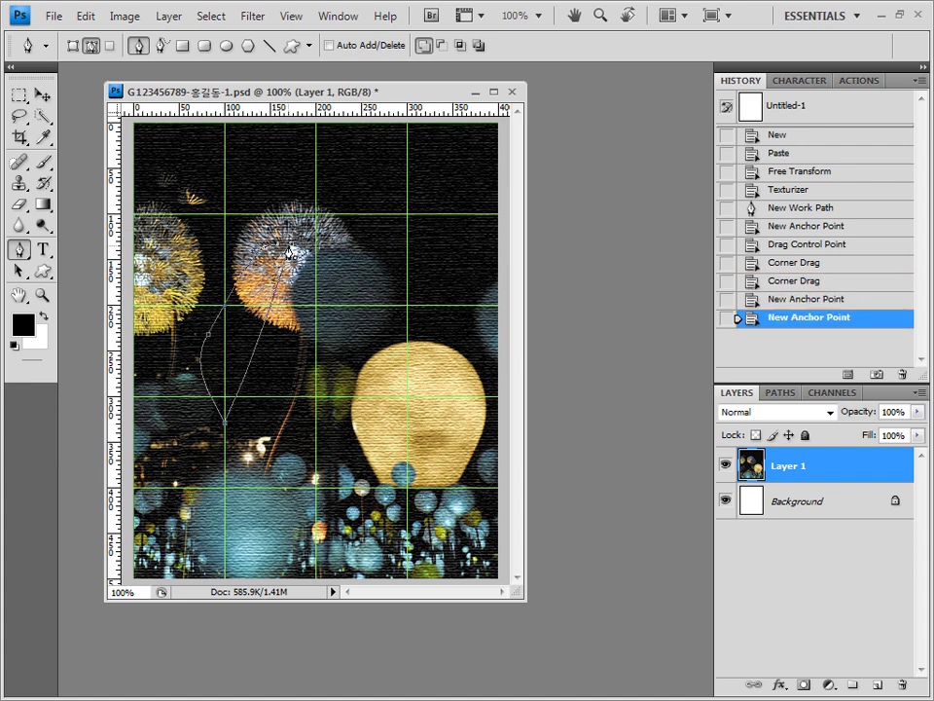
drag(290, 252, 292, 252)
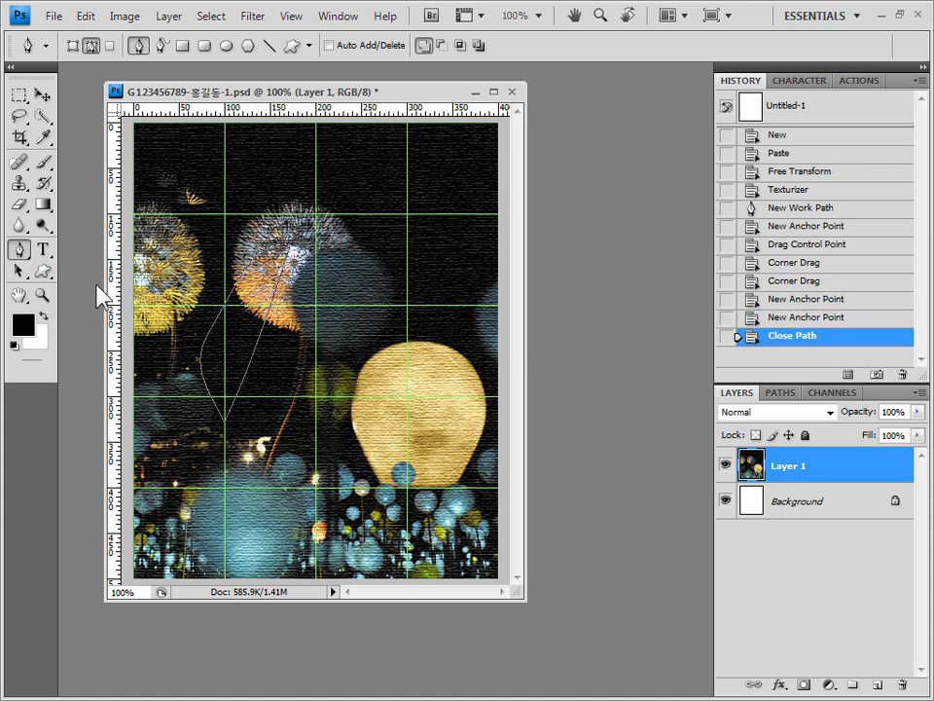
Select the closed path with the path selection tools to show its anchor points, deselect it and return to the Pen tool.
click(18, 272)
click(19, 273)
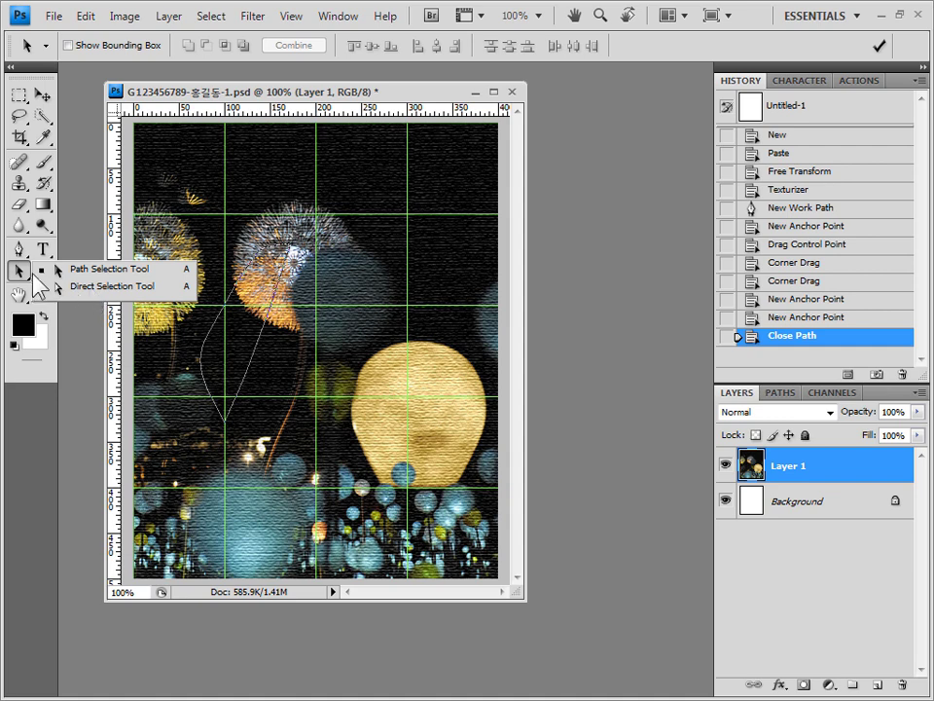
click(49, 286)
click(204, 365)
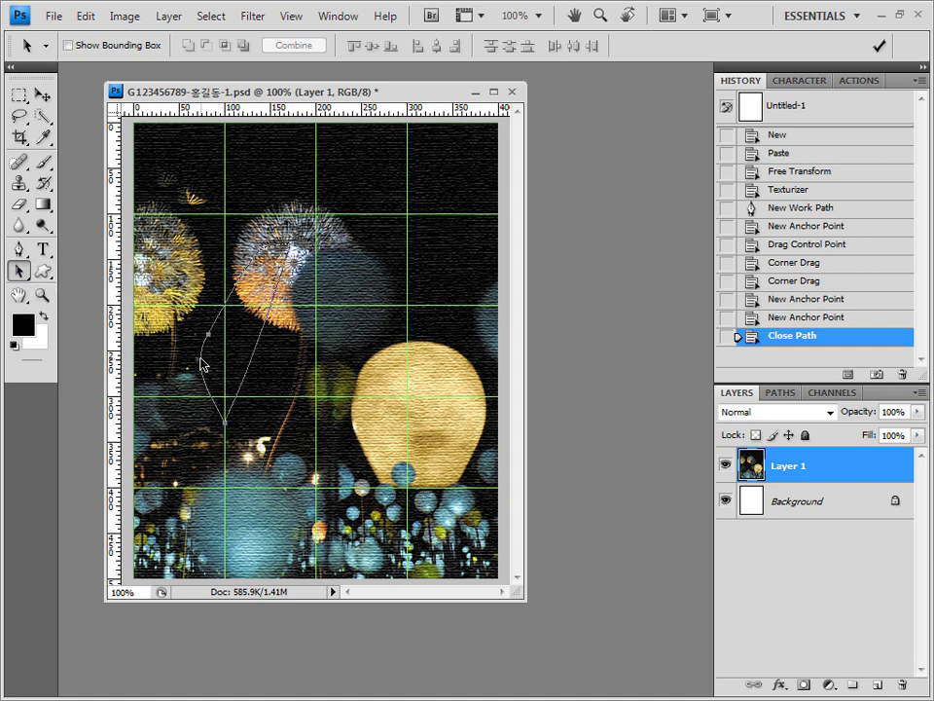
key(Escape)
click(18, 247)
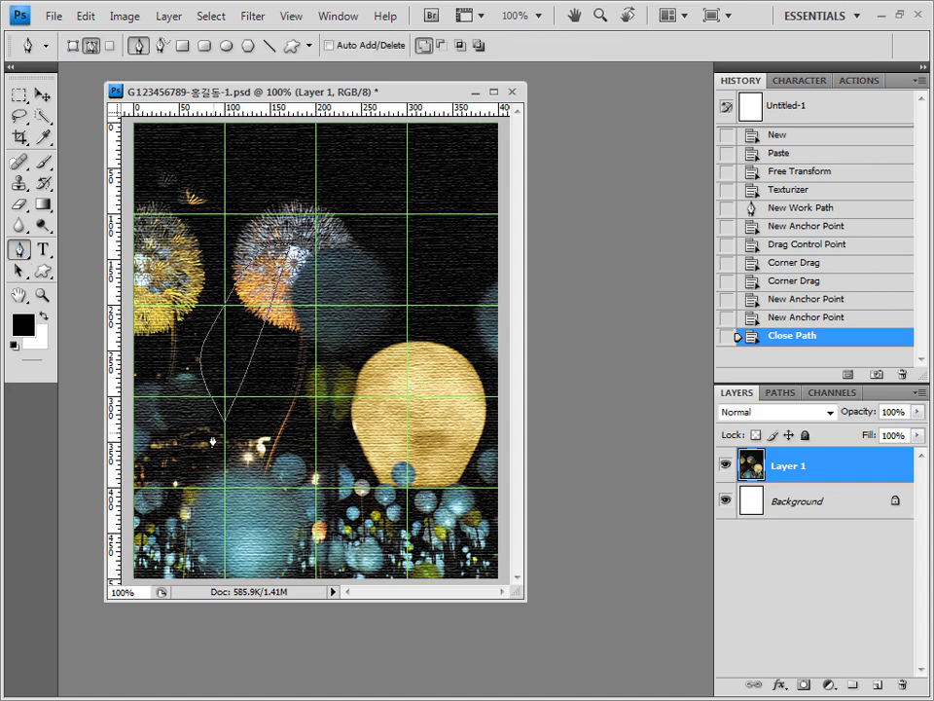
Reshape the left curve of the closed path by moving its direction handle and shifting the left anchor point slightly inward.
ctrl+click(210, 390)
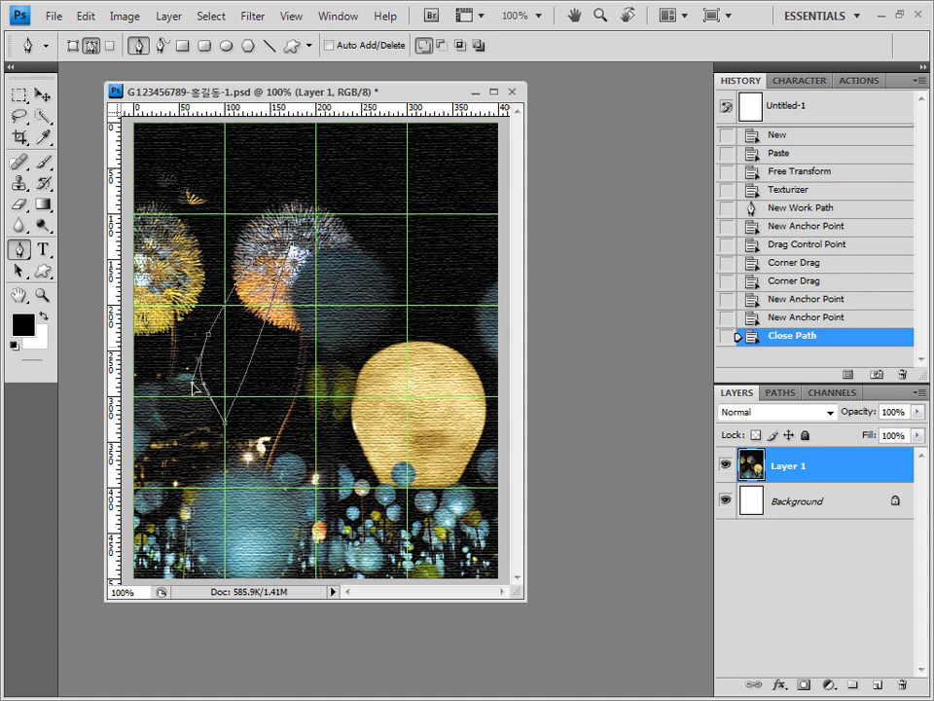
drag(191, 372, 210, 342)
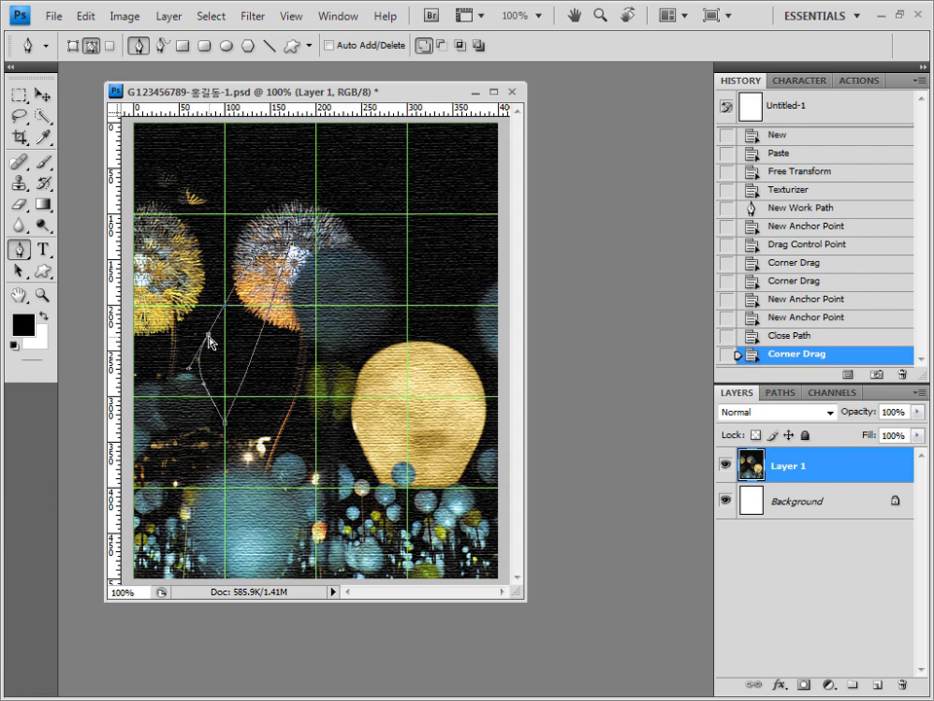
drag(202, 340, 222, 343)
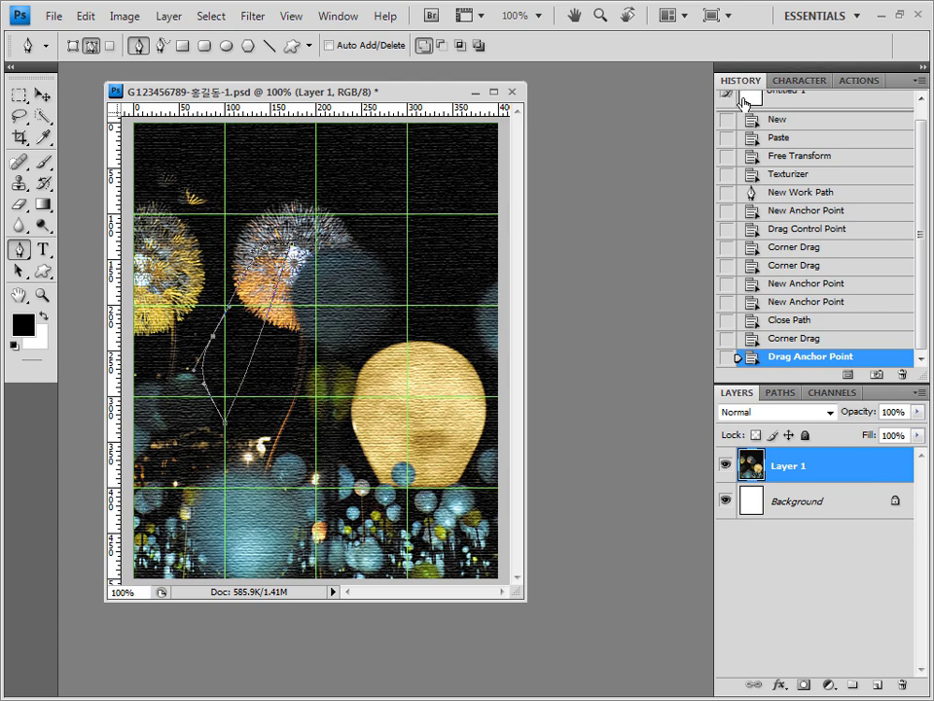
Revert the document through its history to the Texturizer state, discarding the practice work path.
click(336, 16)
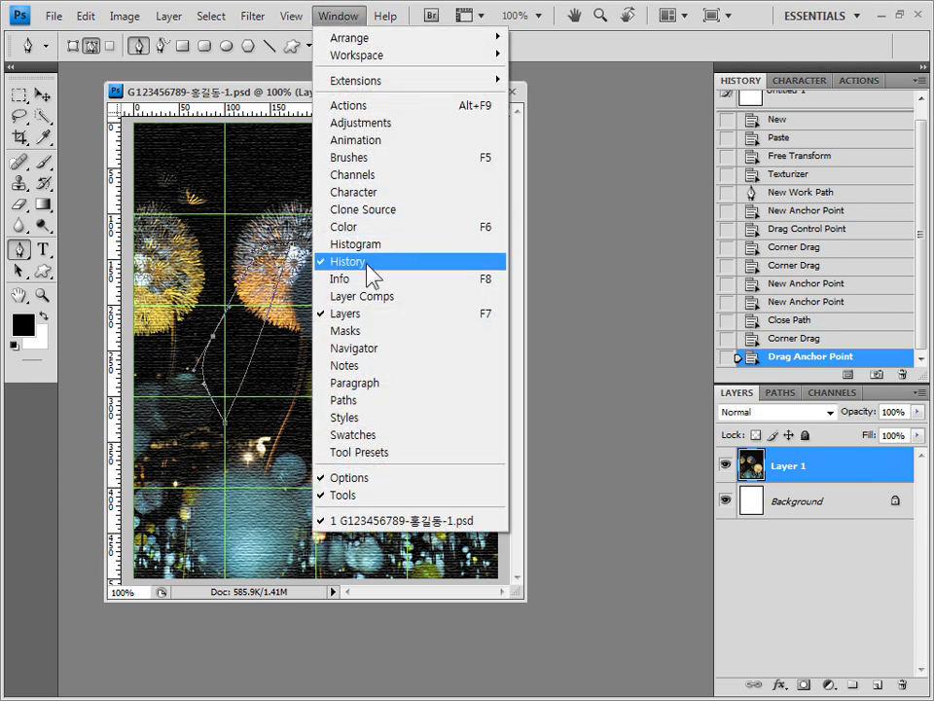
click(861, 362)
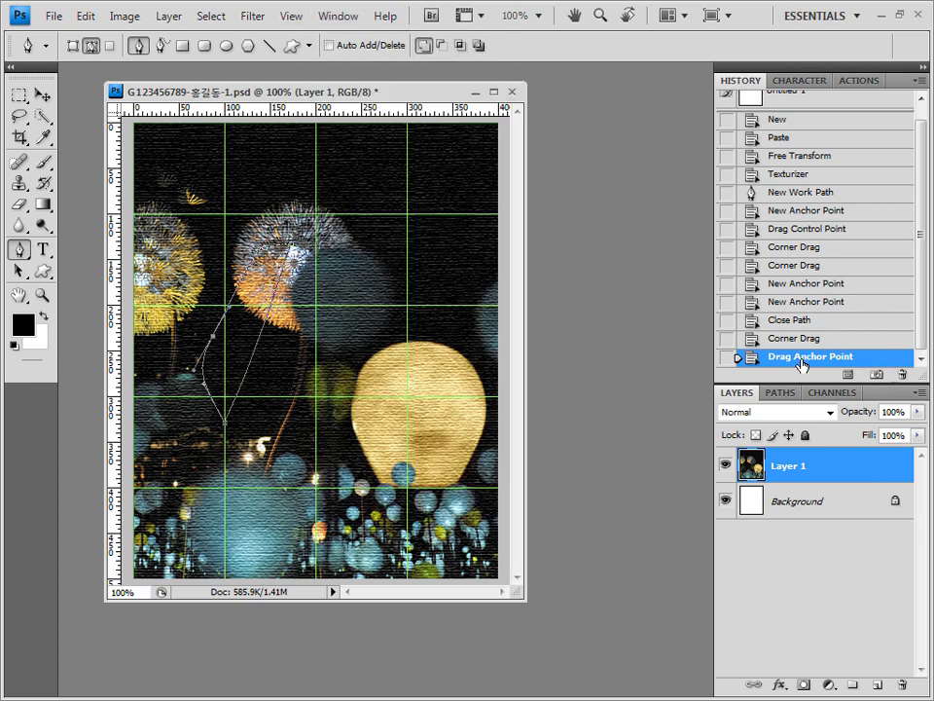
click(803, 192)
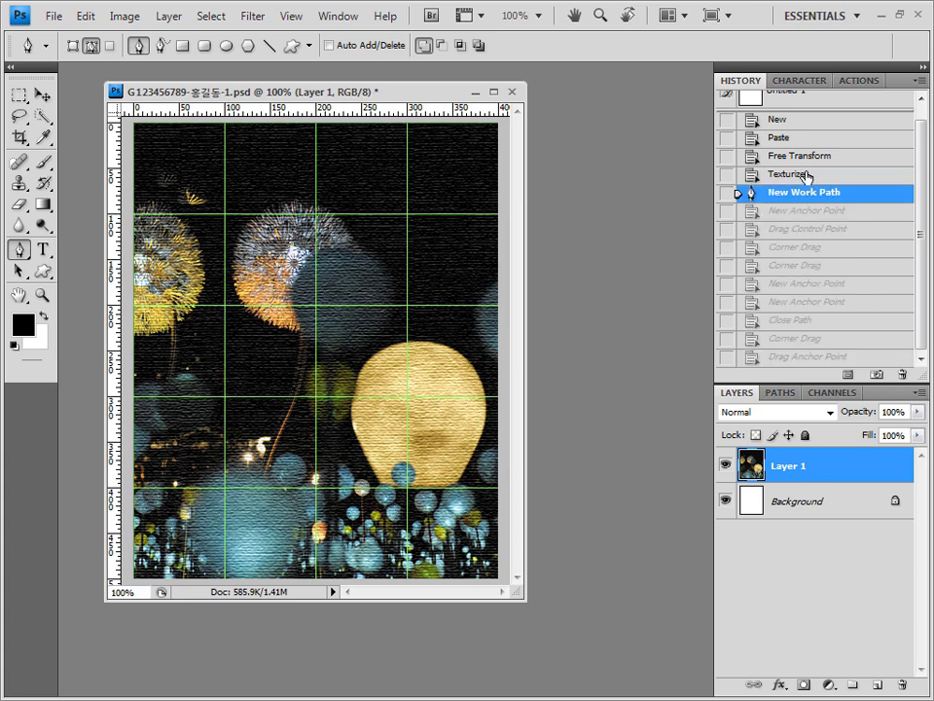
click(805, 176)
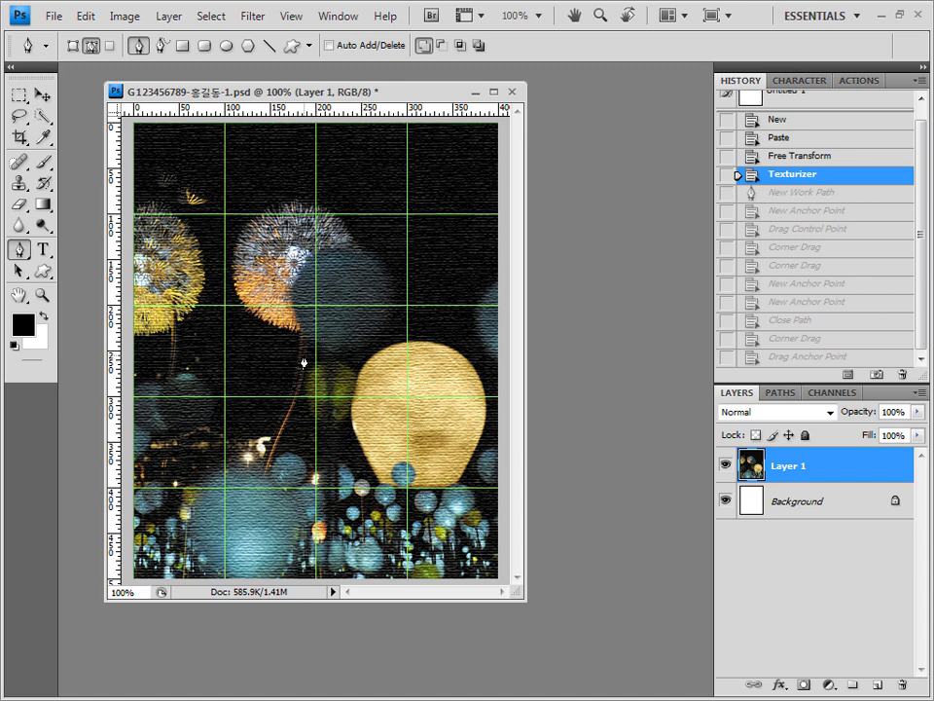
Try placing Pen anchor points beside the vertical 200 px gridline with snapping on and off, and revert to the Texturizer state.
key(ctrl+apostrophe)
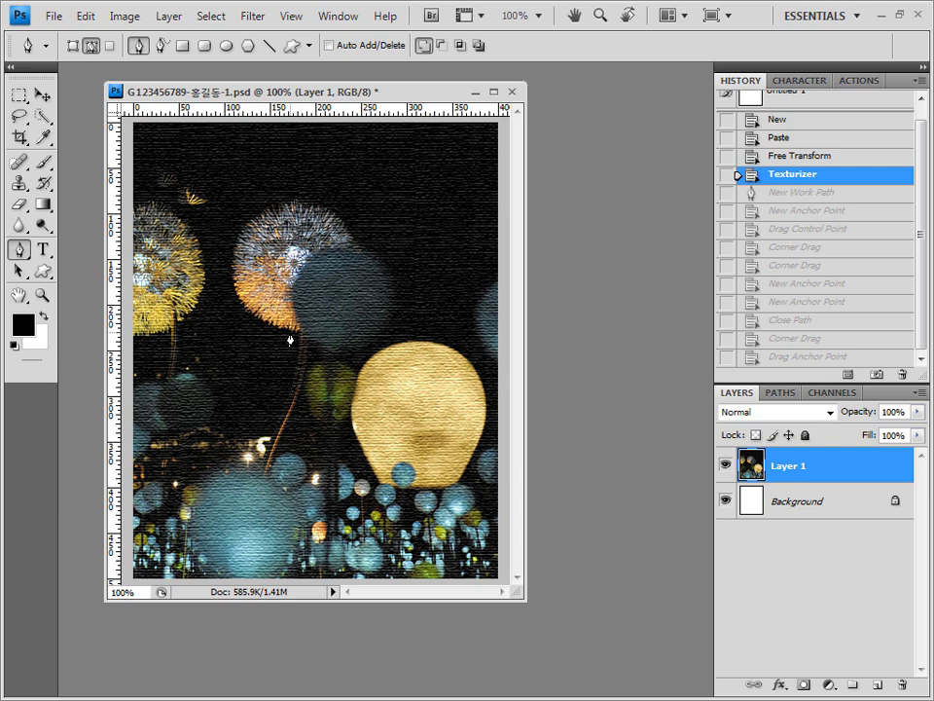
key(ctrl+apostrophe)
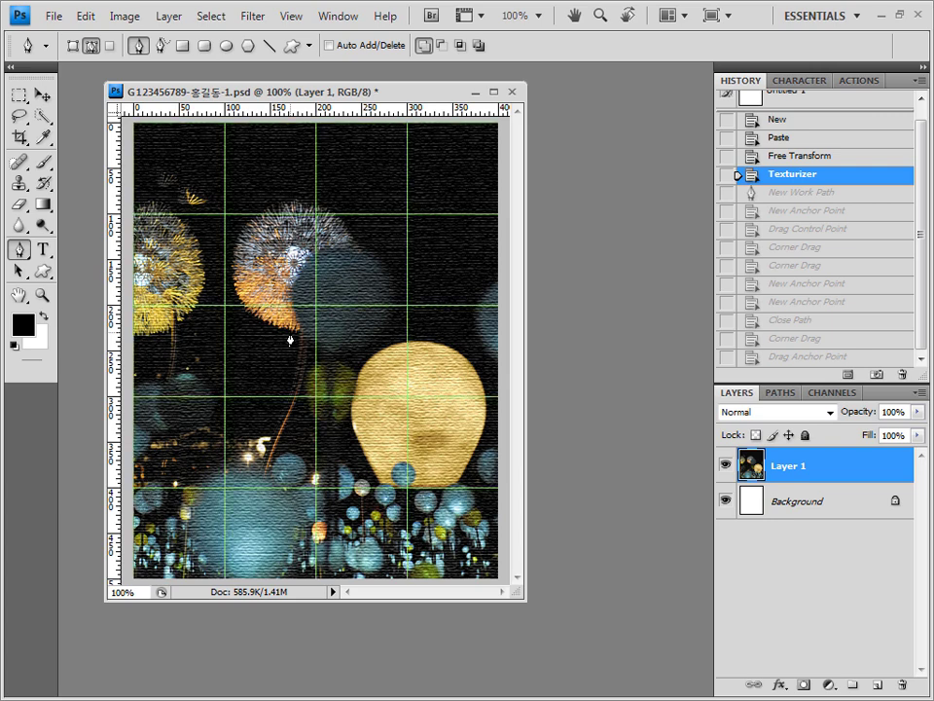
click(318, 230)
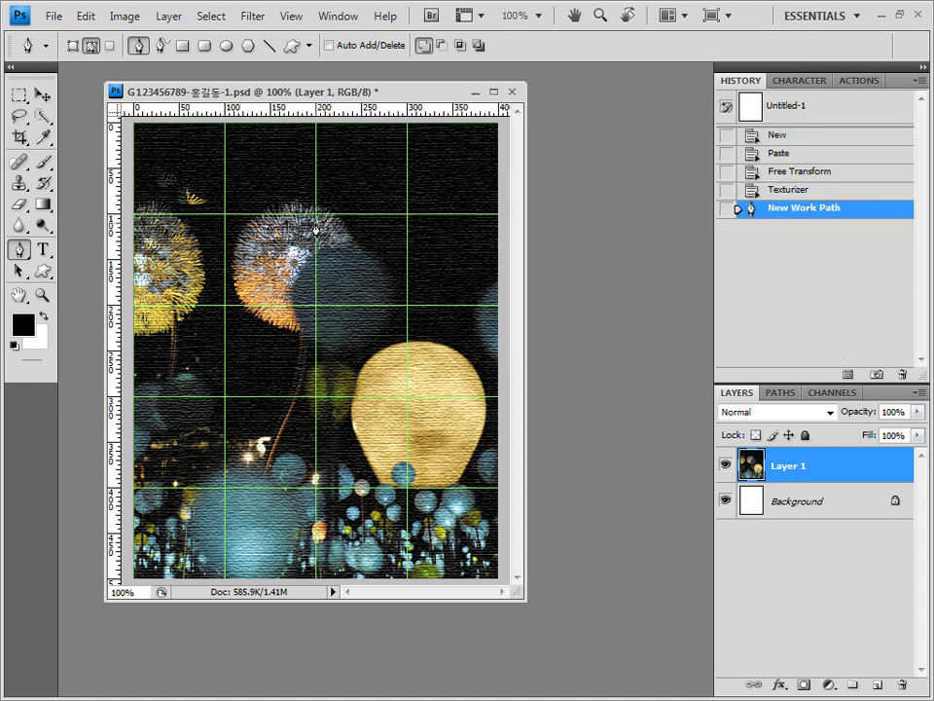
click(211, 15)
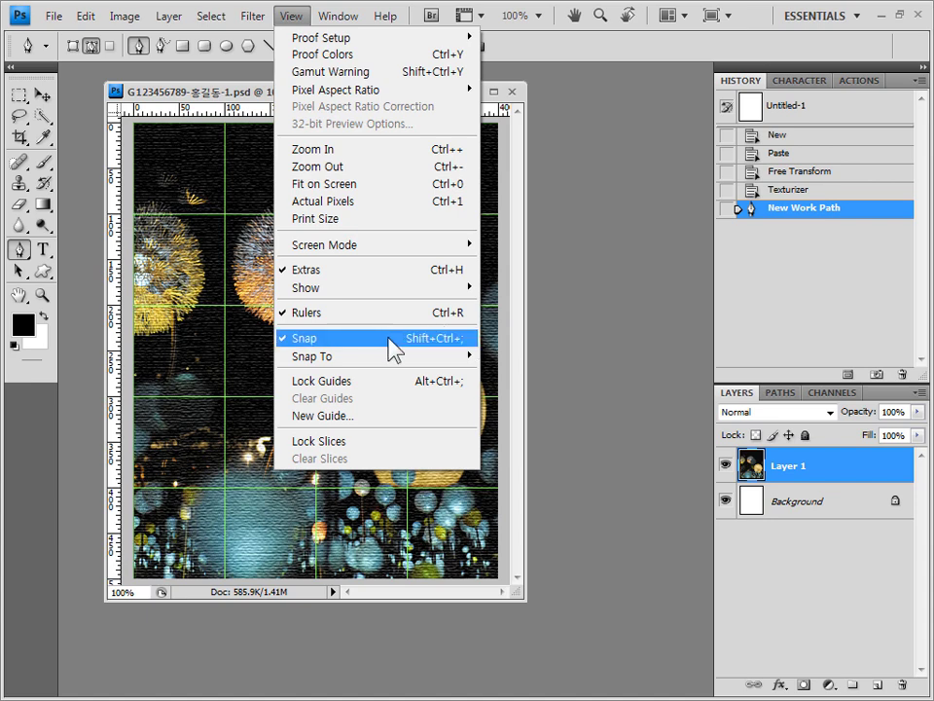
click(321, 339)
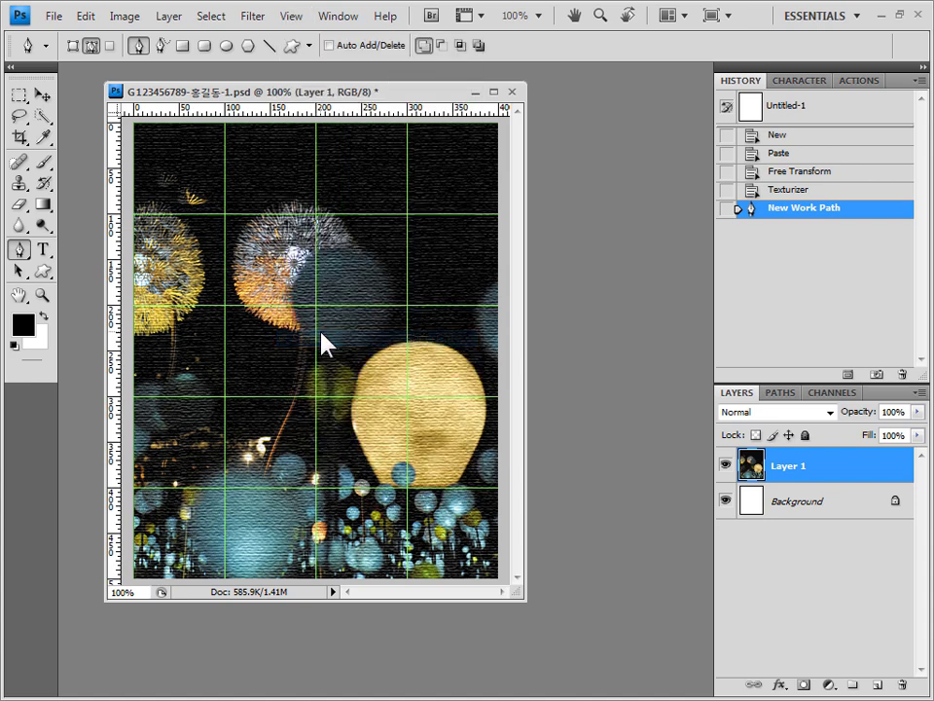
click(318, 251)
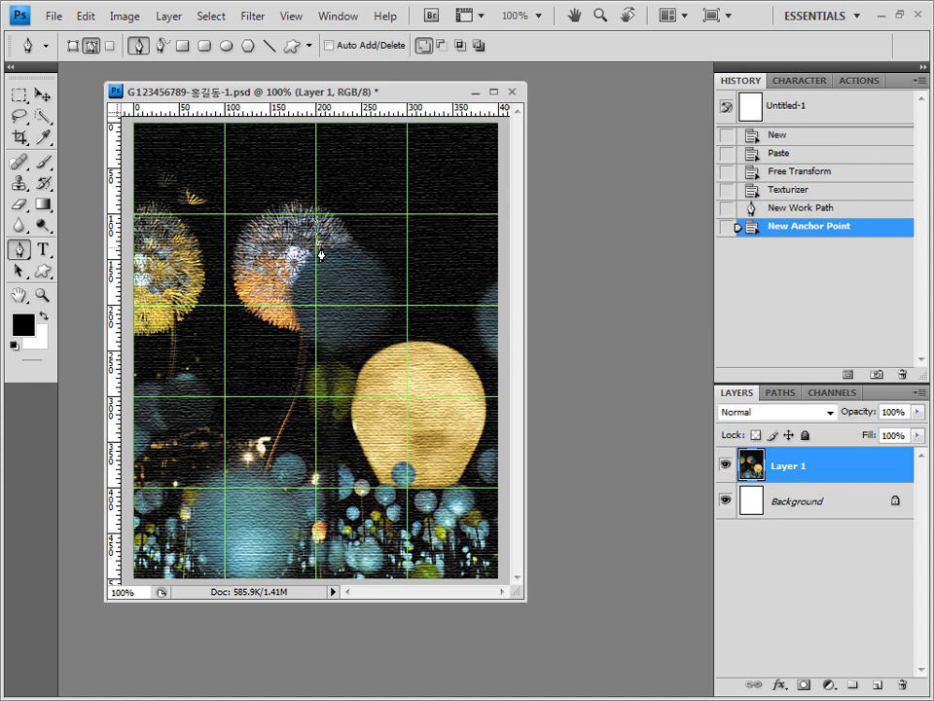
click(808, 208)
click(799, 190)
Turn snapping back on, place a test anchor point on the vertical 200 px gridline, and undo it.
click(291, 16)
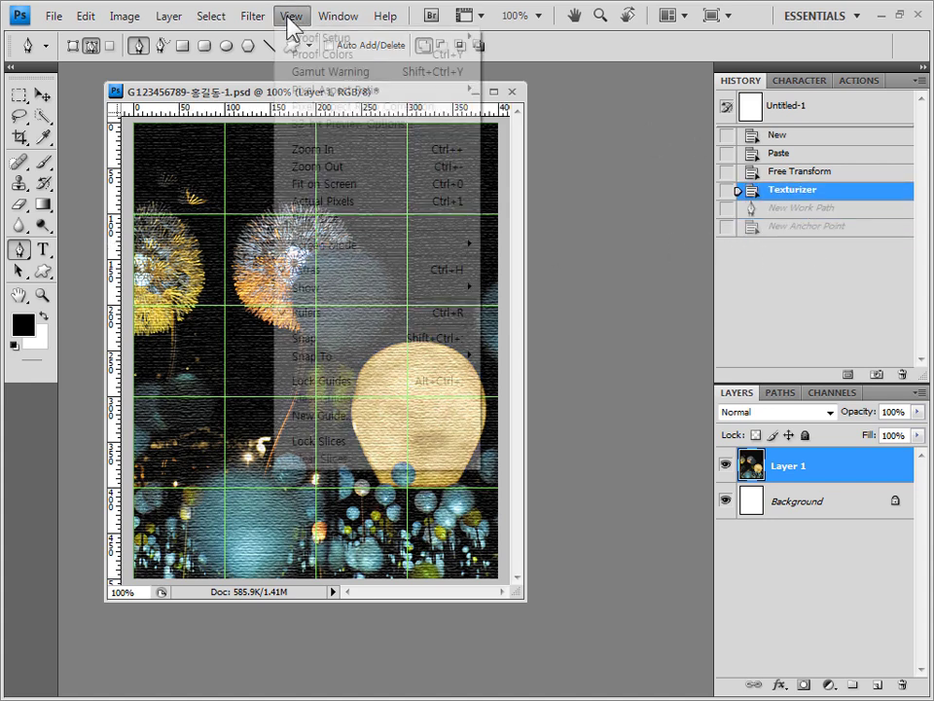
click(309, 339)
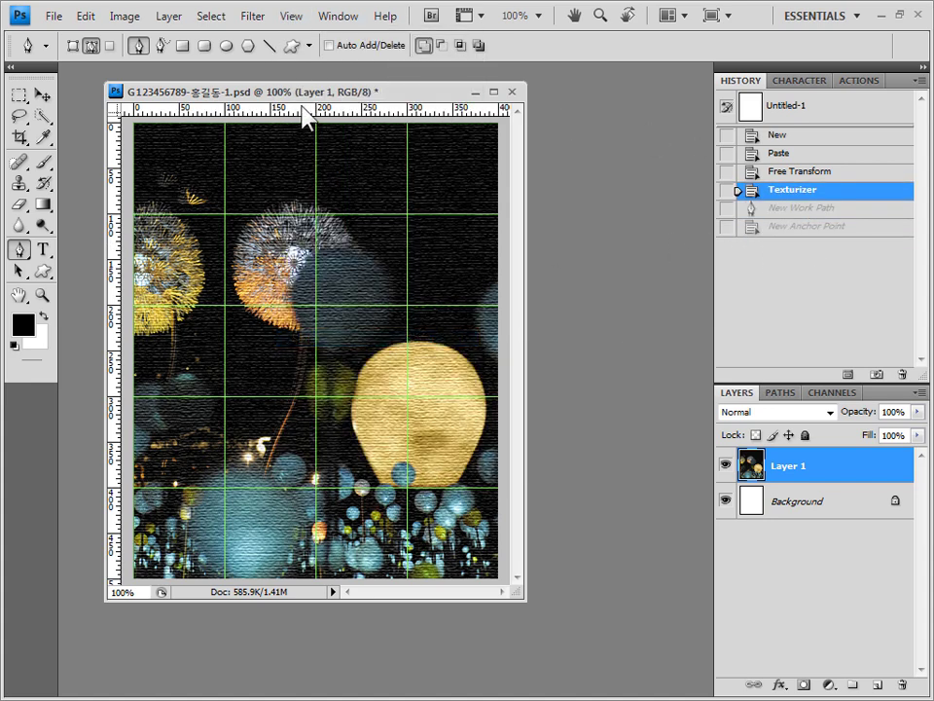
click(317, 280)
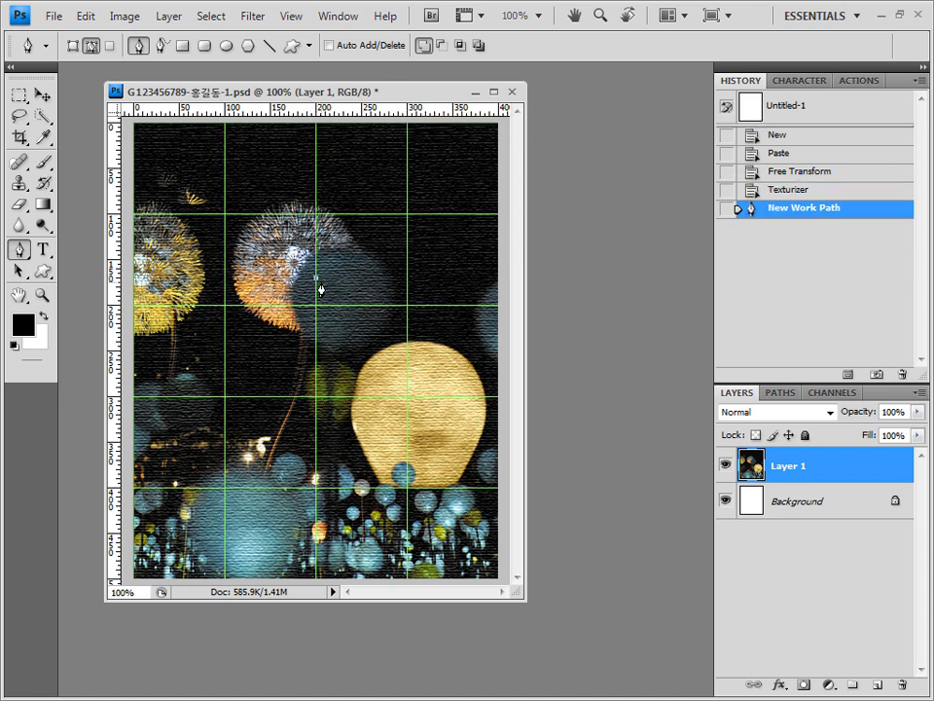
key(ctrl+z)
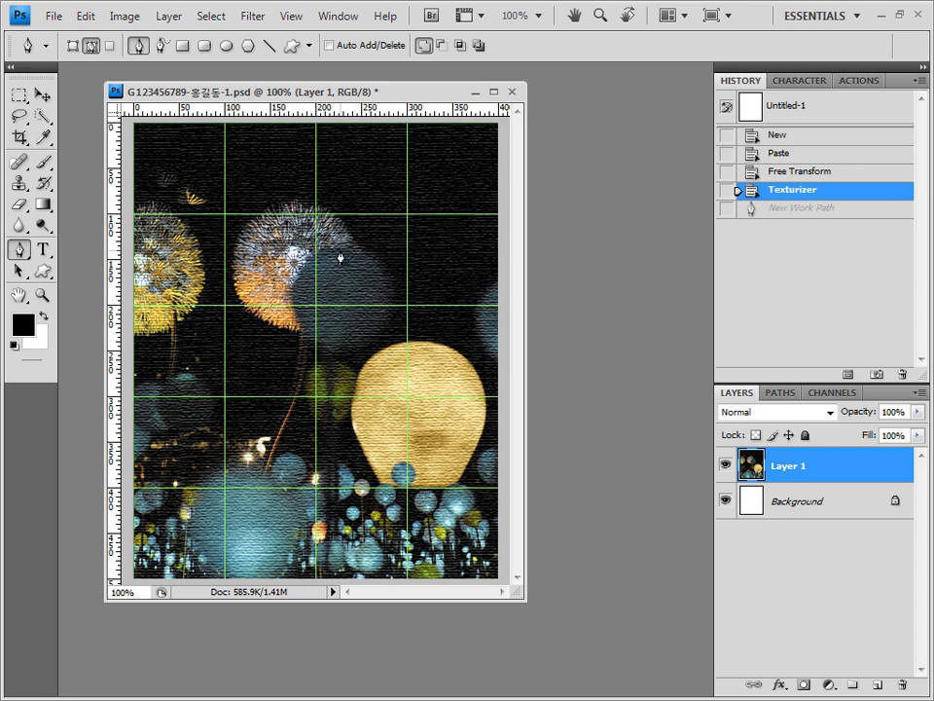
Draw the first outline from about X 291, Y 149 px through X 71, Y 385 px, X 77, Y 259 px and X 199, Y 151 px.
click(399, 259)
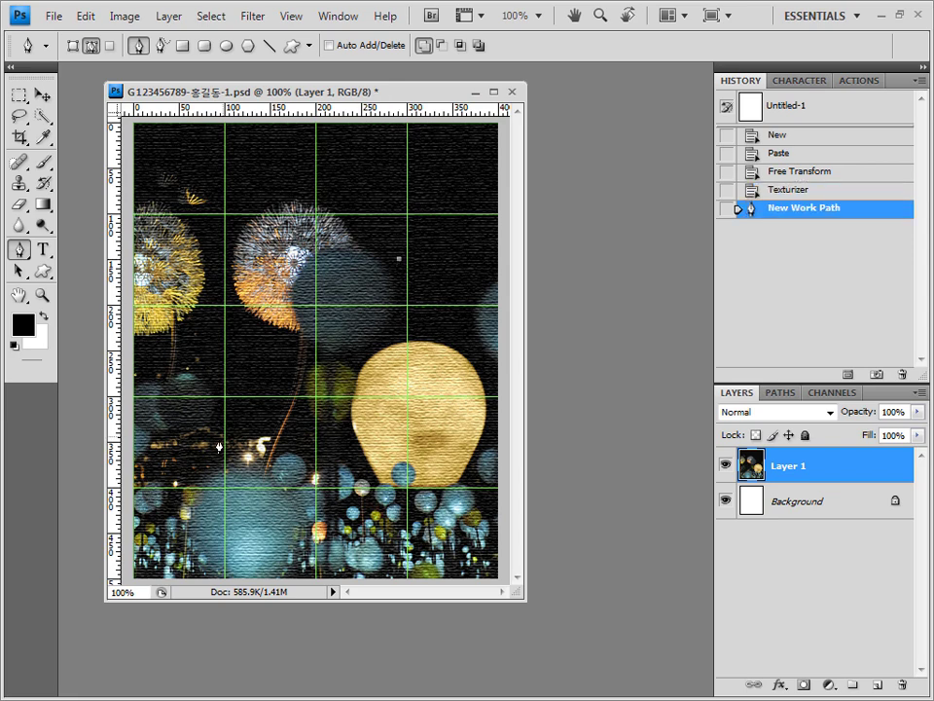
click(180, 486)
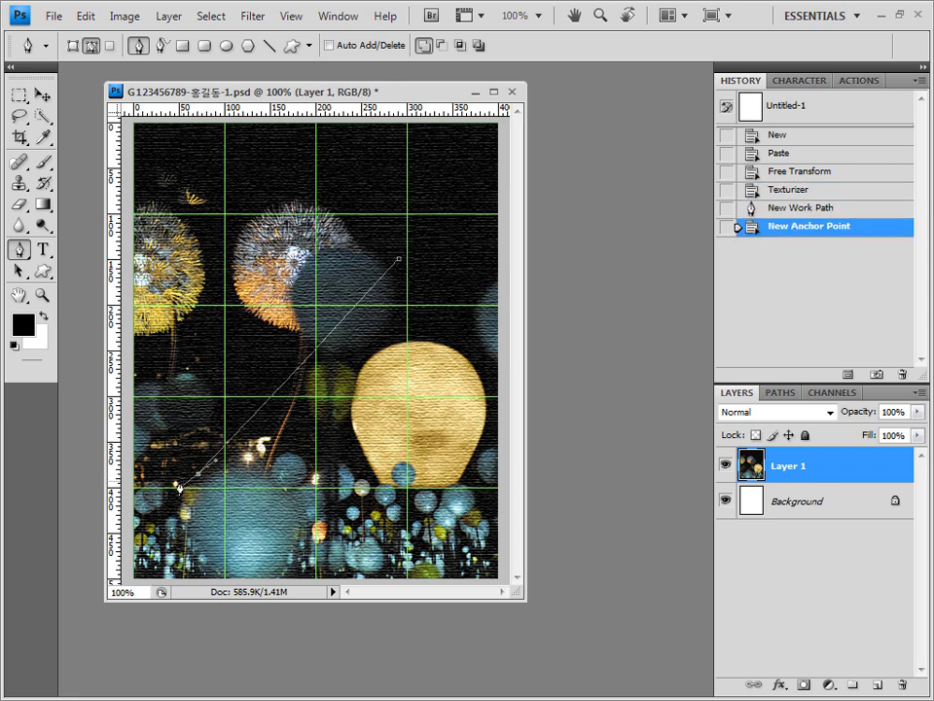
drag(180, 486, 243, 268)
click(244, 270)
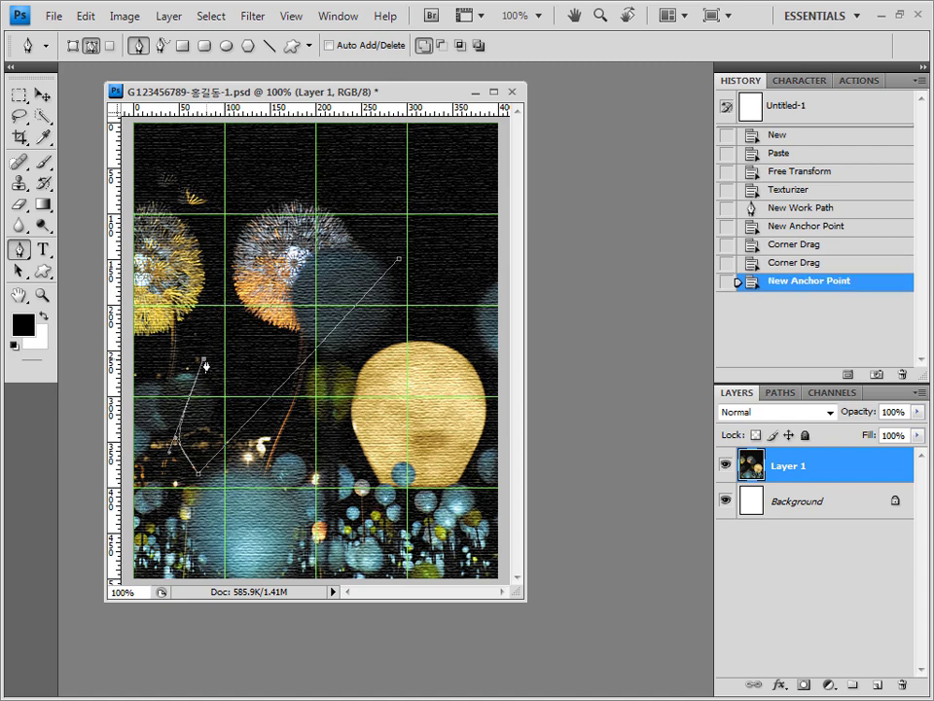
click(225, 353)
drag(323, 263, 378, 230)
click(385, 265)
key(ctrl+z)
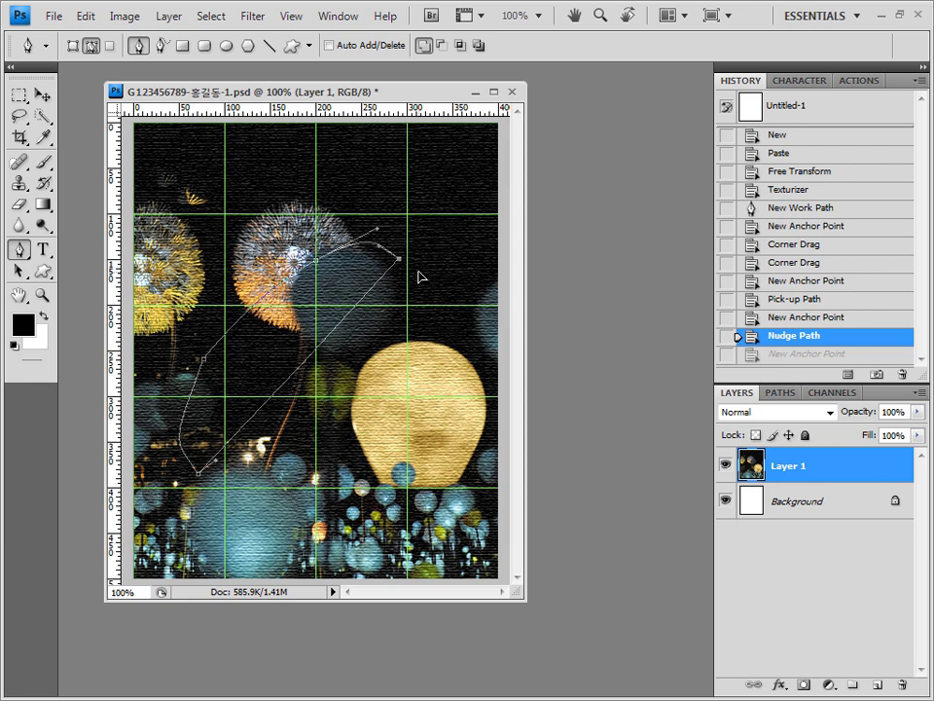
Close the first outline and smooth its left anchor point at about X 77, Y 259 px by adjusting the direction handles.
click(203, 366)
ctrl+click(202, 364)
drag(203, 362, 223, 343)
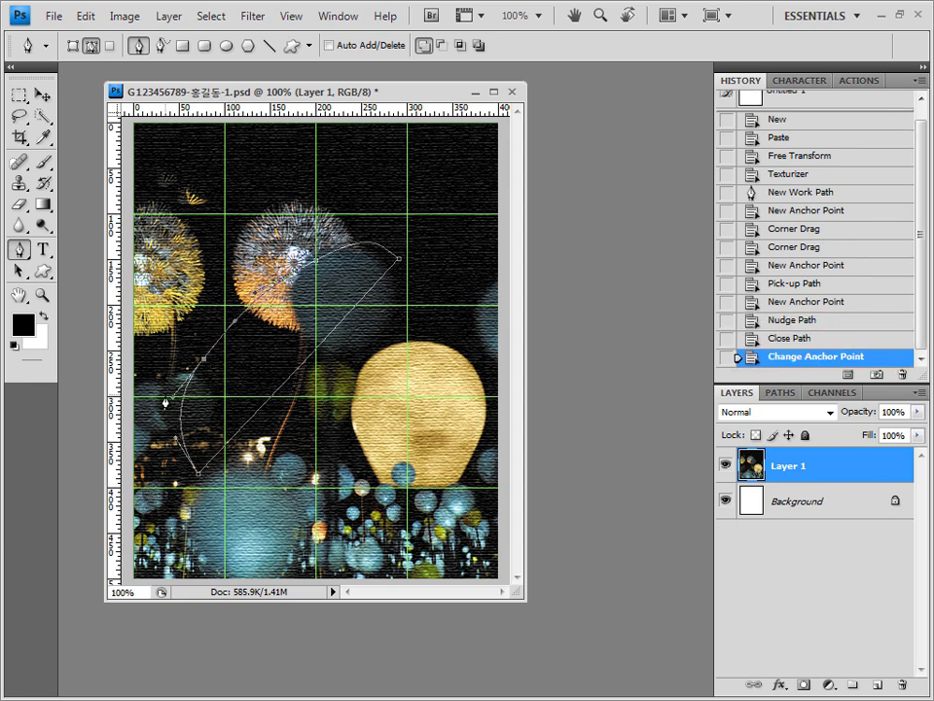
drag(166, 402, 169, 412)
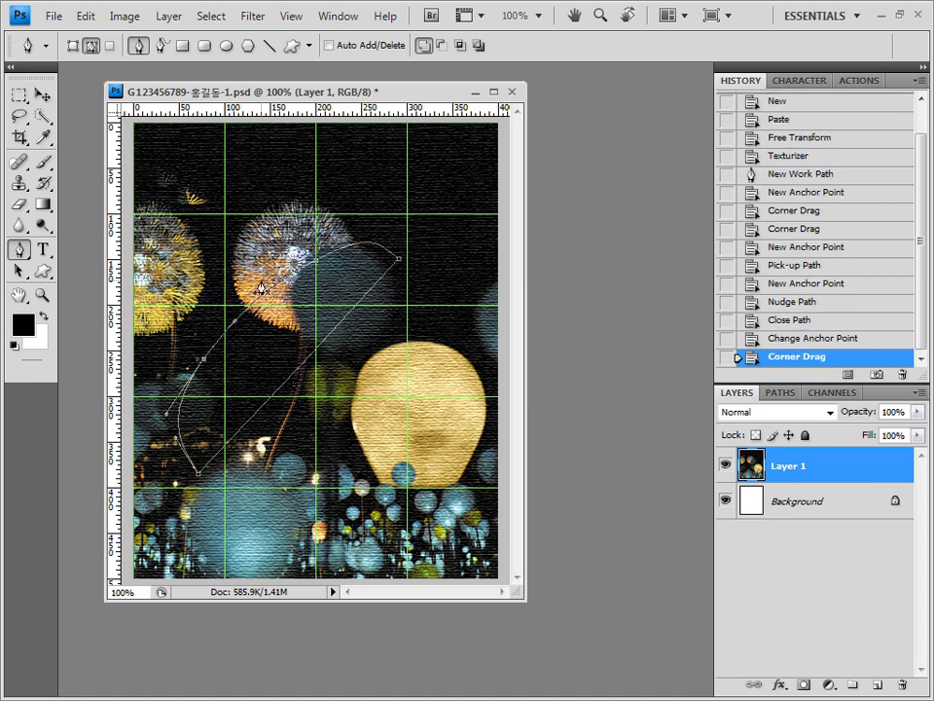
Turn off snapping and start a second path component with a straight edge from about X 341, Y 201 px to X 123, Y 418 px.
click(291, 15)
click(345, 339)
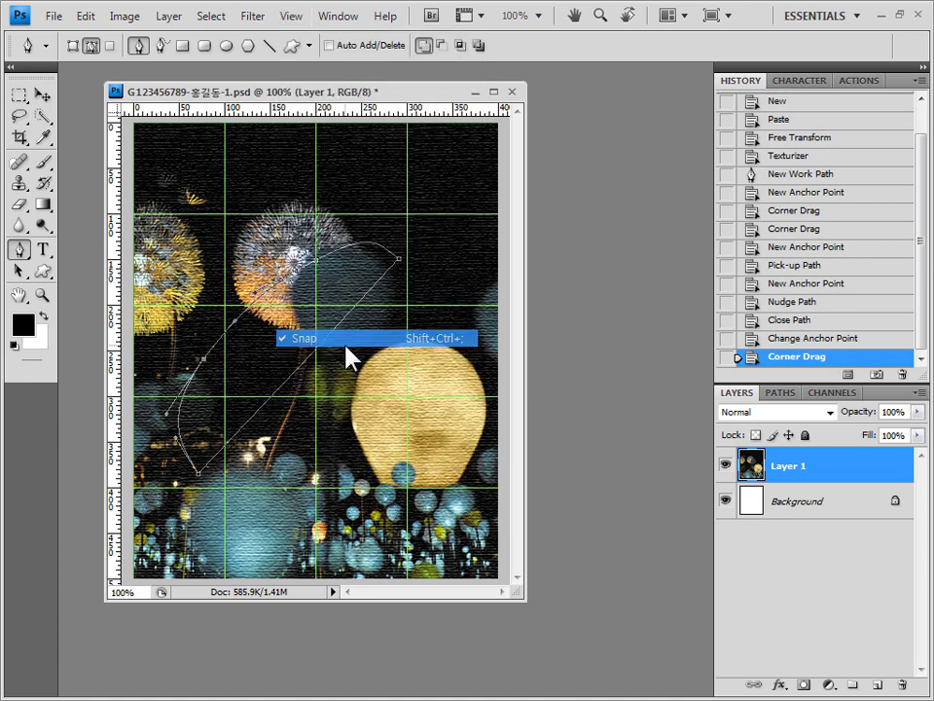
click(444, 308)
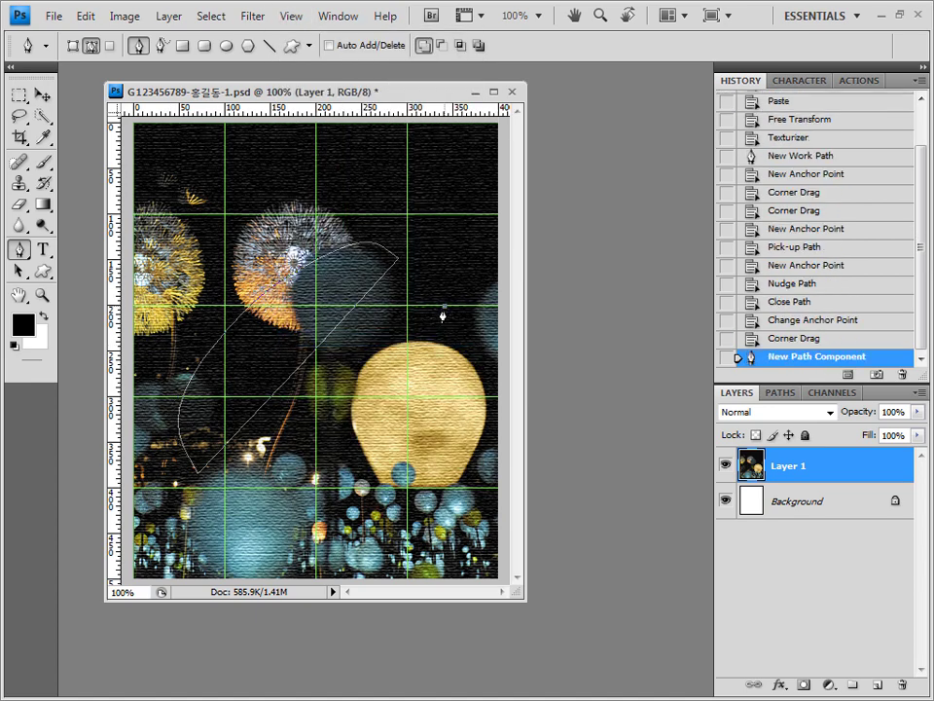
click(246, 507)
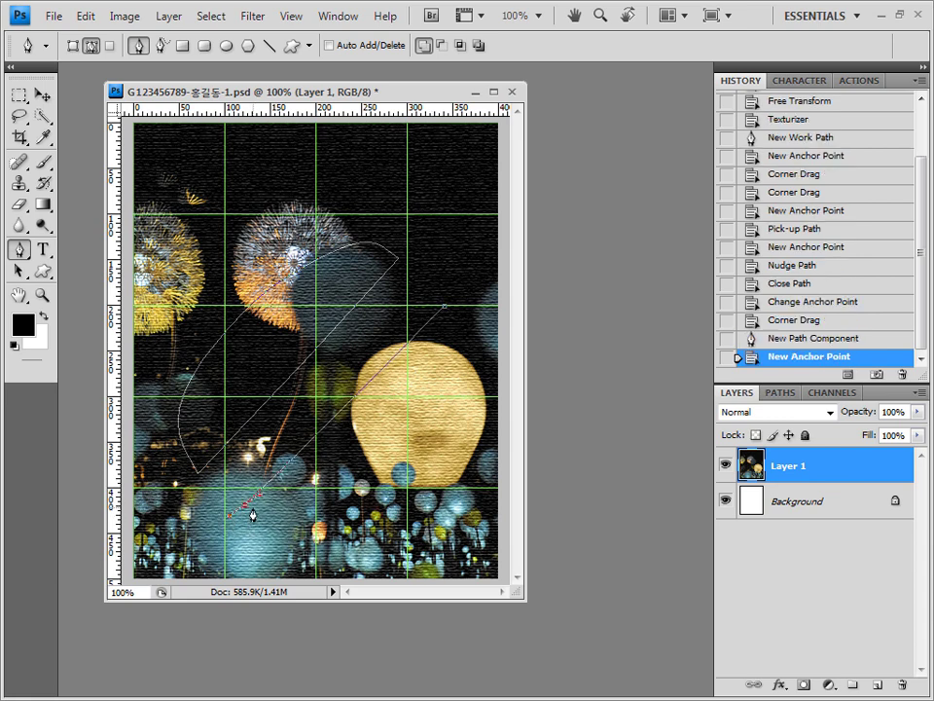
click(245, 507)
Curve the second component around its lower end, bring it up to about X 351, Y 256 px, and close it.
drag(309, 516, 338, 488)
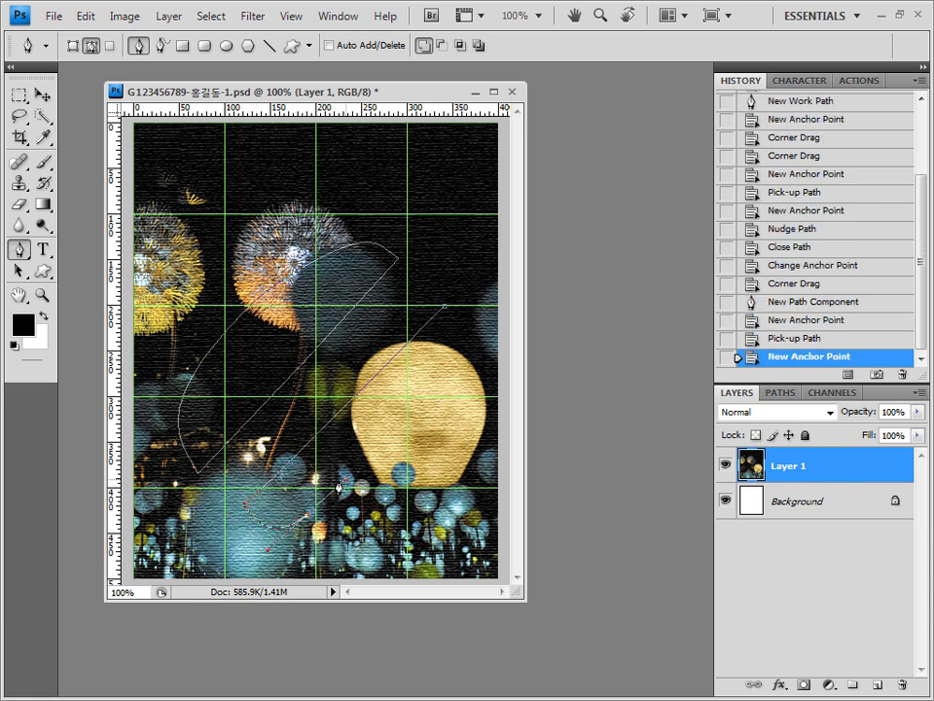
drag(454, 359, 488, 321)
key(Up)
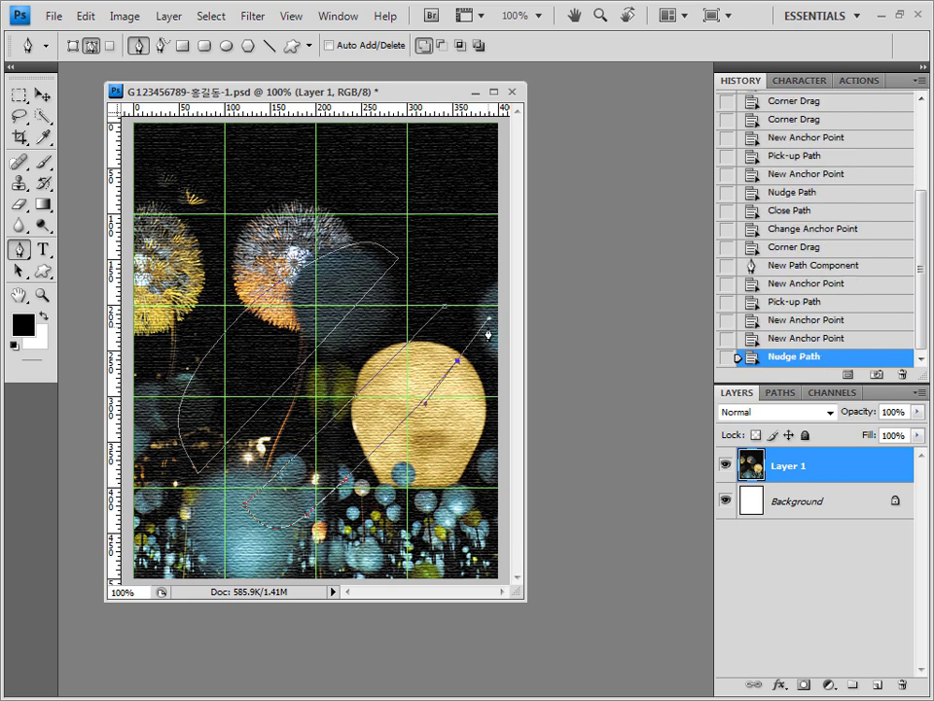
click(454, 359)
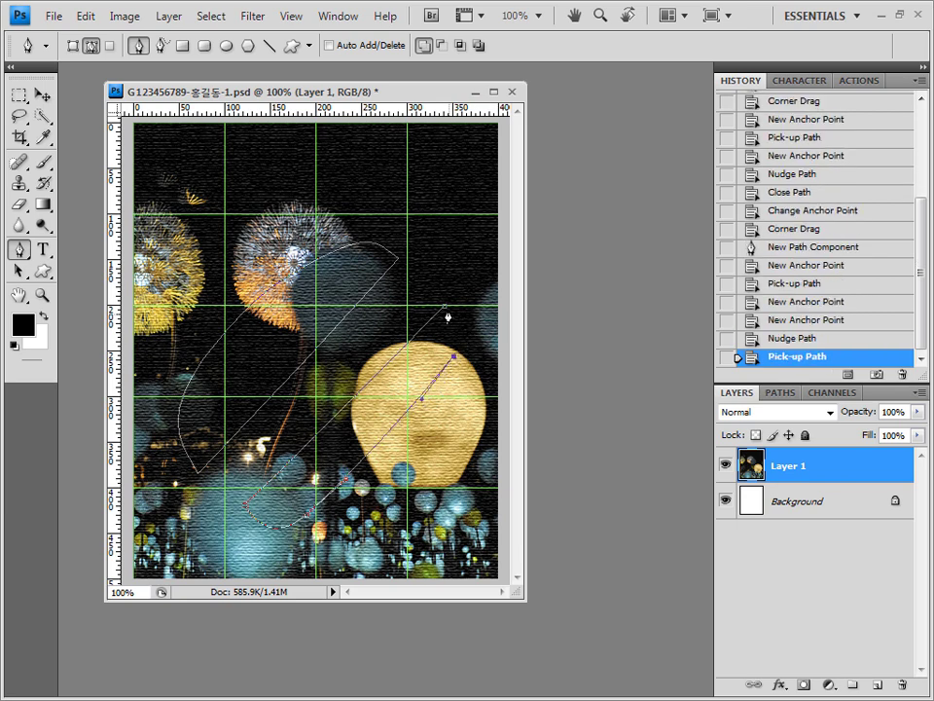
click(328, 499)
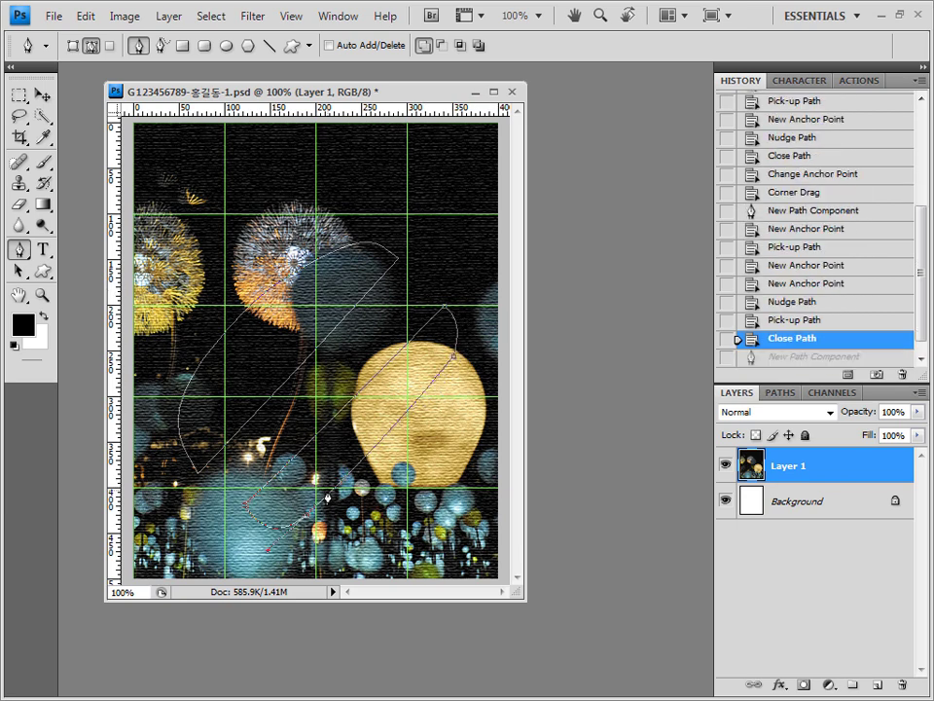
Start a third component between the two shapes from about X 283, Y 171 px to X 90, Y 373 px, curving to X 124, Y 410 px.
click(391, 279)
click(211, 498)
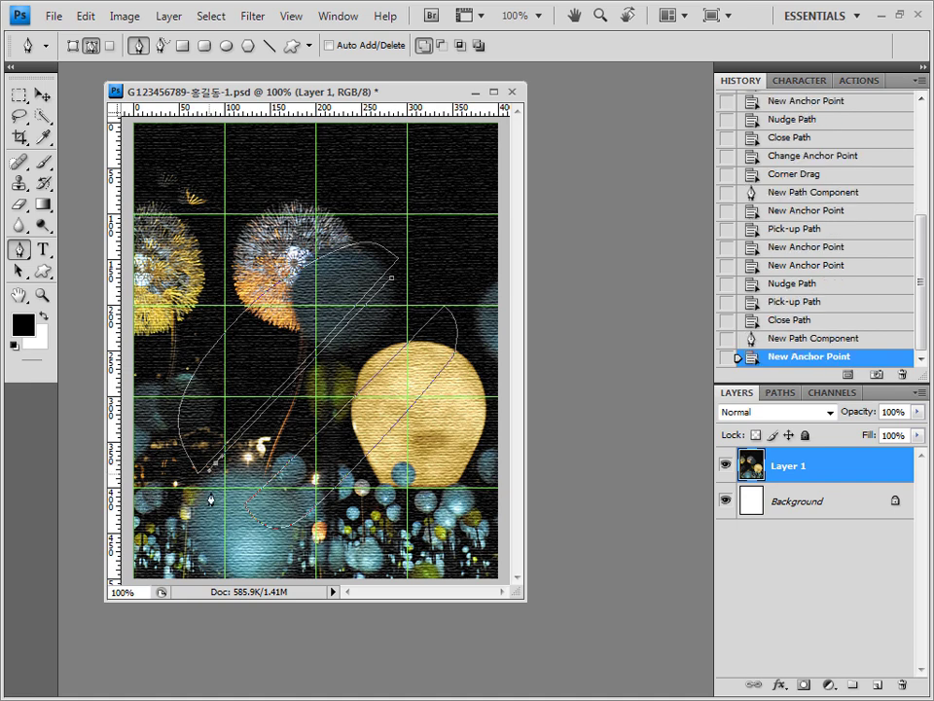
click(222, 494)
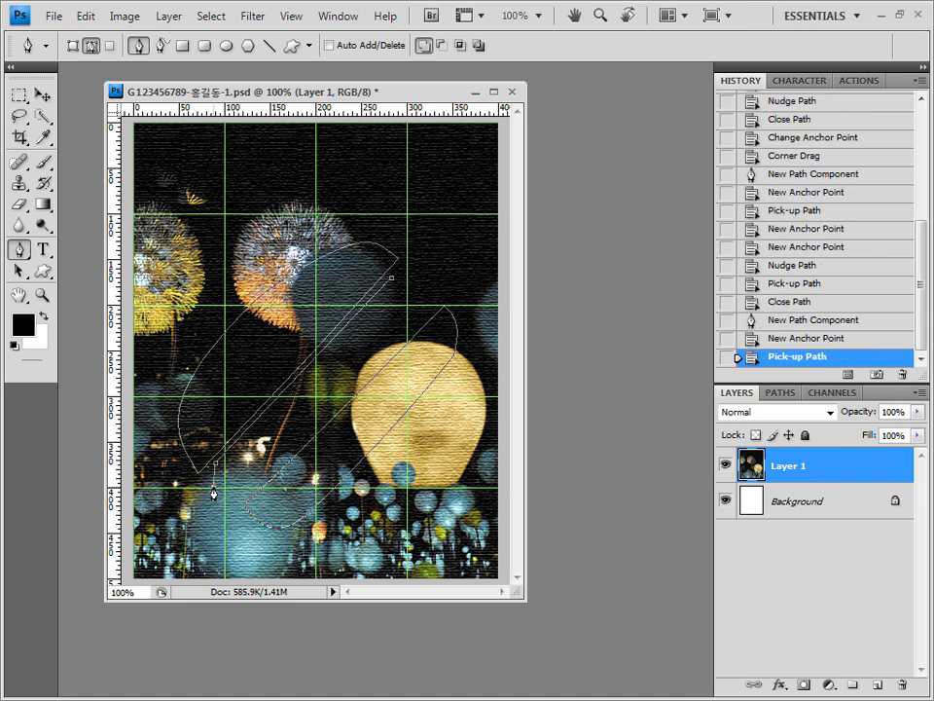
click(216, 488)
click(230, 505)
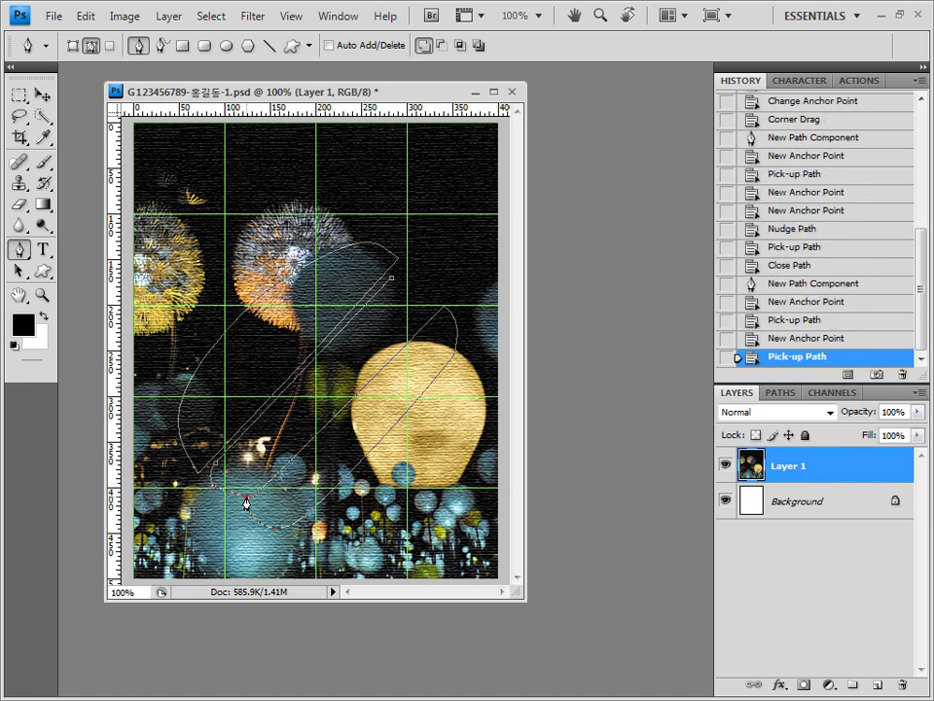
click(231, 511)
click(246, 498)
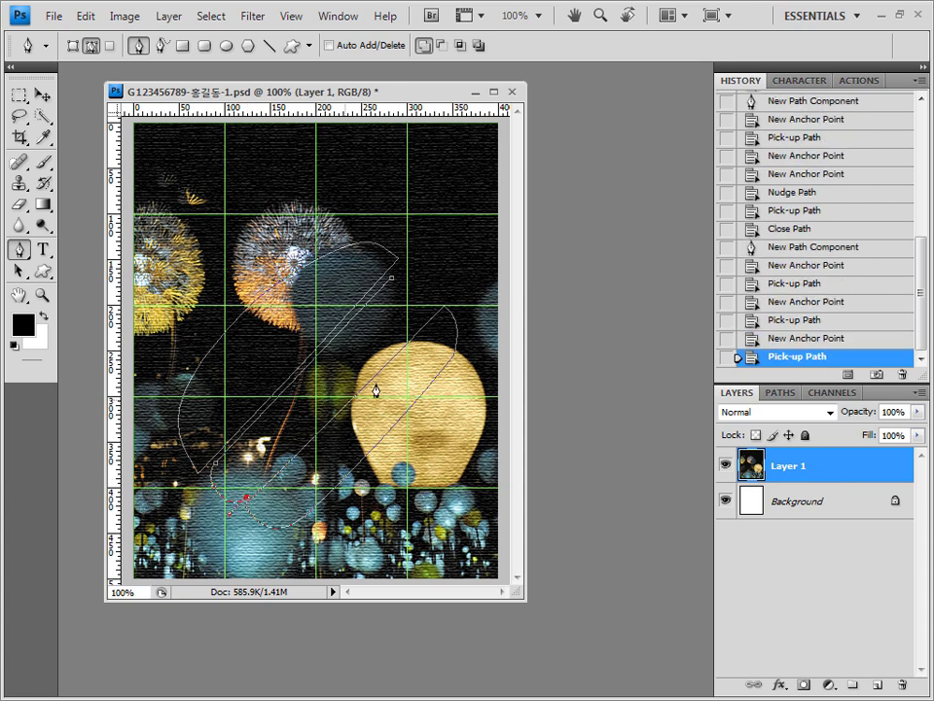
Bring the middle component up to about X 326, Y 207 px and close it with a rounded upper end.
click(432, 315)
click(431, 311)
click(424, 289)
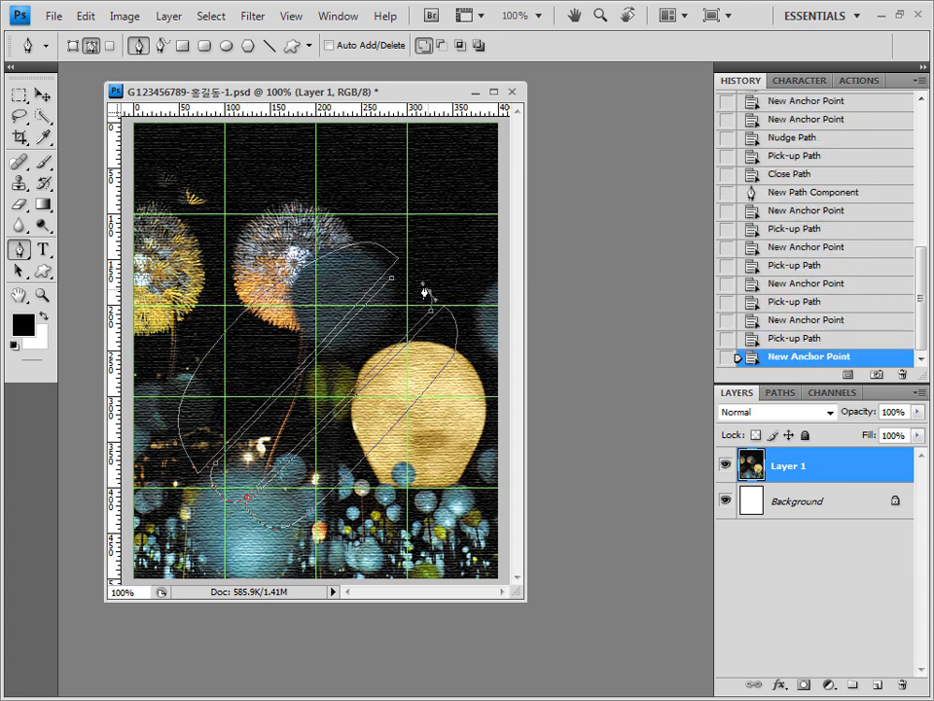
click(392, 283)
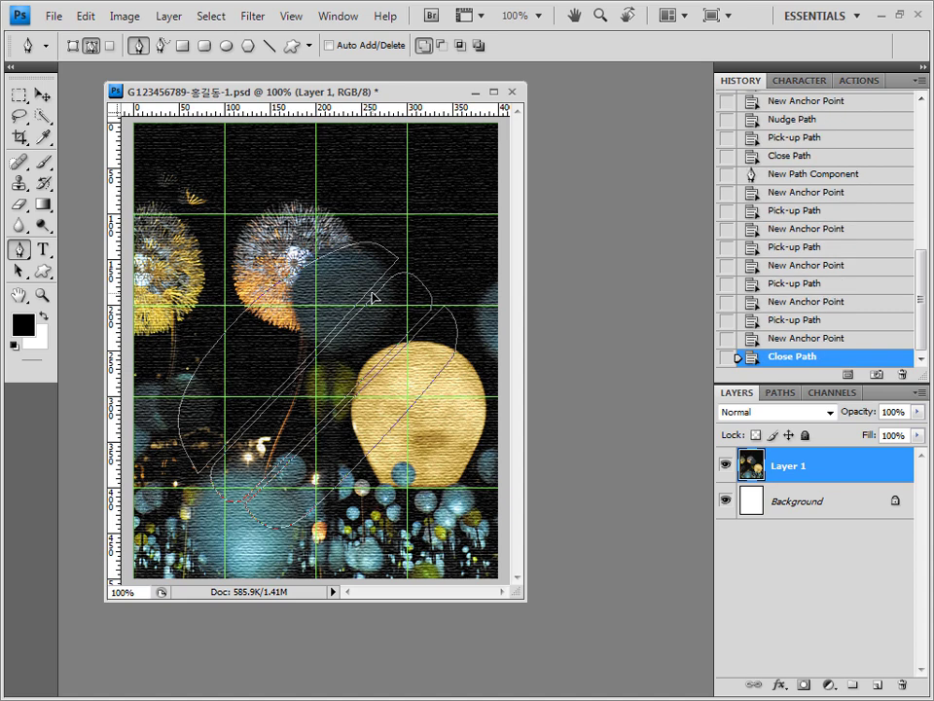
Set the Pen tool to subtract from the path area and trace a wavy edge from about X 312, Y 187 px to X 157, Y 347 px.
click(432, 45)
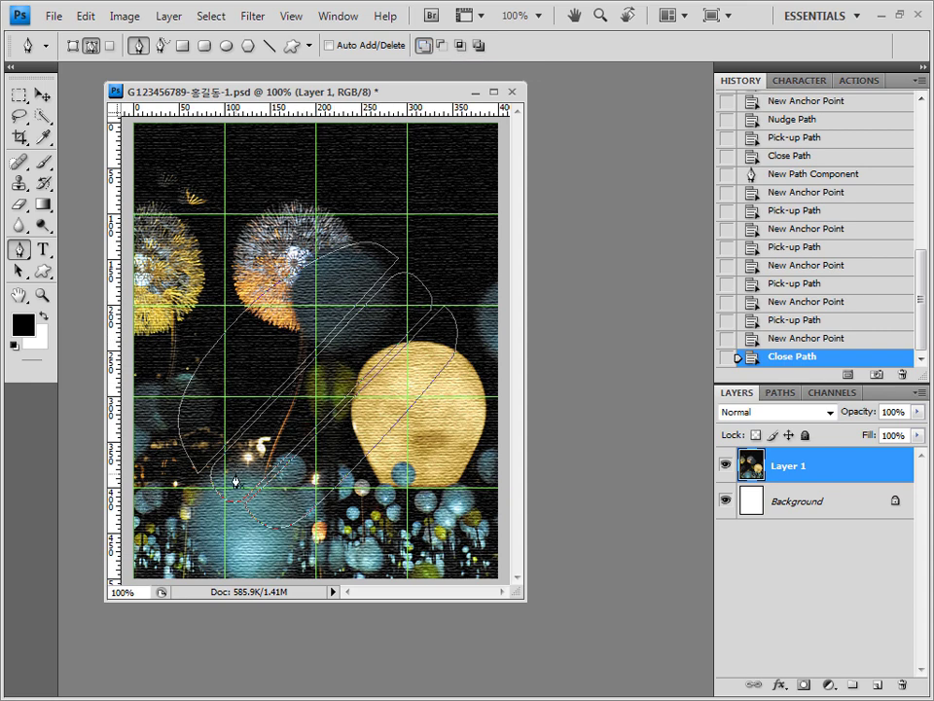
click(444, 49)
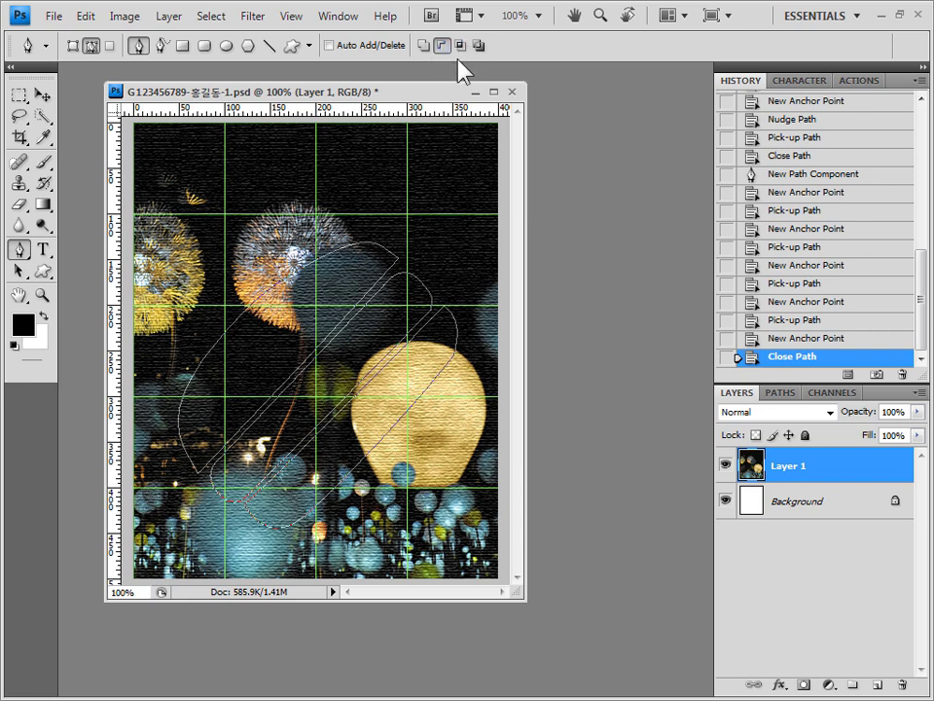
click(419, 295)
drag(390, 297, 290, 427)
drag(255, 435, 275, 443)
key(Left)
key(Left)
Extend the wavy outline to its lower-left end at about X 97, Y 383 px and curve it back around the tip.
drag(276, 443, 239, 489)
alt+click(276, 443)
key(Left)
click(233, 497)
click(262, 493)
key(Left)
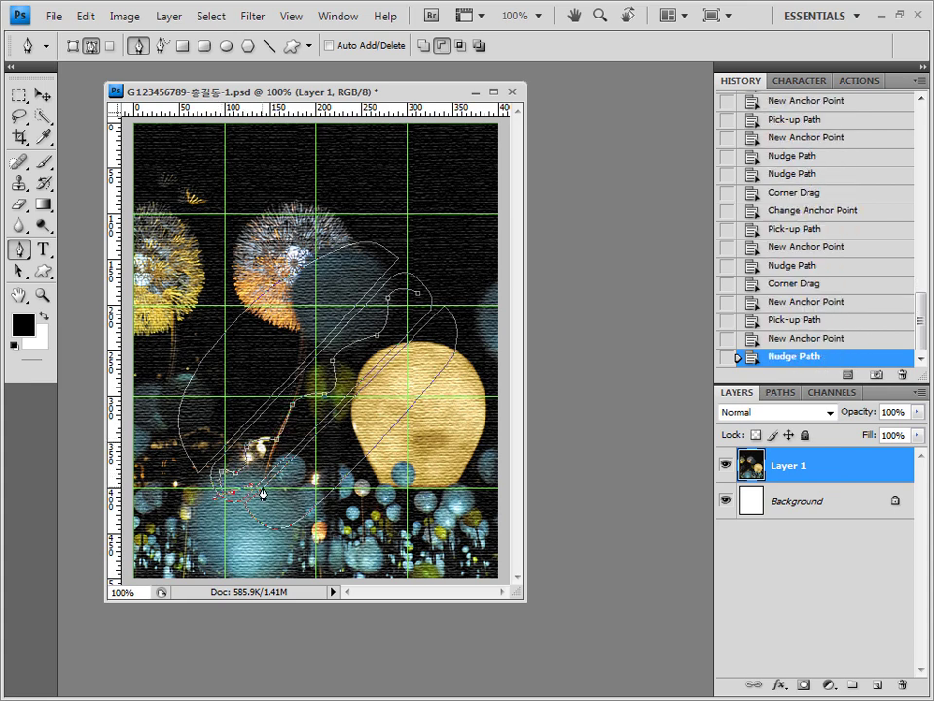
Trace the wavy outline's return edge with curved points from about X 137, Y 378 px up to X 203, Y 311 px.
click(264, 475)
key(Left)
click(280, 454)
click(302, 421)
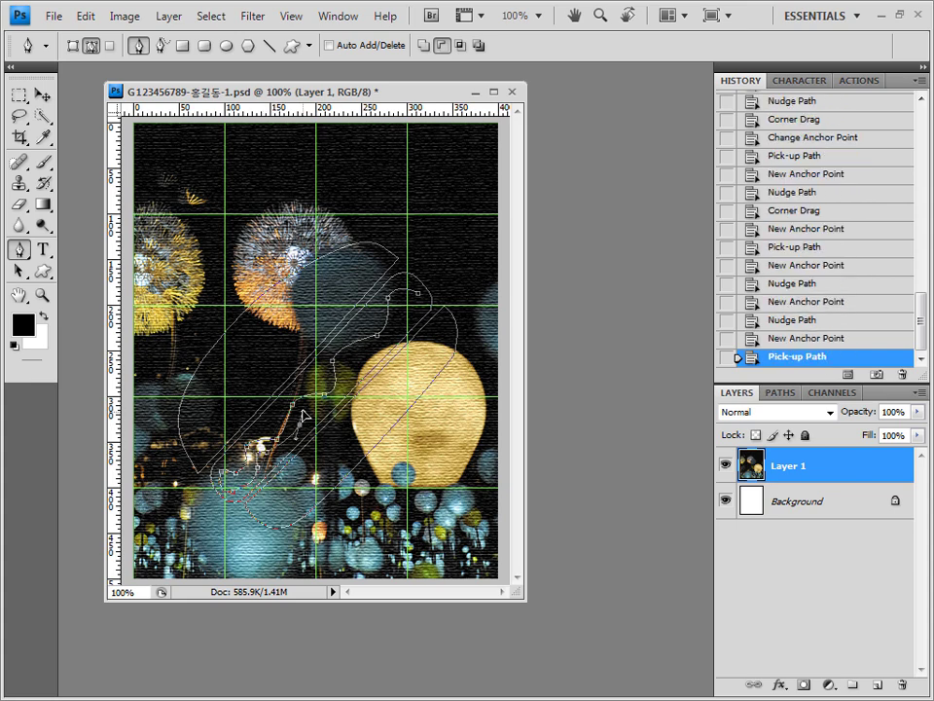
click(318, 407)
click(323, 394)
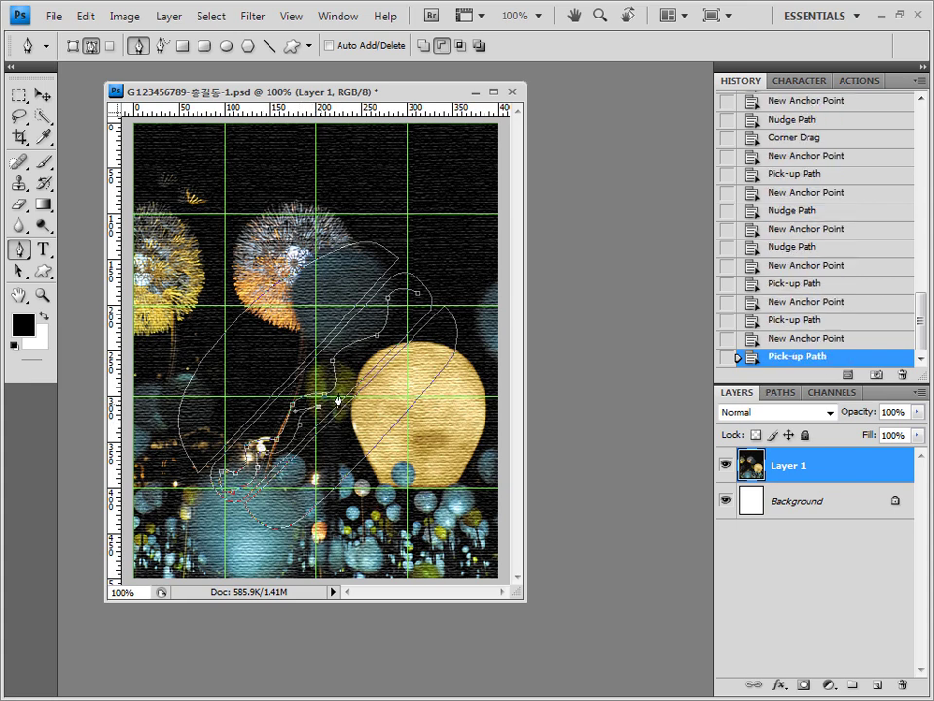
Continue the wavy return edge up to about X 309, Y 198 px and close the outline at its starting point.
click(335, 362)
click(371, 350)
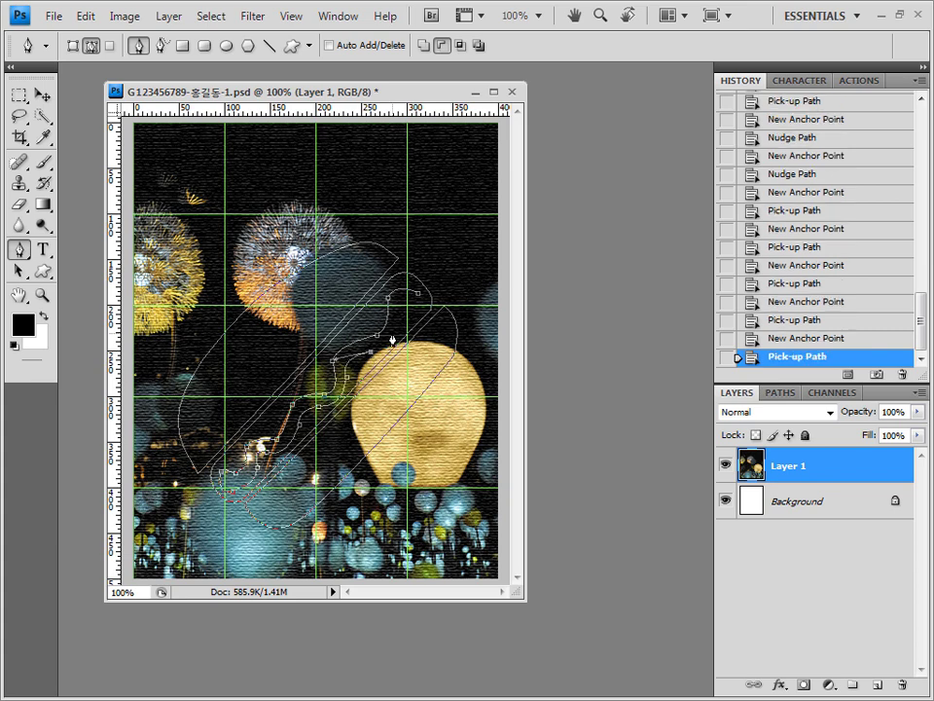
click(401, 324)
click(430, 309)
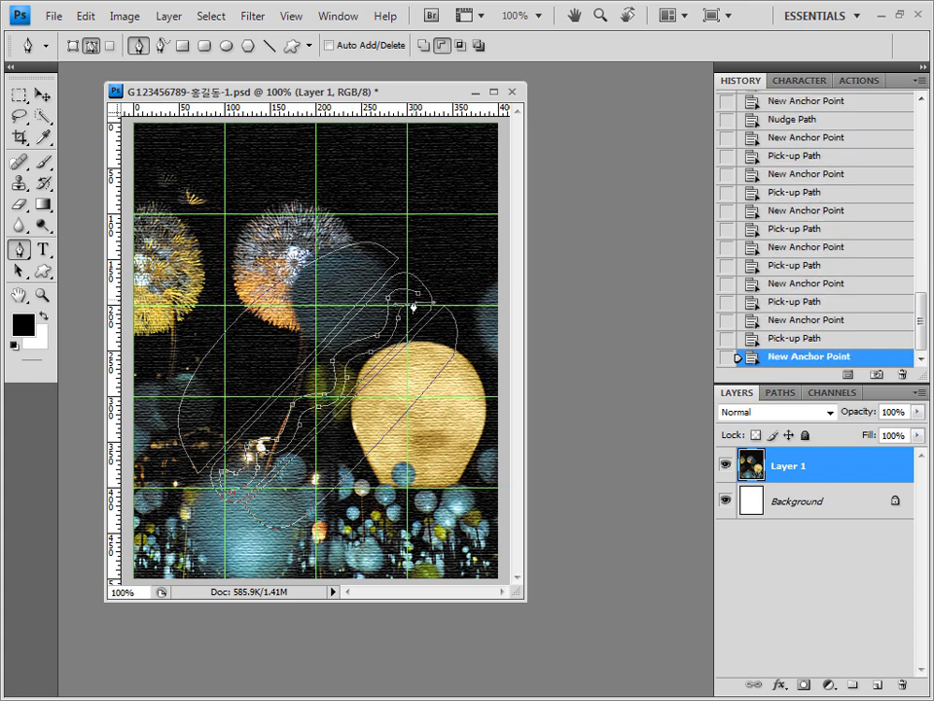
click(418, 291)
Adjust an anchor point at the wavy outline's lower-left tip with the Direct Selection tool, and return to the Pen tool.
drag(19, 271, 74, 298)
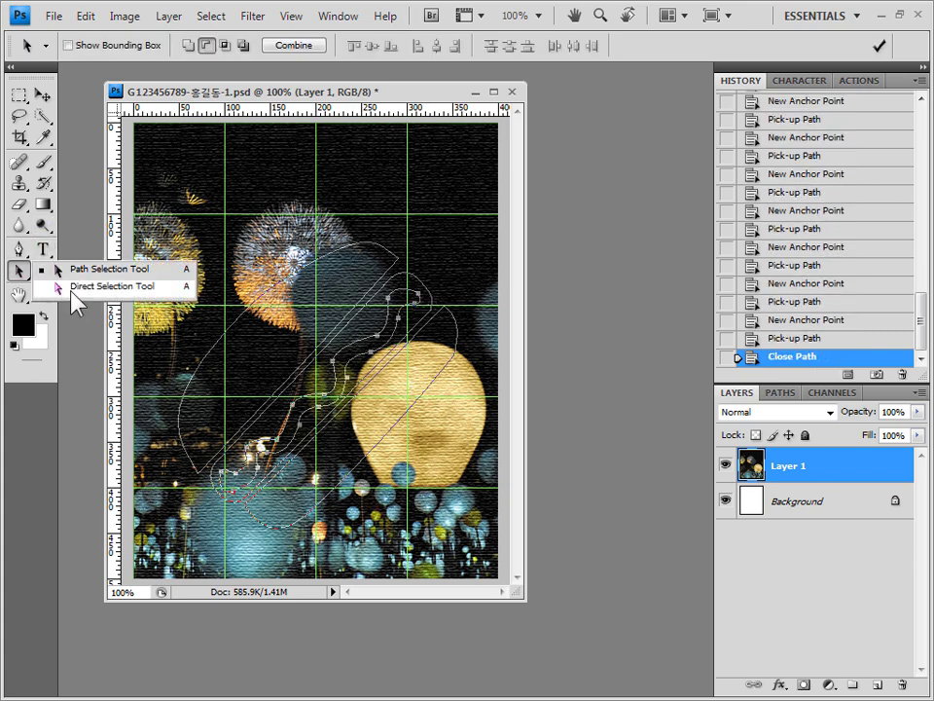
click(72, 291)
drag(230, 474, 234, 480)
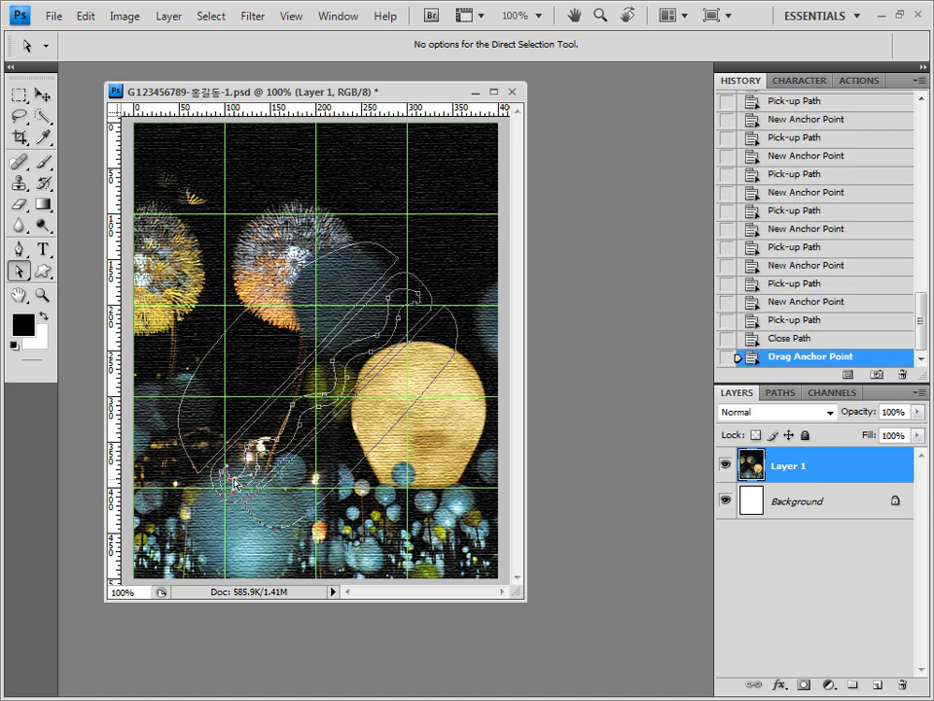
key(p)
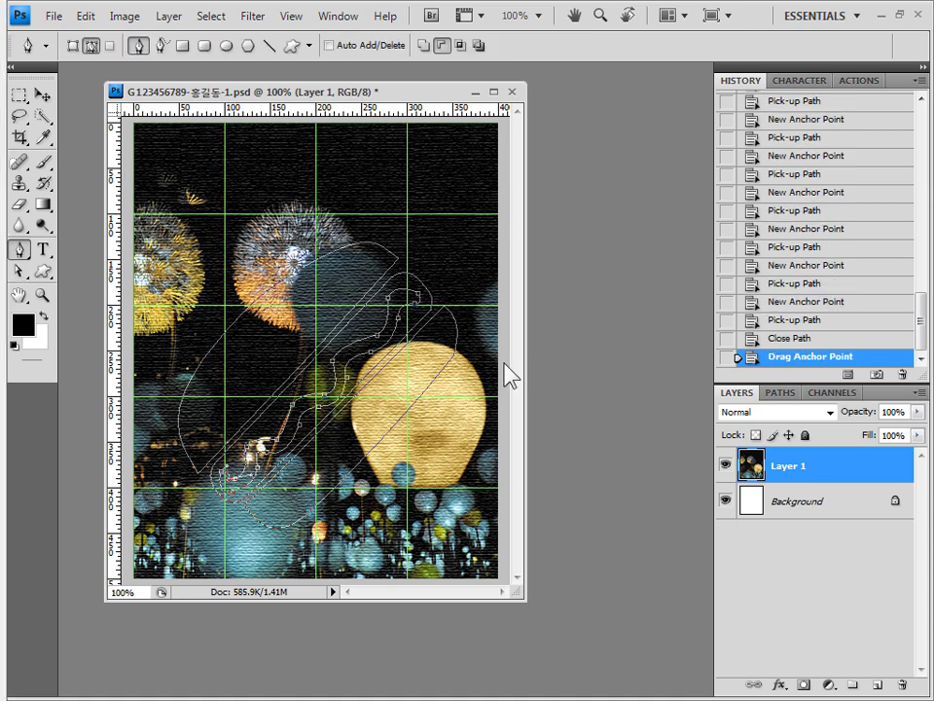
Save the work path under the name 햄버거 모양.
click(782, 393)
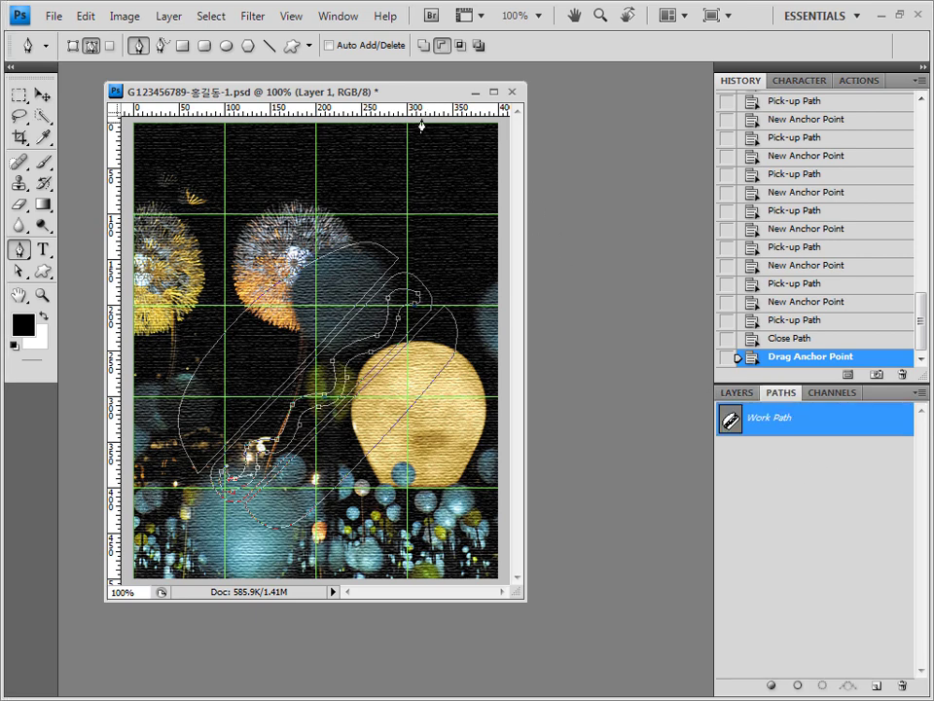
click(351, 15)
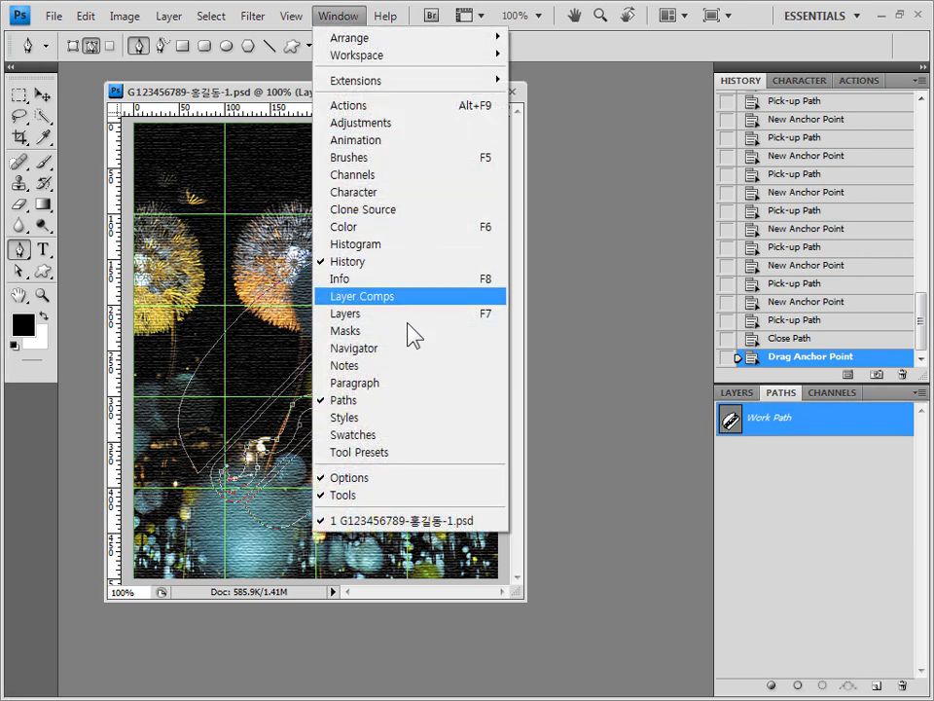
click(771, 427)
double_click(769, 426)
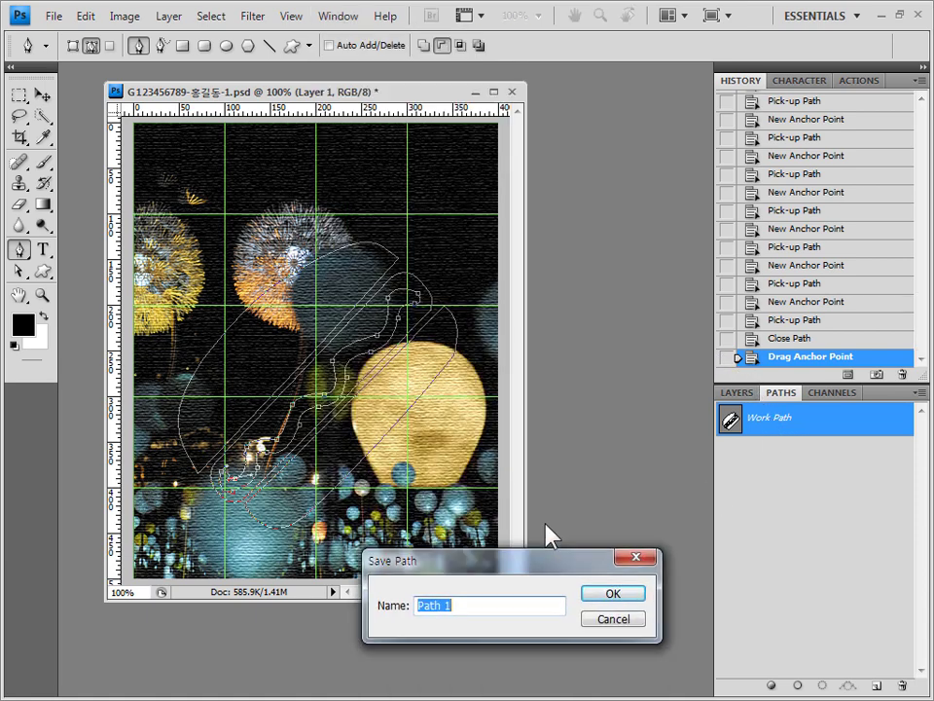
drag(550, 565, 574, 290)
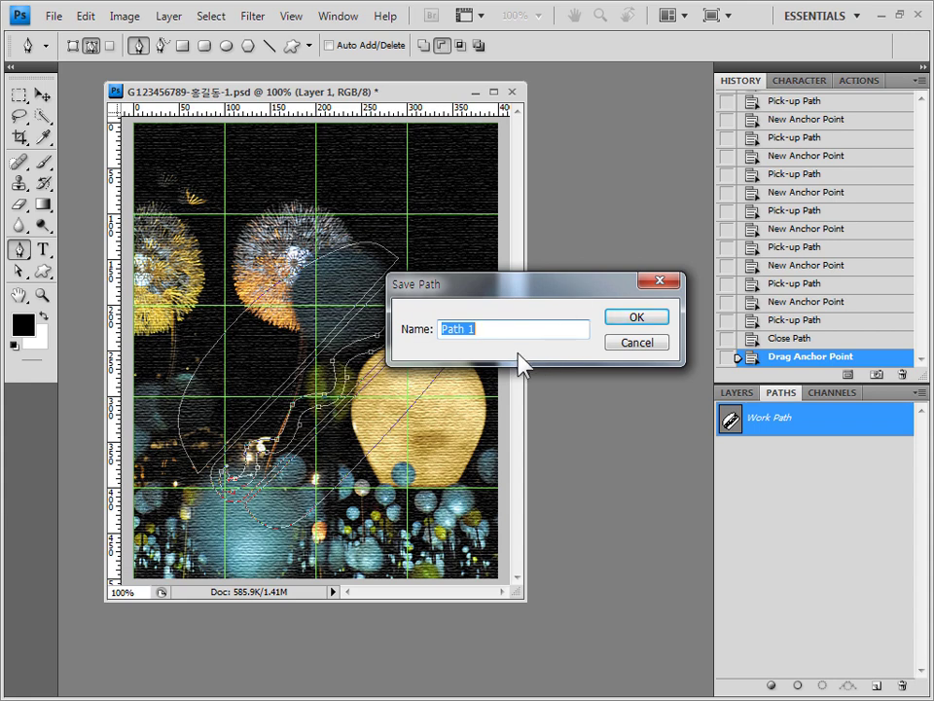
text(햄버거 모양)
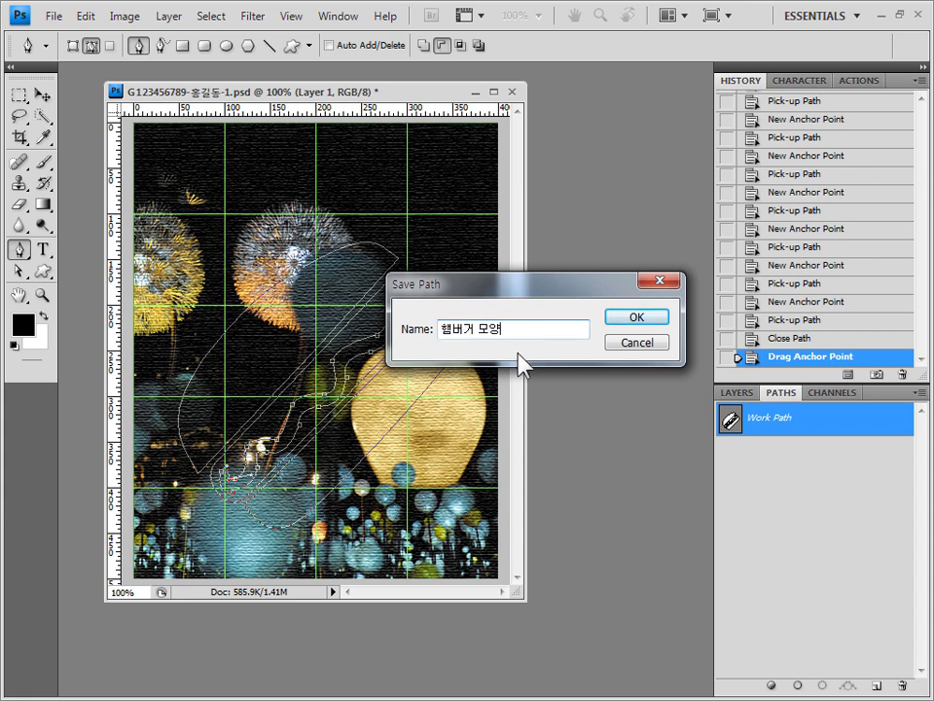
click(660, 325)
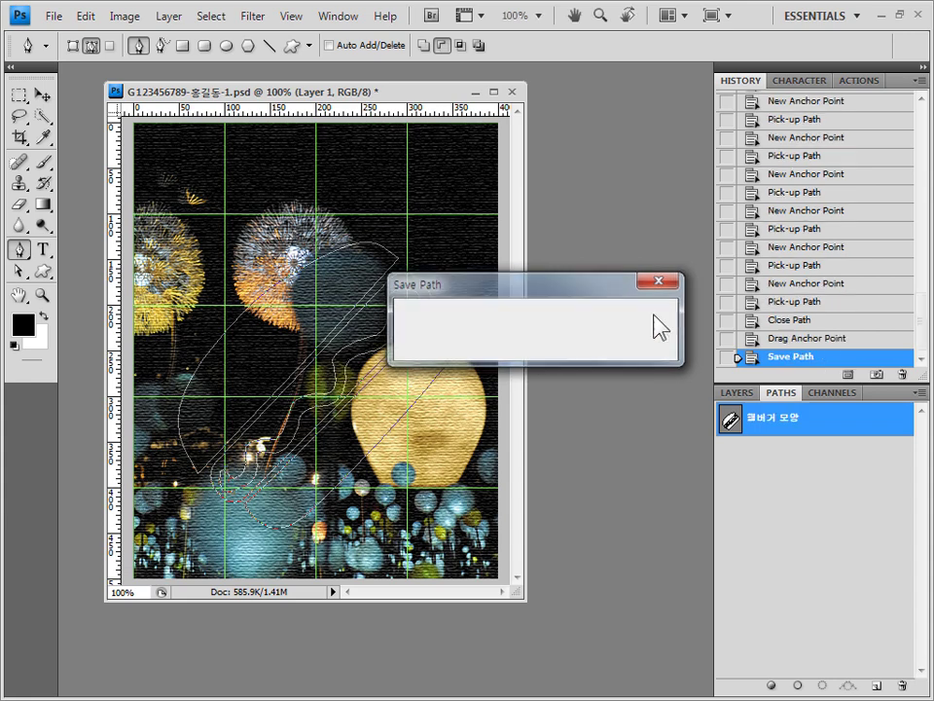
Add a new layer above Layer 1 and fill the path's area on it with black as a selection.
click(746, 394)
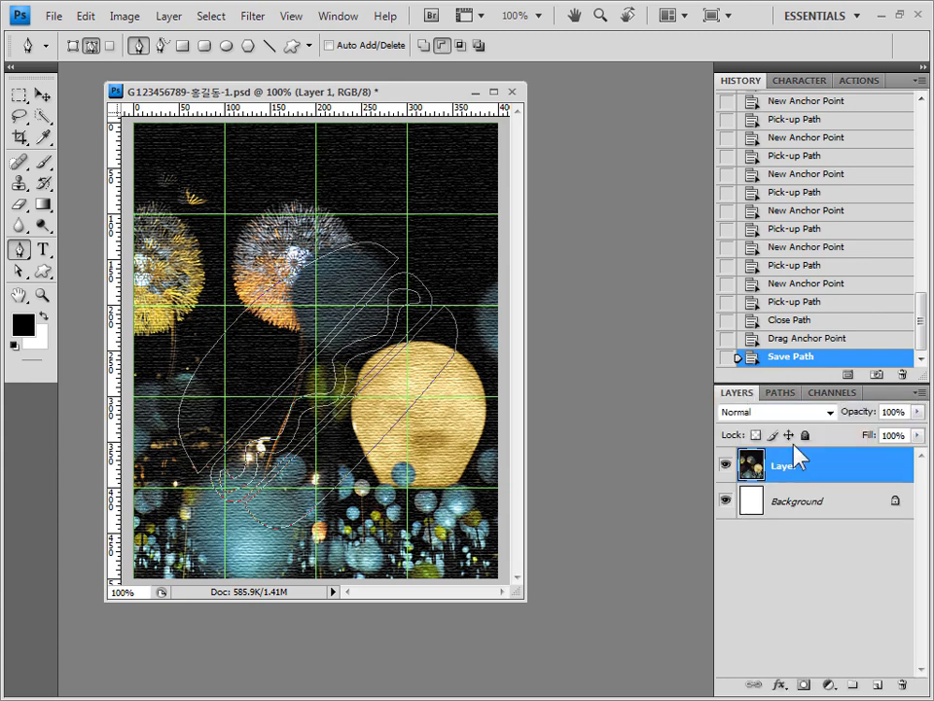
click(879, 686)
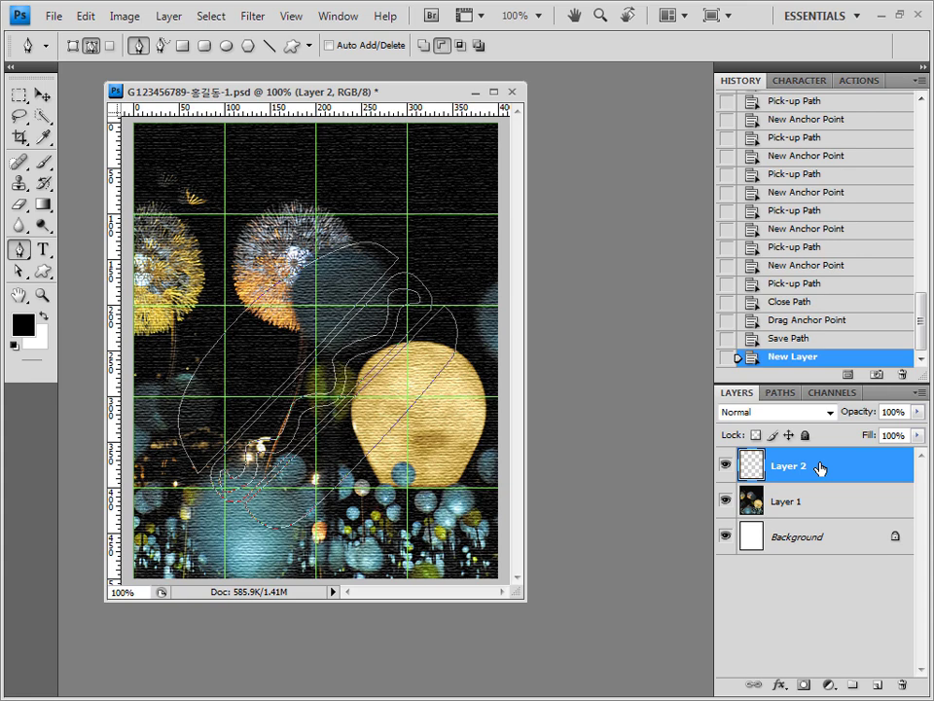
key(ctrl+Return)
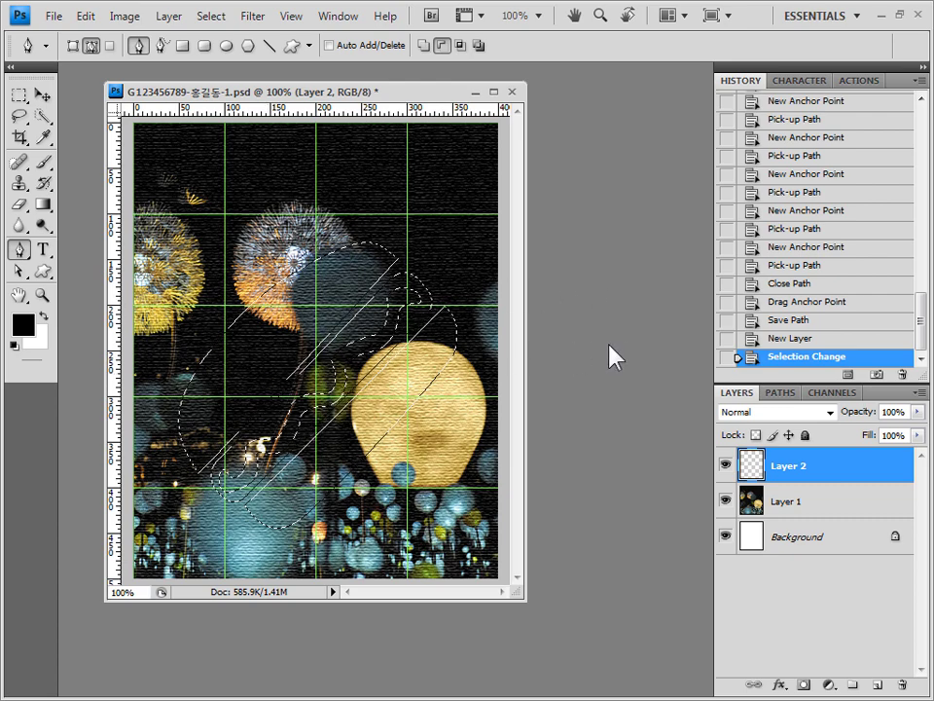
key(alt+BackSpace)
Try a white fill in the selection, and swap the colors back to refill it with black.
click(43, 316)
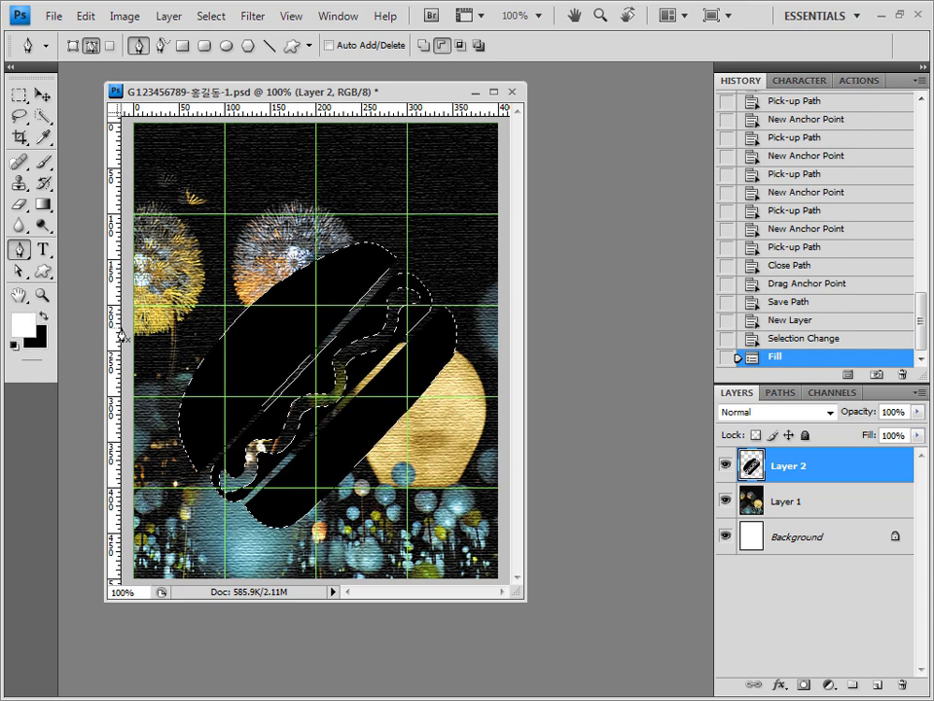
key(alt+BackSpace)
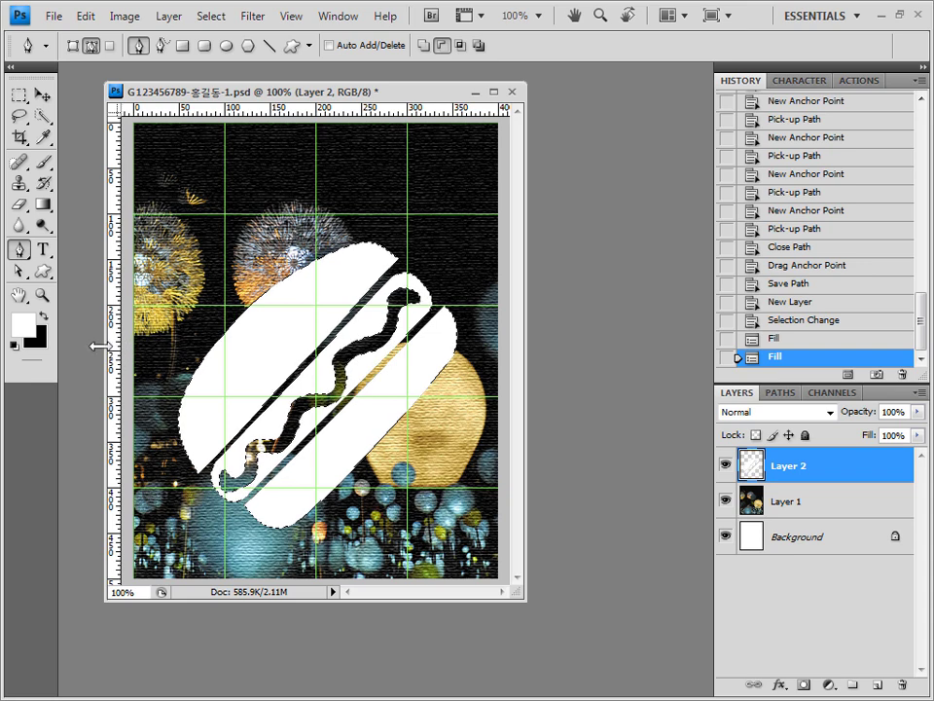
click(44, 317)
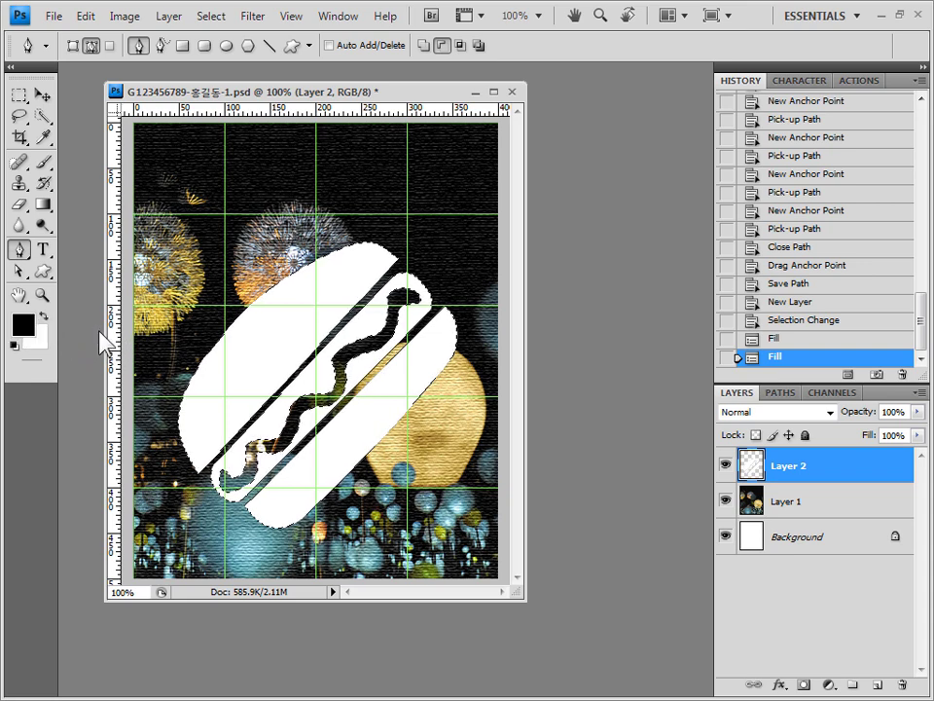
key(alt+BackSpace)
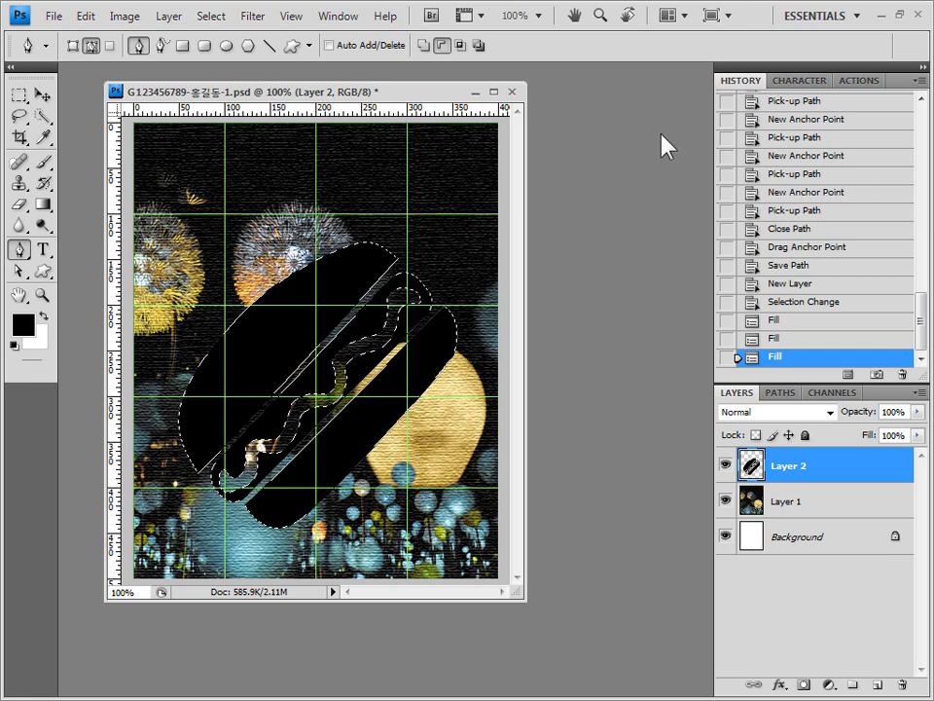
Open 1급-2.jpg from the Chapter01 folder and dock its window with the composition.
key(alt+Tab)
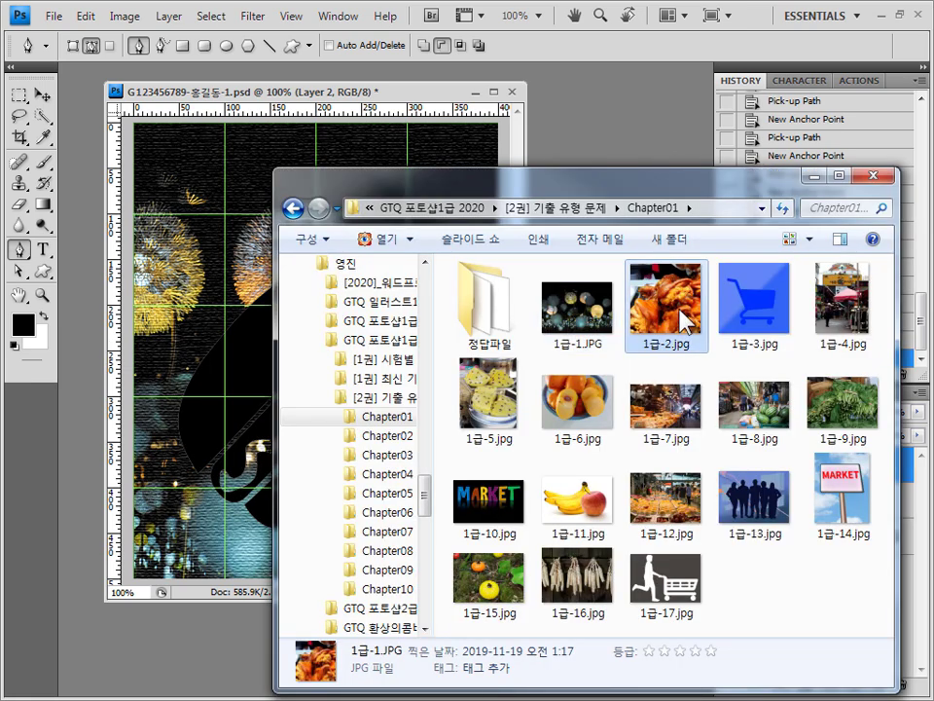
drag(686, 321, 653, 140)
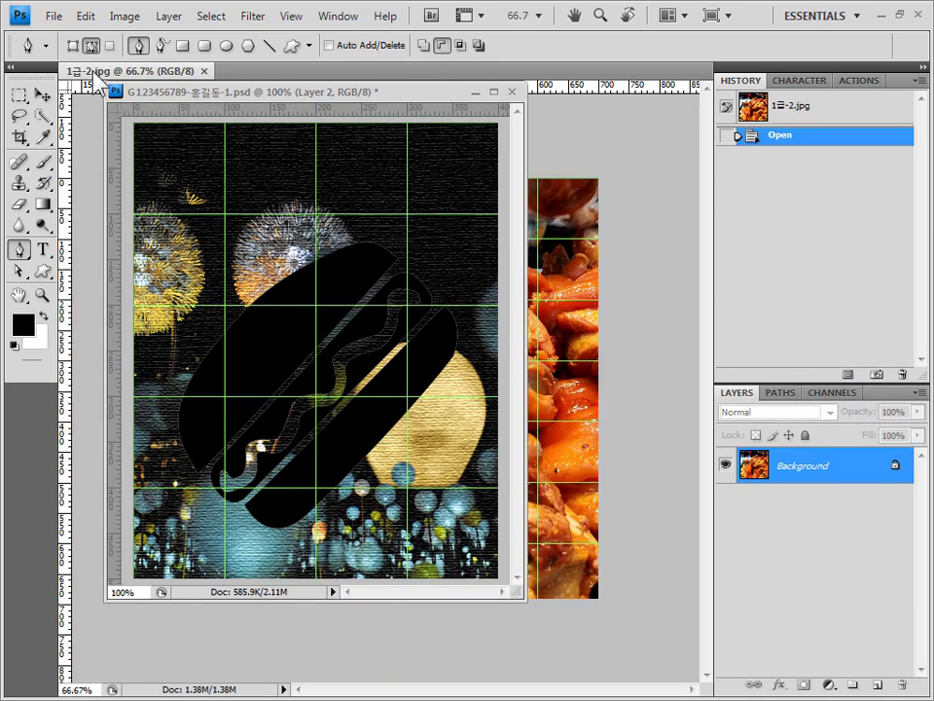
drag(137, 71, 340, 109)
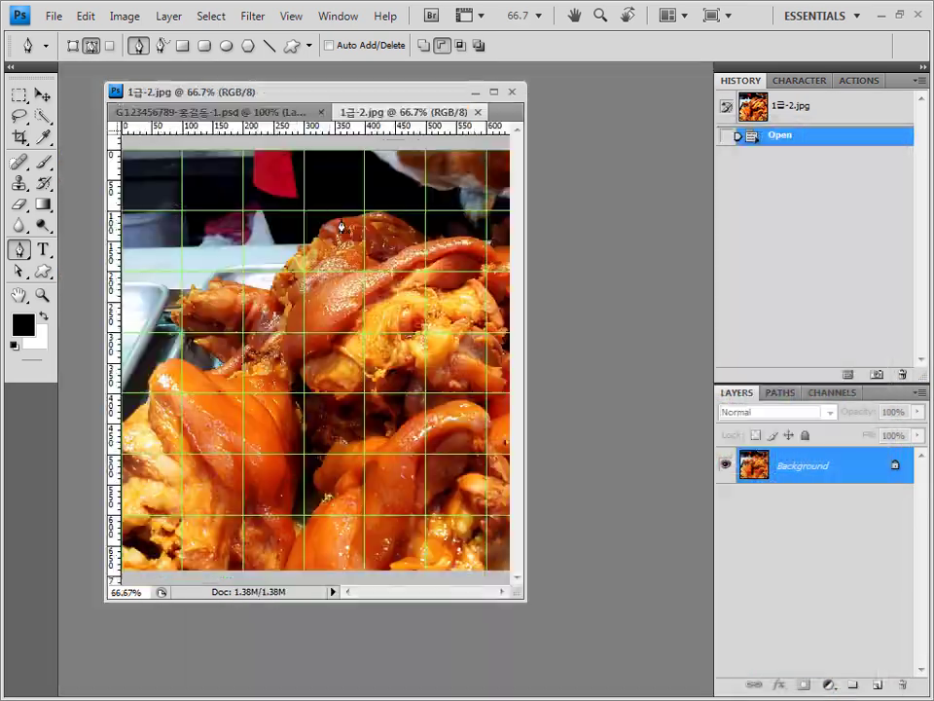
Copy all of 1급-2.jpg into the composition, closing the source file, and clip the pasted photo to the black shape layer.
key(ctrl+a)
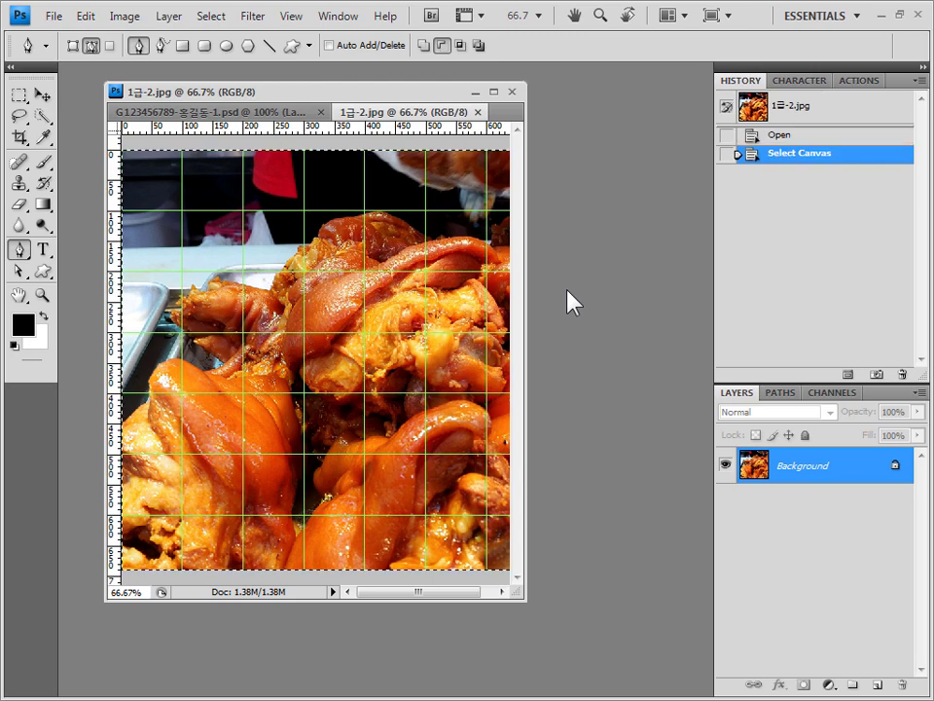
click(478, 114)
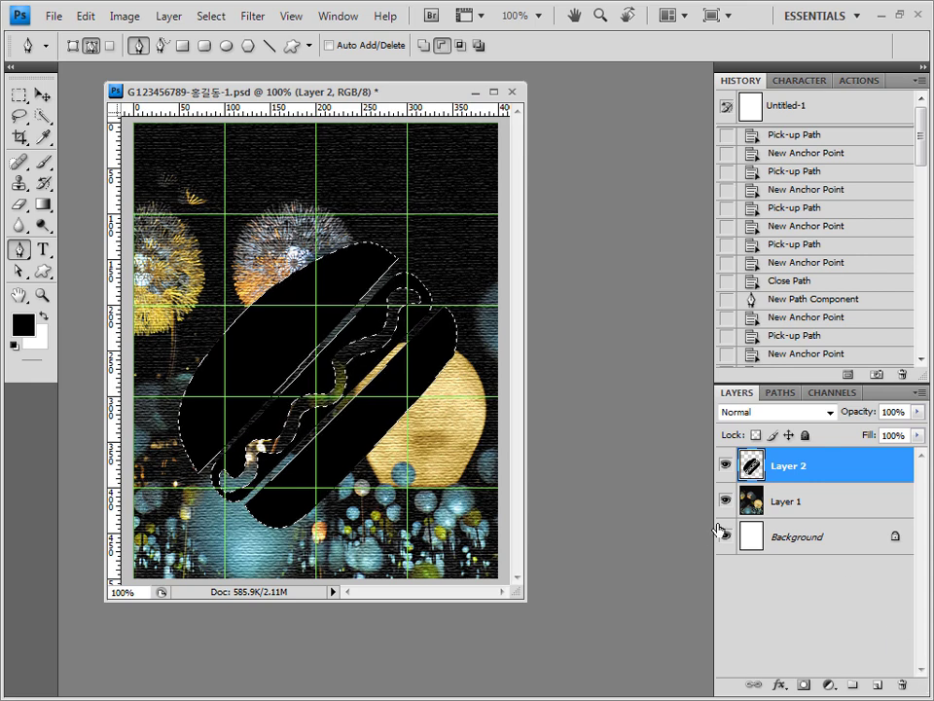
key(ctrl+v)
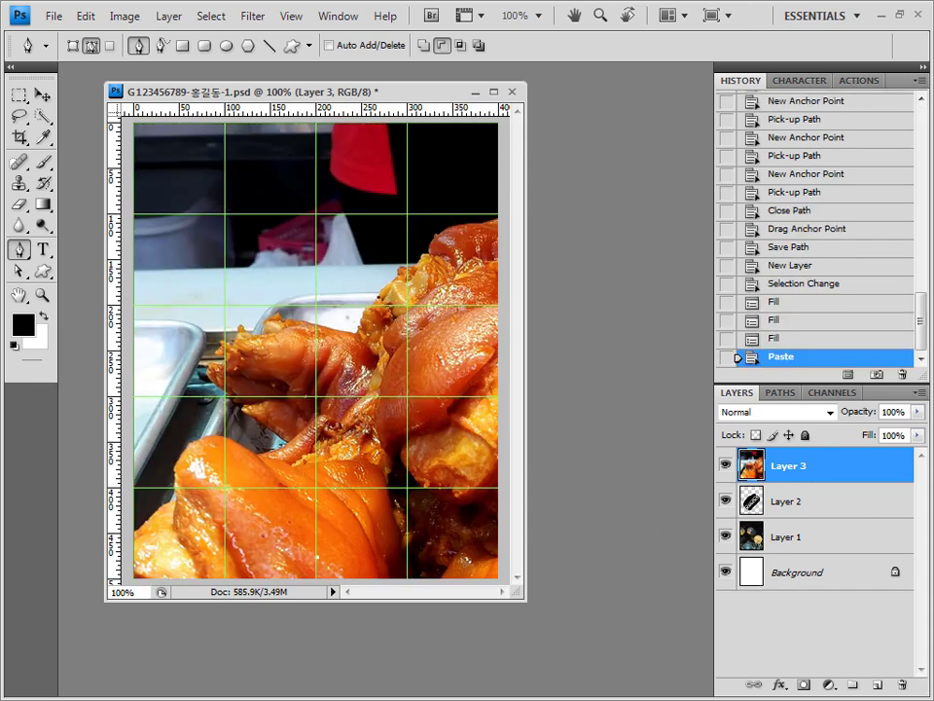
alt+click(824, 482)
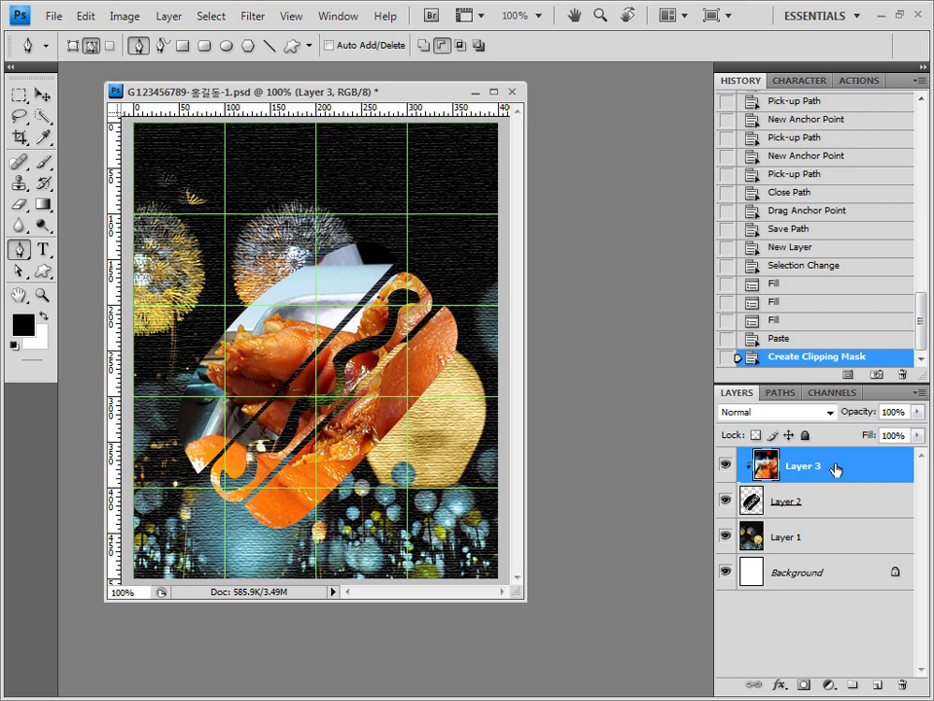
Scale the clipped photo to about 63.5% wide and 70.8% high and position it at about X 144, Y 265 px to cover the shape.
key(ctrl+t)
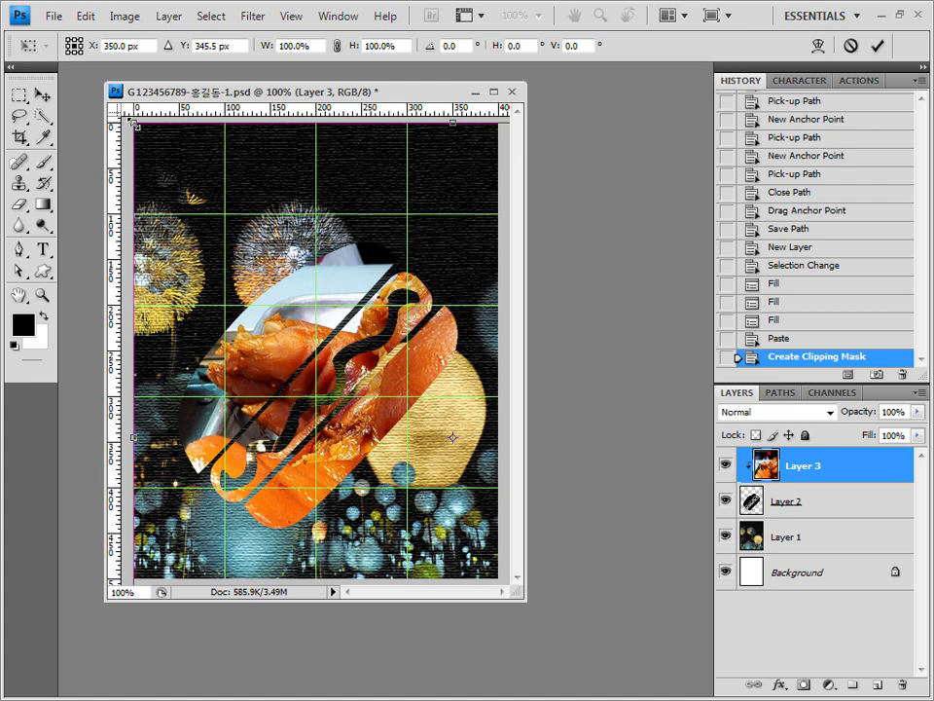
drag(133, 124, 369, 331)
drag(484, 437, 359, 374)
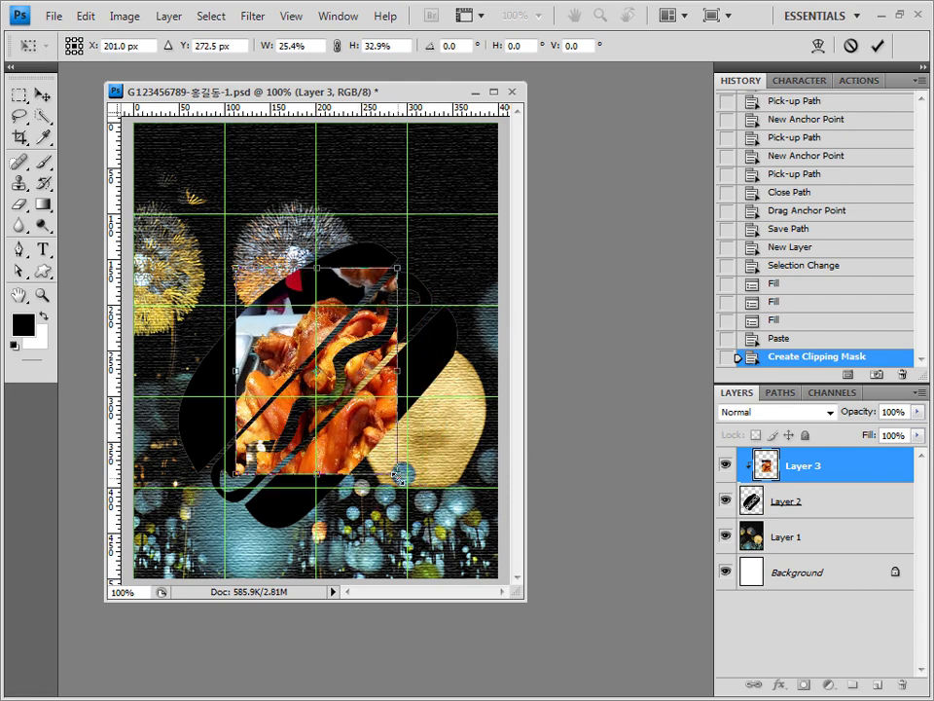
drag(397, 474, 501, 576)
drag(337, 363, 268, 359)
drag(437, 164, 359, 386)
key(ctrl+minus)
drag(132, 610, 173, 570)
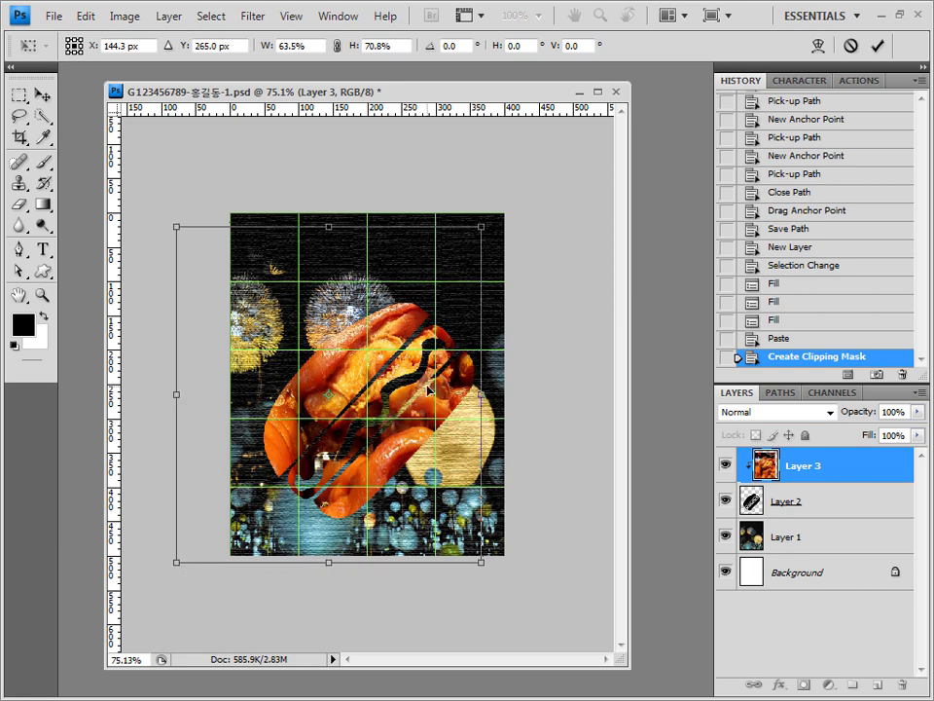
key(Return)
key(p)
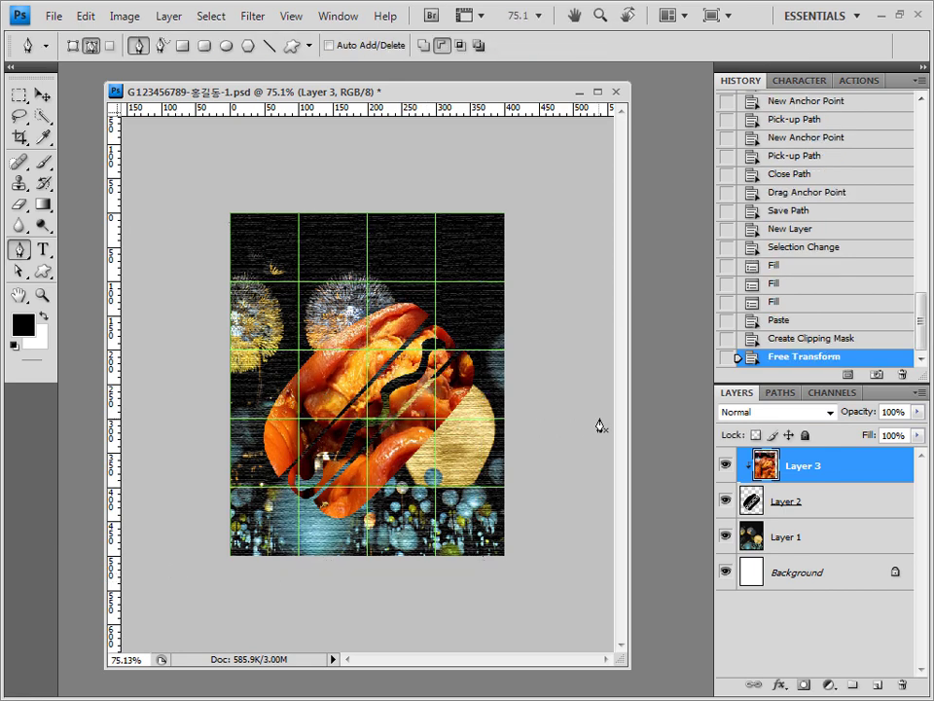
Add an Inner Shadow and a Stroke with a Gradient fill type to the hamburger shape layer, Layer 2.
click(813, 507)
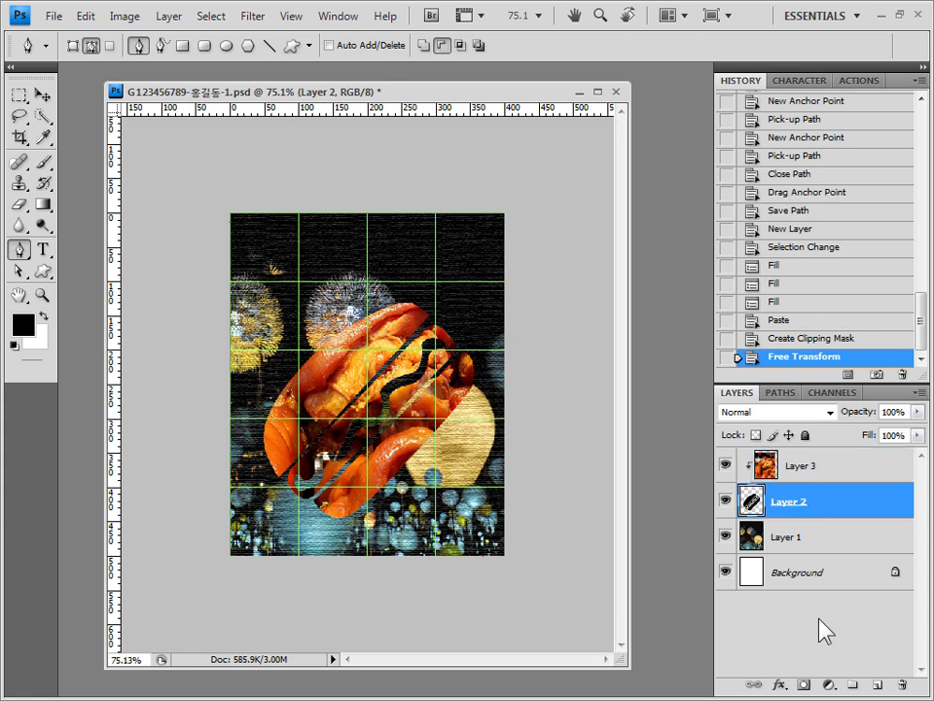
click(782, 686)
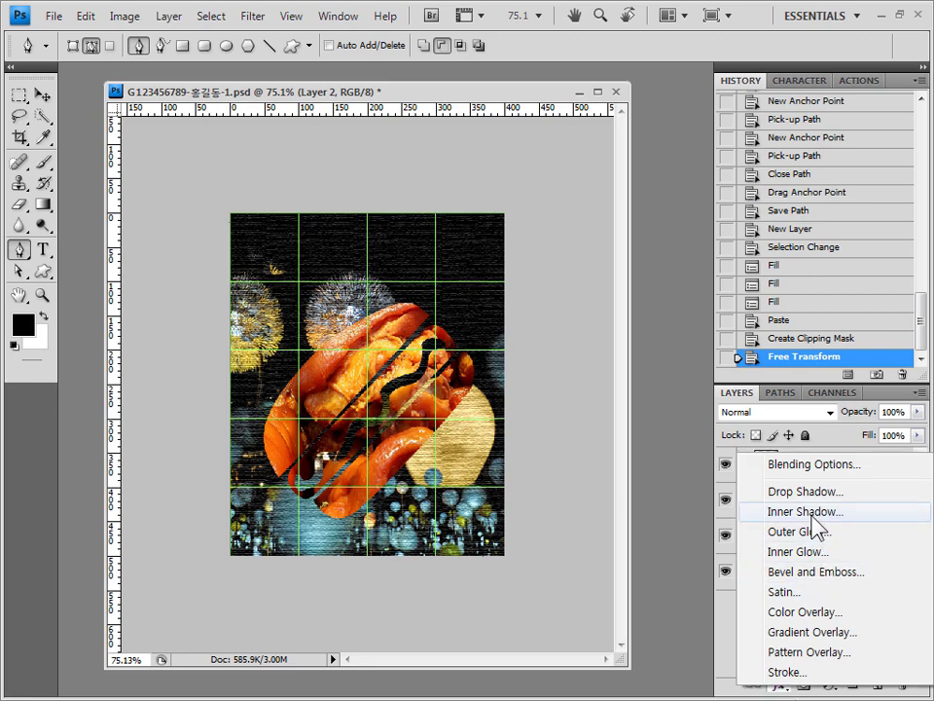
click(760, 509)
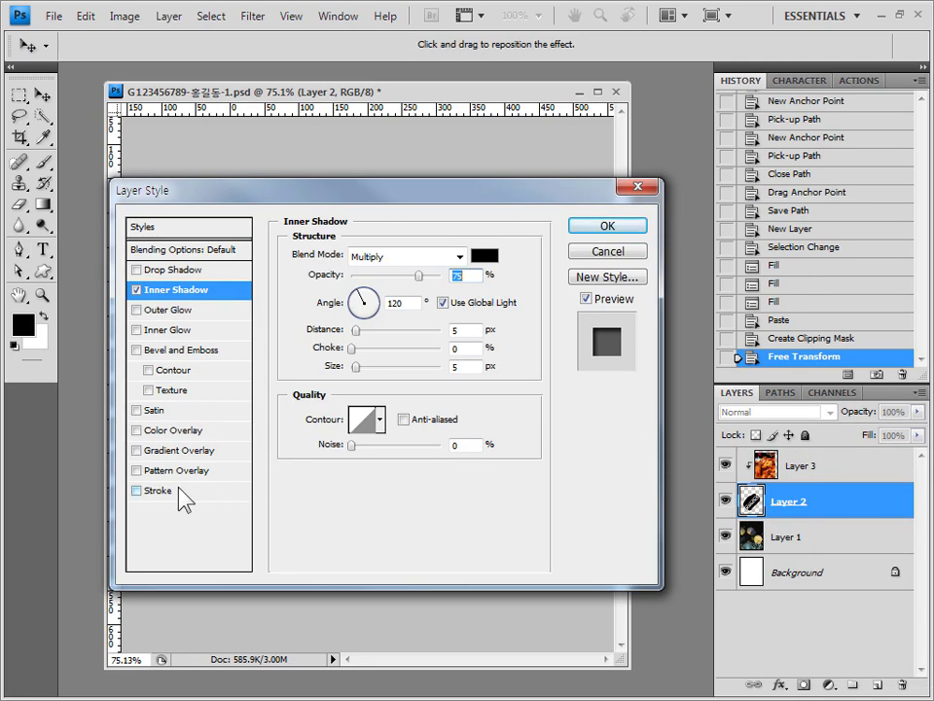
click(179, 492)
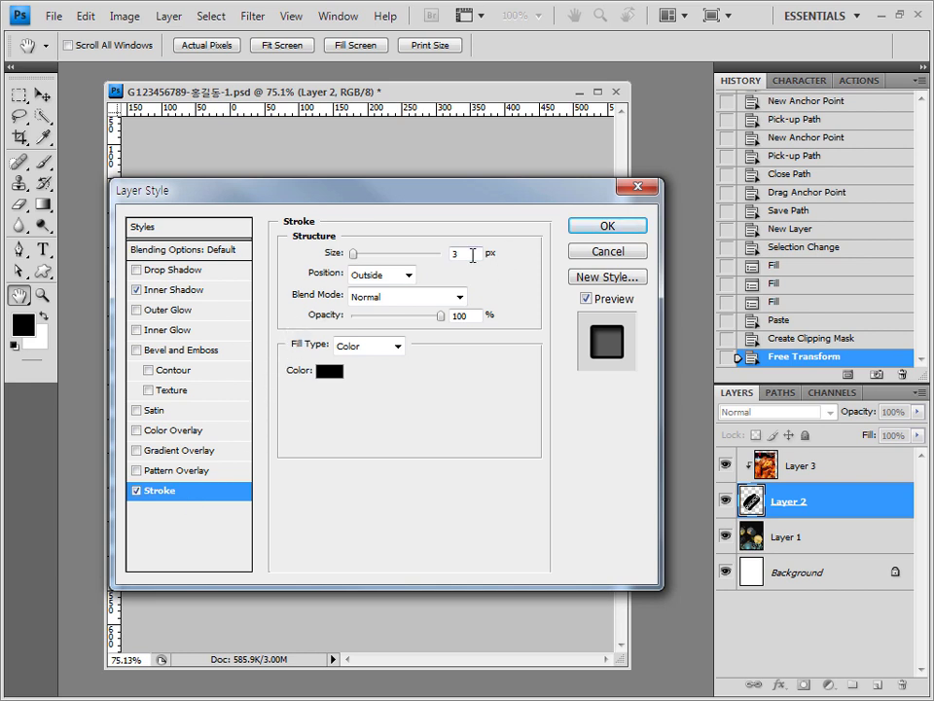
click(397, 346)
click(388, 380)
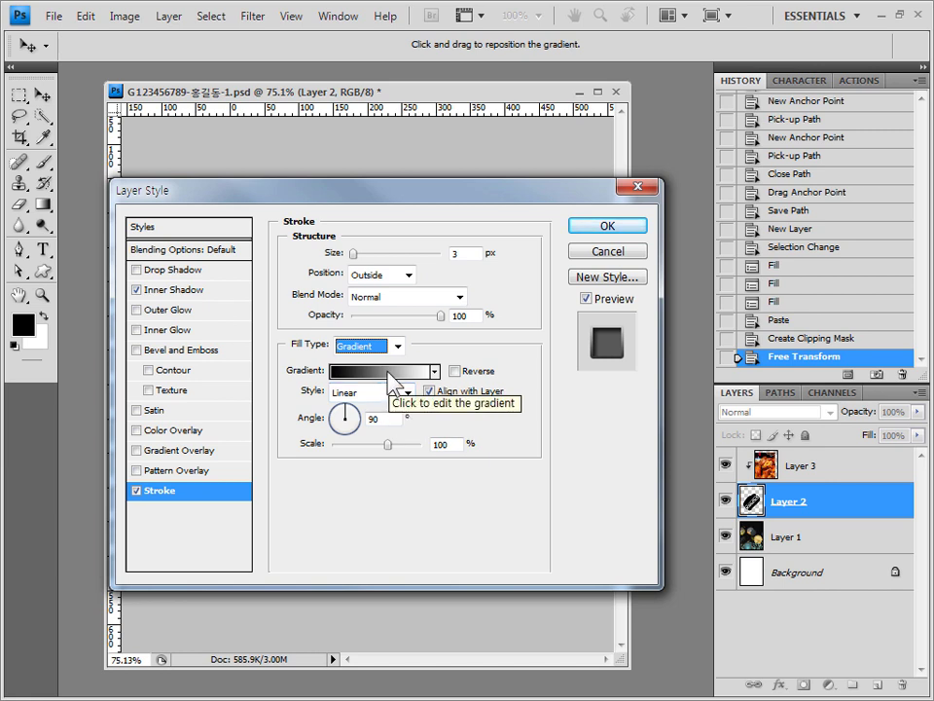
Base the stroke gradient on the Black, White preset and set its starting color stop to ff3399.
click(392, 373)
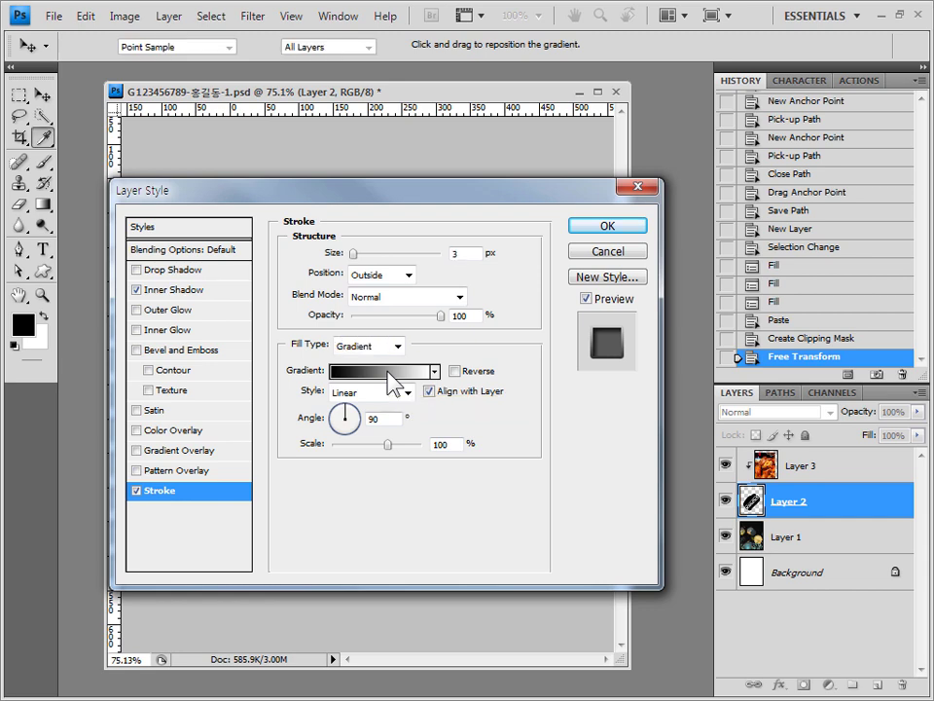
drag(574, 146, 533, 151)
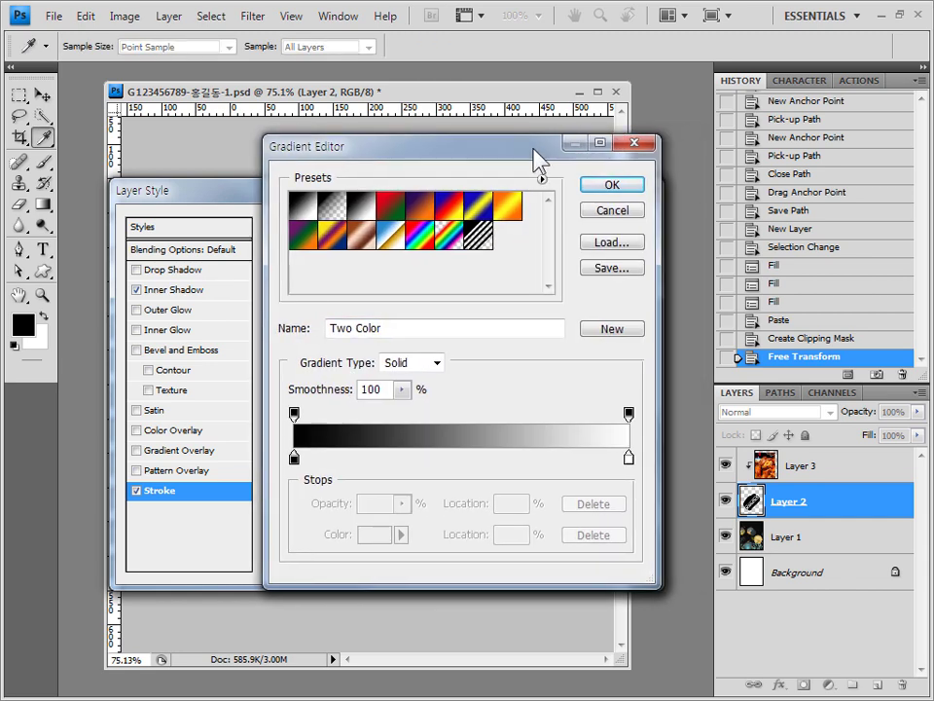
click(363, 208)
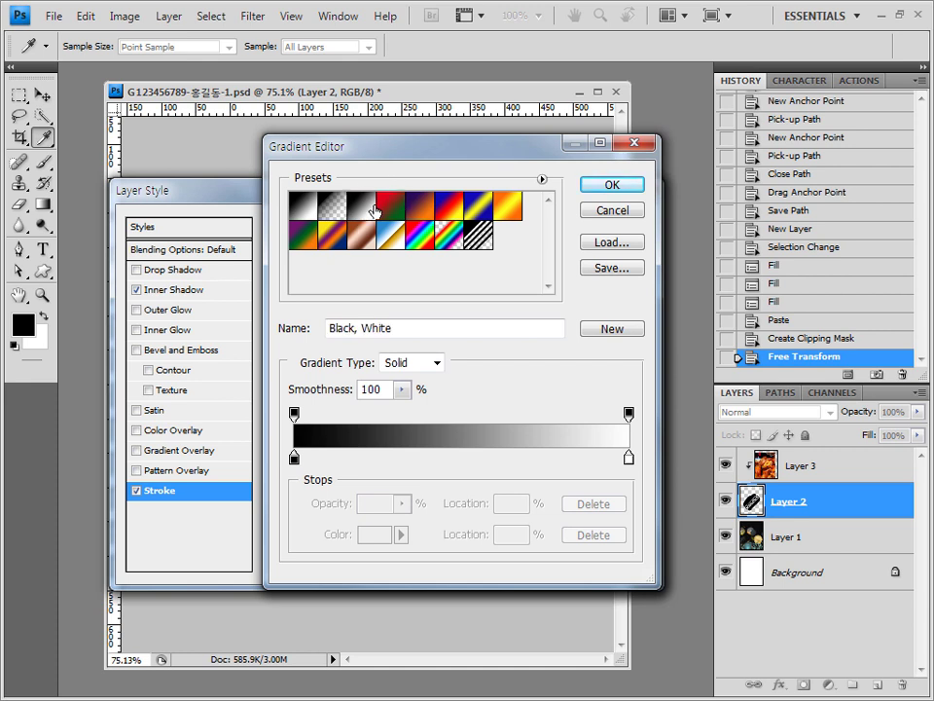
double_click(294, 458)
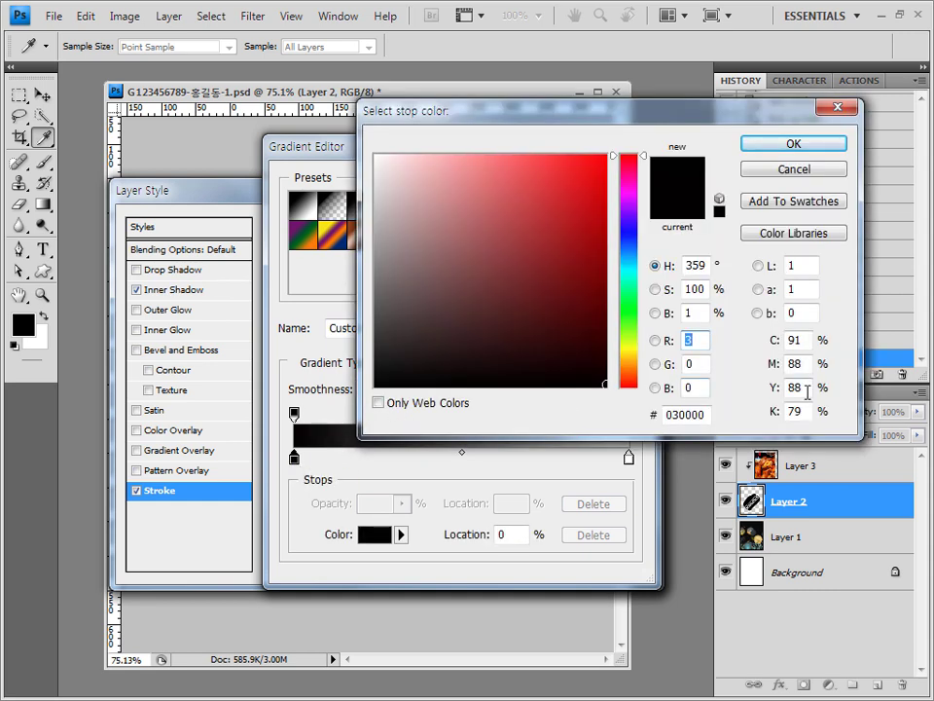
key(Tab)
key(Tab)
key(Tab)
text(ff3399)
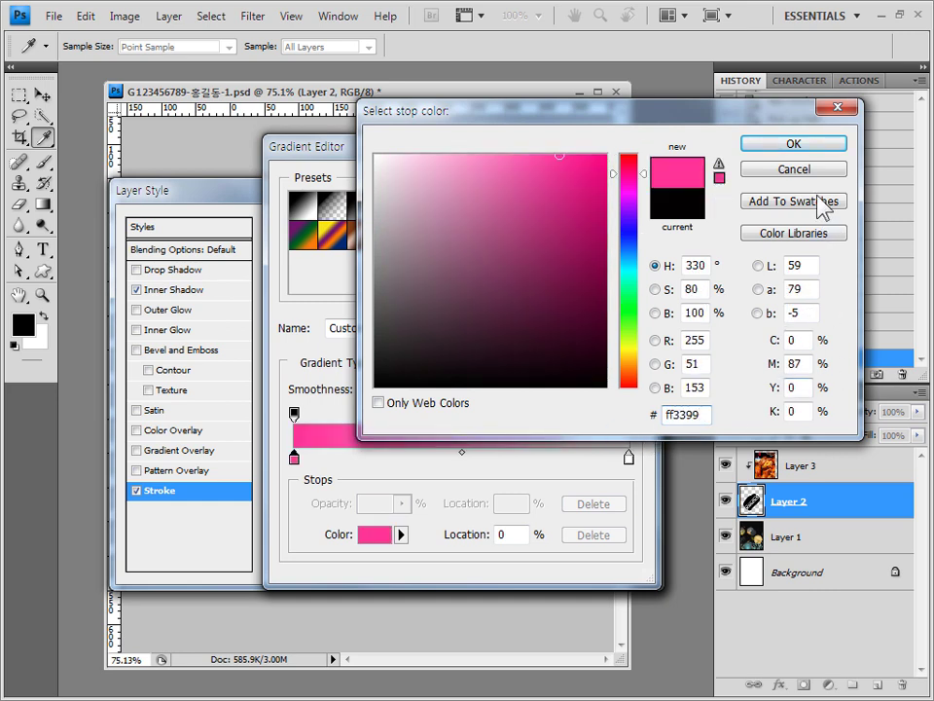
click(818, 148)
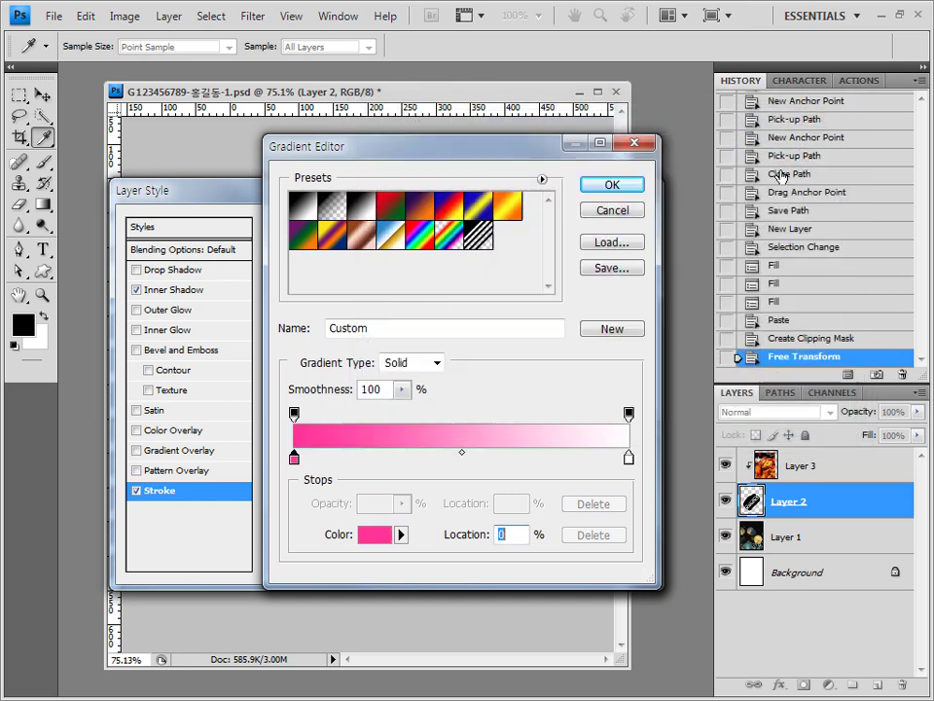
Set the stroke gradient's ending color stop to 339933 and apply the layer style.
double_click(630, 460)
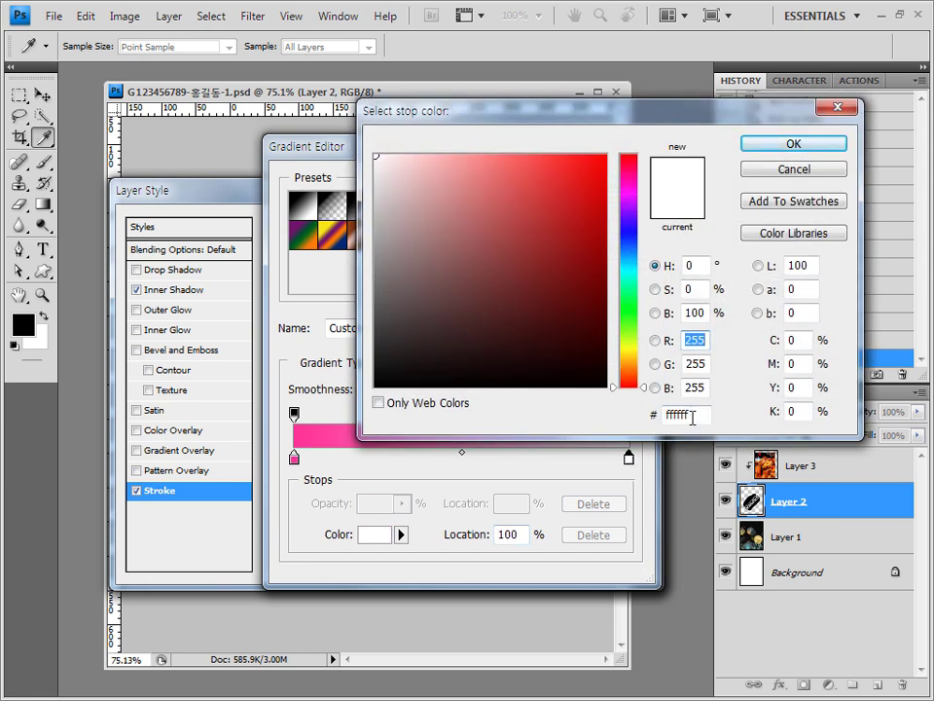
double_click(692, 417)
text(339)
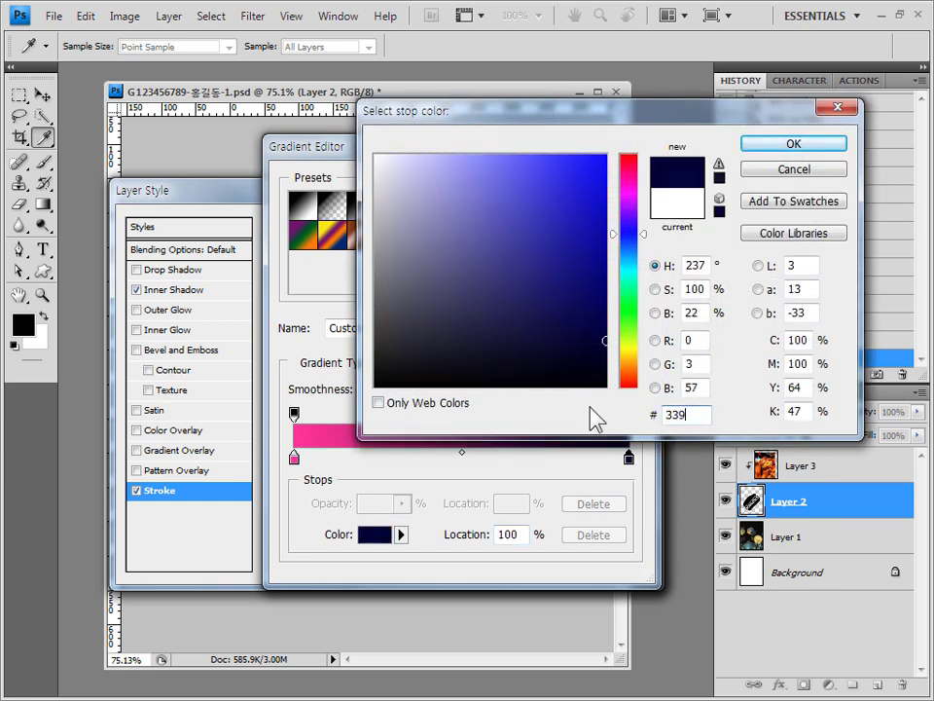
text(933)
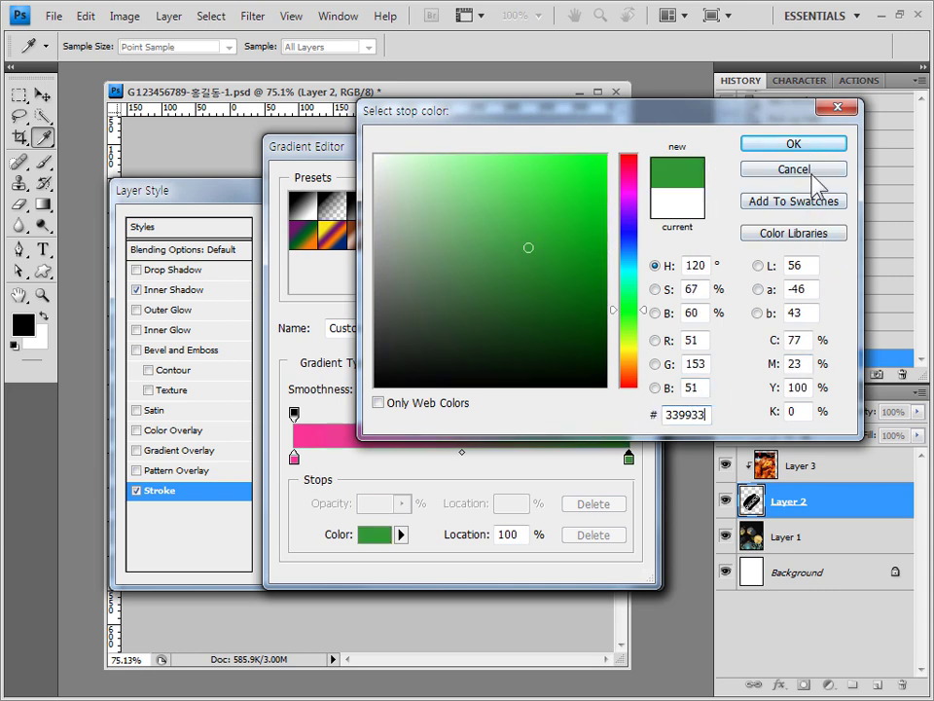
click(816, 146)
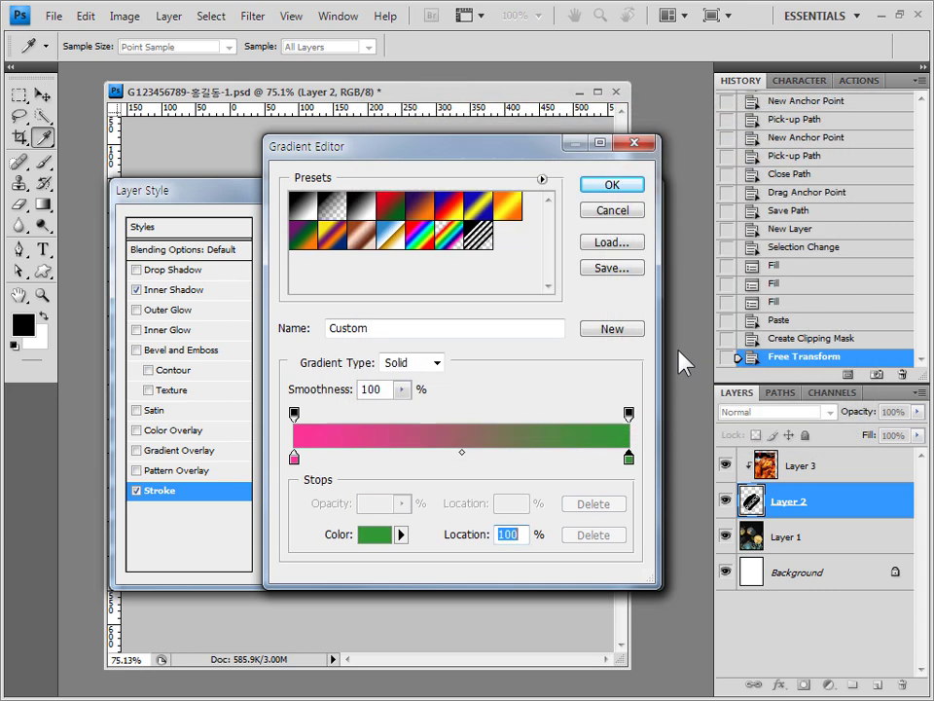
click(614, 184)
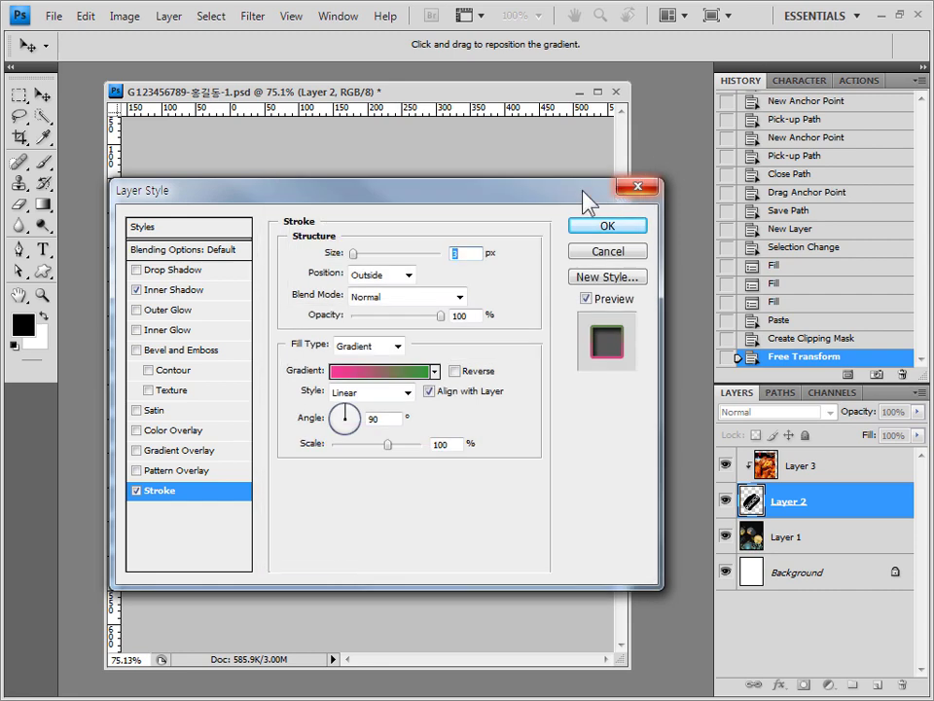
click(628, 230)
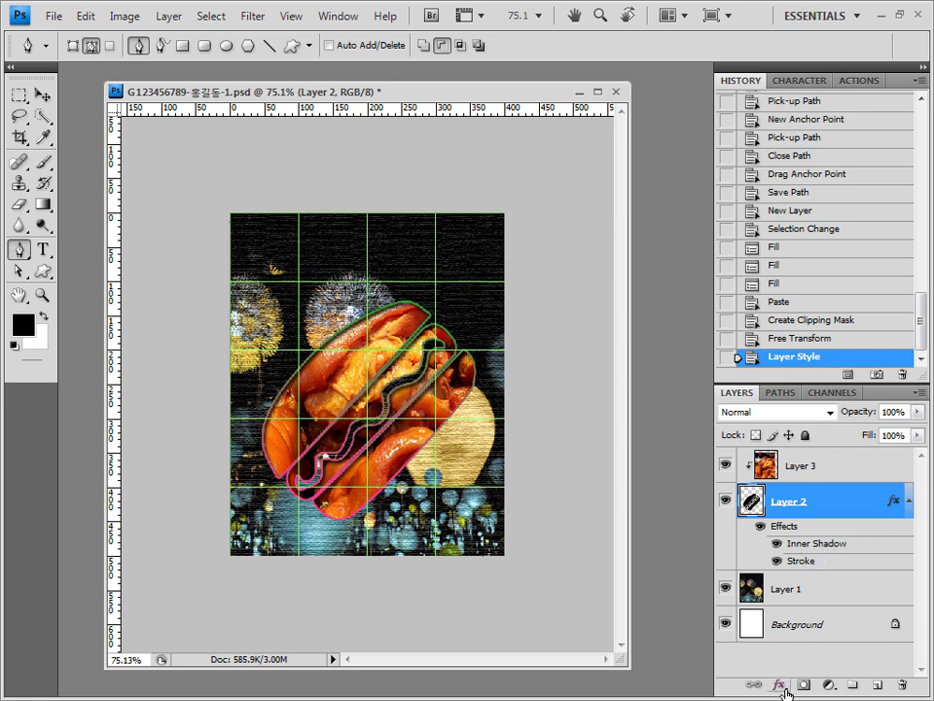
double_click(859, 507)
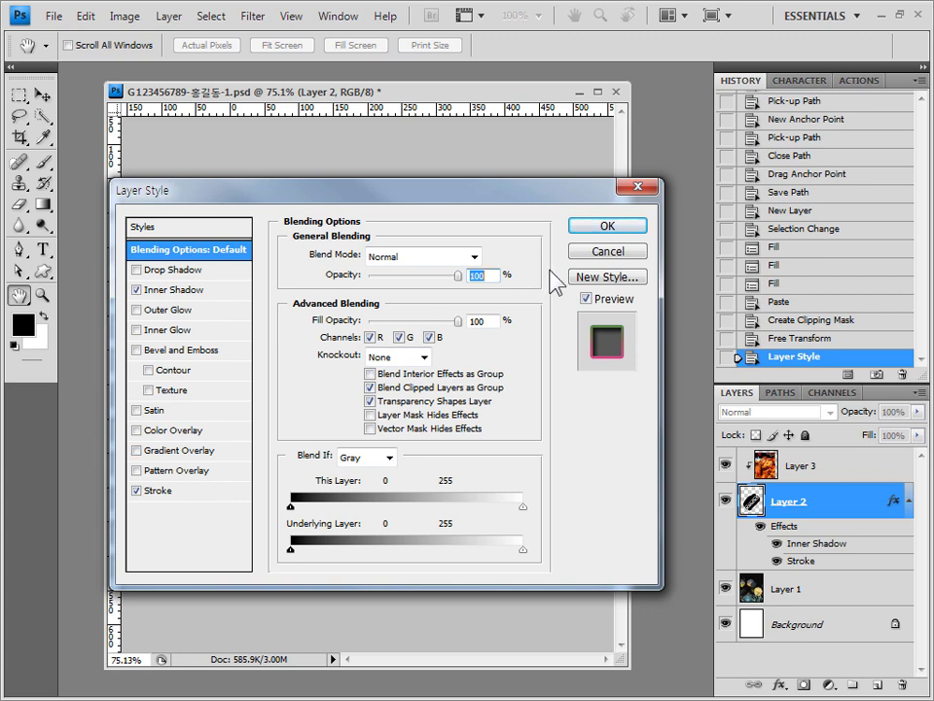
click(643, 188)
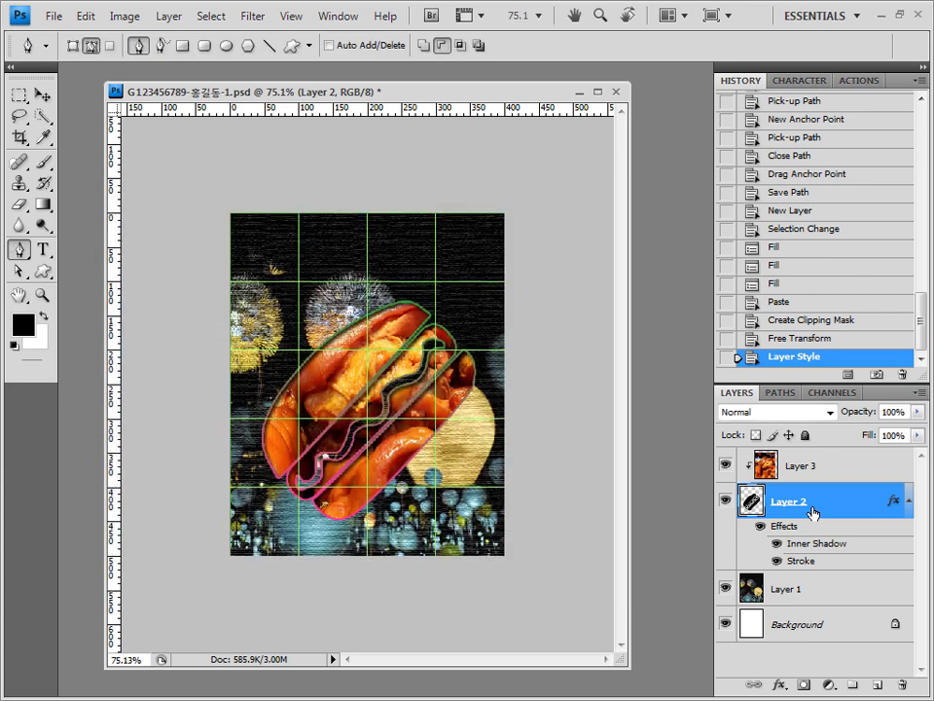
click(804, 471)
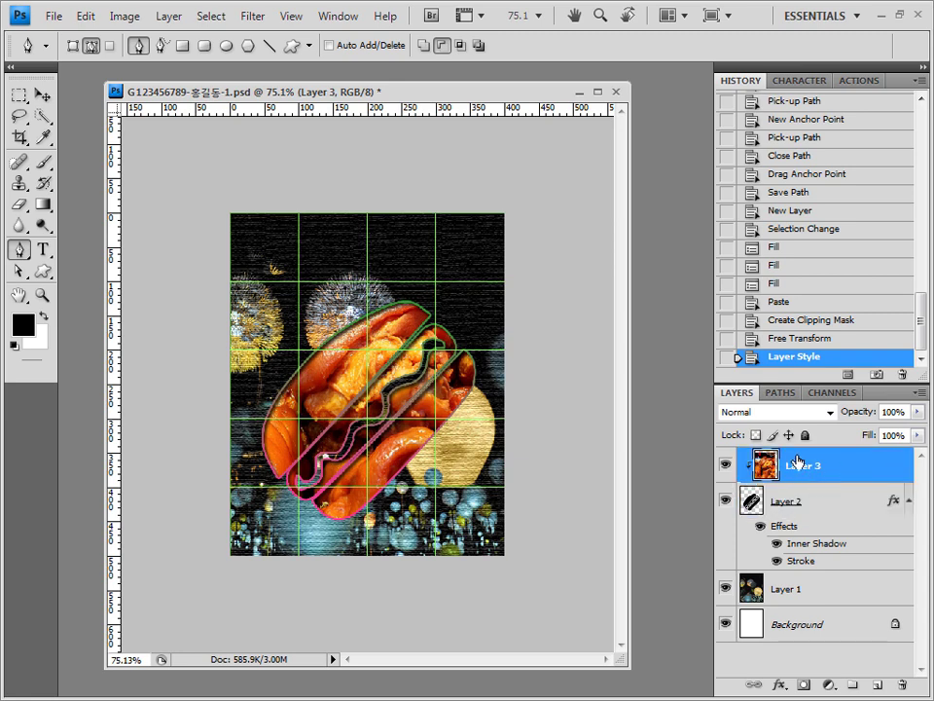
double_click(804, 467)
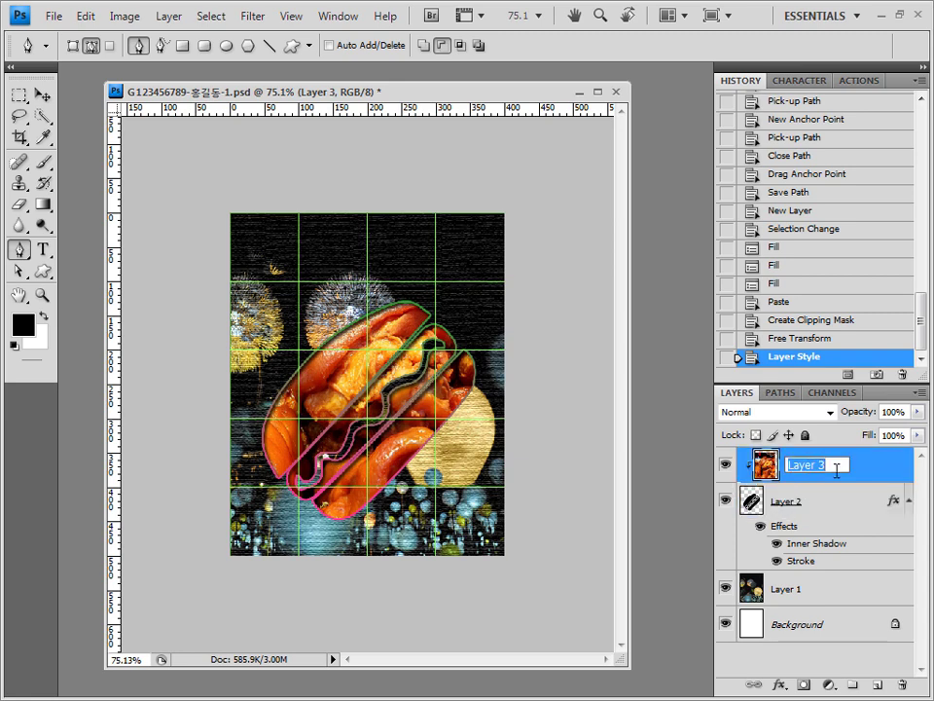
click(837, 503)
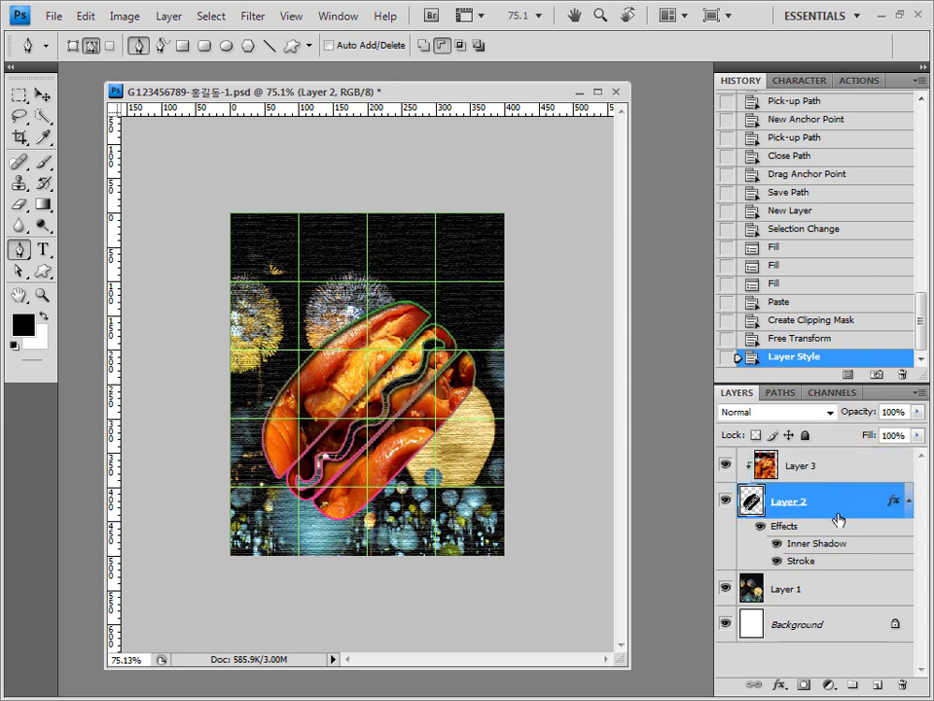
Open 1급-3.jpg in a floating window and fit the whole image on screen.
key(alt+Tab)
drag(755, 275, 678, 130)
drag(667, 70, 616, 127)
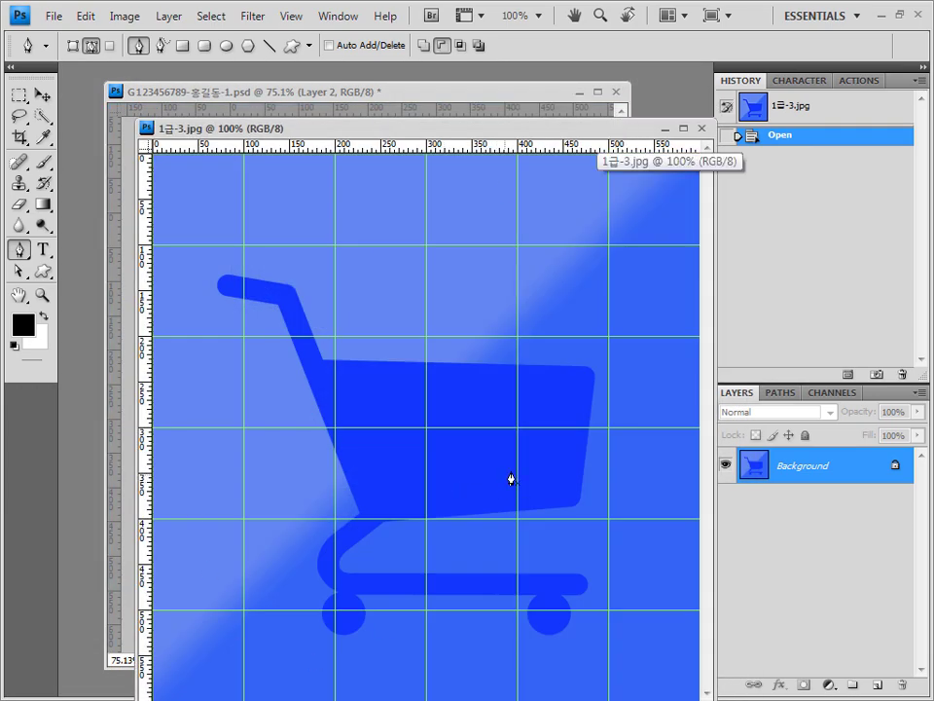
key(ctrl+0)
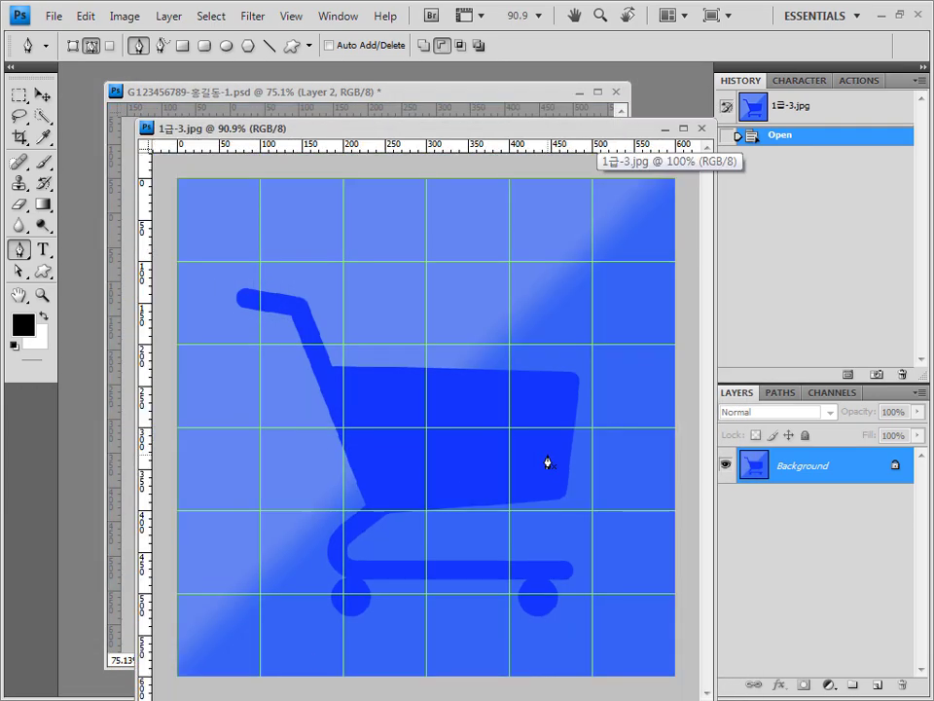
Select the entire shopping cart, including its wheels, with the Quick Selection tool using a 10 px brush.
click(42, 117)
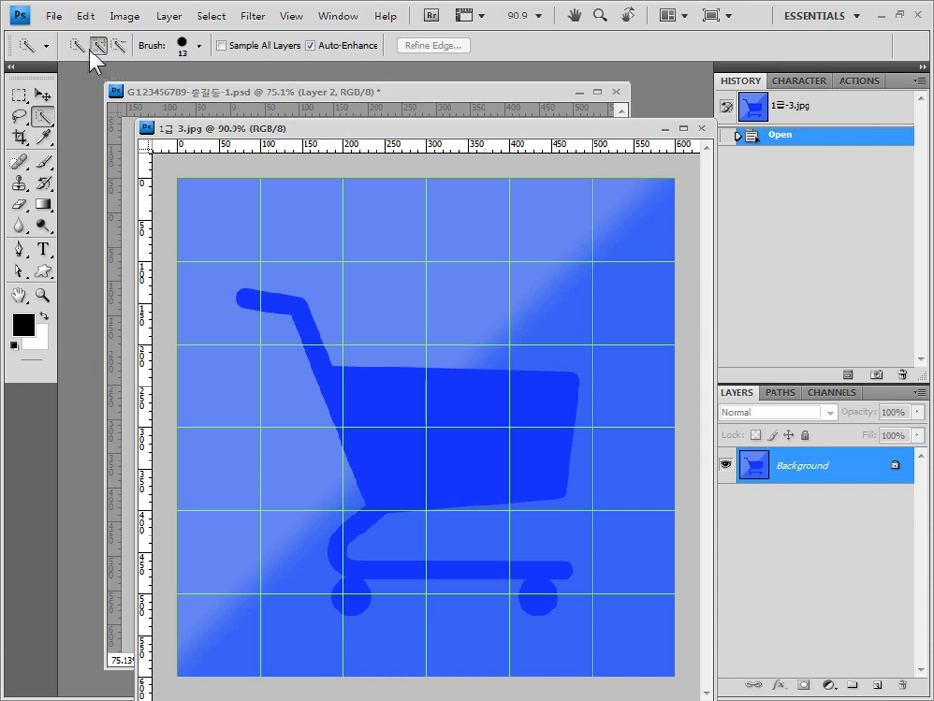
click(200, 46)
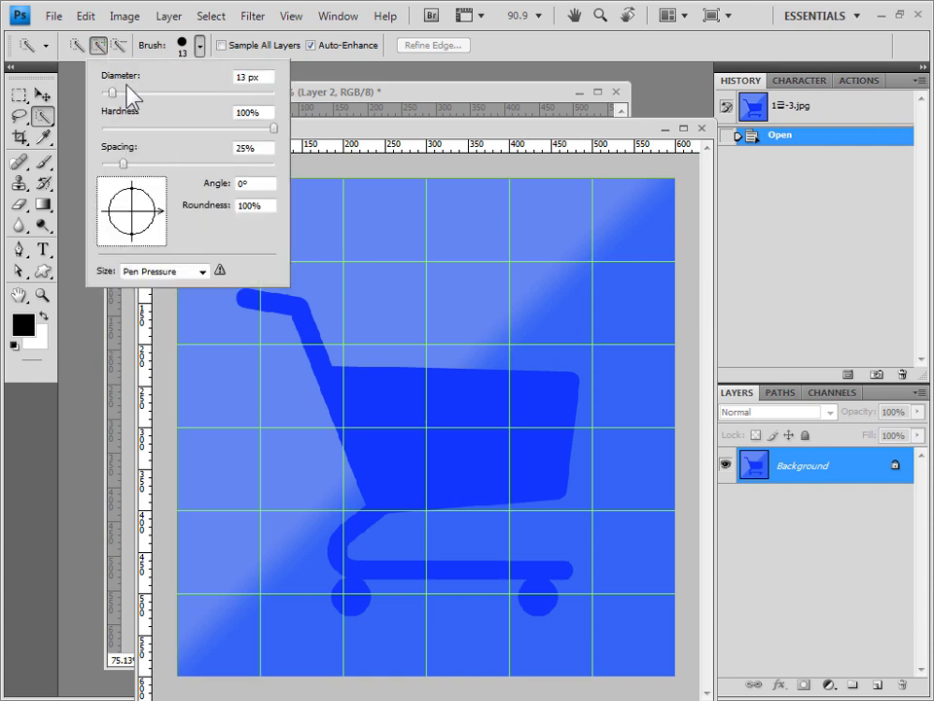
double_click(245, 76)
text(10)
mouse_move(252, 301)
mouse_down()
mouse_move(285, 303)
mouse_move(323, 349)
mouse_up()
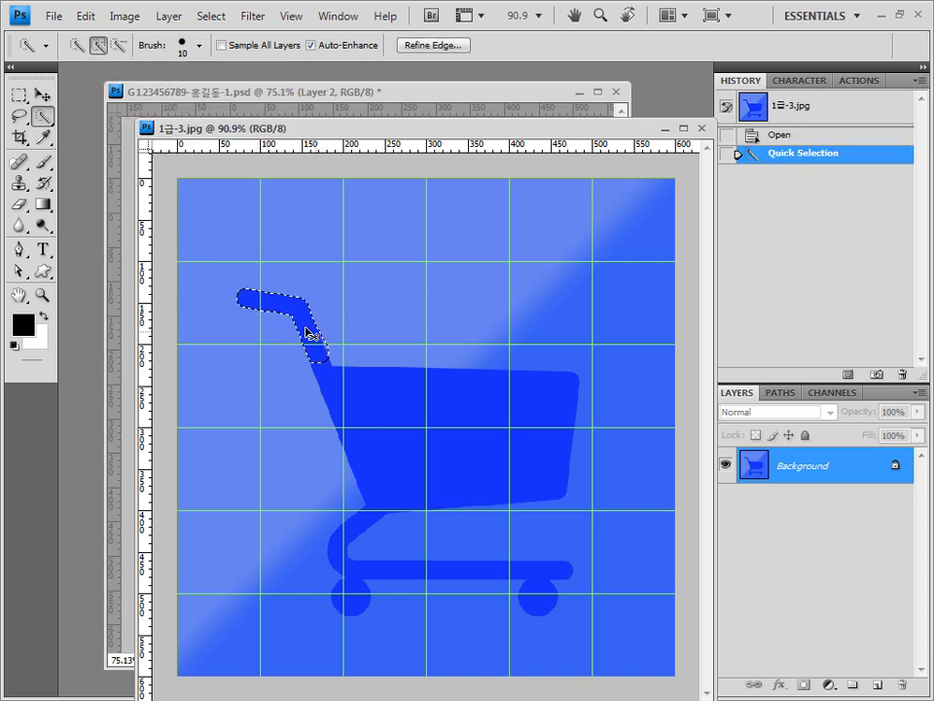
key(ctrl+z)
mouse_move(275, 302)
mouse_down()
mouse_move(322, 382)
mouse_move(338, 380)
mouse_move(395, 429)
mouse_move(532, 436)
mouse_up()
mouse_move(368, 514)
mouse_down()
mouse_move(342, 540)
mouse_move(541, 568)
mouse_up()
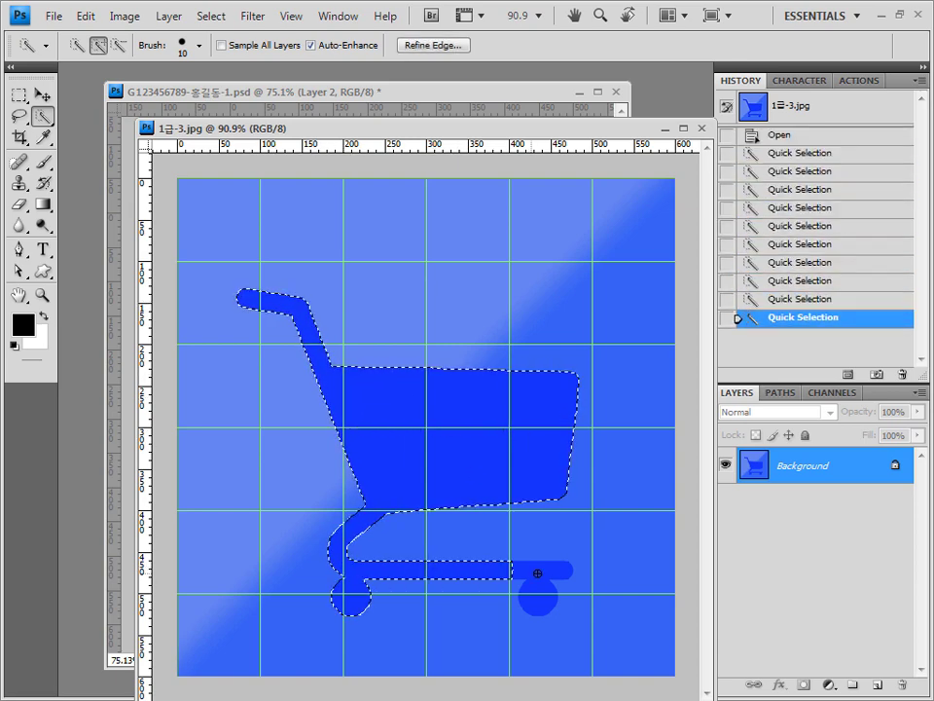
click(540, 576)
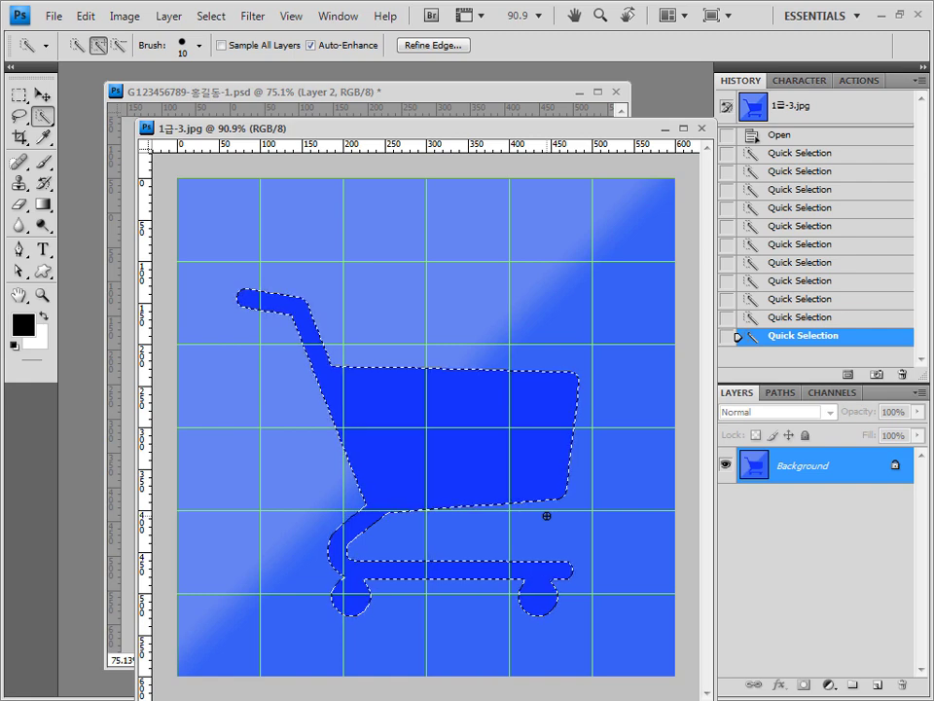
Paste the selected cart into the composition above Layer 3 and close the 1급-3.jpg window.
click(576, 86)
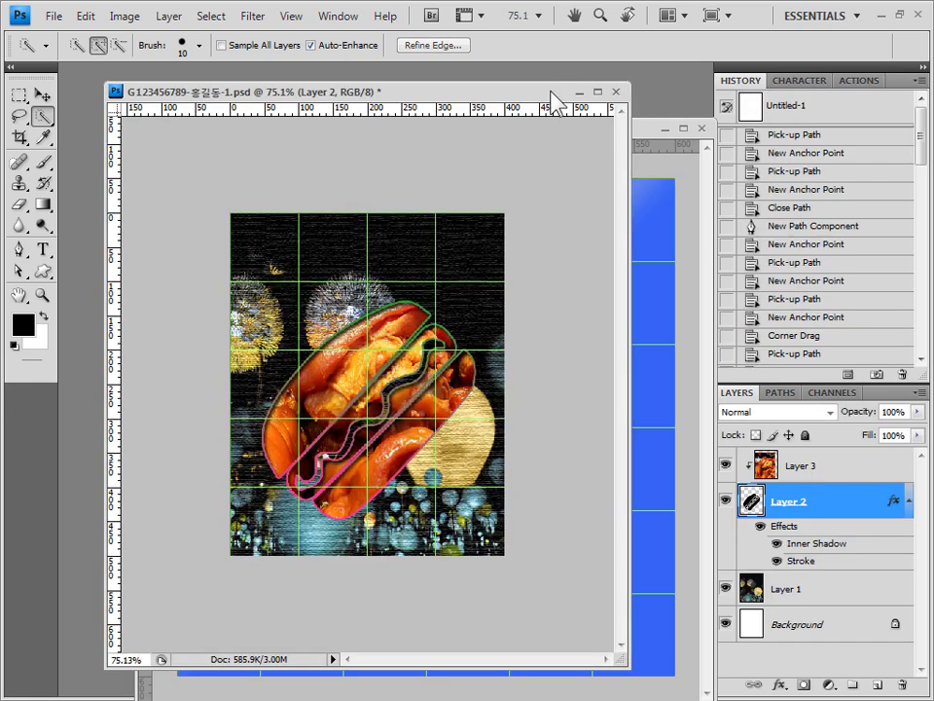
click(807, 460)
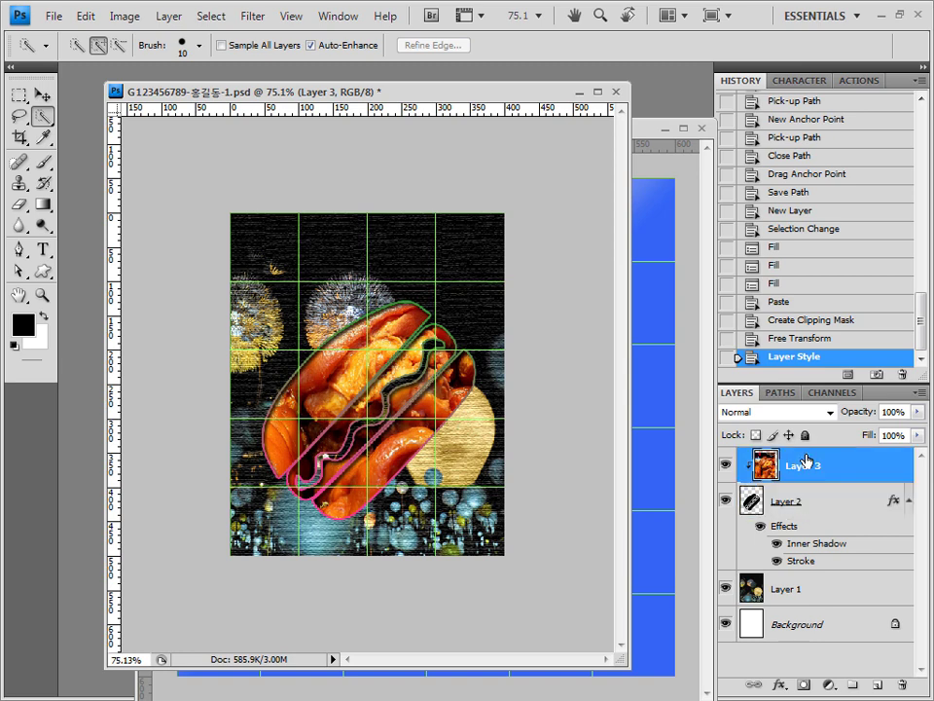
key(ctrl+v)
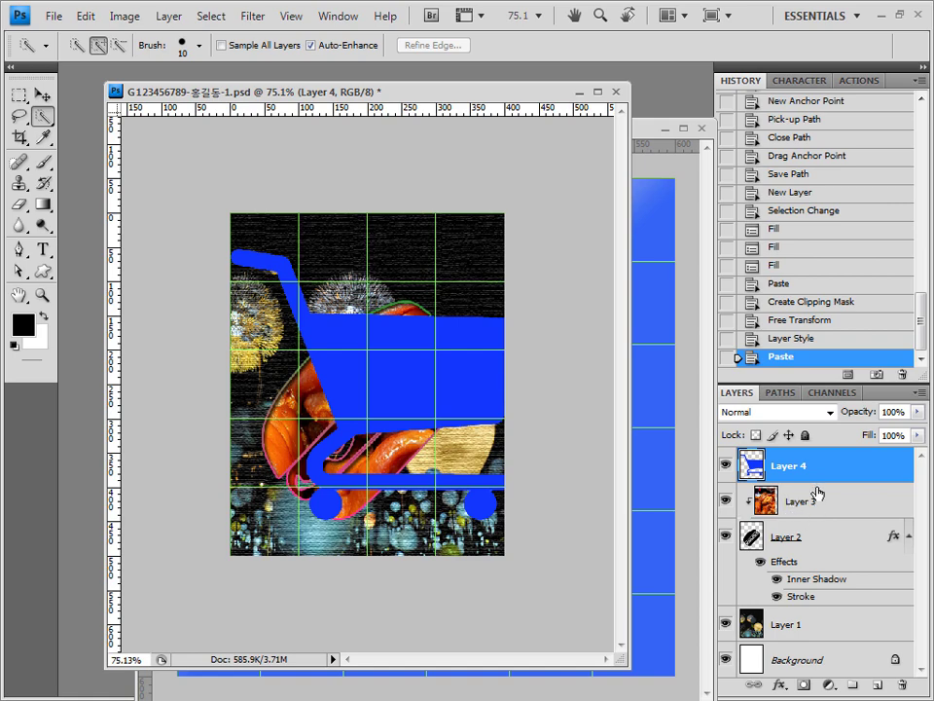
click(702, 129)
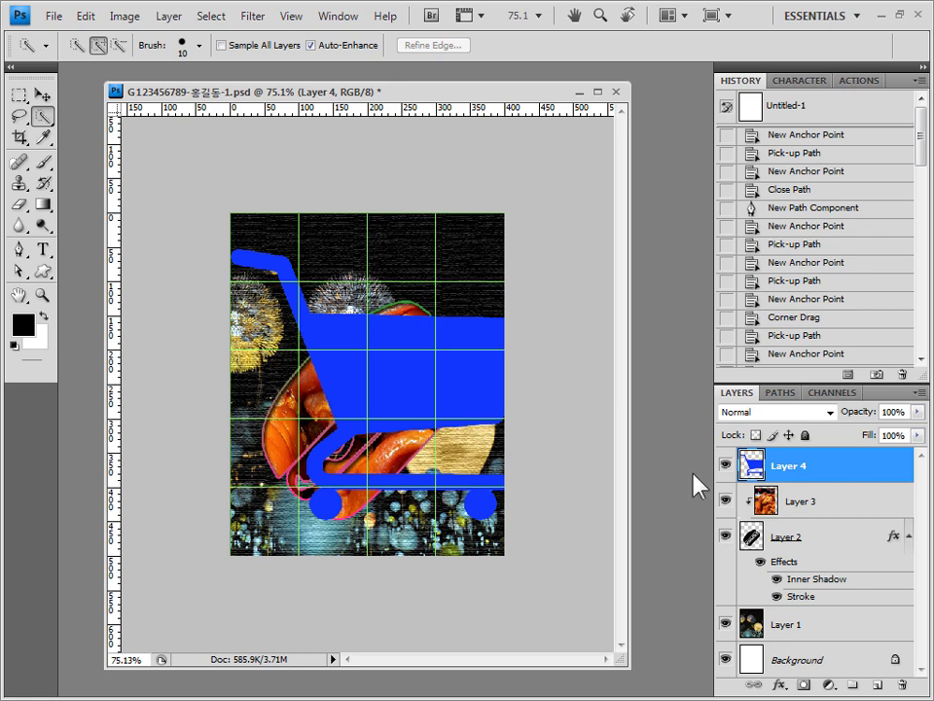
Flip the cart horizontally and scale it down to about 130 px wide in the lower-right corner of the composition.
key(ctrl+t)
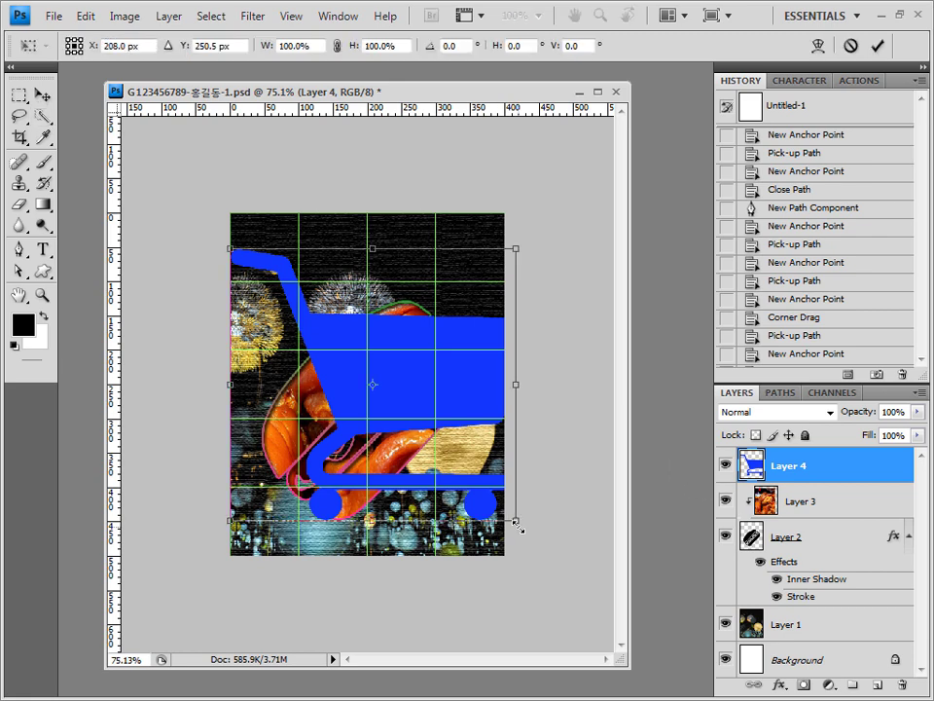
drag(519, 527, 430, 442)
drag(382, 360, 424, 415)
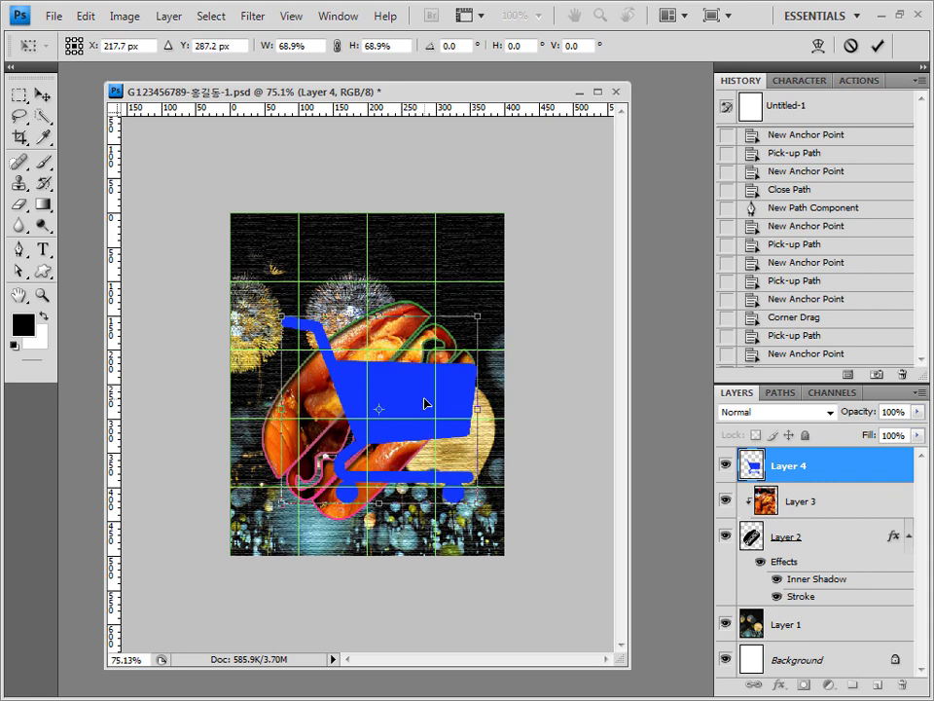
right_click(425, 403)
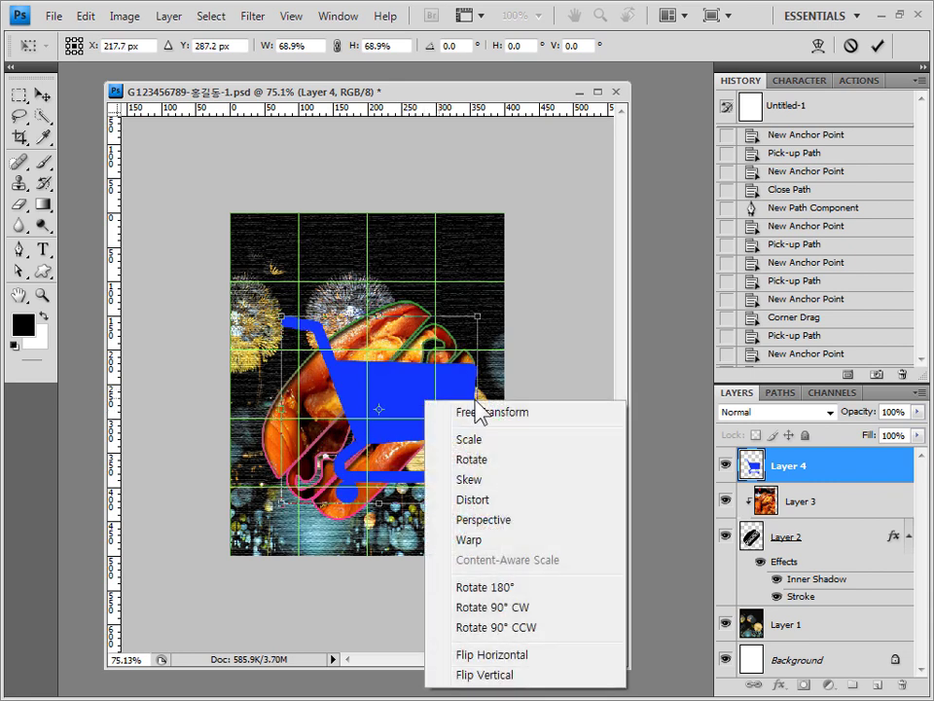
click(509, 653)
drag(411, 390, 461, 457)
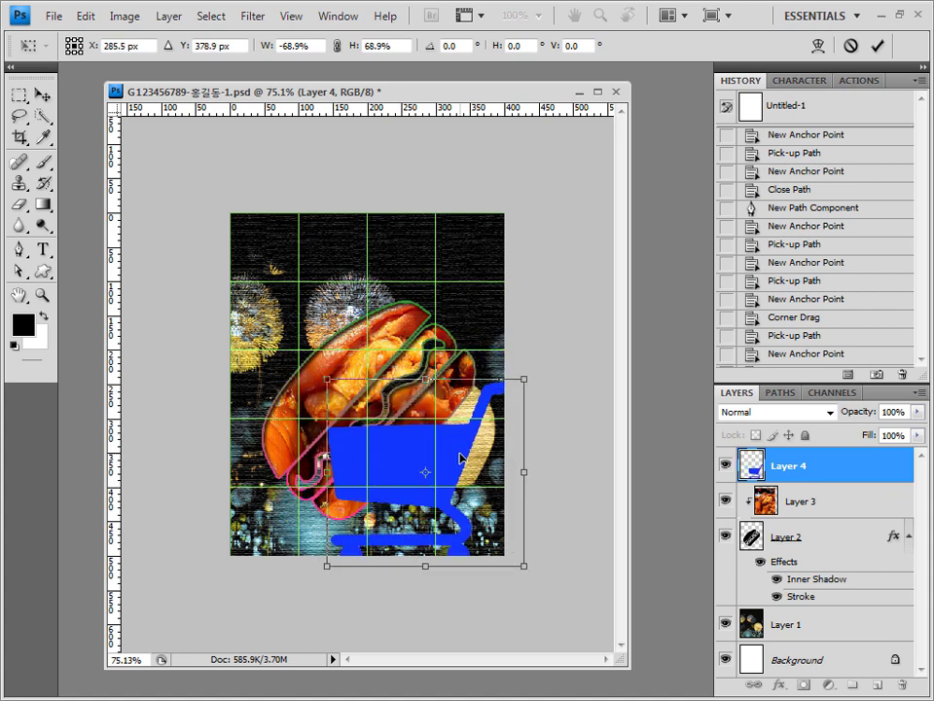
drag(524, 378, 419, 476)
drag(390, 516, 466, 503)
key(Return)
key(w)
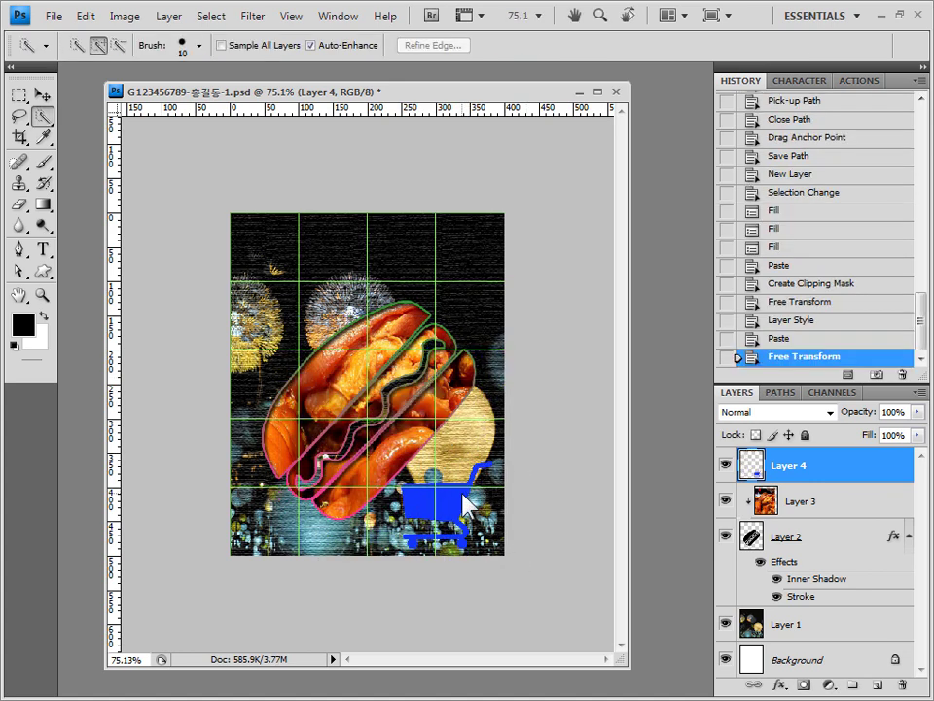
Apply a Bevel and Emboss layer style with its default settings to the cart layer.
click(780, 687)
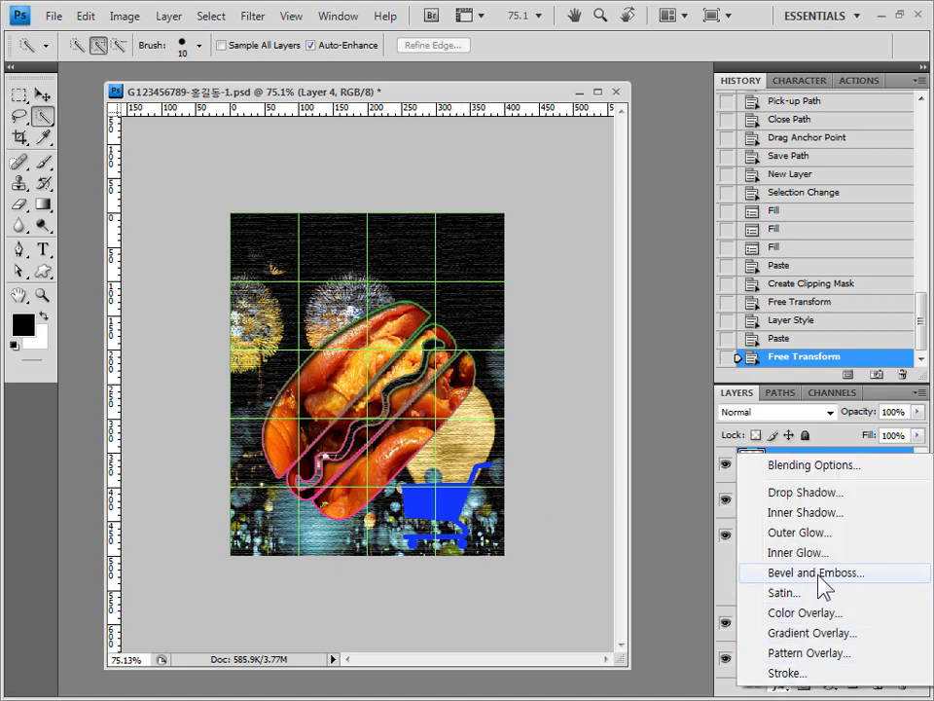
click(818, 574)
click(644, 230)
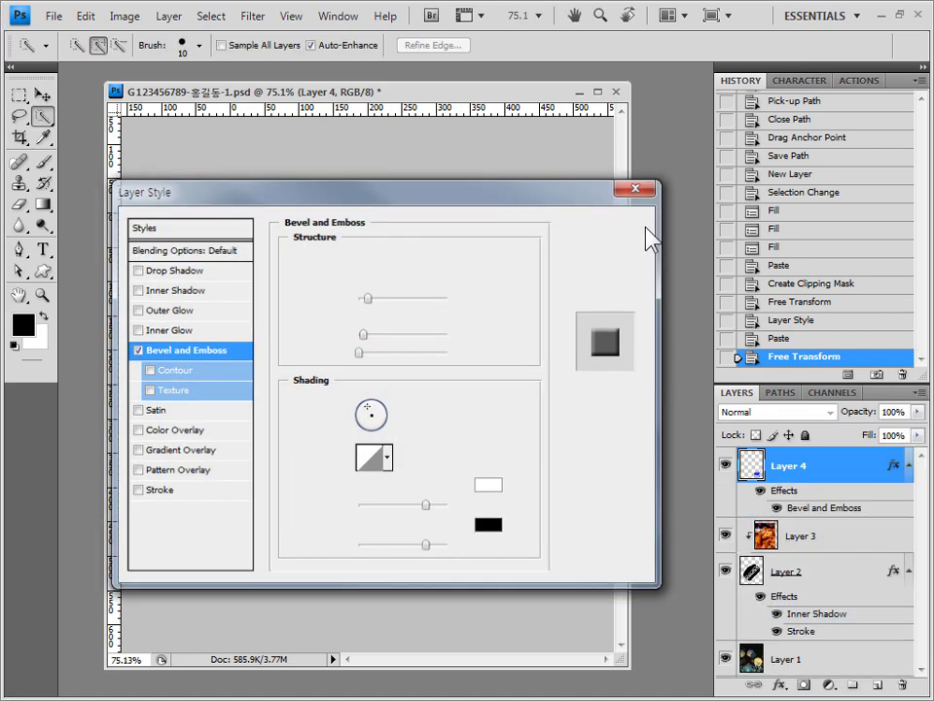
Set up the Custom Shape tool in shape layer mode with the five-petal flower from the Nature set, replacing the current shapes.
click(43, 272)
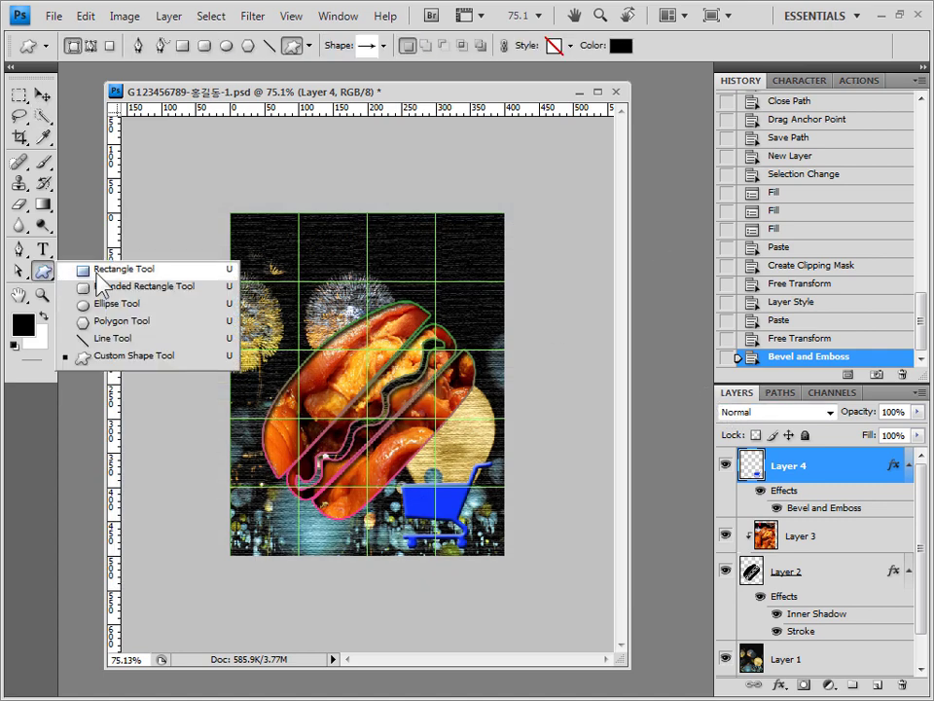
click(98, 358)
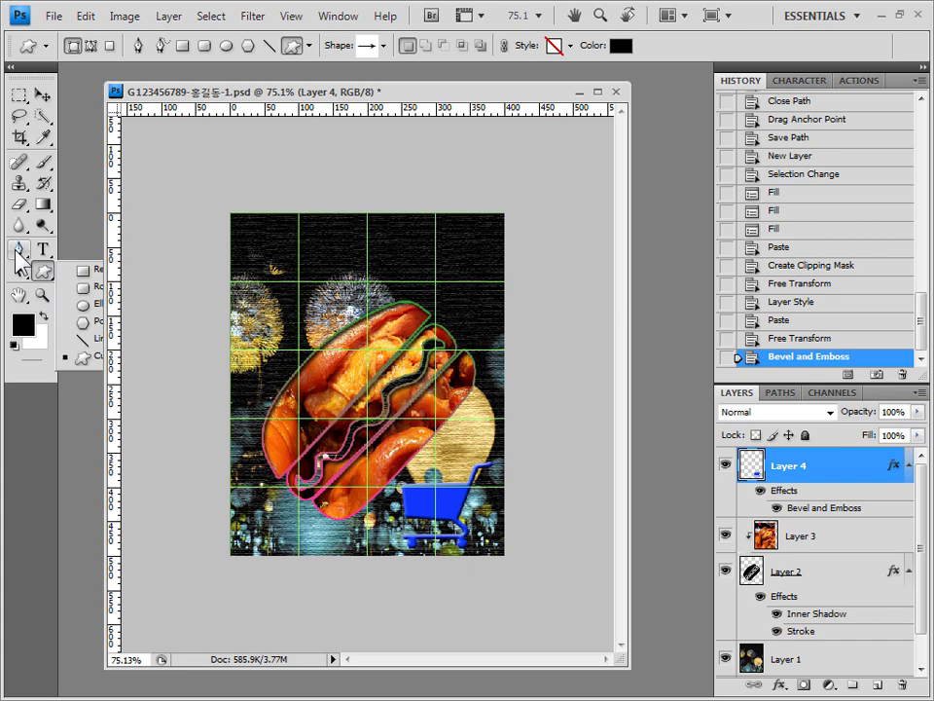
click(16, 251)
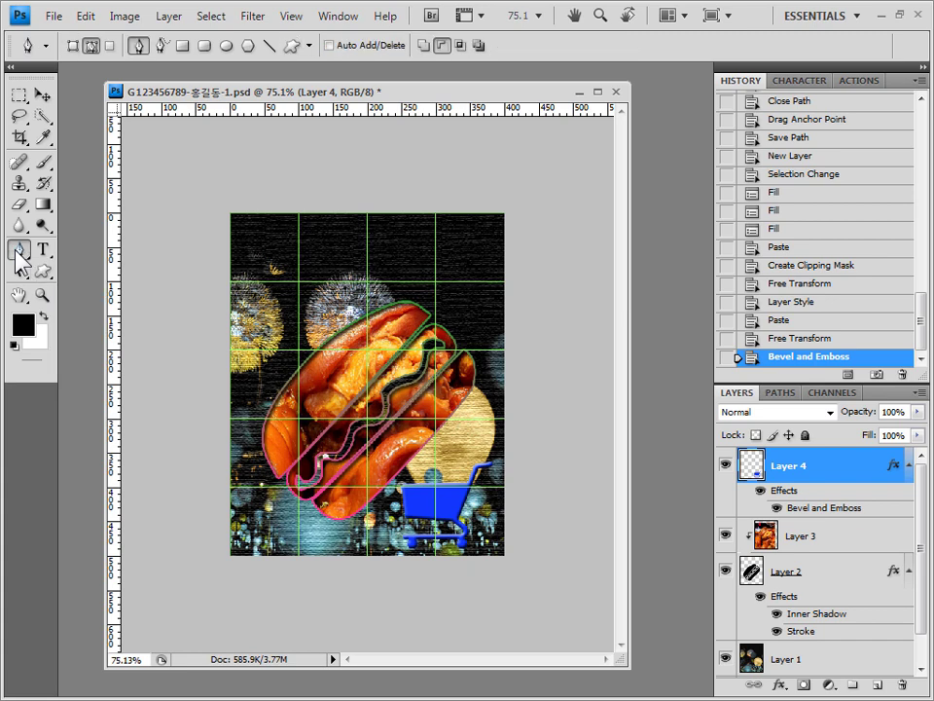
click(290, 44)
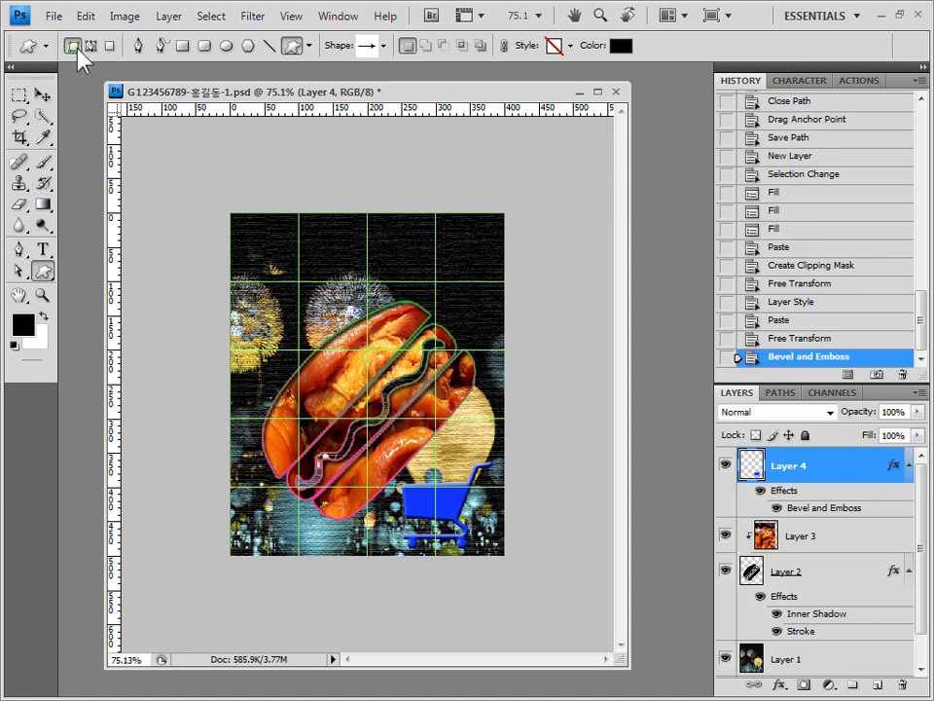
click(384, 45)
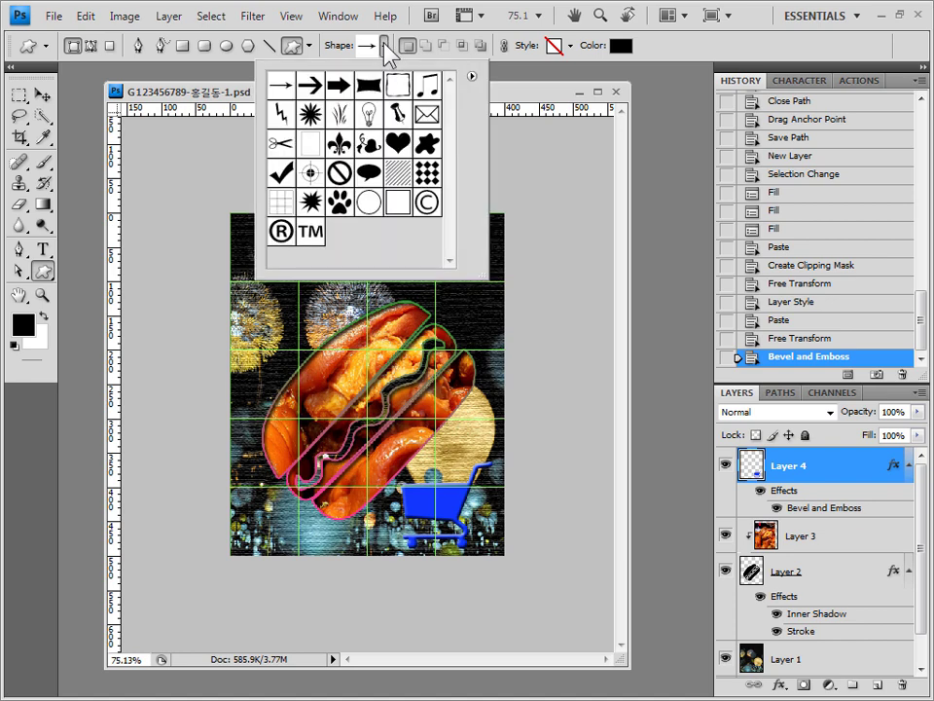
click(472, 77)
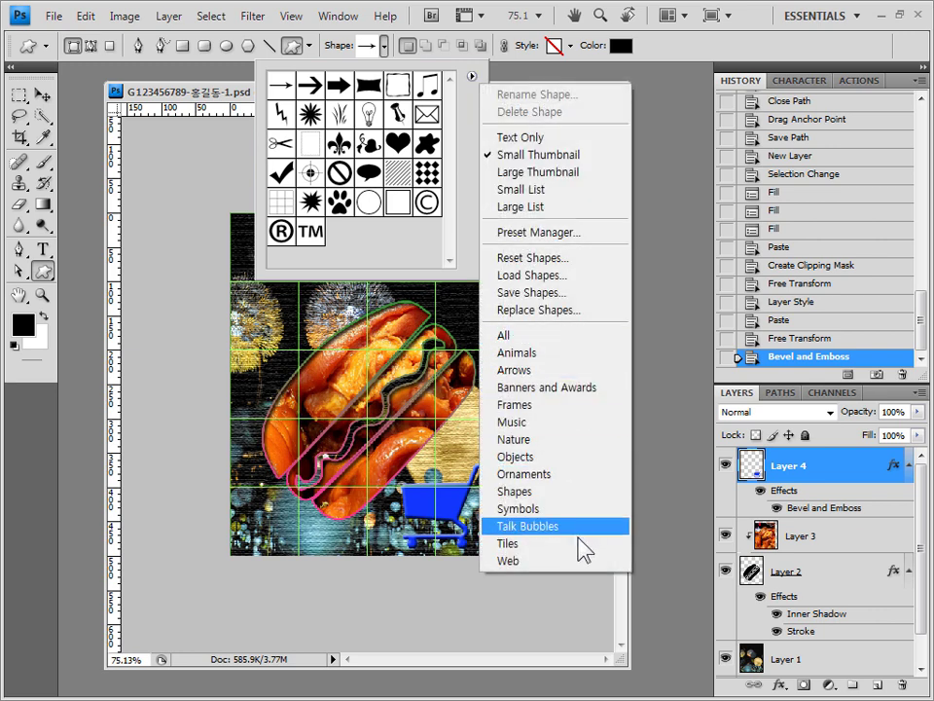
click(525, 440)
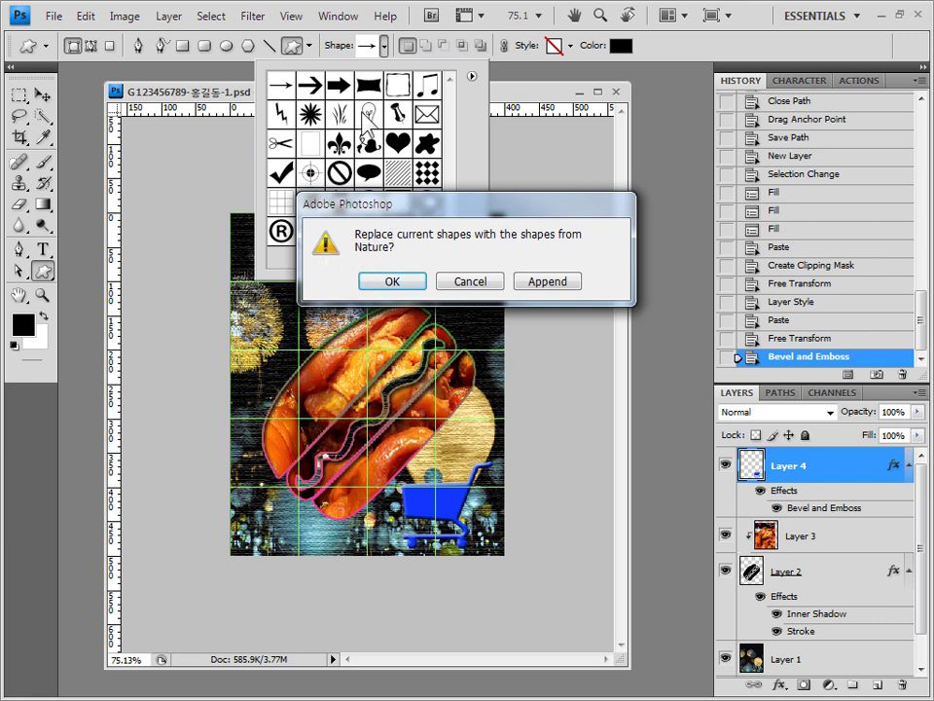
click(399, 282)
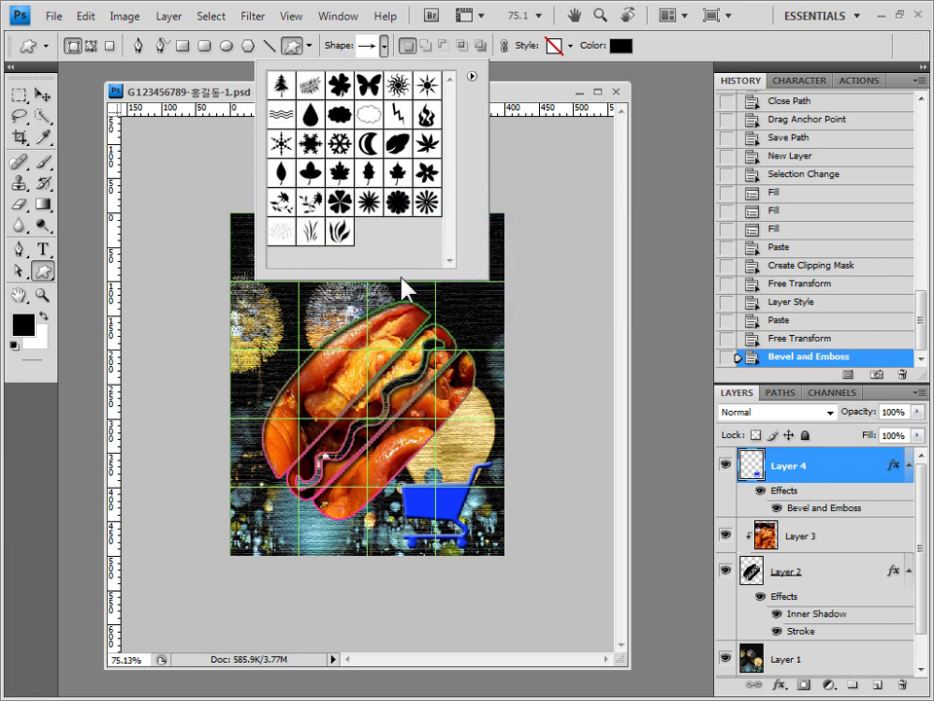
click(339, 204)
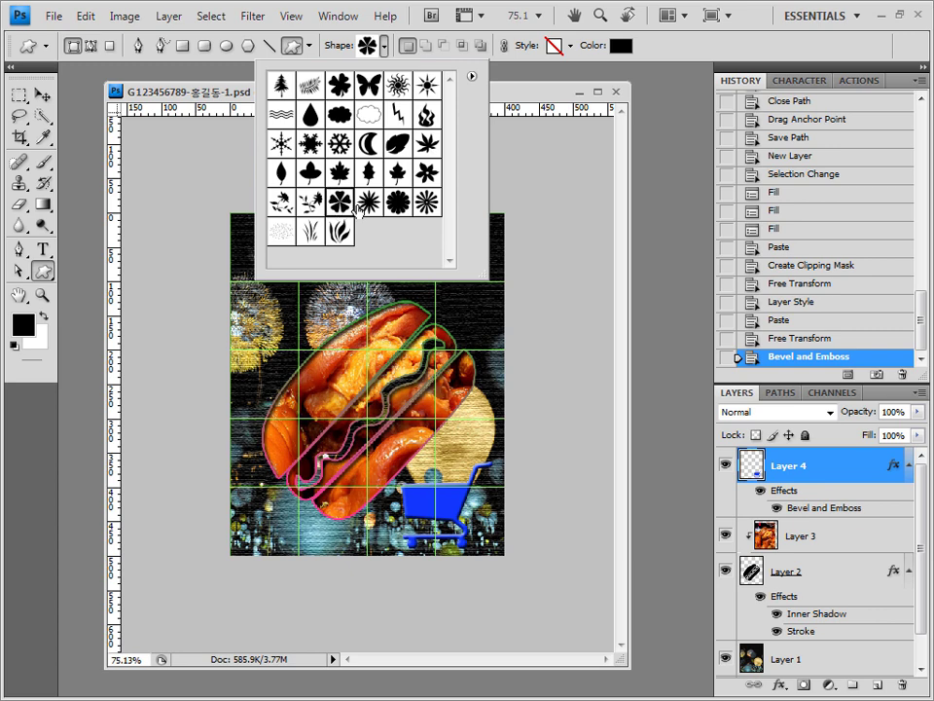
Replace the Nature shapes with the All set and enlarge the shape picker to show every shape.
click(472, 76)
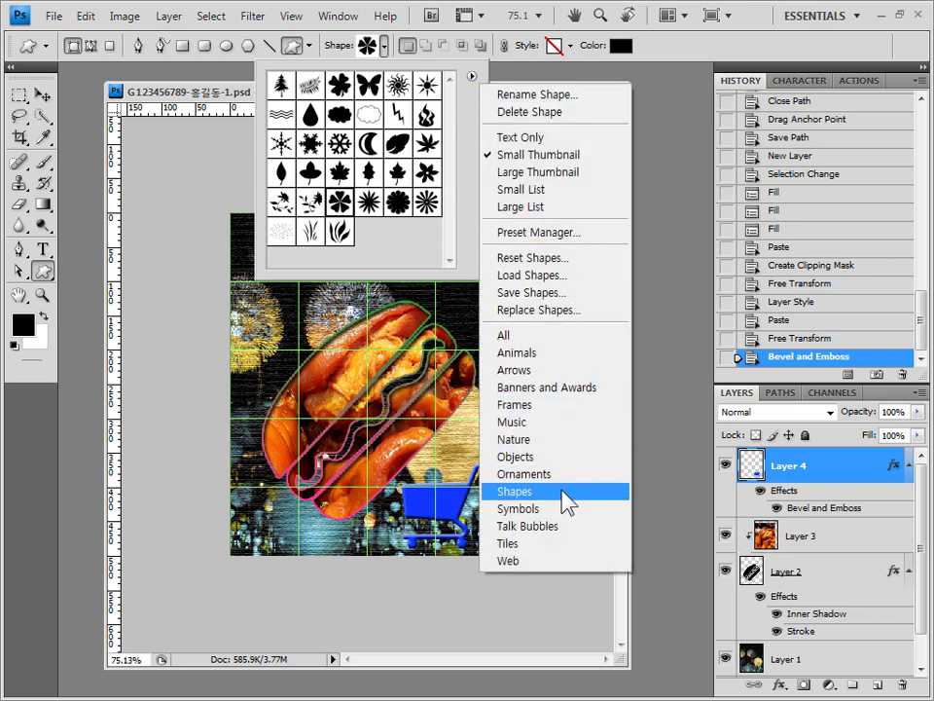
click(531, 334)
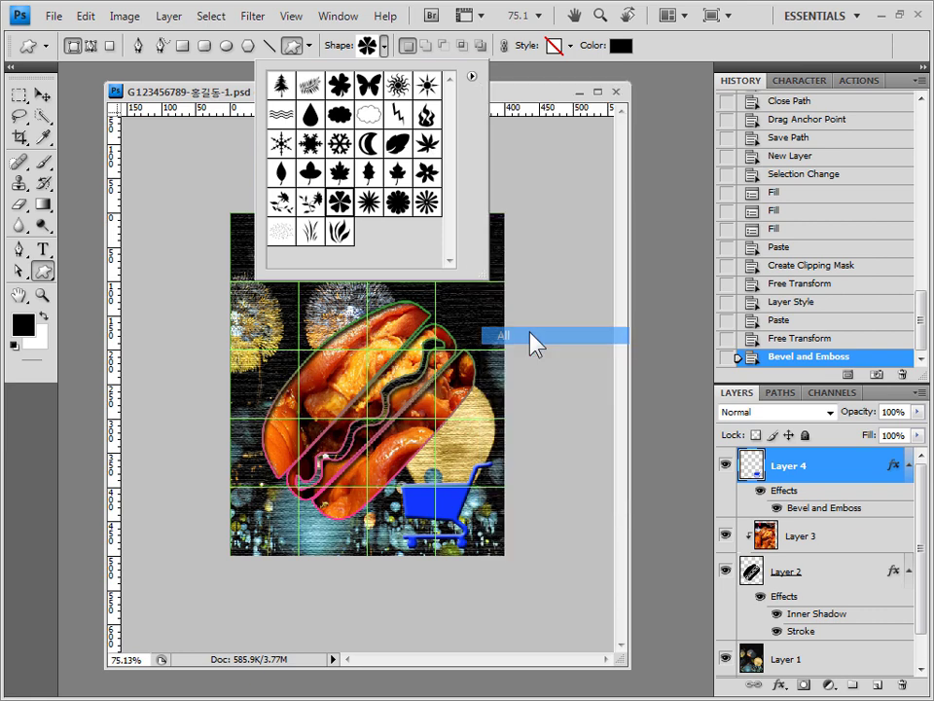
click(393, 281)
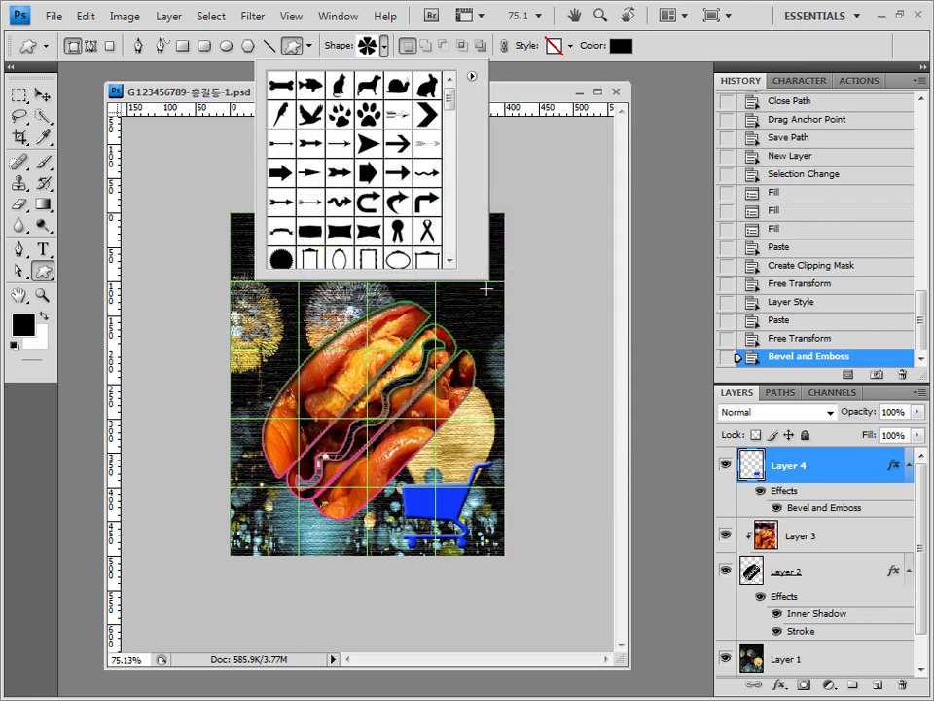
drag(484, 276, 869, 596)
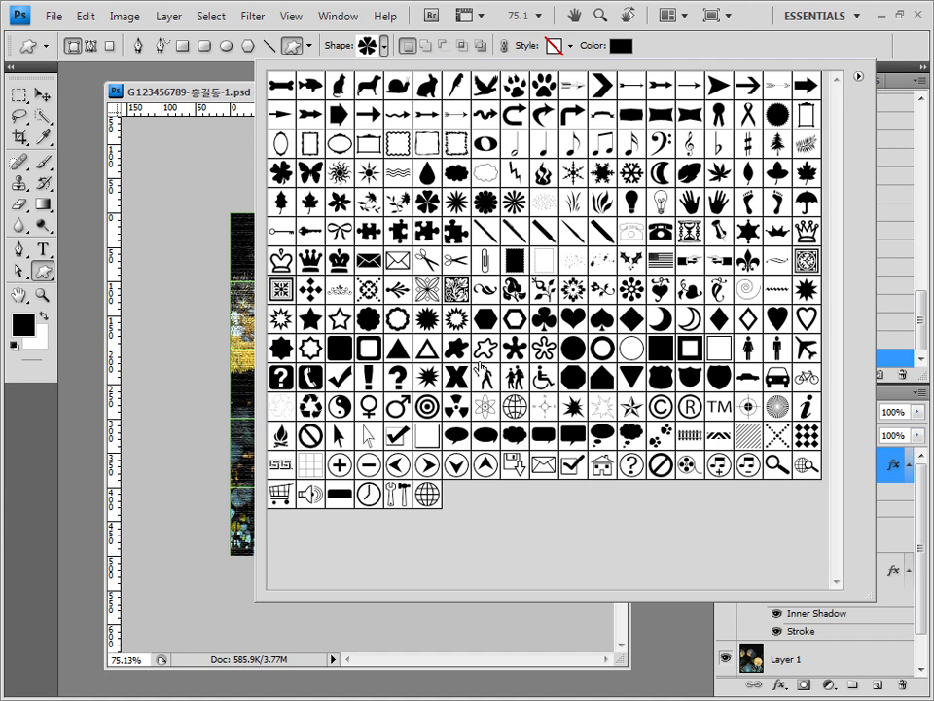
click(654, 46)
click(384, 46)
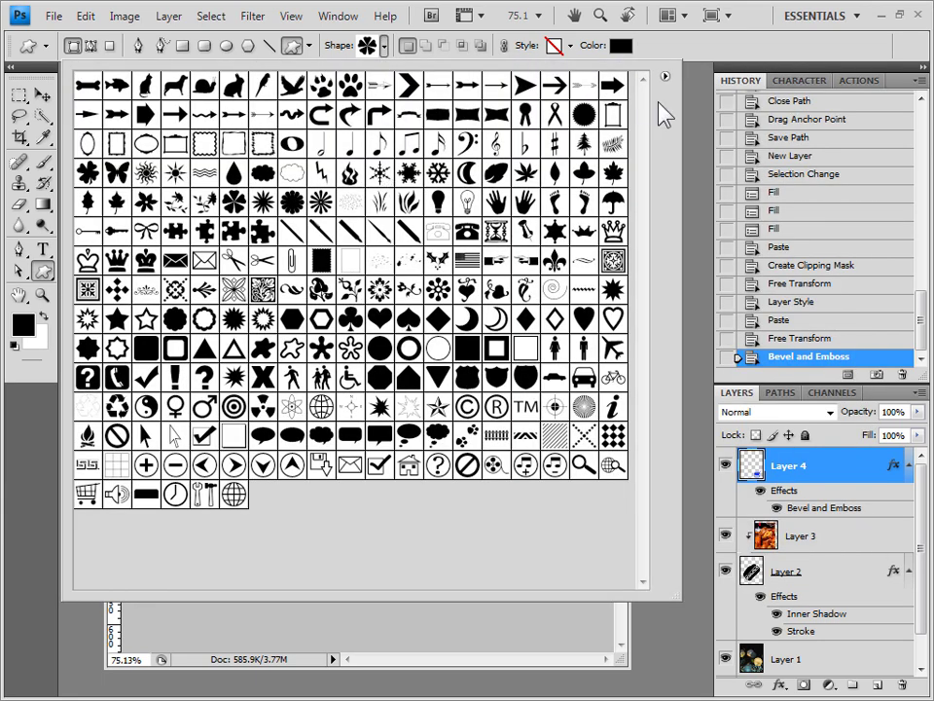
Reload the Nature set in place of the current shapes and shrink the shape picker to a compact size.
click(665, 76)
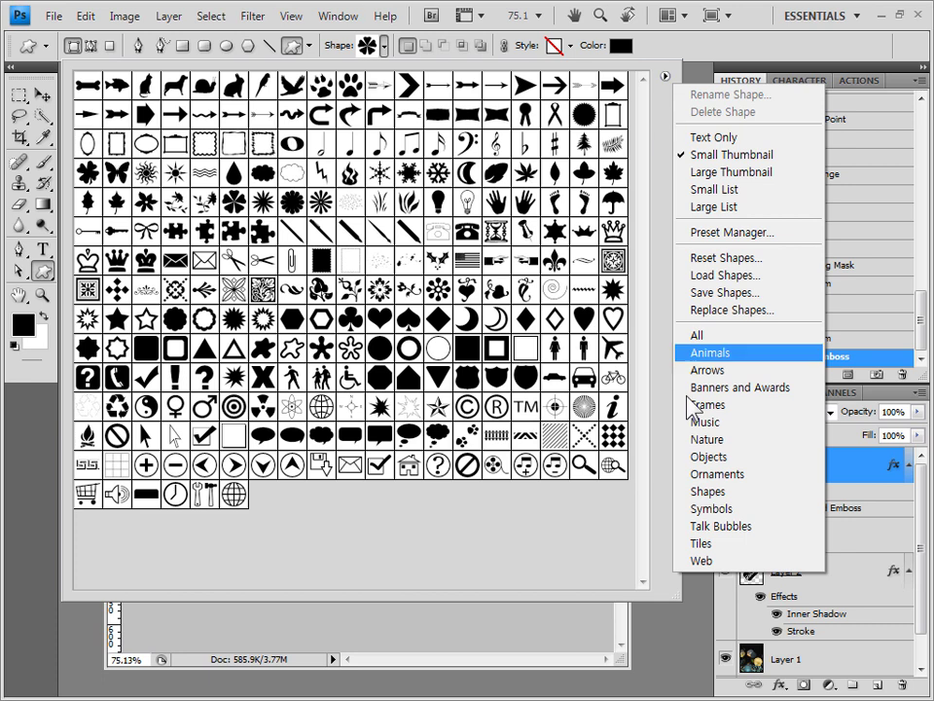
click(743, 440)
click(399, 284)
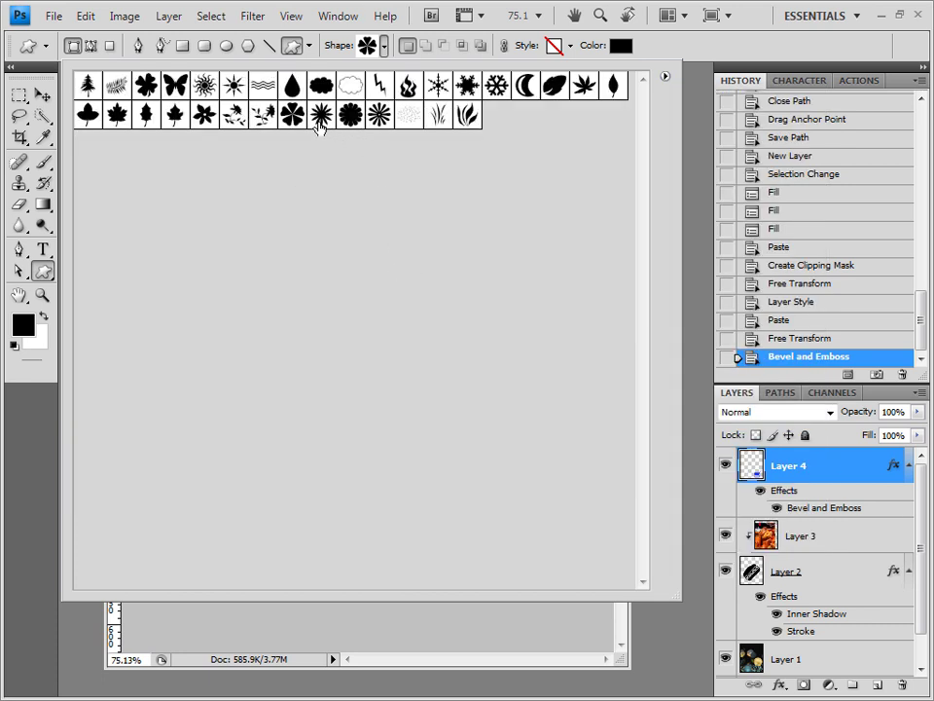
drag(678, 601, 319, 277)
click(385, 46)
click(385, 46)
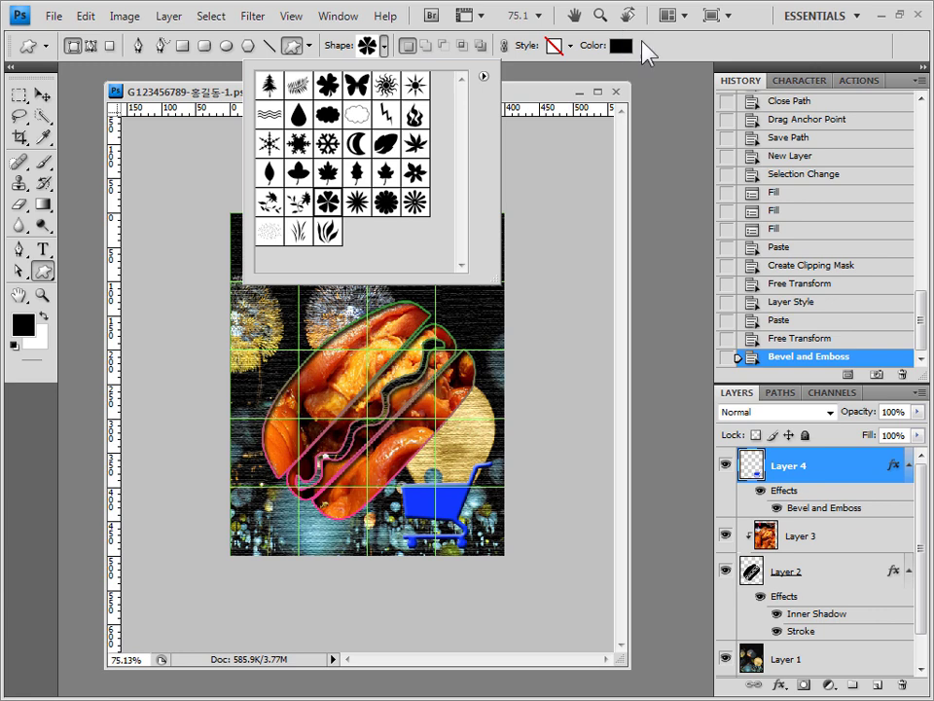
Set the custom shape's color to ffffcc, keeping its style at None.
click(620, 46)
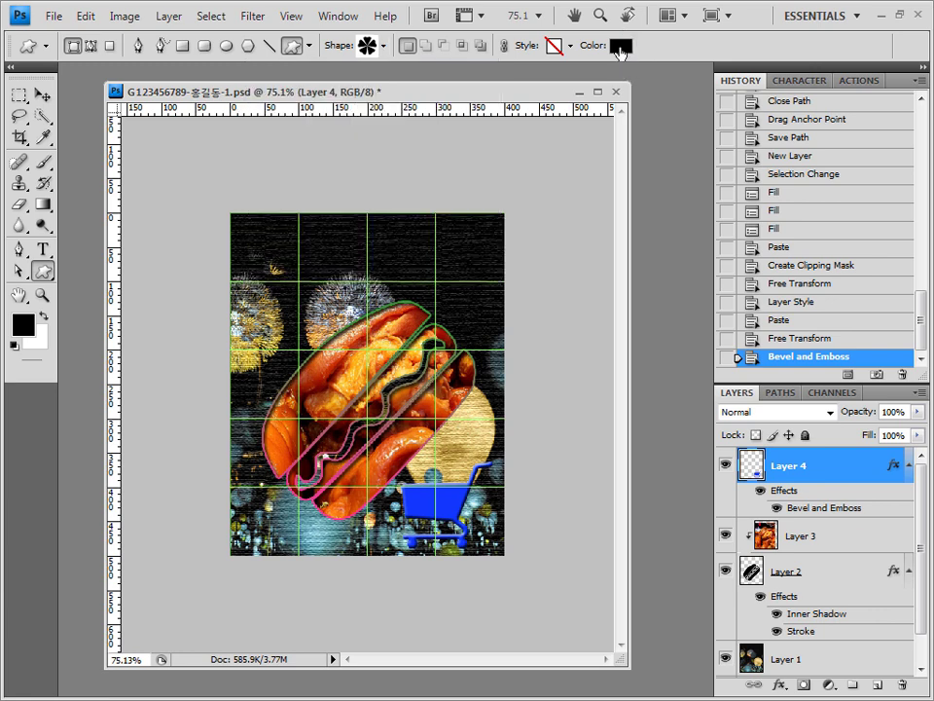
click(620, 51)
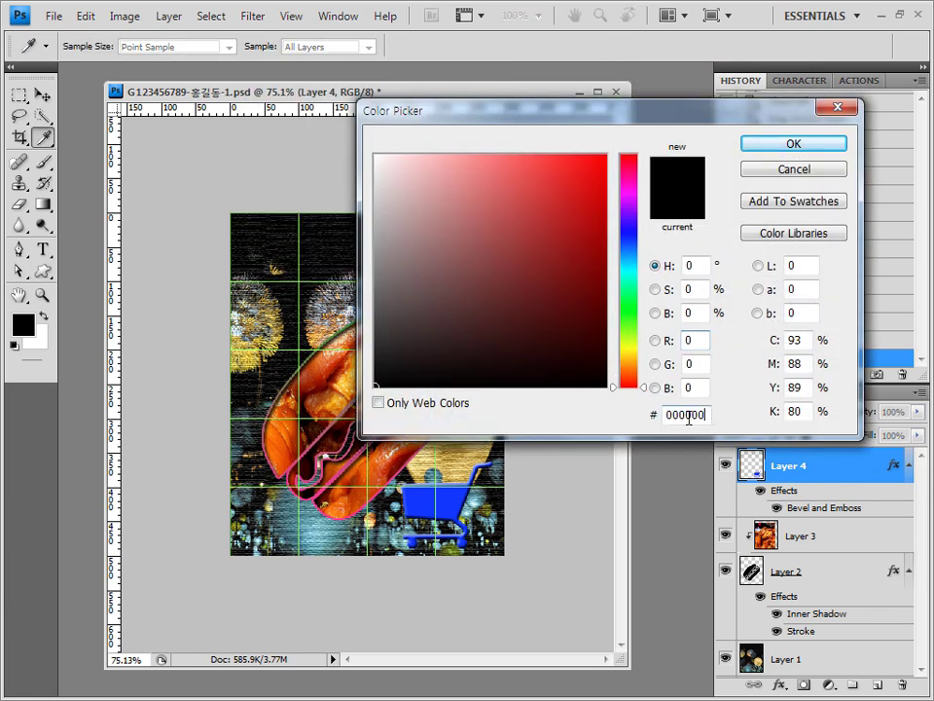
double_click(689, 415)
text(ffffcc)
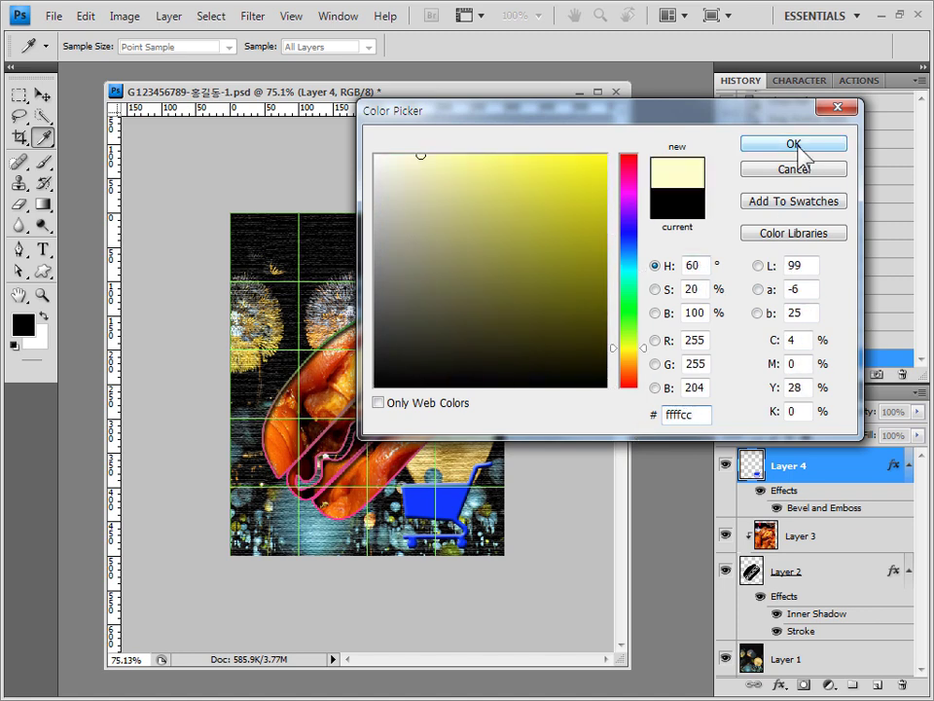
click(799, 147)
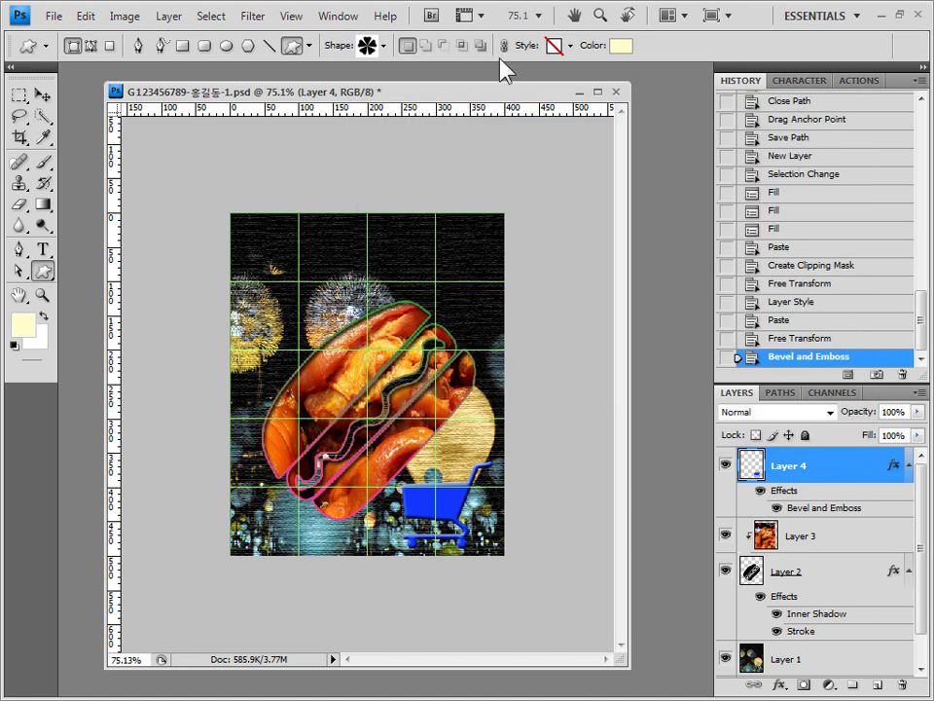
click(570, 46)
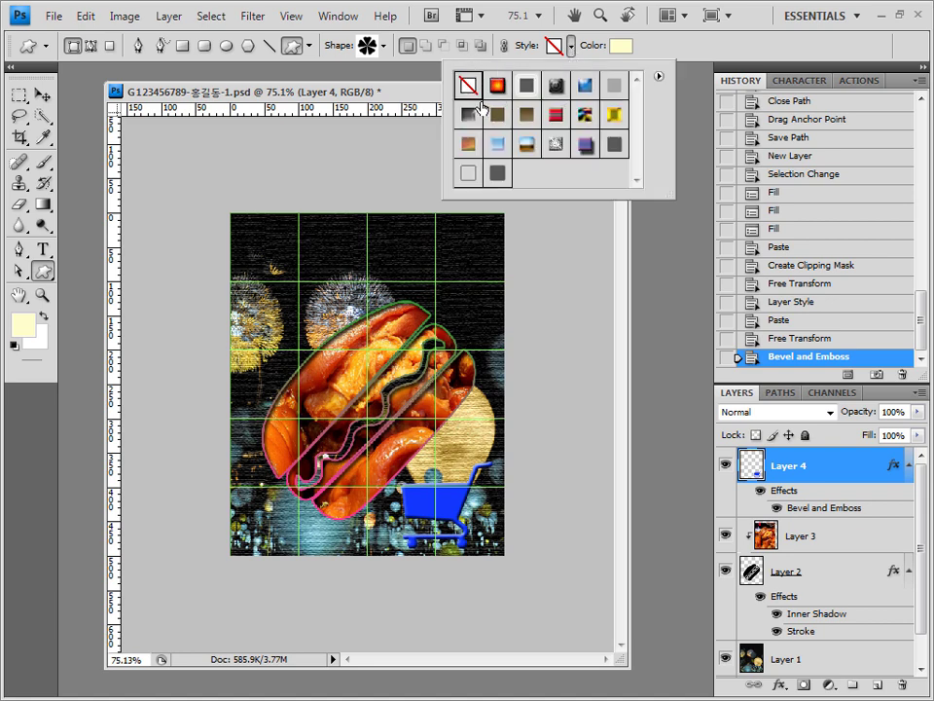
click(684, 66)
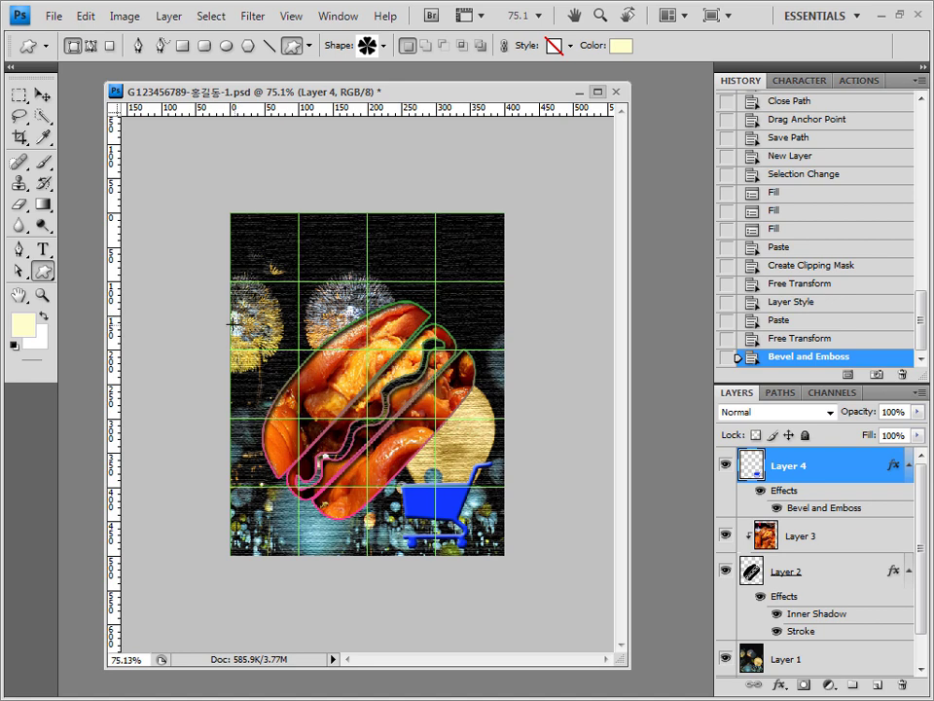
Draw the flower at the canvas's left edge beside the hamburger and scale it to 97.1% width and 109.8% height.
drag(232, 321, 295, 366)
key(ctrl+t)
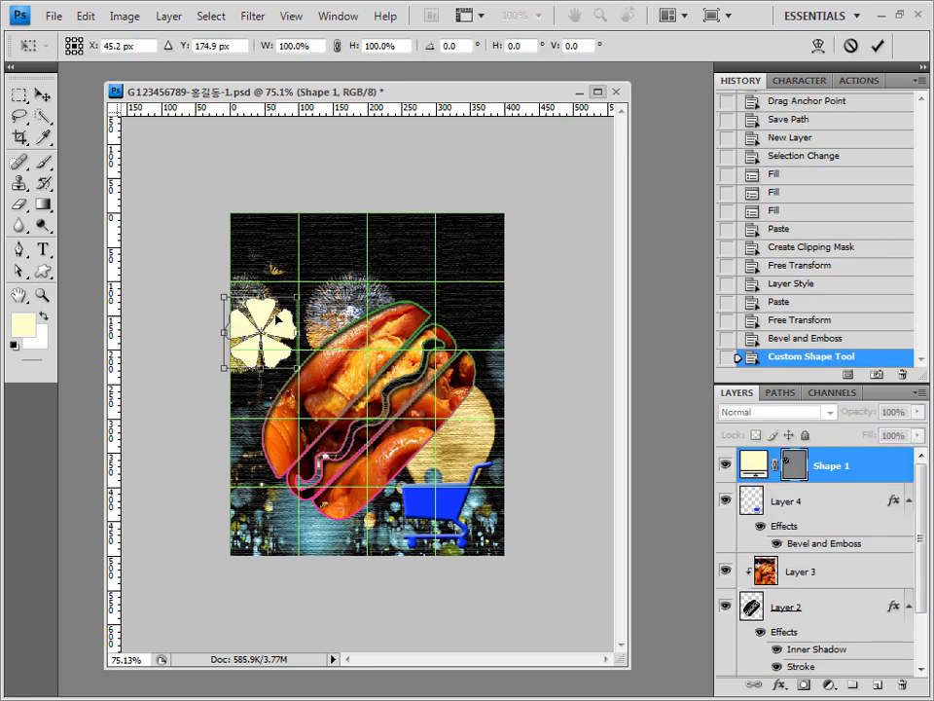
drag(275, 320, 290, 393)
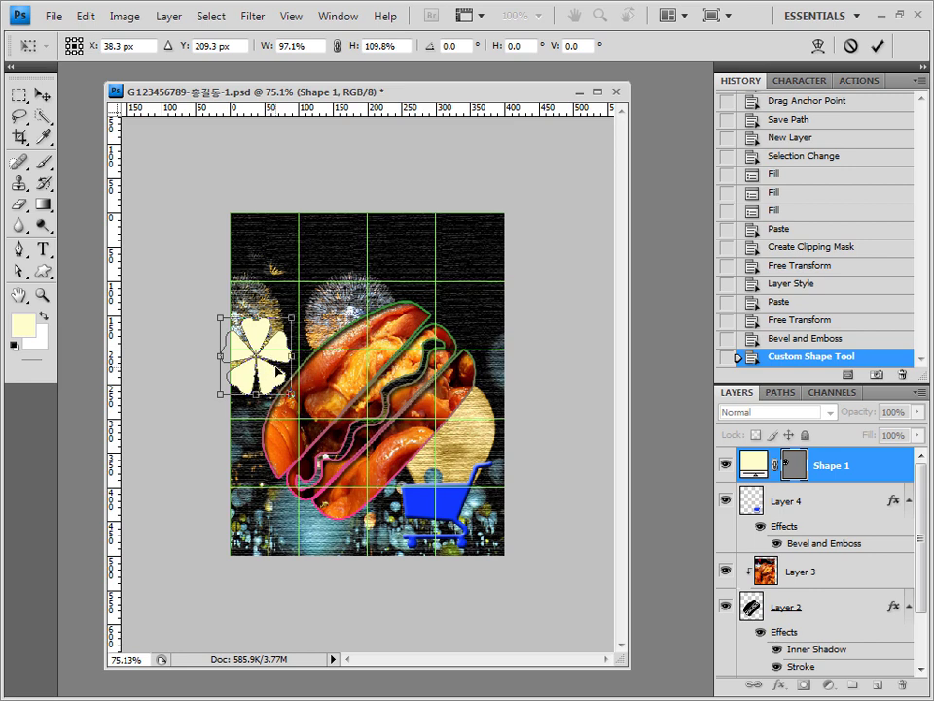
key(Return)
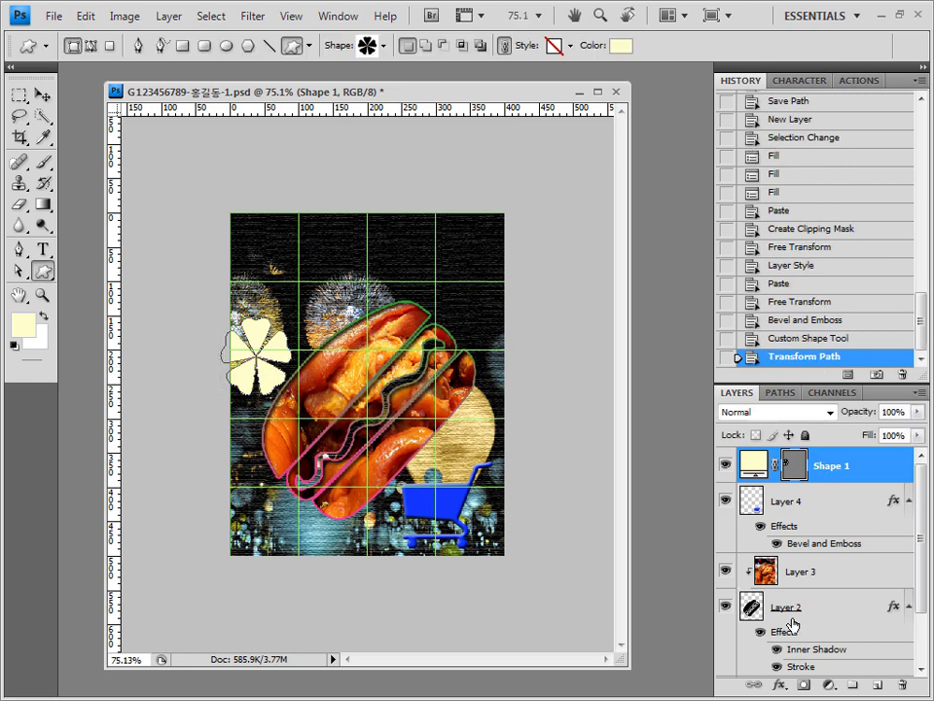
Add an Inner Shadow to the flower shape layer with 75% opacity, 5 px distance and 5 px size.
click(777, 687)
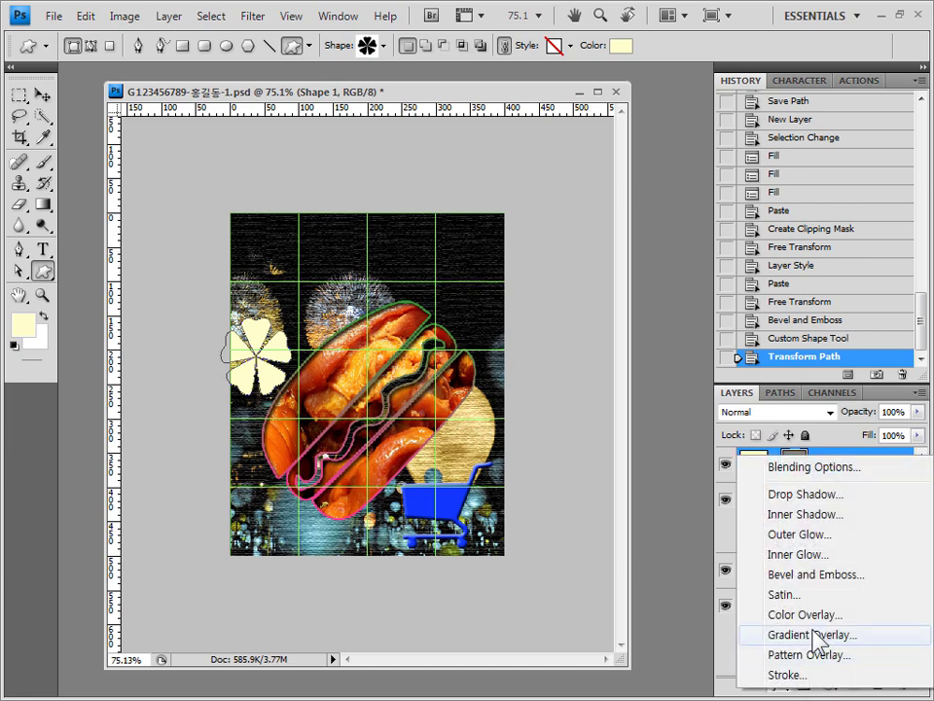
click(815, 519)
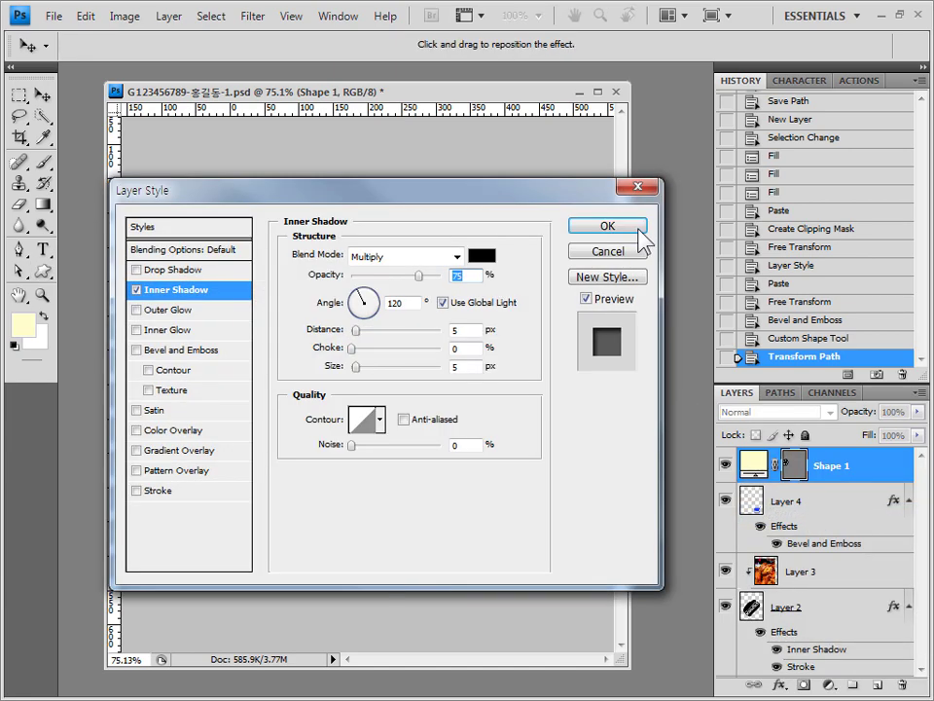
click(637, 230)
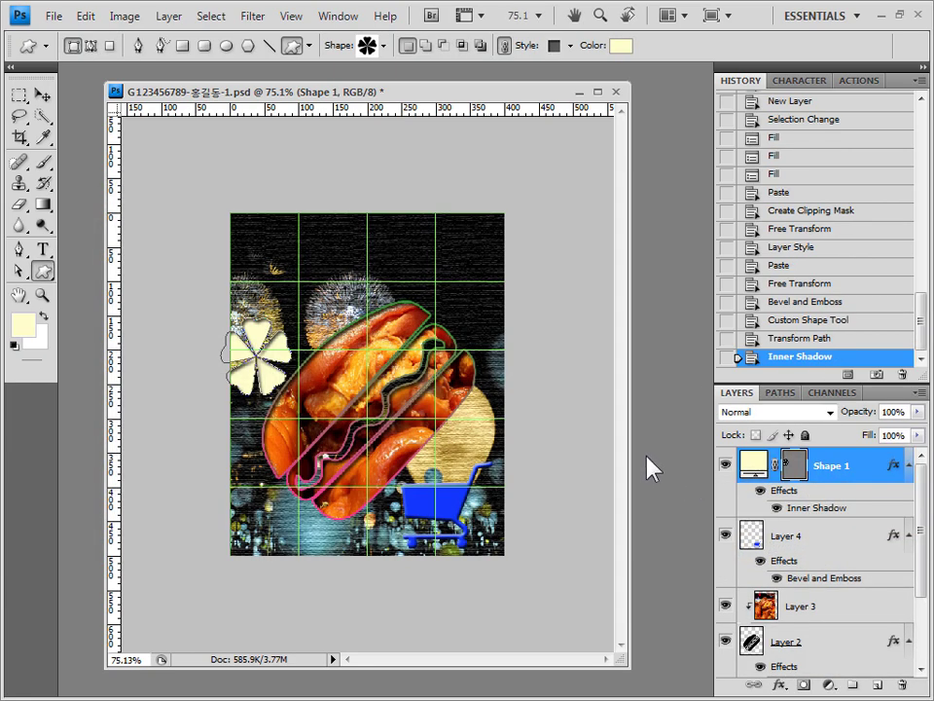
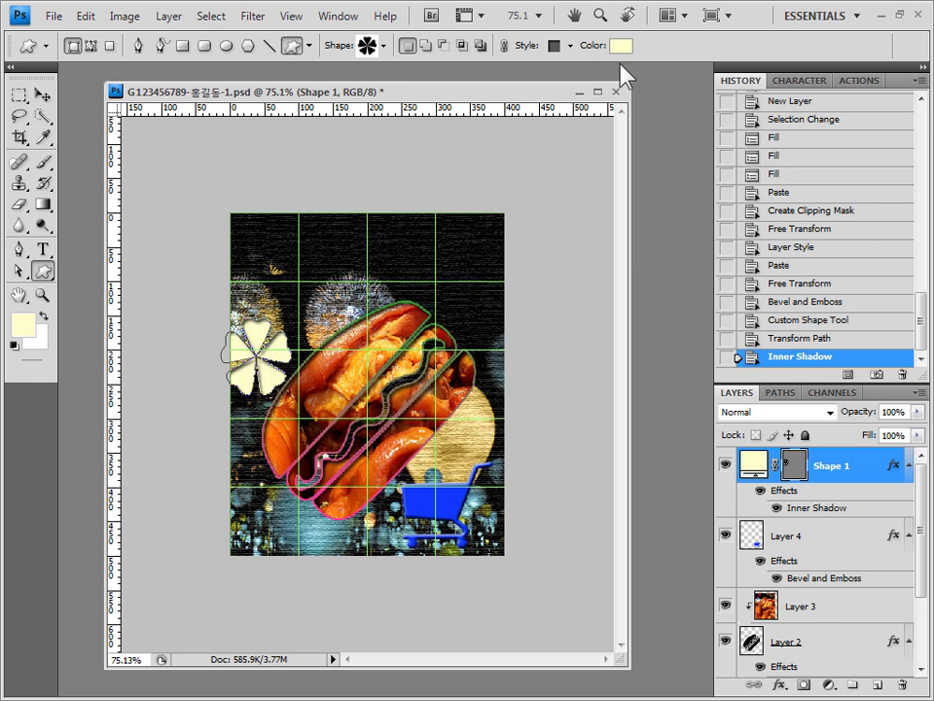
Reset the custom shape style to None and choose the lightning bolt shape.
click(570, 46)
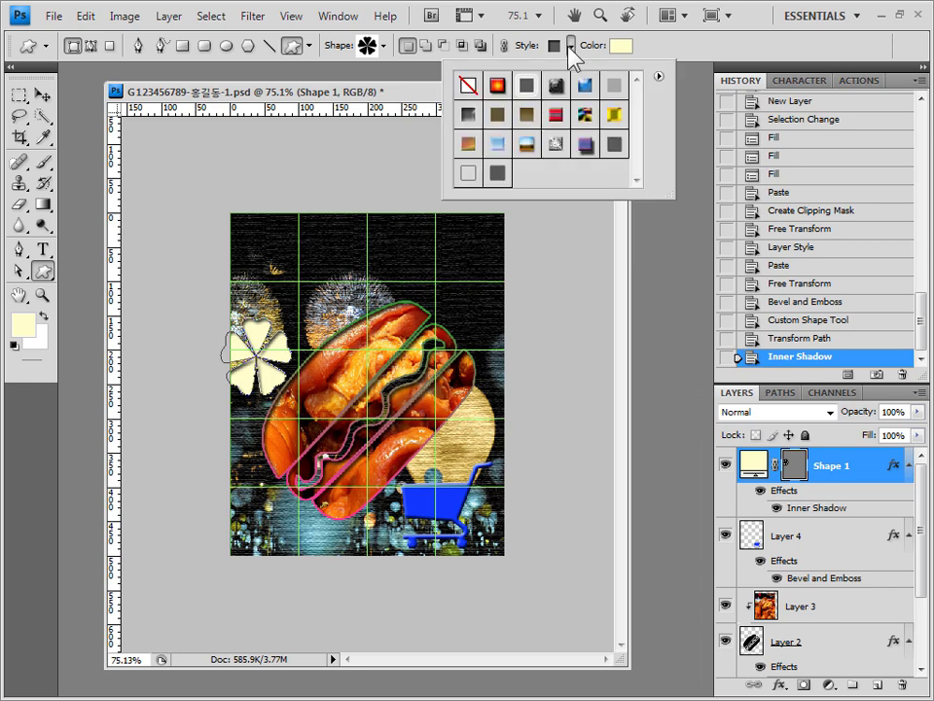
click(462, 95)
click(686, 49)
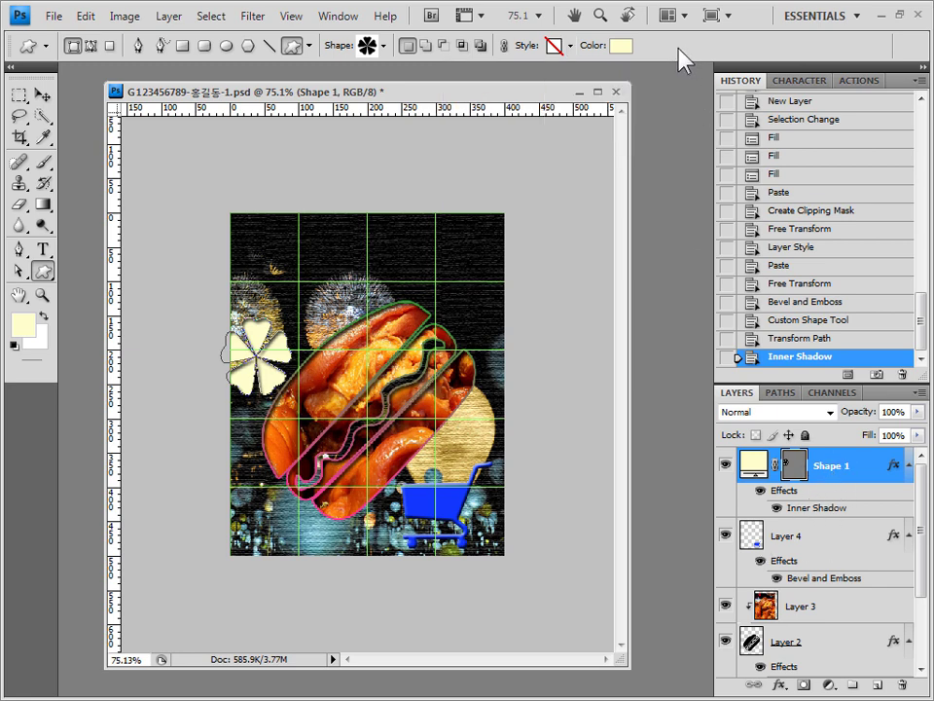
click(383, 47)
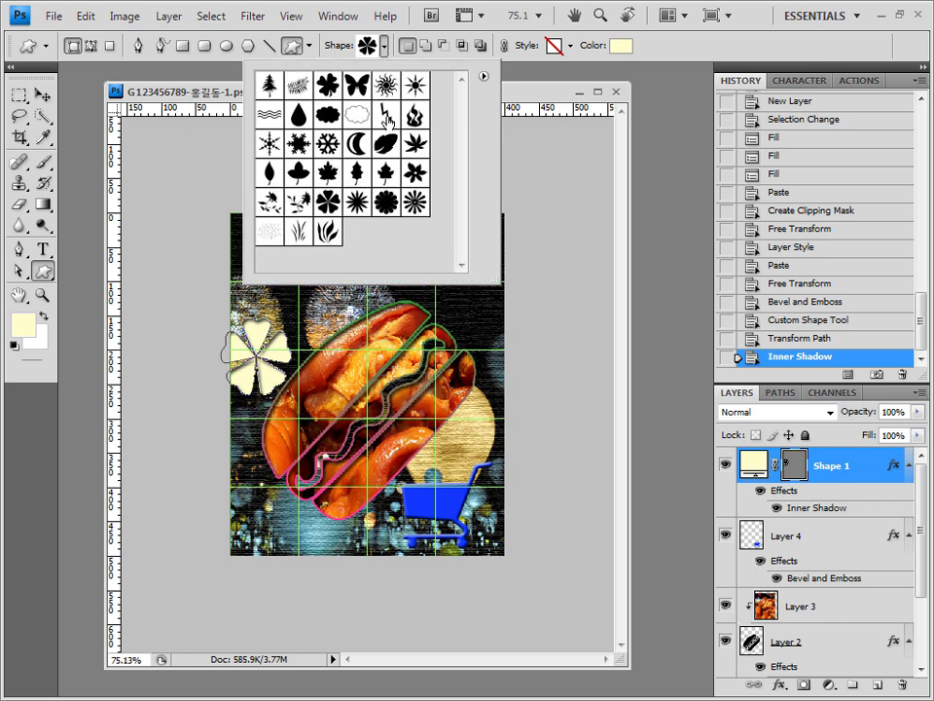
click(387, 119)
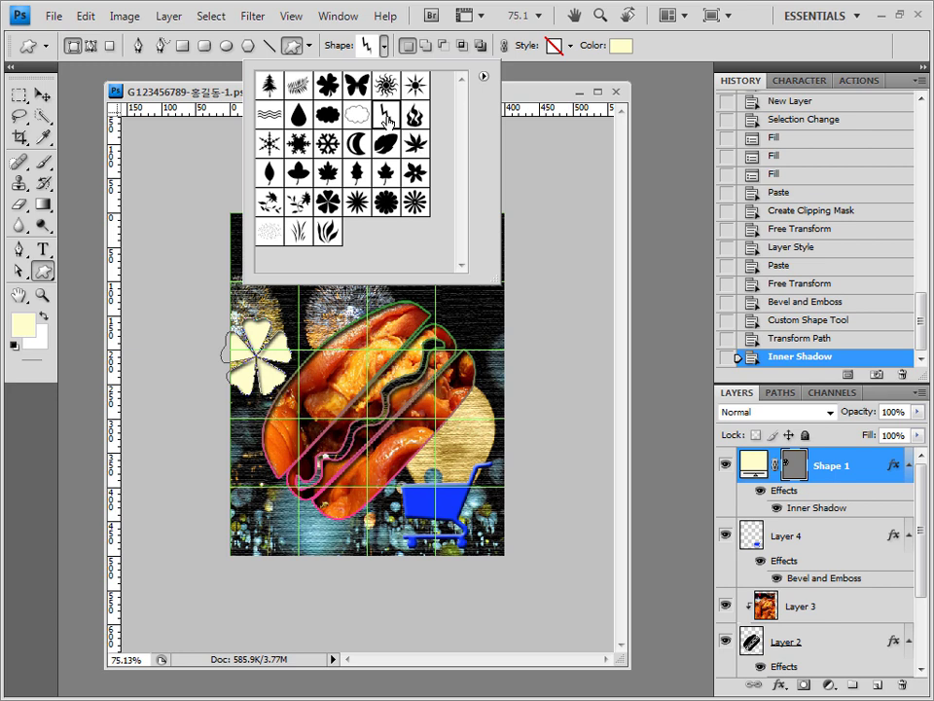
click(653, 54)
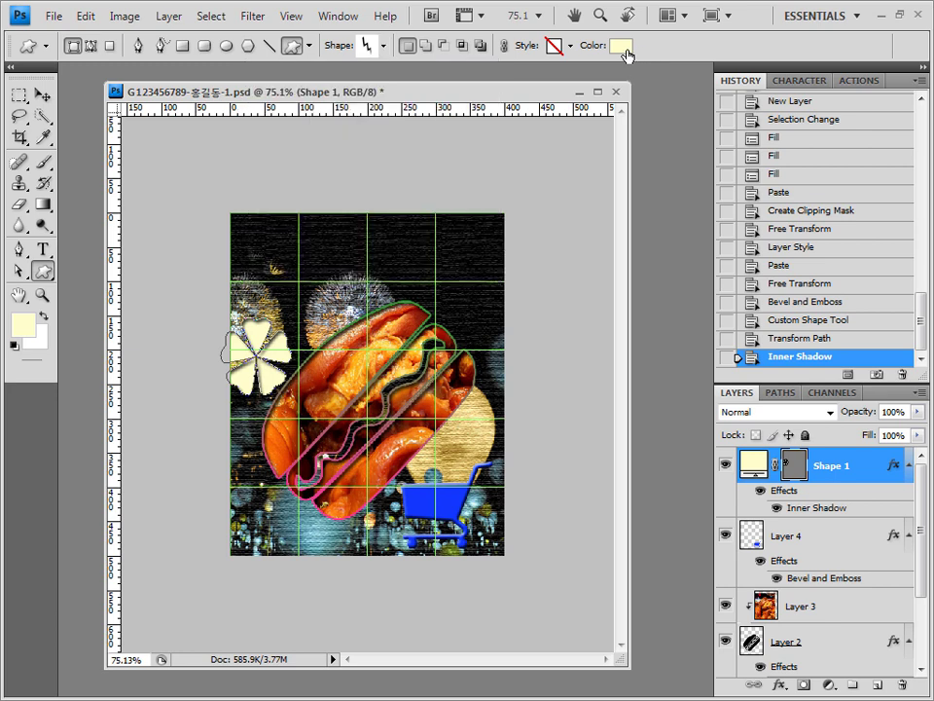
Set the fill color for the lightning shape to ccff00.
click(620, 46)
click(694, 416)
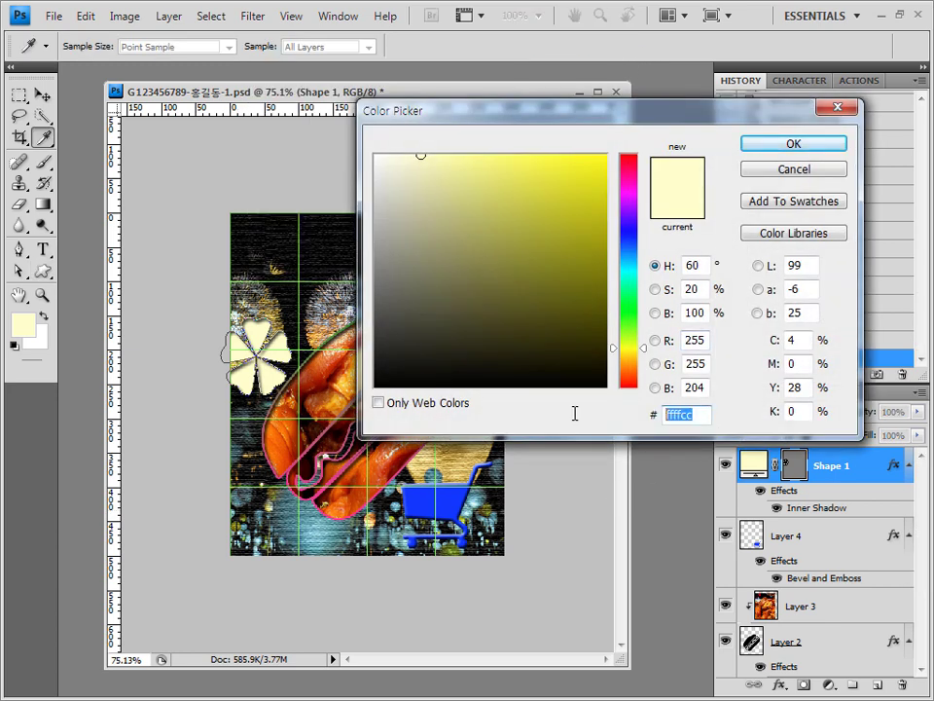
text(ccff00)
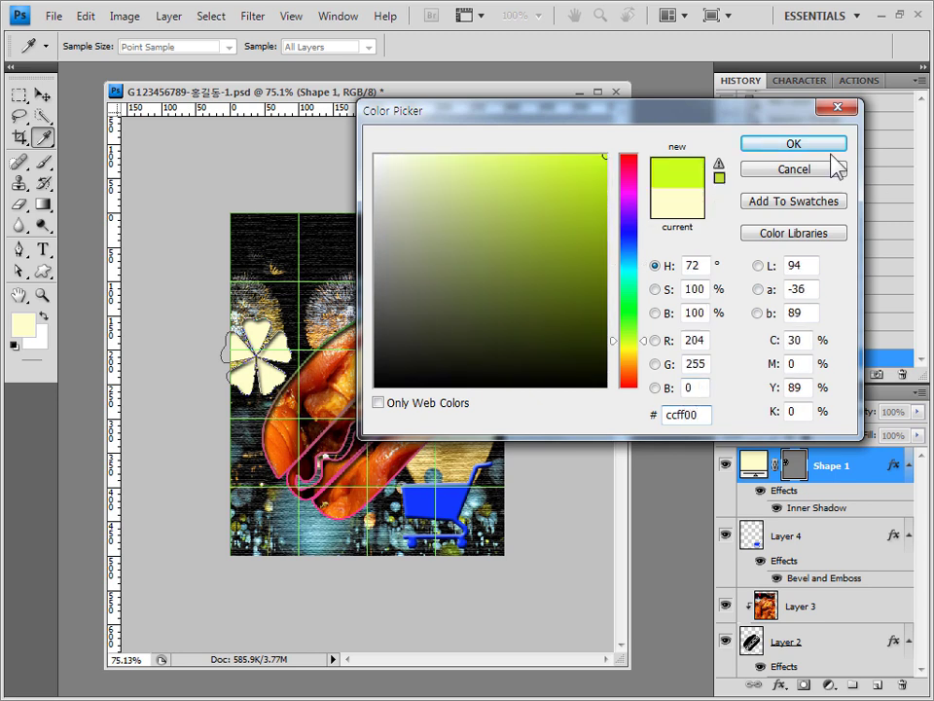
click(786, 146)
Draw the lightning bolt above the shopping cart, scale it to 129.9% width and 56.1% height, and rotate it 53.6°.
drag(472, 375, 494, 460)
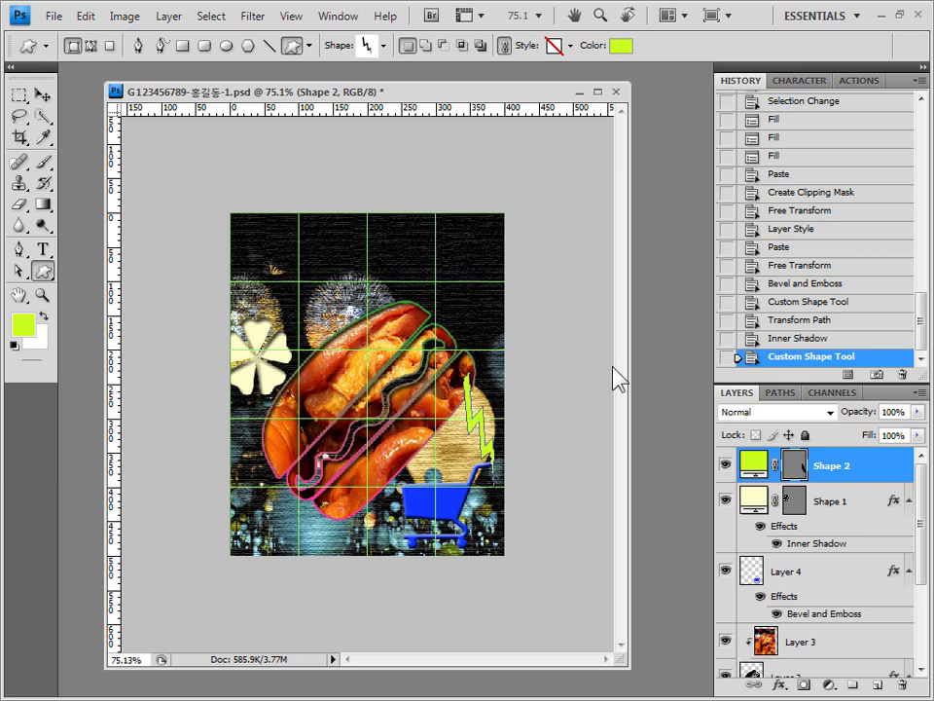
key(ctrl+plus)
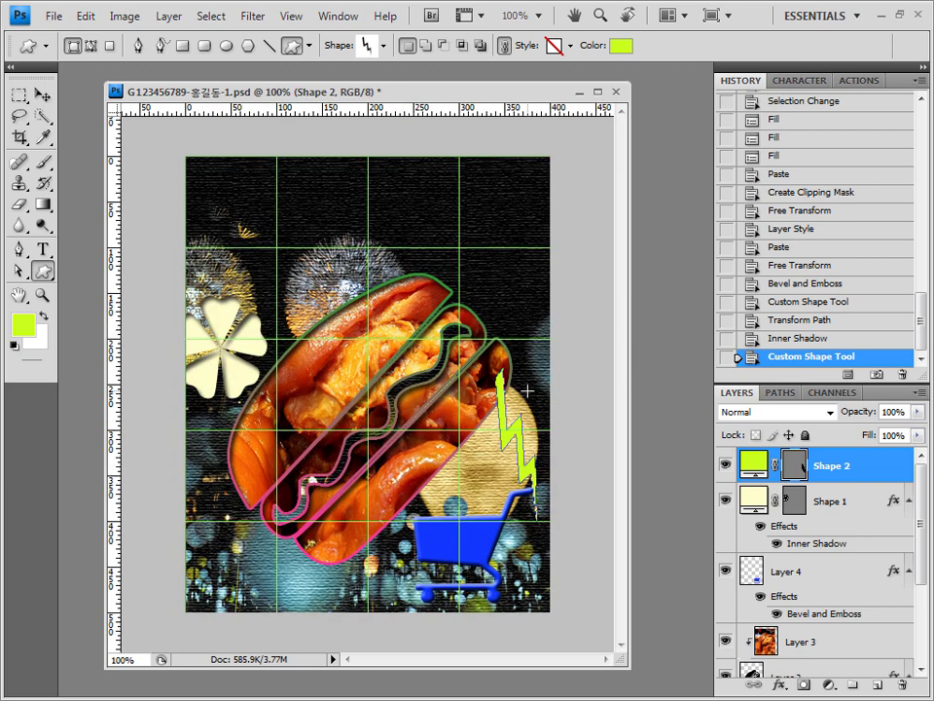
key(ctrl+t)
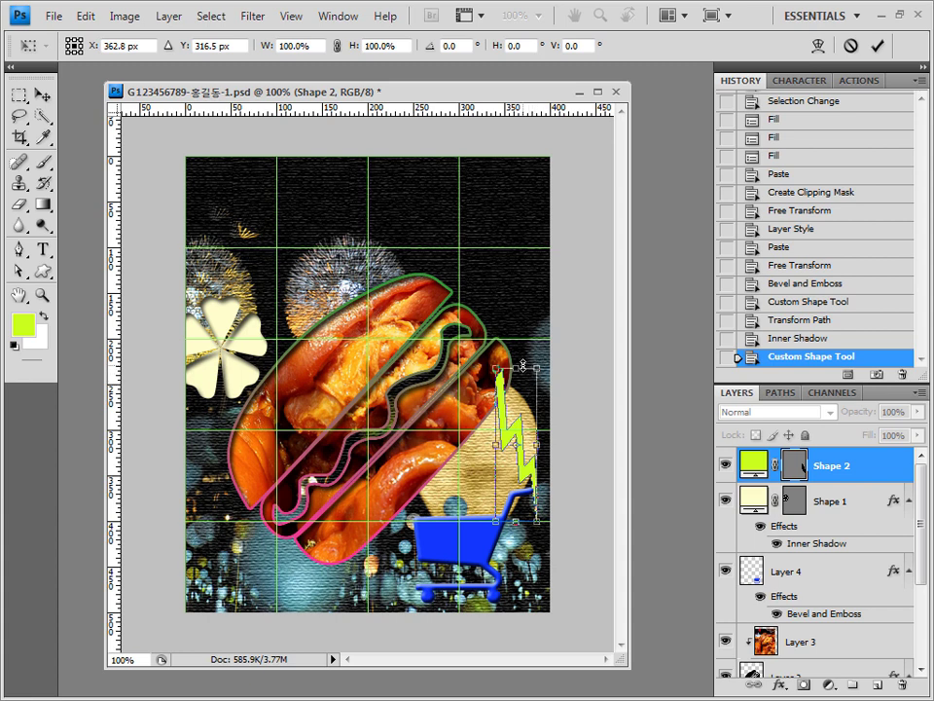
drag(522, 378, 558, 425)
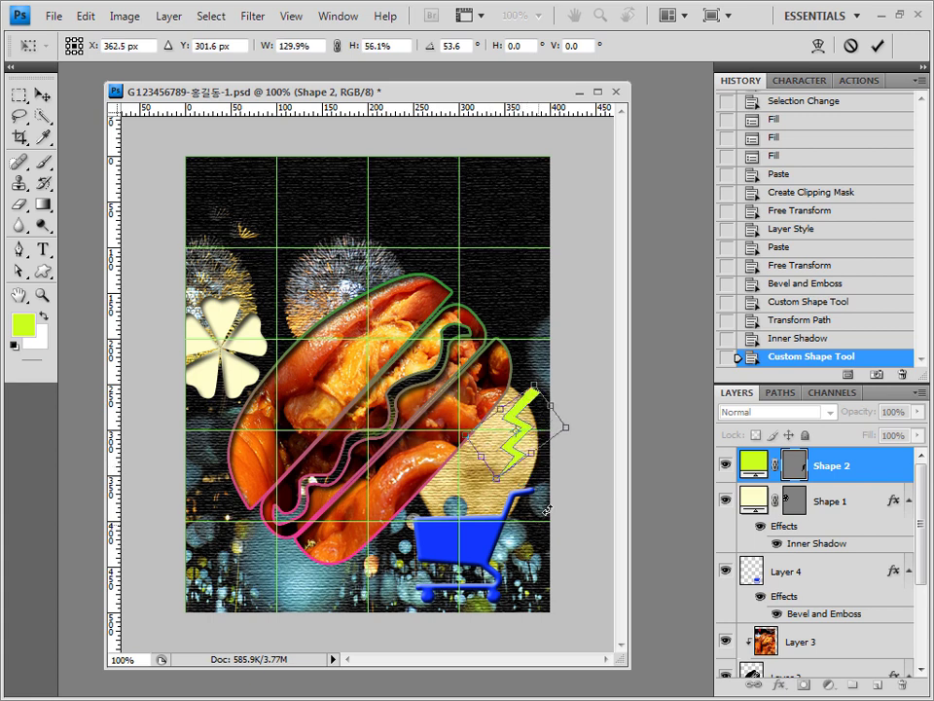
key(Return)
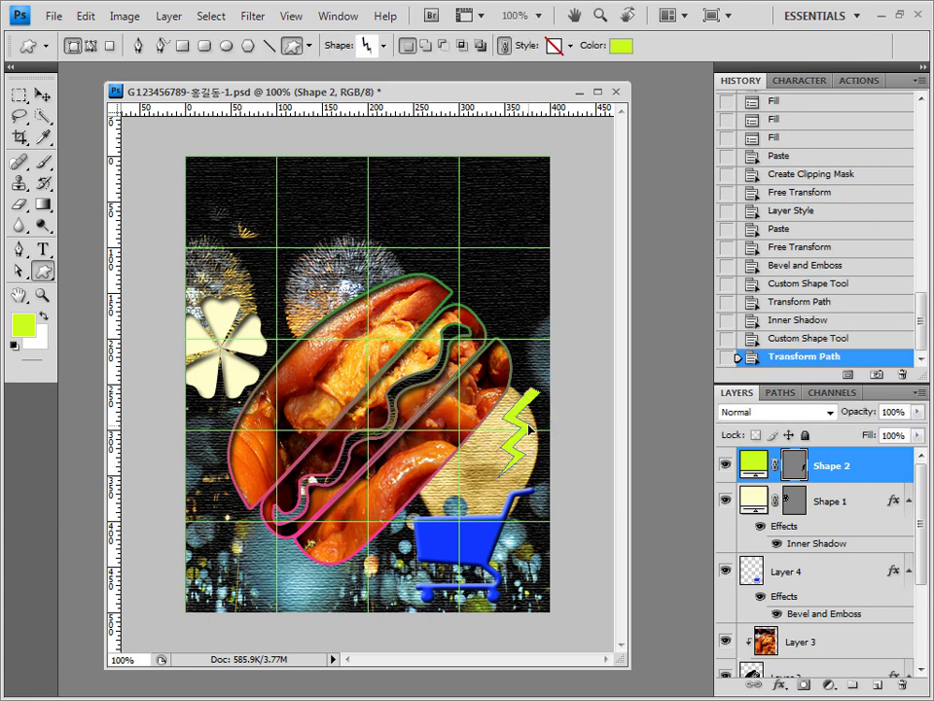
Add an Outer Glow to the green lightning layer with 75% opacity and 5 px size.
click(782, 684)
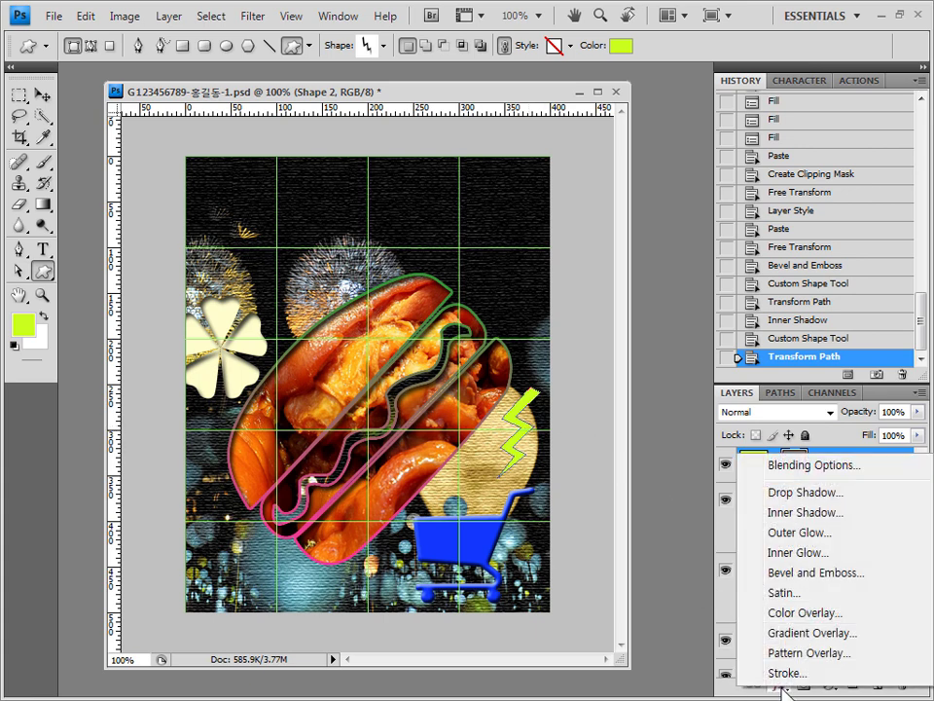
click(826, 533)
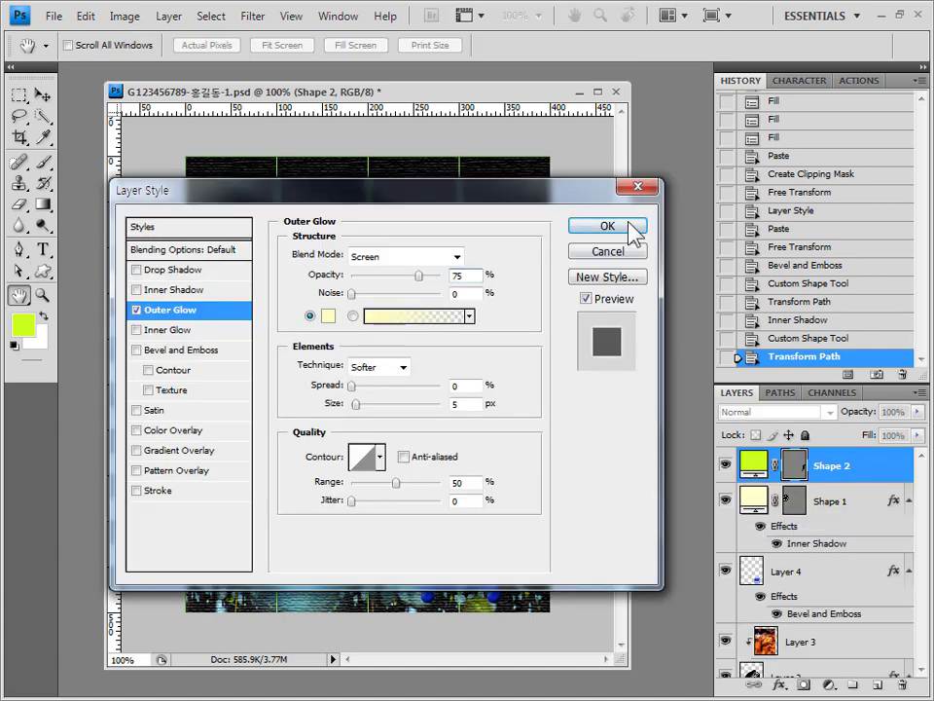
click(607, 226)
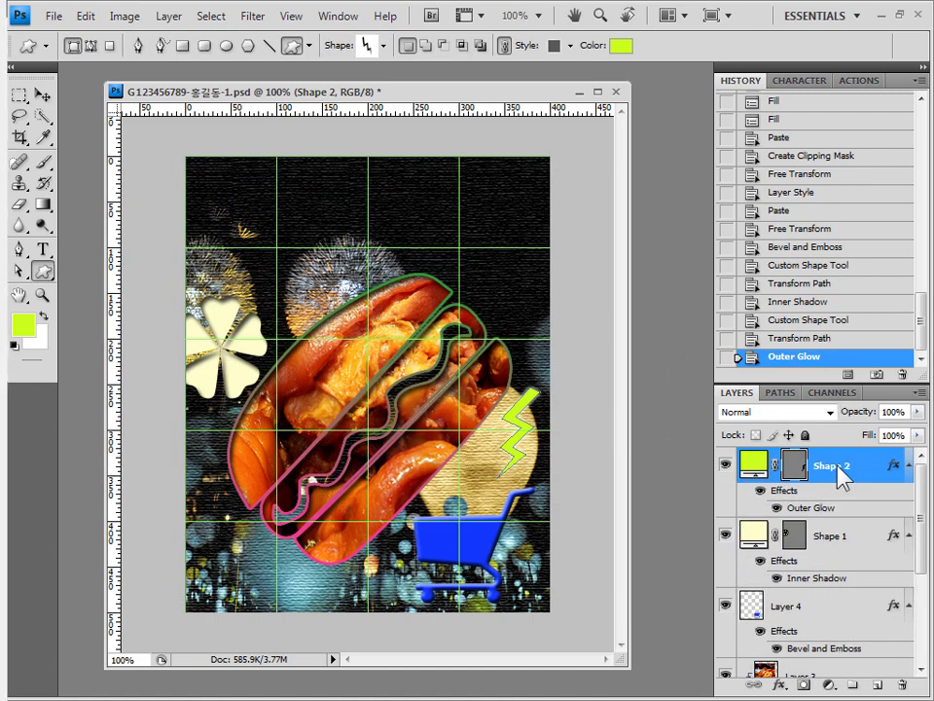
Duplicate the lightning shape layer and recolor the copy to ff0099.
key(ctrl+j)
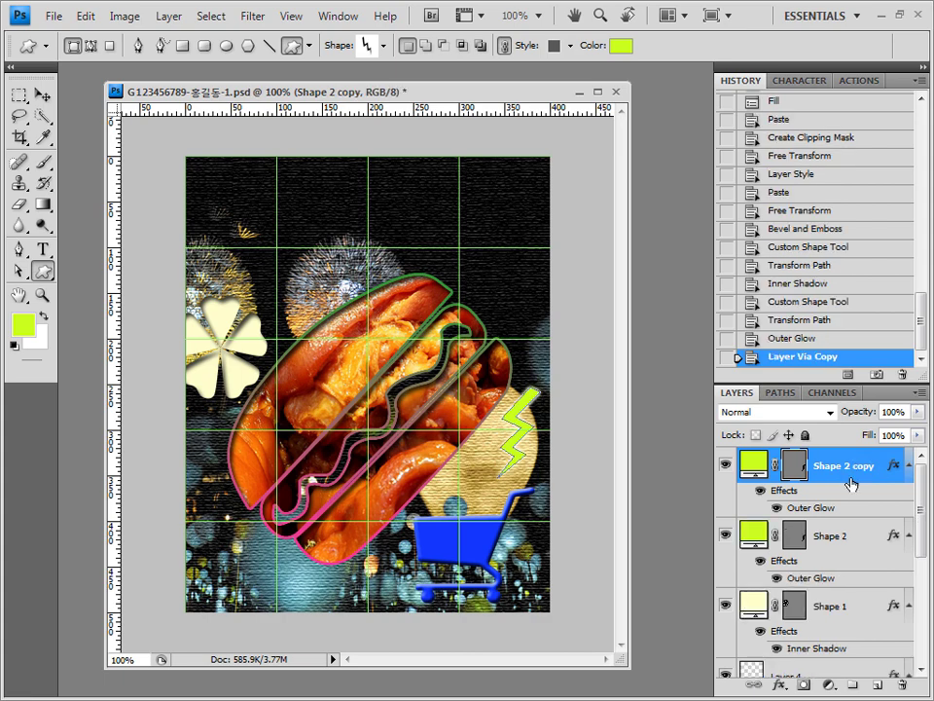
double_click(756, 467)
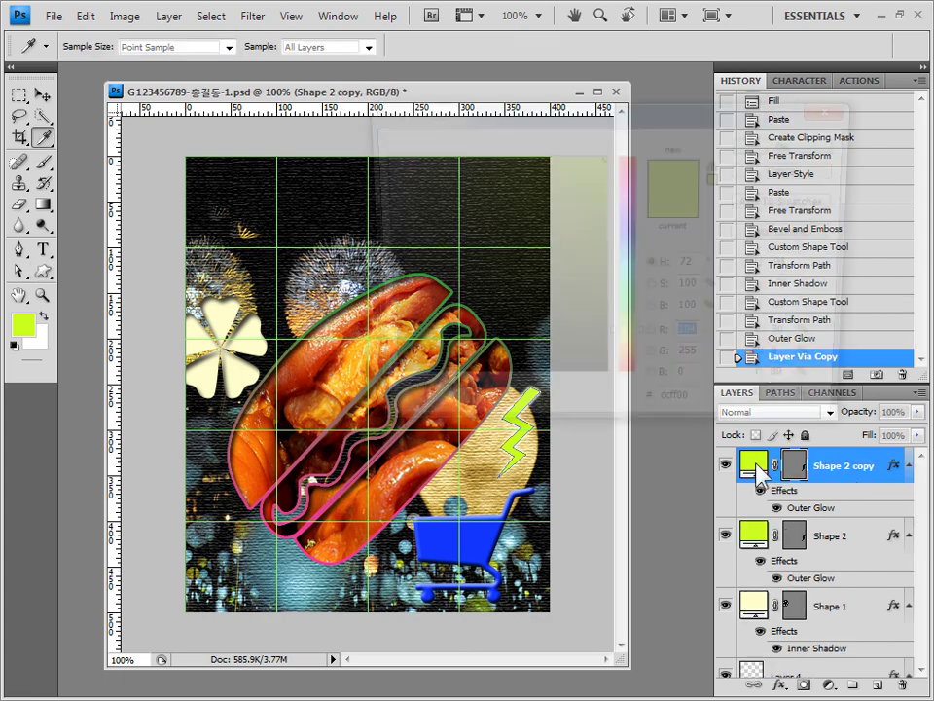
double_click(703, 415)
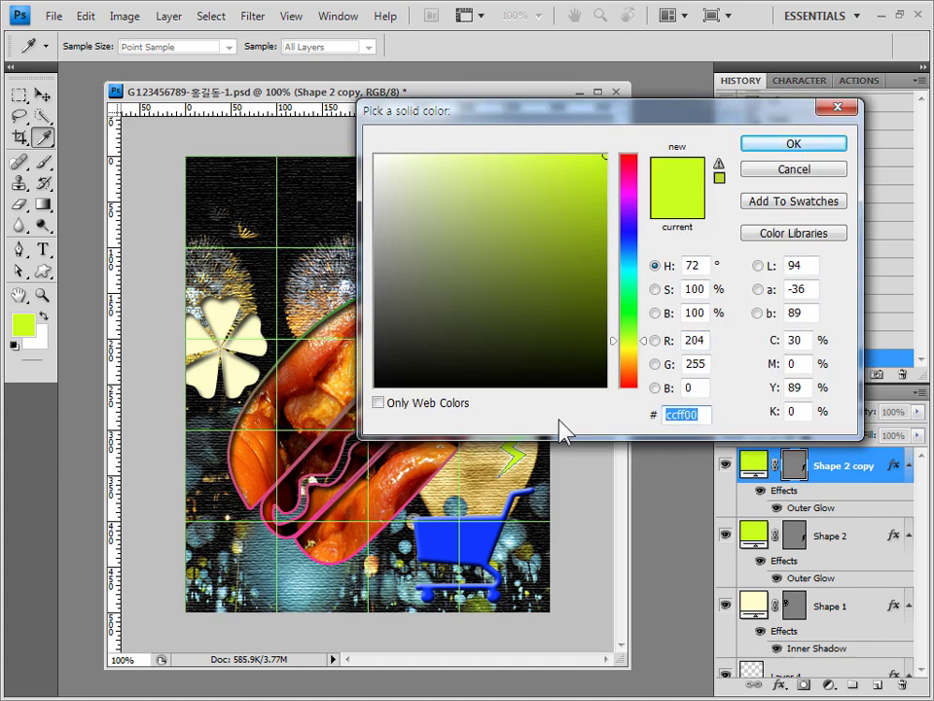
text(ff0099)
key(Return)
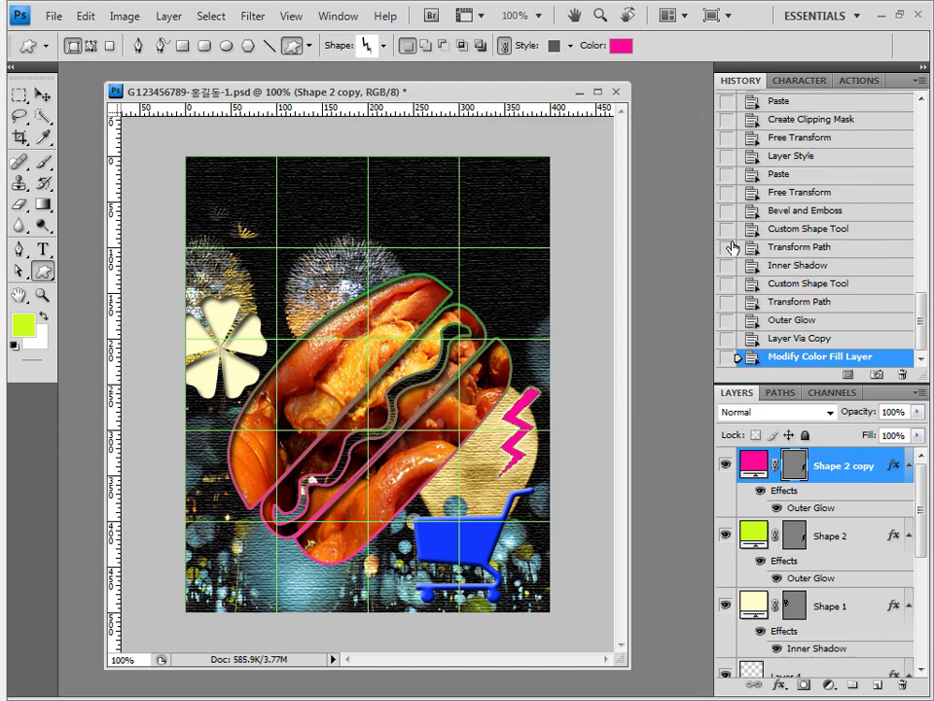
Scale the pink lightning to 90.3%, rotate it -65.8° and place it over the cart's upper left at X 280.9, Y 383.1 px.
key(ctrl+t)
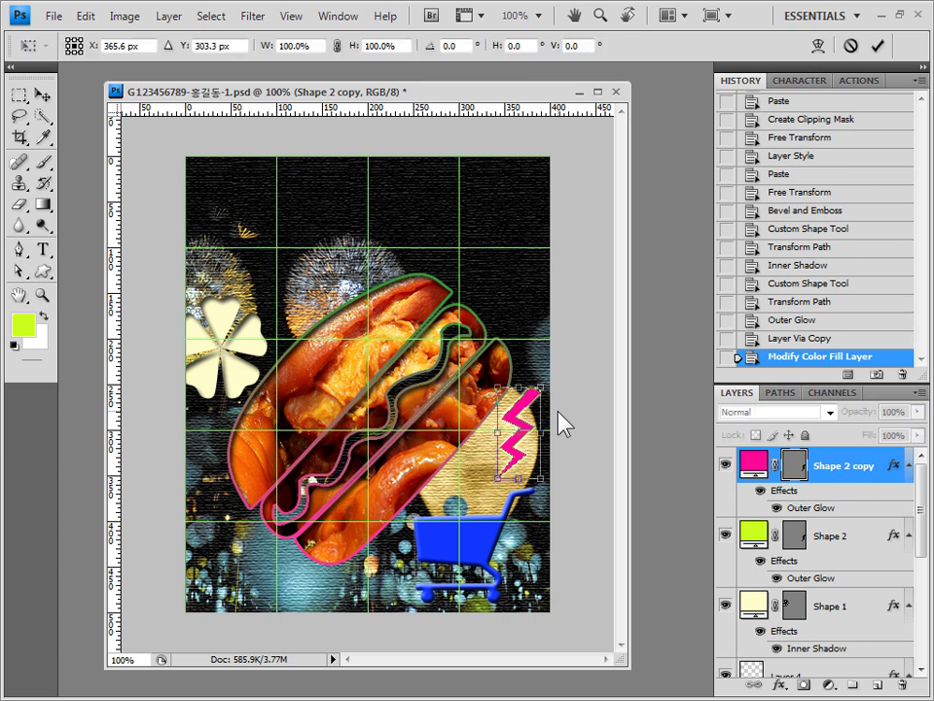
drag(553, 390, 515, 518)
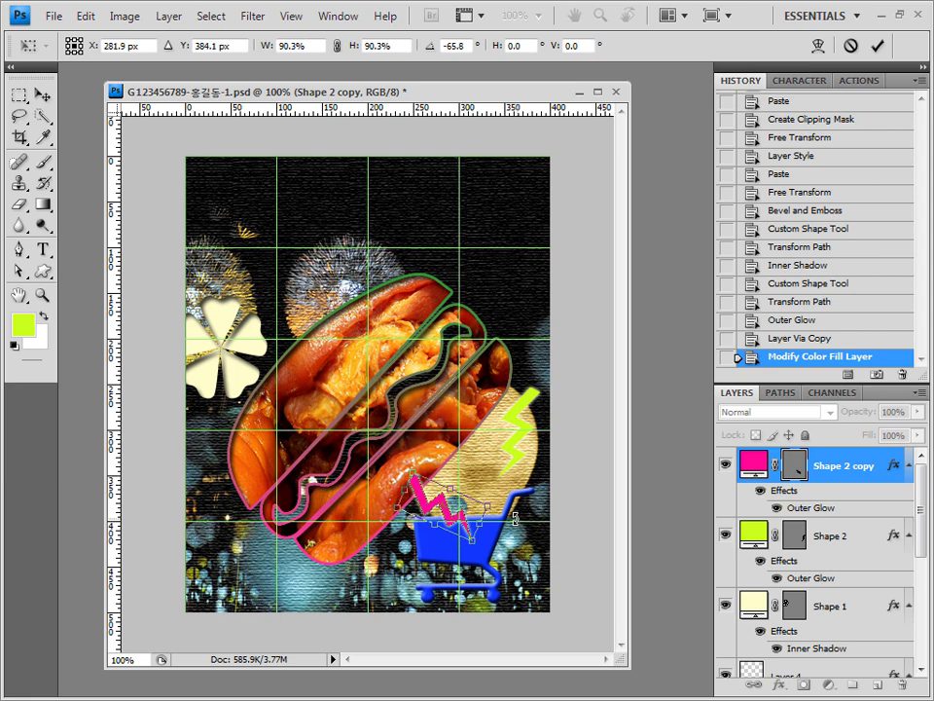
key(Left)
key(Up)
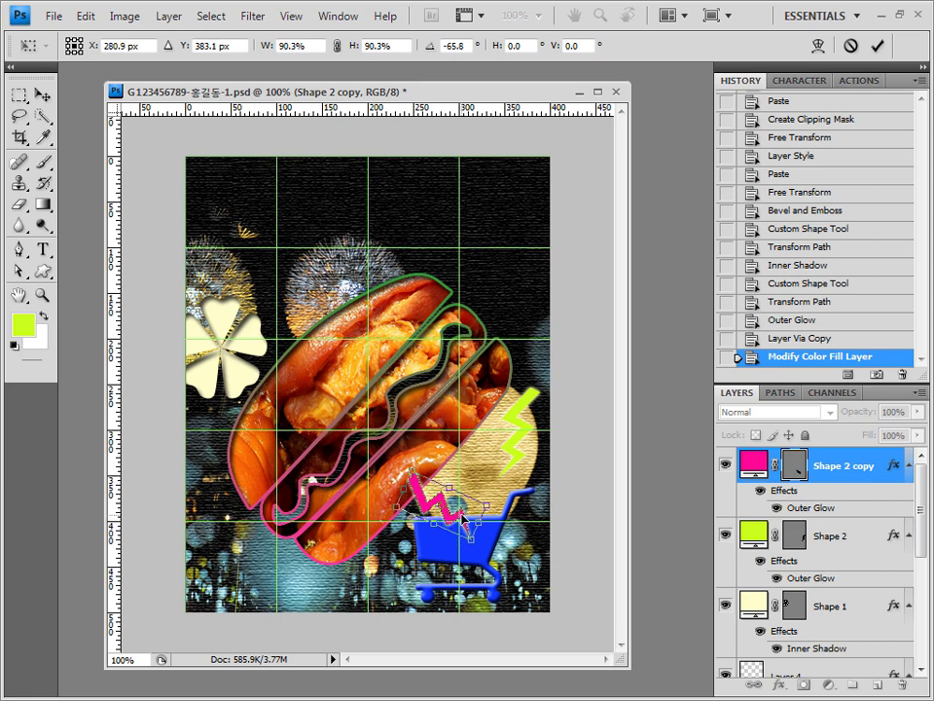
key(Return)
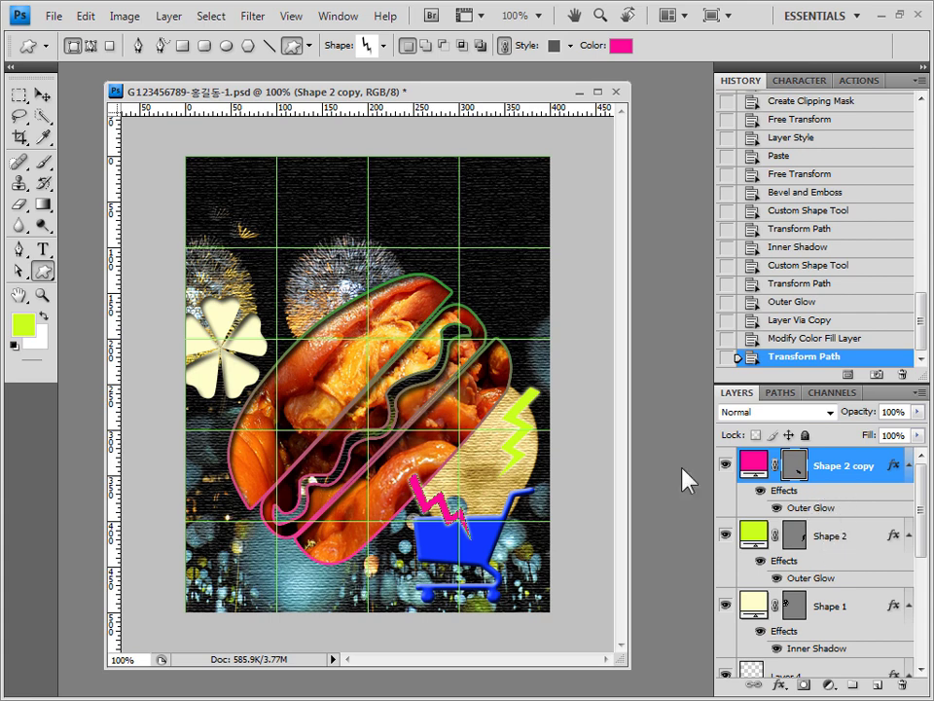
Set the Horizontal Type tool's font to Arial.
click(42, 250)
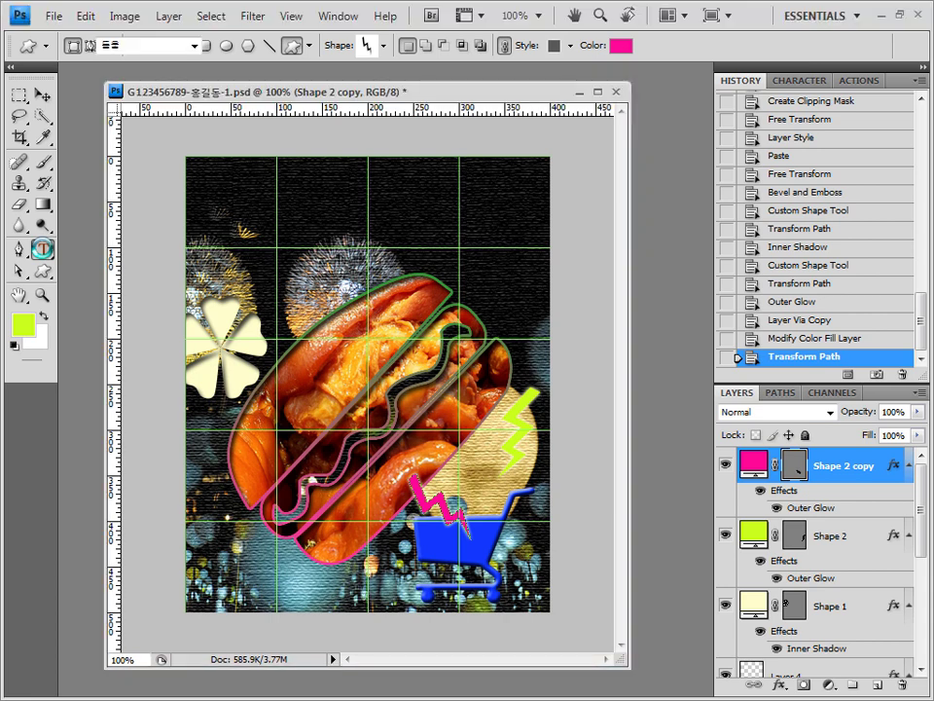
click(130, 46)
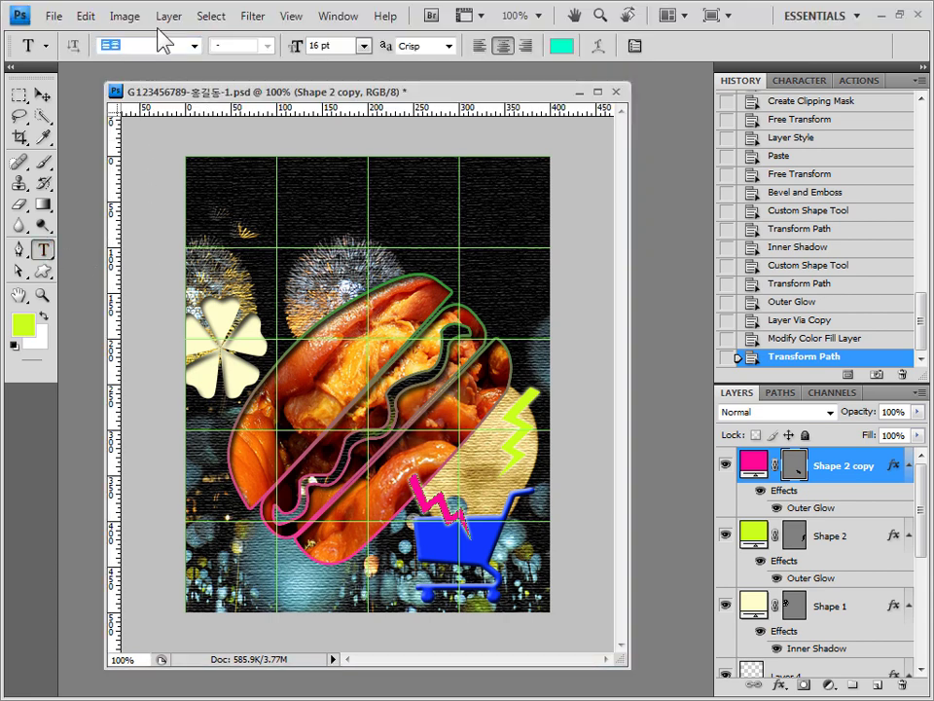
click(195, 46)
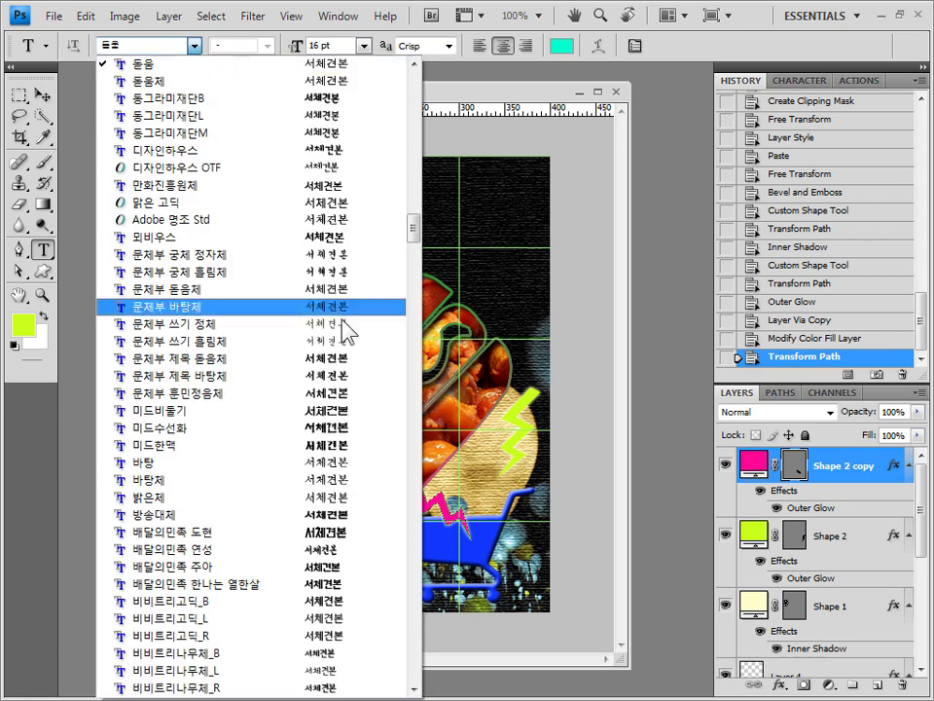
click(193, 60)
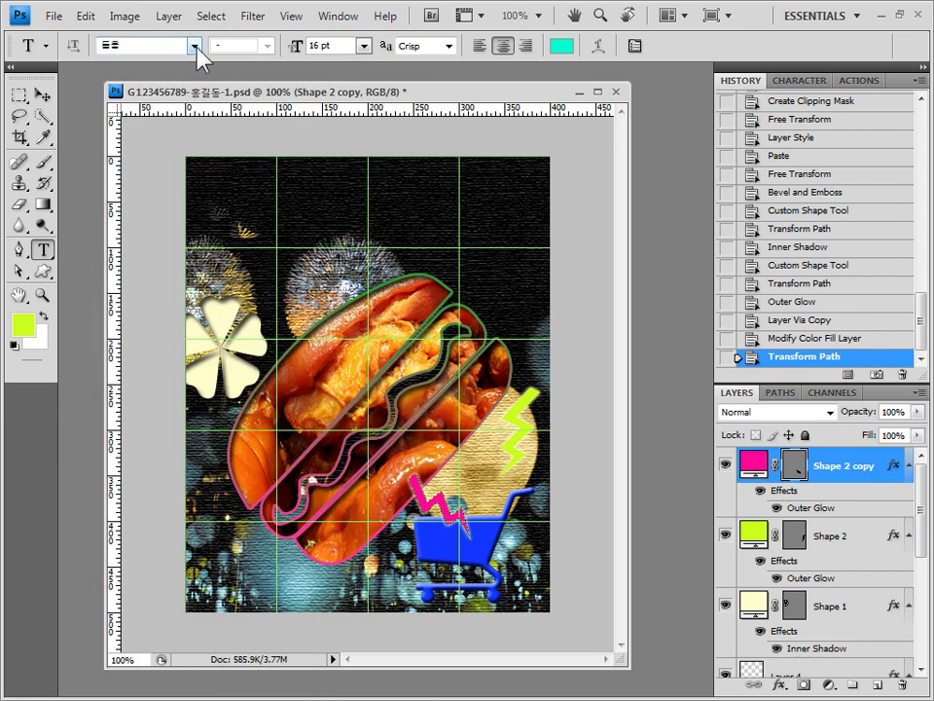
click(195, 46)
drag(422, 234, 424, 360)
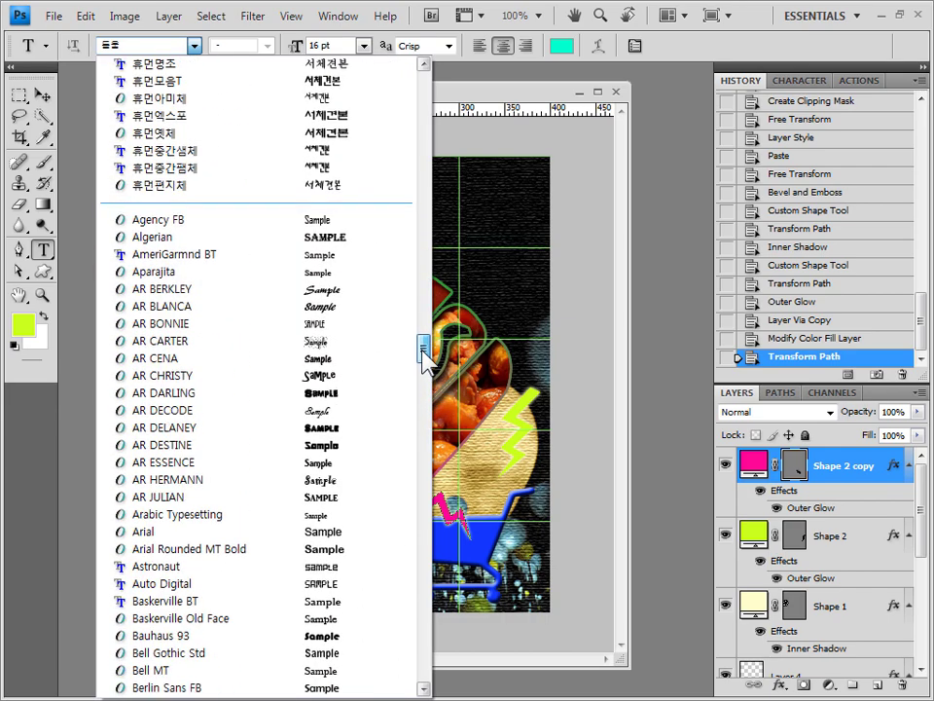
click(292, 531)
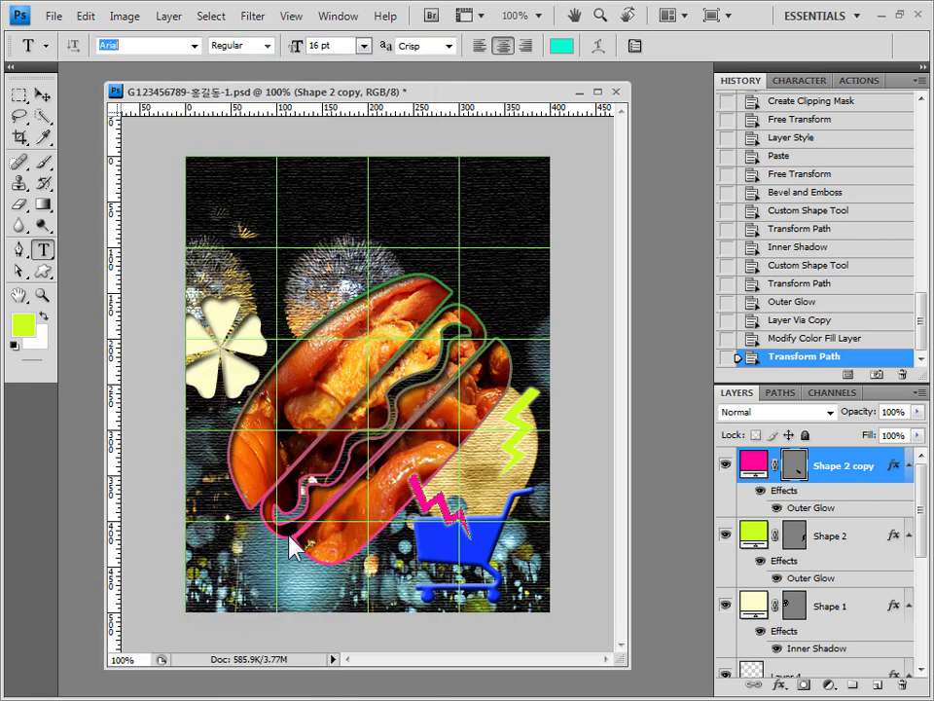
Set the type size to 60 pt, keeping the Regular style and Crisp anti-aliasing.
click(246, 49)
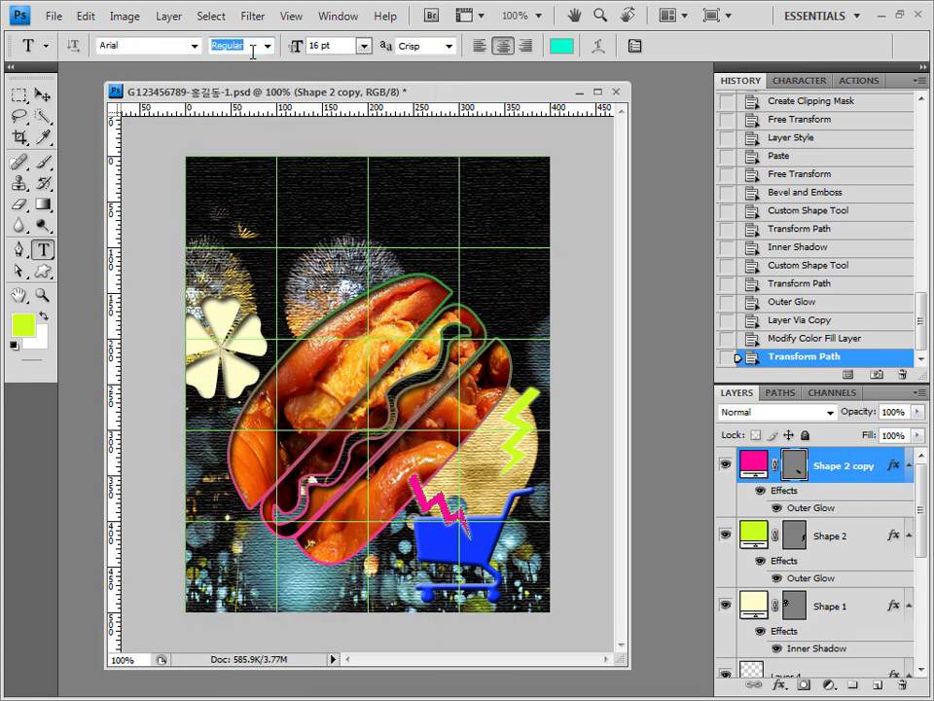
click(363, 46)
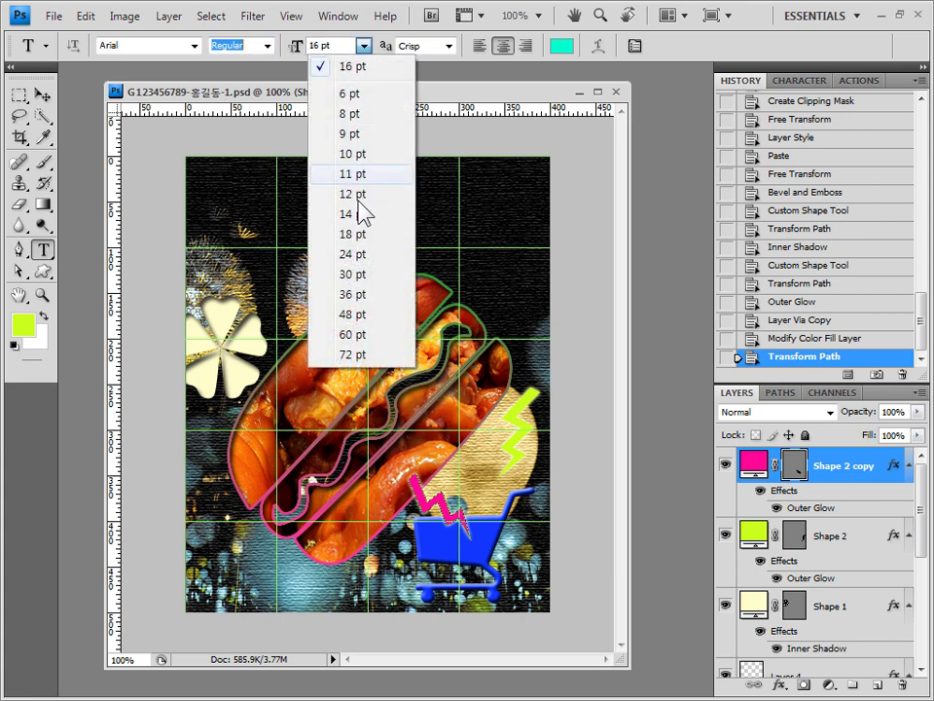
click(366, 333)
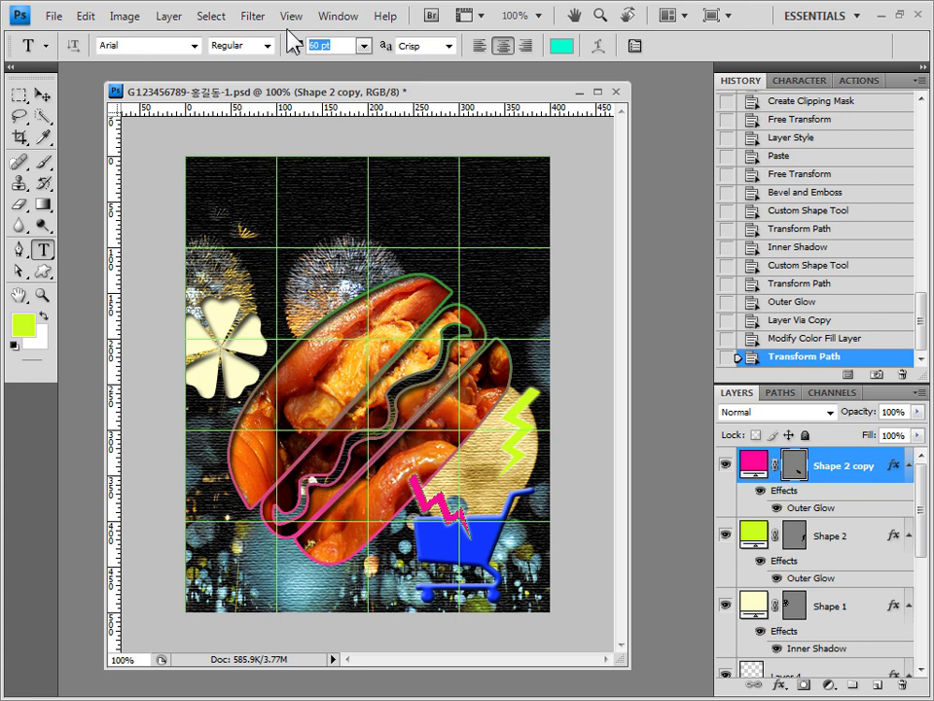
key(Return)
click(449, 46)
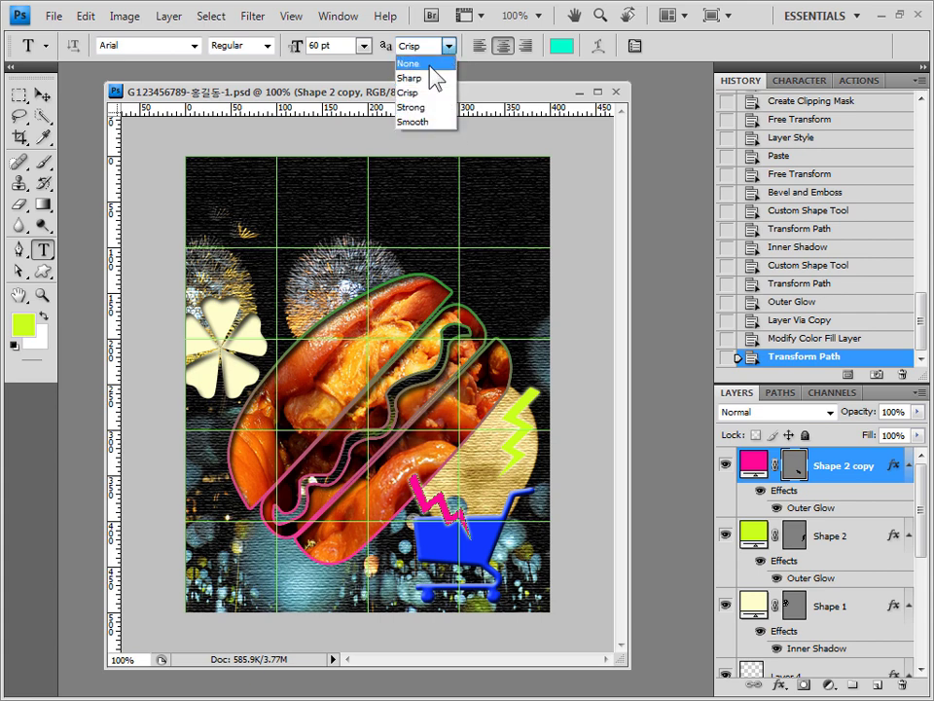
click(476, 67)
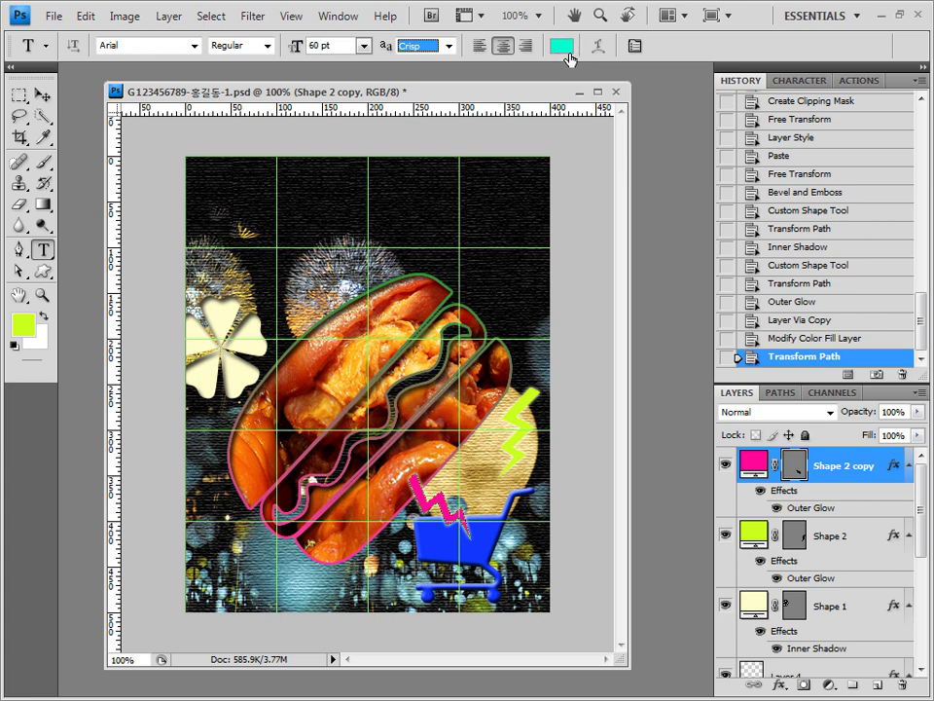
Add the left-aligned title "Night Market" across the dark area above the hot dog and commit the text.
click(251, 210)
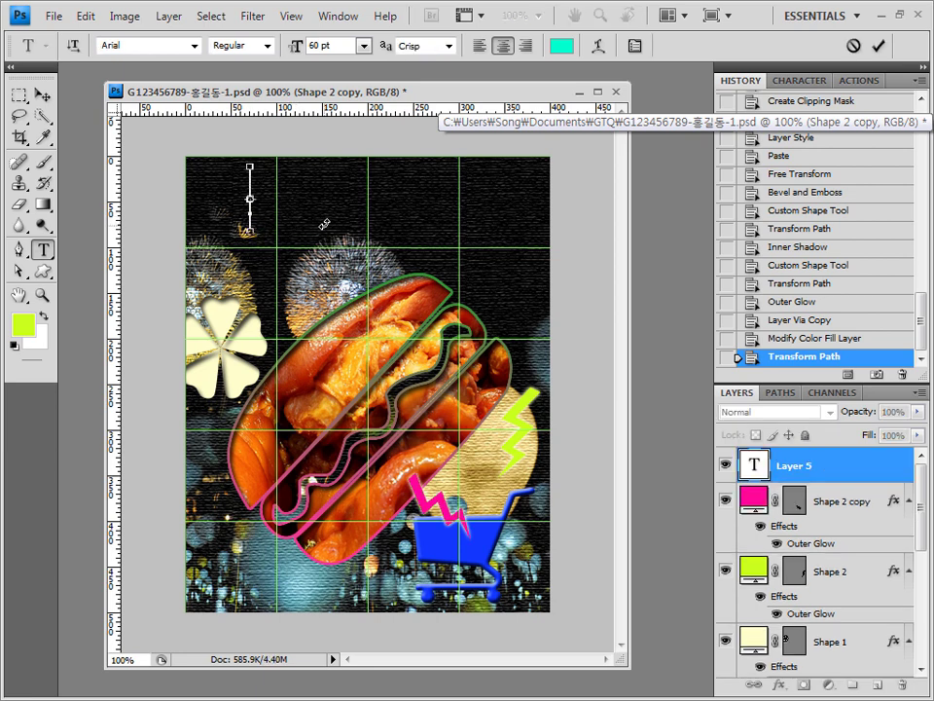
text(Event Market)
click(479, 47)
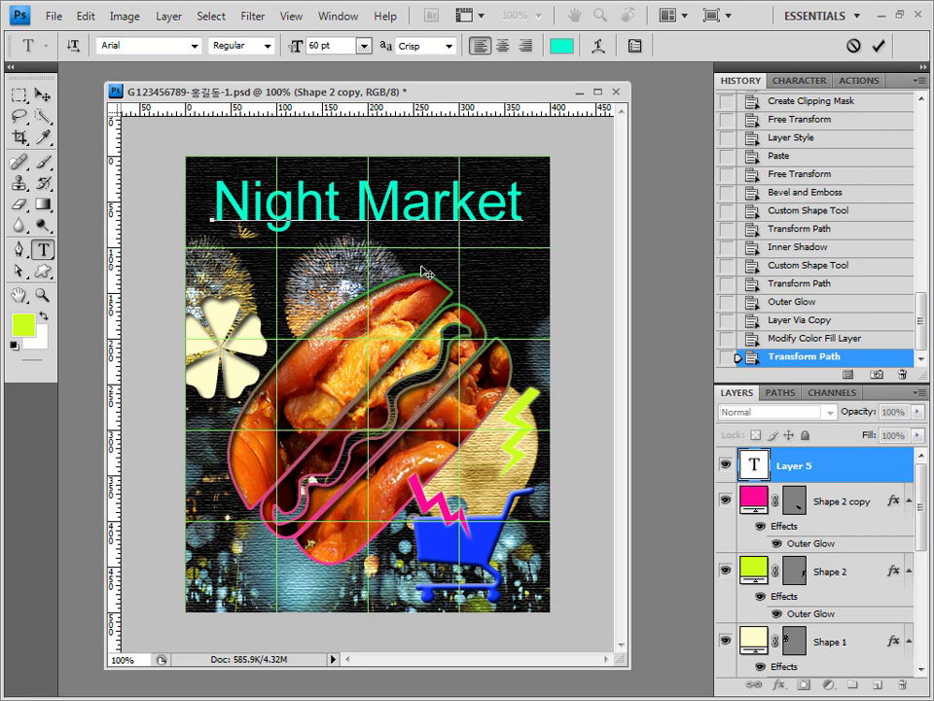
click(861, 469)
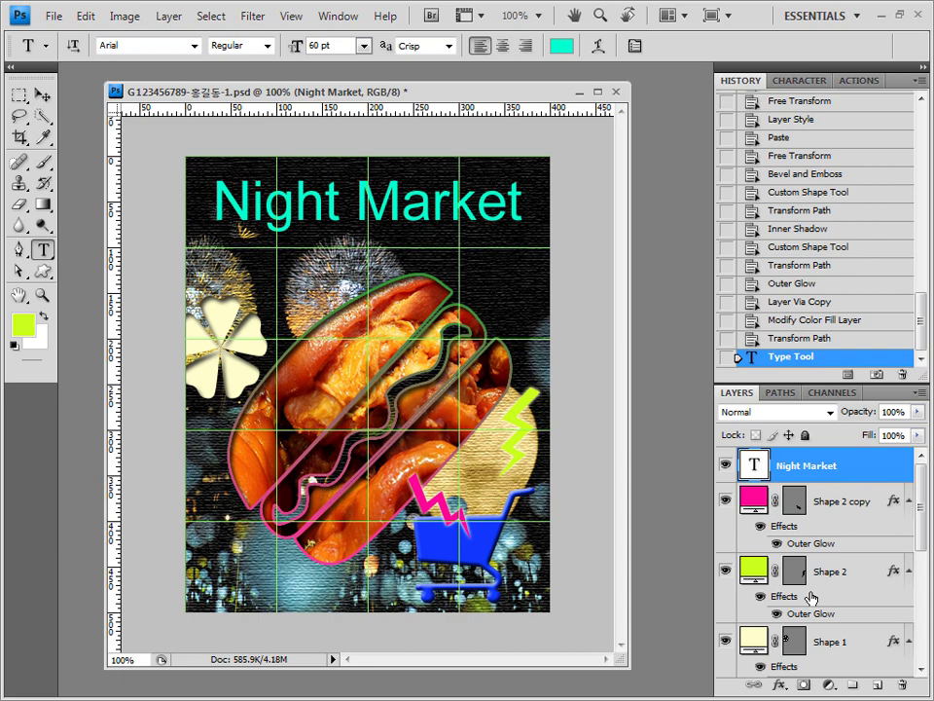
Add a Drop Shadow and a Gradient Overlay to the Night Market text, basing the gradient on the Black, White preset.
click(781, 684)
click(786, 492)
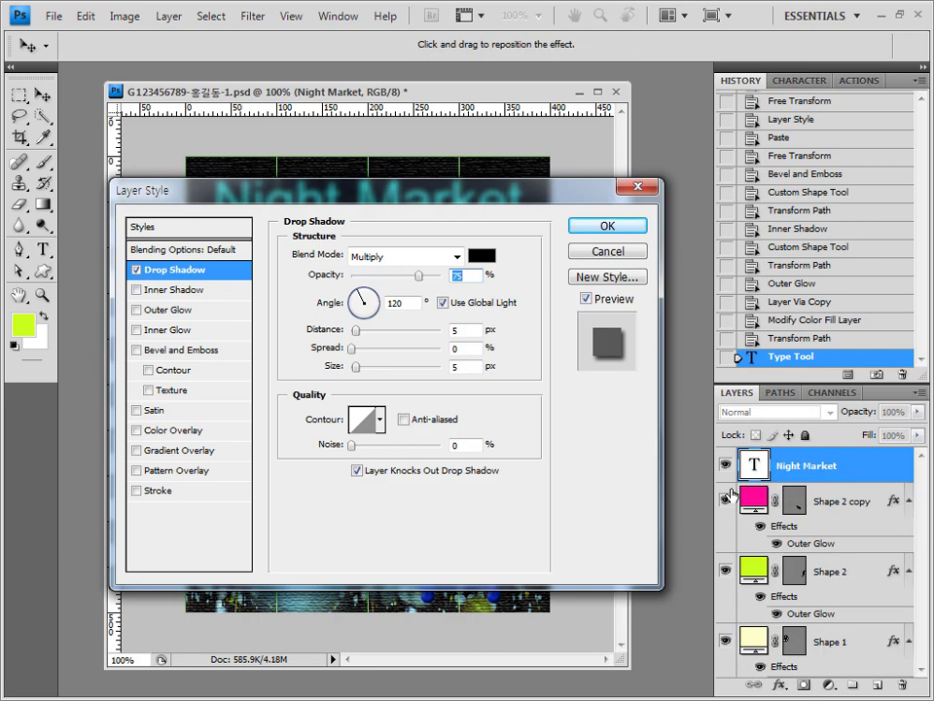
click(185, 450)
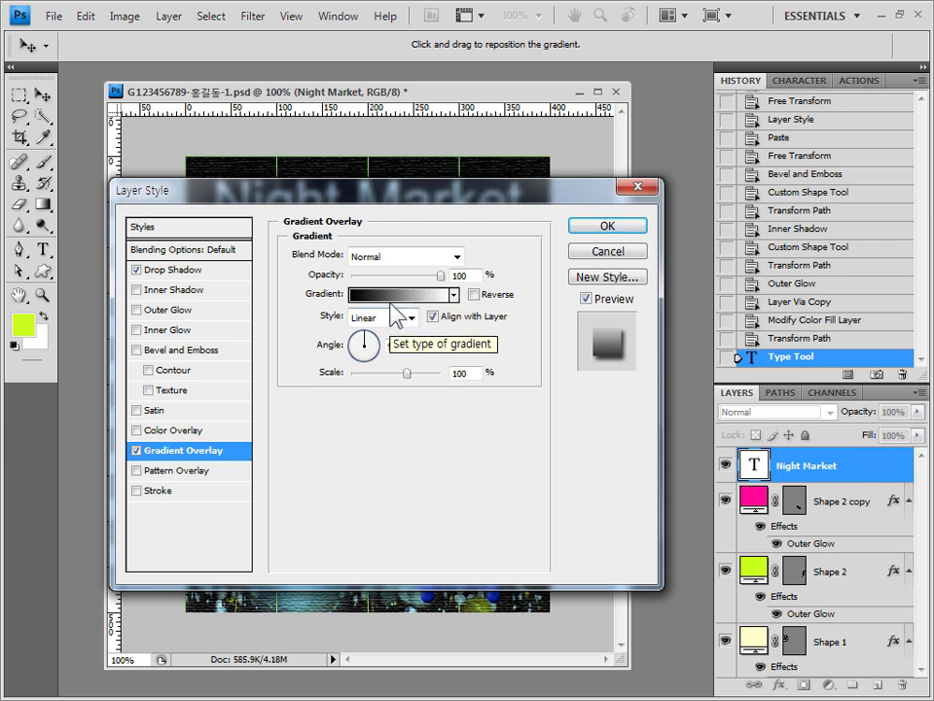
click(407, 297)
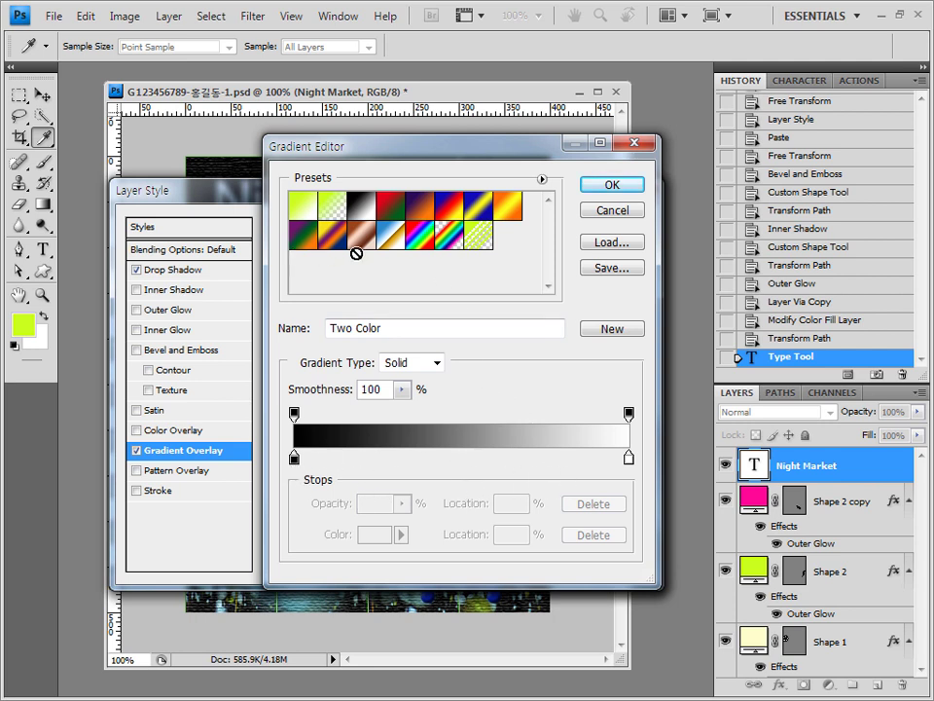
click(362, 208)
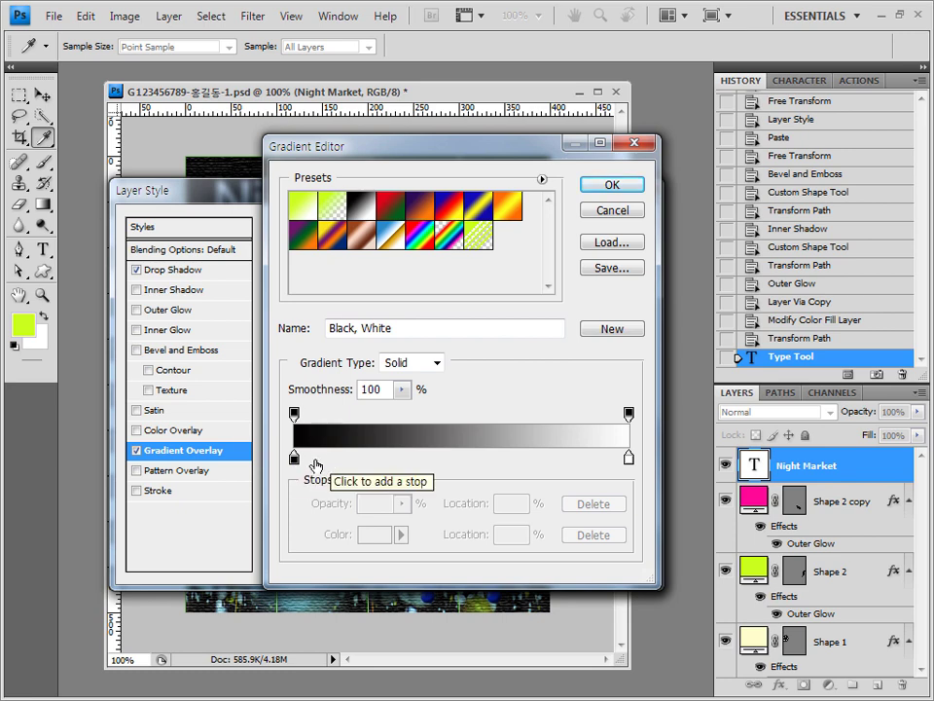
Set the gradient's starting color stop at 0% to ffff00.
double_click(294, 455)
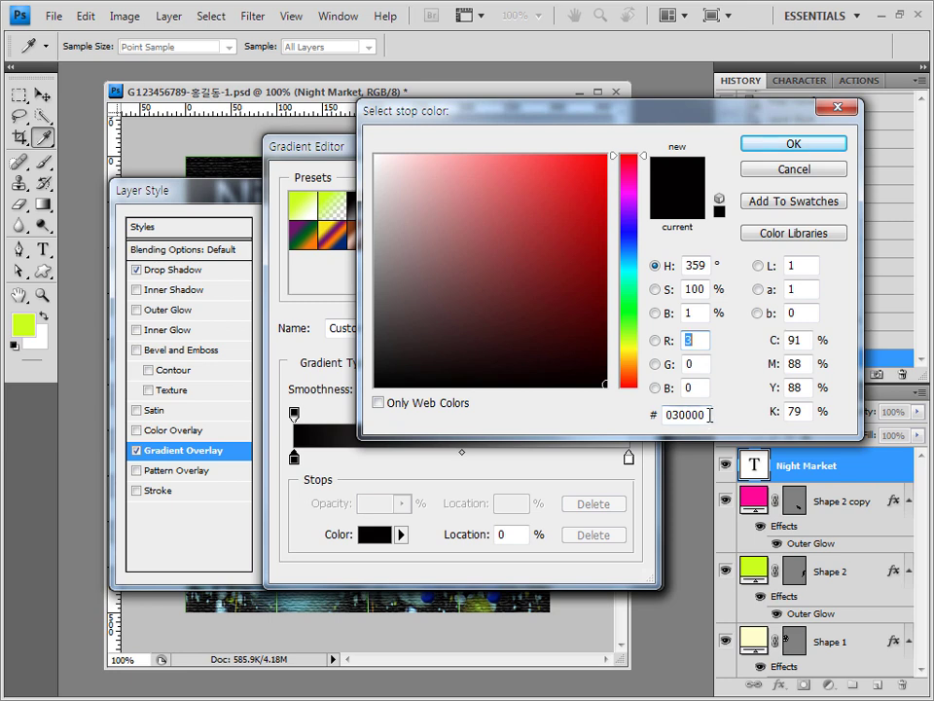
drag(709, 413, 624, 411)
text(ffff00)
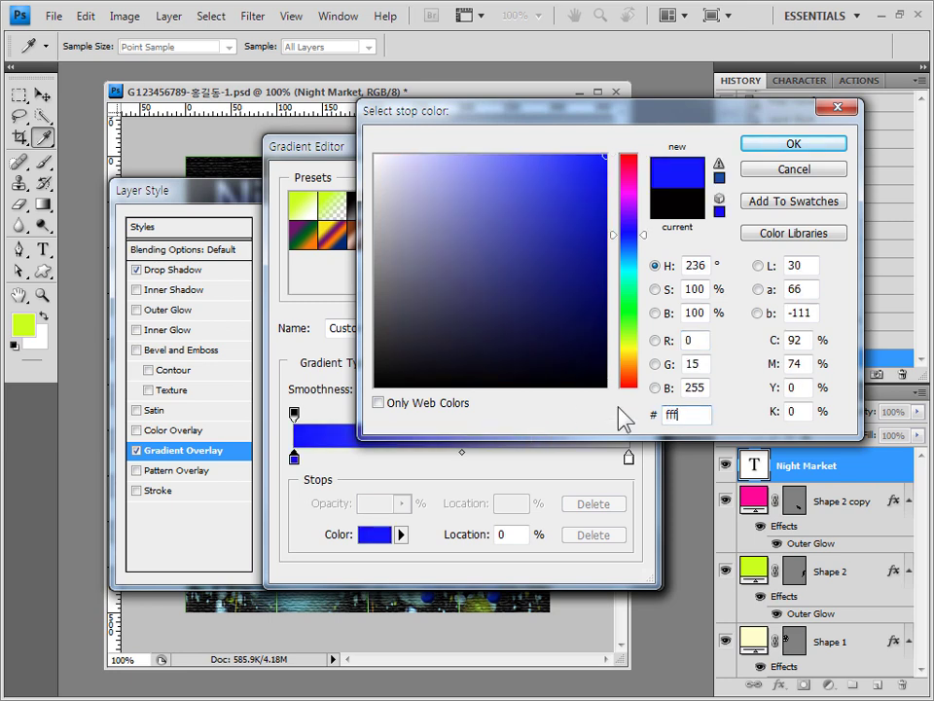
click(794, 144)
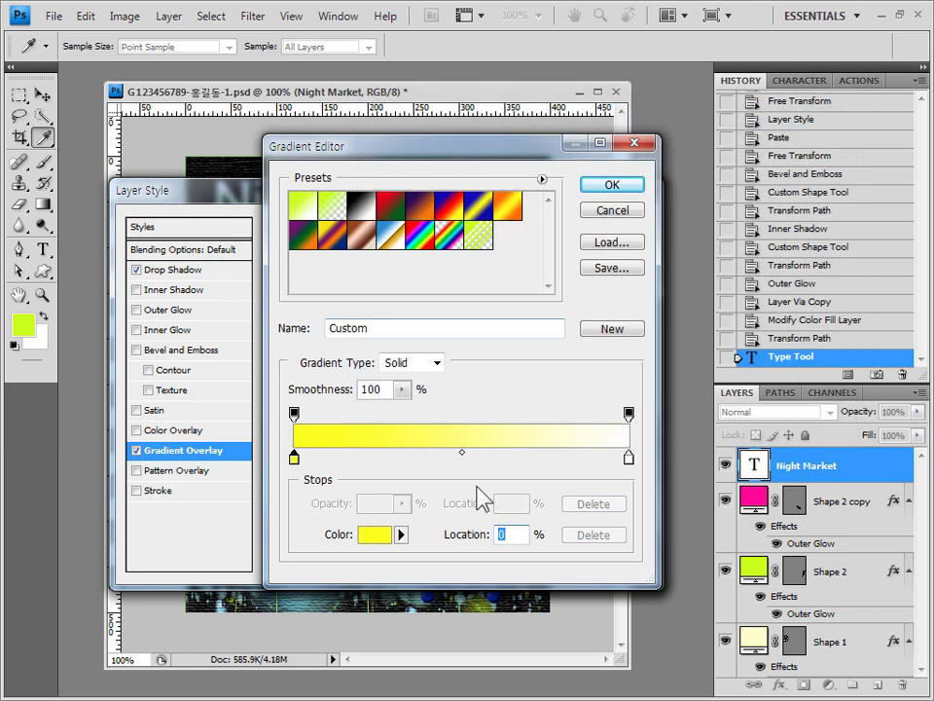
Set the gradient's ending color stop at 100% to 00ccff and apply the layer style to the title.
double_click(631, 459)
key(Tab)
key(Tab)
key(Tab)
key(Tab)
key(Tab)
key(Tab)
key(Tab)
key(Tab)
key(Tab)
key(Tab)
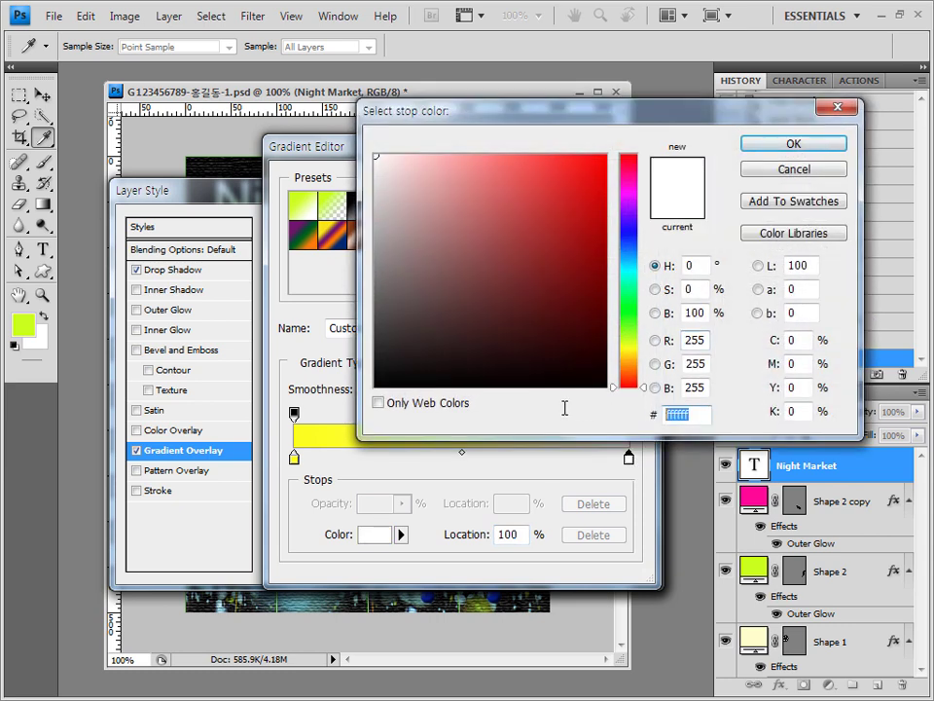
text(00ccf)
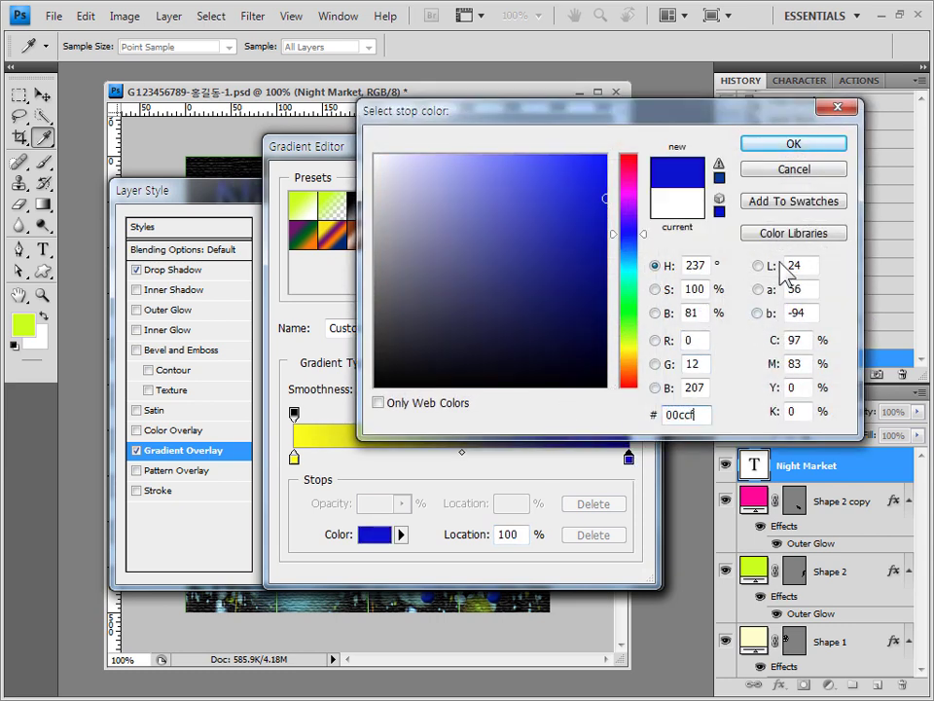
text(f)
click(816, 146)
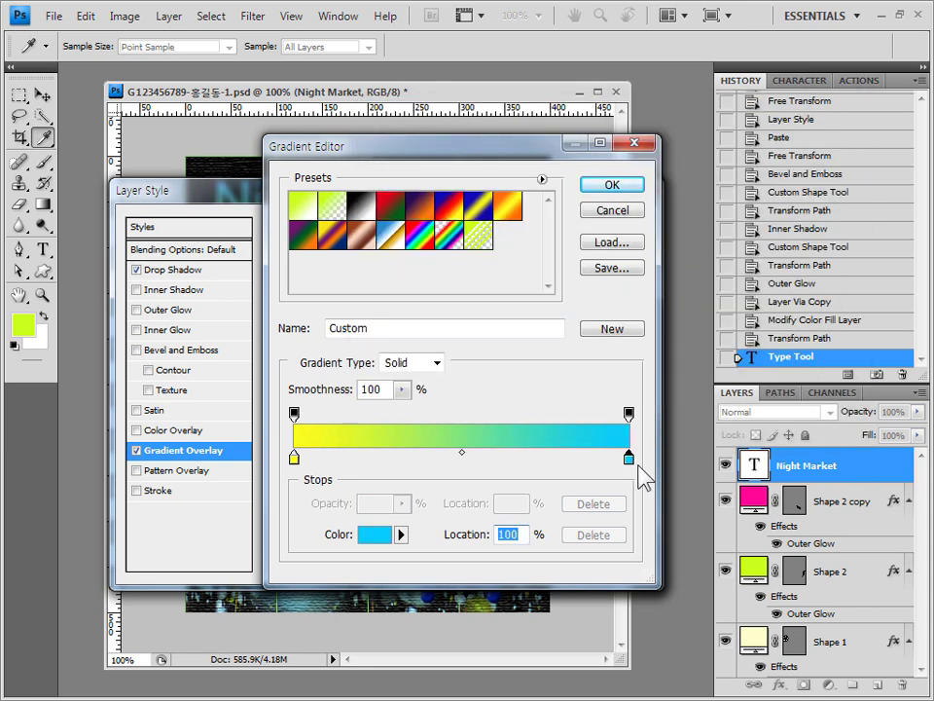
click(613, 185)
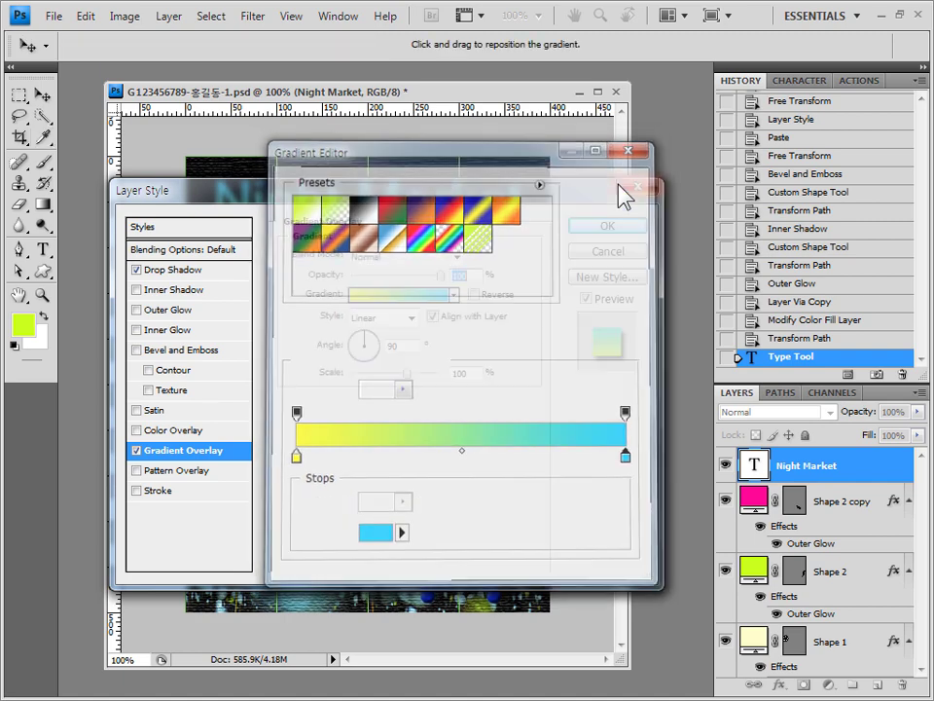
click(619, 230)
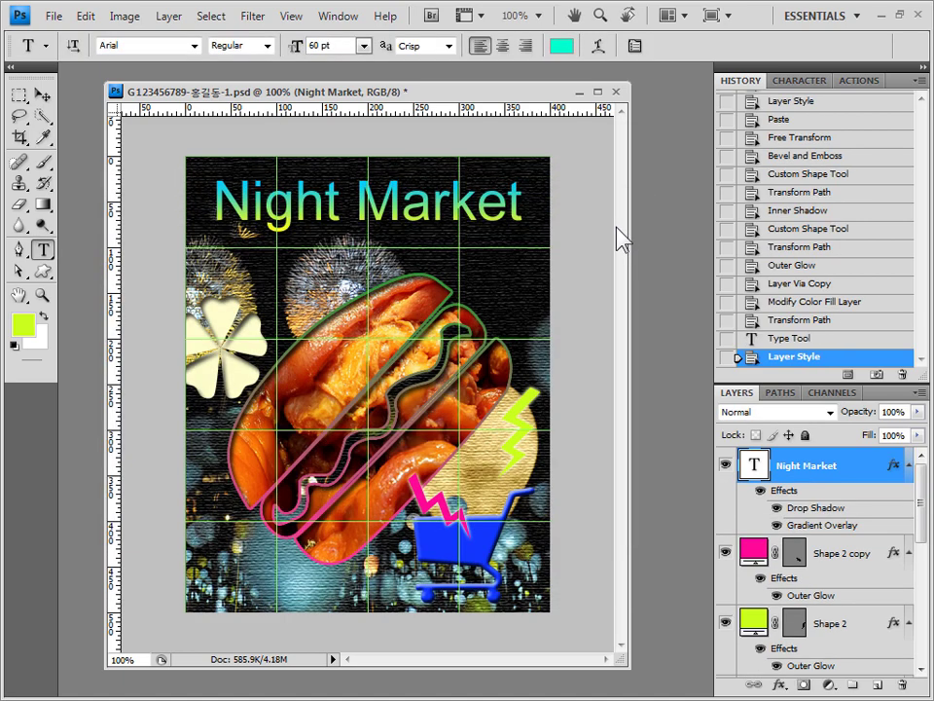
Warp the Night Market text with the Rise style, horizontal, at +50% bend.
click(601, 58)
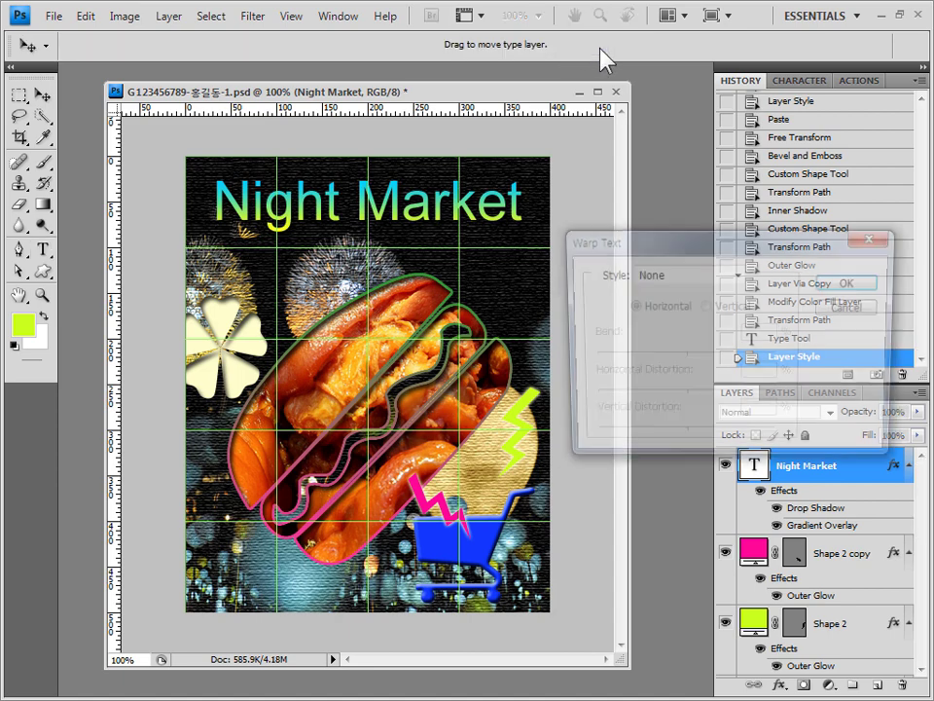
drag(658, 240, 490, 287)
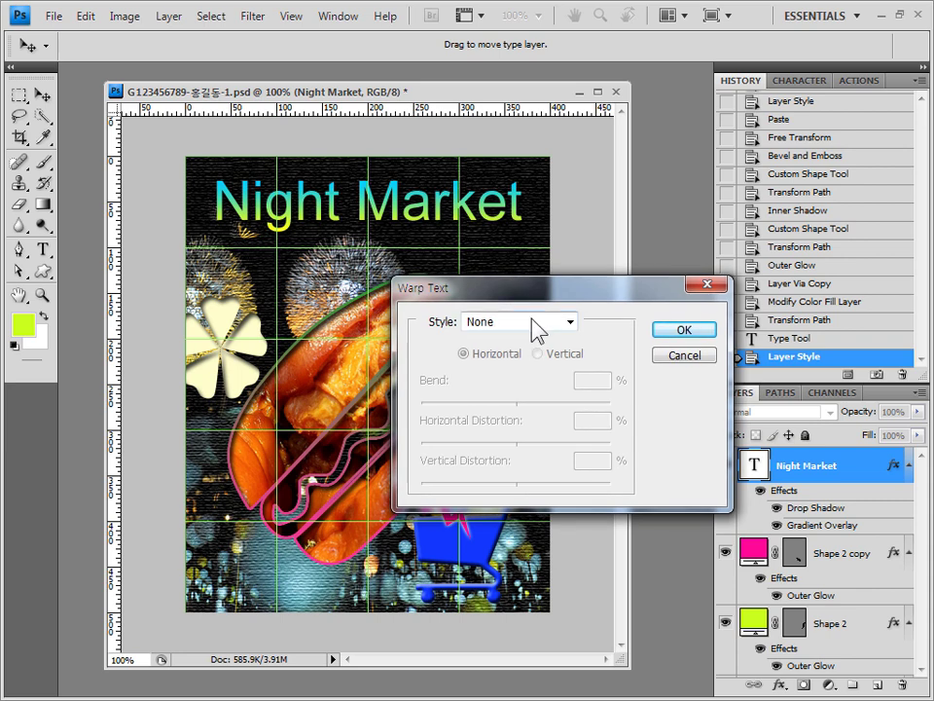
click(532, 322)
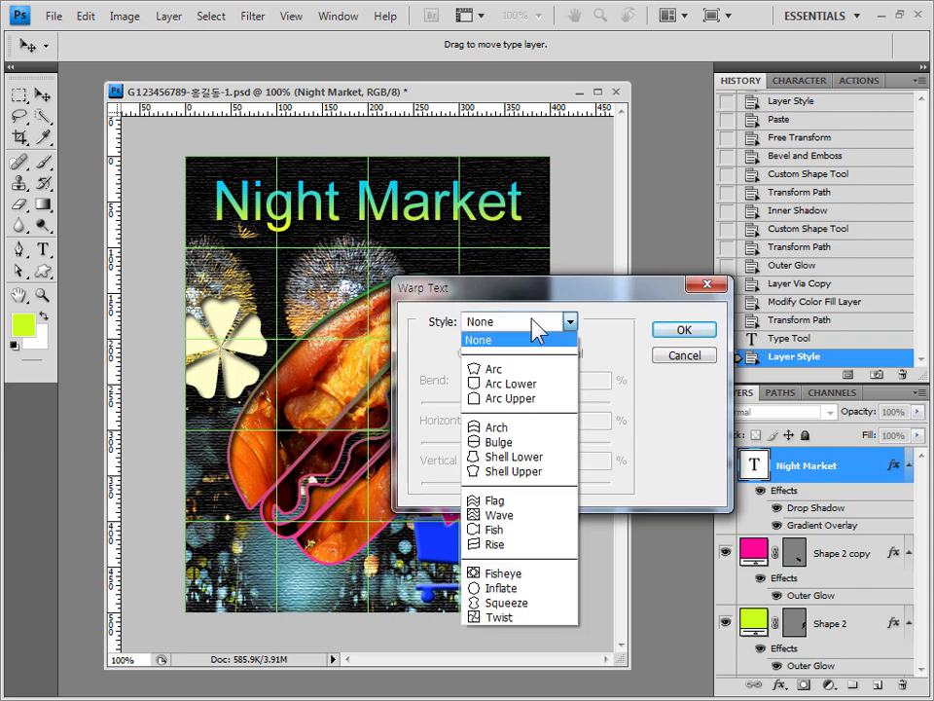
click(546, 549)
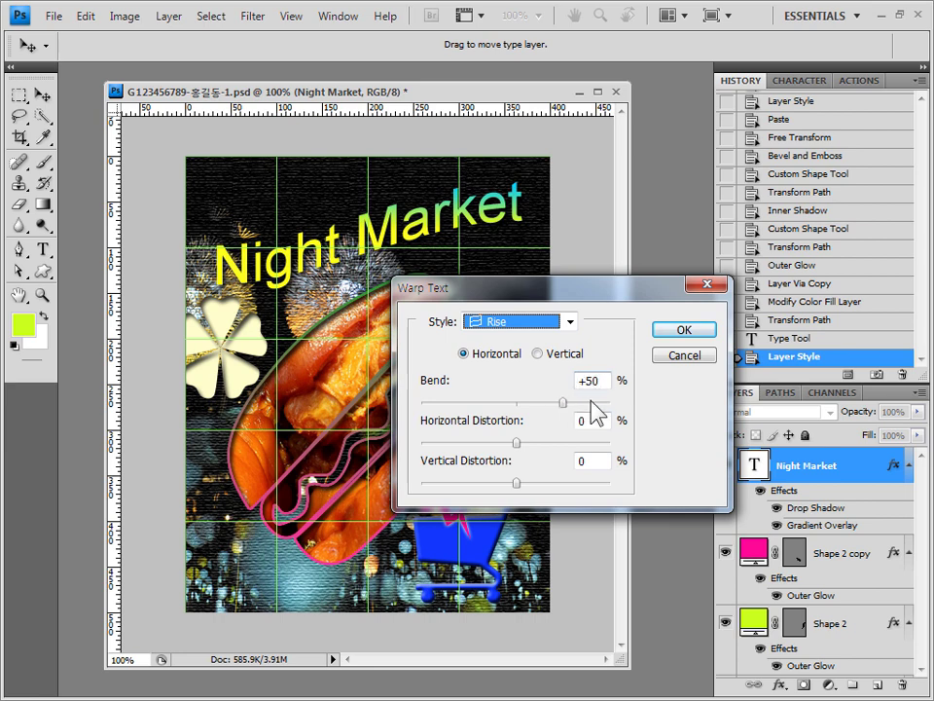
mouse_move(565, 412)
mouse_down()
mouse_move(555, 411)
mouse_move(580, 411)
mouse_move(564, 412)
mouse_up()
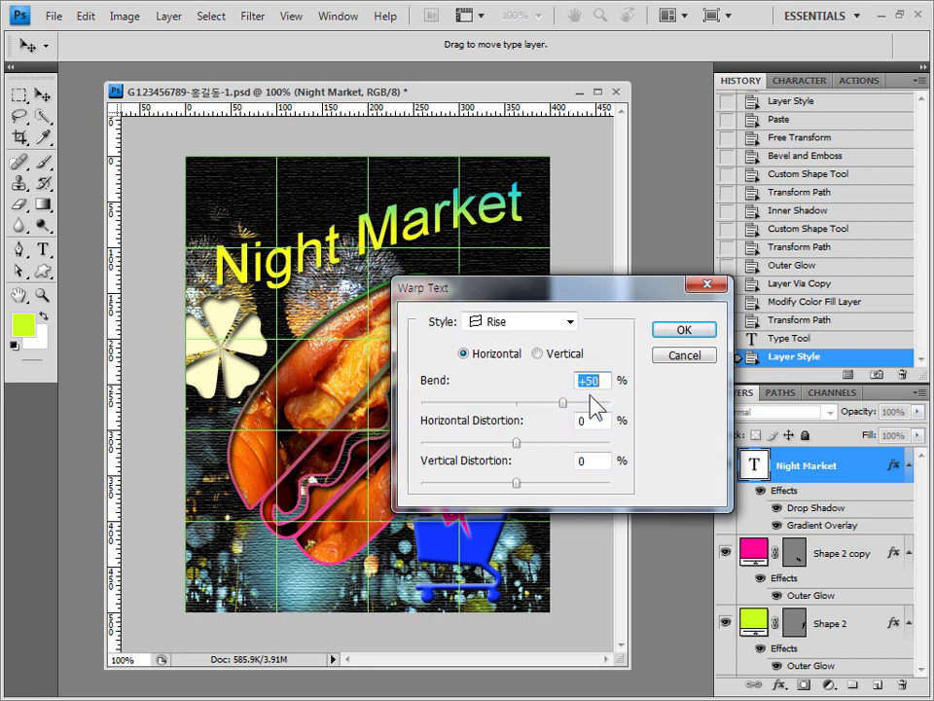
click(697, 331)
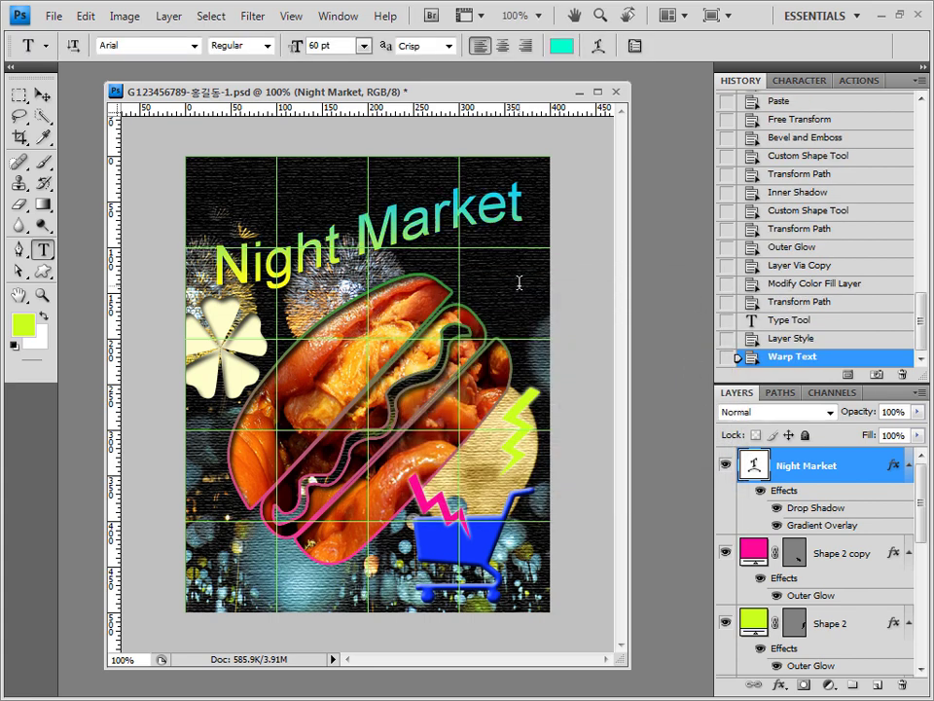
Nudge the warped title slightly up and to the left above the hot dog.
click(43, 95)
key(Right)
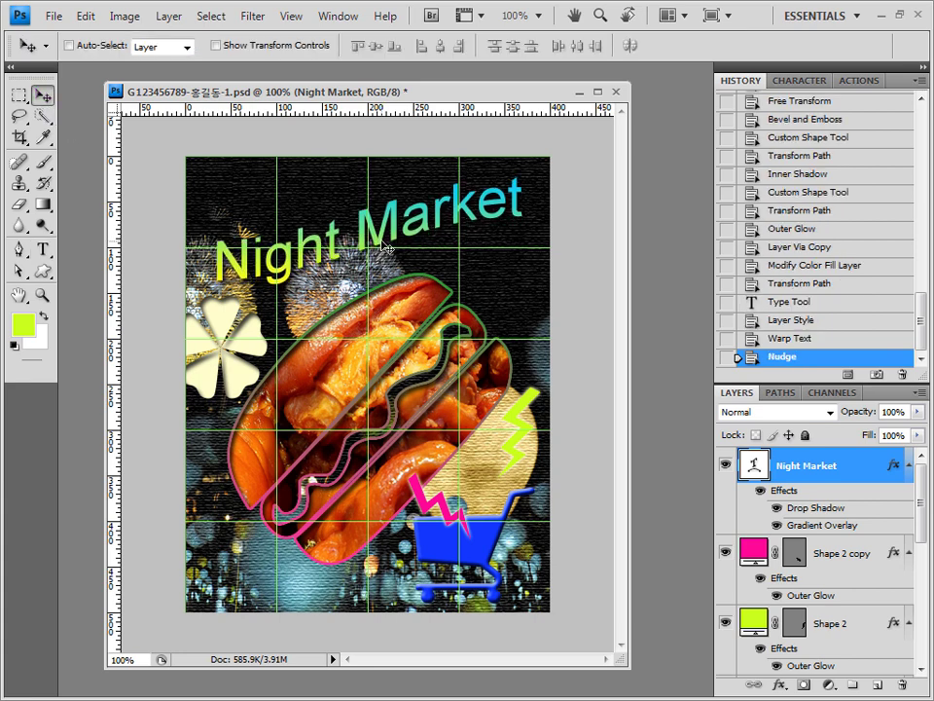
key(Left)
key(Left)
key(Left)
key(Left)
key(Left)
key(Left)
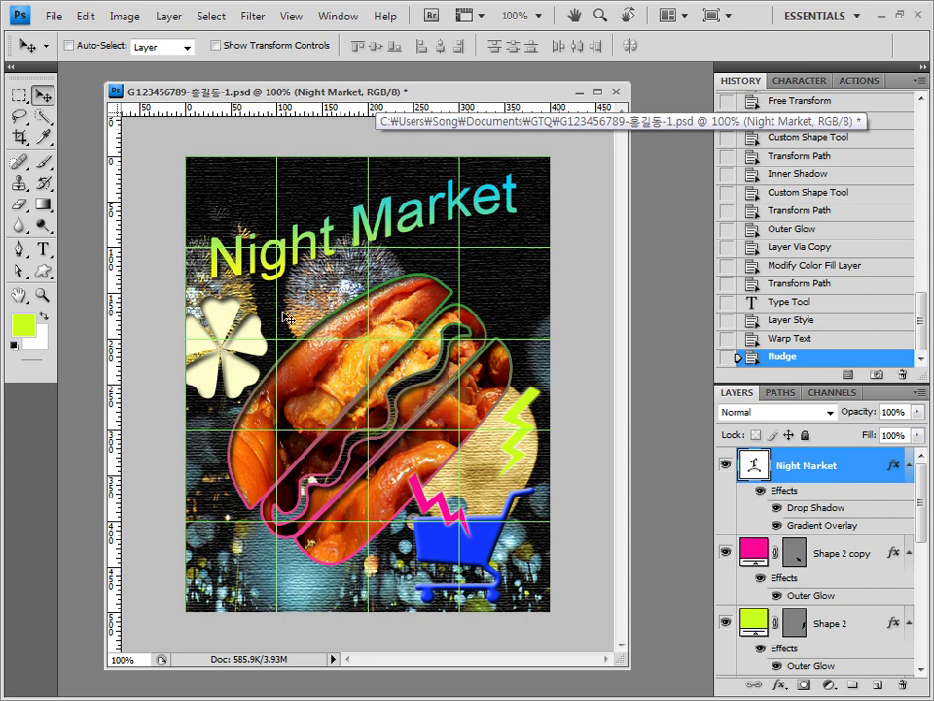
Save a JPEG copy of the composition in the GTQ folder under the same base file name, with the ICC profile included.
click(53, 15)
click(112, 261)
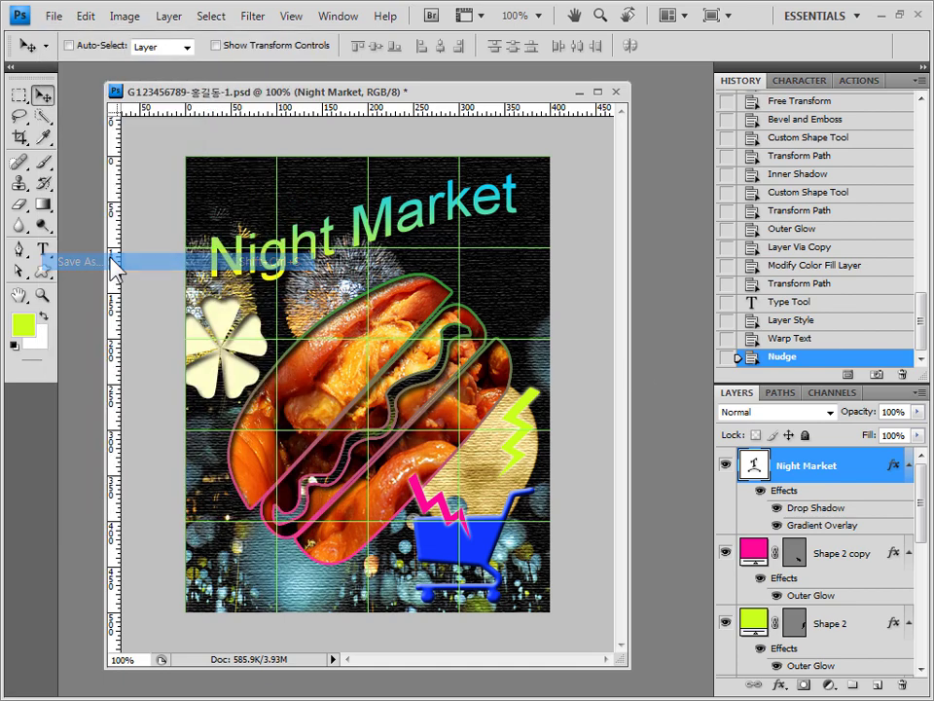
click(425, 386)
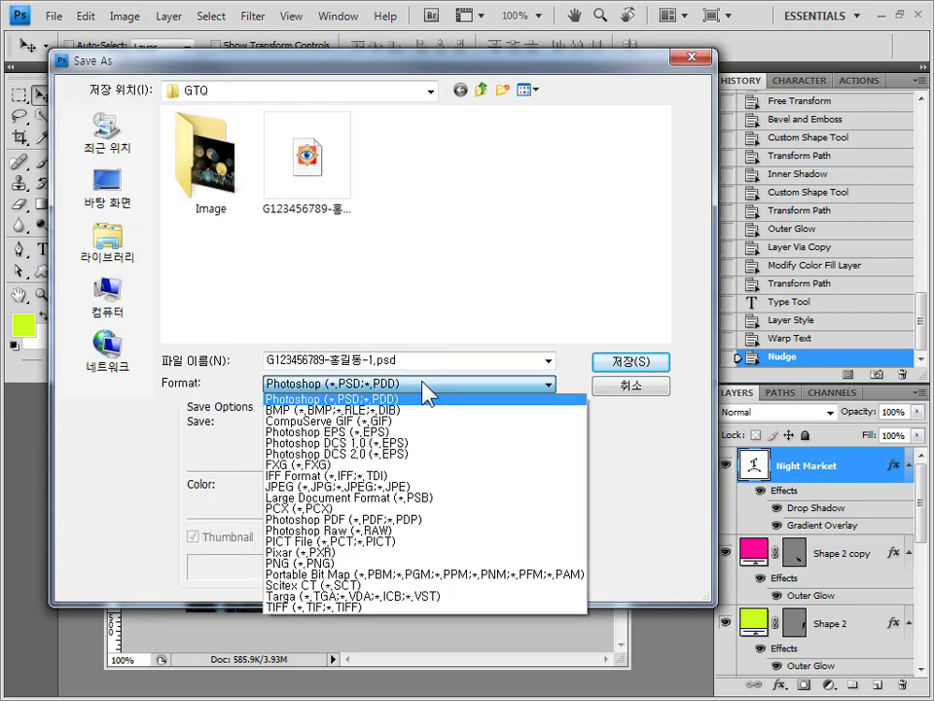
click(402, 487)
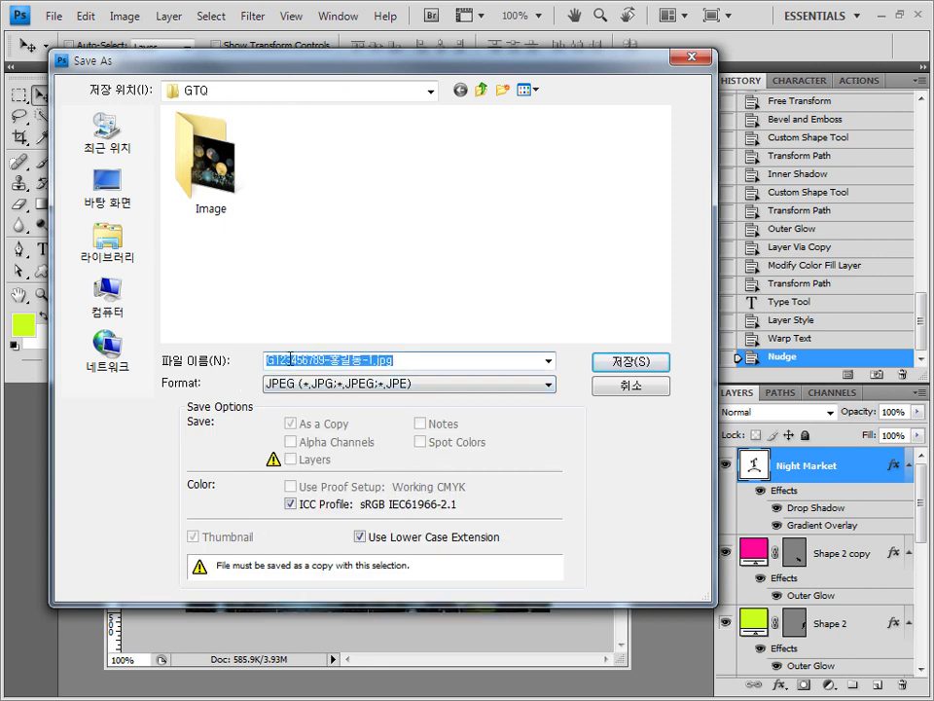
click(353, 362)
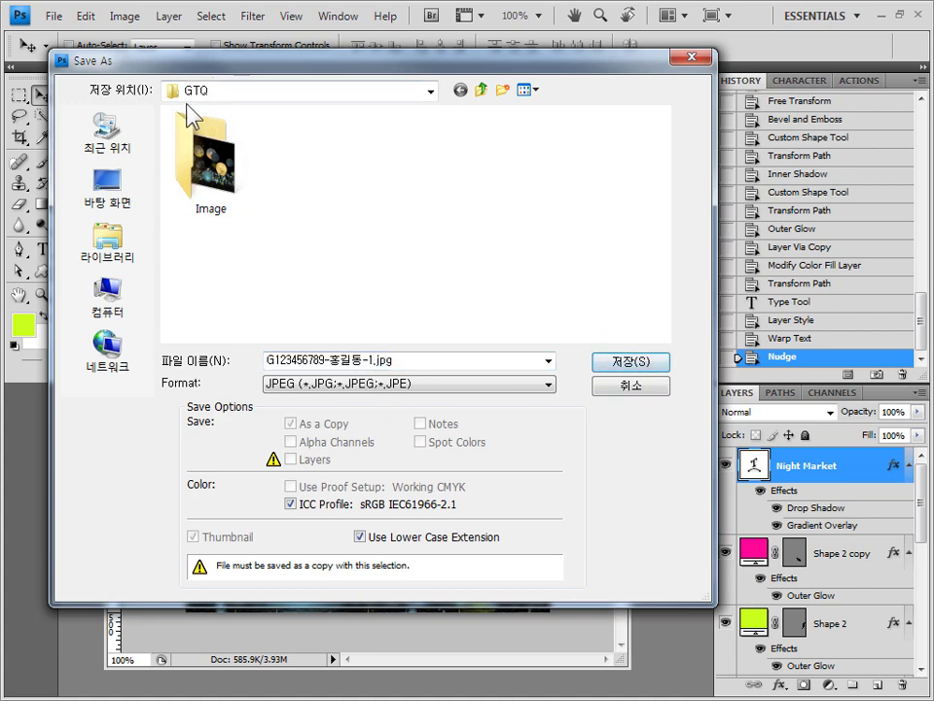
click(631, 361)
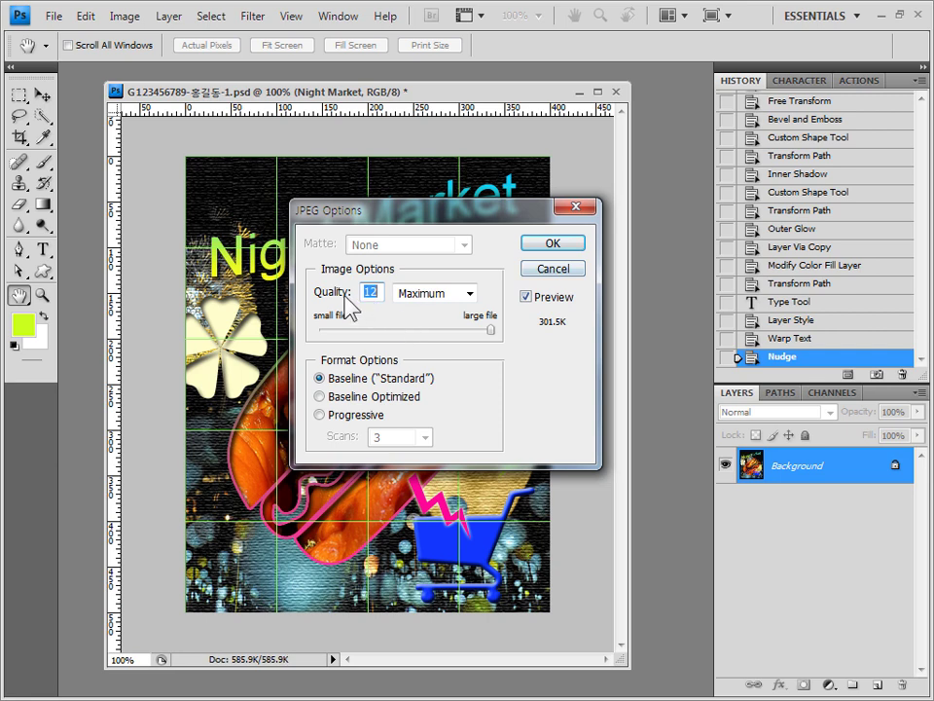
Set the JPEG copy's quality to 12 (Maximum) with the Baseline ("Standard") format and finish saving.
click(447, 329)
drag(448, 331, 492, 331)
click(575, 246)
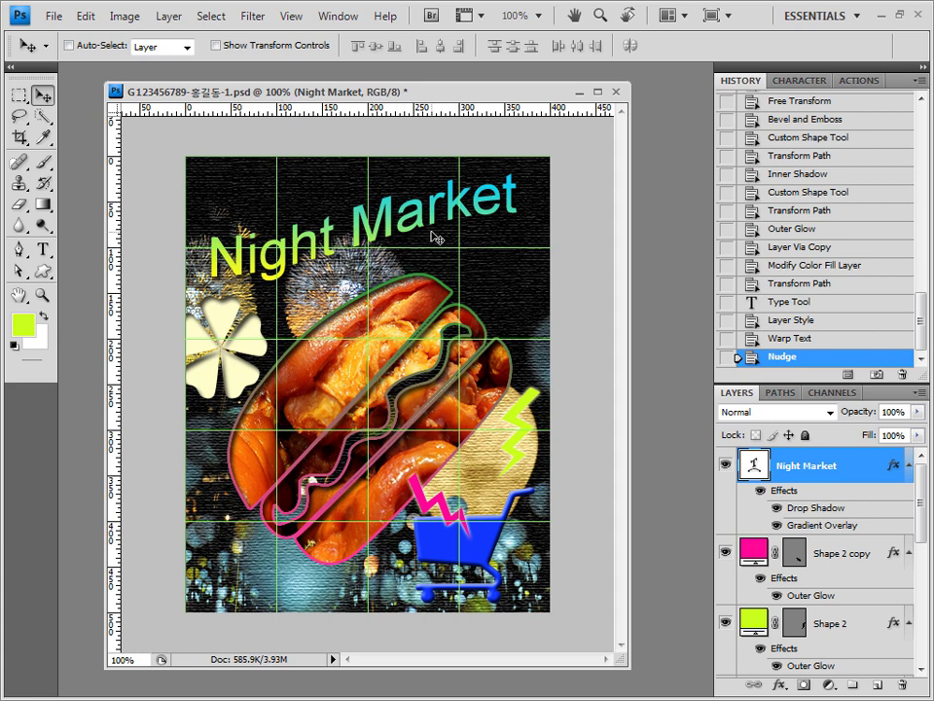
Resize the composition to 40 x 50 pixels with constrained proportions and bicubic resampling.
click(126, 18)
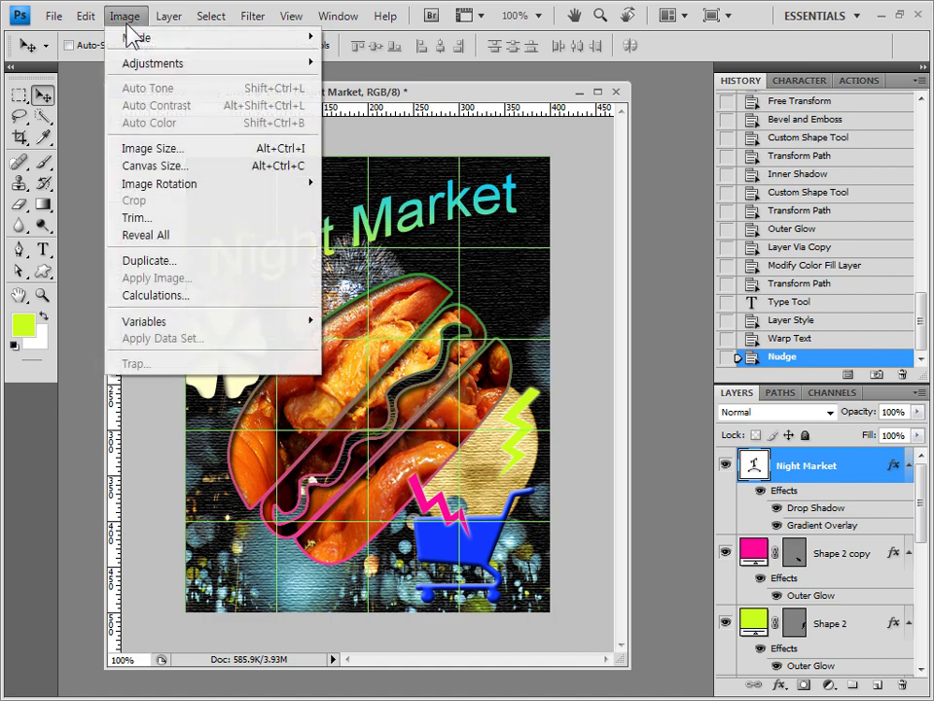
click(161, 152)
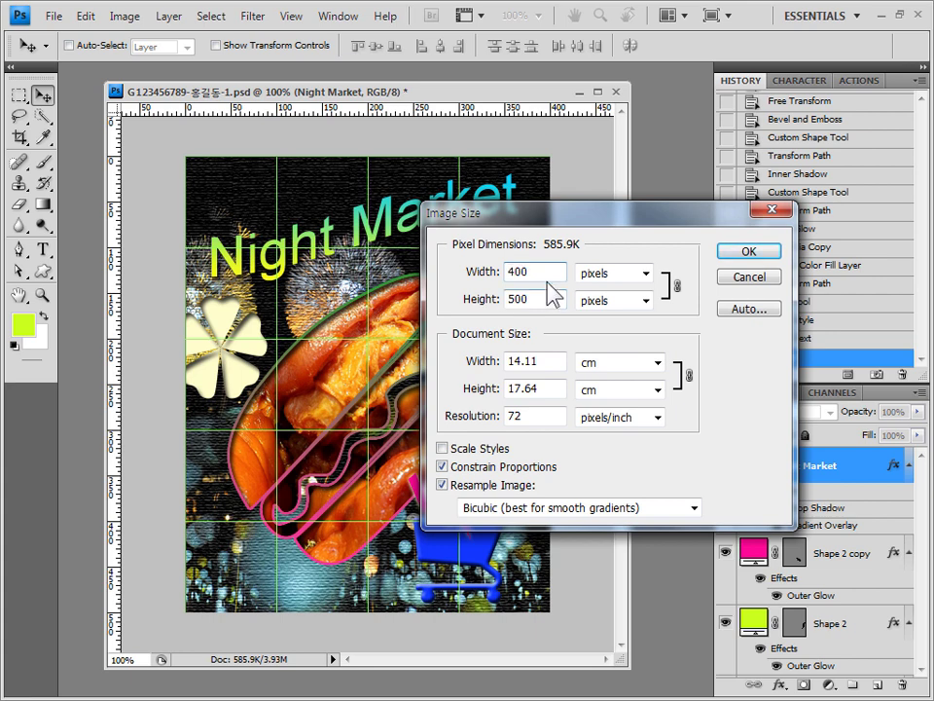
text(40)
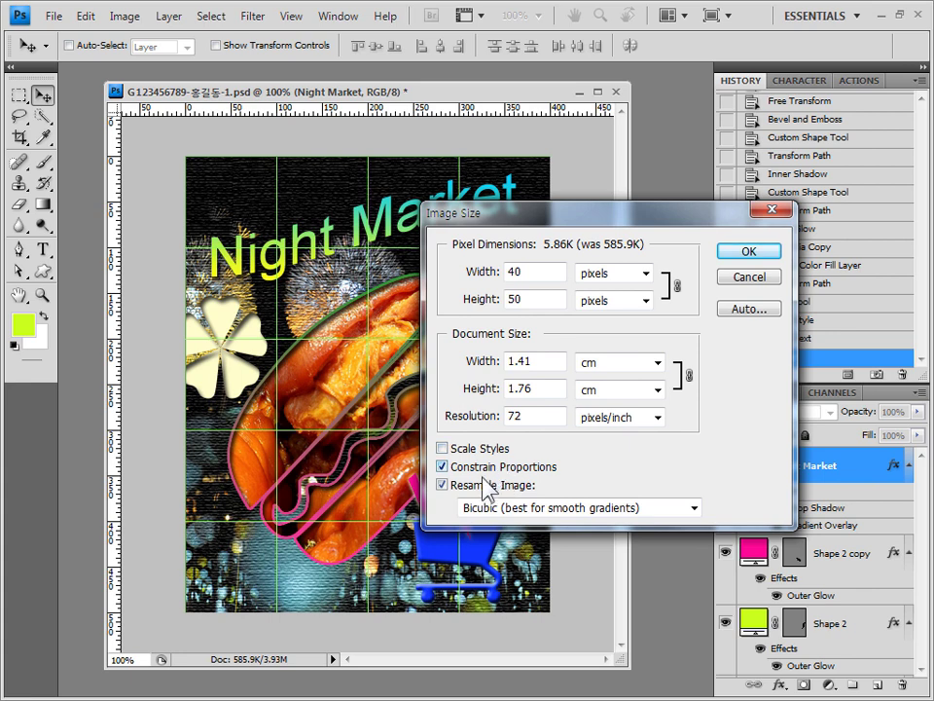
click(764, 255)
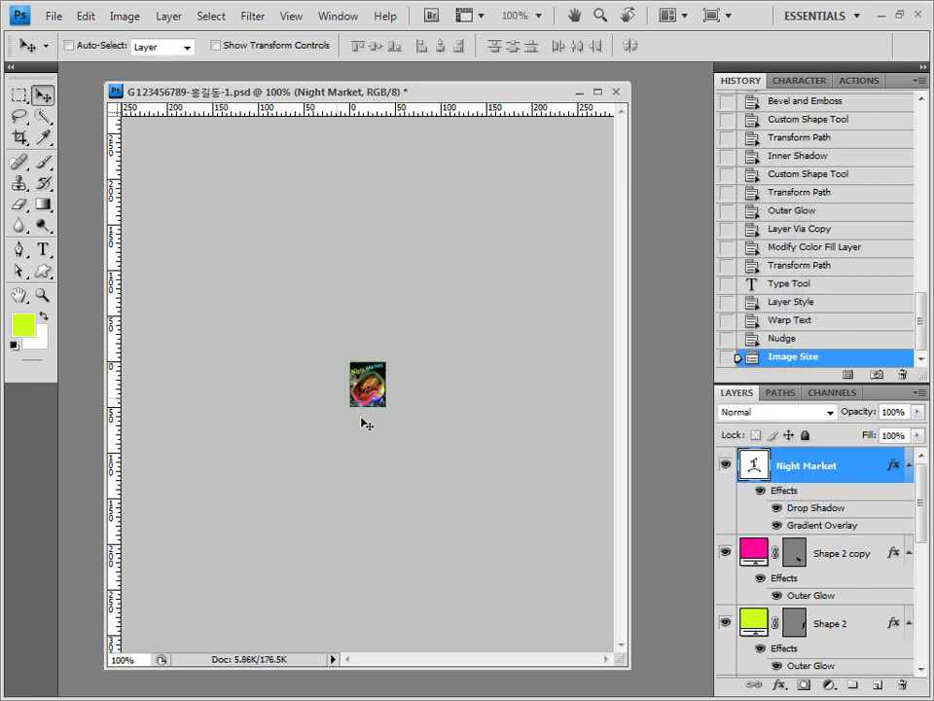
Start saving the reduced image in Photoshop format and list all matching files in the GTQ folder with a * wildcard.
click(54, 18)
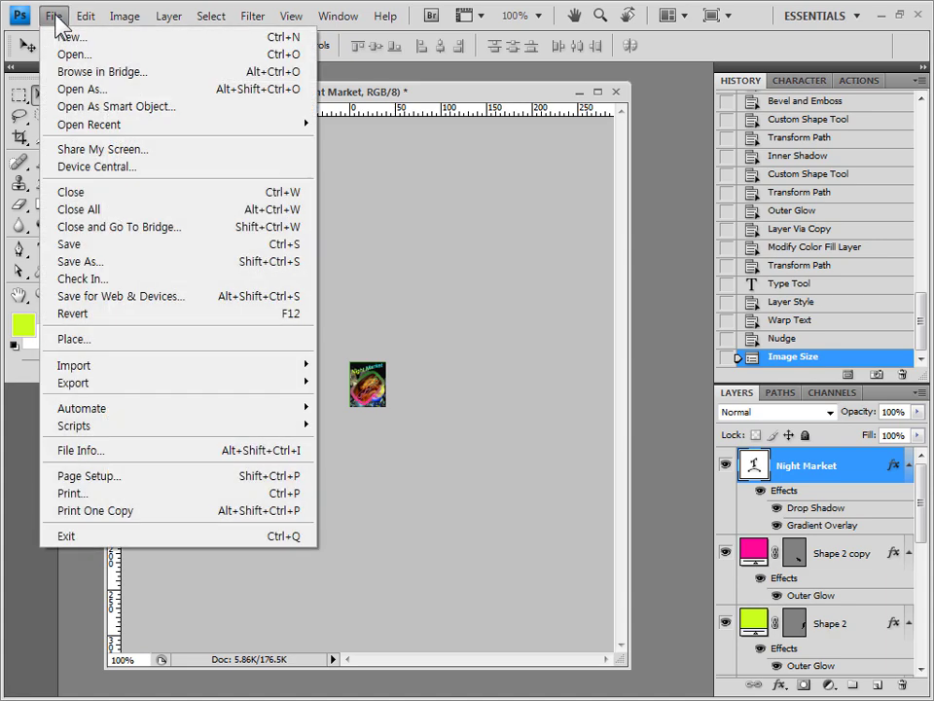
click(97, 261)
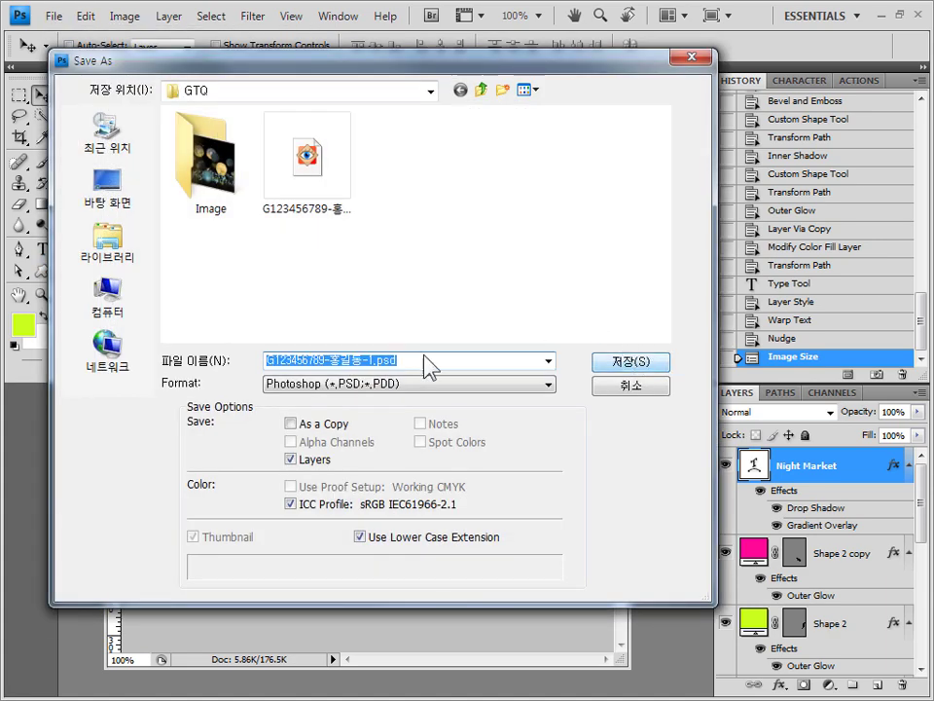
click(321, 384)
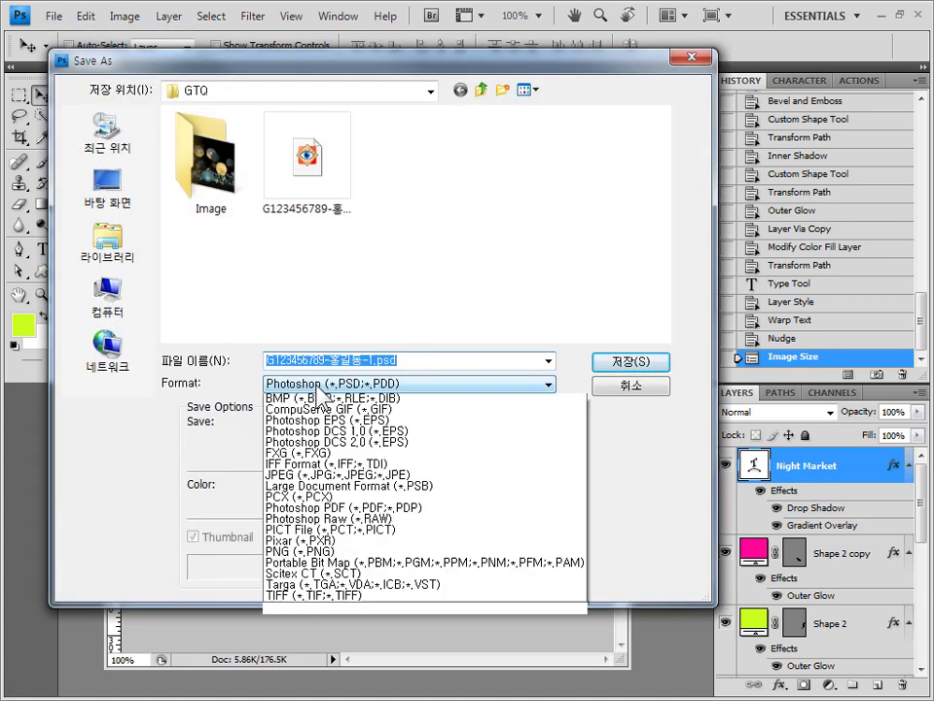
click(377, 402)
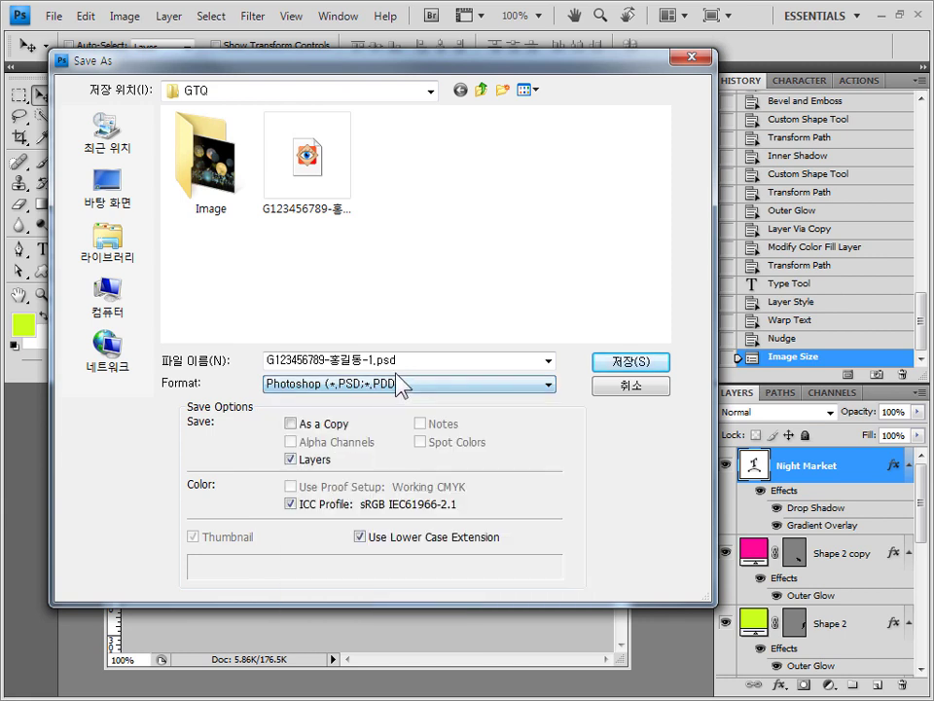
double_click(403, 358)
key(End)
key(BackSpace)
key(BackSpace)
key(BackSpace)
text(*)
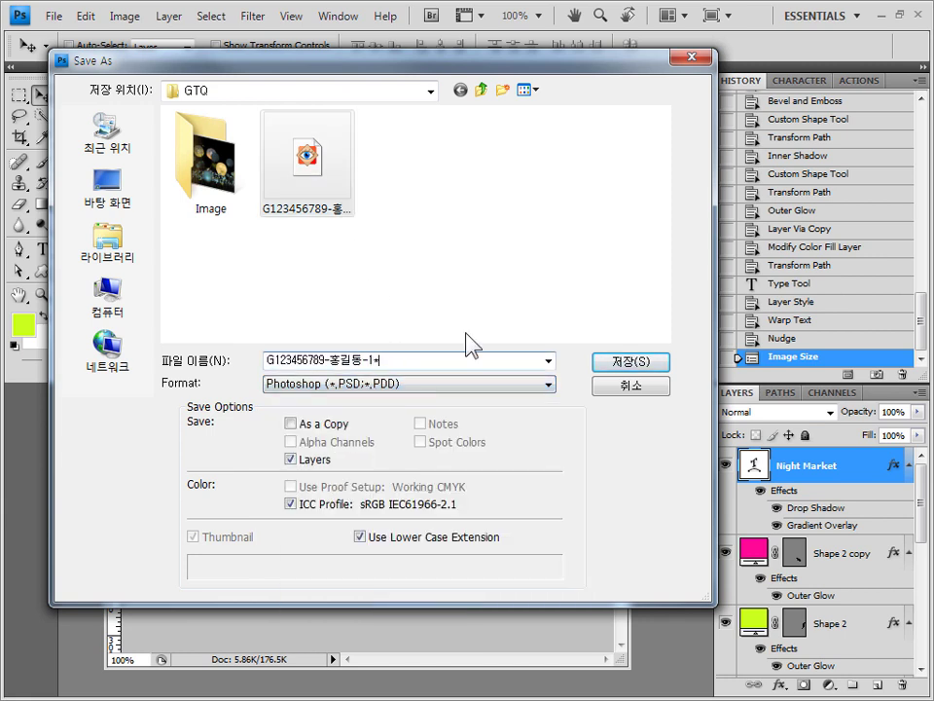
key(Return)
Save the reduced image over the existing PSD that carries the examinee's name in the GTQ folder.
click(335, 214)
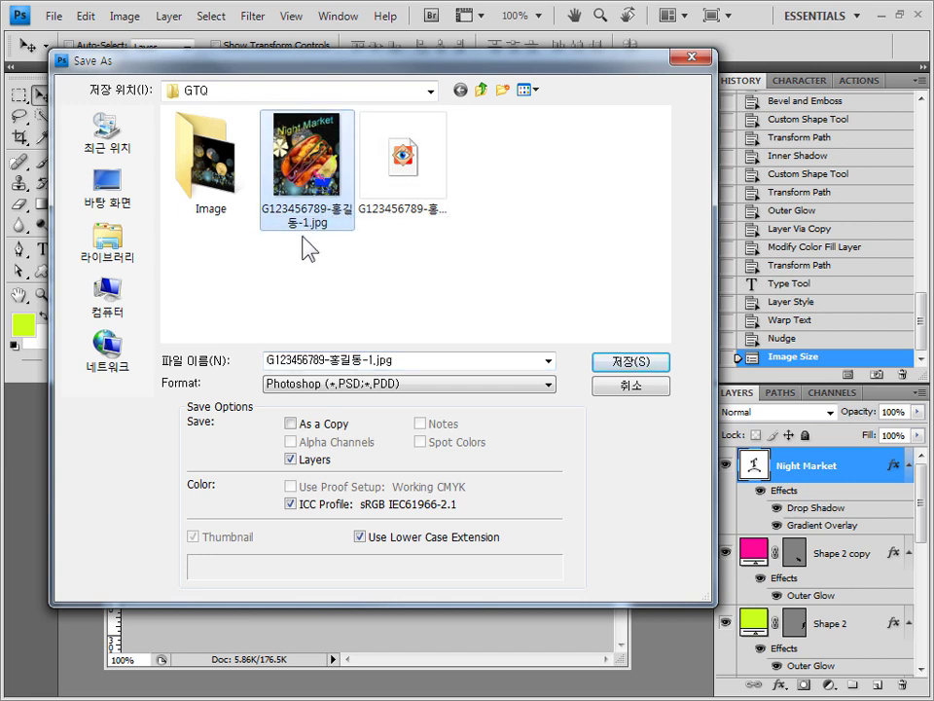
click(399, 216)
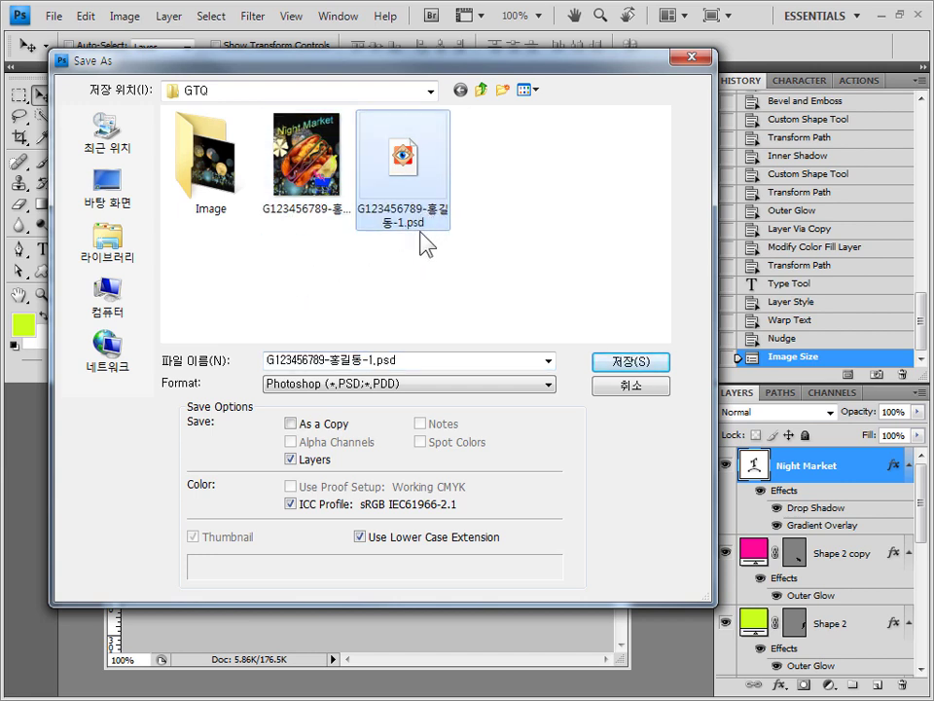
click(430, 361)
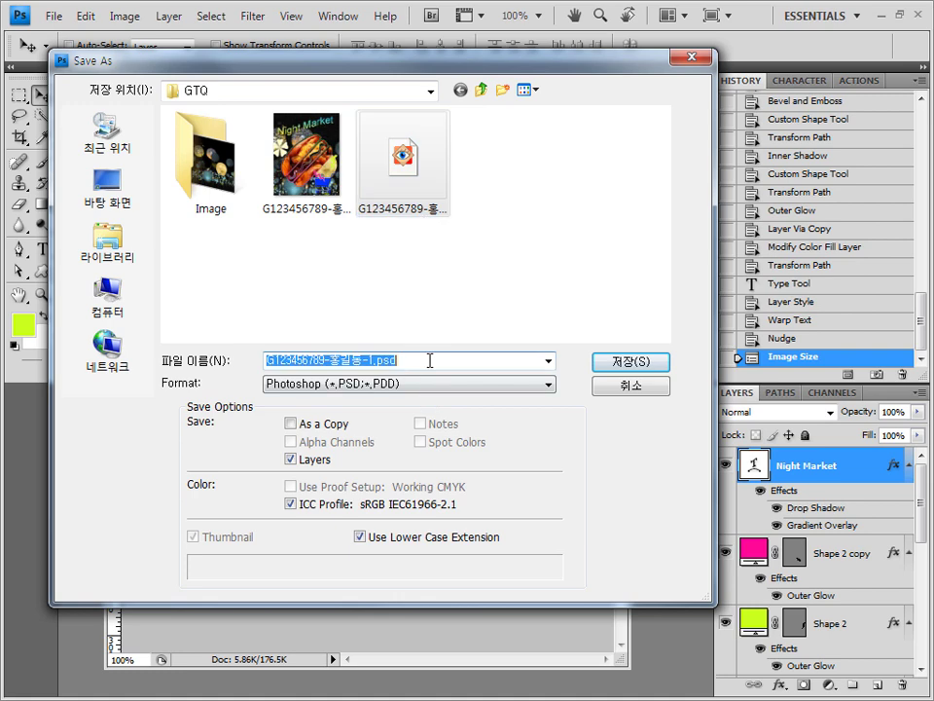
click(652, 366)
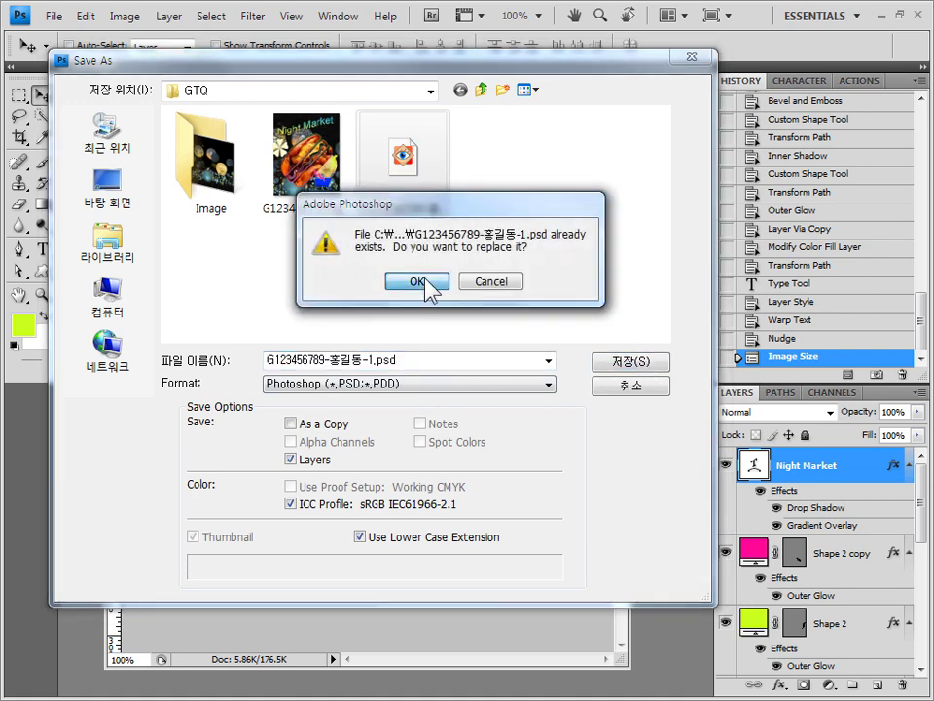
click(417, 281)
click(637, 282)
Return the document to the Nudge history state to bring back the full-size composition.
click(903, 373)
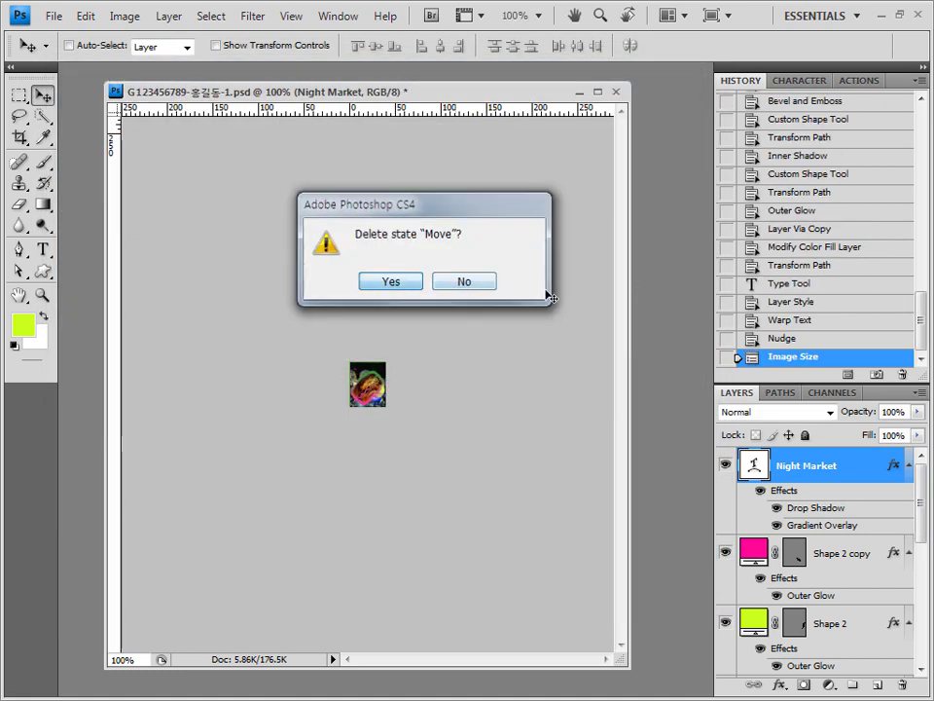
key(Escape)
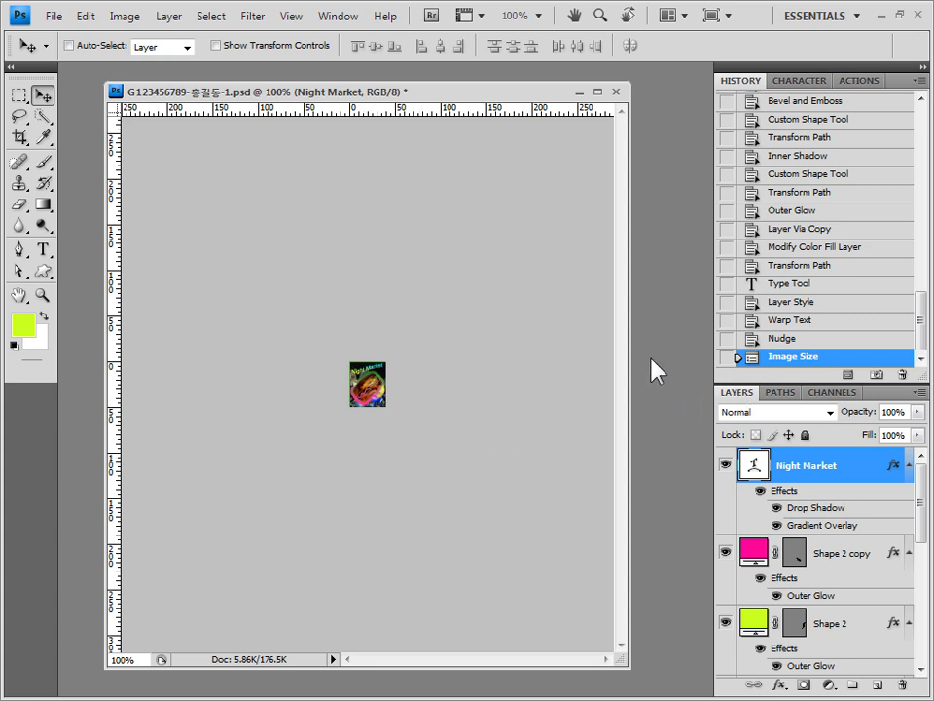
click(818, 343)
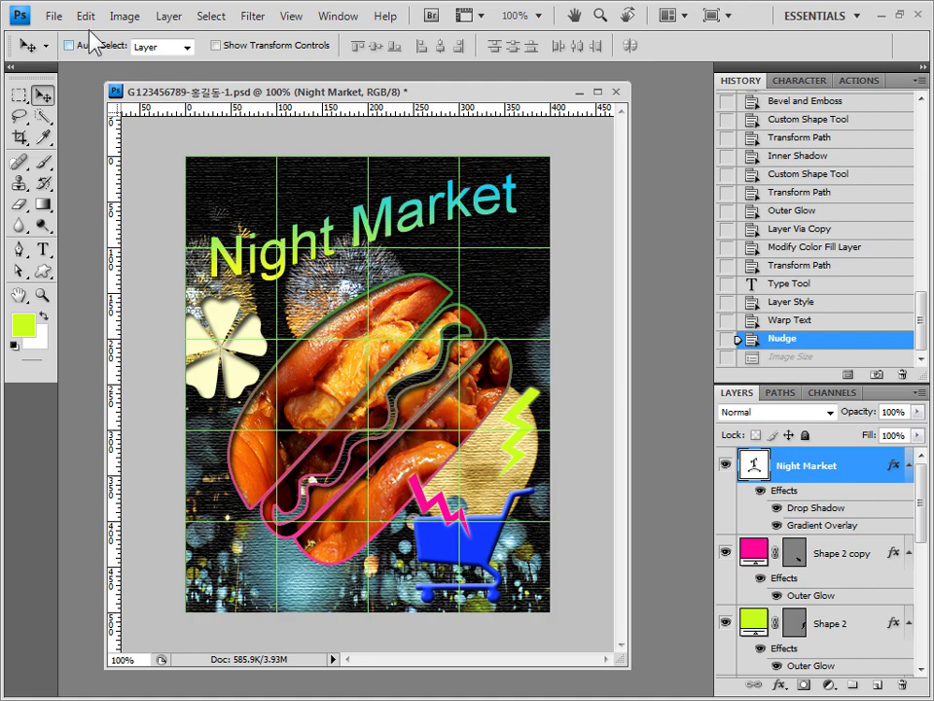
Save the full-size composition as a separate PSD in the GTQ folder, removing the examinee's name from the file name.
click(54, 16)
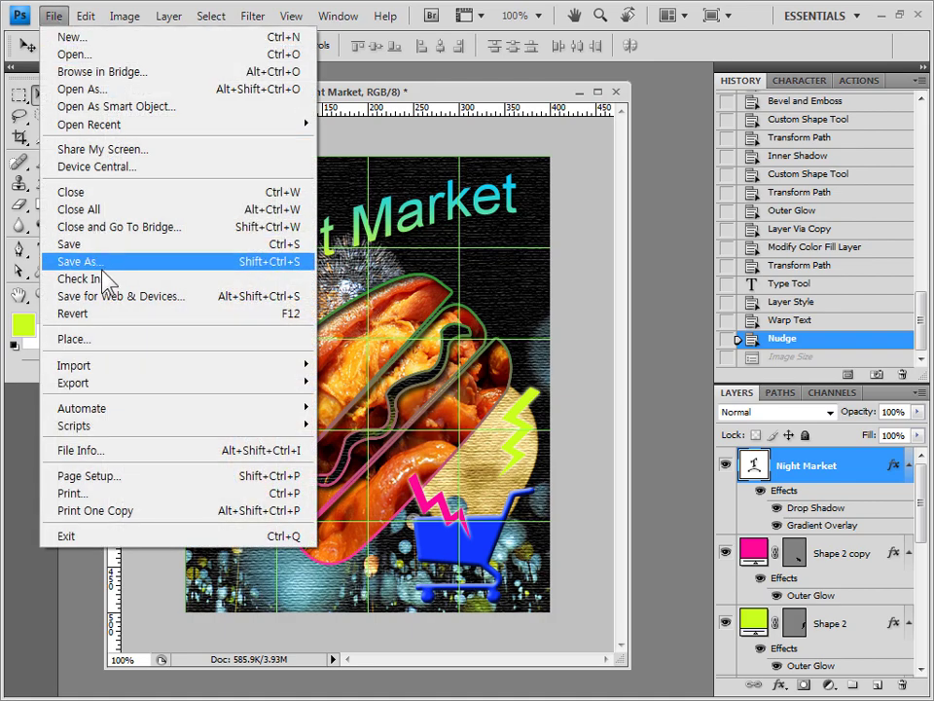
click(103, 263)
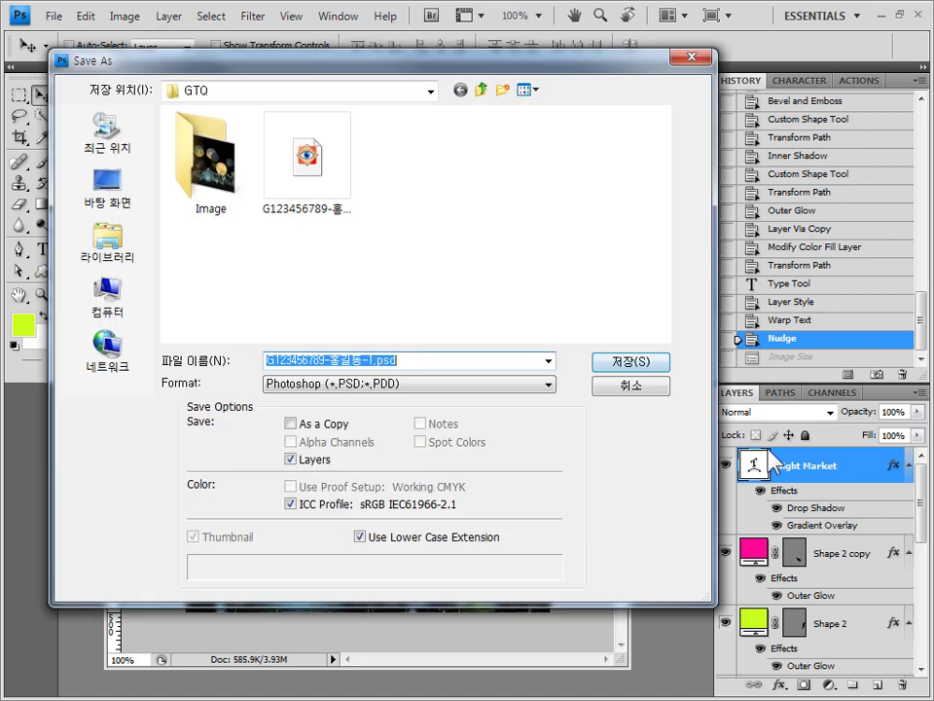
click(373, 359)
drag(365, 359, 324, 359)
key(BackSpace)
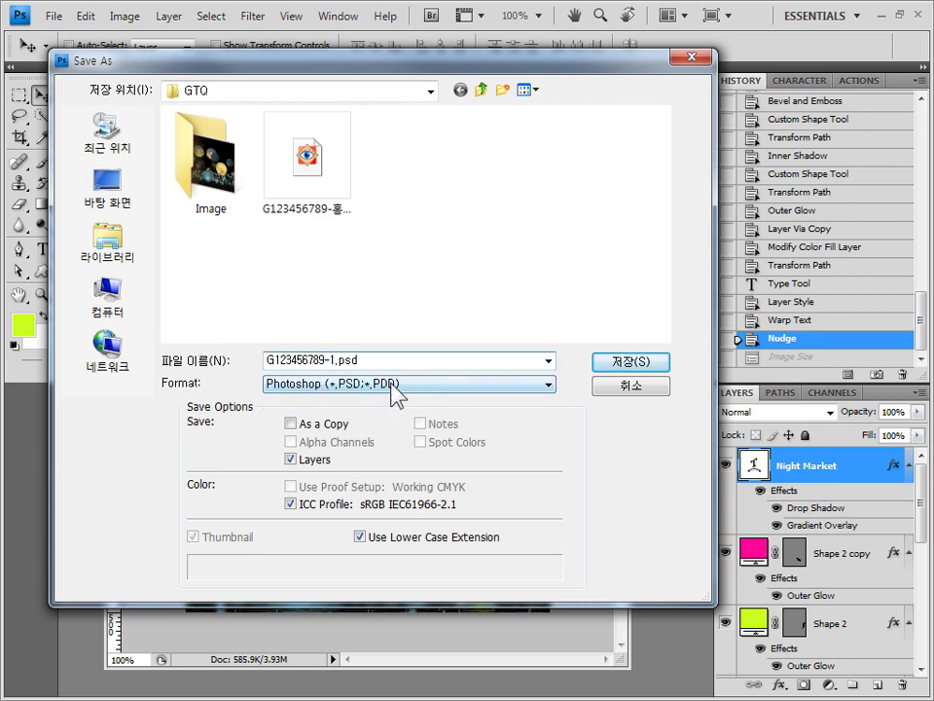
click(642, 364)
click(646, 284)
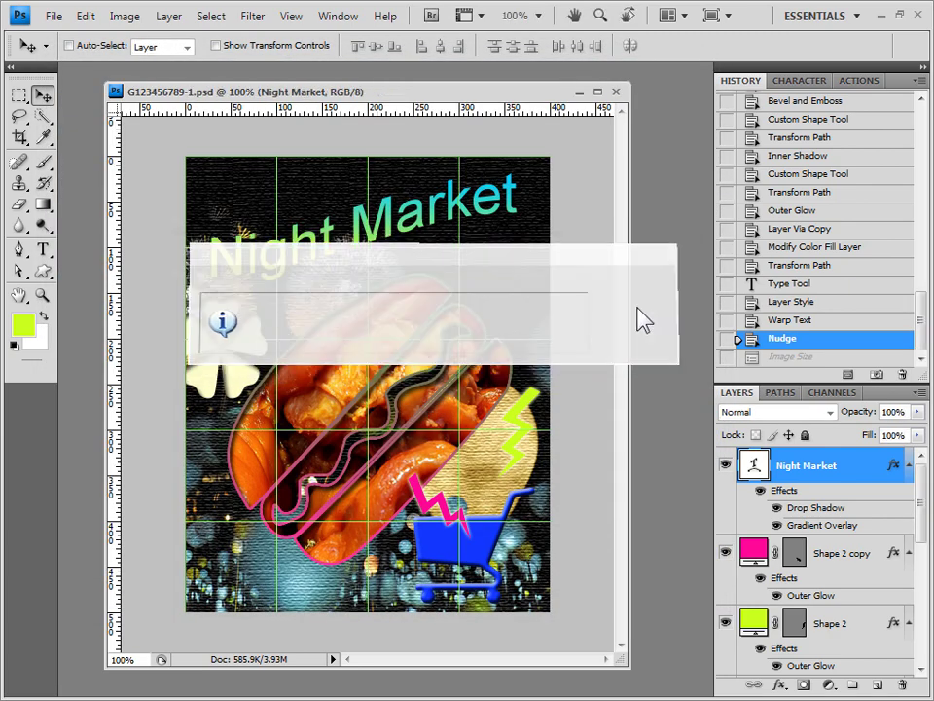
Compare the previews and file sizes of the full-size PSD, the JPEG and the reduced PSD in the GTQ folder.
key(ctrl+o)
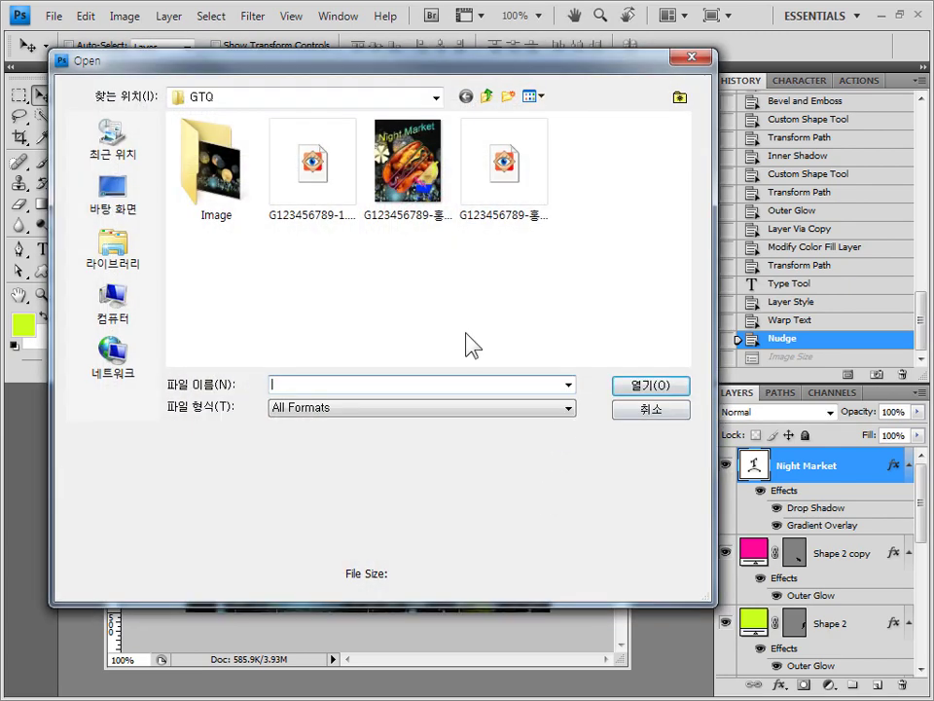
click(355, 200)
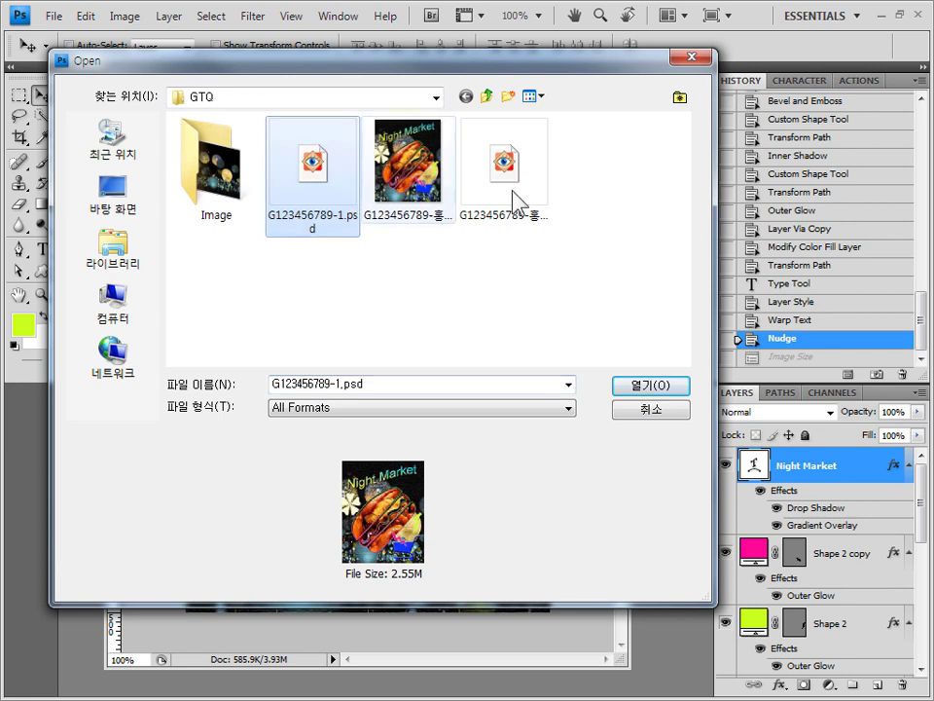
click(516, 202)
click(336, 199)
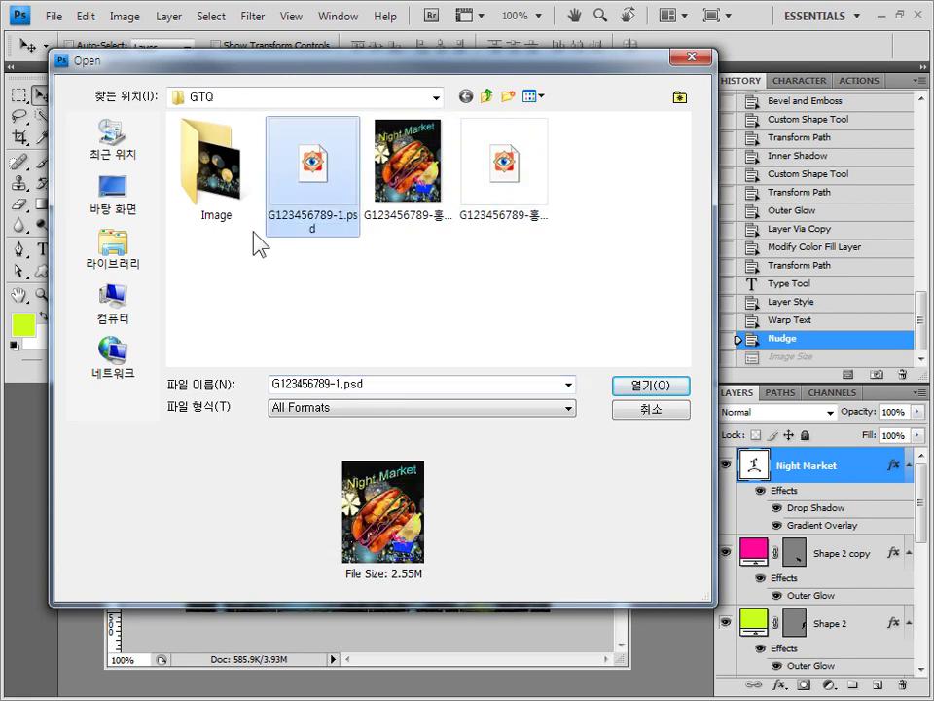
click(423, 188)
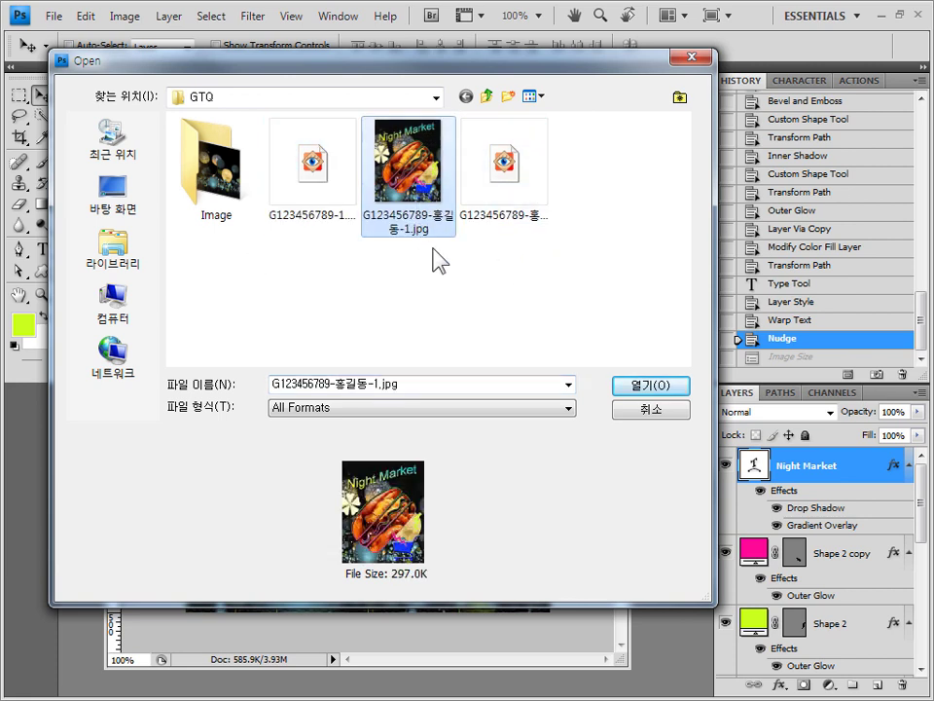
click(507, 192)
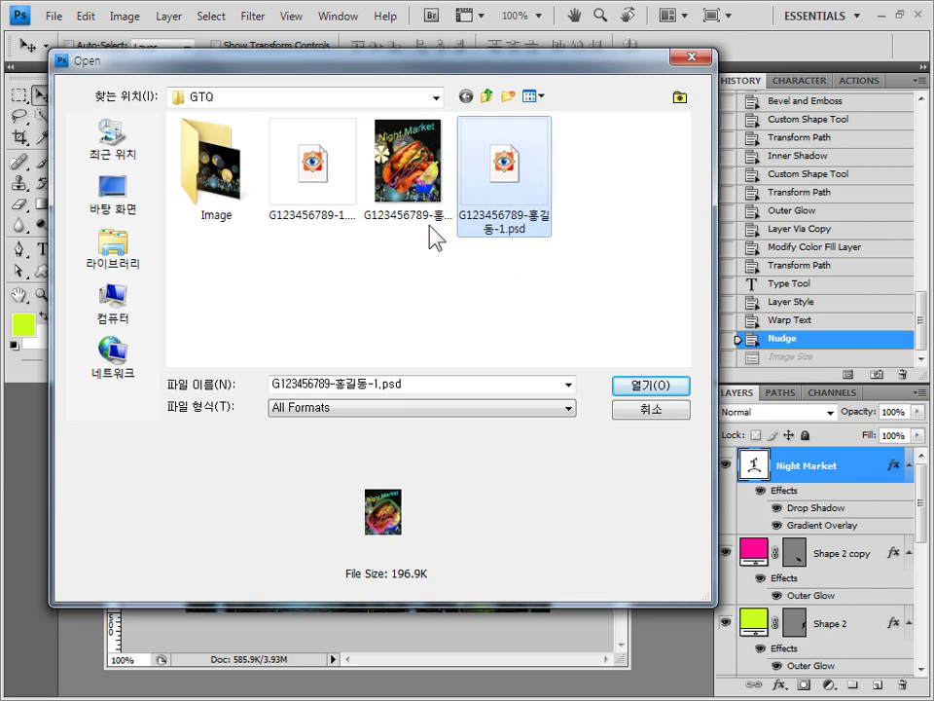
click(319, 195)
click(525, 197)
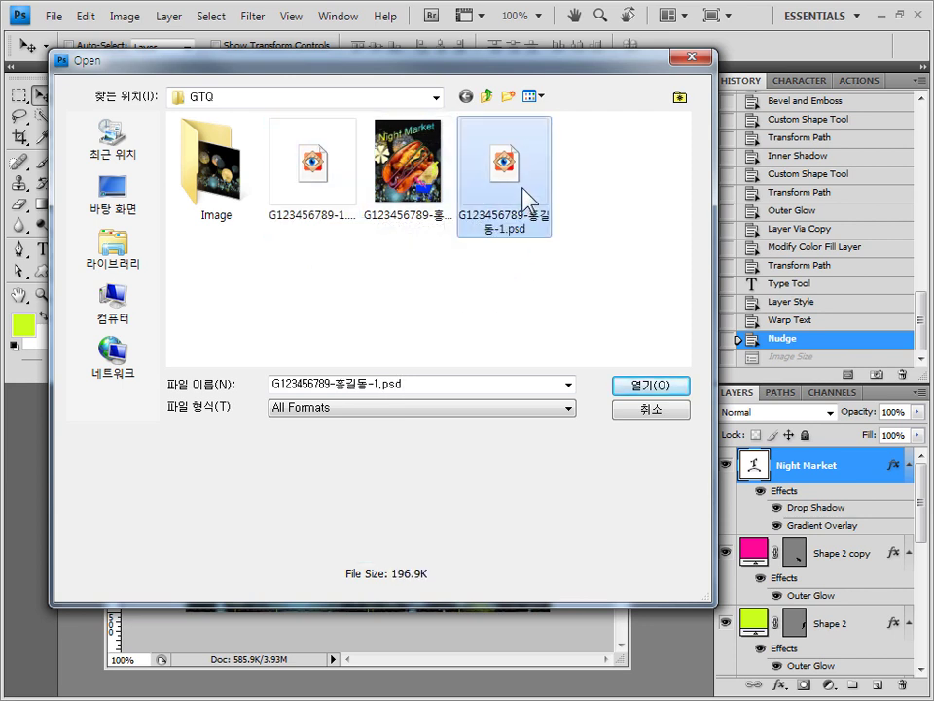
click(342, 191)
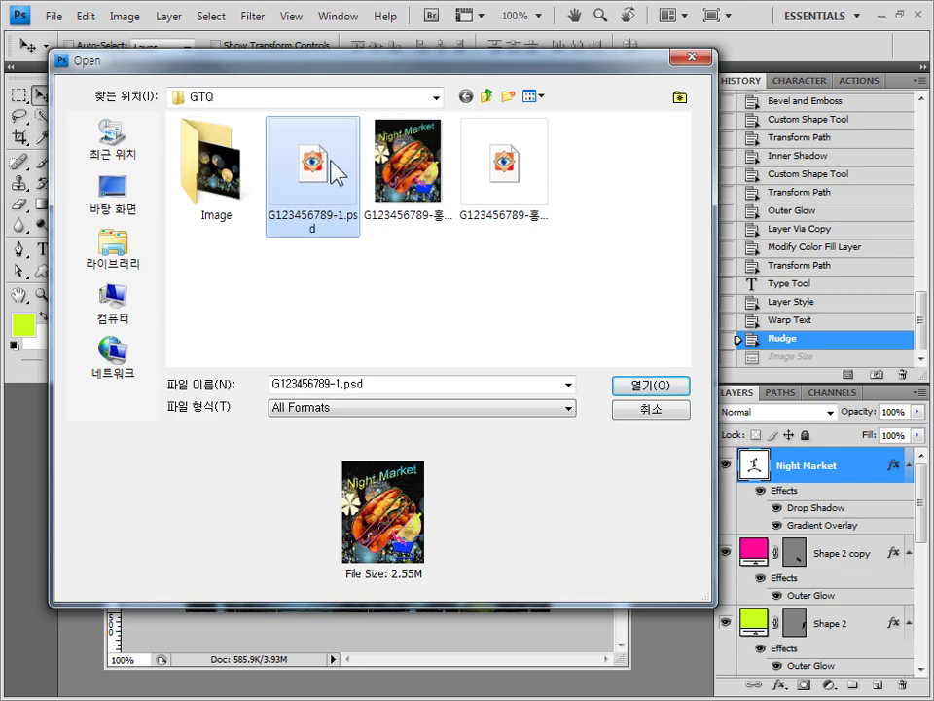
Bring up the full-size PSD from the GTQ folder and close its document.
double_click(340, 226)
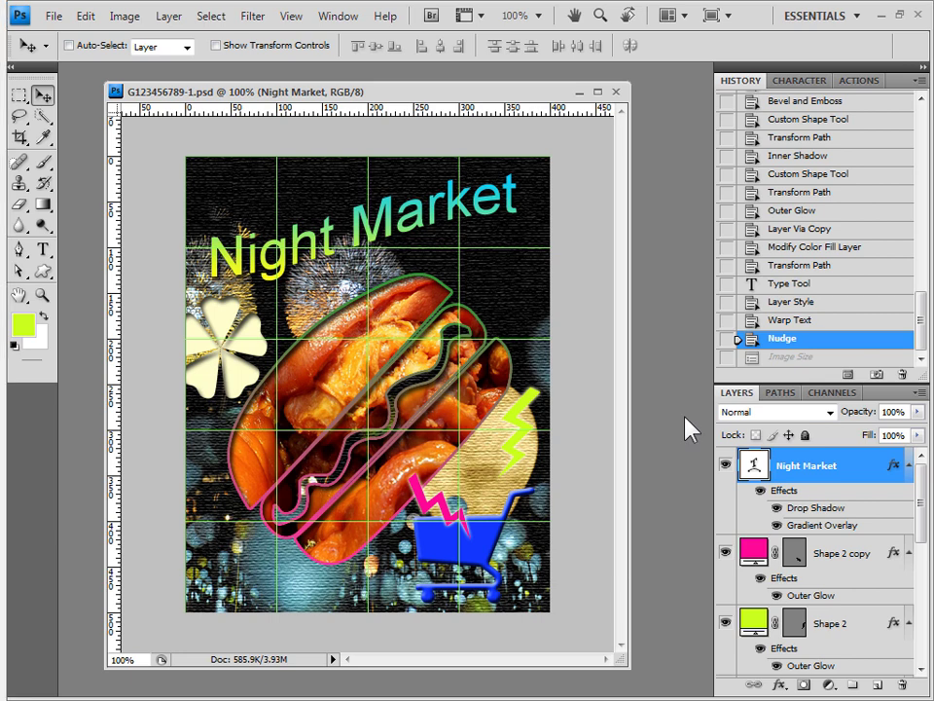
click(616, 93)
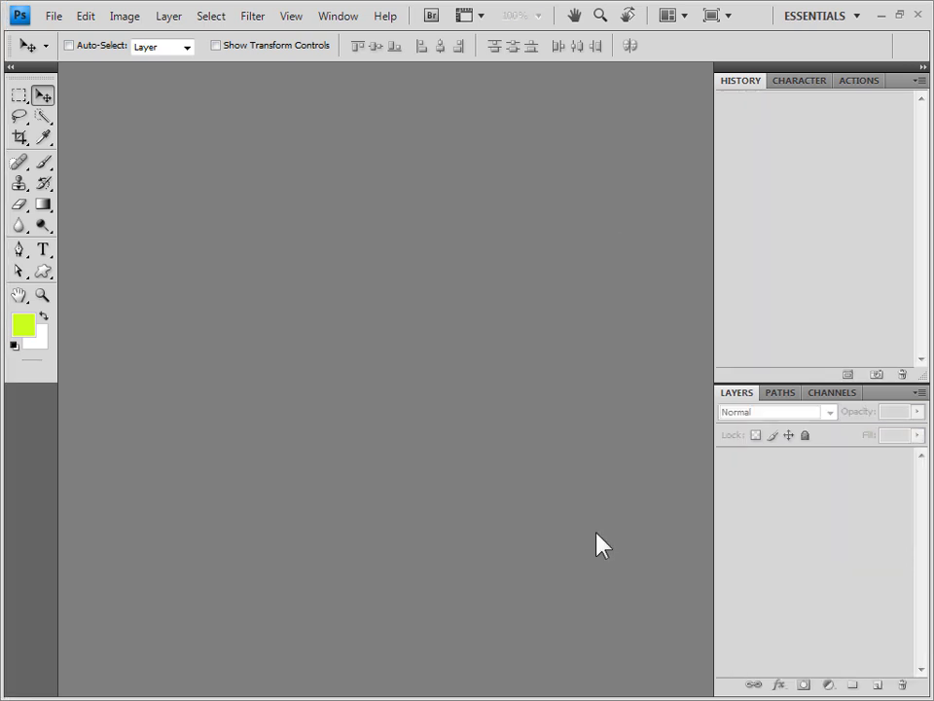
Create a blank RGB document of 400 x 500 pixels at 72 pixels/inch with a white background.
click(53, 16)
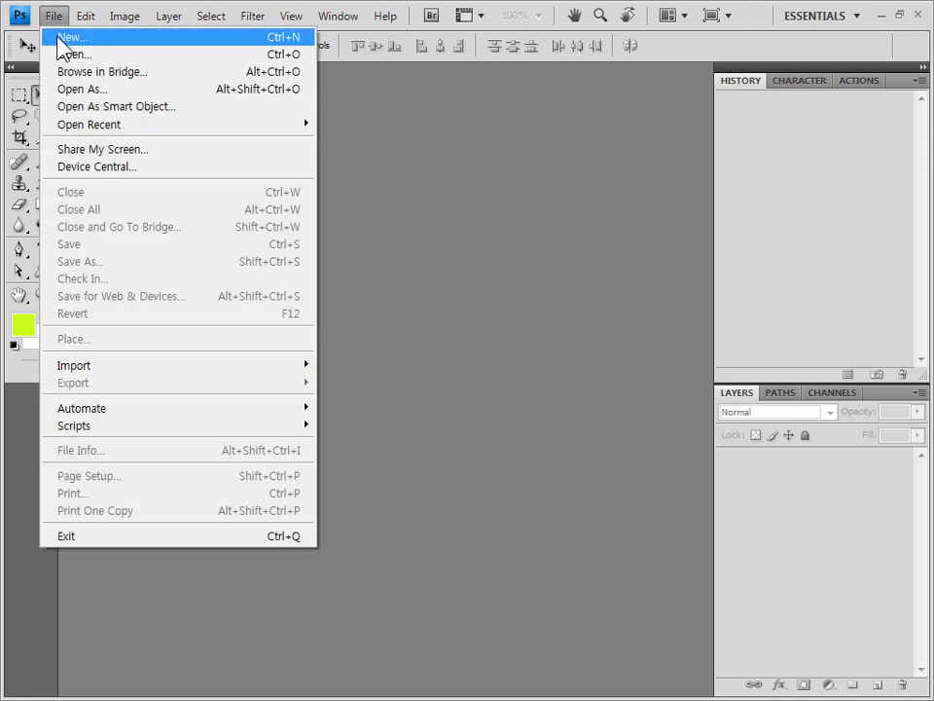
click(66, 36)
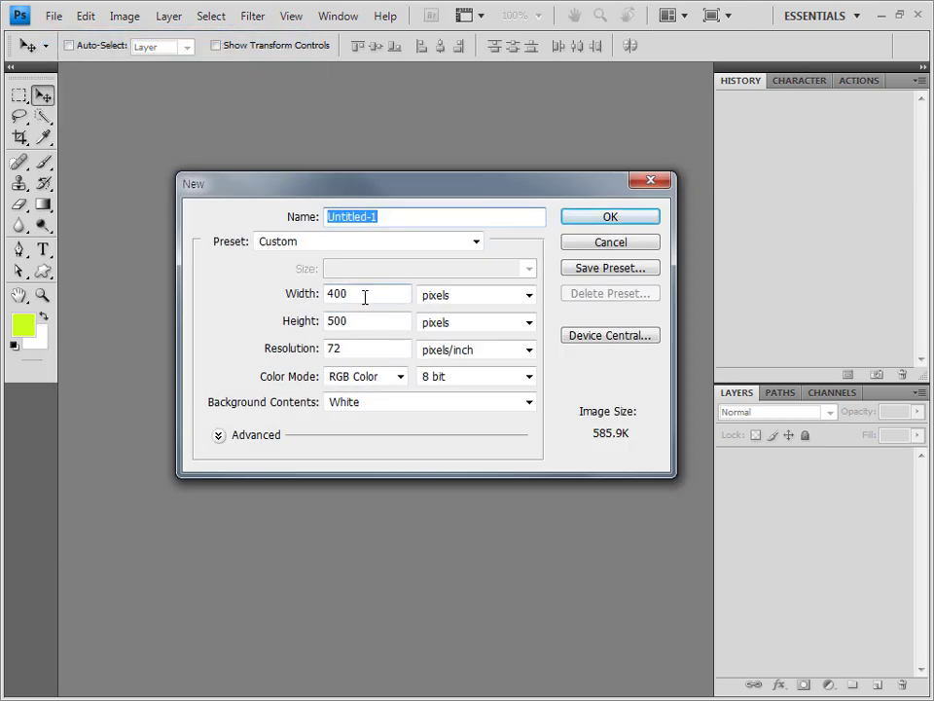
click(365, 296)
click(364, 322)
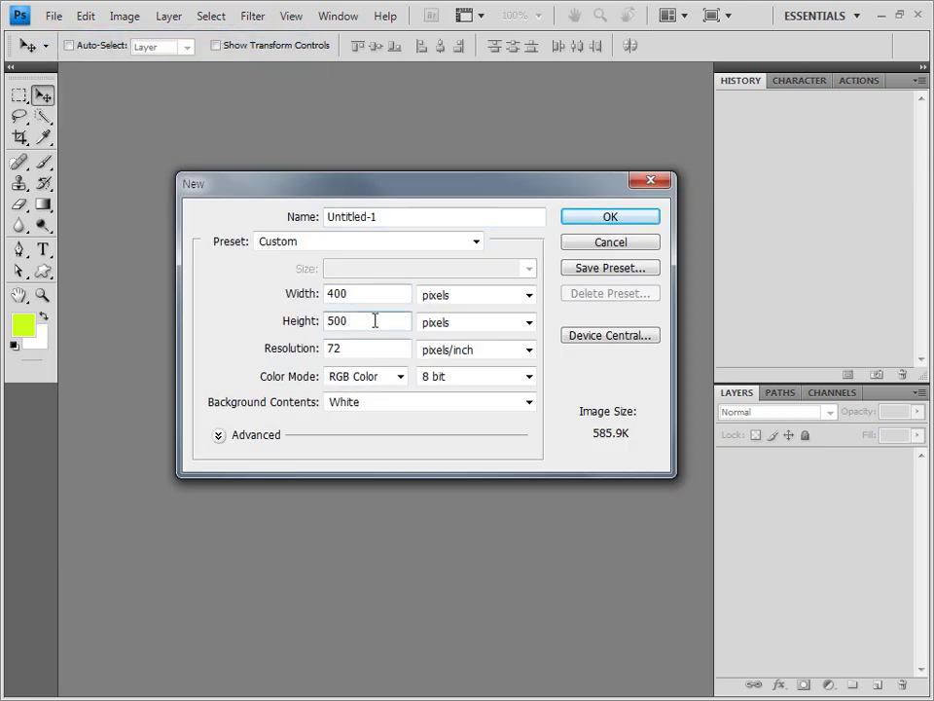
click(644, 220)
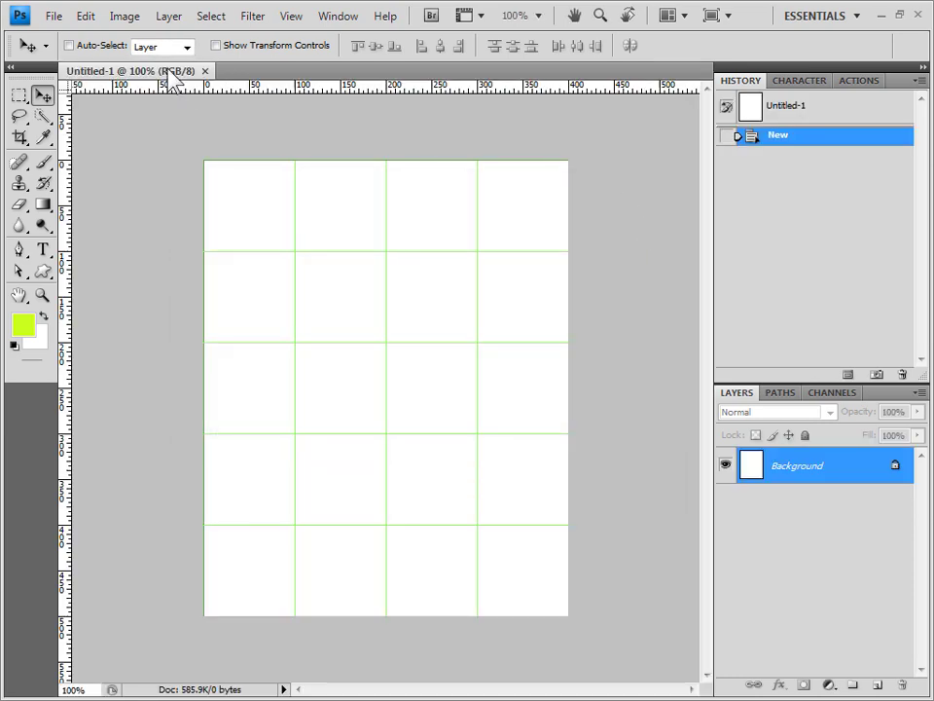
Save the blank document as a PSD in the GTQ folder, named with the examinee's number, the examinee's name and the suffix 2.
click(54, 15)
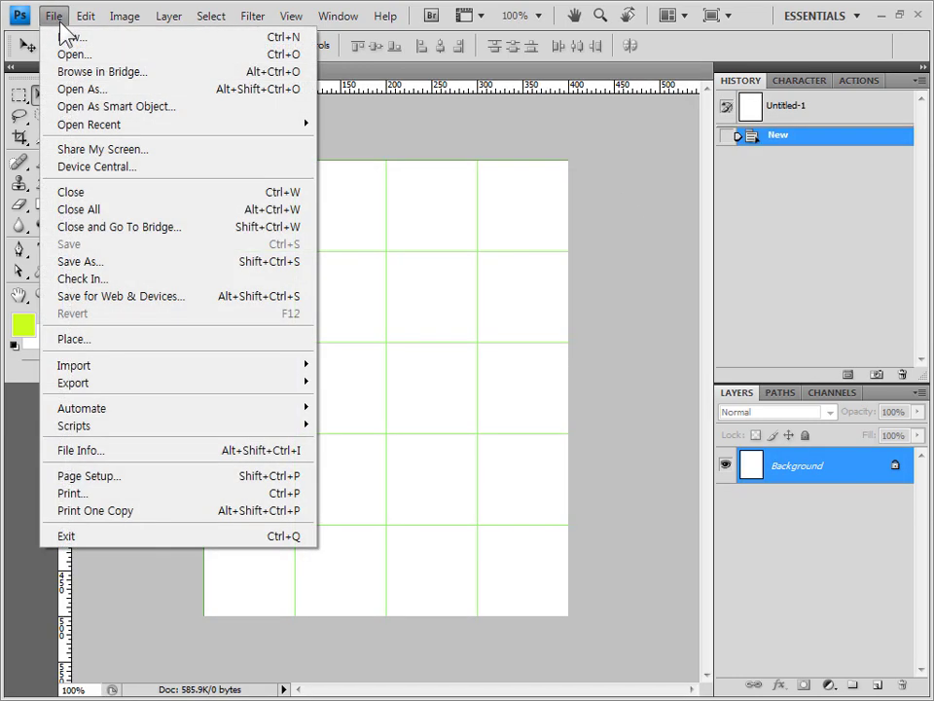
click(95, 260)
text(G123456789-홍길동-)
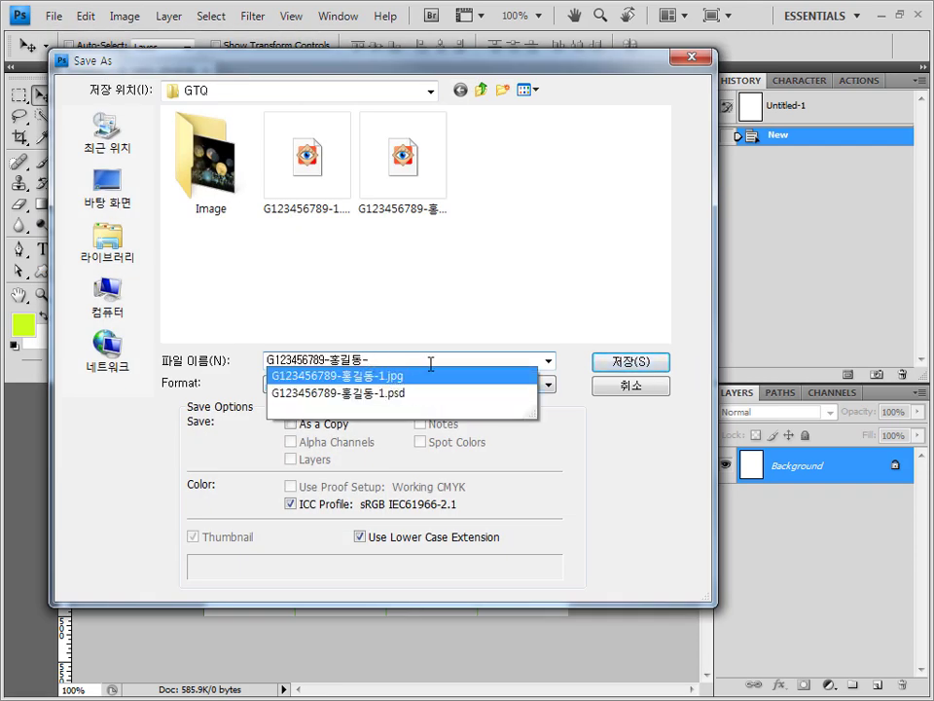
text(2)
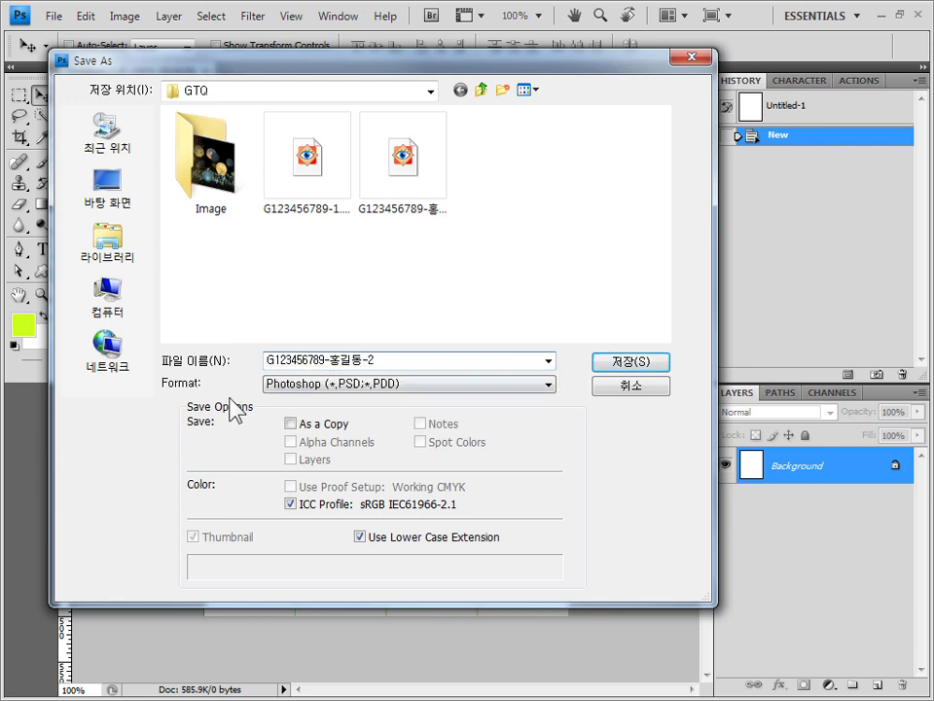
click(312, 383)
click(647, 365)
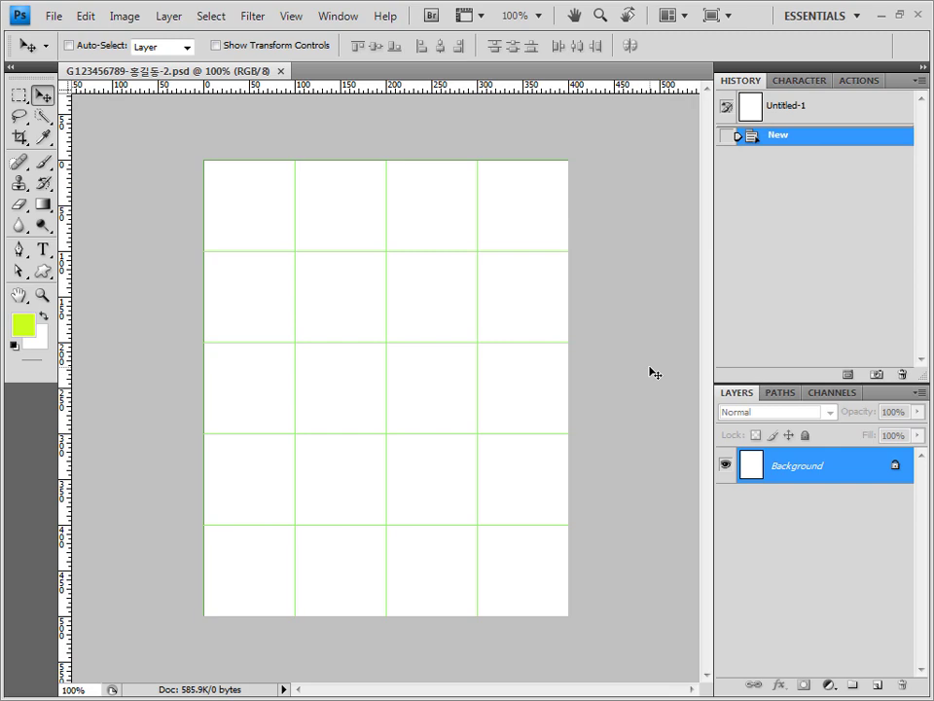
drag(215, 72, 343, 255)
drag(354, 167, 467, 78)
Open the market photo 1급-4.jpg from the Chapter01 folder as a separate document.
key(alt+Tab)
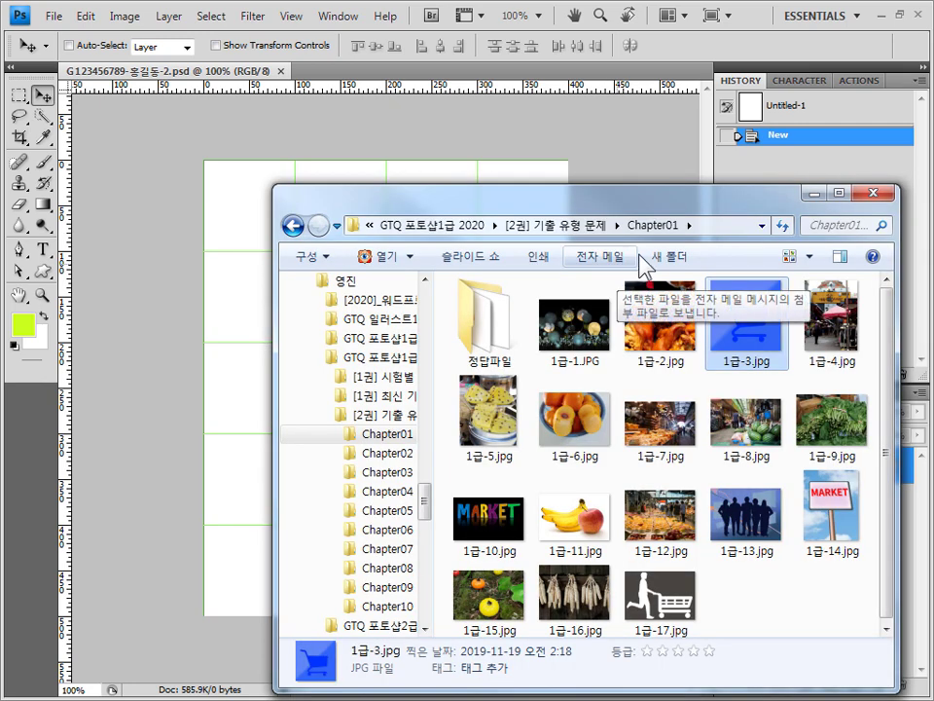
click(836, 316)
drag(835, 316, 658, 51)
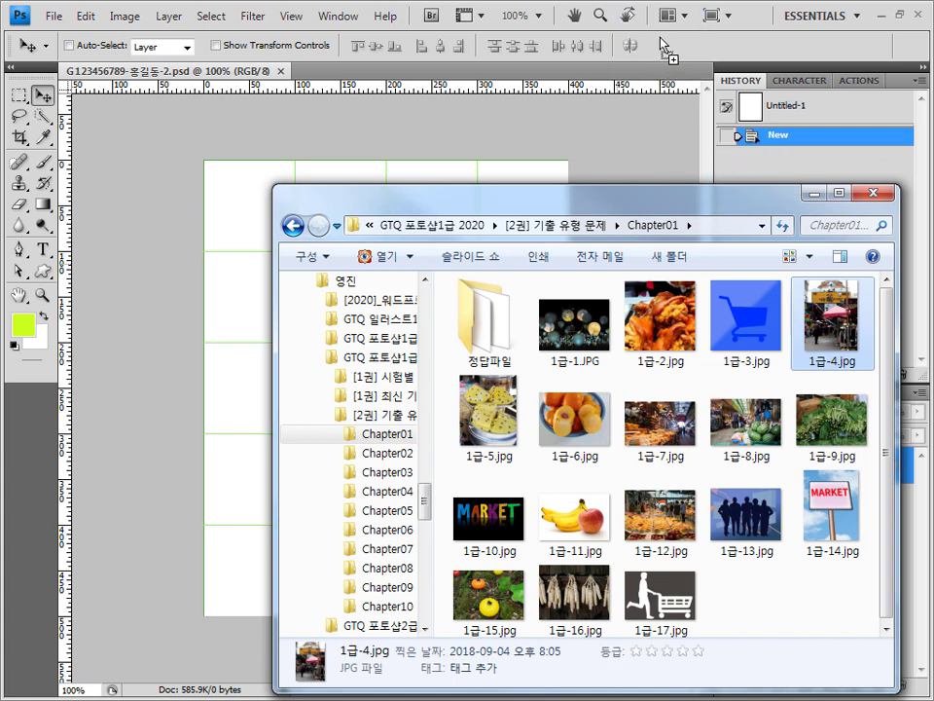
drag(661, 40, 720, 52)
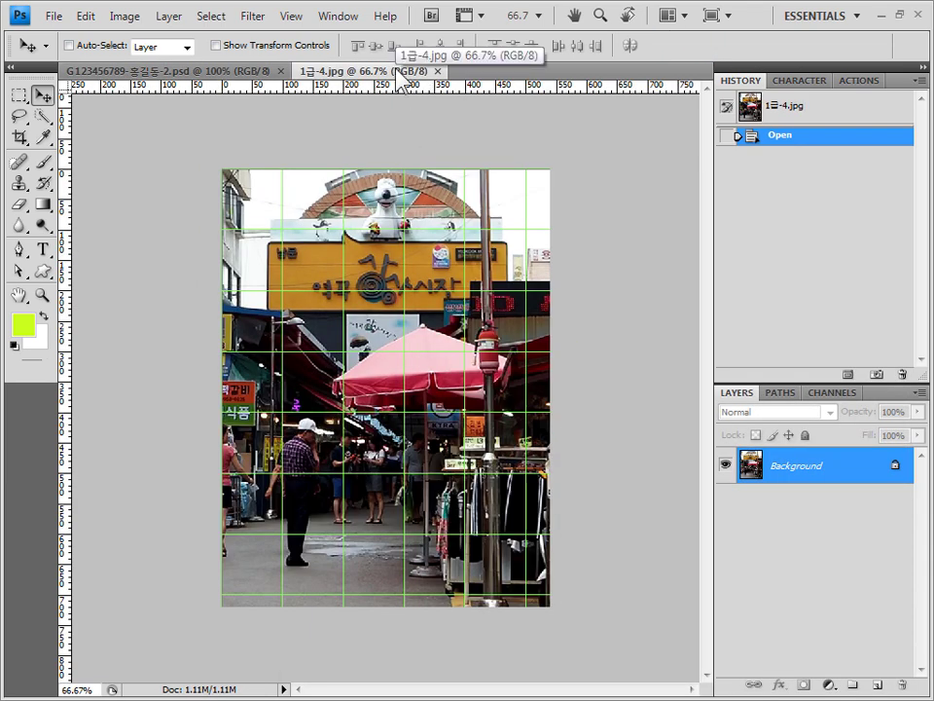
Copy the entire 1급-4.jpg photo into the exam document as a new layer and close the source photo.
key(ctrl+a)
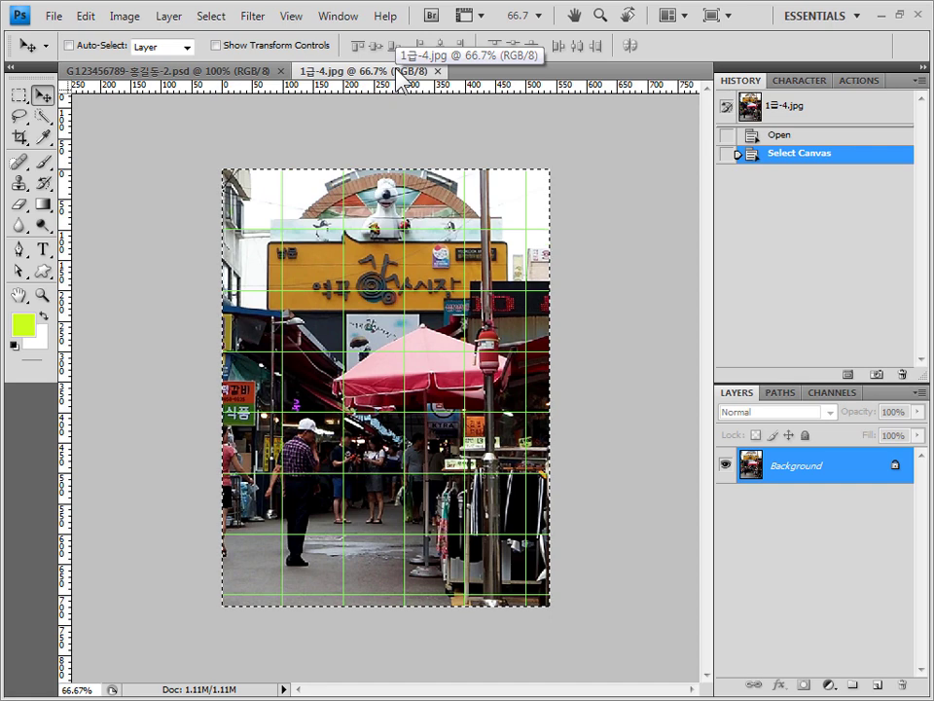
key(ctrl+c)
click(245, 73)
key(ctrl+v)
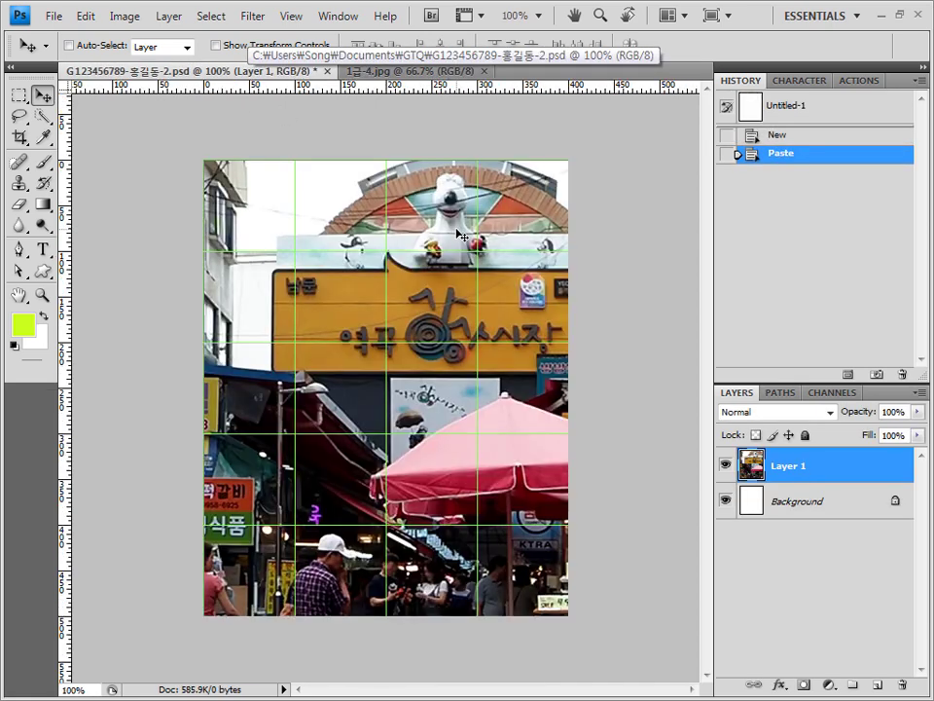
click(484, 71)
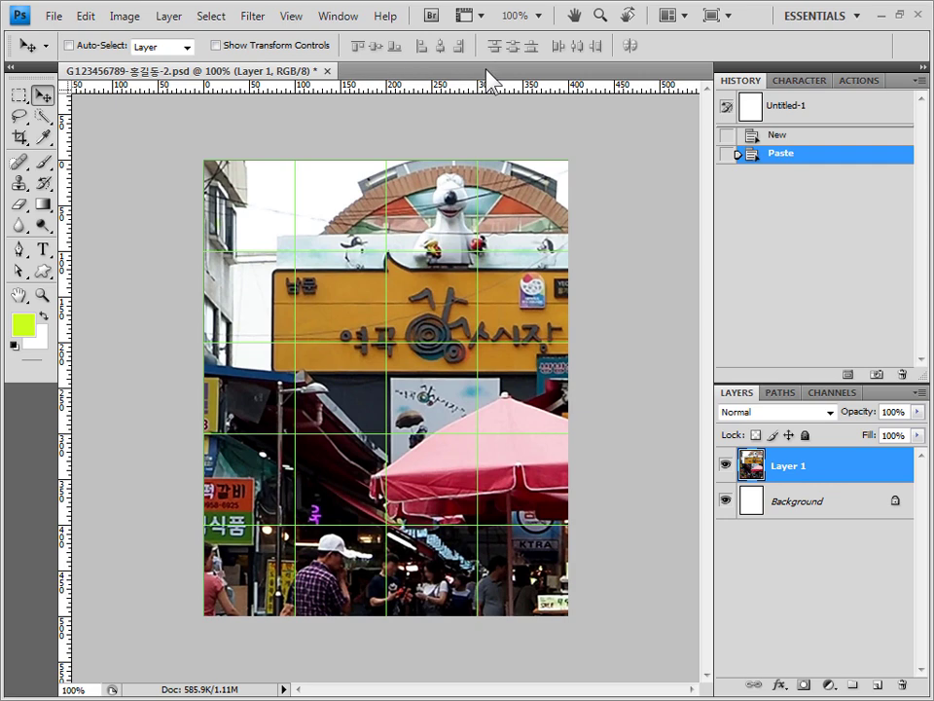
Toggle snapping and scale the pasted market photo proportionally to about 73.9% so it spans the canvas width from the upper-left corner.
key(ctrl+t)
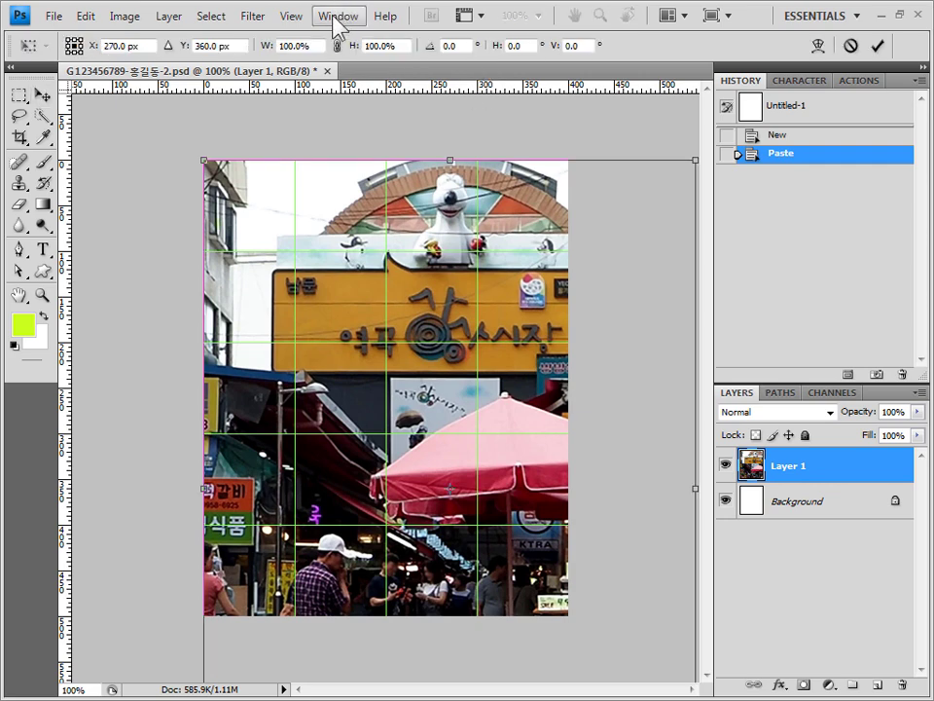
click(291, 16)
click(304, 340)
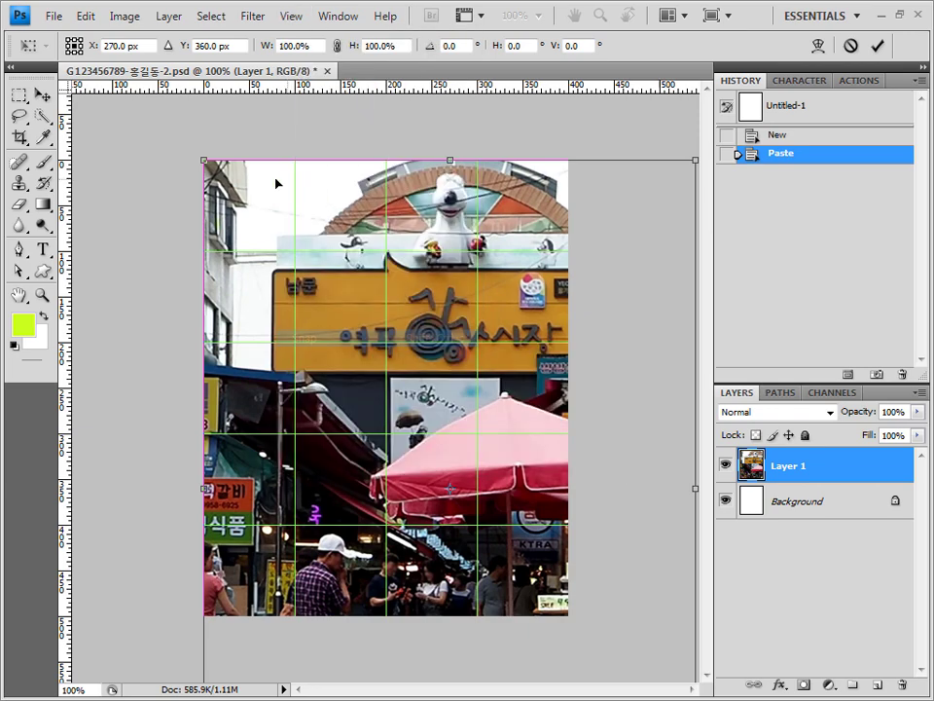
drag(206, 158, 534, 551)
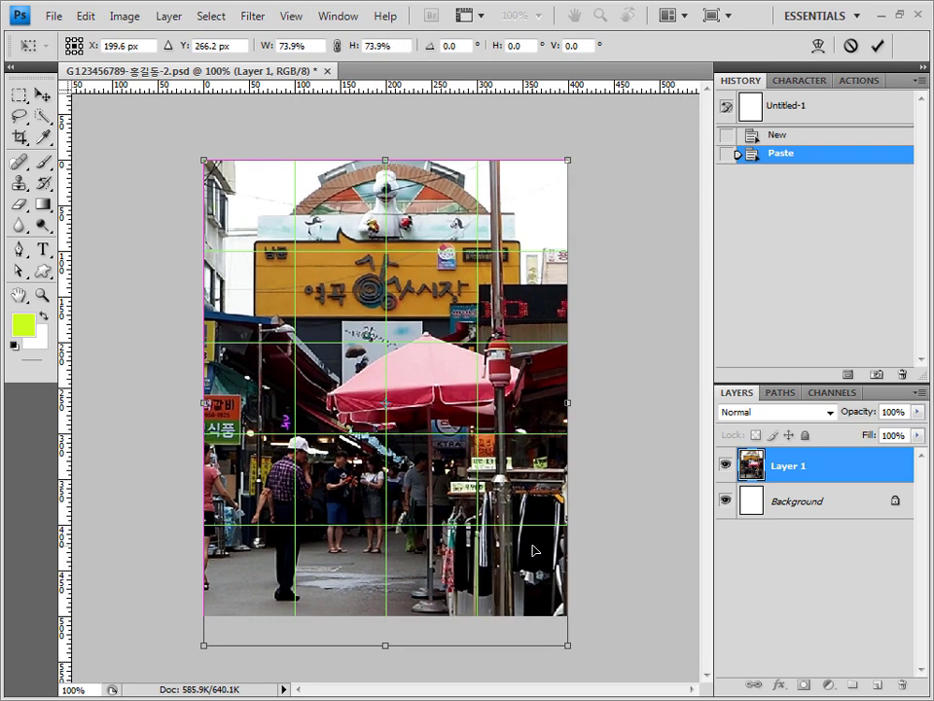
key(Return)
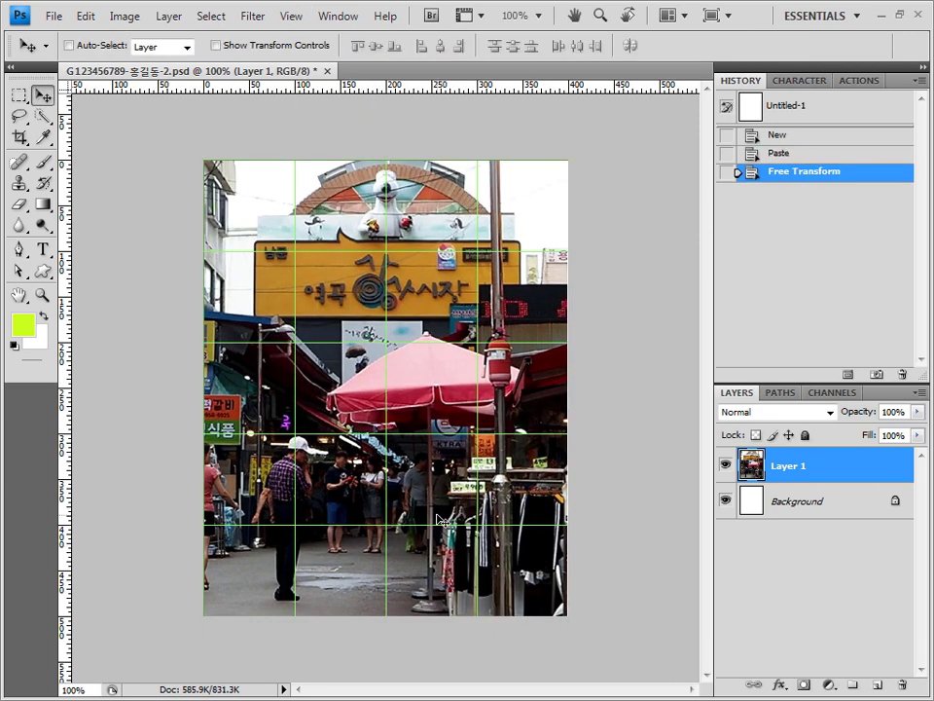
Apply the Film Grain filter to the market photo layer with grain 6, highlight area 0 and intensity 10.
click(255, 16)
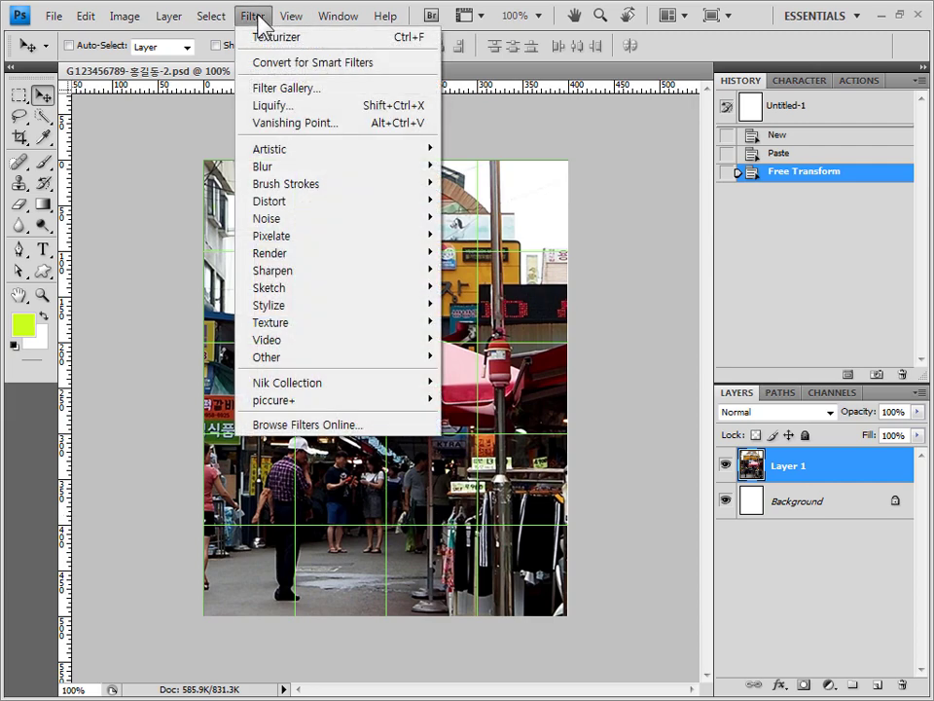
mouse_move(422, 153)
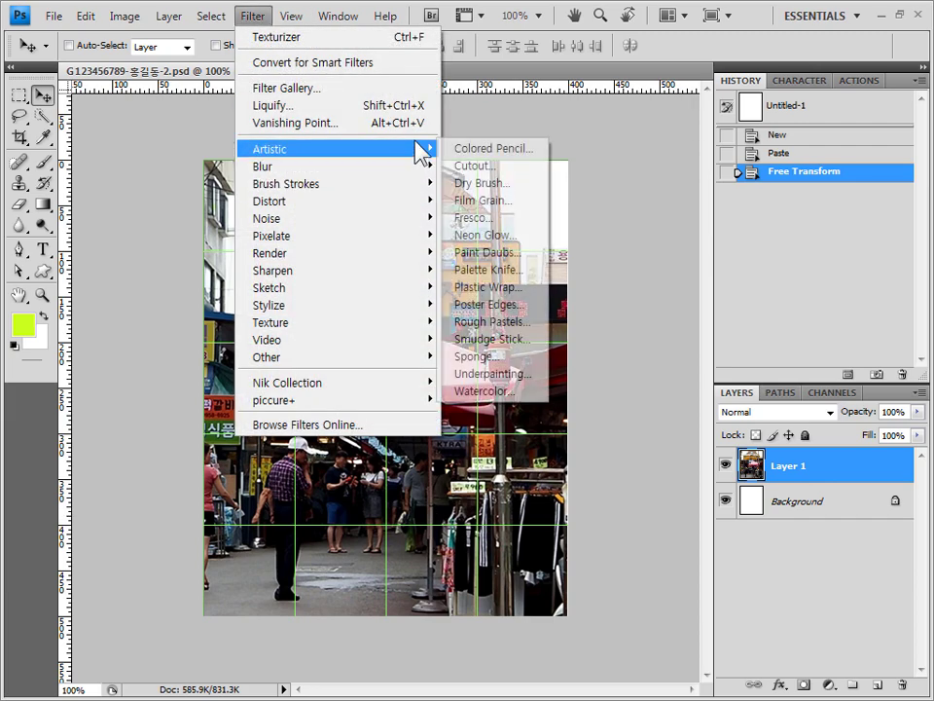
click(472, 203)
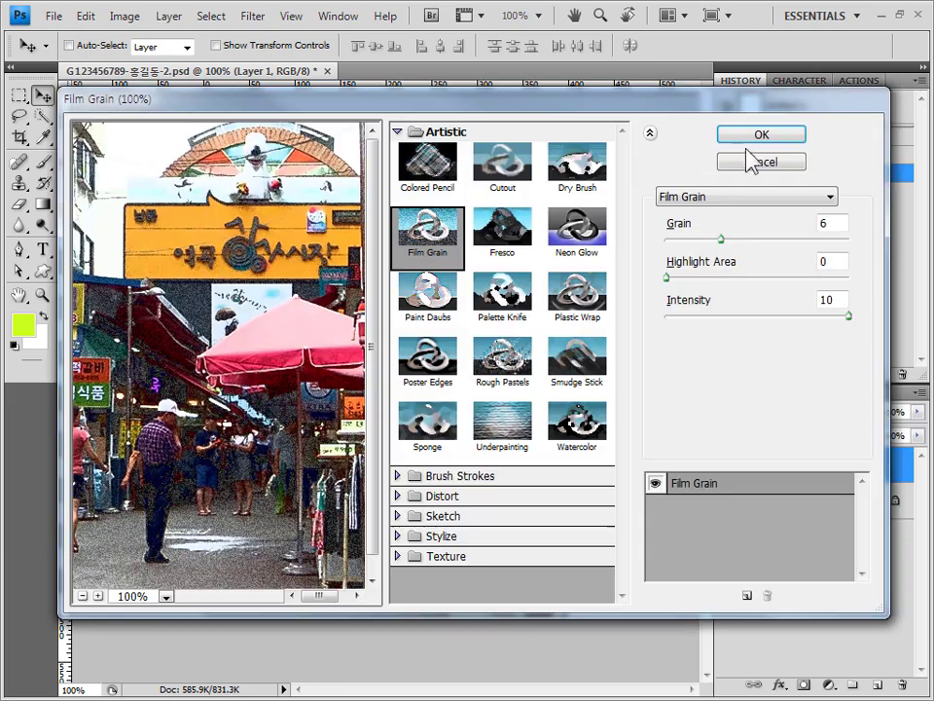
click(764, 138)
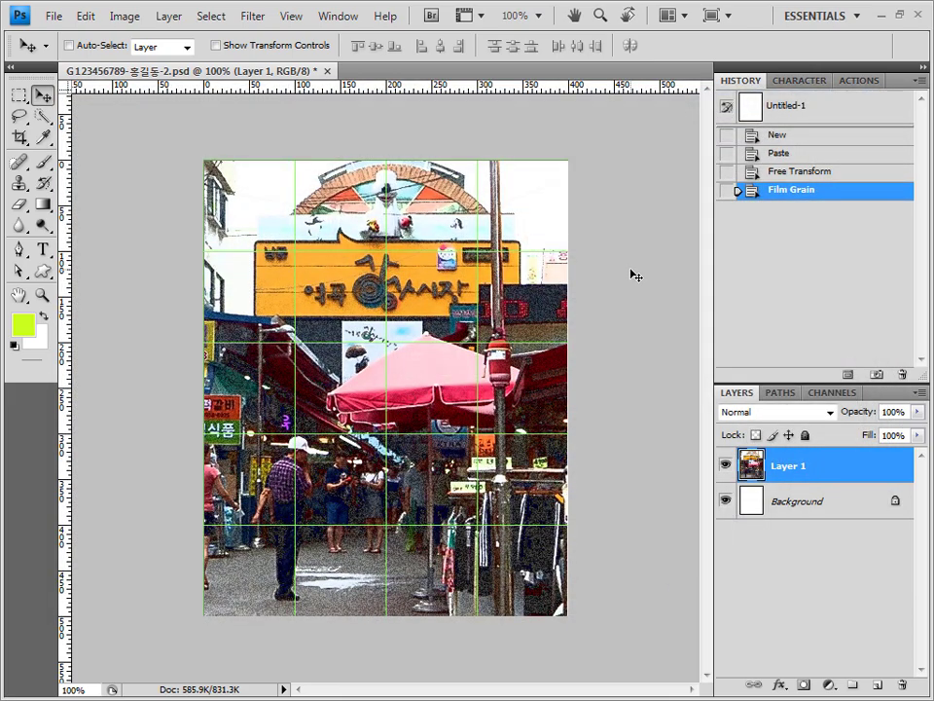
Open the rice cake photo 1급-5.jpg from the Chapter01 folder as a separate document and hide its grid.
key(alt+Tab)
drag(476, 409, 584, 45)
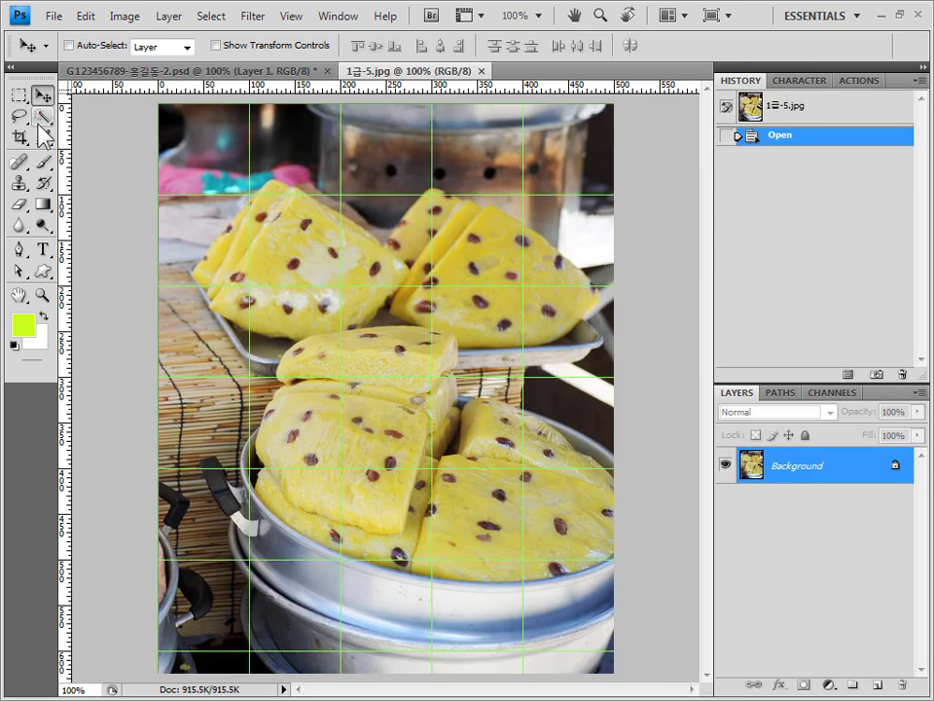
click(42, 116)
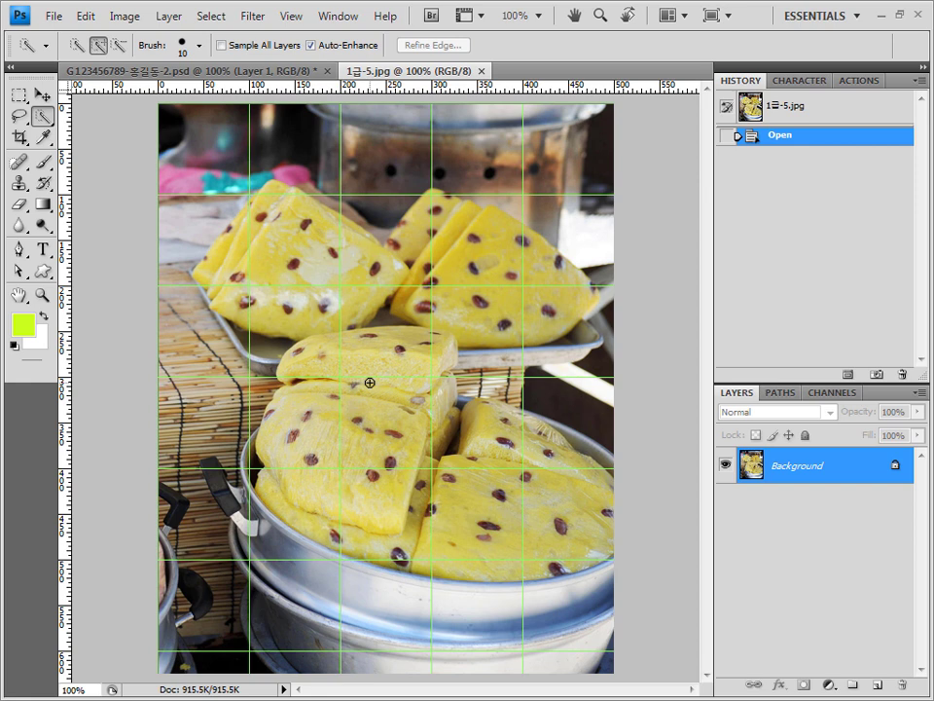
key(ctrl+apostrophe)
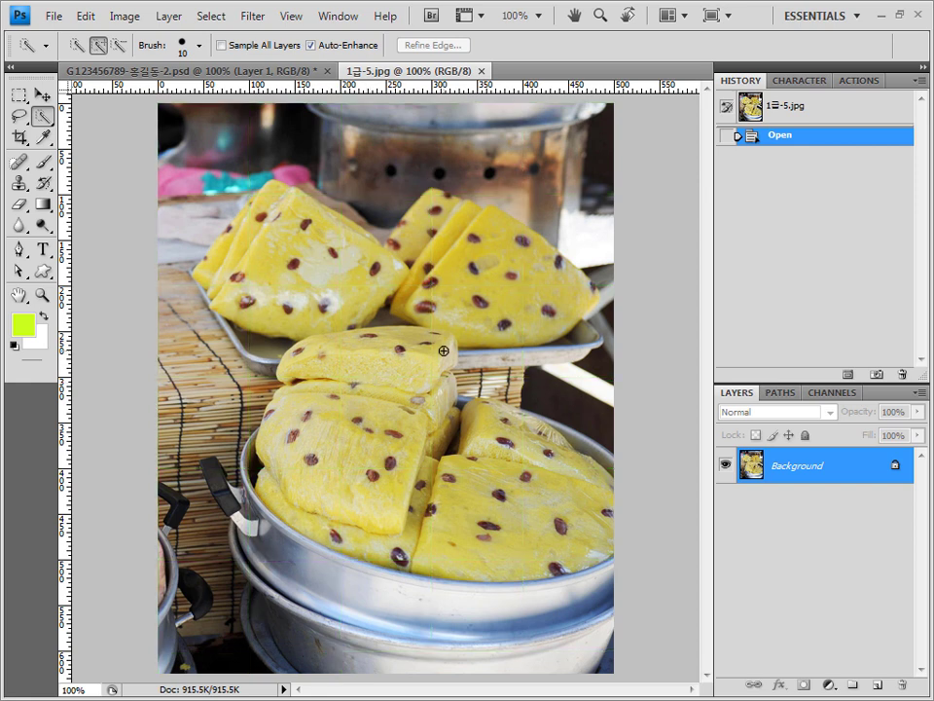
Select the front stack of yellow rice cakes and the metal steamer below it with the Quick Selection tool.
drag(449, 350, 409, 428)
click(538, 524)
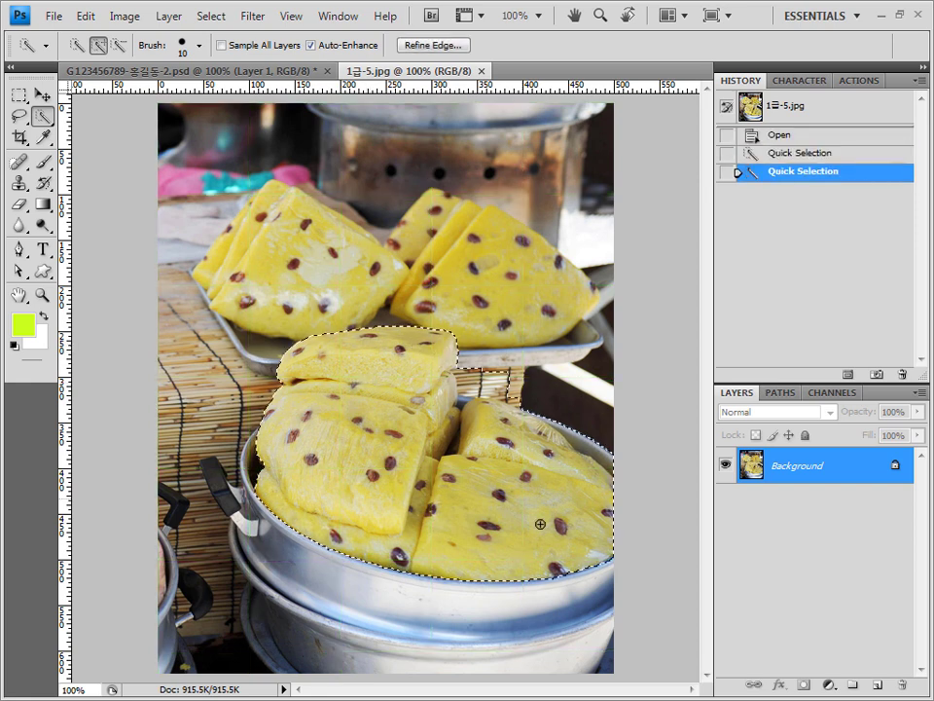
click(272, 457)
click(370, 355)
click(195, 603)
click(584, 604)
click(487, 409)
Subtract the bamboo mat behind the rice cakes and around the steamer's handle from the selection.
key(alt)
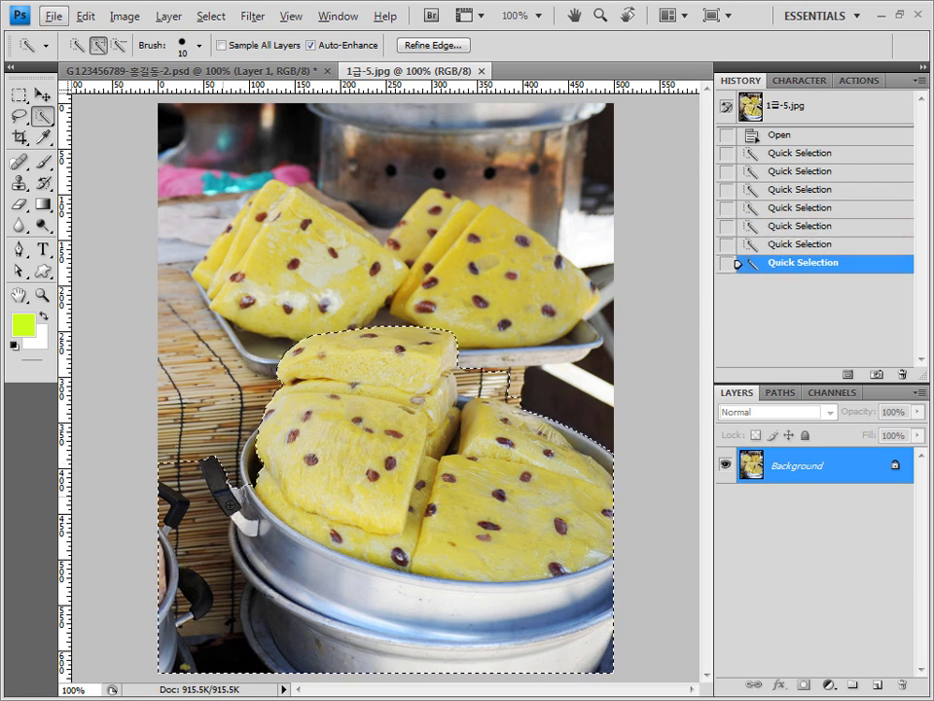
click(218, 507)
key(alt)
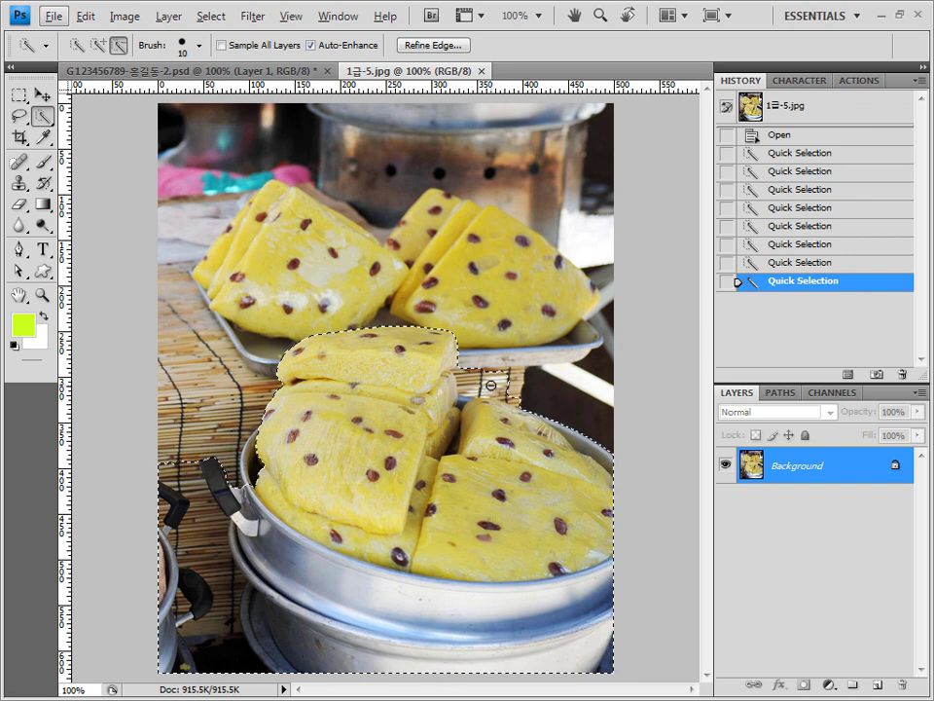
click(119, 46)
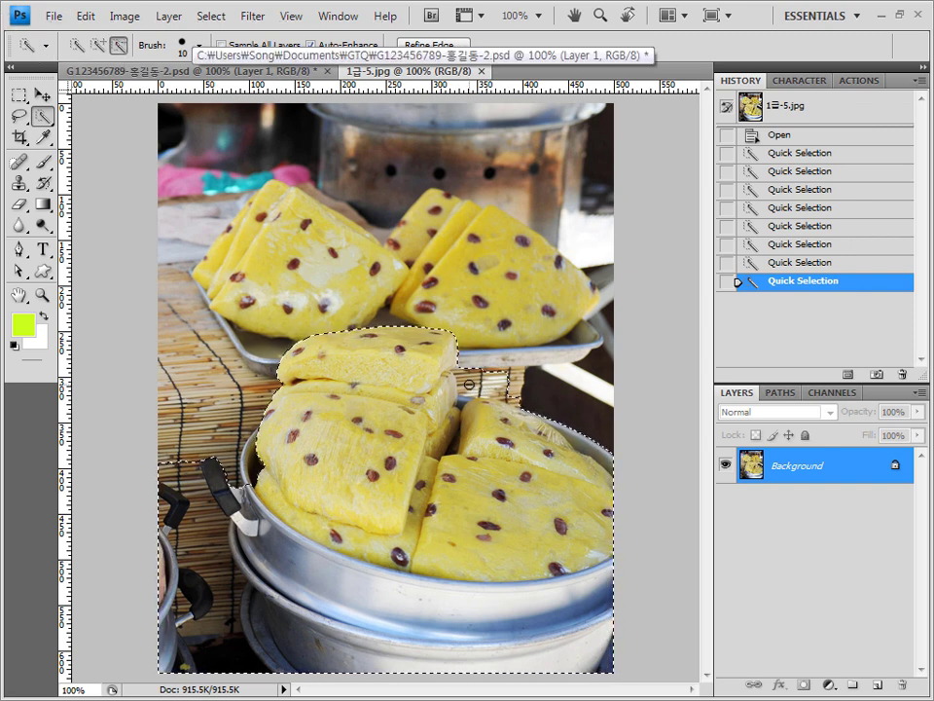
click(502, 398)
click(506, 399)
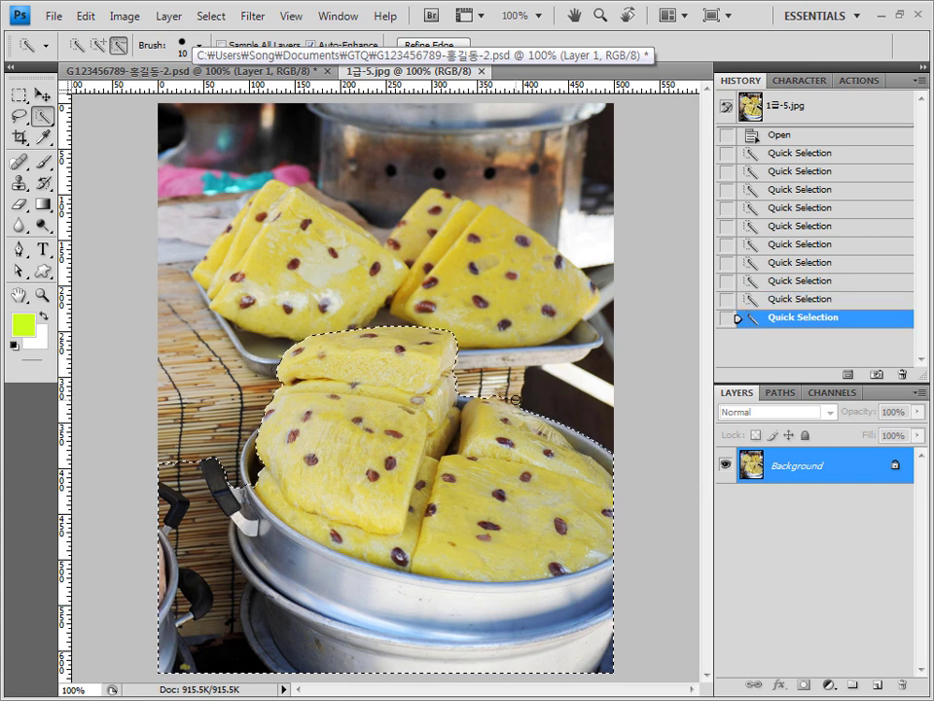
click(503, 396)
click(499, 396)
click(495, 396)
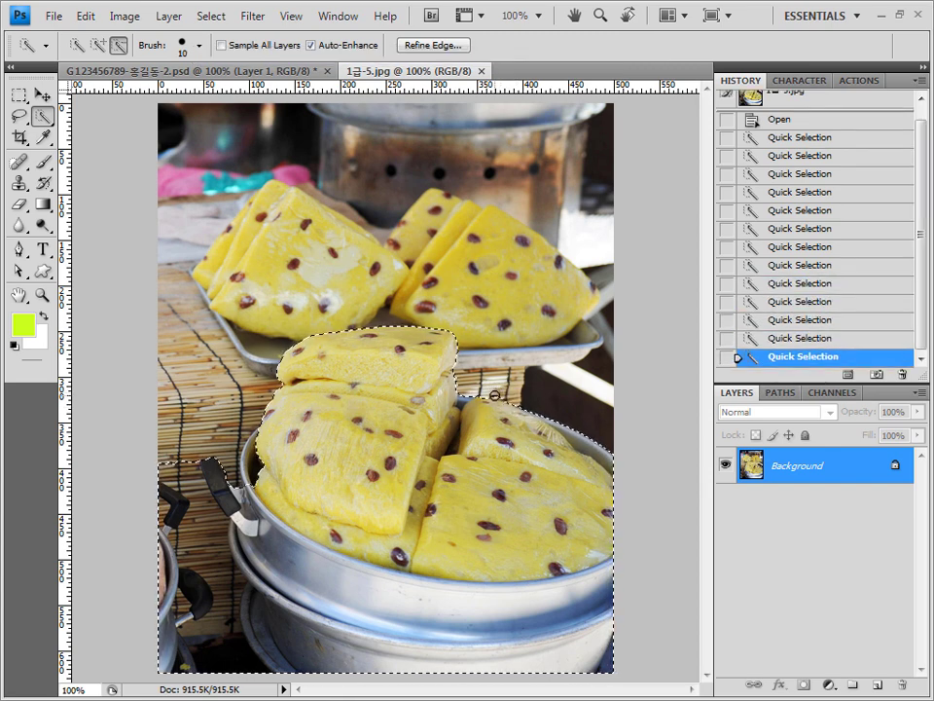
click(216, 487)
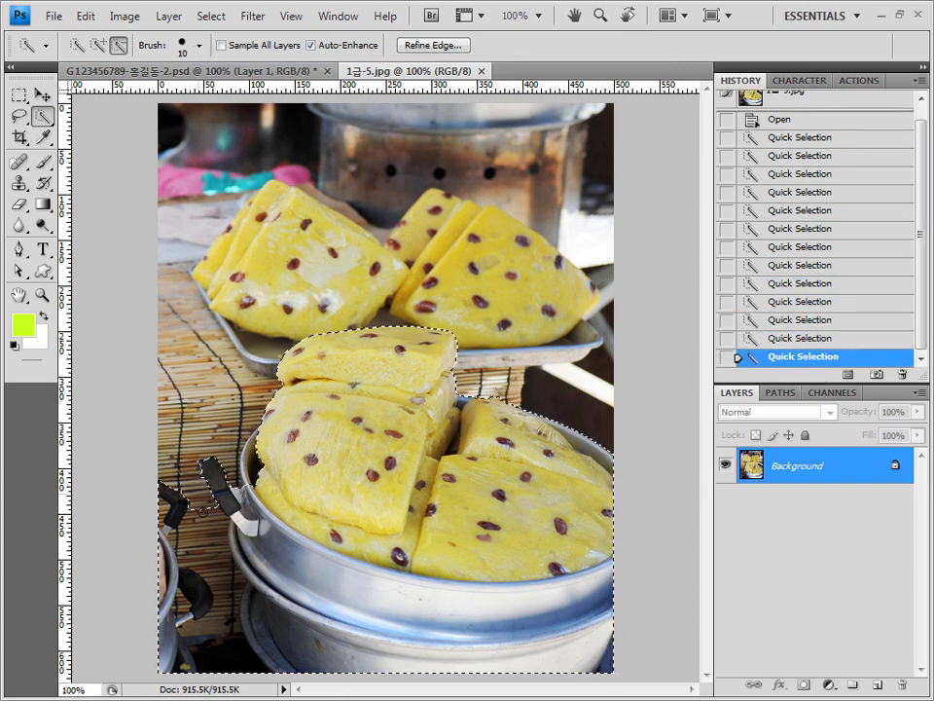
drag(195, 506, 199, 623)
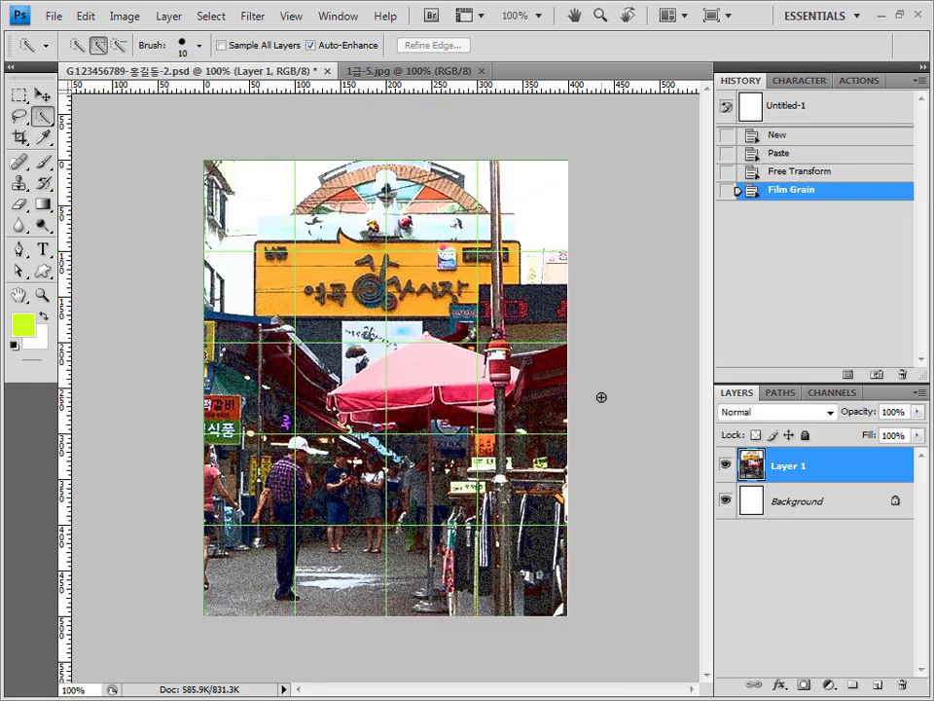
Paste the rice cake cutout into the market composition, scale it to about 75%, rotate it about -15.6° and place it in the canvas's lower-right corner.
key(ctrl+v)
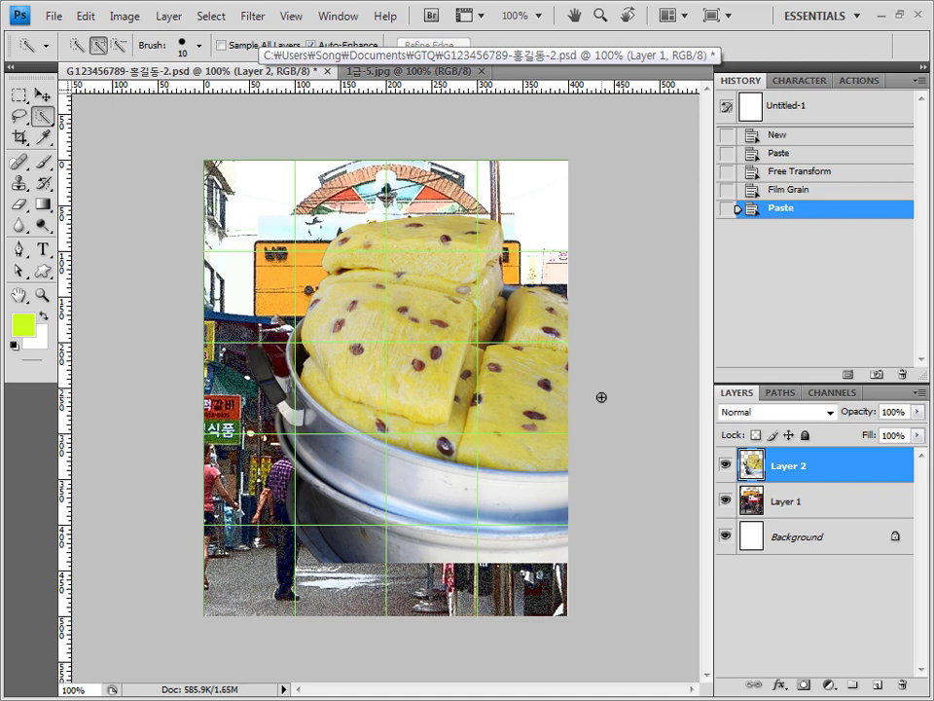
key(ctrl+t)
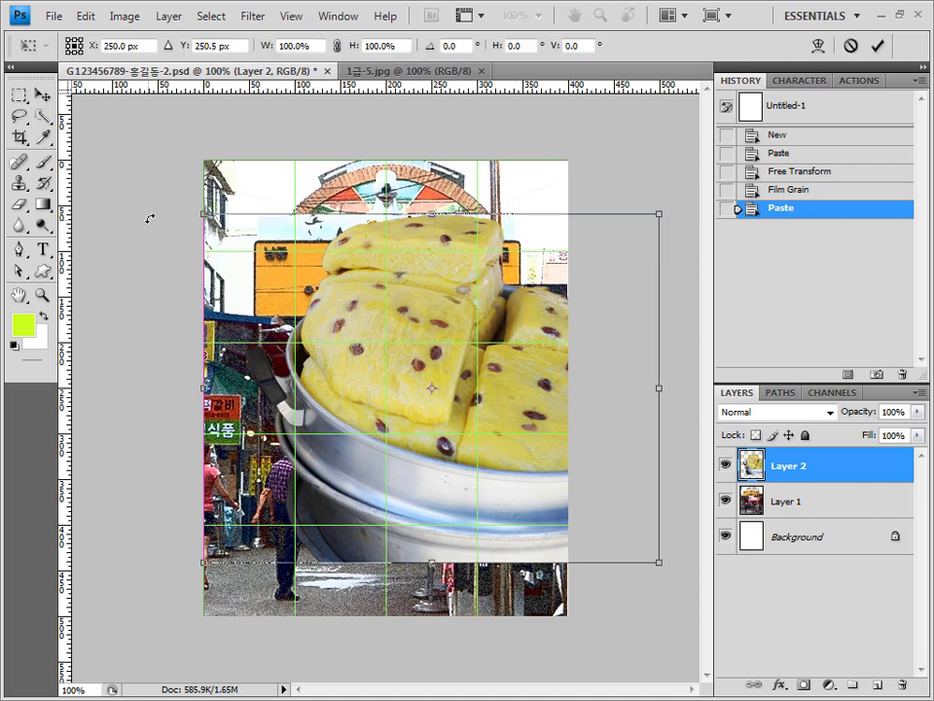
drag(202, 213, 318, 300)
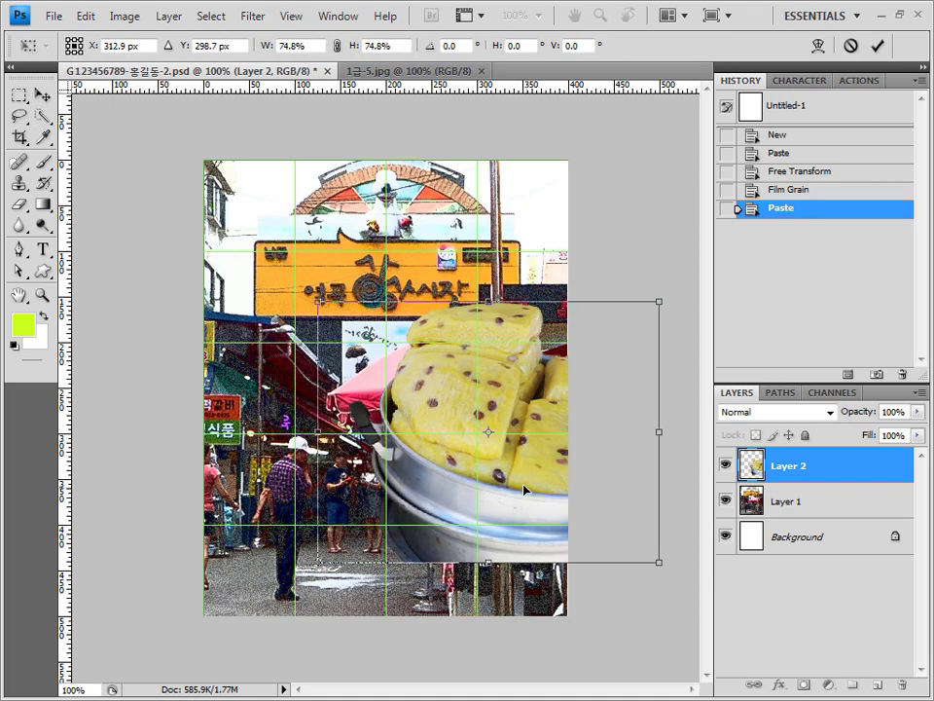
drag(392, 363, 405, 495)
drag(311, 401, 298, 447)
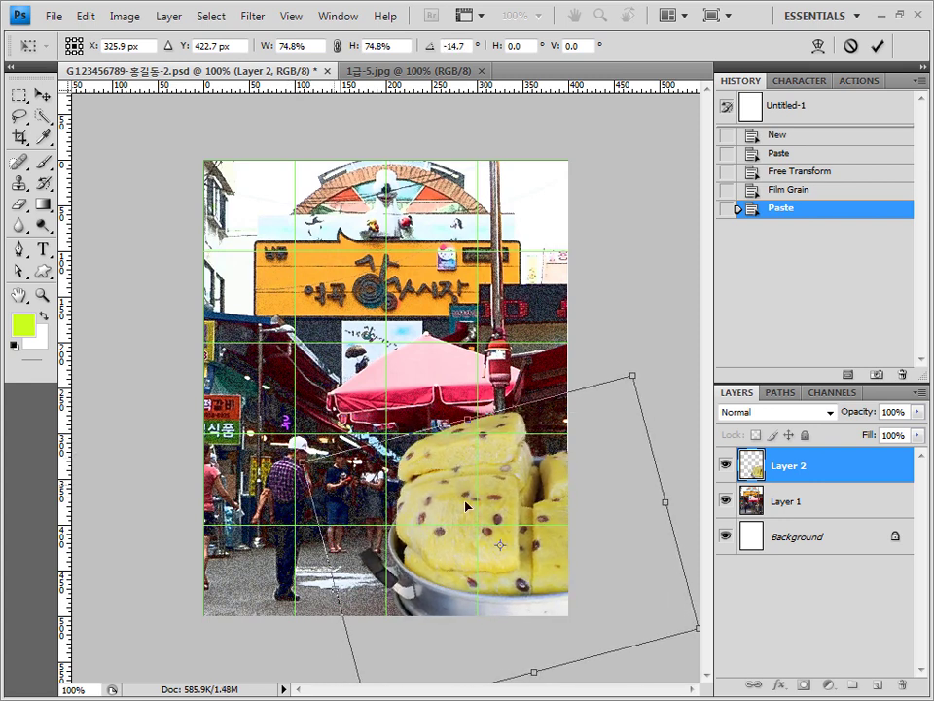
drag(522, 507, 462, 512)
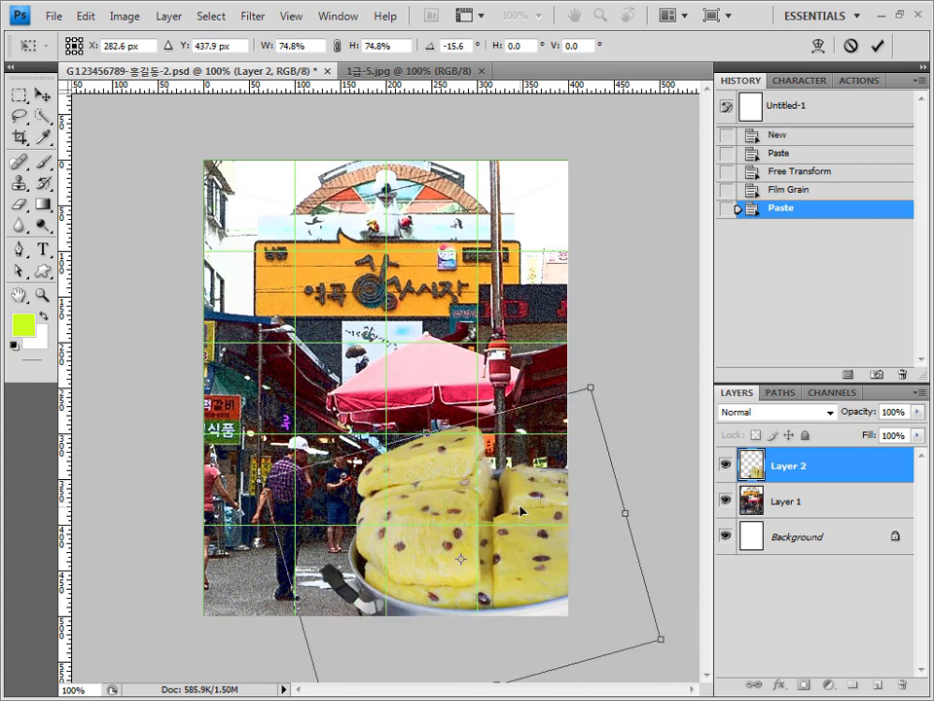
key(Return)
key(w)
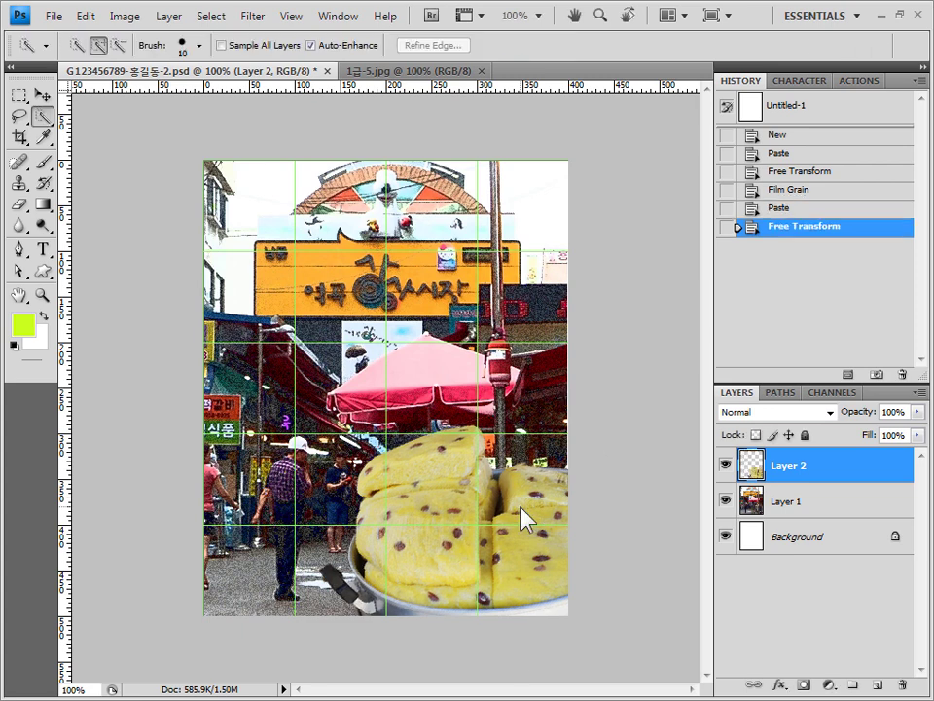
Add an Outer Glow with the default settings to the rice cake layer and hide the grid.
click(779, 686)
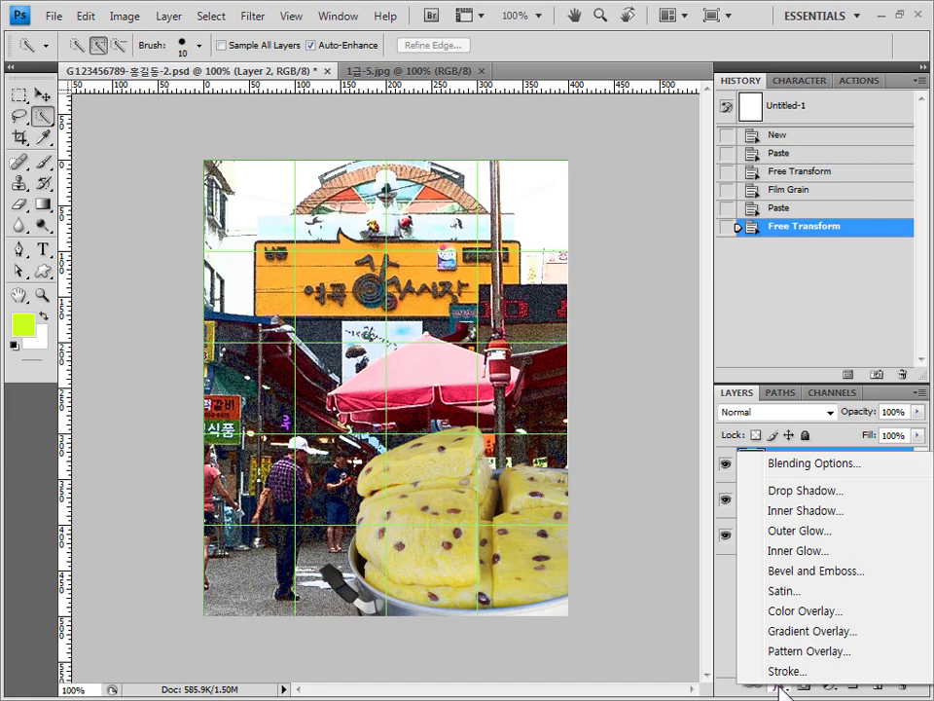
click(801, 534)
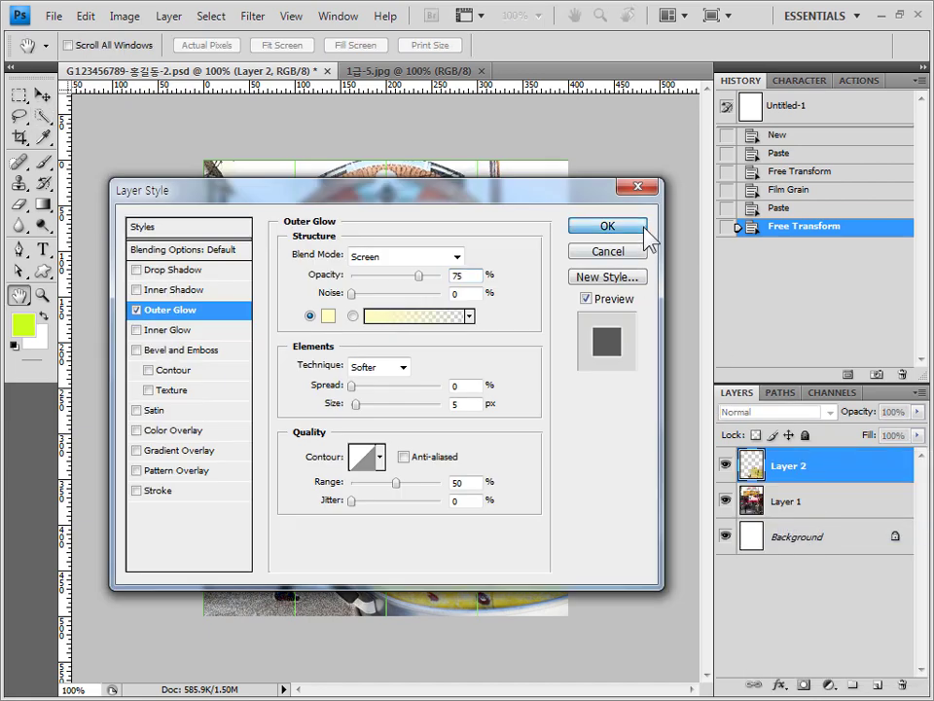
click(646, 235)
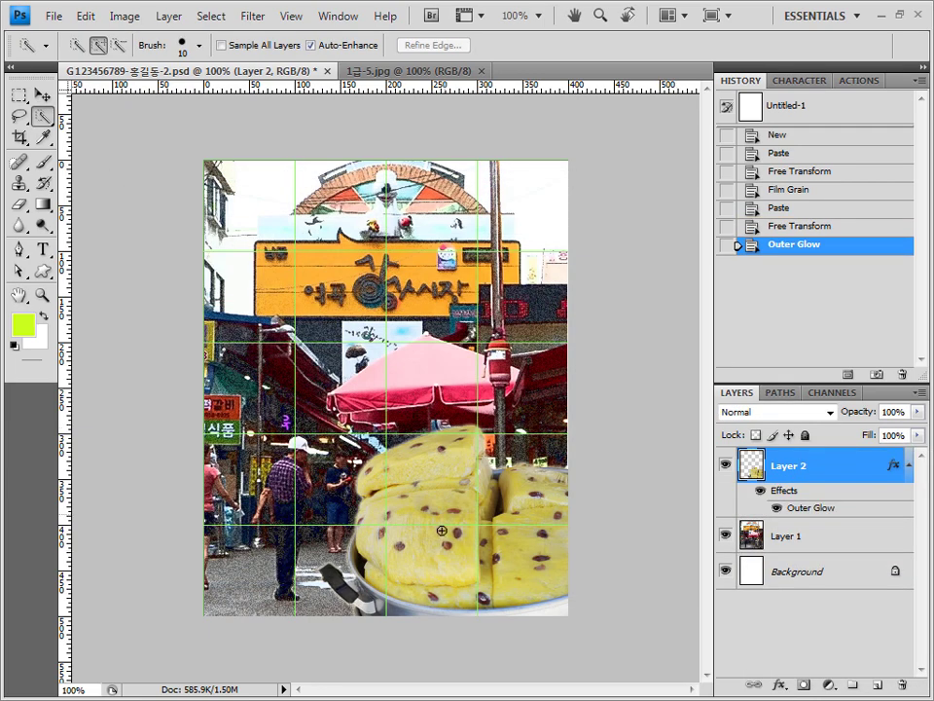
key(ctrl+apostrophe)
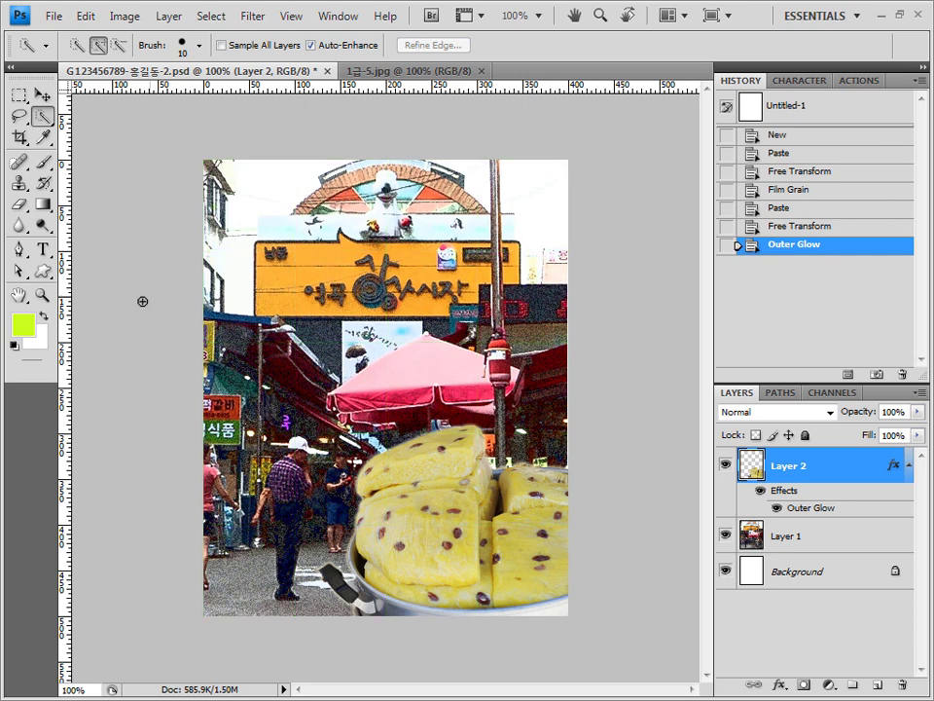
Select the two front rice cakes and recolour them with a Hue/Saturation adjustment layer set to hue -110.
mouse_move(473, 569)
mouse_down()
mouse_move(413, 556)
mouse_move(385, 531)
mouse_move(431, 600)
mouse_move(536, 491)
mouse_move(368, 482)
mouse_move(383, 490)
mouse_move(357, 498)
mouse_move(502, 601)
mouse_up()
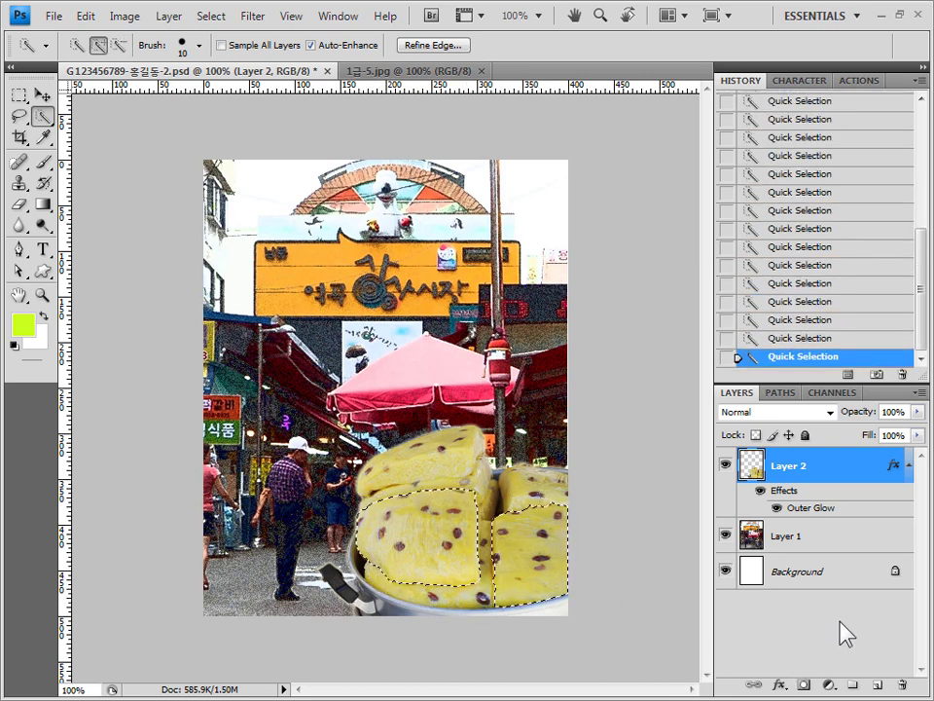
click(833, 688)
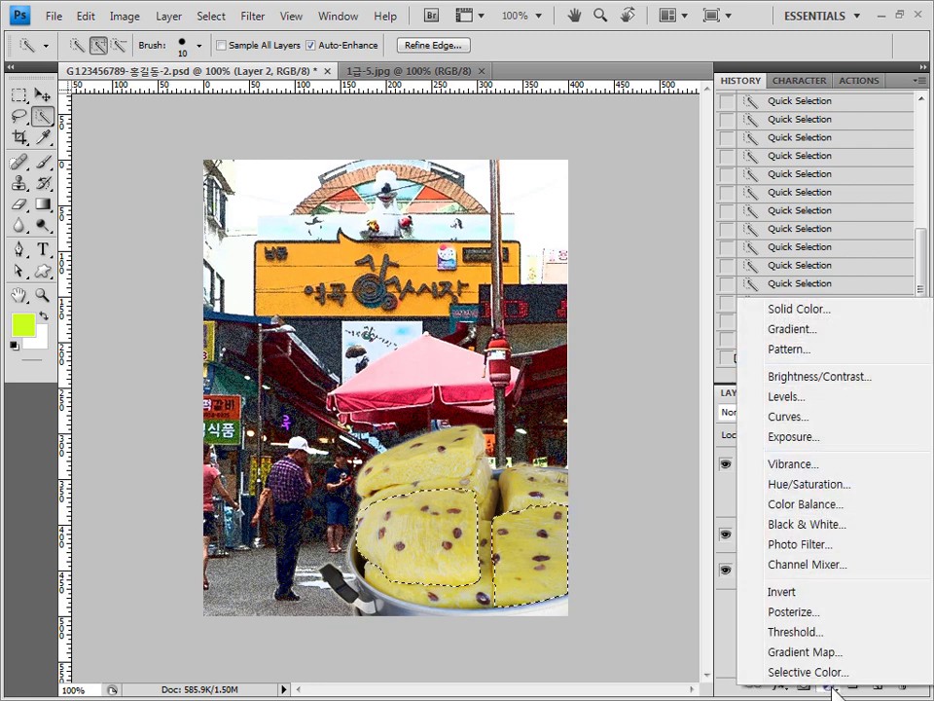
click(820, 487)
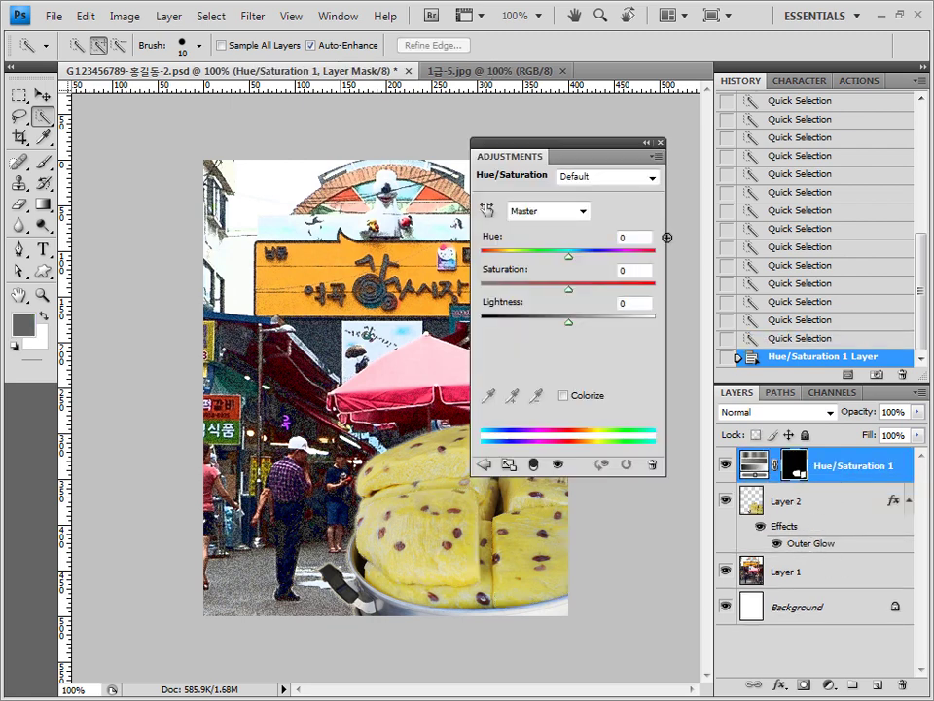
drag(584, 150, 652, 179)
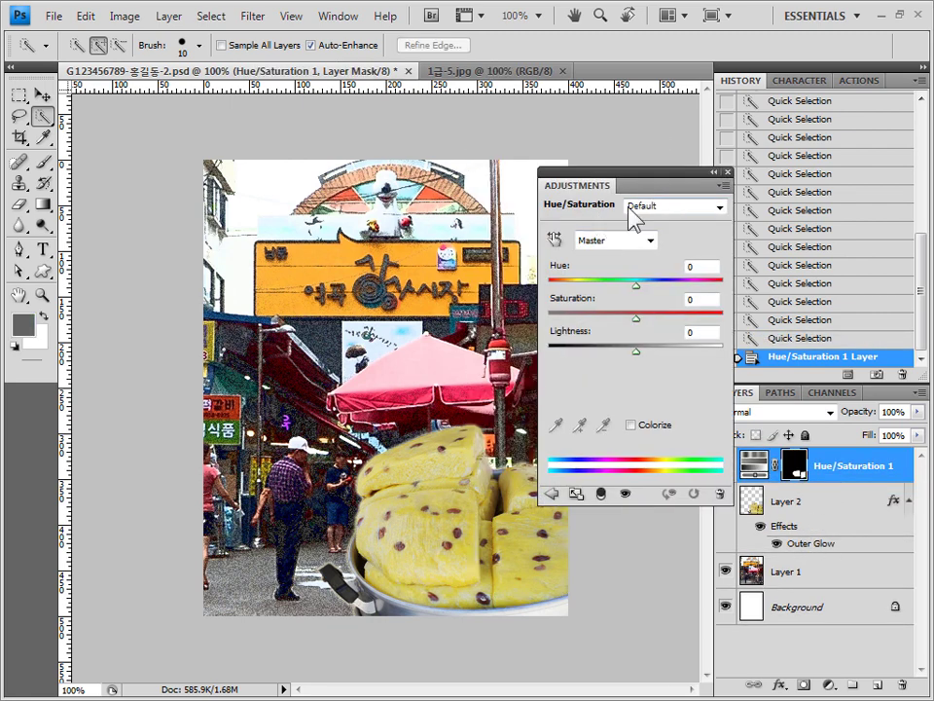
click(632, 424)
click(632, 424)
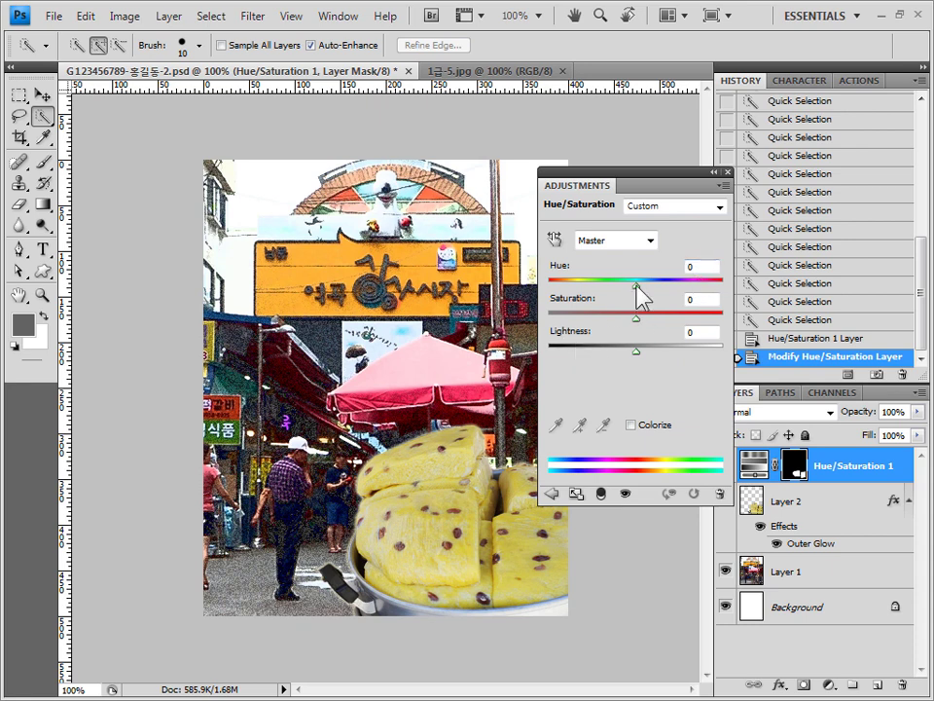
mouse_move(637, 285)
mouse_down()
mouse_move(652, 283)
mouse_move(590, 282)
mouse_move(624, 281)
mouse_move(636, 297)
mouse_up()
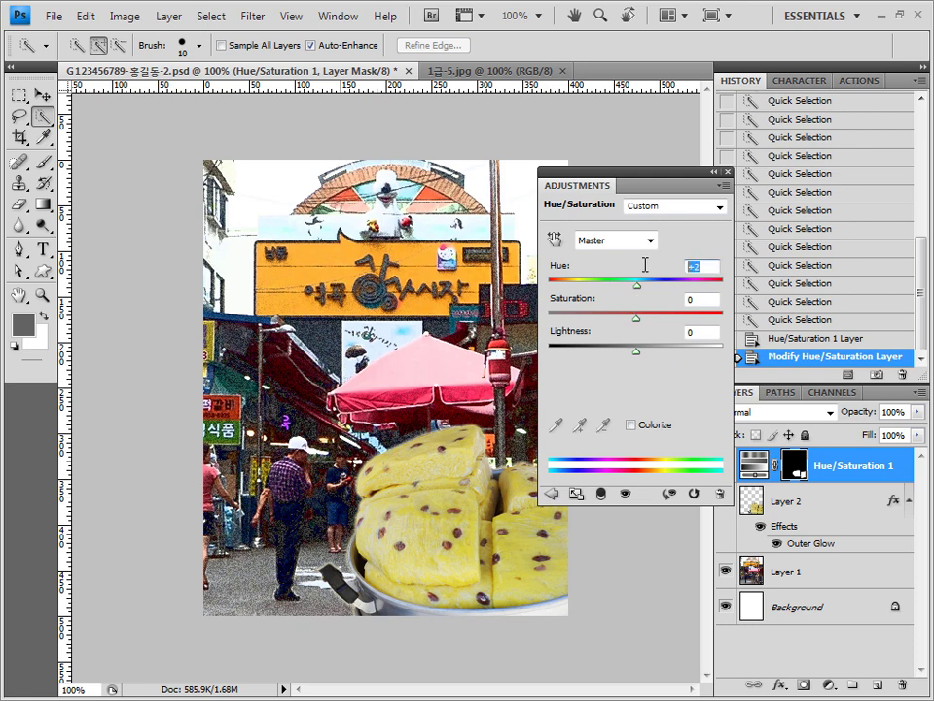
text(-11)
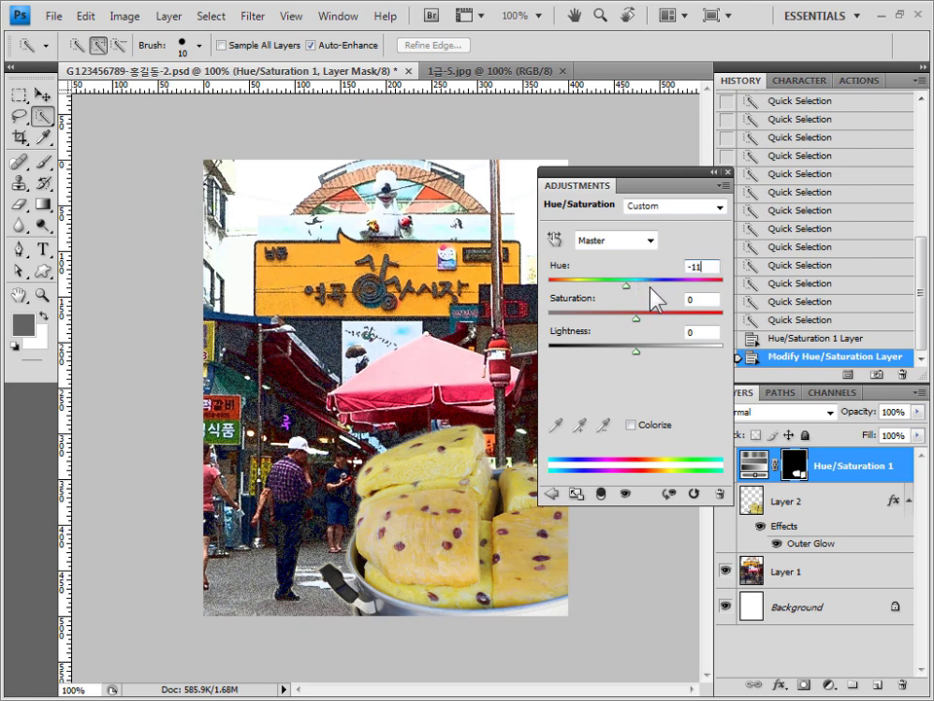
text(0)
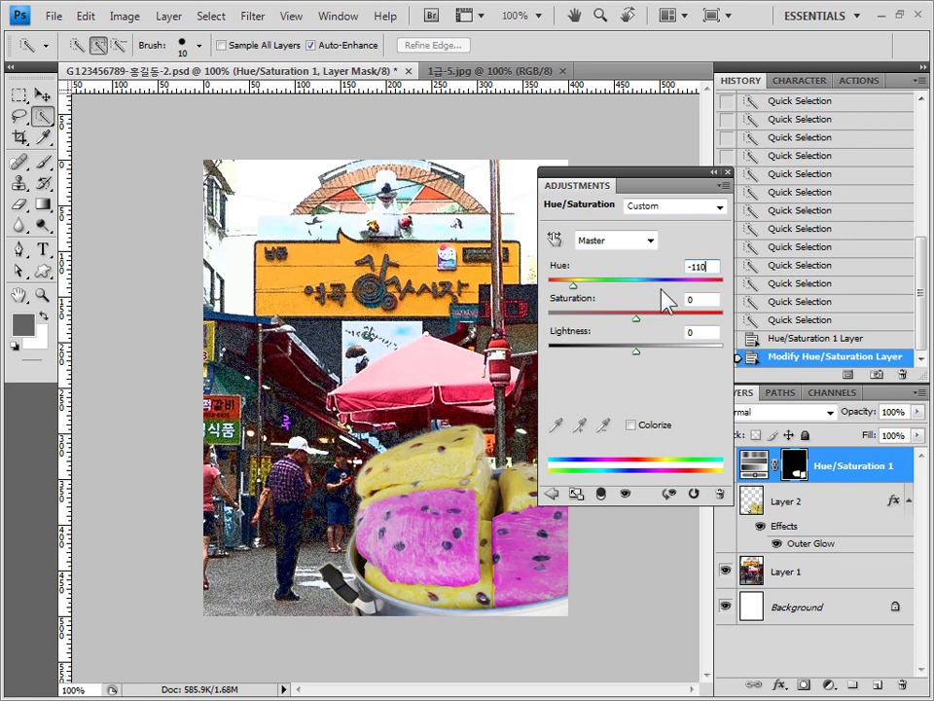
click(728, 172)
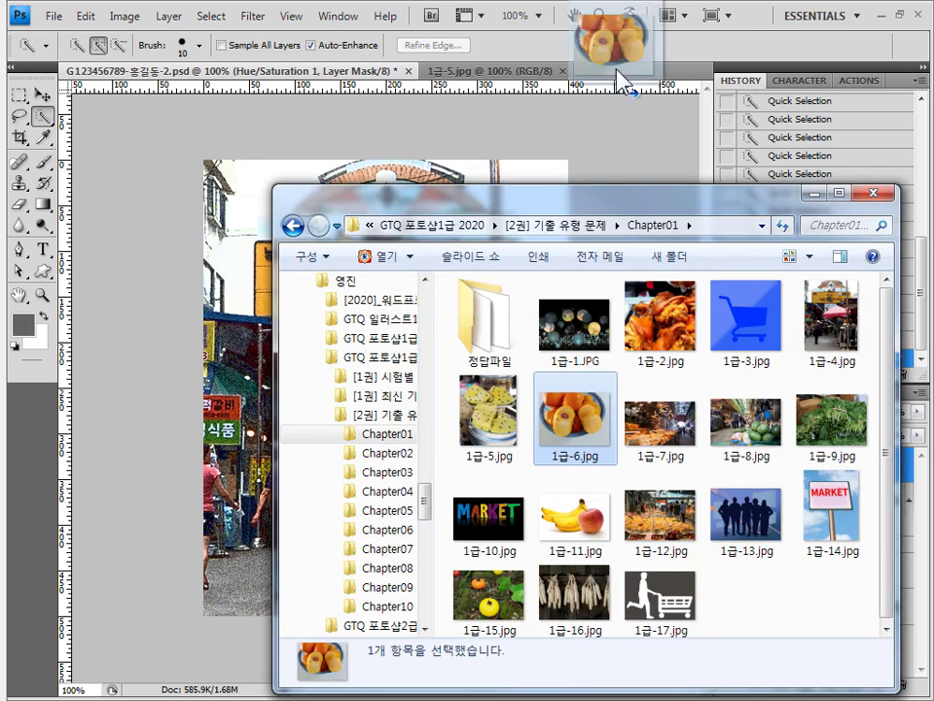
Open the persimmon photo 1급-6.jpg from the Chapter01 folder as a separate document and close 1급-5.jpg.
drag(619, 77, 523, 70)
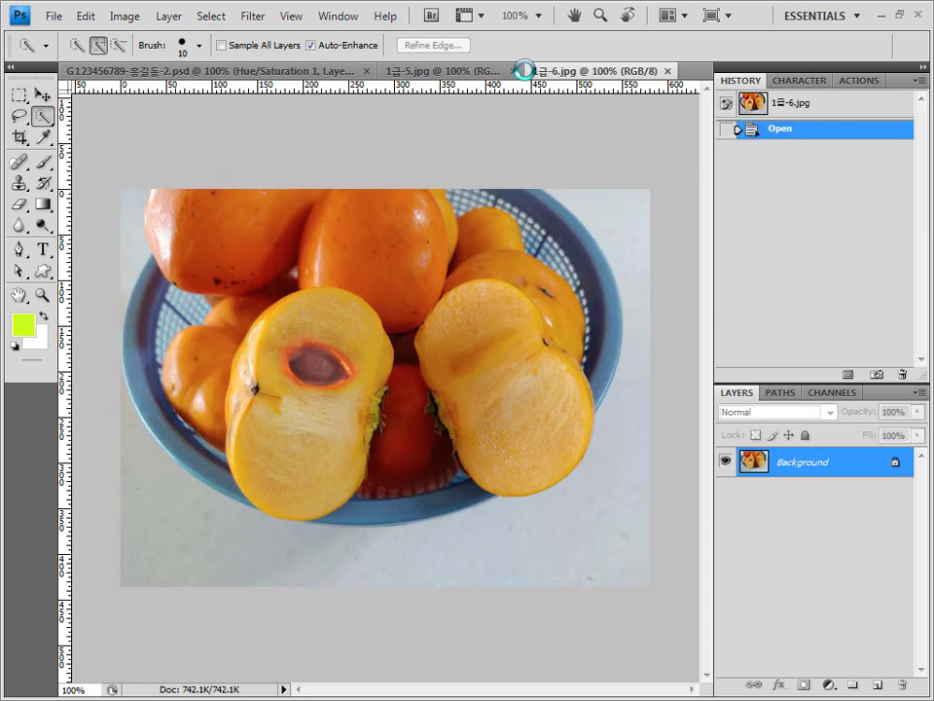
click(409, 70)
click(521, 71)
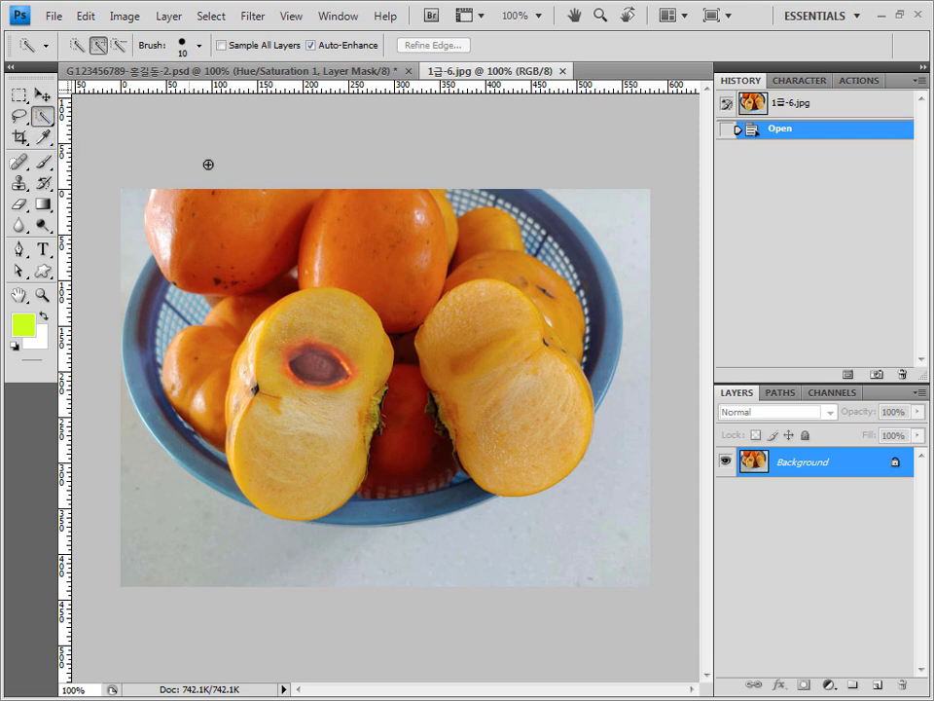
Select the two cut persimmon halves with the Quick Selection tool, subtracting the whole persimmon behind the right half.
mouse_move(344, 315)
mouse_down()
mouse_move(311, 317)
mouse_move(291, 350)
mouse_move(292, 477)
mouse_up()
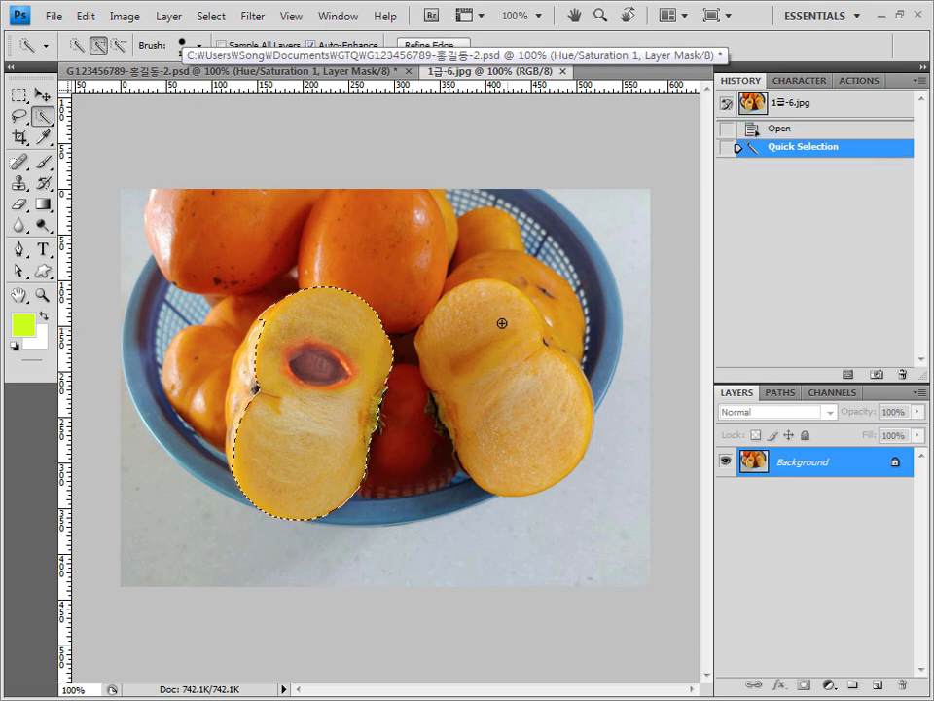
mouse_move(500, 323)
mouse_down()
mouse_move(535, 392)
mouse_move(553, 354)
mouse_up()
click(553, 354)
alt+click(573, 330)
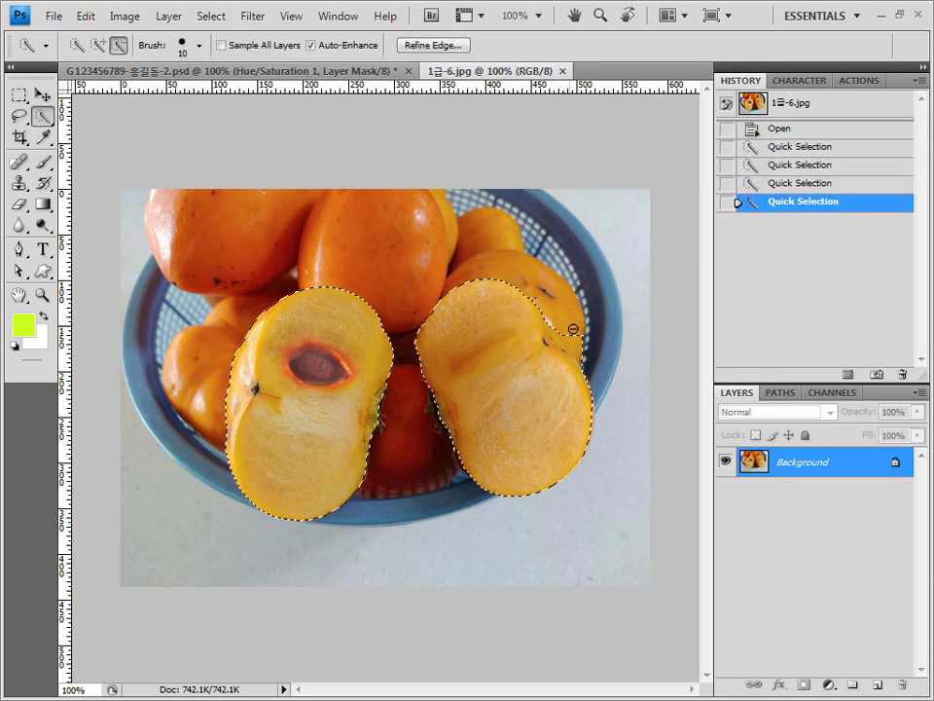
alt+click(539, 325)
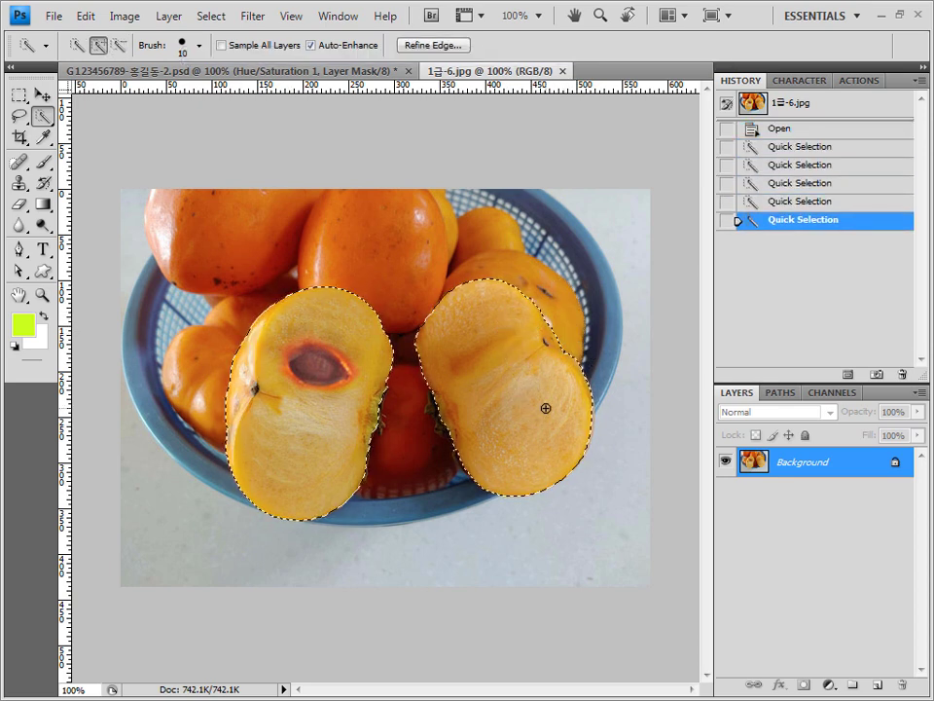
Copy the selected persimmon halves into the market composition as a new layer and close 1급-6.jpg.
click(327, 71)
key(ctrl+v)
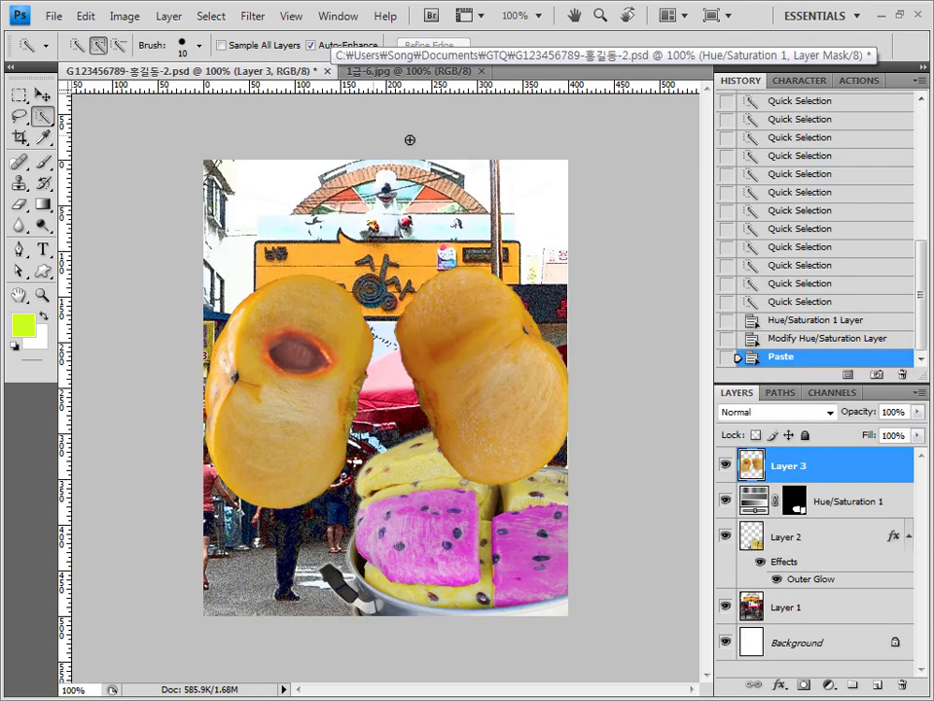
click(389, 70)
key(ctrl+w)
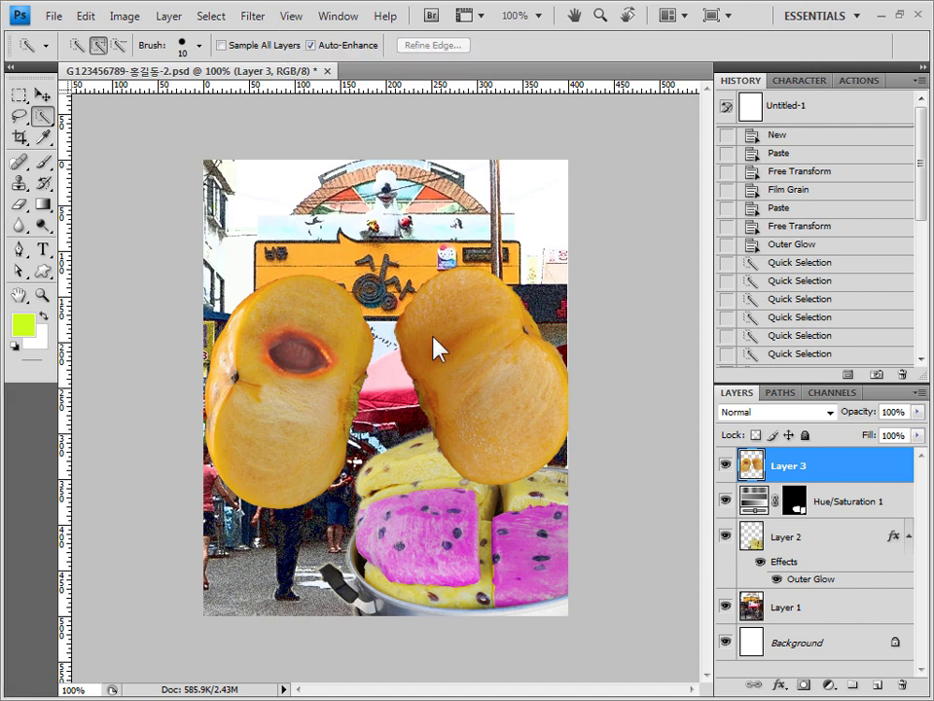
Scale the persimmon halves to about 44%, rotate them about 17° and place them left of the rice cakes, with the grid shown.
key(ctrl+t)
drag(575, 261, 508, 371)
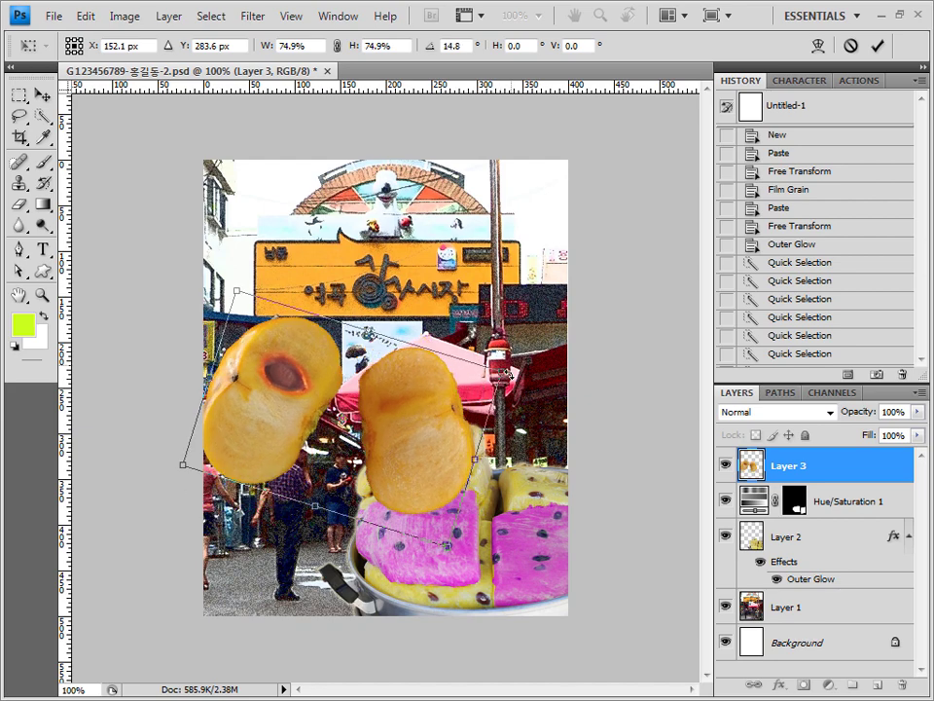
drag(449, 407, 420, 522)
key(ctrl+apostrophe)
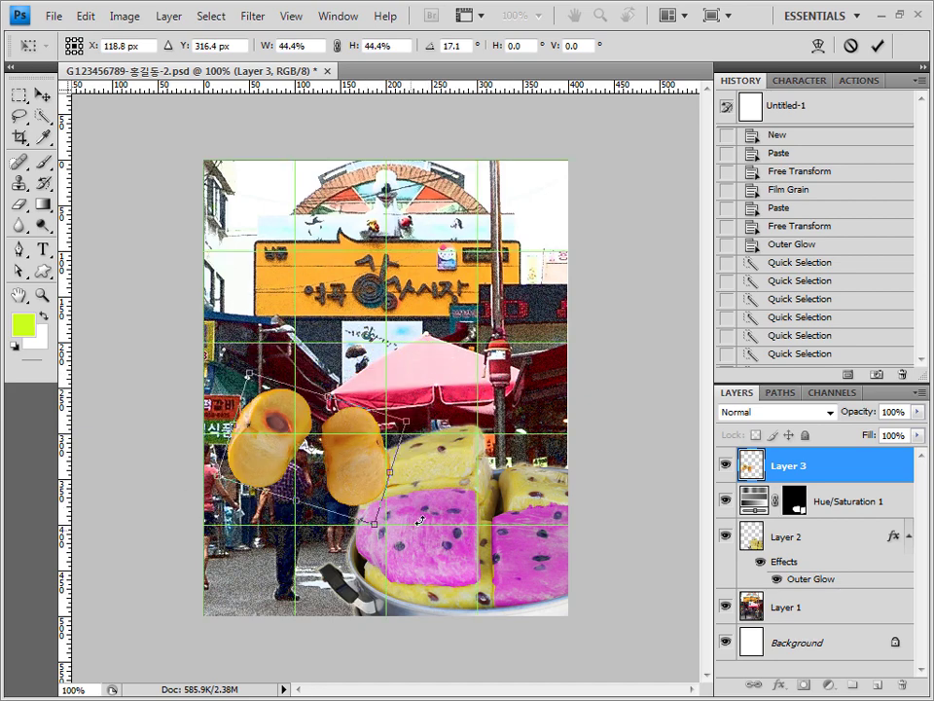
key(Return)
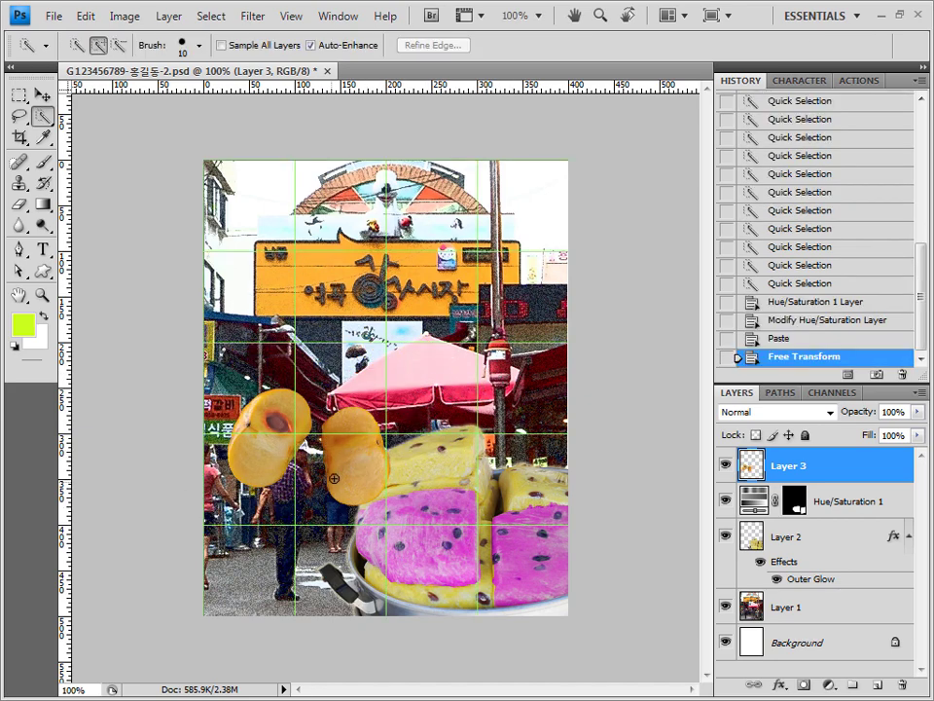
Add a Drop Shadow layer style to the persimmon layer.
click(778, 687)
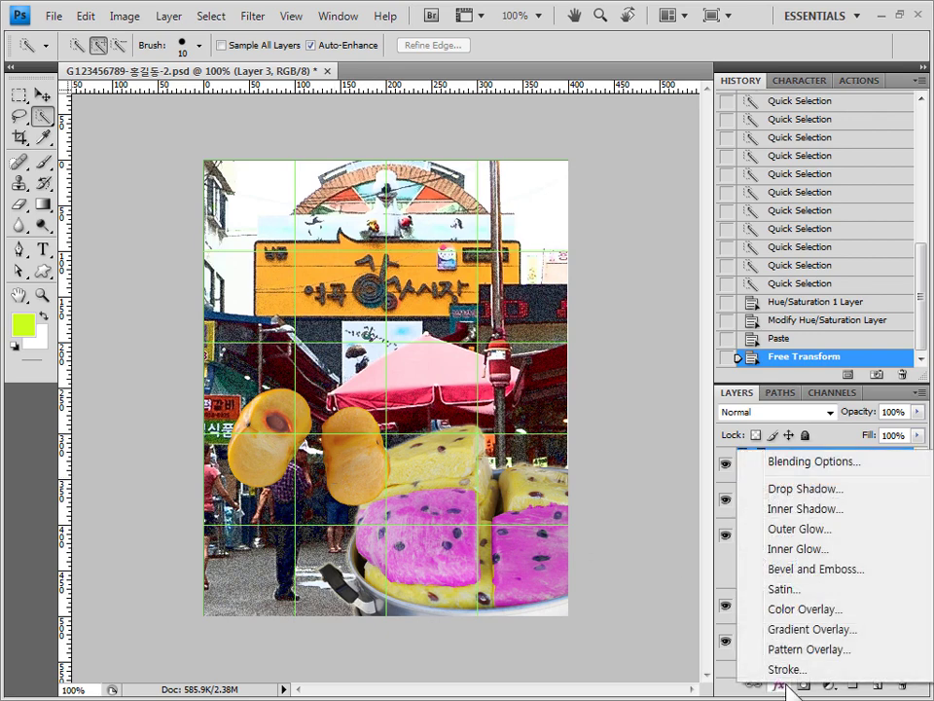
click(789, 488)
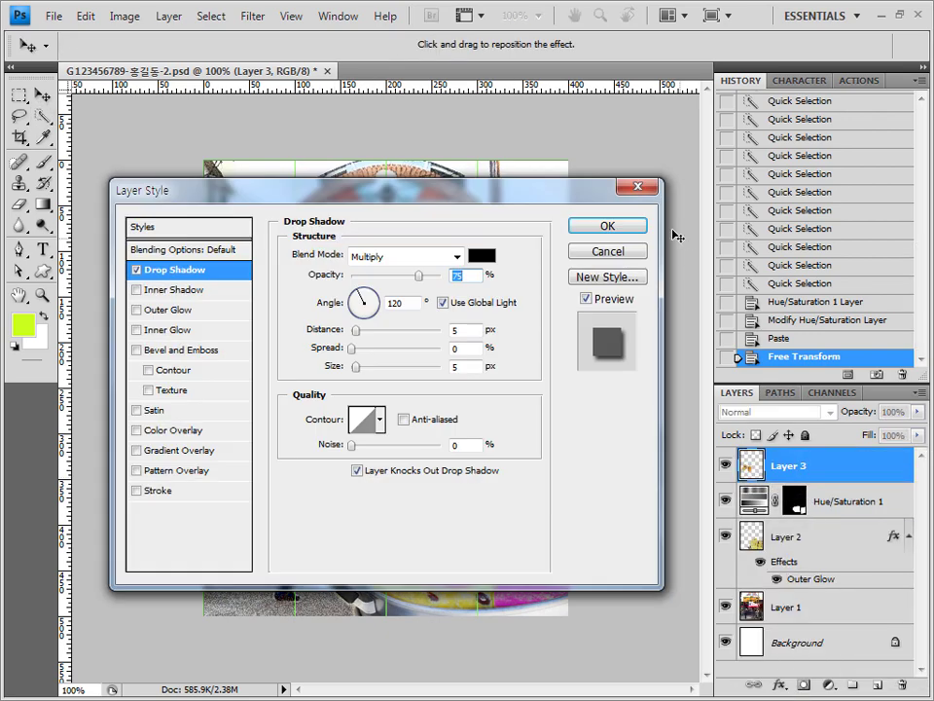
Apply the Drop Shadow effect to Layer 3 with its default settings.
click(625, 228)
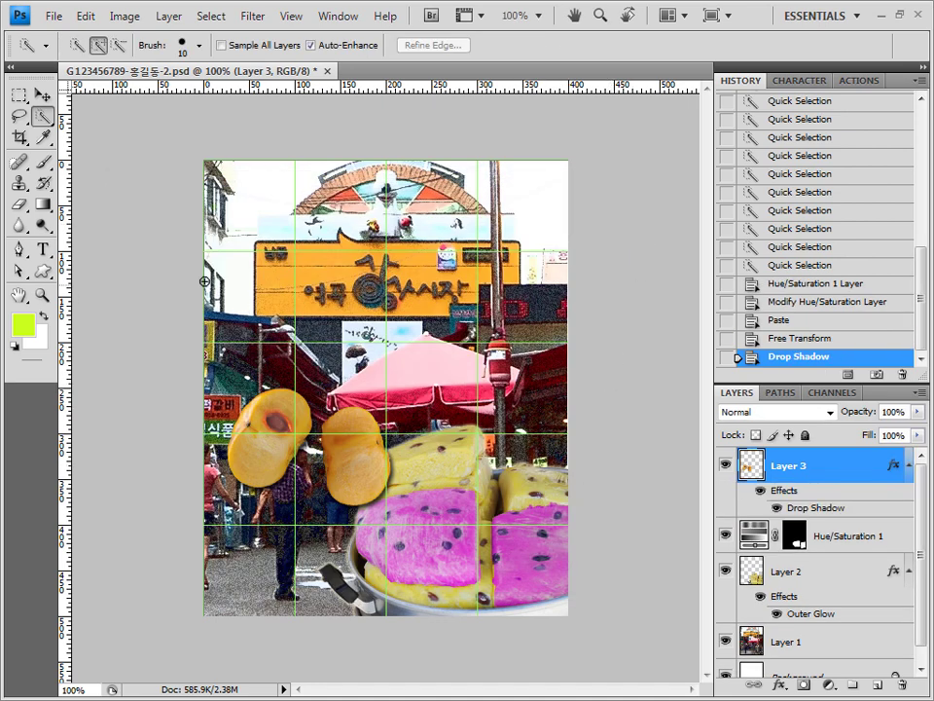
With the Custom Shape tool, replace the current shapes with the Symbols set and choose the Pedestrian shape.
click(43, 270)
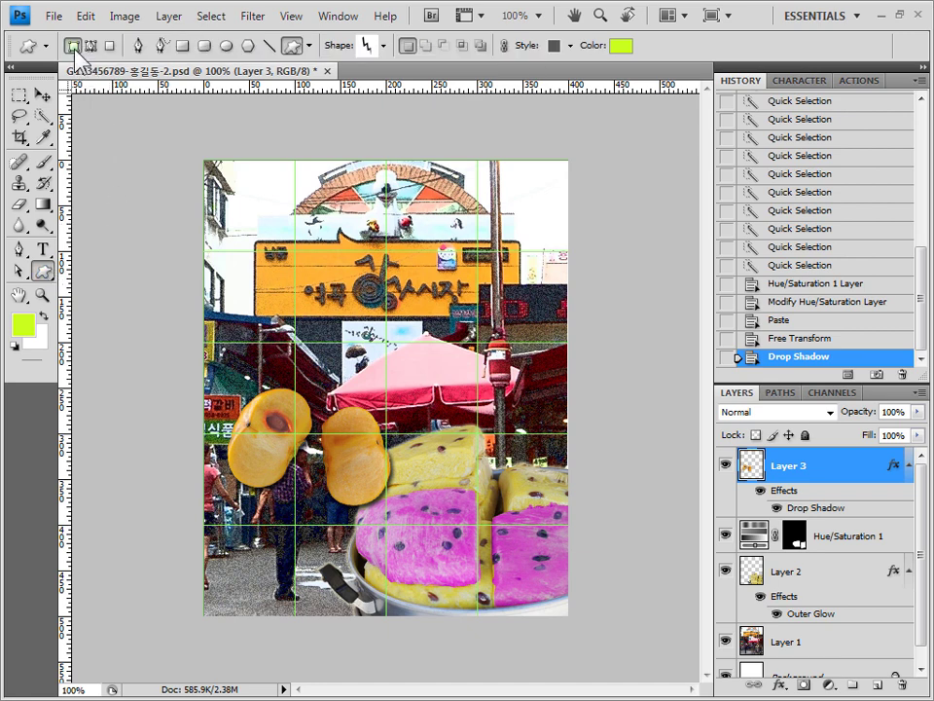
click(386, 47)
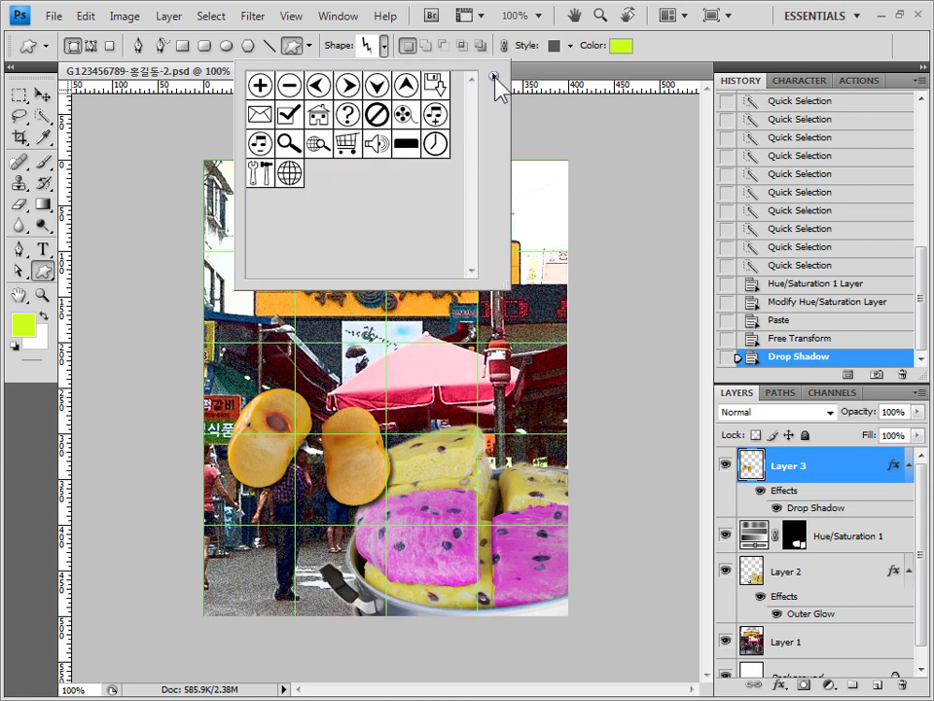
click(495, 76)
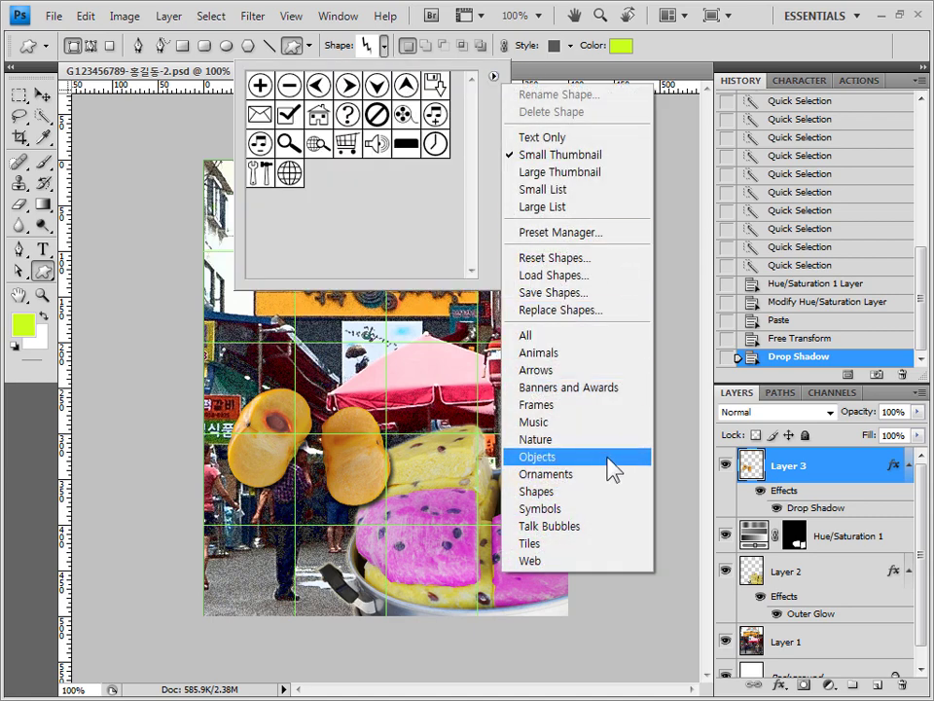
click(609, 509)
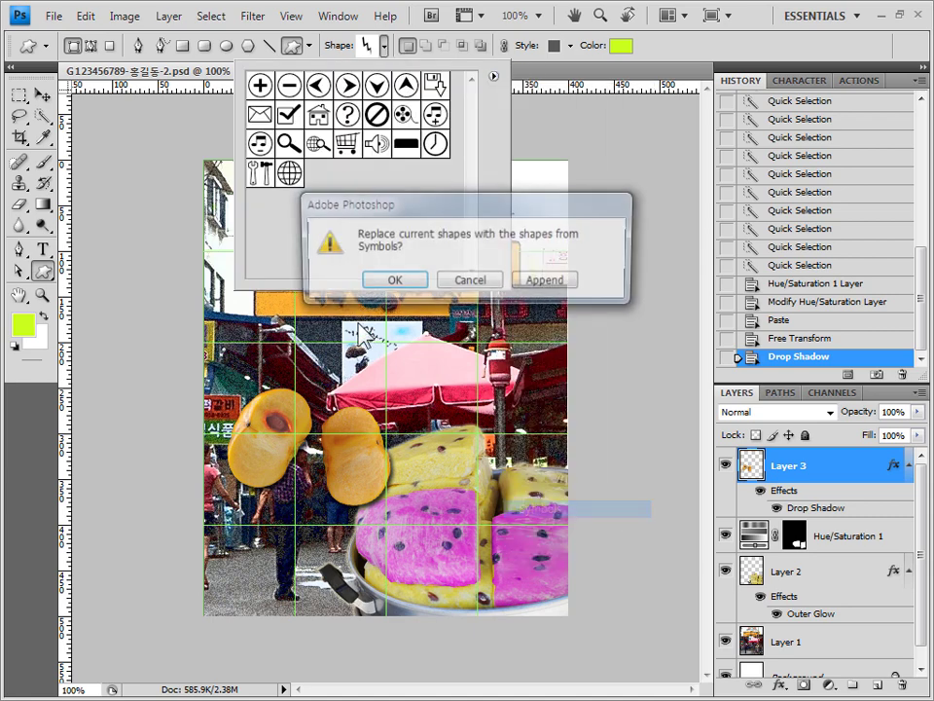
click(401, 283)
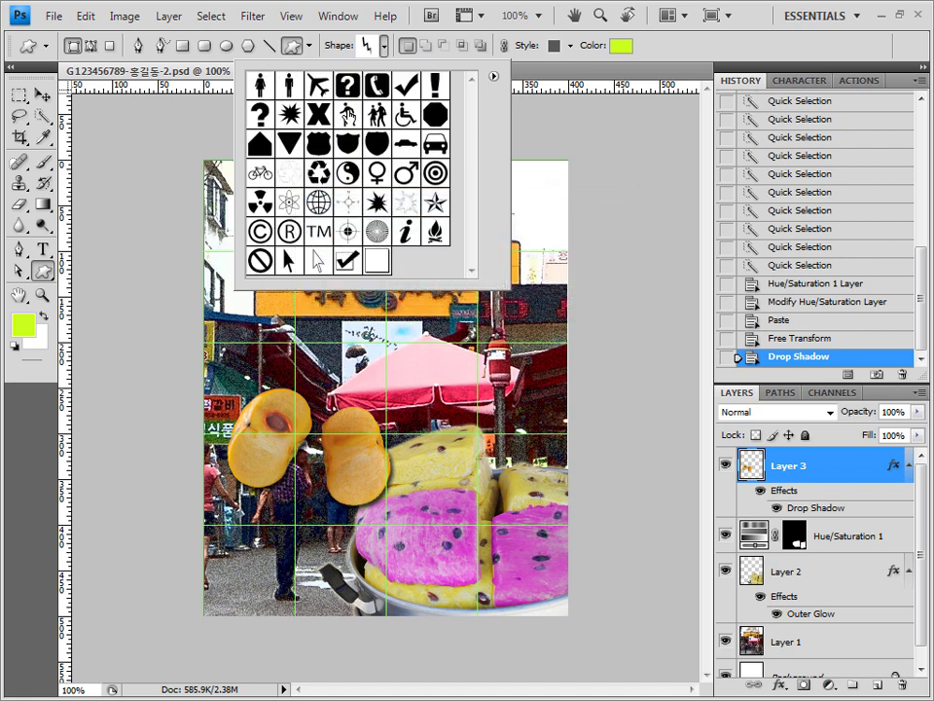
click(349, 115)
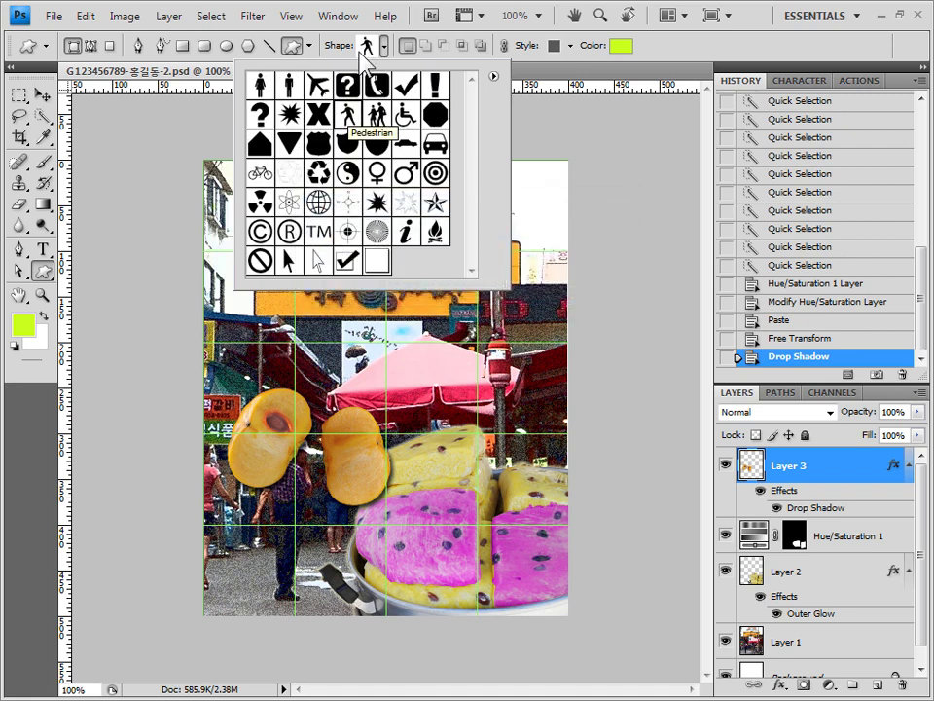
Set the new shape's style to none and its fill color to ffffcc.
click(570, 46)
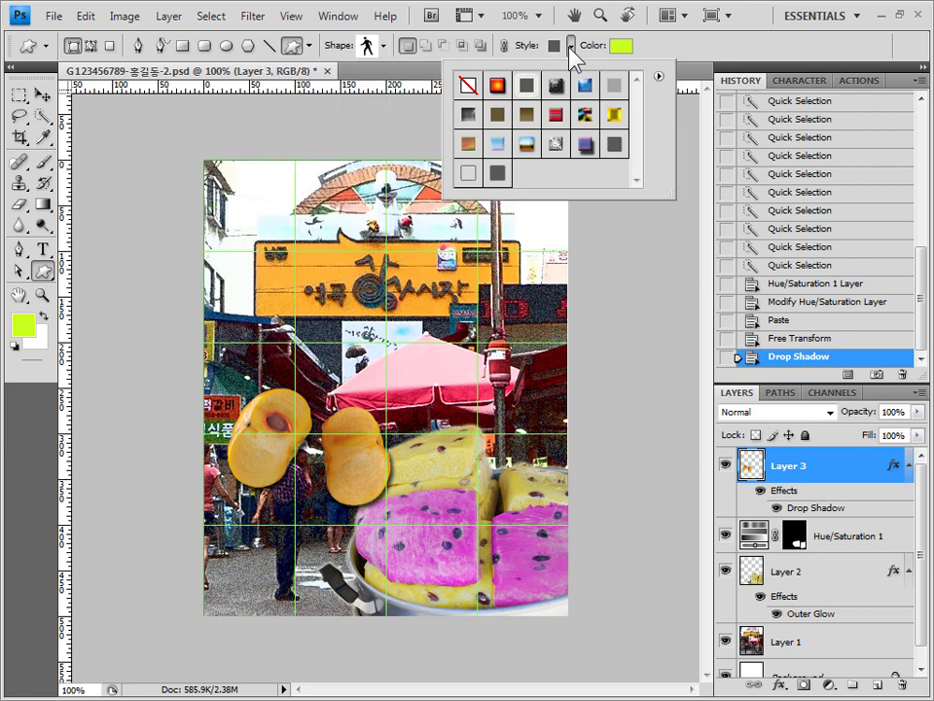
click(471, 87)
click(621, 49)
drag(705, 417, 637, 423)
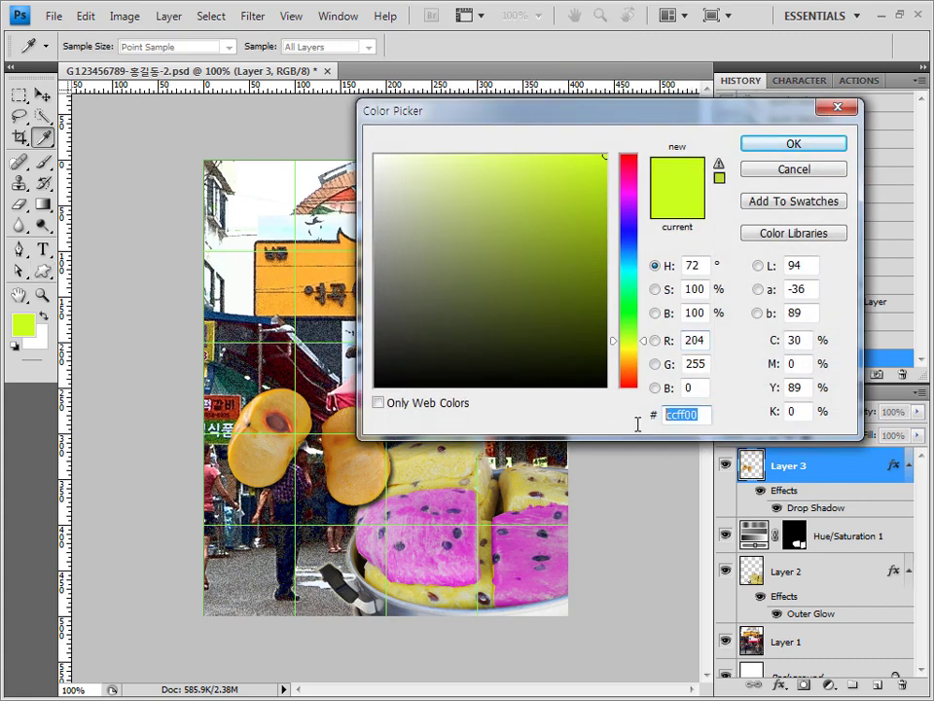
text(ffffcc)
key(Return)
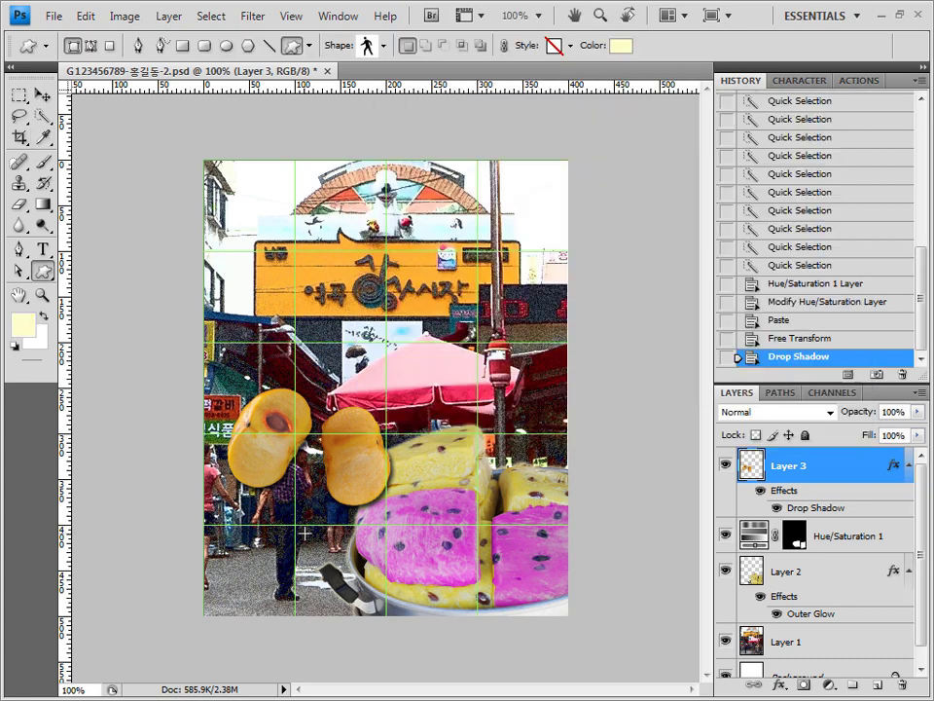
Draw the pedestrian on the street beside the bowl, scaled to about 95% and centred at about X 131, Y 437 px.
drag(307, 534, 363, 610)
key(ctrl+t)
drag(304, 534, 341, 551)
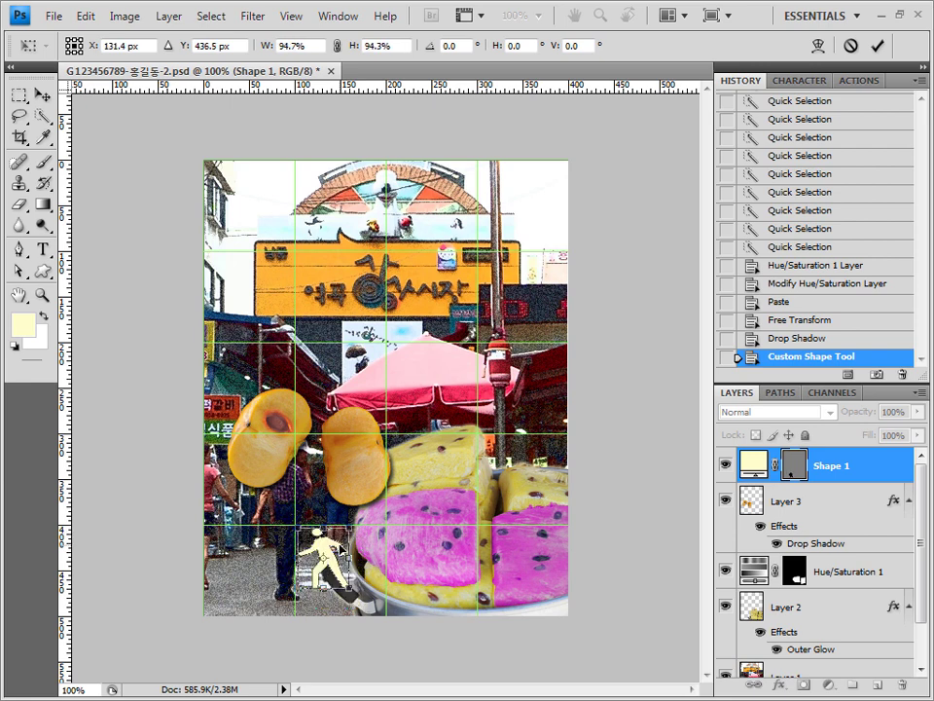
key(Return)
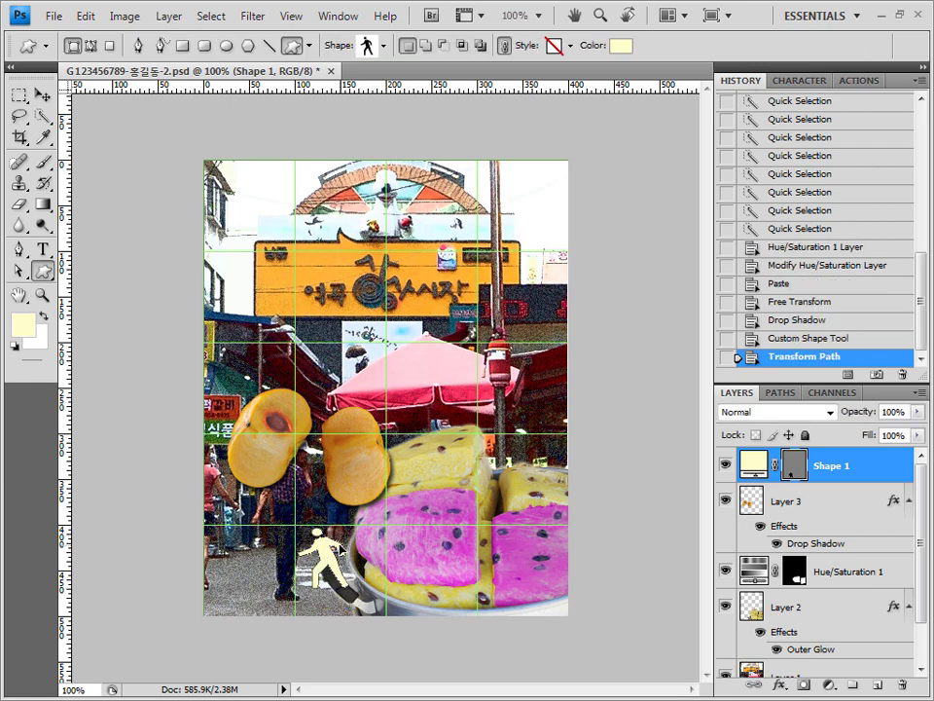
Add a 2 px outside Stroke in color 330000 to the pedestrian shape layer.
click(780, 685)
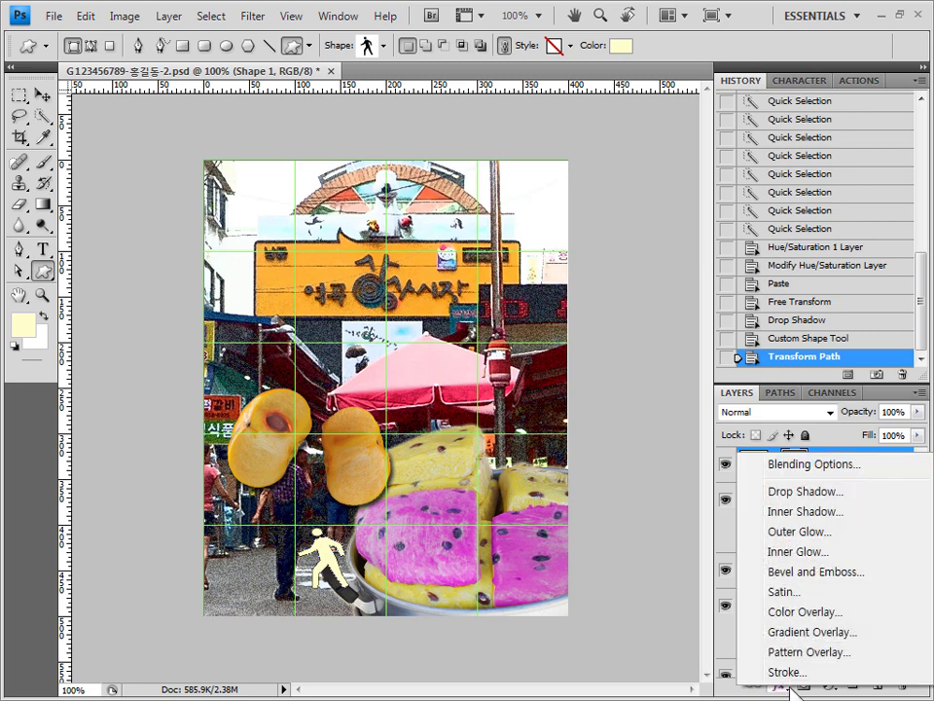
click(804, 672)
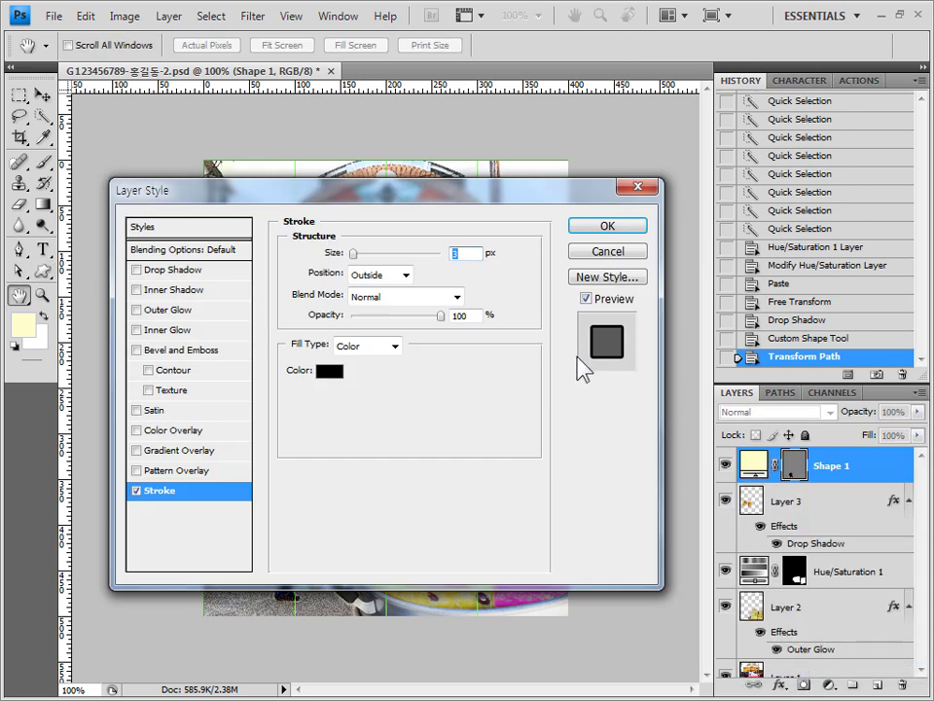
text(2)
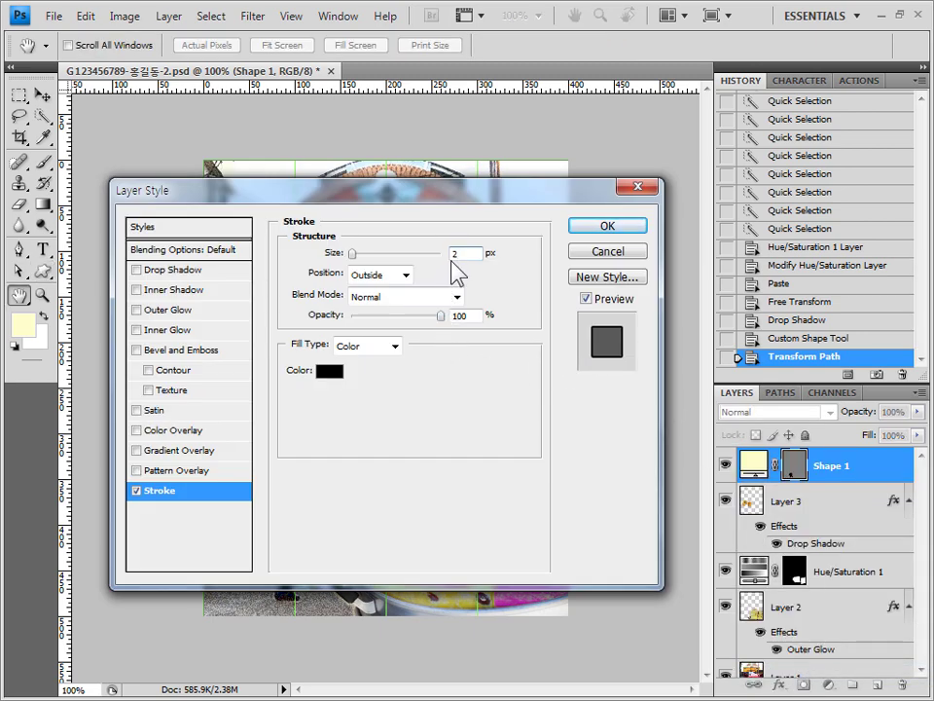
click(329, 372)
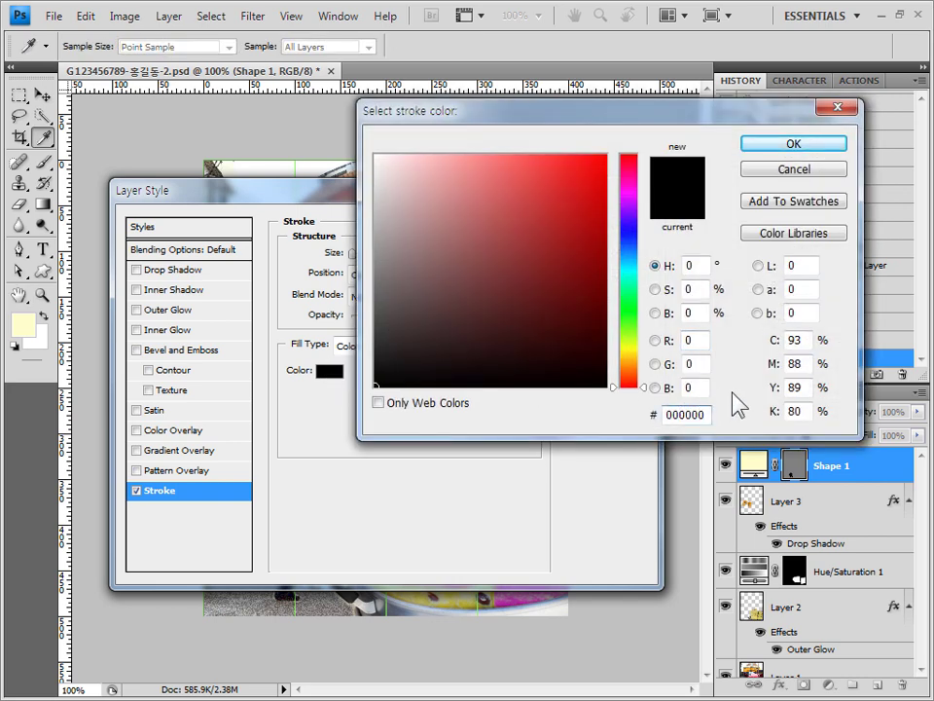
drag(709, 415, 611, 432)
text(330000)
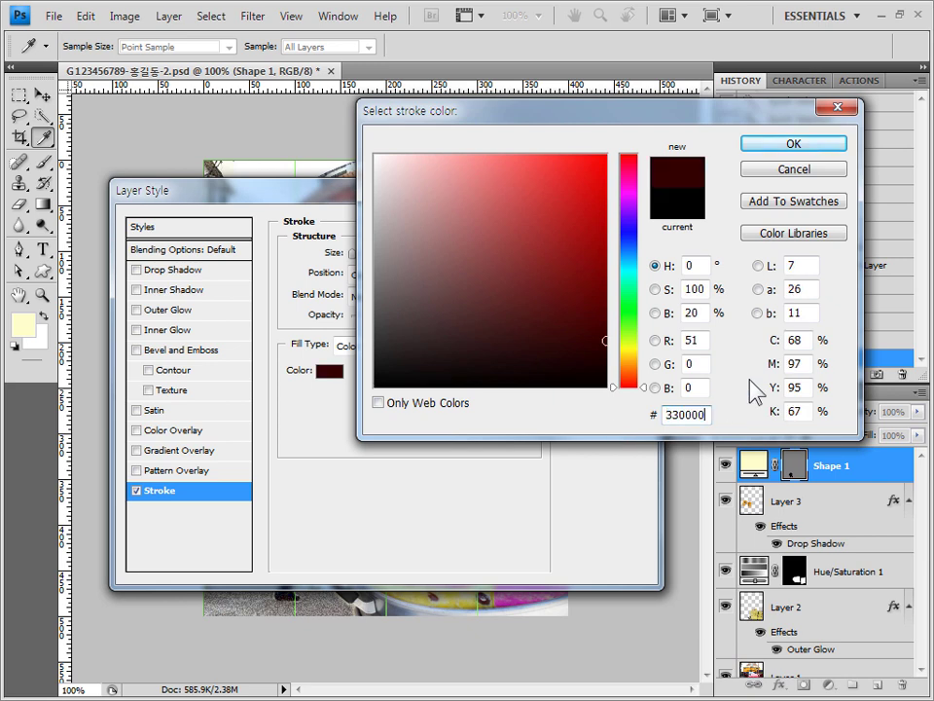
key(Return)
click(610, 228)
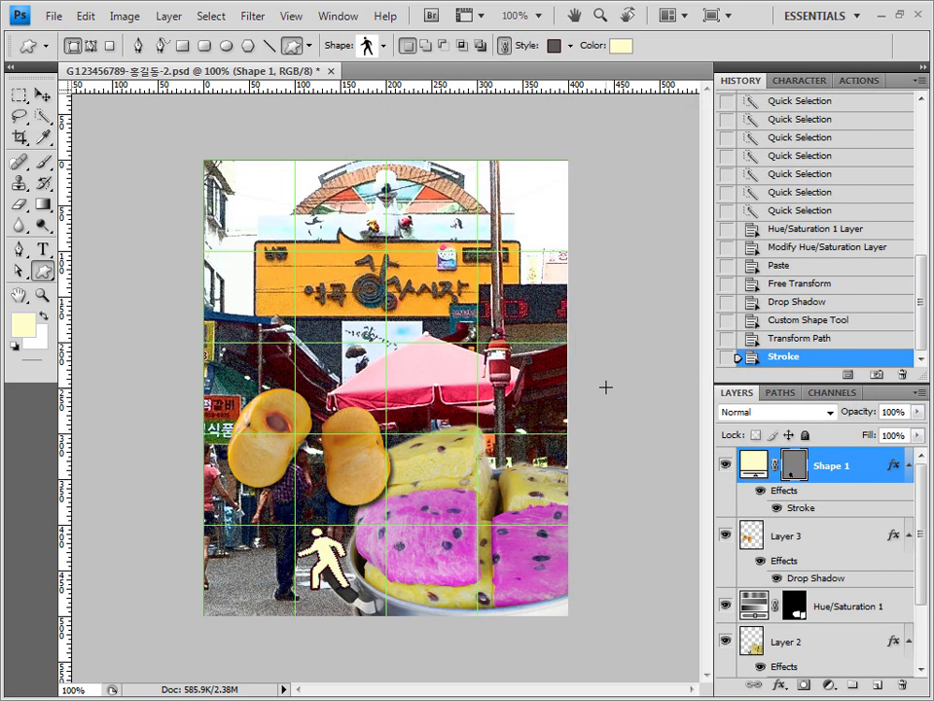
Duplicate the pedestrian layer, flip the copy horizontally, and place it slightly enlarged to the left of the original.
key(ctrl+j)
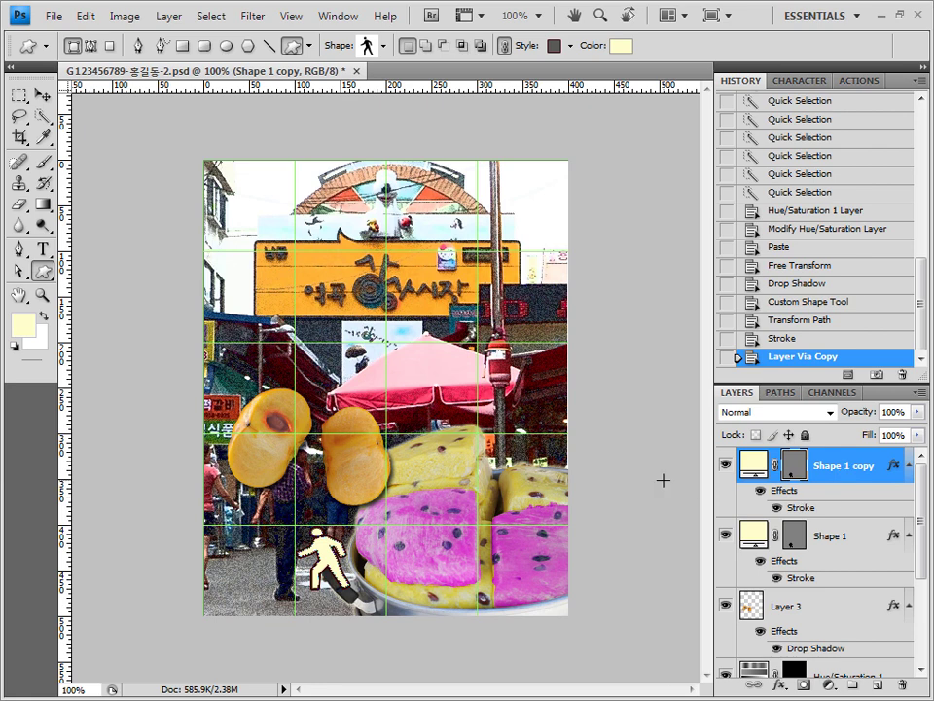
key(ctrl+t)
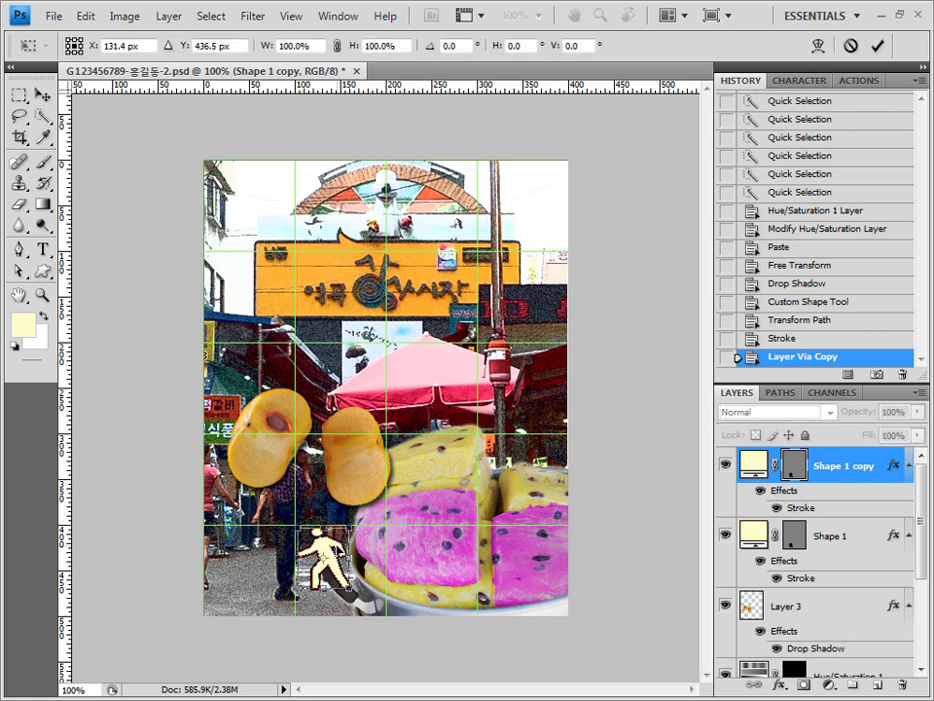
right_click(336, 547)
click(420, 511)
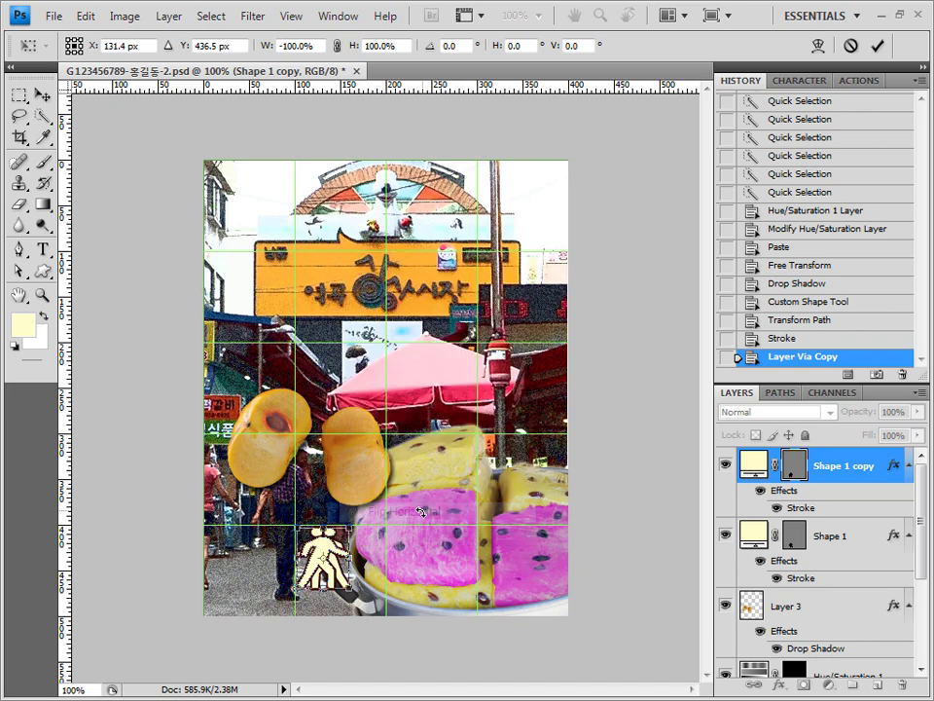
drag(300, 589, 243, 598)
key(Return)
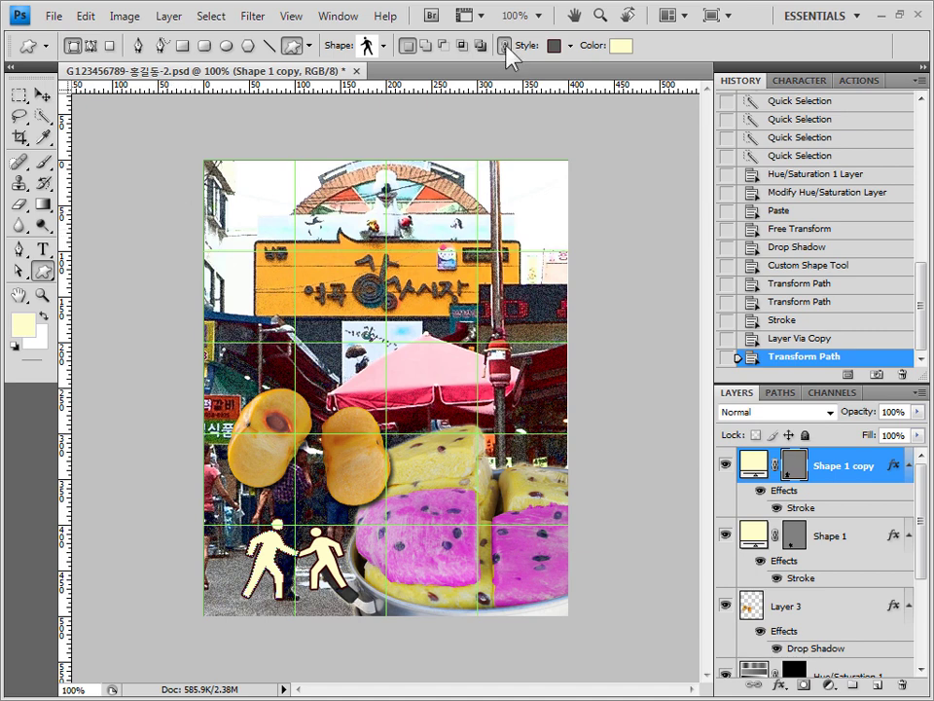
Unlink the shape options from the pedestrian copy and set new shapes to no style with fill color 66cccc.
click(571, 46)
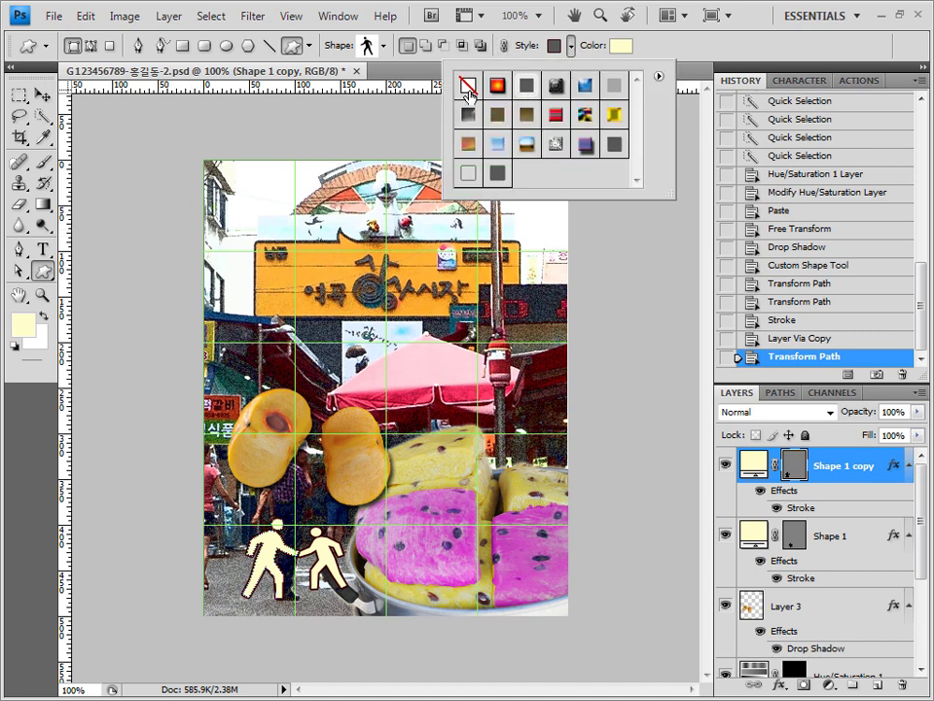
click(469, 88)
click(622, 49)
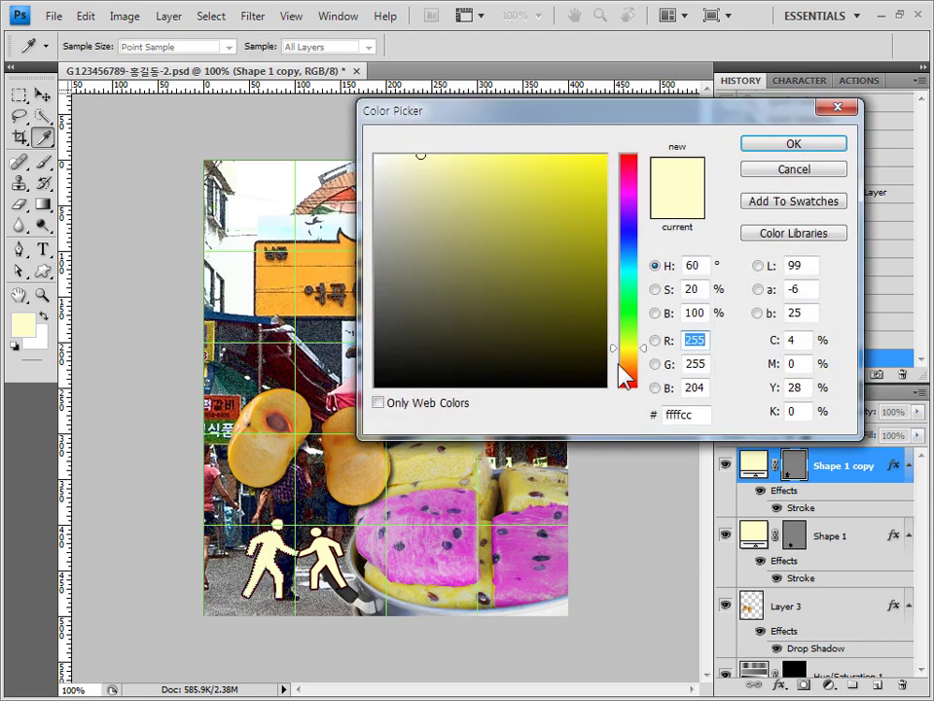
click(703, 413)
text(66cccc)
click(816, 145)
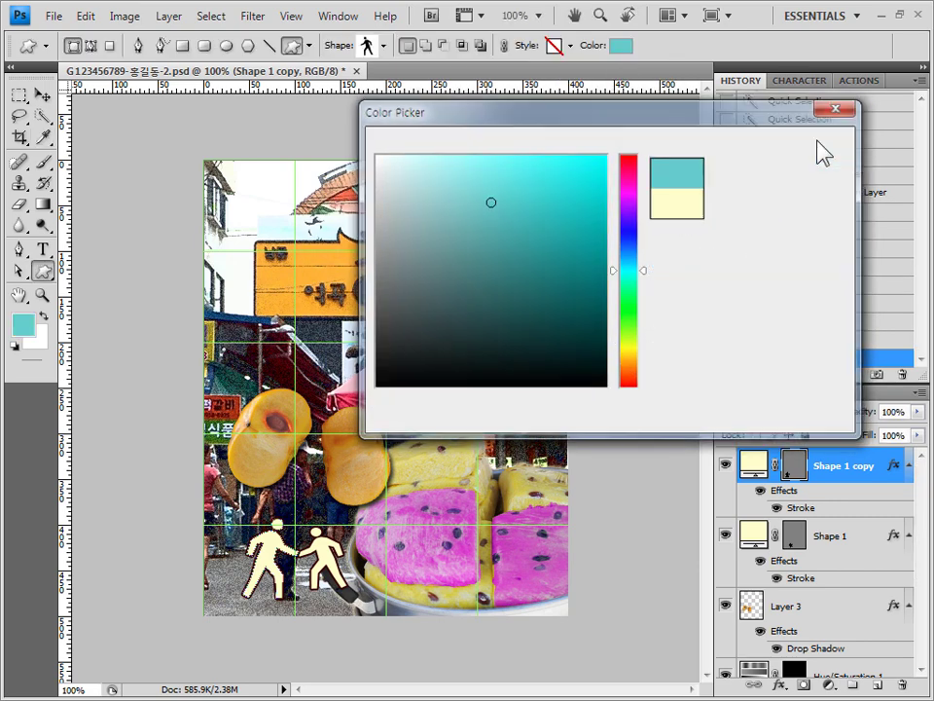
Replace the shapes with the Tiles set and draw its diamond checker tile over the sign, centred at about X 130, Y 167 px.
click(383, 46)
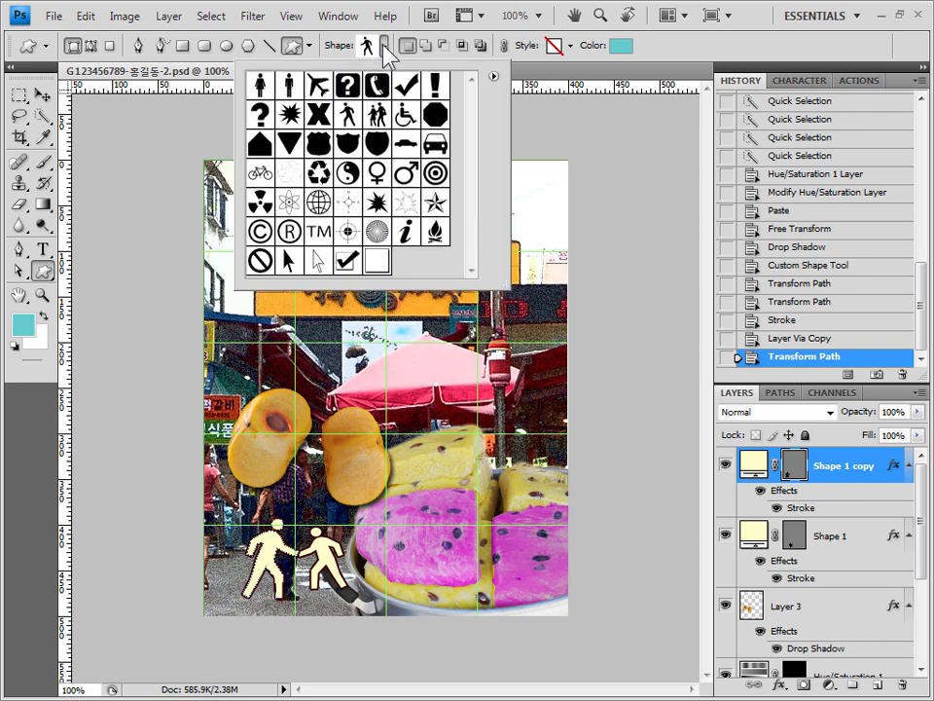
click(496, 78)
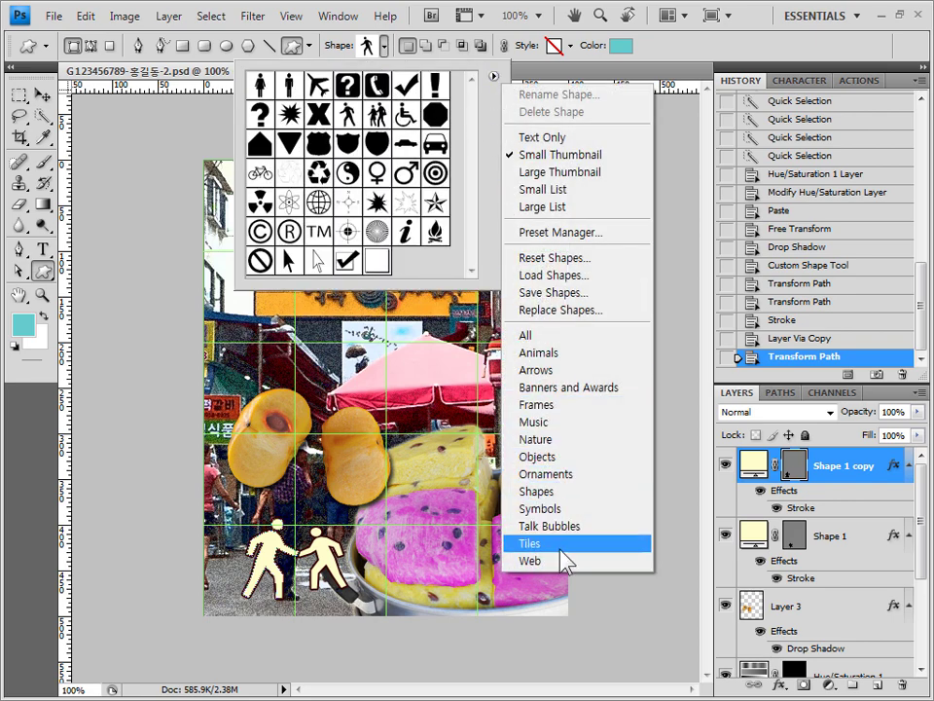
click(530, 543)
click(394, 280)
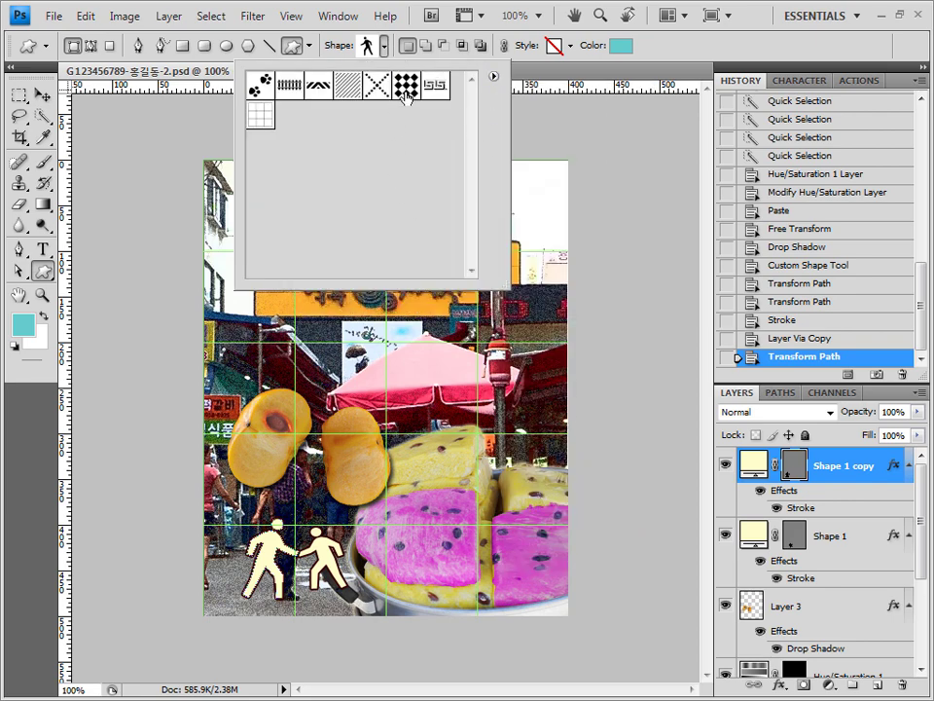
click(405, 90)
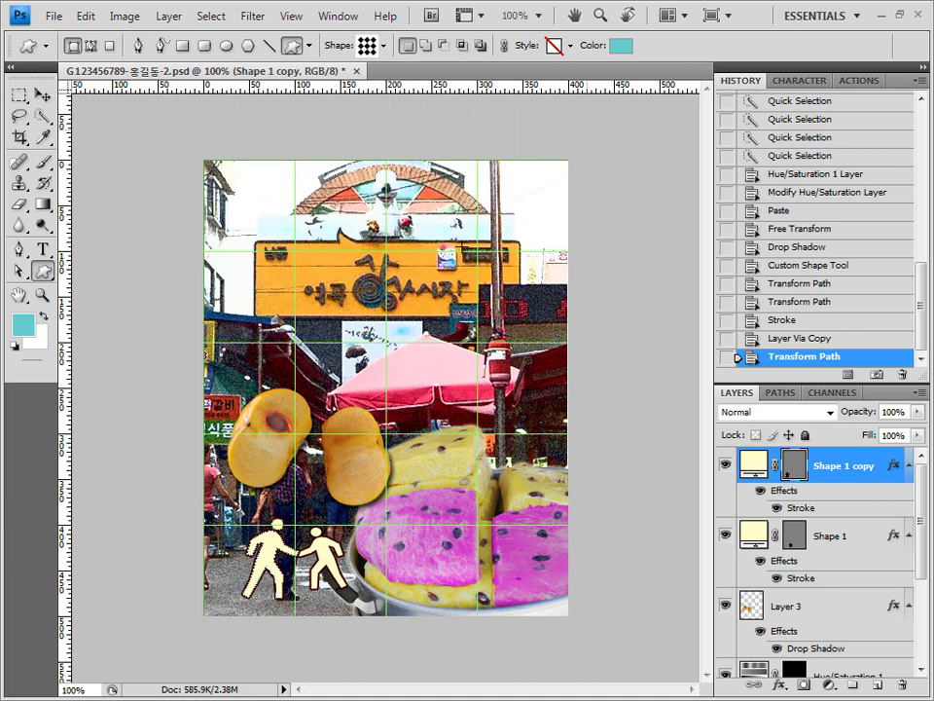
click(347, 185)
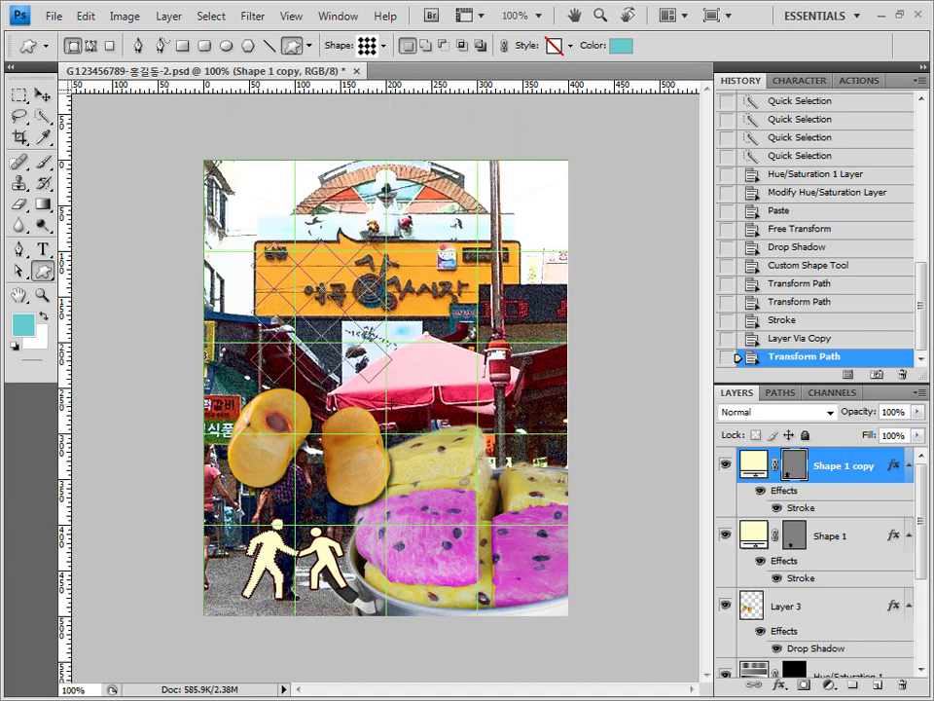
drag(251, 243, 392, 382)
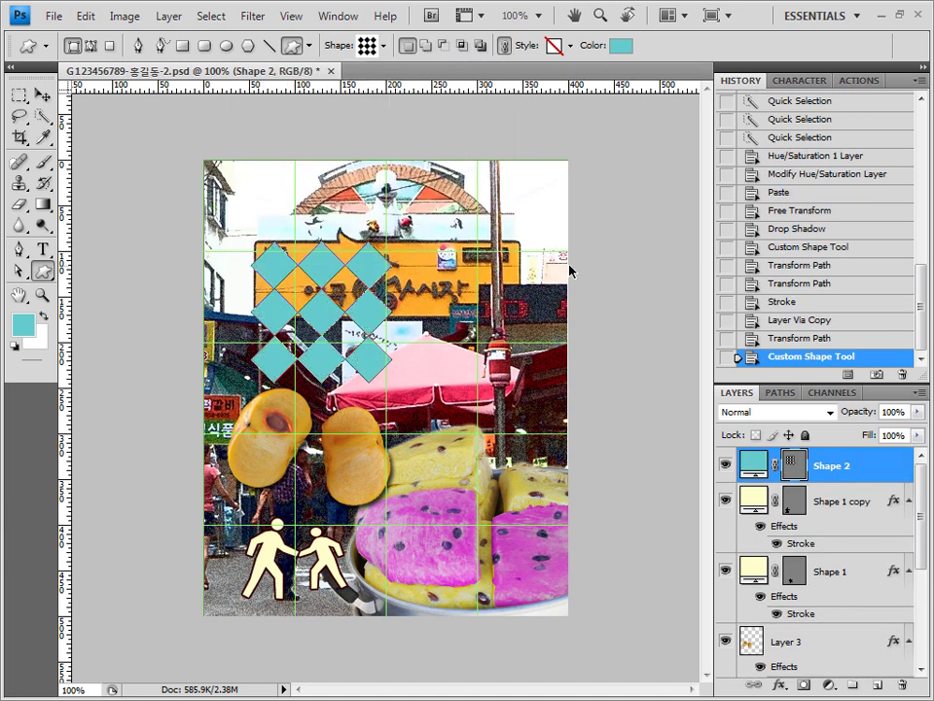
Rotate the diamond tile shape 45° at 91.8% scale, centred at X 102.5, Y 184.1 px, and move its layer directly below Layer 3.
key(ctrl+t)
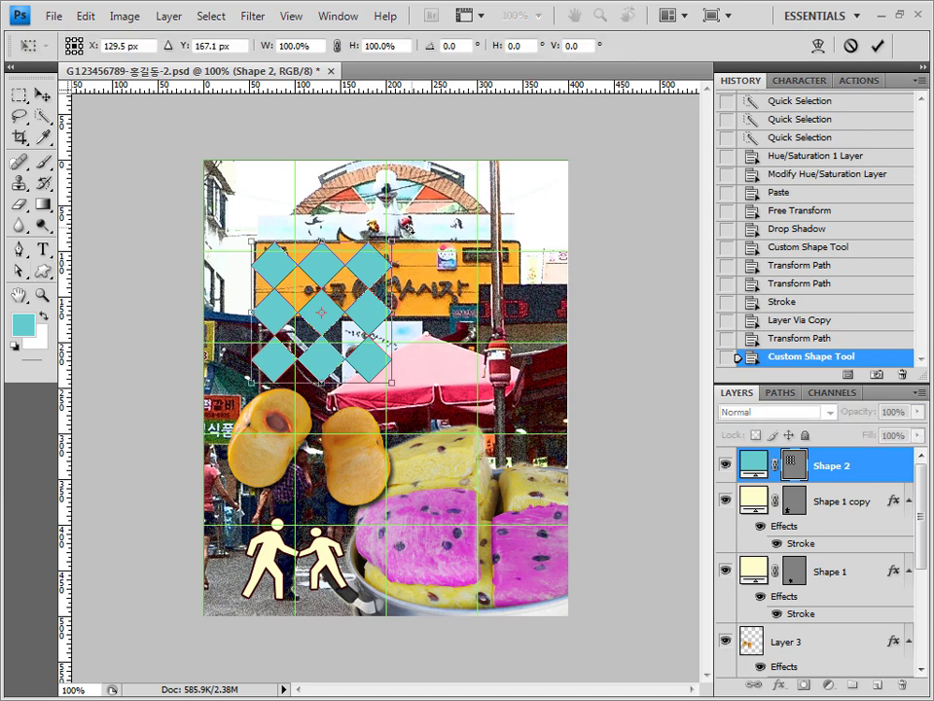
drag(406, 225, 336, 358)
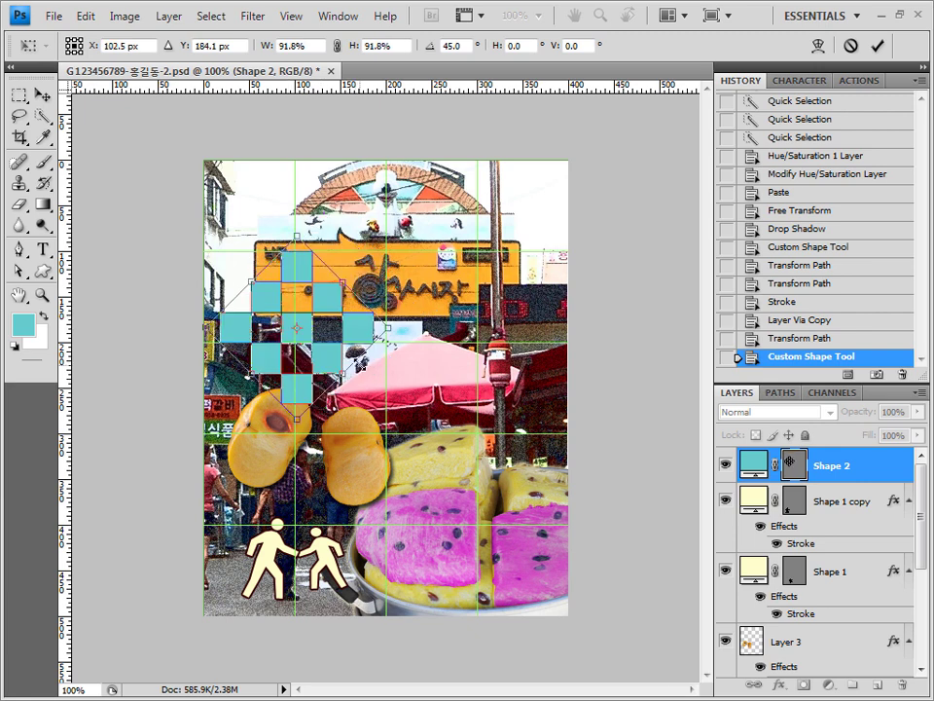
key(Return)
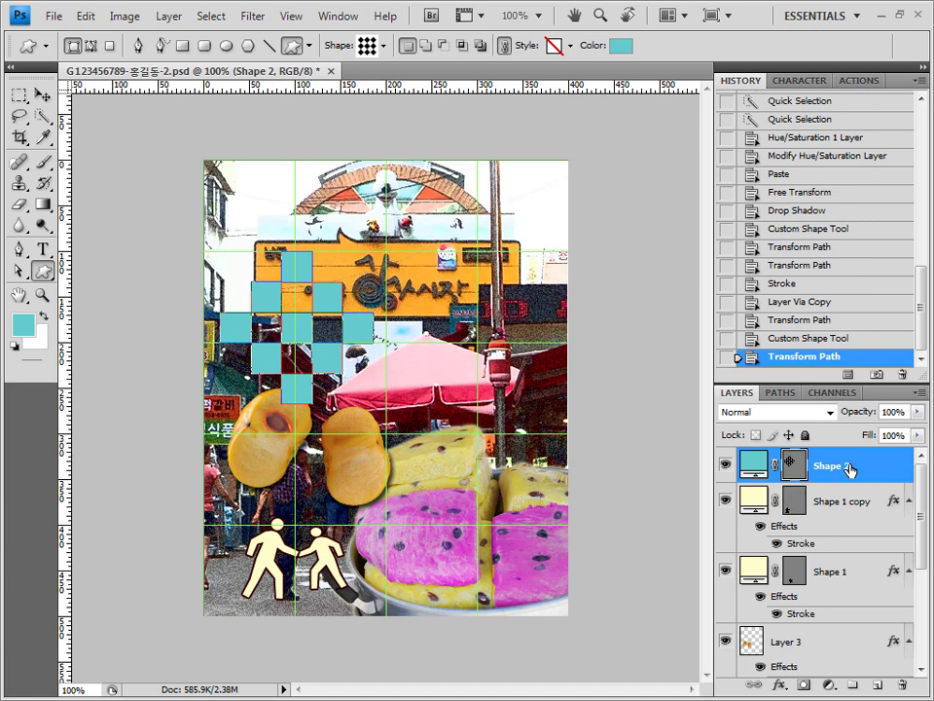
drag(849, 469, 851, 623)
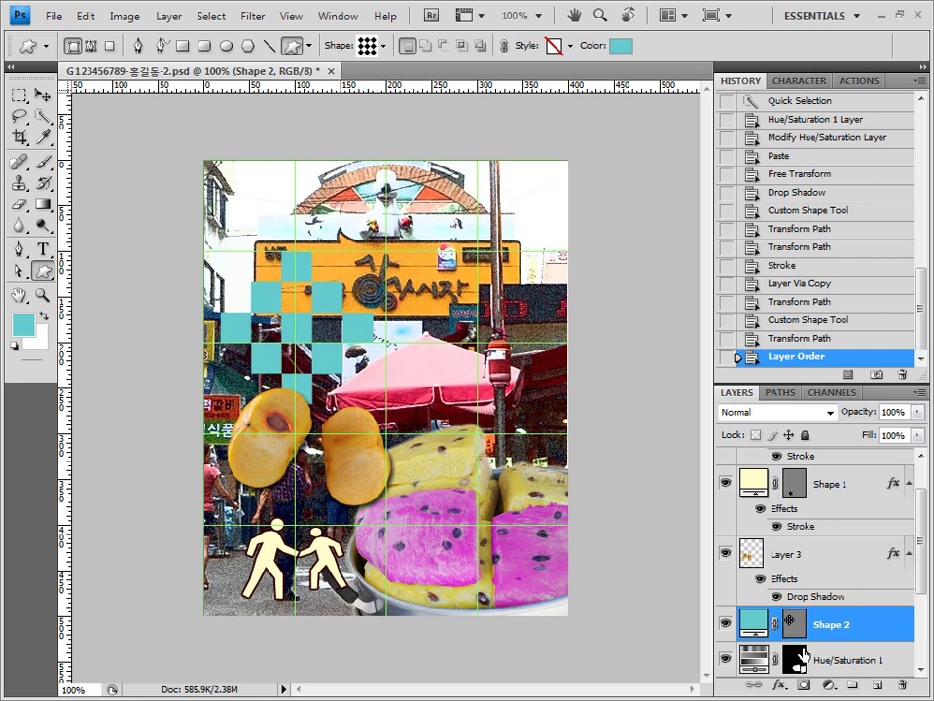
Add an Inner Shadow with the default settings to the Shape 2 diamond tile layer.
click(794, 623)
click(794, 624)
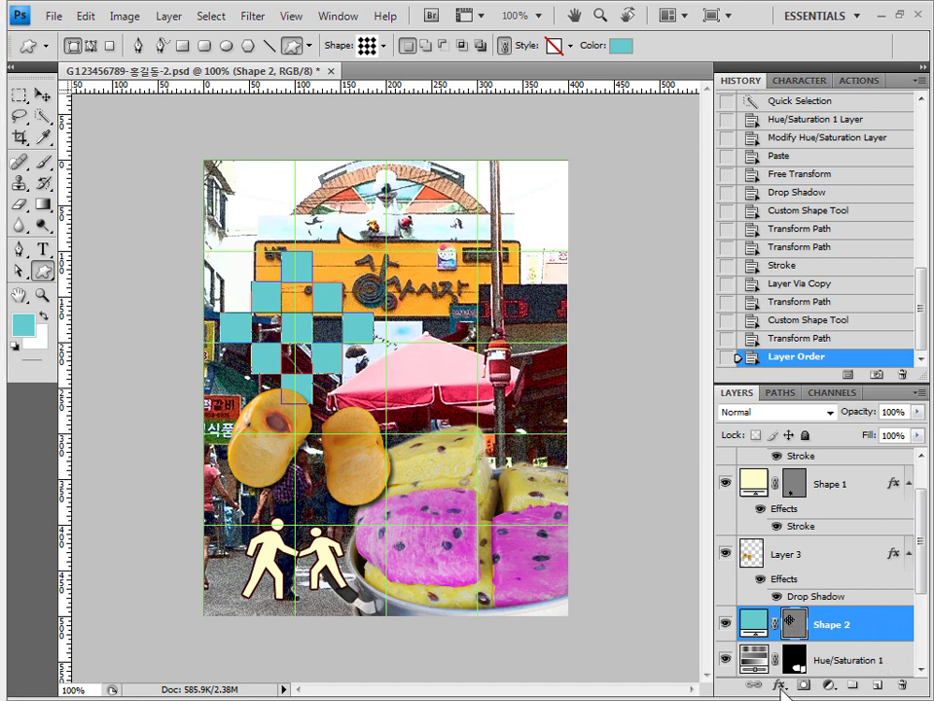
click(779, 685)
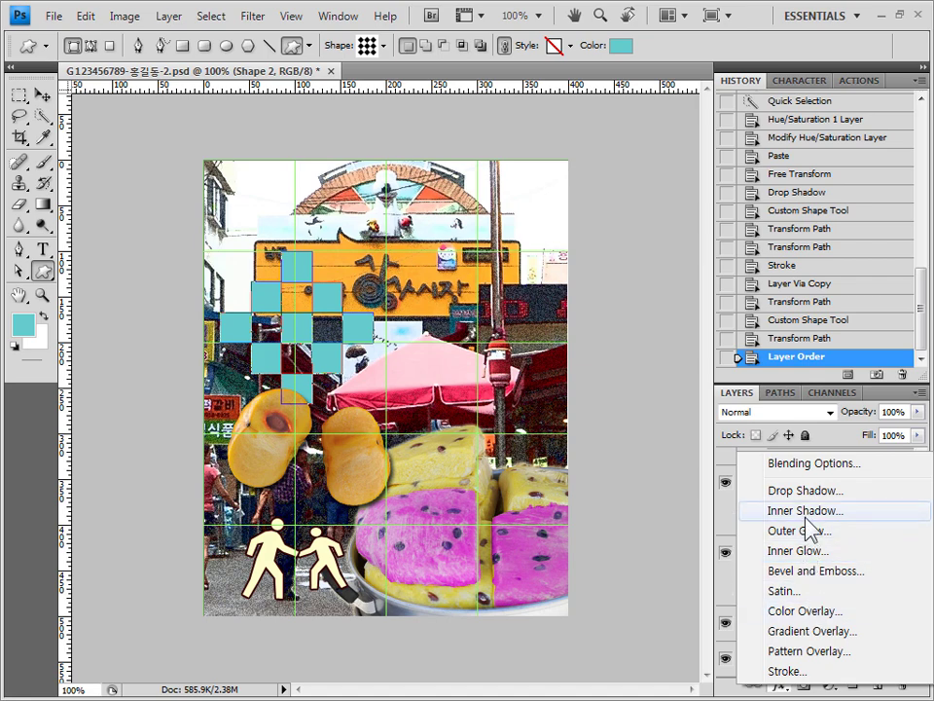
click(764, 510)
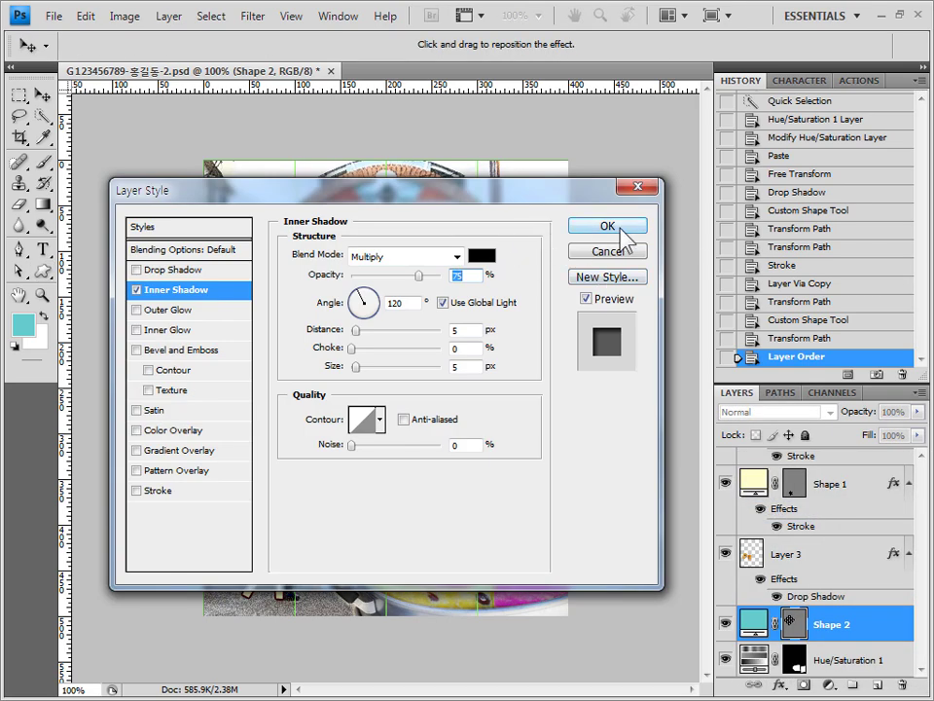
click(624, 236)
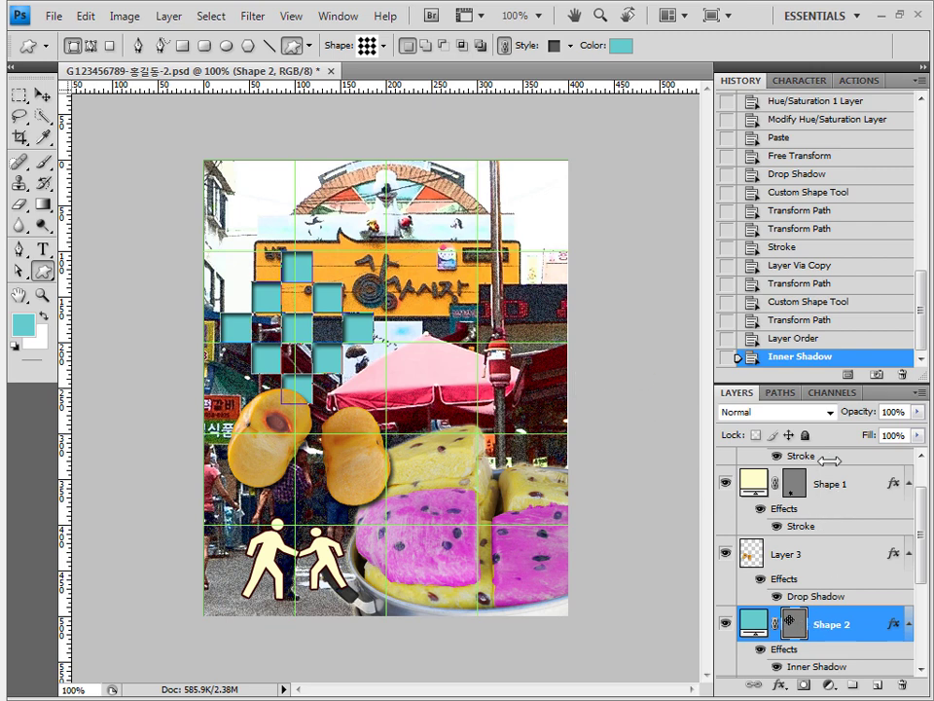
Select the Shape 2 layer and set the Type tool to the 굴림 font at 45 pt.
scroll(830, 462, up, 1)
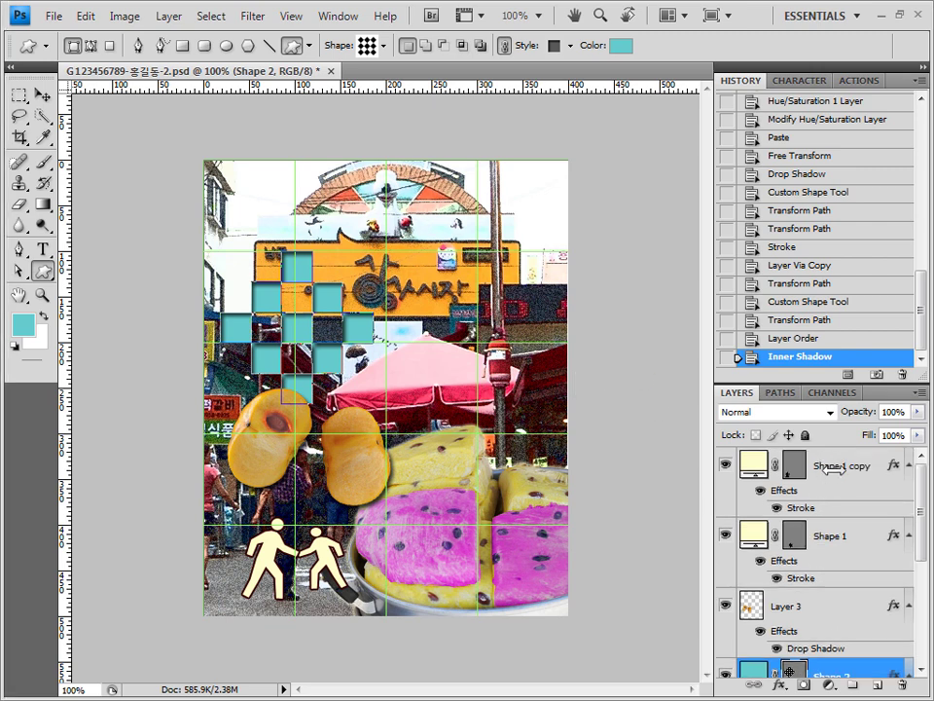
click(830, 465)
scroll(830, 506, down, 2)
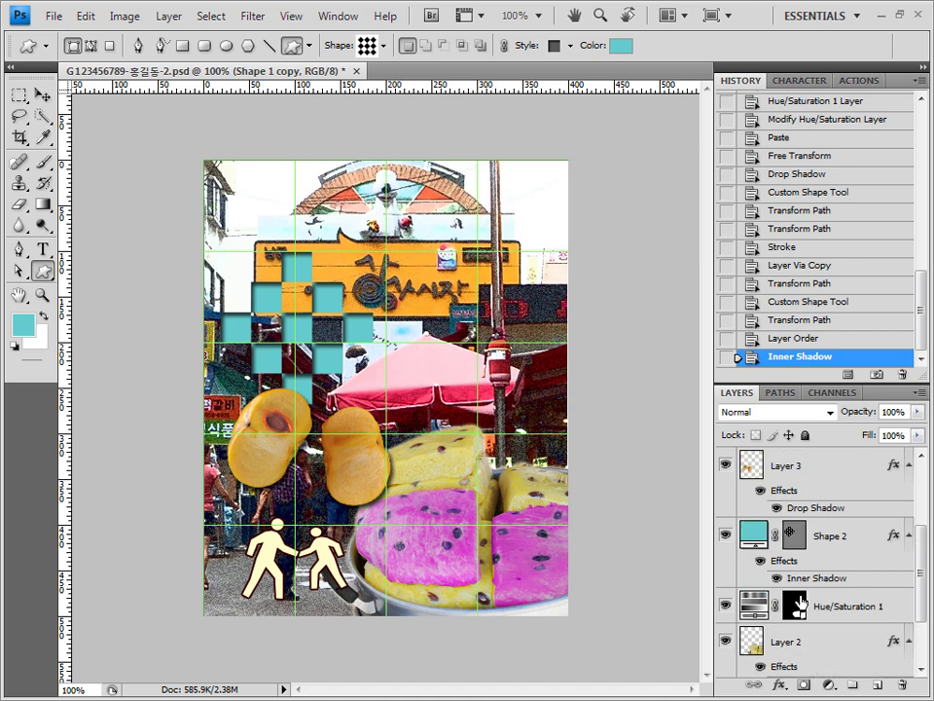
click(839, 533)
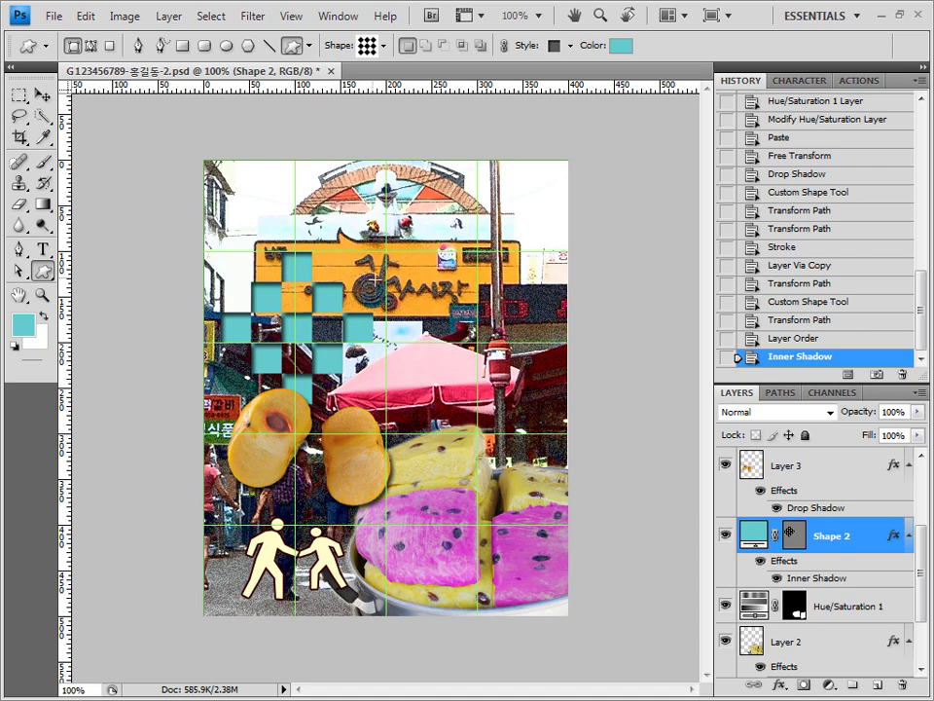
click(43, 249)
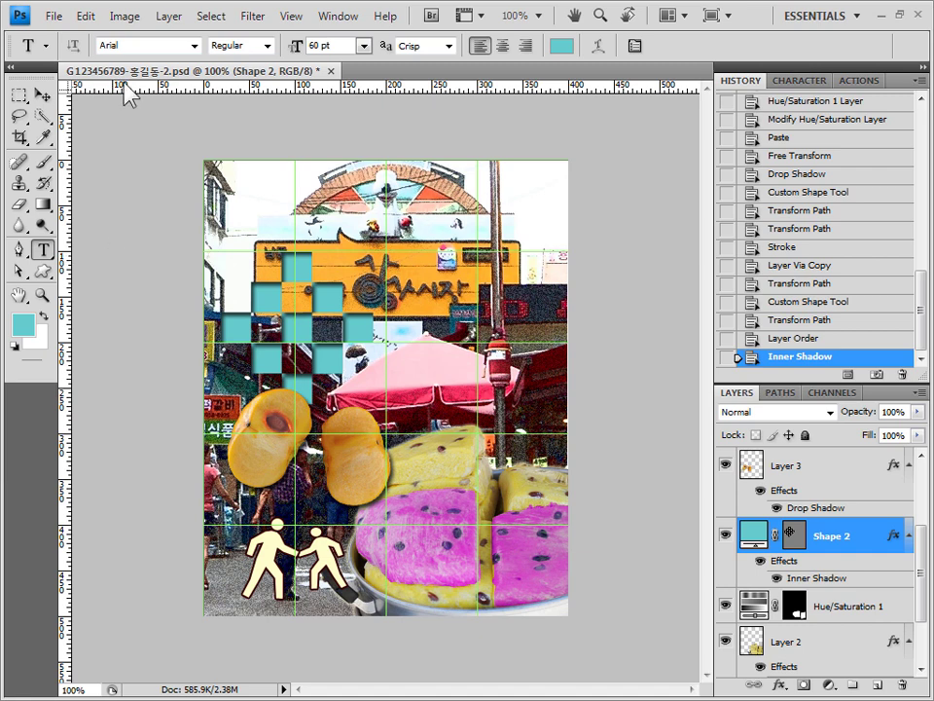
click(183, 45)
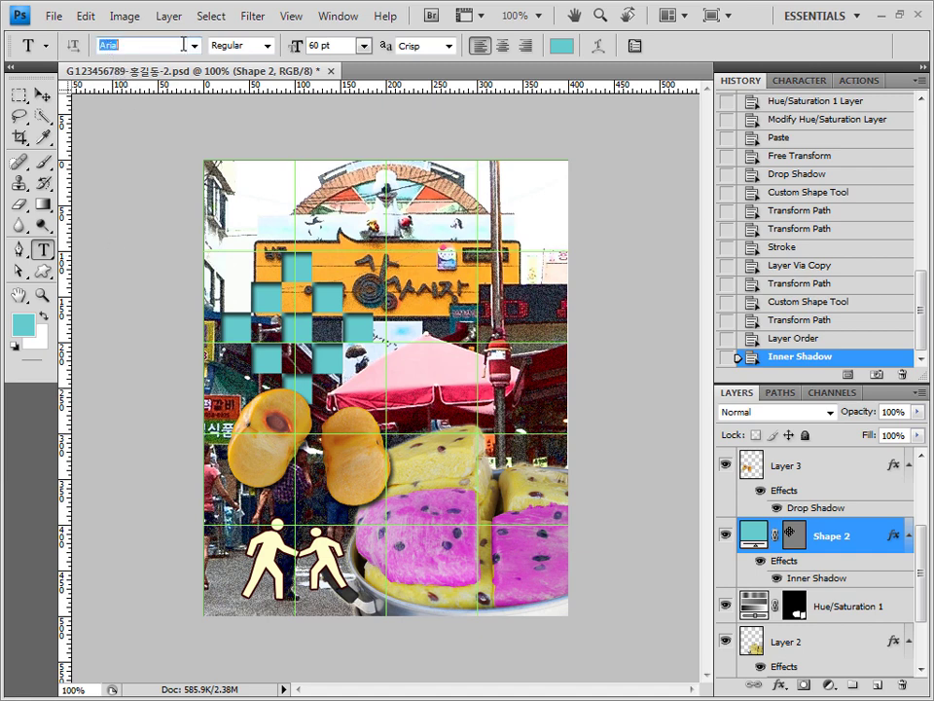
text(굴림)
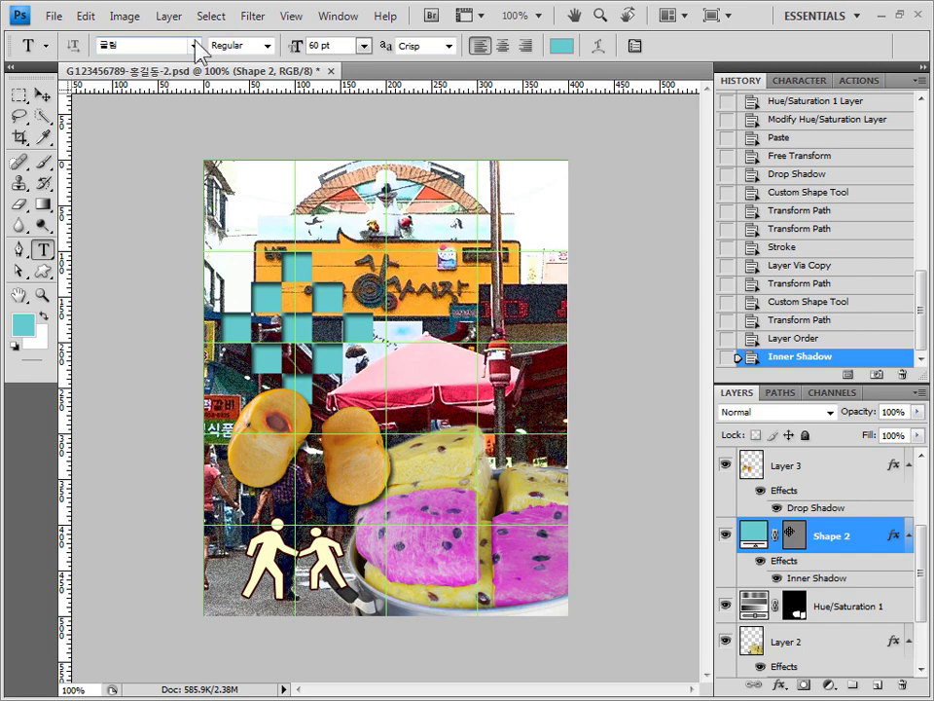
click(194, 44)
text(체)
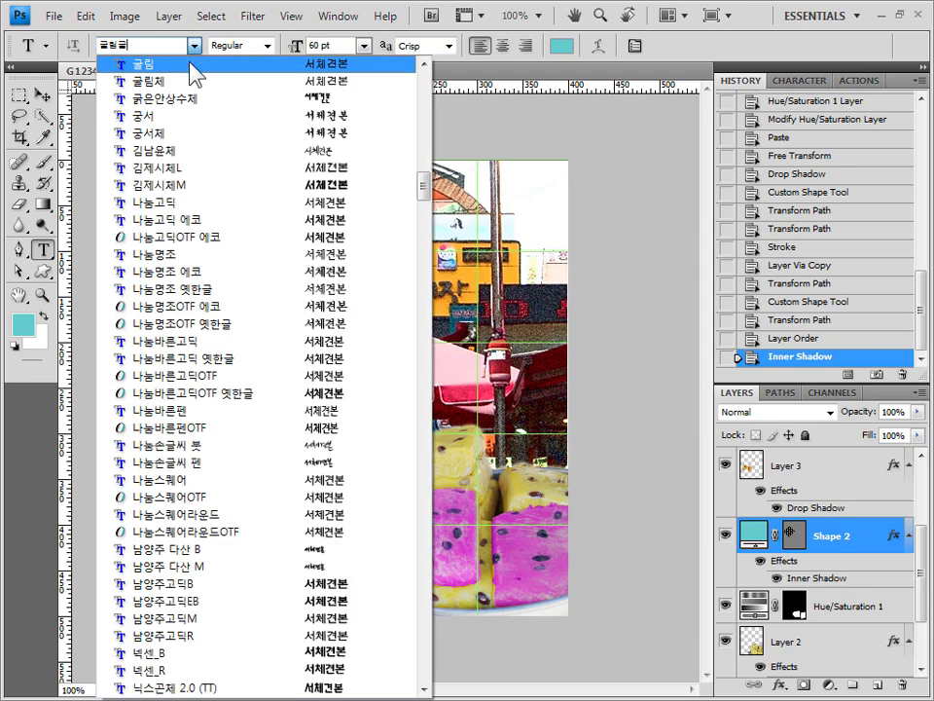
click(191, 64)
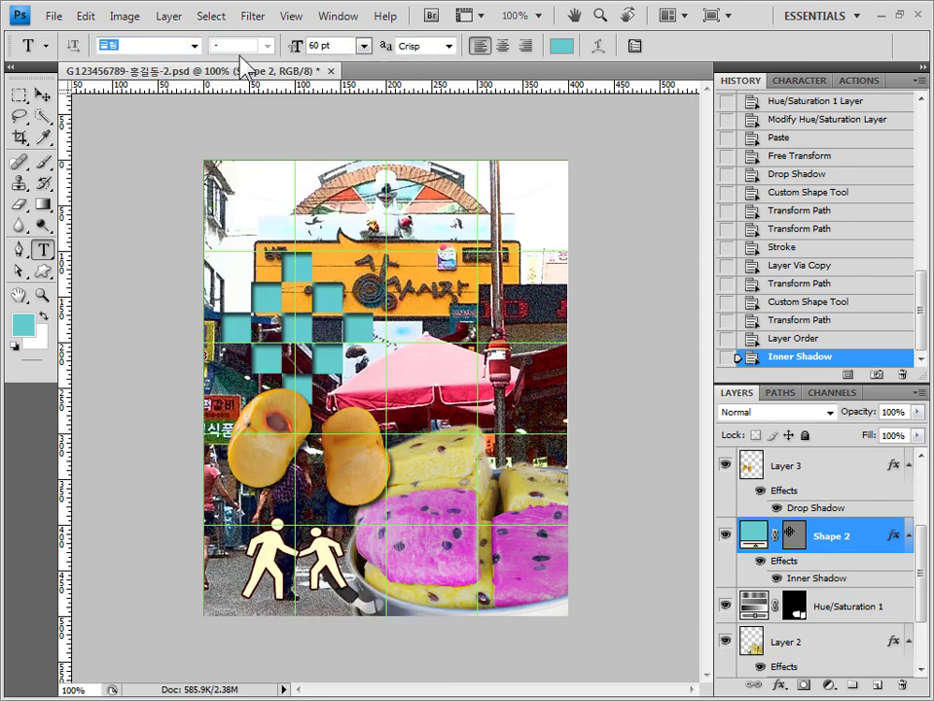
key(Tab)
text(45)
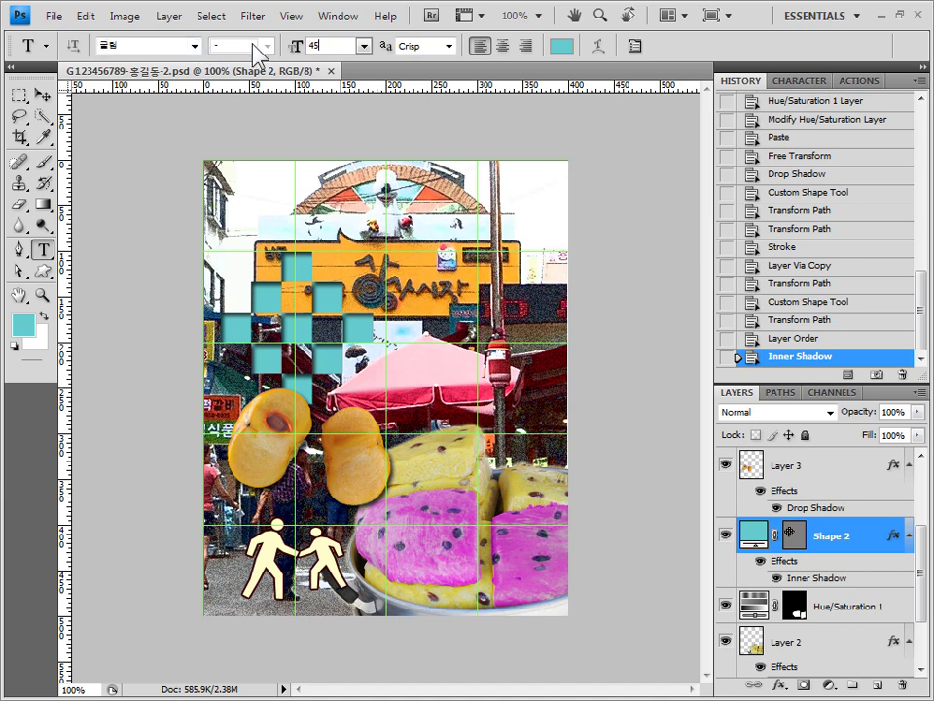
key(Return)
Add the horizontal text "소통팔달 전통시장" across the image just above the orange market sign.
click(249, 236)
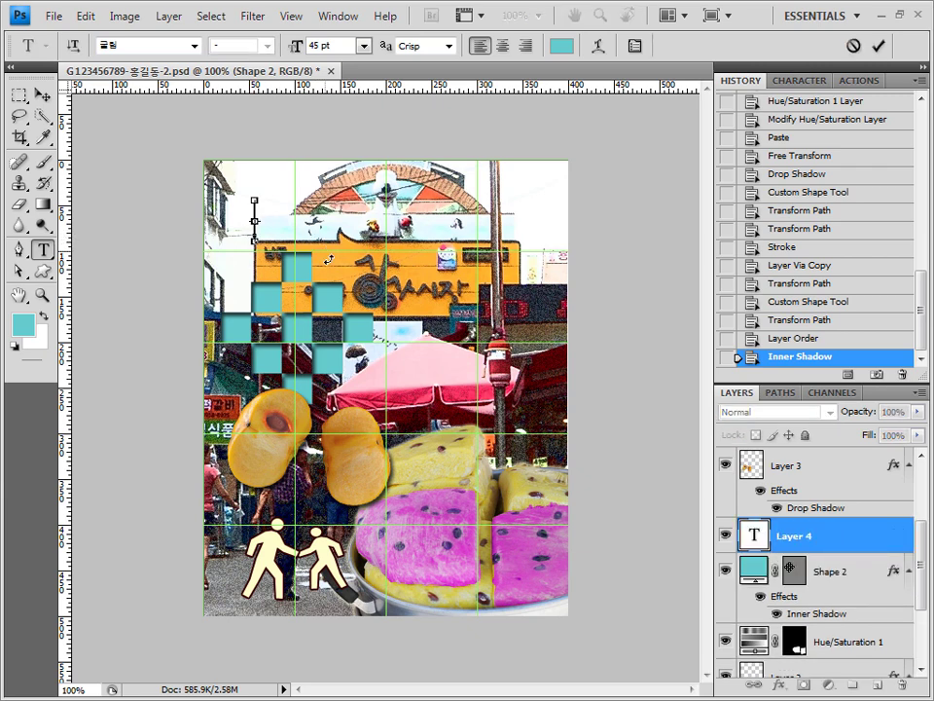
text(소통하는 전통시장)
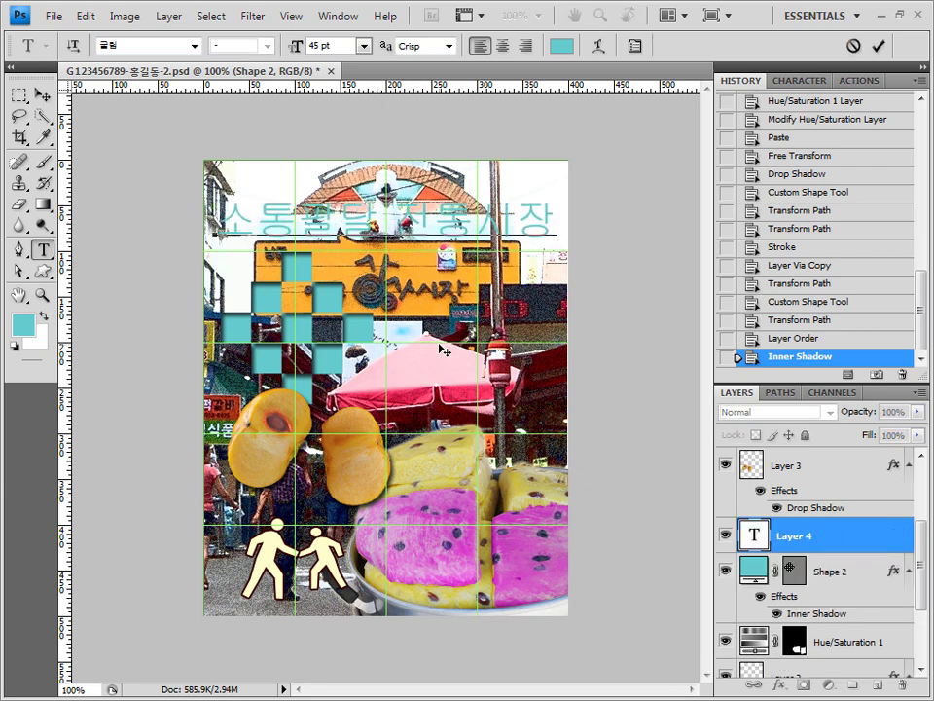
key(ctrl+Return)
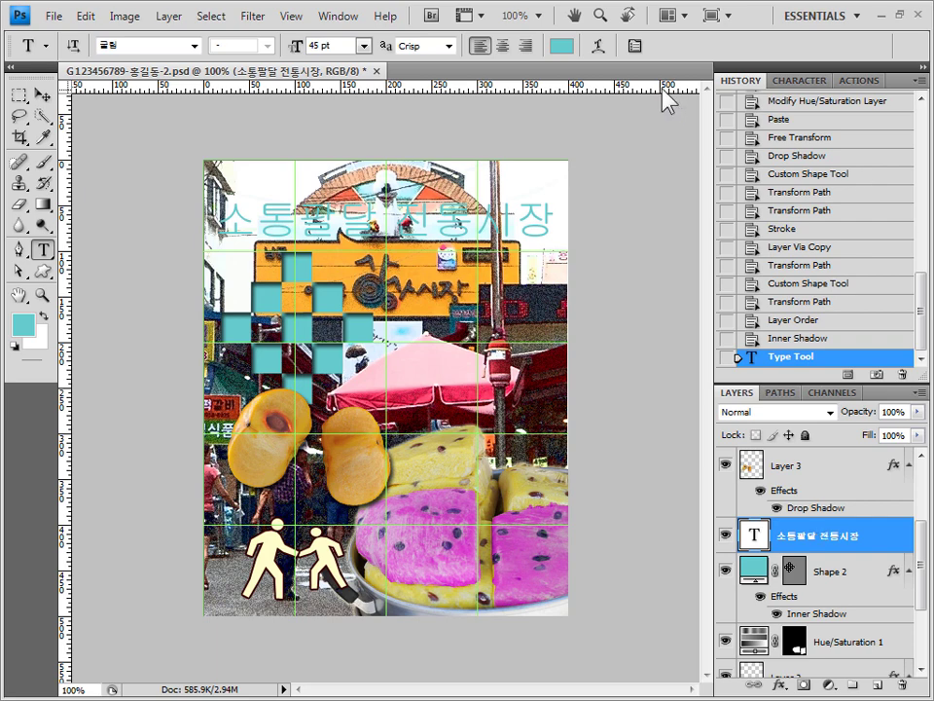
Warp the 소통팔달 전통시장 text with the horizontal Arch style at +30% bend.
click(601, 46)
drag(574, 292, 567, 188)
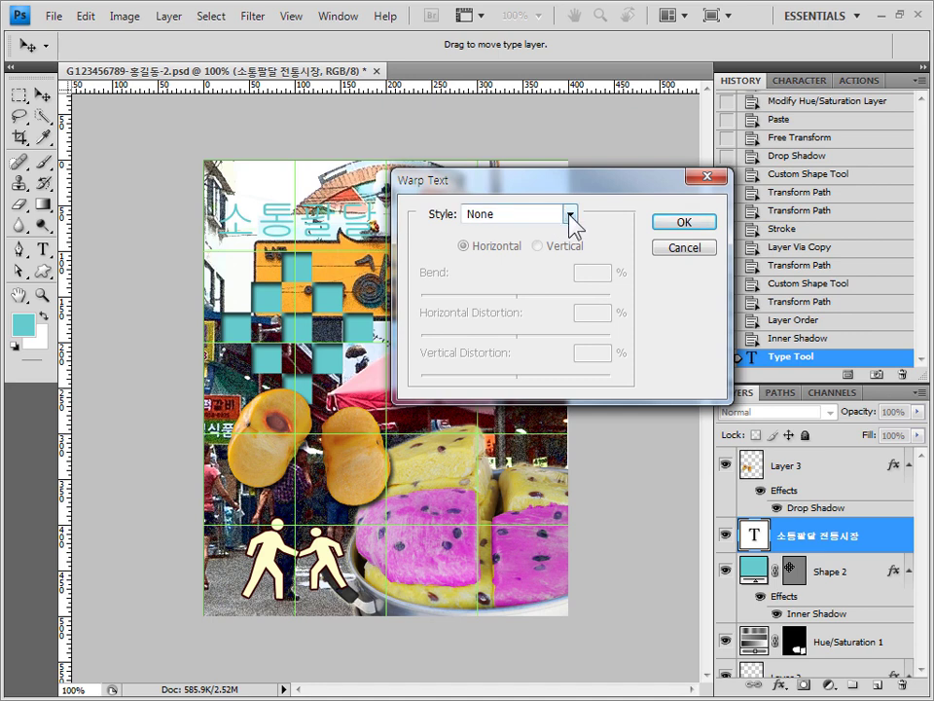
click(570, 214)
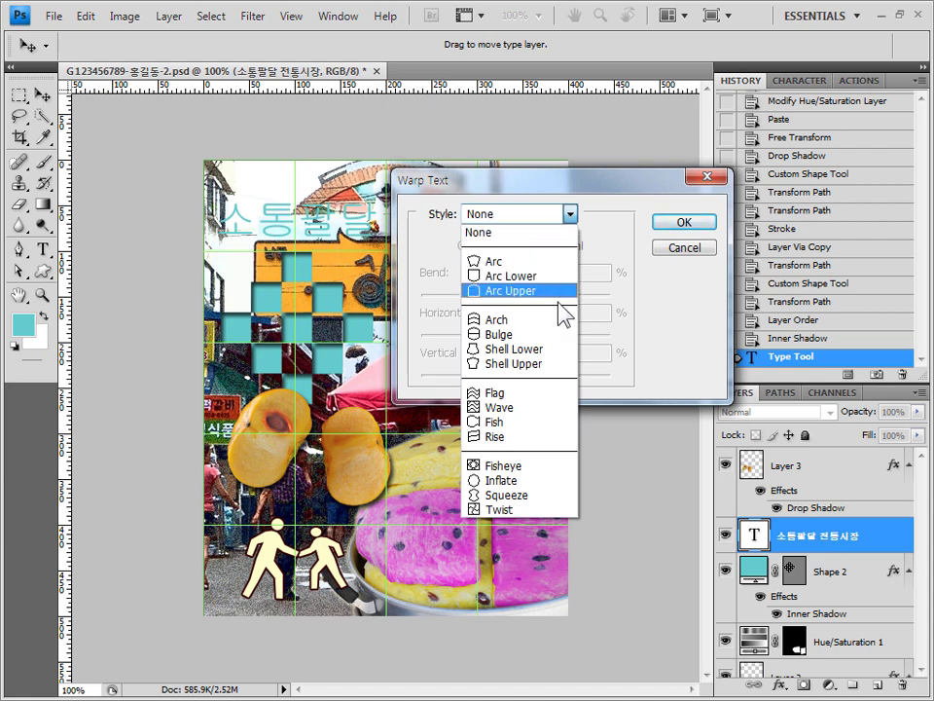
click(563, 324)
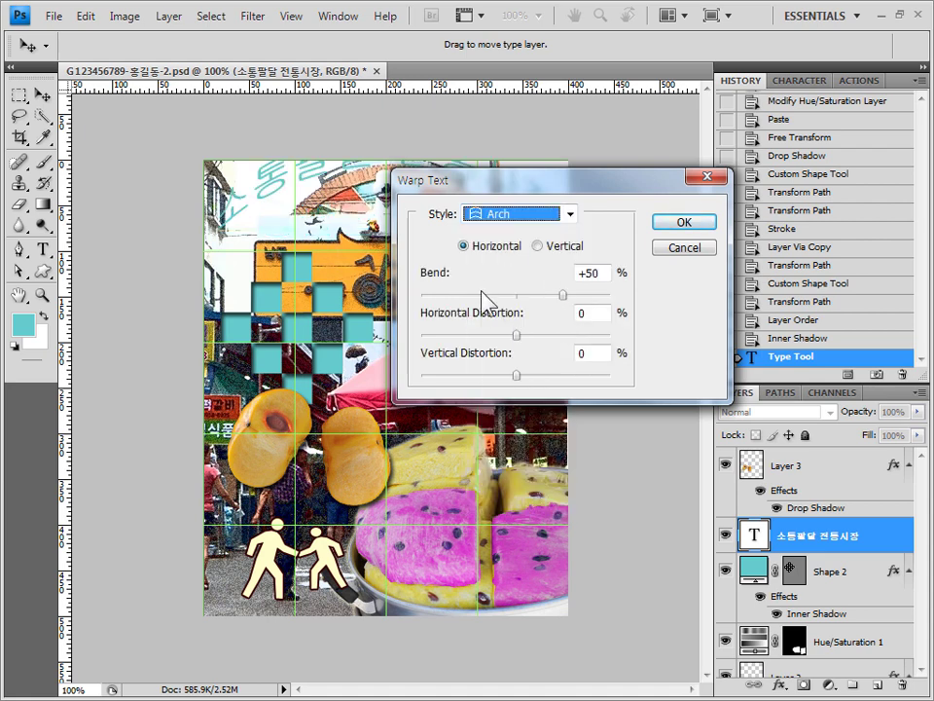
drag(611, 187, 684, 296)
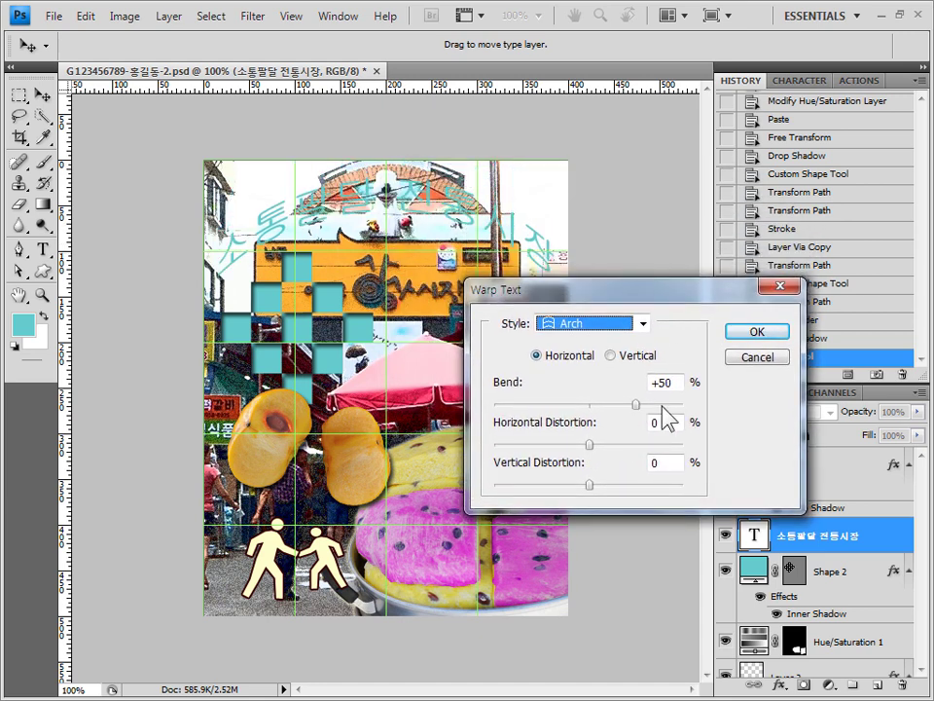
drag(636, 404, 617, 399)
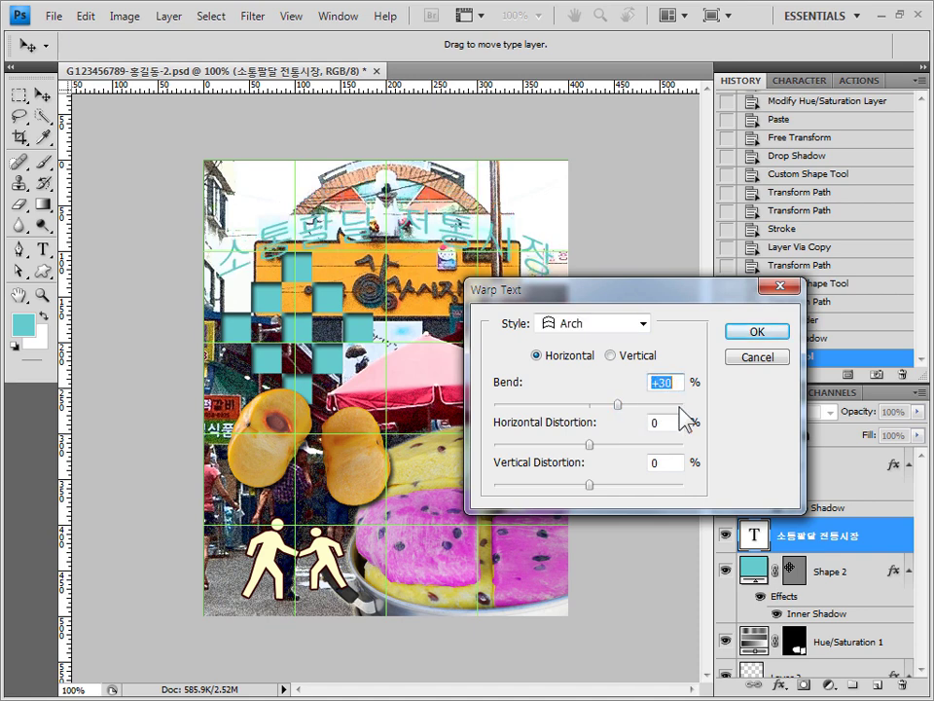
click(785, 337)
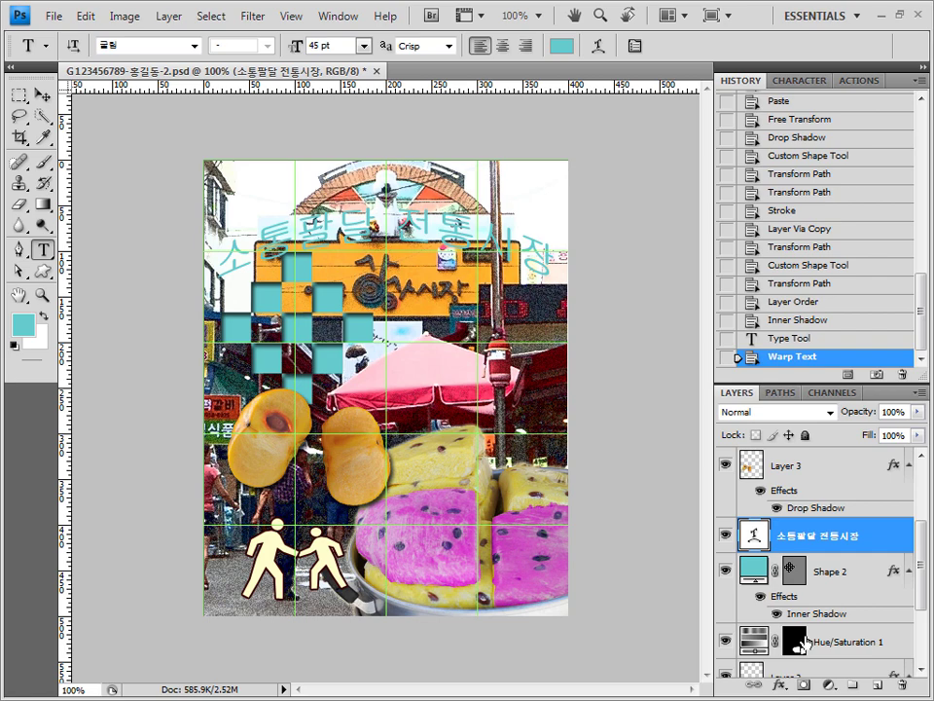
Add a Gradient Overlay to the warped text layer and base its gradient on the Blue, Red, Yellow preset.
click(780, 685)
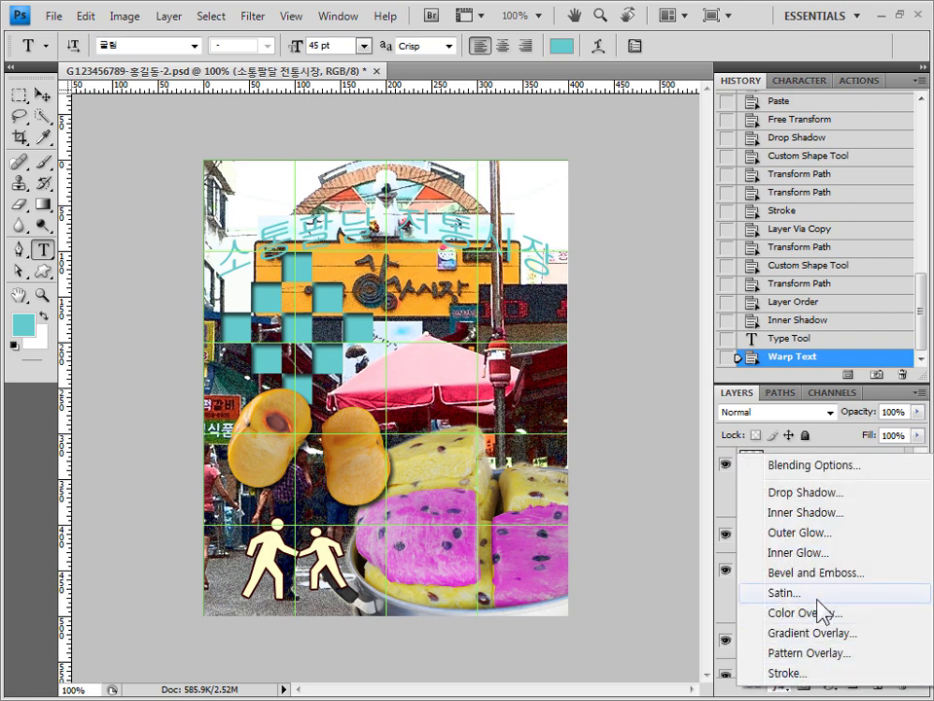
click(826, 634)
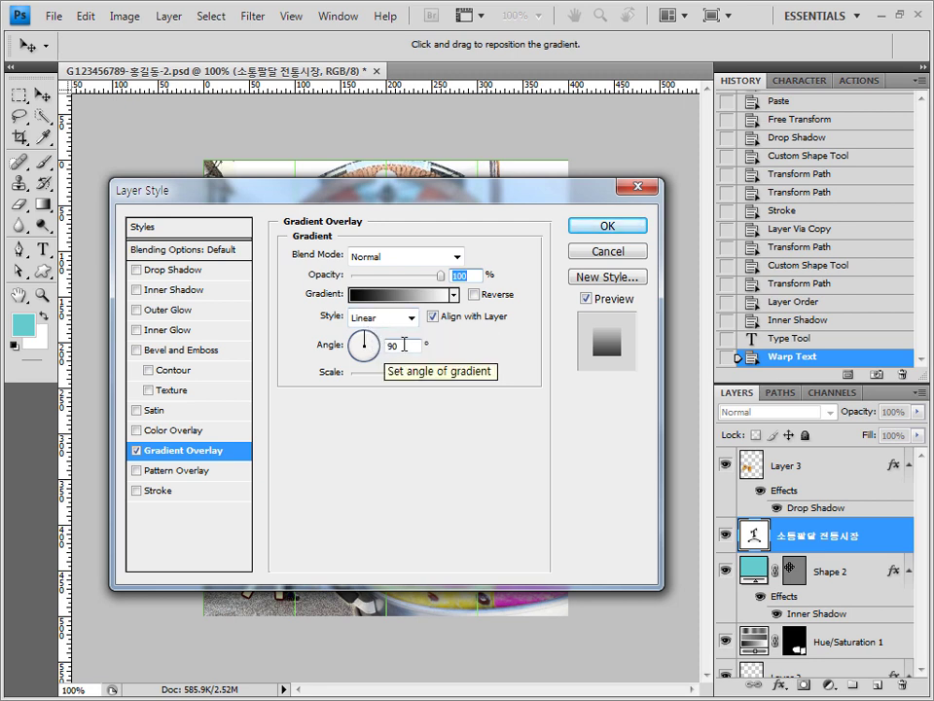
click(406, 294)
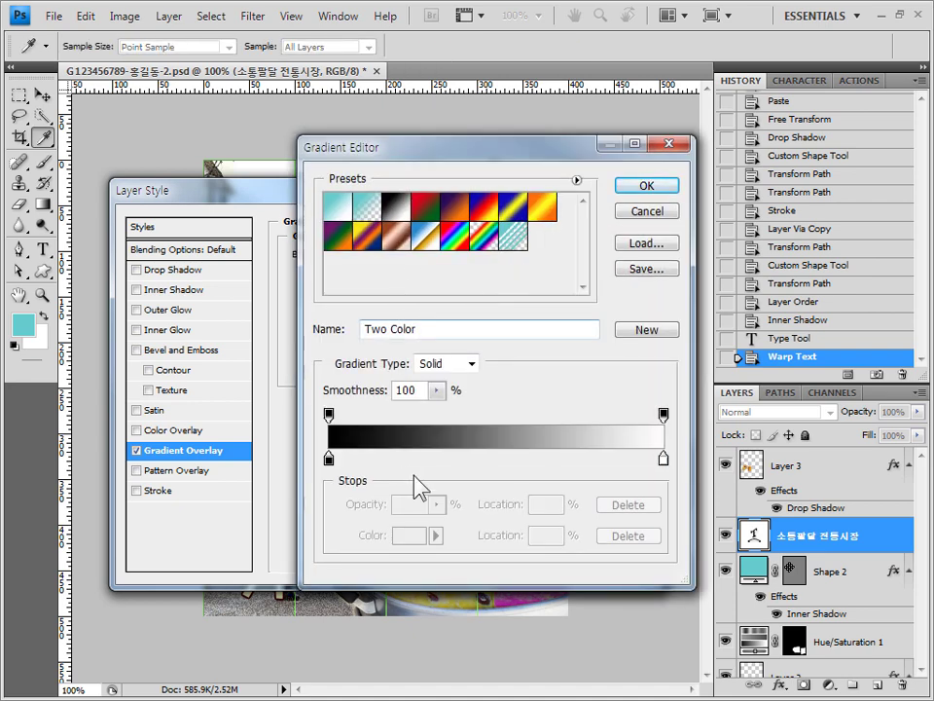
click(484, 214)
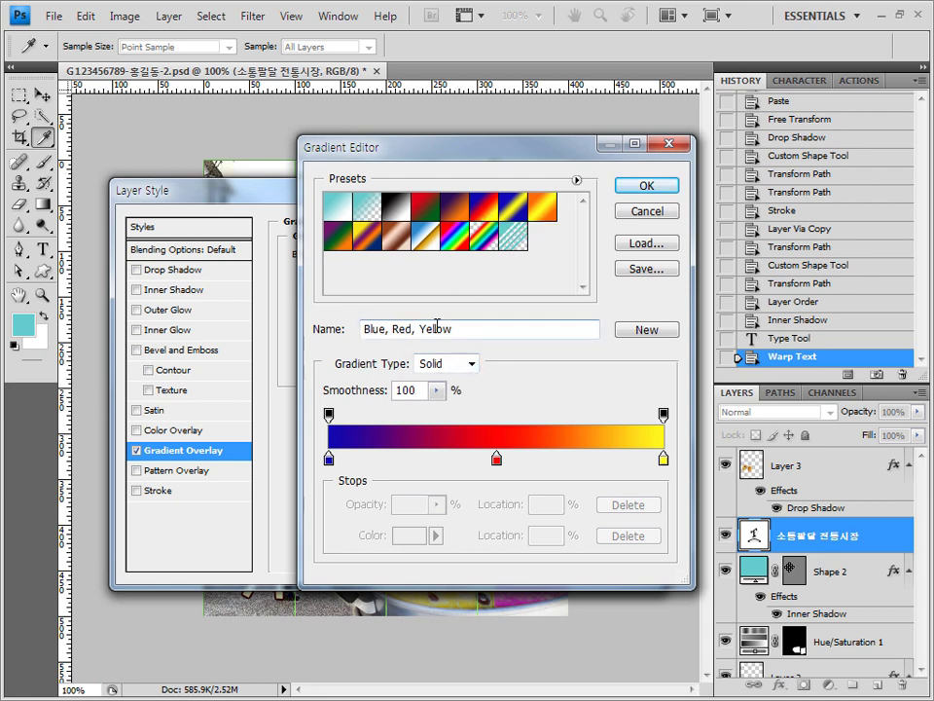
Set the gradient's starting color stop to 003300.
double_click(329, 460)
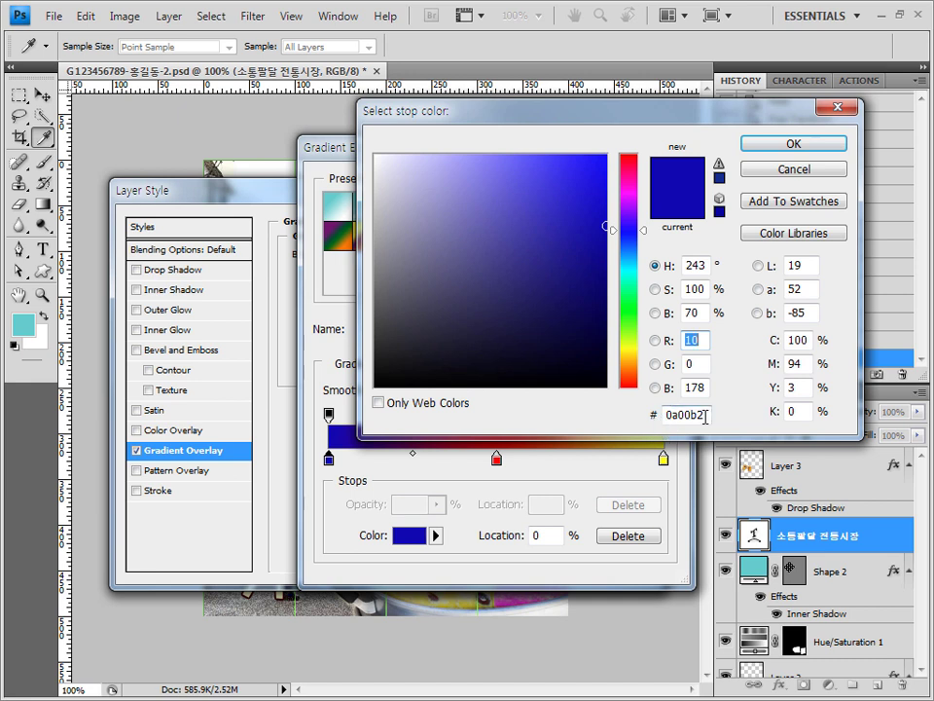
drag(705, 416, 608, 417)
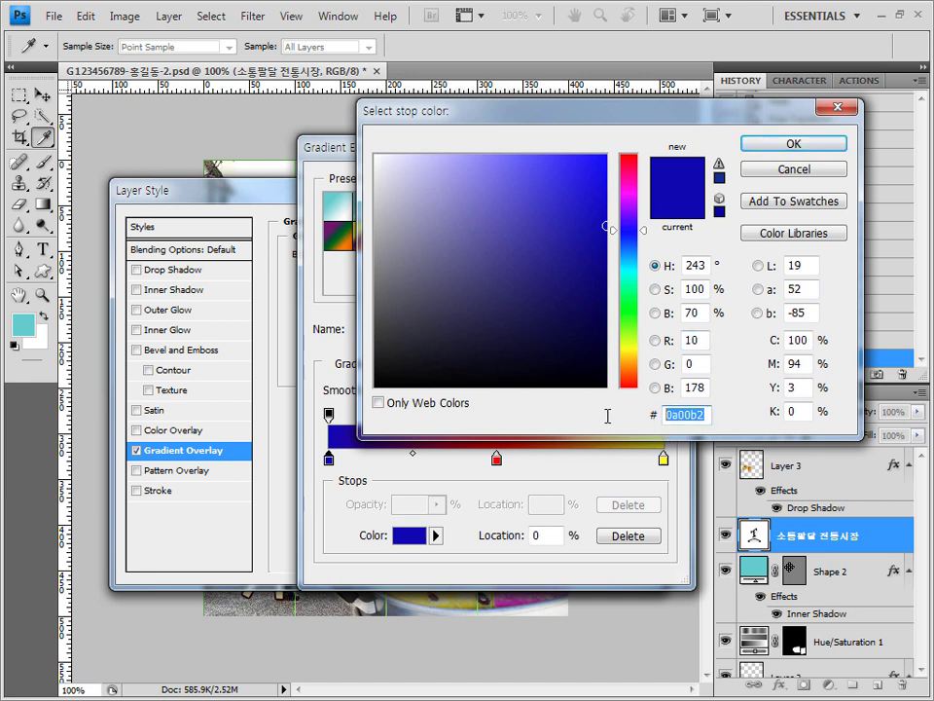
text(003300)
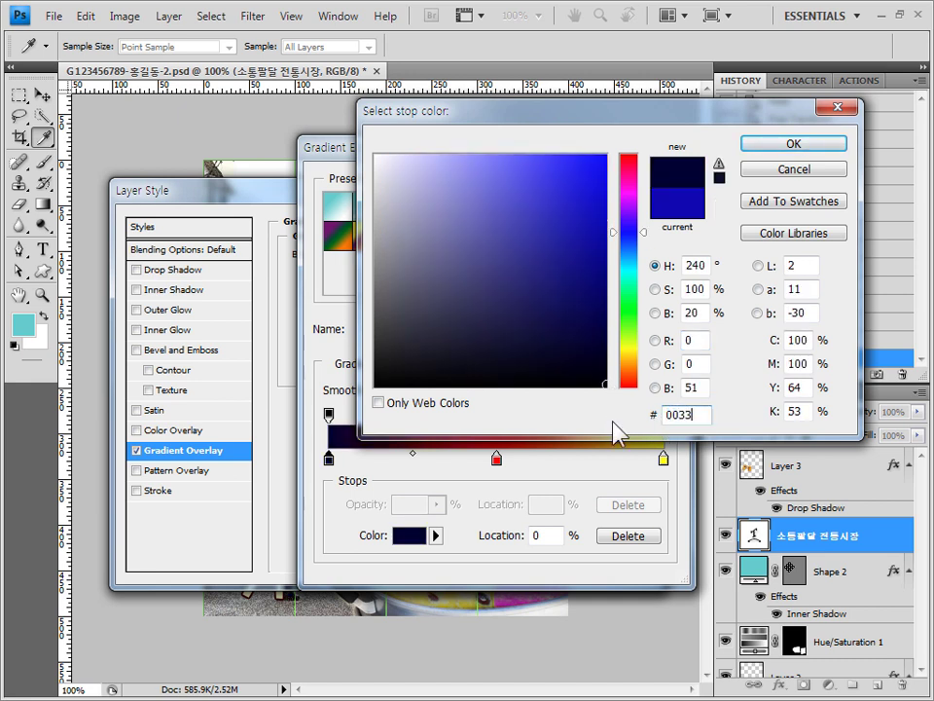
click(790, 146)
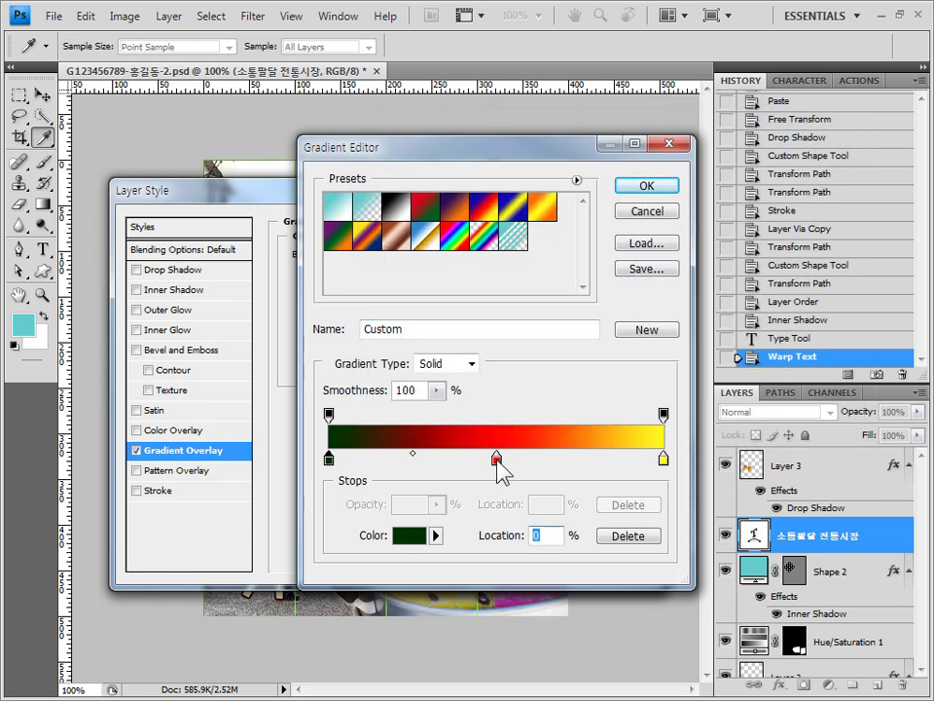
Set the gradient's middle color stop at 50% to 6600cc.
double_click(497, 463)
click(682, 415)
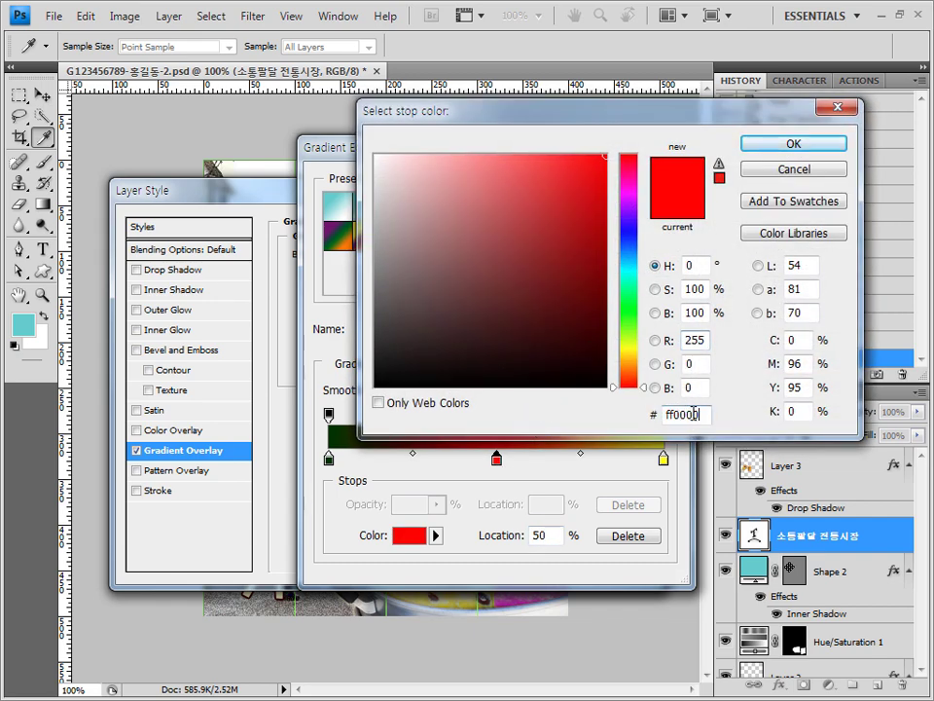
right_click(604, 412)
key(Escape)
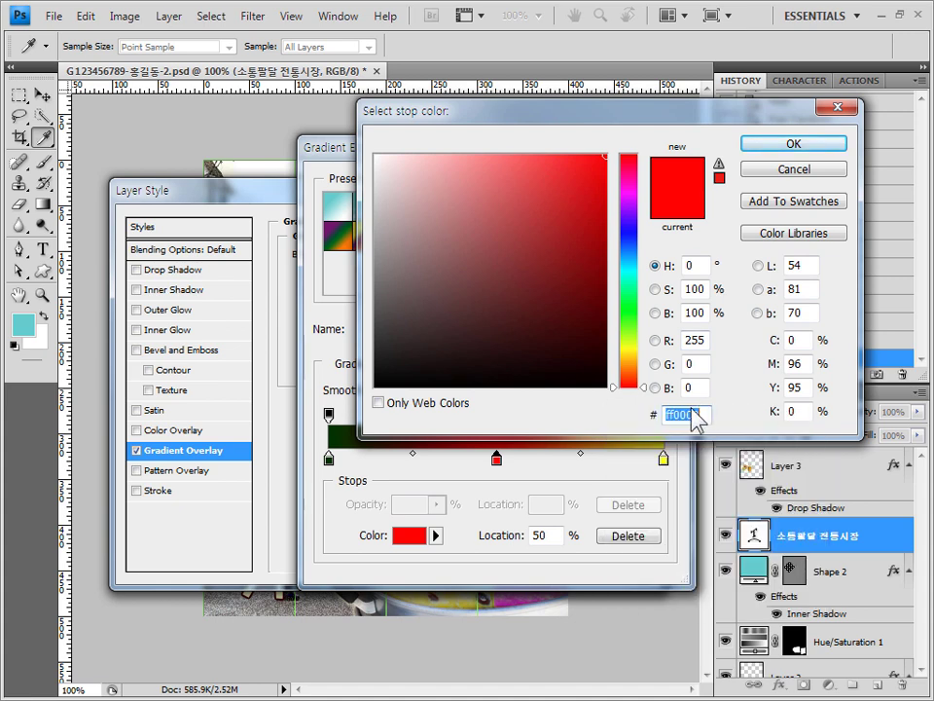
text(6600cc)
click(790, 144)
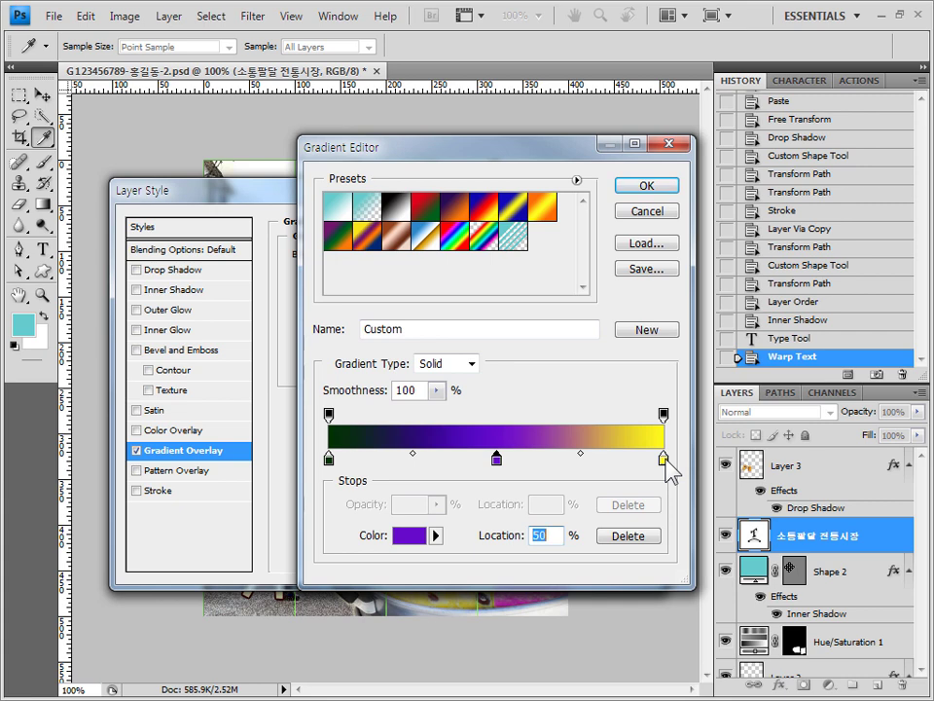
Set the gradient's ending color stop to ff6666 and accept the edited gradient.
double_click(664, 457)
double_click(690, 416)
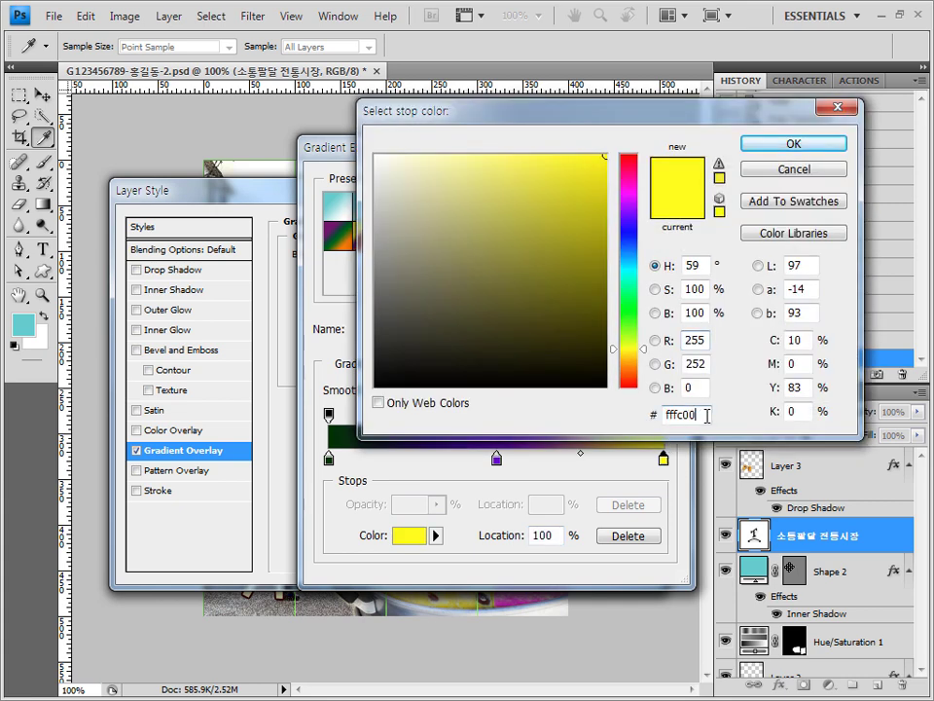
text(ff6666)
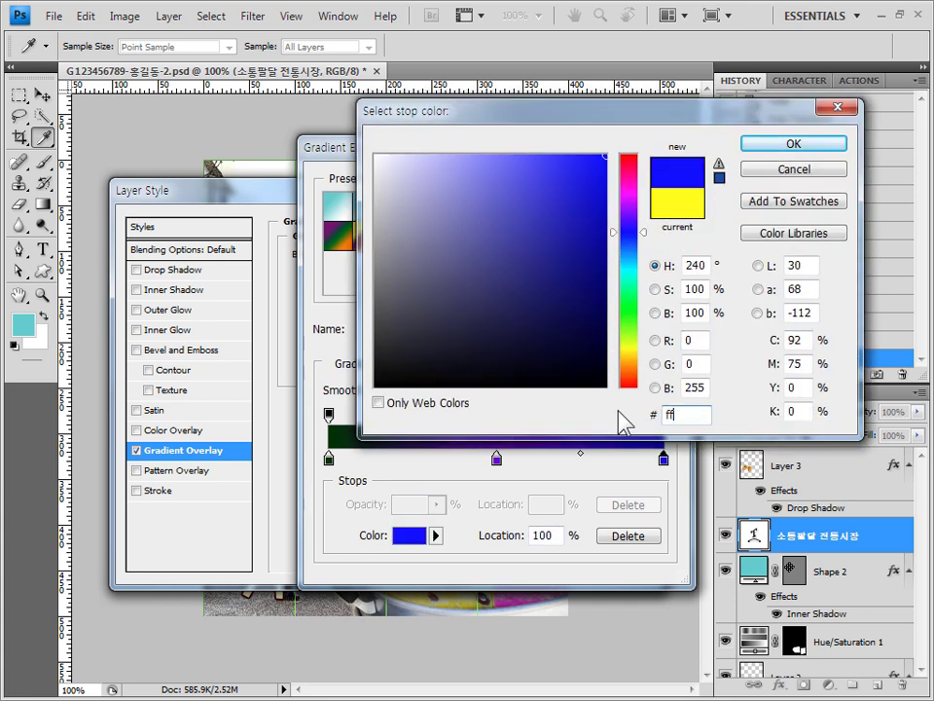
click(794, 144)
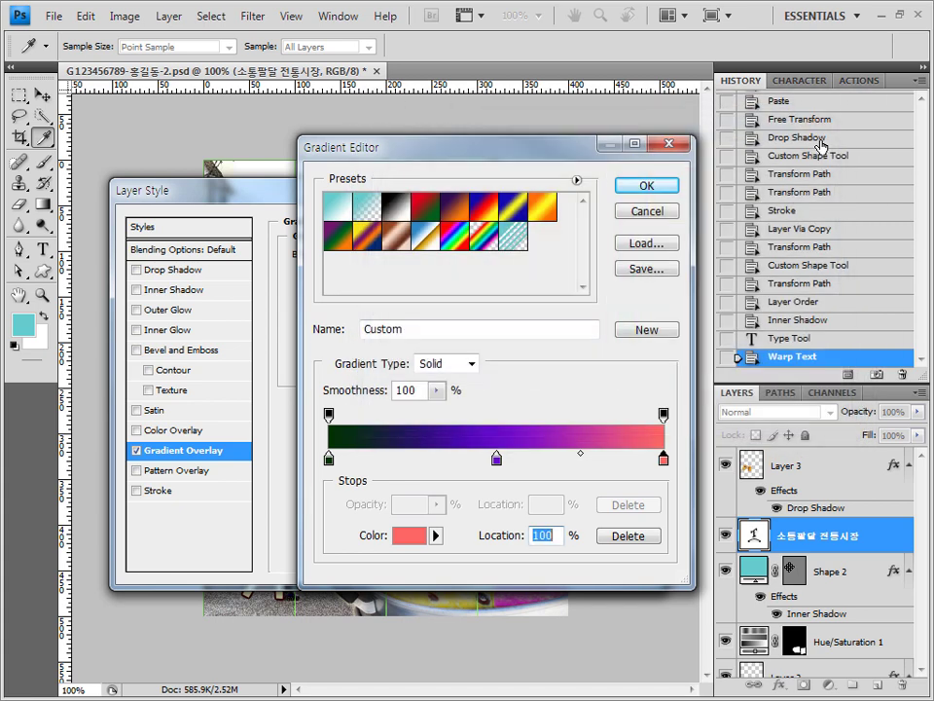
click(662, 191)
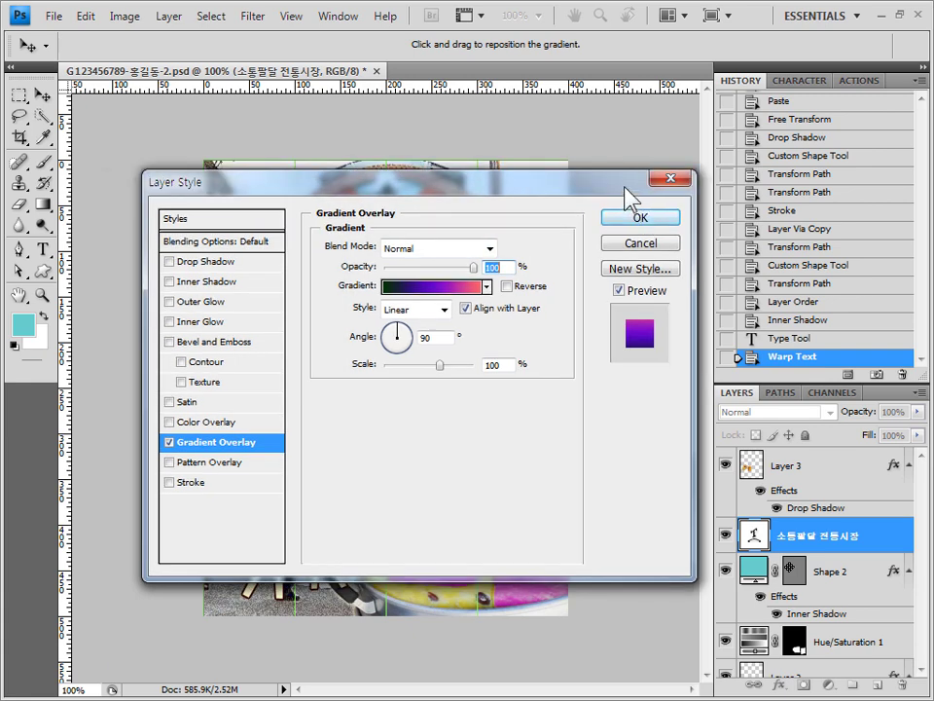
Set the Gradient Overlay angle to 0° so the colors run horizontally across the title.
drag(632, 187, 776, 290)
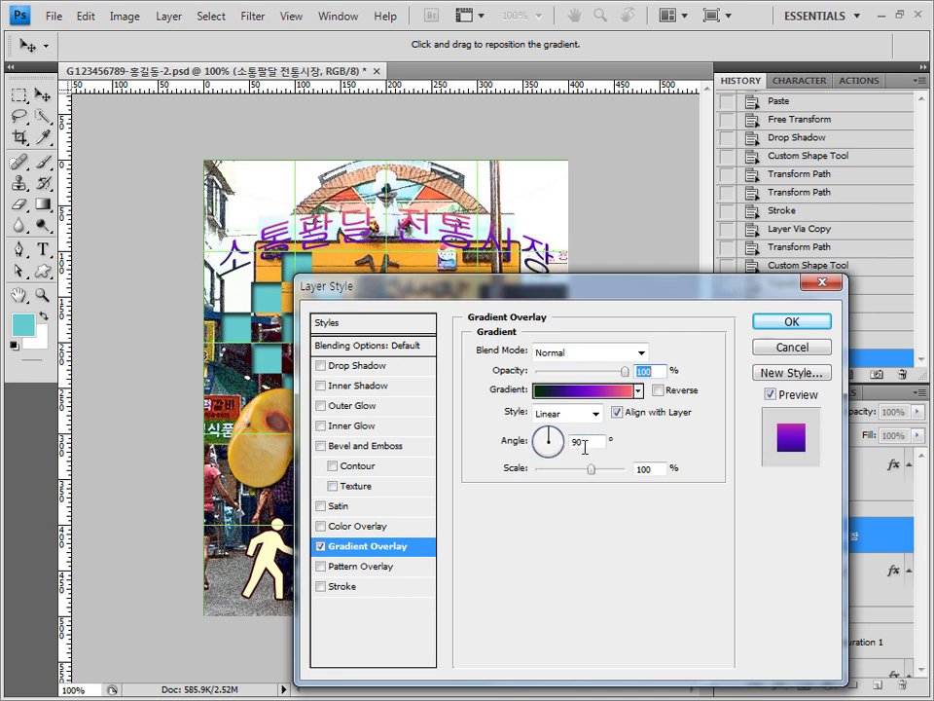
drag(662, 310, 624, 307)
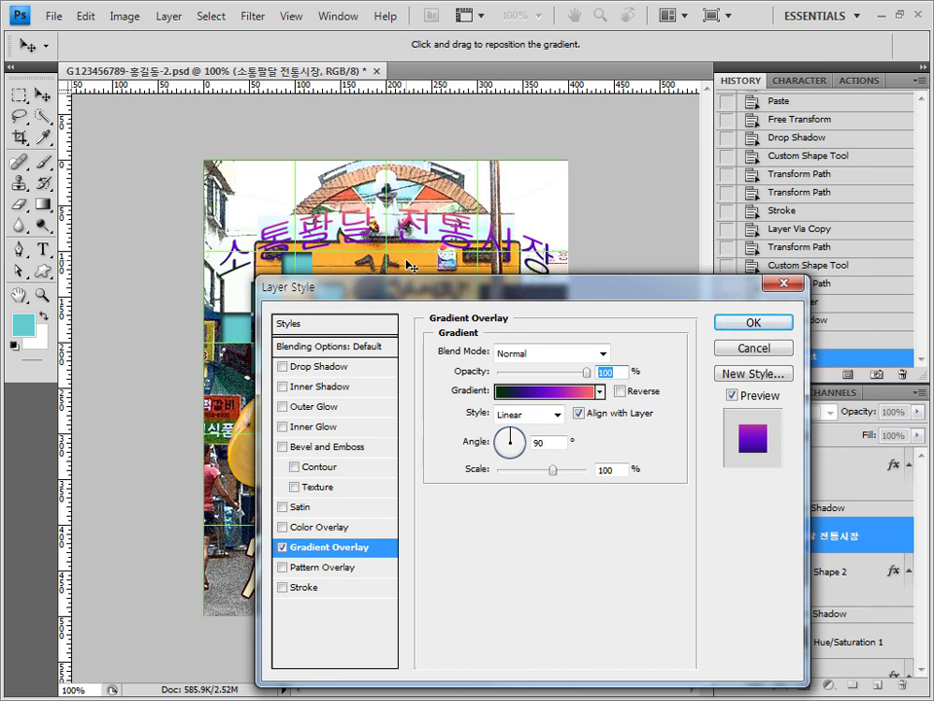
click(510, 436)
text(0)
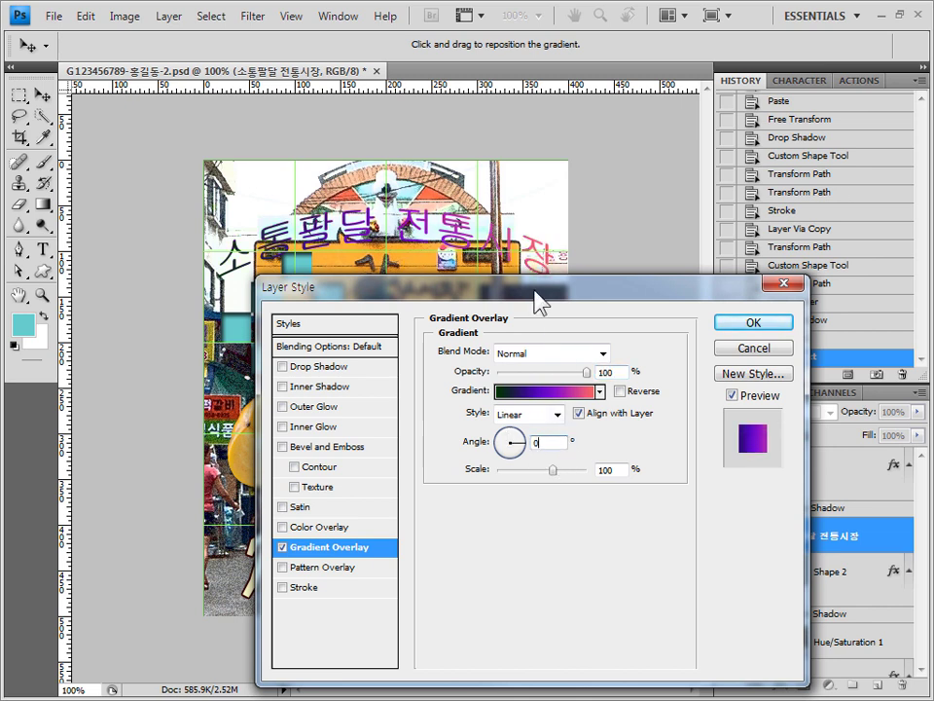
drag(536, 301, 537, 326)
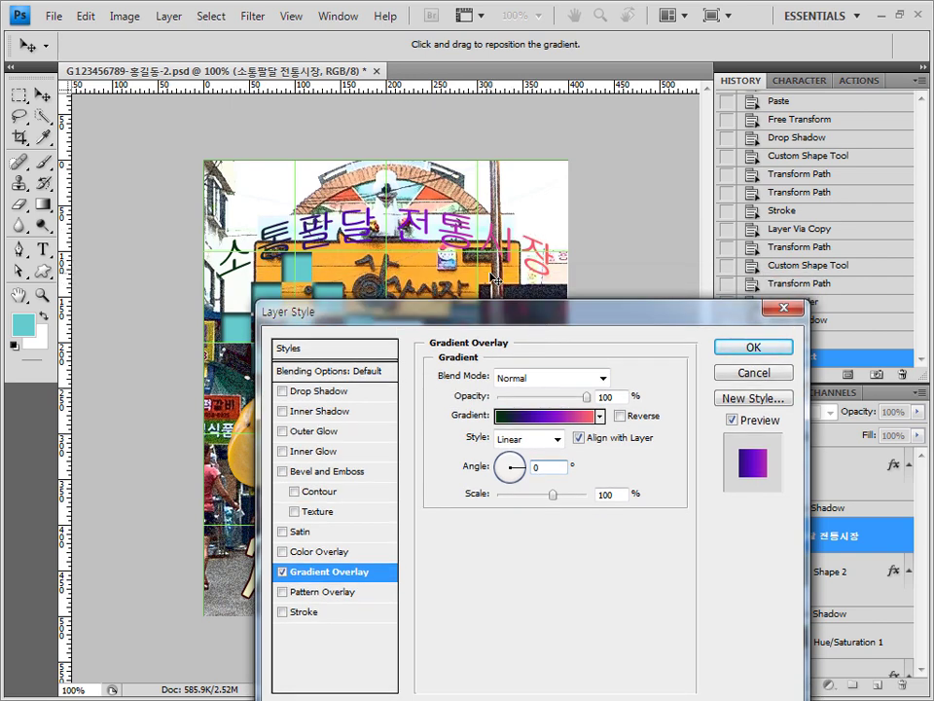
Add a 3 px outside stroke in ffffff to the title text, apply the layer style, and nudge the title slightly sideways.
click(316, 613)
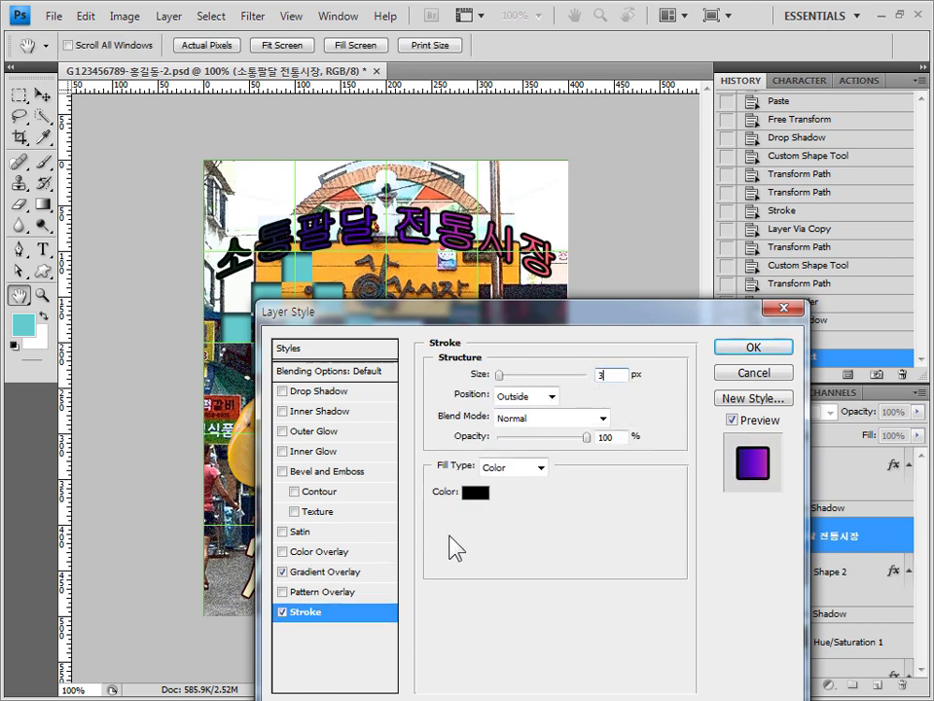
click(476, 494)
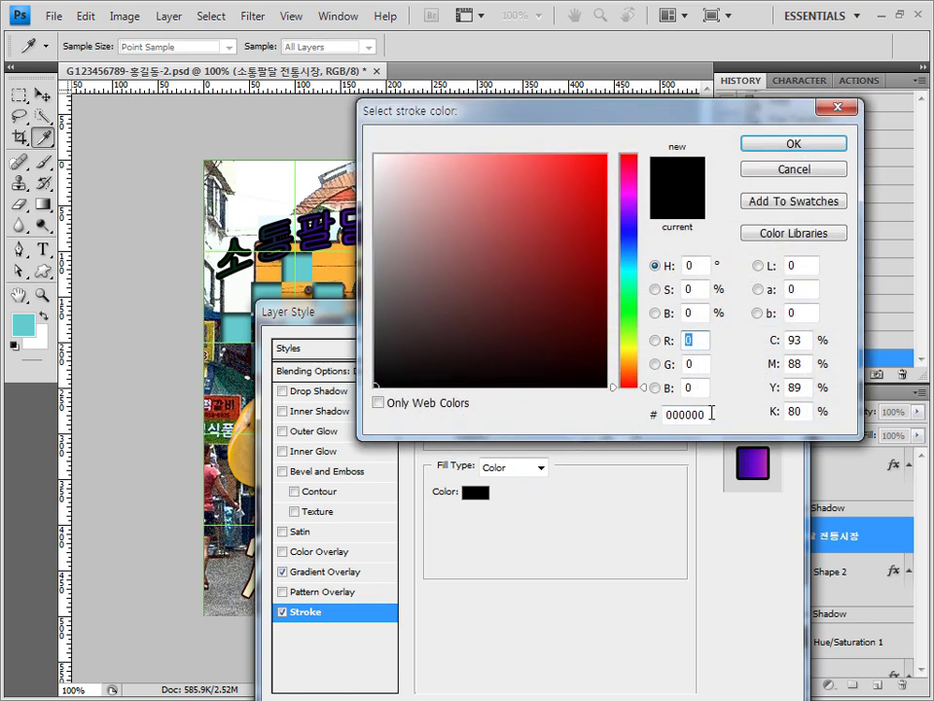
drag(703, 413, 597, 432)
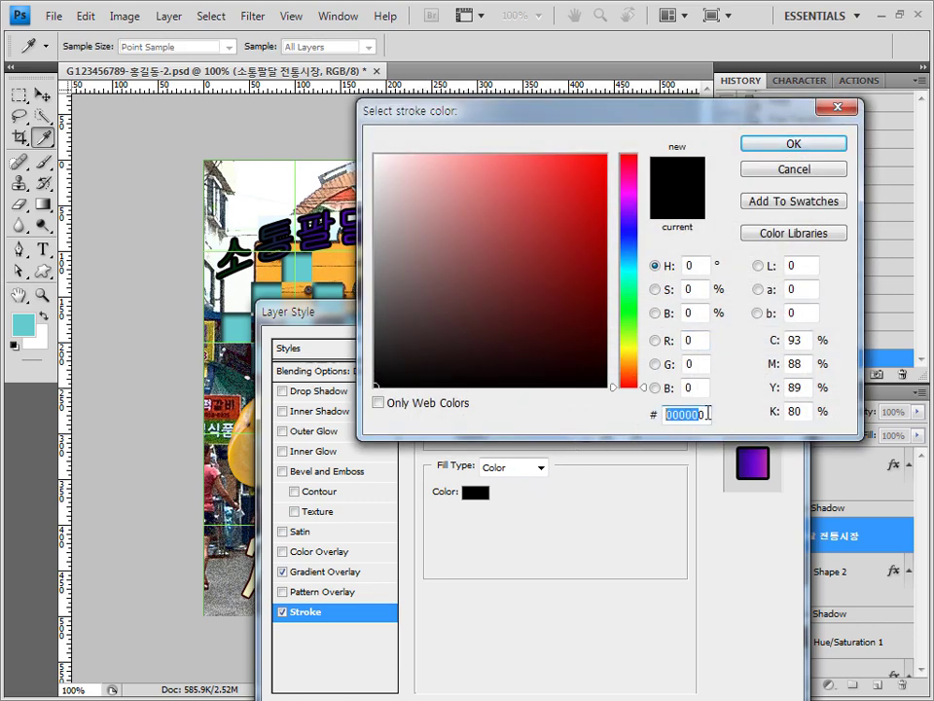
text(ffffff)
key(Return)
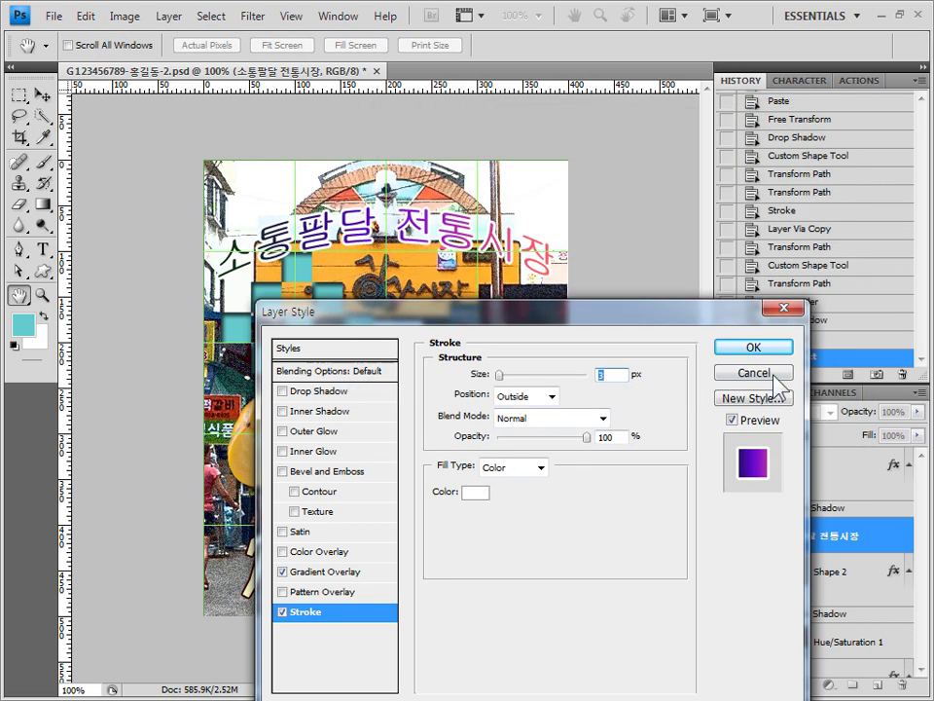
click(769, 347)
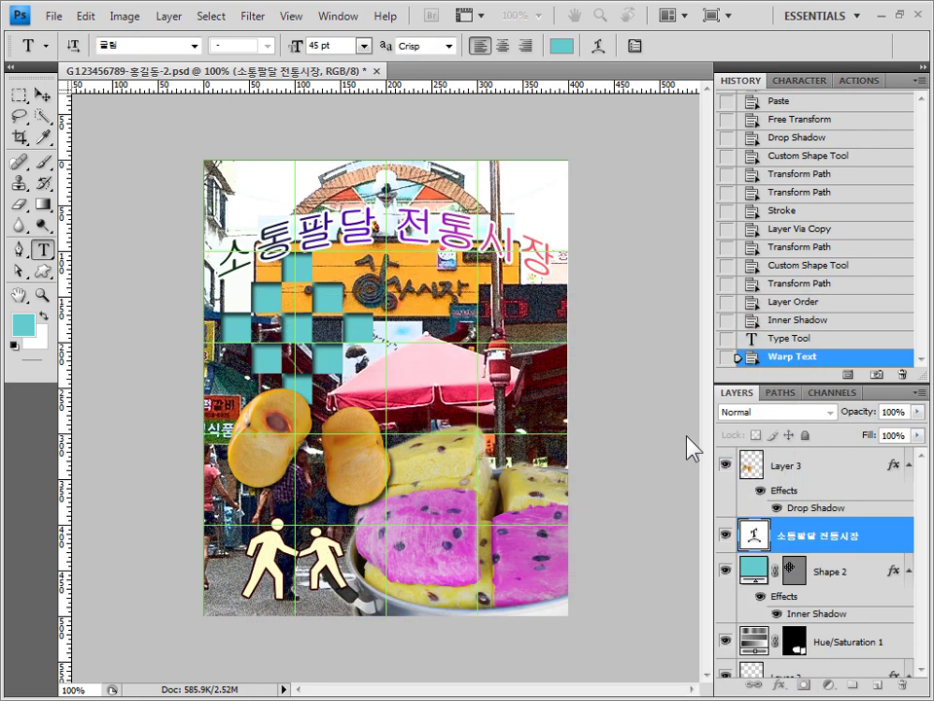
click(42, 94)
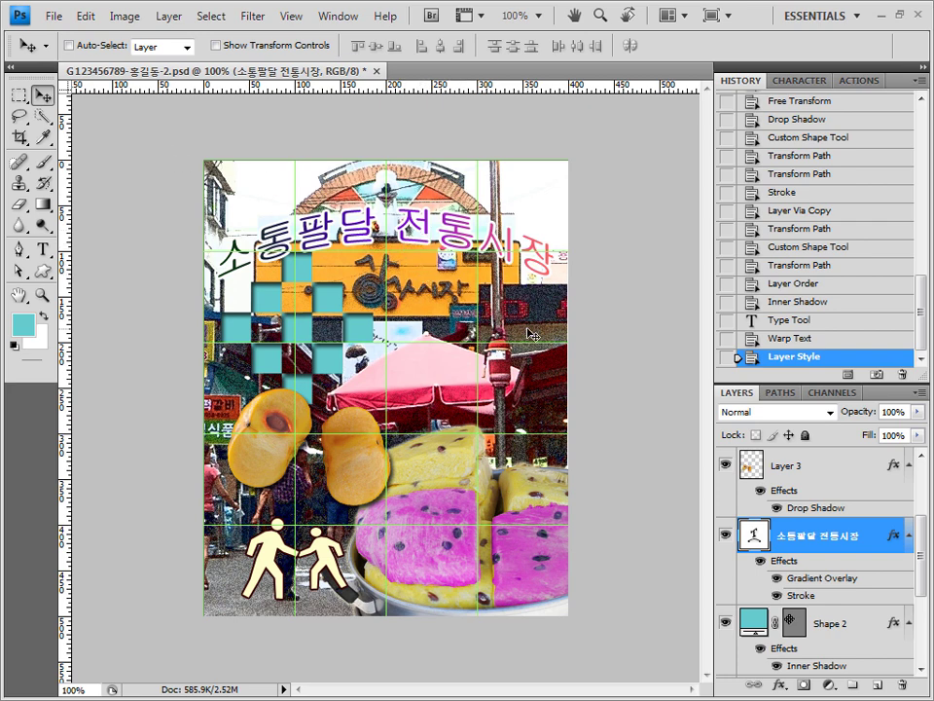
key(Left)
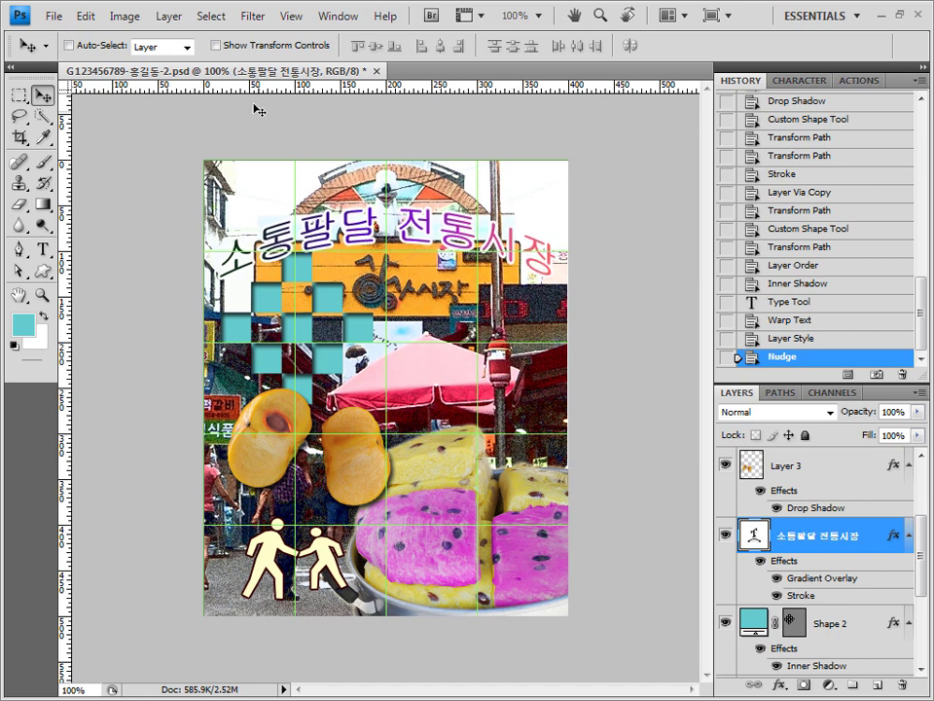
Save a JPEG copy of the composite in the GTQ folder under the same base name, at Maximum quality 12 with Baseline ("Standard").
click(52, 15)
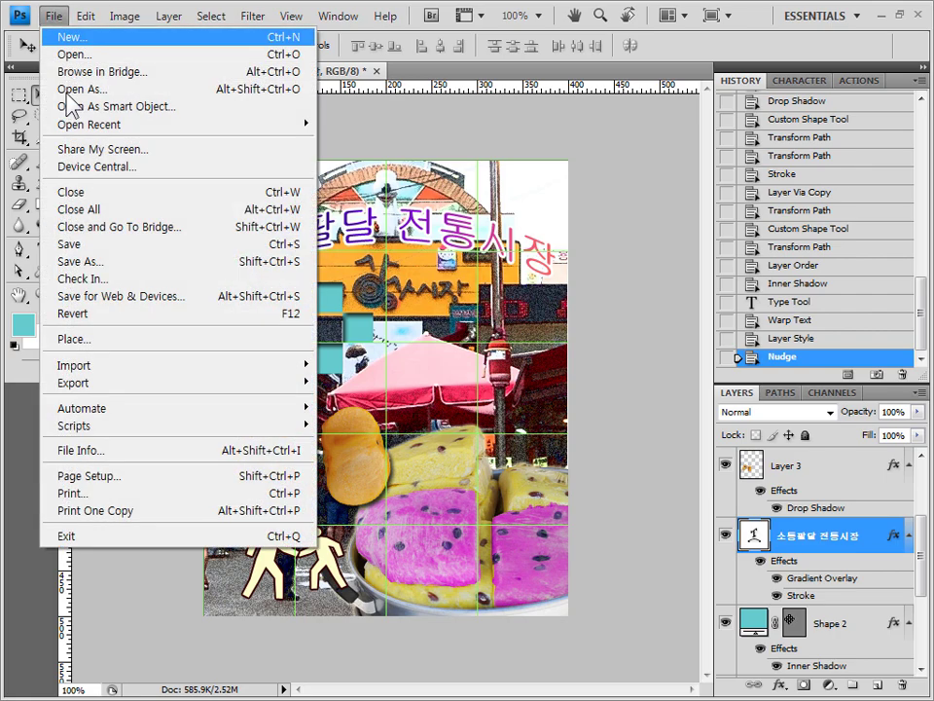
click(94, 263)
click(290, 384)
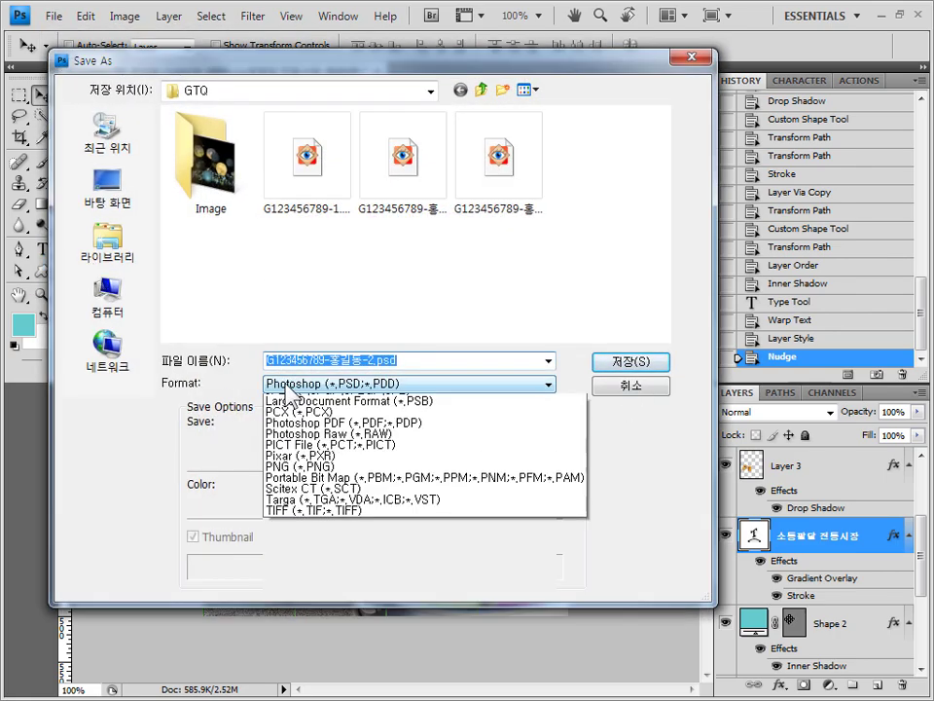
click(322, 423)
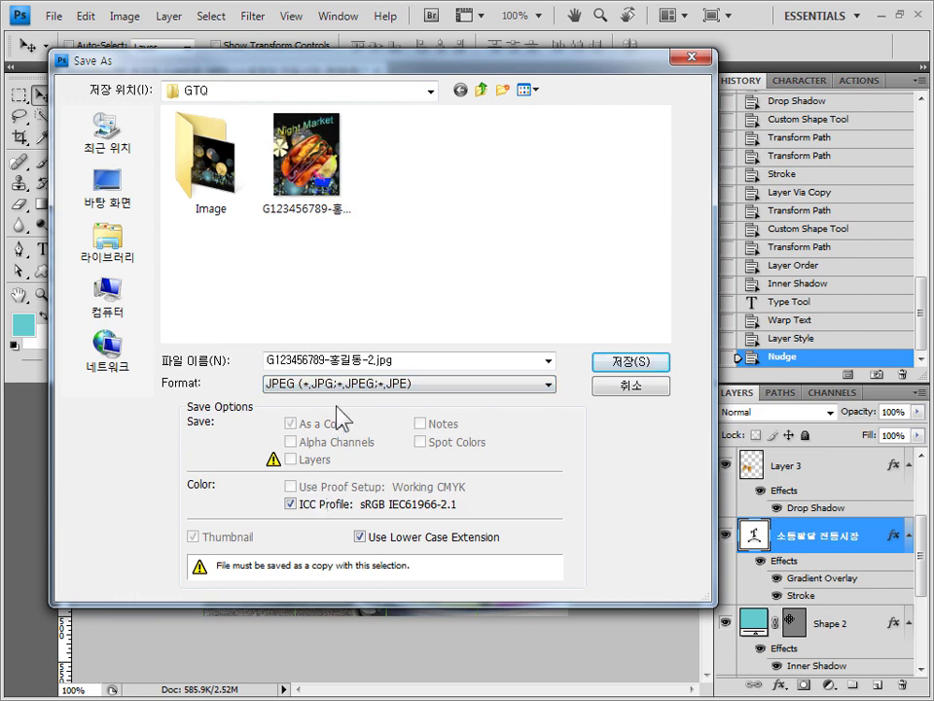
double_click(388, 362)
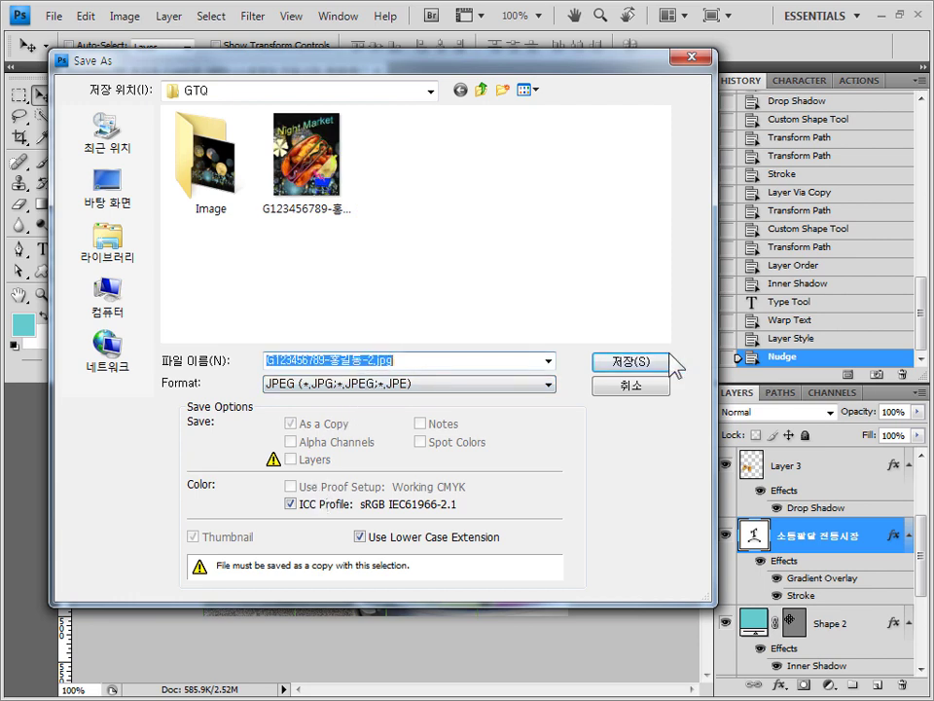
click(361, 363)
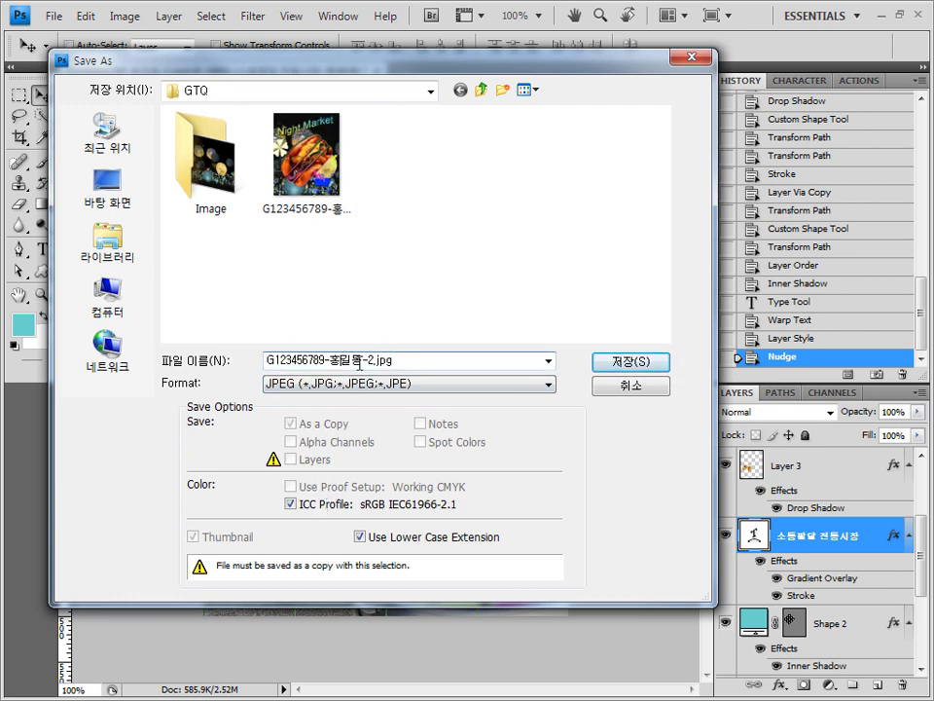
click(627, 363)
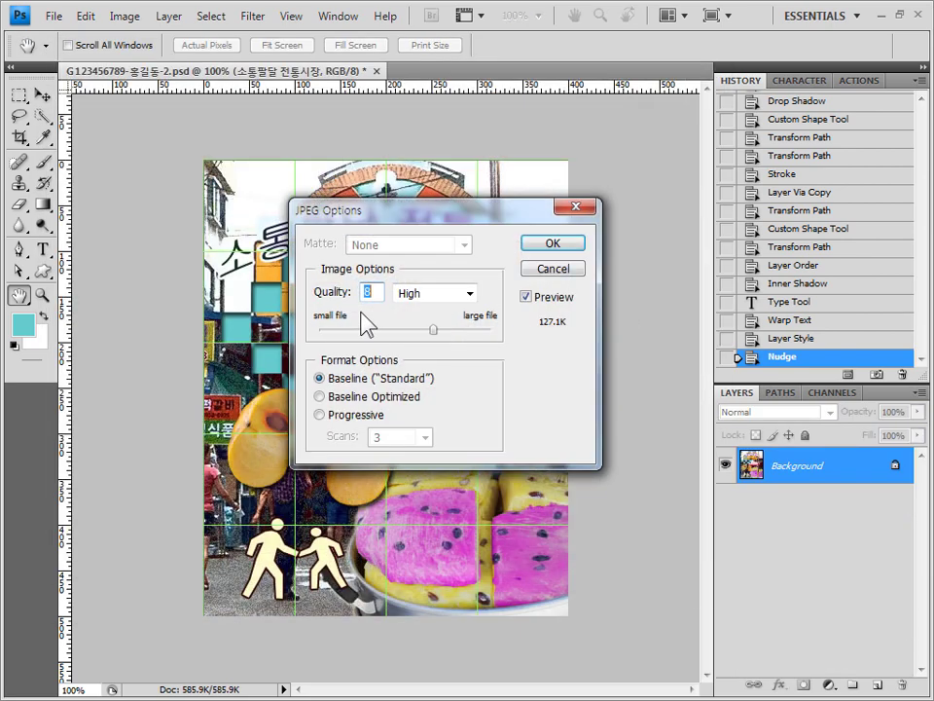
drag(433, 333, 506, 337)
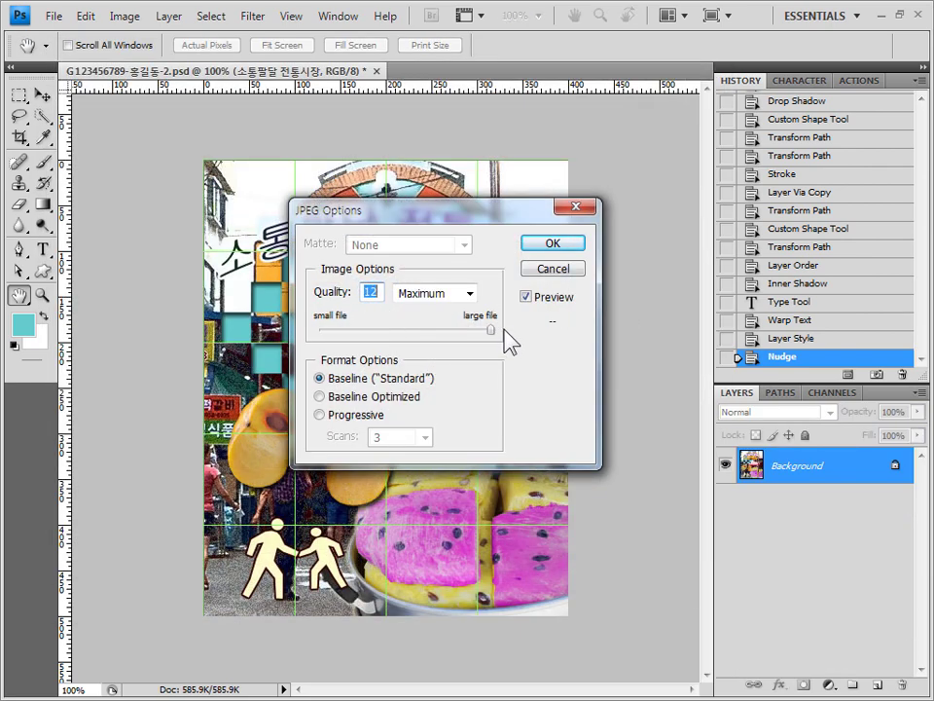
click(557, 246)
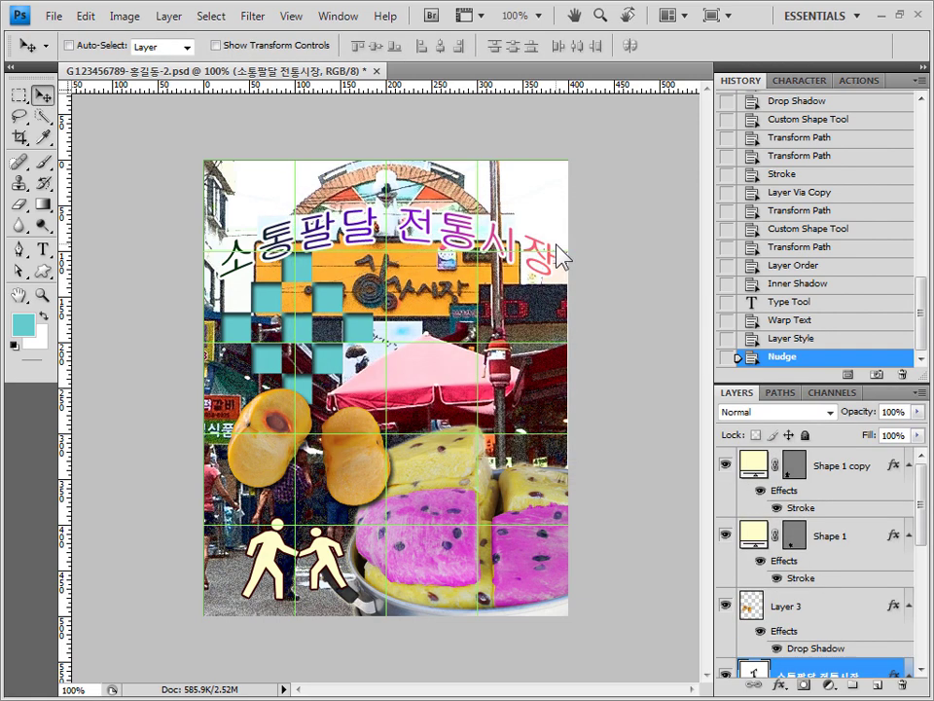
Resize the whole image to 40 pixels wide with its proportions constrained.
click(130, 16)
click(170, 149)
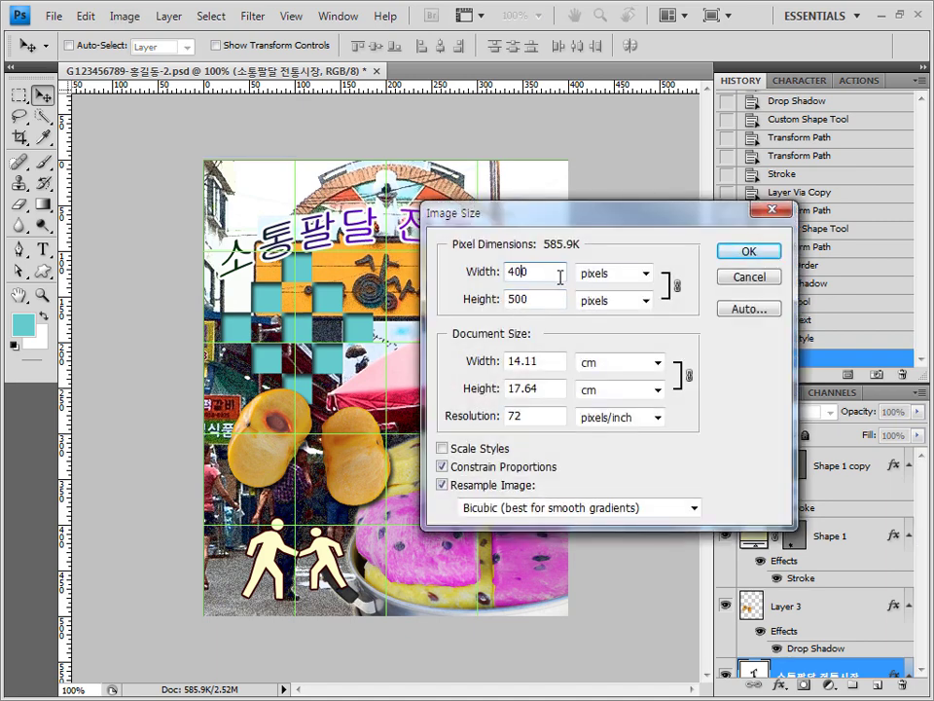
drag(544, 270, 501, 265)
text(40)
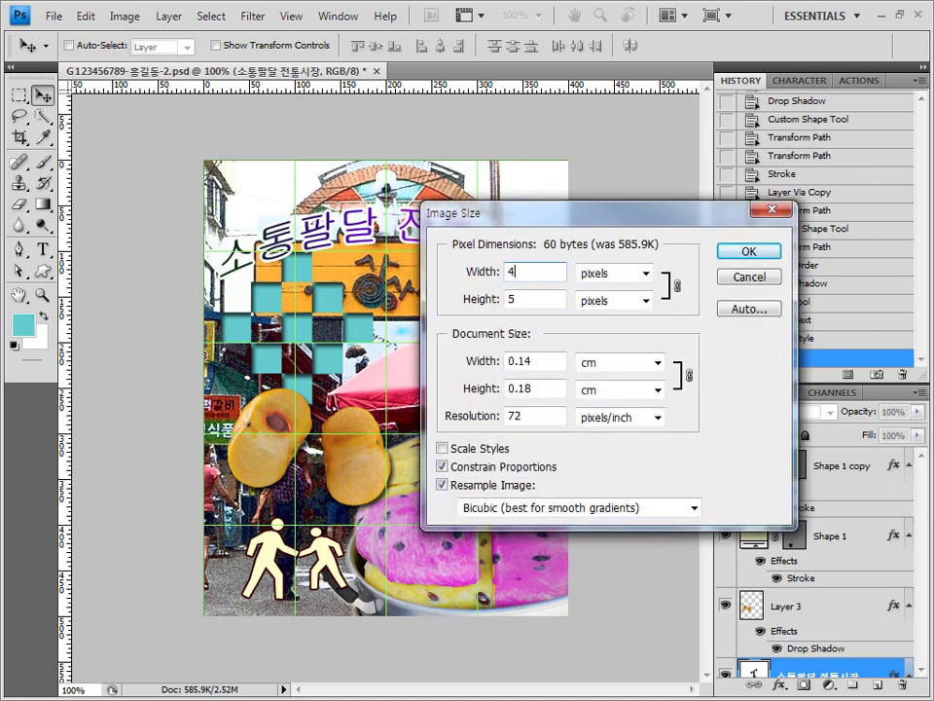
click(748, 253)
Save the reduced image in Photoshop format with layers in the GTQ folder, replacing the existing PSD of the same name.
click(46, 14)
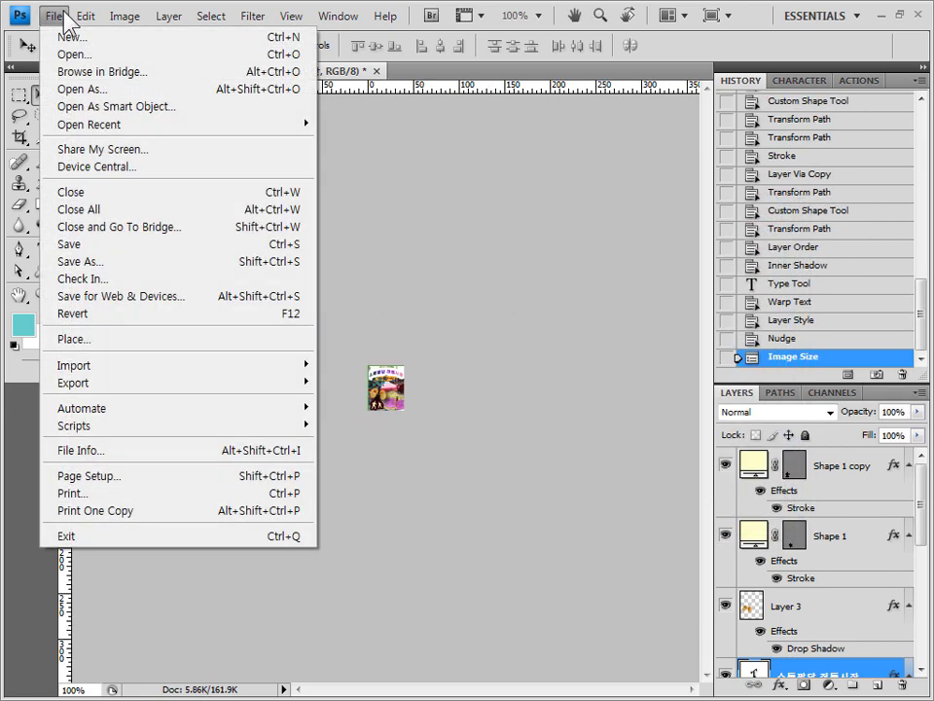
click(87, 261)
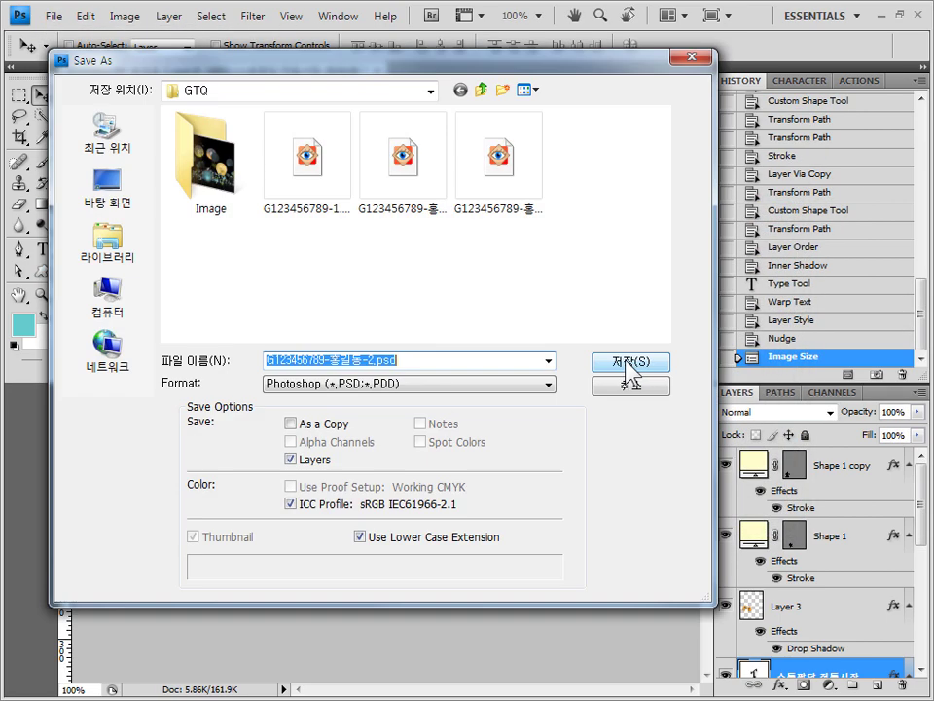
click(269, 384)
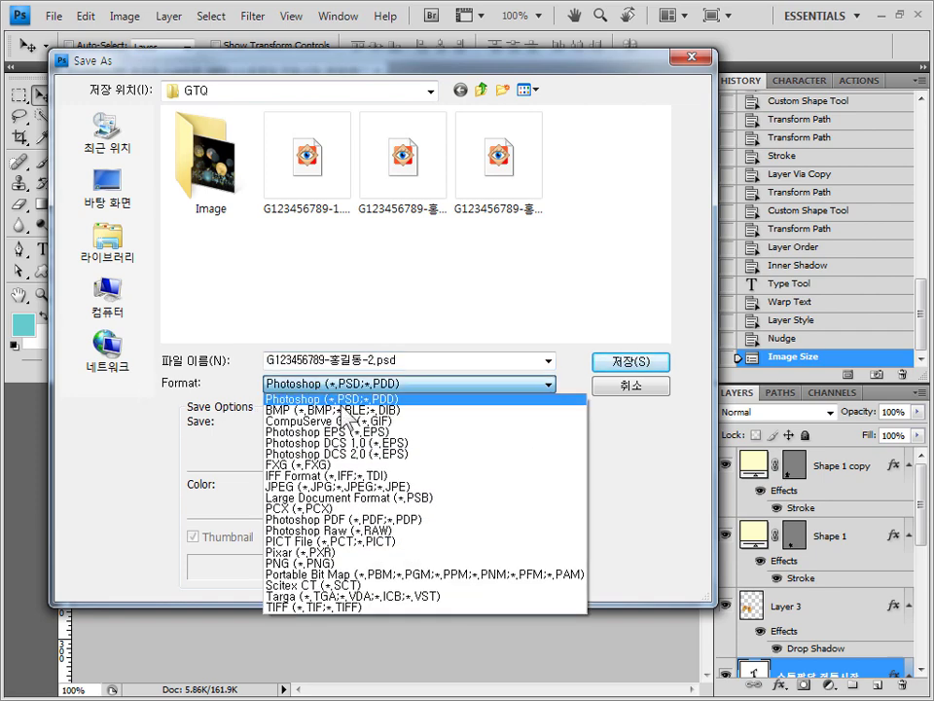
click(428, 399)
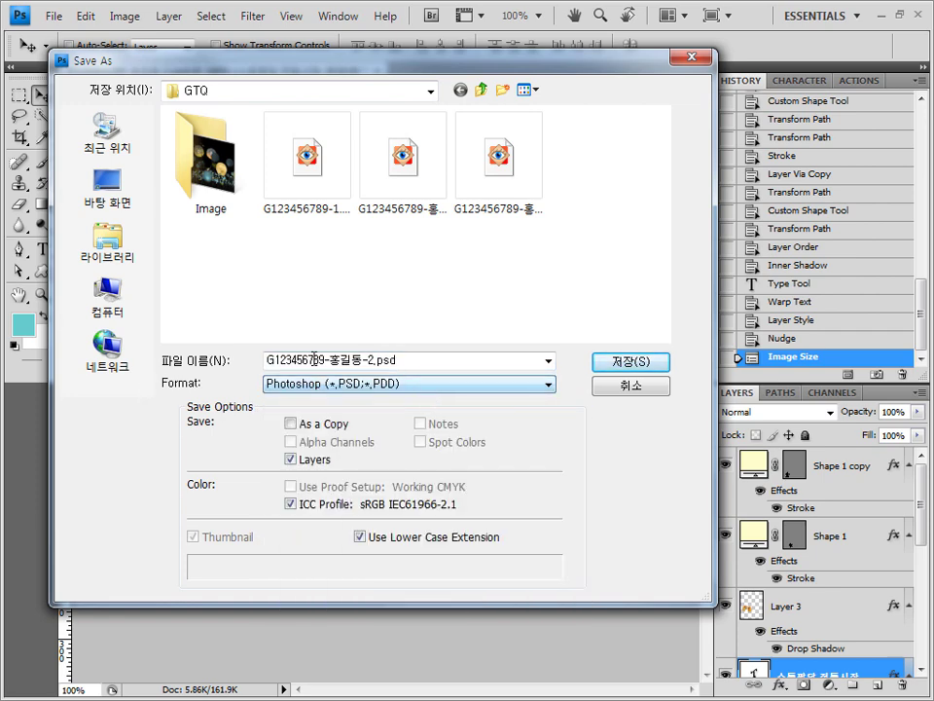
click(654, 368)
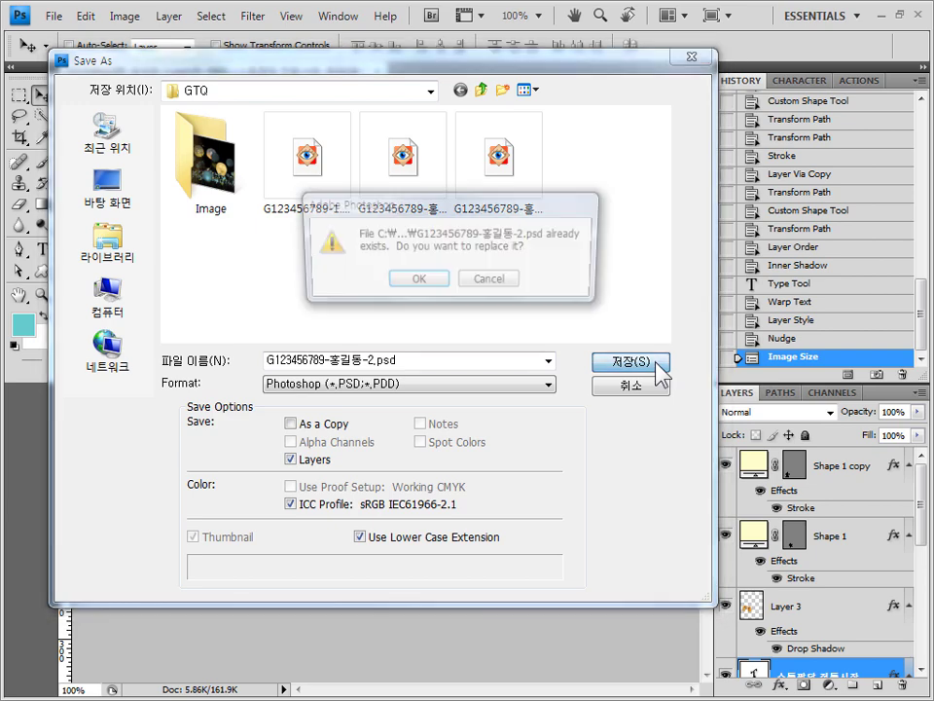
click(419, 282)
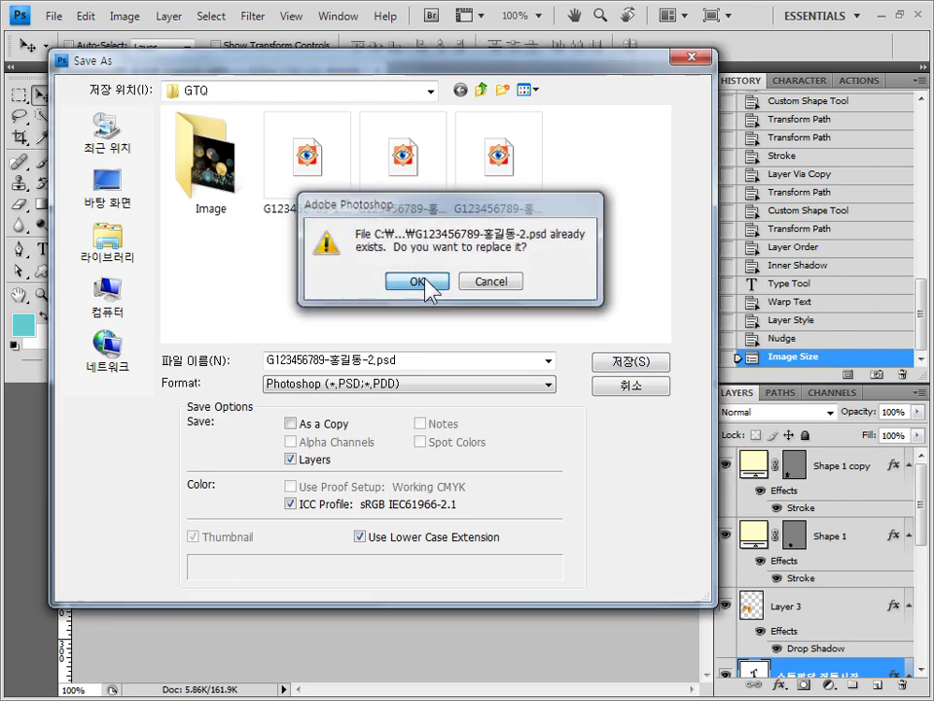
click(634, 282)
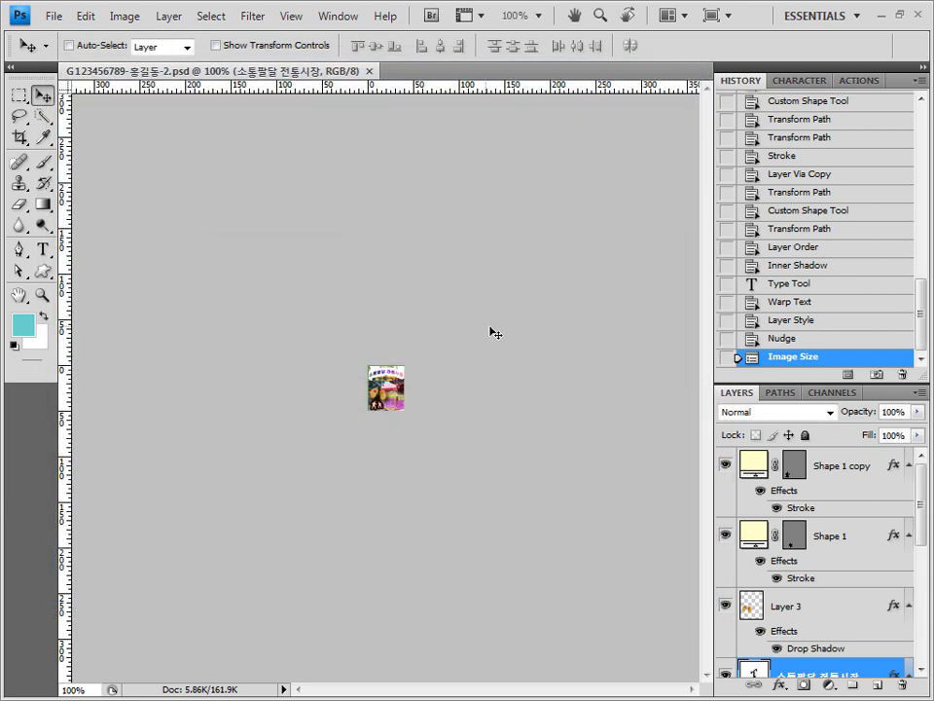
Step back to before the image resize, save the full-size version as a layered PSD with the number-only name ending in -2, and close it.
click(801, 340)
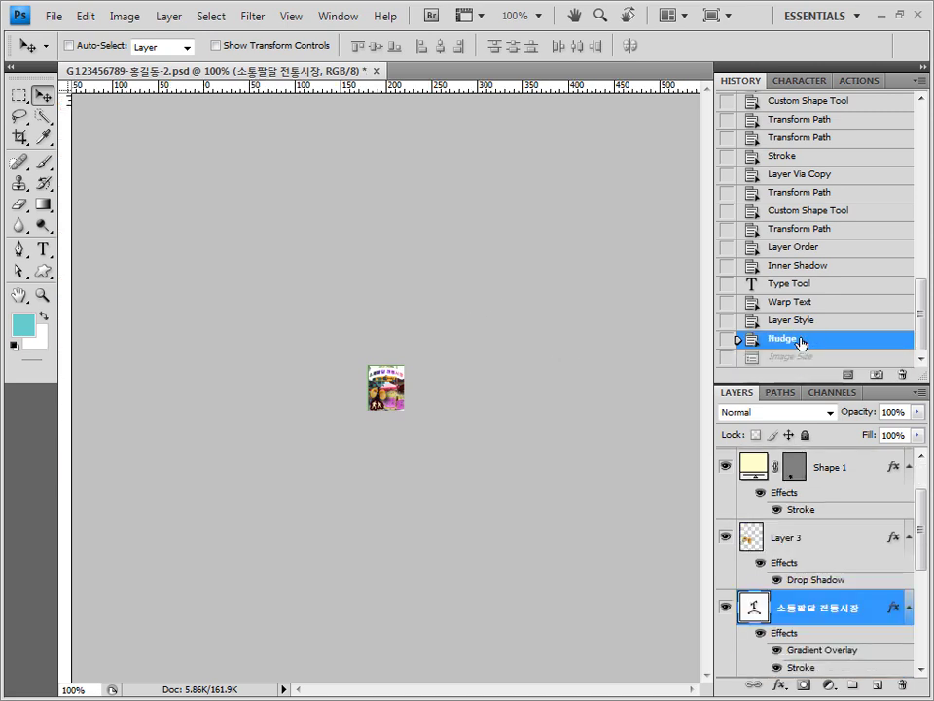
click(53, 16)
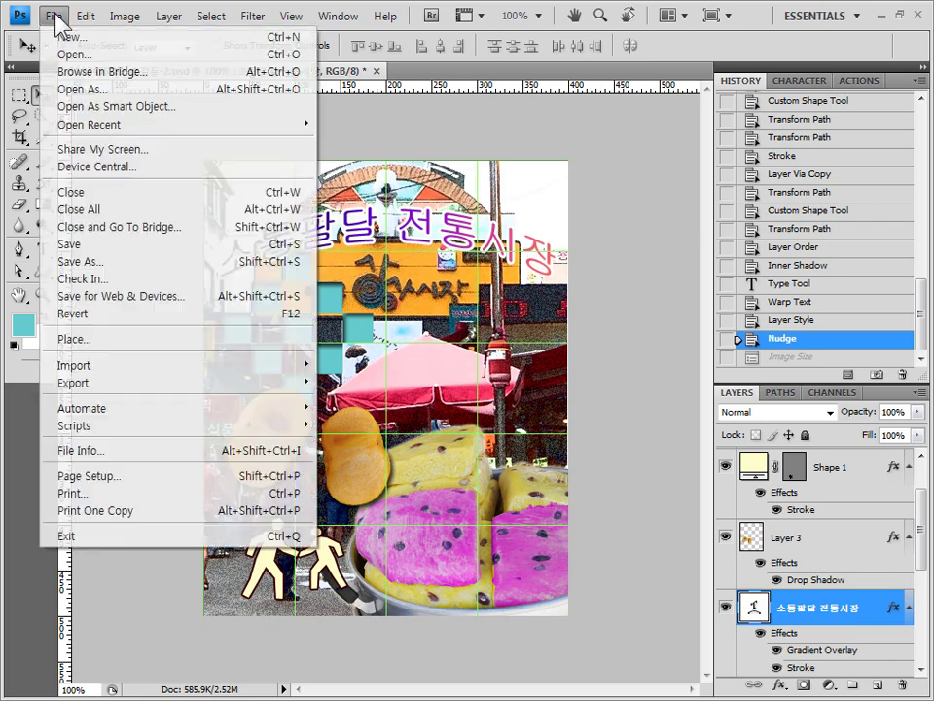
click(105, 267)
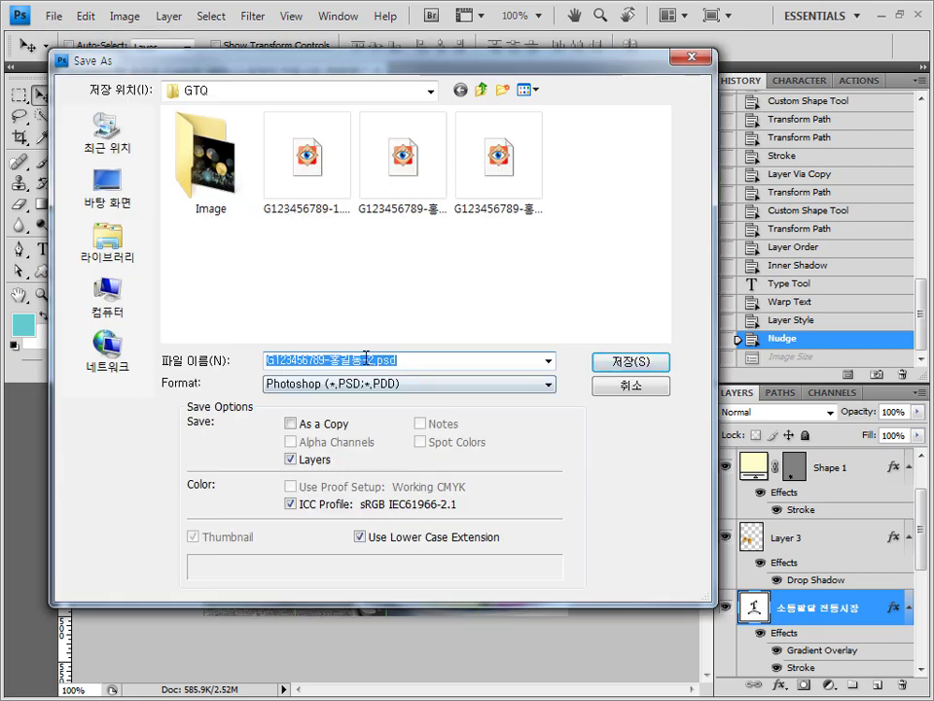
click(306, 156)
double_click(331, 360)
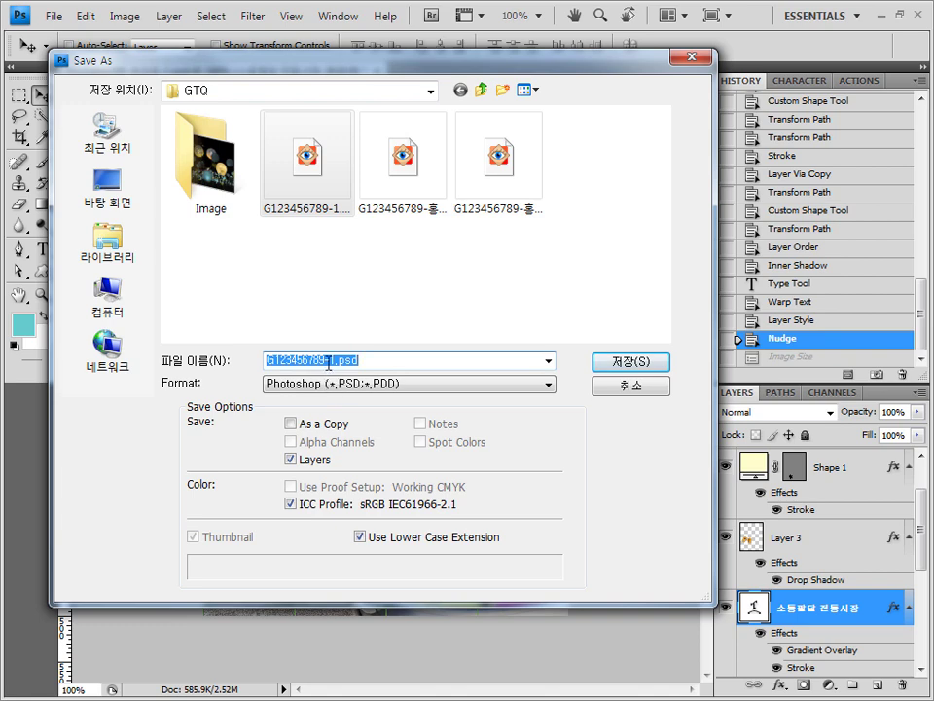
double_click(332, 360)
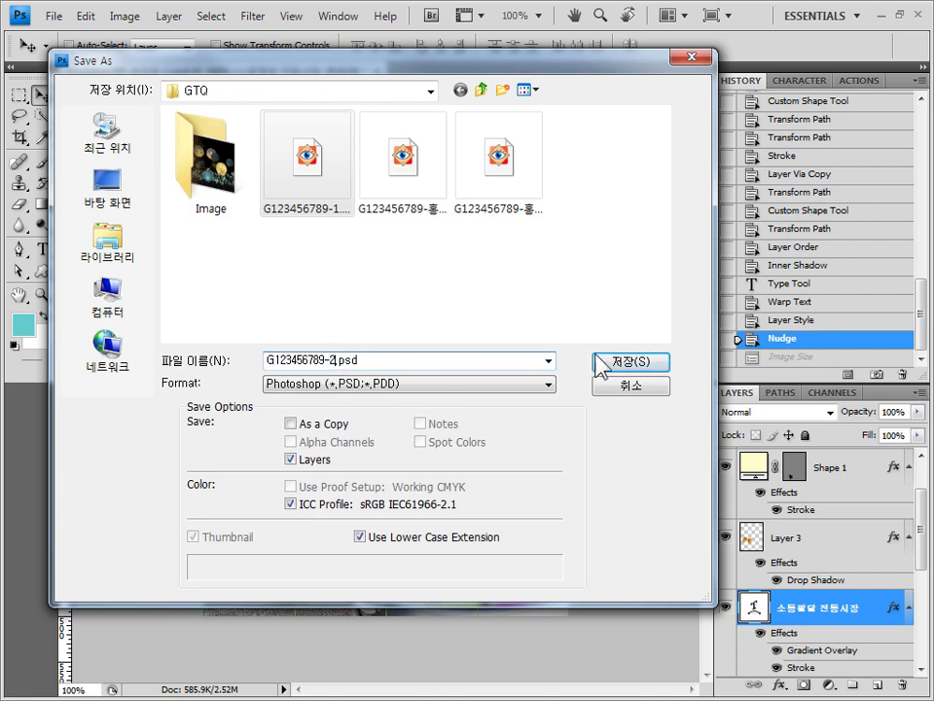
click(657, 362)
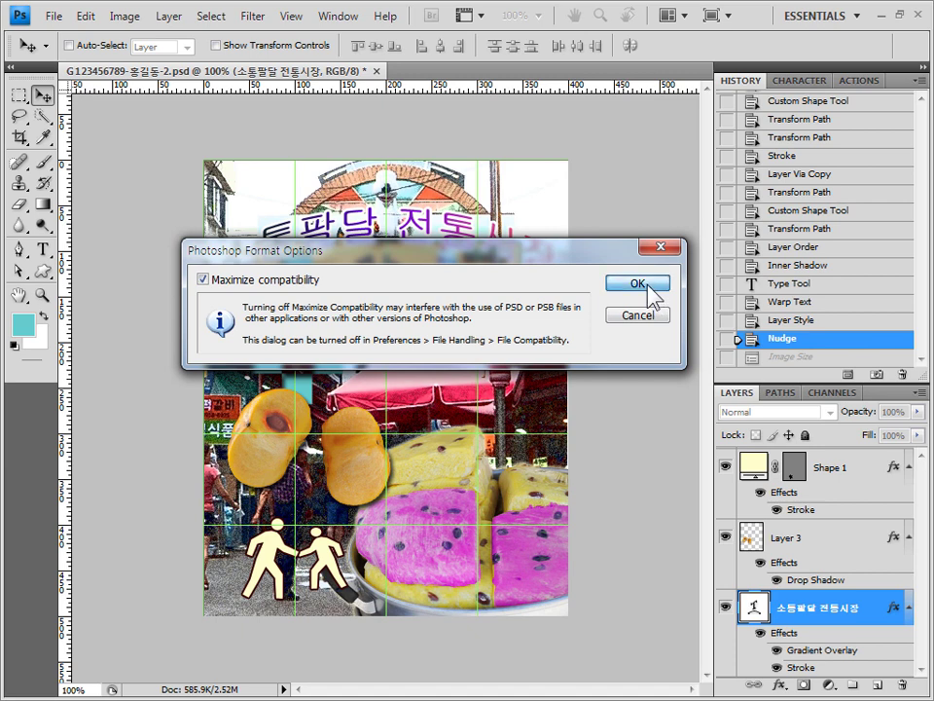
click(654, 295)
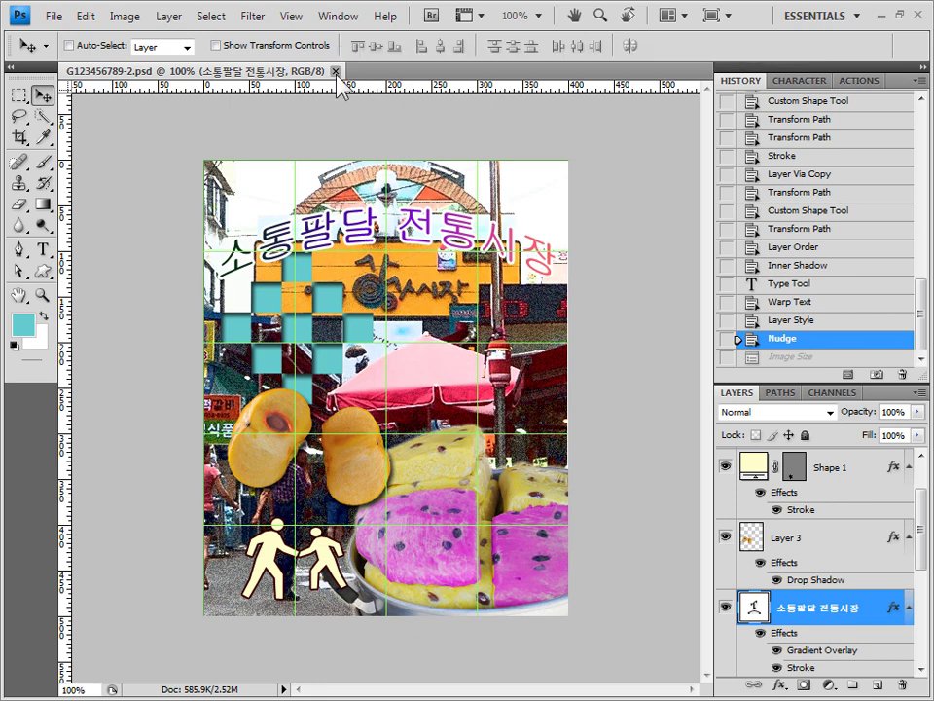
click(335, 72)
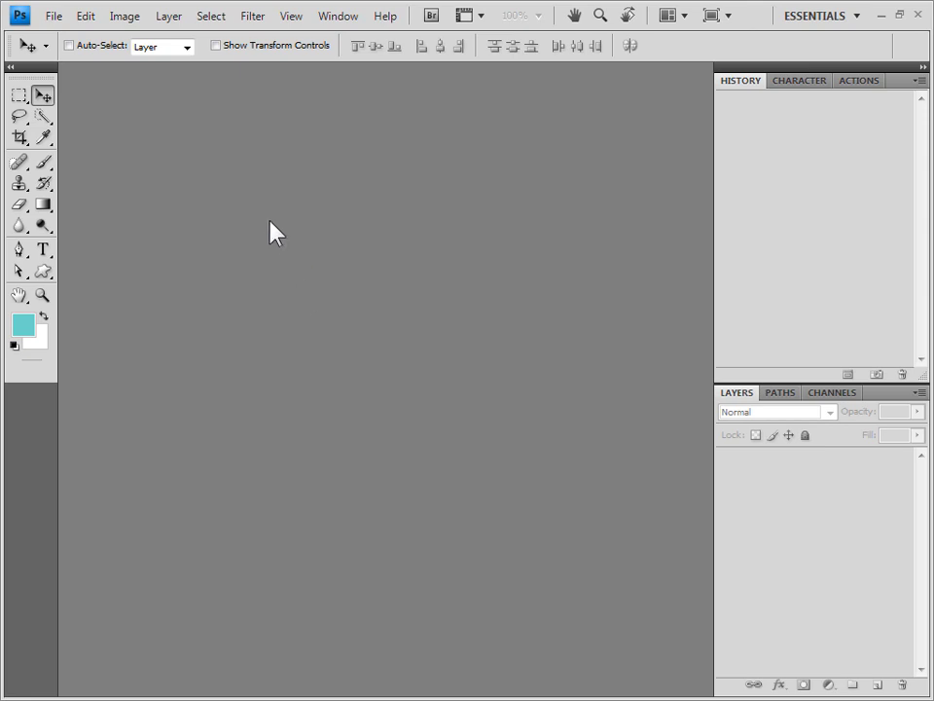
Create a new white RGB document 600 pixels wide and 400 pixels high at 72 pixels/inch.
click(58, 17)
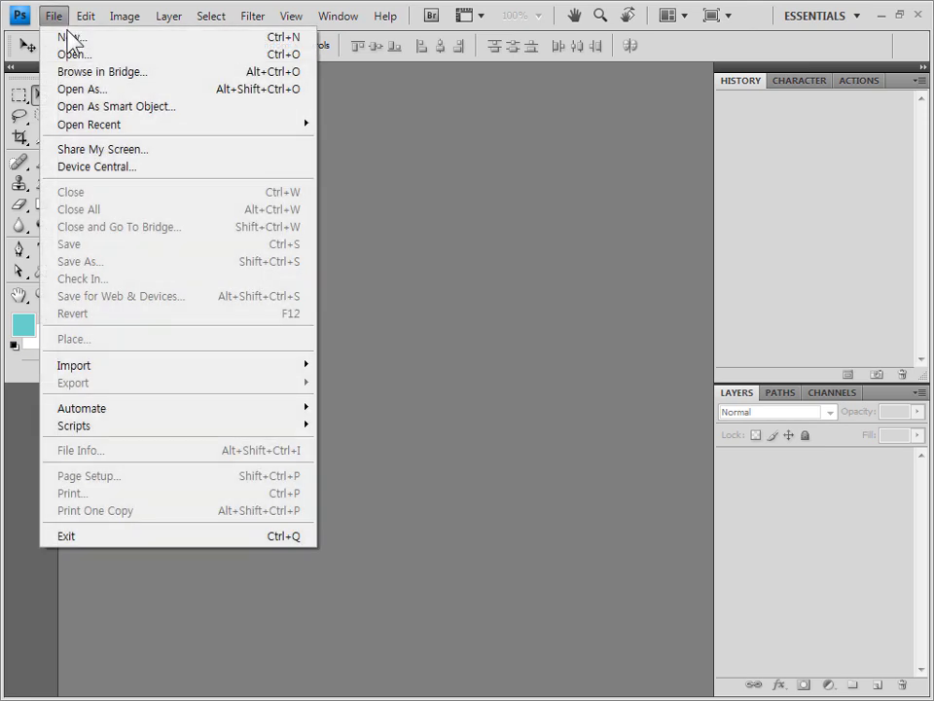
click(69, 35)
double_click(365, 295)
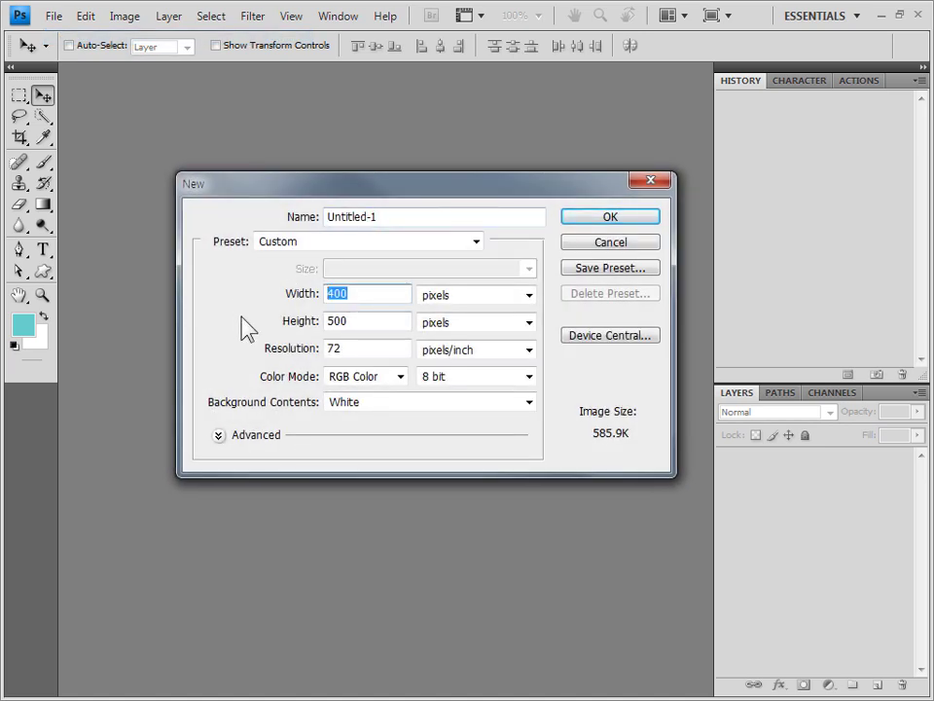
text(600)
key(Tab)
key(Tab)
text(400)
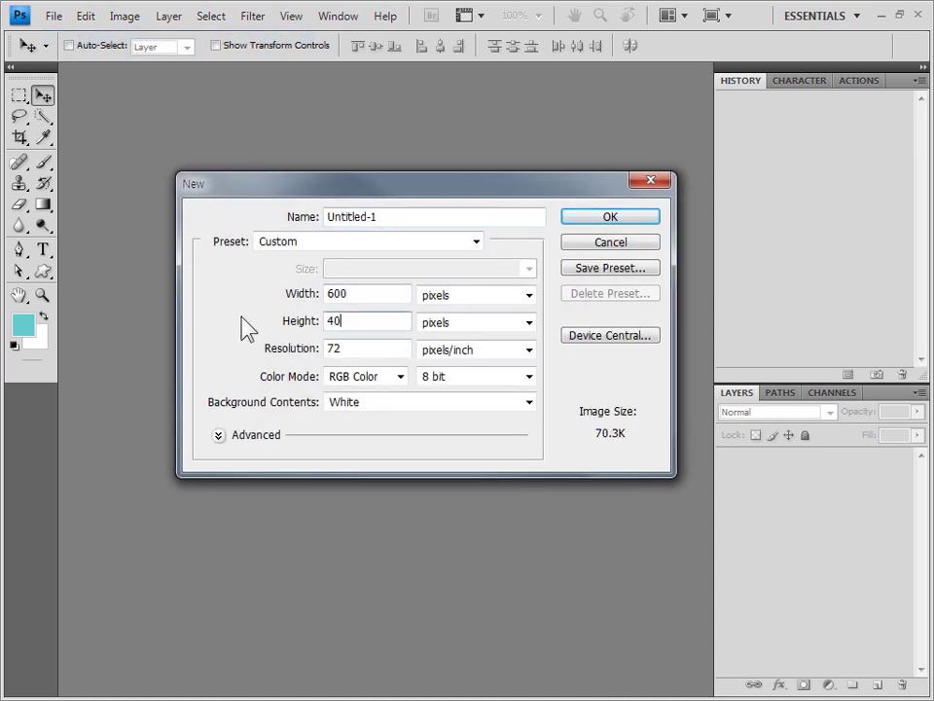
click(621, 218)
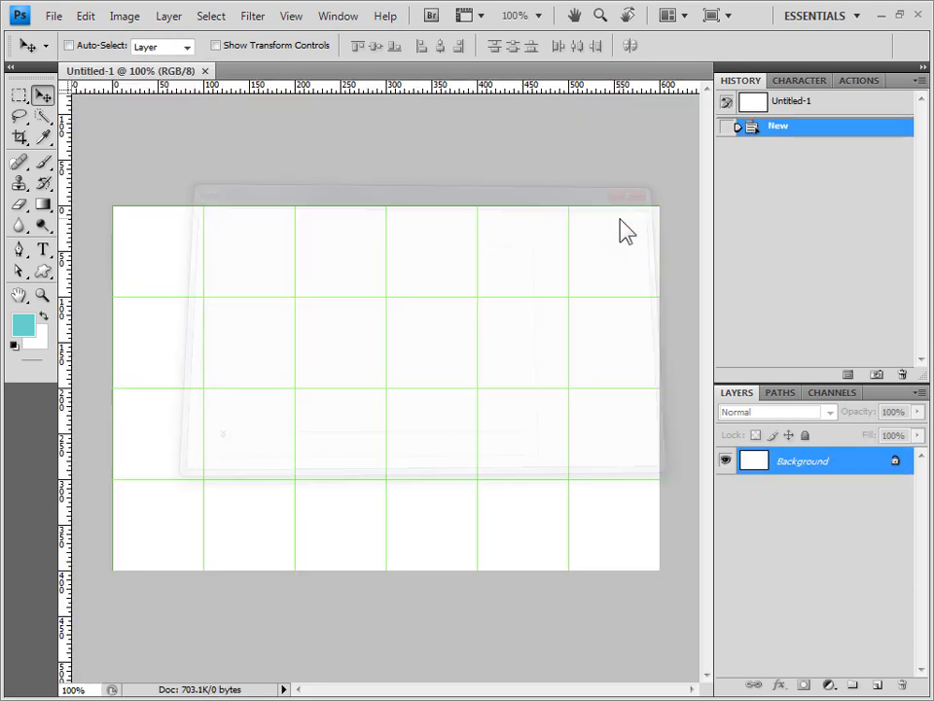
Save the new document as a PSD in the GTQ folder, reusing the number-and-name file name with the ending changed to -3.
click(58, 19)
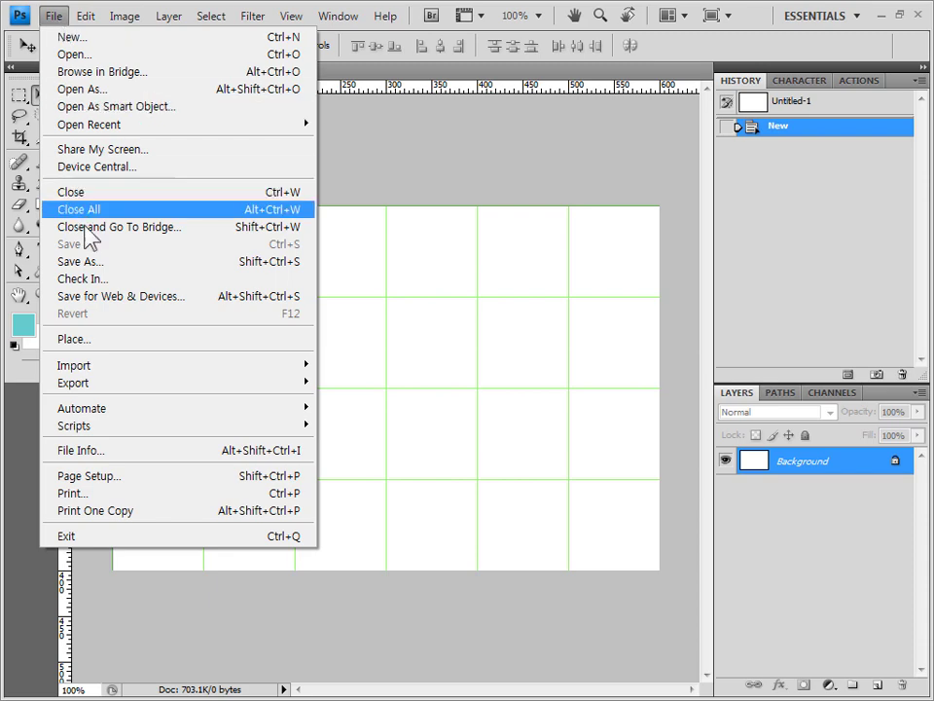
click(94, 262)
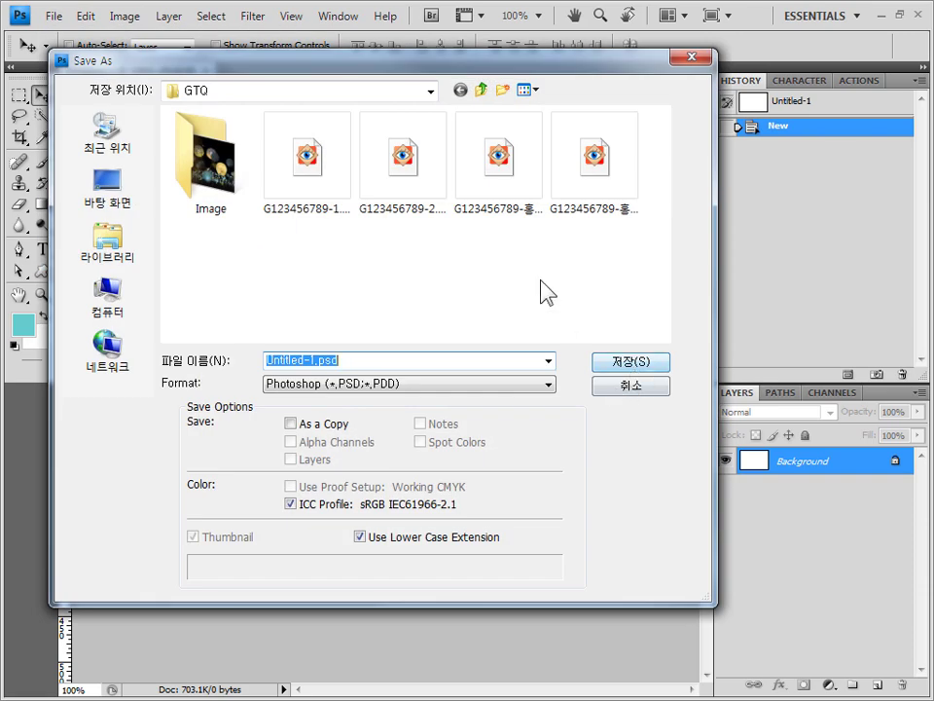
click(584, 201)
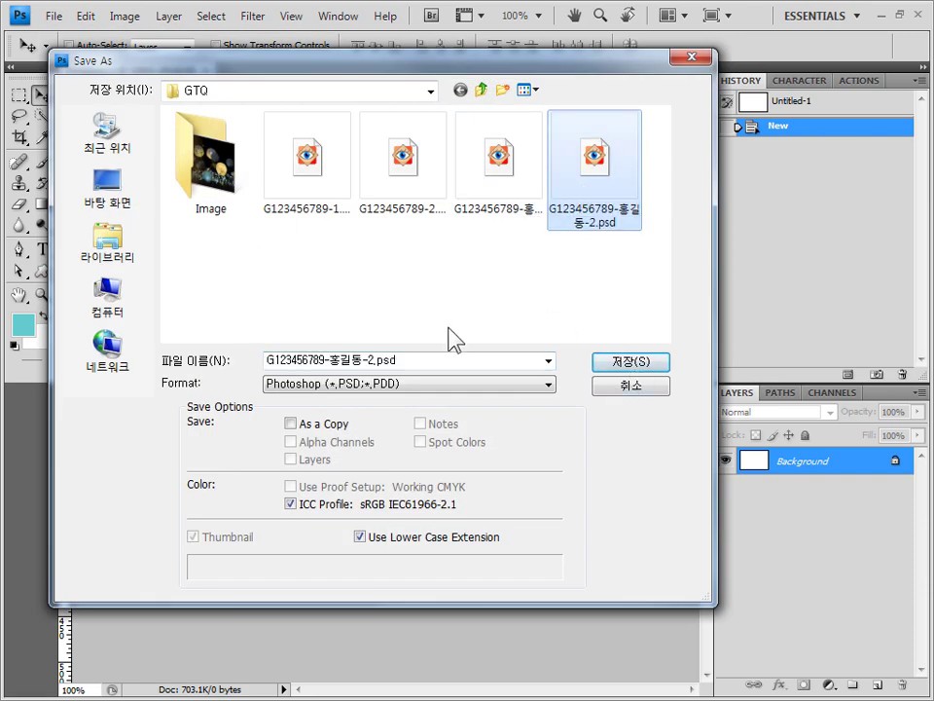
click(401, 363)
drag(369, 362, 415, 364)
text(3)
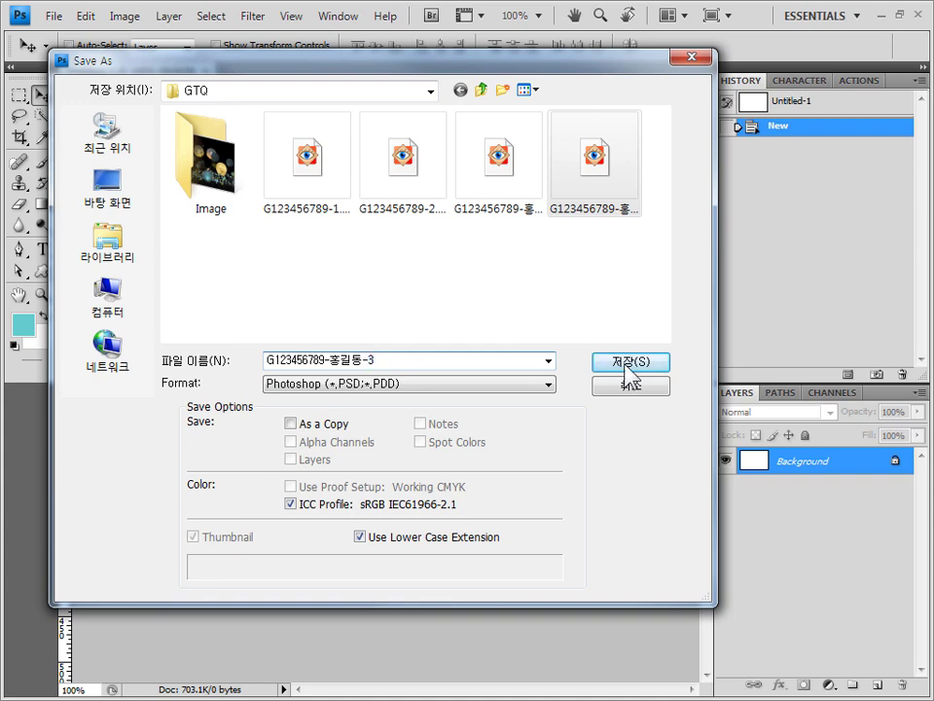
click(650, 360)
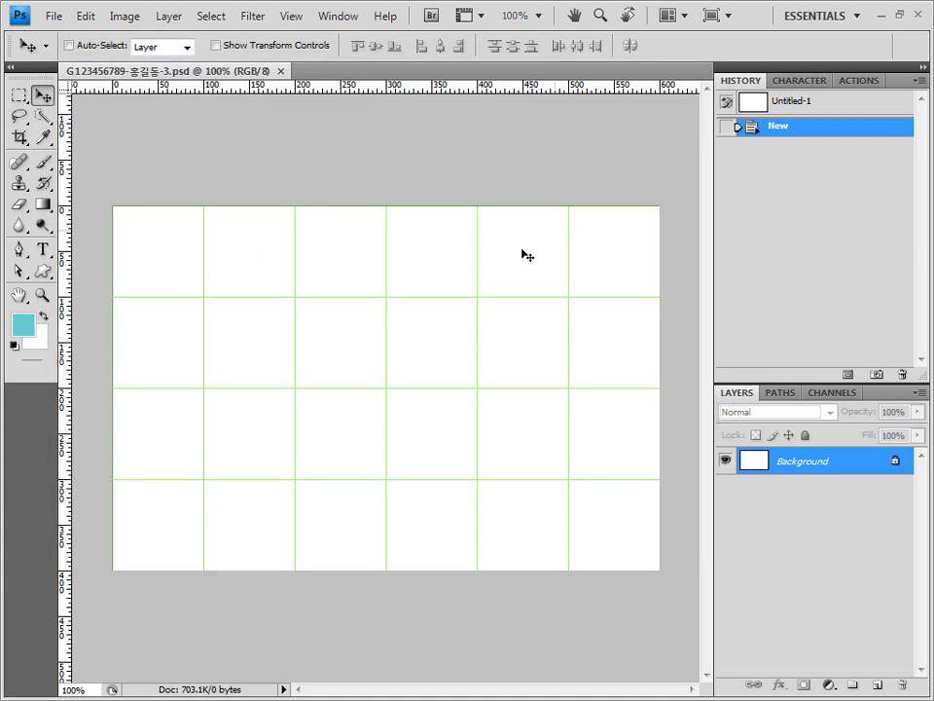
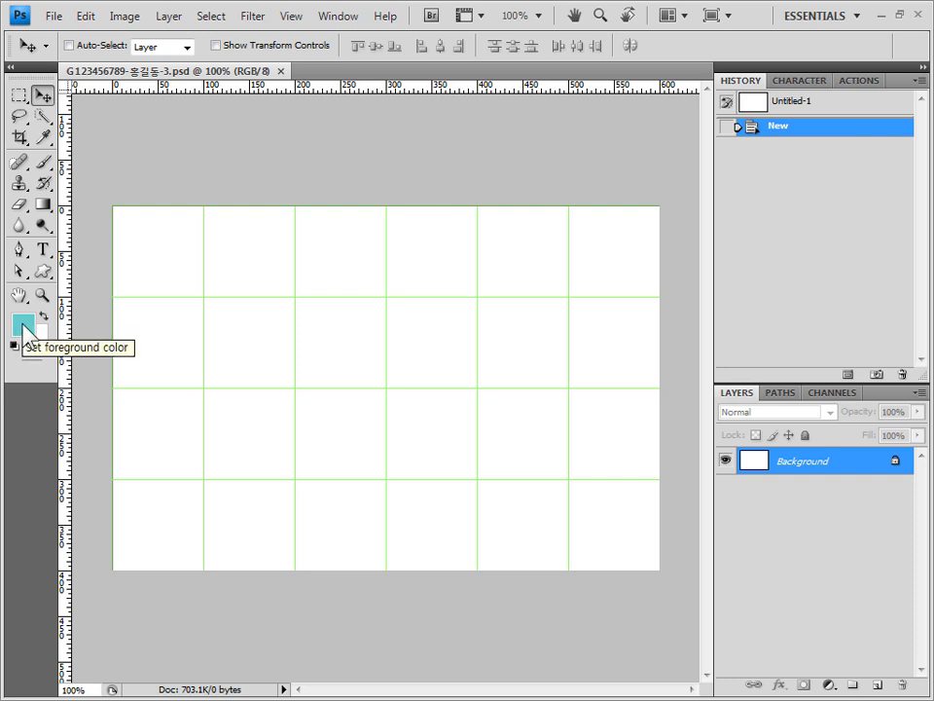
Set the foreground color to cc9933 and fill the Background layer with it.
click(24, 327)
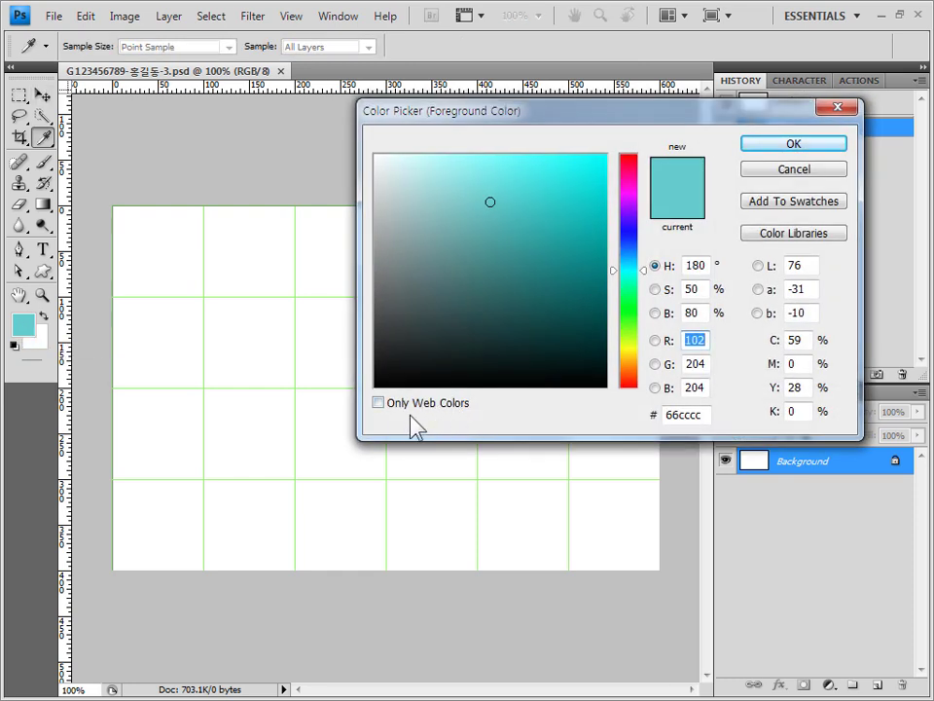
click(379, 403)
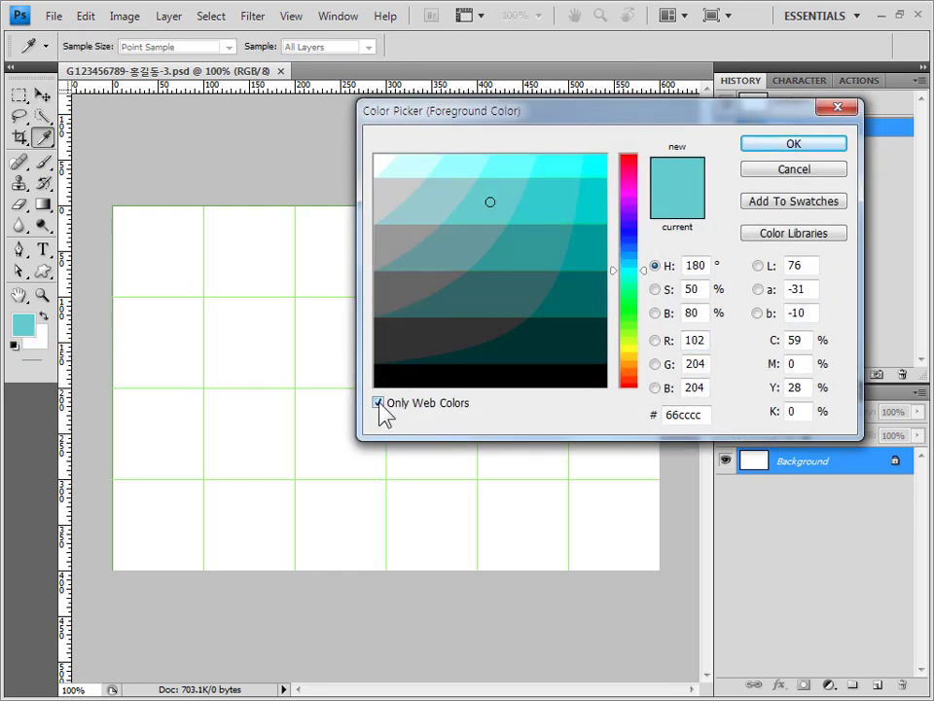
click(378, 403)
drag(709, 413, 665, 415)
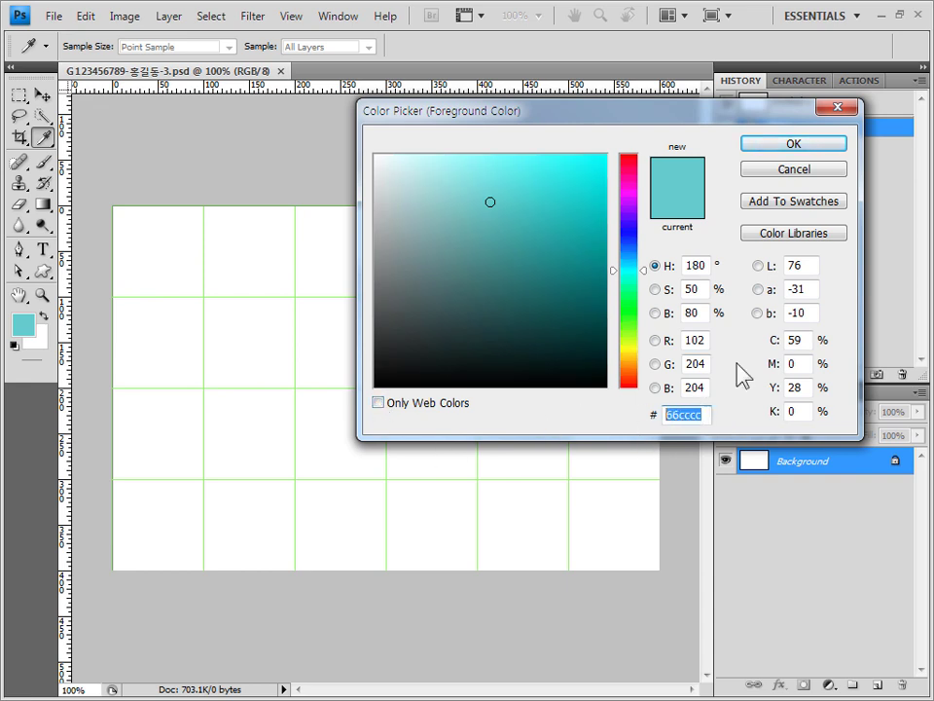
text(cc99)
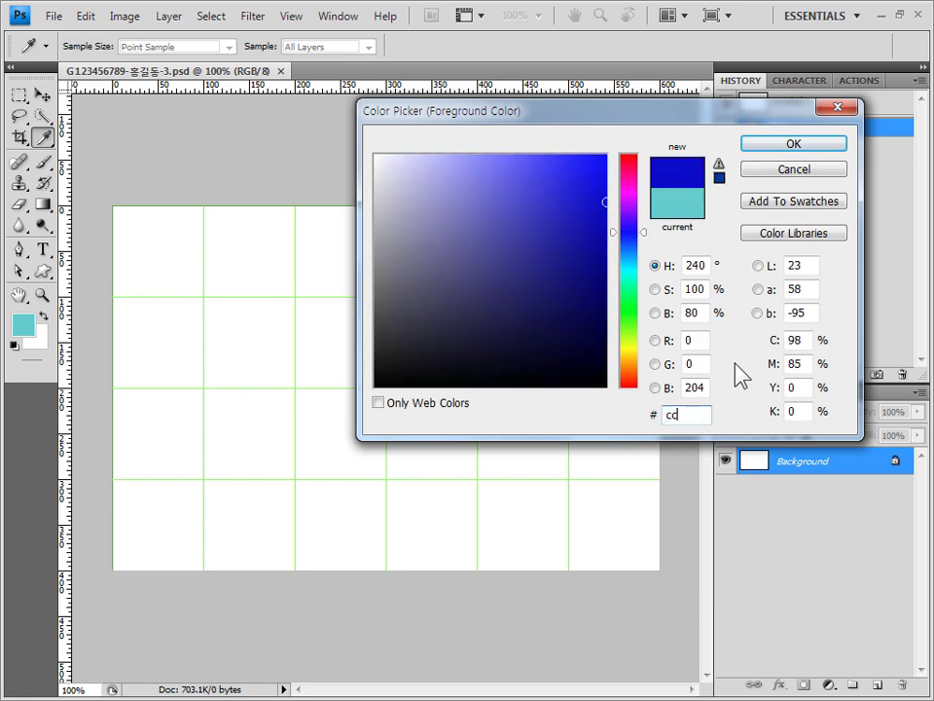
text(33)
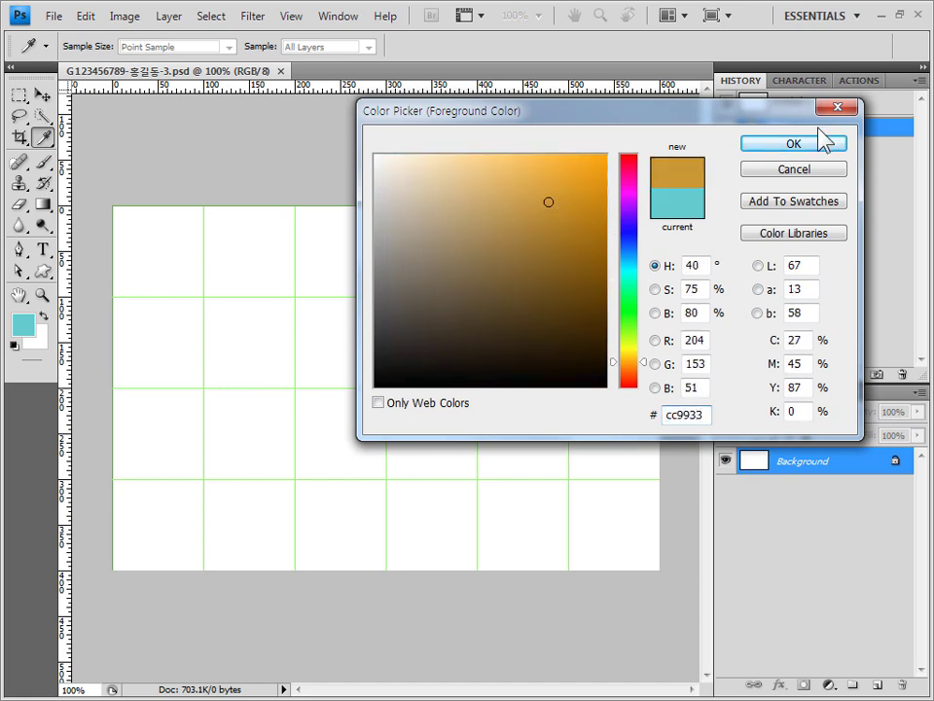
click(823, 146)
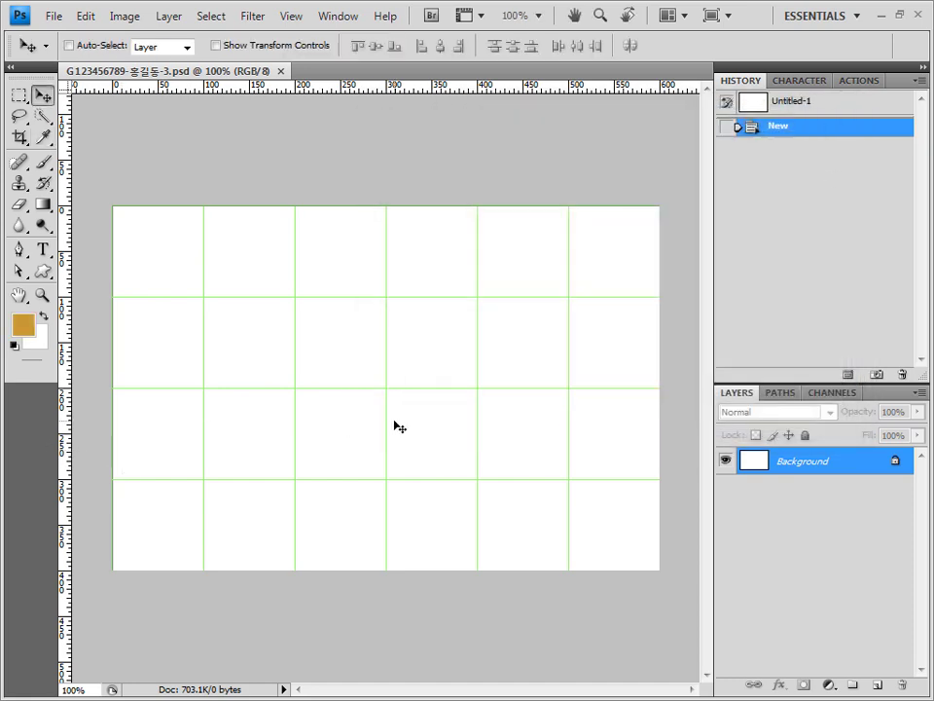
key(alt)
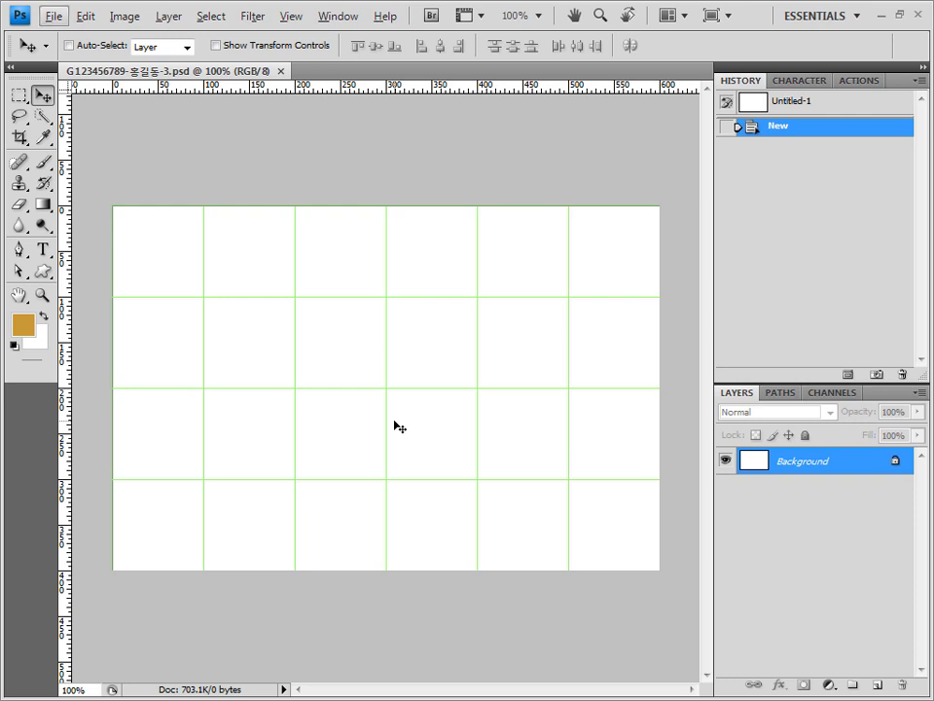
key(alt+BackSpace)
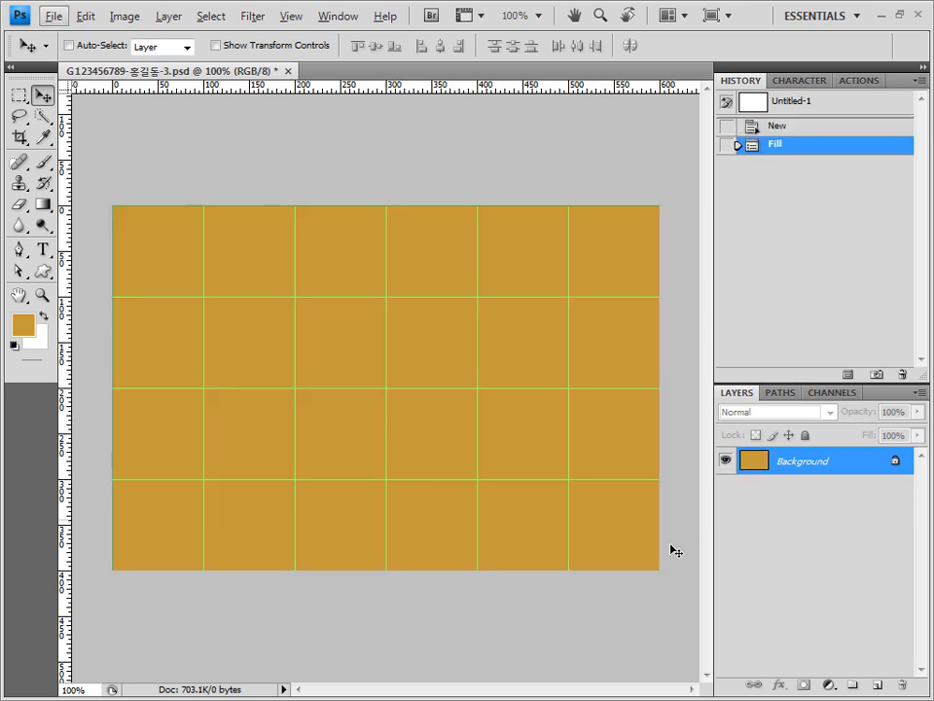
key(Escape)
Open 1급-7.jpg from the Chapter01 folder in the file explorer, copy the whole photo into the 600 × 400 document, and close the source image.
key(alt+Tab)
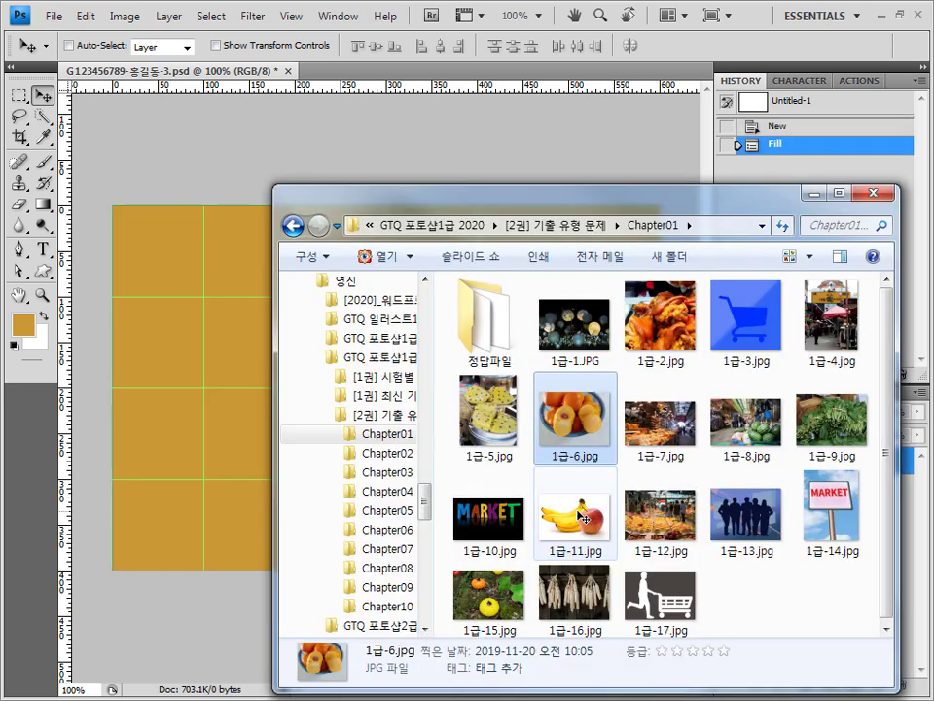
key(Return)
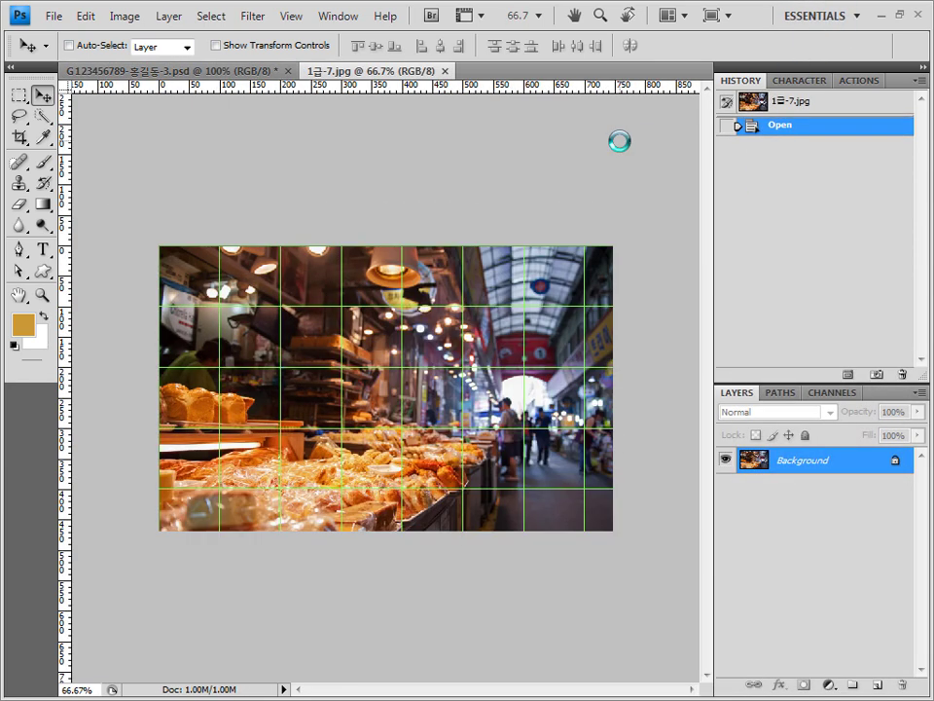
key(ctrl+a)
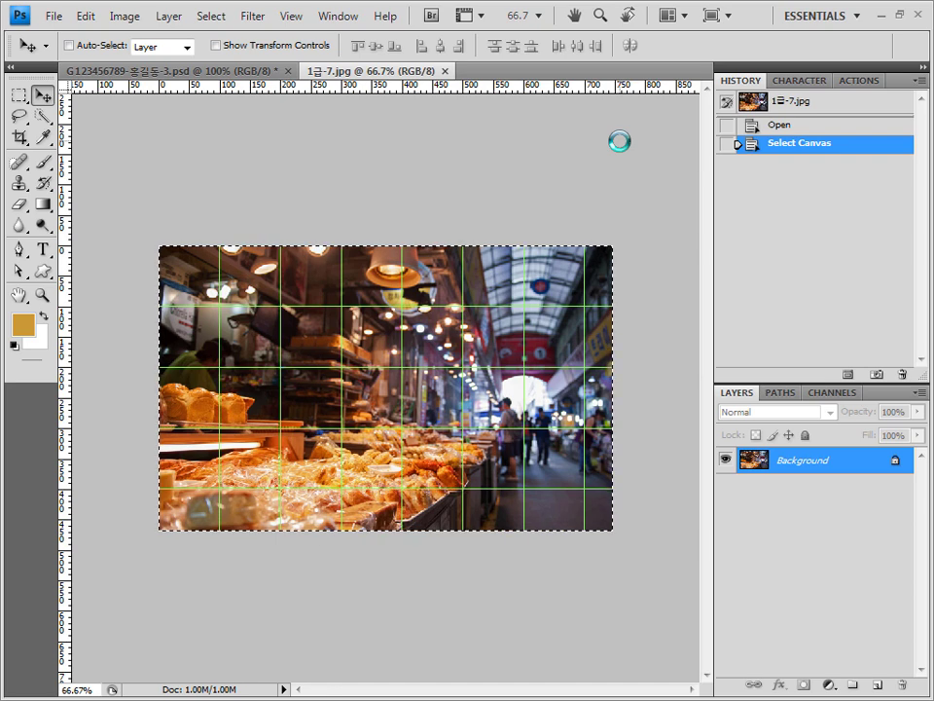
click(210, 70)
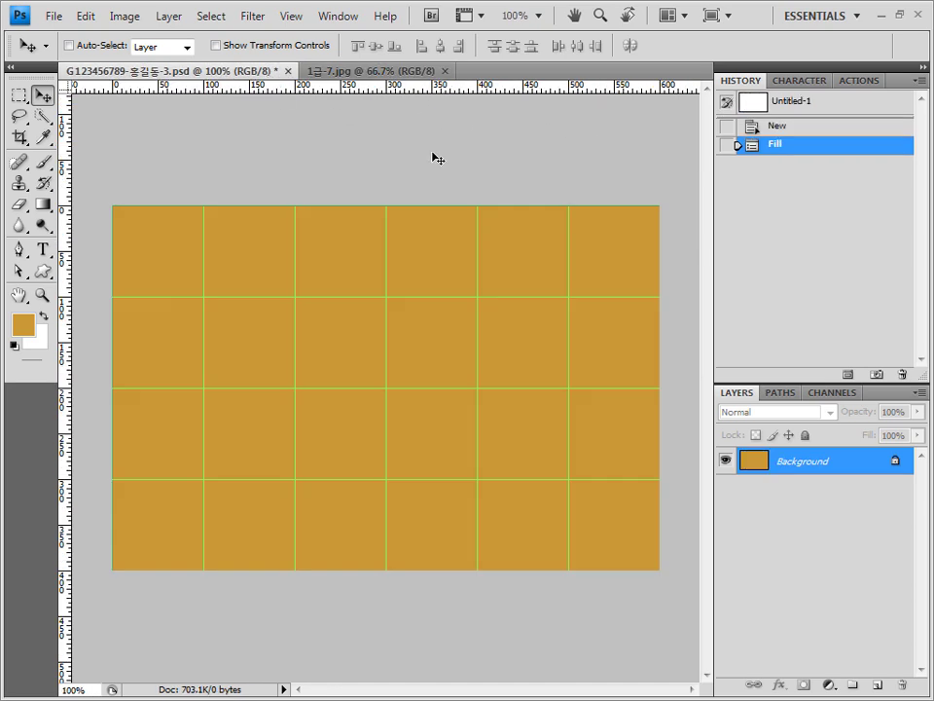
key(ctrl+v)
click(475, 71)
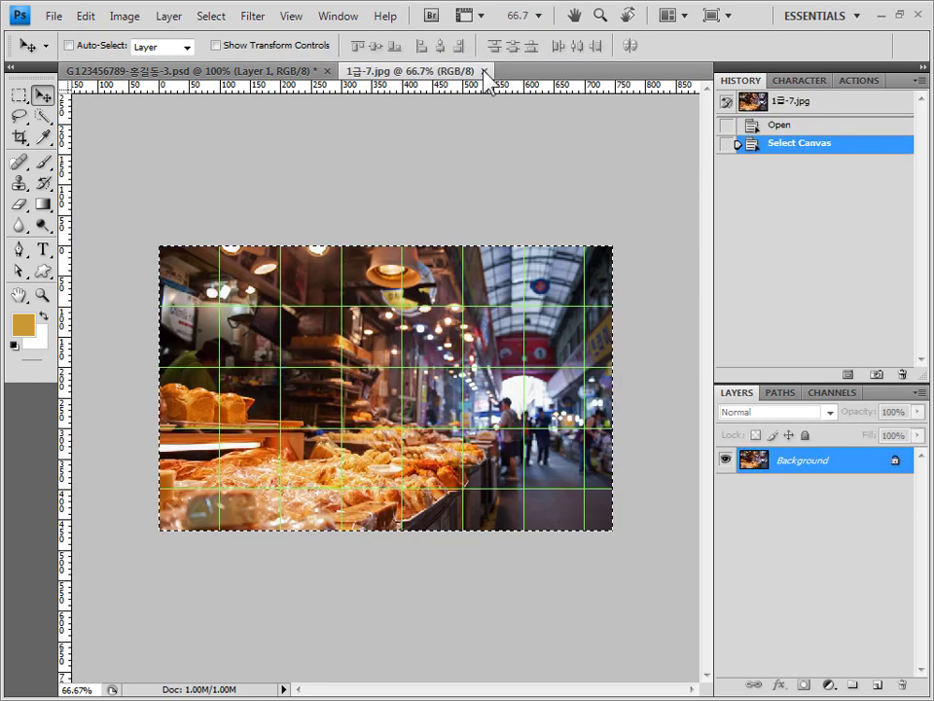
click(484, 72)
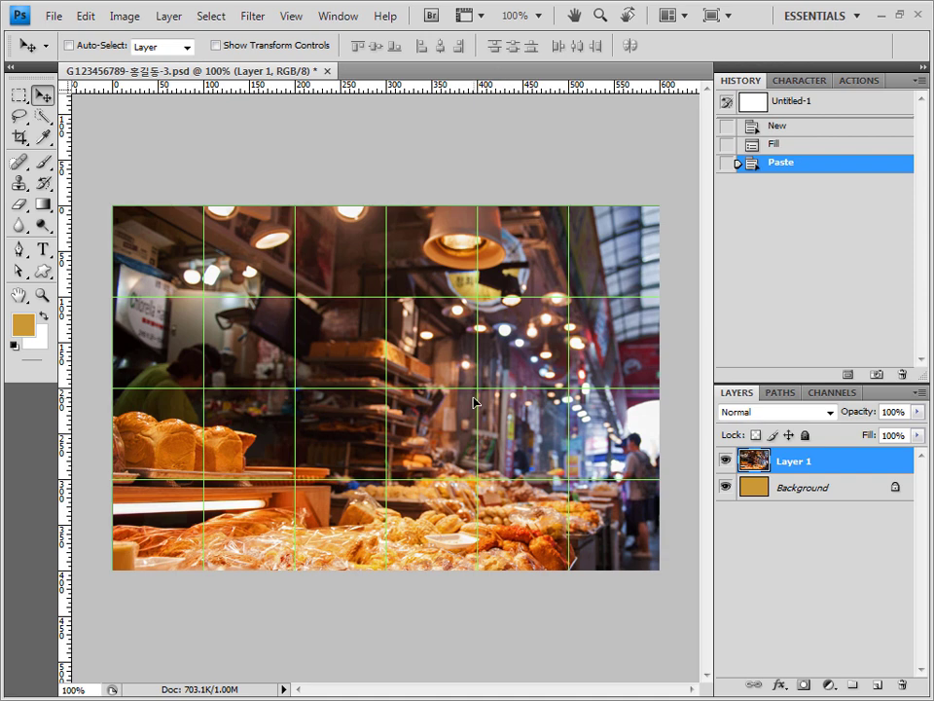
Set the pasted bakery photo on Layer 1 to Screen blending mode with 70% opacity.
key(ctrl+t)
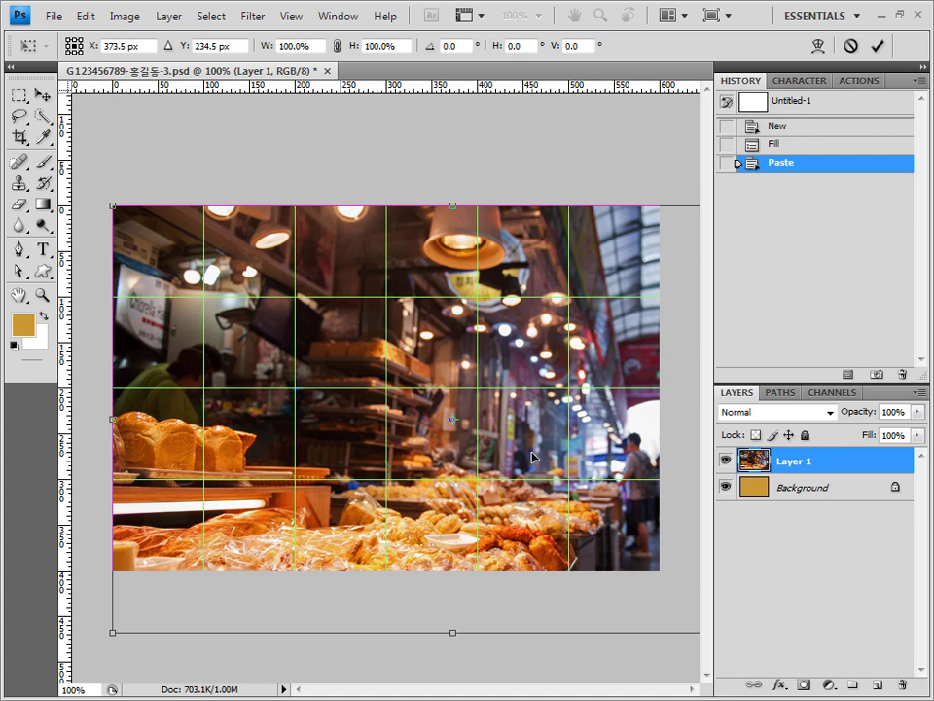
key(Return)
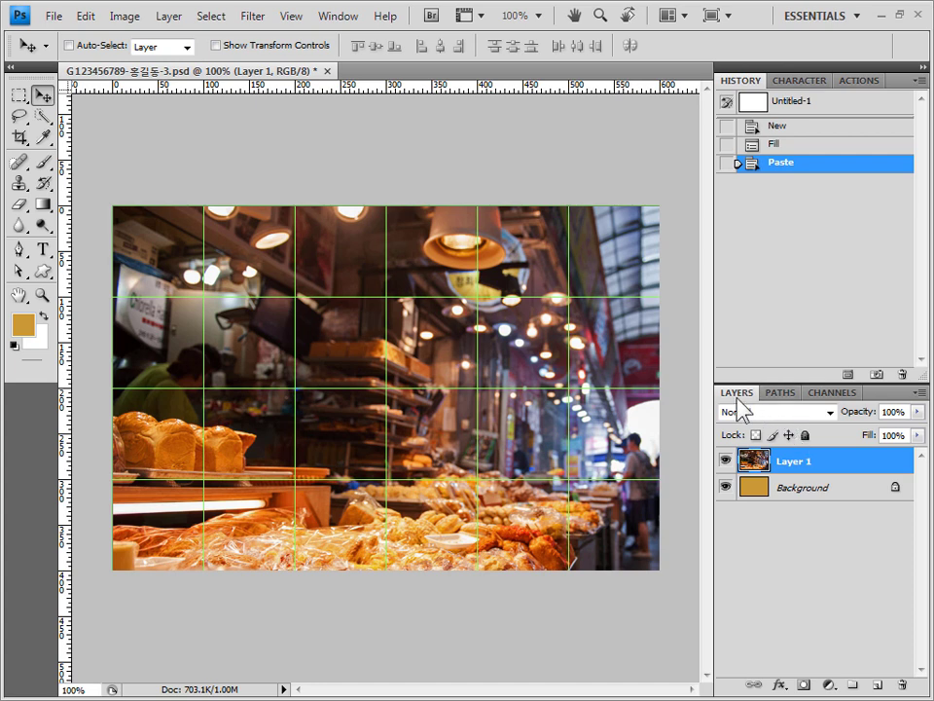
click(830, 413)
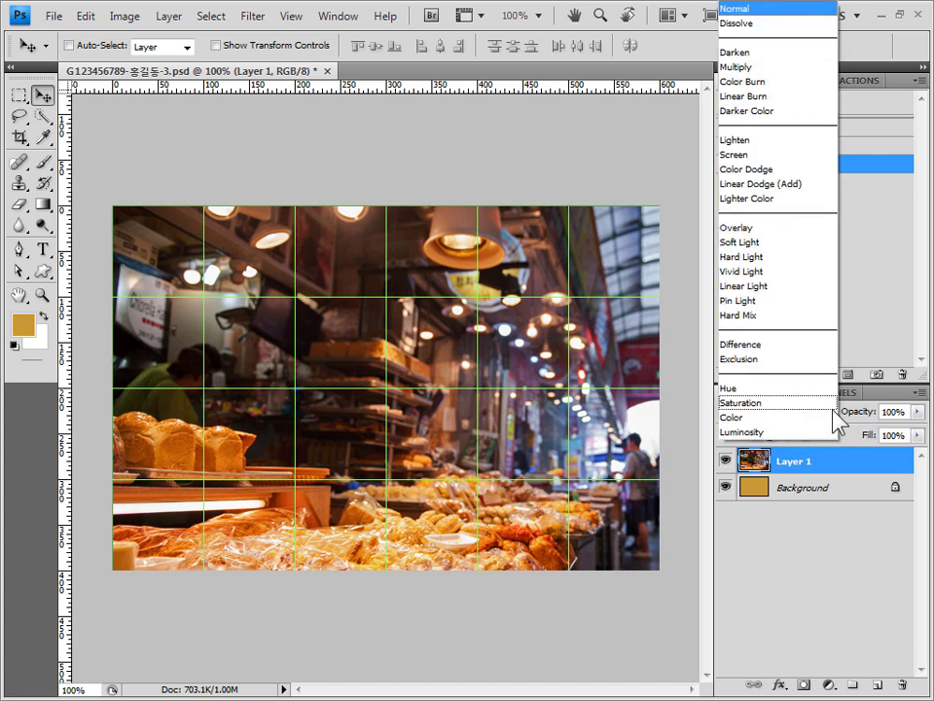
click(790, 159)
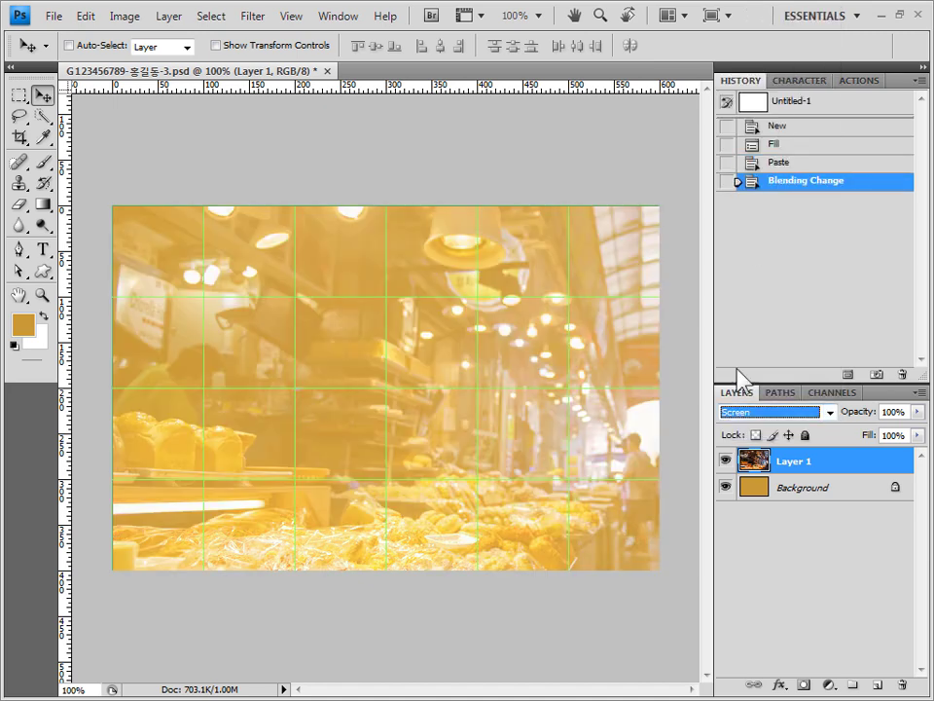
click(903, 412)
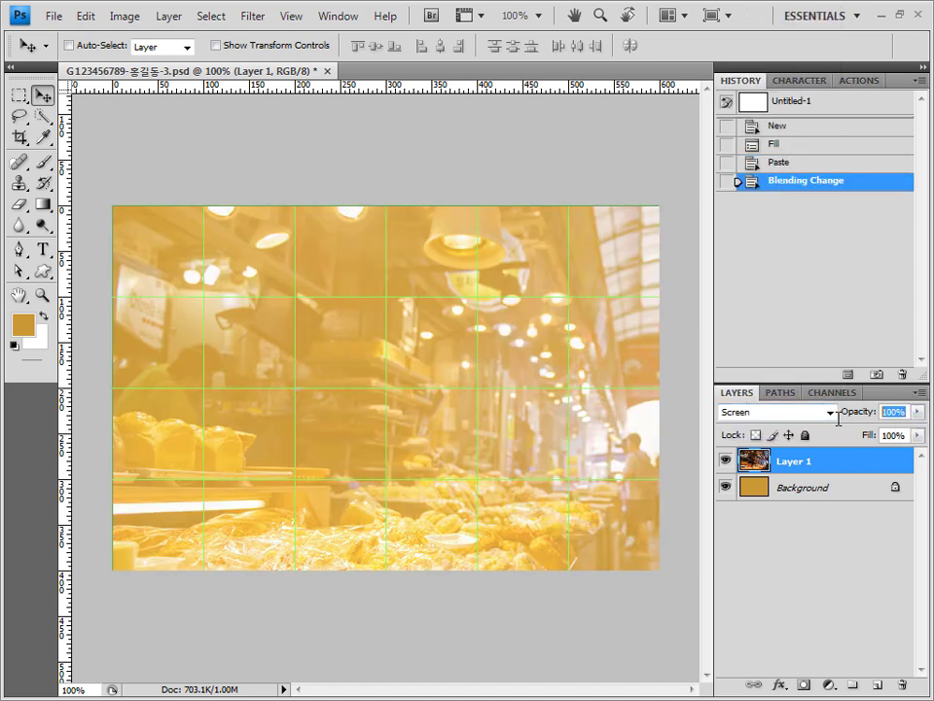
text(70)
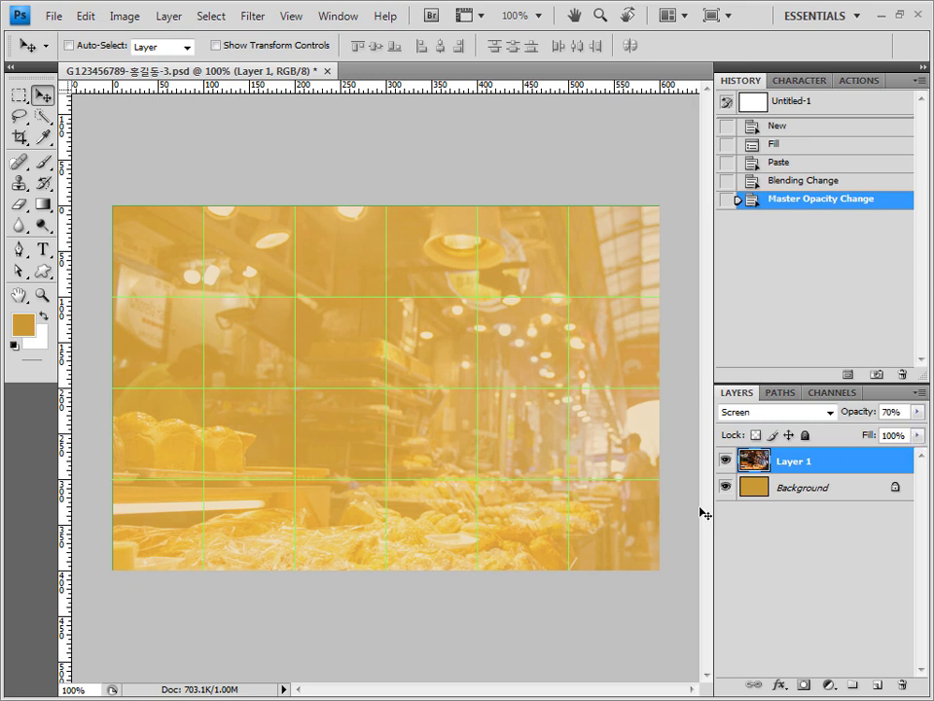
Open 1급-8.jpg from the Chapter01 folder in the file explorer, copy the whole photo into the composite, and close the source image.
key(alt+Tab)
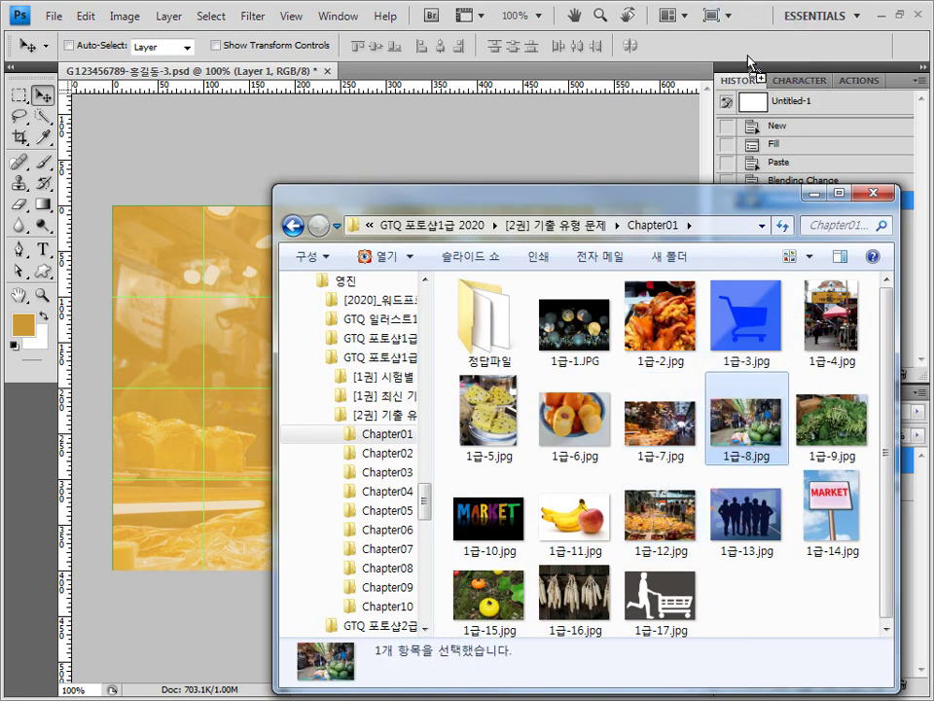
click(718, 71)
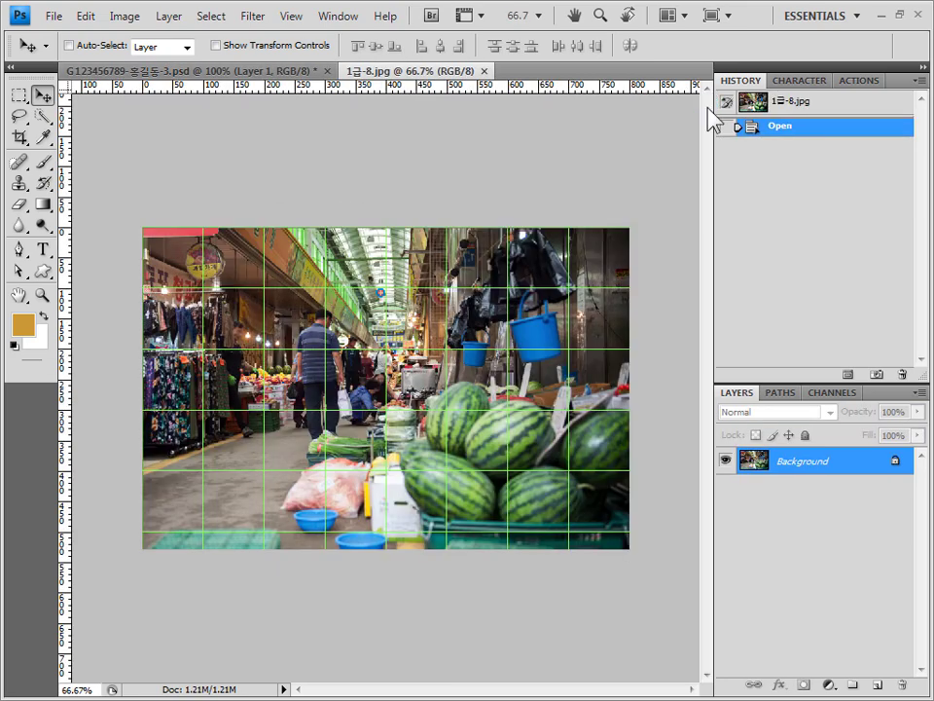
key(ctrl+a)
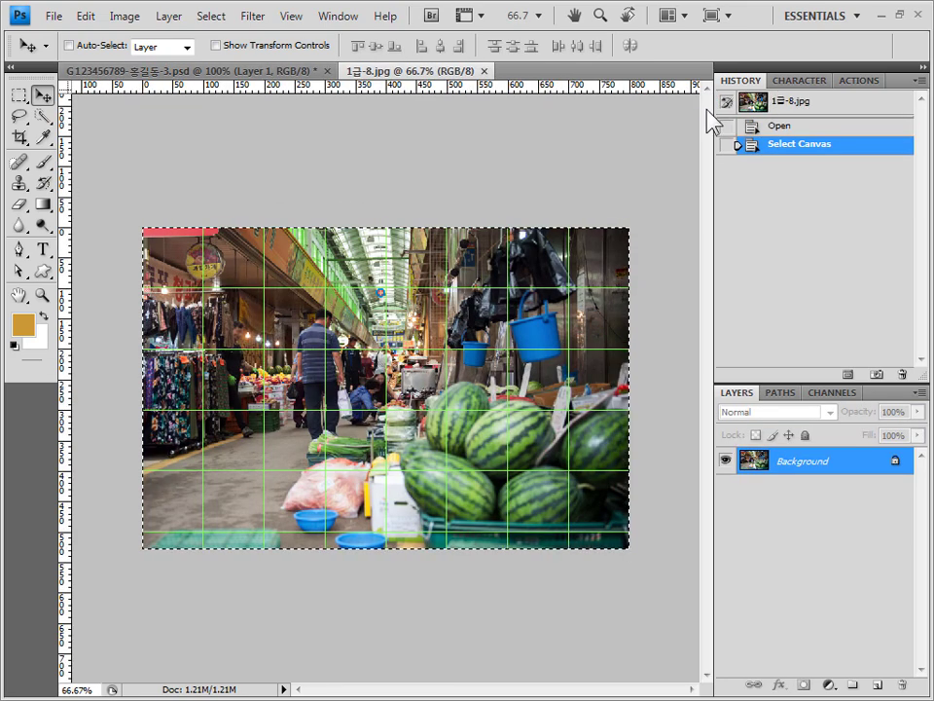
click(282, 71)
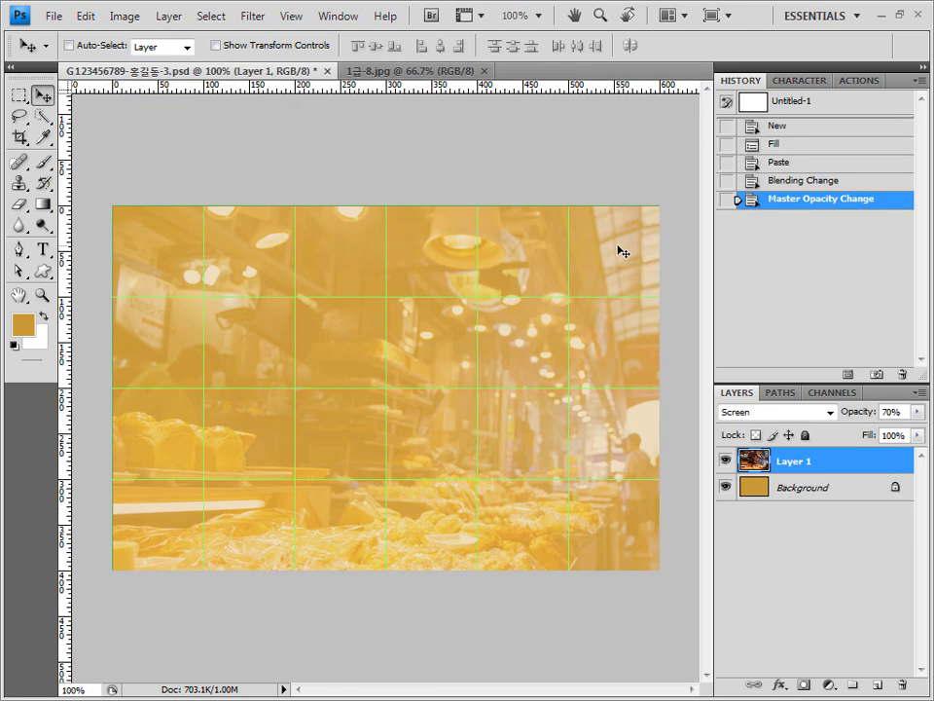
key(ctrl+v)
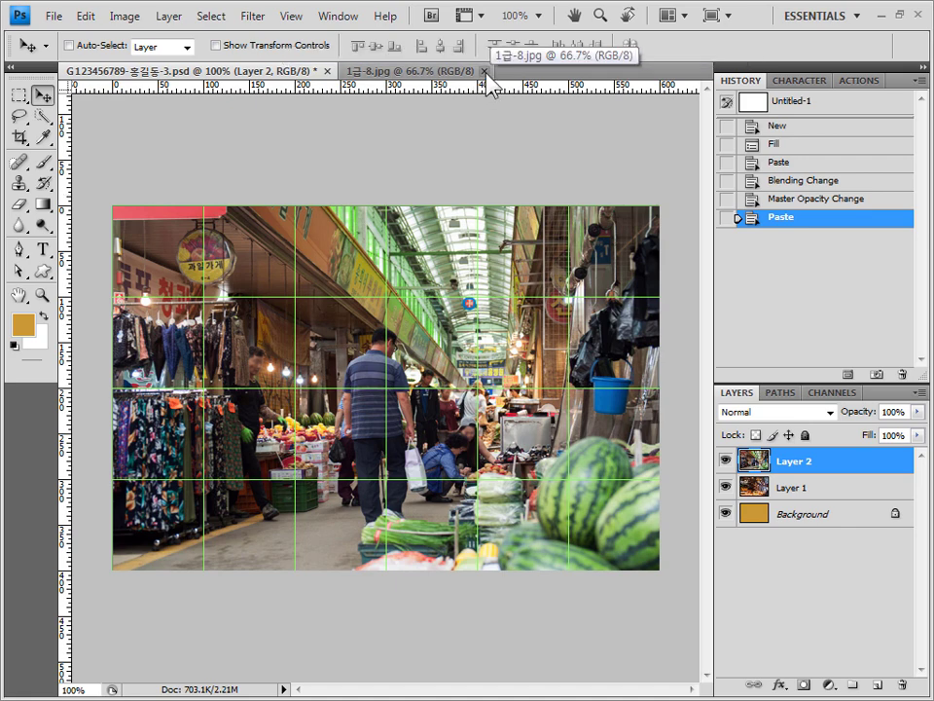
click(485, 72)
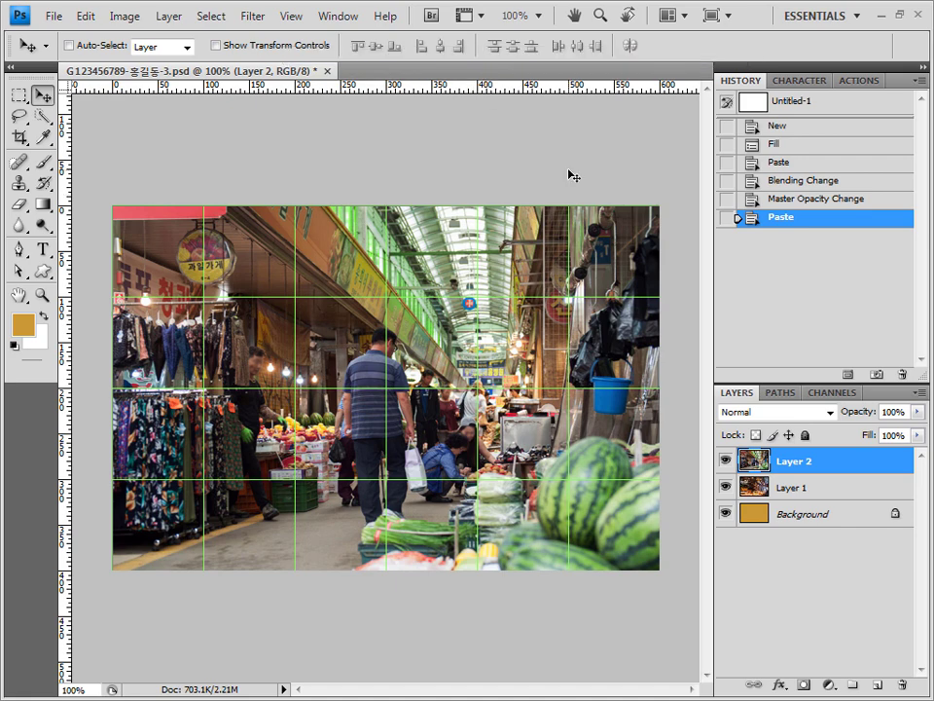
Move the market photo on Layer 2 leftward with Free Transform so its centre sits at X 200 px, Y 264.5 px.
key(ctrl+t)
drag(564, 312, 369, 312)
key(ctrl+0)
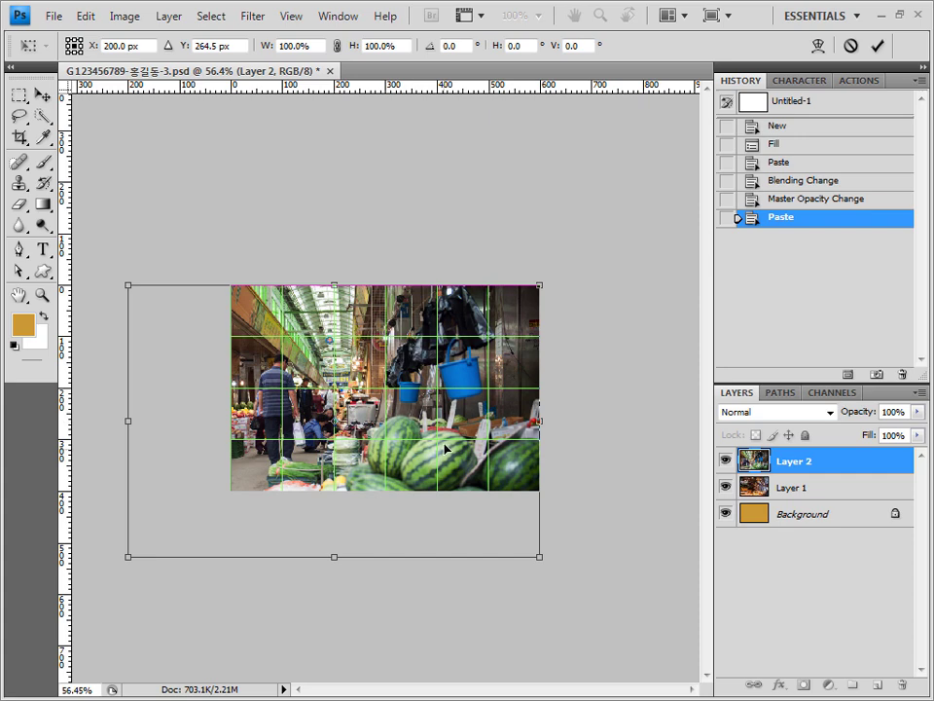
key(Return)
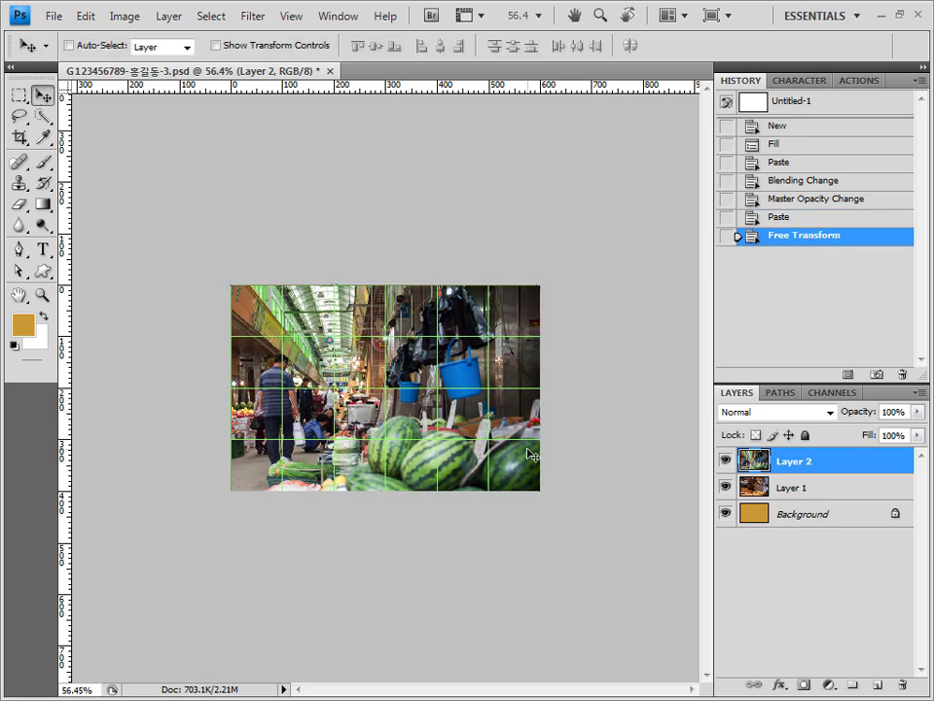
Apply the Facet filter to the market photo on Layer 2.
key(ctrl+1)
click(252, 17)
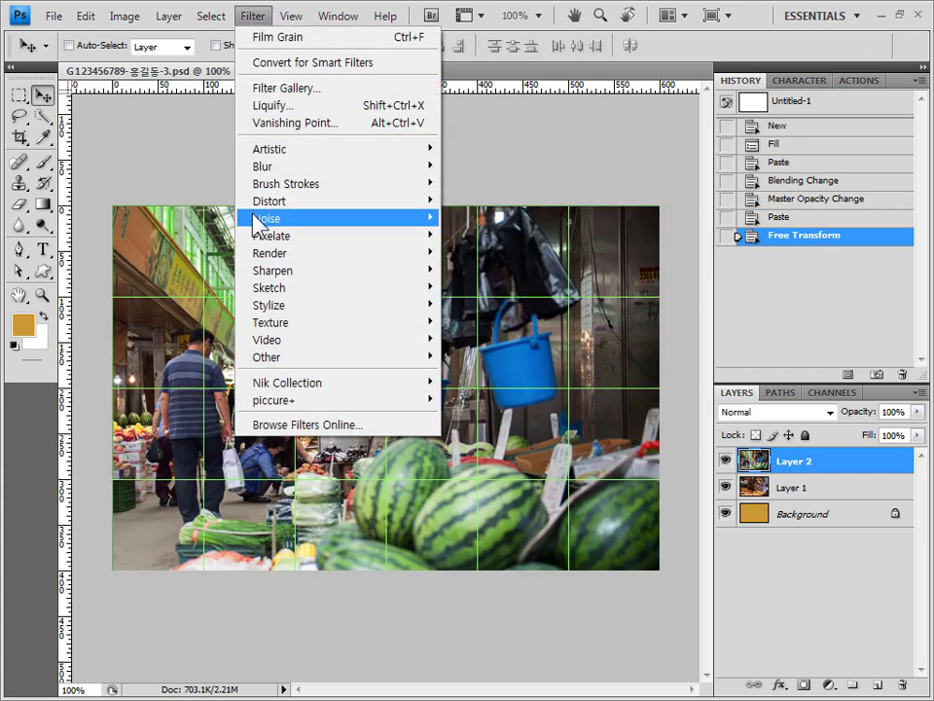
mouse_move(277, 235)
click(506, 276)
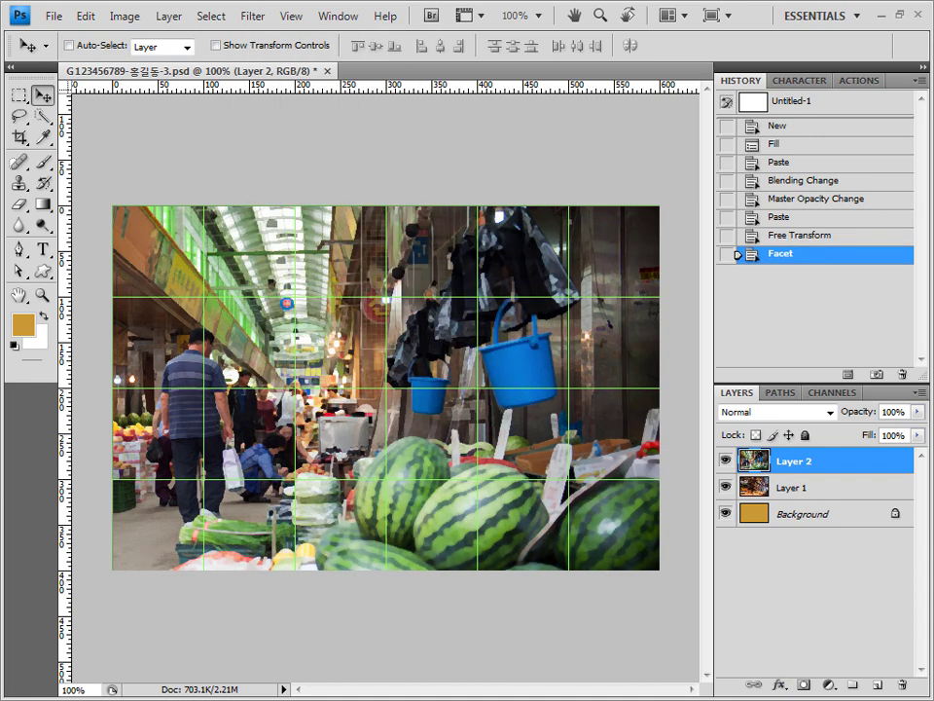
Add a layer mask to Layer 2 and fade out the photo's right half with a horizontal linear black-to-white gradient.
click(804, 687)
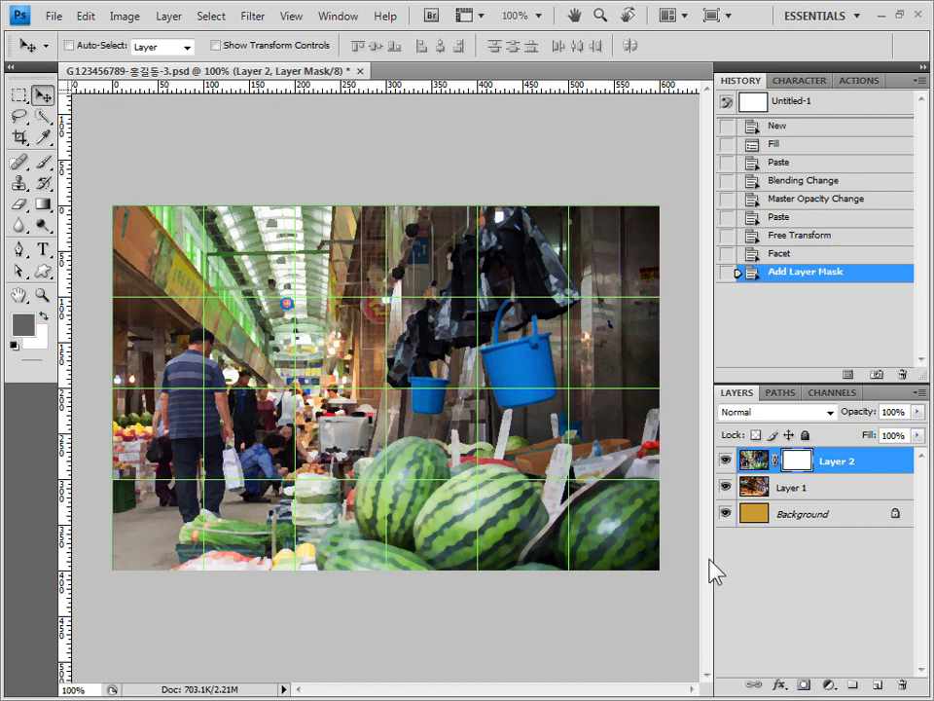
click(46, 204)
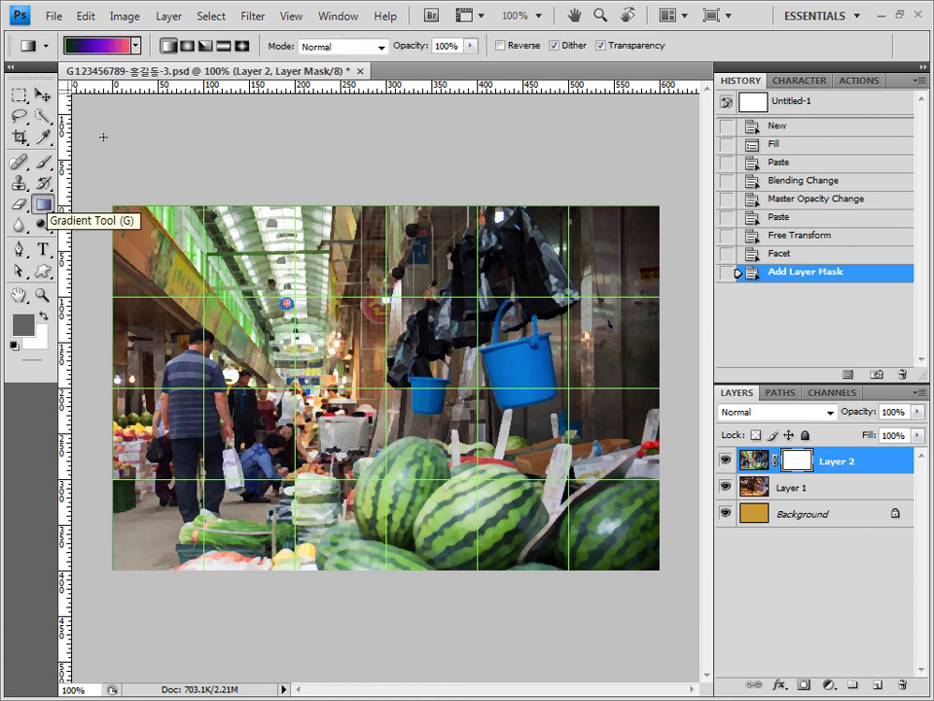
click(136, 46)
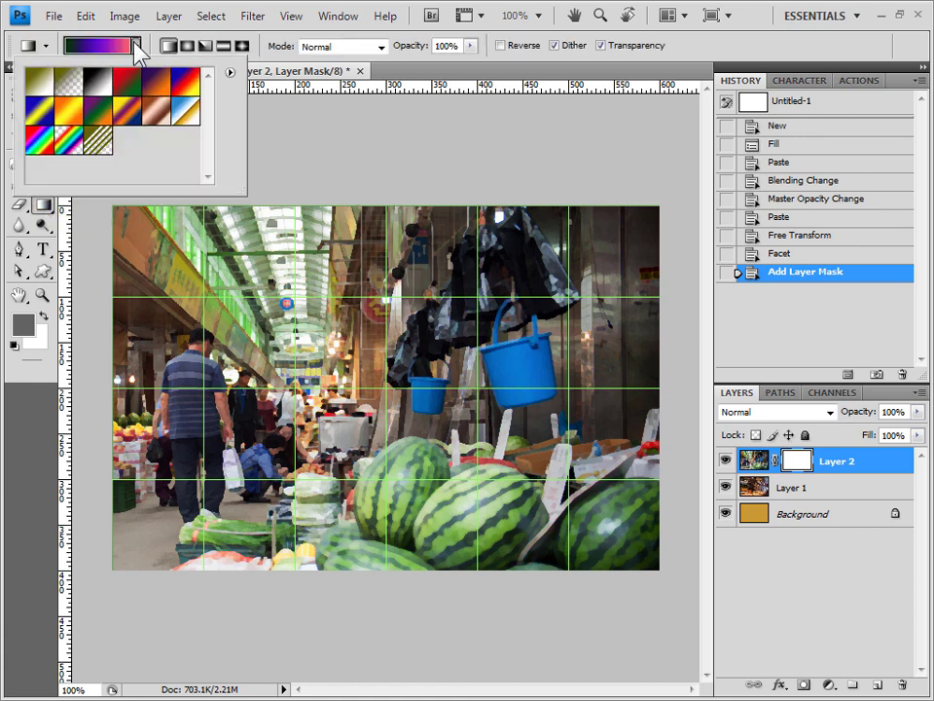
click(98, 93)
click(413, 70)
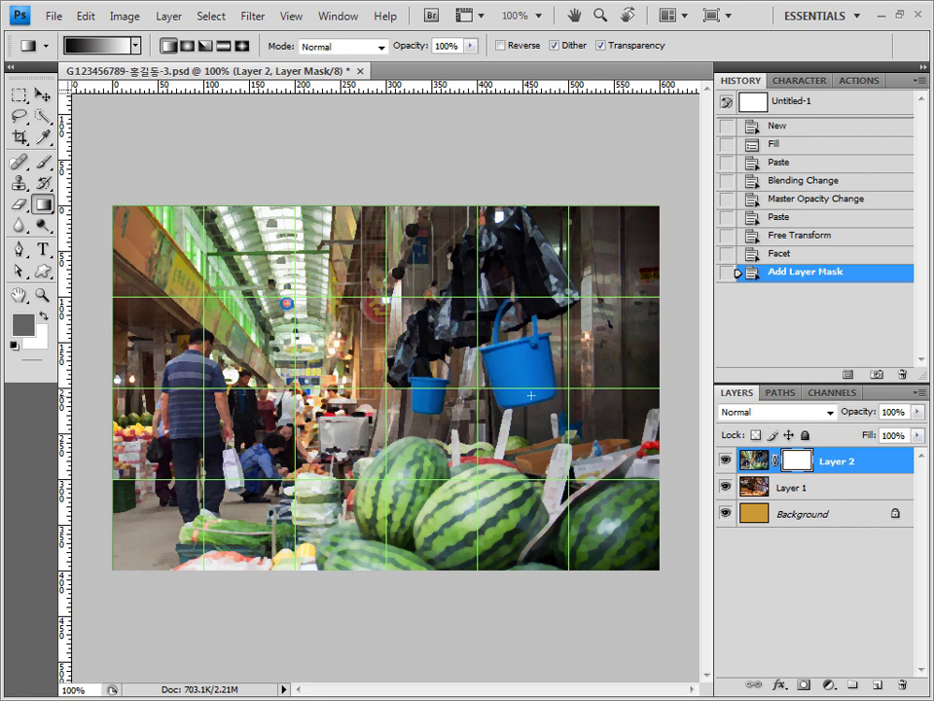
drag(548, 388, 435, 387)
drag(549, 388, 407, 387)
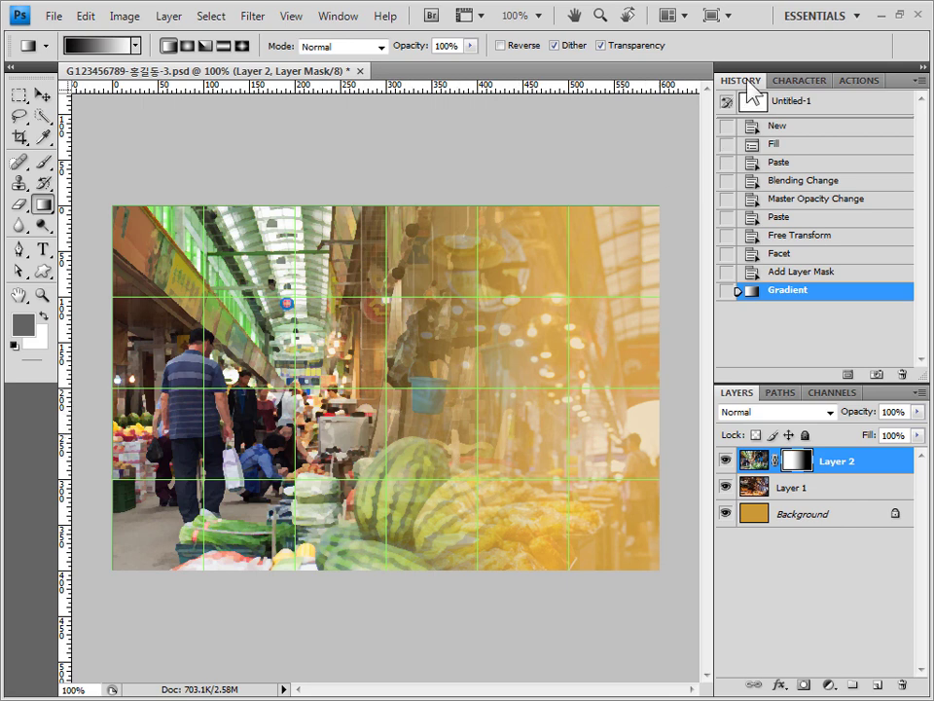
click(837, 276)
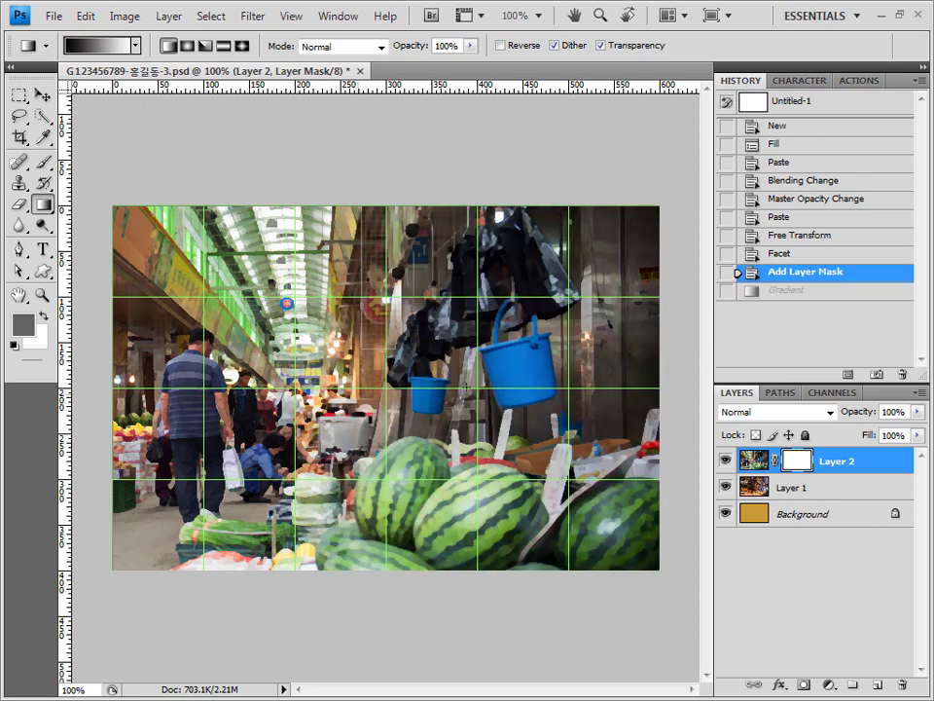
click(809, 292)
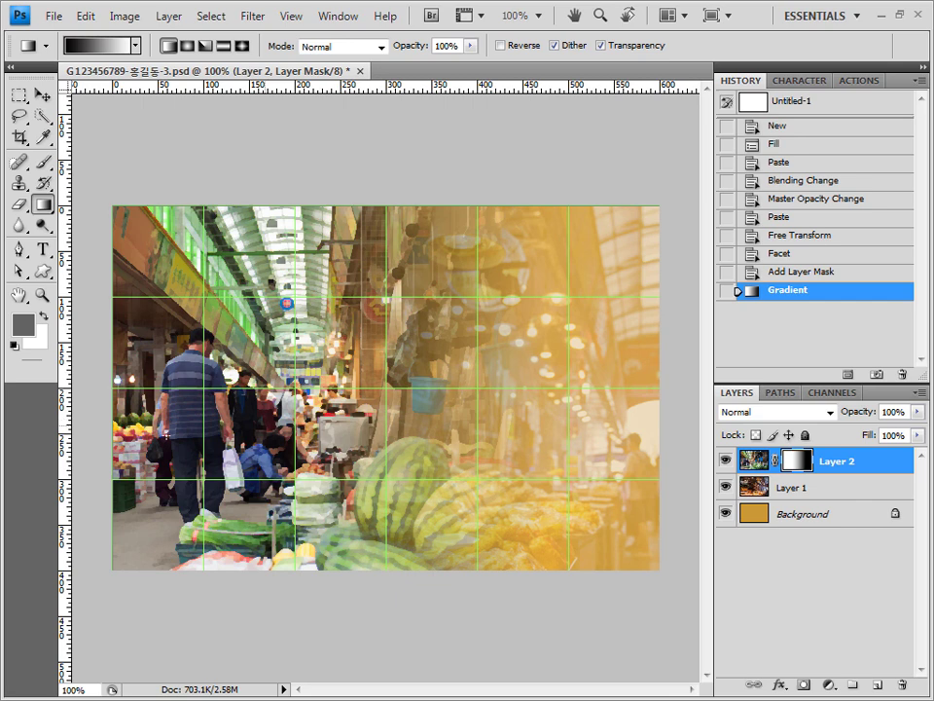
Draw the round twelve-petal flower from the Nature custom shapes as a shape layer without style, about 175 px wide, in the canvas's lower-left area.
click(44, 272)
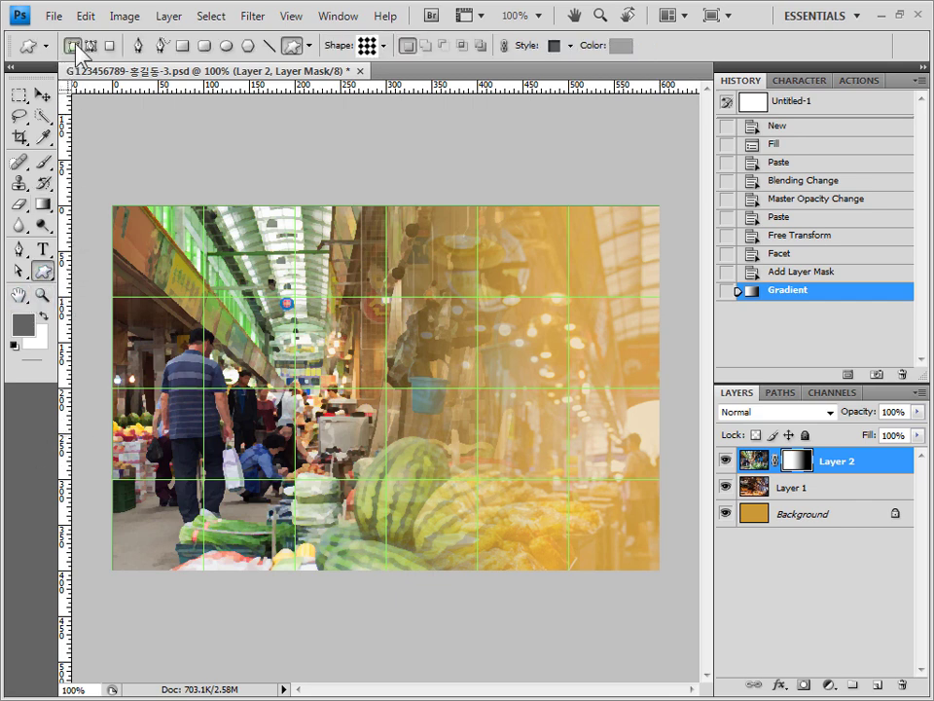
click(385, 46)
click(493, 75)
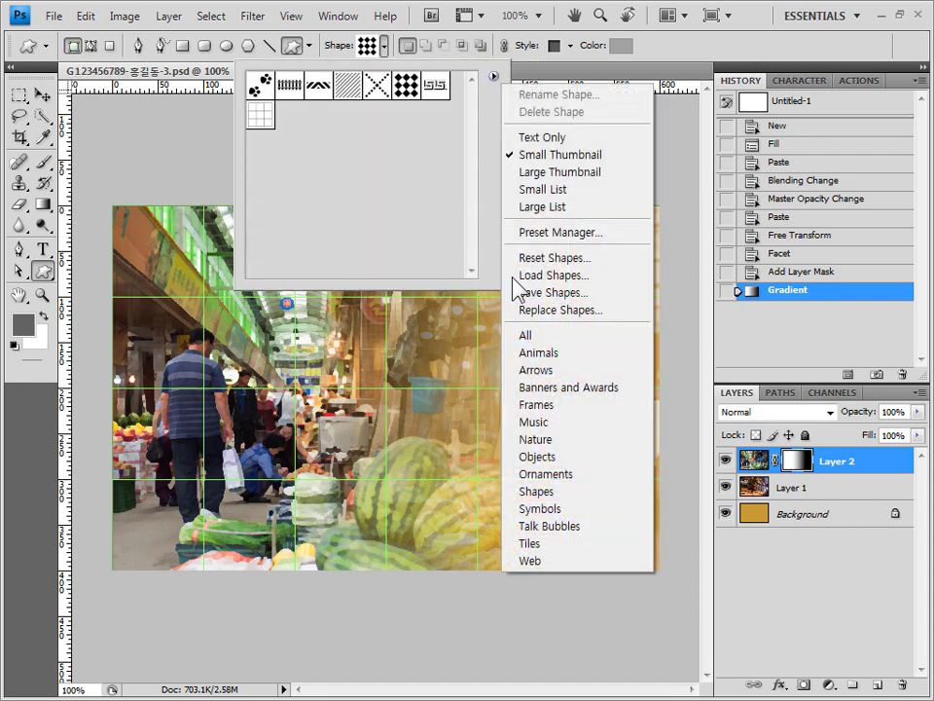
click(565, 438)
click(414, 283)
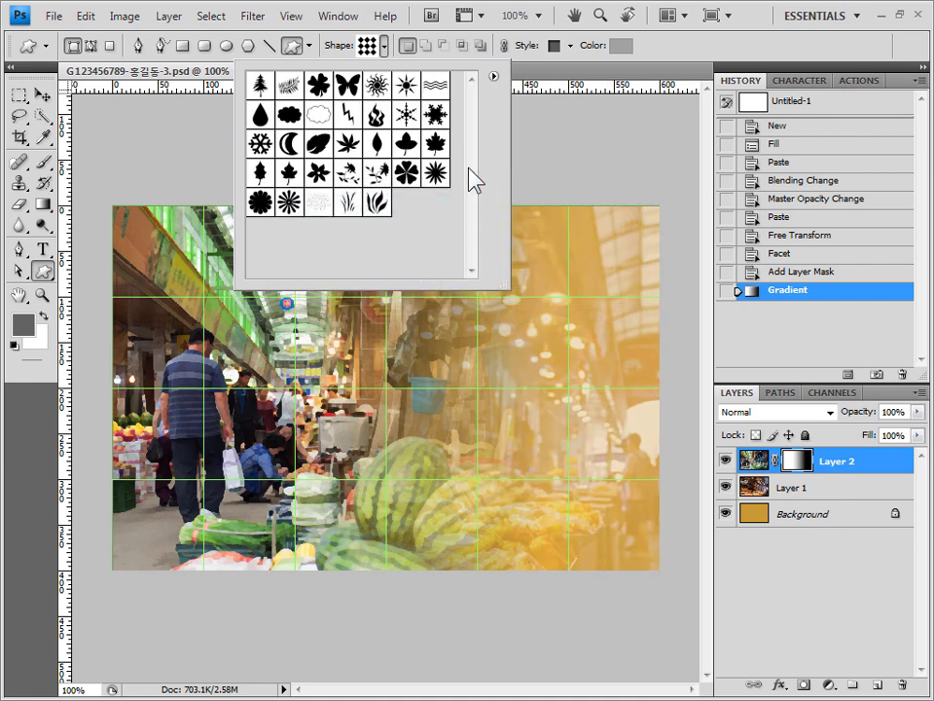
click(268, 206)
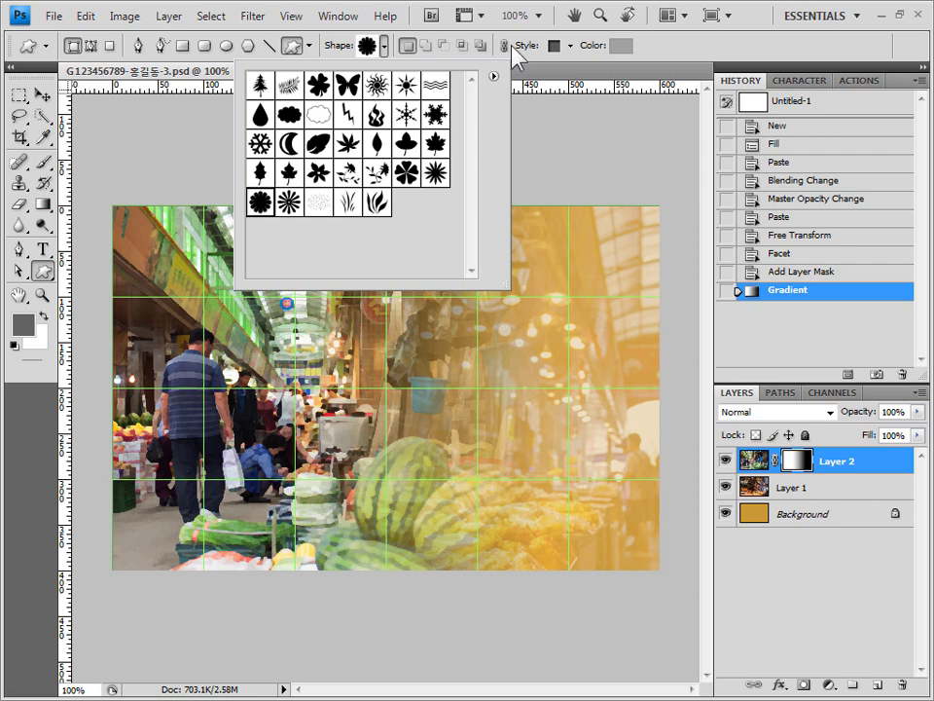
click(570, 46)
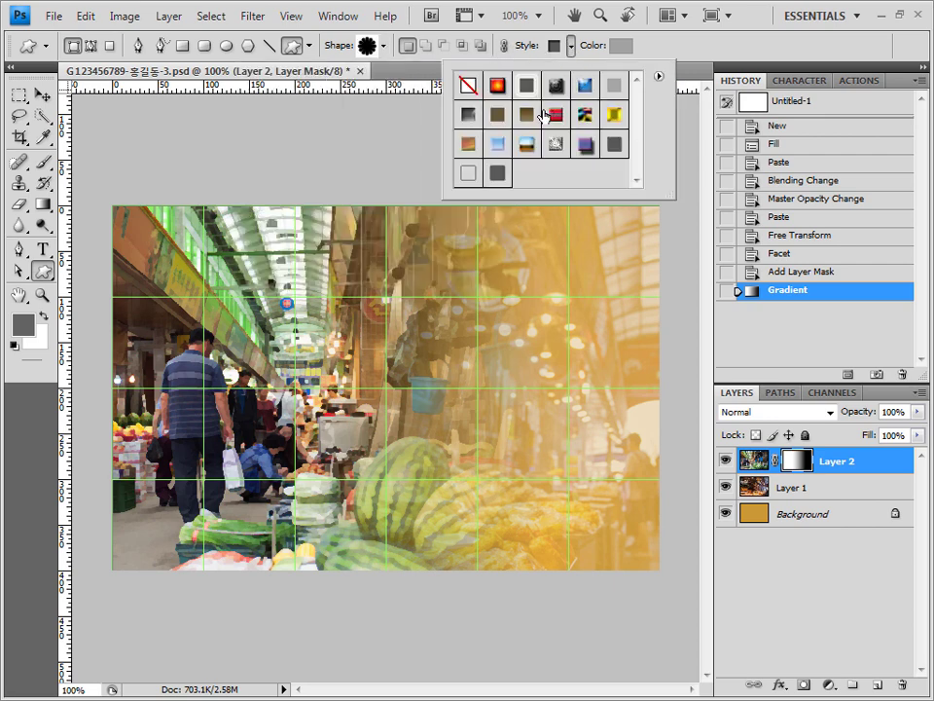
click(470, 86)
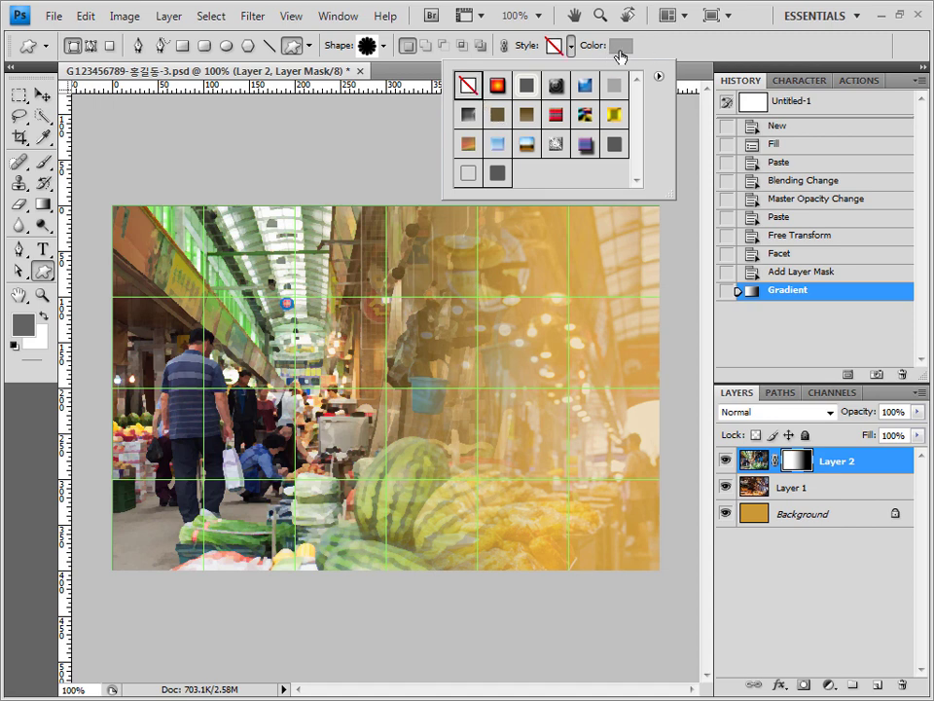
click(687, 50)
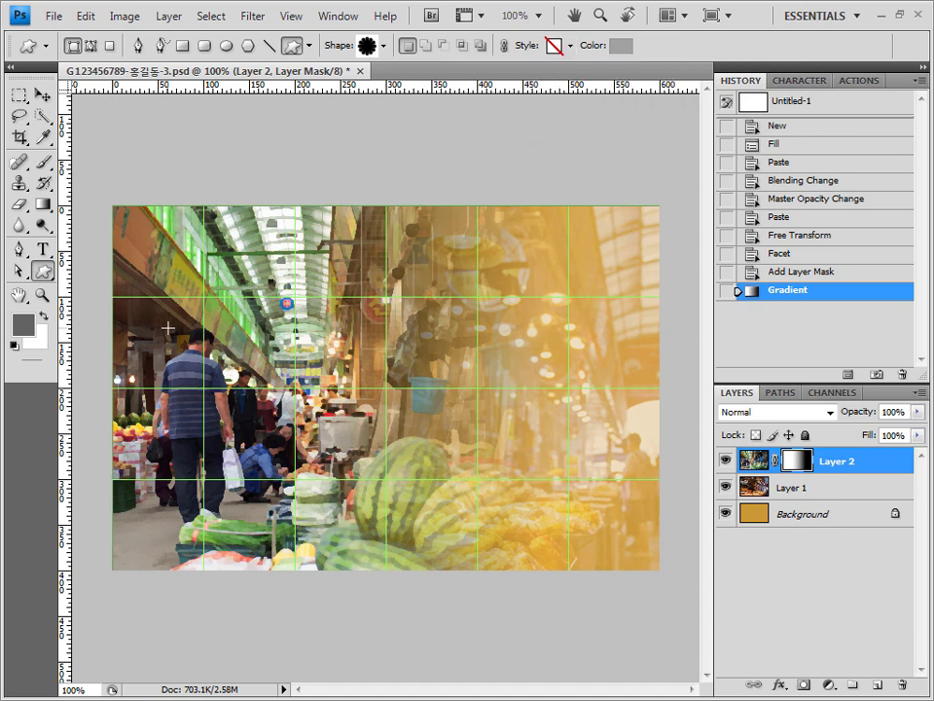
drag(167, 328, 327, 494)
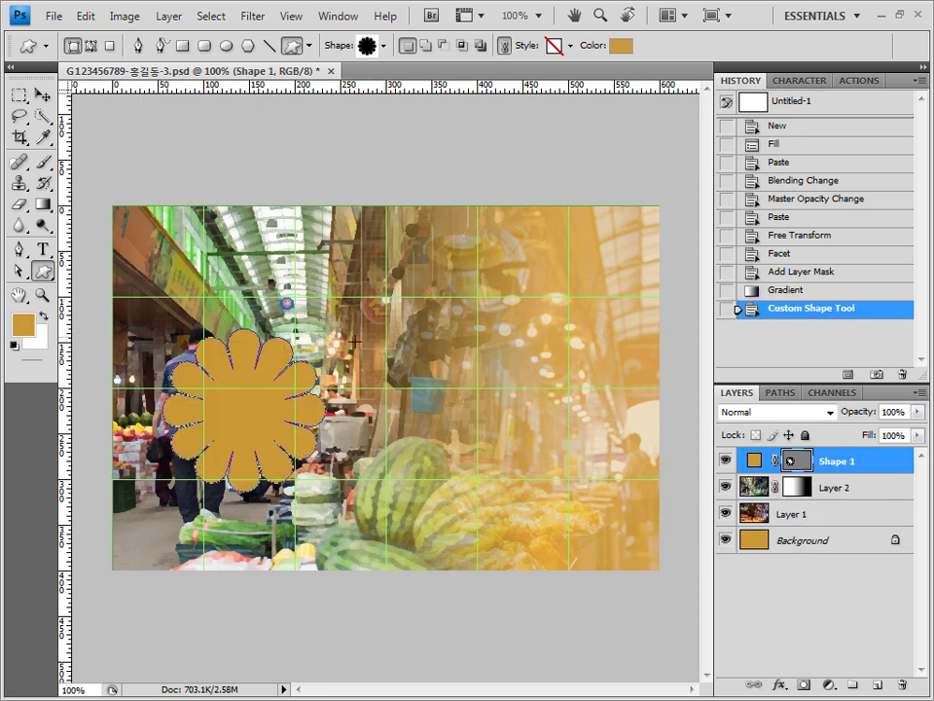
Scale the flower shape to 117% and centre it at about X 149 px, Y 268 px.
key(ctrl+t)
drag(286, 440, 315, 446)
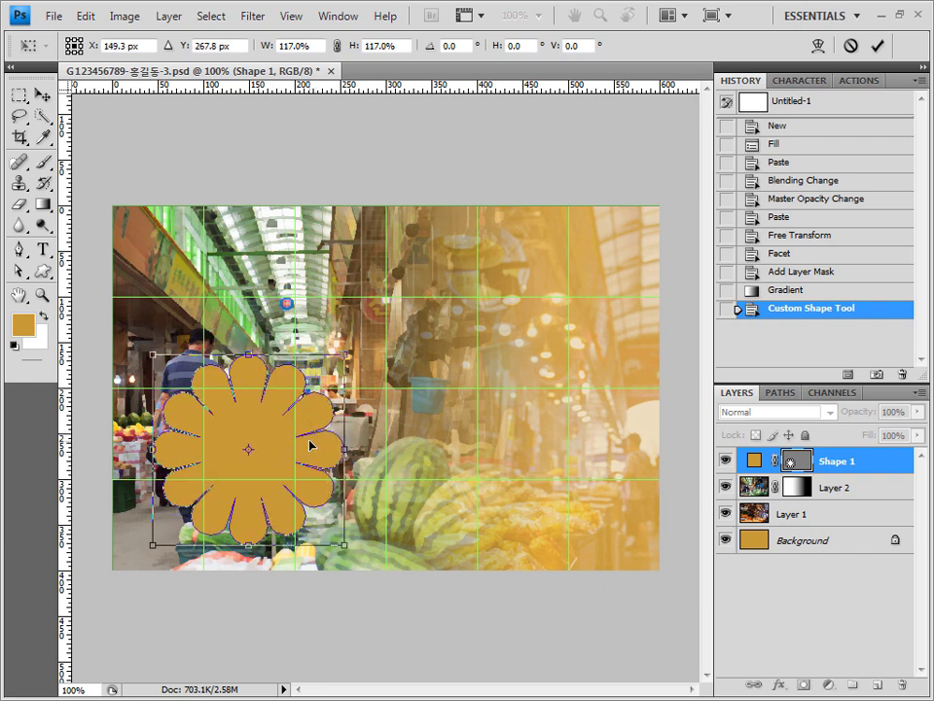
key(Return)
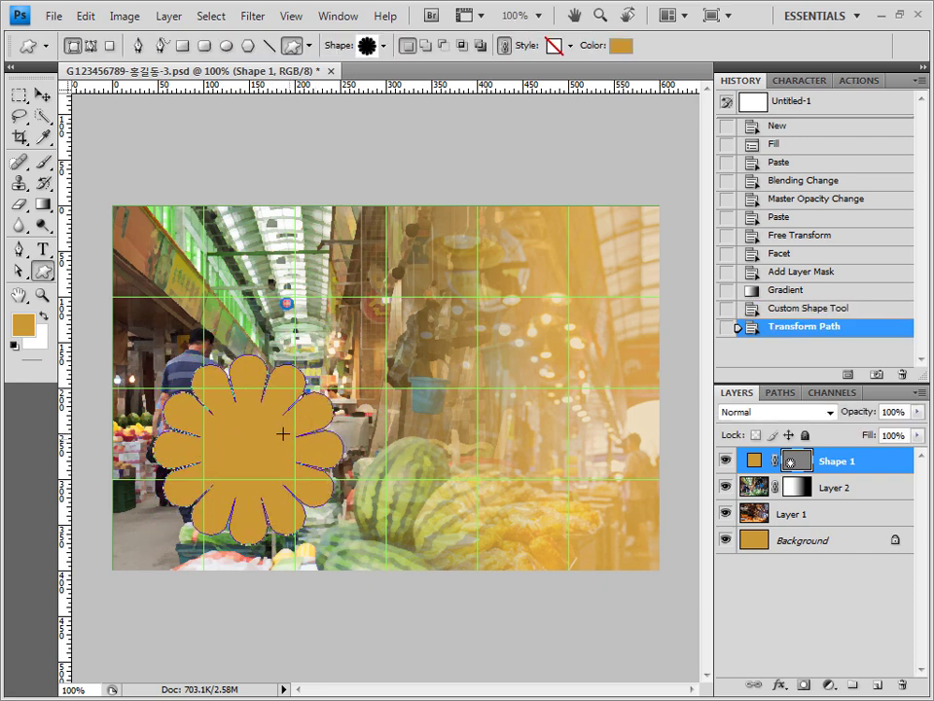
Open 1급-9.jpg from the Chapter01 folder, copy the whole photo into the composite as a new layer, and close the source.
key(alt+Tab)
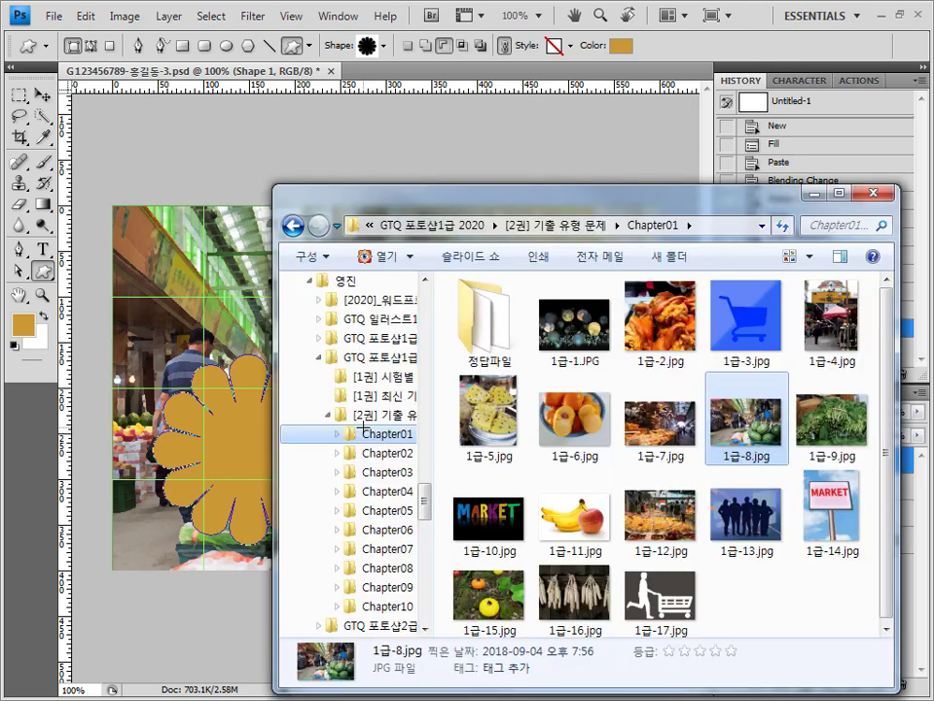
drag(828, 428, 778, 56)
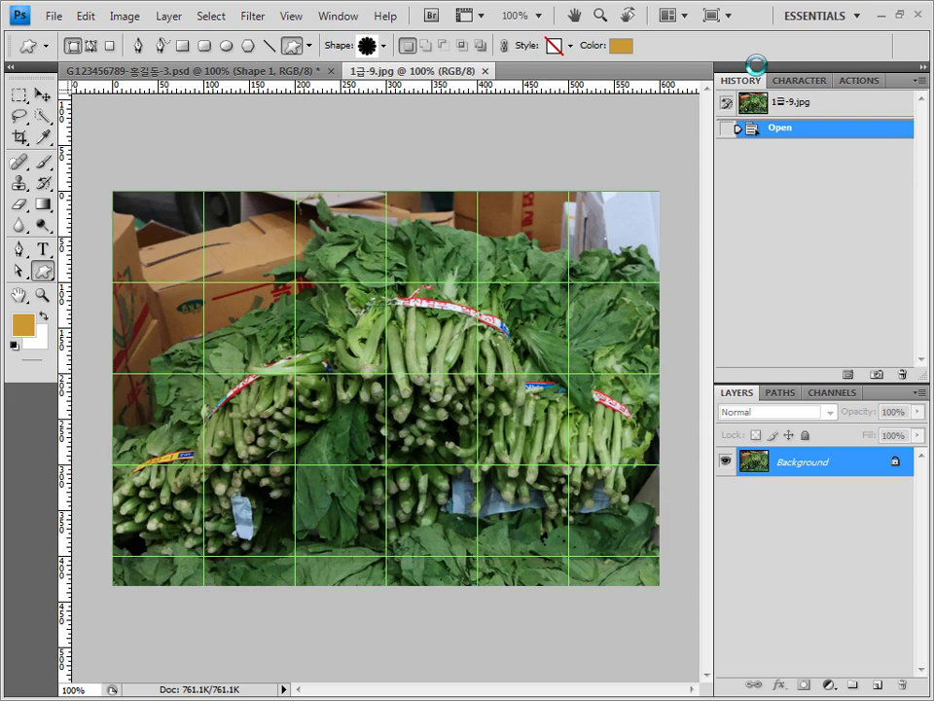
key(ctrl+a)
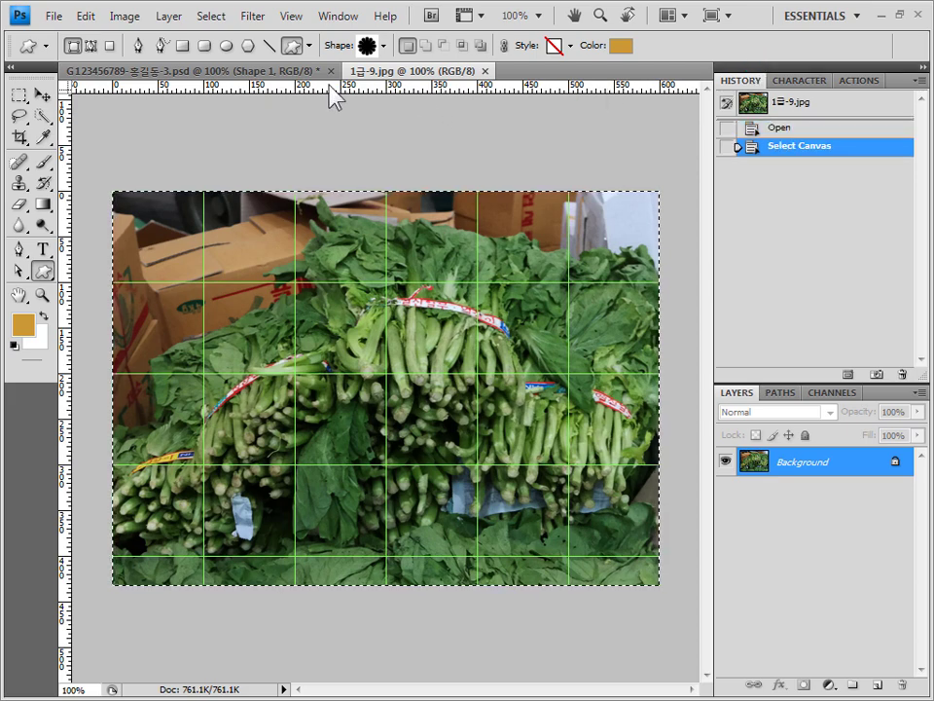
click(303, 70)
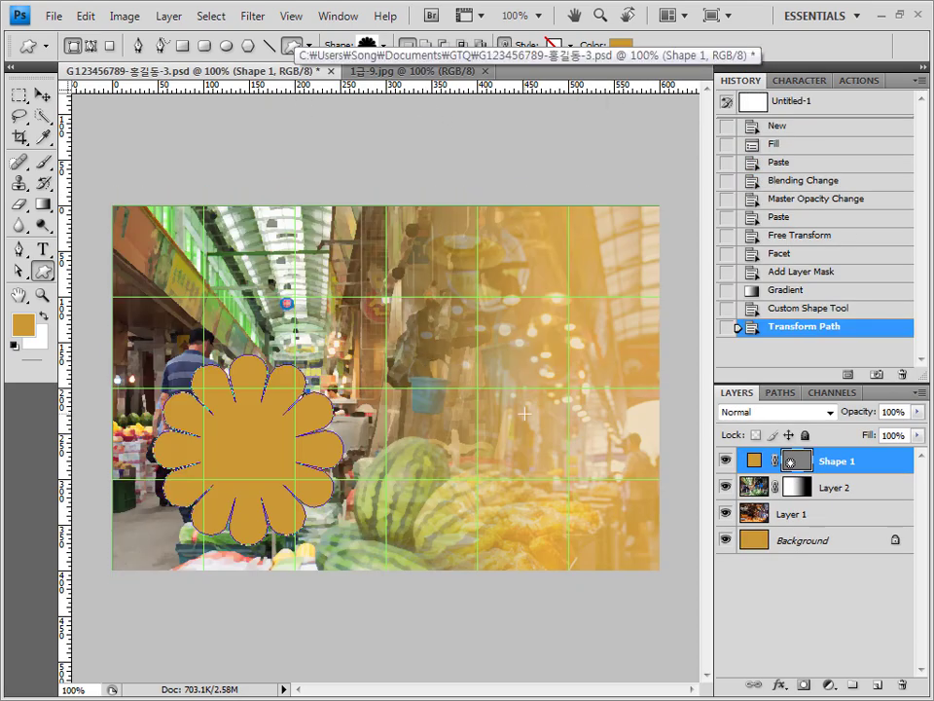
key(ctrl+v)
click(447, 70)
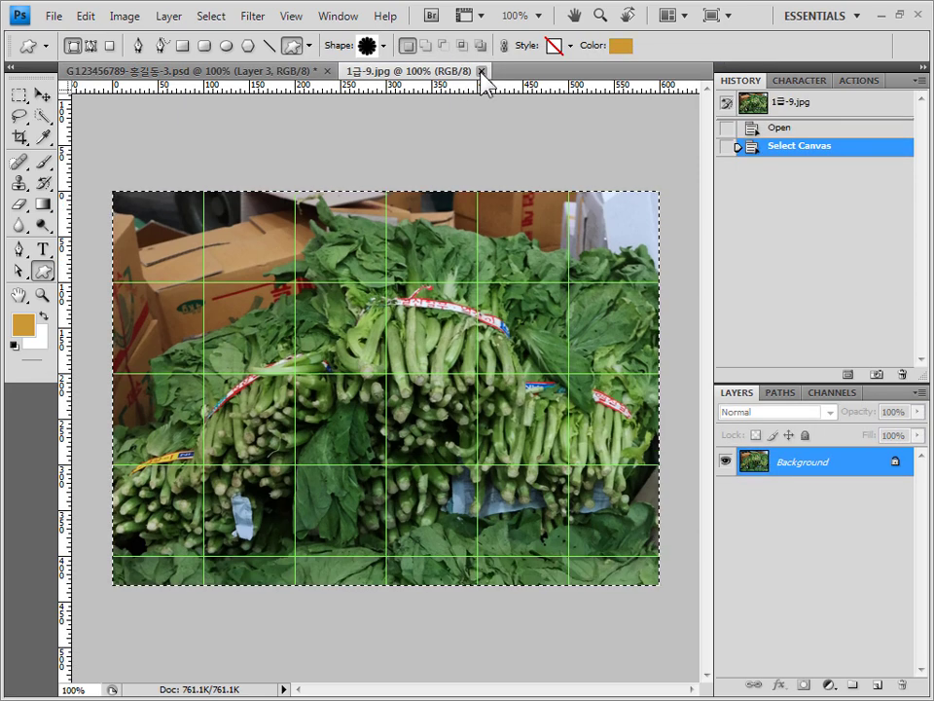
click(481, 71)
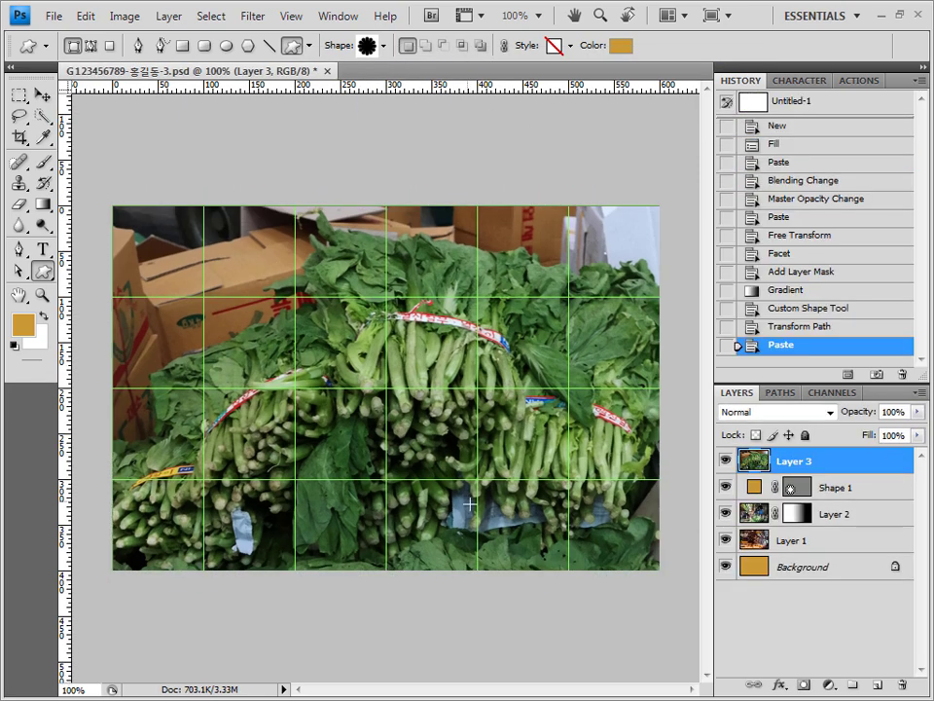
Clip the vegetable photo to the flower shape and scale it to 55.4%, centred at about X 131 px, Y 266 px.
key(ctrl+t)
key(Escape)
alt+click(832, 474)
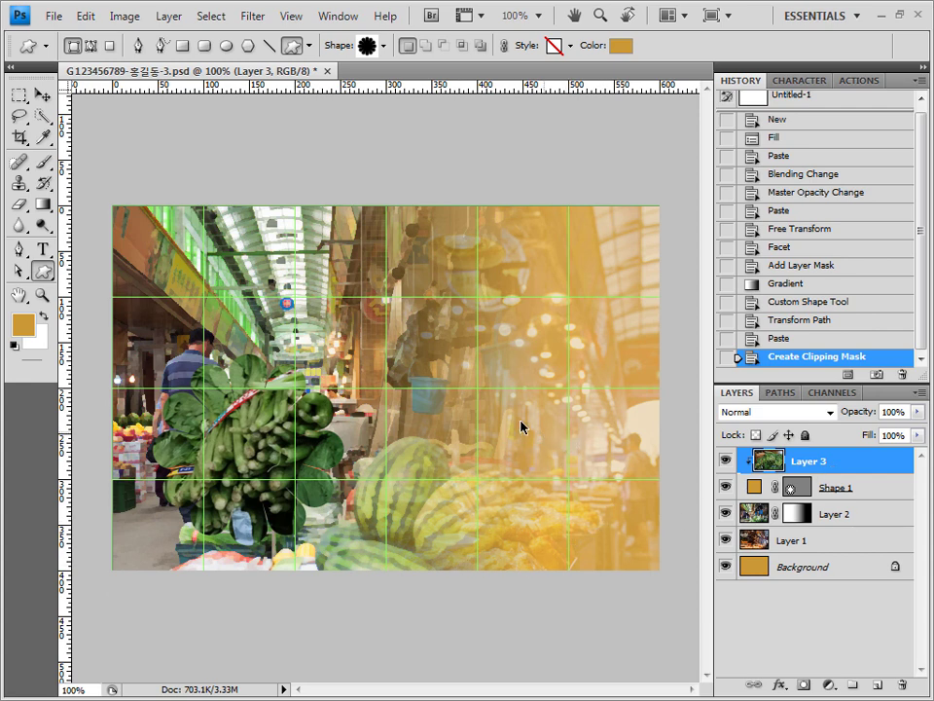
key(ctrl+t)
drag(661, 205, 439, 501)
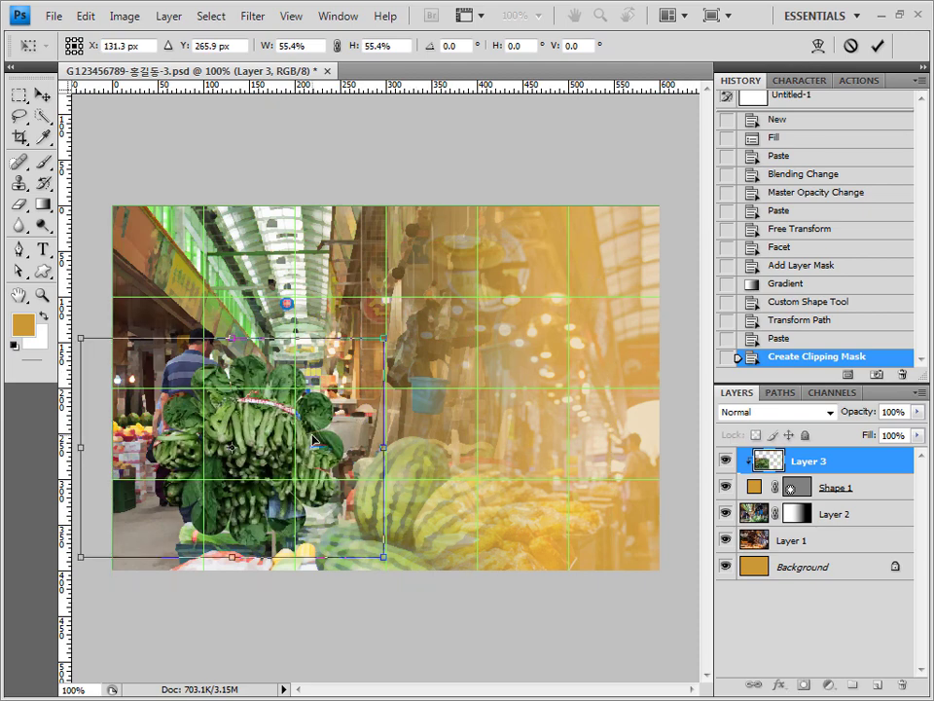
key(Return)
Apply a Gaussian Blur with a 1.0 pixel radius to the clipped vegetable photo.
click(253, 16)
mouse_move(256, 154)
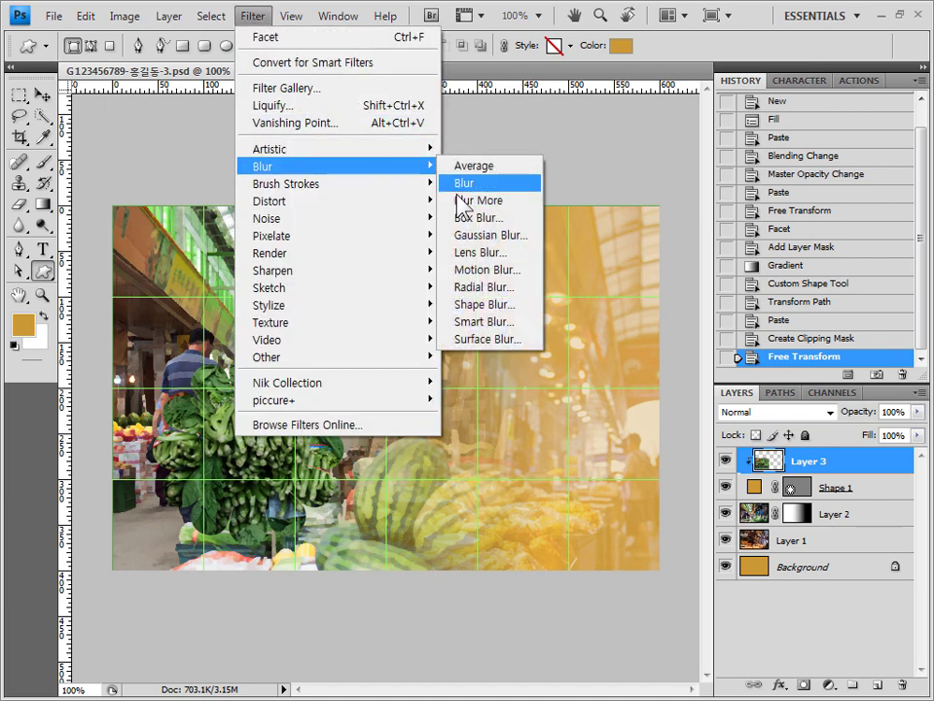
click(477, 235)
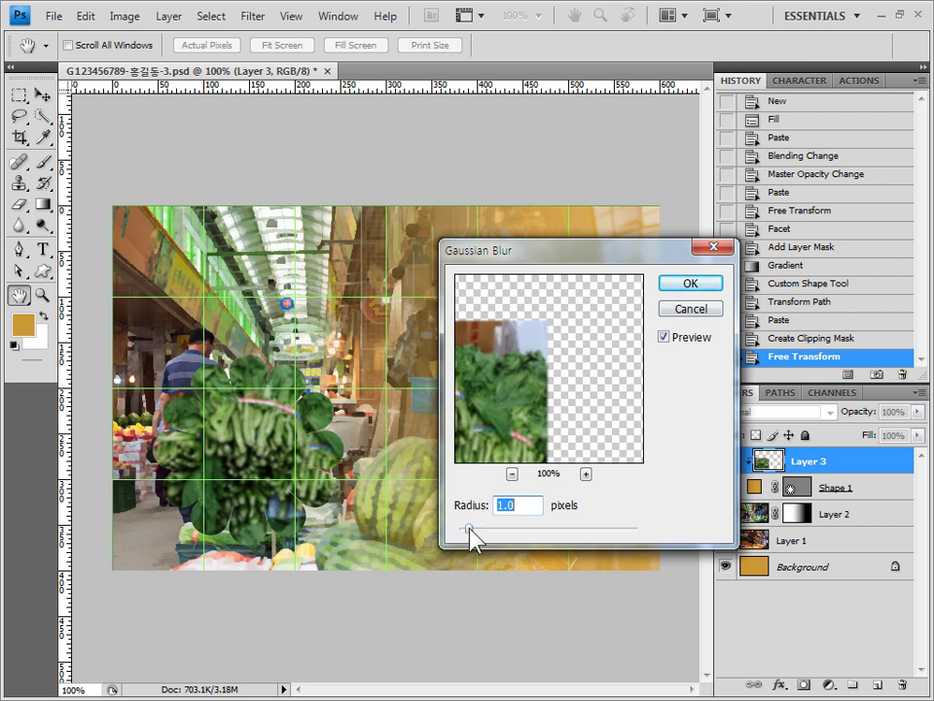
mouse_move(470, 530)
mouse_down()
mouse_move(487, 529)
mouse_move(461, 541)
mouse_move(461, 529)
mouse_move(467, 536)
mouse_up()
text(10)
key(BackSpace)
text(.0)
click(707, 285)
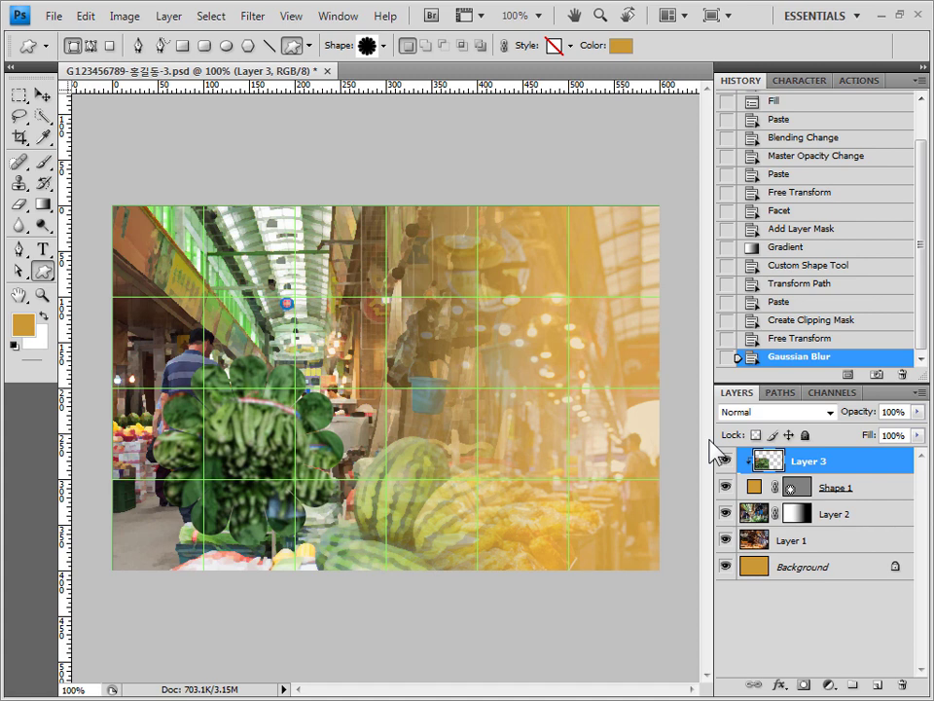
Add a 5 px outside Stroke layer style to the flower shape layer, Shape 1.
click(862, 487)
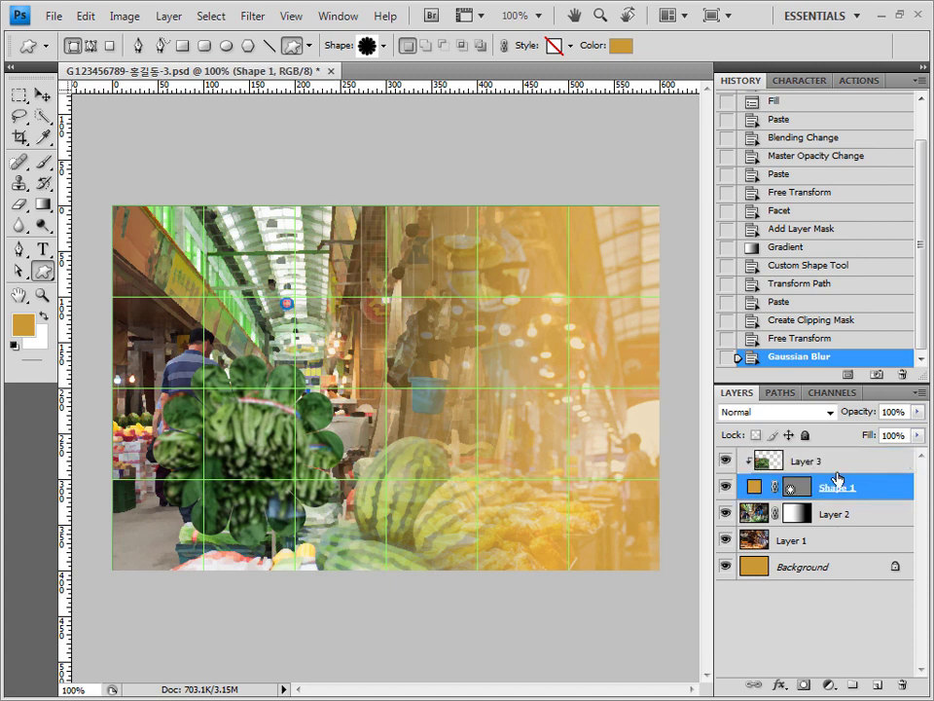
click(863, 471)
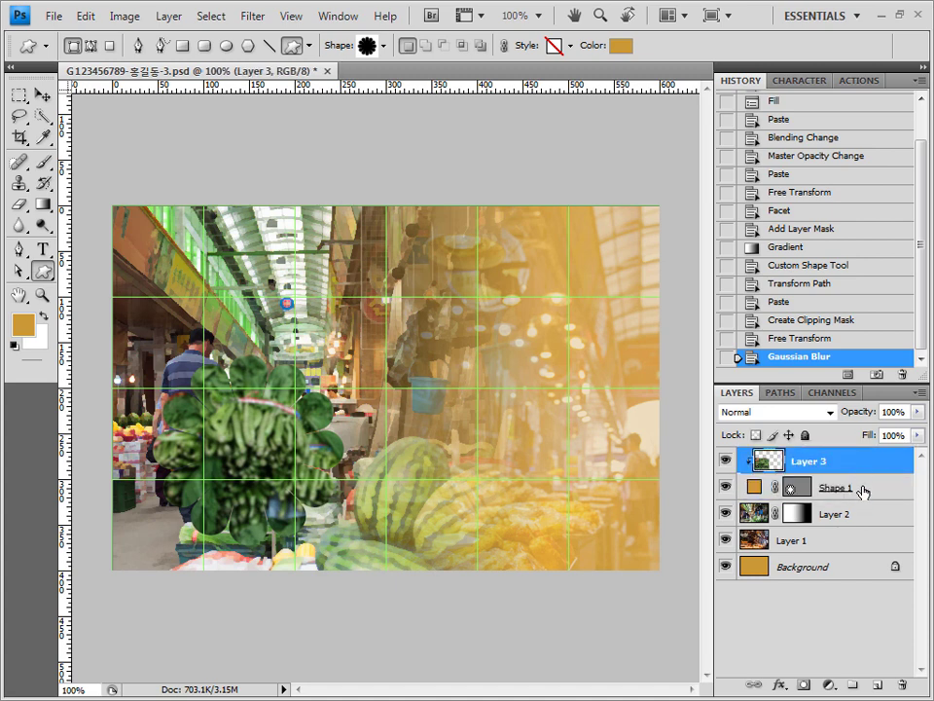
click(862, 491)
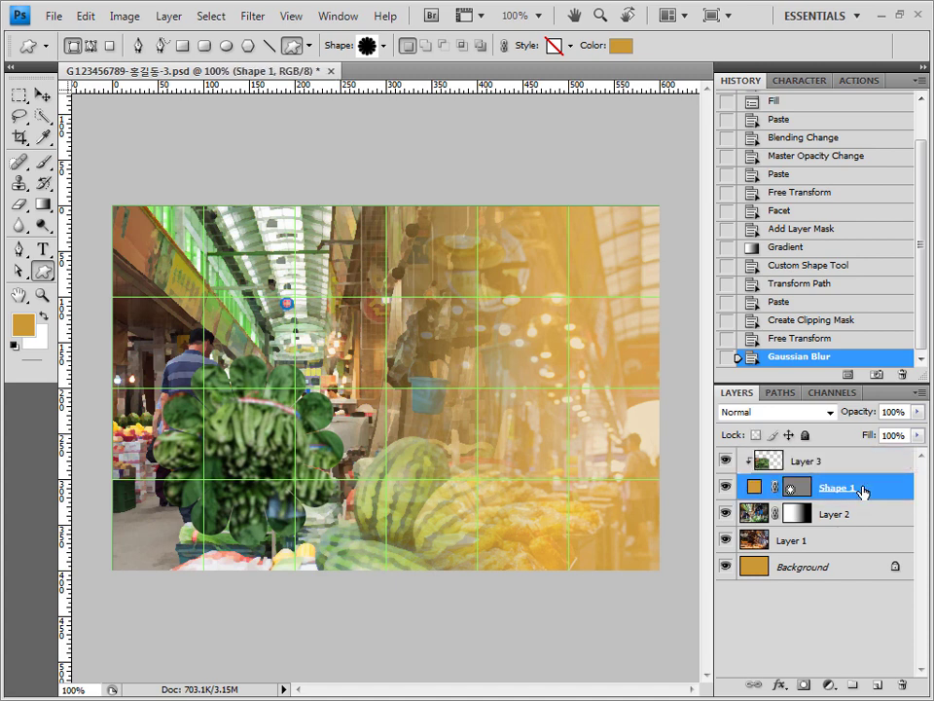
click(780, 687)
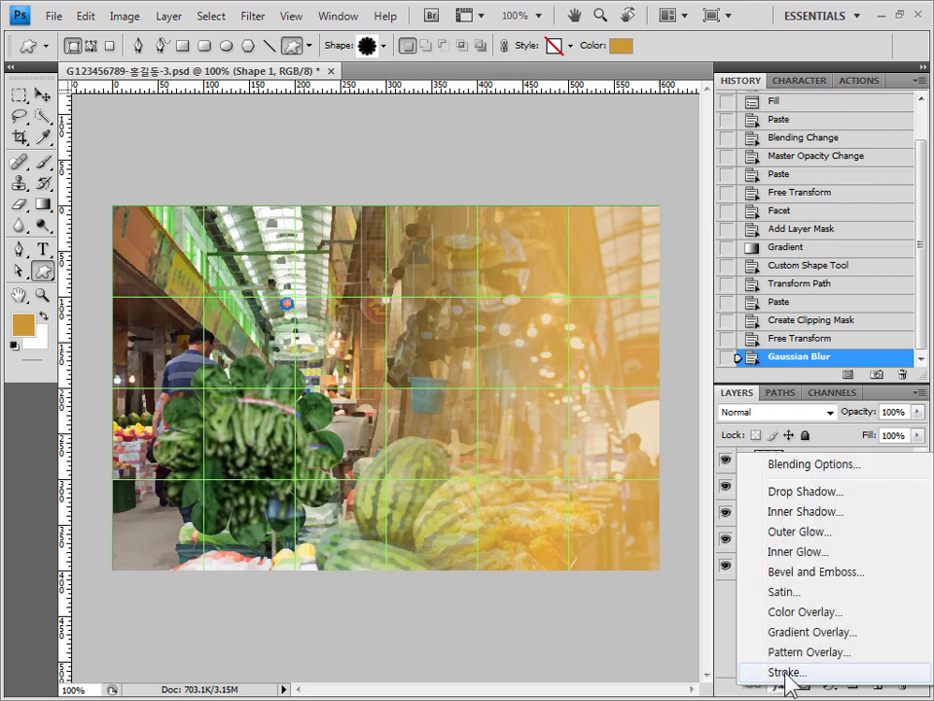
click(786, 672)
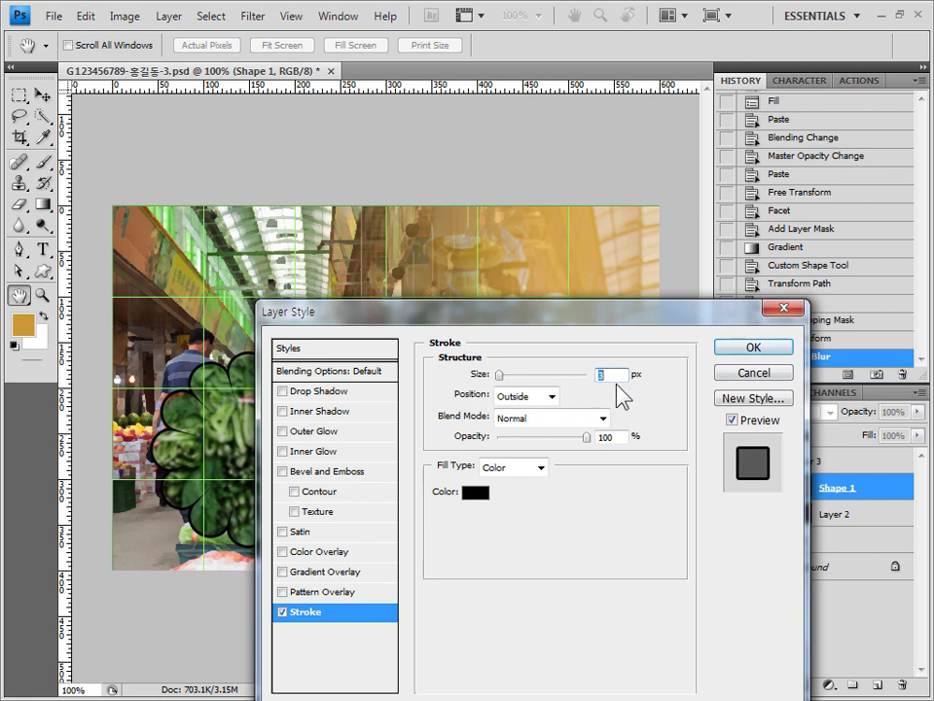
key(Up)
key(Up)
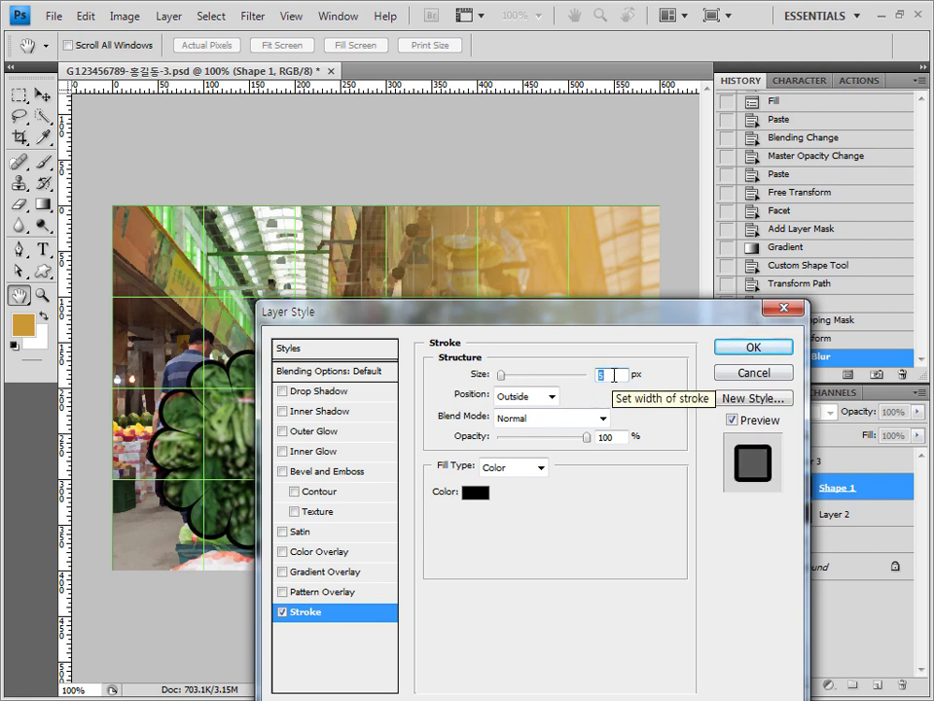
Set the flower stroke's fill type to a linear gradient with an angle of 0°.
click(540, 468)
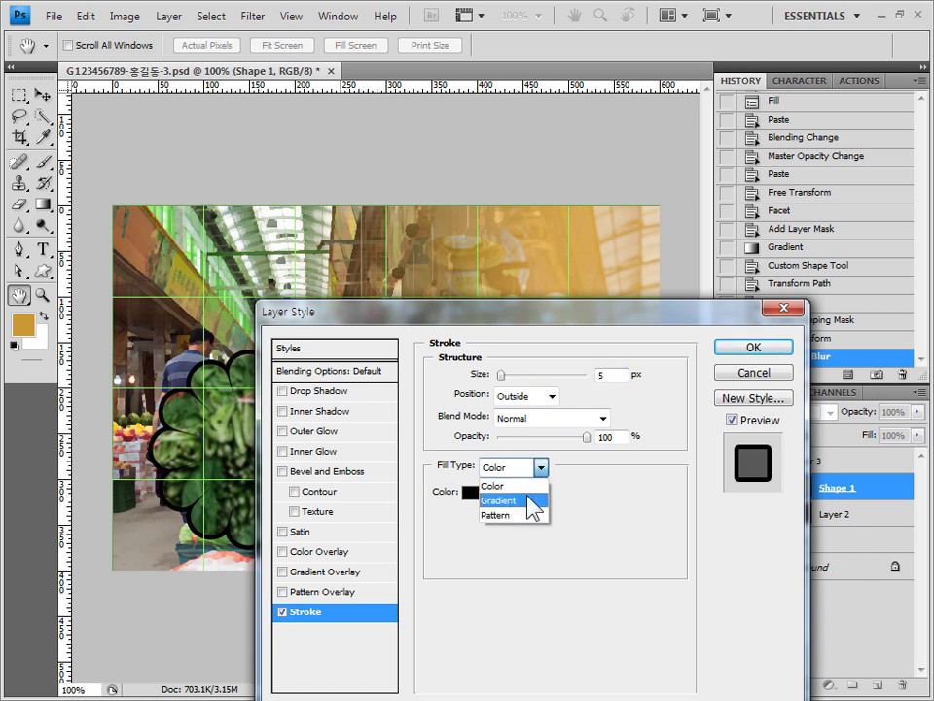
click(529, 500)
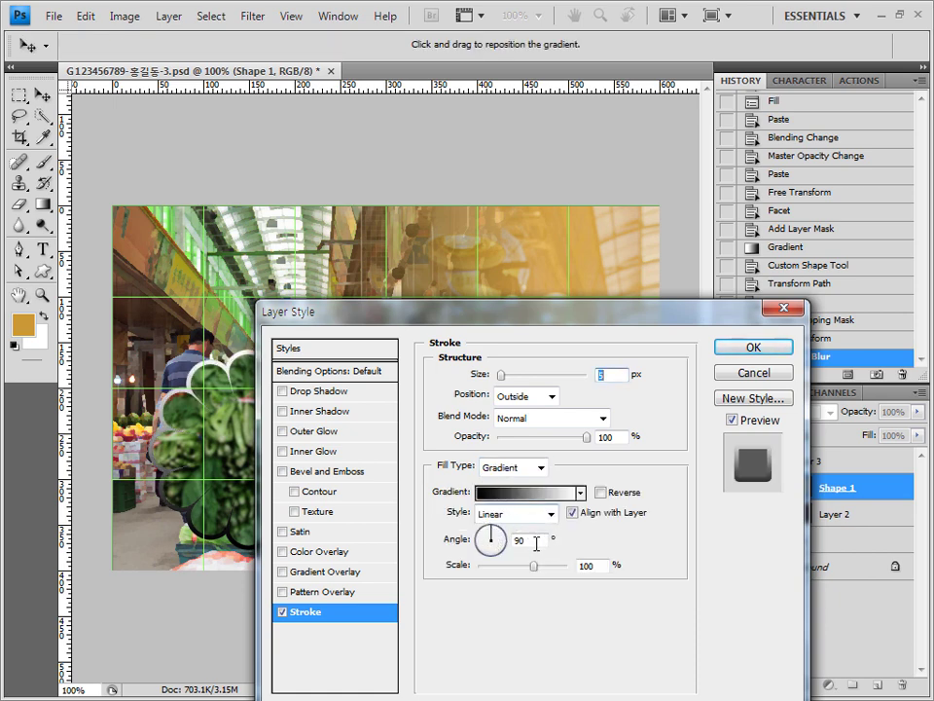
click(534, 542)
key(ctrl+a)
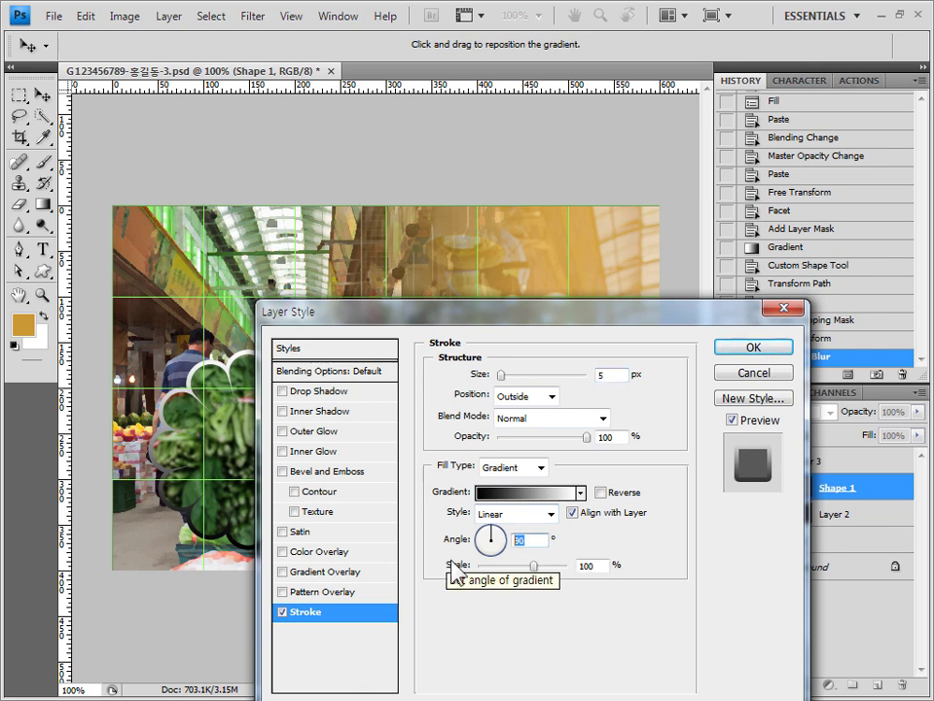
text(0)
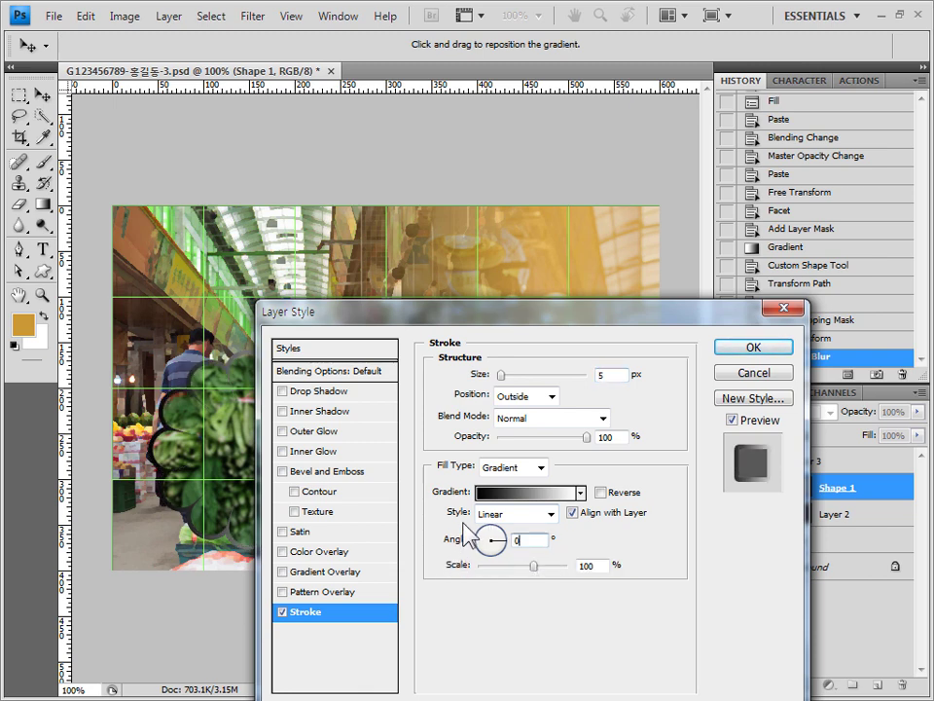
Give the stroke the Foreground to Transparent gradient with its starting colour set to ccff00, and apply the layer style.
click(534, 496)
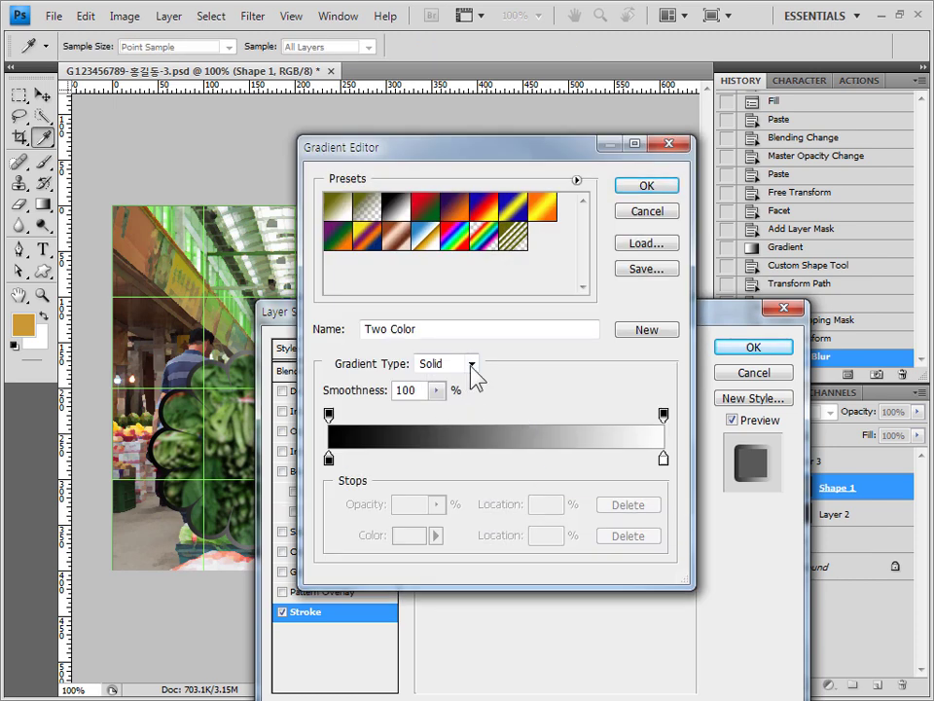
click(366, 208)
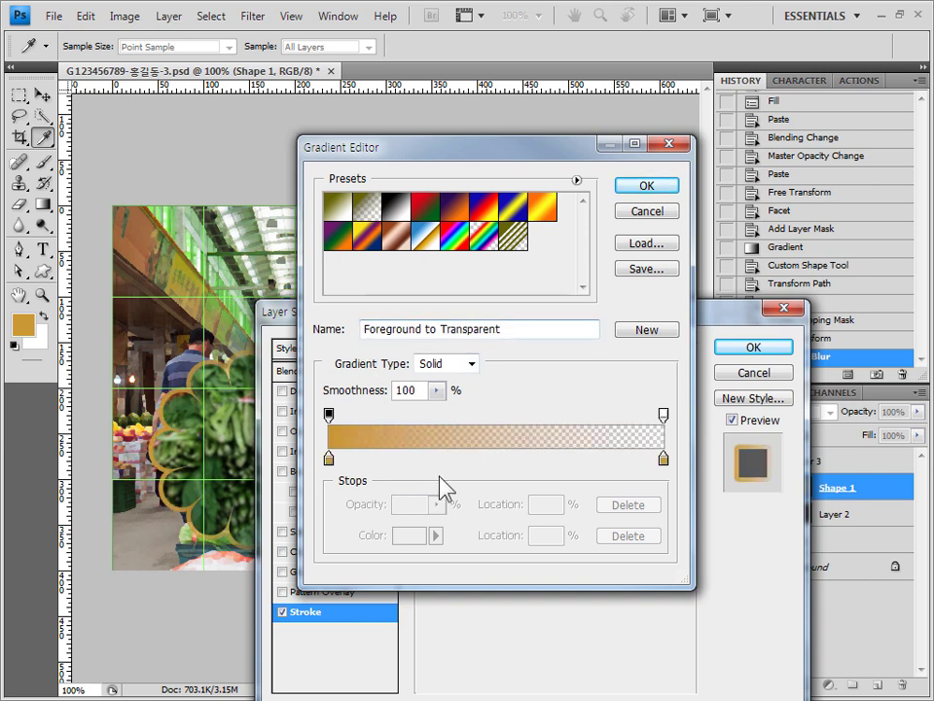
double_click(329, 457)
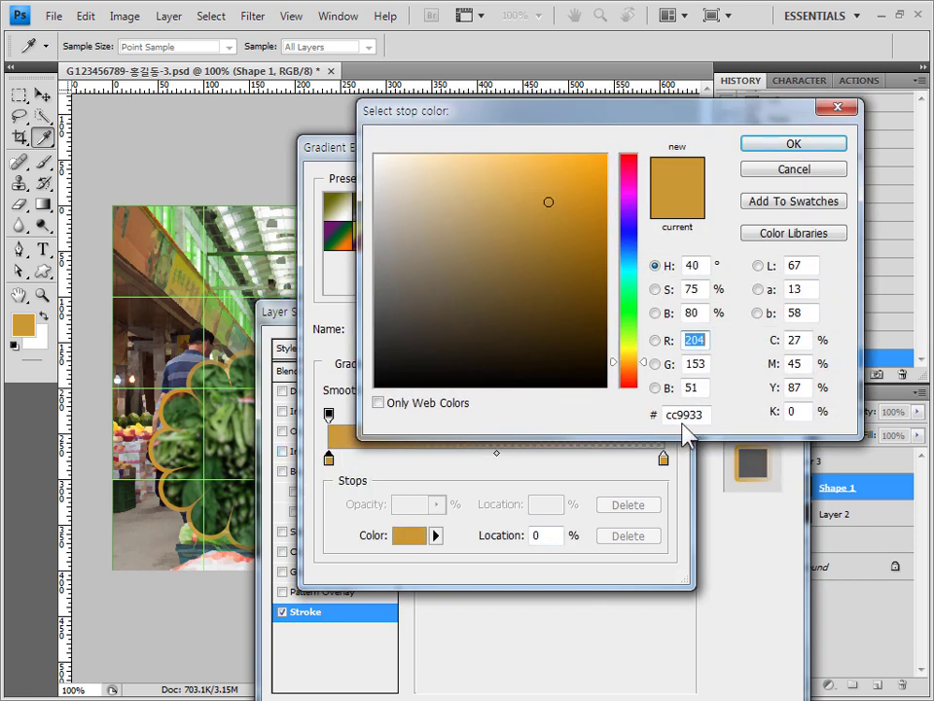
double_click(681, 413)
text(ccff00)
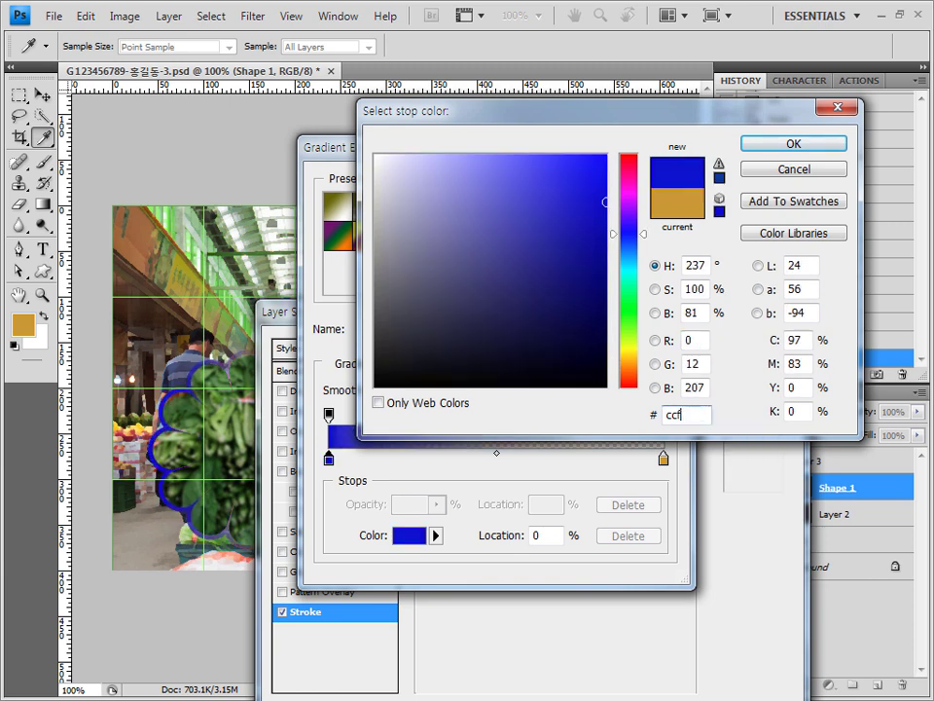
click(793, 143)
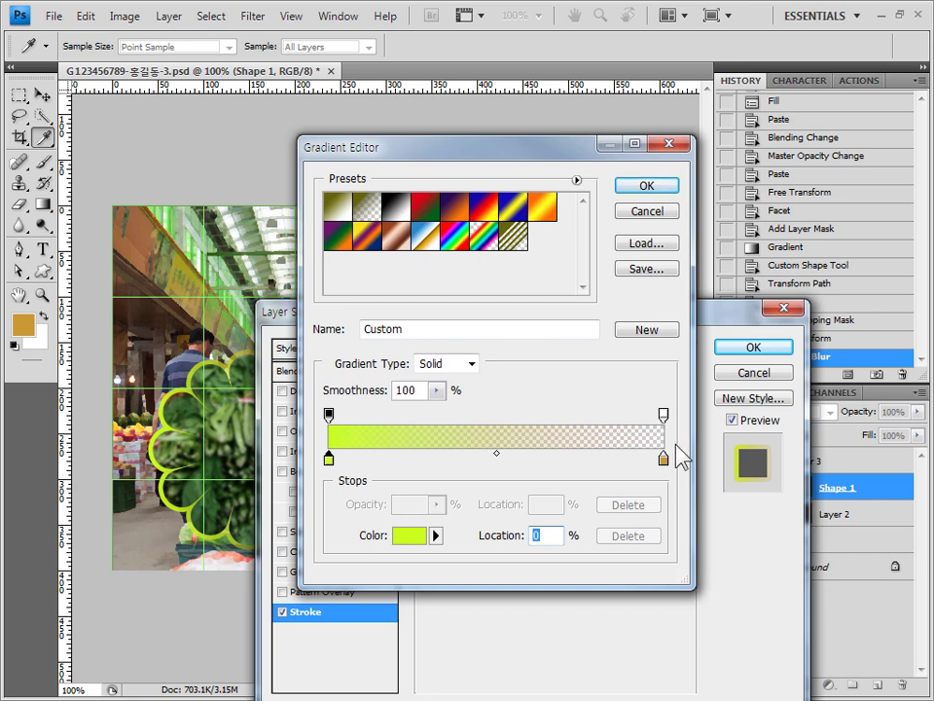
click(675, 189)
drag(631, 324, 731, 249)
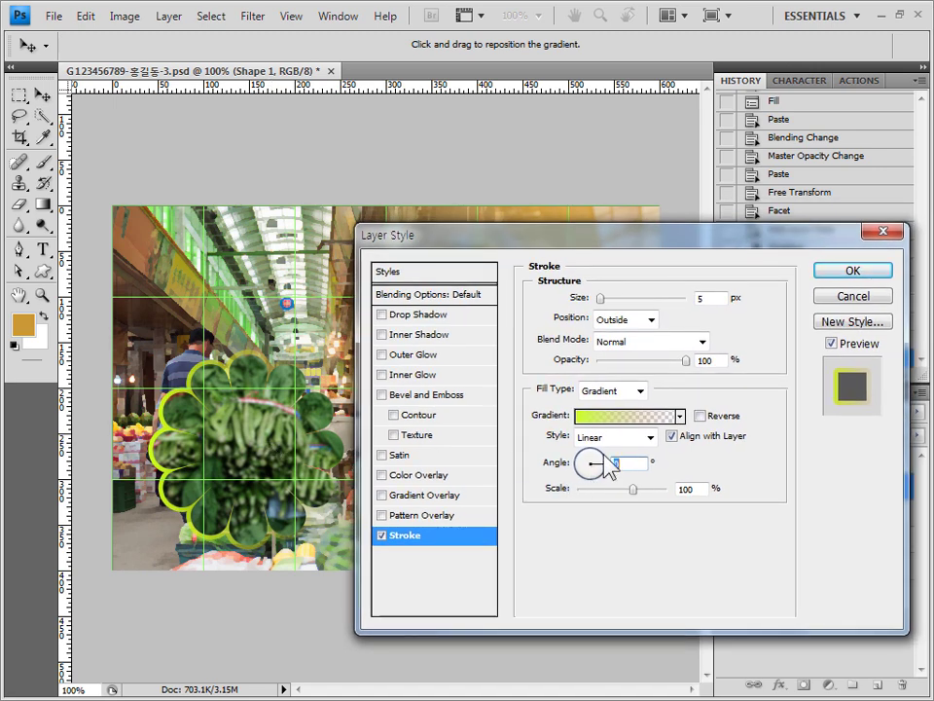
click(859, 275)
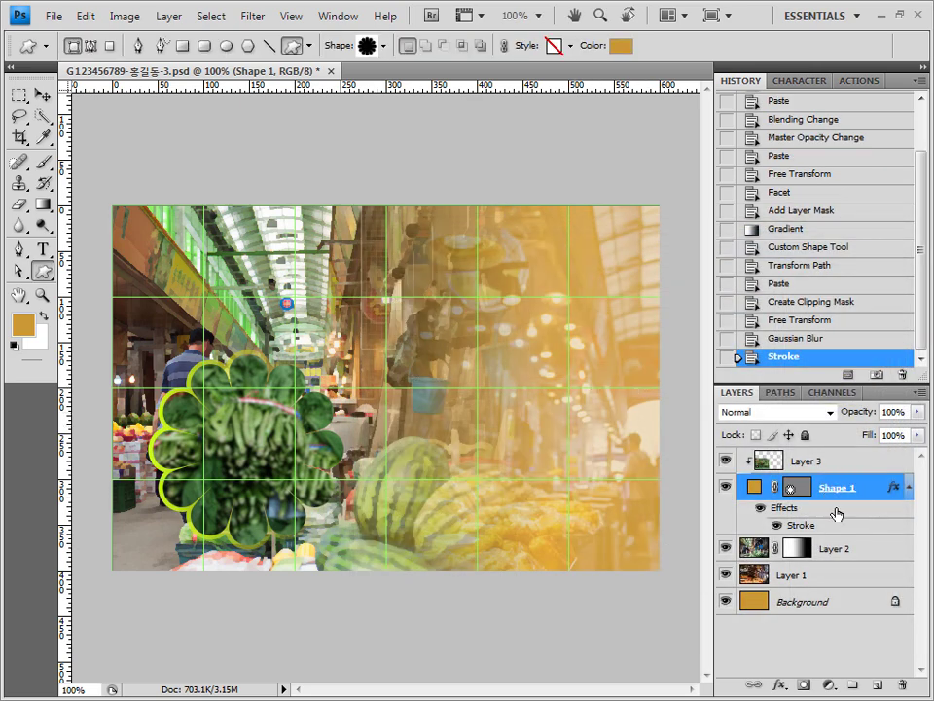
Select Layer 3, replace the custom shape library with the Web set, and choose the wireframe globe shape.
click(831, 464)
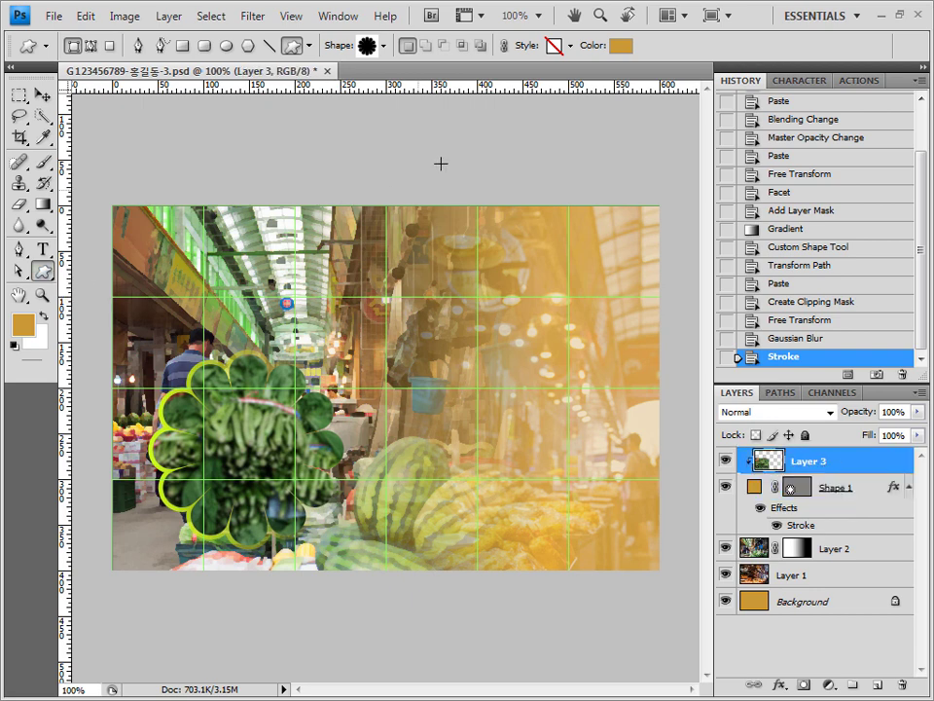
click(384, 46)
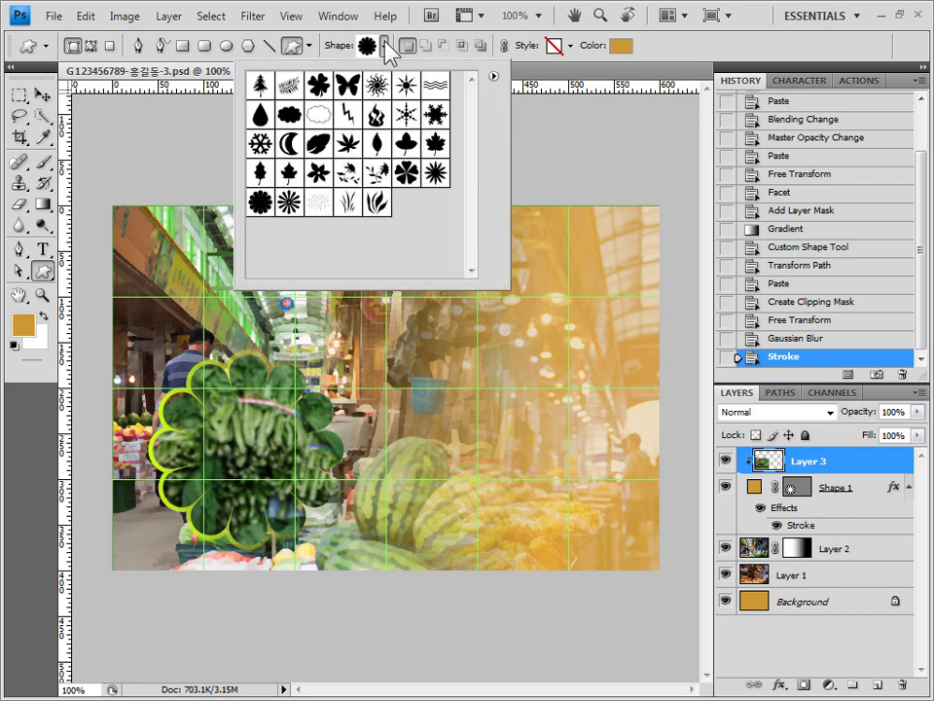
click(493, 76)
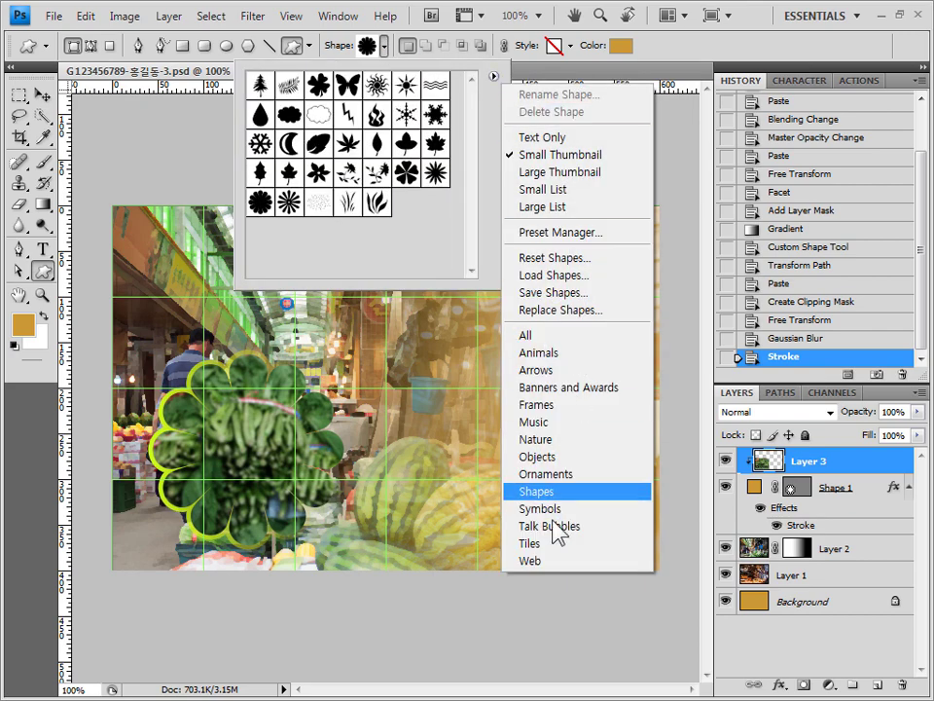
click(530, 561)
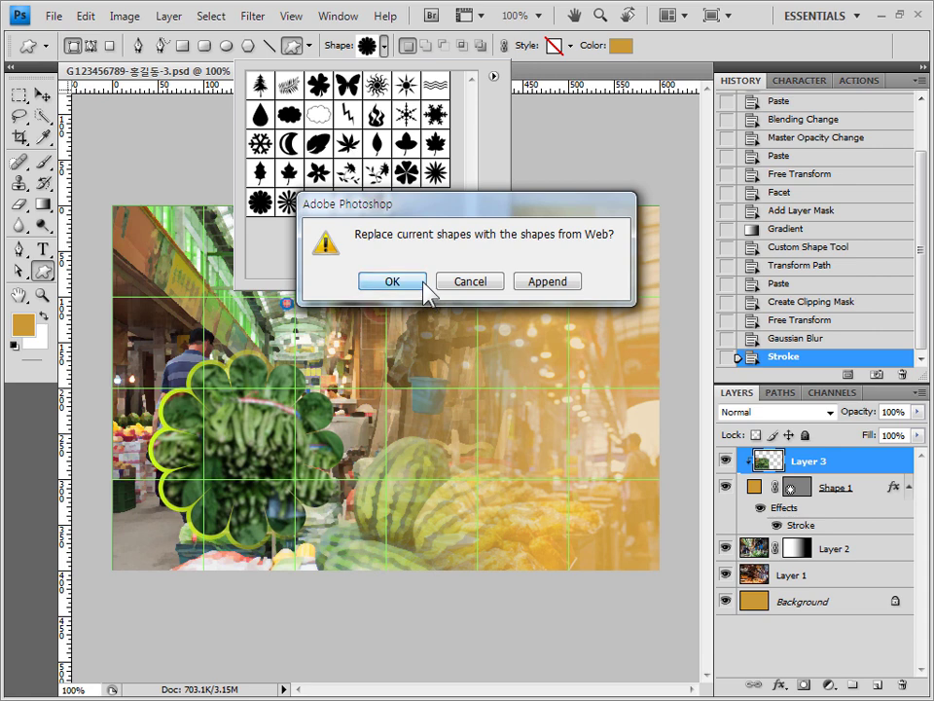
click(397, 281)
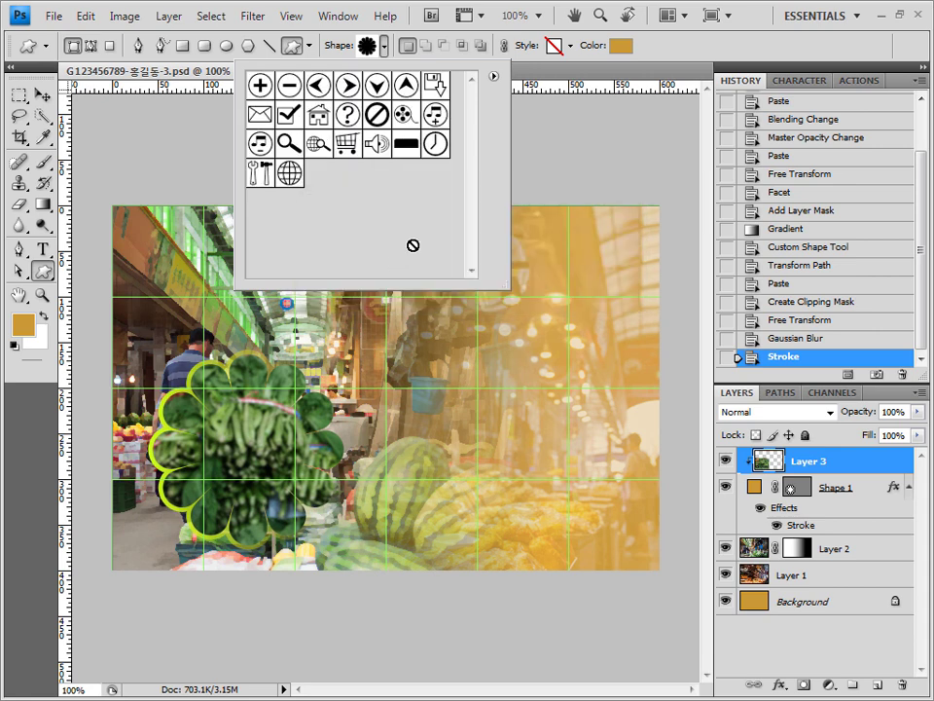
click(292, 176)
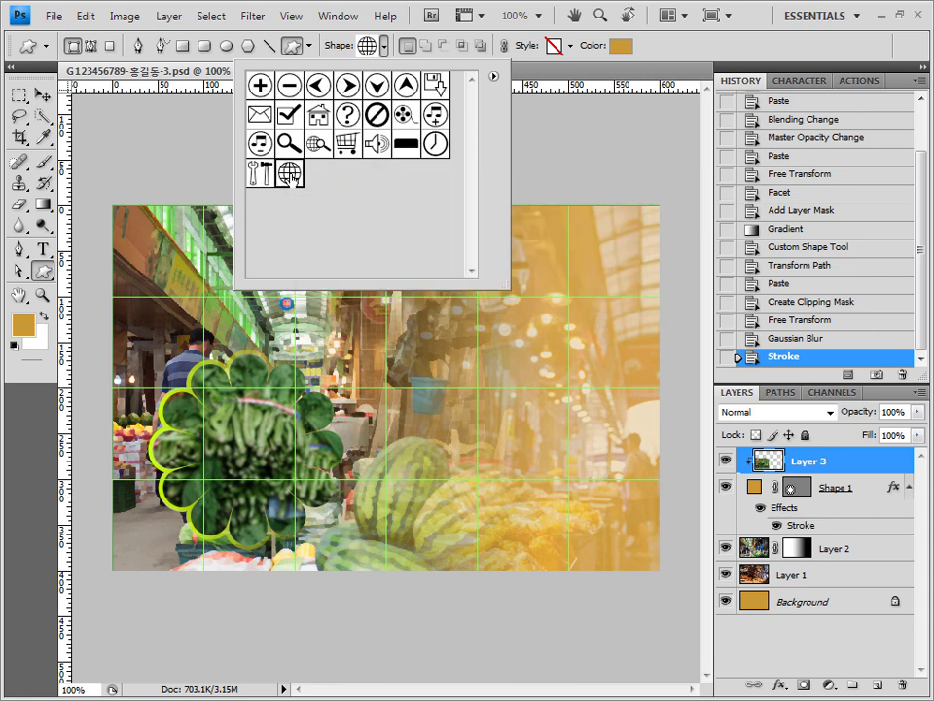
click(665, 57)
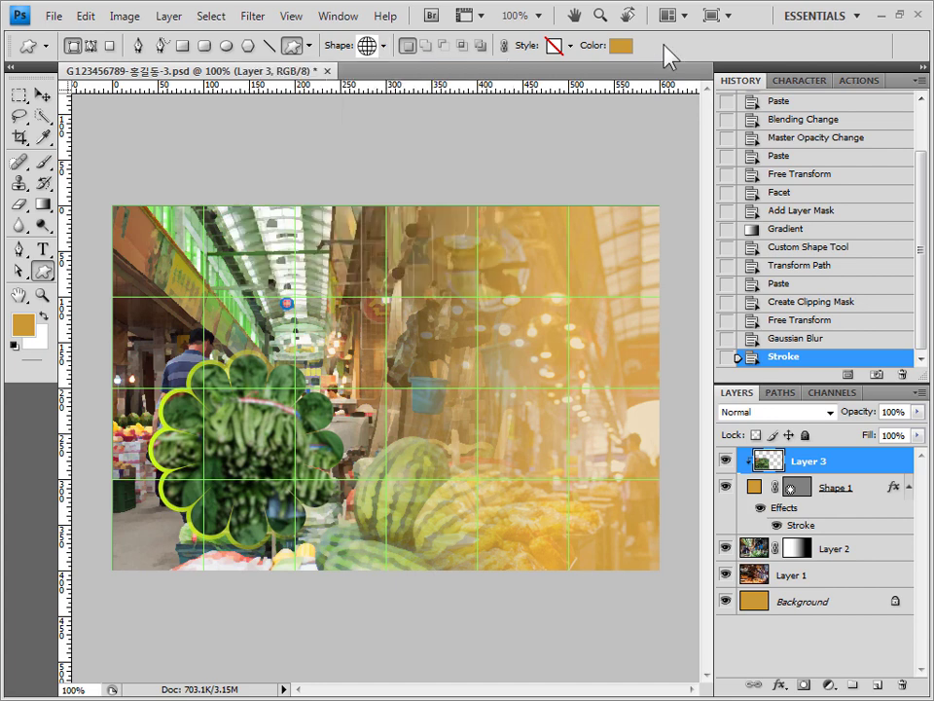
Keep the new shape's style as none and set its fill colour to ffff99.
click(569, 45)
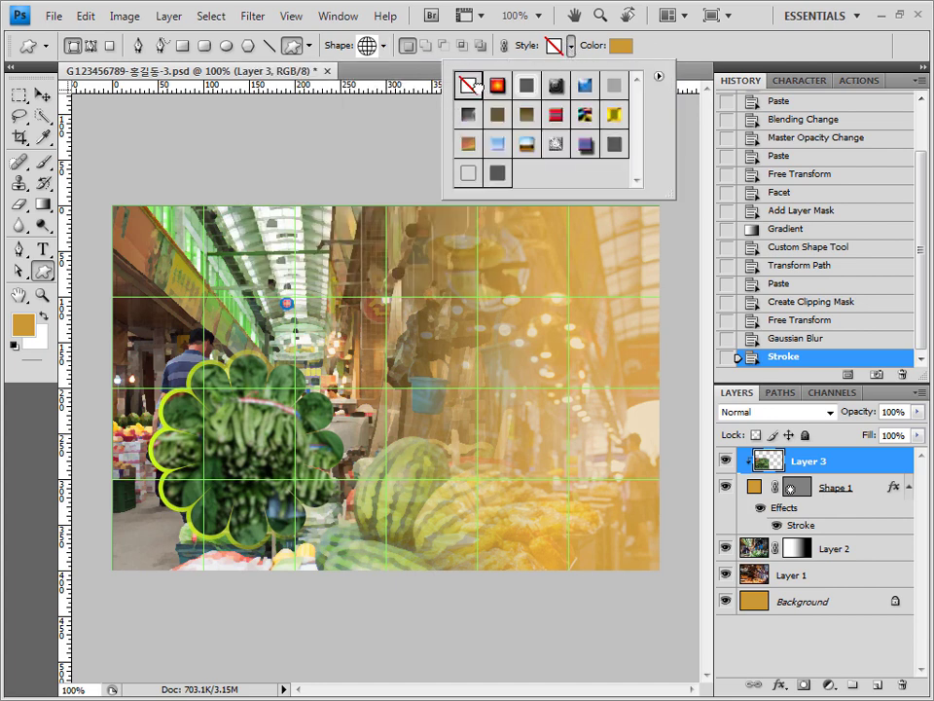
click(686, 25)
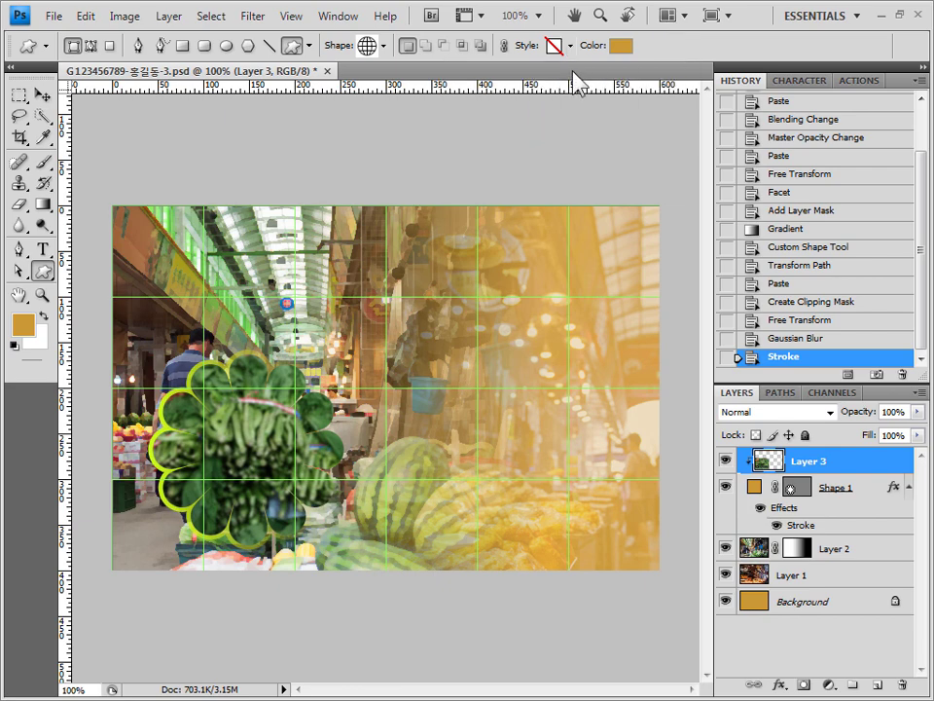
click(631, 47)
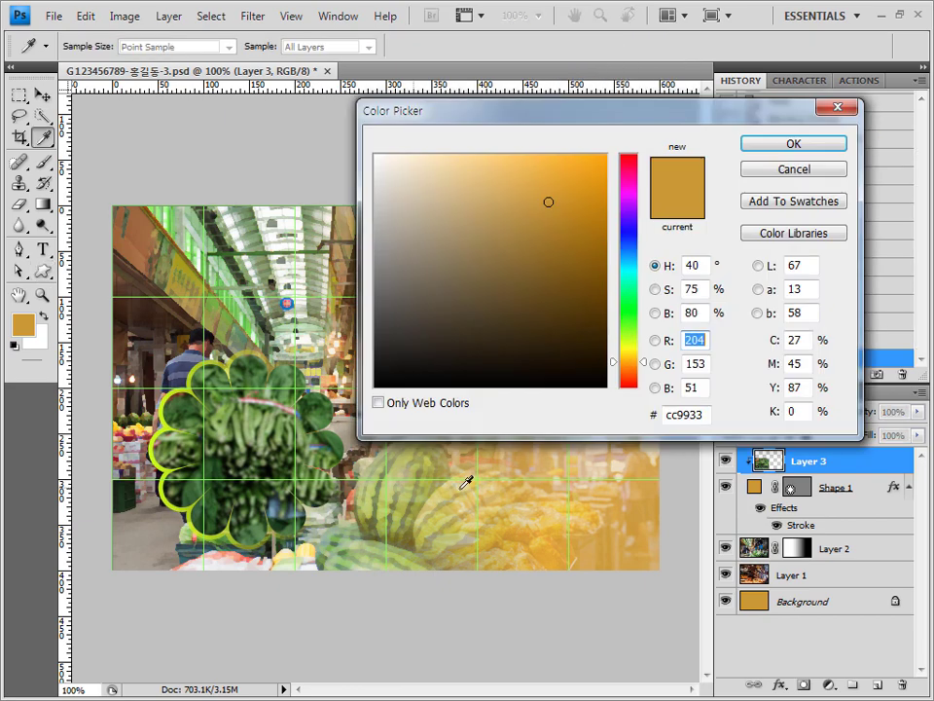
click(701, 414)
drag(701, 414, 642, 425)
text(ffff99)
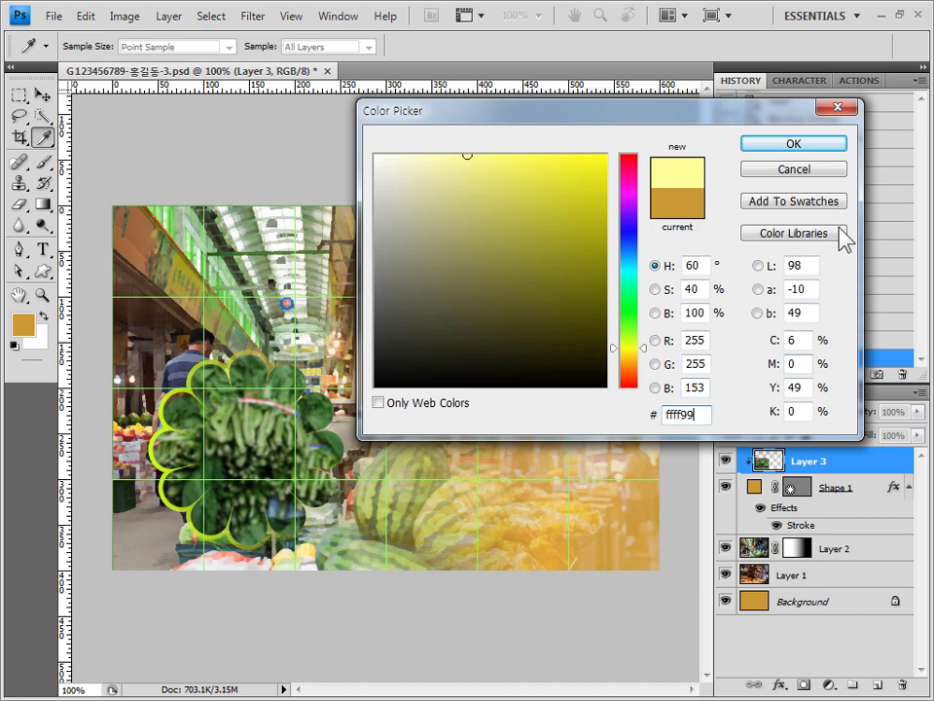
click(816, 146)
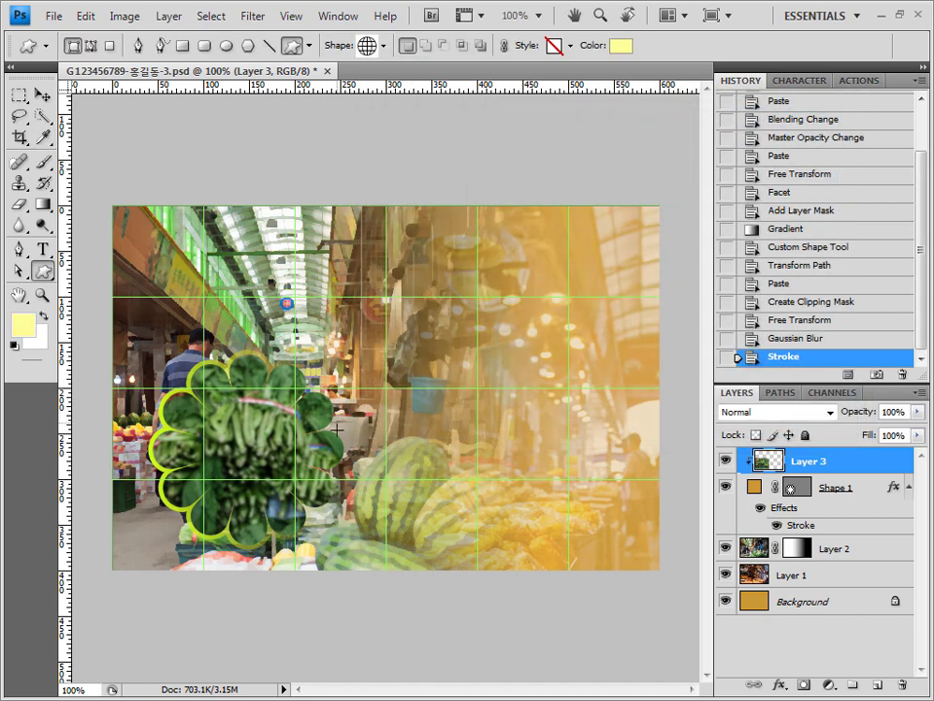
Draw the globe between the flower frame and the watermelons, and scale it to about 114%, centred near X 316, Y 288 px.
drag(323, 399, 465, 534)
key(ctrl+t)
key(Escape)
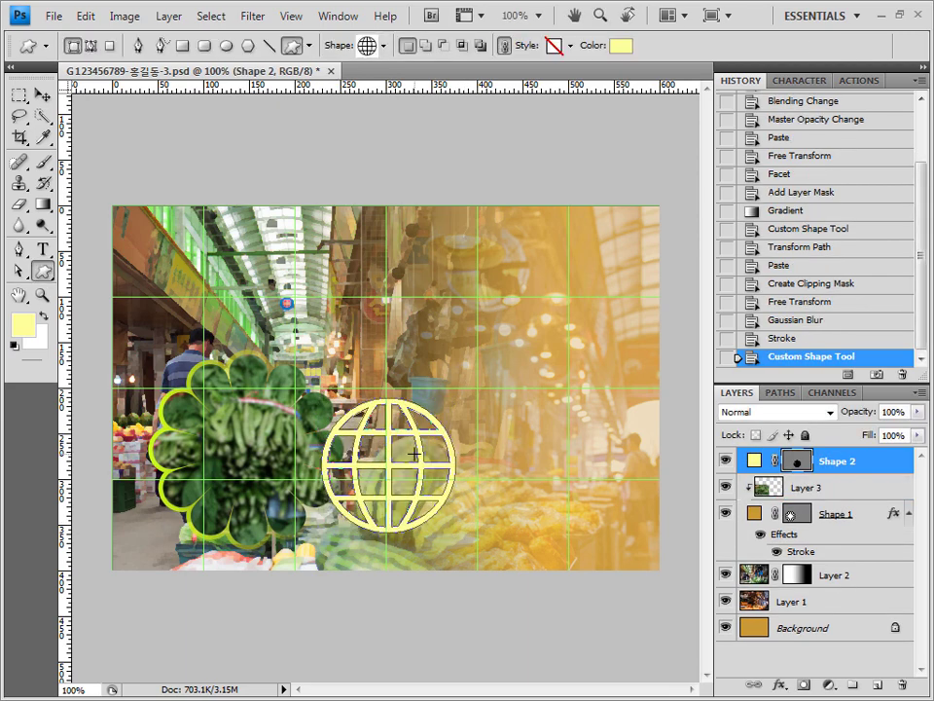
key(ctrl+t)
drag(428, 442, 424, 455)
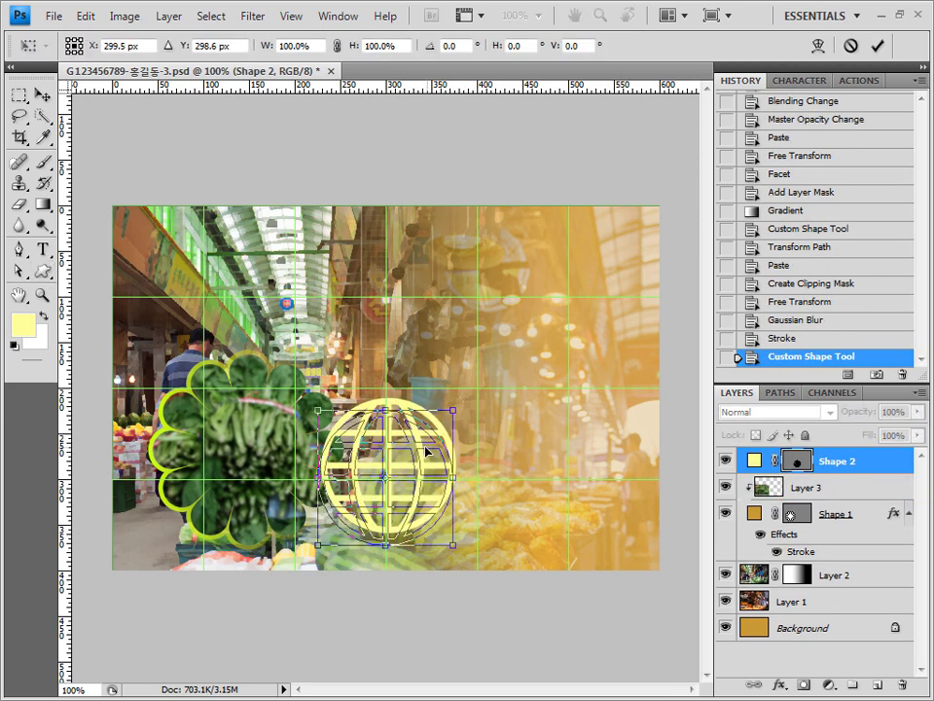
drag(453, 410, 477, 392)
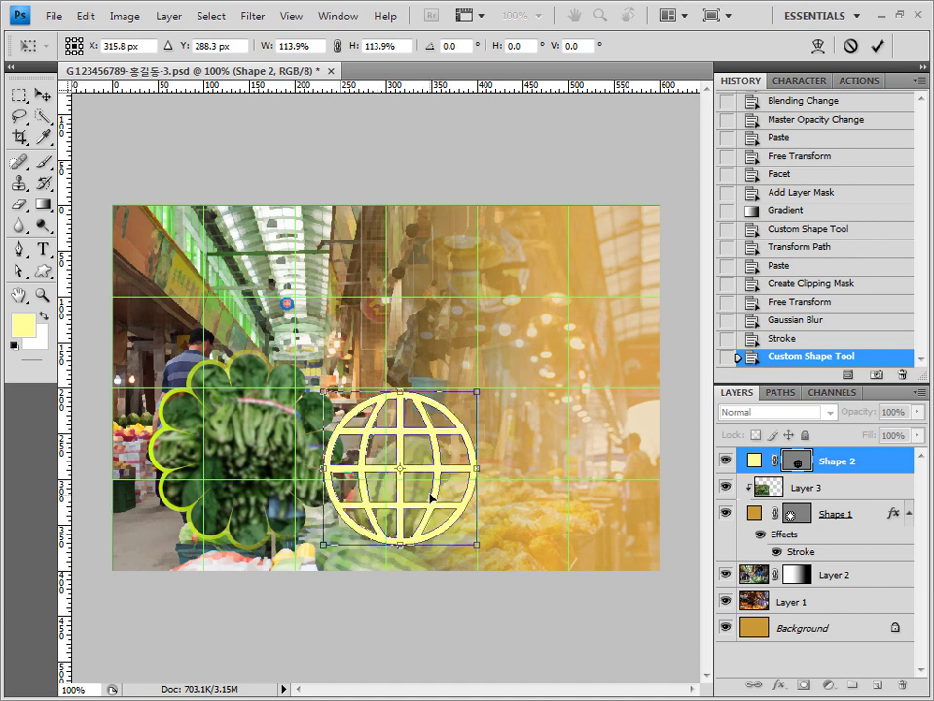
key(Return)
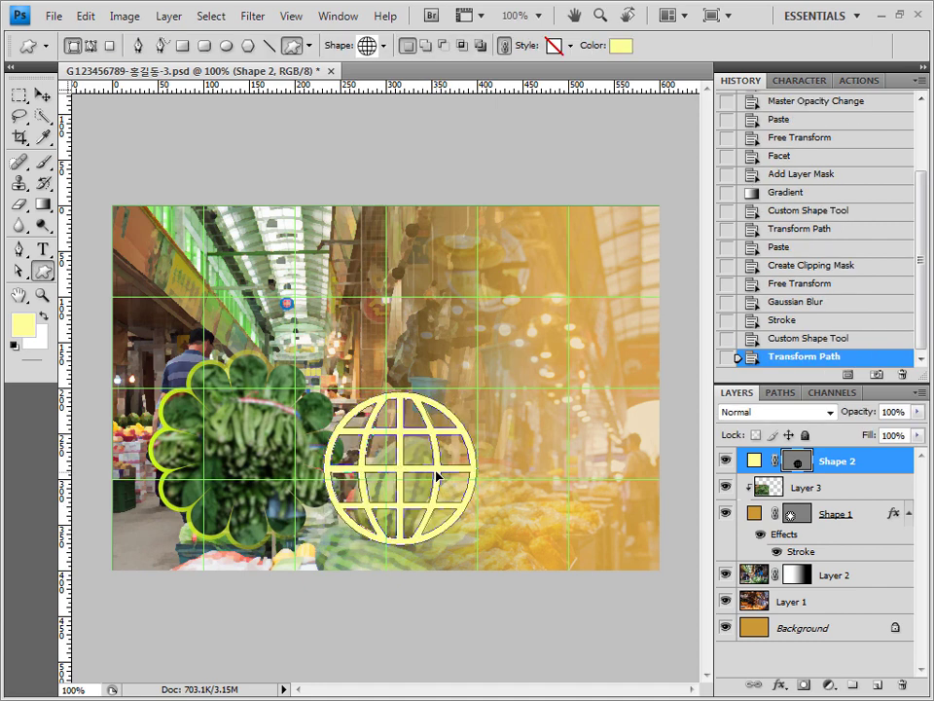
Add an Inner Shadow with its default settings to the globe layer, Shape 2, and set the layer's opacity to 70%.
click(780, 685)
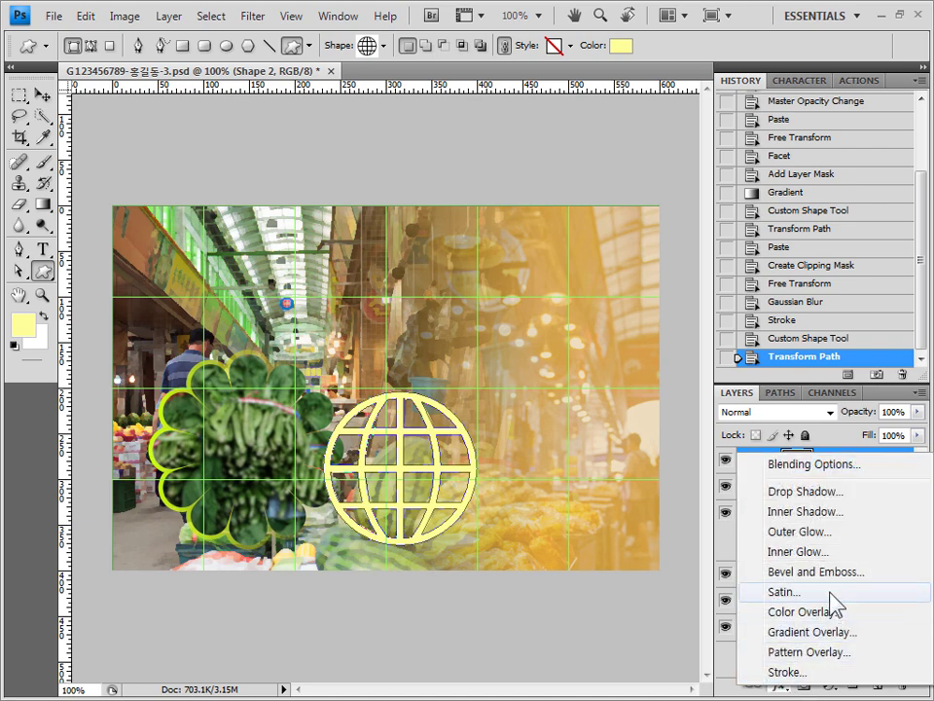
click(828, 523)
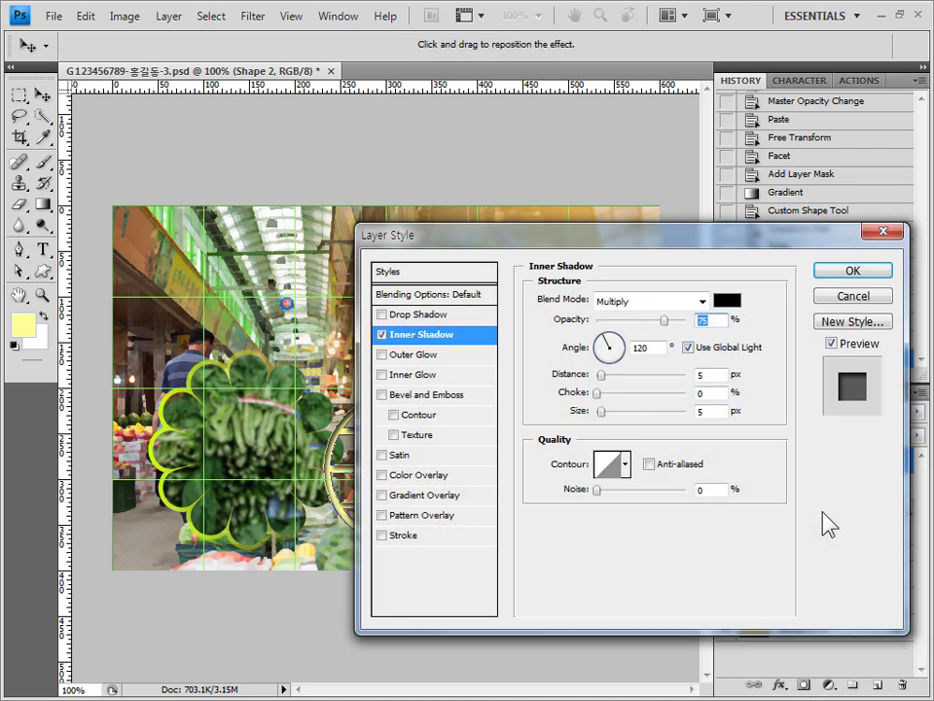
click(875, 275)
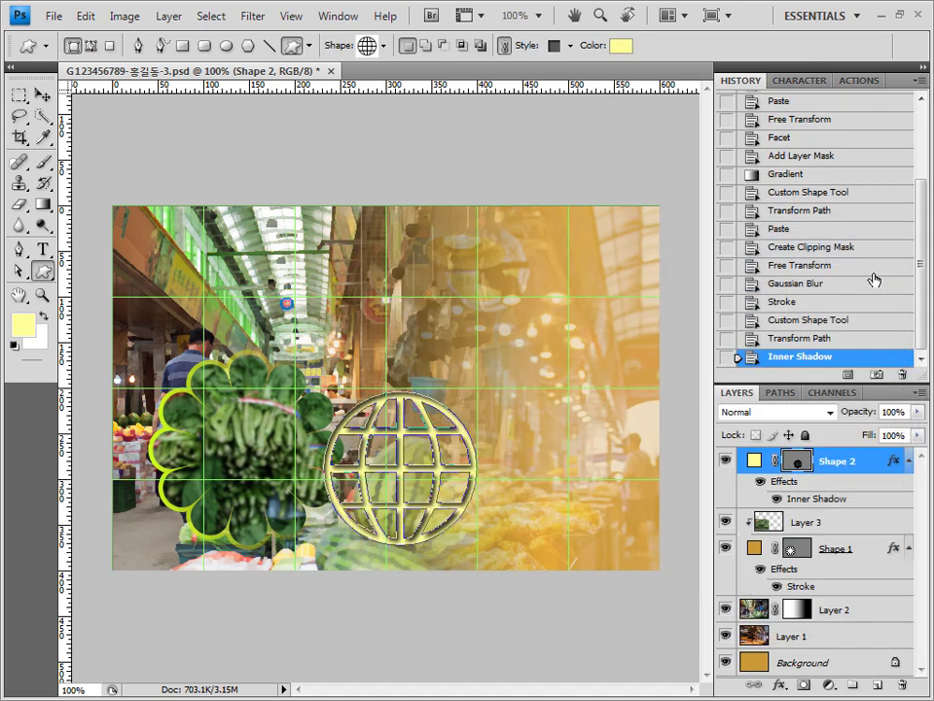
click(892, 412)
text(70)
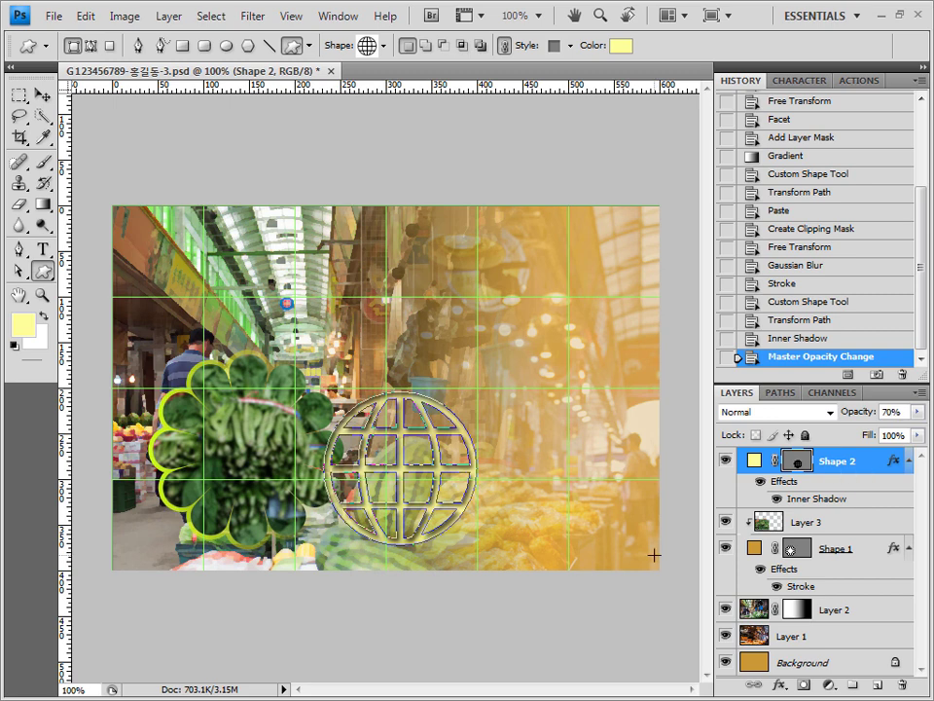
Replace the custom shape library with the Talk Bubbles set and choose the rounded-rectangle speech bubble.
click(386, 46)
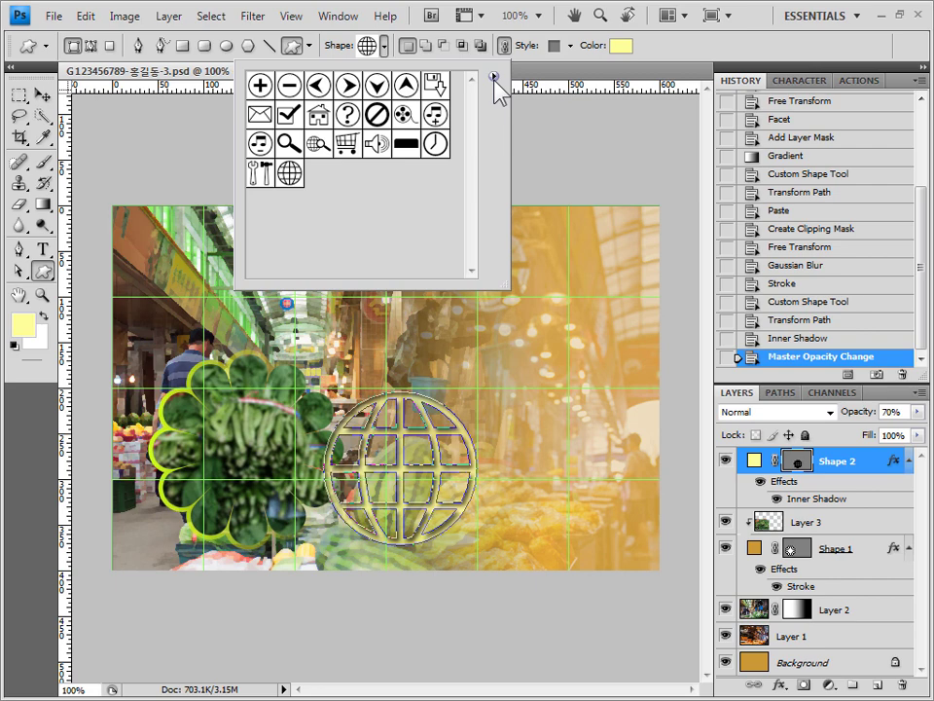
click(495, 78)
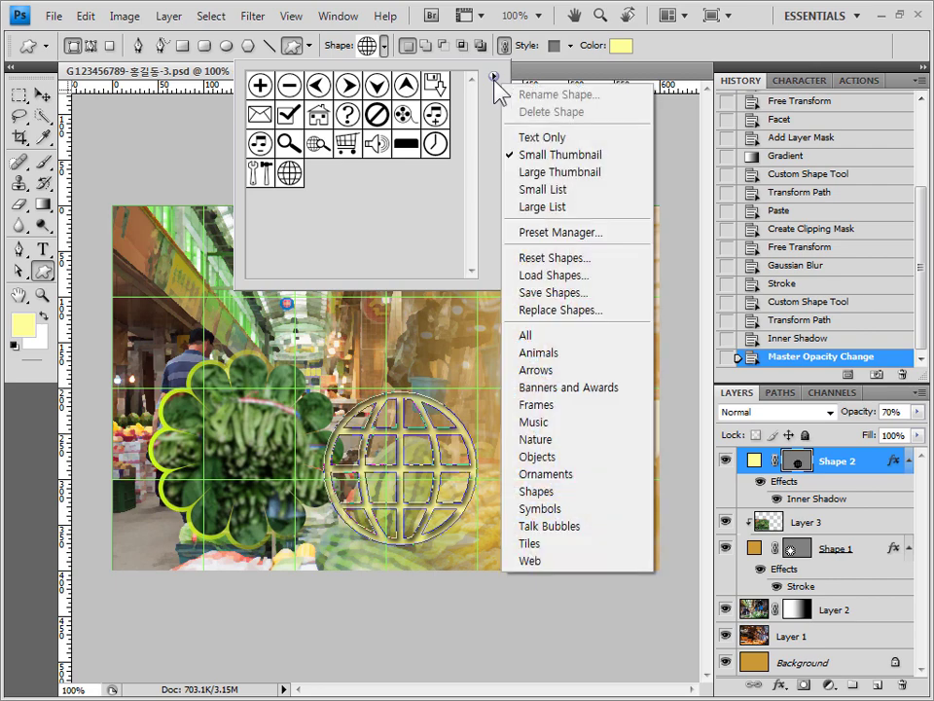
click(588, 527)
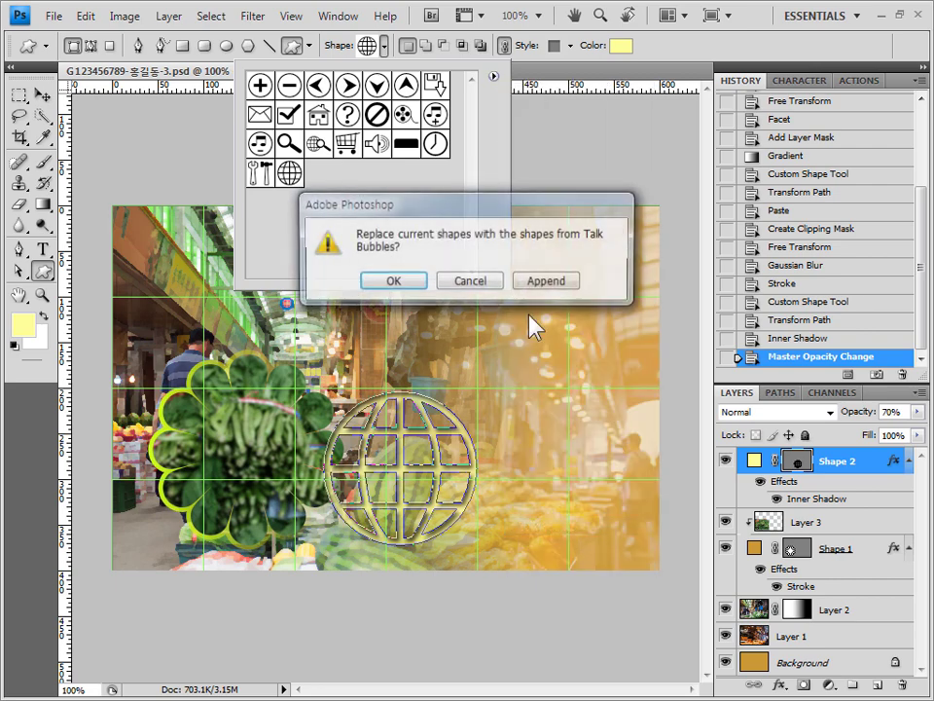
click(392, 282)
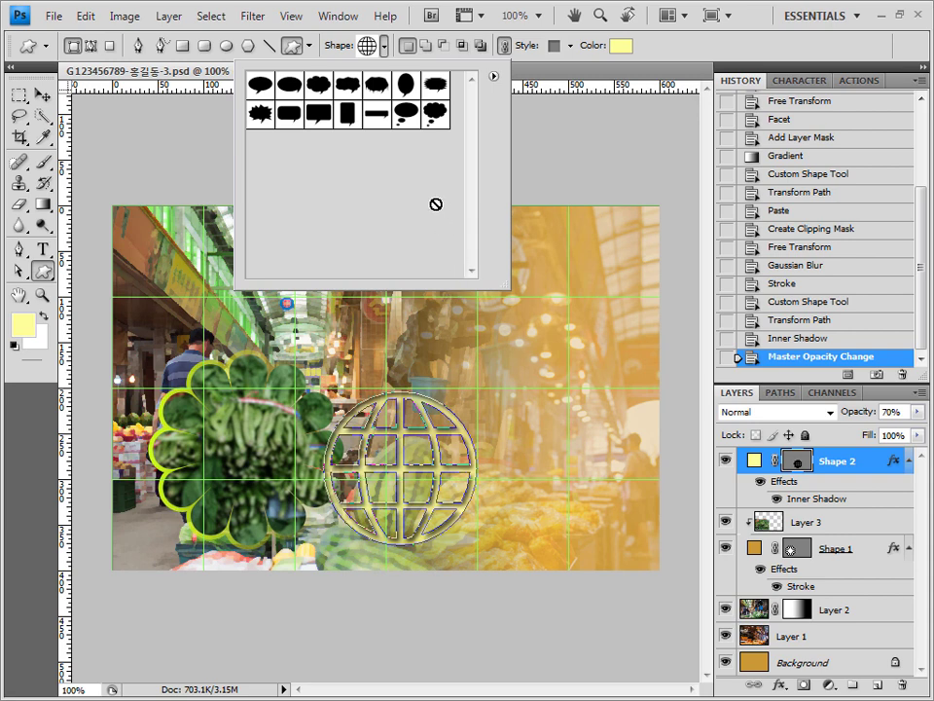
click(292, 114)
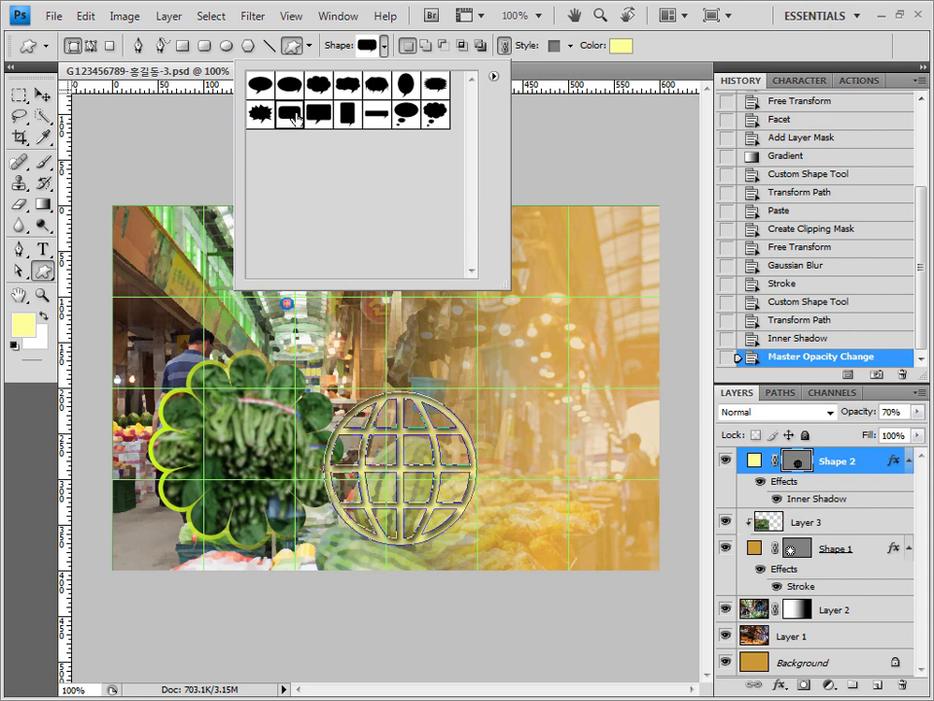
Unlink the shape options from the globe layer and set the style for the new shape to none.
click(507, 48)
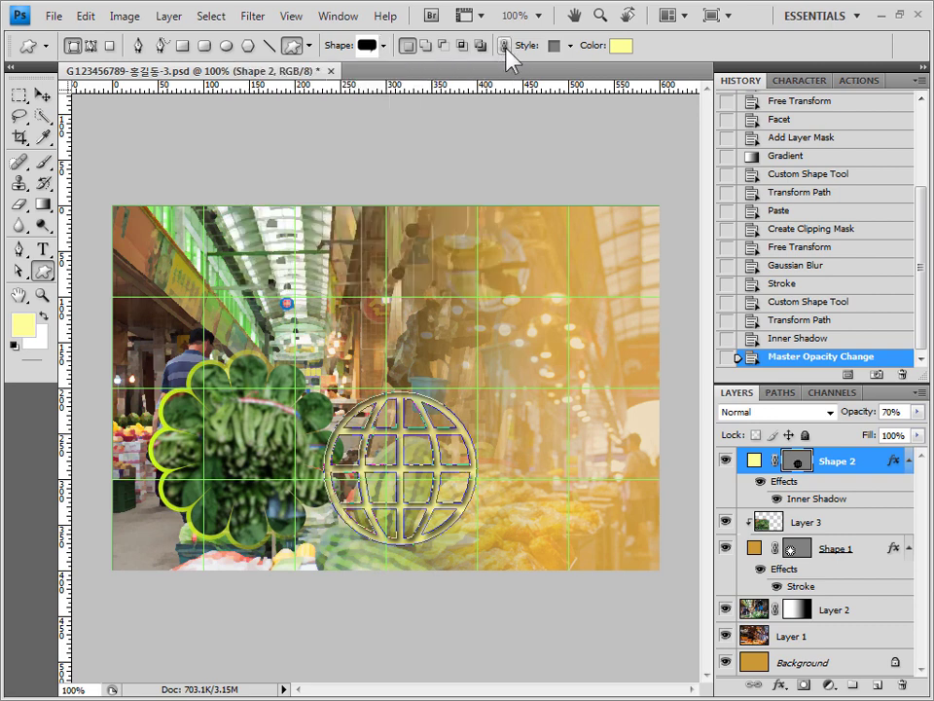
click(571, 46)
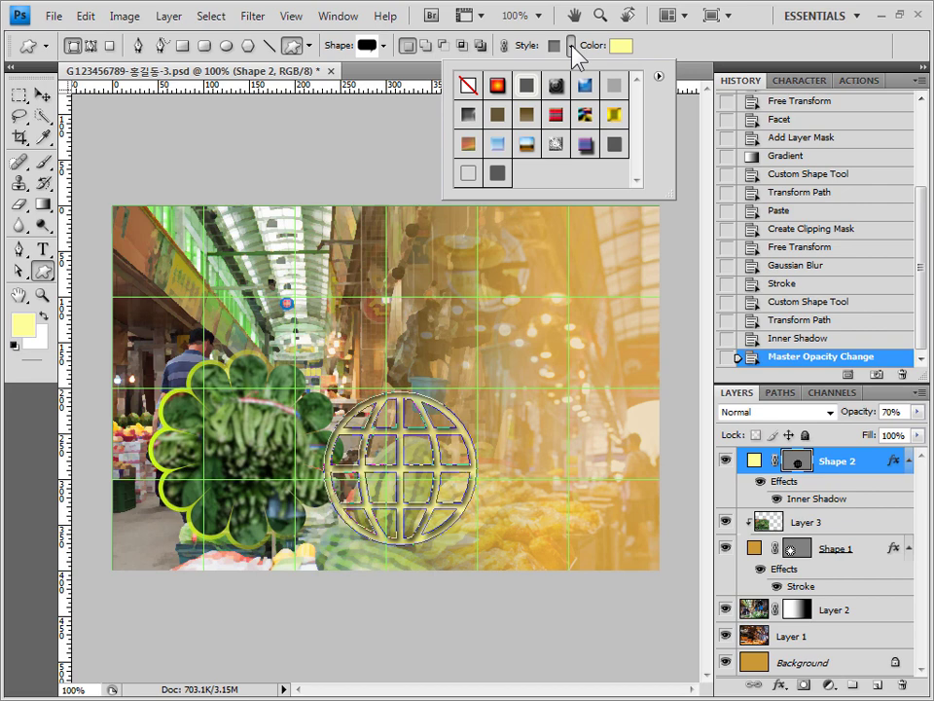
click(468, 85)
click(662, 41)
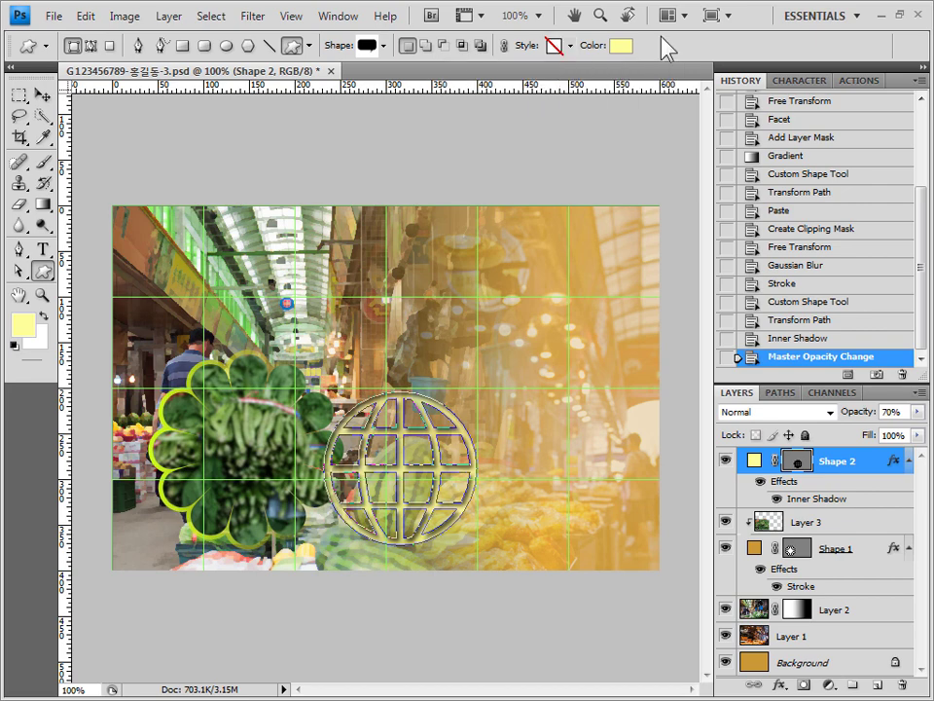
Set the fill colour for the new speech bubble to cc99cc.
click(621, 46)
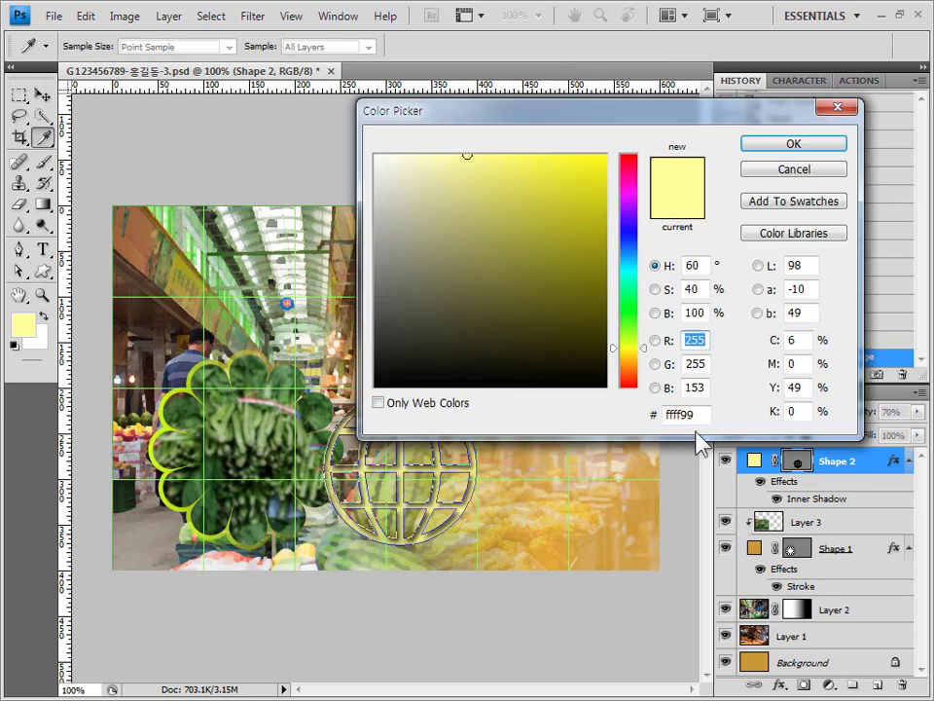
click(681, 415)
text(cc)
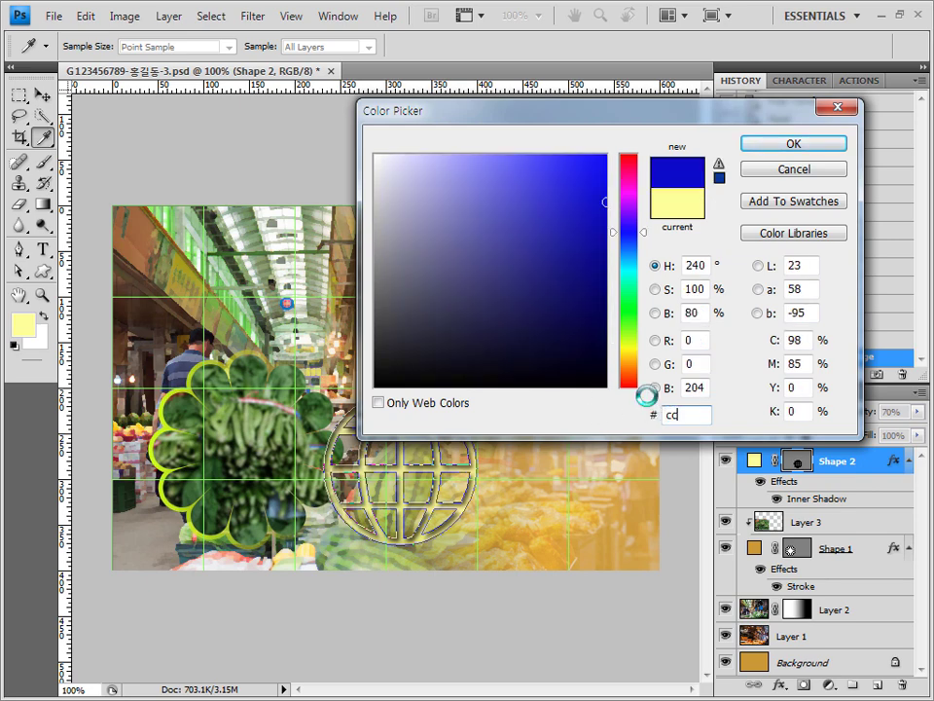
text(99cc)
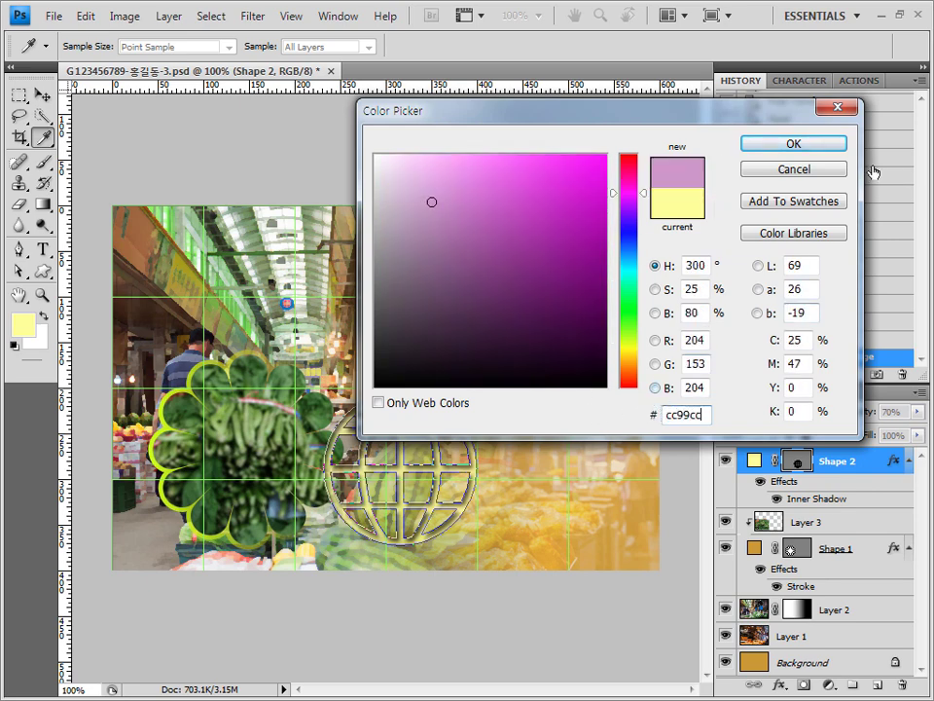
key(Return)
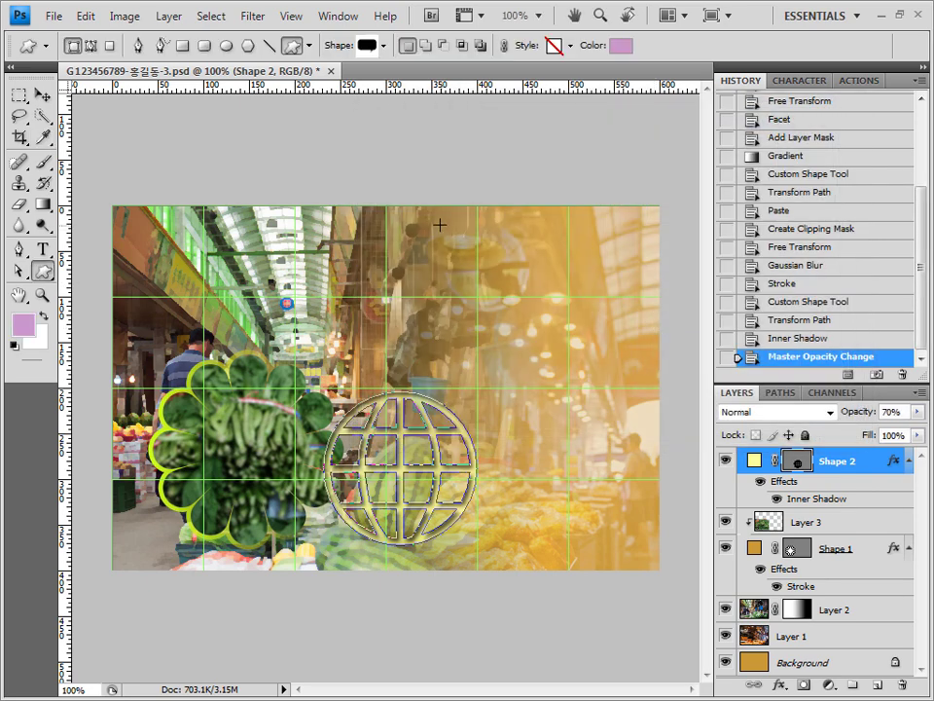
Draw the speech bubble in the image's upper-right area and scale it to about 101% wide and 114% high, centred near 481, 45 px.
drag(449, 218, 644, 273)
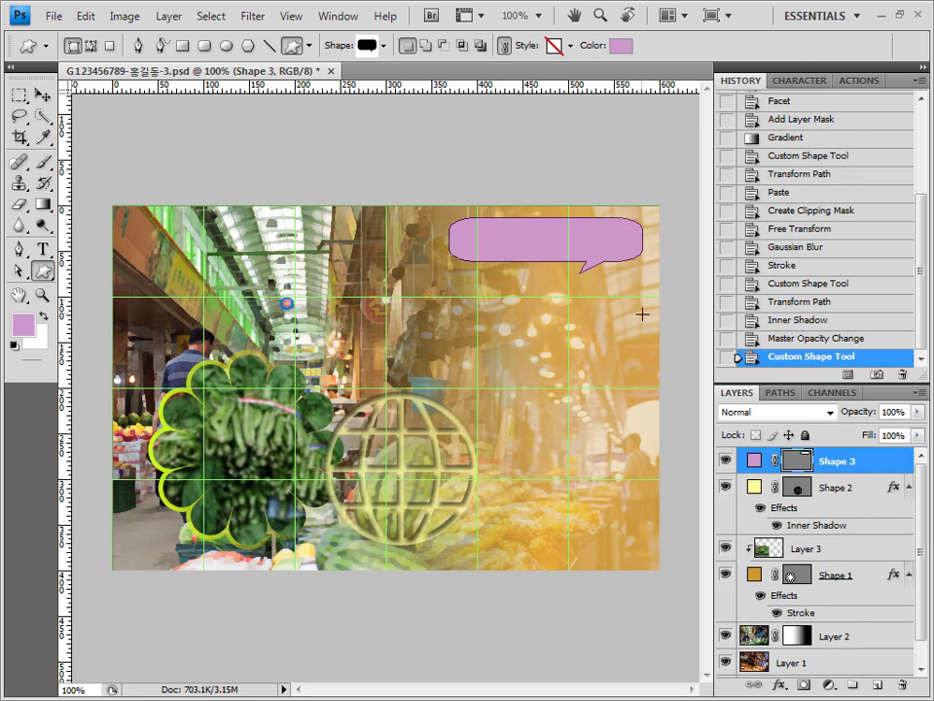
key(ctrl+t)
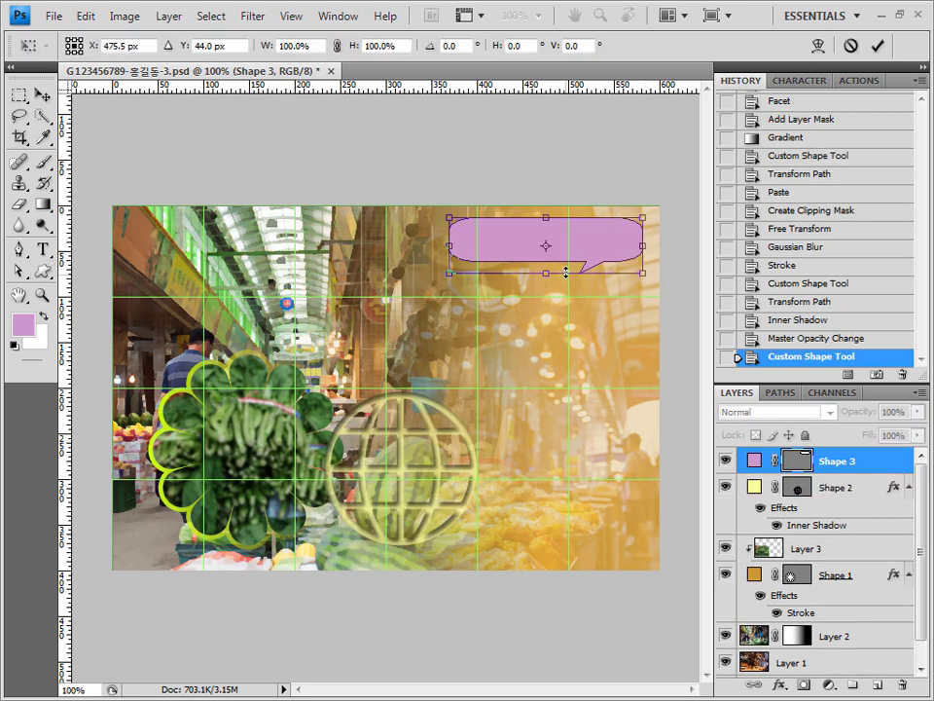
drag(574, 272, 578, 278)
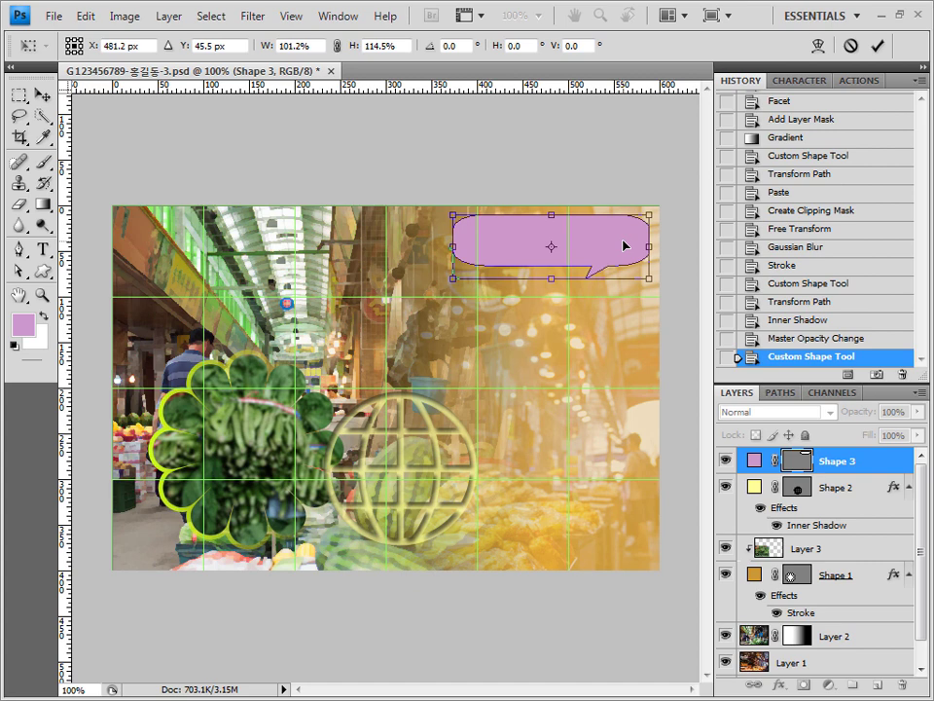
key(Return)
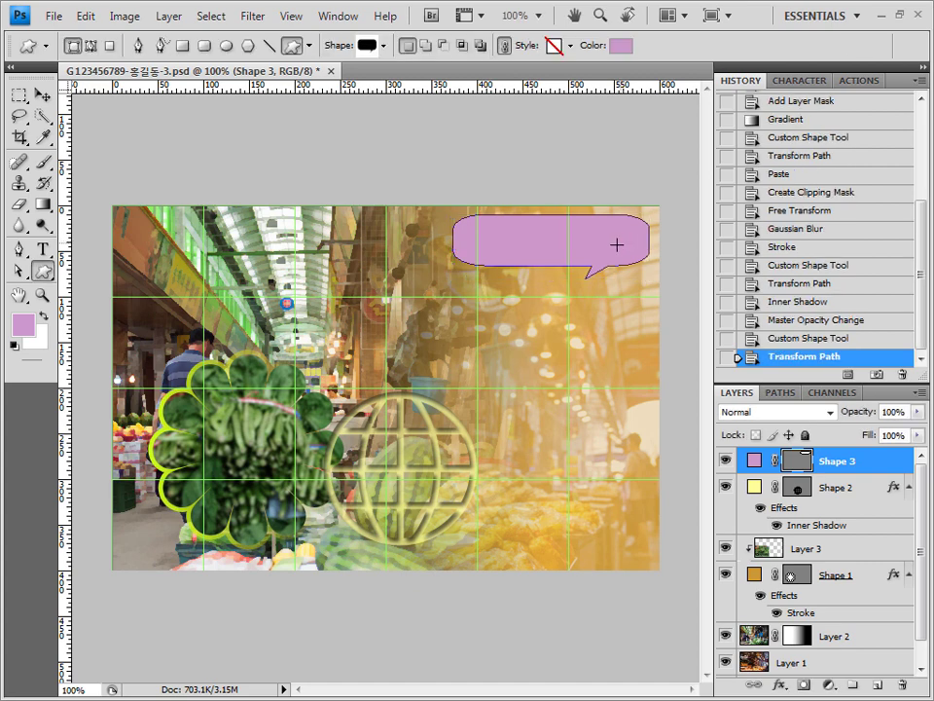
Add a Drop Shadow with its default settings to the speech bubble layer and set the layer's opacity to 80%.
click(780, 689)
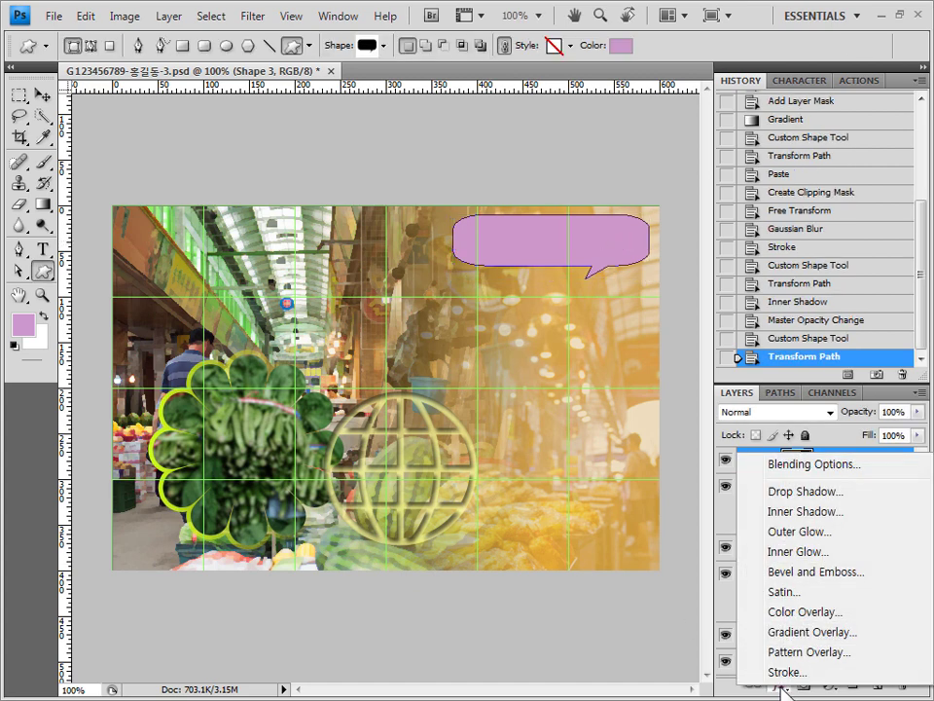
click(805, 491)
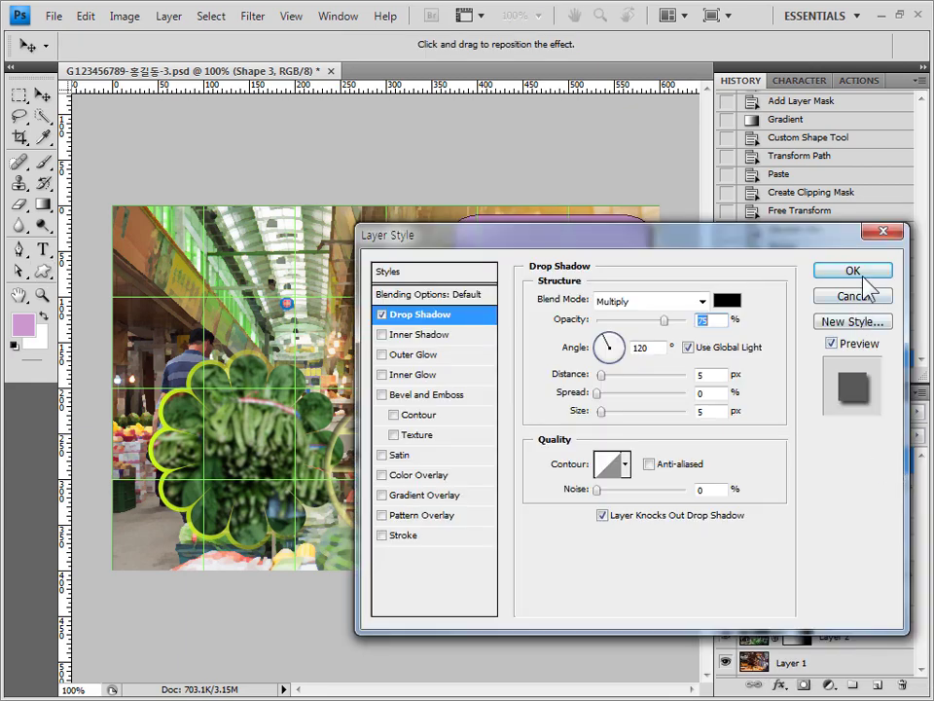
click(851, 273)
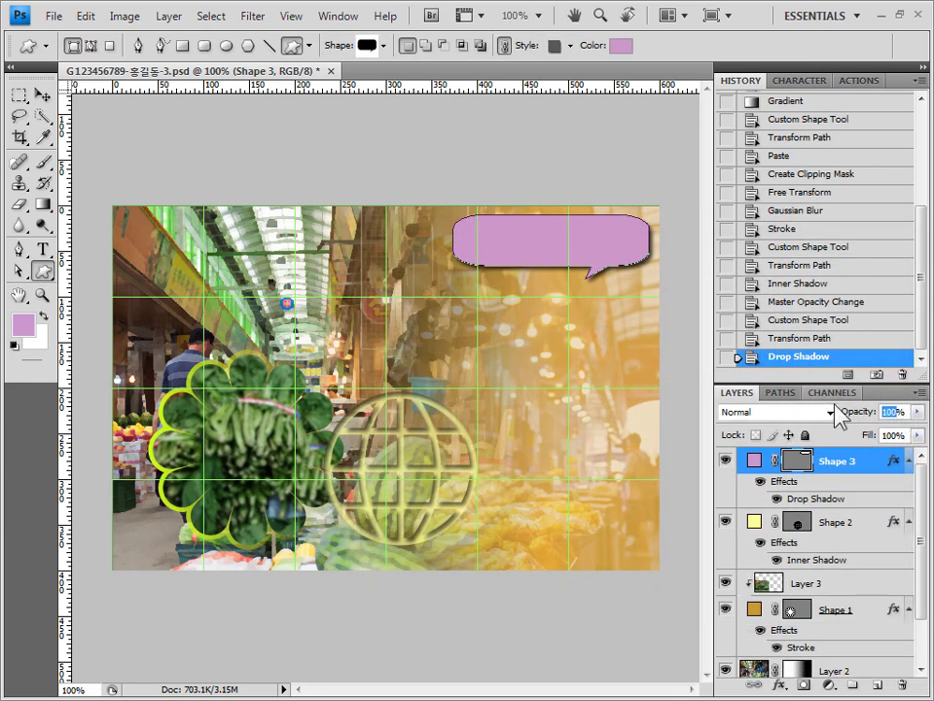
click(842, 411)
text(80)
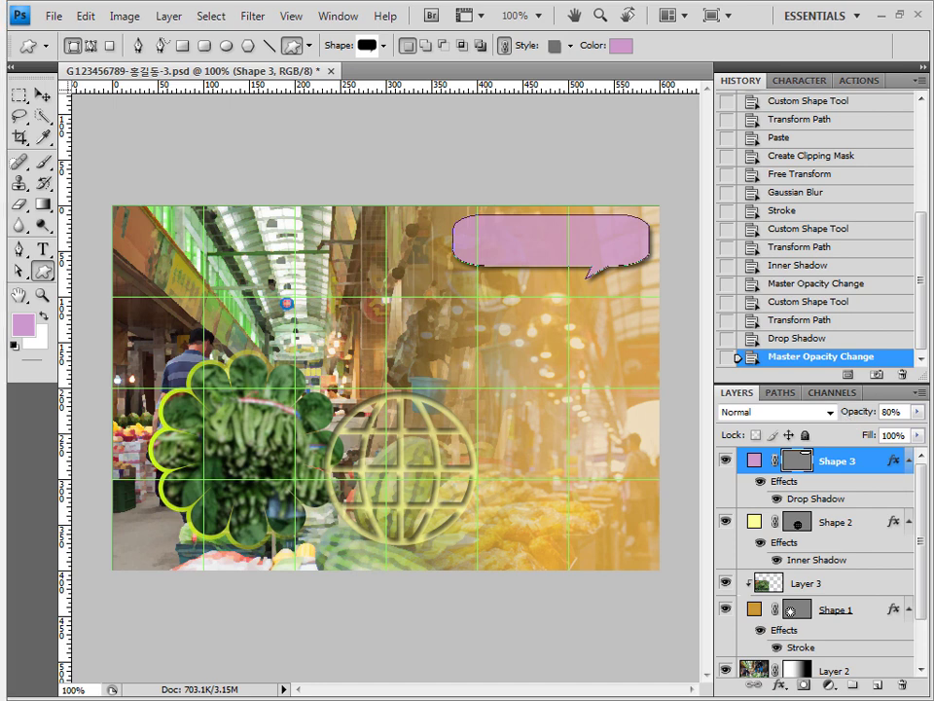
Replace the custom shape library with the Shapes set and choose the outlined ten-point starburst.
click(384, 45)
click(494, 76)
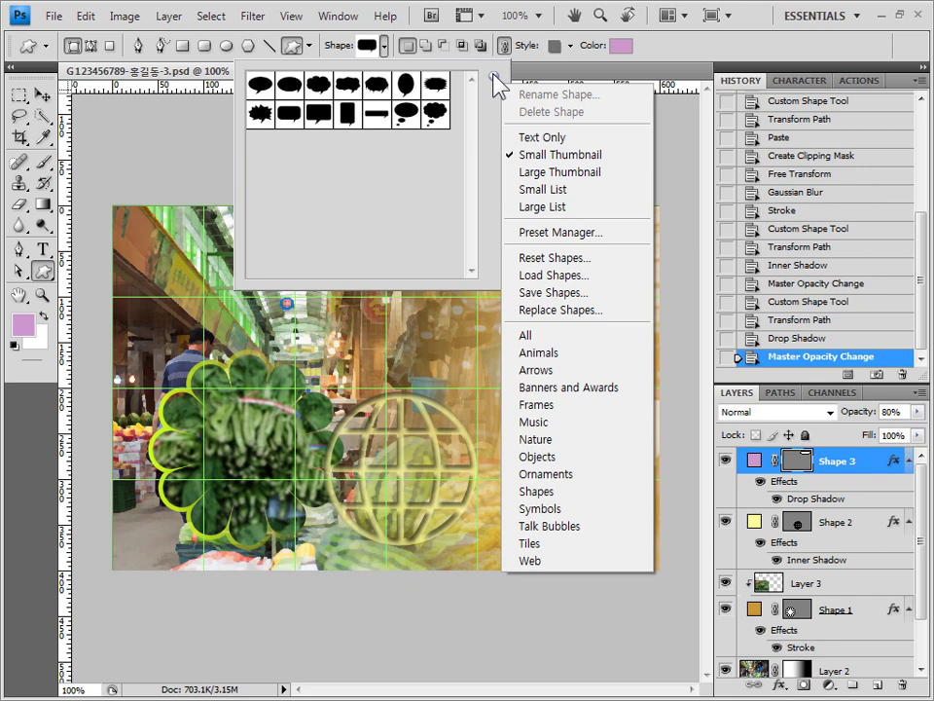
click(534, 492)
click(388, 283)
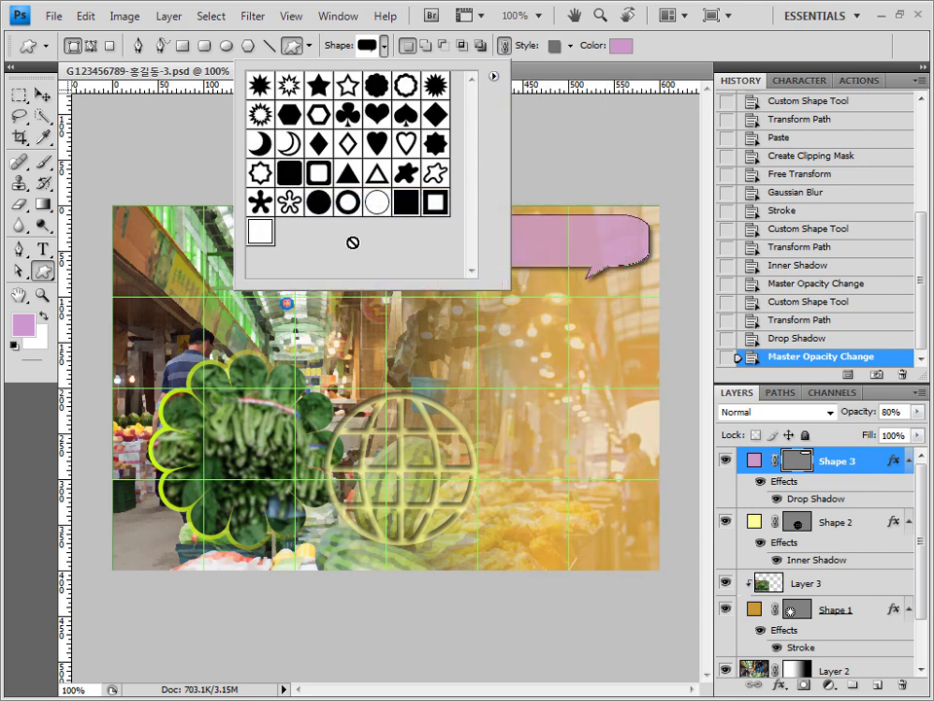
click(293, 87)
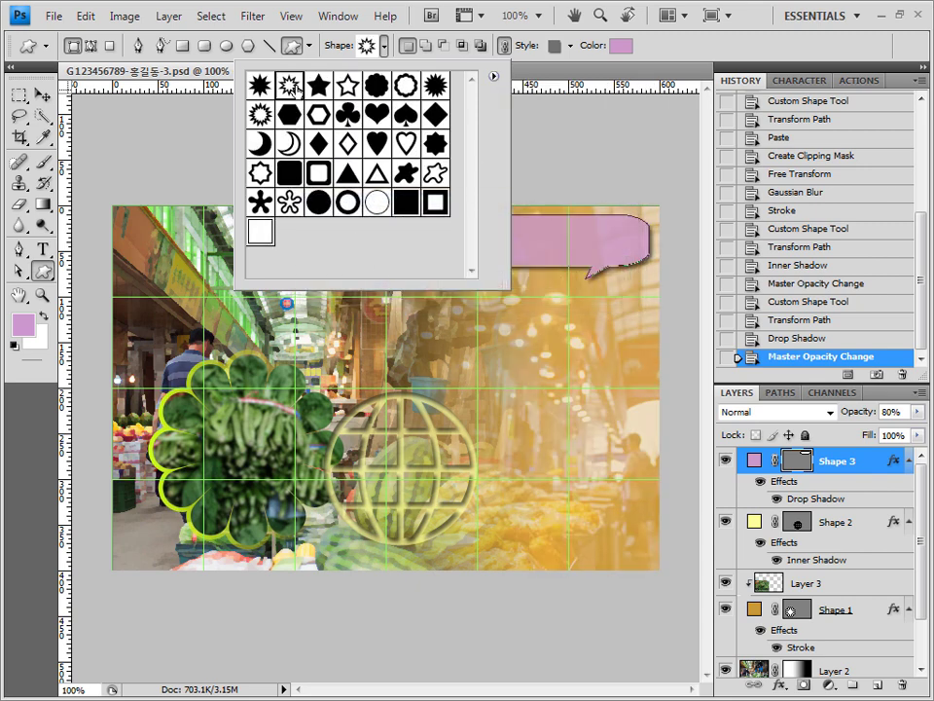
Unlink the shape options from the speech bubble layer and set the style for the new starburst to none.
click(506, 45)
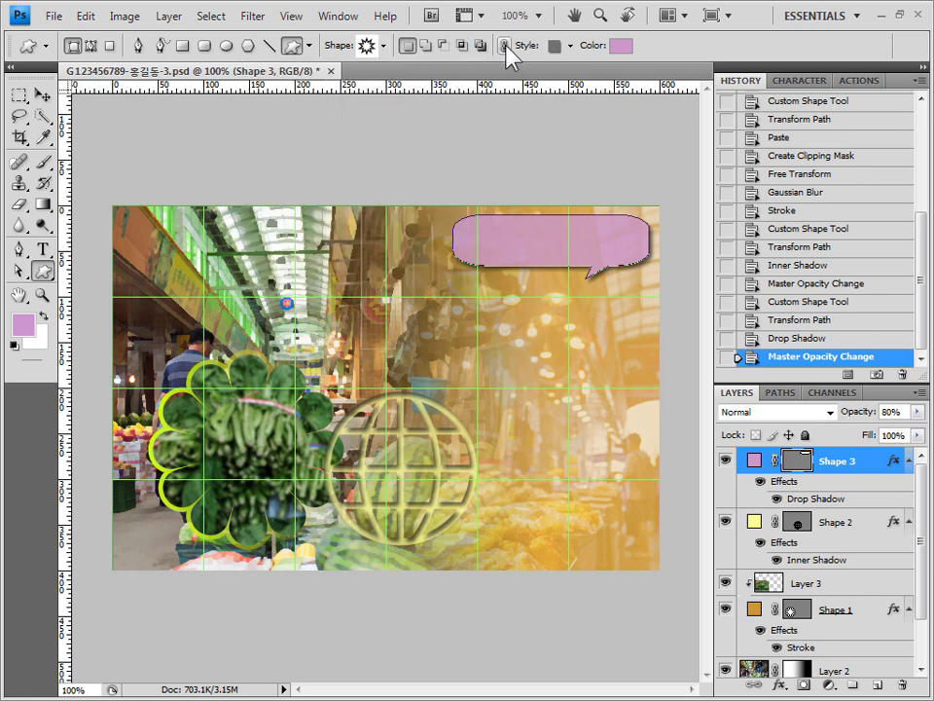
click(569, 46)
click(469, 84)
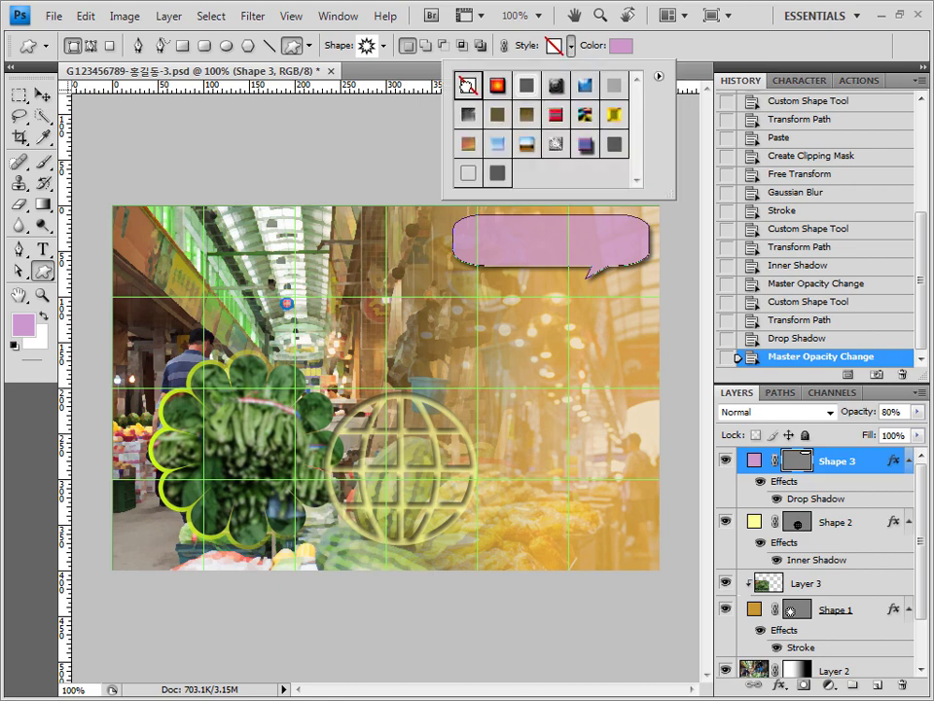
click(668, 53)
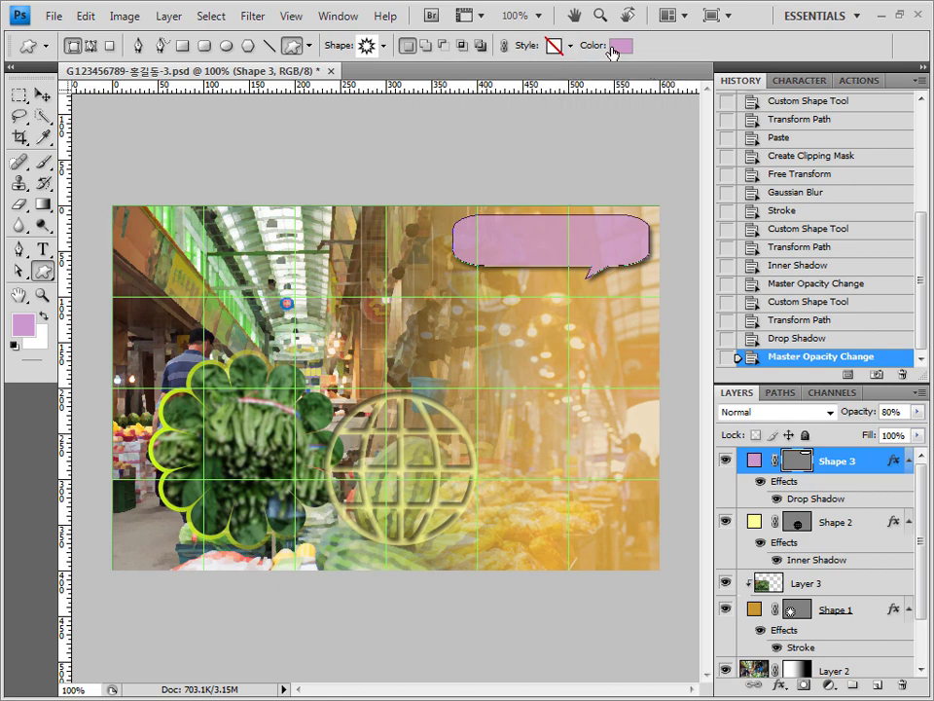
Set the fill colour for the new starburst to ccffcc.
click(615, 48)
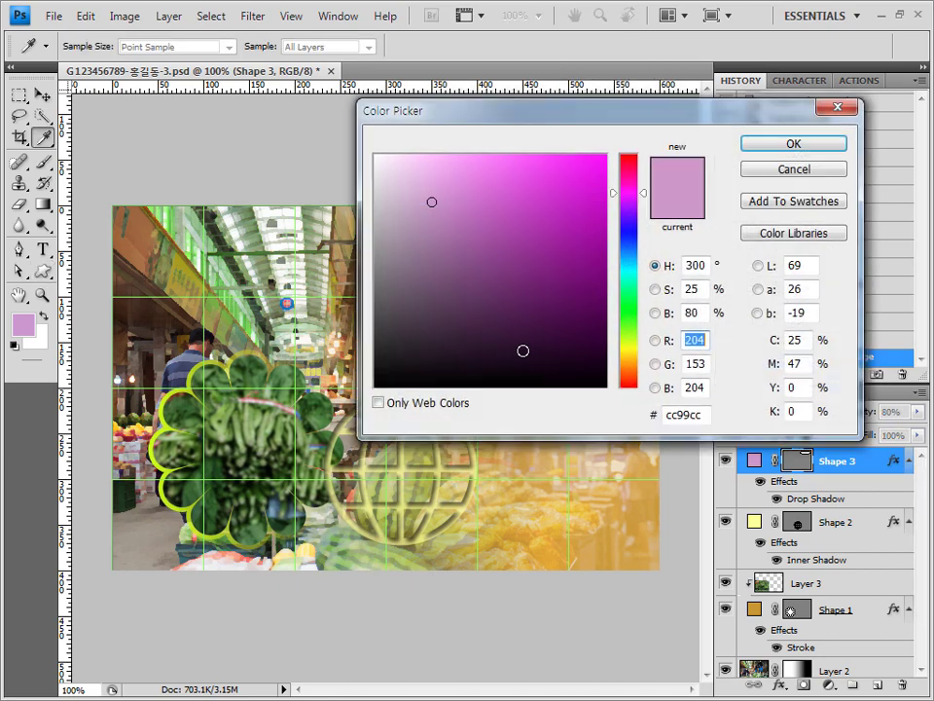
double_click(687, 415)
text(ccffcc)
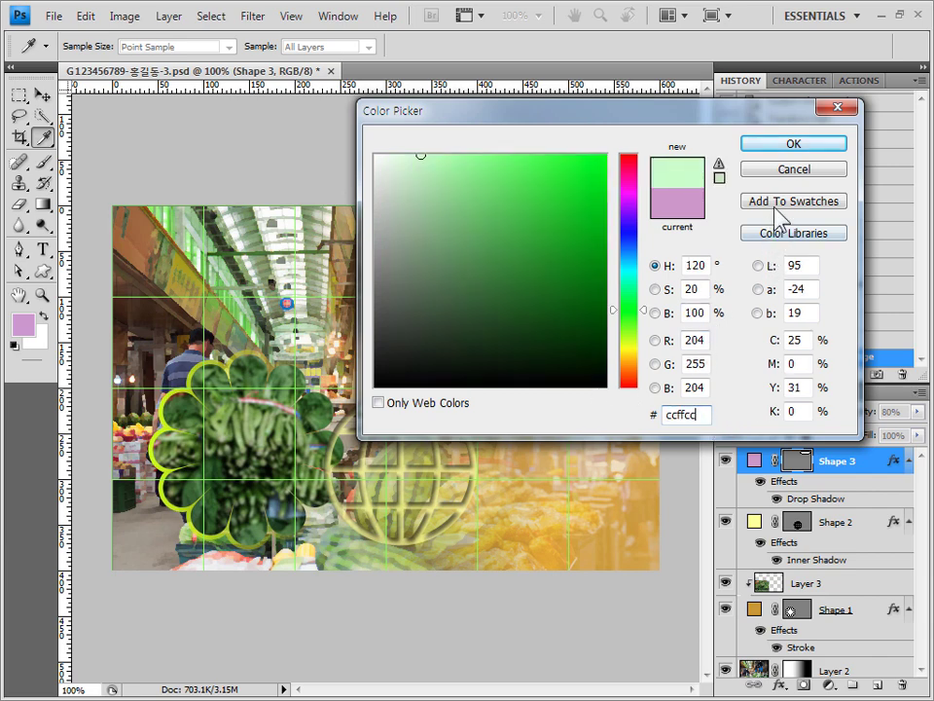
click(793, 146)
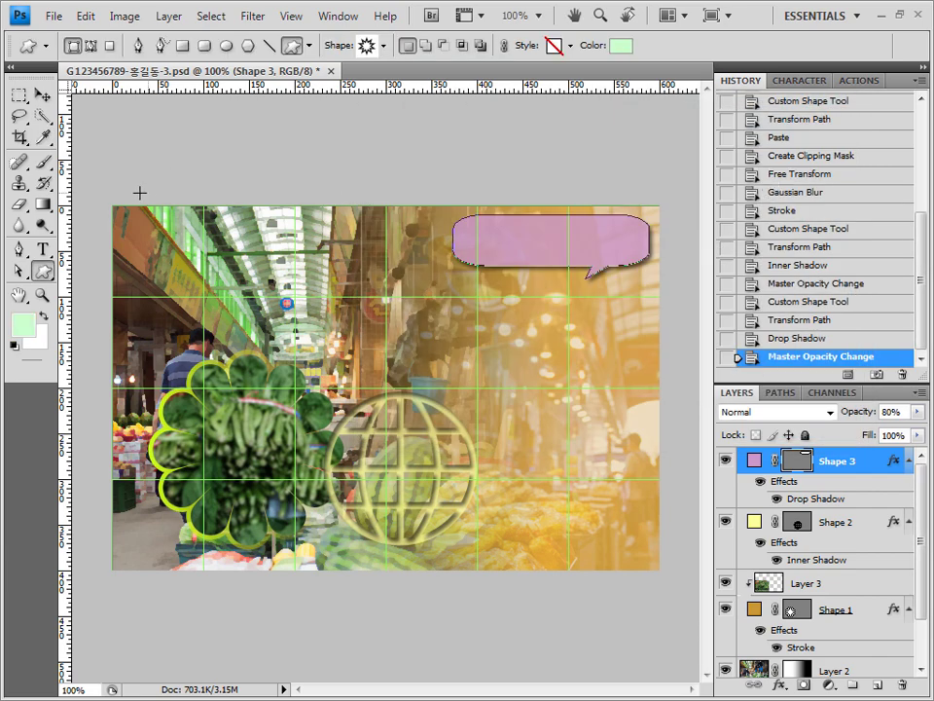
Draw the starburst in the image's upper-left corner and enlarge it to about 128%, centred near 115, 57 px.
drag(136, 197, 317, 375)
key(ctrl+t)
drag(243, 309, 233, 282)
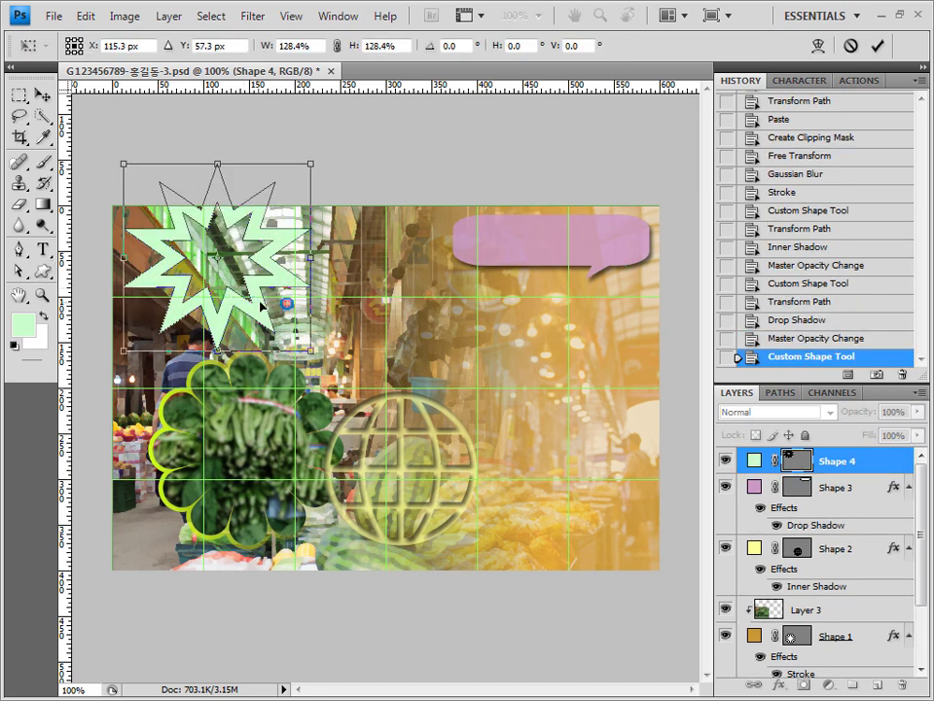
key(Return)
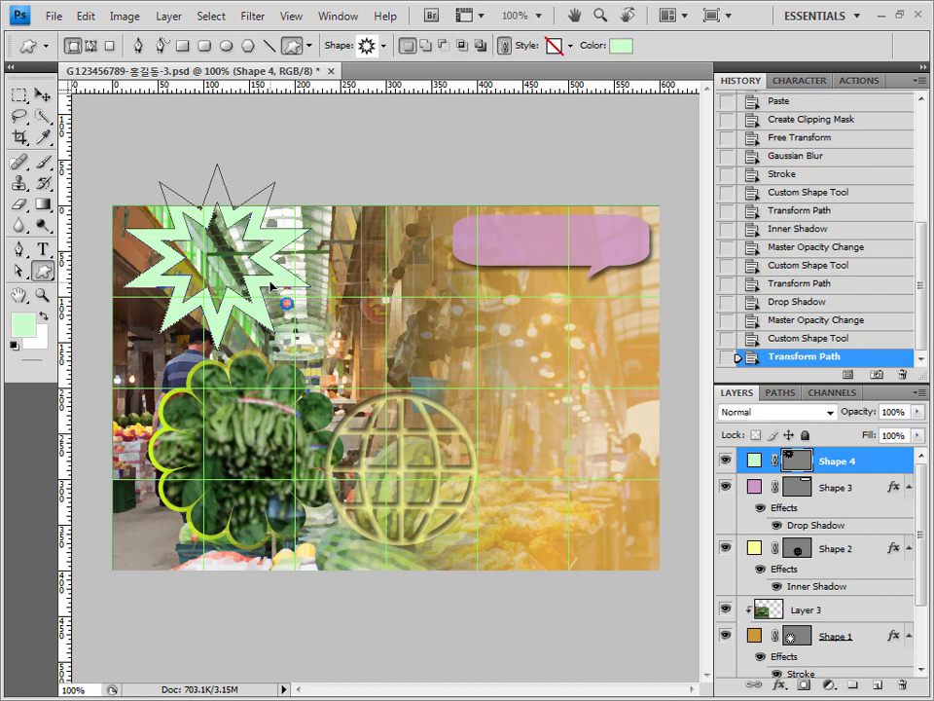
Add an Inner Shadow with its default settings to the starburst layer, Shape 4.
click(779, 685)
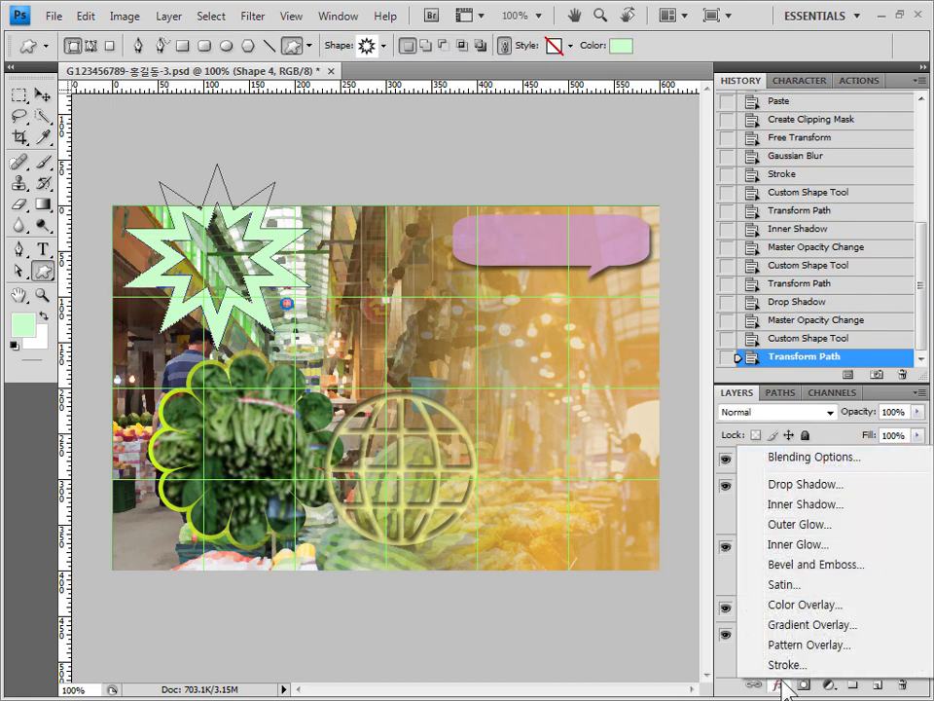
click(827, 504)
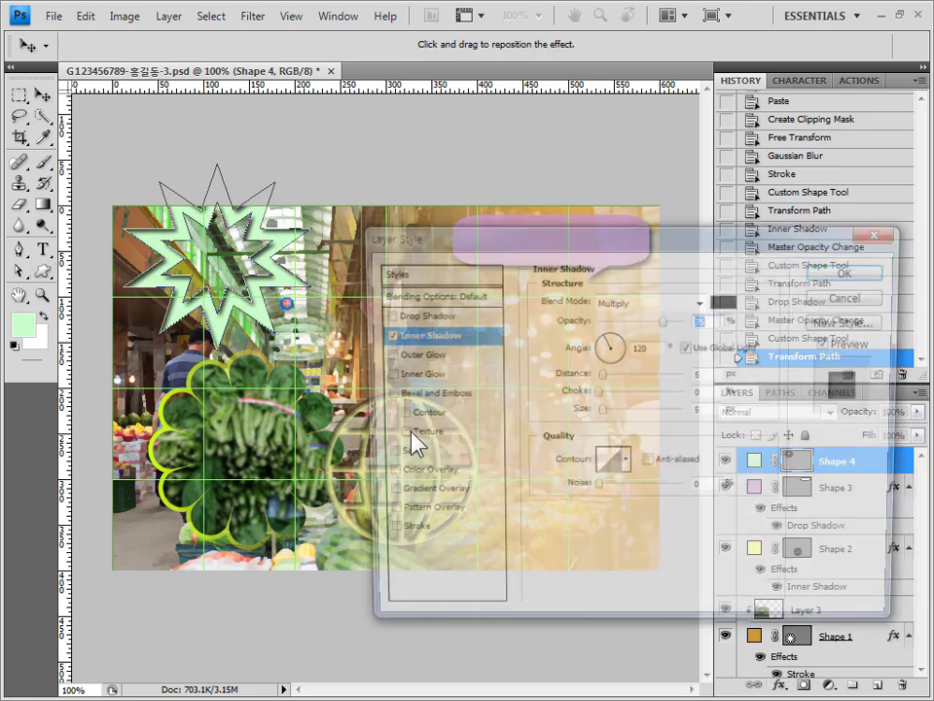
click(852, 271)
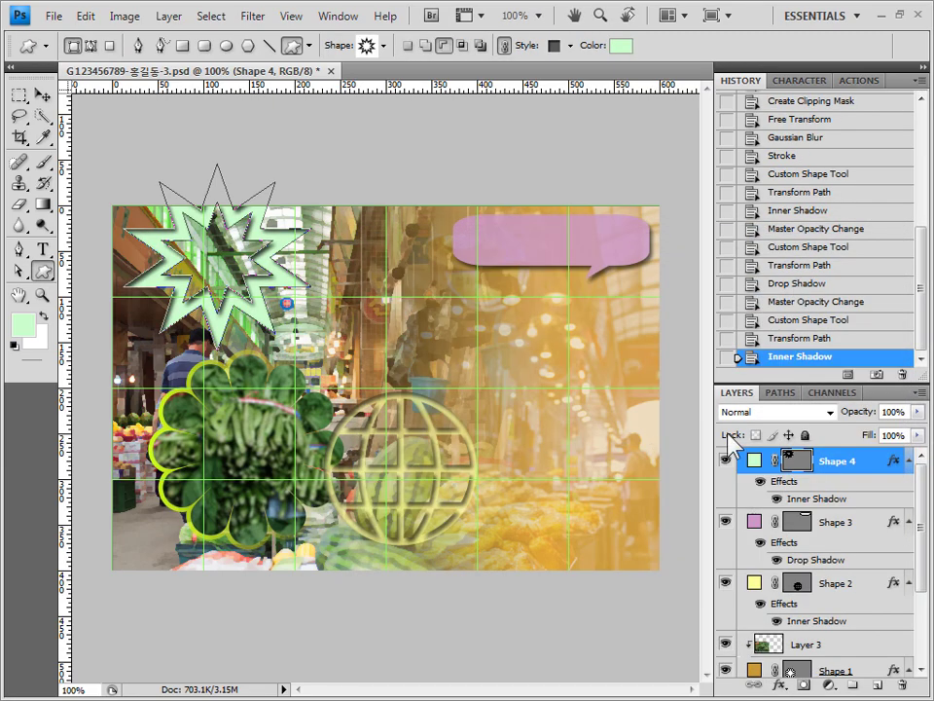
Open the image 1급-10.jpg, hide its grid and activate the Quick Selection tool.
key(alt+Tab)
drag(484, 511, 507, 31)
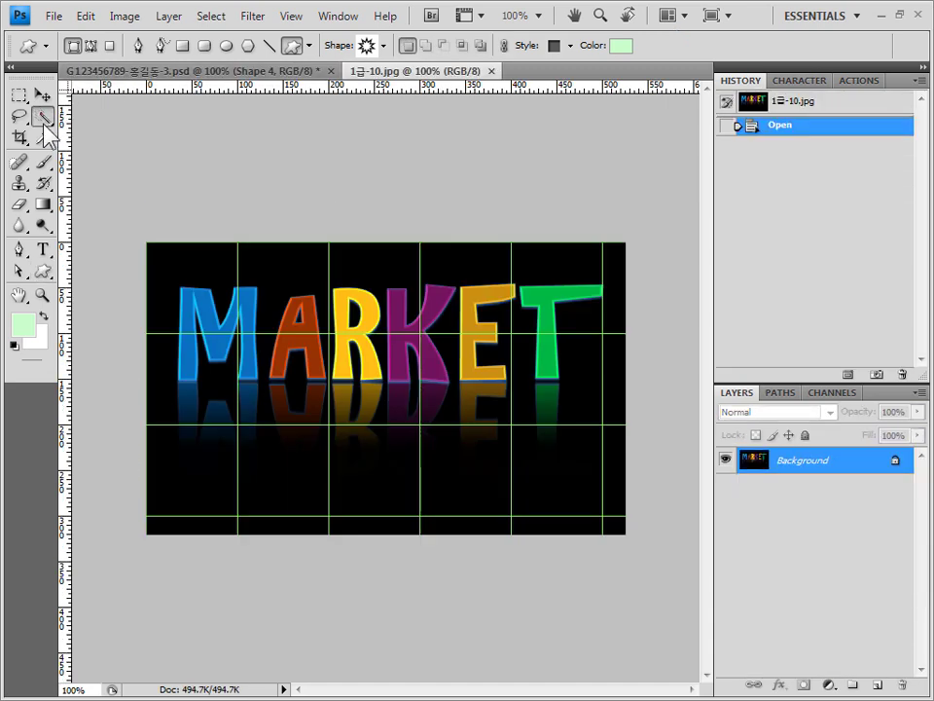
click(43, 116)
key(ctrl+apostrophe)
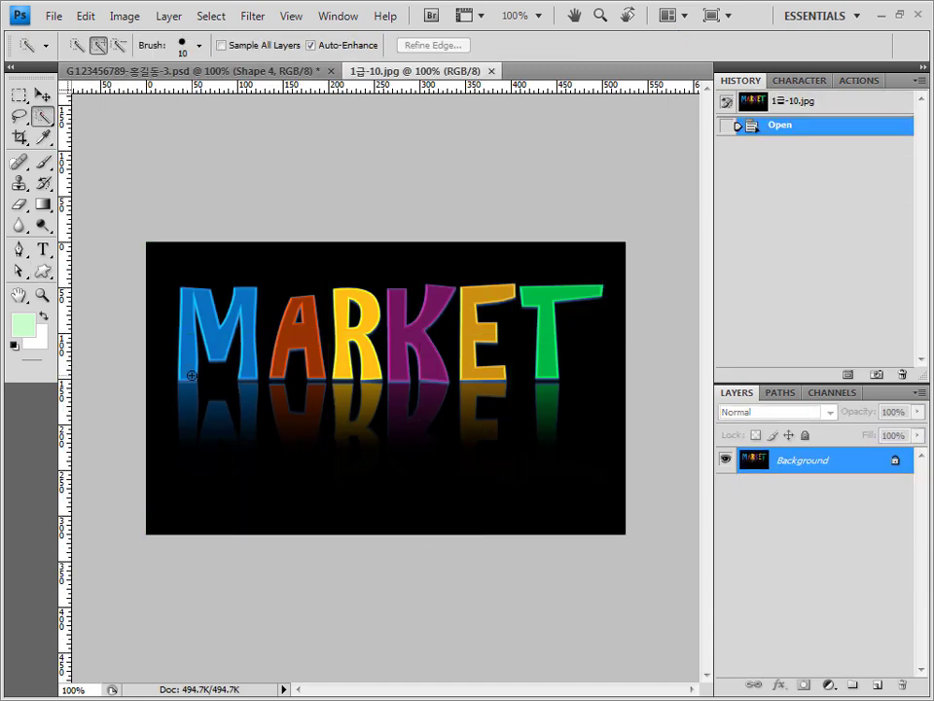
Select all six coloured MARKET letters with Quick Selection, leaving out their reflections and the black background.
mouse_move(192, 375)
mouse_down()
mouse_move(183, 331)
mouse_move(204, 317)
mouse_move(209, 341)
mouse_move(224, 351)
mouse_up()
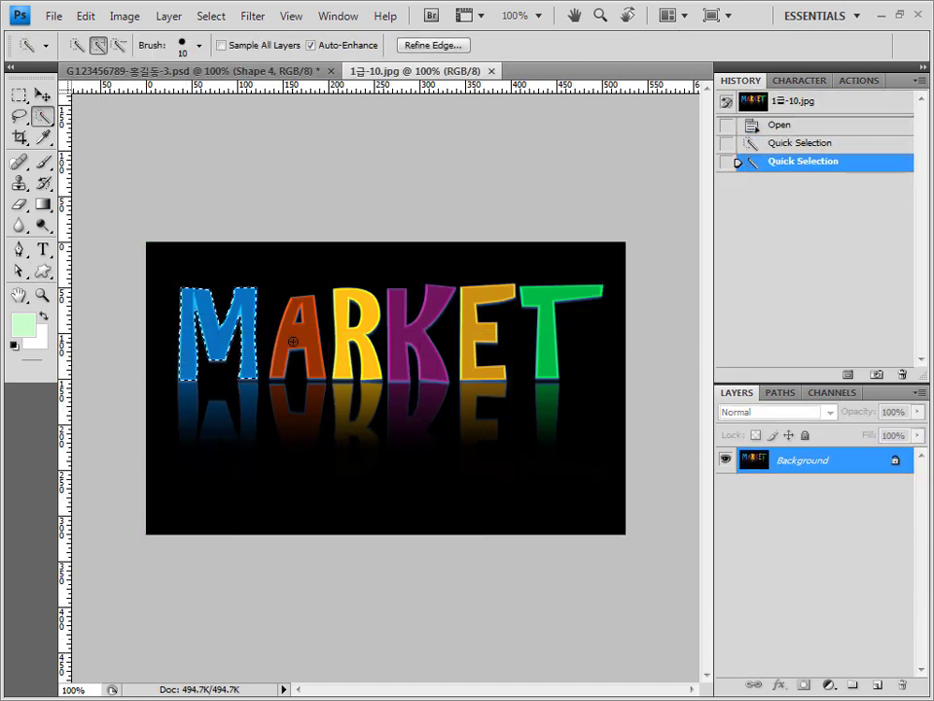
mouse_move(293, 340)
mouse_down()
mouse_move(282, 309)
mouse_move(319, 356)
mouse_up()
drag(355, 312, 360, 358)
drag(413, 302, 421, 349)
drag(477, 302, 481, 348)
drag(550, 293, 541, 333)
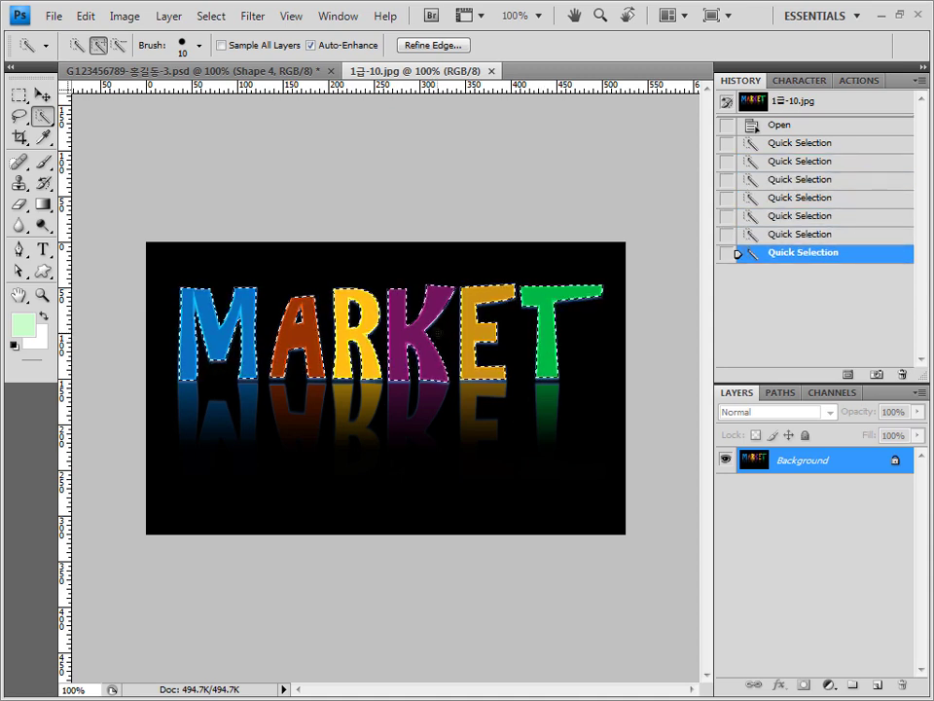
Paste the selected MARKET letters into the composite as a new layer and close 1급-10.jpg.
click(295, 71)
key(ctrl+v)
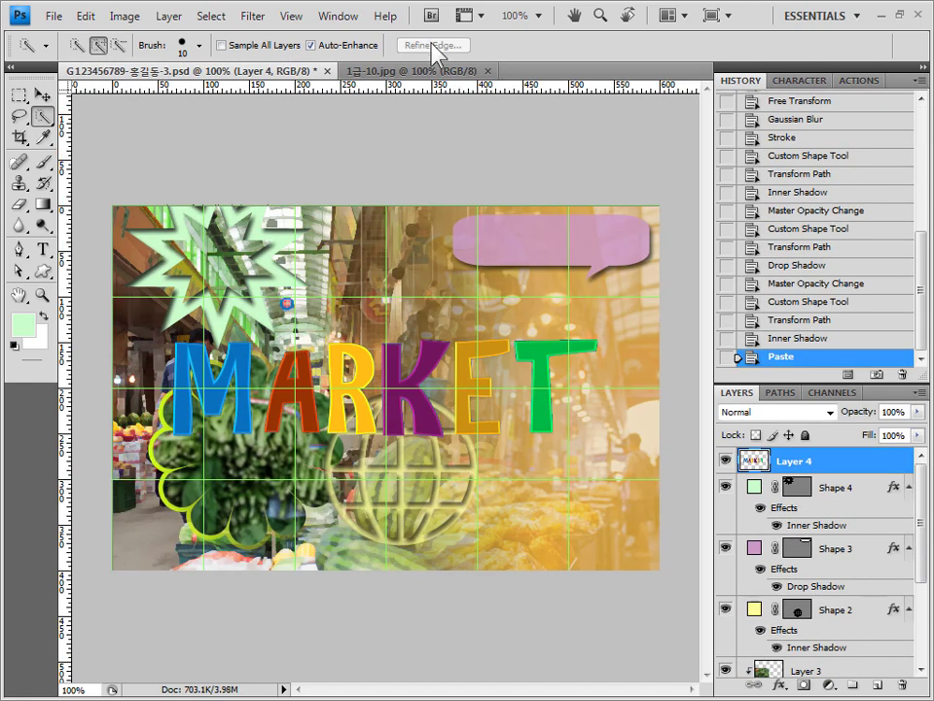
click(434, 74)
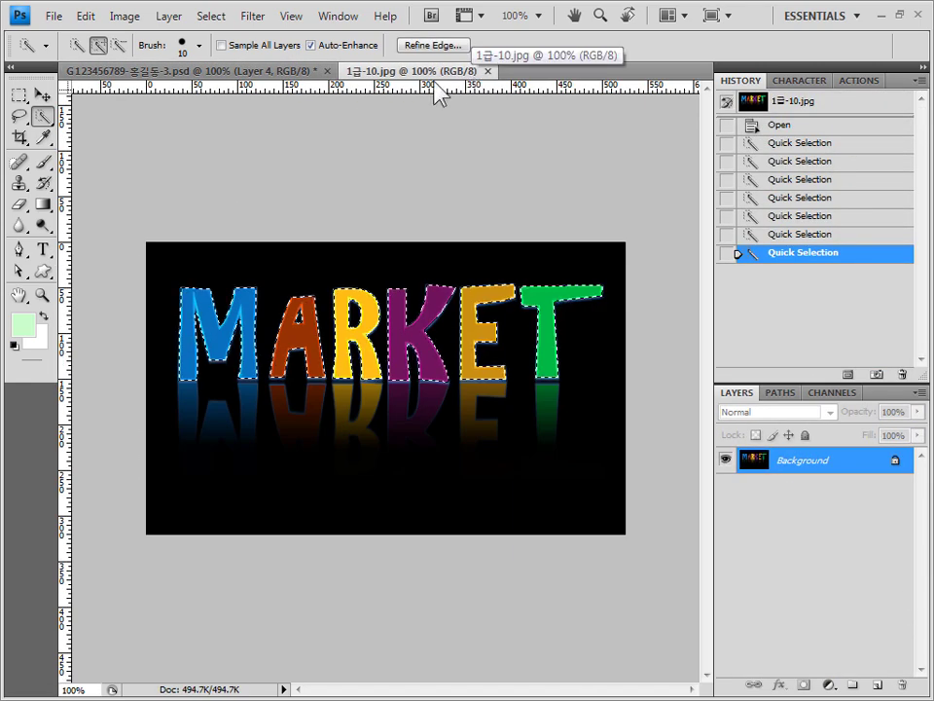
key(ctrl+w)
Rotate the MARKET lettering by -15°, scale it down and place it across the starburst.
key(ctrl+t)
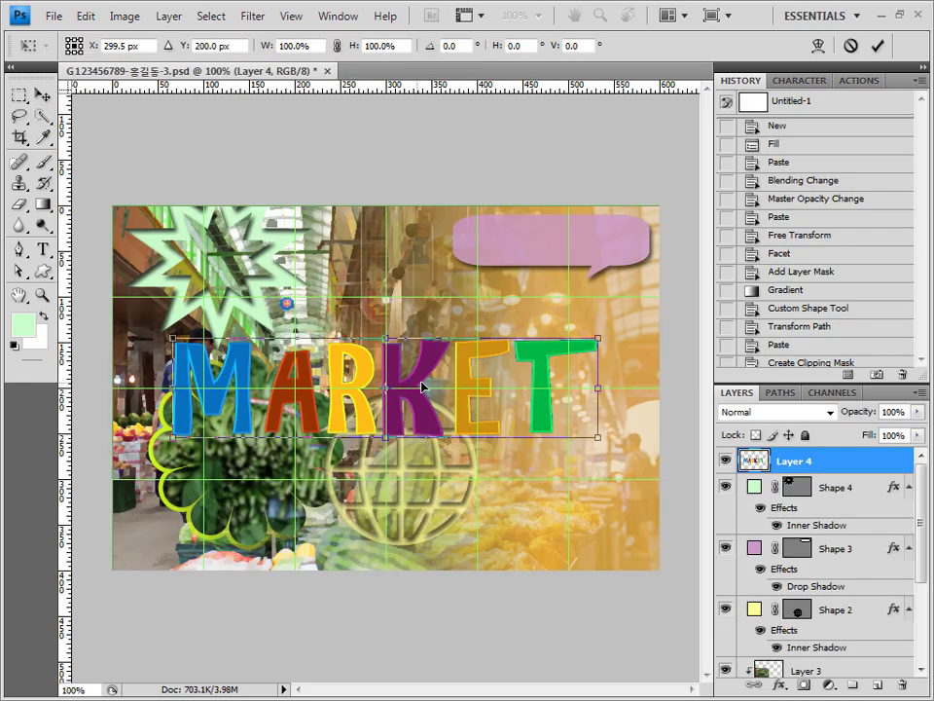
drag(420, 388, 368, 295)
drag(587, 264, 567, 213)
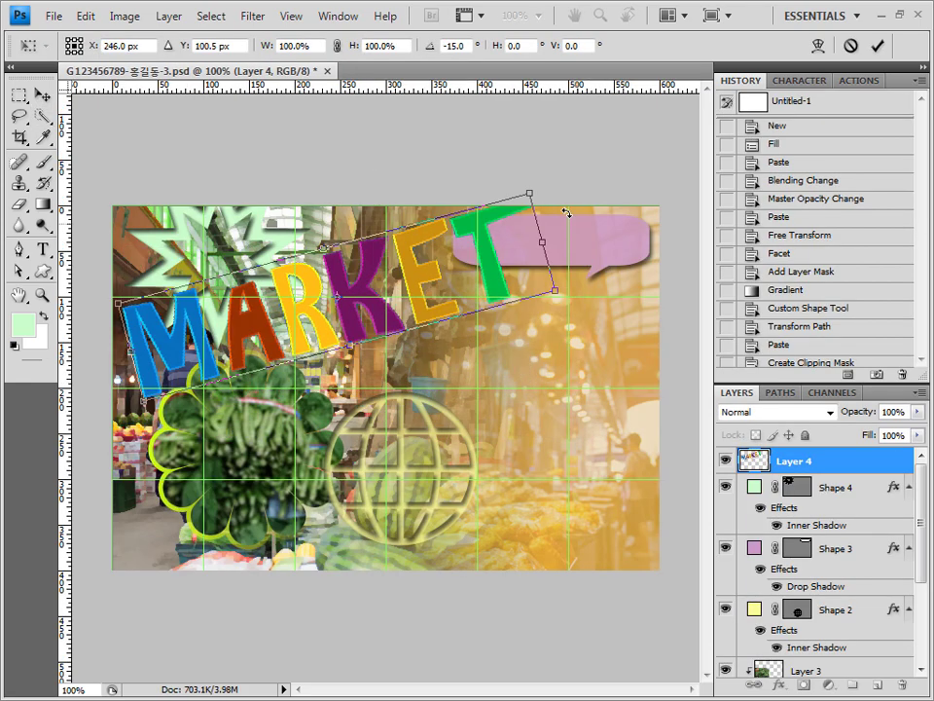
drag(554, 289, 290, 251)
key(Return)
key(w)
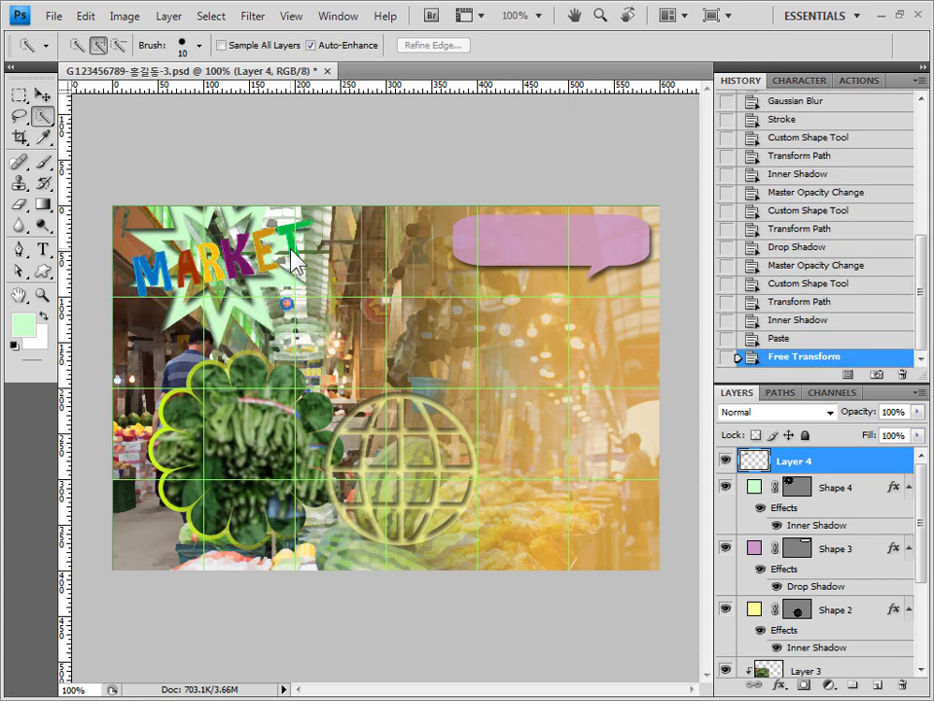
Add a Drop Shadow with its default settings to the MARKET lettering layer, Layer 4.
click(780, 685)
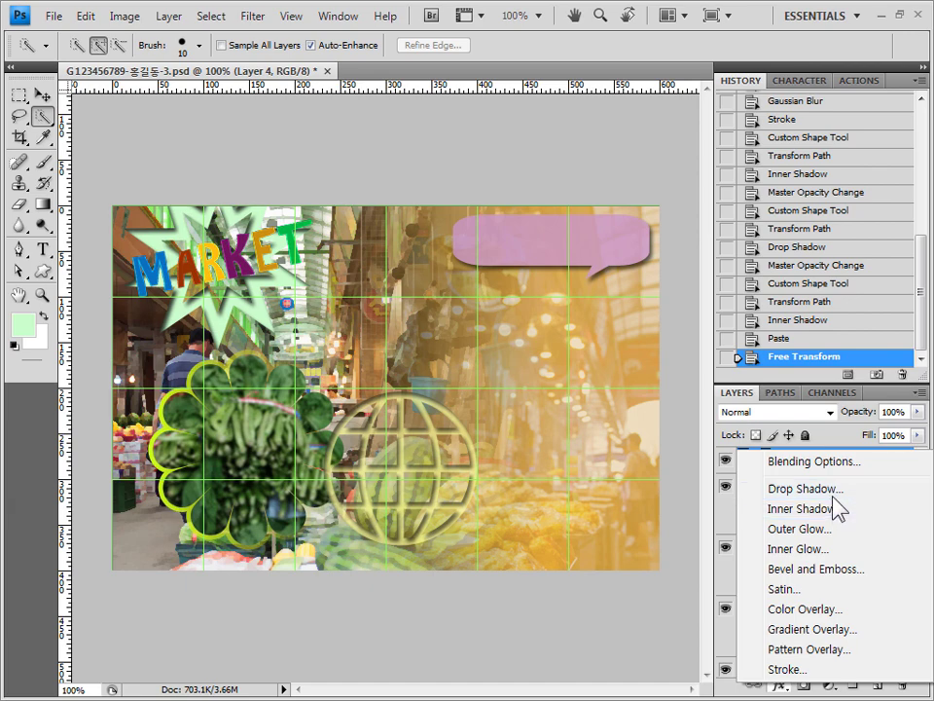
click(778, 490)
key(Return)
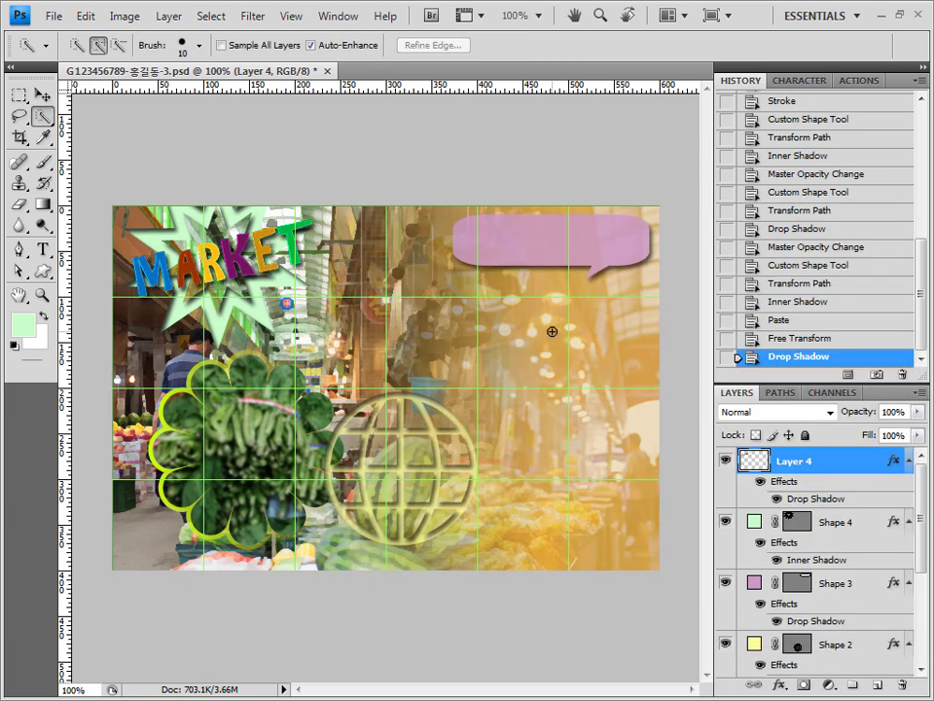
Open 1급-11.jpg and select the bananas and apple with Quick Selection, leaving out the white background.
key(alt+Tab)
drag(581, 540, 634, 73)
mouse_move(185, 346)
mouse_down()
mouse_move(250, 390)
mouse_move(365, 400)
mouse_move(265, 467)
mouse_up()
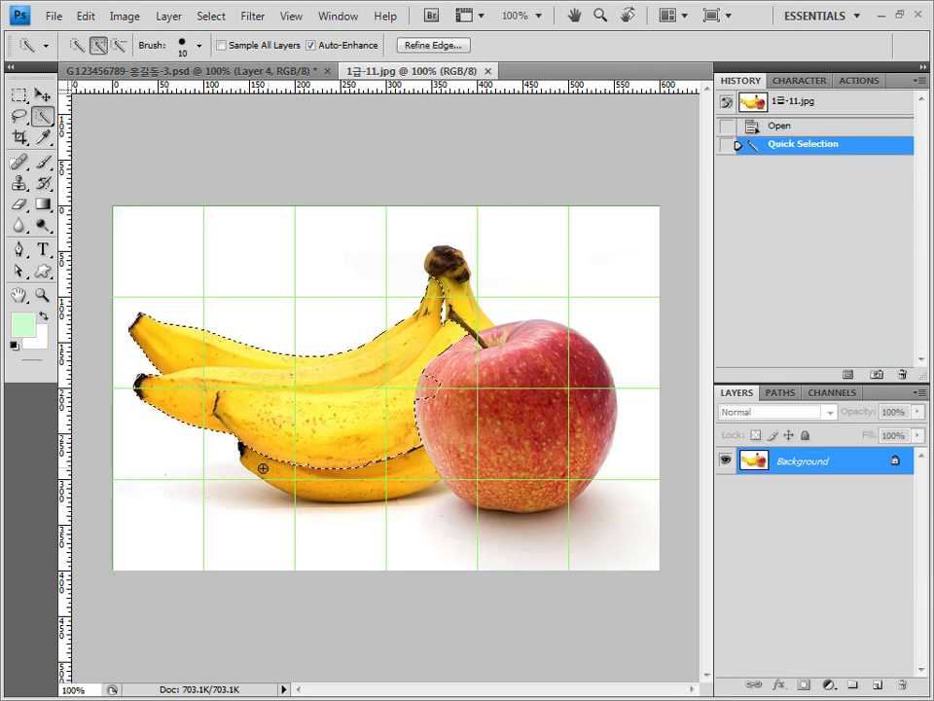
mouse_move(438, 340)
mouse_down()
mouse_move(464, 325)
mouse_move(457, 292)
mouse_up()
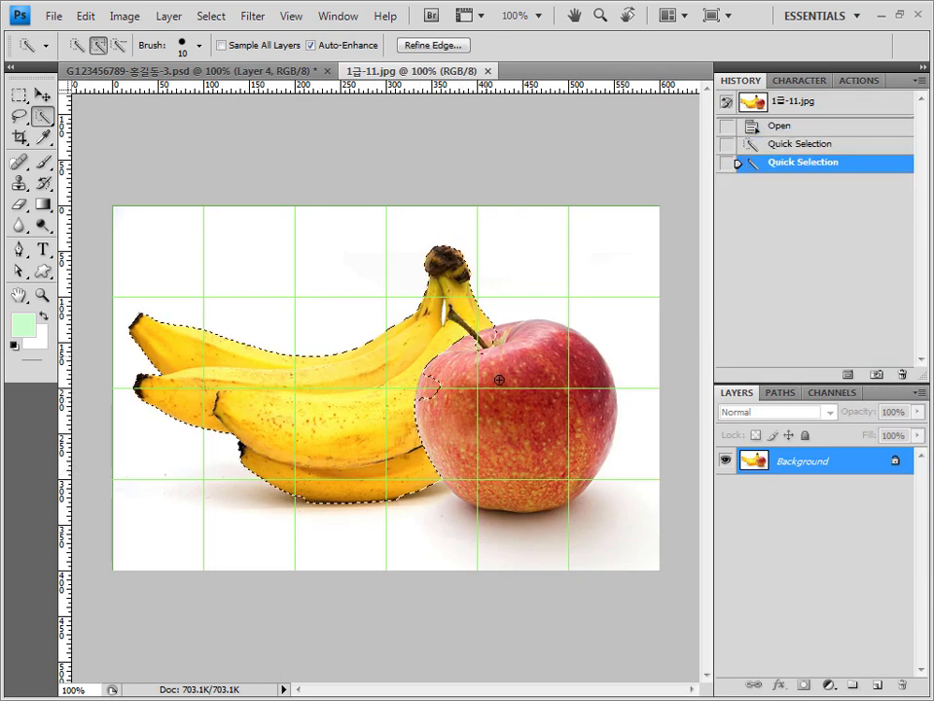
drag(498, 380, 525, 419)
drag(482, 341, 466, 317)
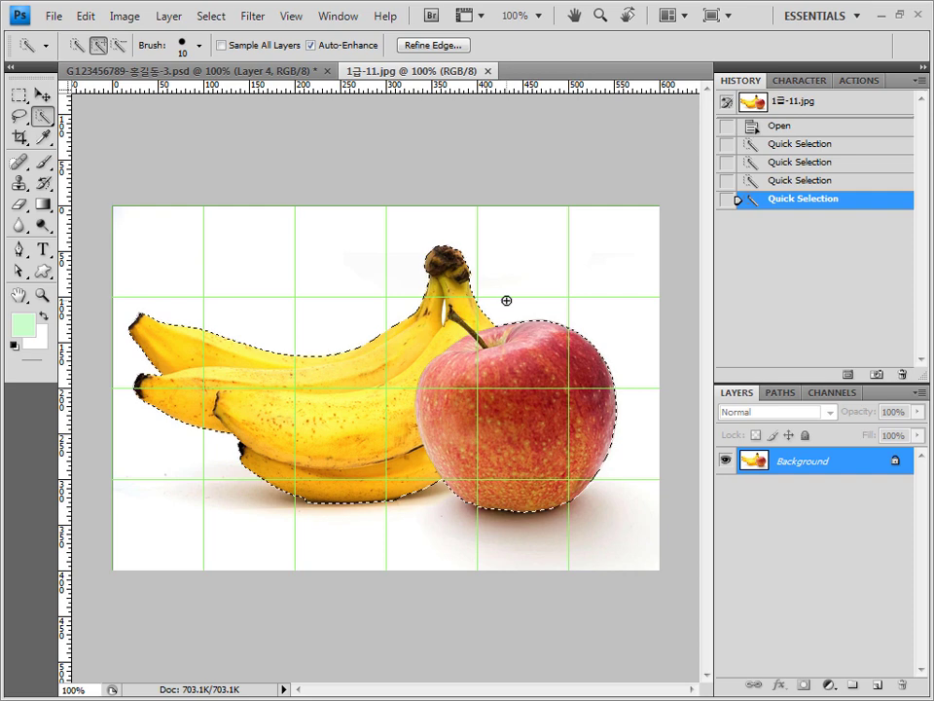
Subtract the white gap between the banana stems from the fruit selection using a smaller 5 px brush.
key(bracketleft)
key(bracketleft)
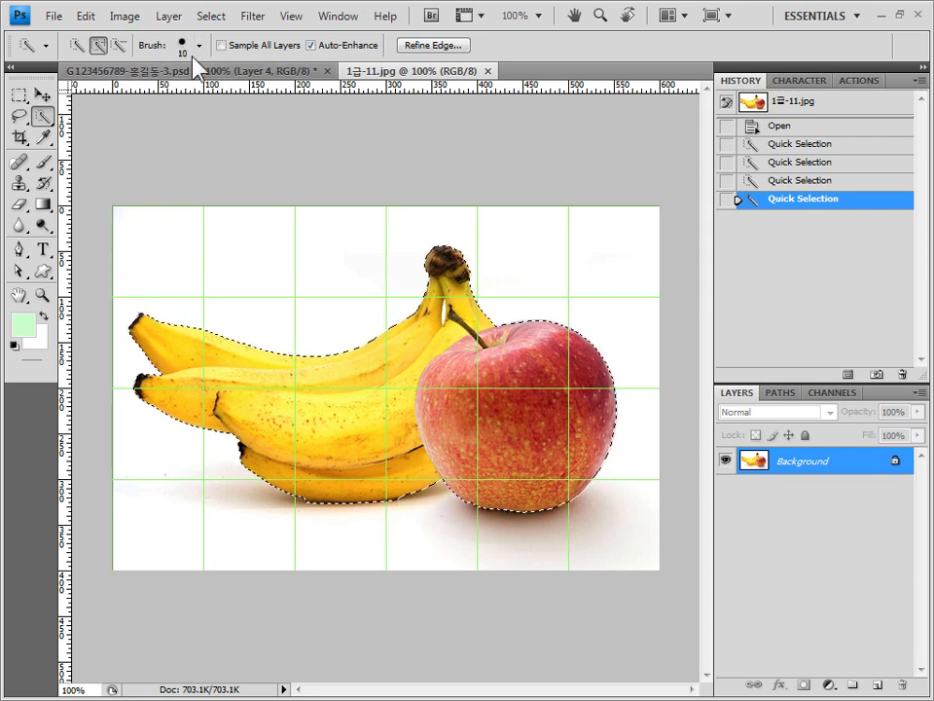
key(bracketright)
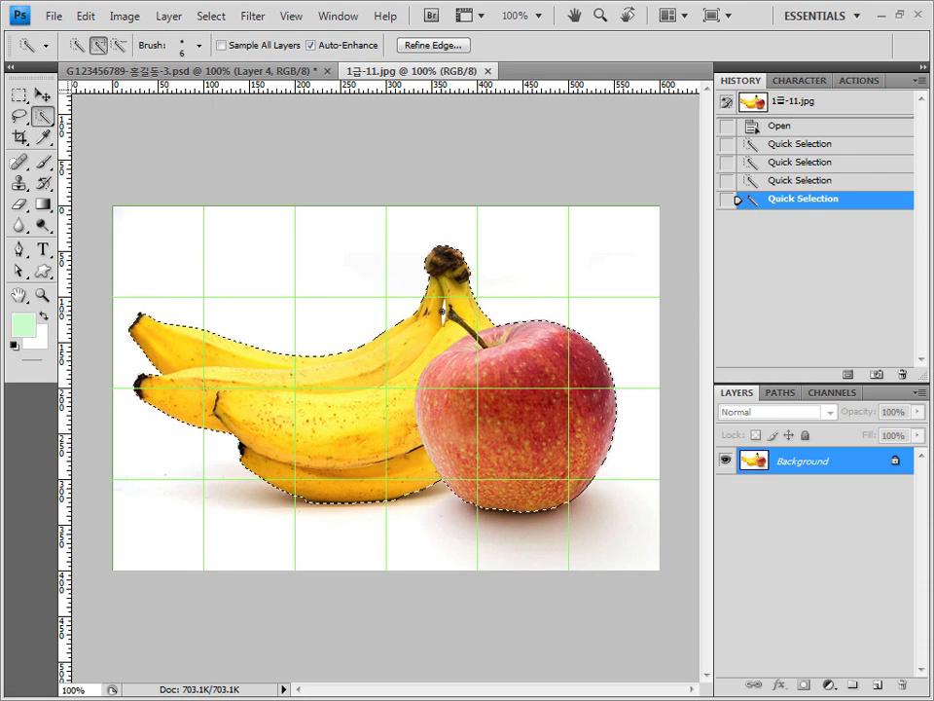
click(119, 46)
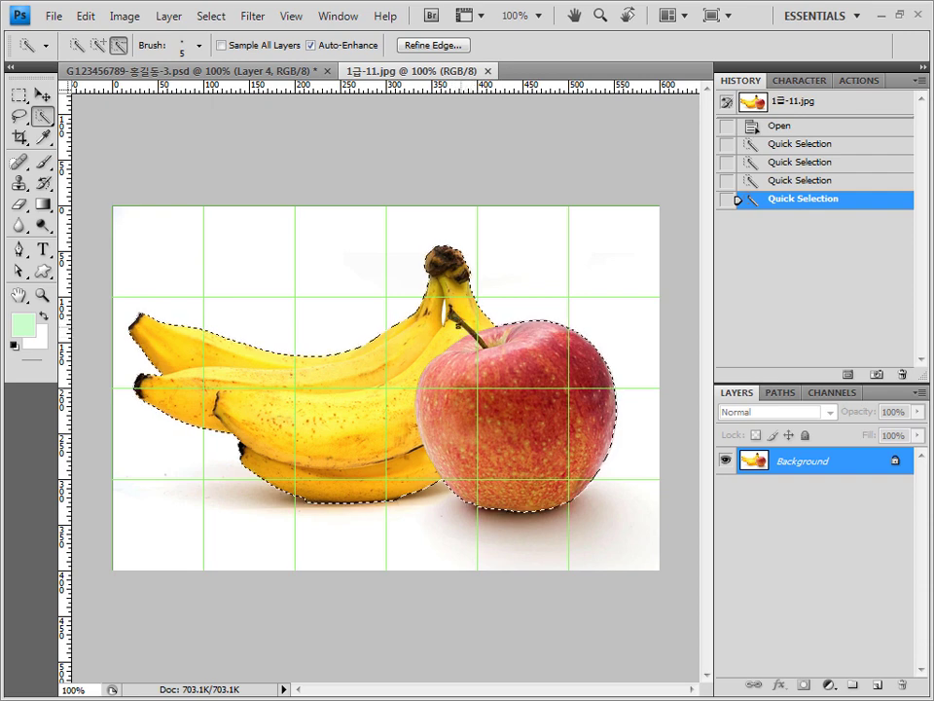
drag(471, 337, 451, 336)
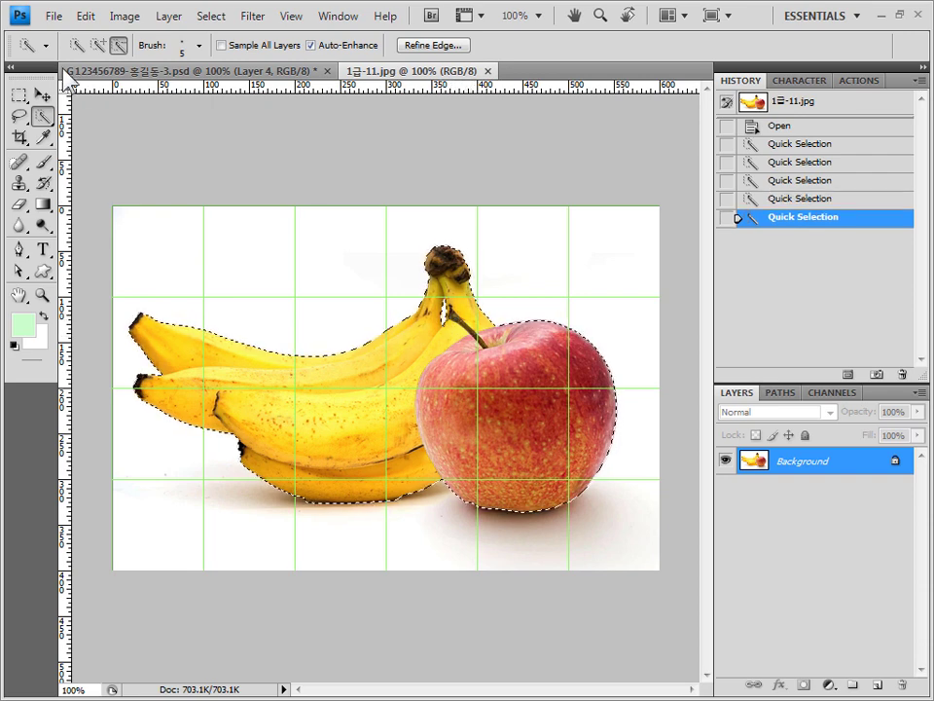
click(77, 46)
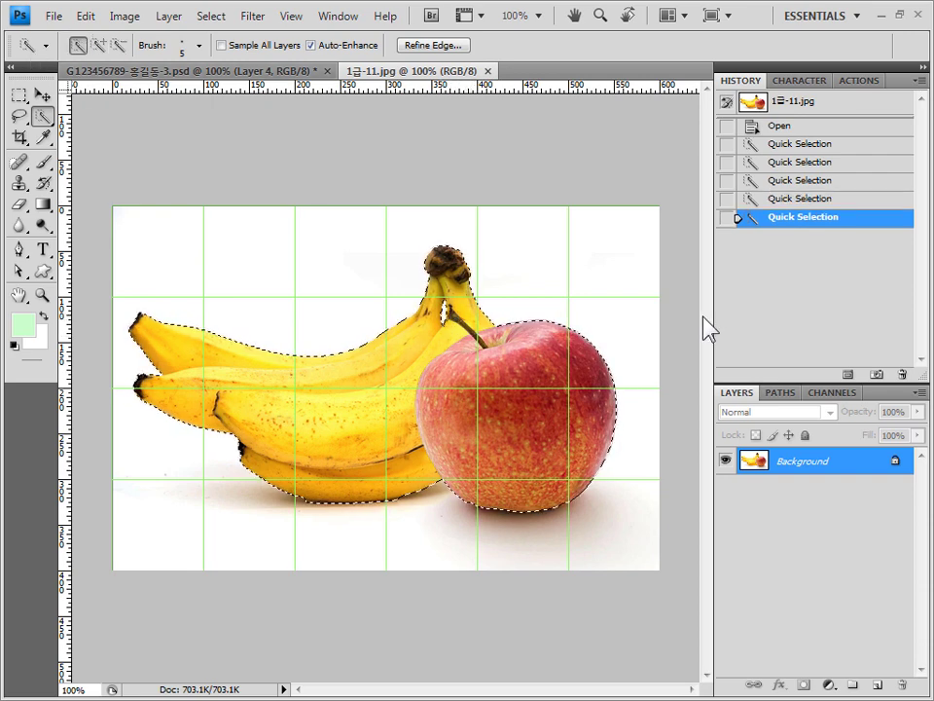
Paste the selected fruit into the composite as a new layer and close 1급-11.jpg.
click(206, 71)
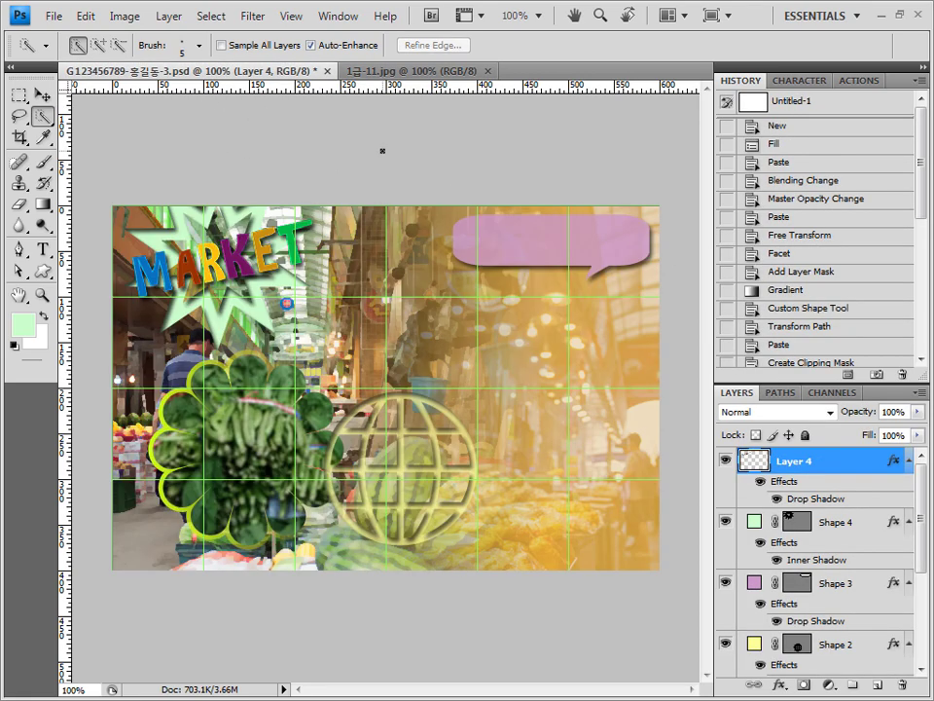
key(ctrl+v)
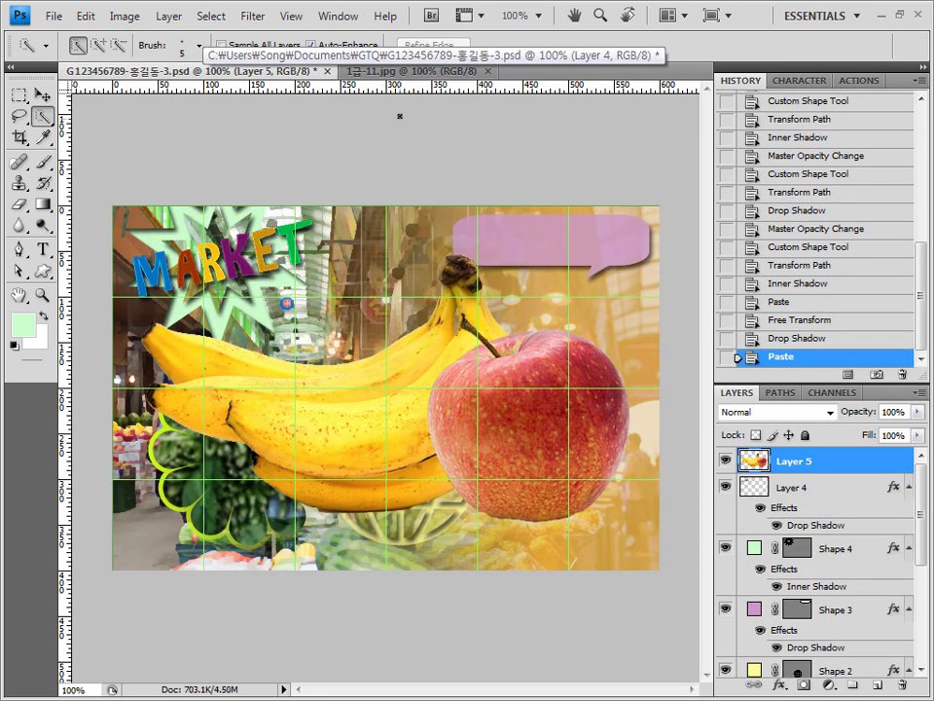
click(409, 71)
click(486, 71)
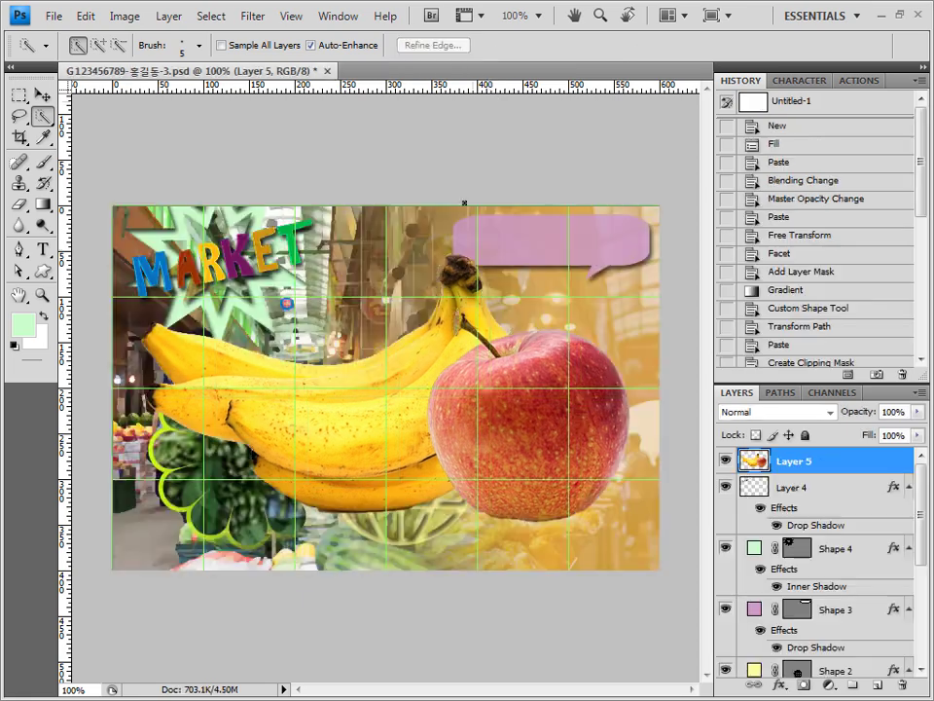
Flip the fruit horizontally, scale it down to about 200 px wide and place it in the image's lower-right area.
key(ctrl+t)
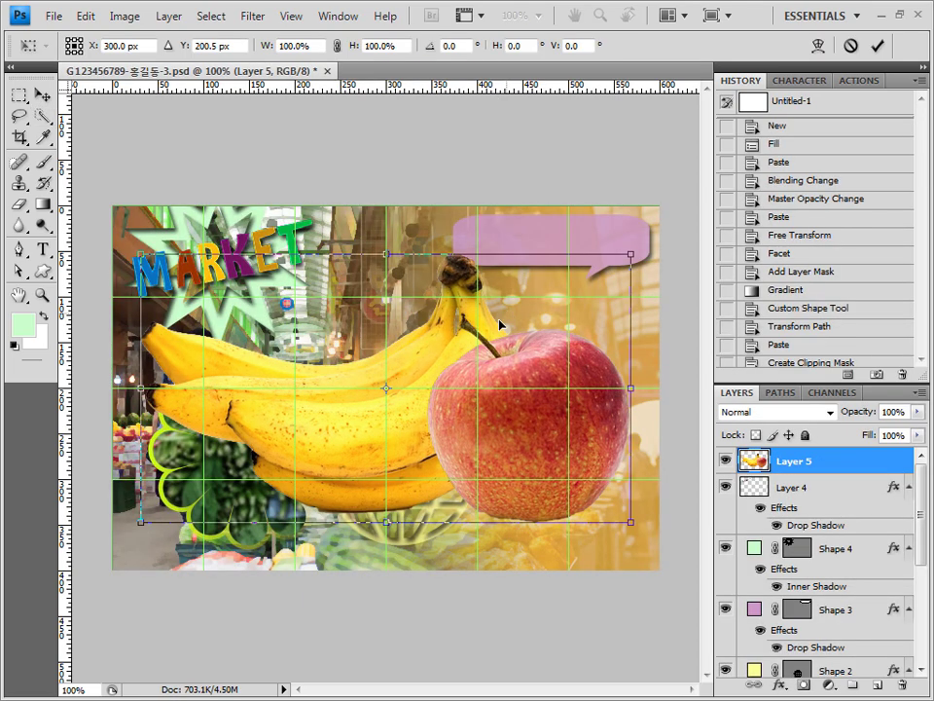
right_click(442, 356)
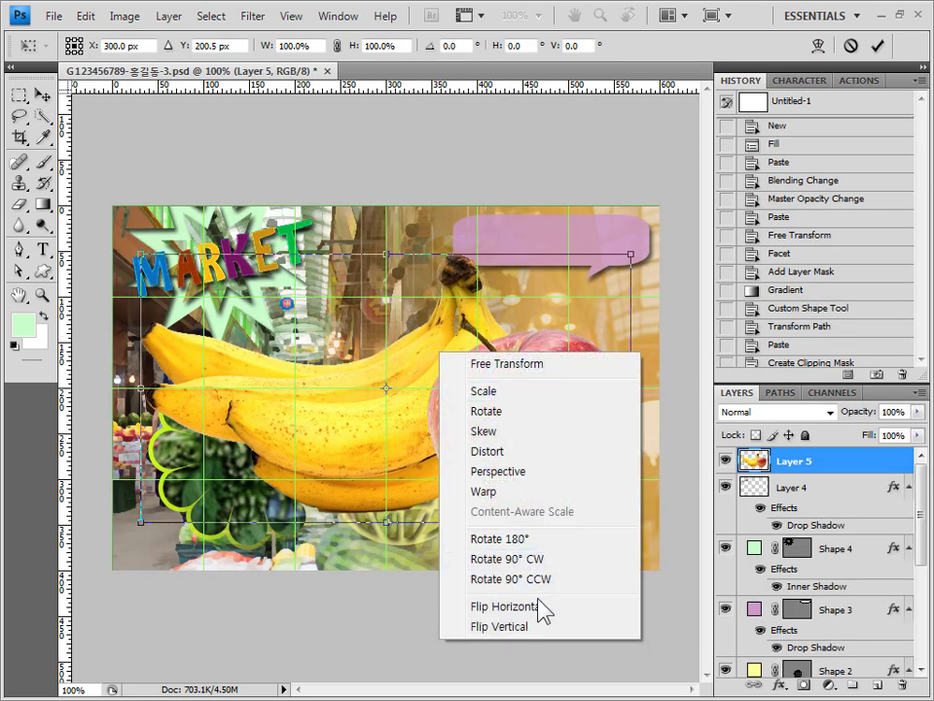
click(506, 606)
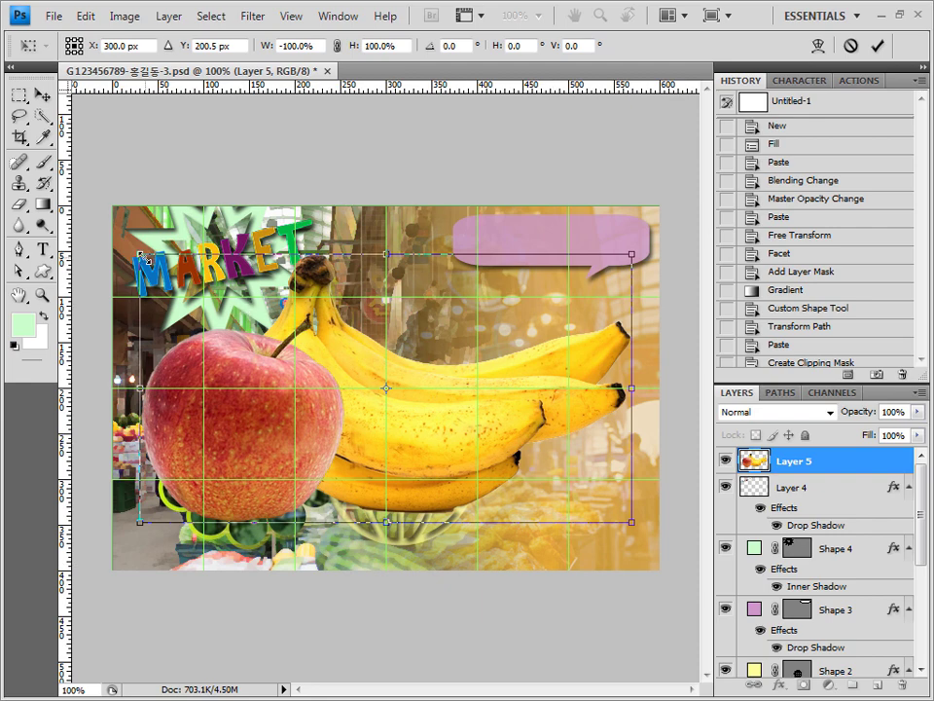
drag(141, 256, 369, 370)
drag(507, 464, 580, 497)
key(Return)
Select only the apple on Layer 5 with Quick Selection, subtracting the excess area beneath it.
key(w)
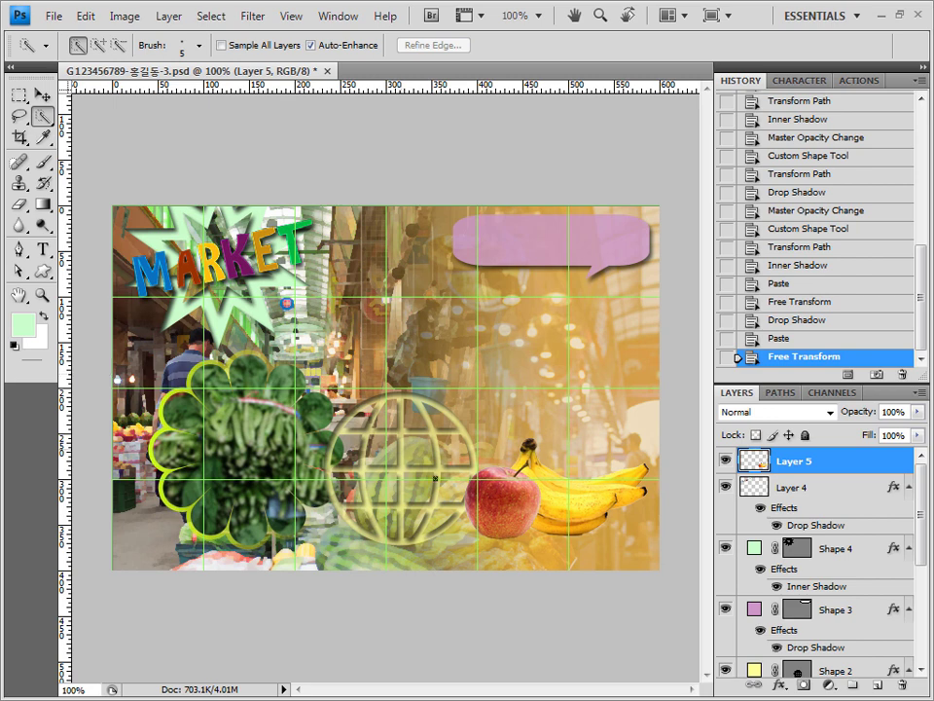
mouse_move(514, 495)
mouse_down()
mouse_move(501, 509)
mouse_move(516, 527)
mouse_up()
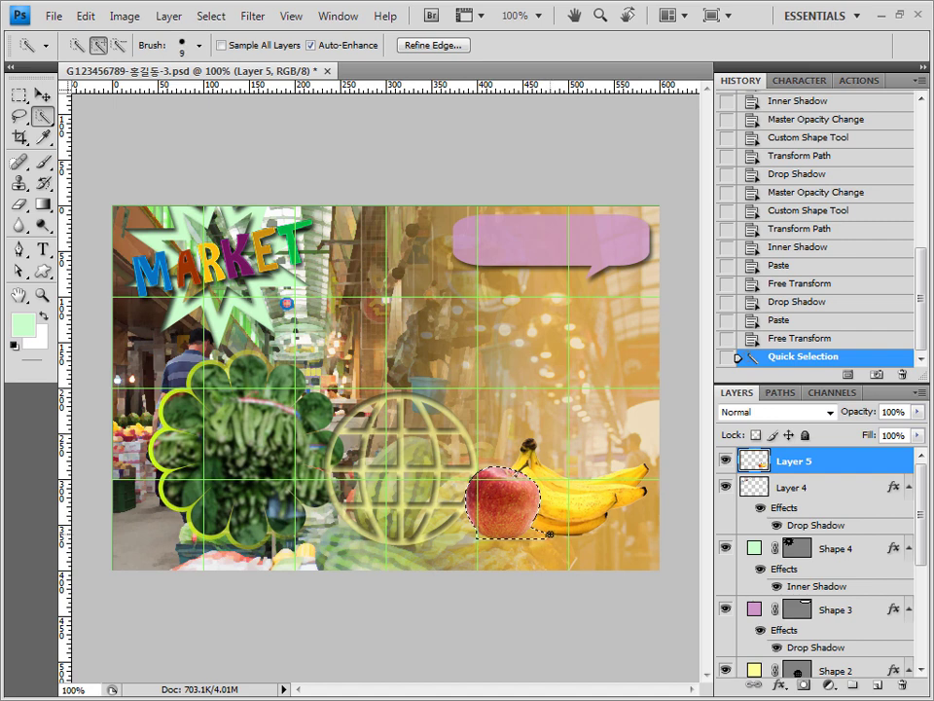
key(bracketright)
key(bracketright)
key(bracketright)
key(bracketright)
key(bracketright)
key(bracketright)
alt+click(540, 536)
alt+click(508, 538)
alt+click(476, 538)
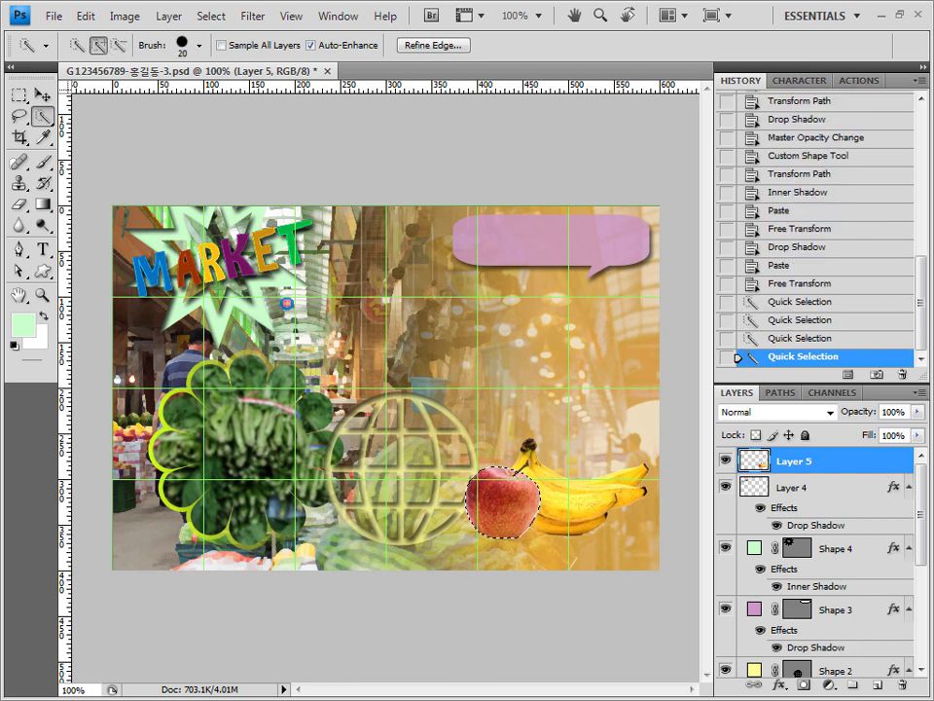
Add a Hue/Saturation adjustment layer limited to the selected apple and enable Colorize.
click(828, 686)
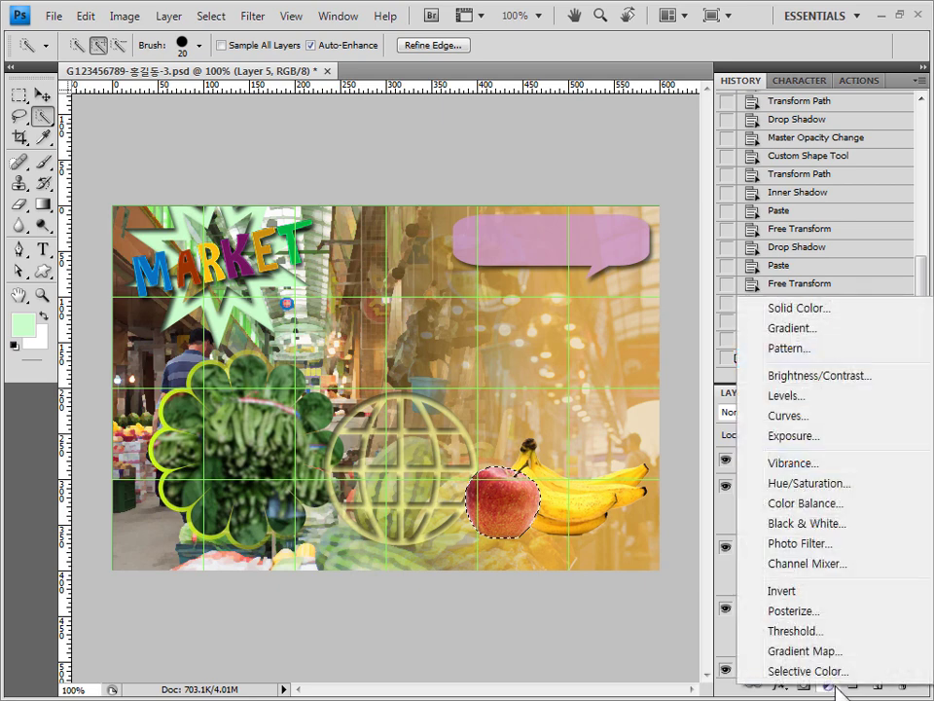
click(830, 484)
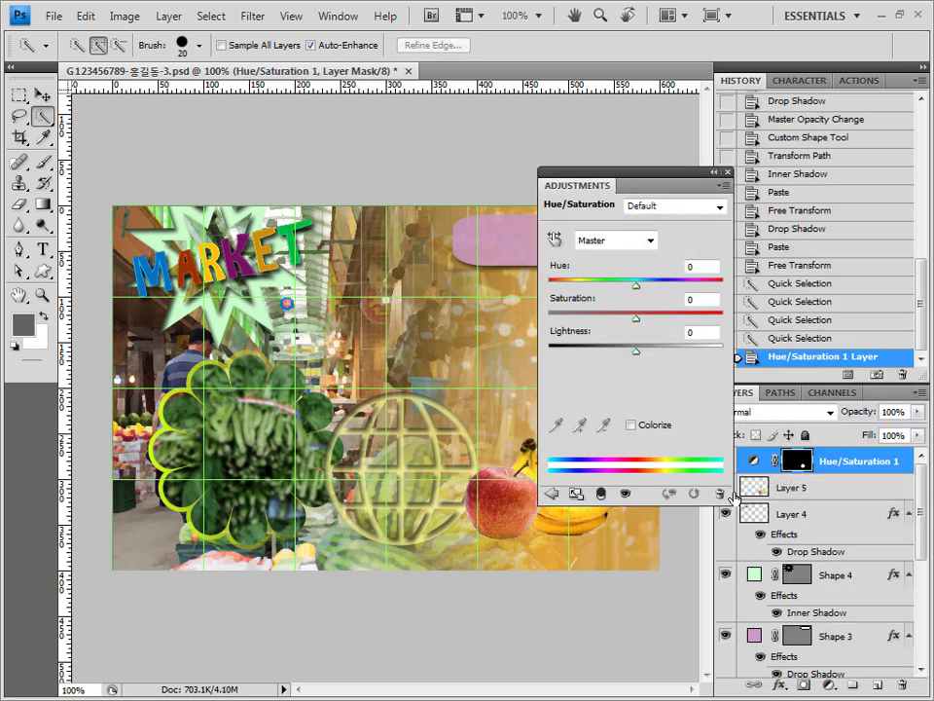
click(633, 425)
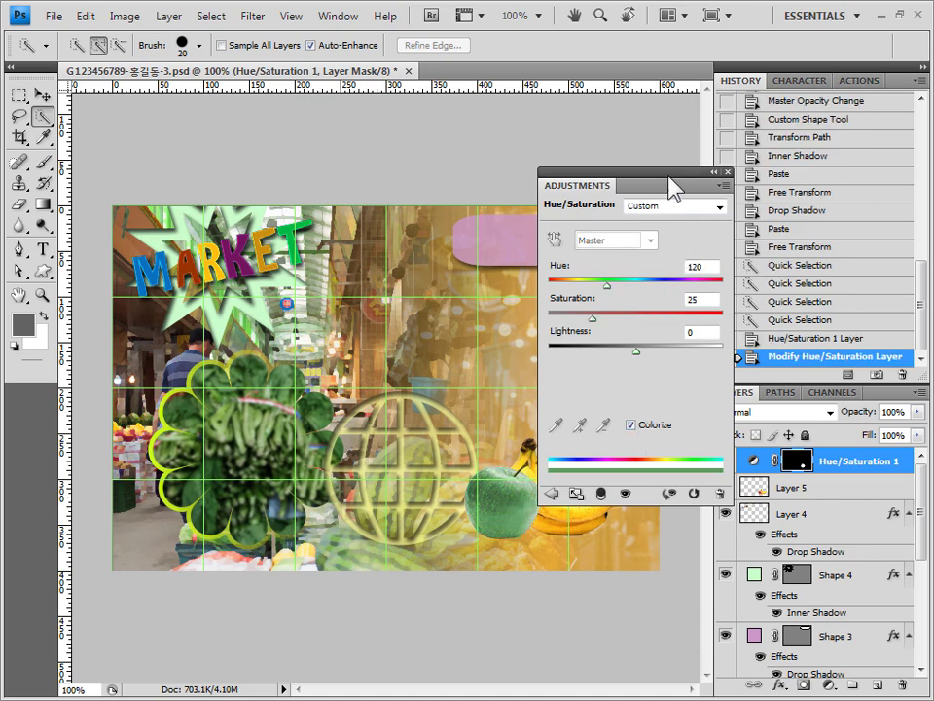
drag(667, 186, 288, 318)
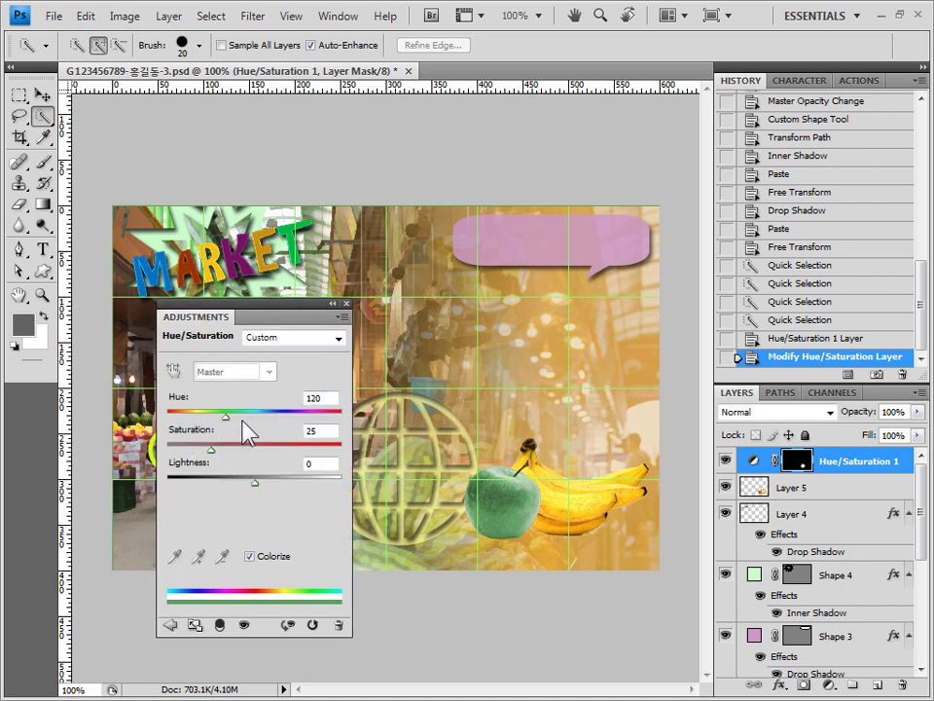
Recolour the apple green by setting the adjustment's Hue to 100 and Saturation to 40.
drag(240, 422, 227, 422)
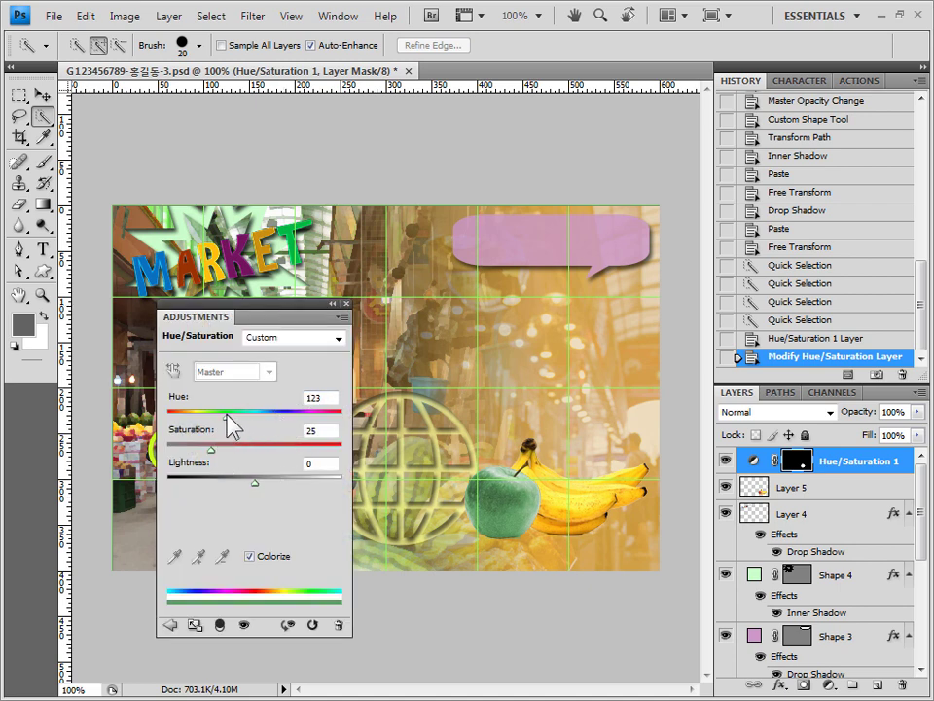
click(327, 394)
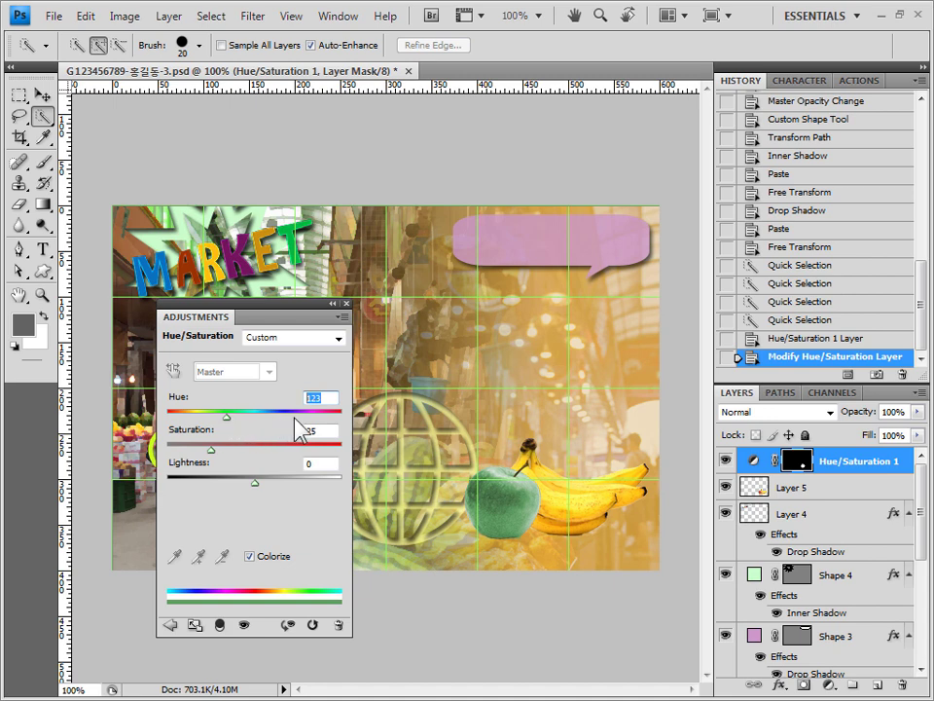
text(100)
key(Tab)
text(40)
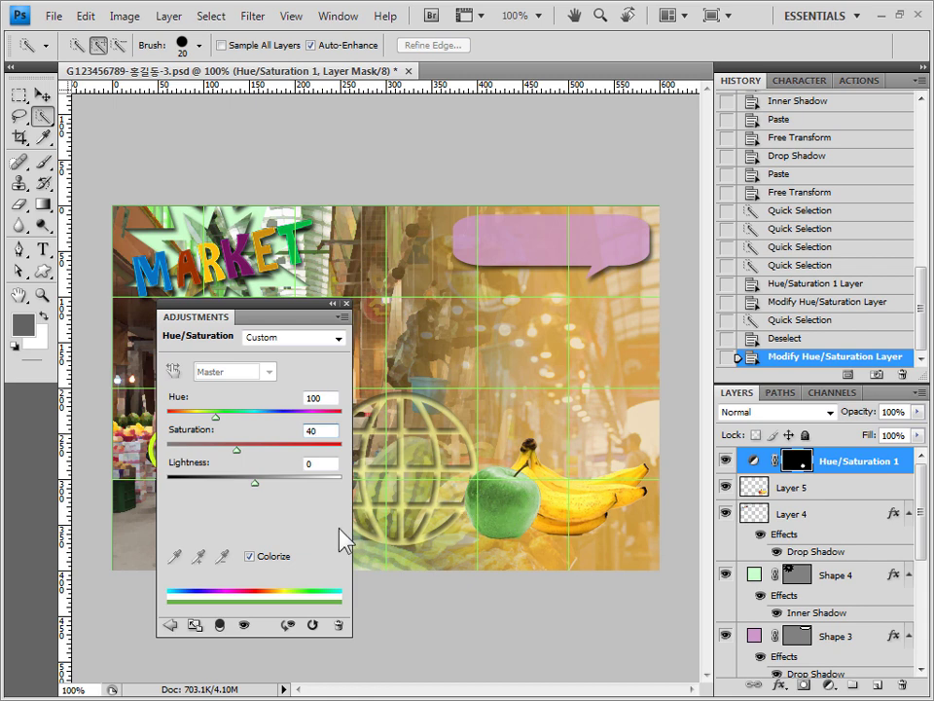
click(346, 304)
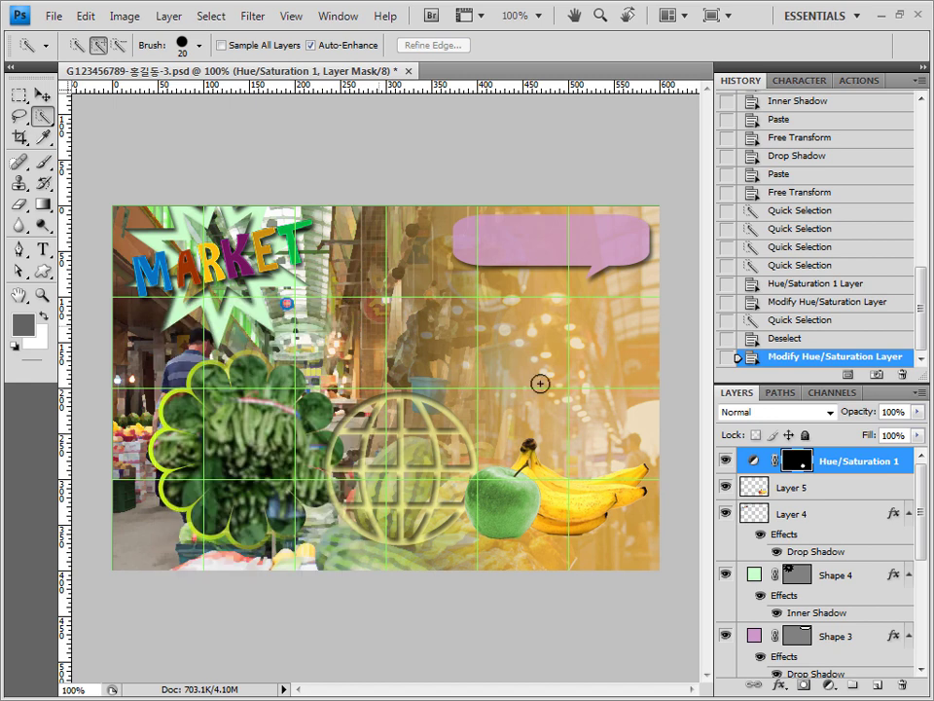
Add a Drop Shadow with its default settings to the fruit layer, Layer 5.
click(798, 486)
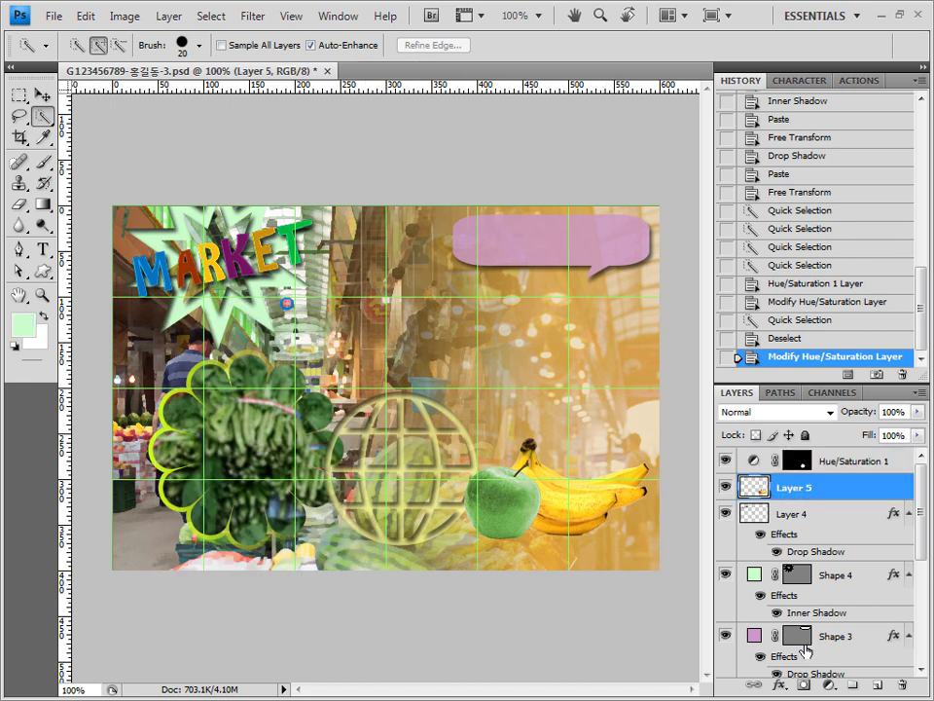
click(784, 686)
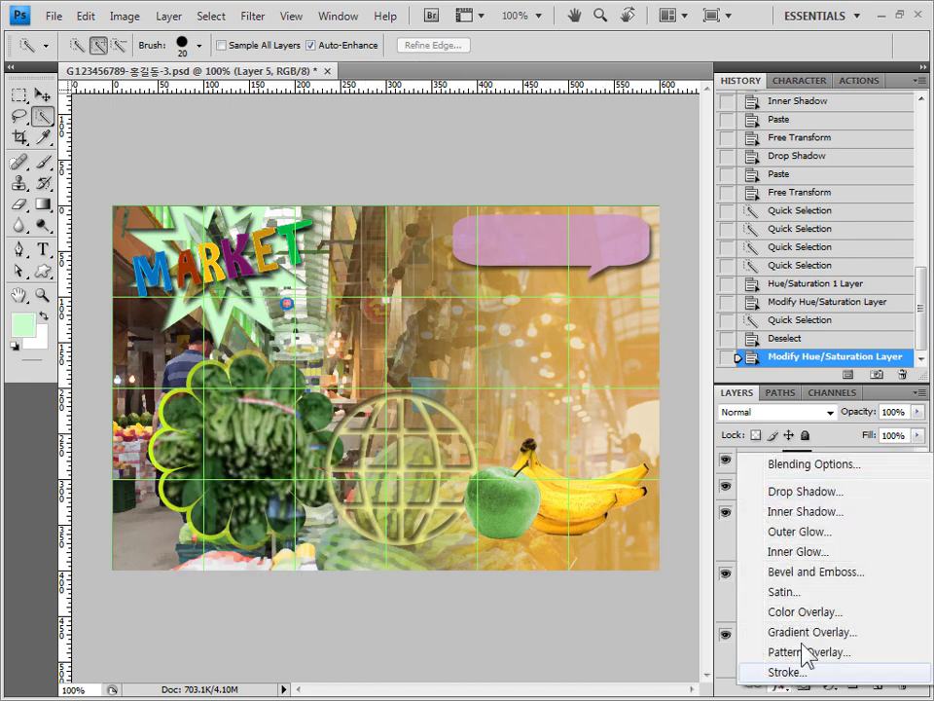
click(824, 493)
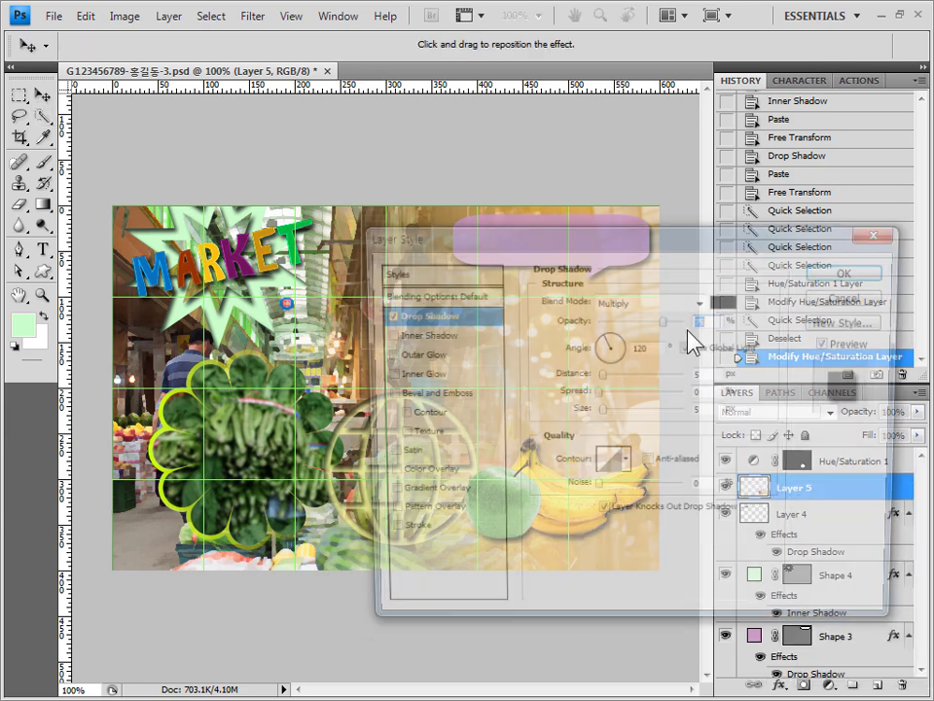
click(835, 274)
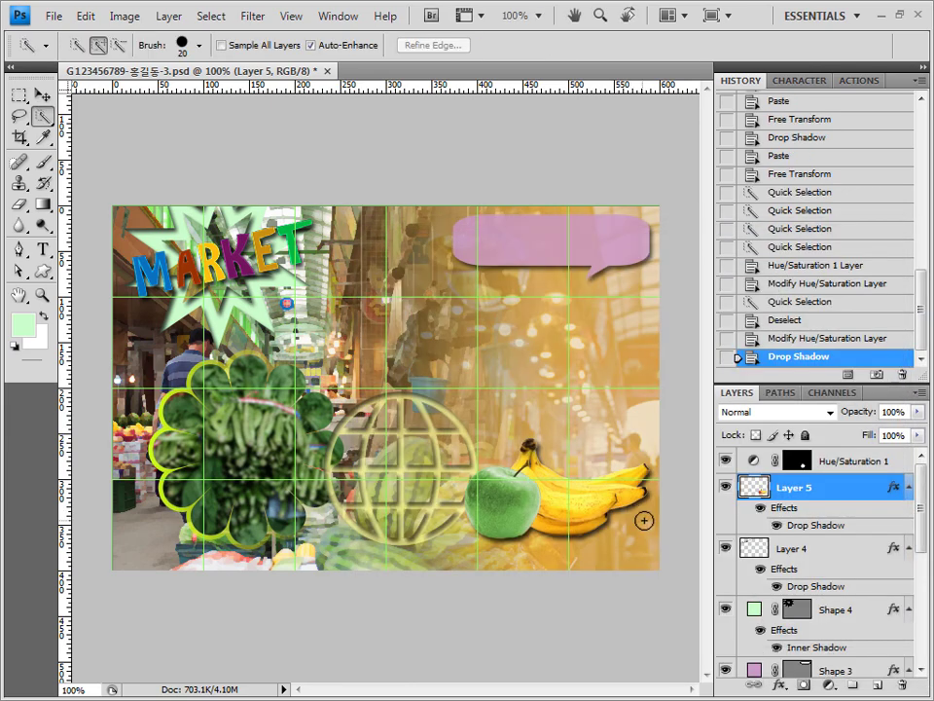
Prepare a horizontal text entry above the Hue/Saturation 1 layer using the 돋움 font.
click(850, 465)
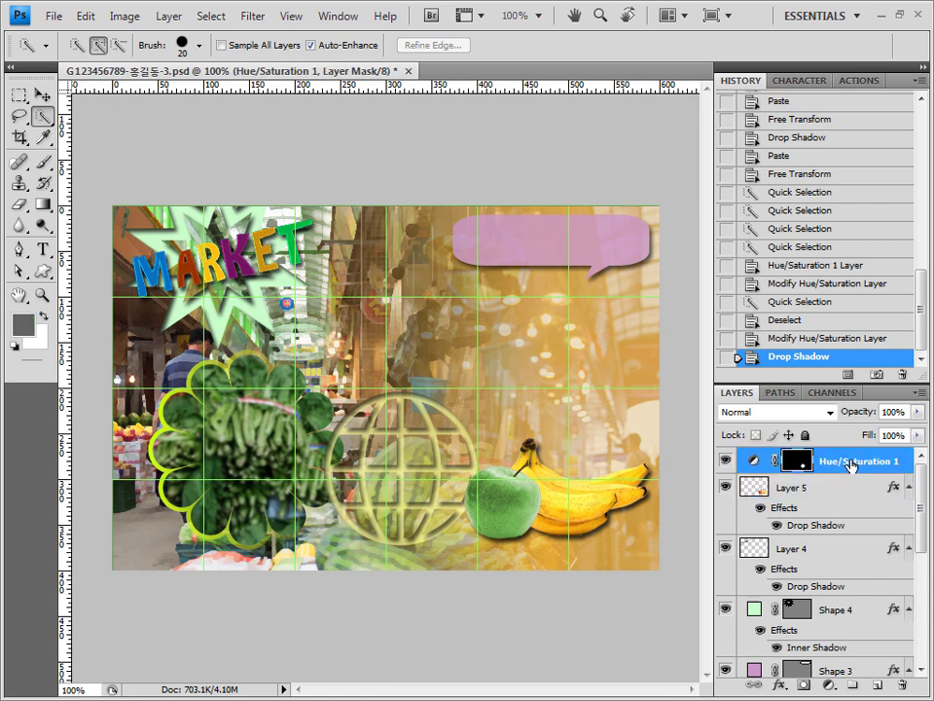
click(43, 251)
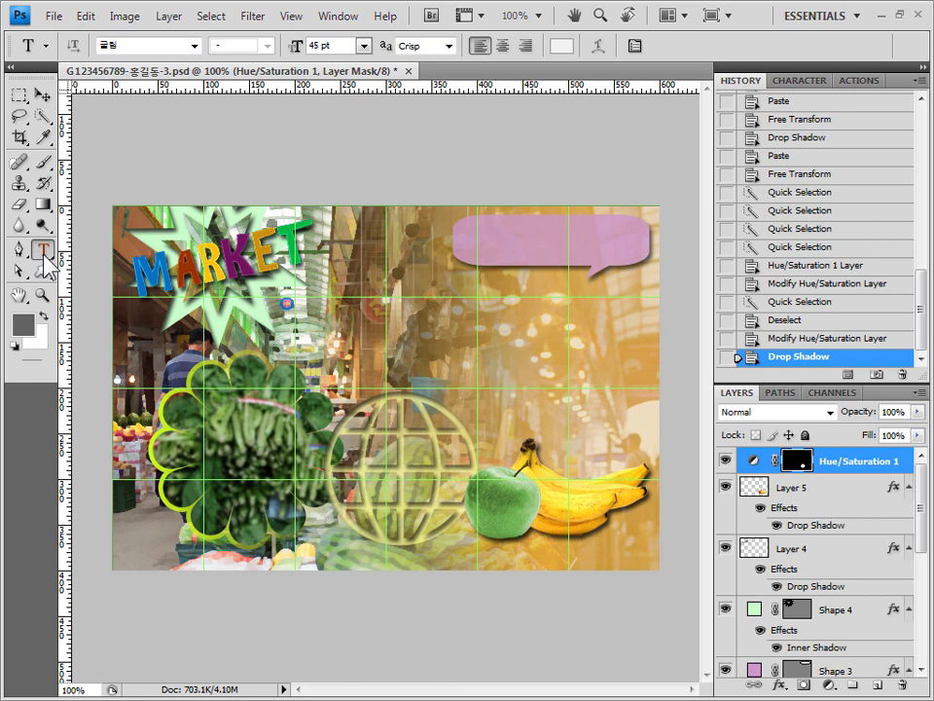
click(150, 45)
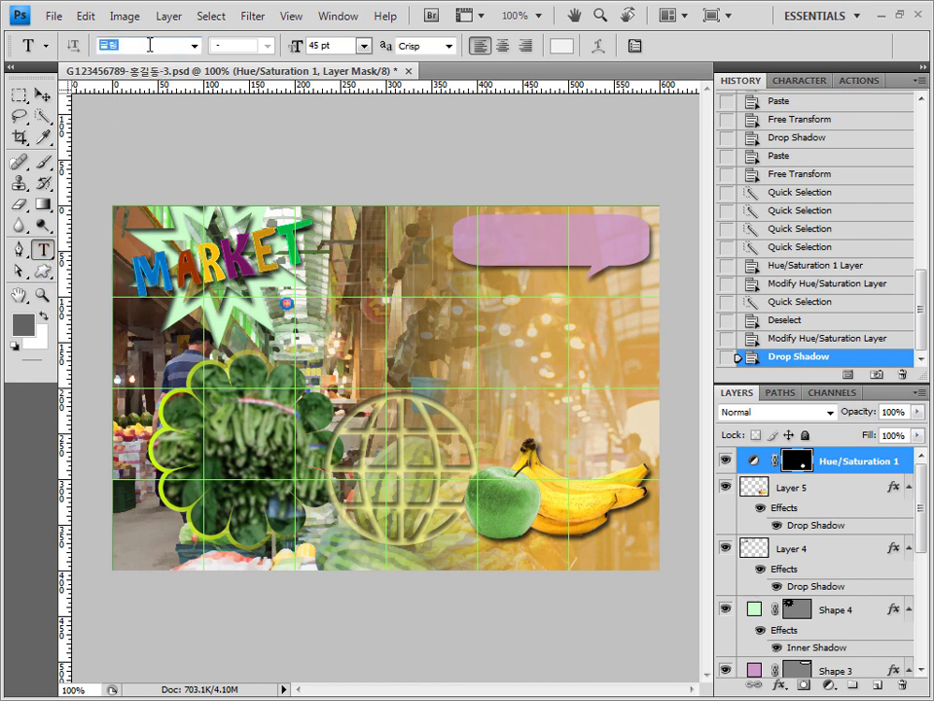
text(三서동체)
key(BackSpace)
key(BackSpace)
key(BackSpace)
key(BackSpace)
text(三서운체)
click(193, 46)
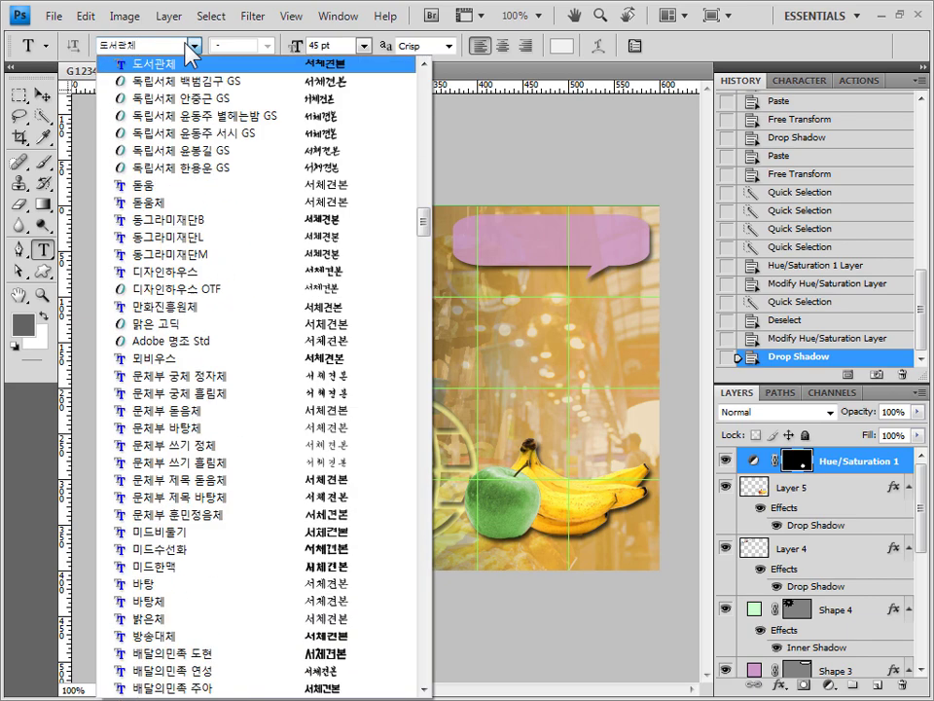
click(223, 185)
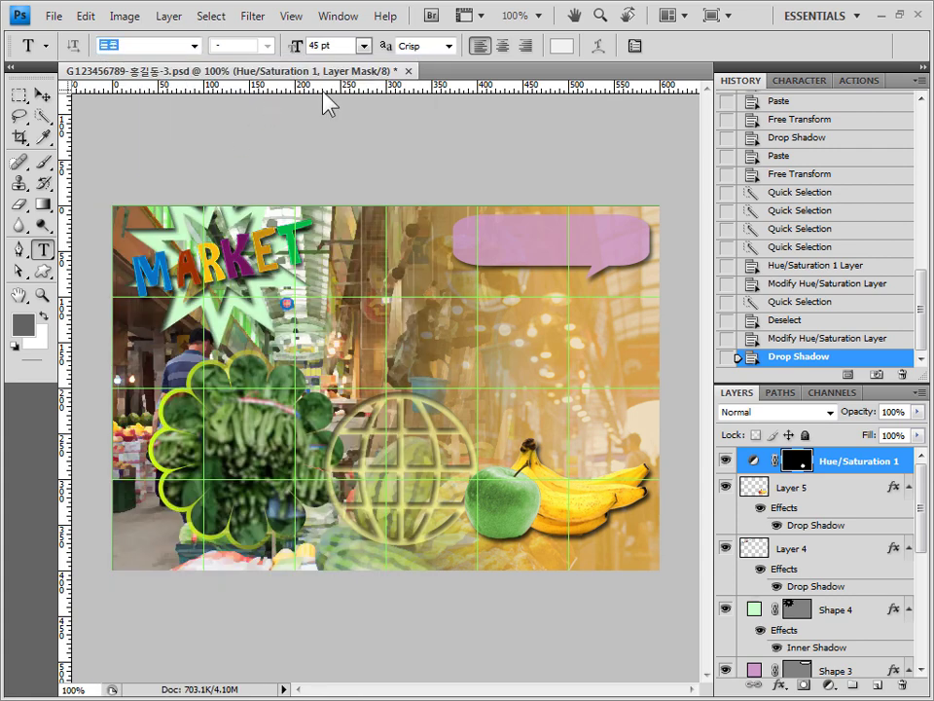
Add the 42 pt text "소비자 요구를 충족하는 시장" across the canvas just below the MARKET lettering.
click(363, 46)
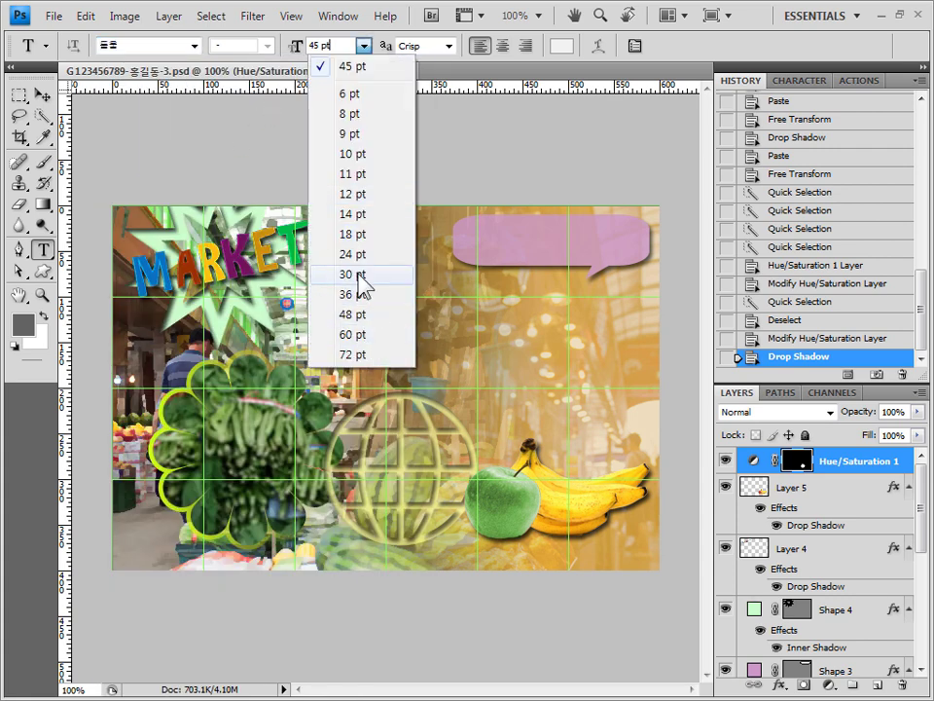
click(334, 56)
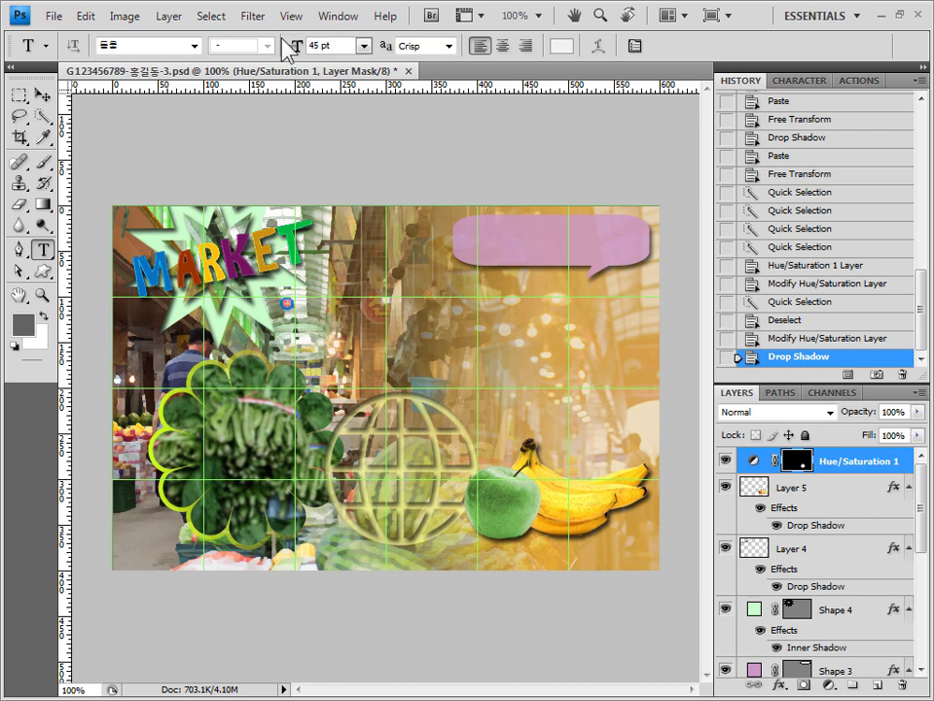
click(294, 46)
click(236, 359)
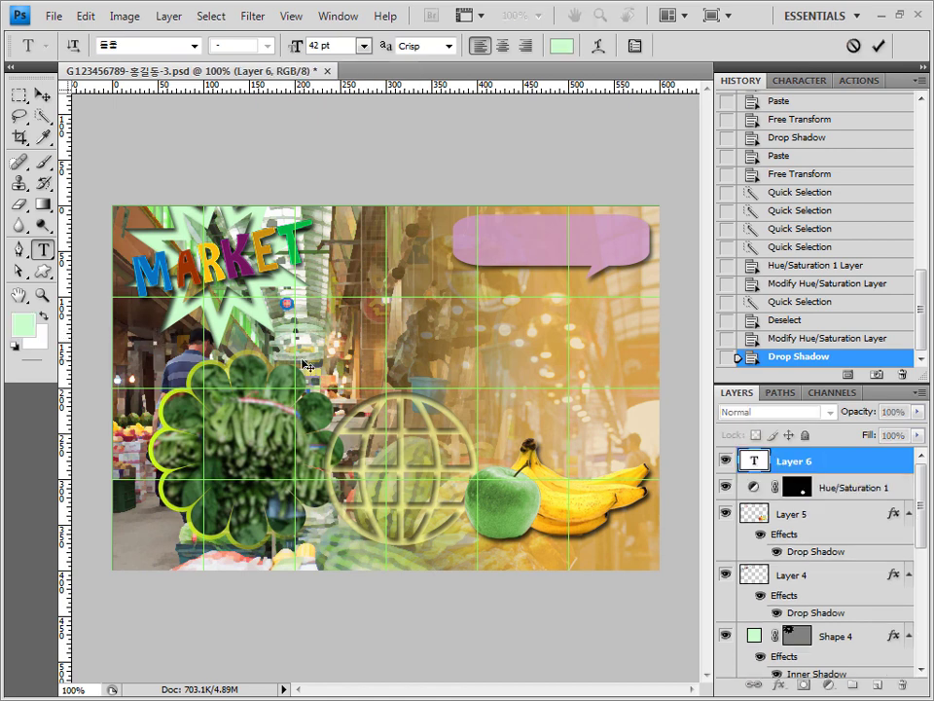
text(소비자 요구를 충족하는 시장)
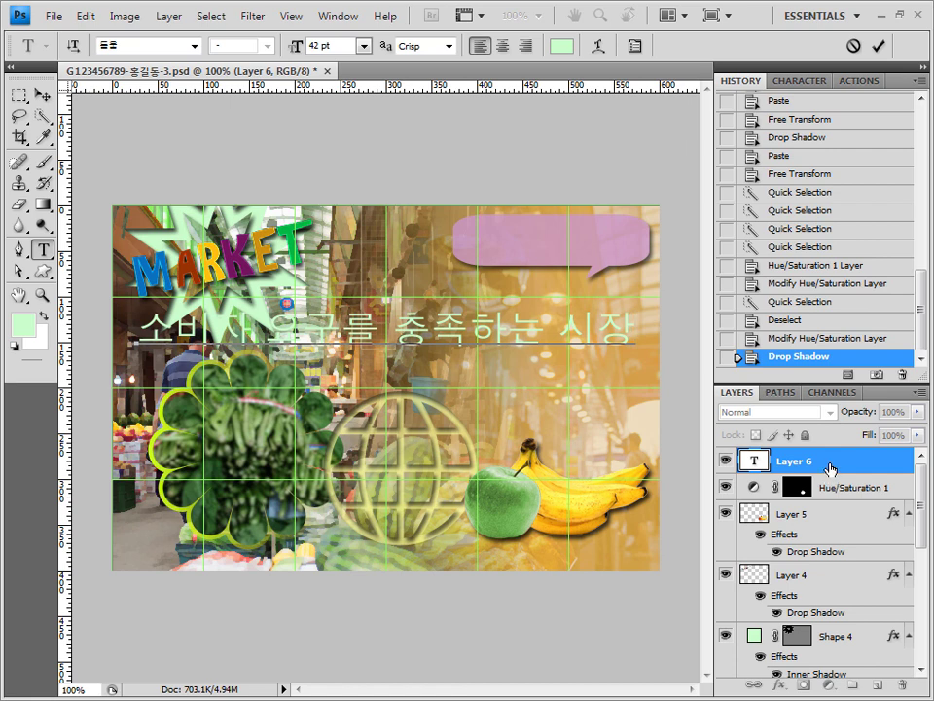
click(829, 468)
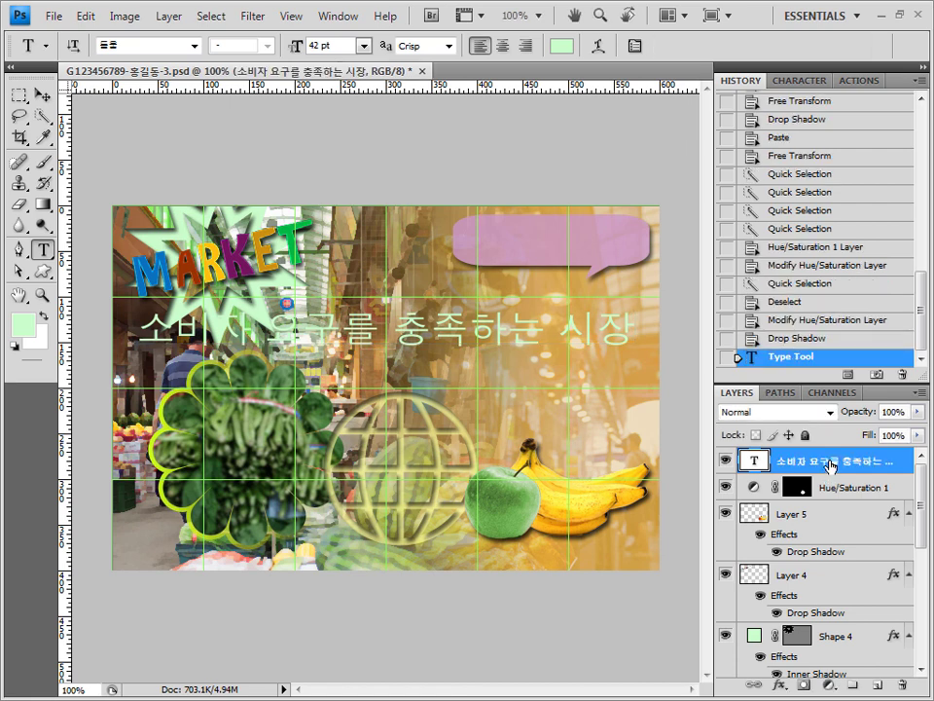
Add a Gradient Overlay at a -90° angle to the new text, starting from the Blue, Red, Yellow preset.
click(782, 688)
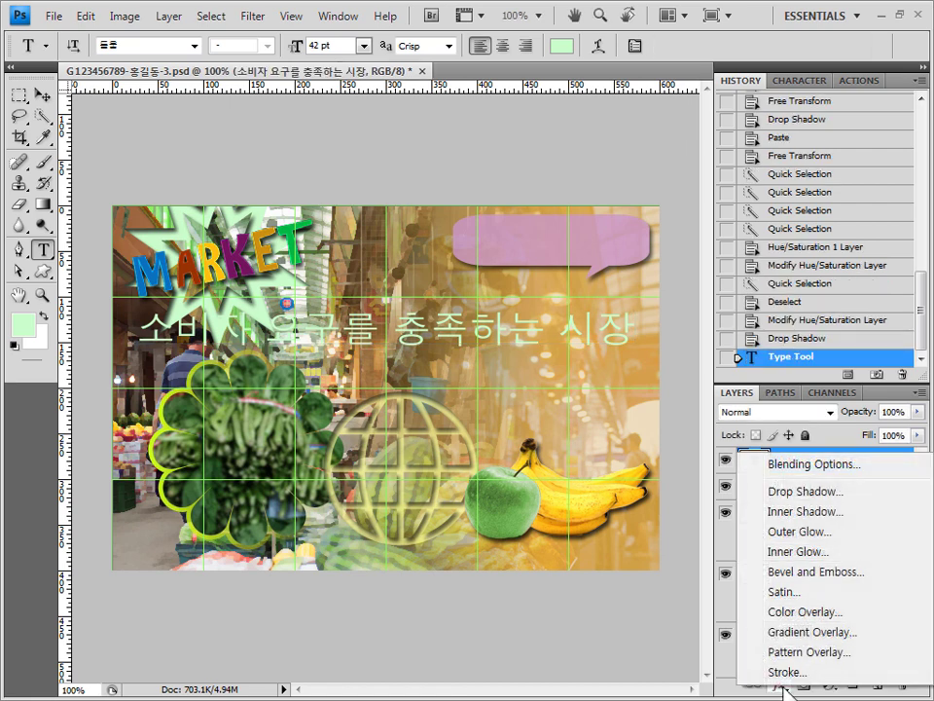
click(816, 634)
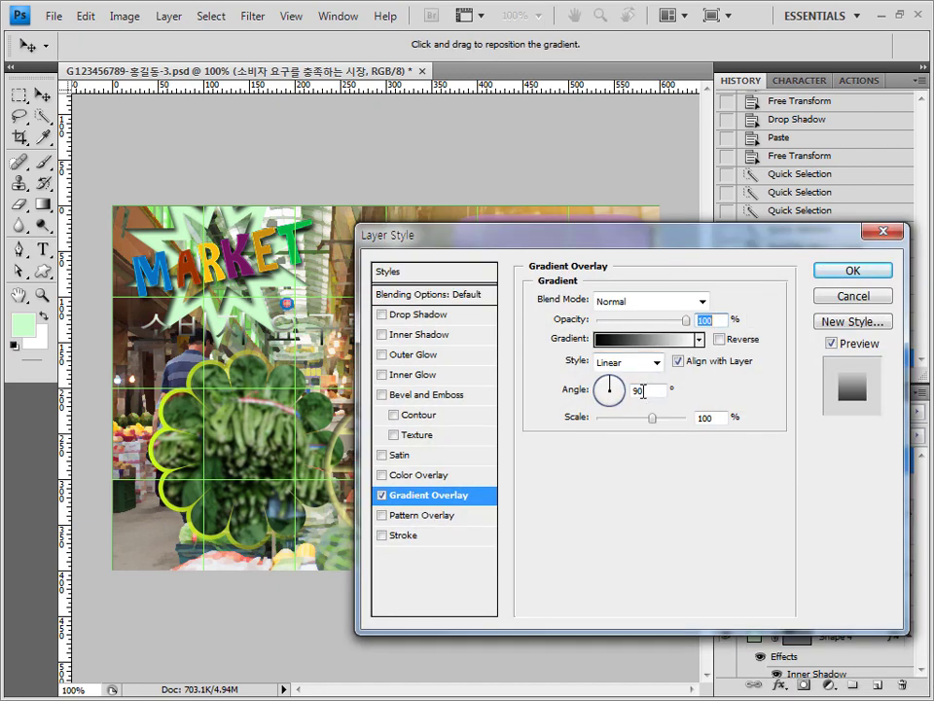
click(636, 390)
click(651, 341)
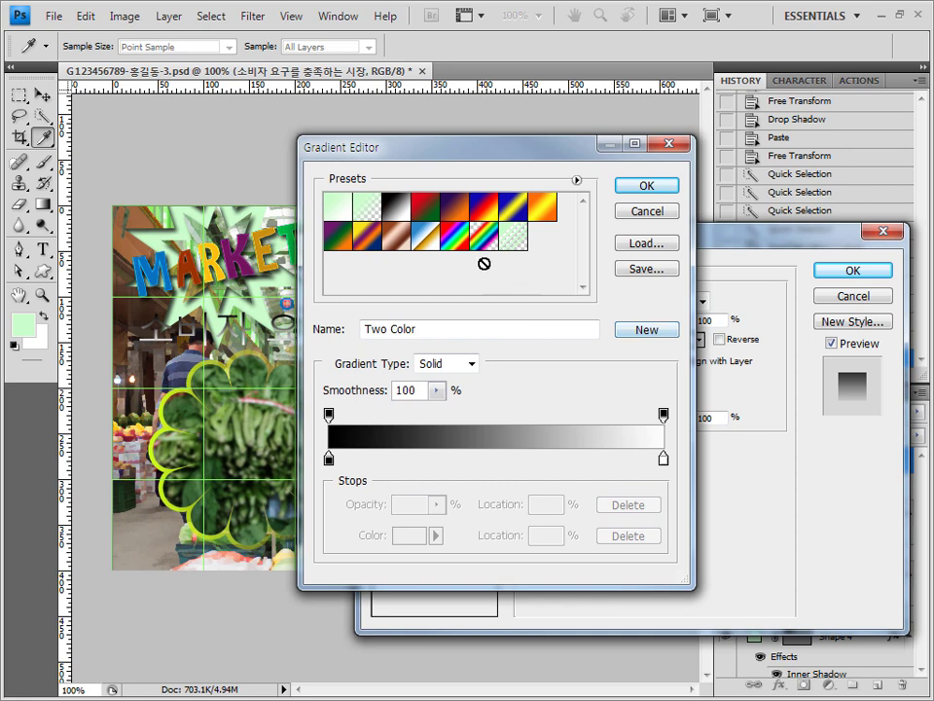
click(484, 207)
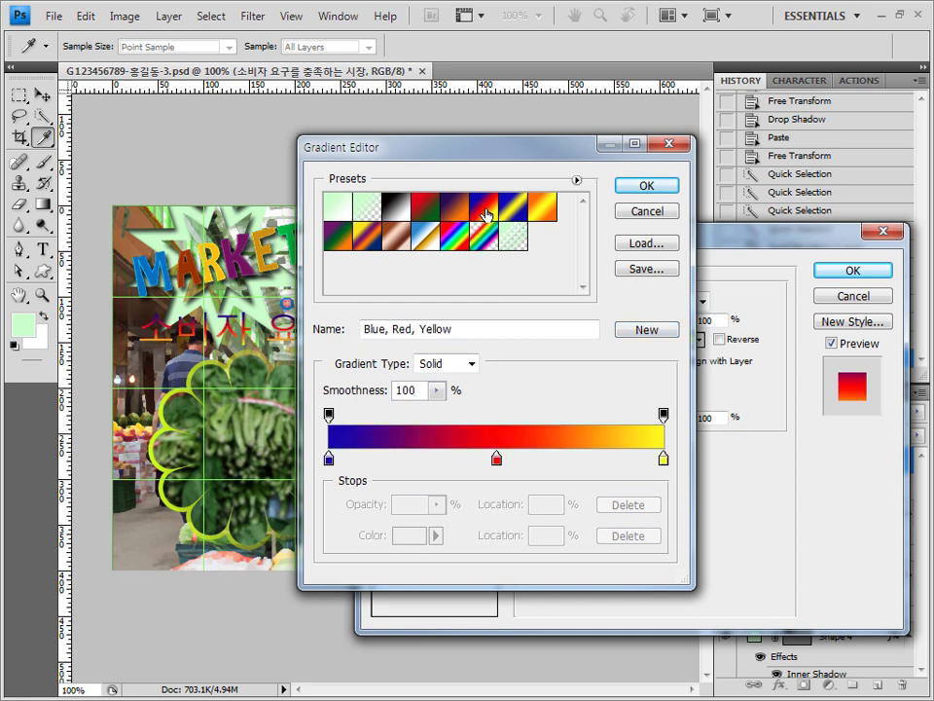
Set the gradient's first colour stop to #6633cc.
click(329, 457)
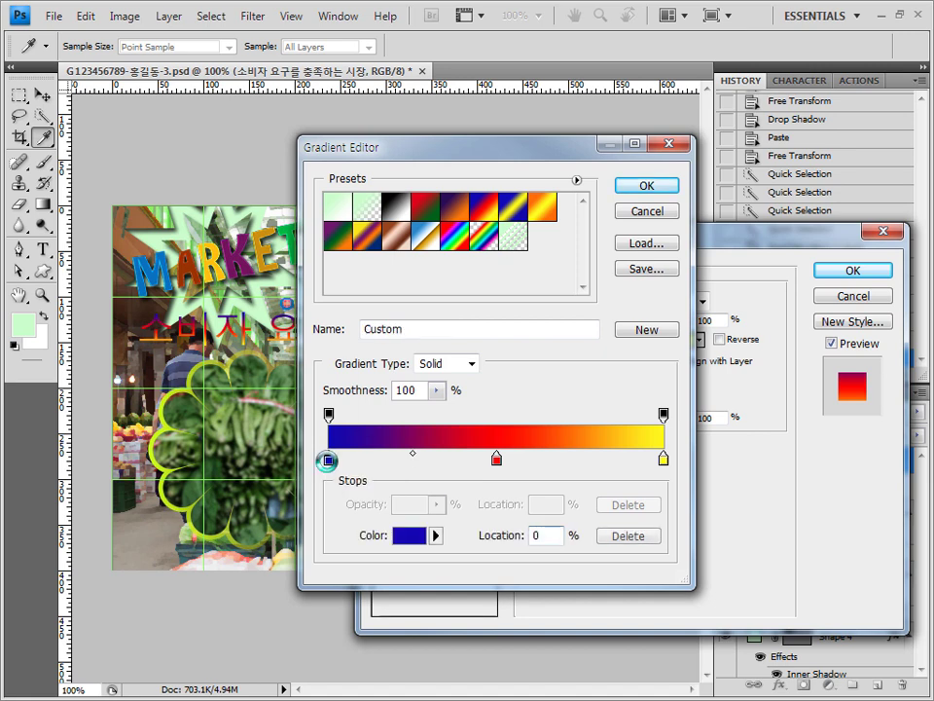
double_click(329, 458)
double_click(707, 414)
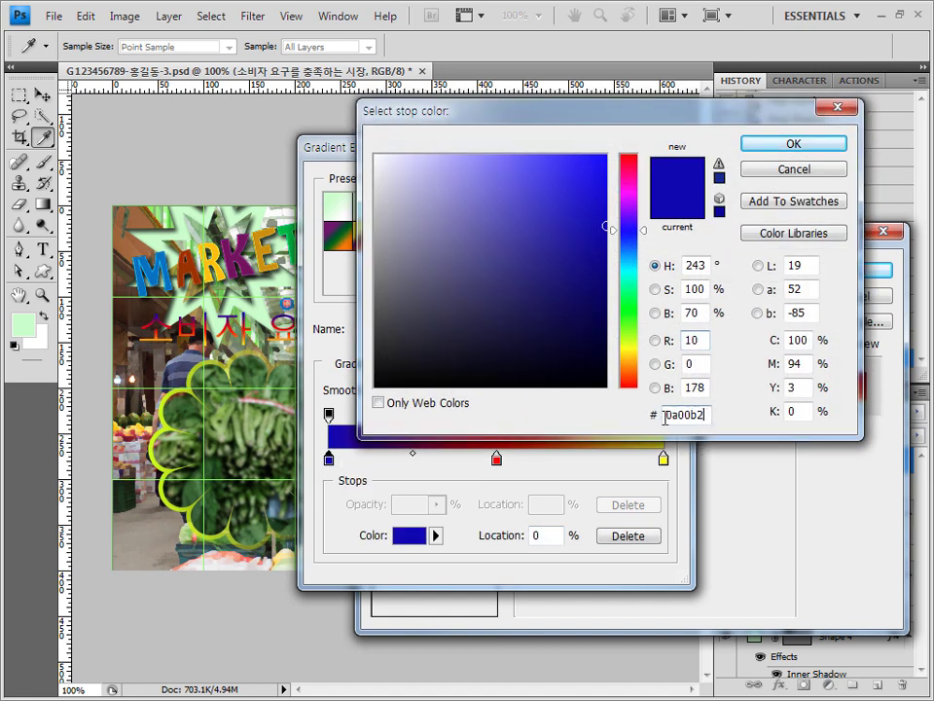
text(6633cc)
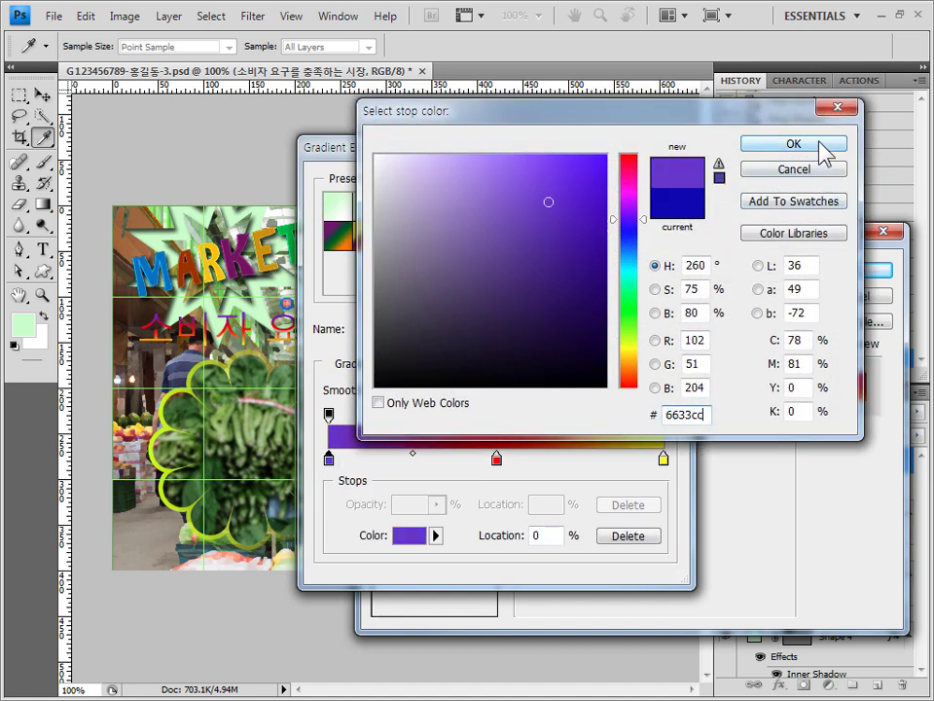
click(824, 146)
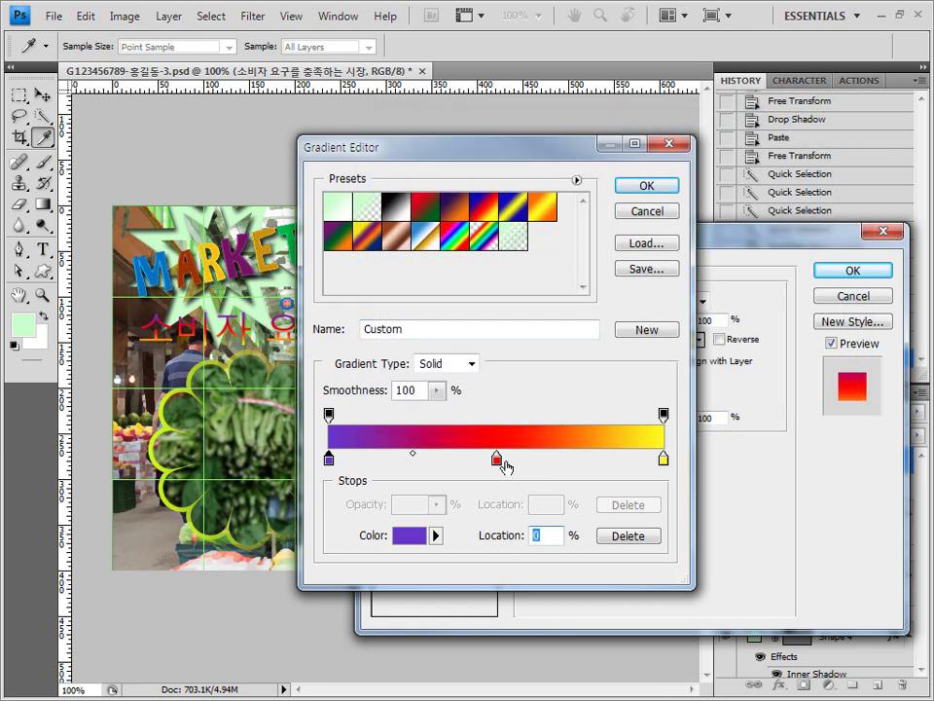
Set the gradient's middle colour stop to white #ffffff and its last stop to #ff6633.
double_click(497, 459)
drag(565, 370, 375, 156)
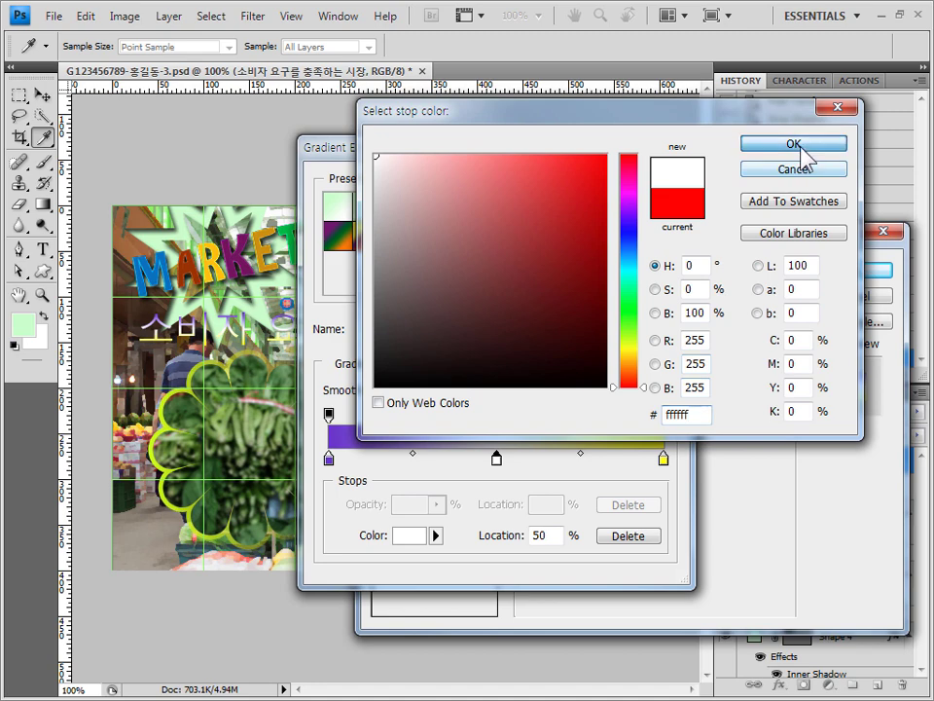
click(801, 147)
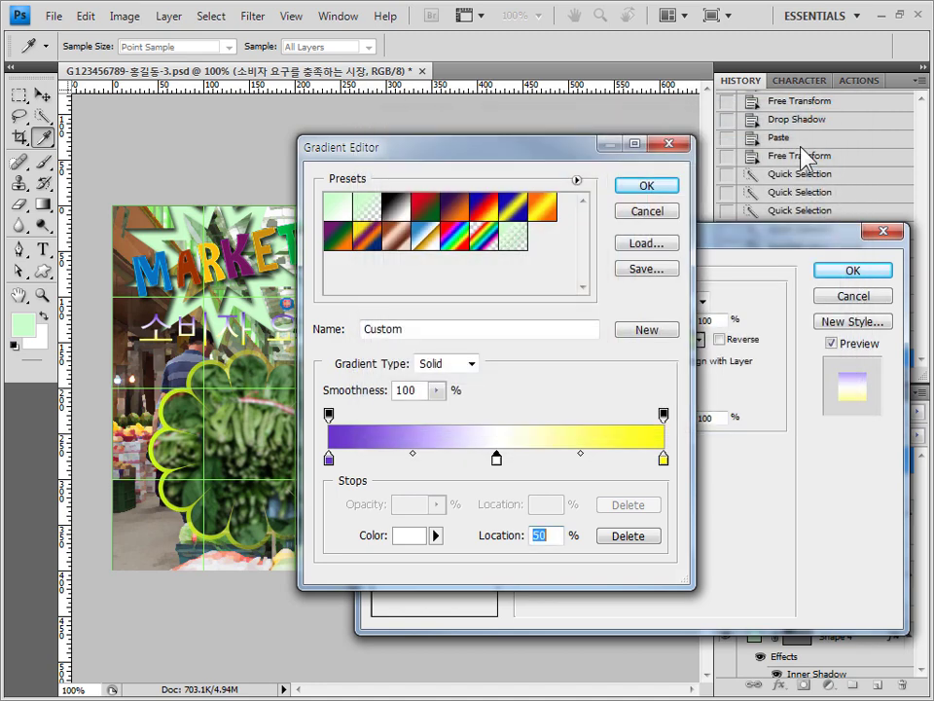
double_click(663, 458)
double_click(688, 414)
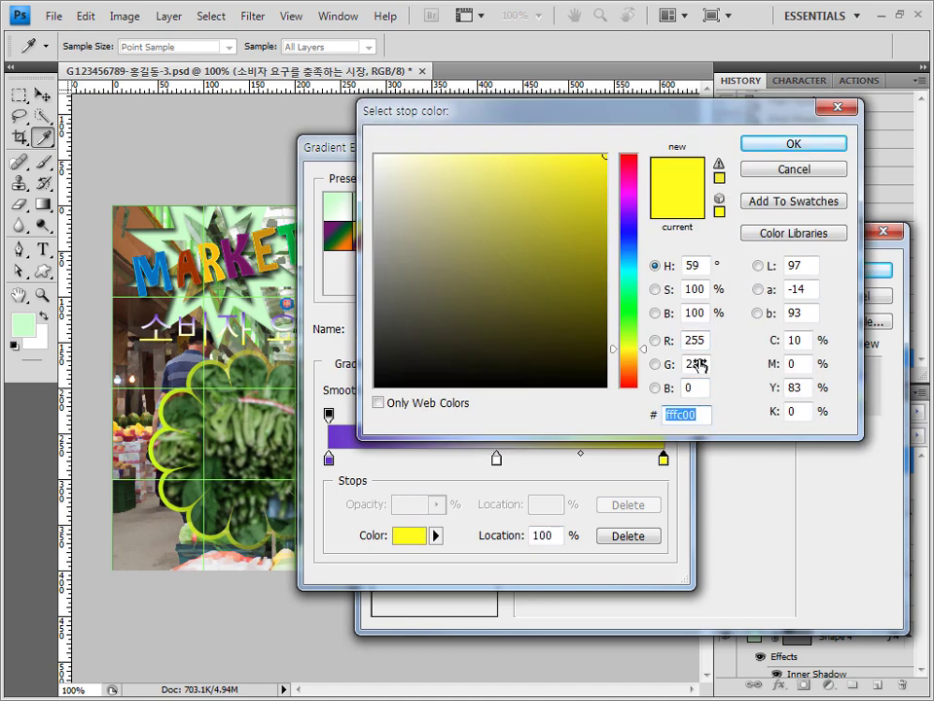
text(ff6633)
click(821, 148)
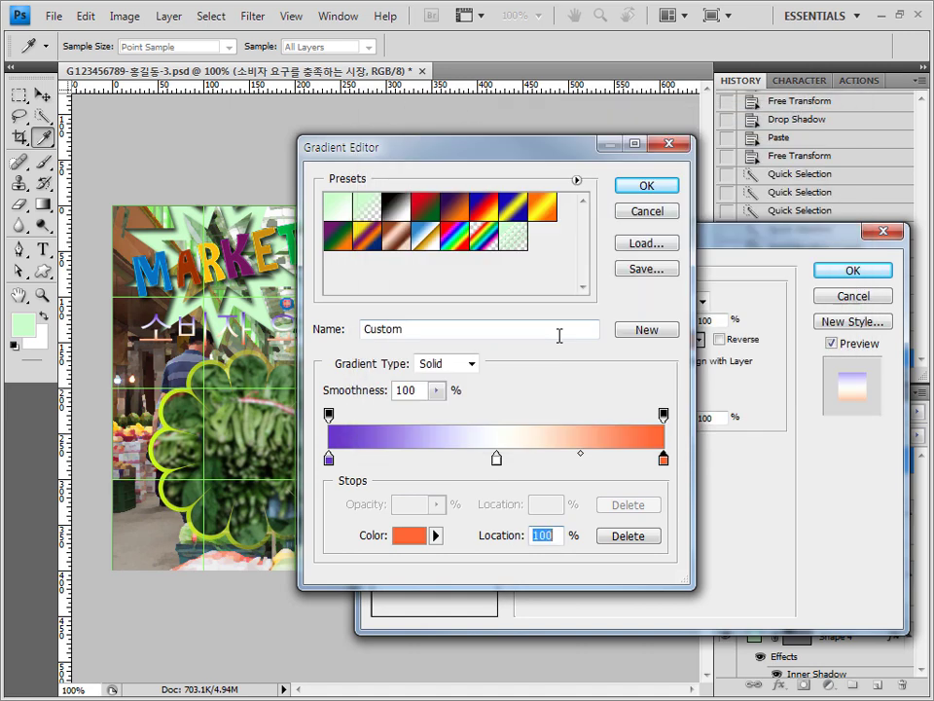
click(646, 186)
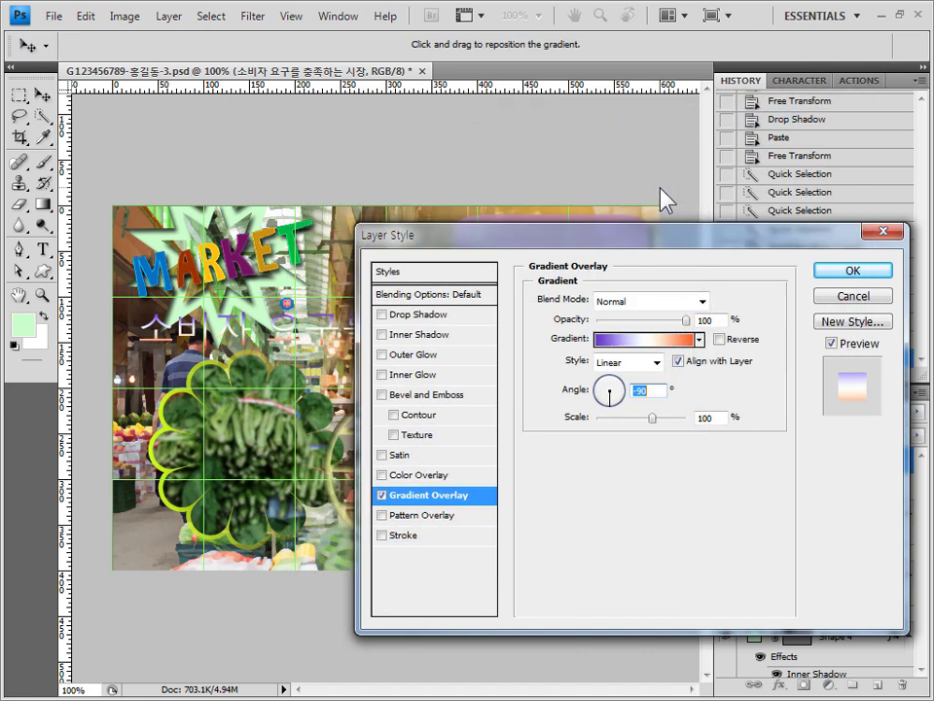
Add a 4 px outside Stroke in #333366 to the text and apply the layer styles.
click(403, 536)
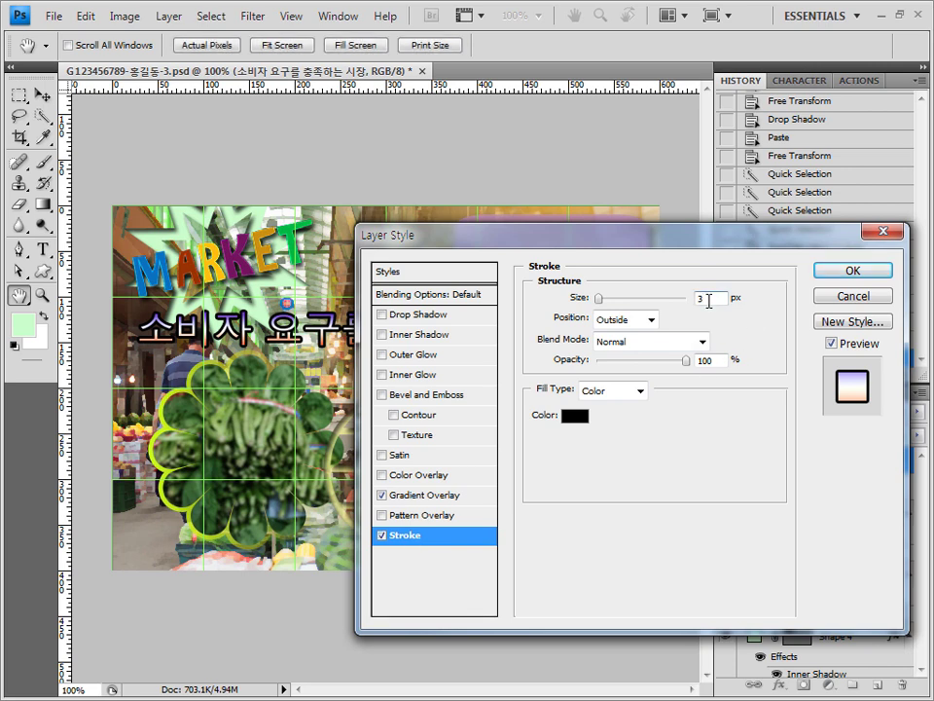
key(Up)
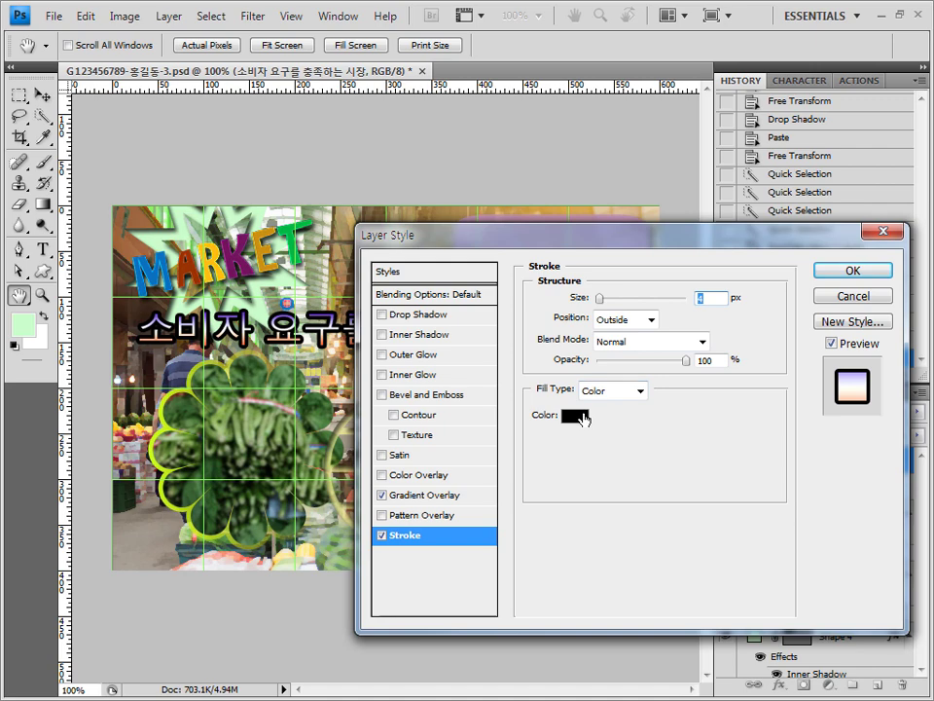
click(583, 419)
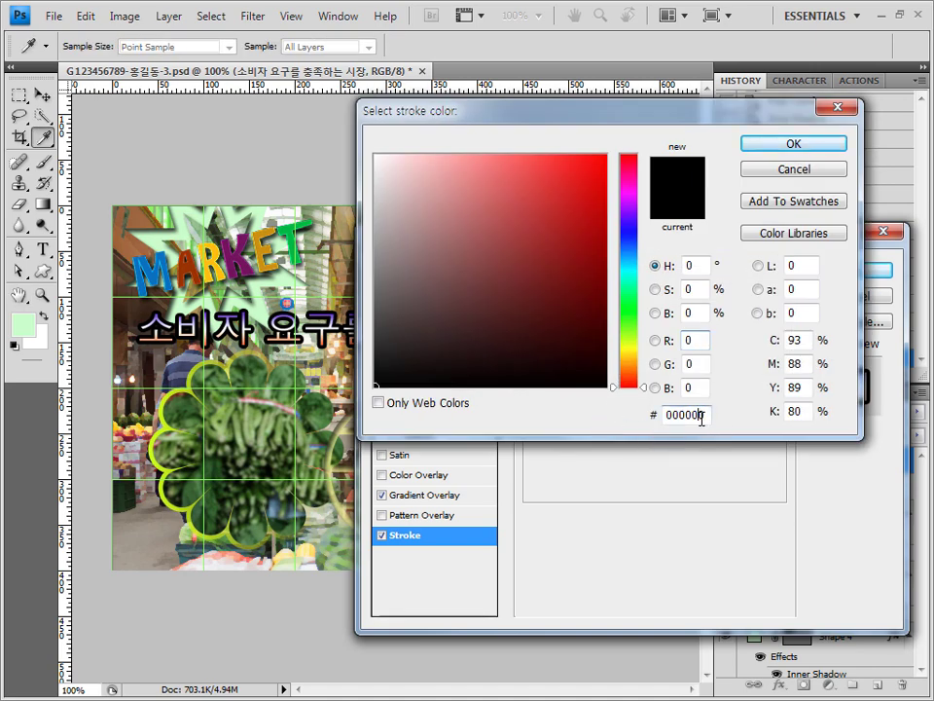
drag(701, 418, 425, 418)
text(333366)
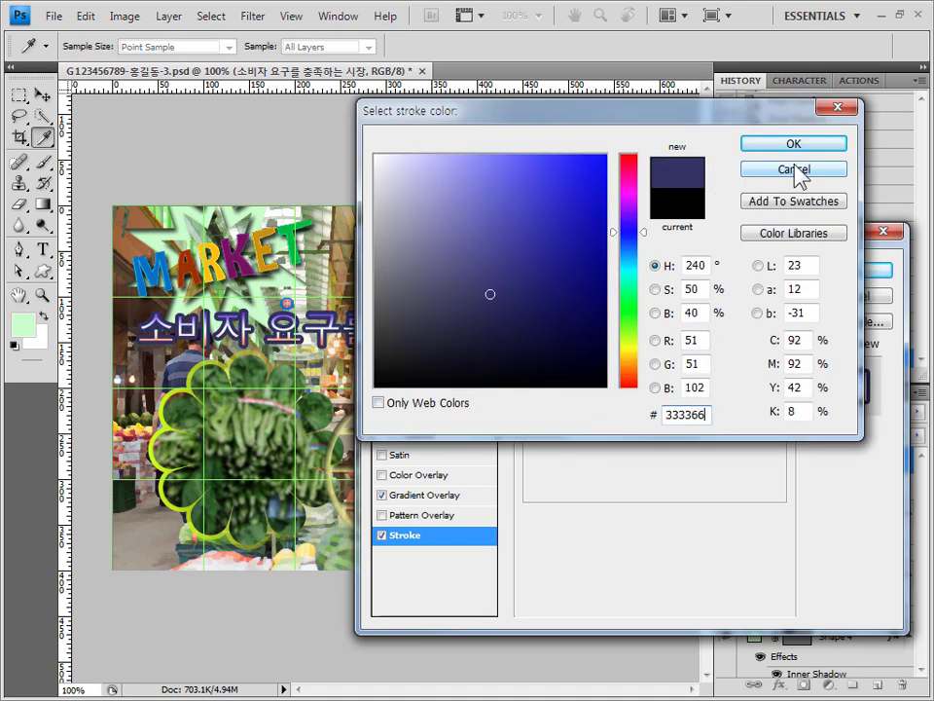
click(806, 144)
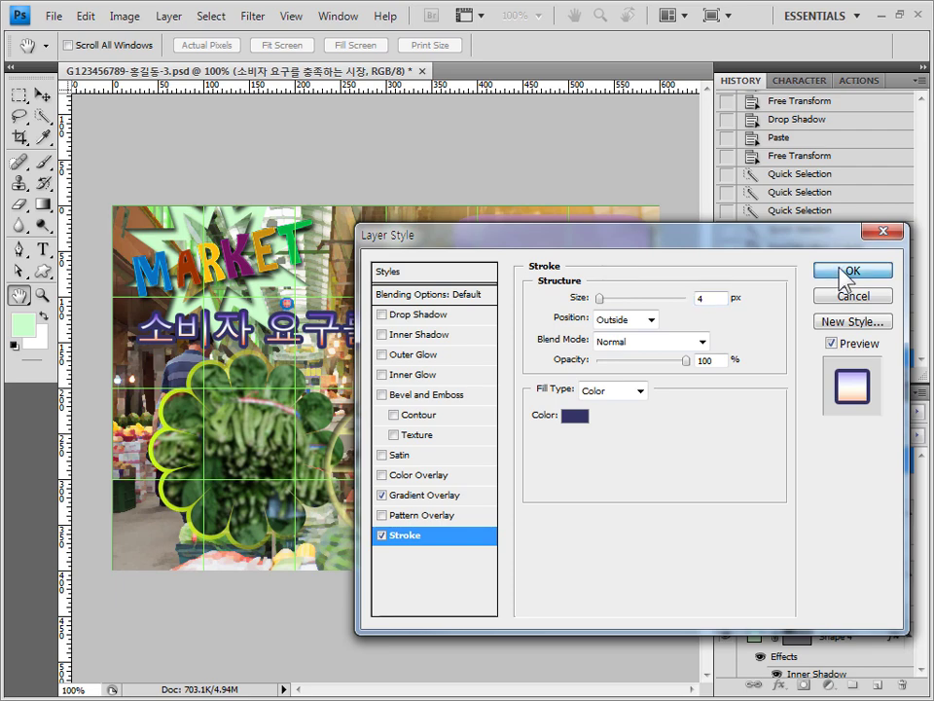
click(847, 272)
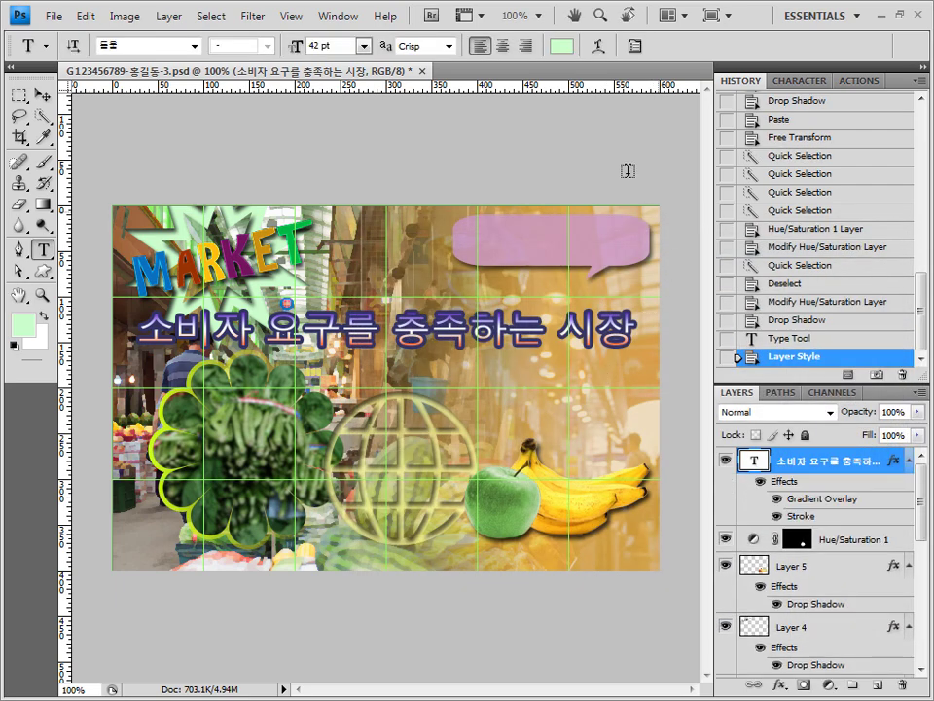
Warp the text horizontally with the Rise style at +50% bend and move it slightly up toward the MARKET lettering.
click(600, 47)
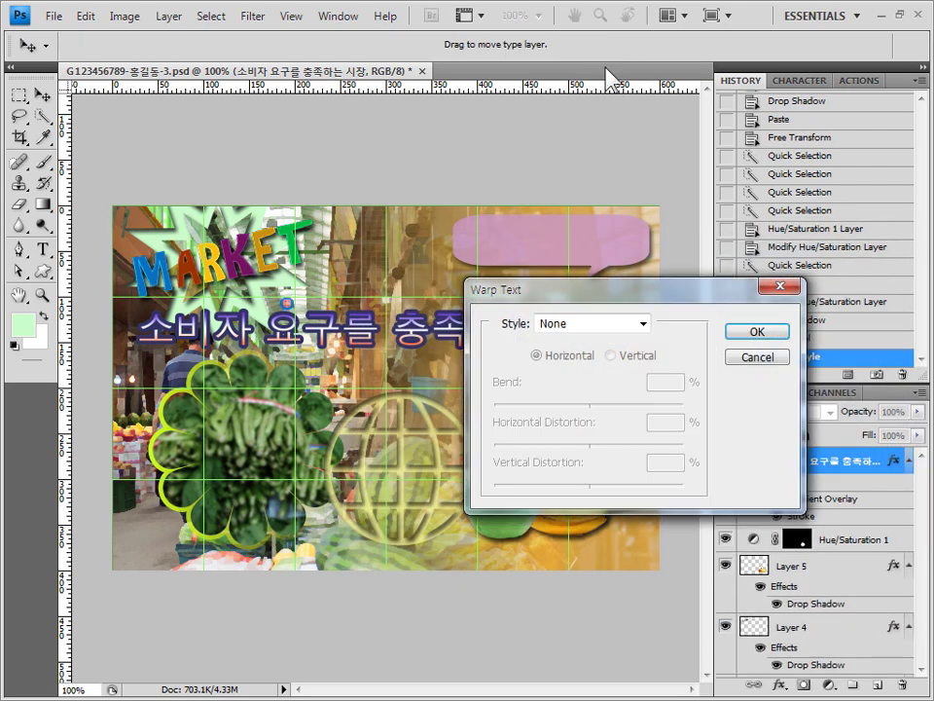
drag(655, 285, 728, 203)
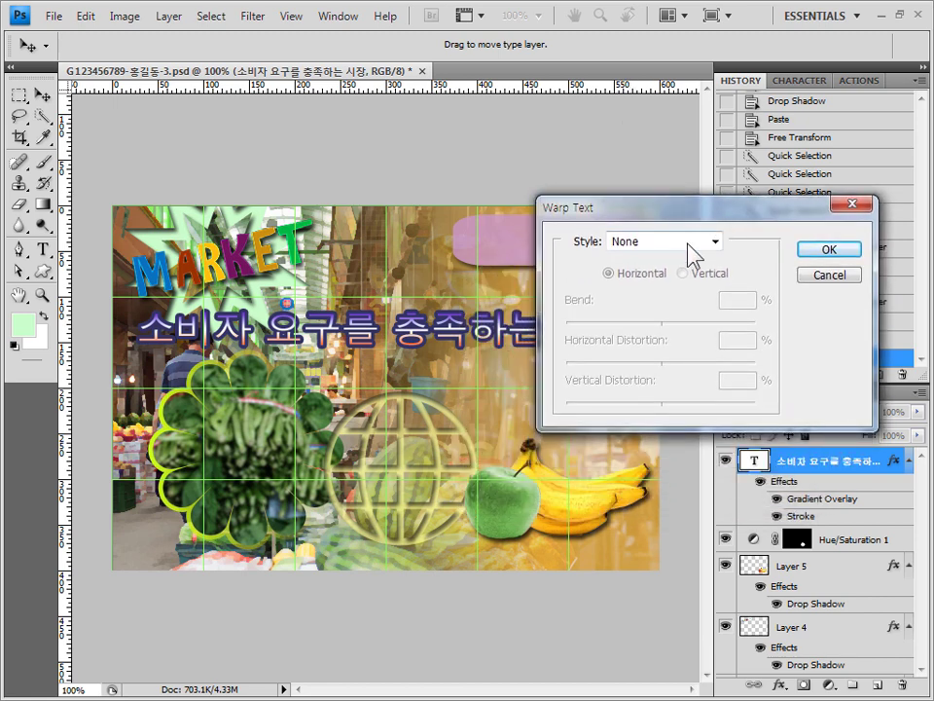
click(690, 244)
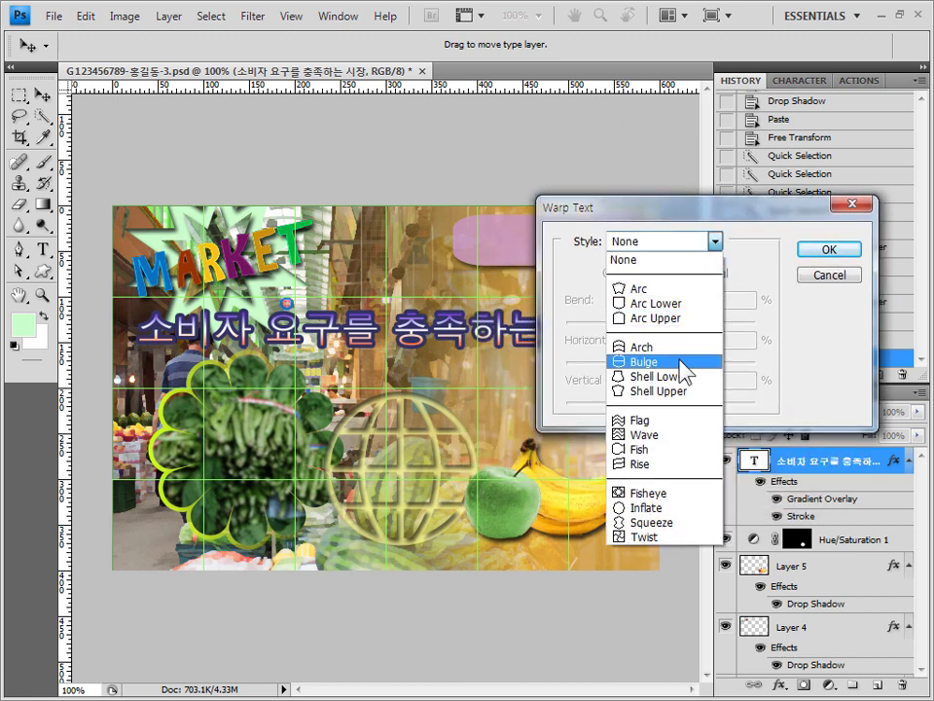
click(677, 464)
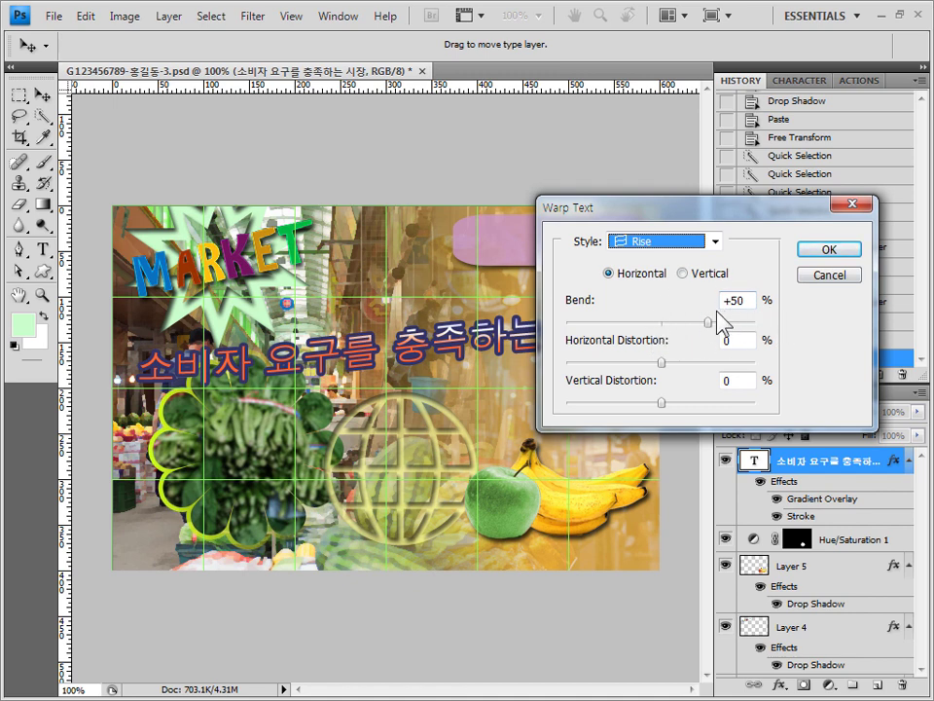
click(846, 253)
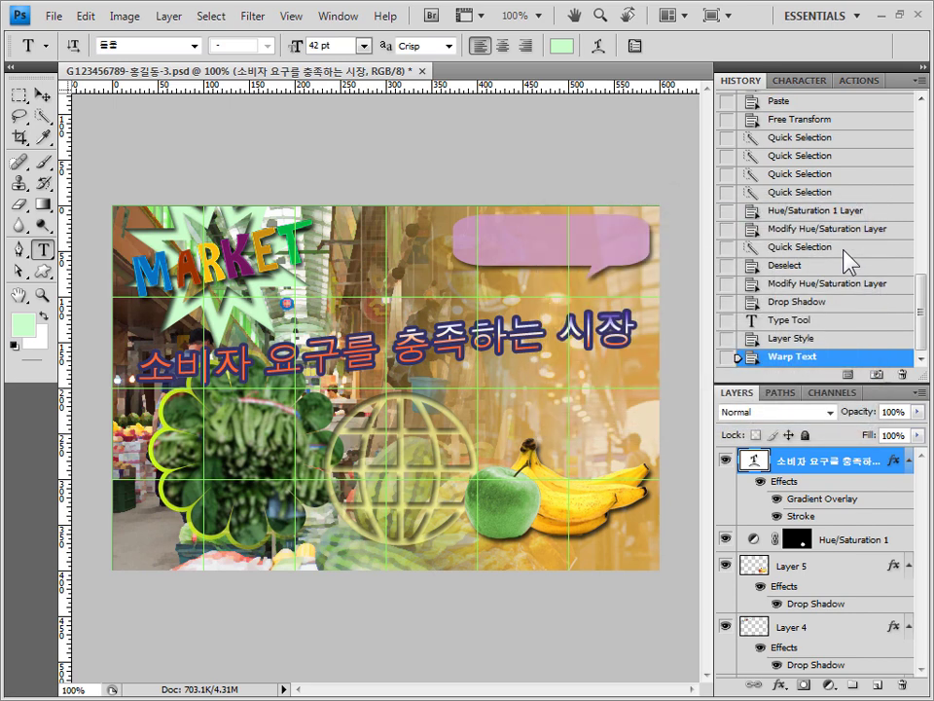
click(45, 97)
drag(435, 351, 432, 325)
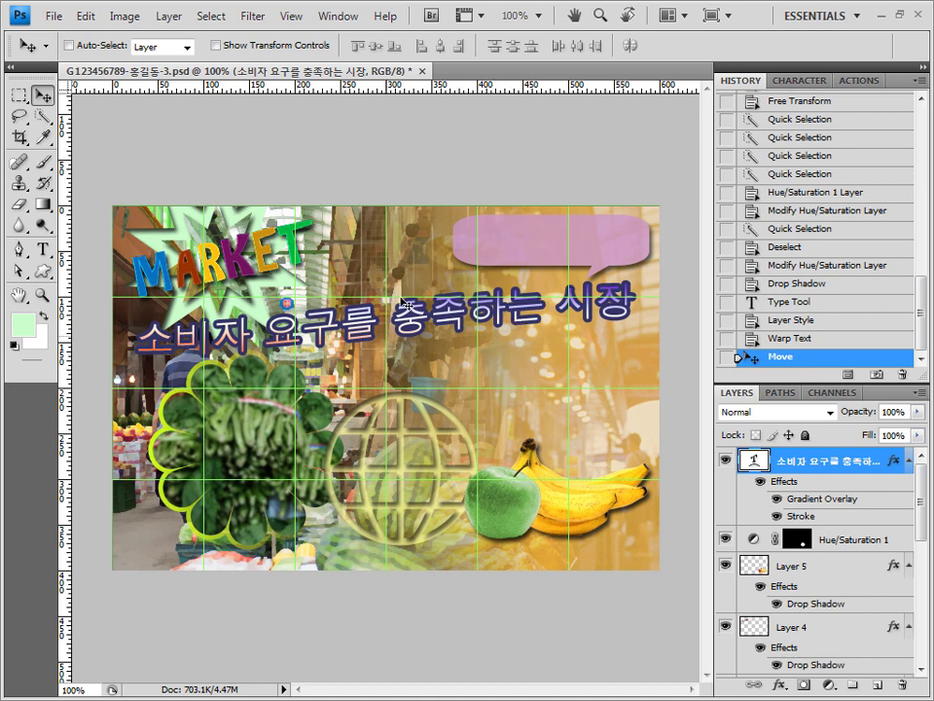
Adjust the warped Korean text's position below the MARKET lettering and add a new text line reading "Welcome to Market".
mouse_move(454, 318)
mouse_down()
mouse_move(451, 295)
mouse_move(453, 319)
mouse_up()
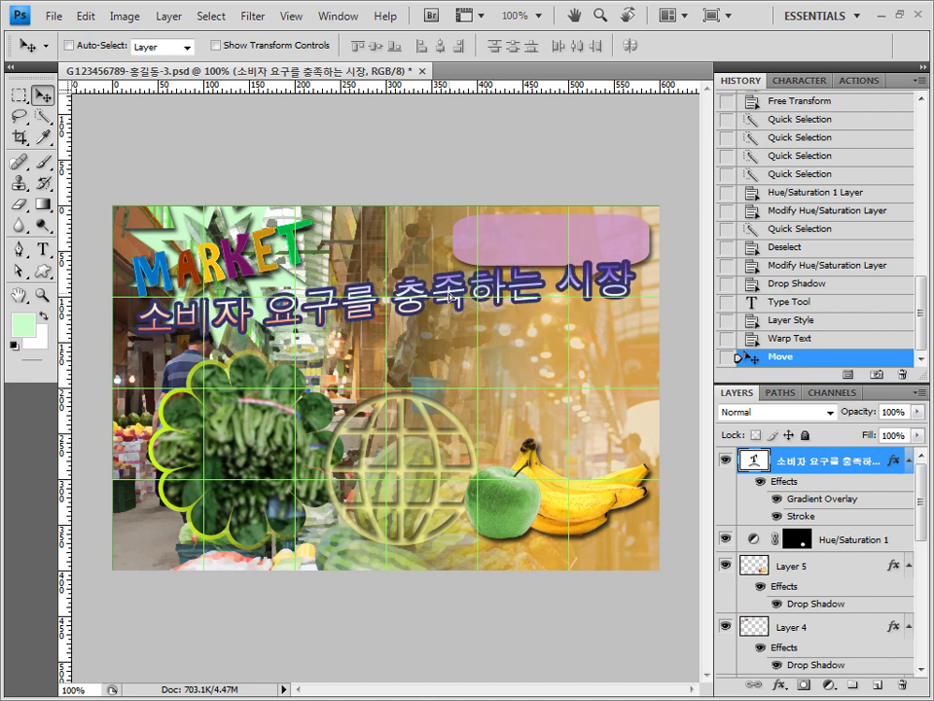
click(44, 249)
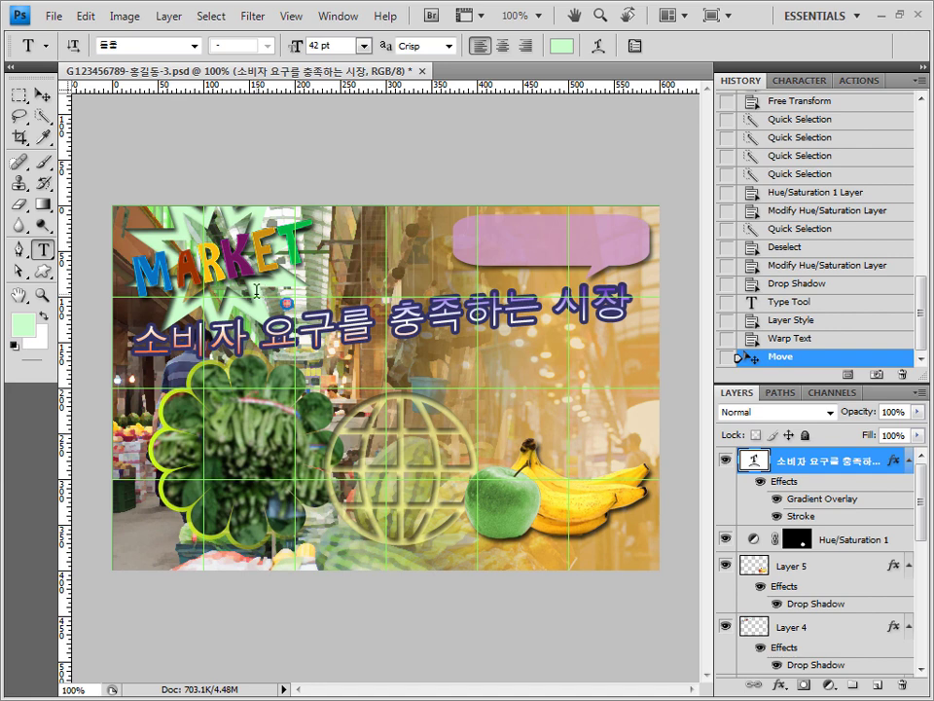
click(425, 289)
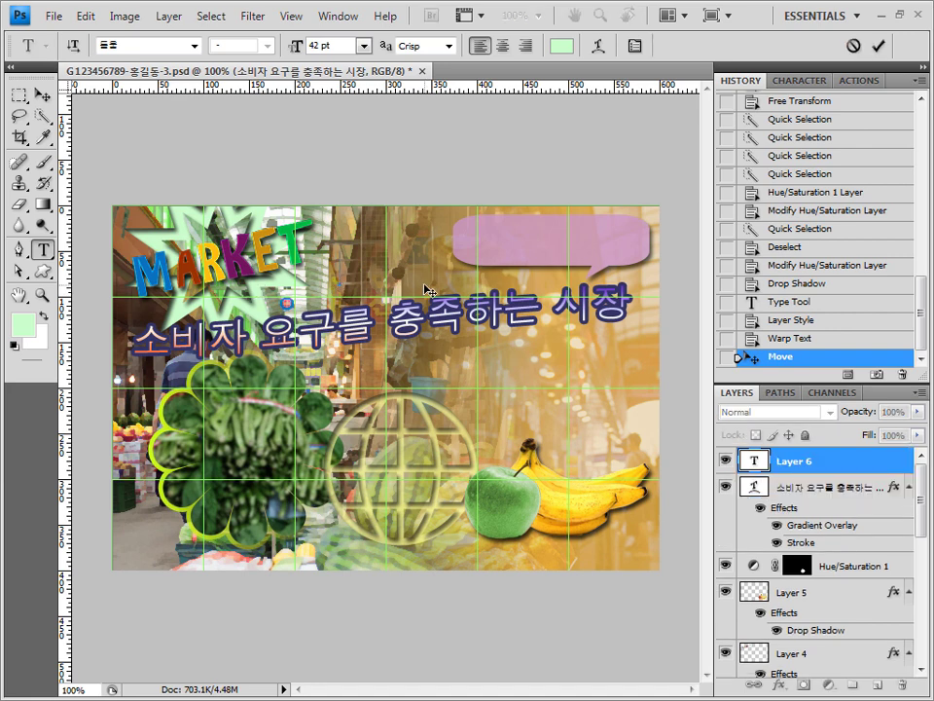
click(446, 295)
click(348, 282)
text(Welcome to Market)
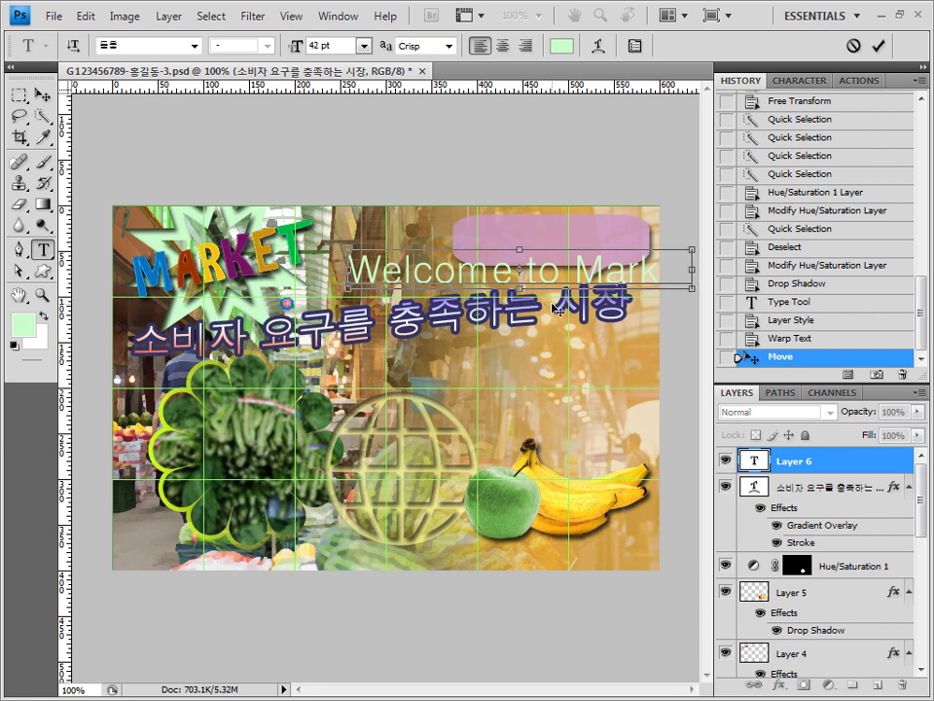
key(ctrl+a)
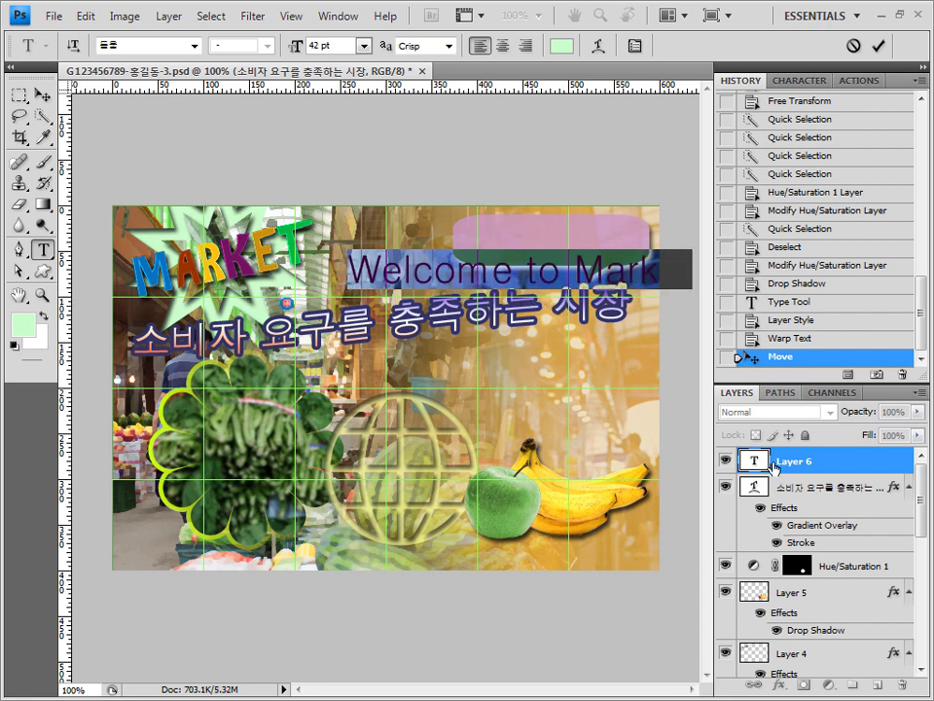
click(837, 468)
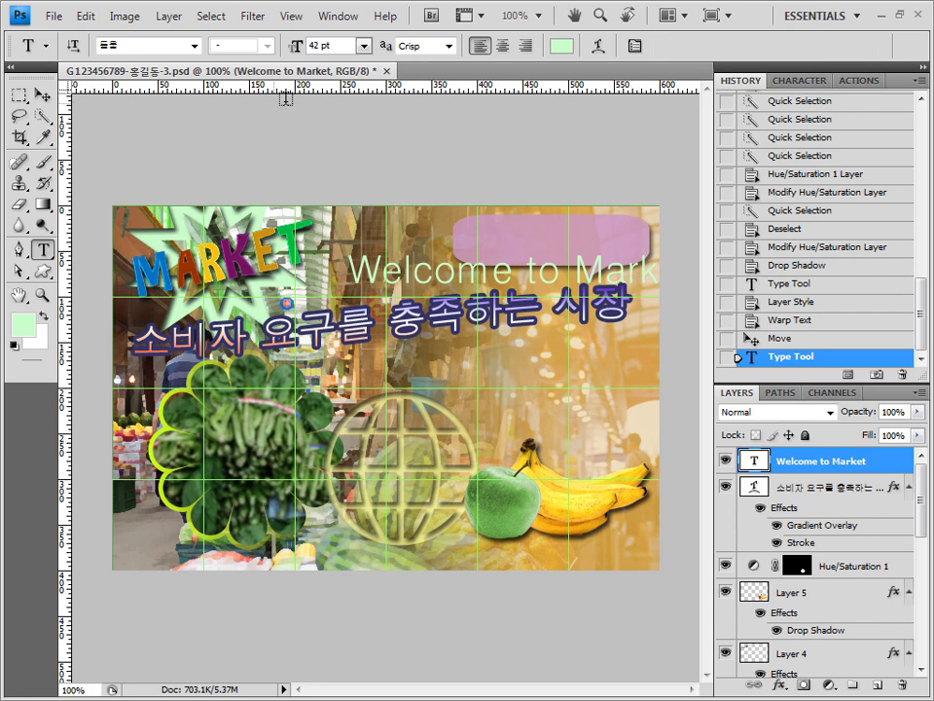
Set the "Welcome to Market" text to Times New Roman Regular at 22 pt.
click(193, 47)
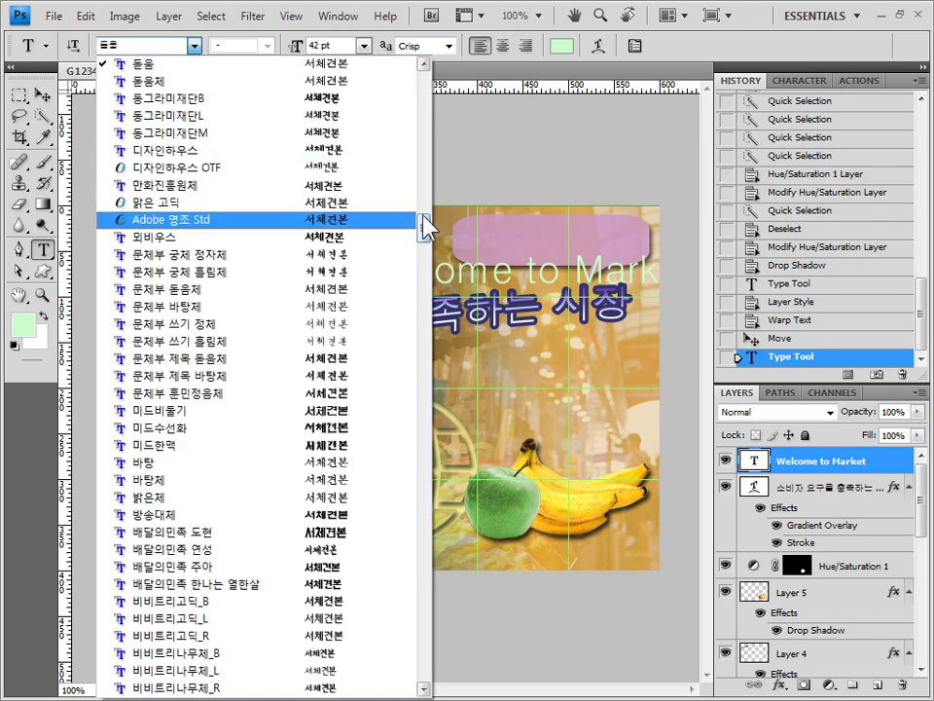
drag(423, 219, 421, 609)
click(246, 277)
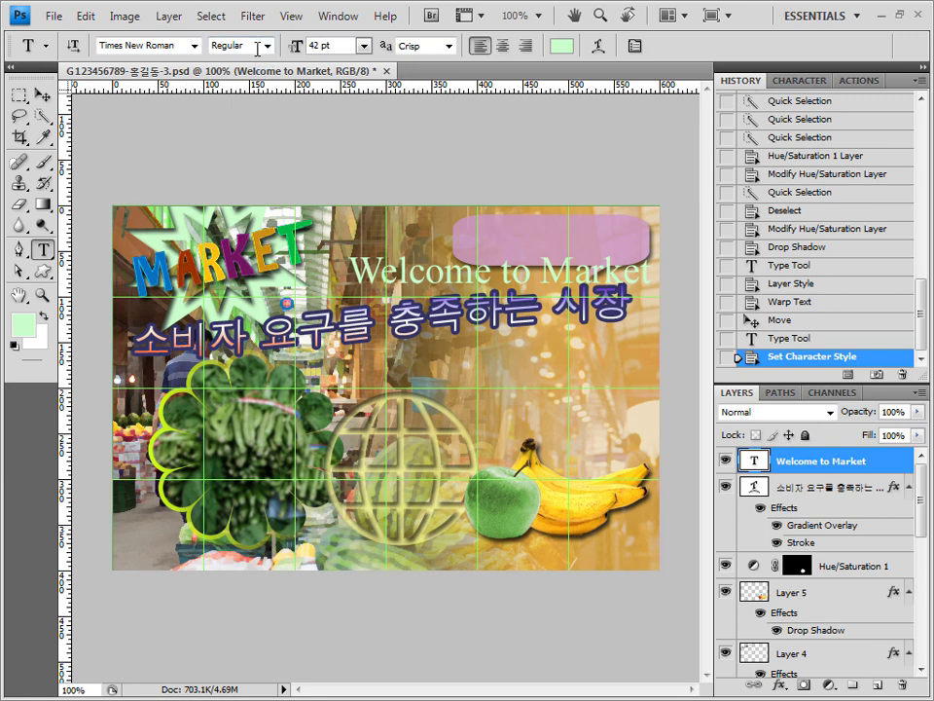
click(321, 46)
text(22)
key(Return)
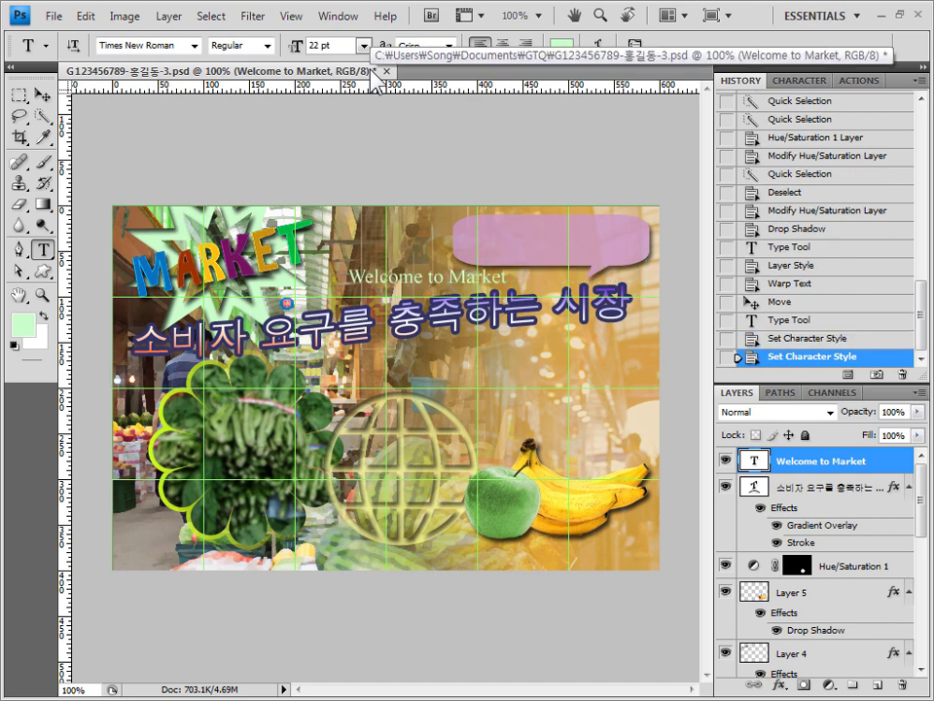
Change the colour of the "Welcome to Market" text to #cc9900.
click(563, 46)
drag(678, 415, 702, 417)
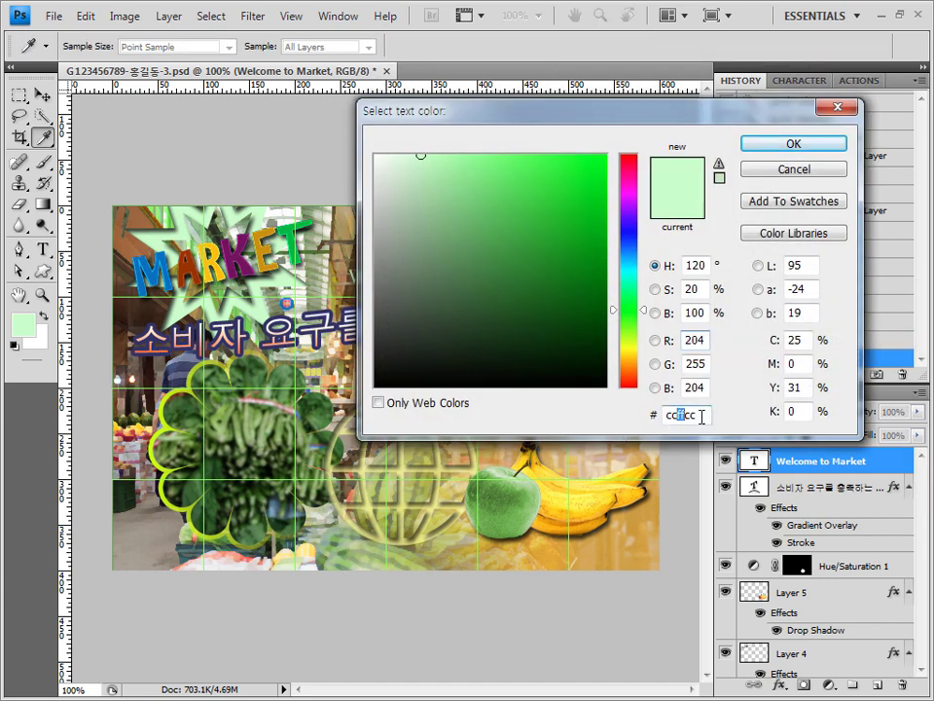
double_click(702, 416)
text(cc9900)
click(793, 144)
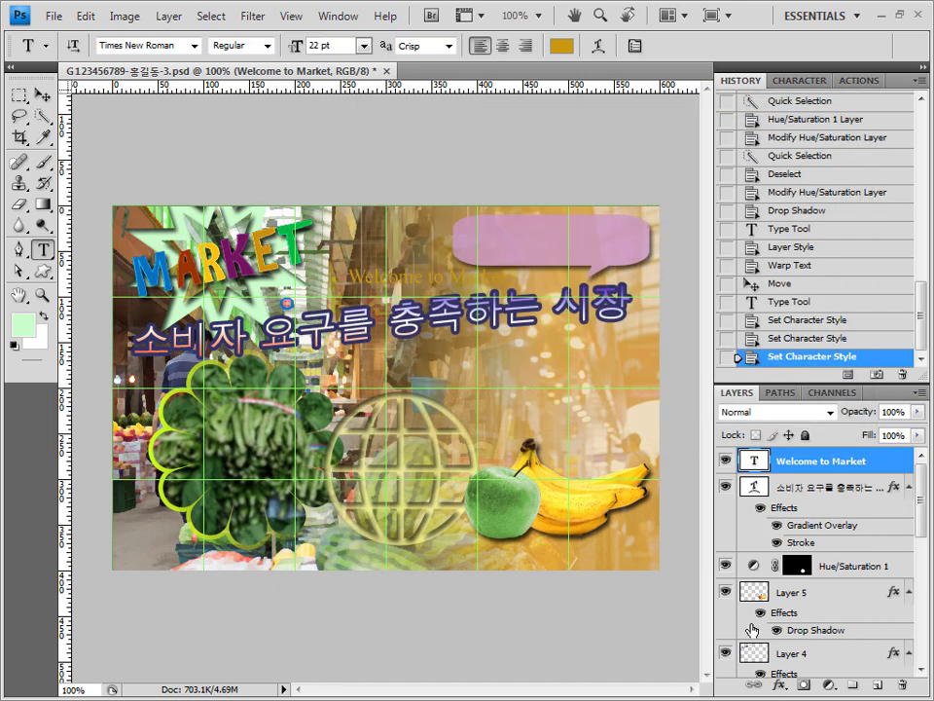
Add a 2 px outside Stroke in white #ffffff to the "Welcome to Market" text.
click(780, 685)
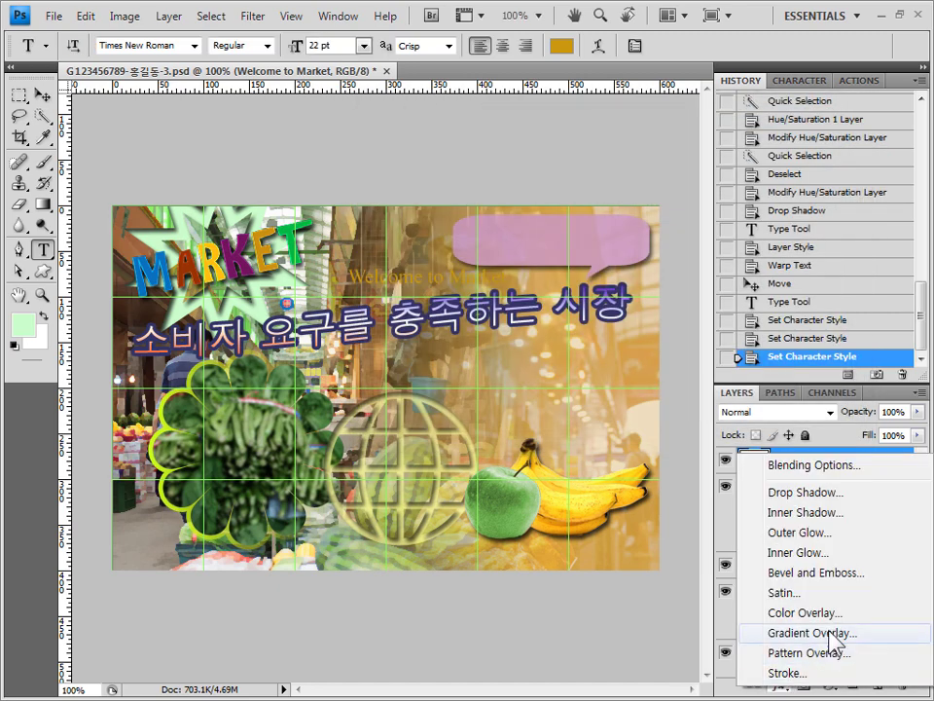
click(825, 673)
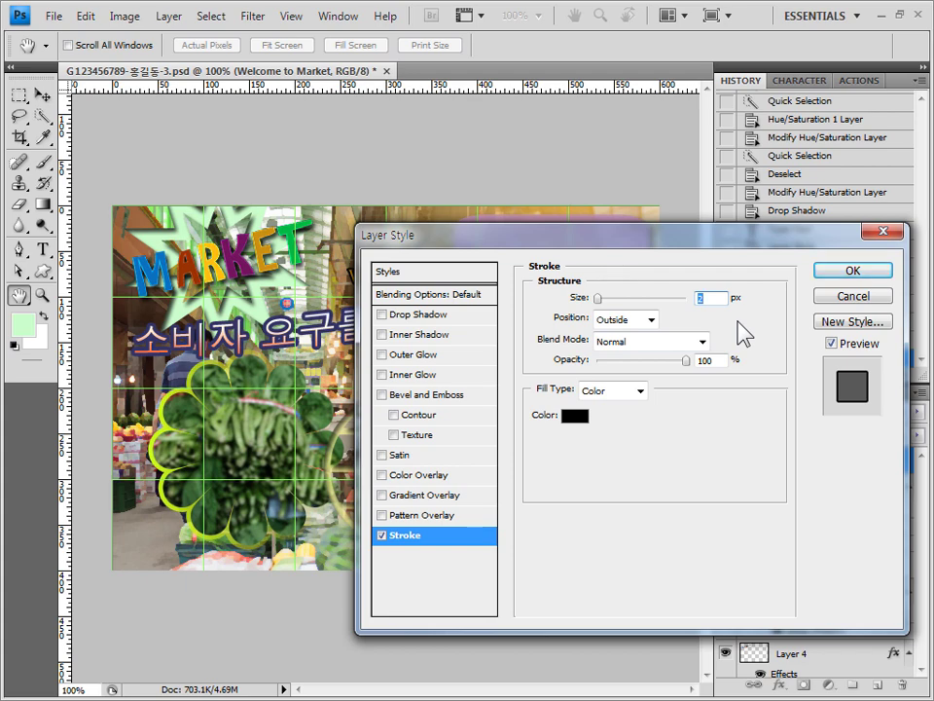
double_click(687, 413)
text(ffffff)
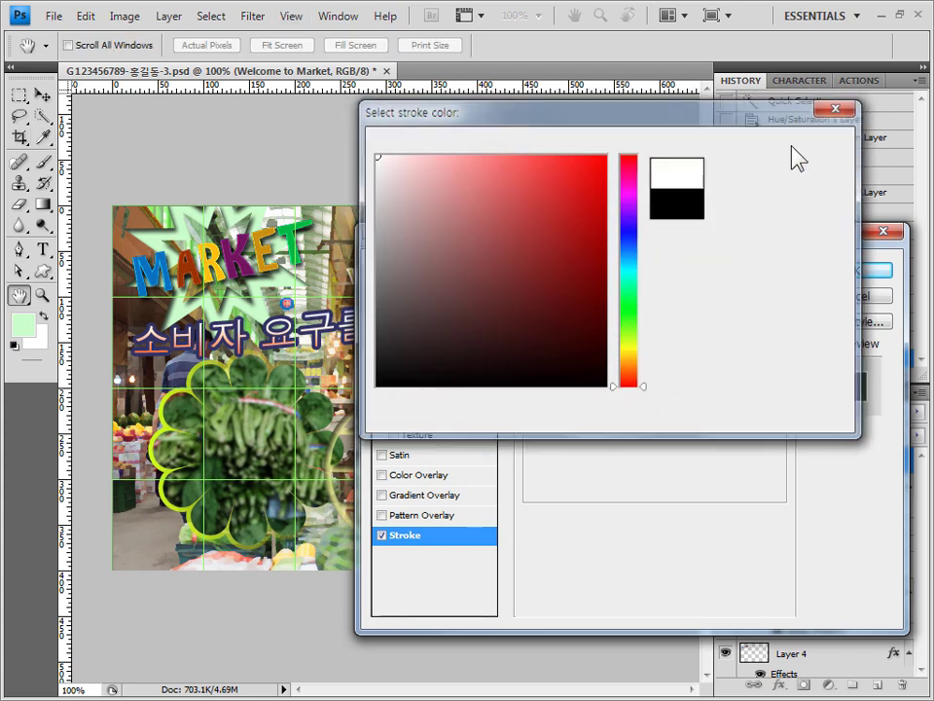
click(793, 146)
click(871, 271)
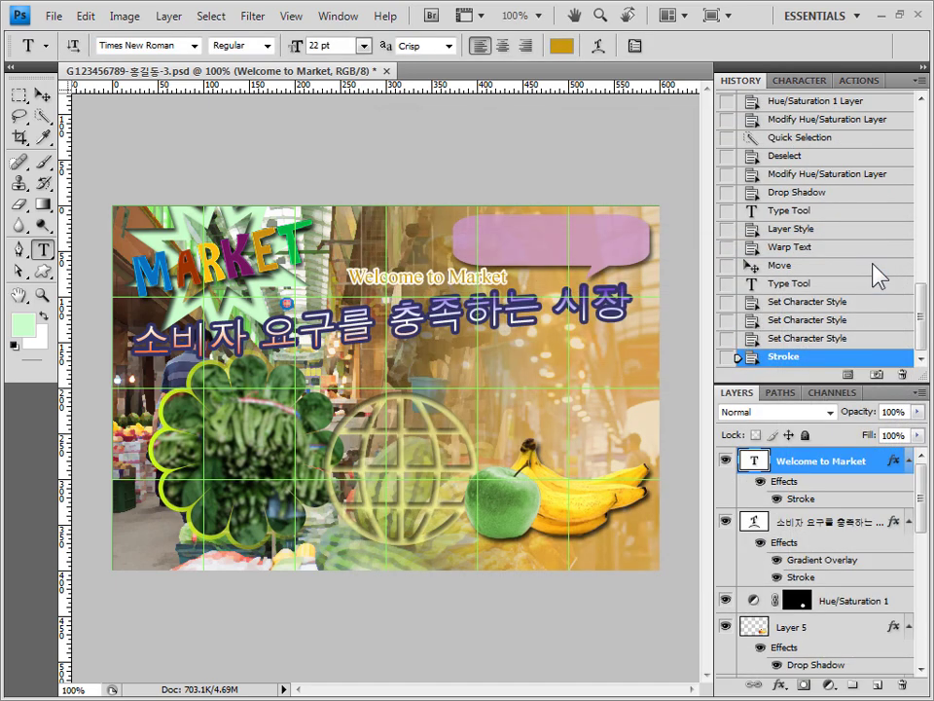
Warp "Welcome to Market" horizontally with the Rise style at +70% bend and move it between the MARKET lettering and the speech bubble.
click(598, 48)
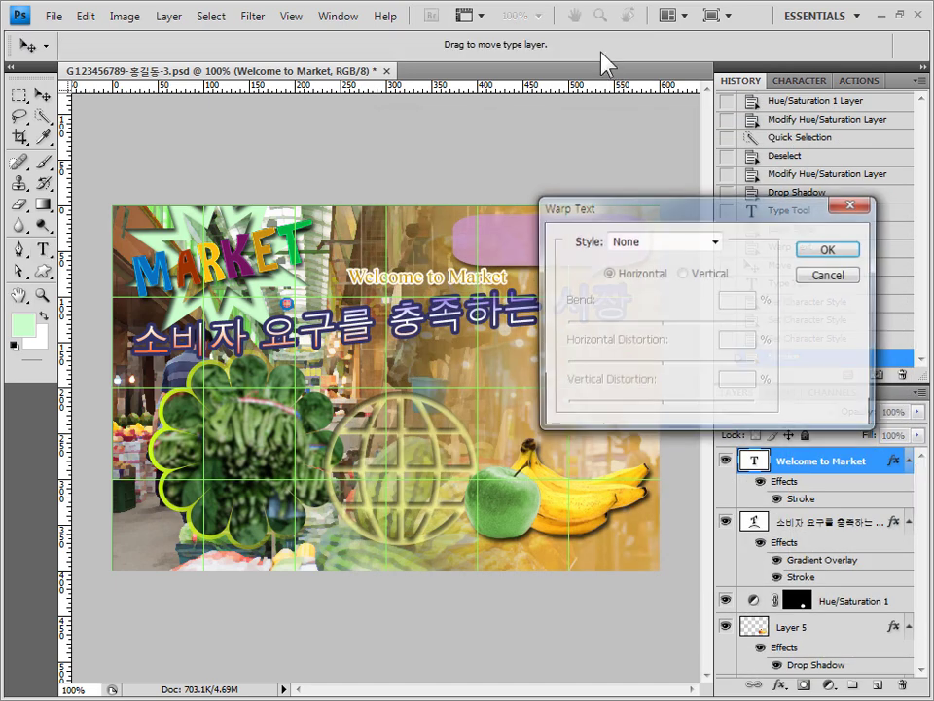
click(658, 243)
click(664, 464)
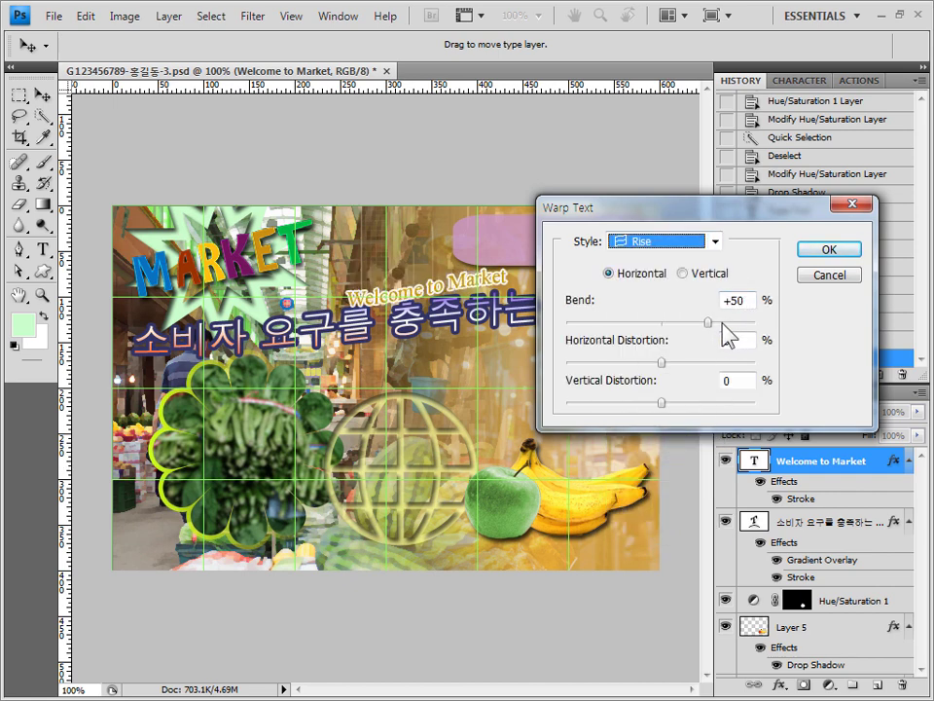
drag(723, 325, 772, 344)
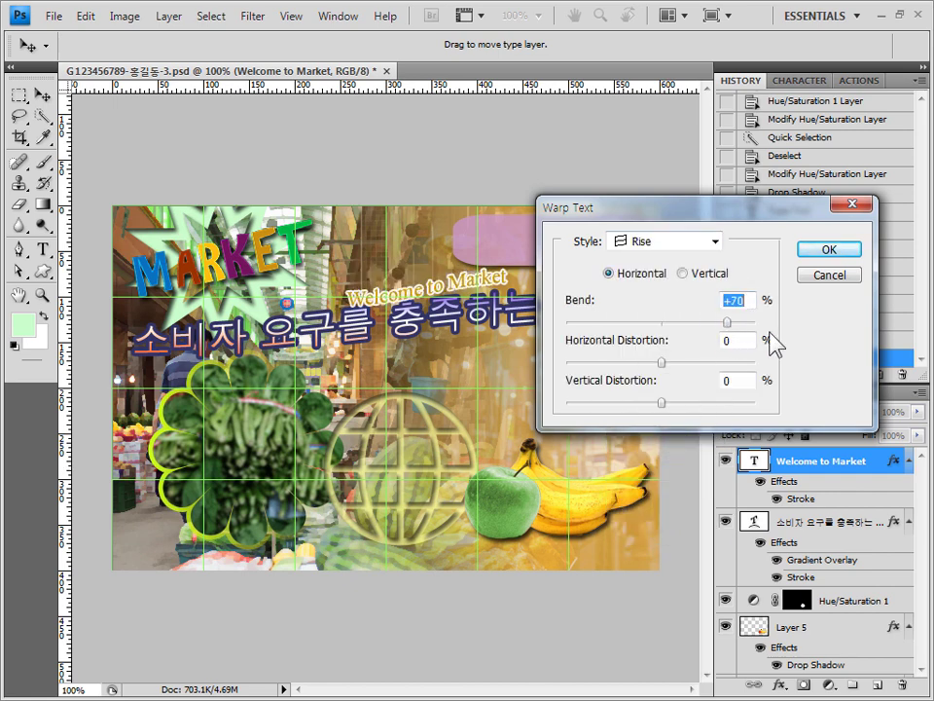
click(830, 250)
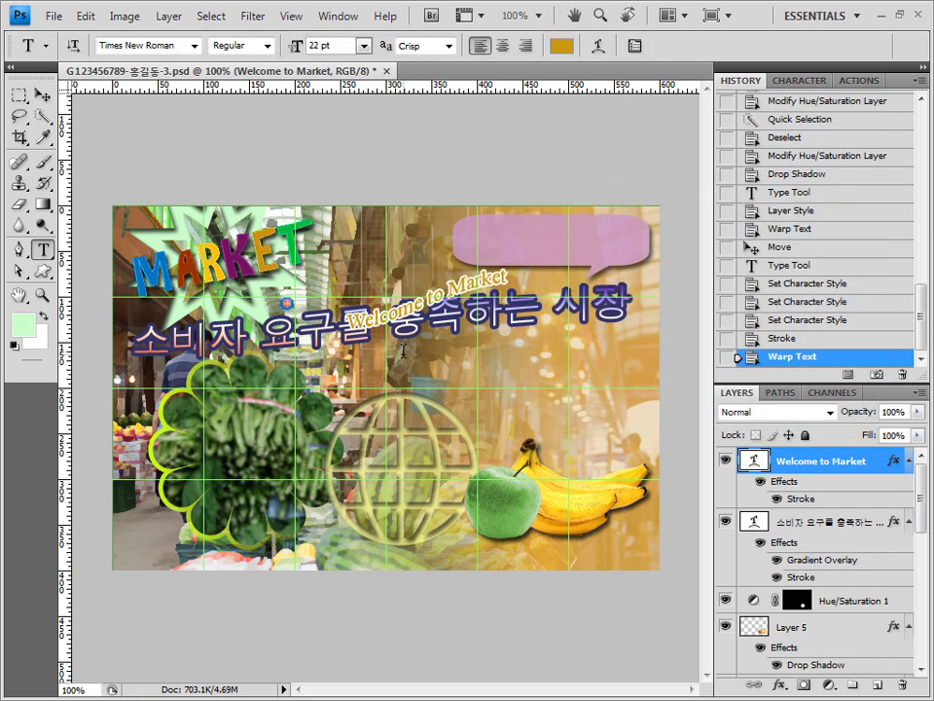
click(43, 94)
drag(443, 300, 365, 283)
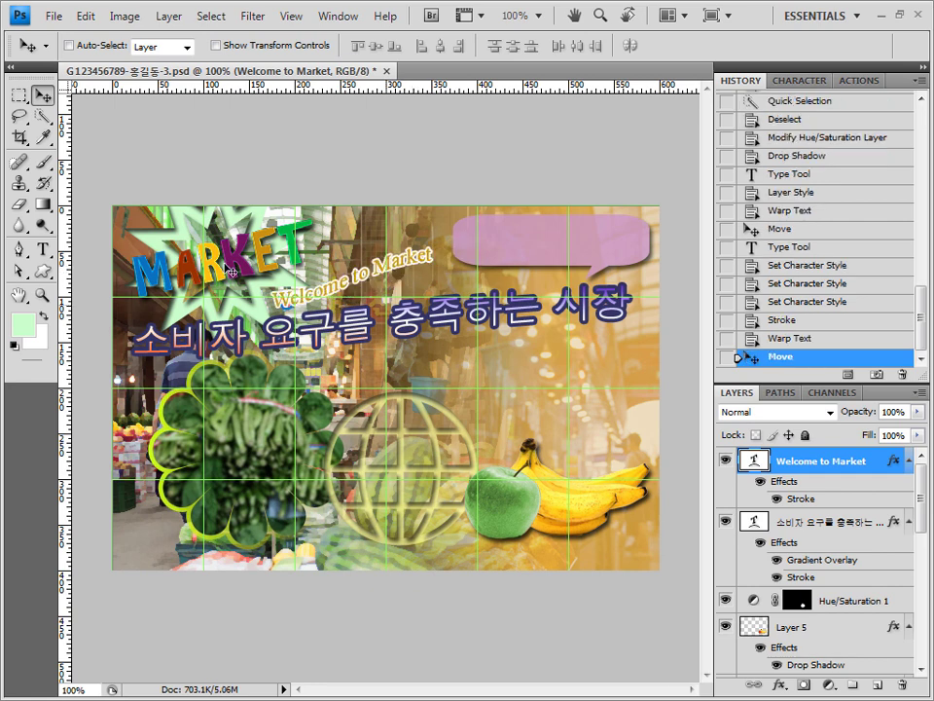
Add two text lines over the pink speech bubble reading "10시 : 특성화 시장 소개" and "13시 : 전통시장 소식".
click(43, 250)
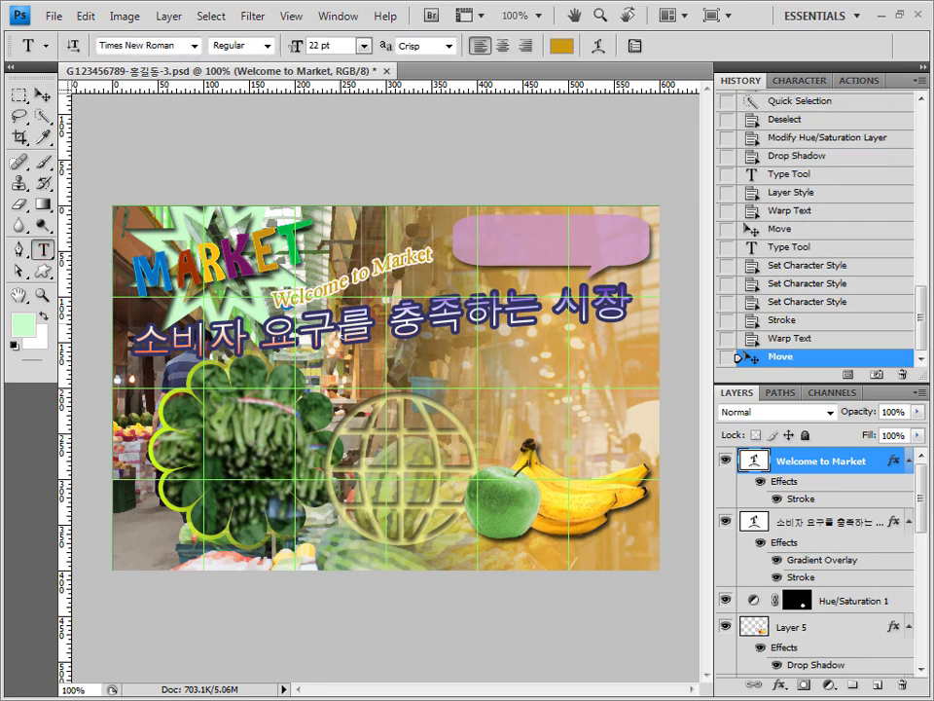
click(466, 235)
key(ctrl+v)
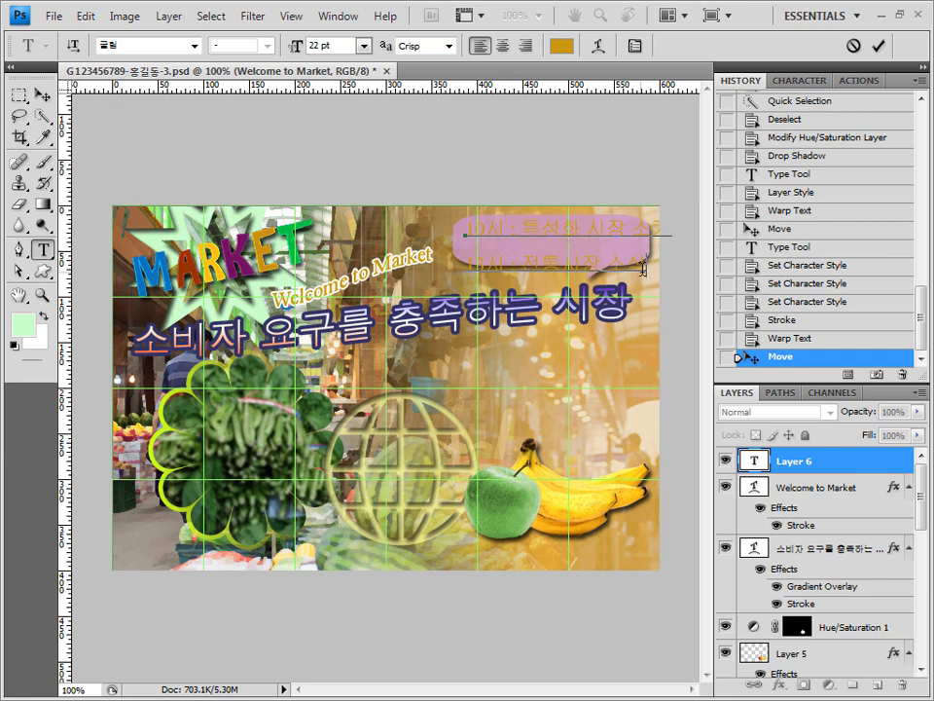
click(825, 465)
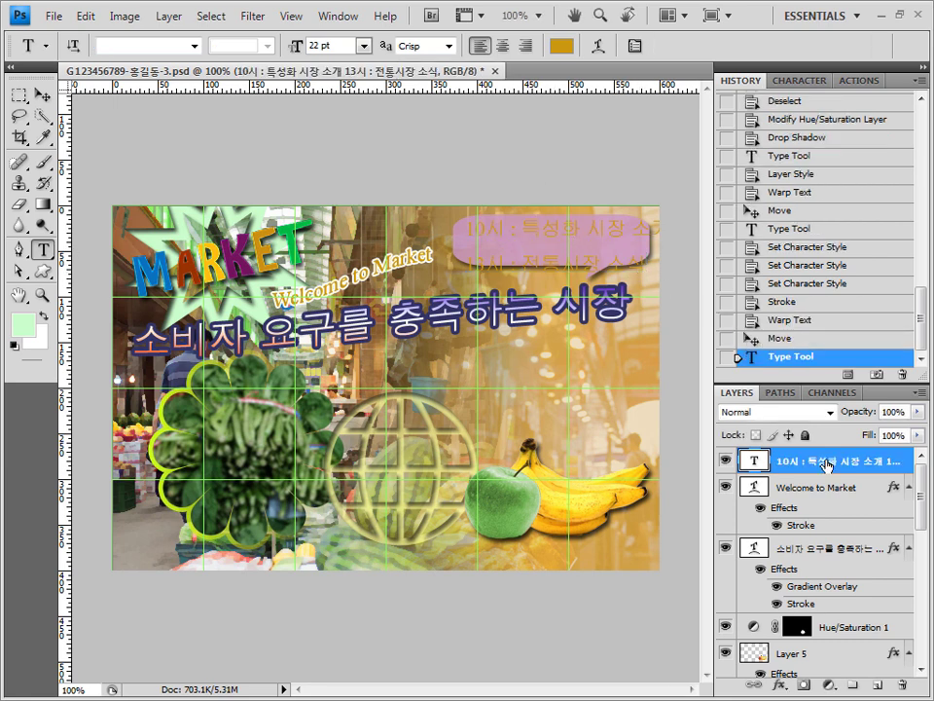
Set the speech-bubble text to the 돋움 font at 18 pt.
click(146, 43)
text(궁서)
click(195, 46)
click(129, 142)
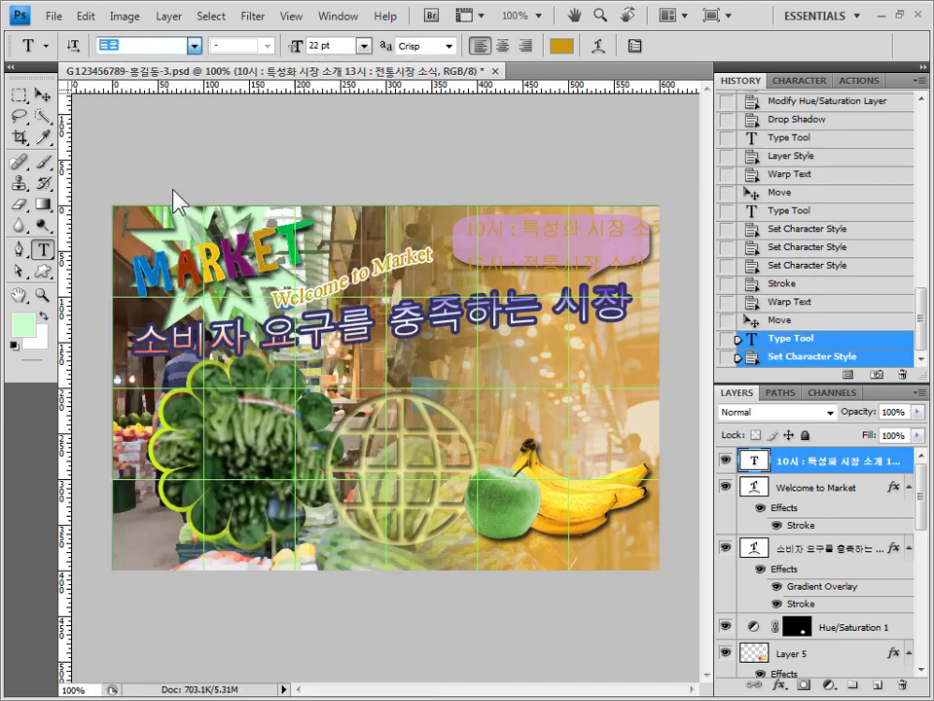
click(341, 46)
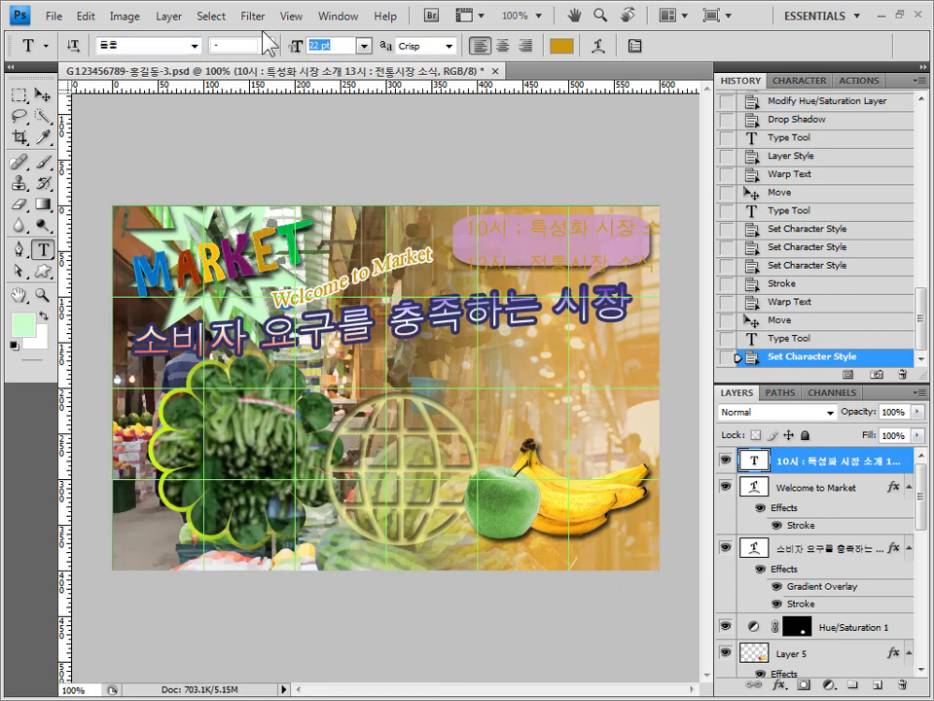
text(18)
key(Return)
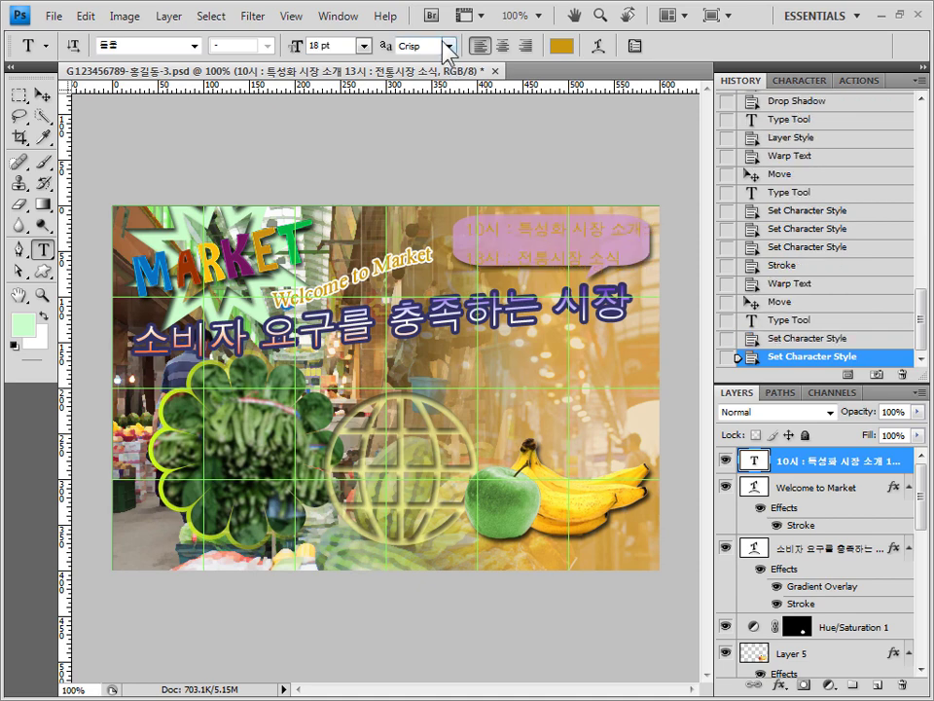
Change the colour of the speech-bubble text to #ffffcc.
click(565, 49)
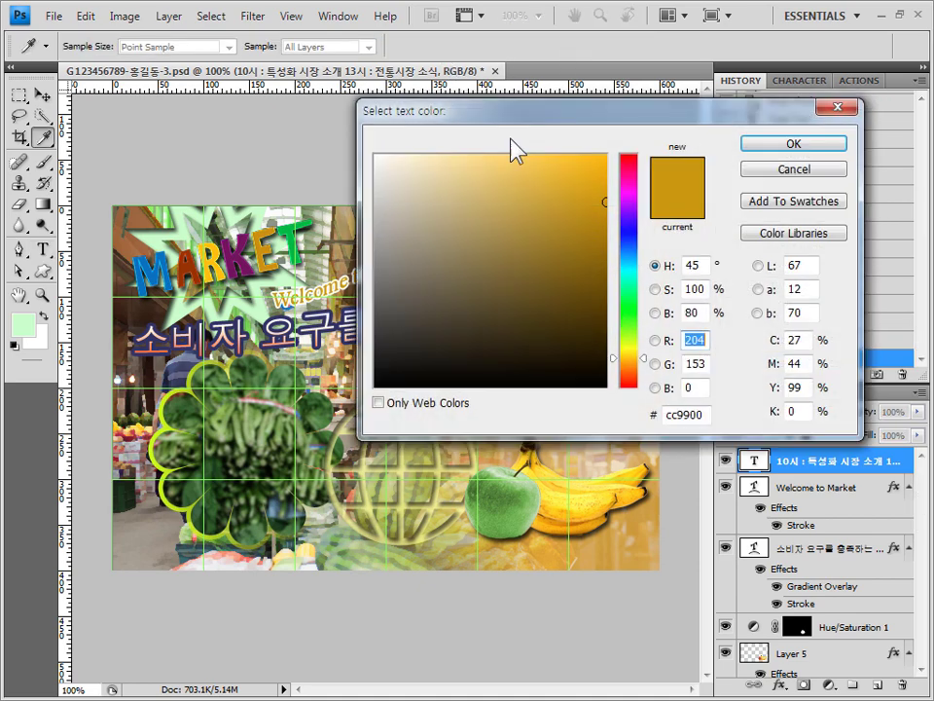
text(ffffcc)
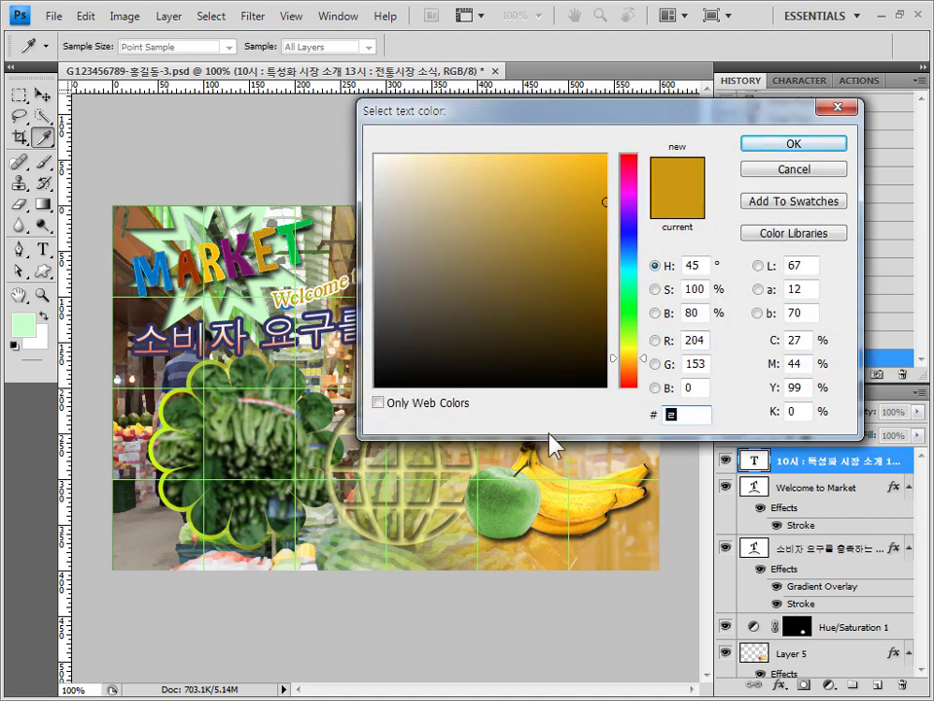
click(820, 145)
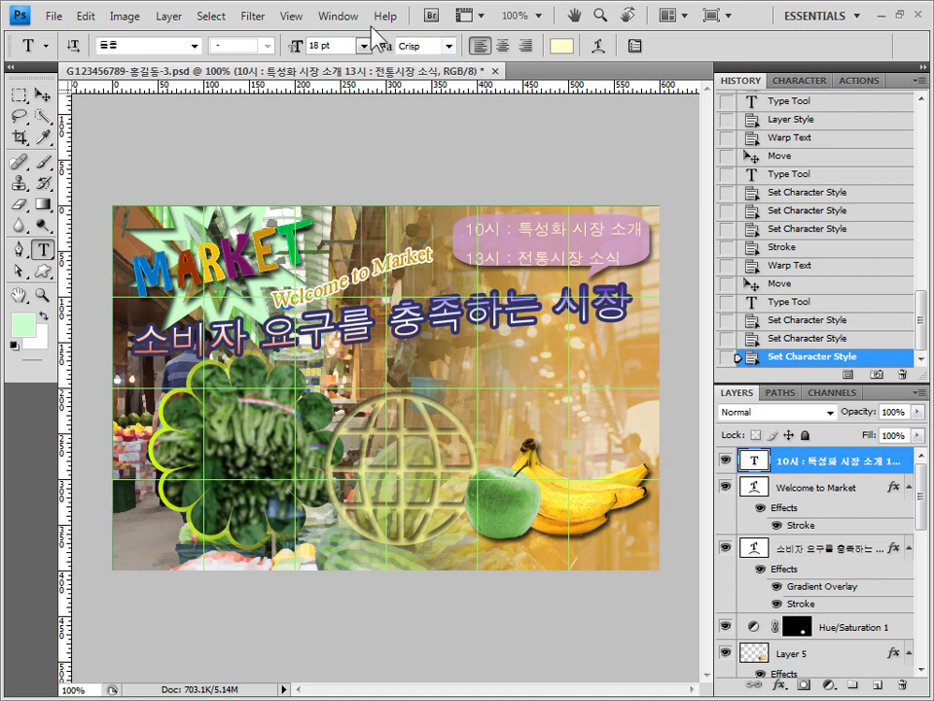
click(809, 82)
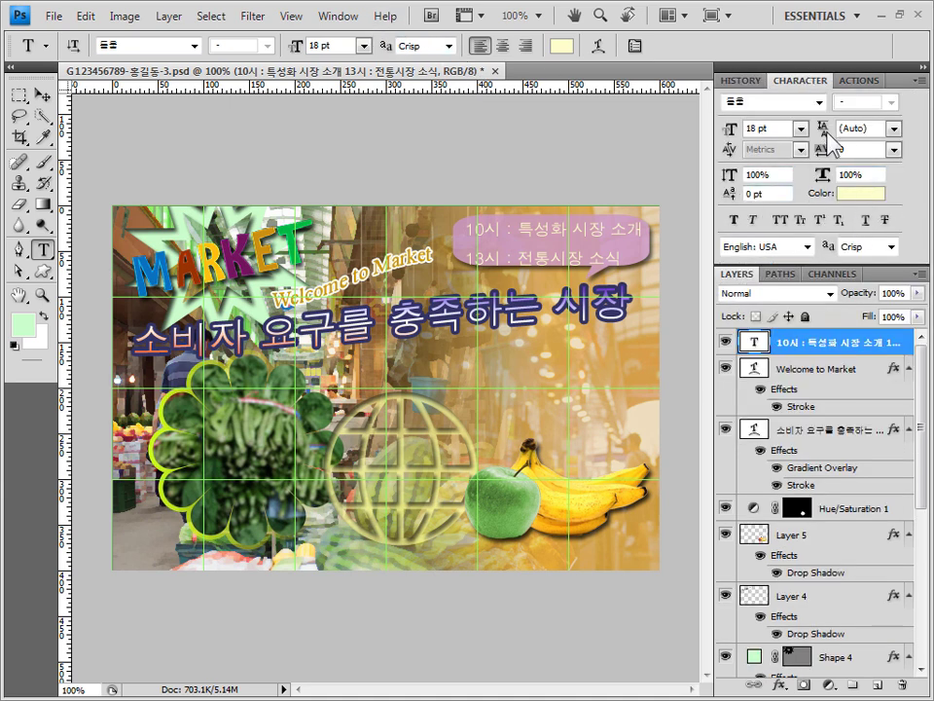
click(894, 130)
click(895, 153)
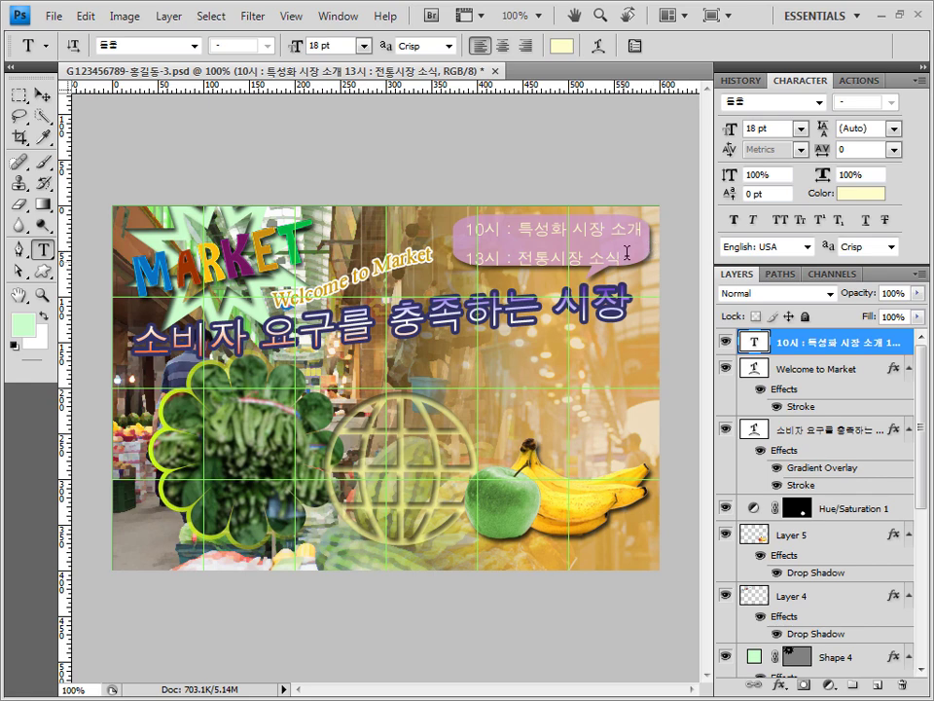
Show the paragraph settings and open the justification options for the two-line speech-bubble text.
click(350, 17)
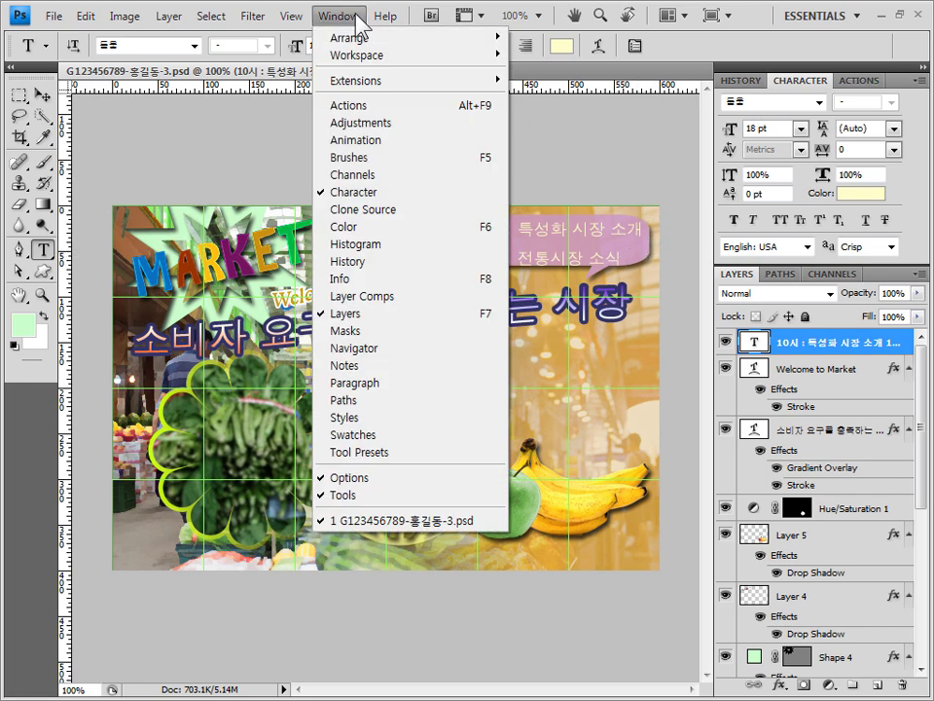
click(411, 386)
click(846, 535)
drag(894, 568, 662, 347)
click(737, 350)
click(702, 346)
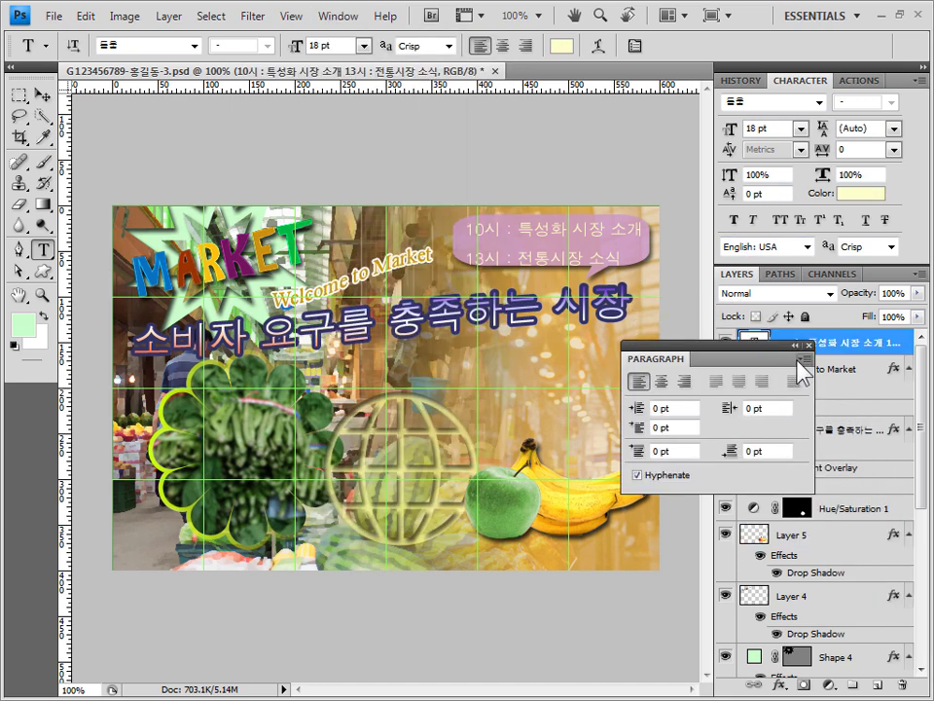
click(803, 360)
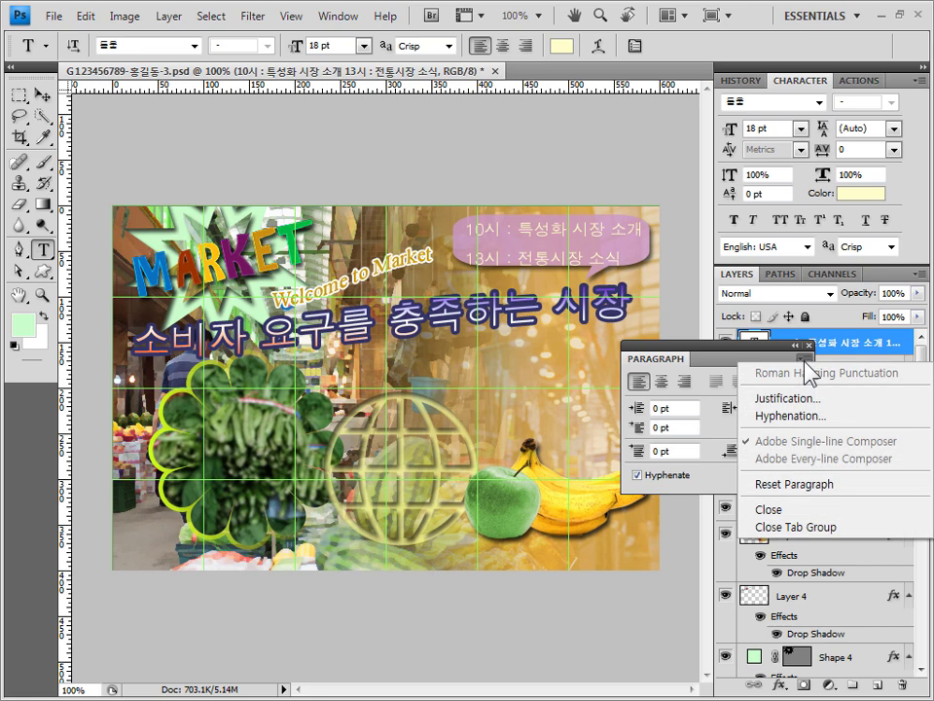
click(811, 407)
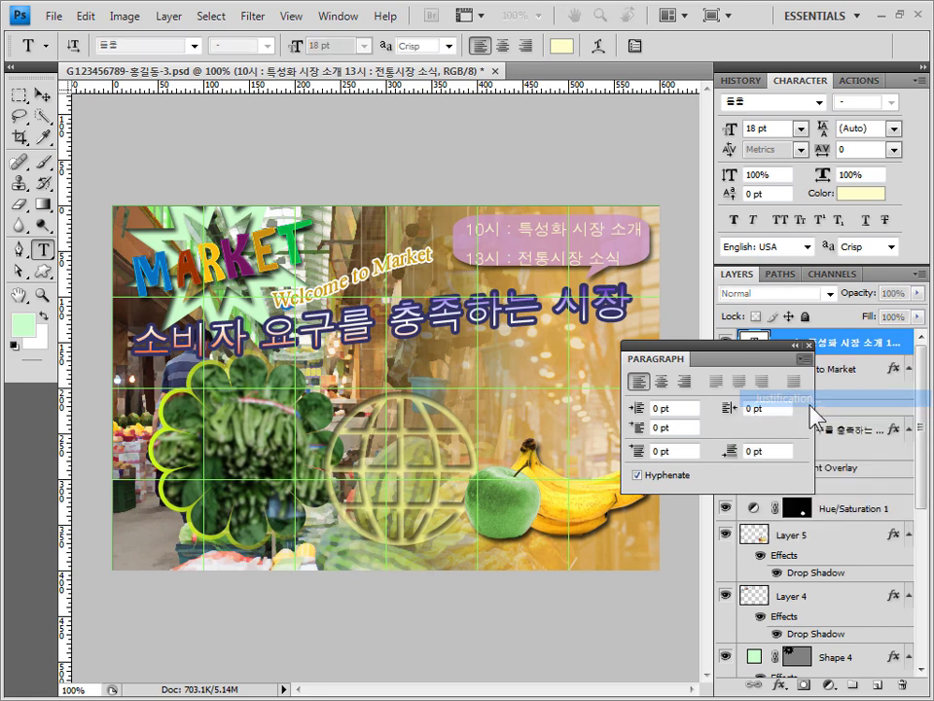
Set the speech-bubble text's auto leading to 120% and close the paragraph settings.
drag(467, 311, 833, 195)
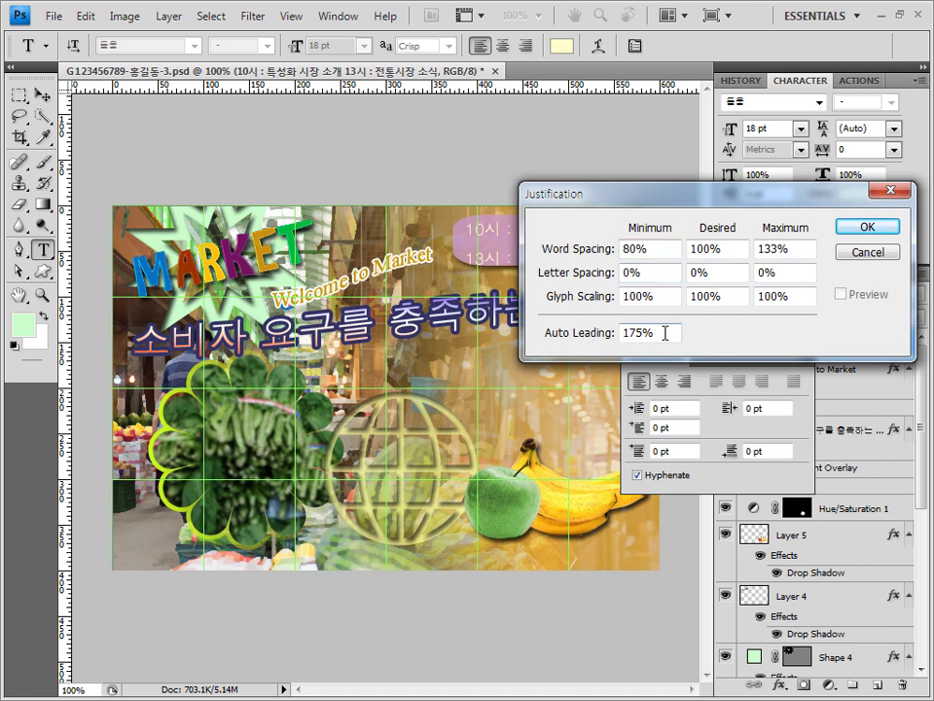
drag(665, 333, 573, 333)
text(1)
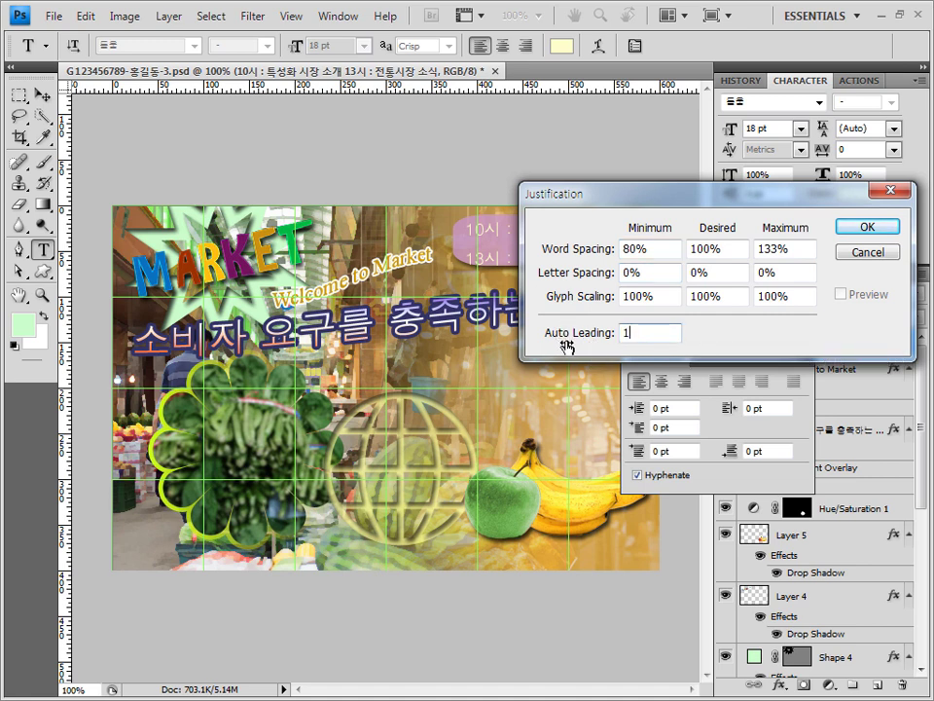
text(20)
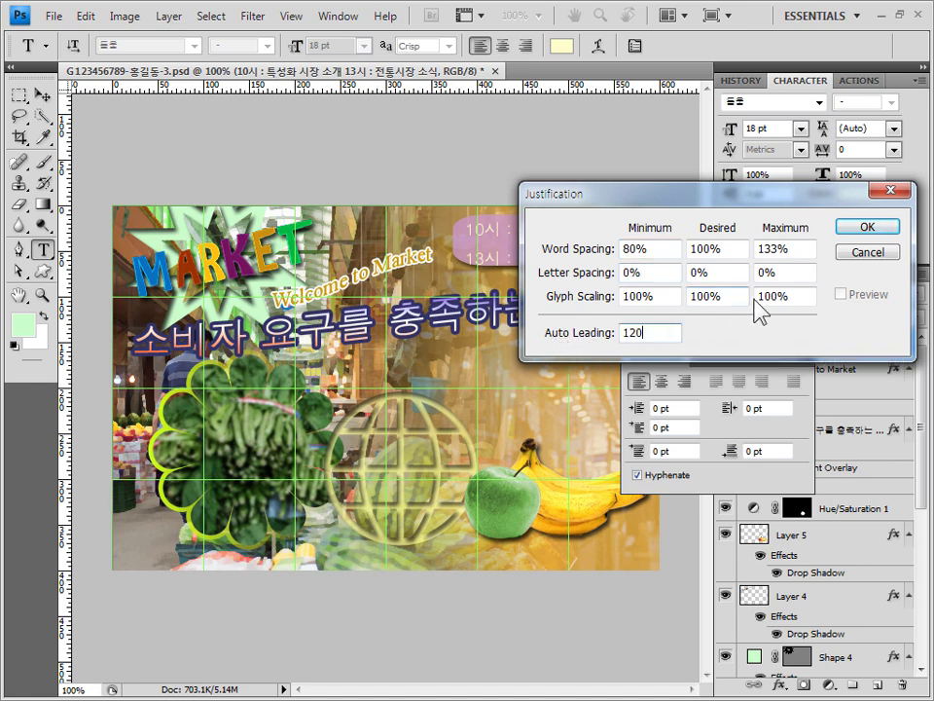
click(872, 229)
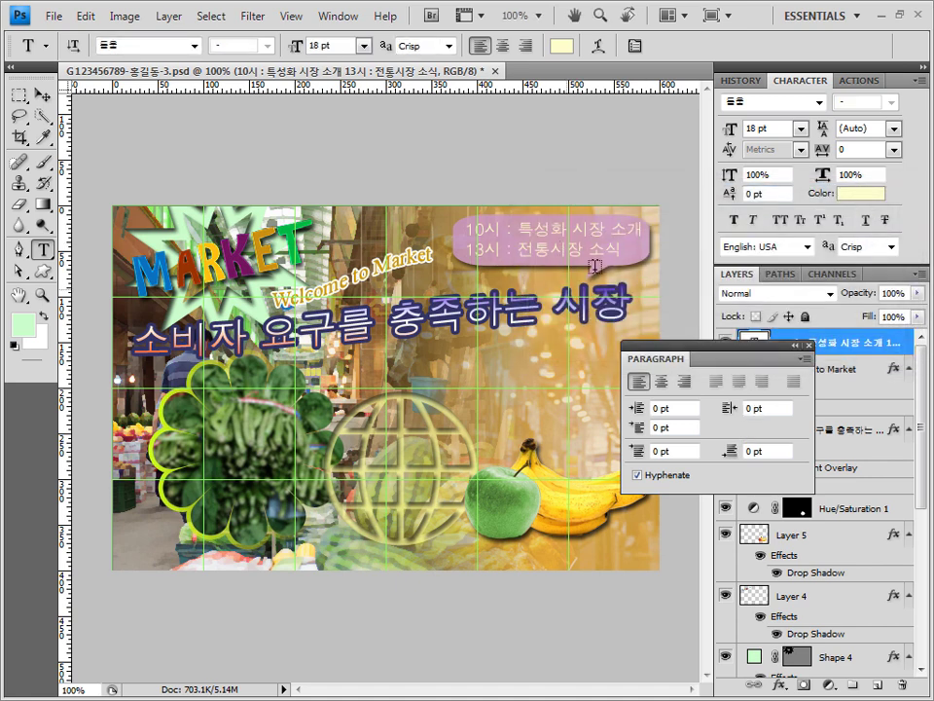
click(809, 345)
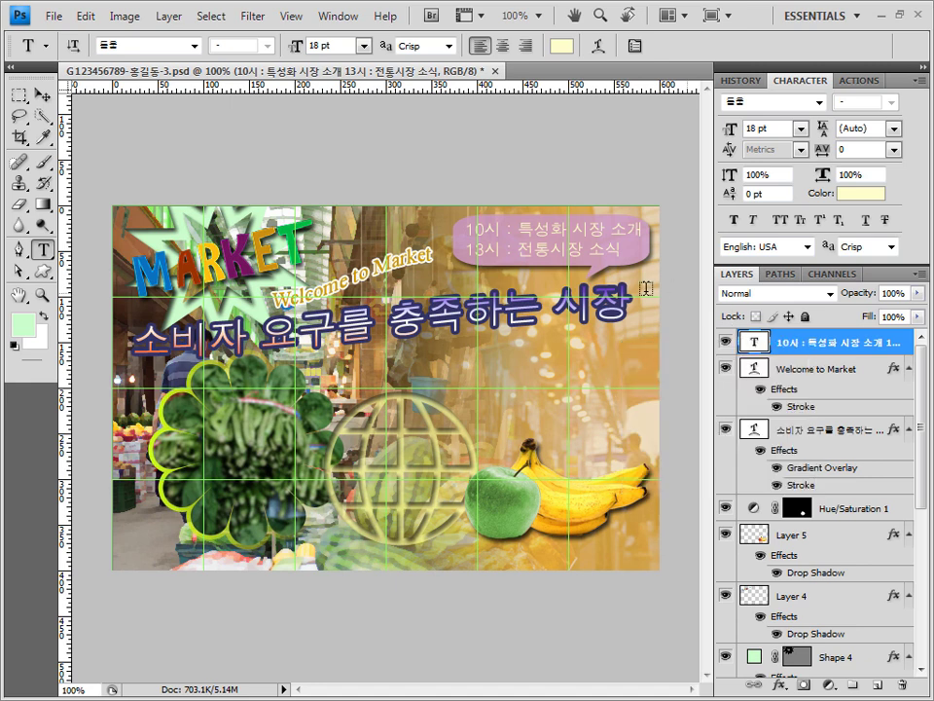
Nudge the two-line text a few pixels to the left inside the pink speech bubble.
click(42, 94)
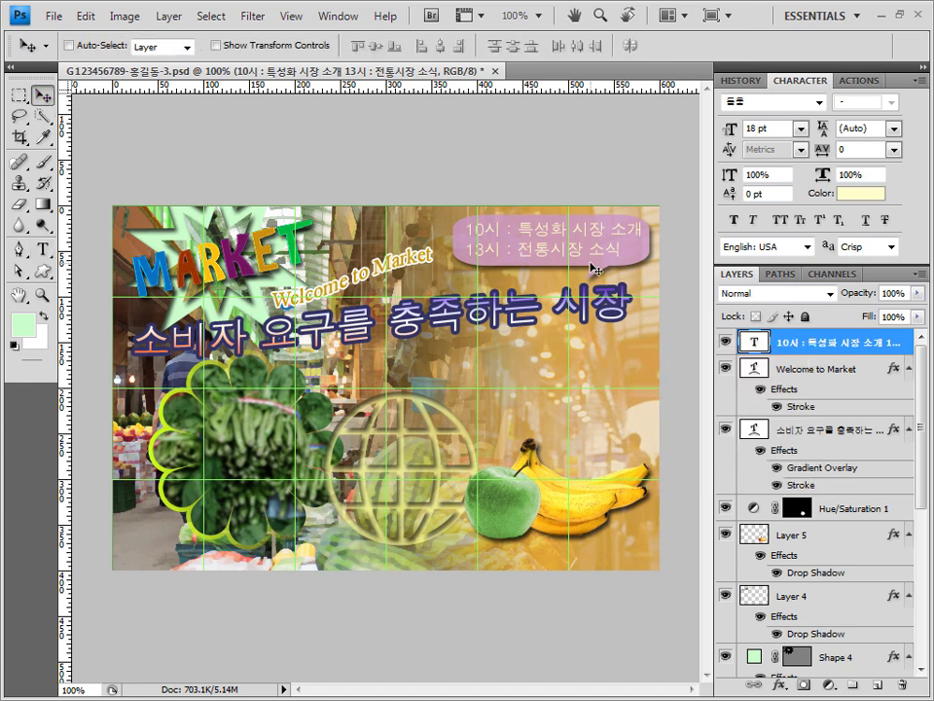
key(Left)
key(Left)
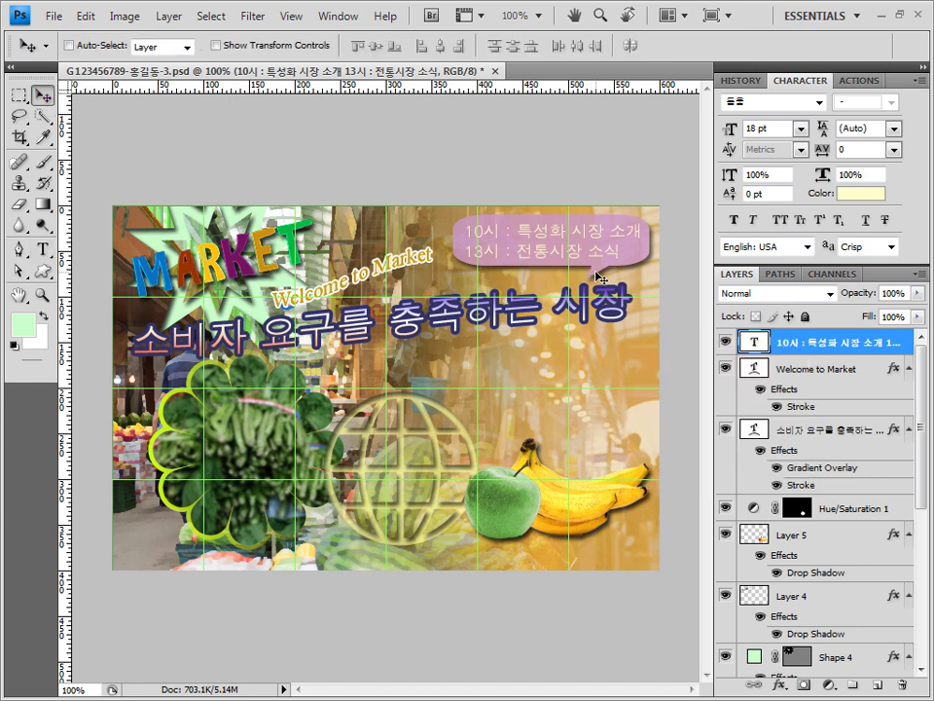
key(Left)
key(Left)
key(Left)
key(Left)
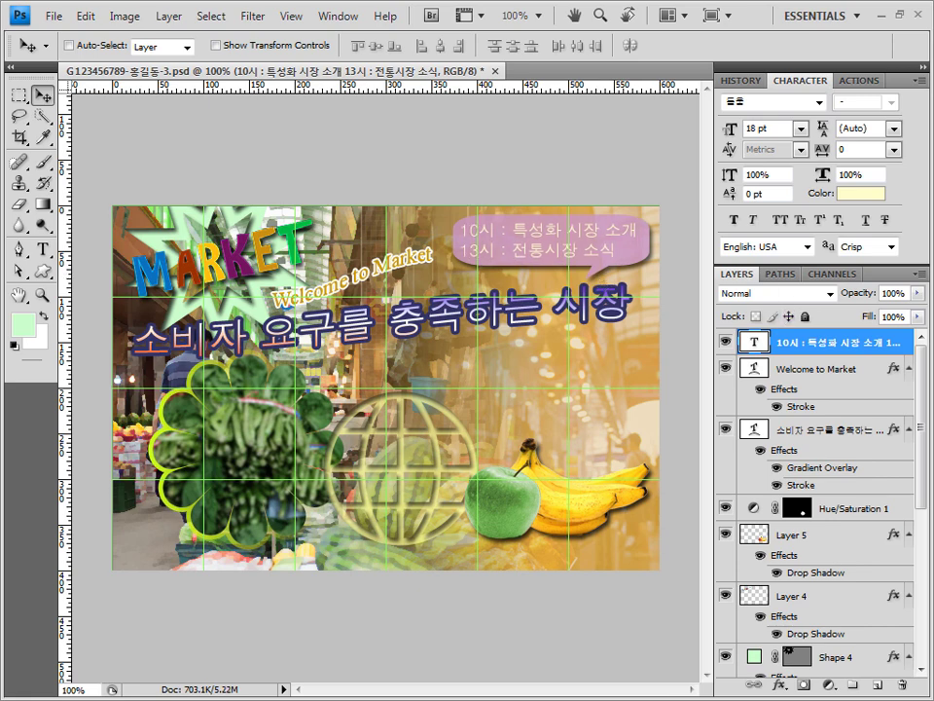
Add a drop shadow with the default settings to the speech-bubble text layer.
click(779, 684)
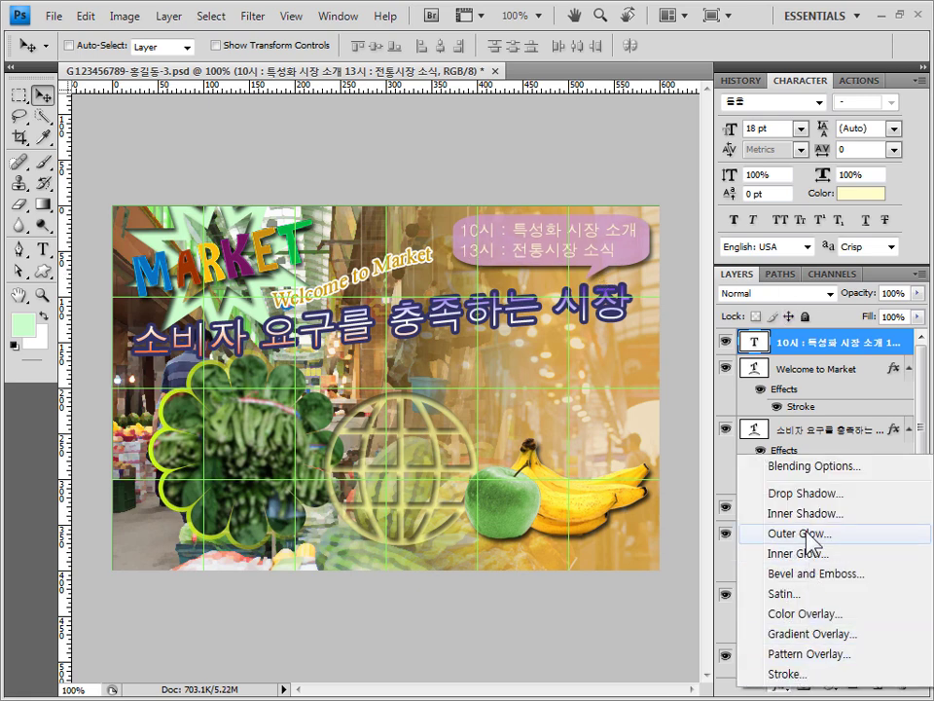
click(816, 494)
click(854, 272)
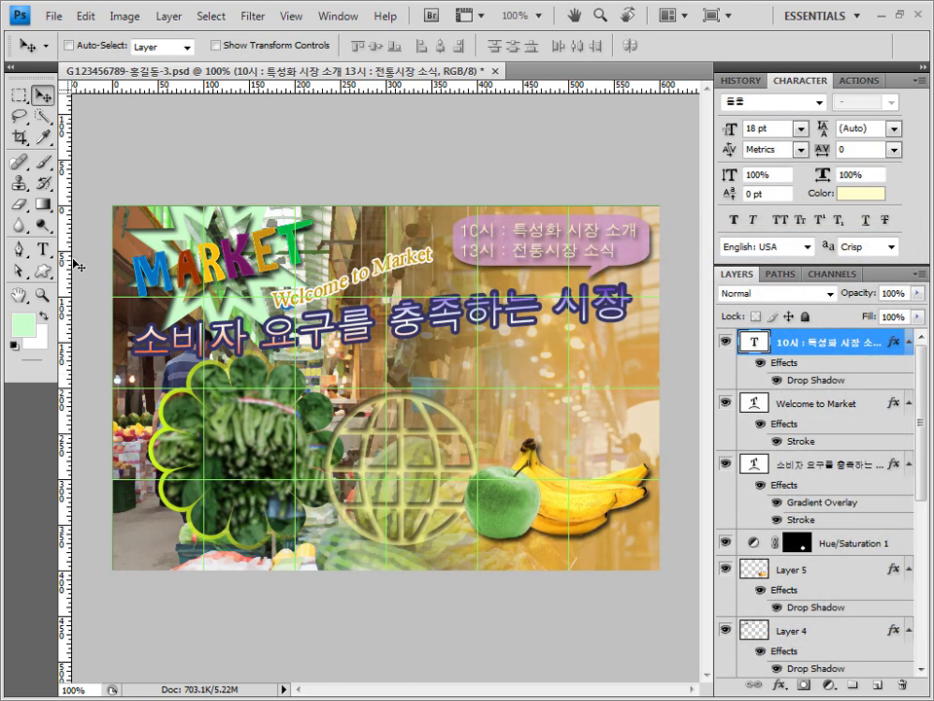
Add the text line "전통시장 도움센터 운영" below the apple and bananas.
click(43, 248)
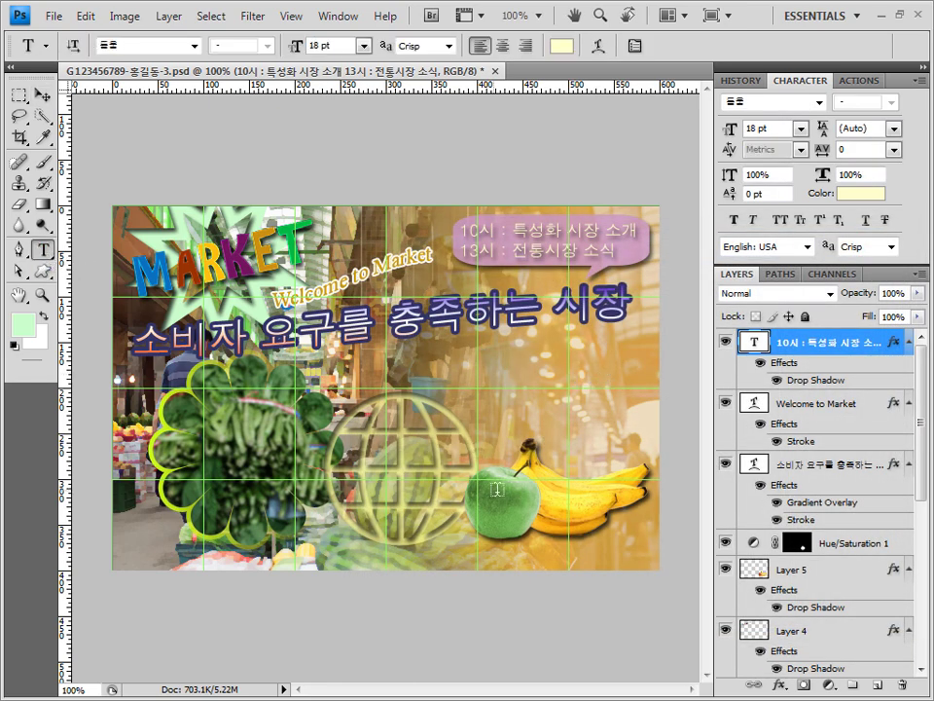
click(481, 553)
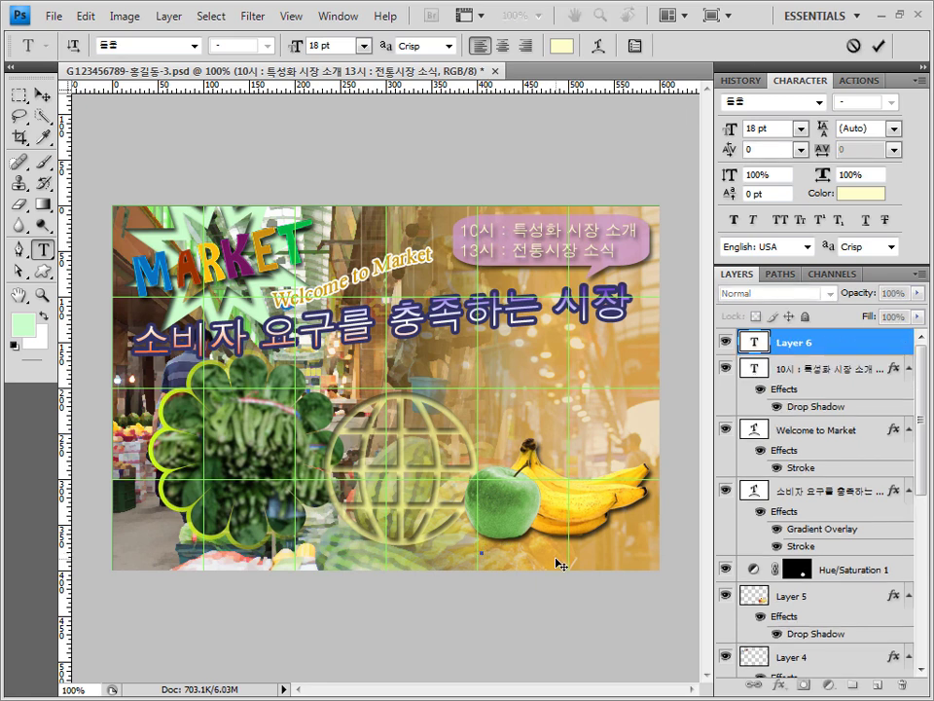
text(전통시장 도움센터 운영)
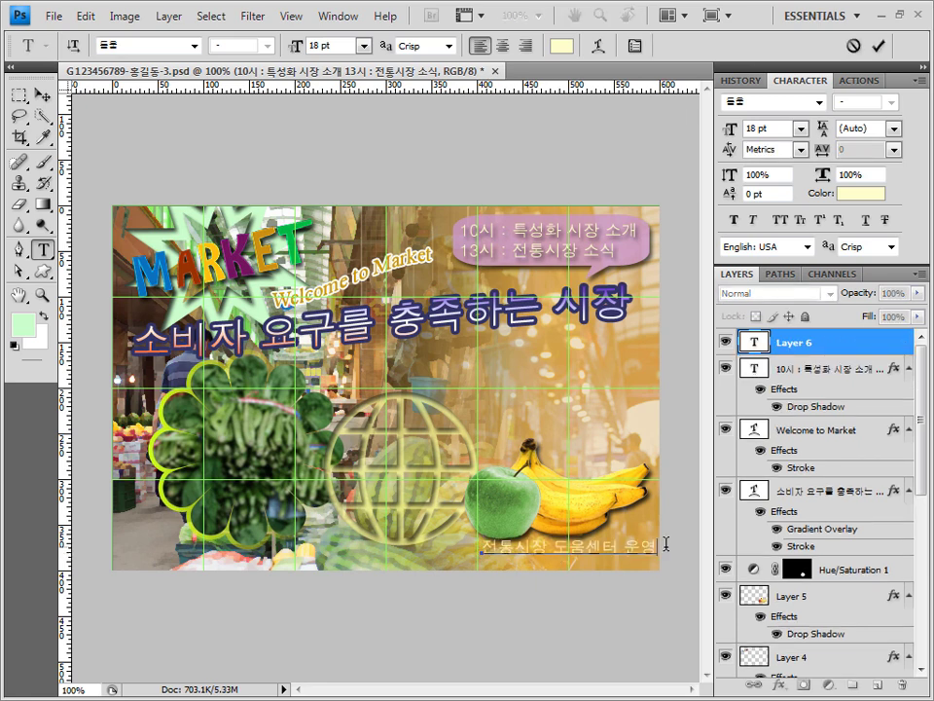
click(825, 345)
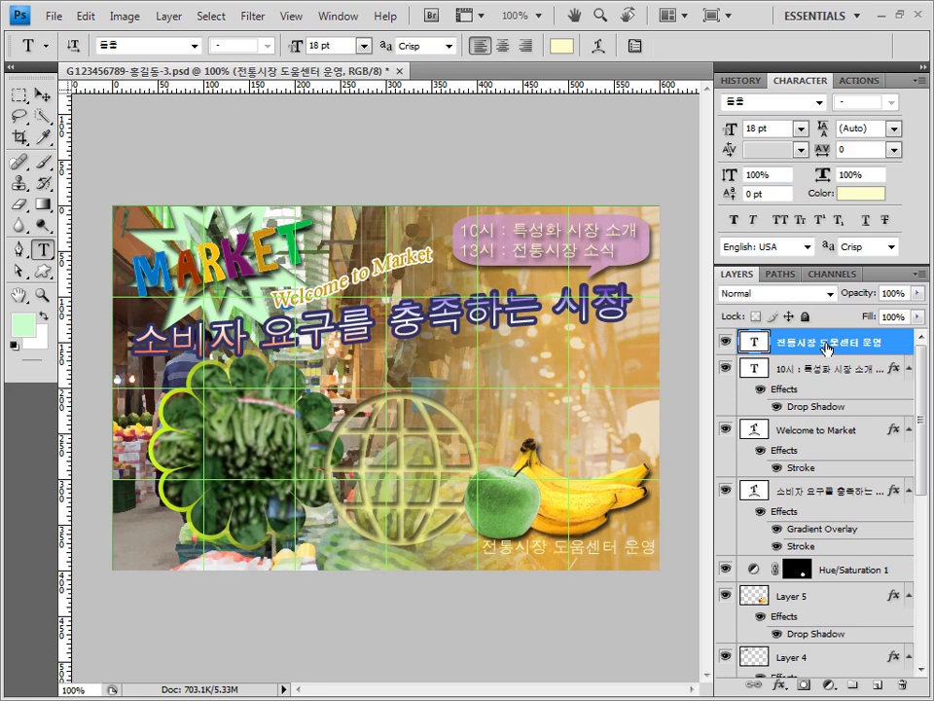
Set the "전통시장 도움센터 운영" text to 15 pt and colour it white (#ffffff).
click(153, 50)
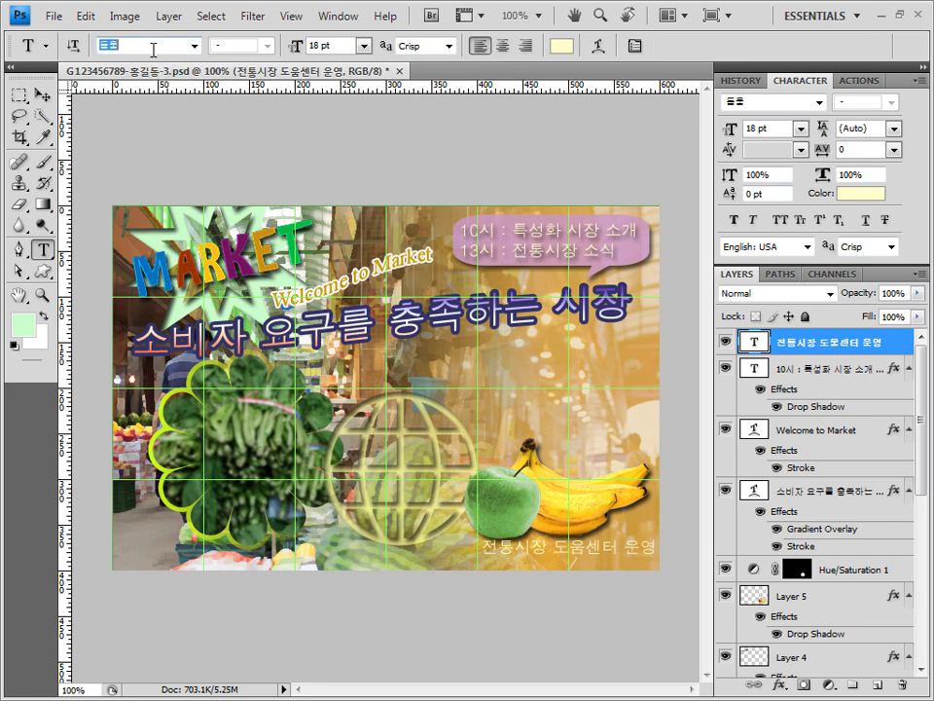
click(331, 45)
text(15)
key(Return)
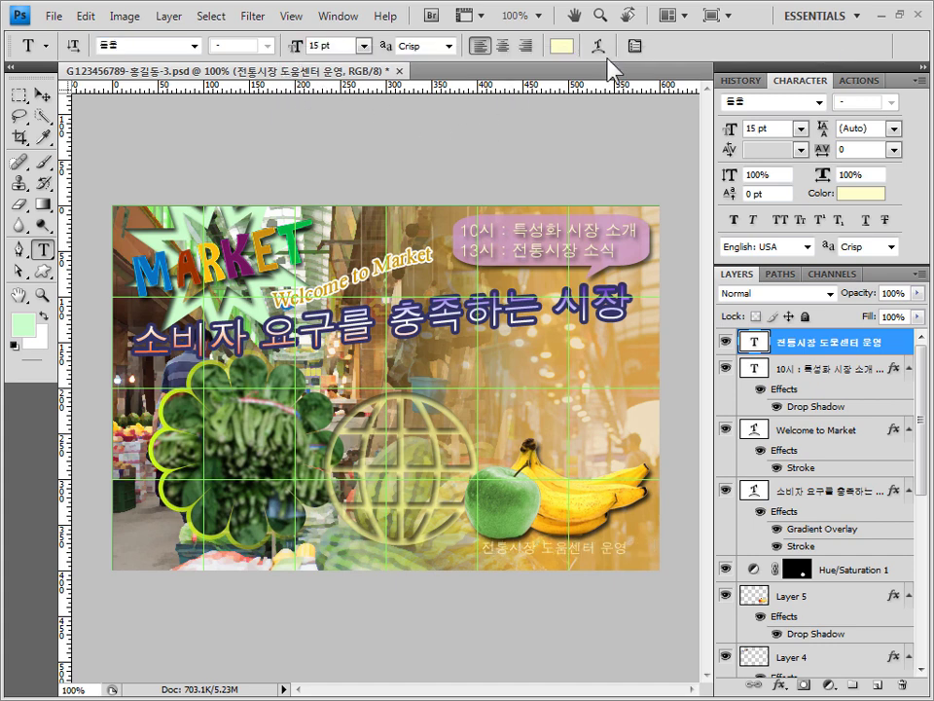
click(564, 48)
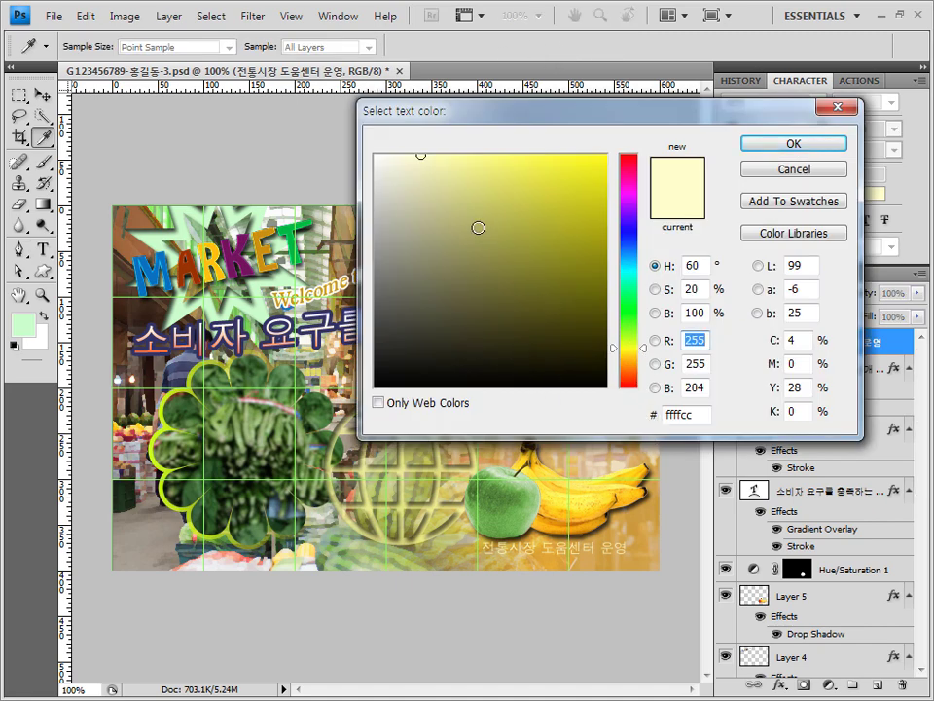
click(376, 156)
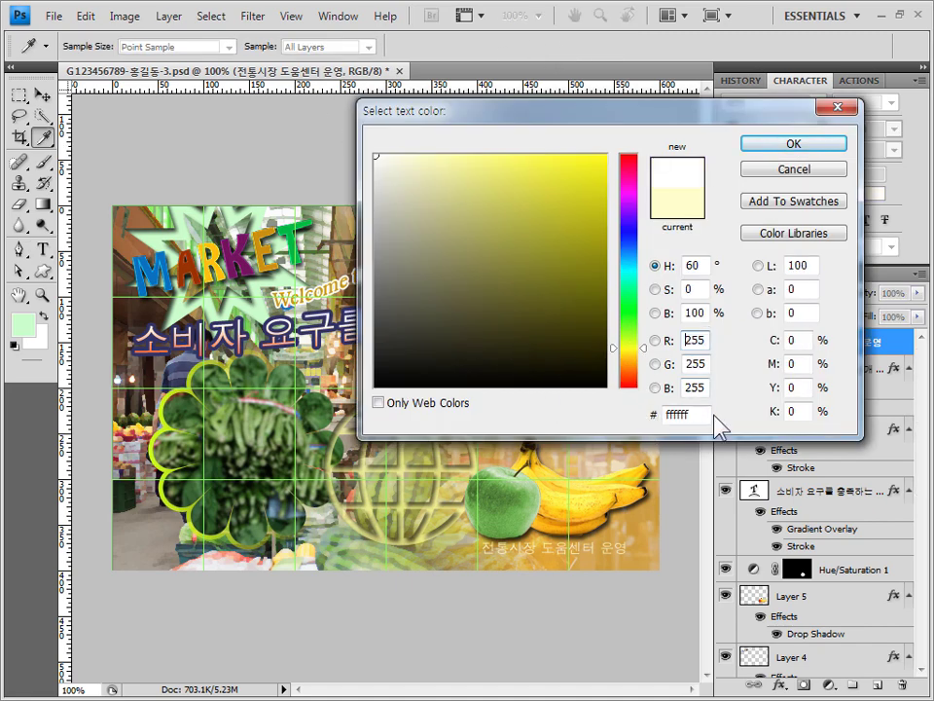
click(811, 147)
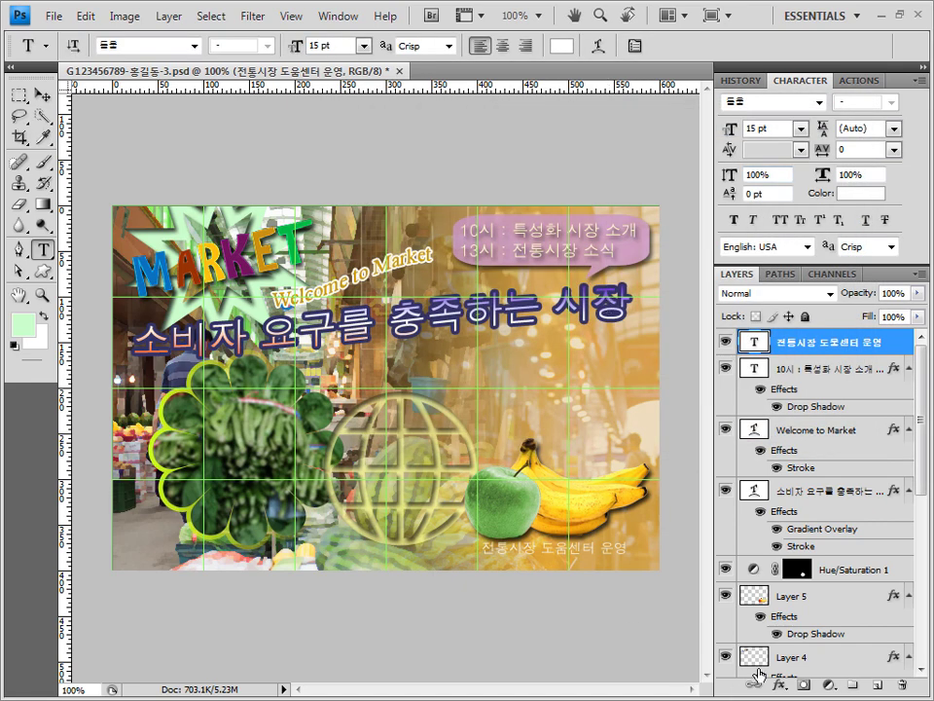
Give "전통시장 도움센터 운영" a 2 px outside stroke in #336633 and move it into the image's lower-right corner.
click(780, 684)
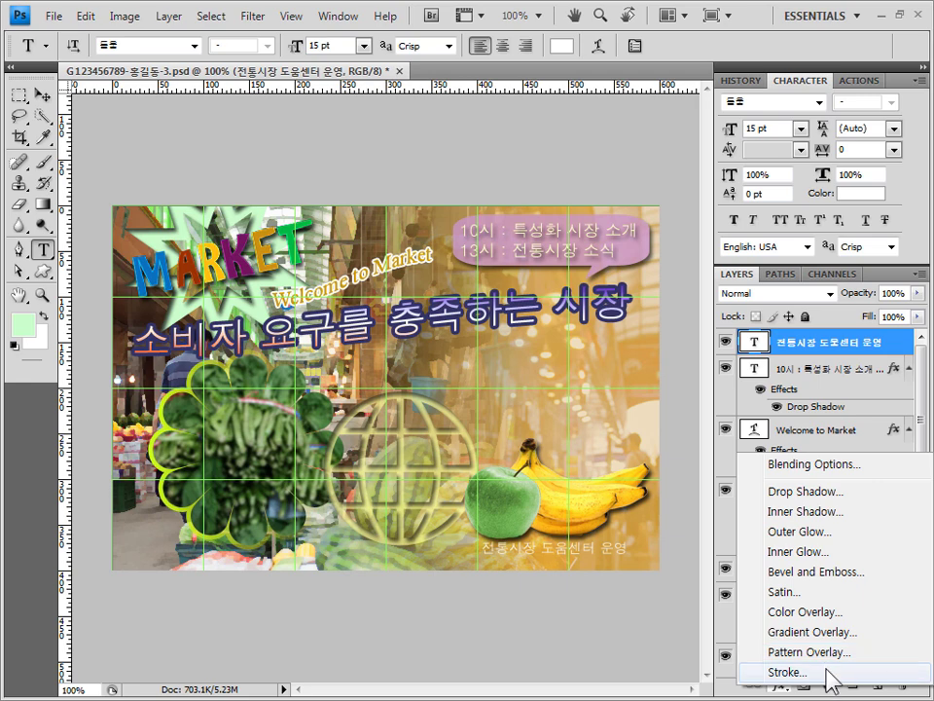
click(789, 672)
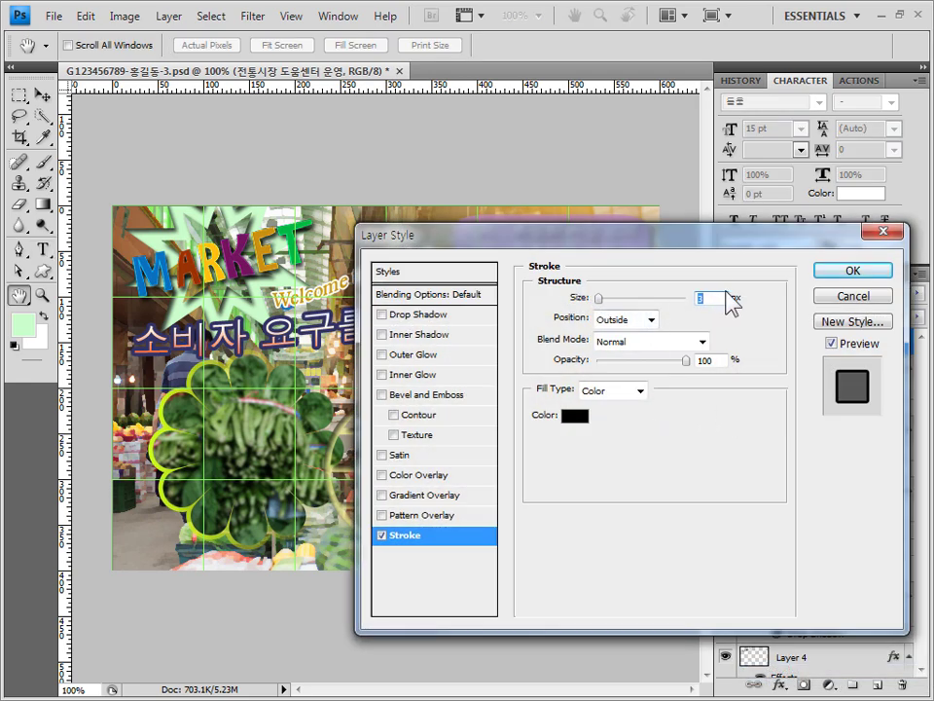
key(Down)
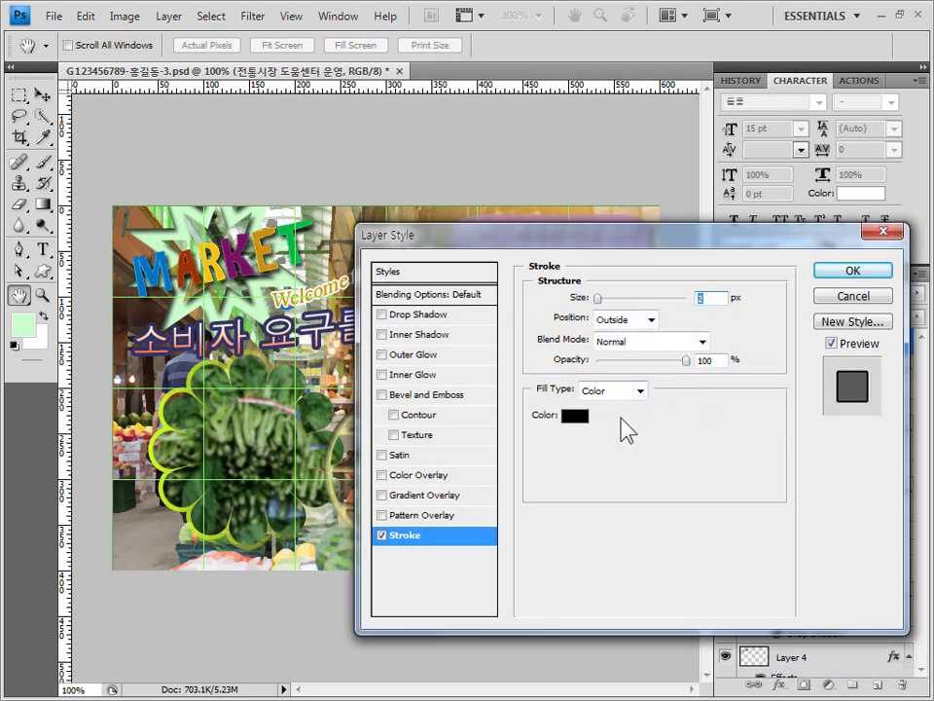
click(580, 422)
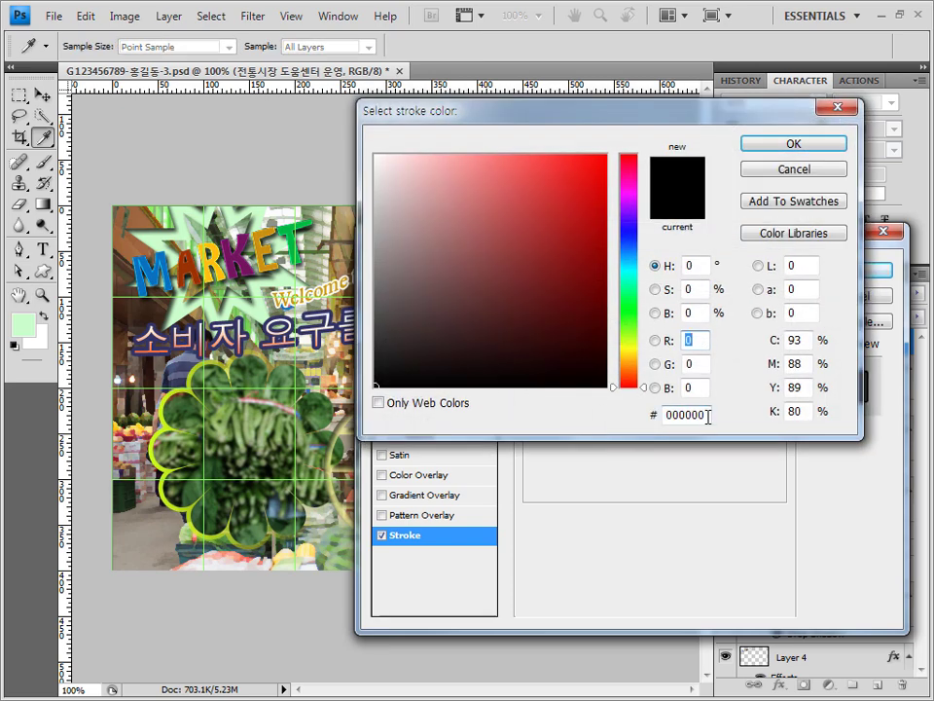
drag(708, 415, 617, 411)
text(336633)
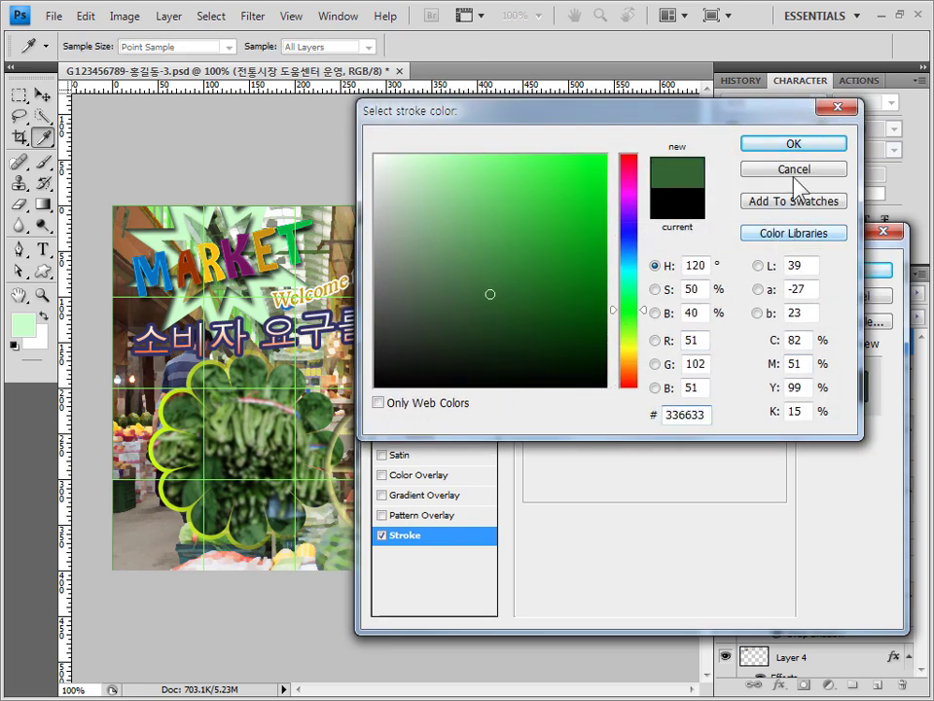
key(Return)
click(881, 269)
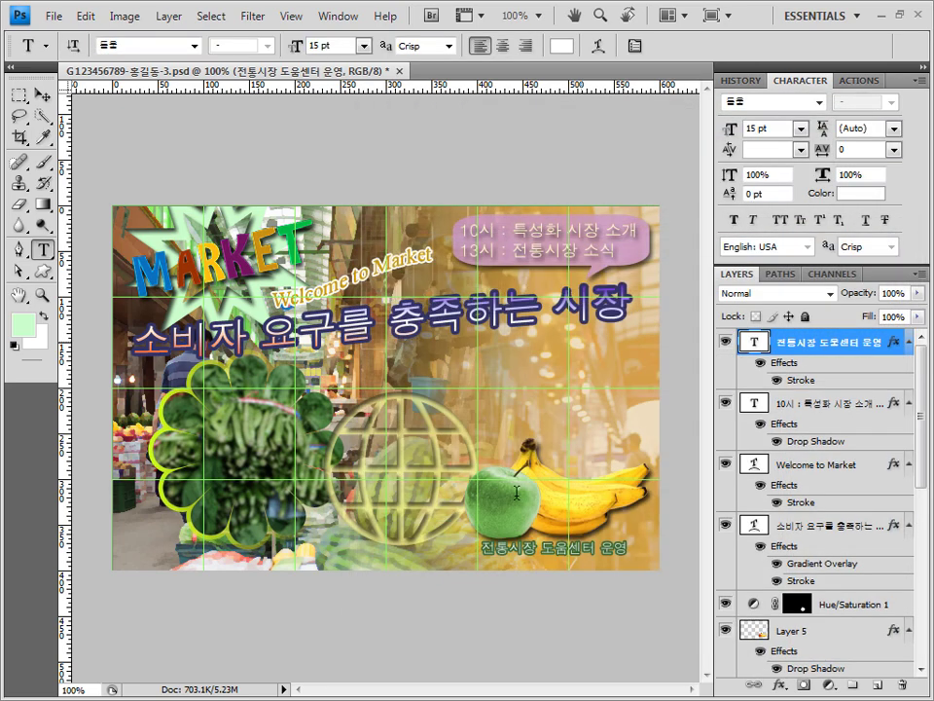
click(43, 94)
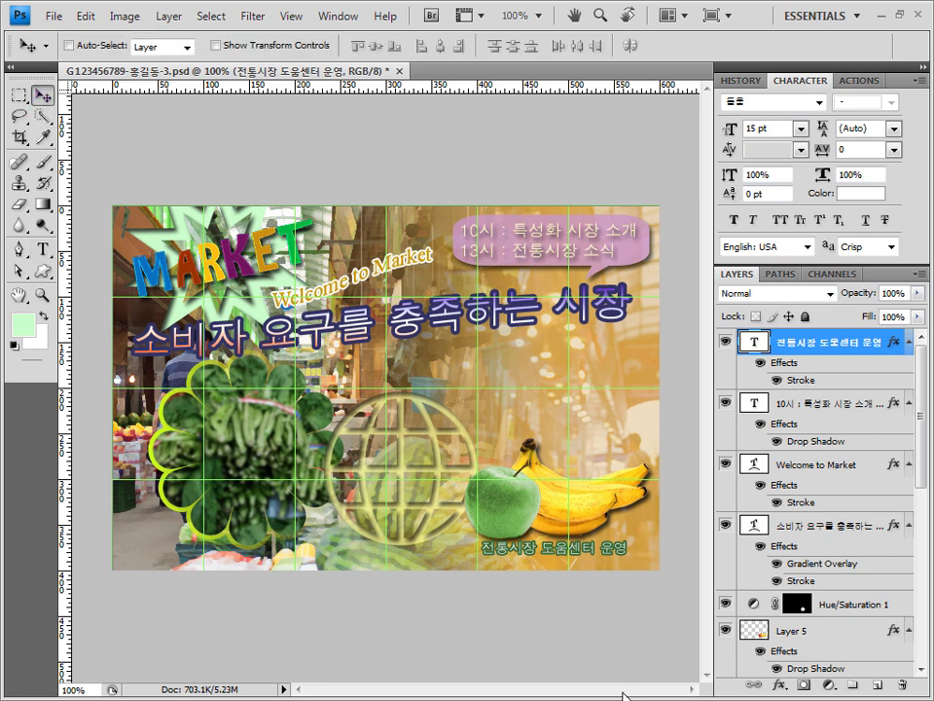
drag(557, 553, 580, 581)
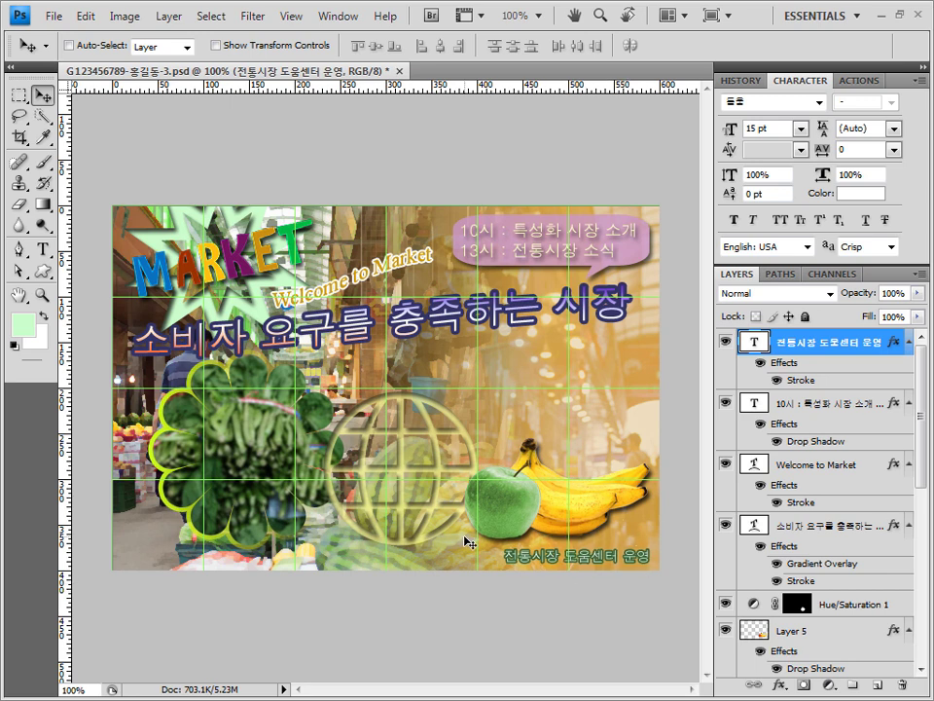
Save the composite as a JPEG in the GTQ folder at Maximum quality 12 with the Baseline ("Standard") format.
click(58, 20)
click(84, 259)
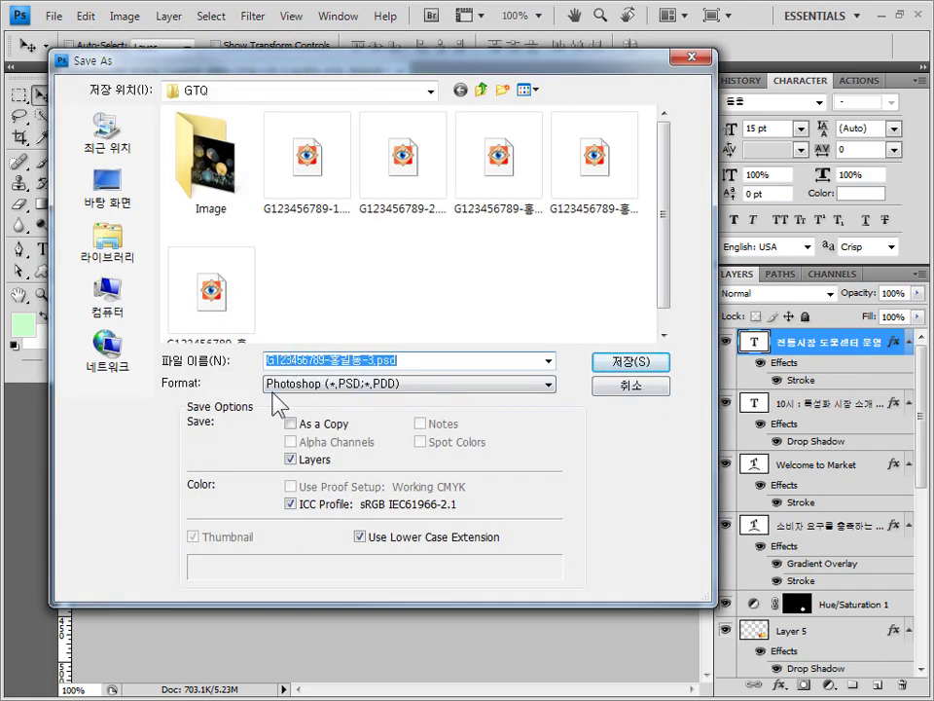
click(277, 385)
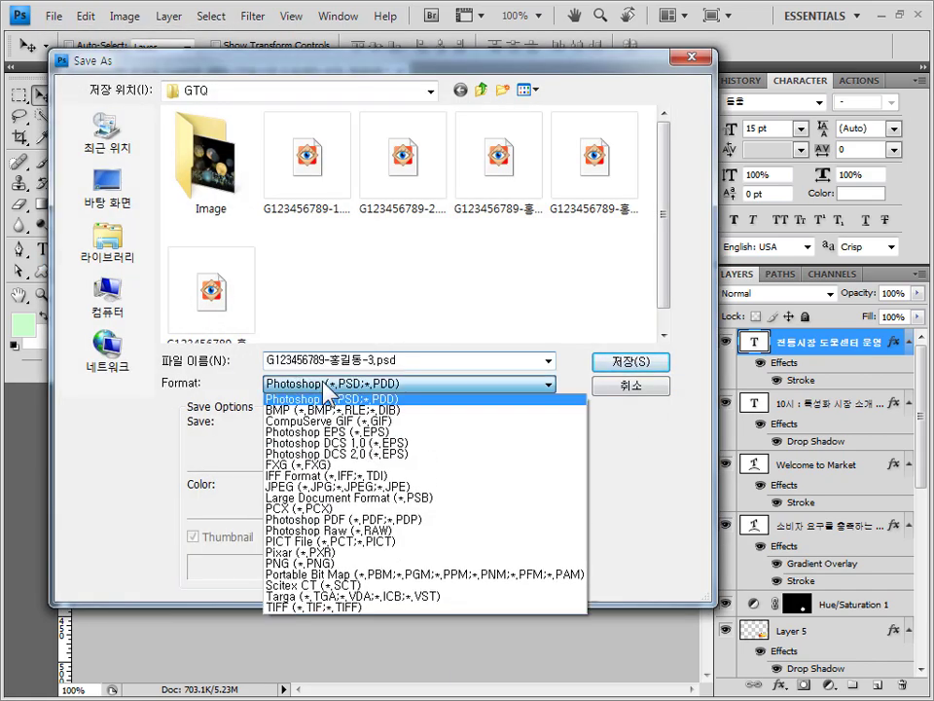
click(340, 487)
click(630, 361)
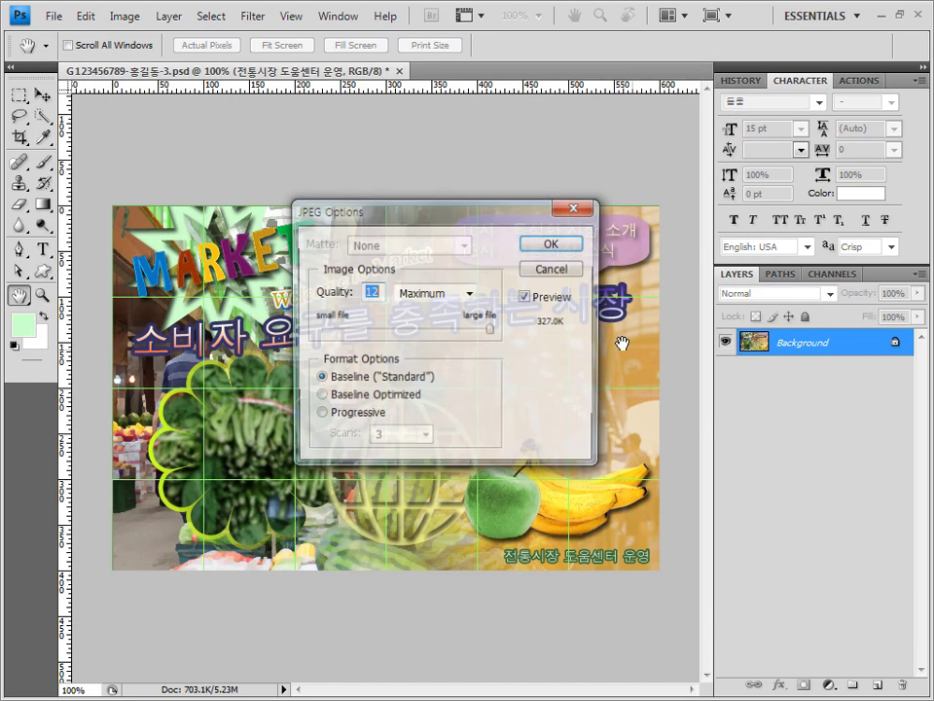
click(552, 244)
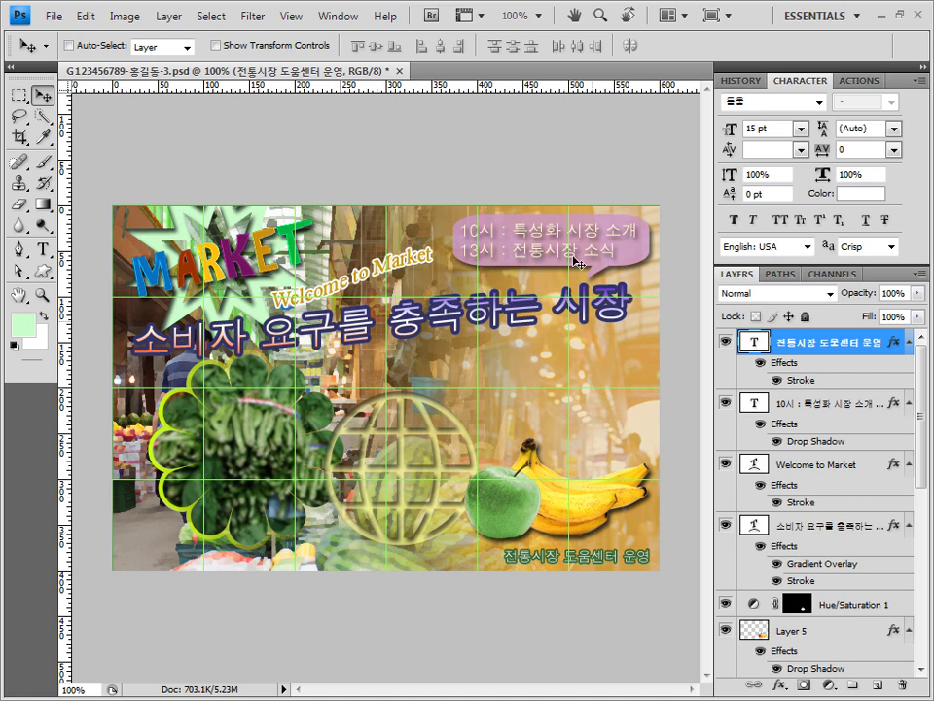
Resize the image proportionally to a width of 60 pixels.
click(124, 15)
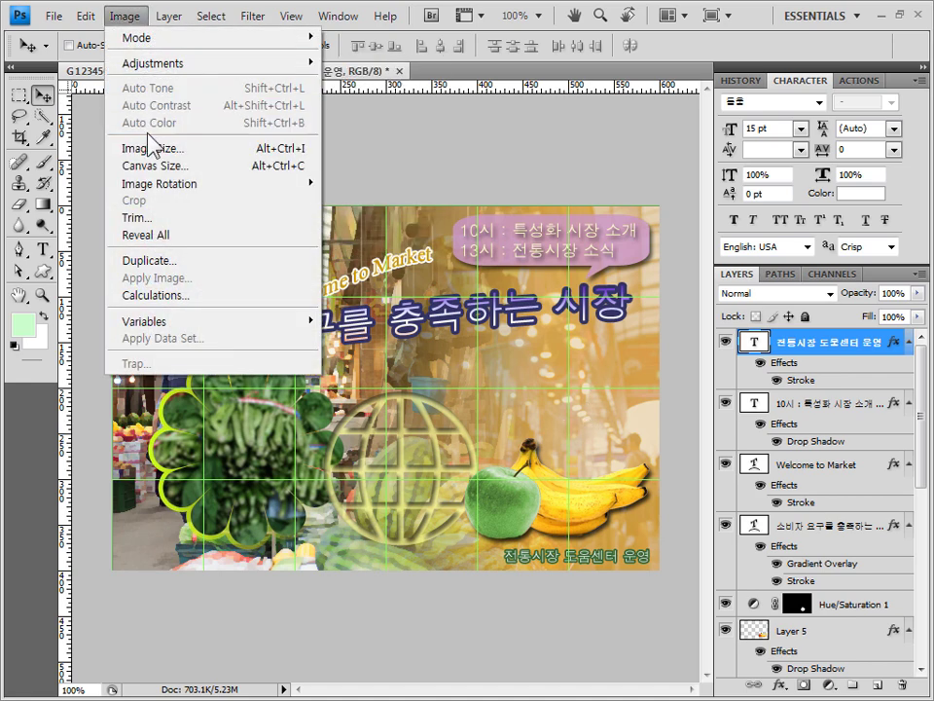
click(152, 152)
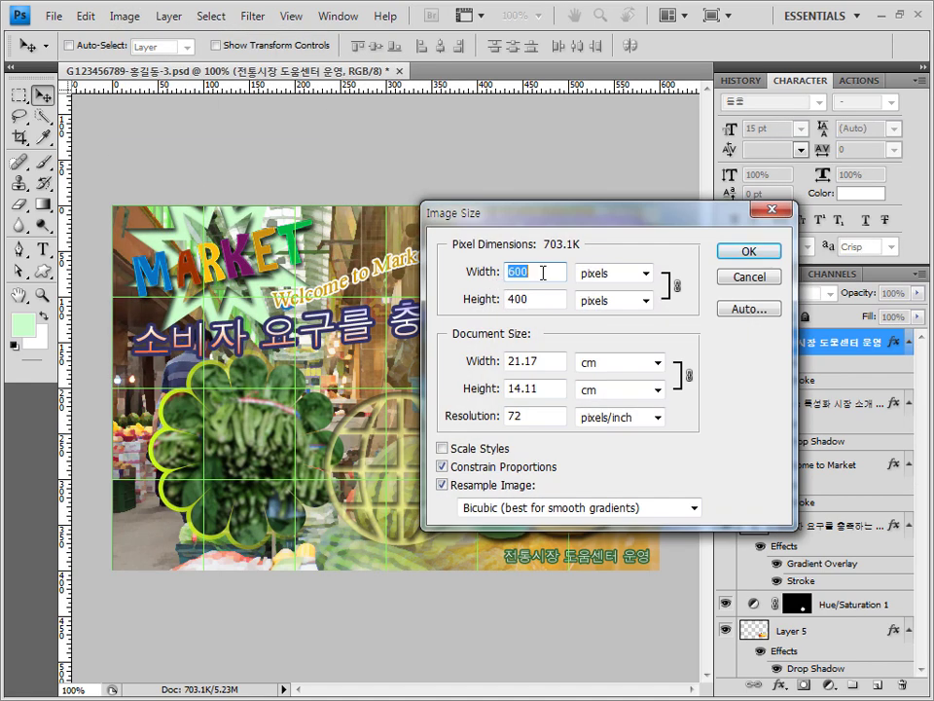
text(60)
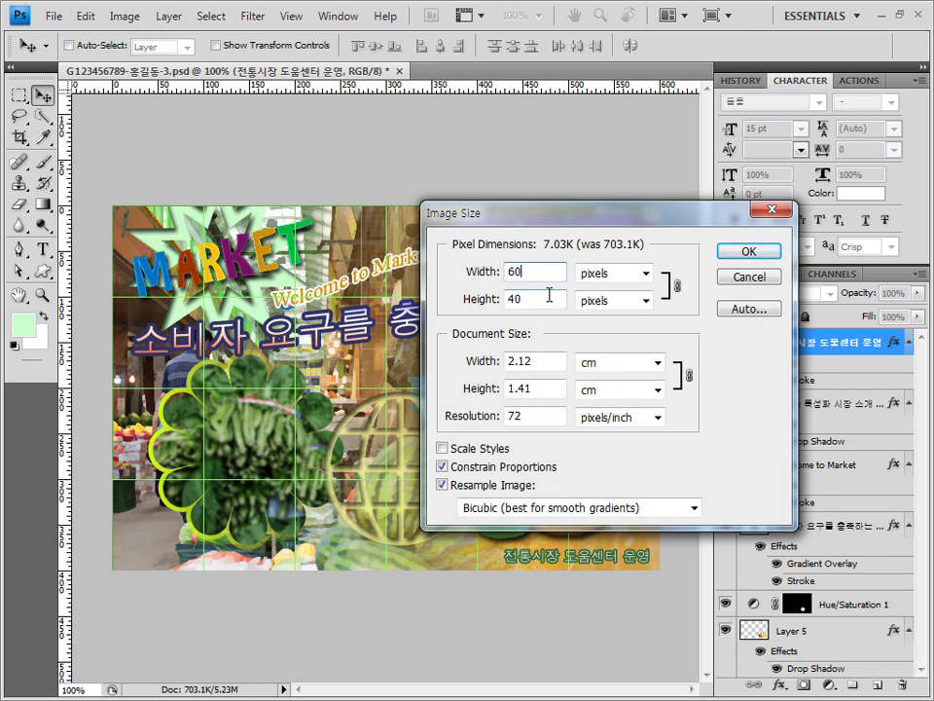
Reduce the image to 60 × 40 pixels and save it in Photoshop format, replacing the existing PSD whose name ends in -3.
click(769, 255)
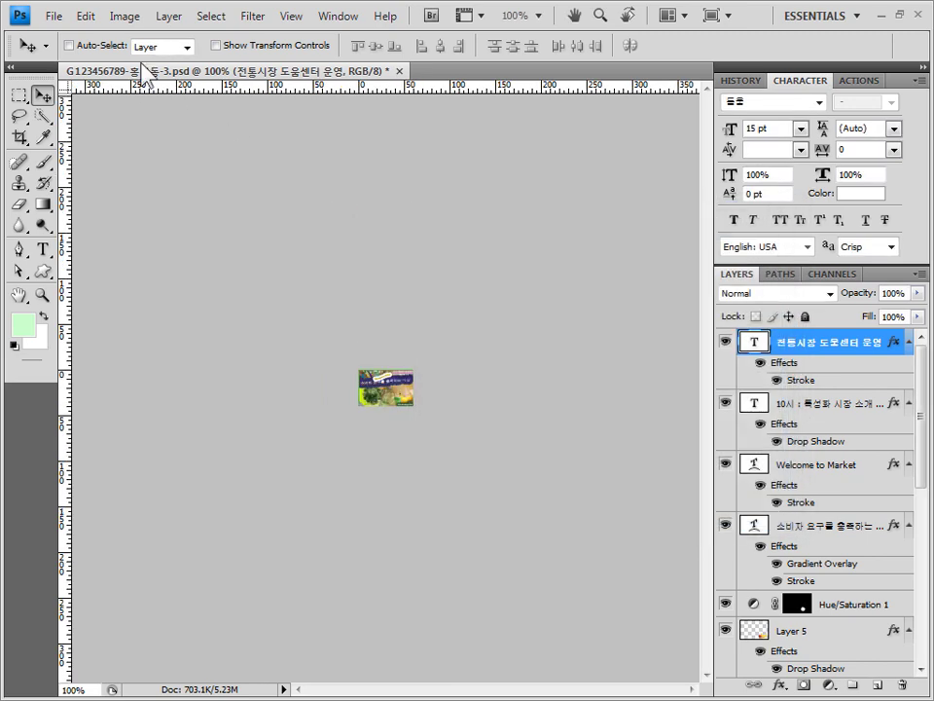
click(52, 15)
click(103, 261)
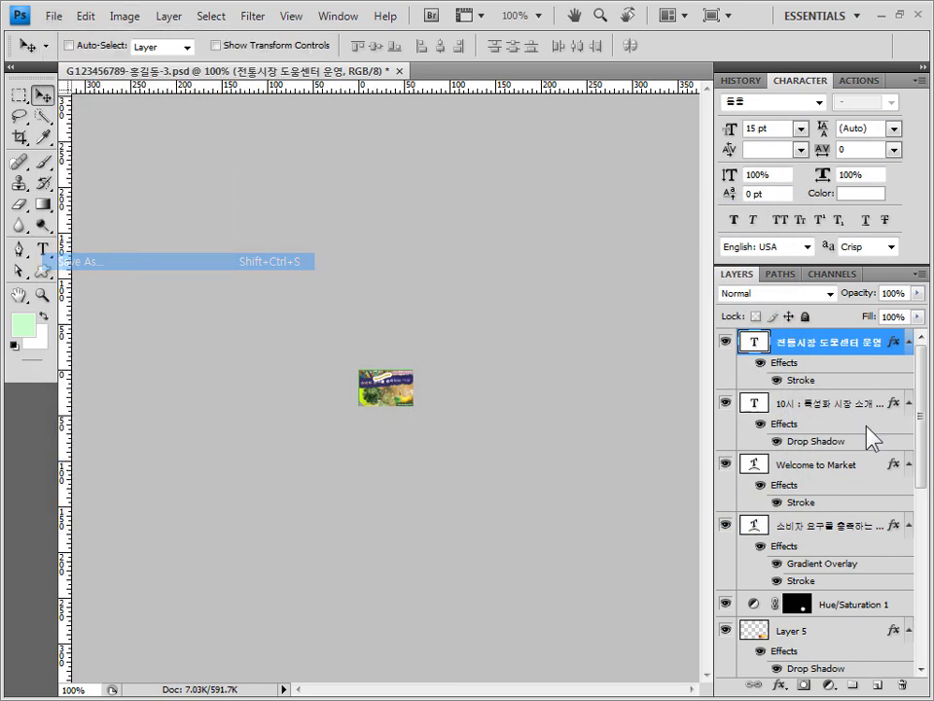
click(327, 387)
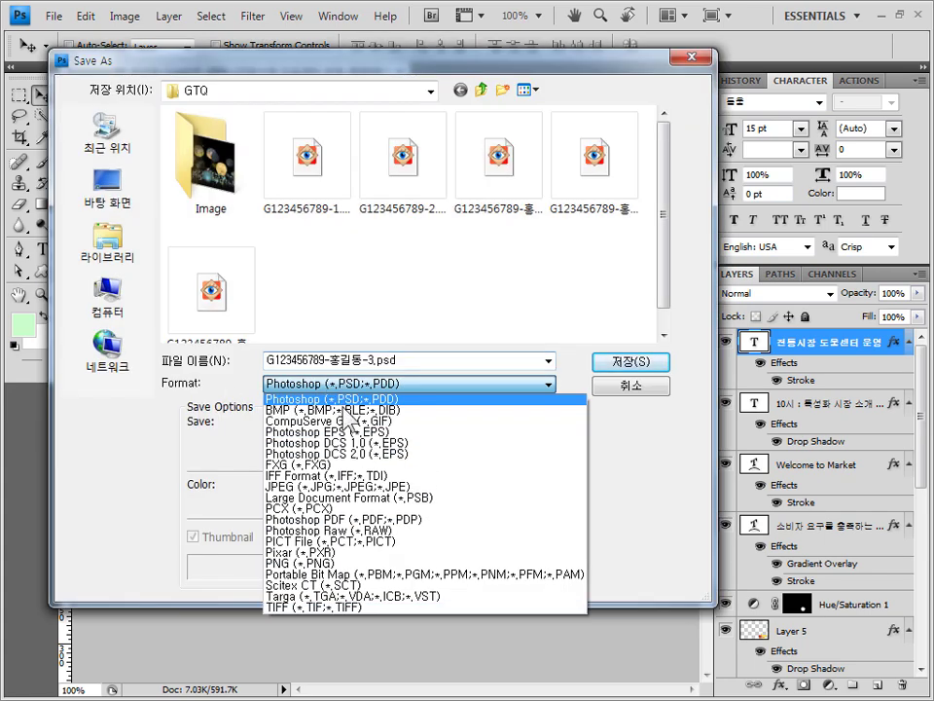
click(388, 382)
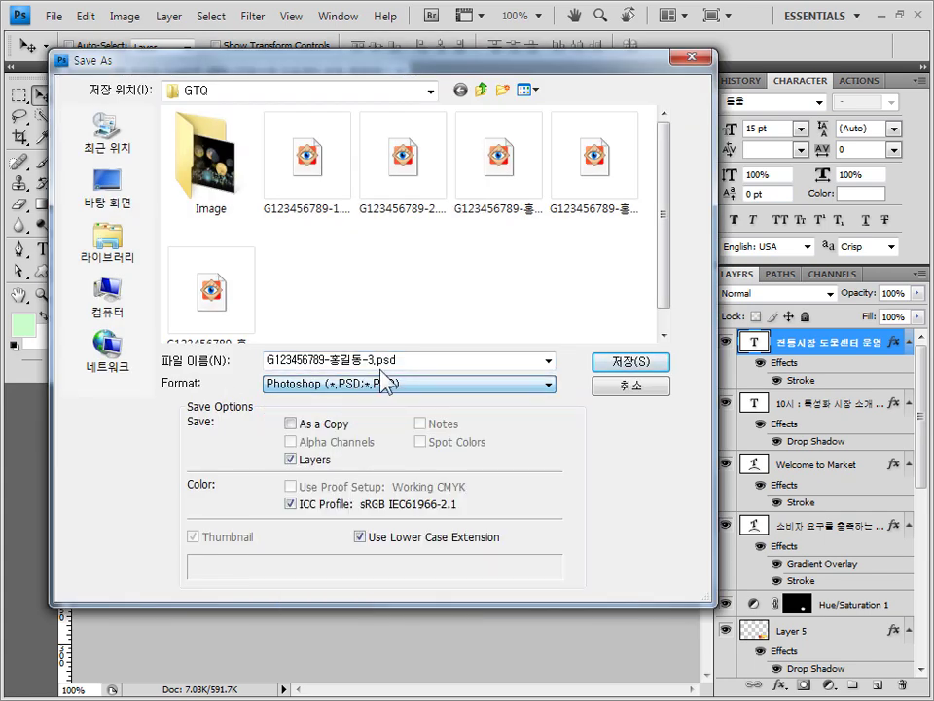
click(658, 362)
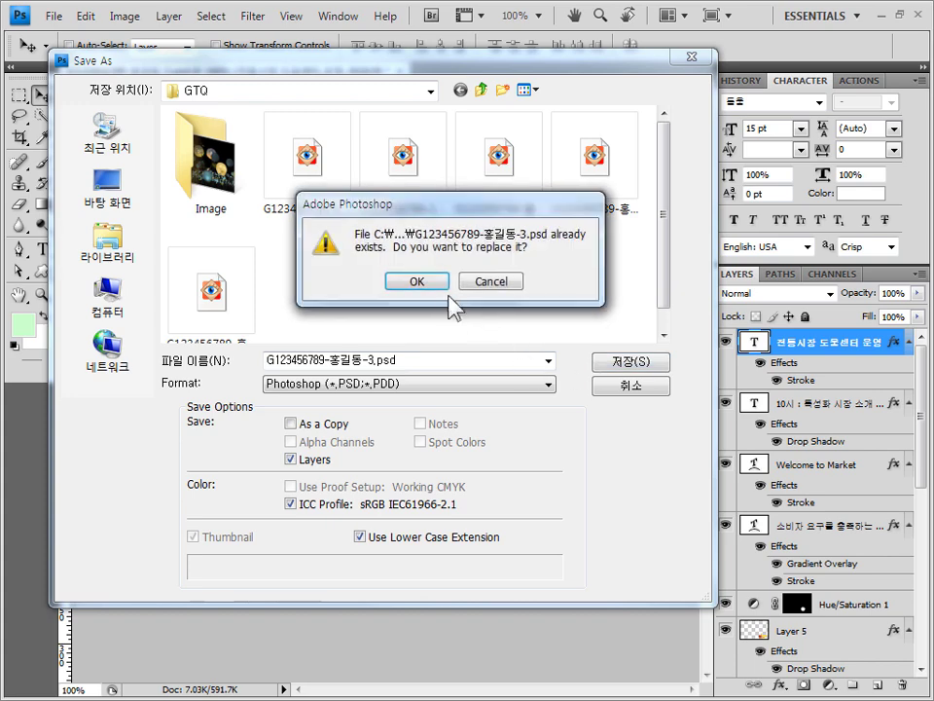
click(438, 286)
click(636, 286)
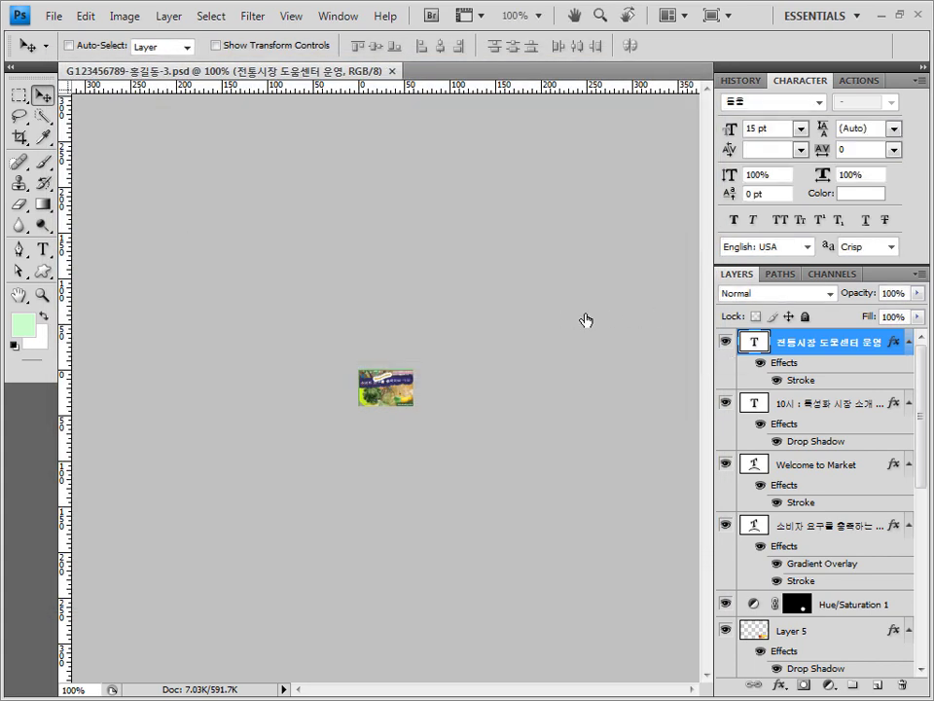
Restore the state before the resize and save the full-size image as a PSD named with the examinee number followed by -3.
click(742, 82)
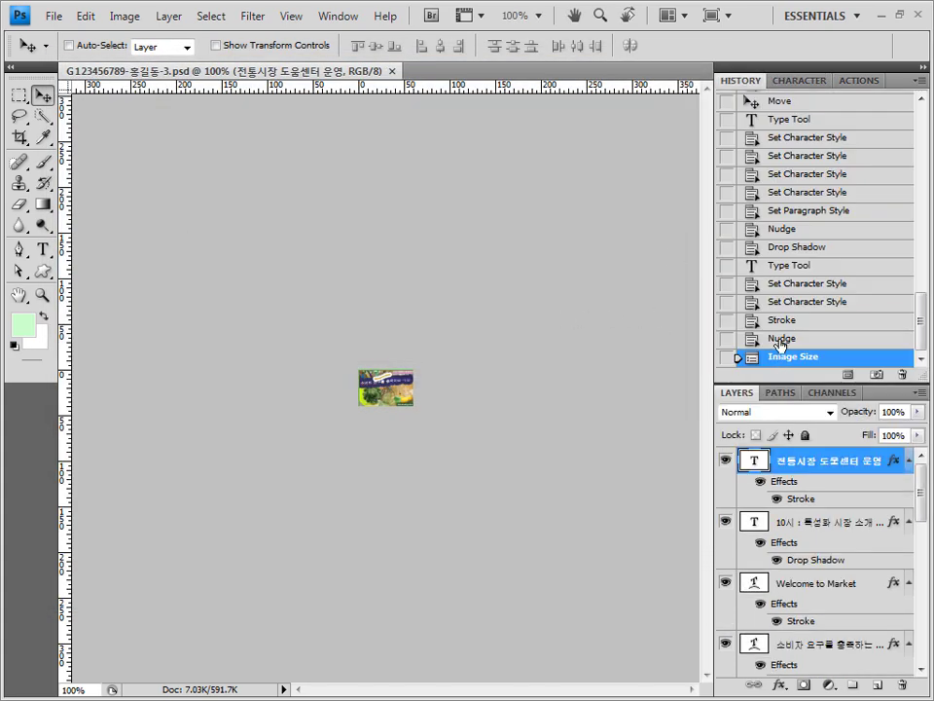
click(779, 340)
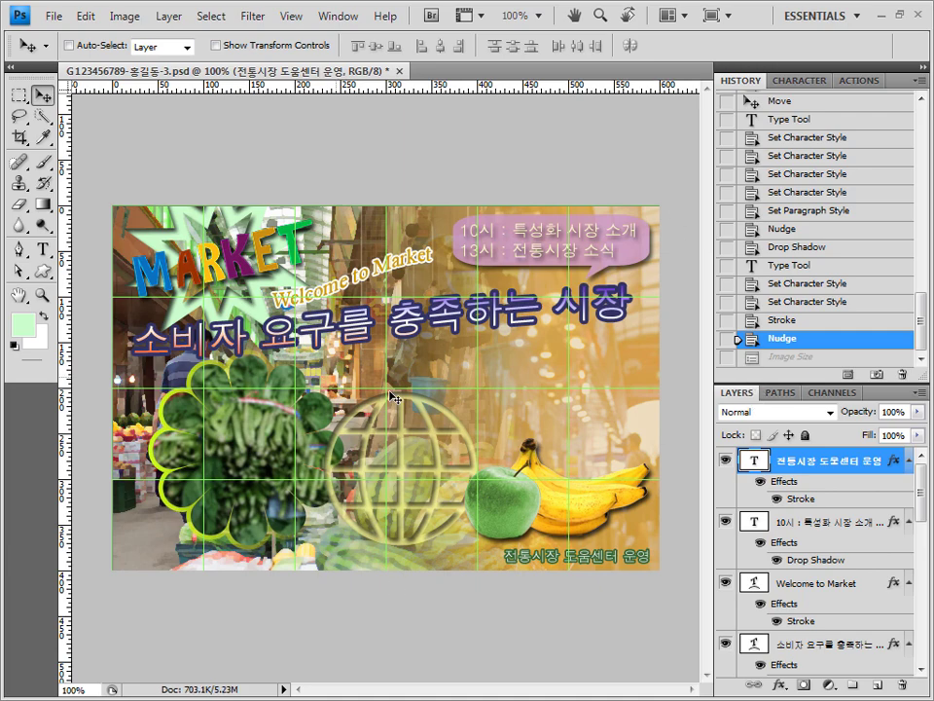
click(53, 16)
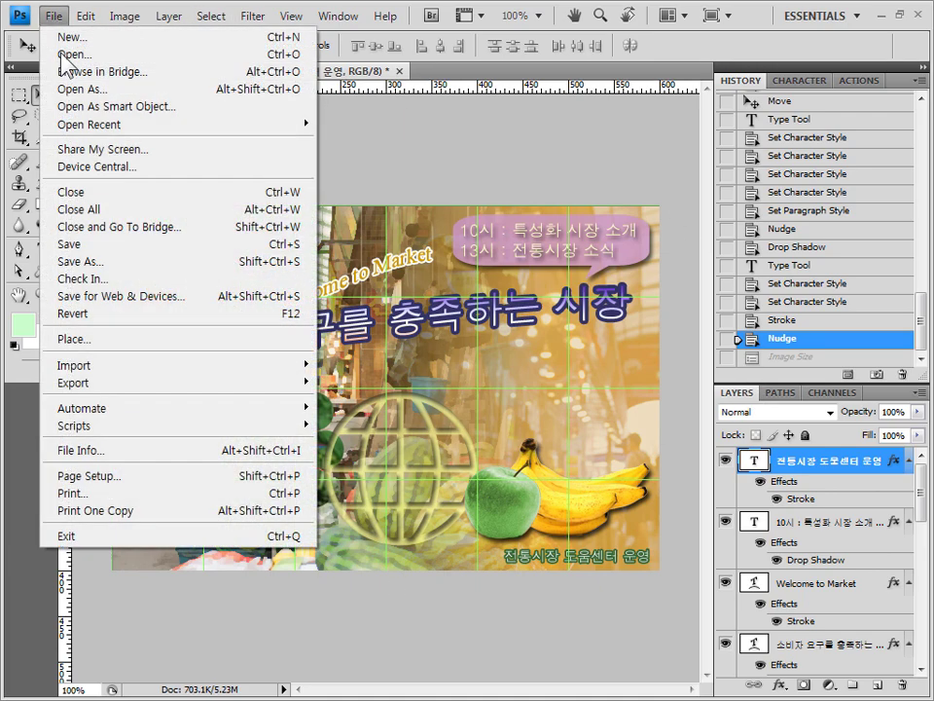
click(102, 262)
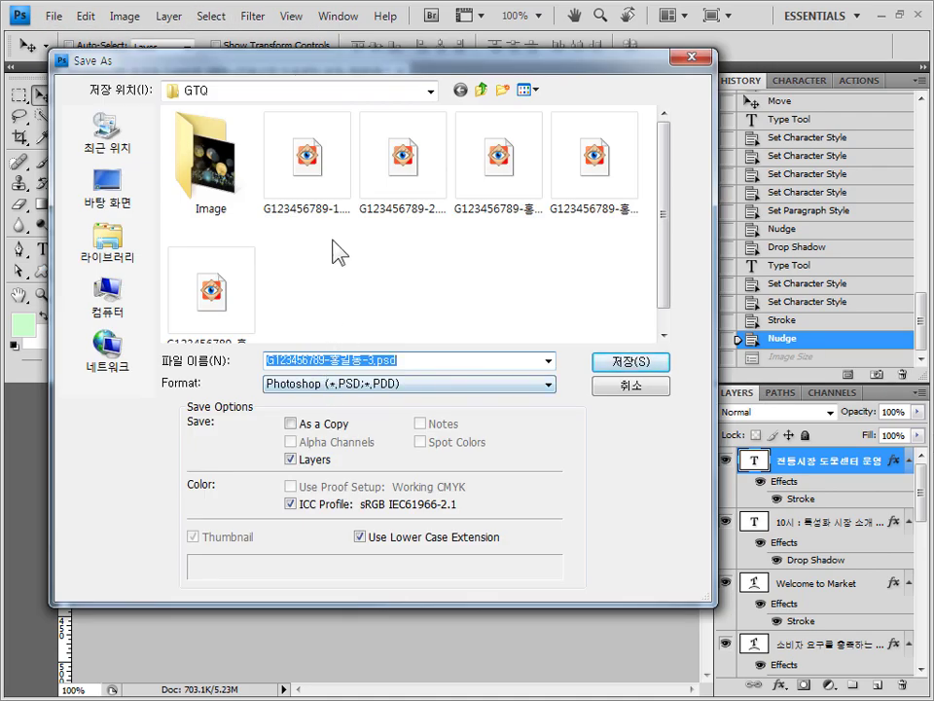
click(325, 182)
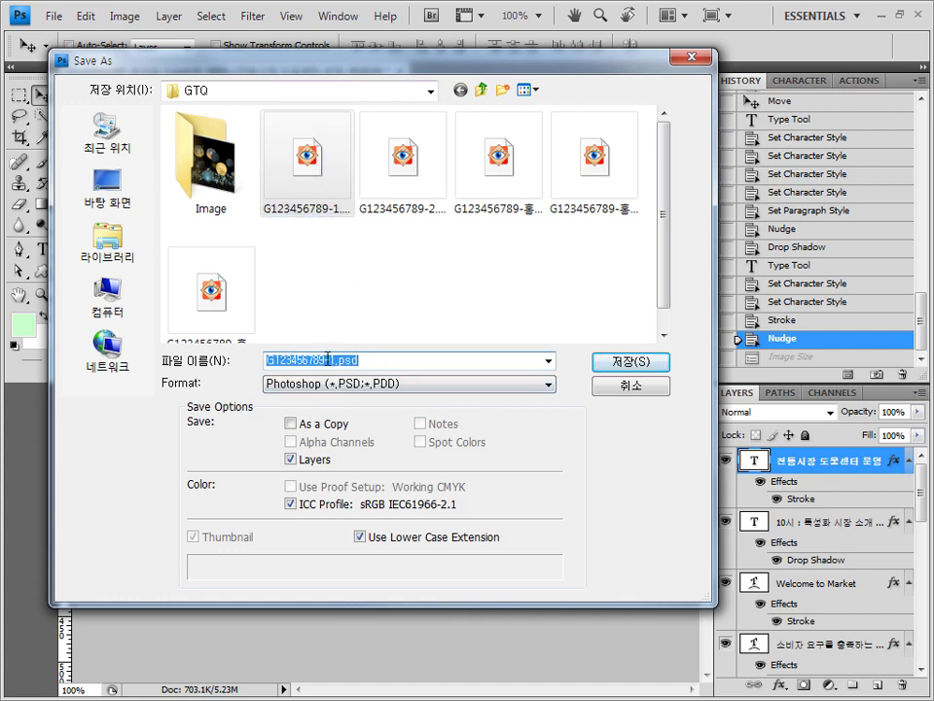
drag(328, 359, 427, 366)
text(3)
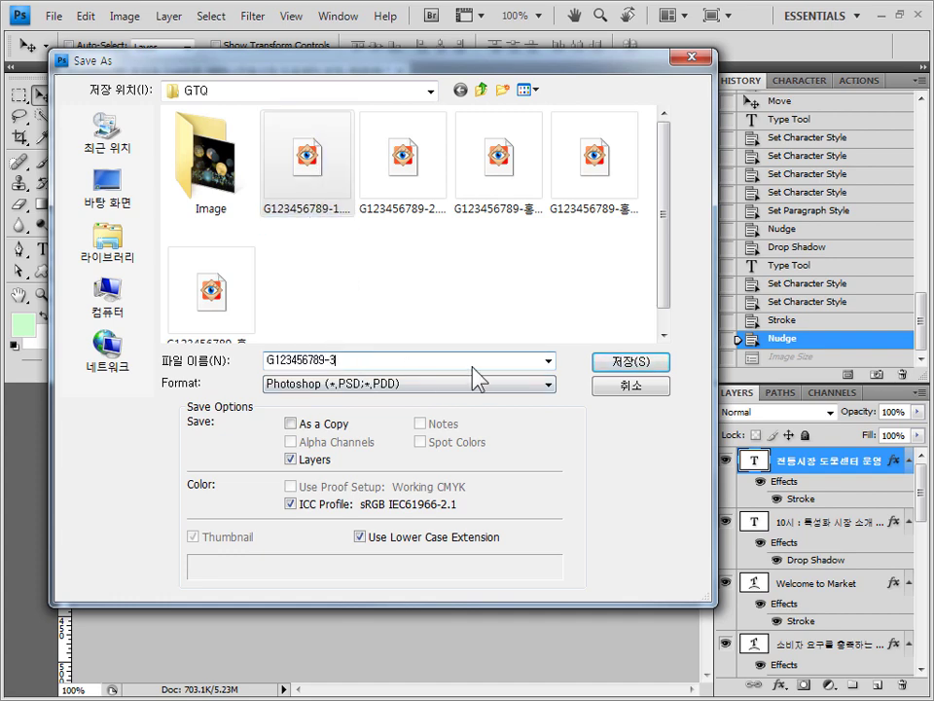
click(631, 362)
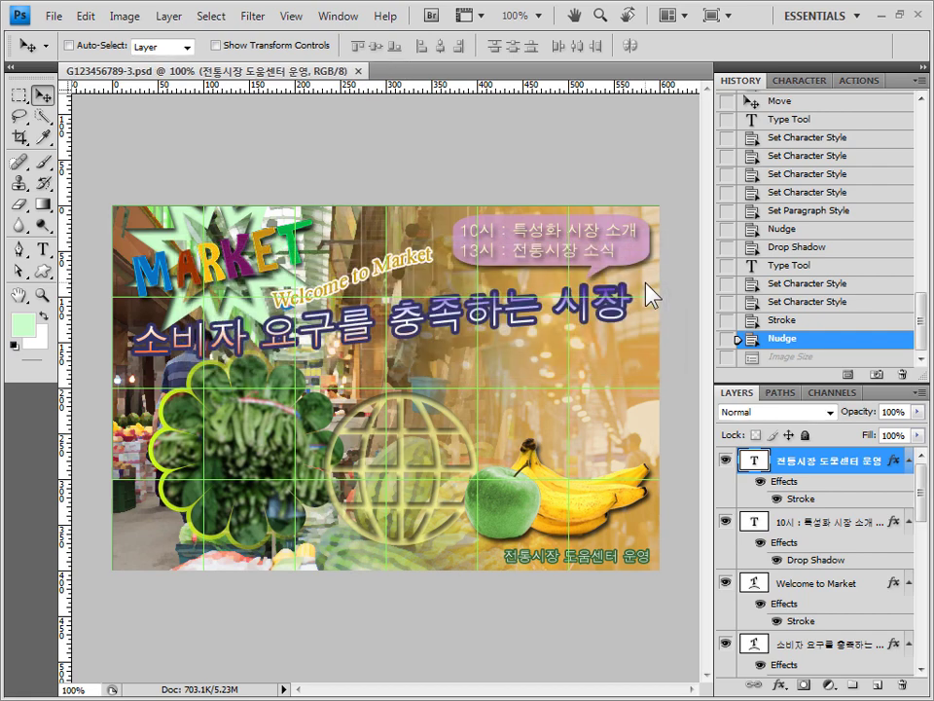
Close the finished document and create a new 600 × 400 pixel RGB document at 72 pixels/inch with a white background.
click(359, 70)
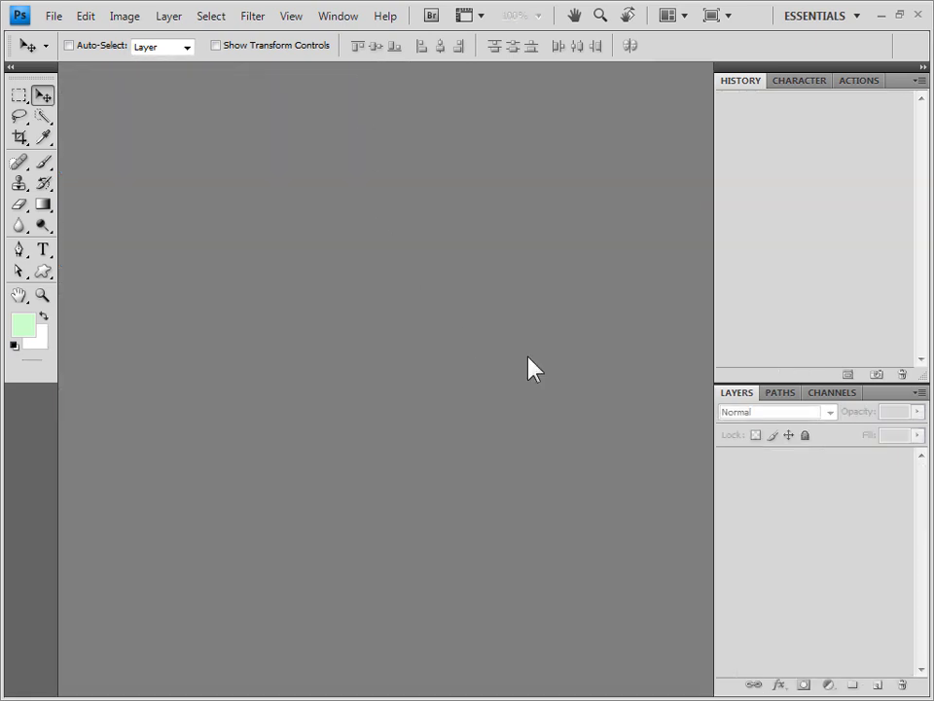
key(ctrl+n)
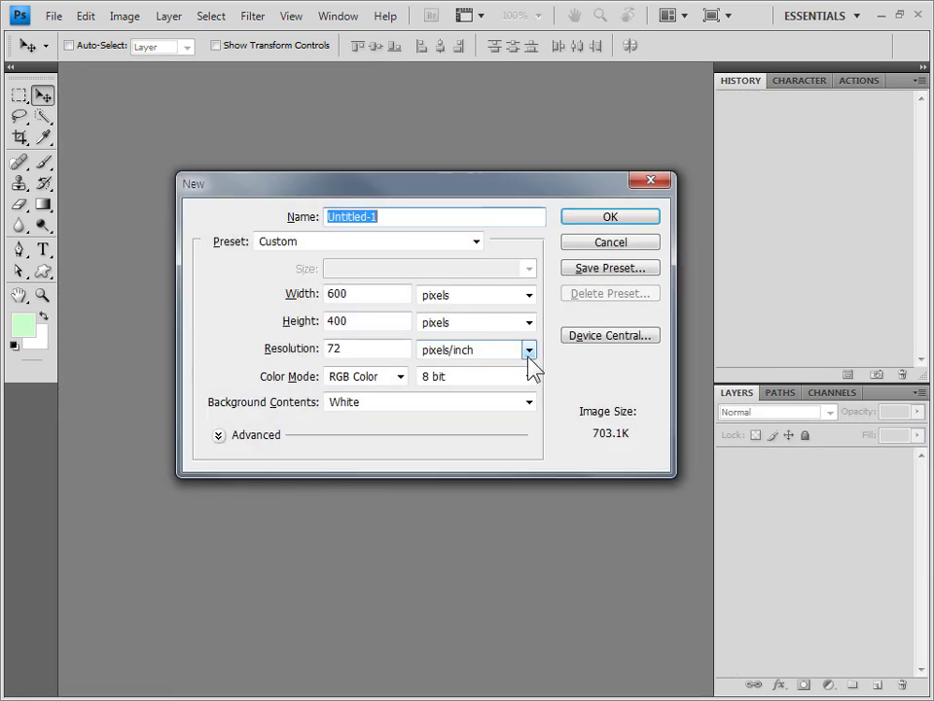
click(615, 218)
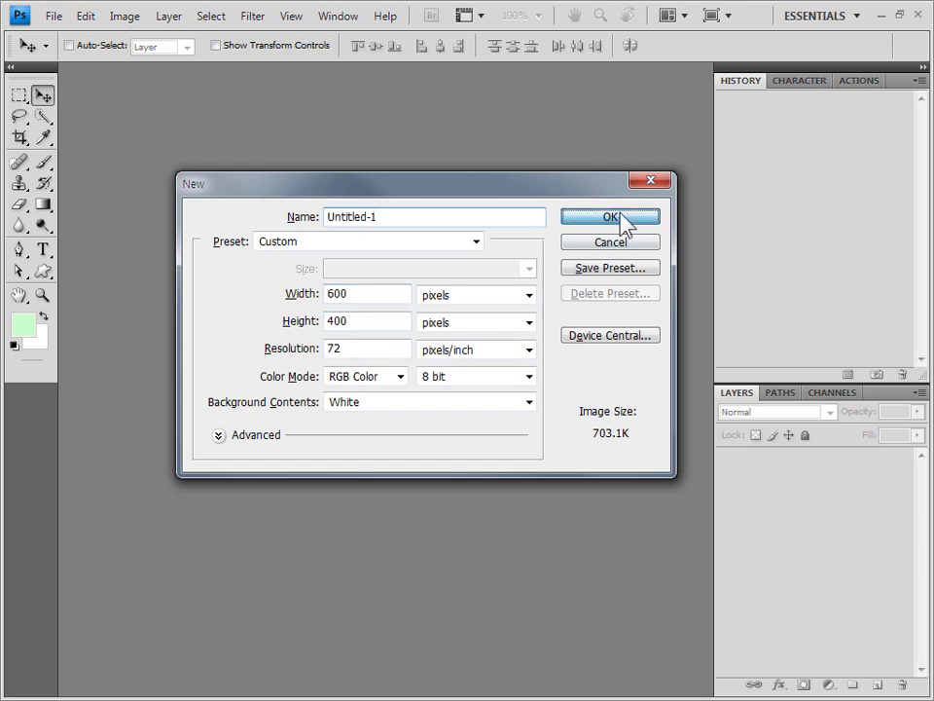
Save the new document as a PSD in the GTQ folder, named with the examinee number, examinee name and -4.
click(53, 16)
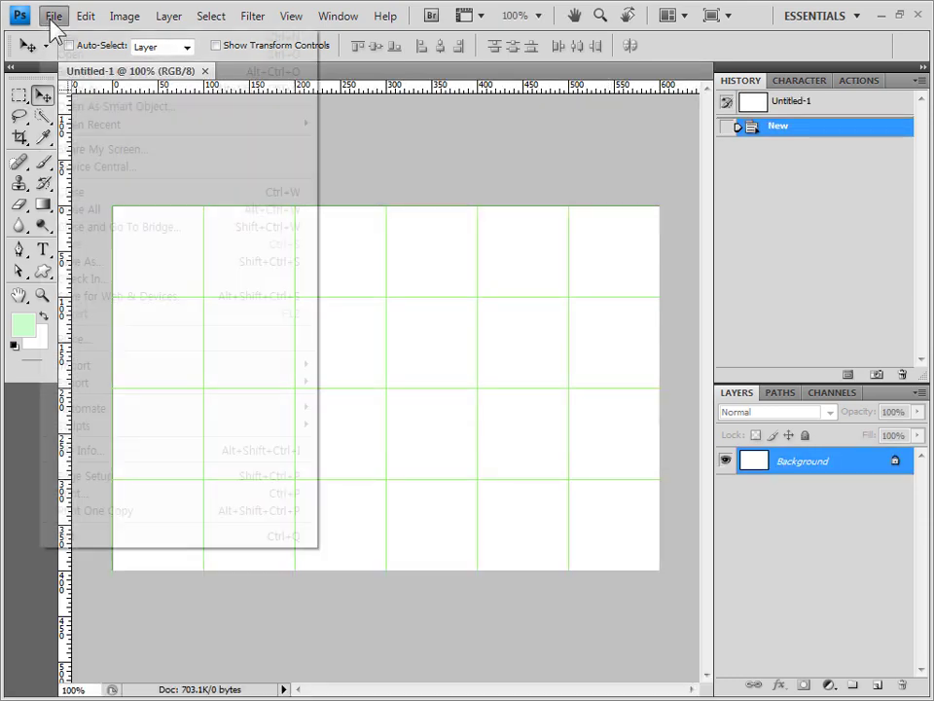
click(134, 262)
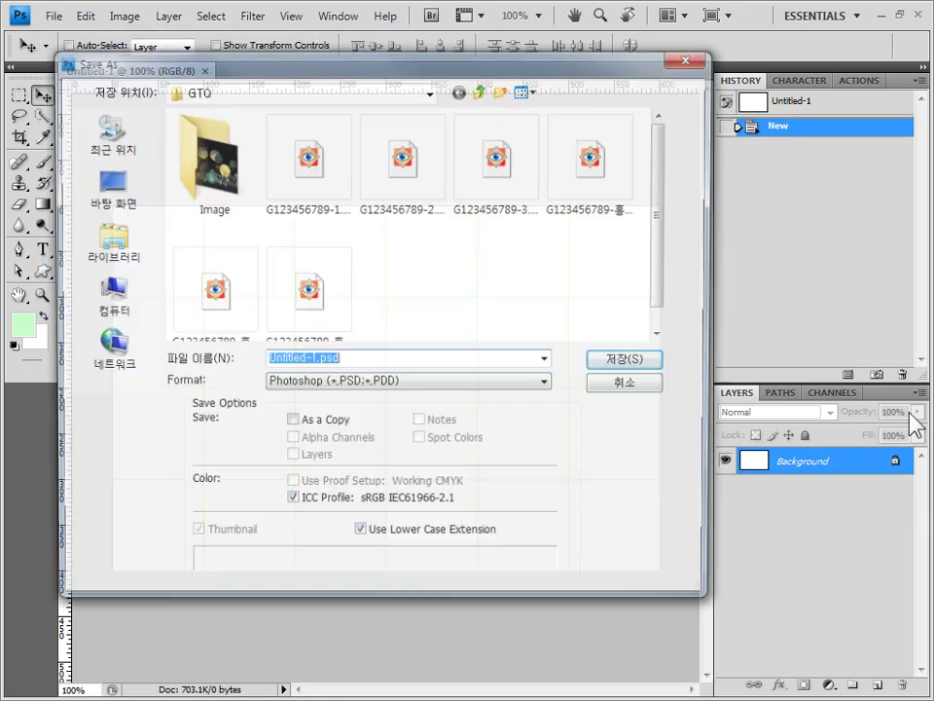
click(601, 183)
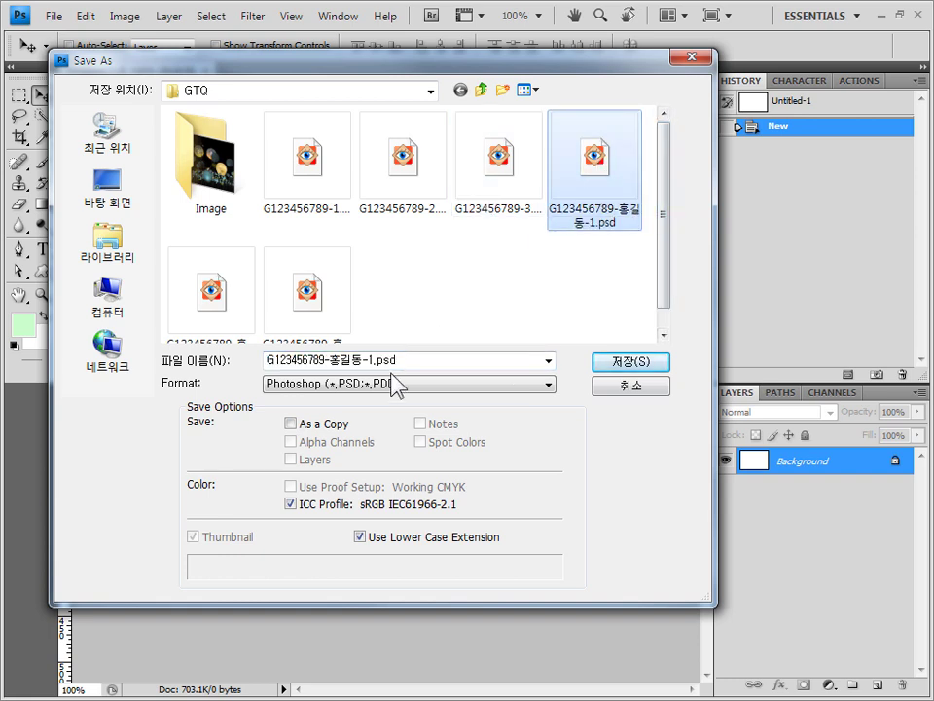
drag(368, 360, 506, 362)
text(4)
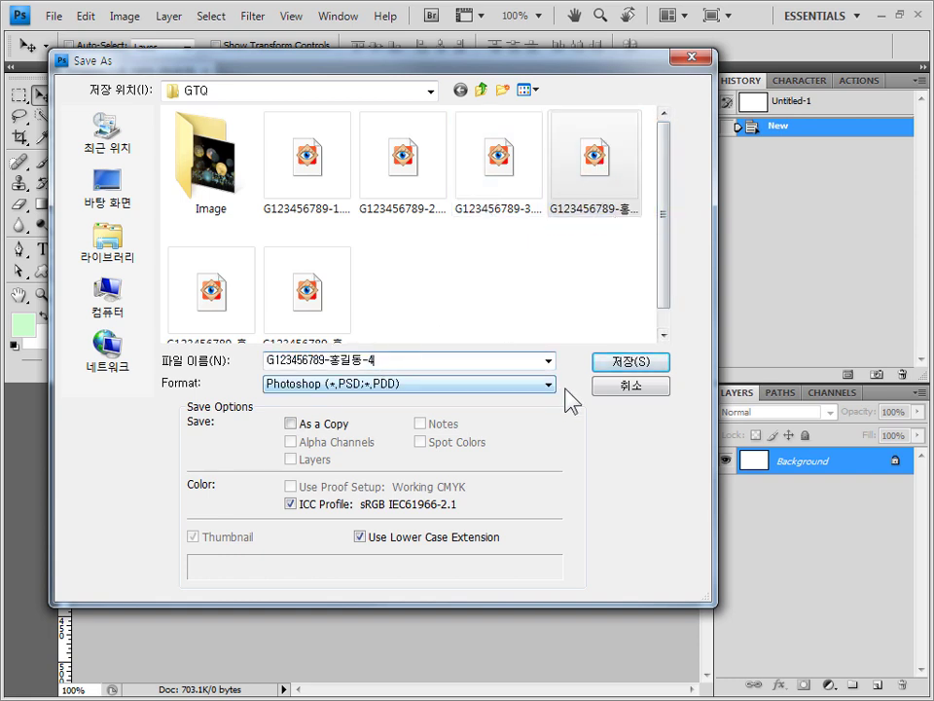
click(633, 362)
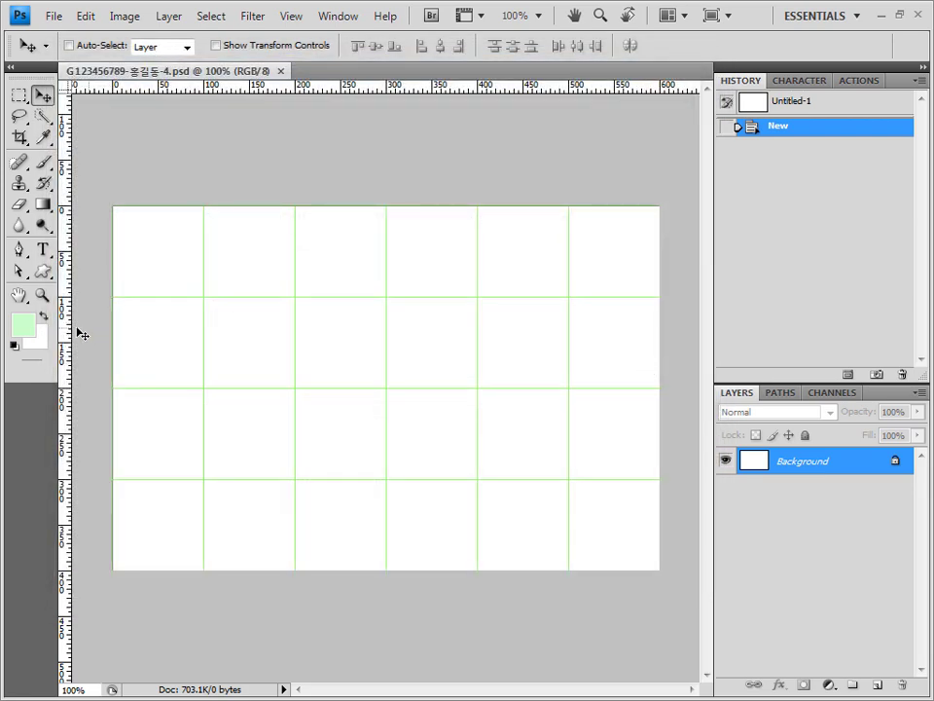
Set the foreground color to 6699cc and fill the Background layer with it.
click(26, 328)
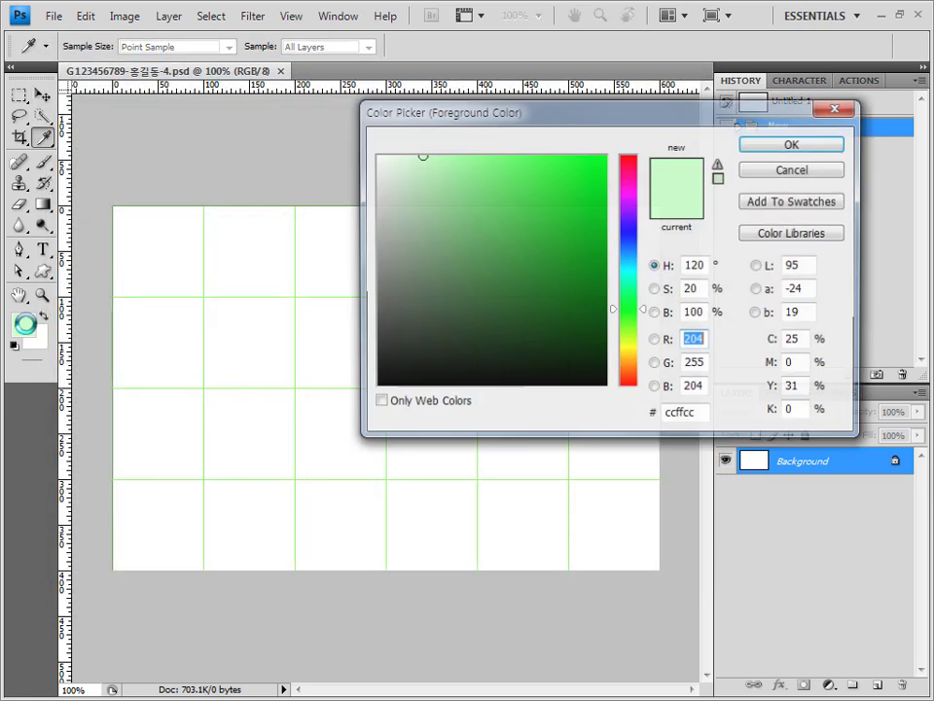
click(689, 415)
double_click(689, 415)
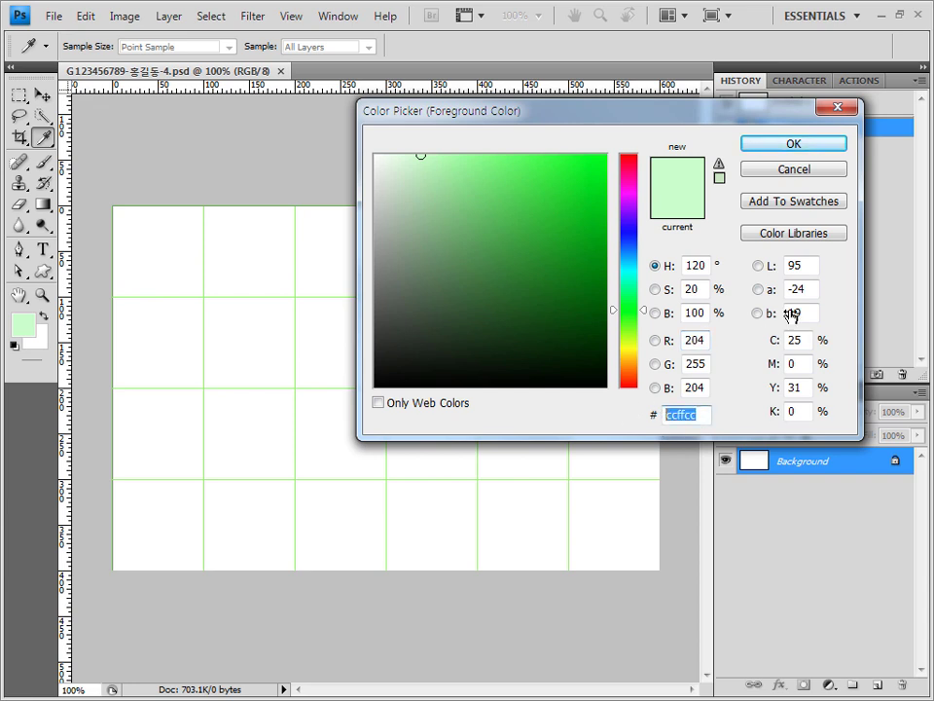
text(6699cc)
click(832, 147)
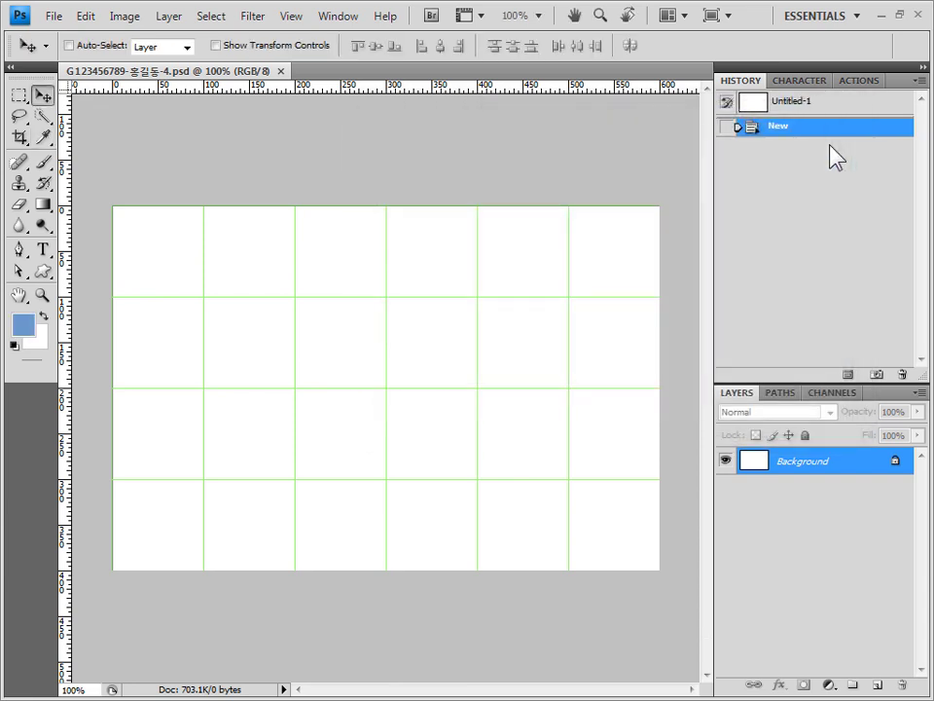
key(alt+BackSpace)
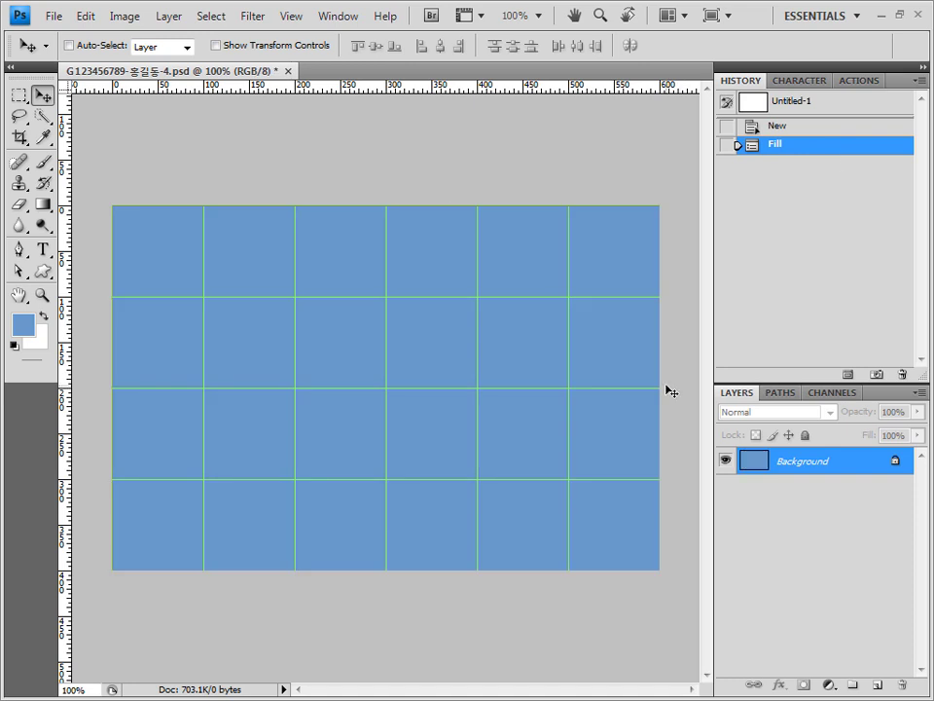
Open 1급-12.jpg from the Chapter01 folder, paste the whole photo into the blue document, and close the photo without saving.
key(alt+Tab)
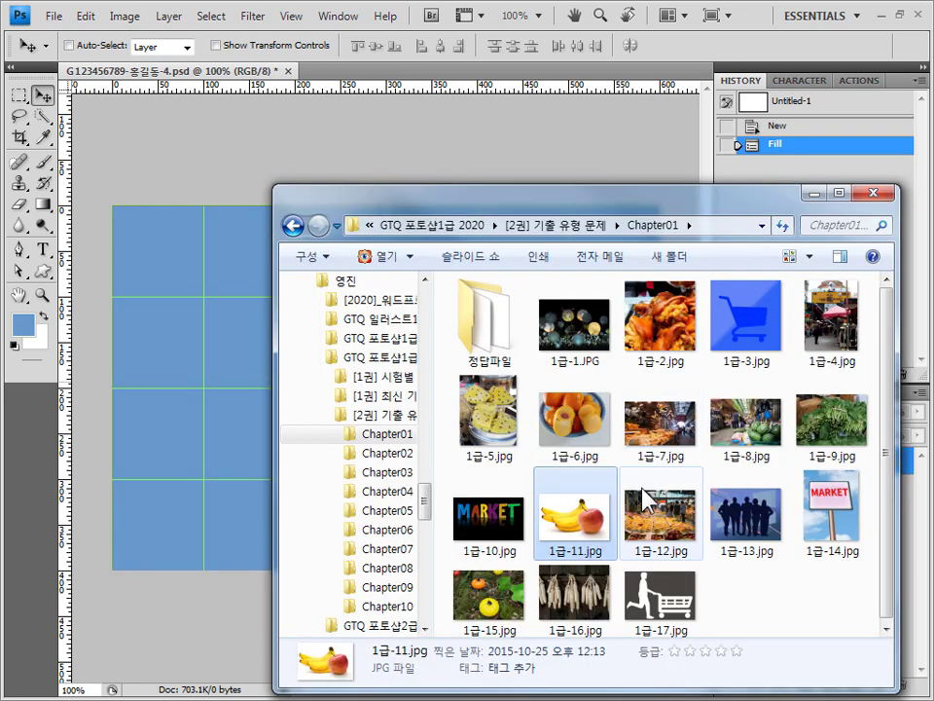
drag(670, 521, 638, 68)
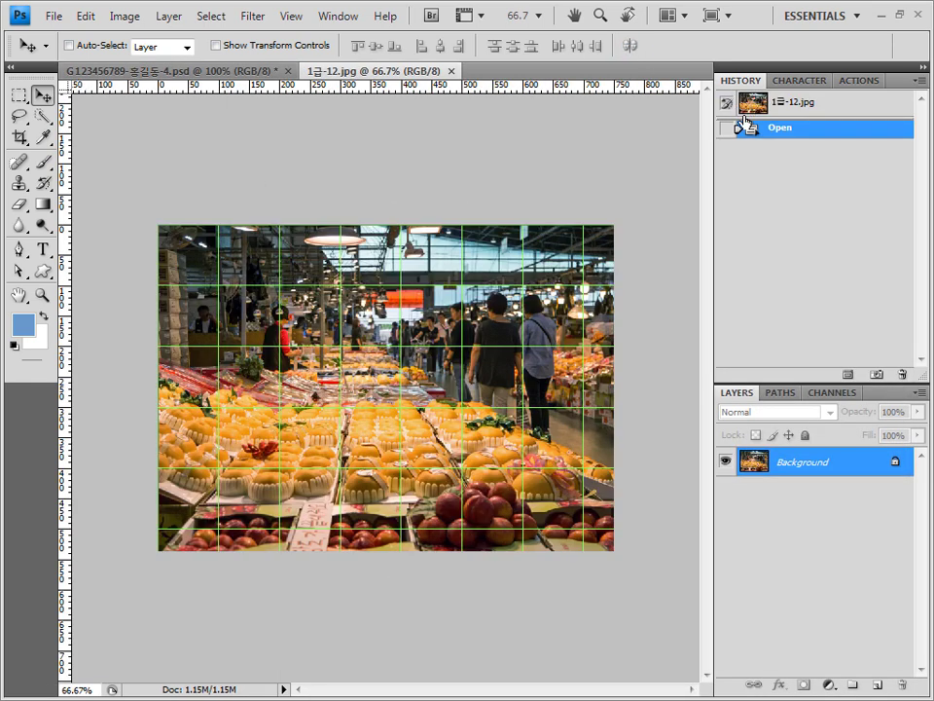
key(ctrl+a)
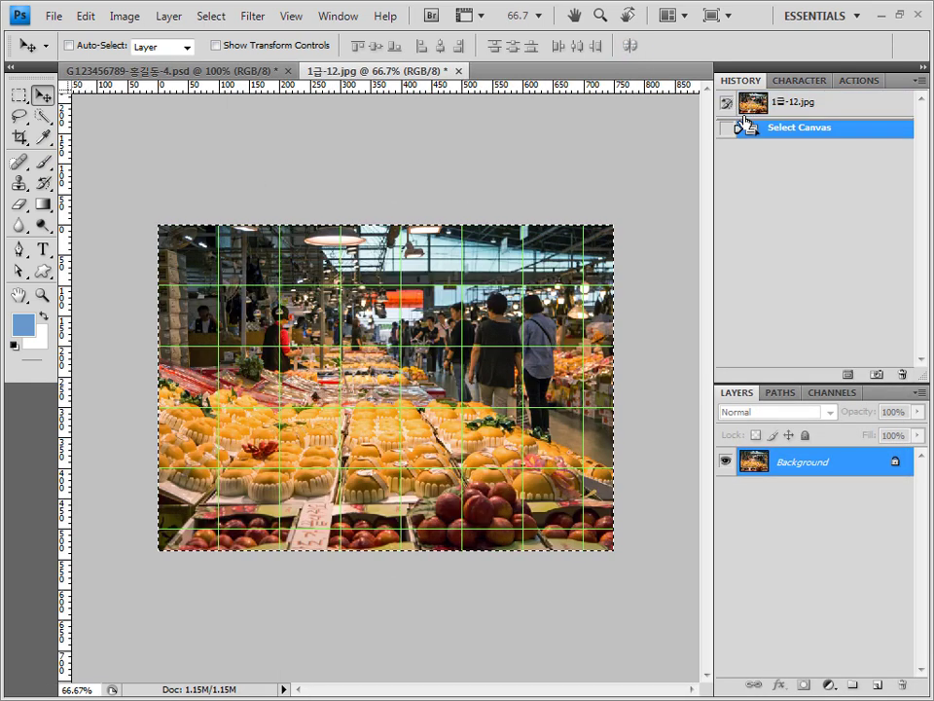
click(251, 72)
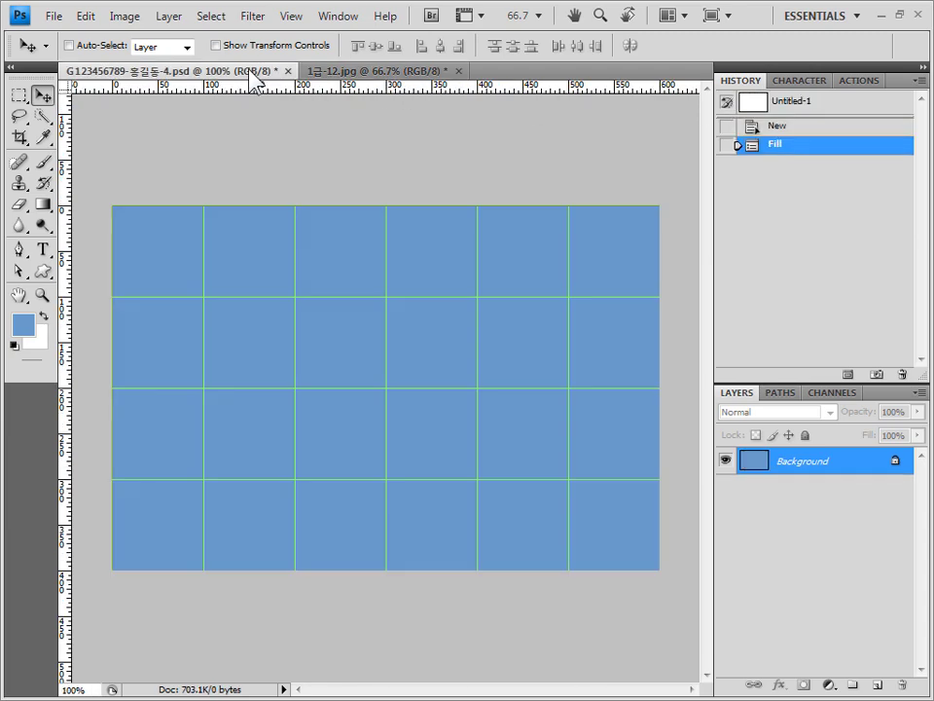
key(ctrl+v)
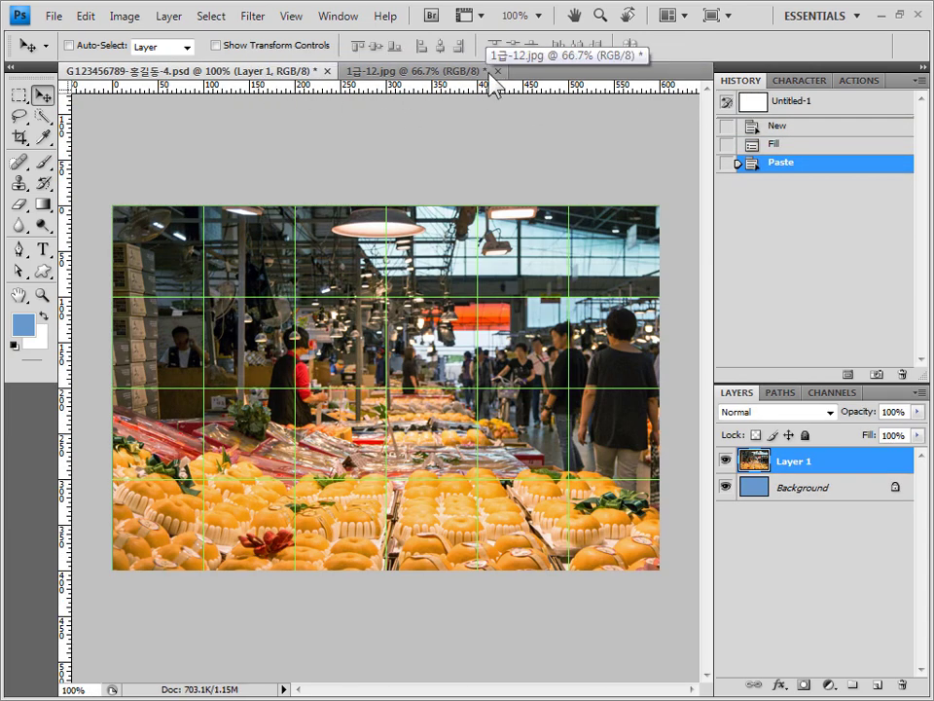
click(498, 71)
click(482, 280)
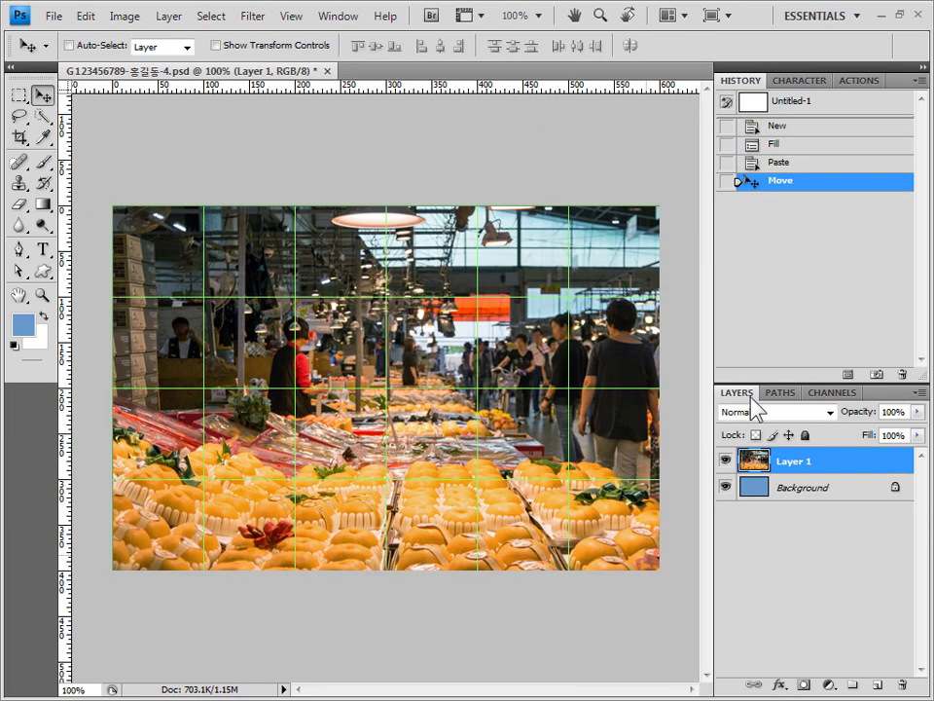
Scale the pasted market photo to about 80% and align it with the canvas's top edge so it spans the full width.
key(ctrl+t)
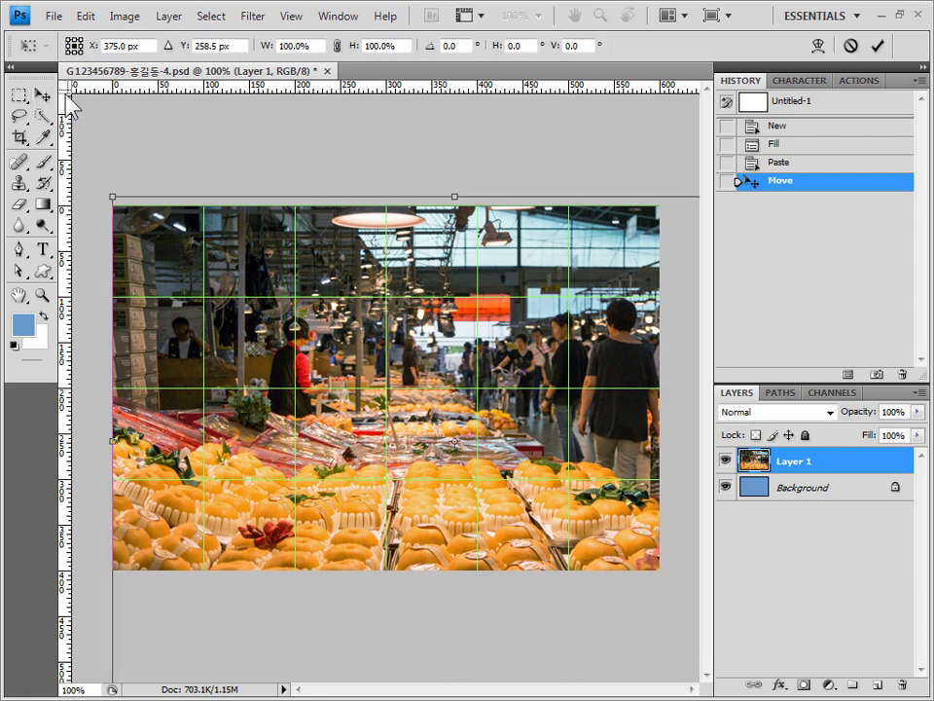
drag(113, 197, 223, 275)
drag(389, 438, 278, 367)
drag(684, 614, 661, 598)
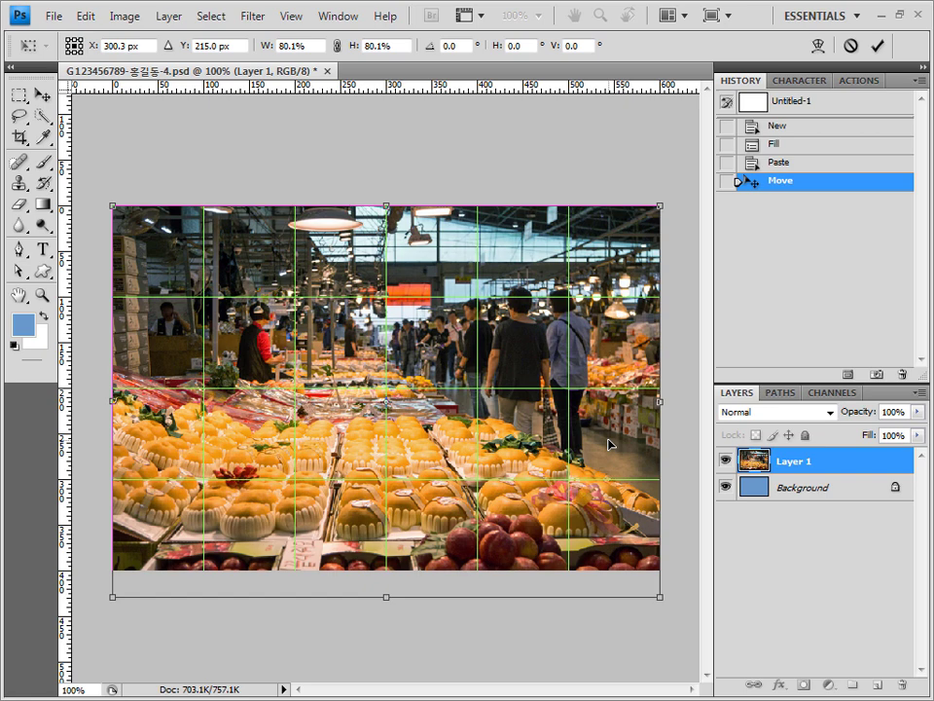
key(Return)
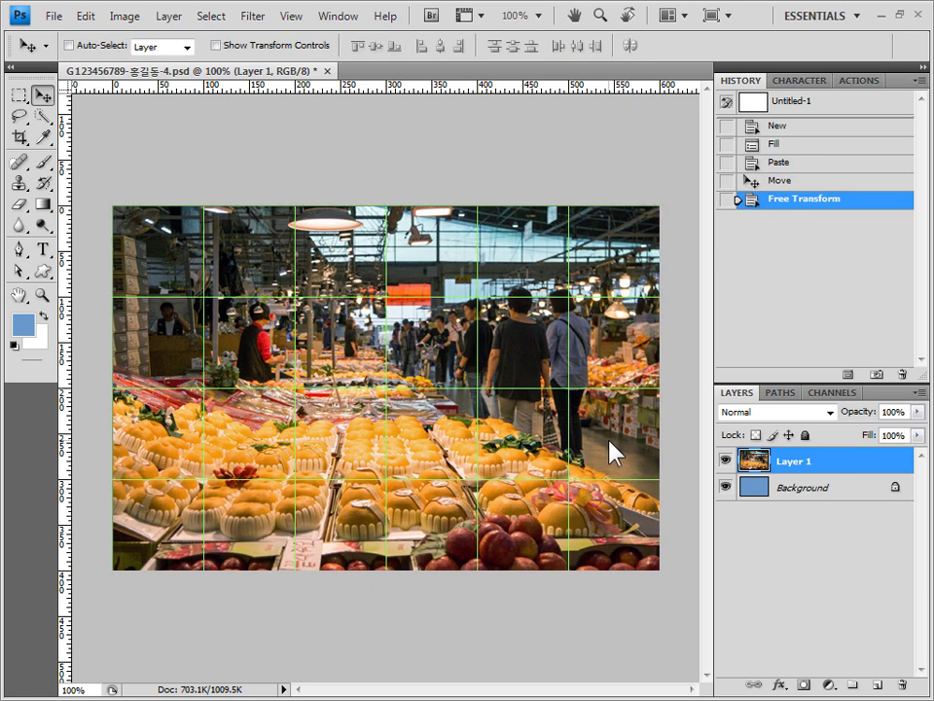
Set the market photo layer's blending mode to Vivid Light and add a layer mask to it.
click(830, 421)
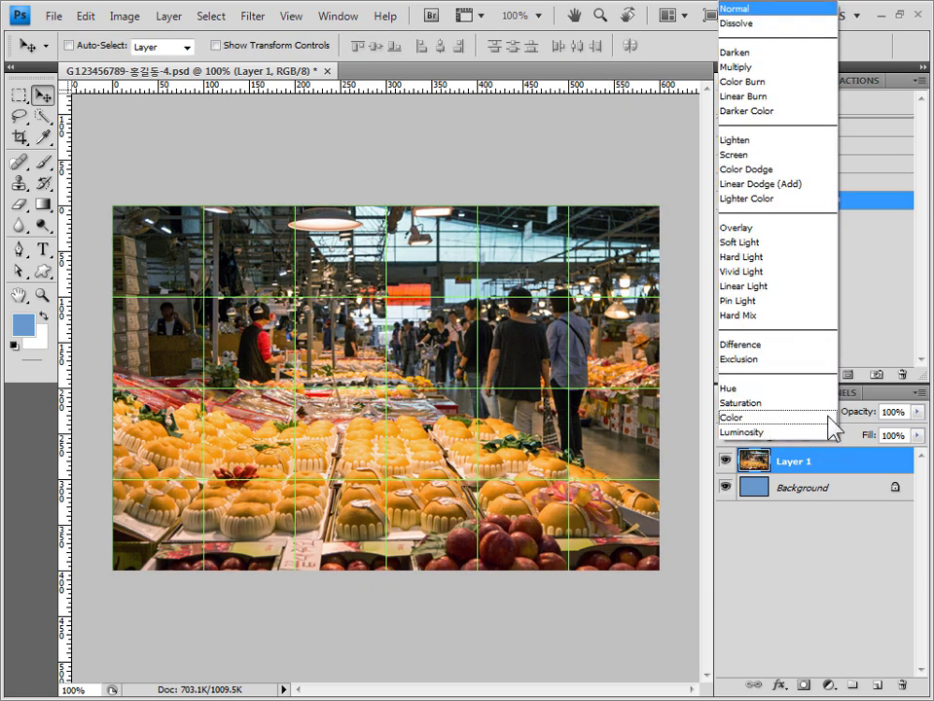
click(814, 273)
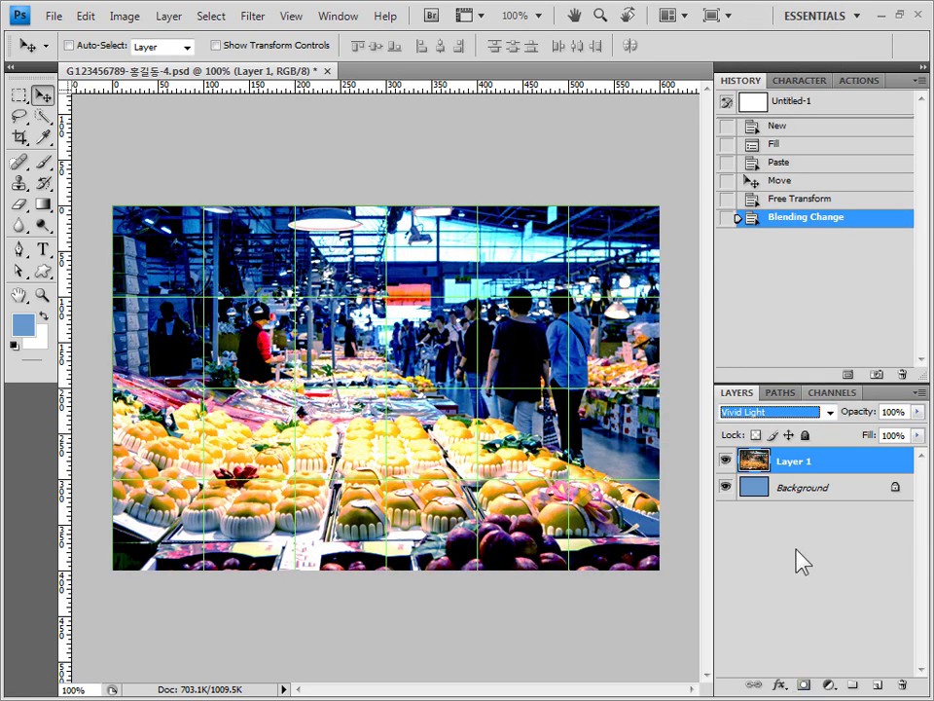
click(803, 686)
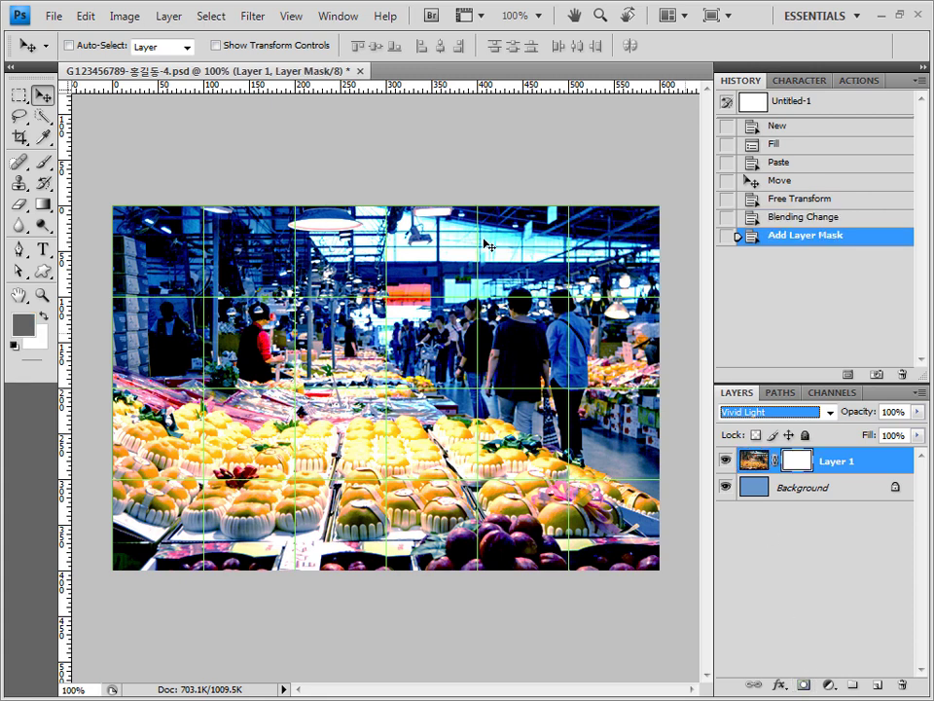
Fade out the upper-left corner of the market photo with a diagonal black-to-white linear gradient on its layer mask.
key(g)
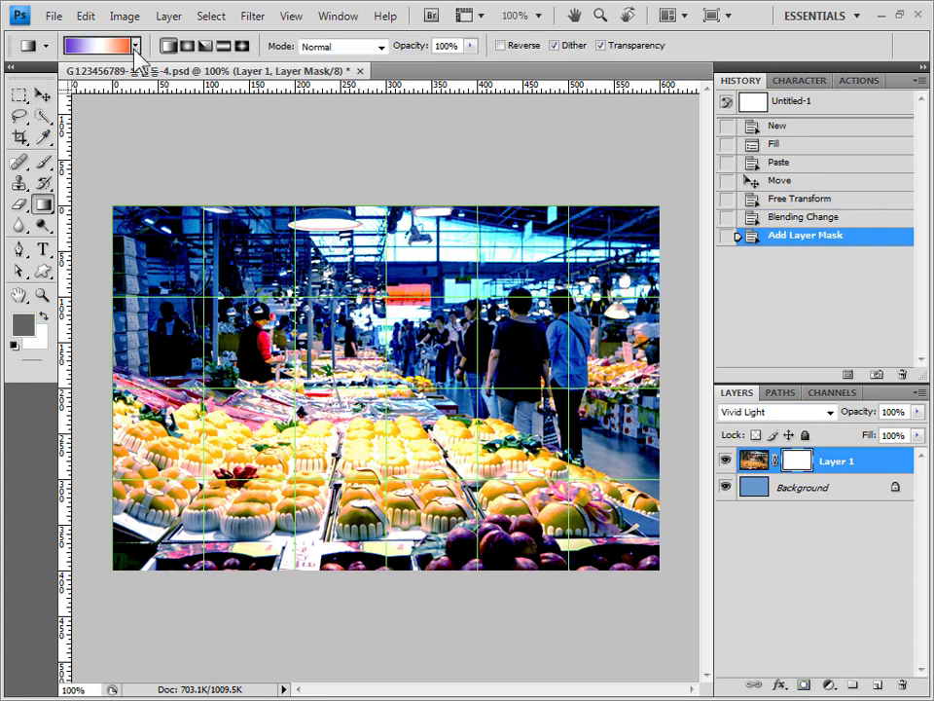
click(135, 44)
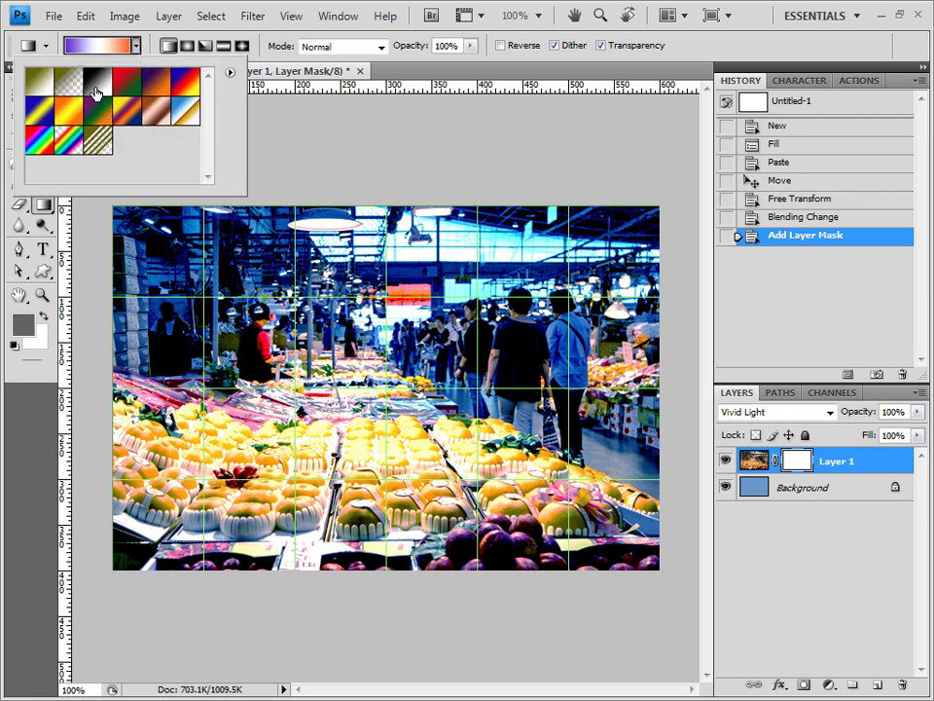
click(95, 92)
key(Return)
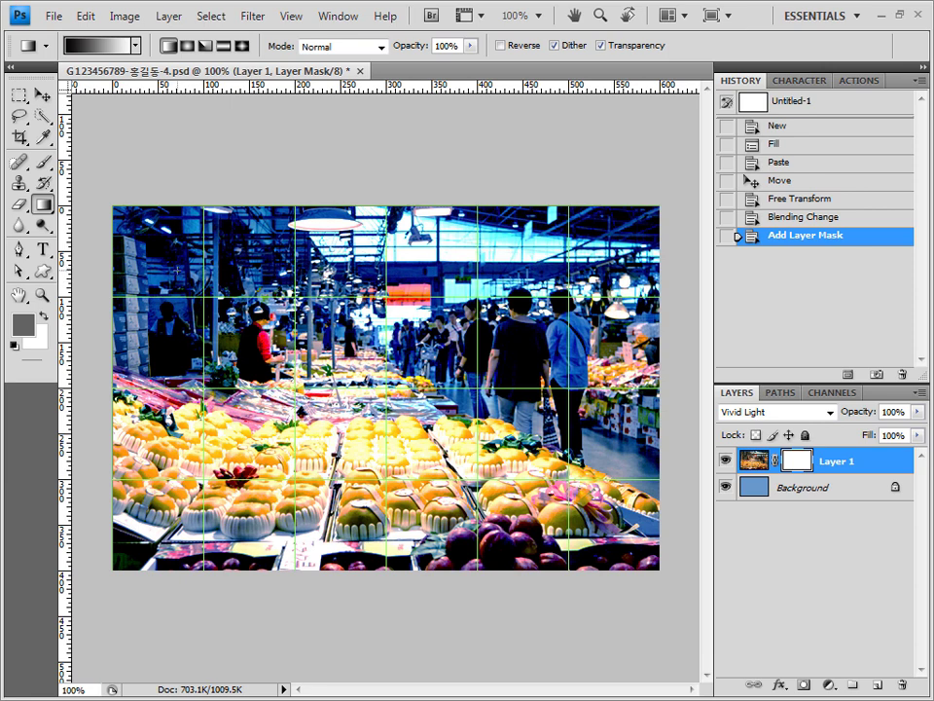
drag(210, 289, 293, 389)
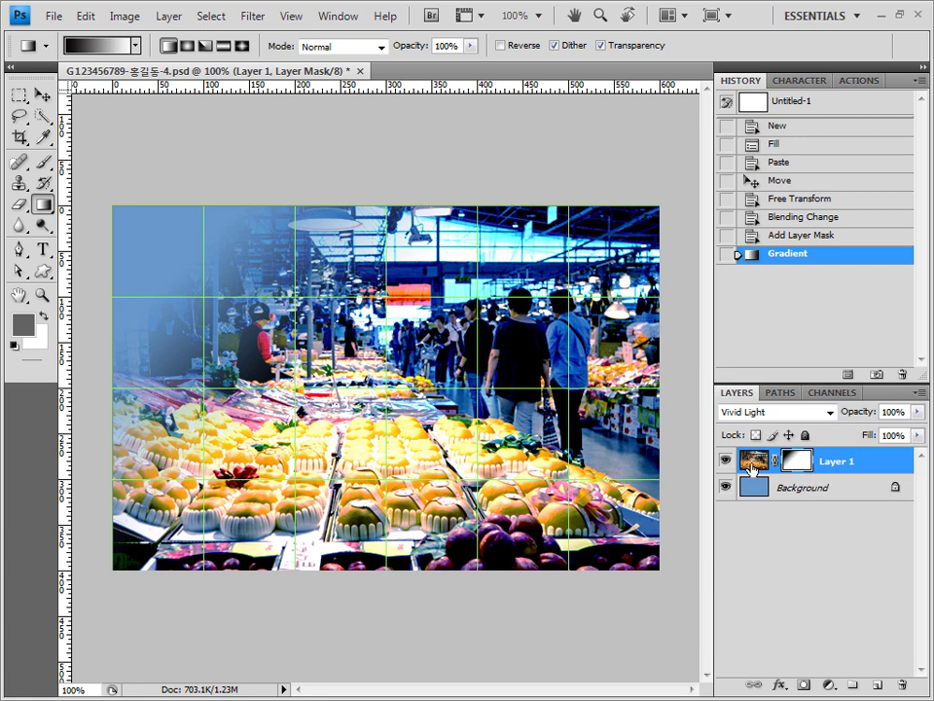
click(752, 462)
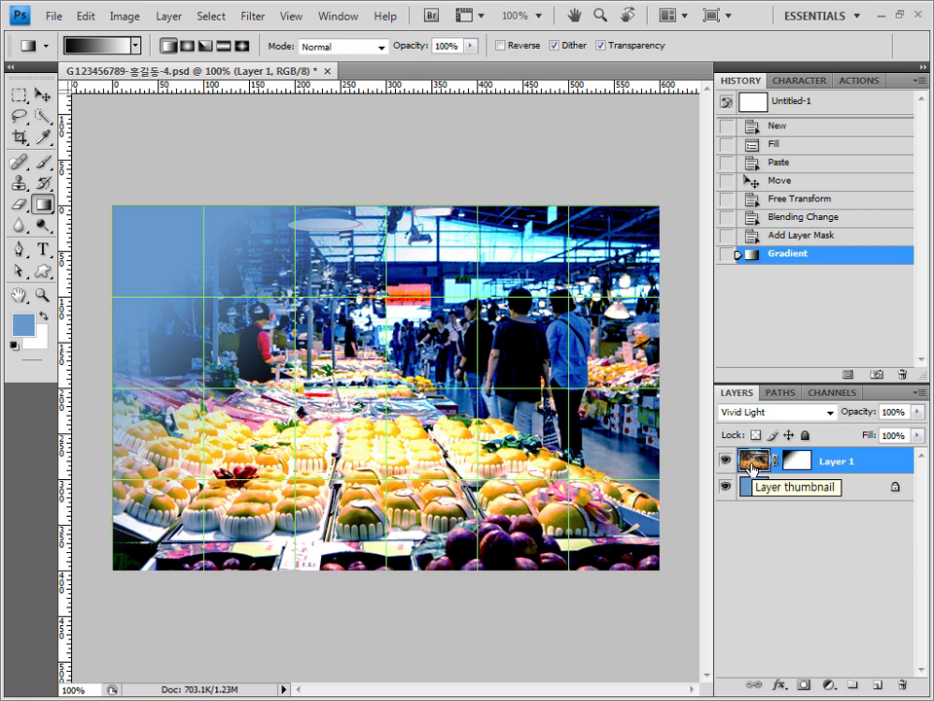
key(ctrl+backslash)
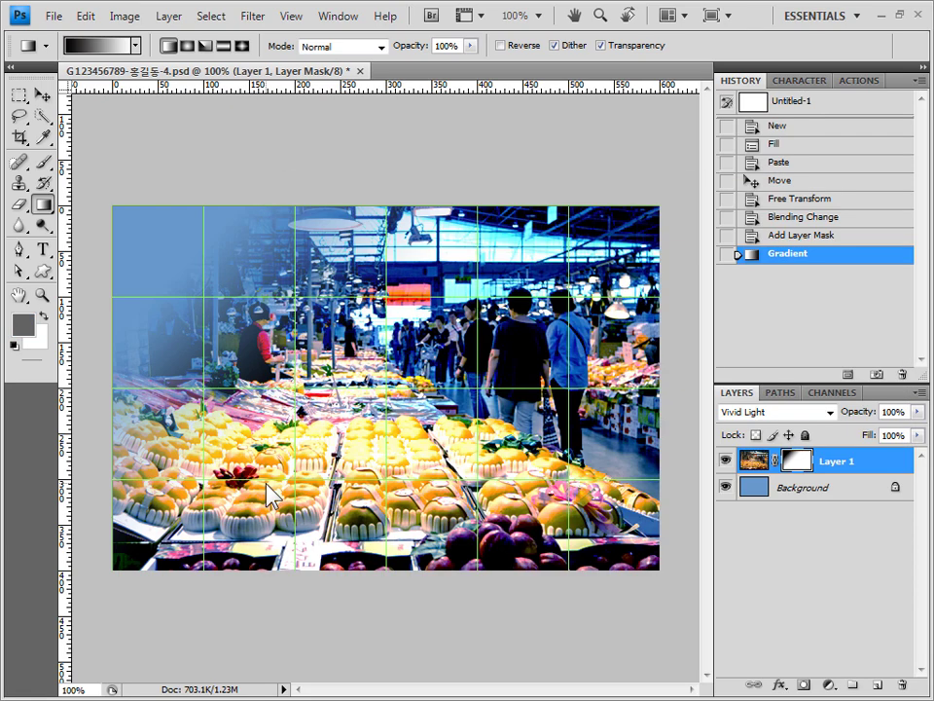
Open 1급-13.jpg from the Chapter01 folder, paste the whole silhouette image into the composition, and close the source image.
key(alt+Tab)
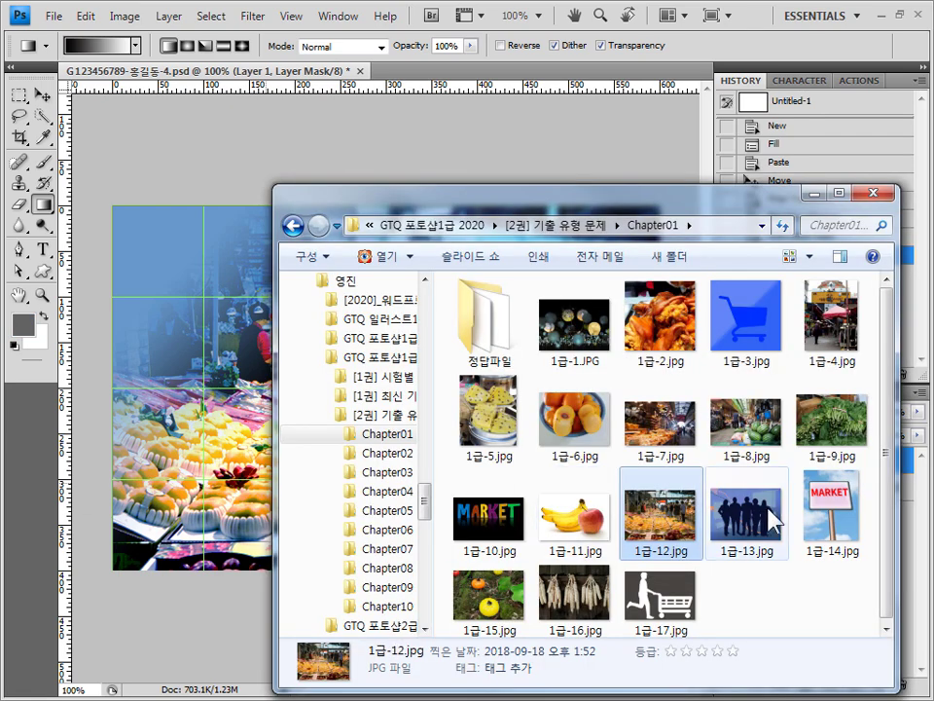
drag(774, 523, 546, 44)
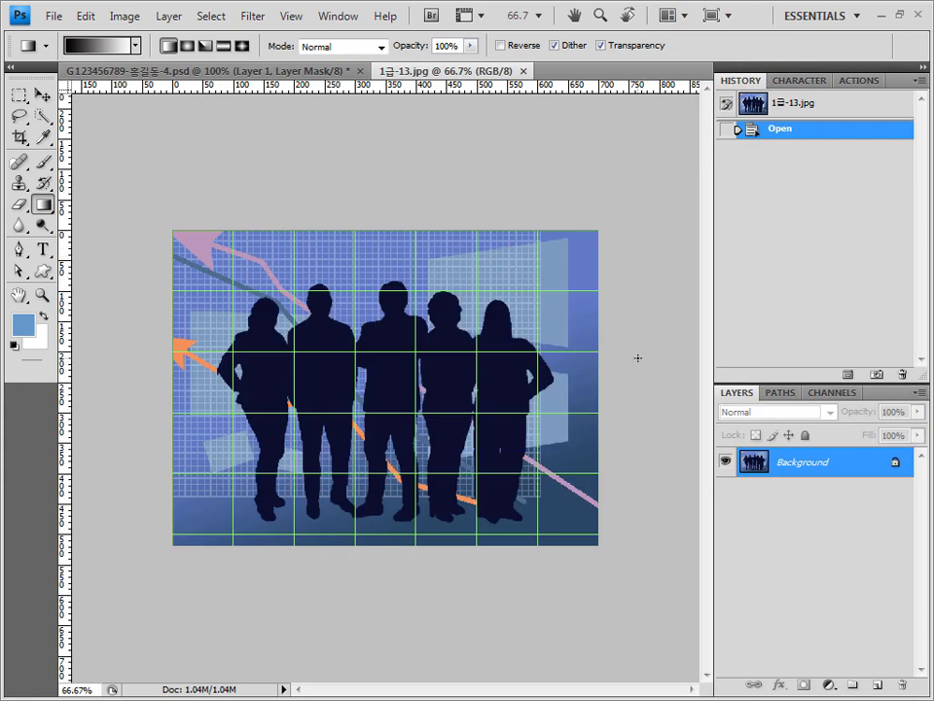
key(ctrl+a)
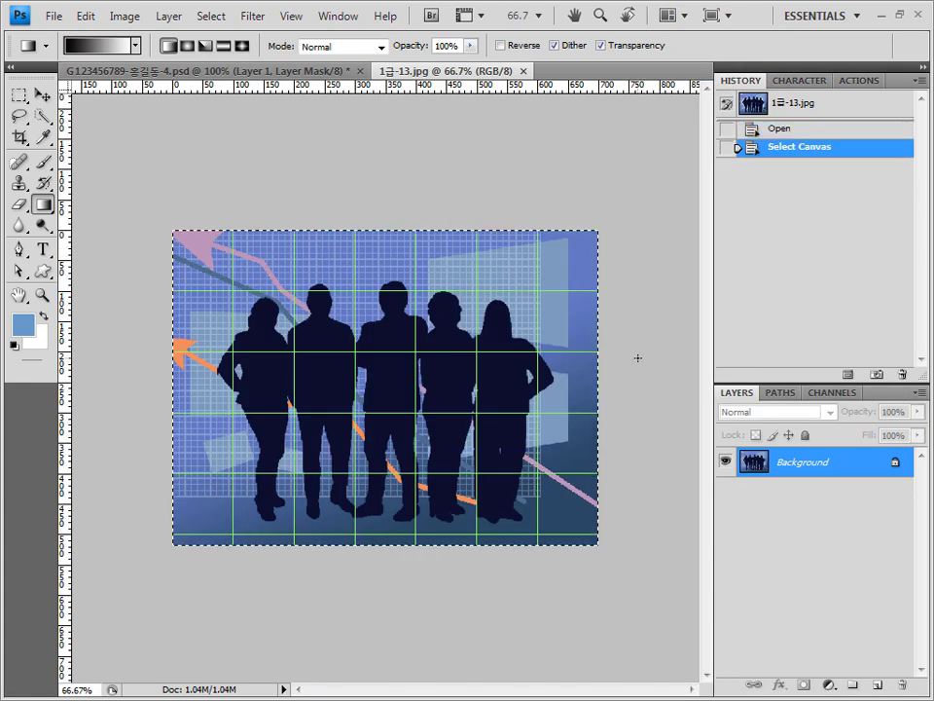
click(278, 72)
key(ctrl+v)
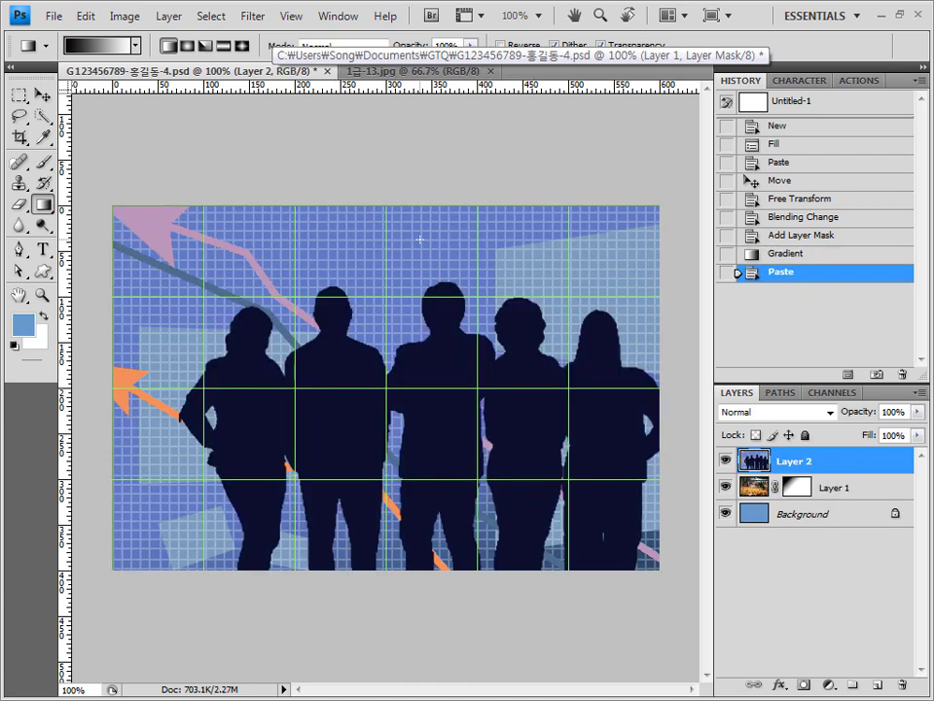
click(490, 71)
Scale the pasted silhouette image to about 77% and shift it right so it fits the canvas height.
key(ctrl+t)
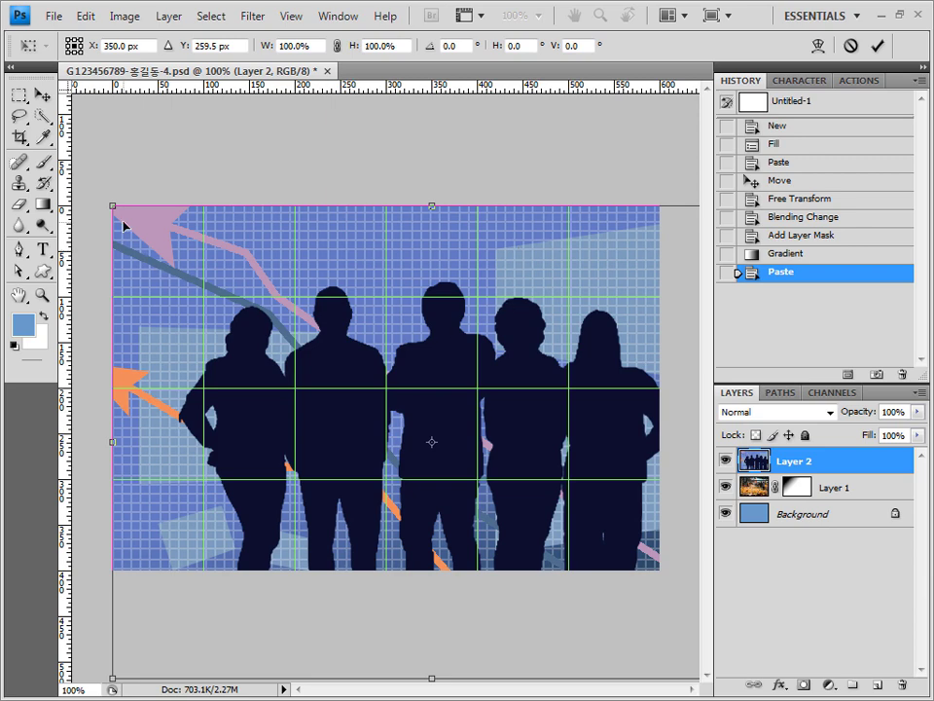
drag(125, 222, 501, 377)
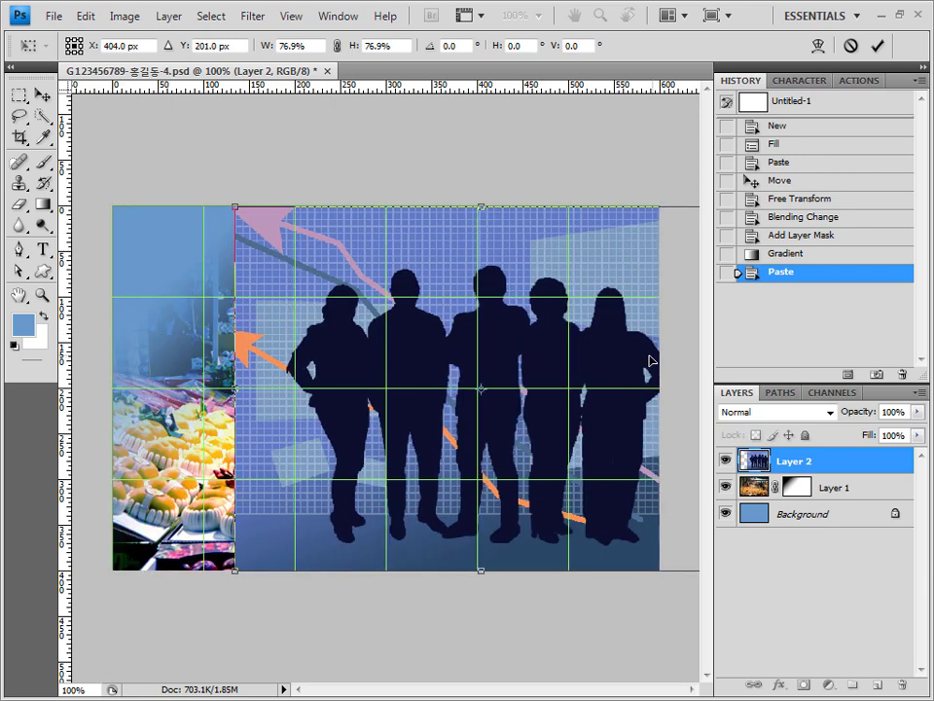
key(Return)
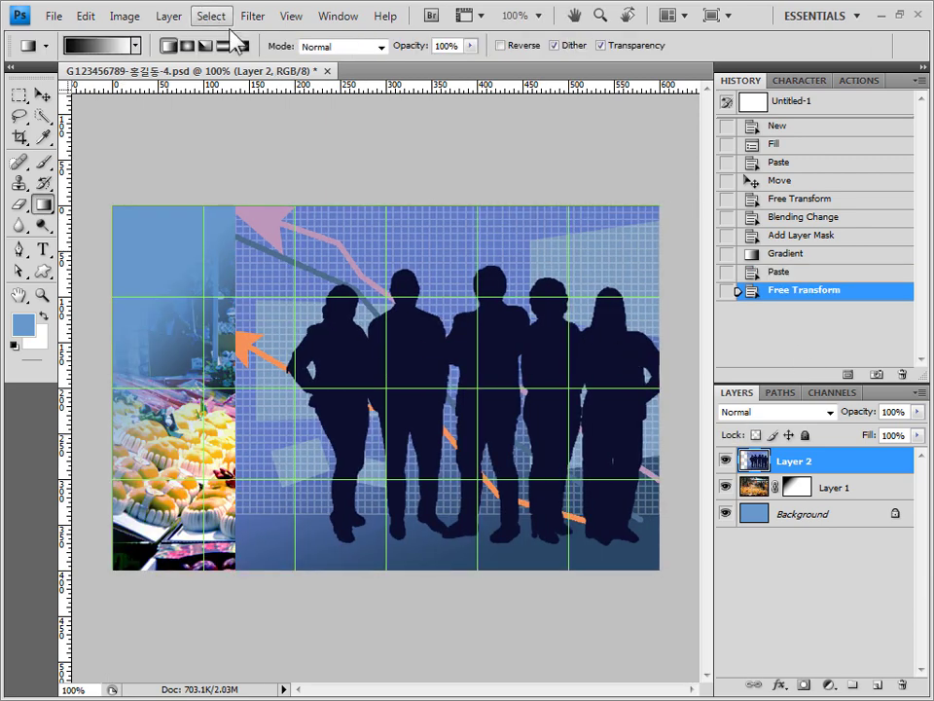
Apply the Dry Brush filter to the silhouette layer with brush size 2, brush detail 8 and texture 1.
click(257, 15)
mouse_move(303, 156)
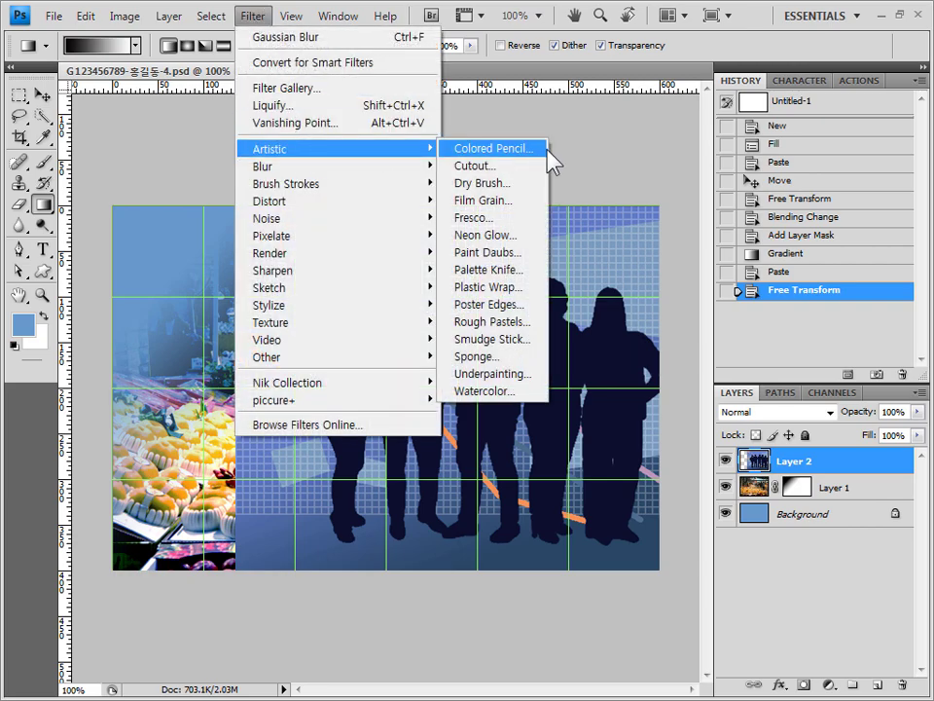
click(541, 183)
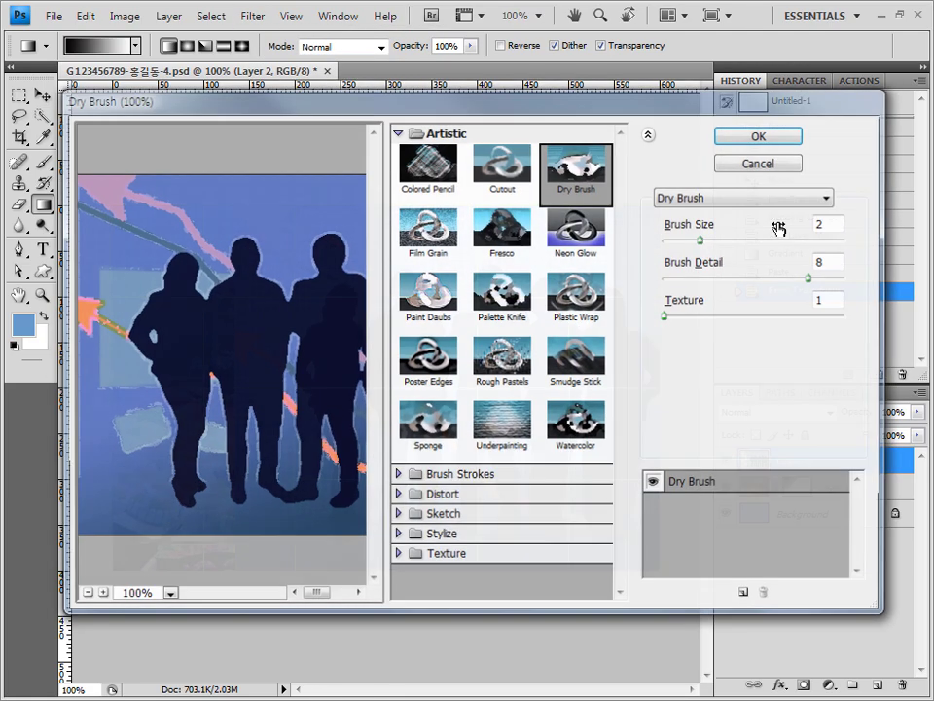
click(761, 135)
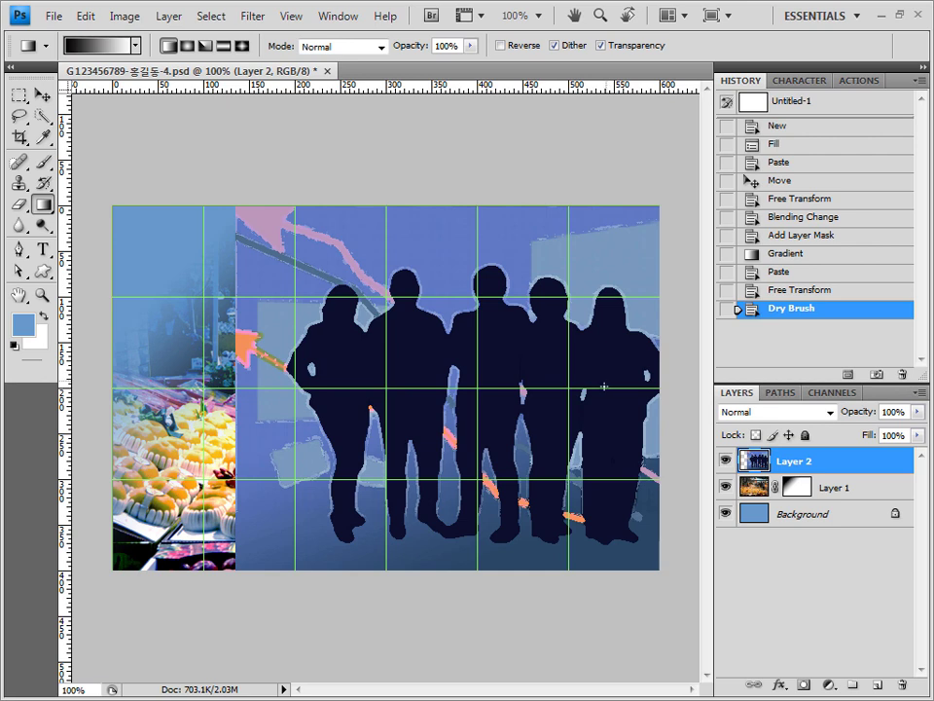
Add a layer mask to the silhouette layer and fade its left side with a diagonal black-to-white linear gradient.
click(804, 686)
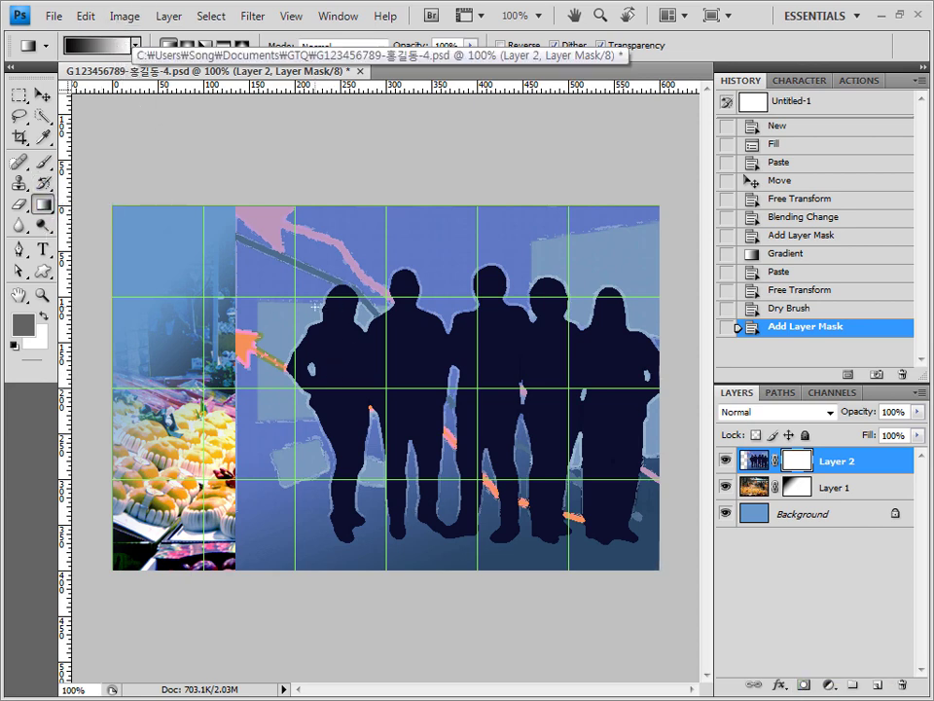
drag(314, 307, 477, 409)
key(ctrl+z)
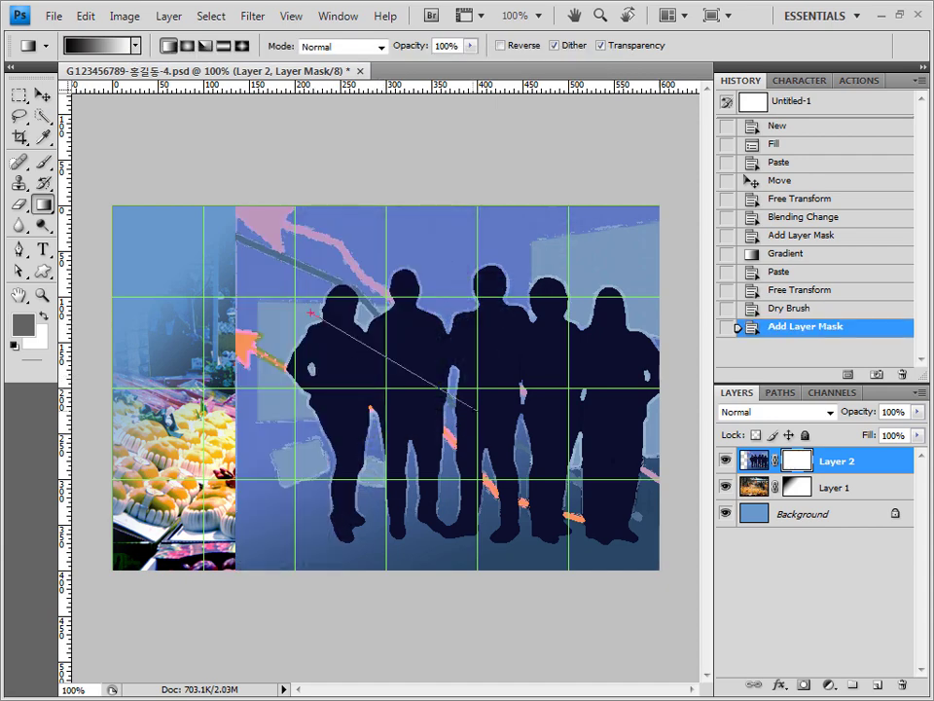
drag(477, 410, 477, 410)
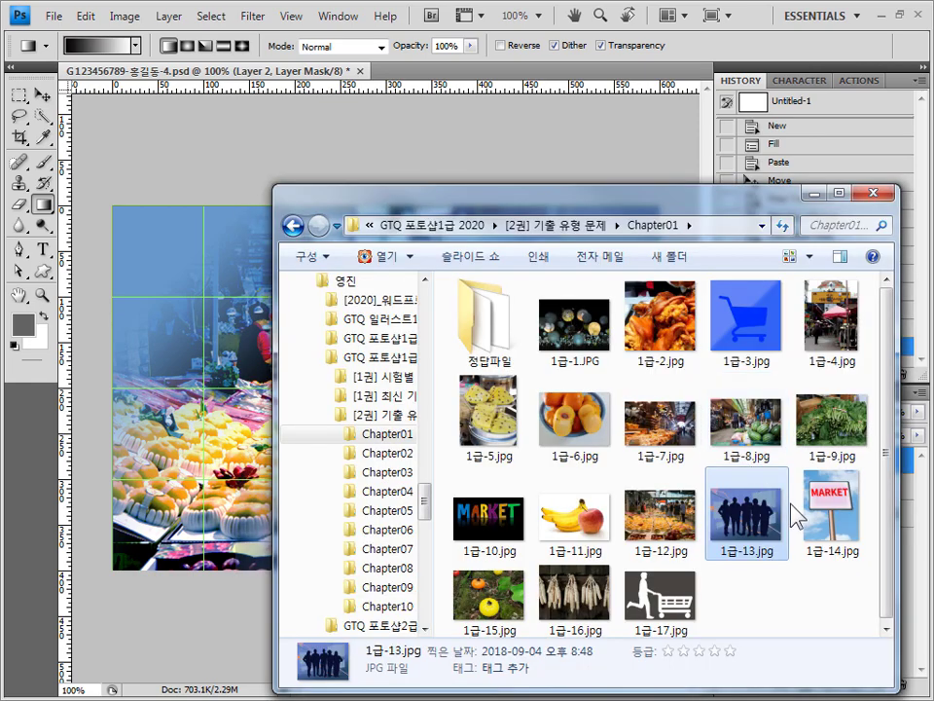
Open 1급-14.jpg from the Chapter01 folder and set the Quick Selection brush diameter to 10 px.
drag(830, 507, 730, 59)
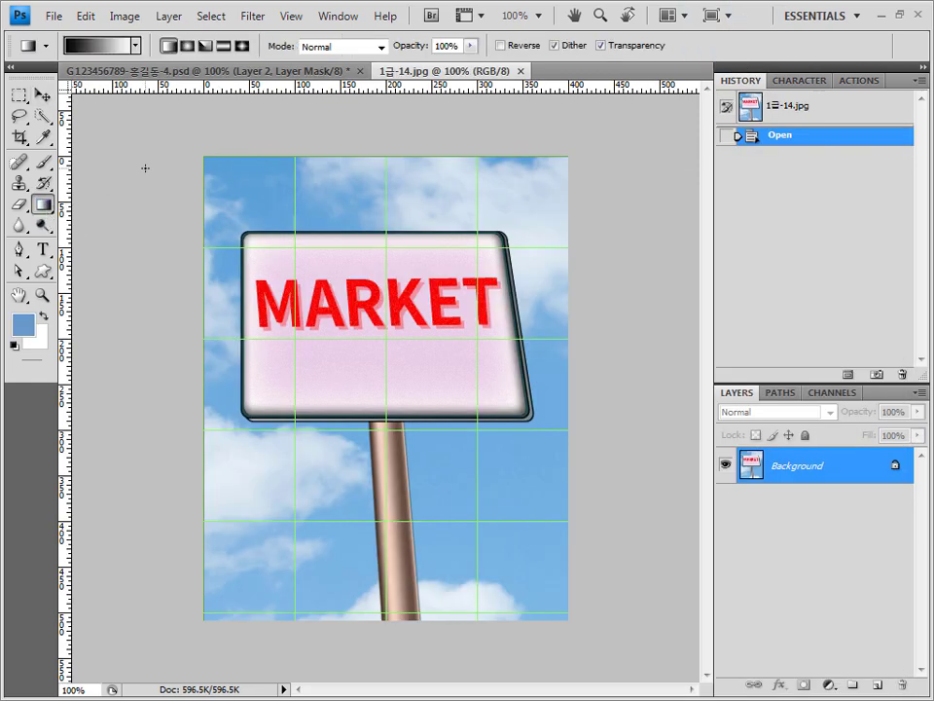
click(43, 116)
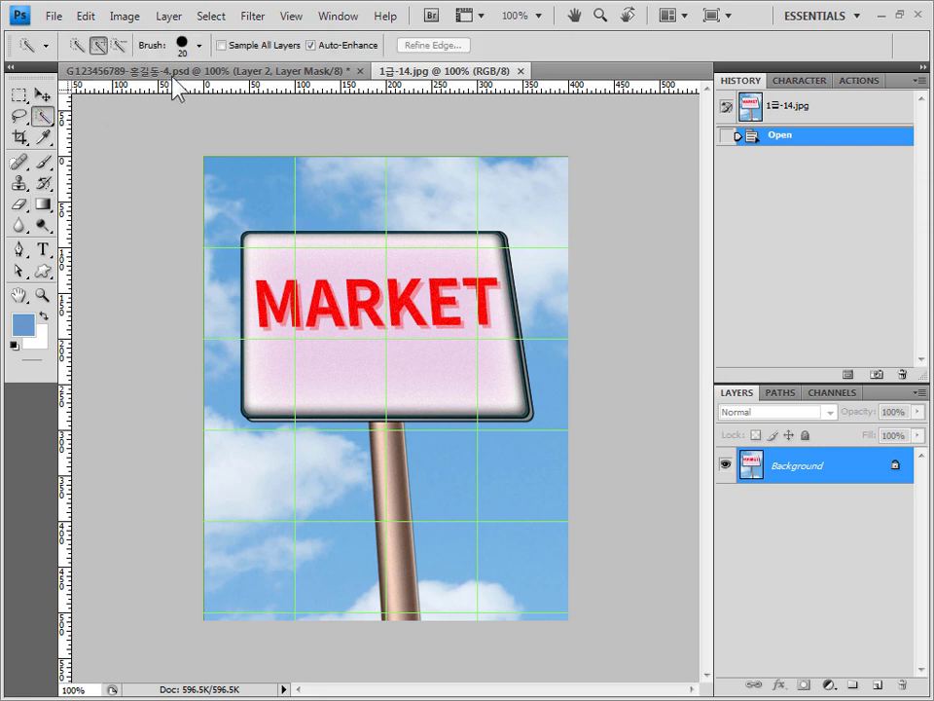
click(200, 45)
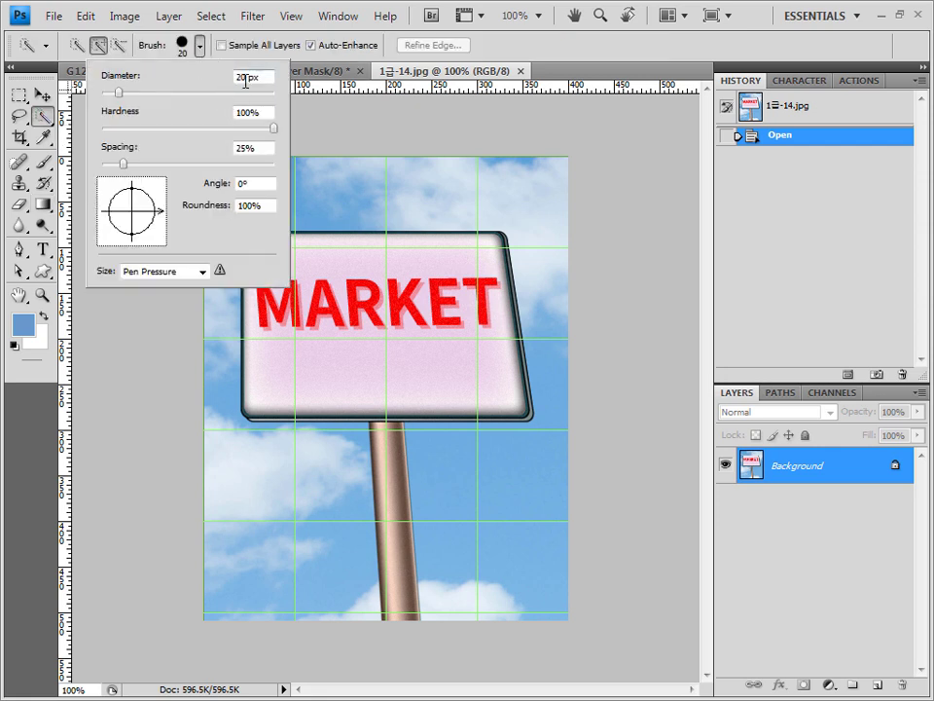
drag(245, 78, 202, 77)
text(10)
key(Return)
Select the whole MARKET sign, including its lettering, dark frame and post, with the Quick Selection tool.
click(355, 269)
mouse_move(355, 269)
mouse_down()
mouse_move(387, 413)
mouse_move(383, 450)
mouse_move(398, 527)
mouse_up()
click(382, 403)
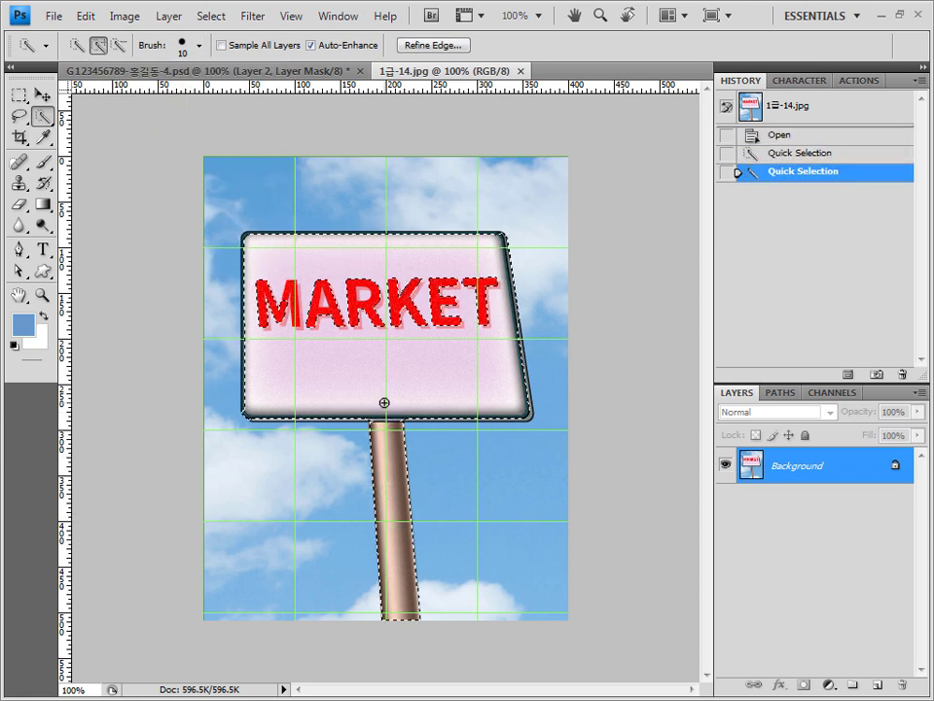
click(355, 370)
click(326, 331)
click(297, 297)
click(273, 263)
click(250, 236)
click(278, 244)
click(396, 282)
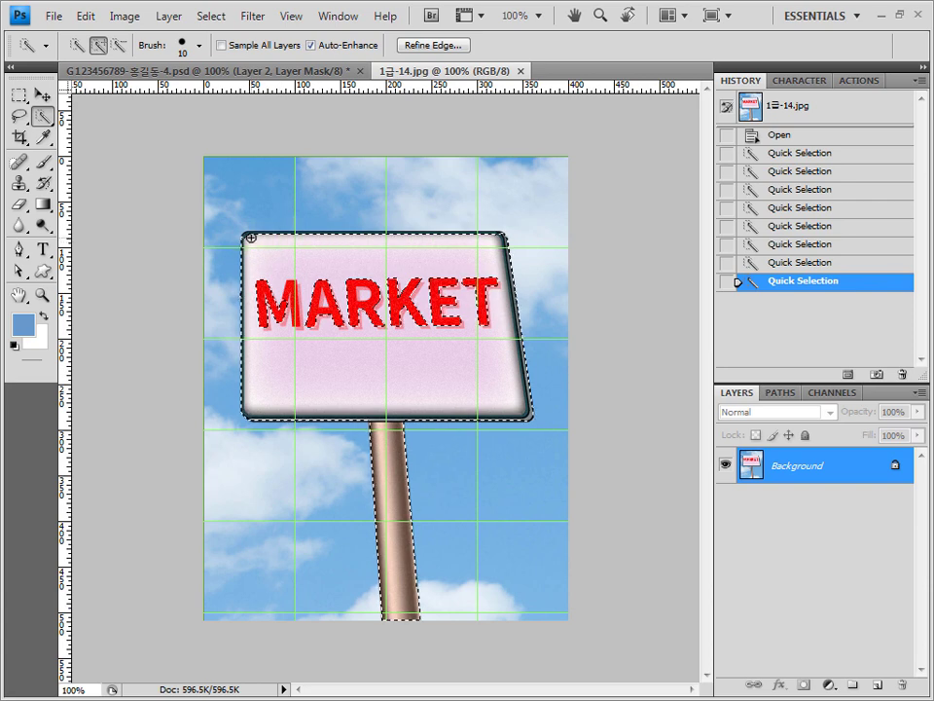
click(268, 231)
click(326, 336)
click(266, 241)
click(354, 294)
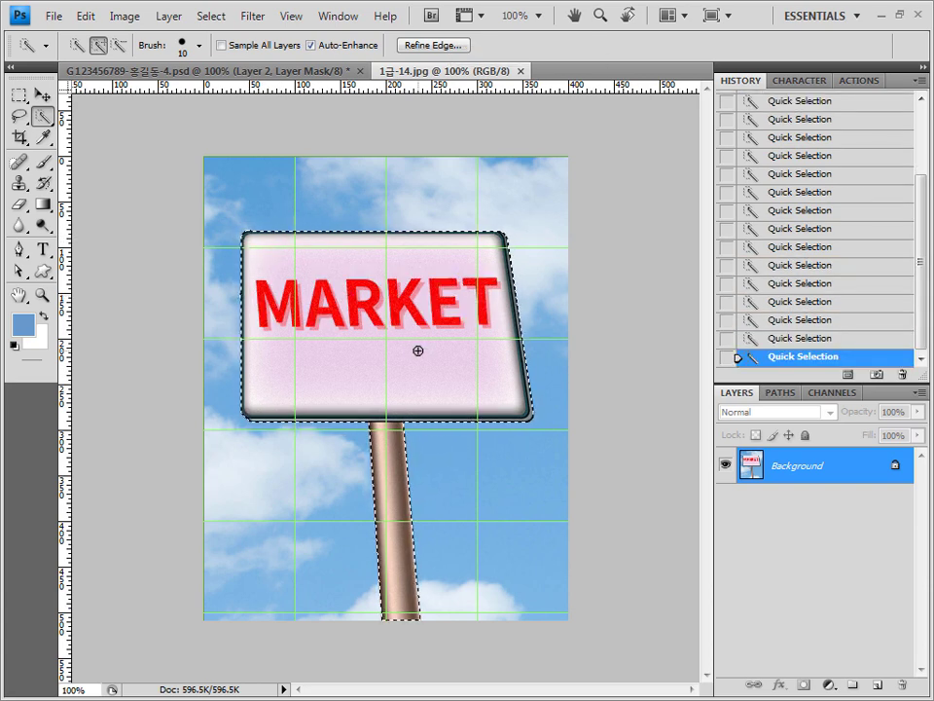
Paste the selected MARKET sign into the -4 composition and close 1급-14.jpg.
click(249, 79)
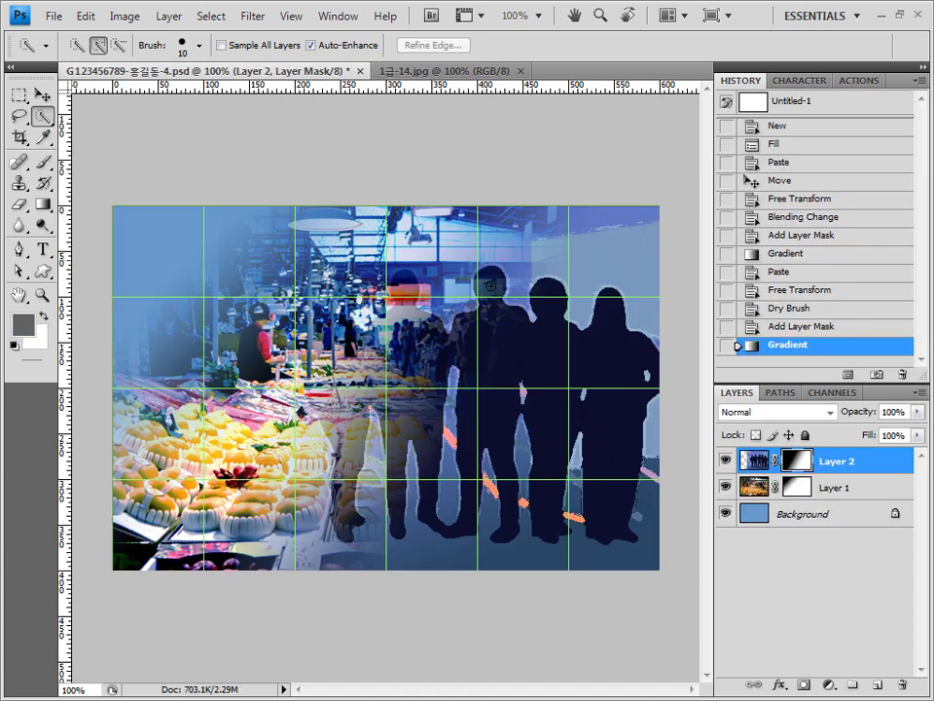
key(ctrl+v)
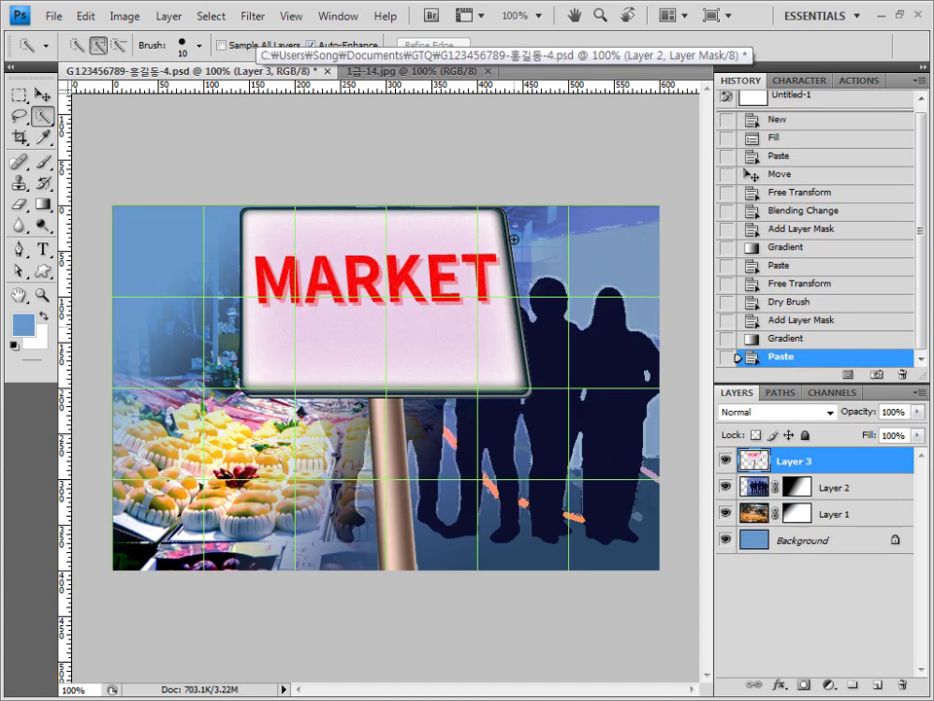
click(490, 71)
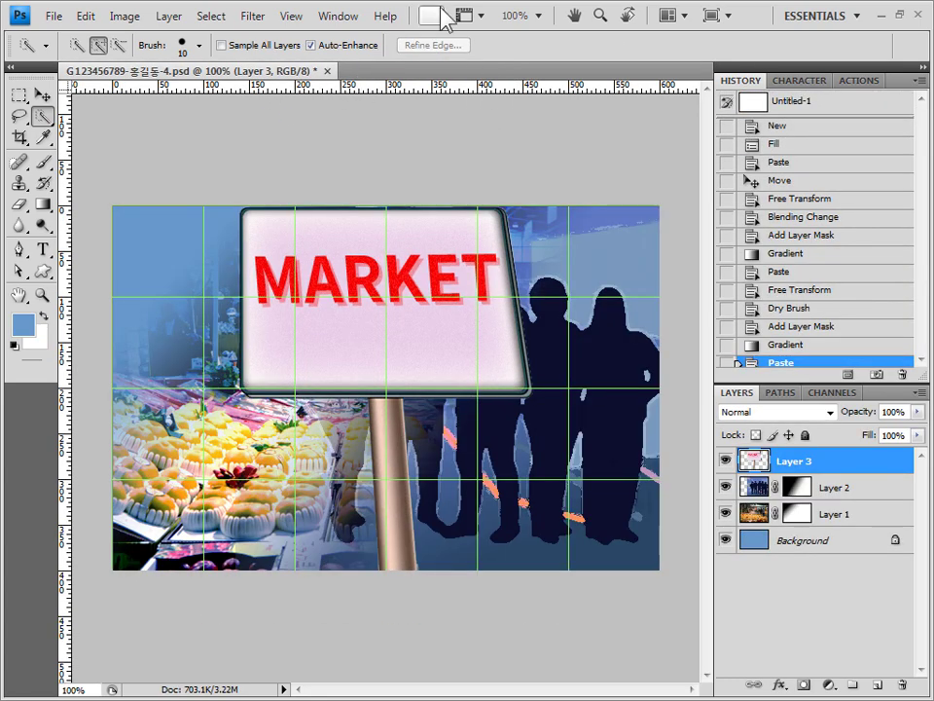
Scale the MARKET sign to about 40%, rotate it about 45° clockwise, and place it at the canvas's left edge.
key(ctrl+t)
drag(537, 205, 203, 316)
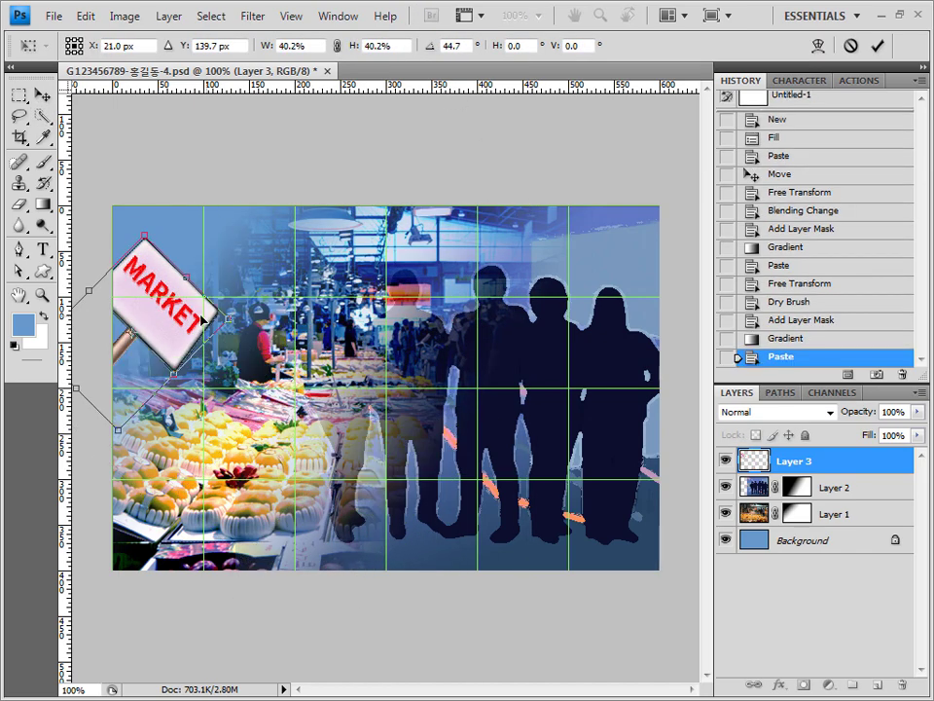
key(Return)
key(w)
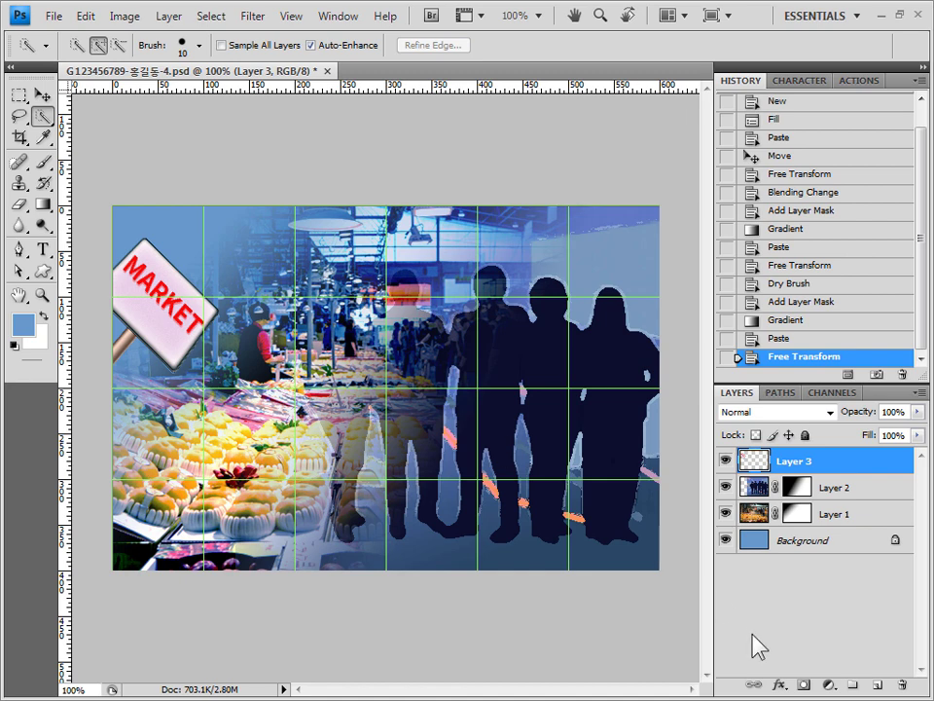
Give the MARKET sign an Inner Glow and a 3 px outside stroke coloured #ff99cc.
click(780, 686)
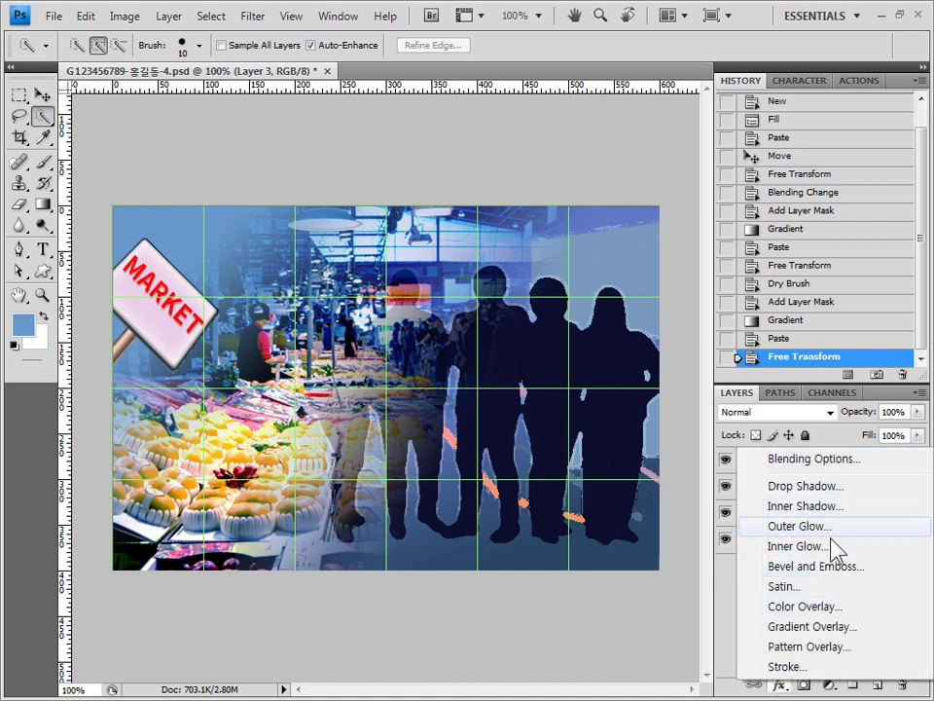
click(798, 546)
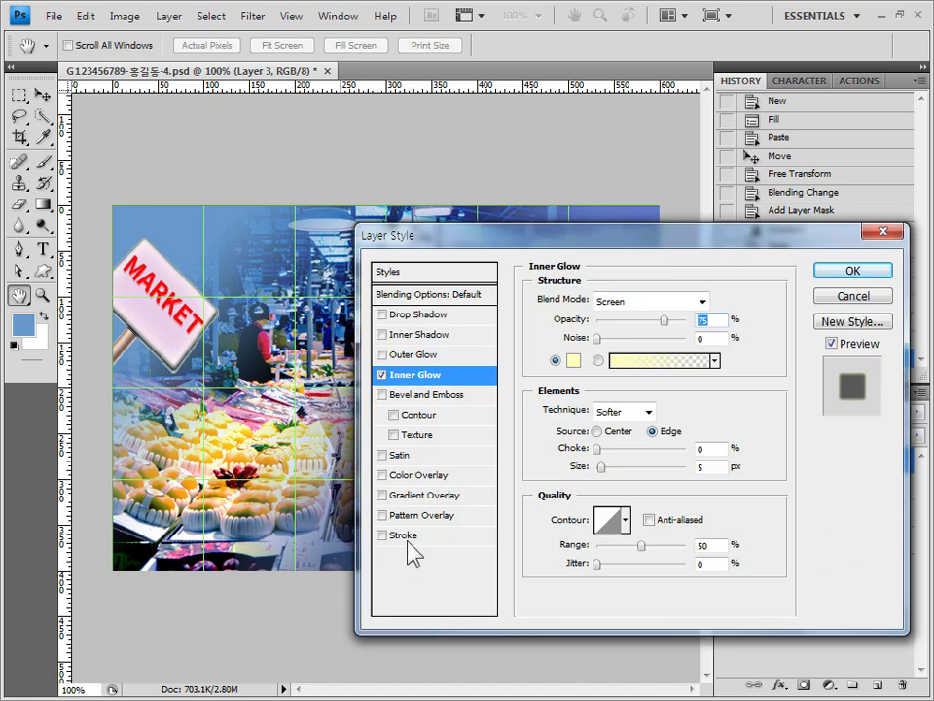
click(408, 541)
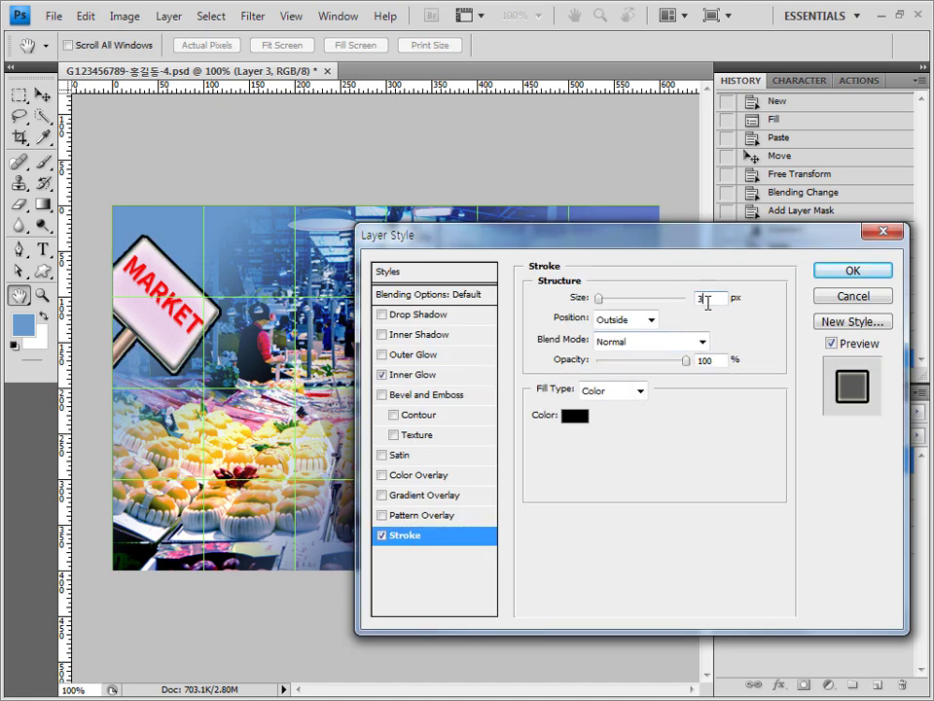
click(580, 416)
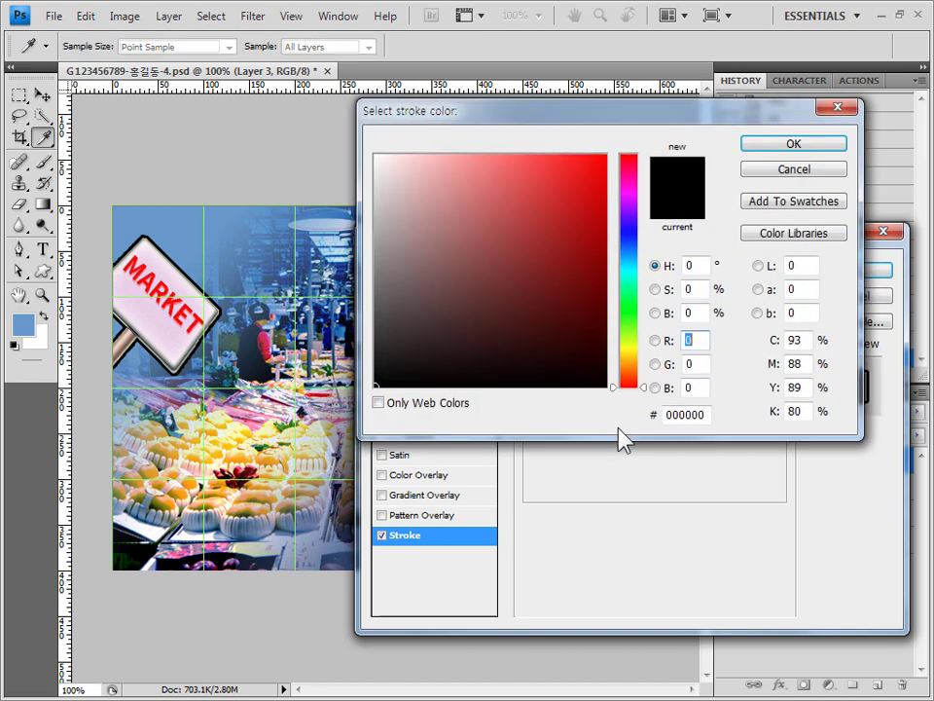
click(696, 414)
text(ff99cc)
click(801, 146)
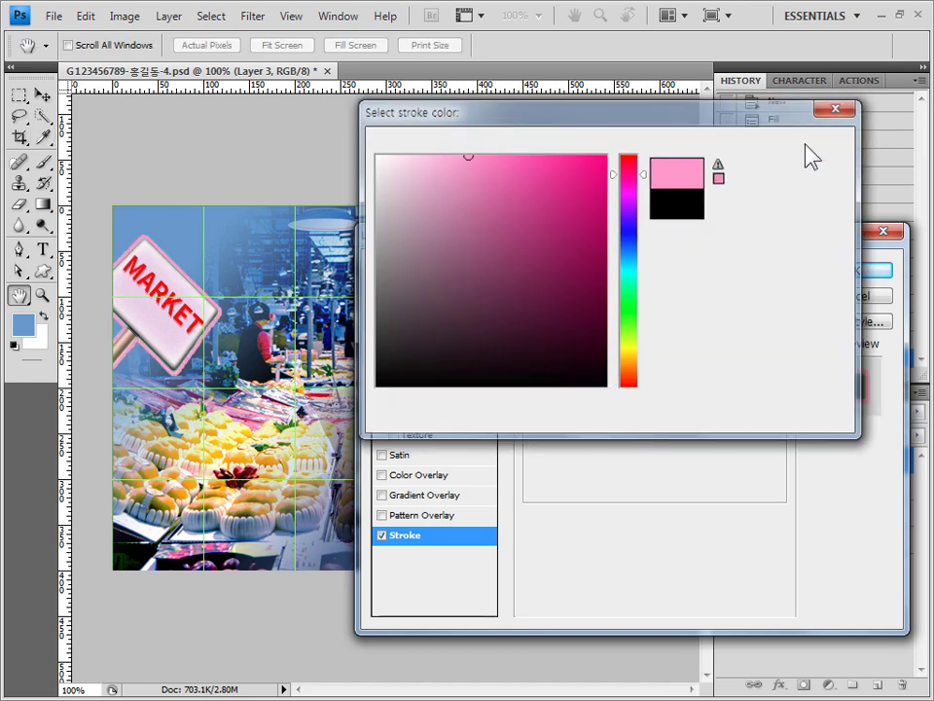
click(853, 273)
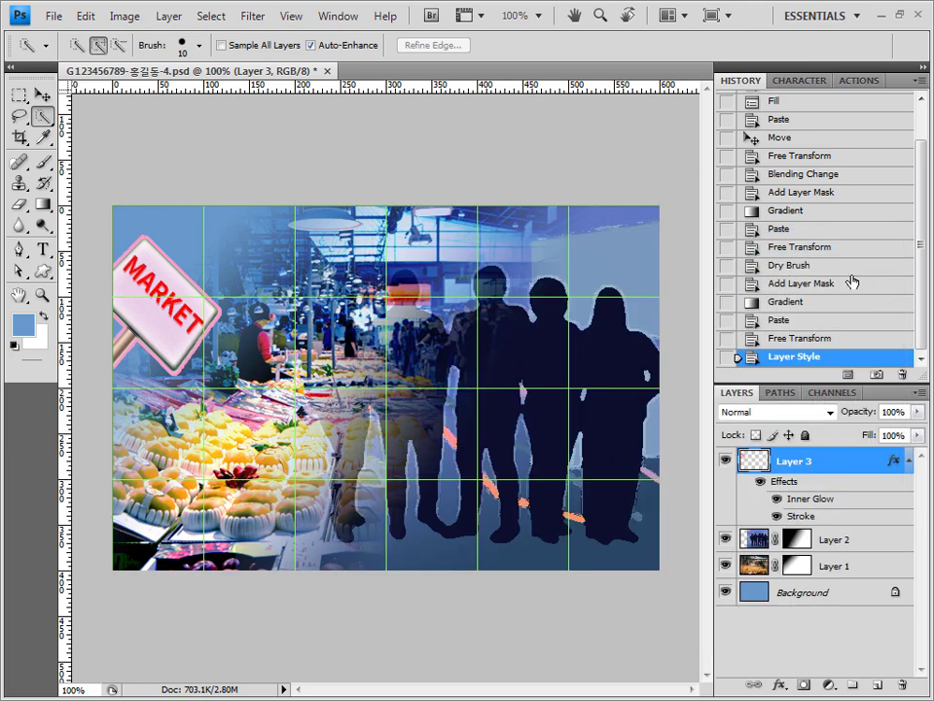
Open 1급-15.jpg from the Chapter01 folder and select the whole orange and yellow pumpkins with the Quick Selection tool.
key(alt+Tab)
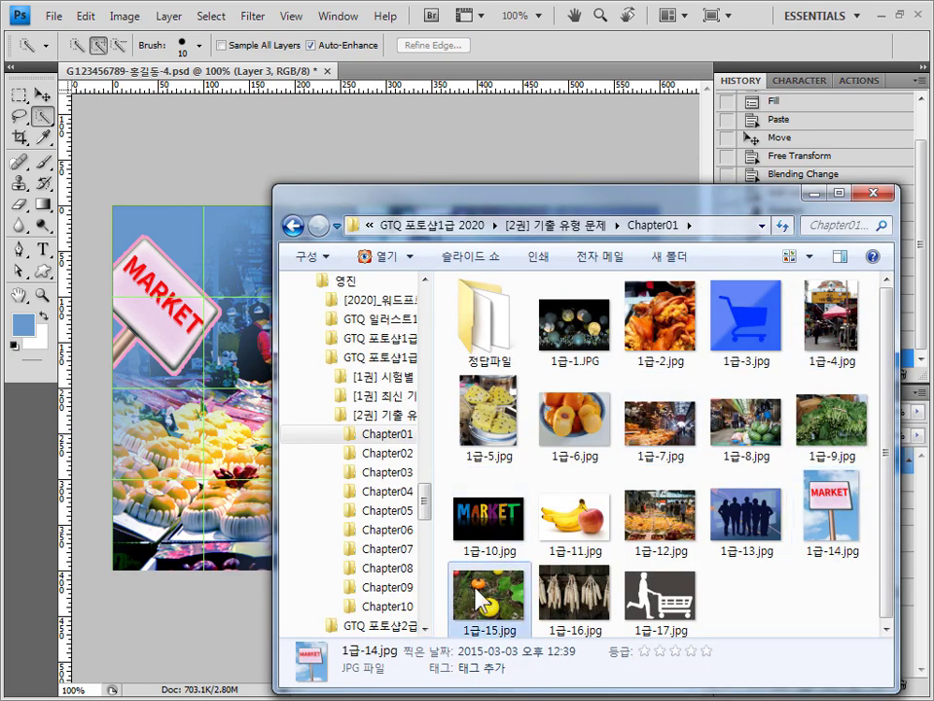
drag(476, 593, 516, 115)
drag(530, 49, 665, 49)
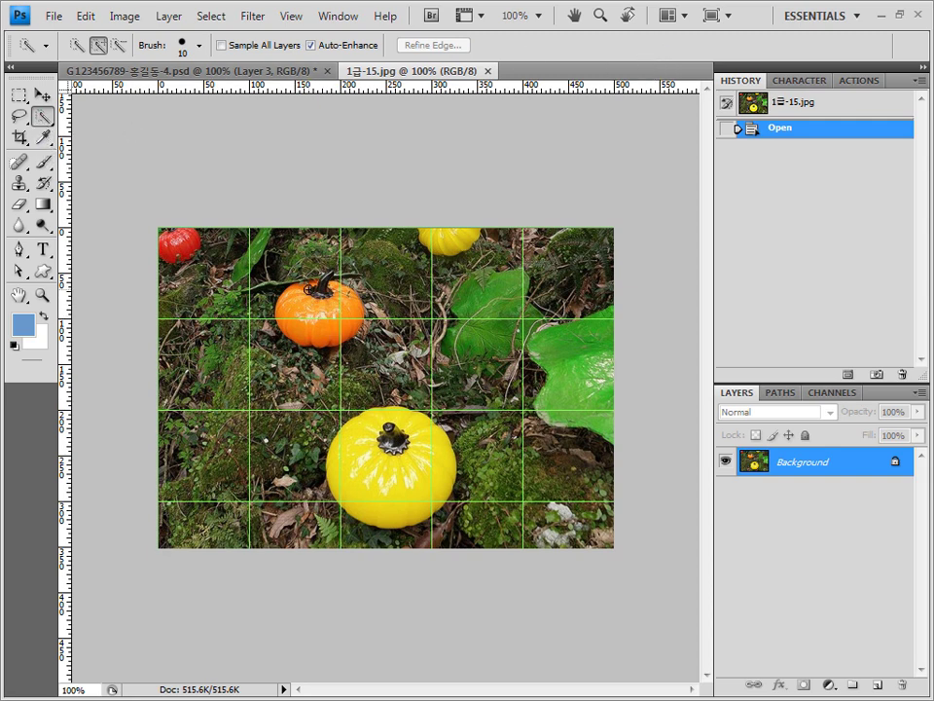
drag(310, 289, 305, 313)
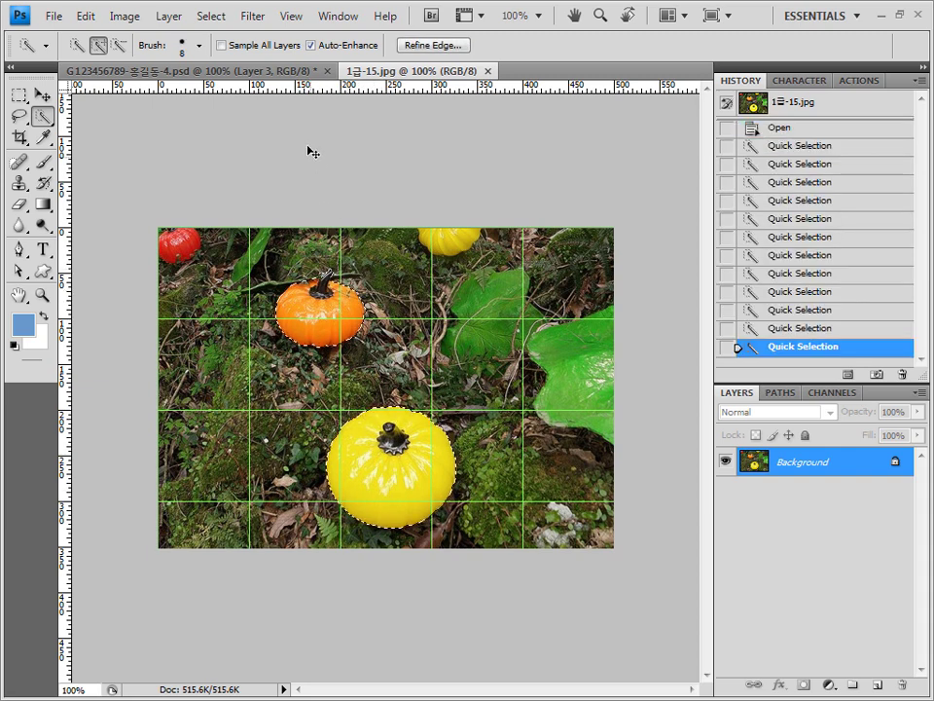
Paste the selected pumpkins into the -4 composition and close 1급-15.jpg.
click(219, 71)
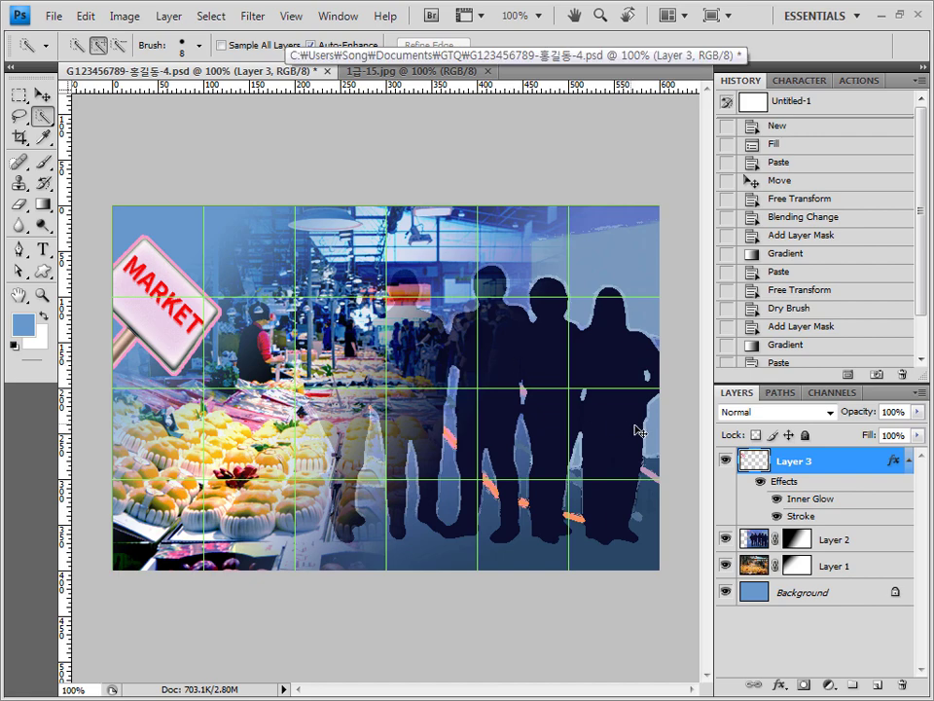
key(ctrl+v)
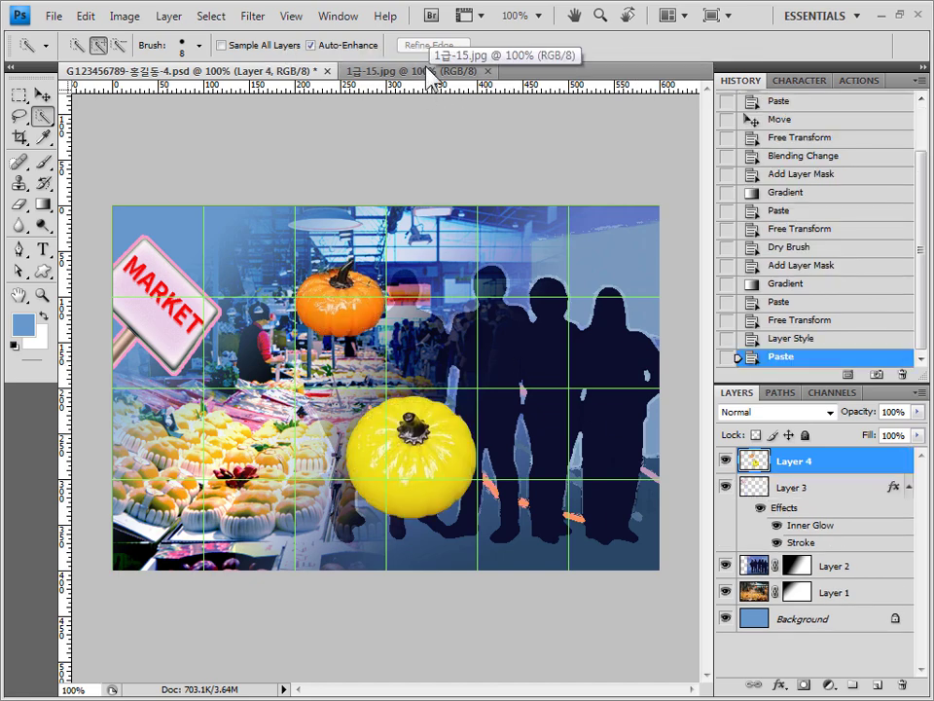
click(429, 74)
click(488, 71)
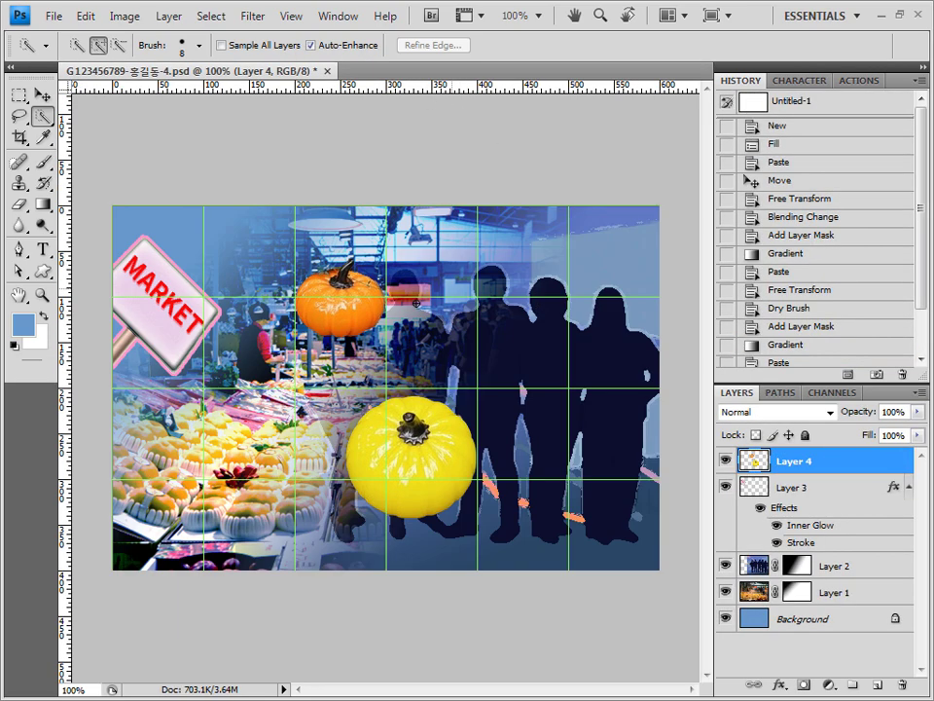
Select the orange pumpkin loosely and move it to the right-hand side of the yellow pumpkin.
mouse_move(315, 268)
mouse_down()
mouse_move(312, 282)
mouse_move(350, 302)
mouse_move(341, 267)
mouse_move(297, 322)
mouse_up()
mouse_move(292, 248)
mouse_down()
mouse_move(274, 210)
mouse_move(298, 236)
mouse_up()
key(ctrl+t)
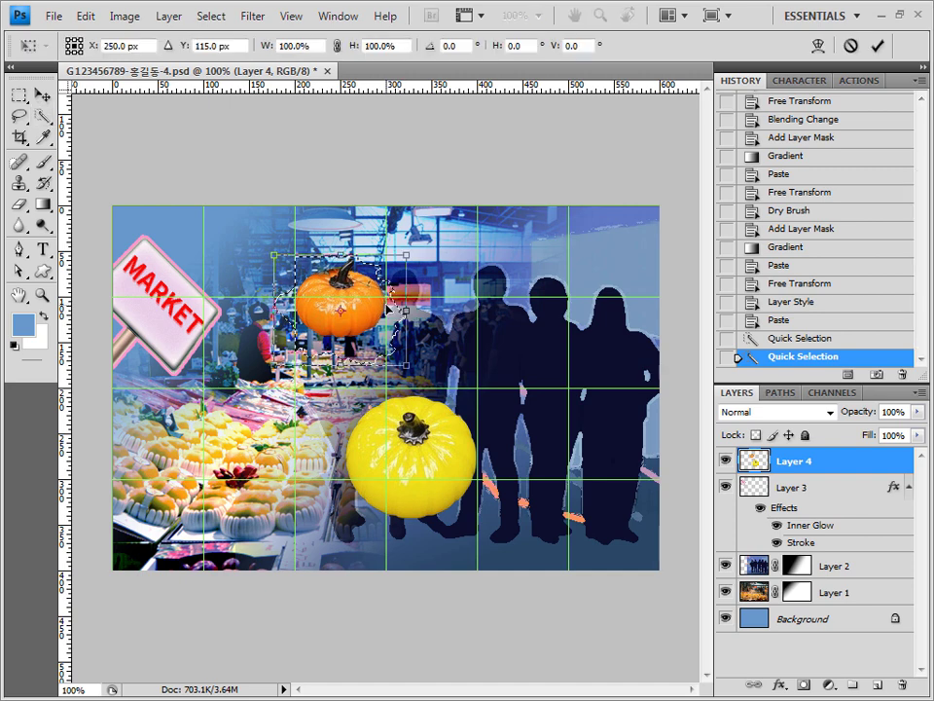
drag(354, 318, 307, 468)
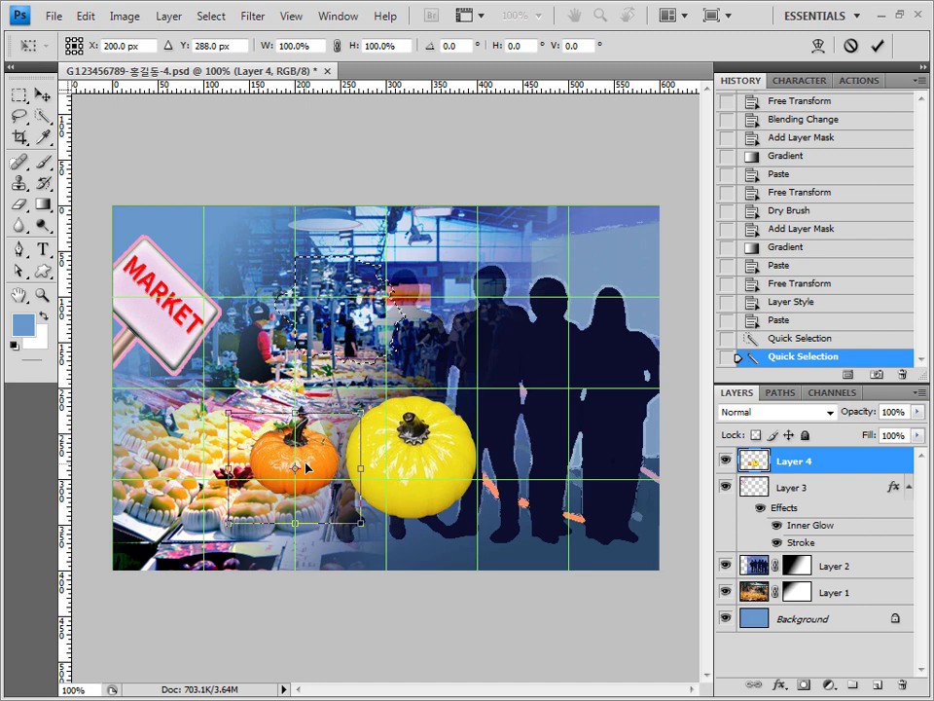
drag(305, 468, 543, 463)
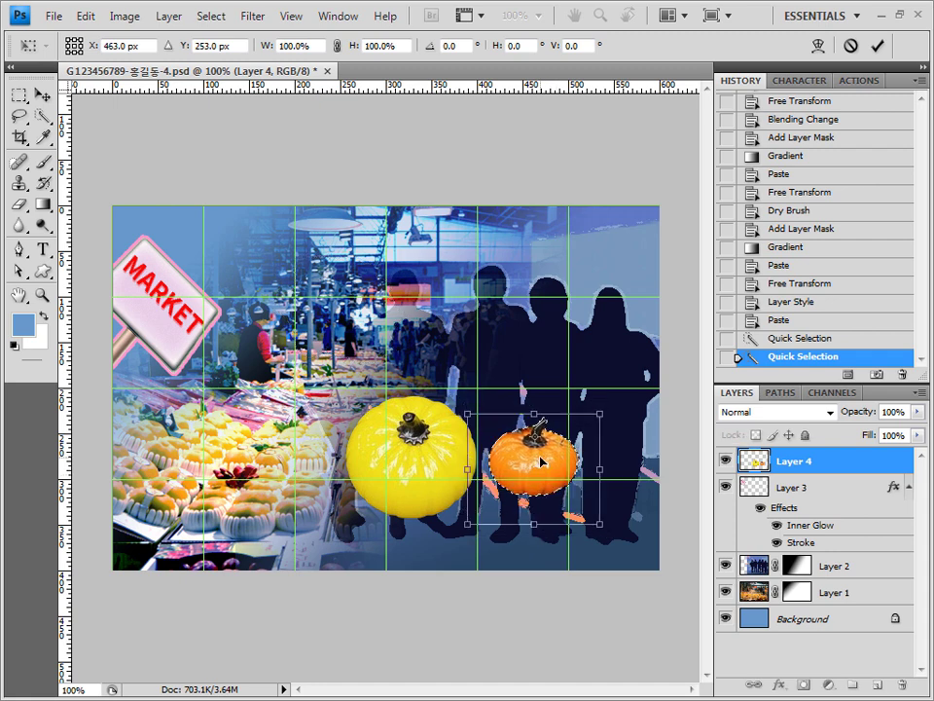
key(Return)
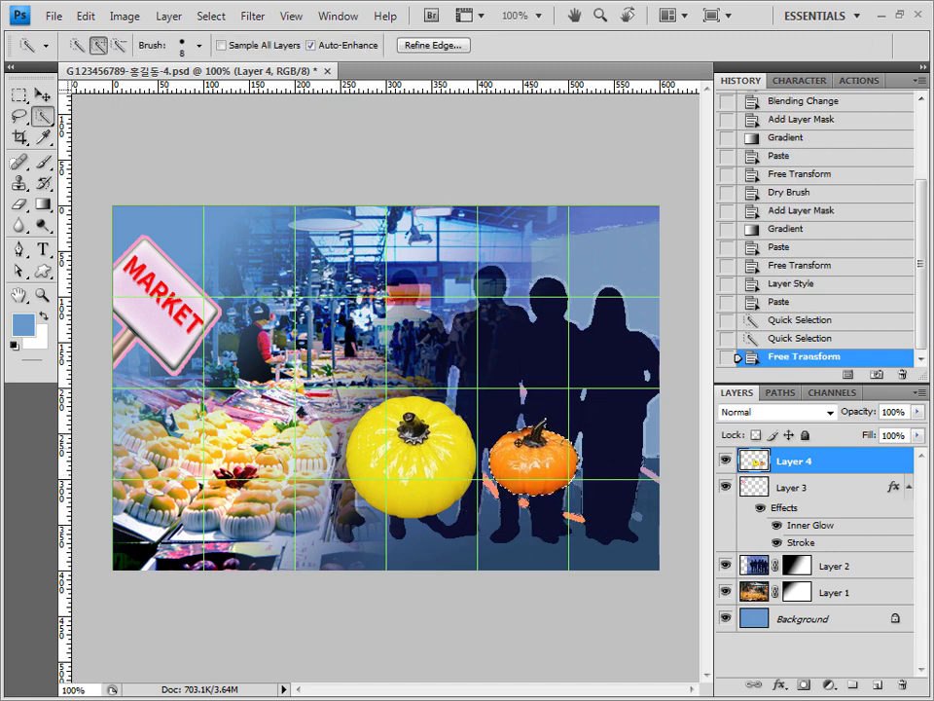
Select only the yellow pumpkin, scale it proportionally to about 79%, set it close beside the orange one, and deselect.
click(78, 46)
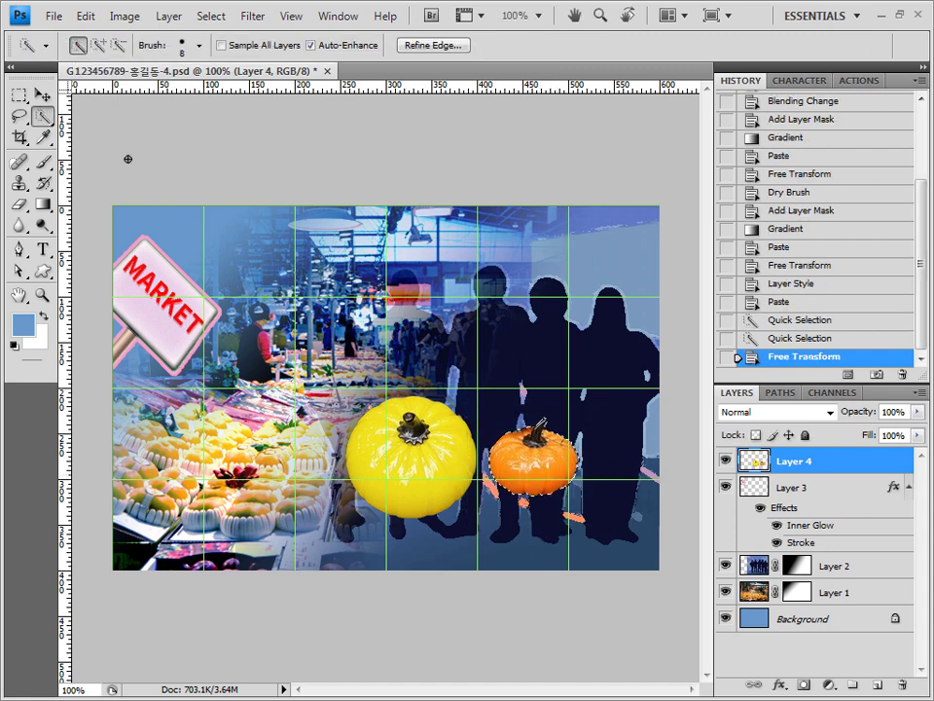
click(409, 485)
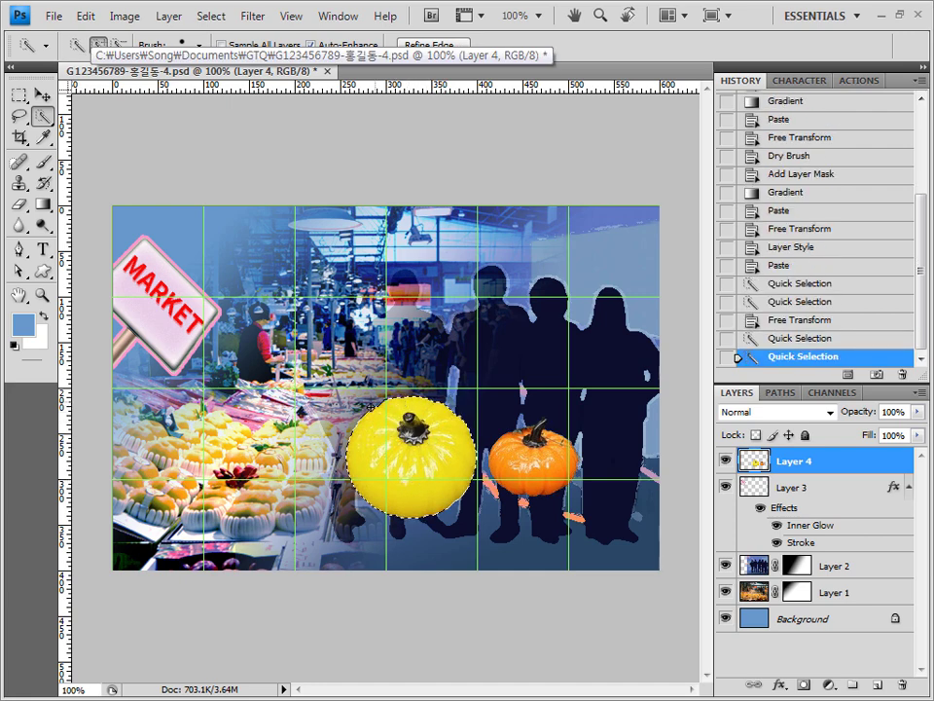
mouse_move(366, 495)
mouse_down()
mouse_move(434, 510)
mouse_move(465, 464)
mouse_up()
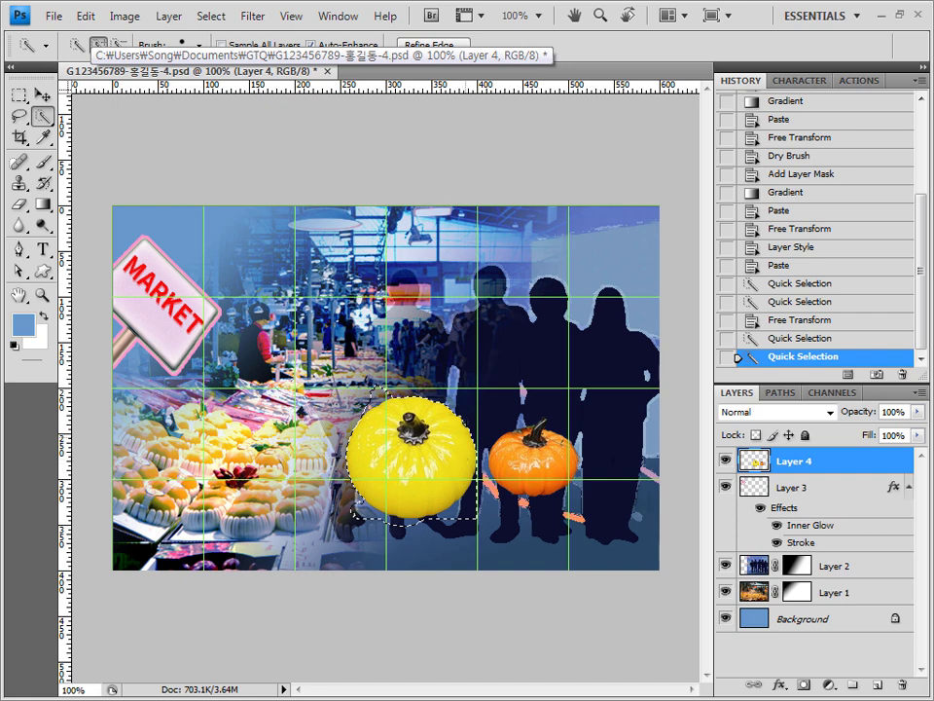
mouse_move(369, 389)
mouse_down()
mouse_move(341, 457)
mouse_move(350, 520)
mouse_up()
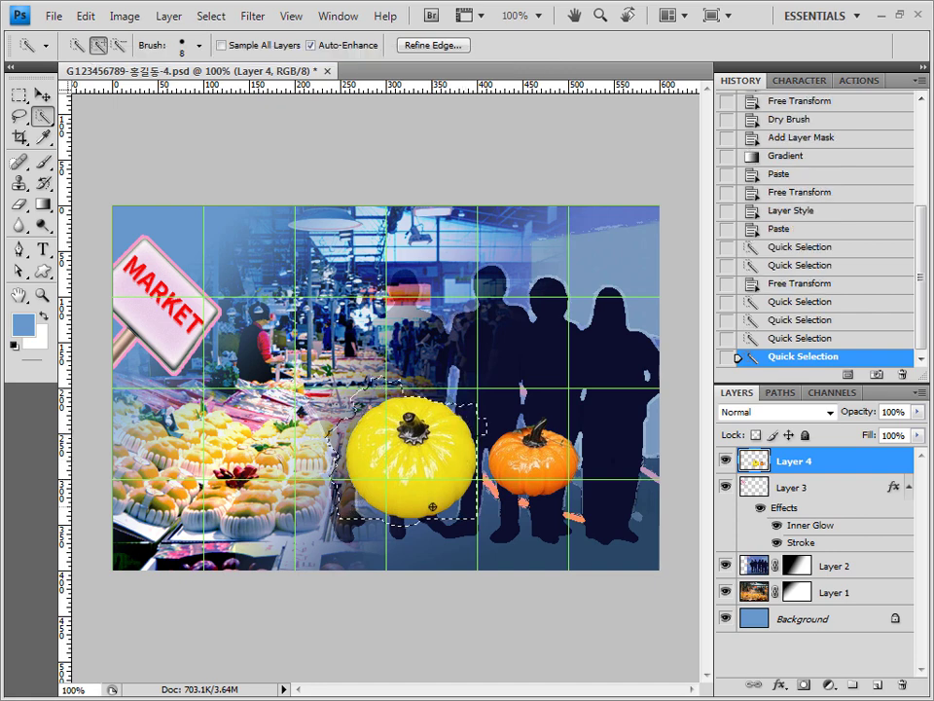
key(ctrl+t)
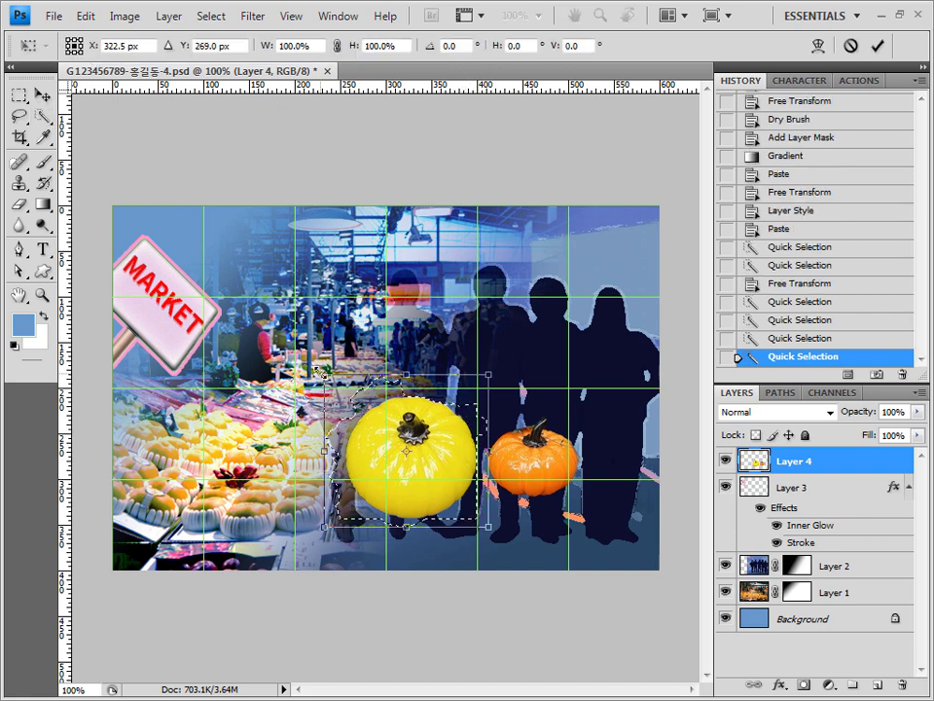
drag(328, 377, 355, 388)
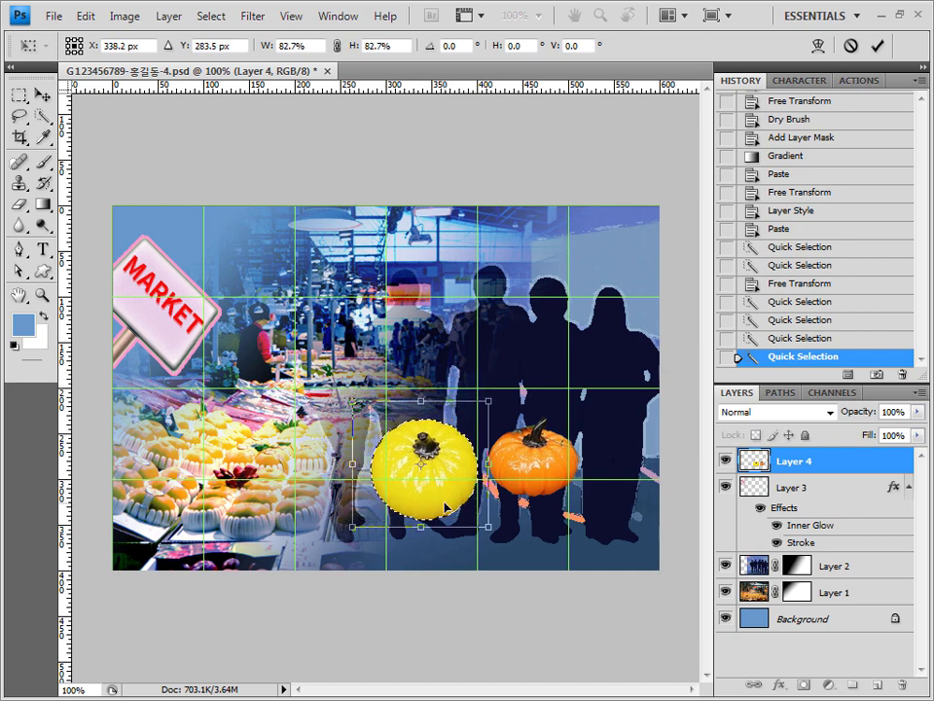
drag(443, 497, 448, 499)
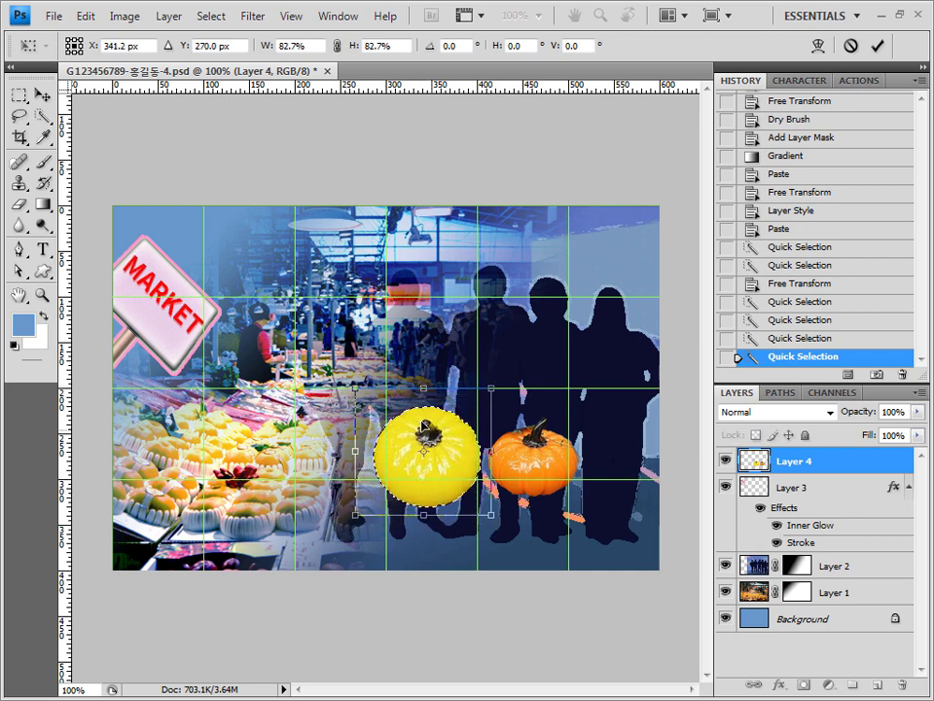
drag(358, 399, 363, 404)
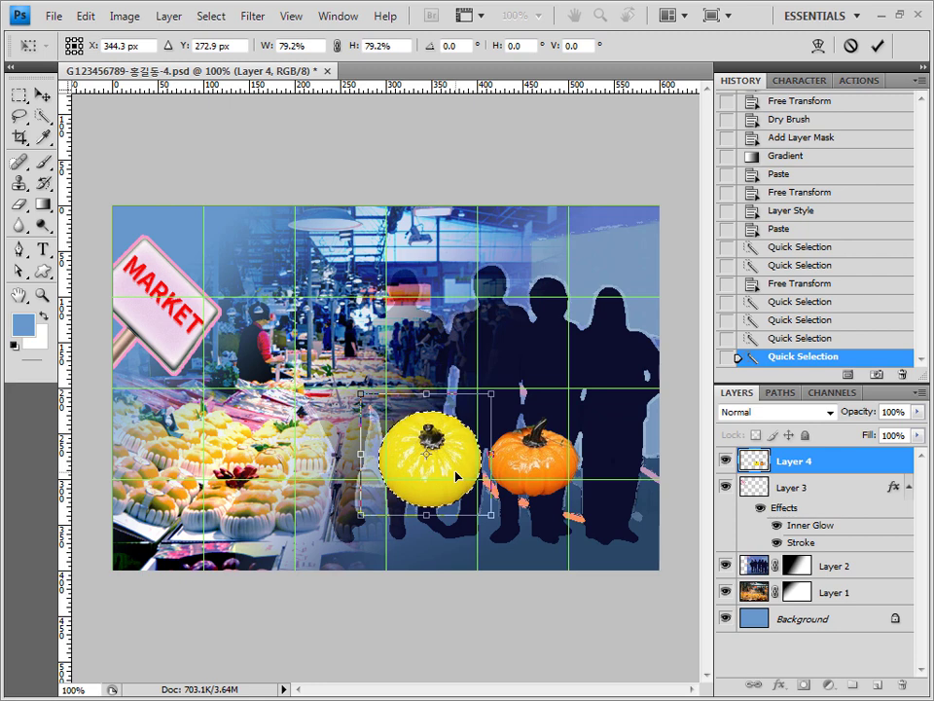
key(Return)
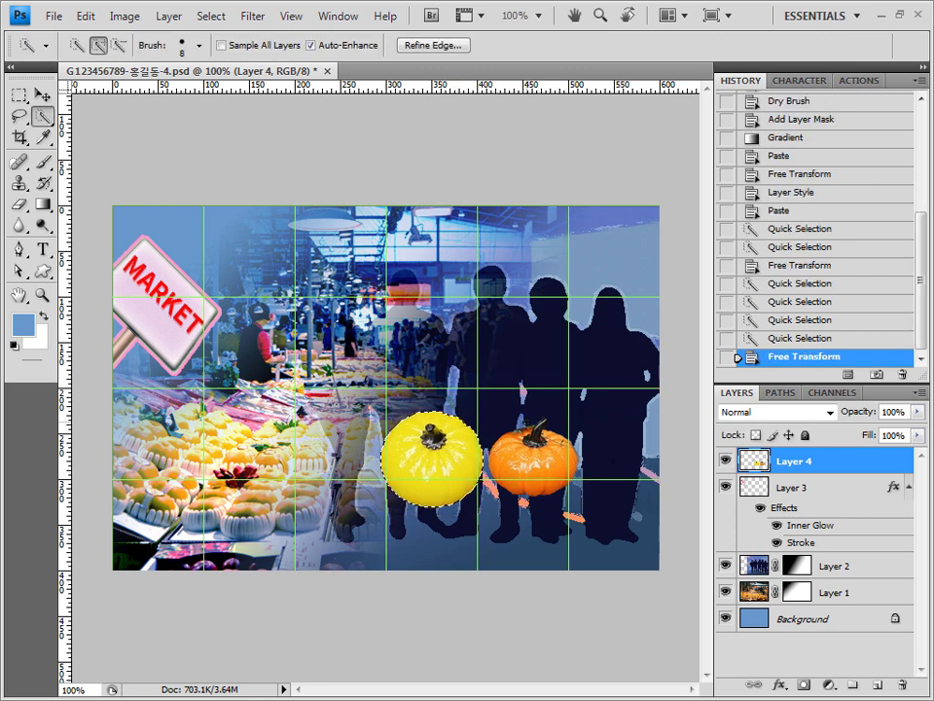
key(ctrl+d)
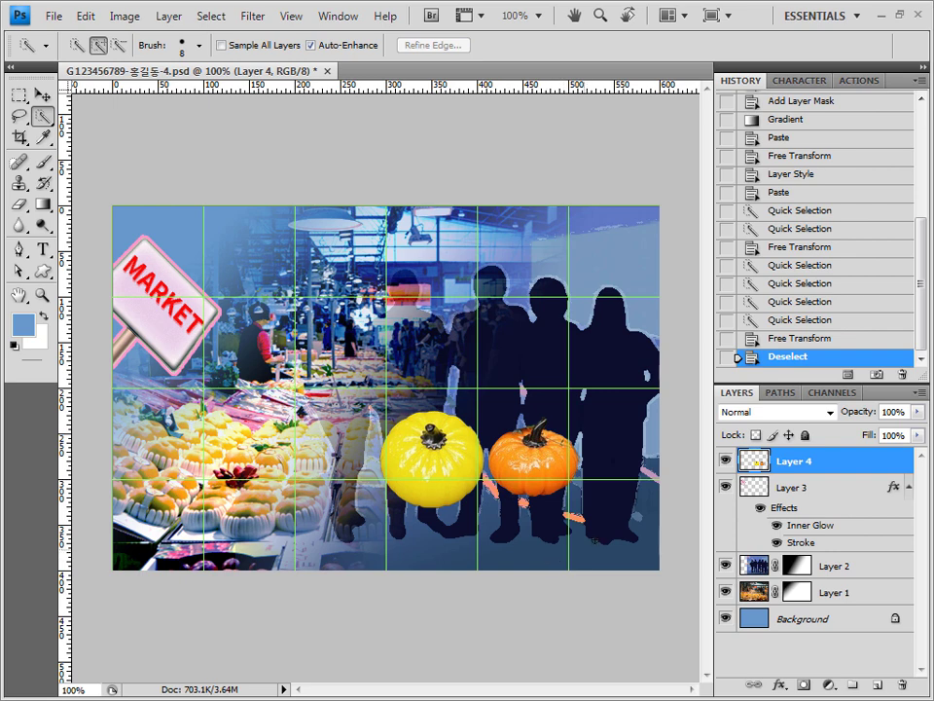
Scale the pumpkin layer proportionally to about 84% and place both pumpkins at the canvas's lower edge, in front of the market food.
key(ctrl+t)
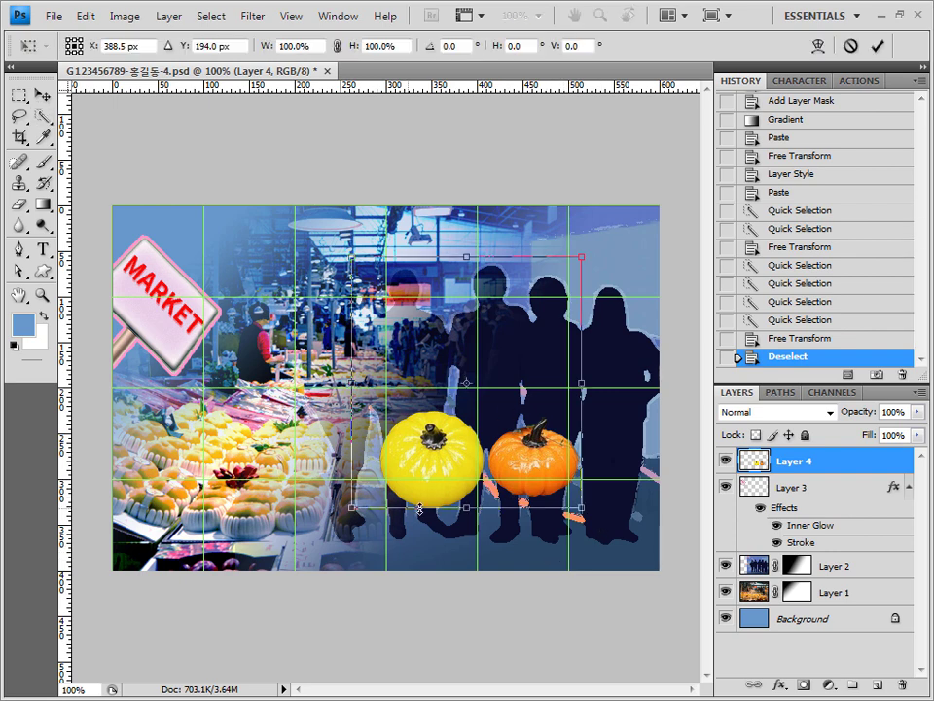
drag(349, 255, 416, 328)
drag(527, 485, 329, 533)
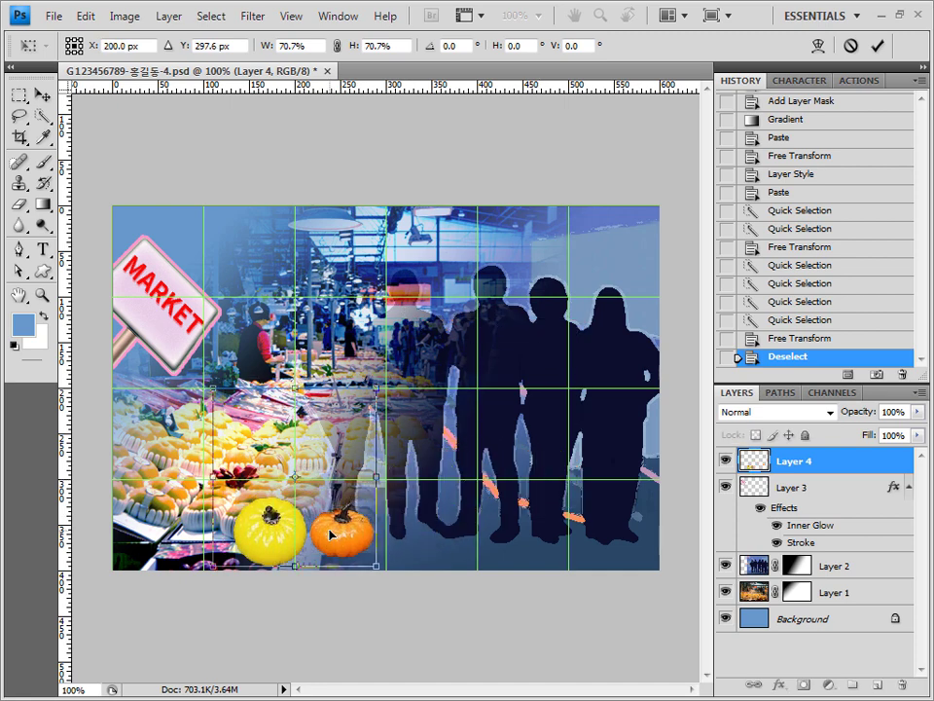
drag(213, 388, 181, 353)
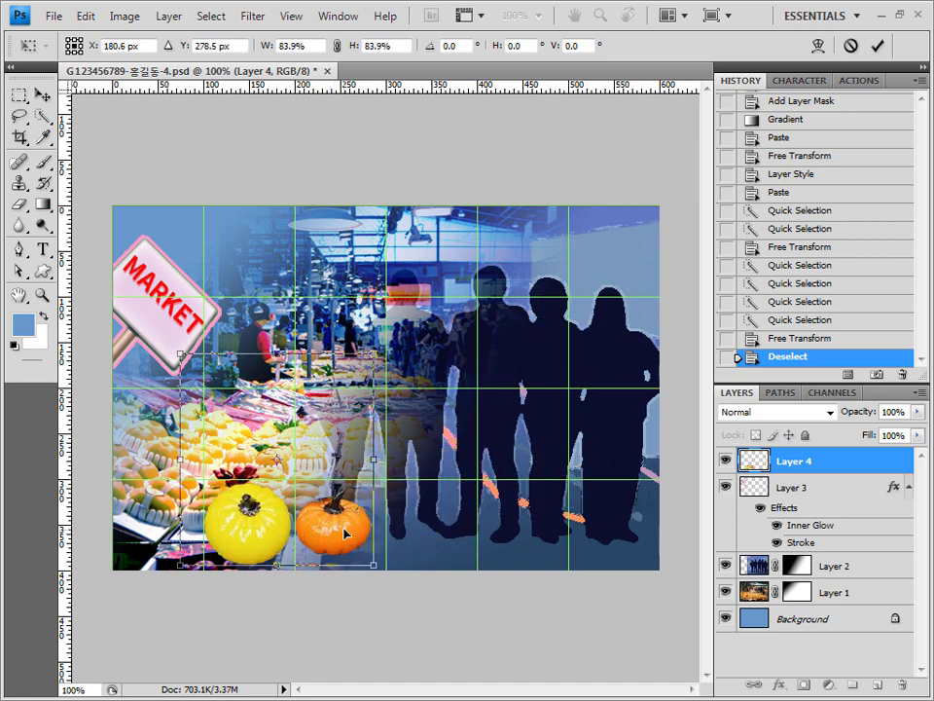
key(Return)
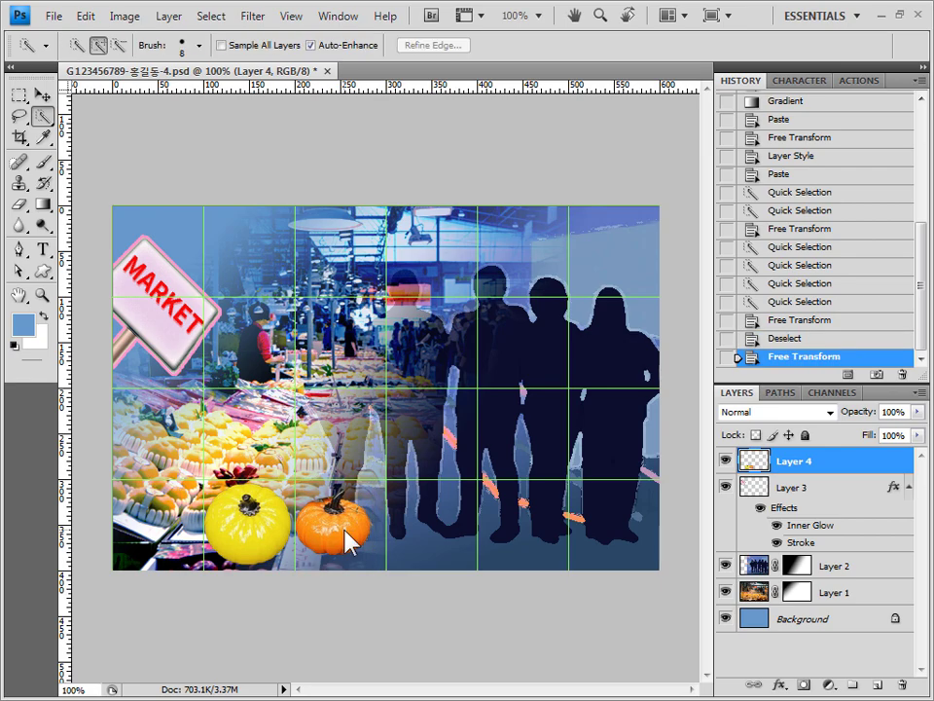
Apply the Dry Brush filter to the pumpkins with brush size 2, brush detail 8 and texture 1.
click(252, 16)
mouse_move(419, 149)
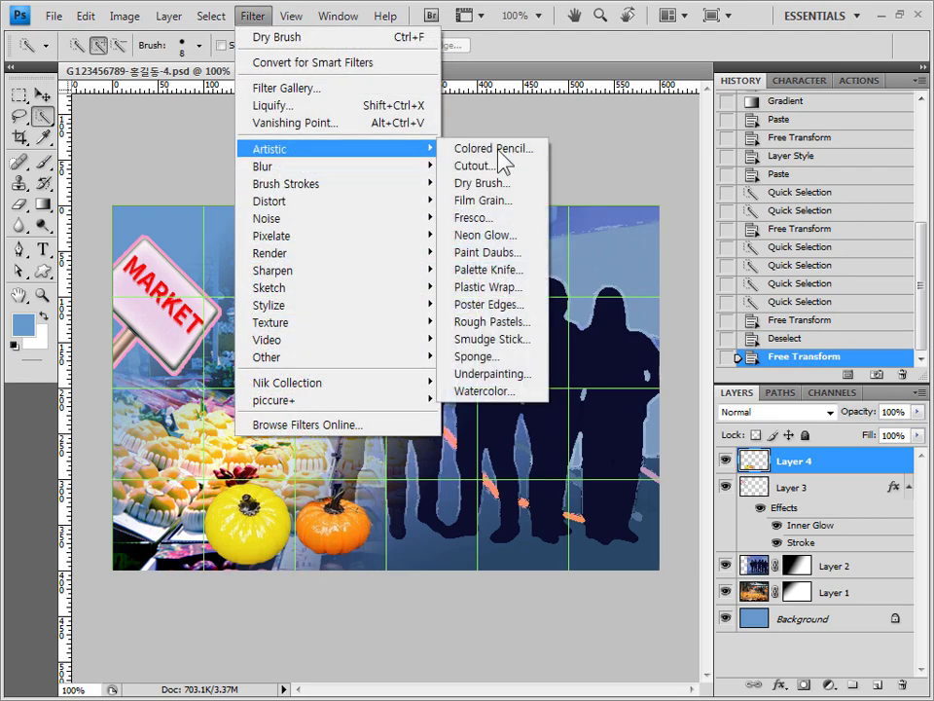
click(492, 185)
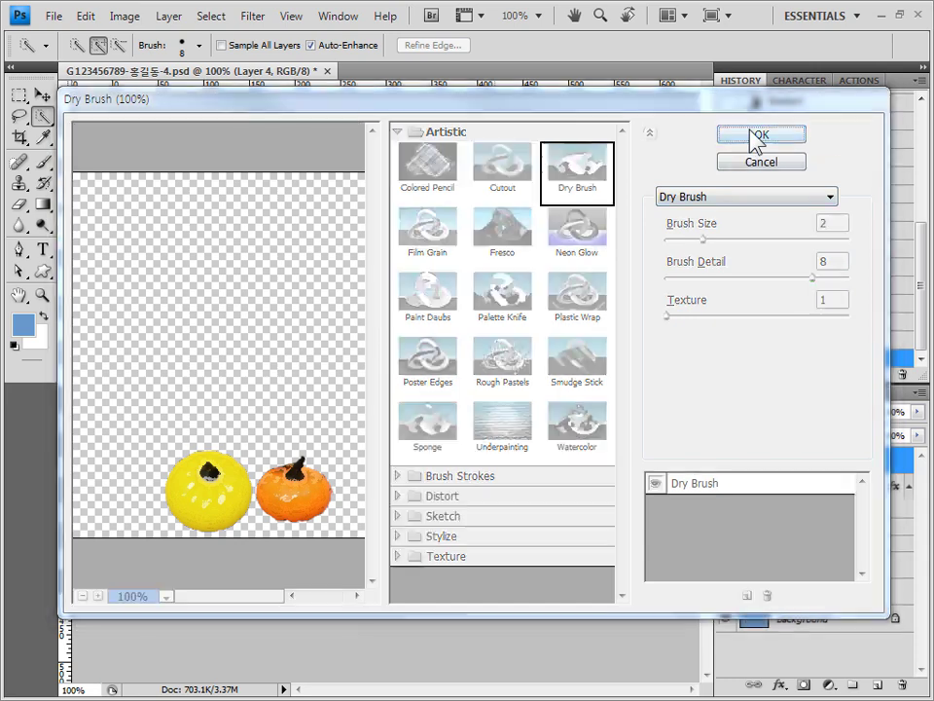
click(758, 136)
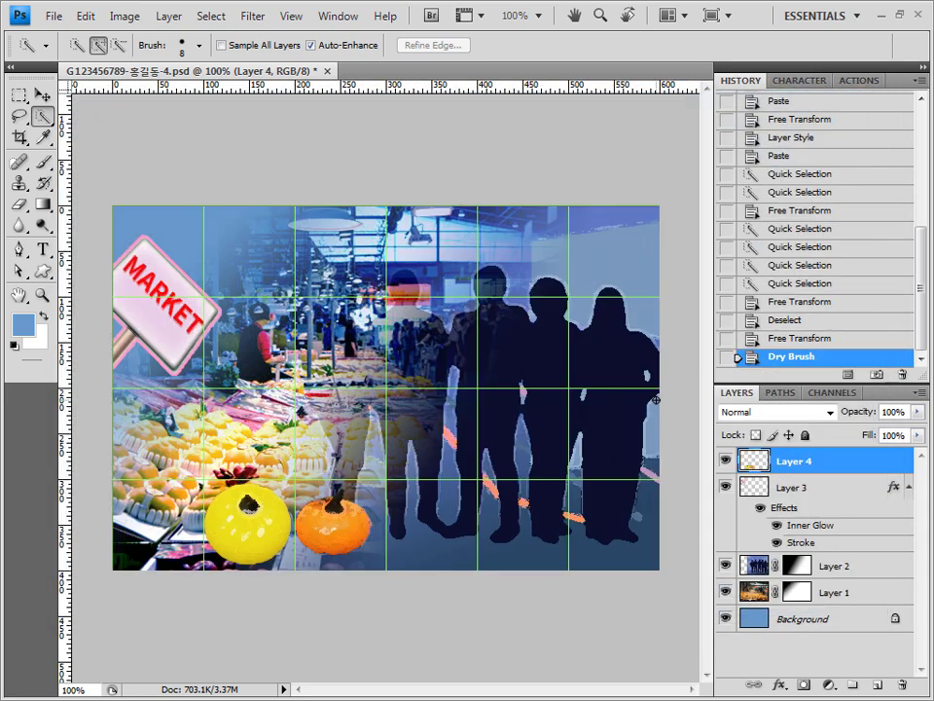
Add an Outer Glow layer style with its default settings to the pumpkin layer.
click(779, 686)
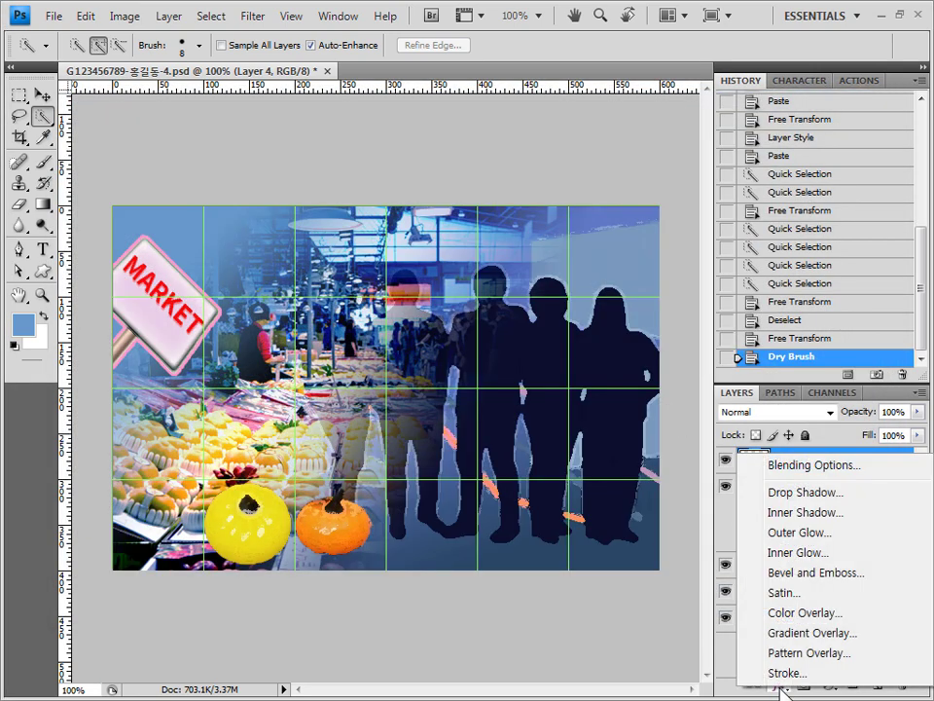
click(827, 533)
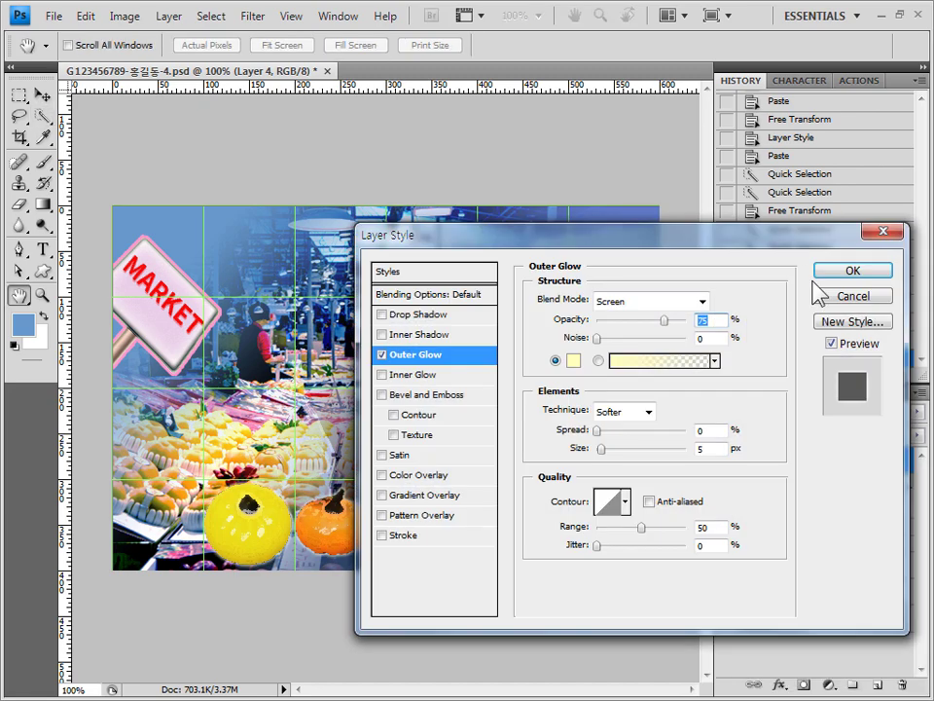
click(874, 278)
Open 1급-16.jpg and select the bunch of five corn cobs right of the image's middle with Quick Selection, refining the edges with a smaller brush.
key(alt+Tab)
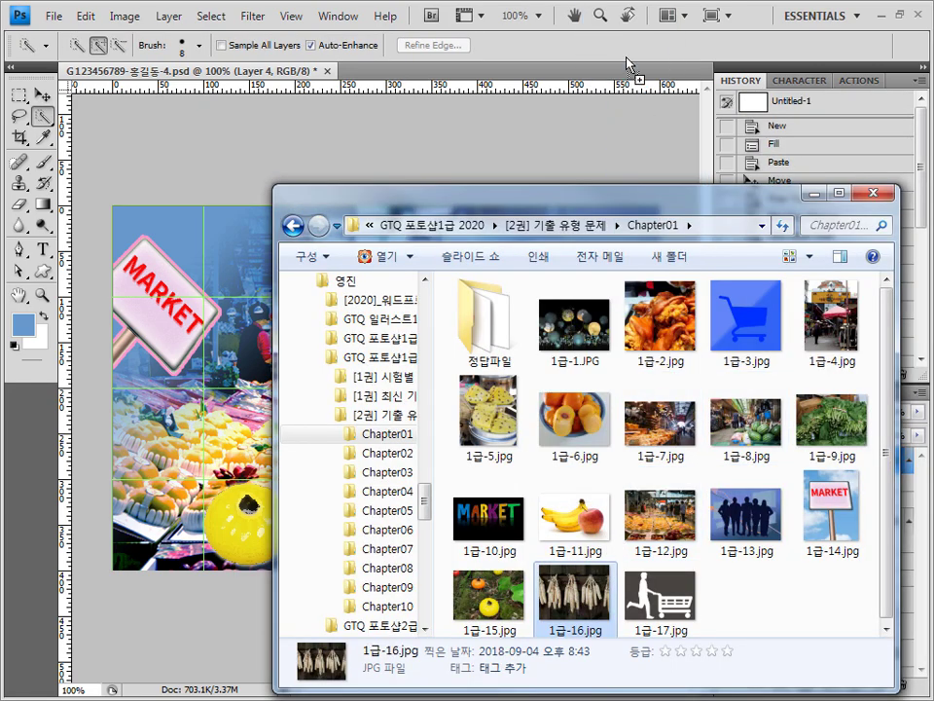
key(Return)
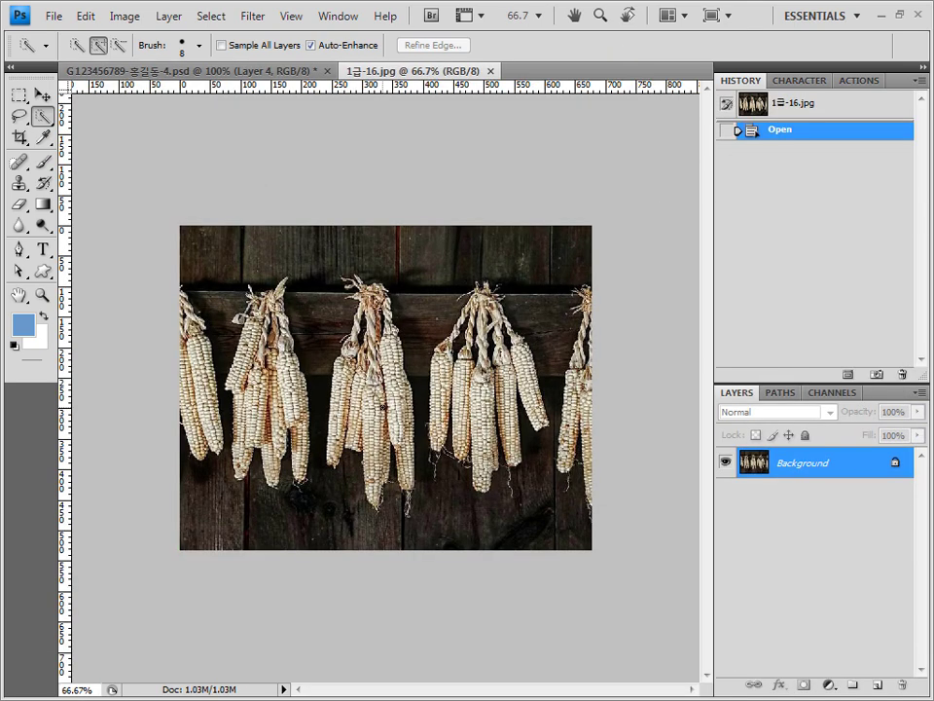
key(ctrl+0)
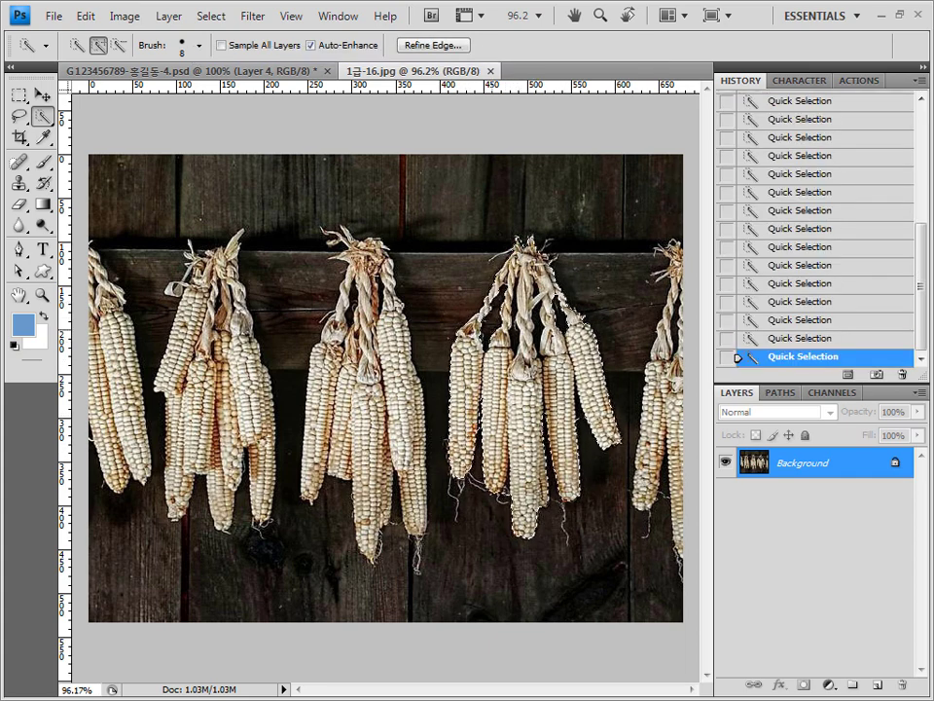
key(alt)
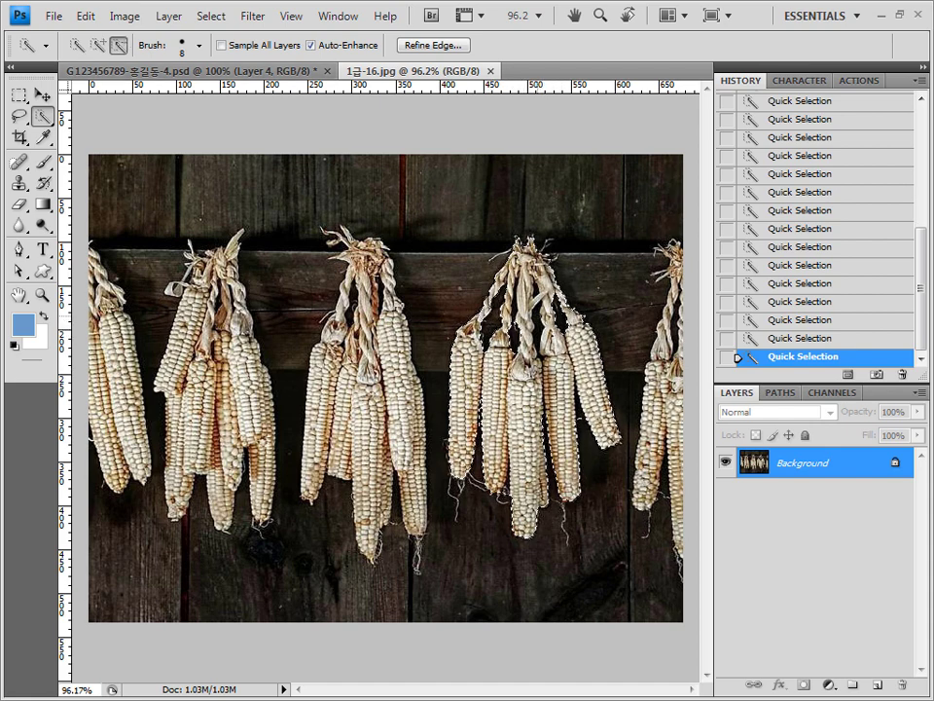
key(bracketleft)
key(bracketleft)
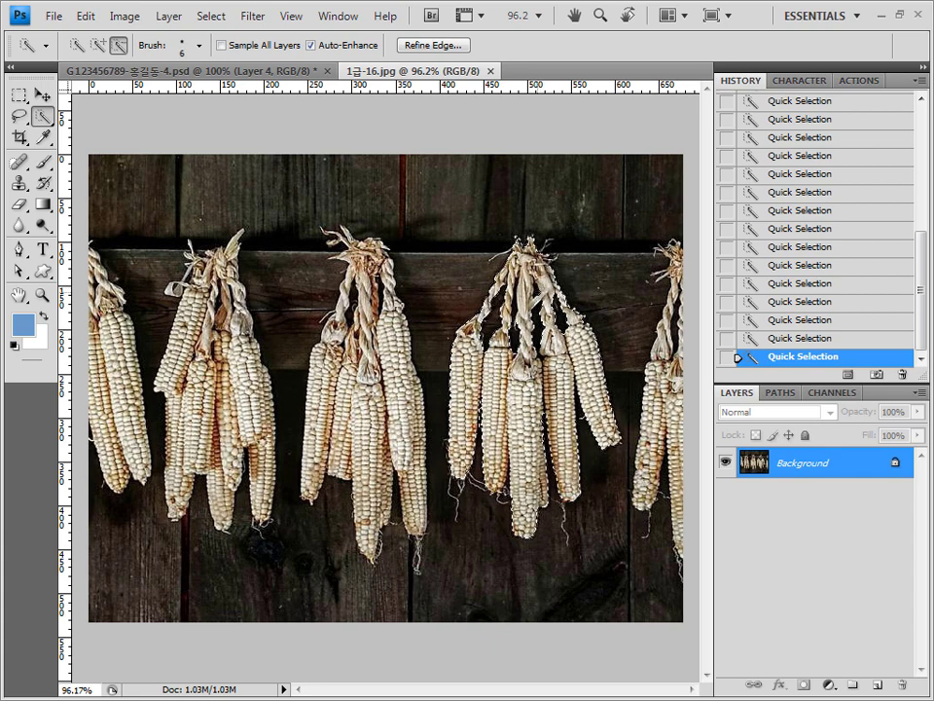
key(bracketleft)
key(bracketleft)
key(bracketleft)
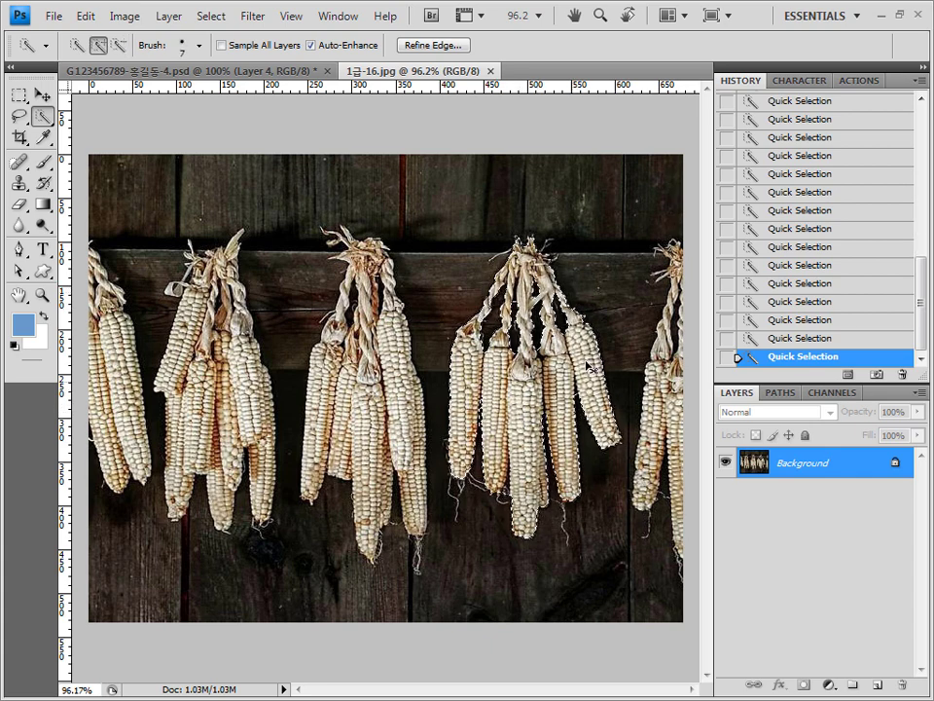
Copy the selected corn bunch into the G123456789-홍길동-4.psd composition and close 1급-16.jpg.
key(ctrl+c)
click(208, 71)
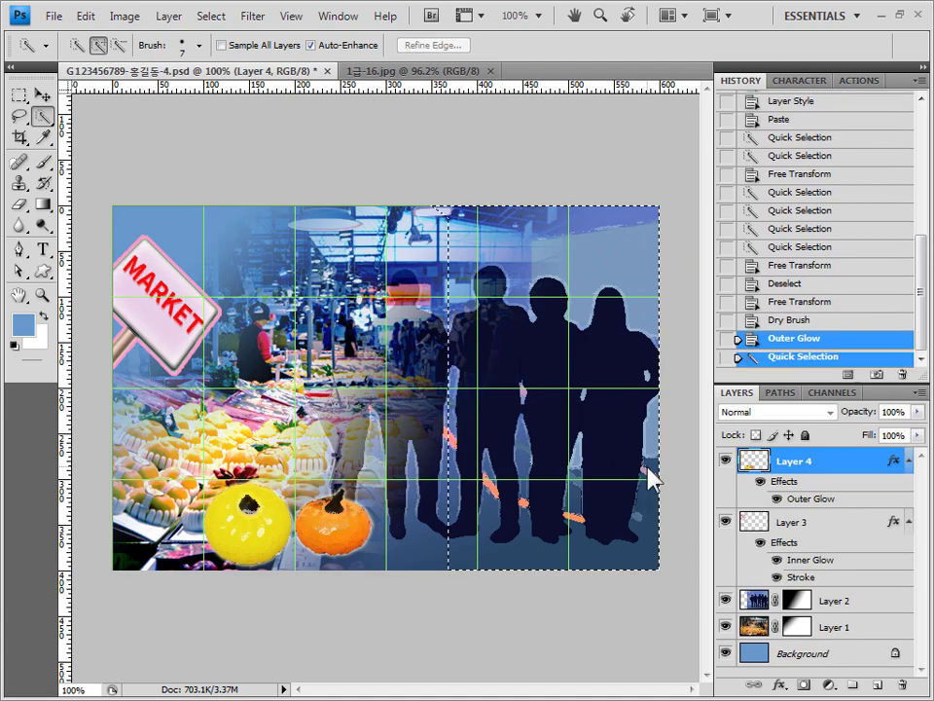
key(ctrl+v)
click(447, 70)
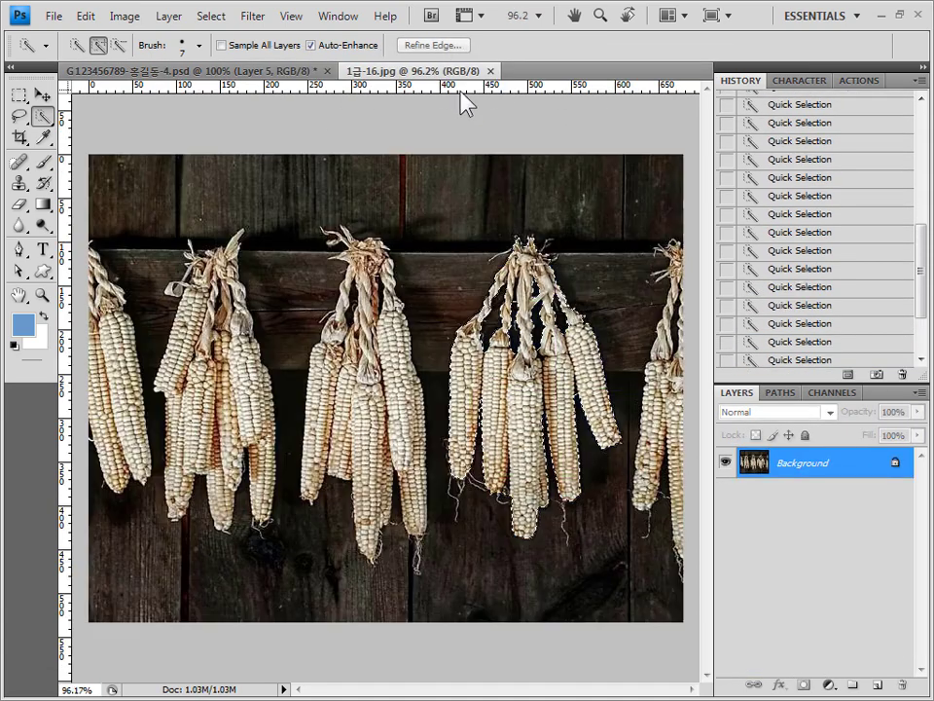
click(490, 70)
Scale the corn bunch proportionally to about 84% and place it below the MARKET sign, along the canvas's left edge.
key(ctrl+t)
drag(543, 390, 188, 496)
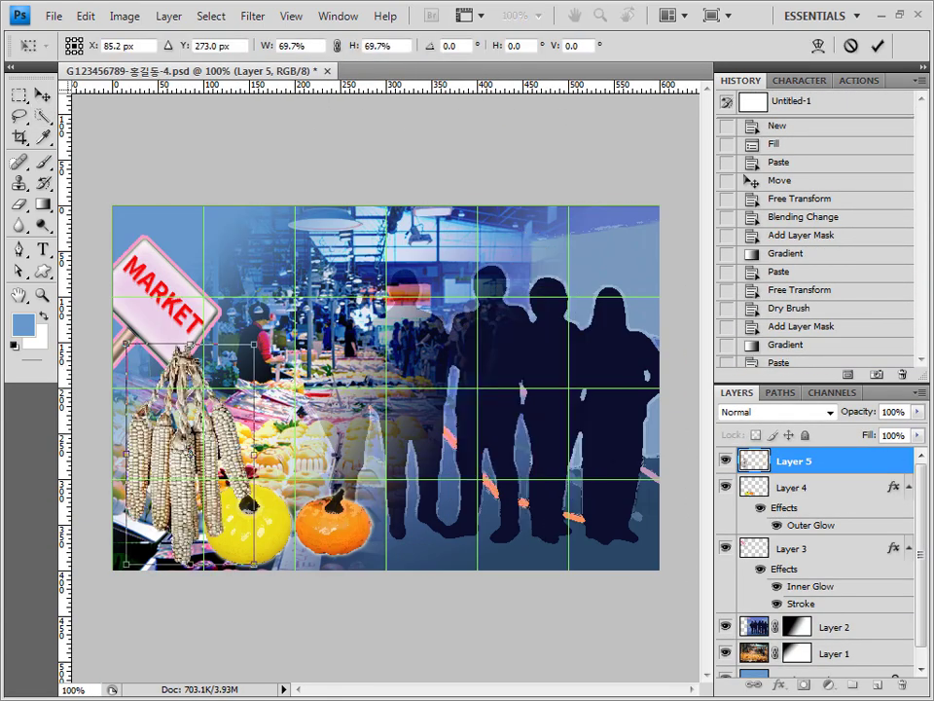
drag(278, 604, 275, 583)
drag(115, 321, 105, 304)
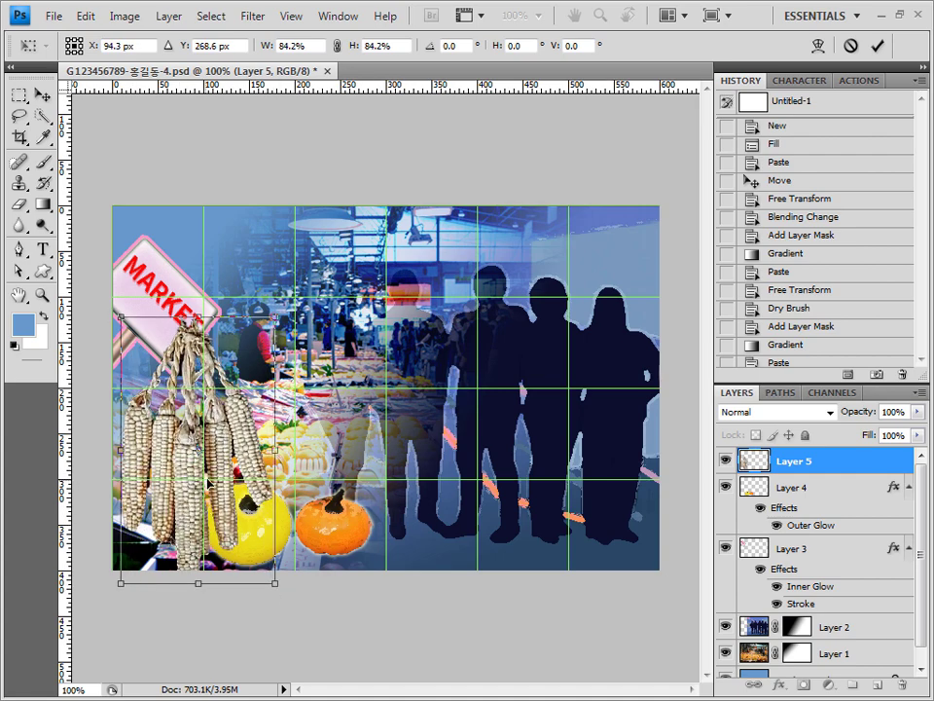
key(Return)
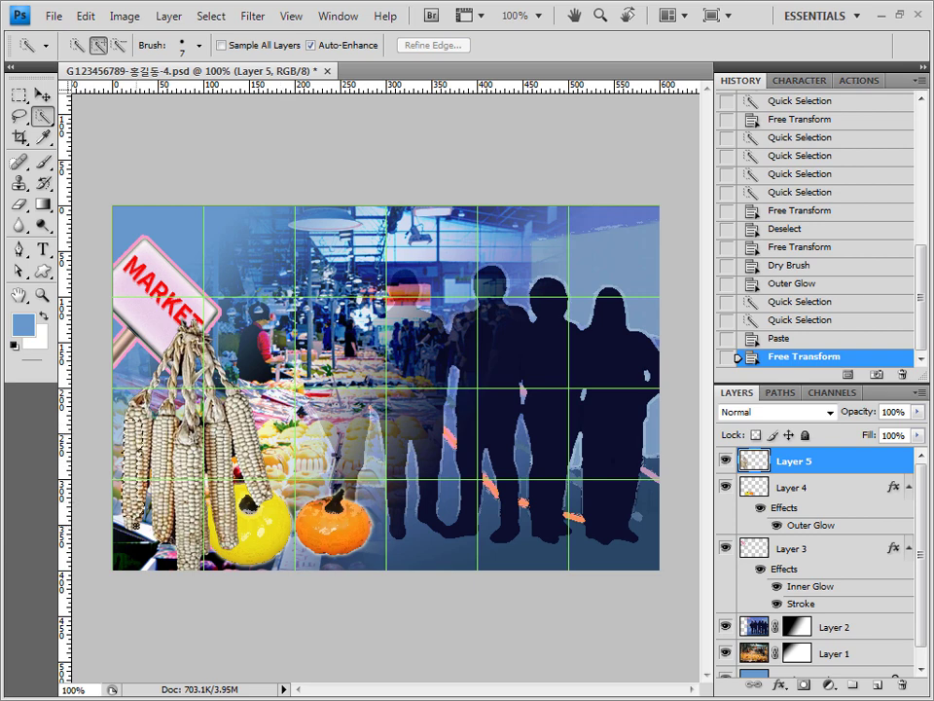
Select the first, second and fourth corn cobs from the left and add a Hue/Saturation adjustment layer with Colorize enabled.
drag(136, 425, 143, 414)
mouse_move(104, 311)
mouse_down()
mouse_move(100, 379)
mouse_move(161, 331)
mouse_move(173, 394)
mouse_up()
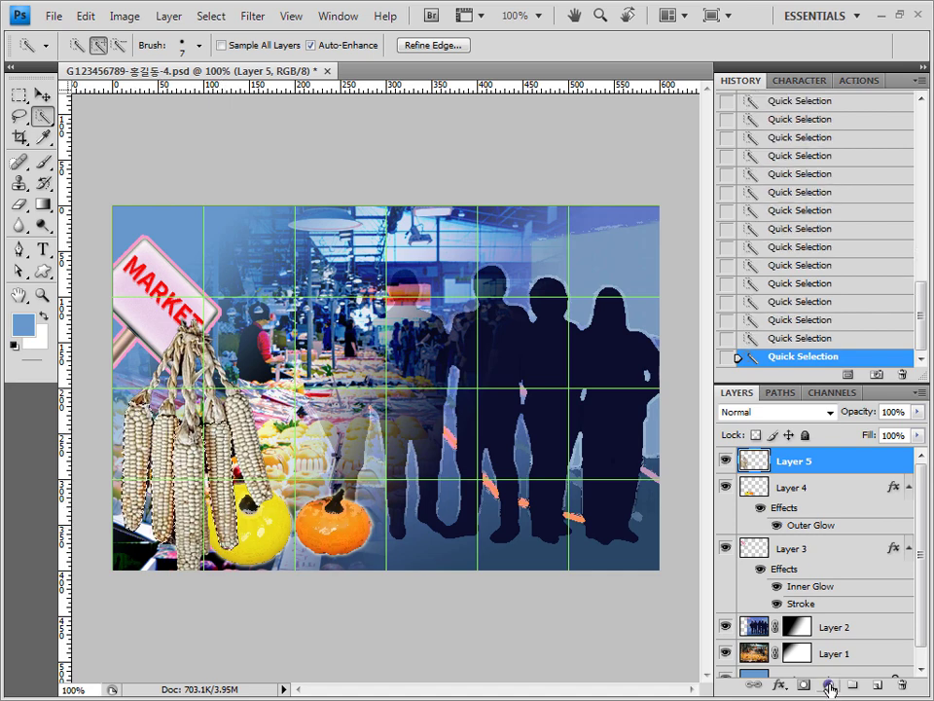
click(830, 686)
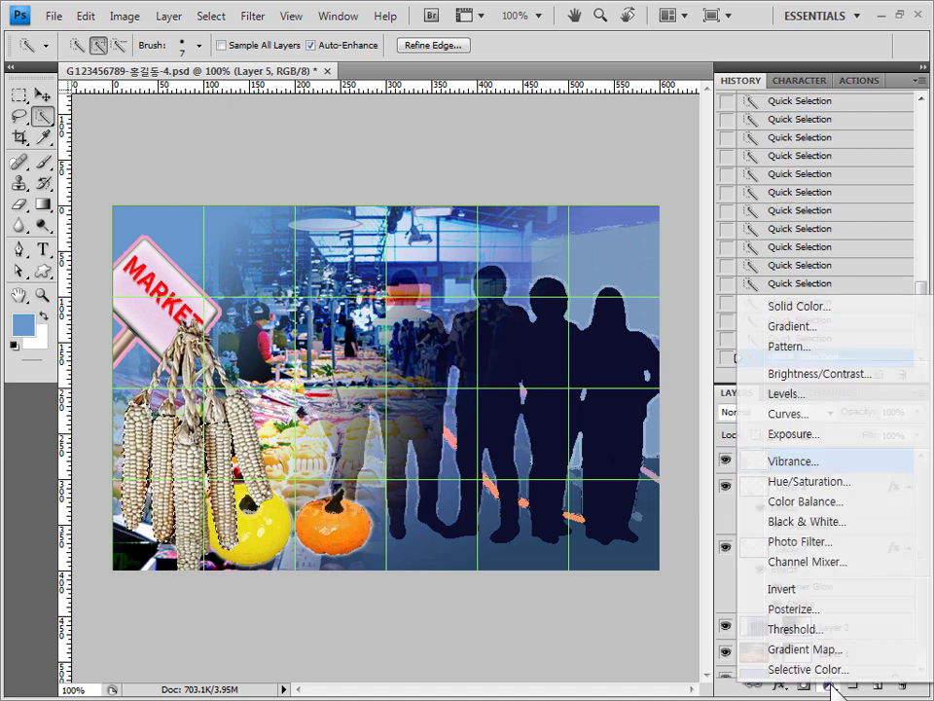
click(828, 484)
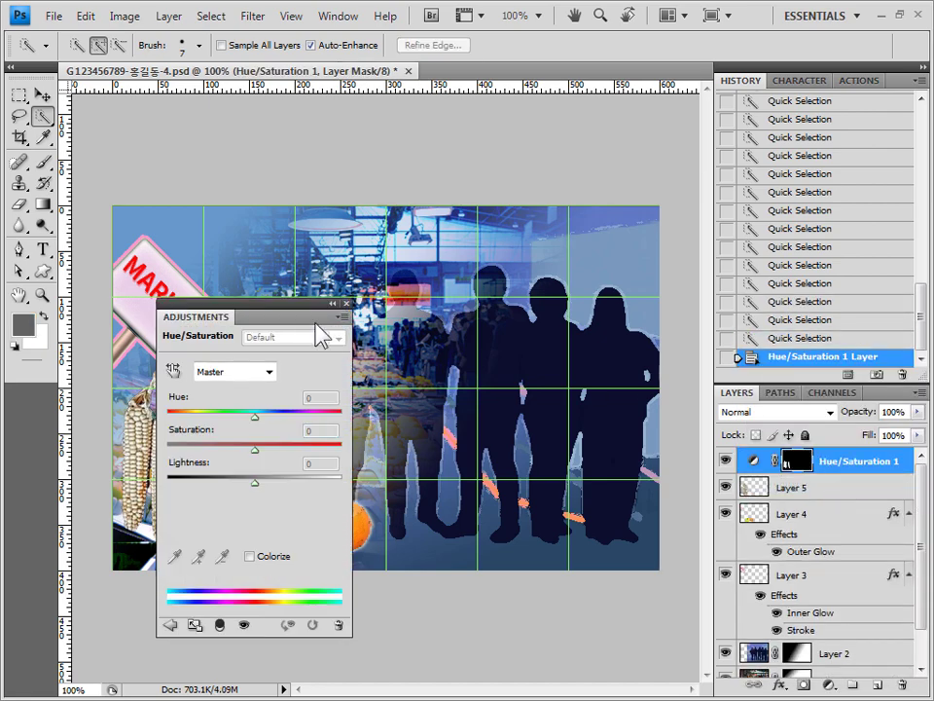
drag(312, 309, 689, 219)
click(628, 470)
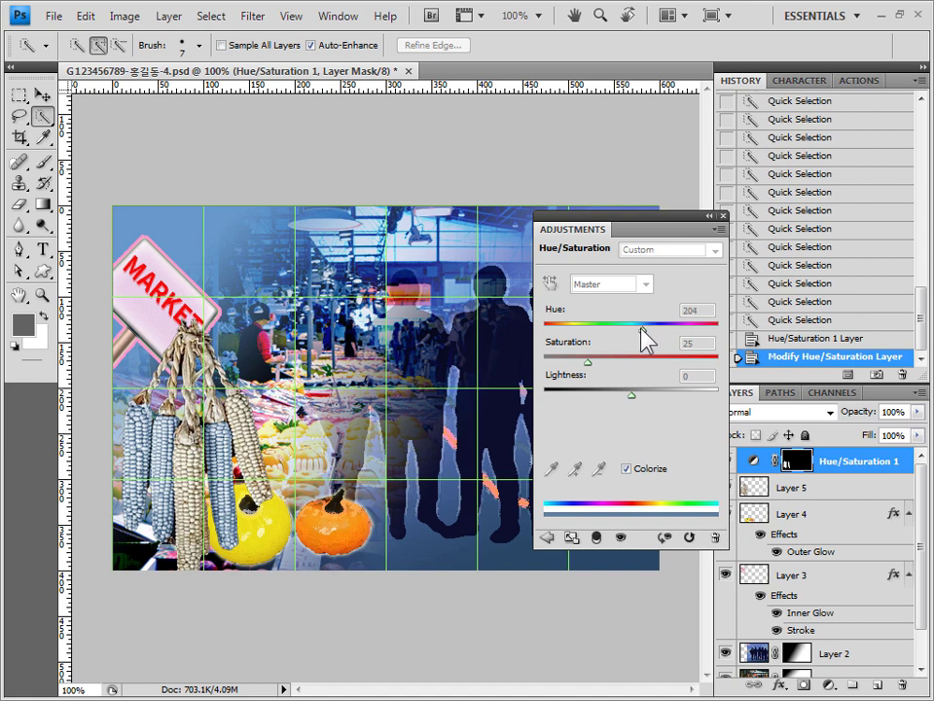
Set the corn's colorizing adjustment to hue 158, saturation 50 and lightness -10.
drag(641, 327, 621, 331)
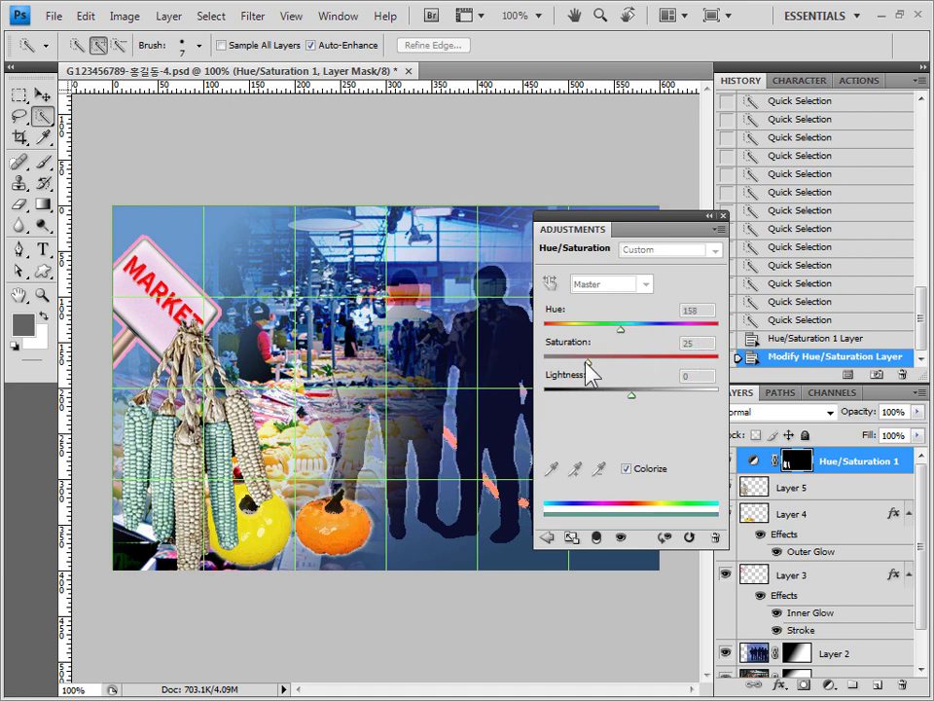
drag(599, 363, 631, 363)
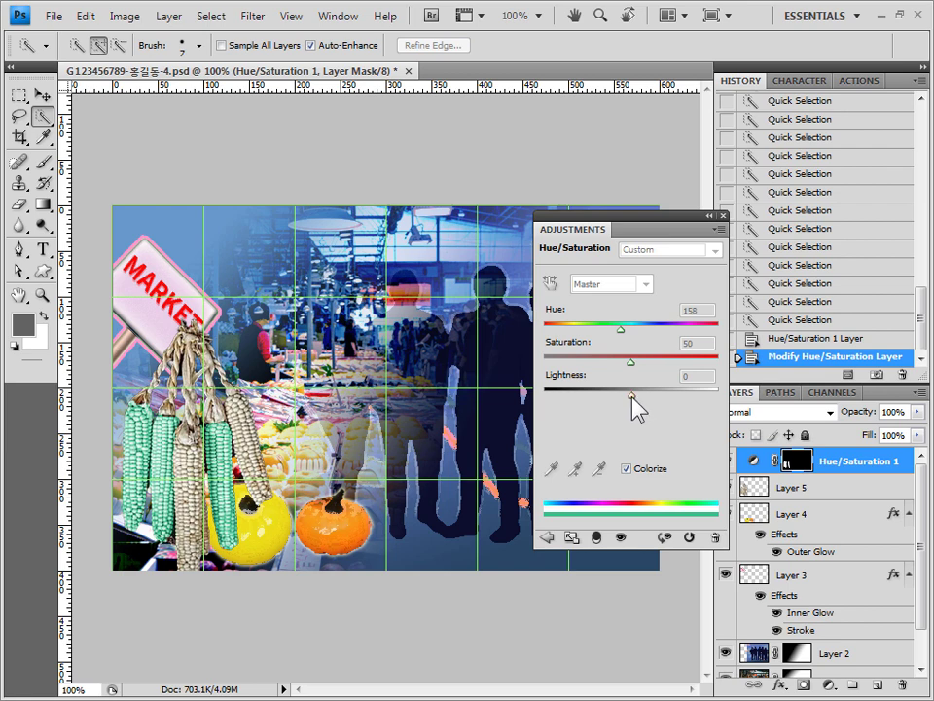
drag(632, 396, 623, 396)
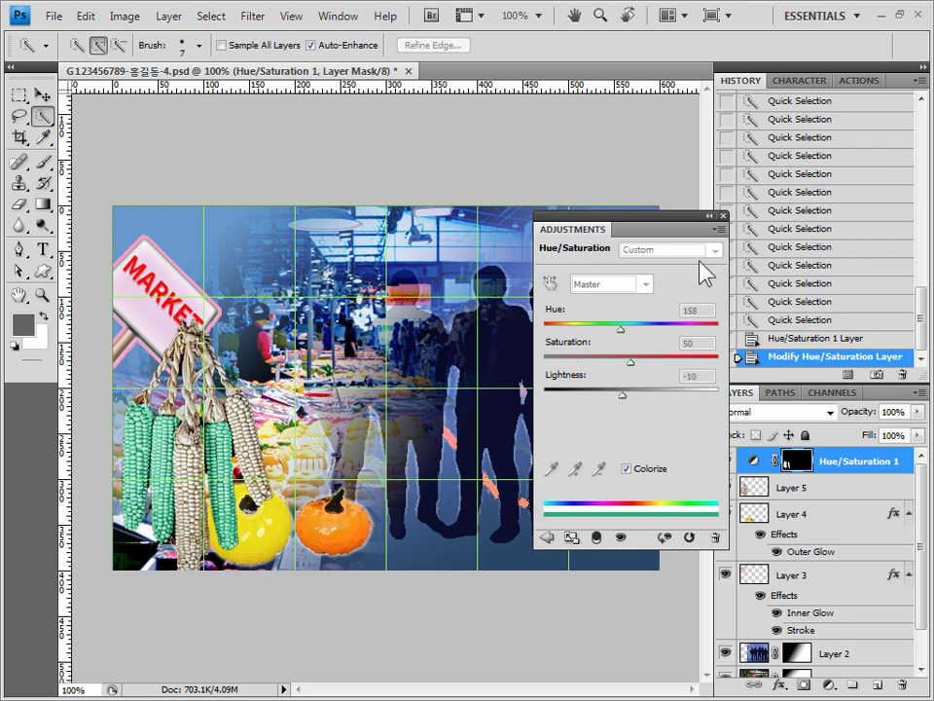
click(724, 216)
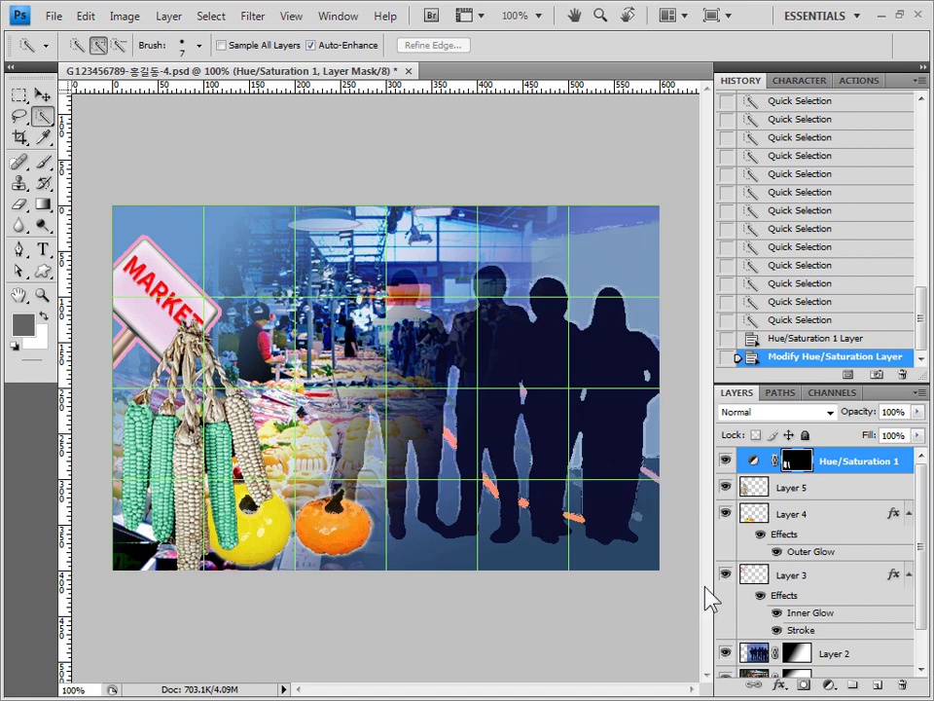
Add a Bevel and Emboss layer style with default settings to the Hue/Saturation adjustment layer.
click(778, 684)
click(846, 585)
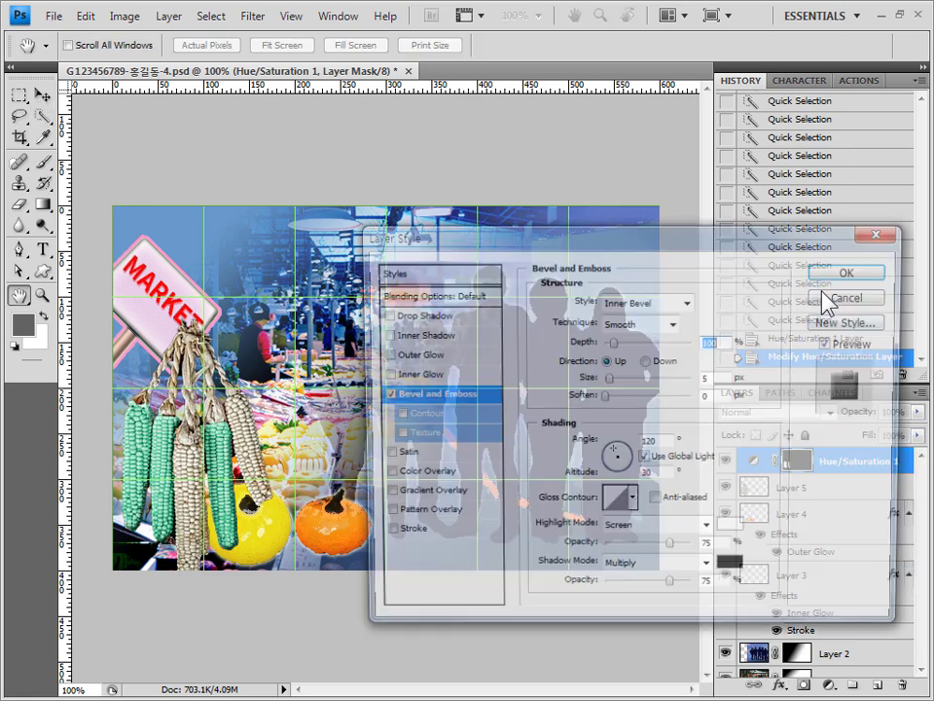
click(846, 275)
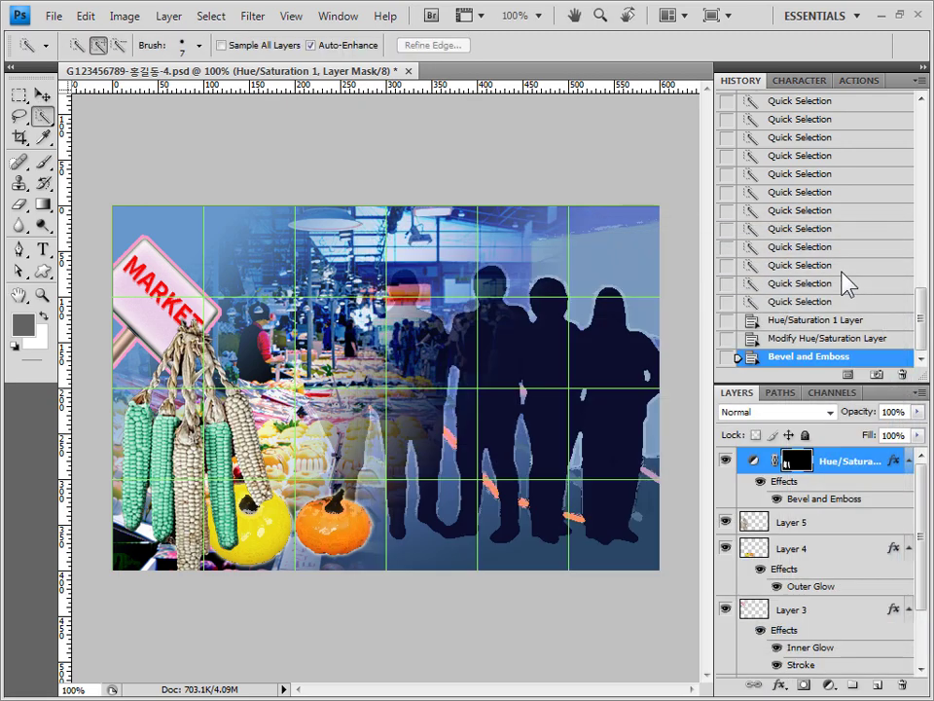
Move the corn layer and its Hue/Saturation layer together beneath the MARKET sign layer.
ctrl+click(859, 472)
click(843, 525)
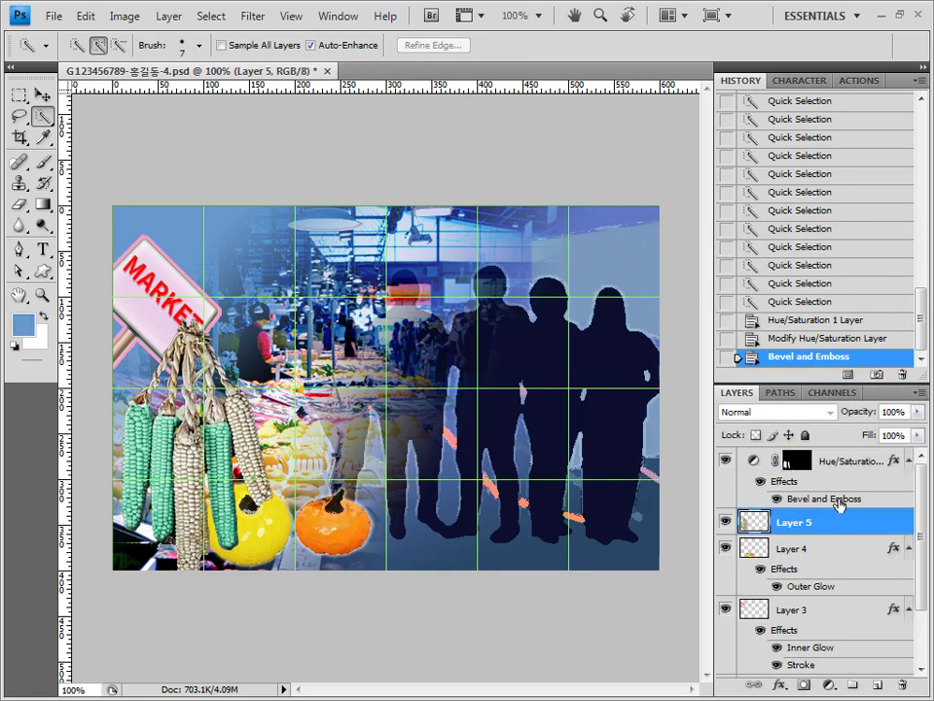
shift+click(843, 465)
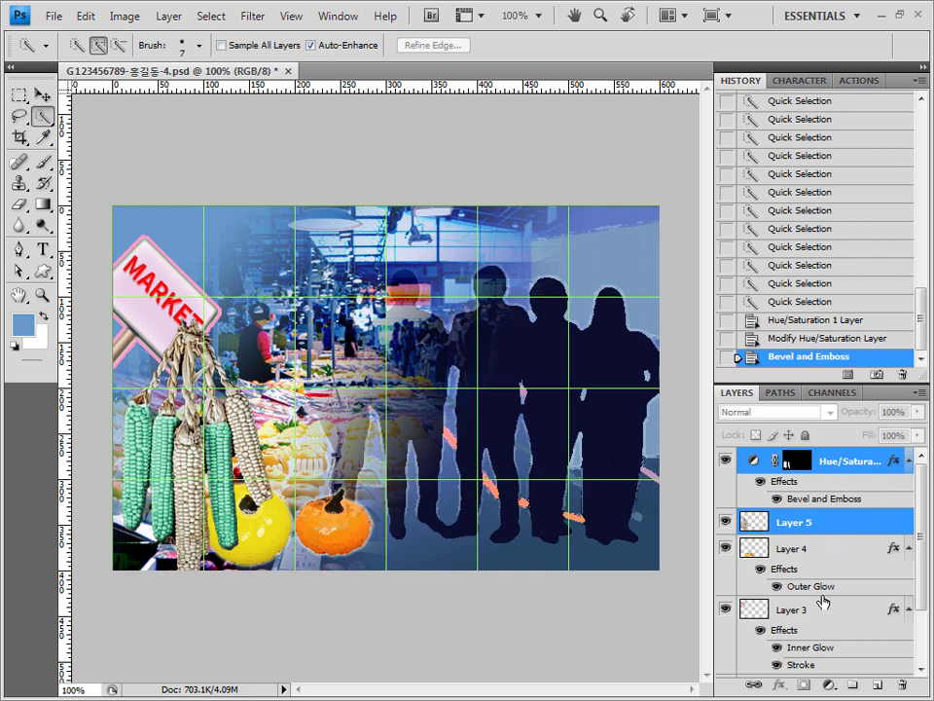
drag(821, 527, 850, 671)
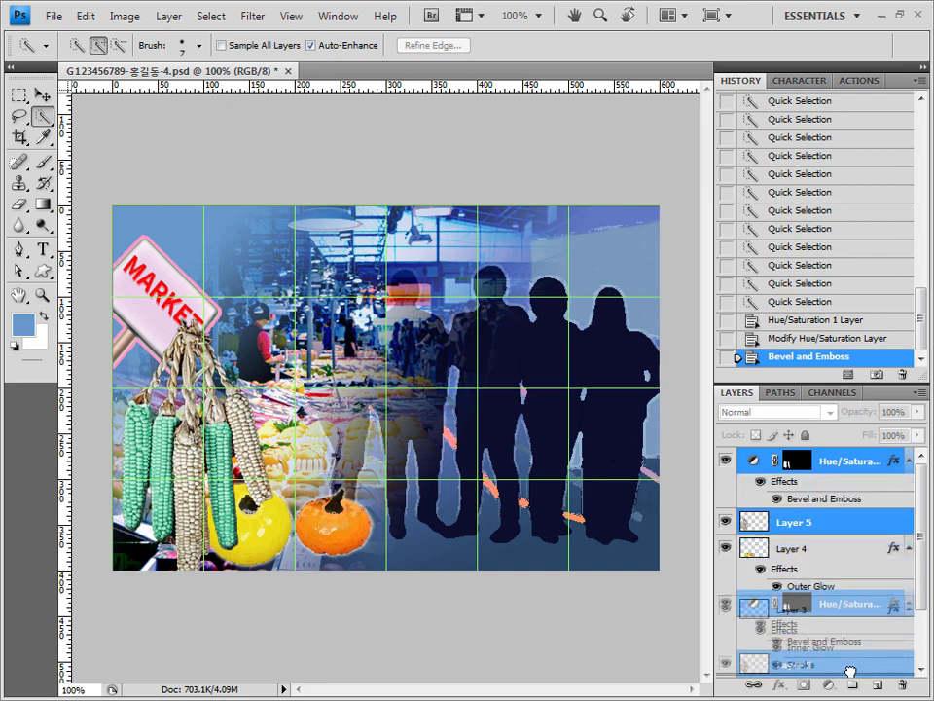
drag(850, 672, 850, 672)
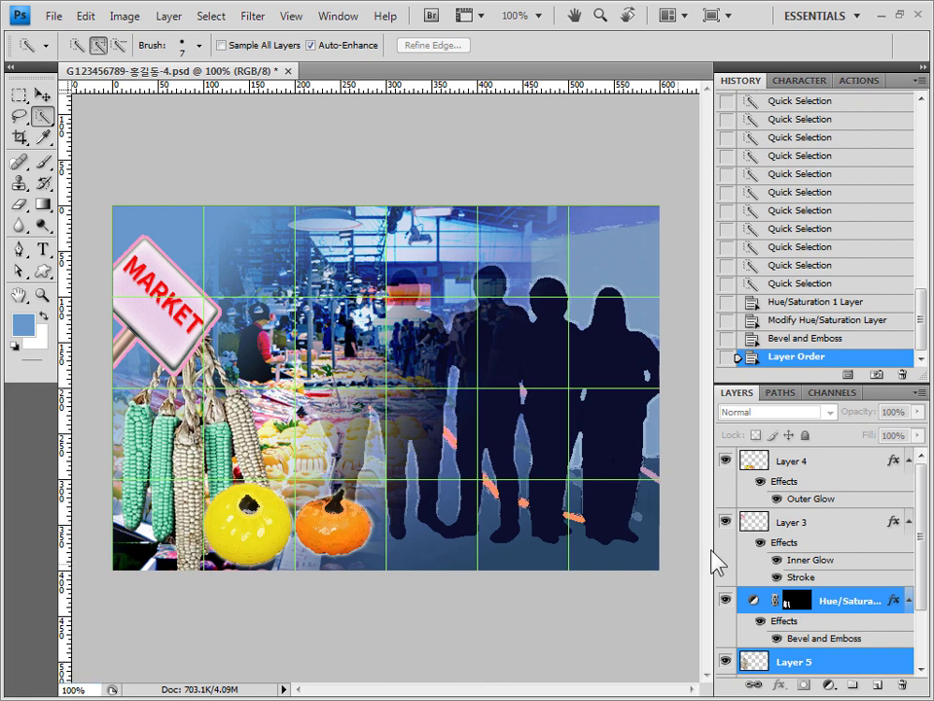
With the pumpkin layer active in the composition, open 1급-17.jpg and select the whole white figure and shopping cart, wheels included, with Quick Selection.
click(816, 468)
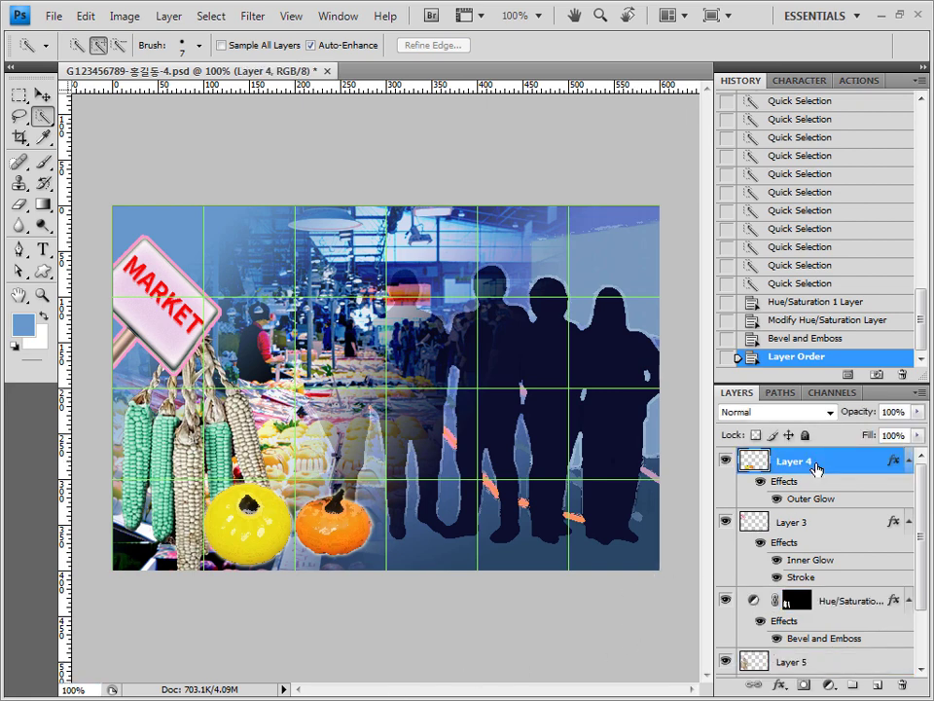
key(alt+Tab)
drag(662, 598, 668, 98)
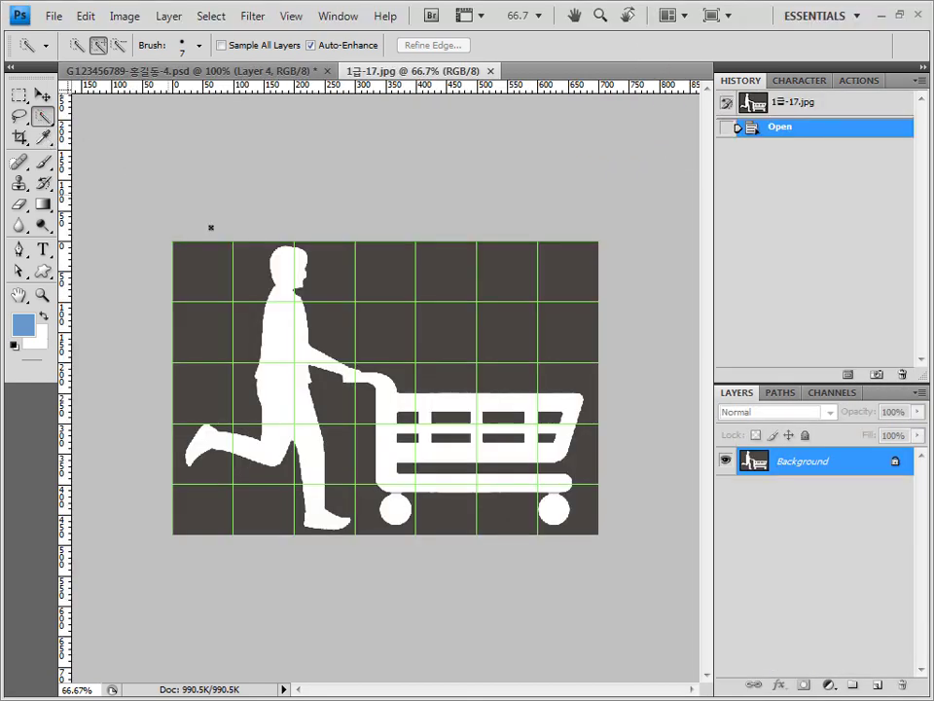
drag(288, 273, 298, 427)
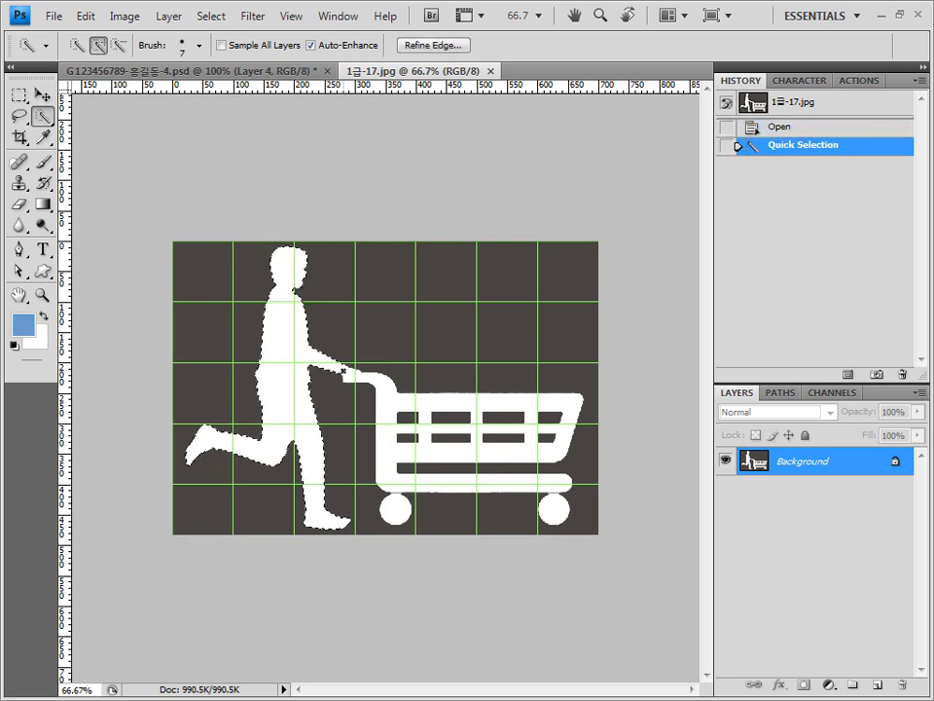
mouse_move(389, 391)
mouse_down()
mouse_move(546, 458)
mouse_move(400, 507)
mouse_up()
drag(399, 506, 550, 506)
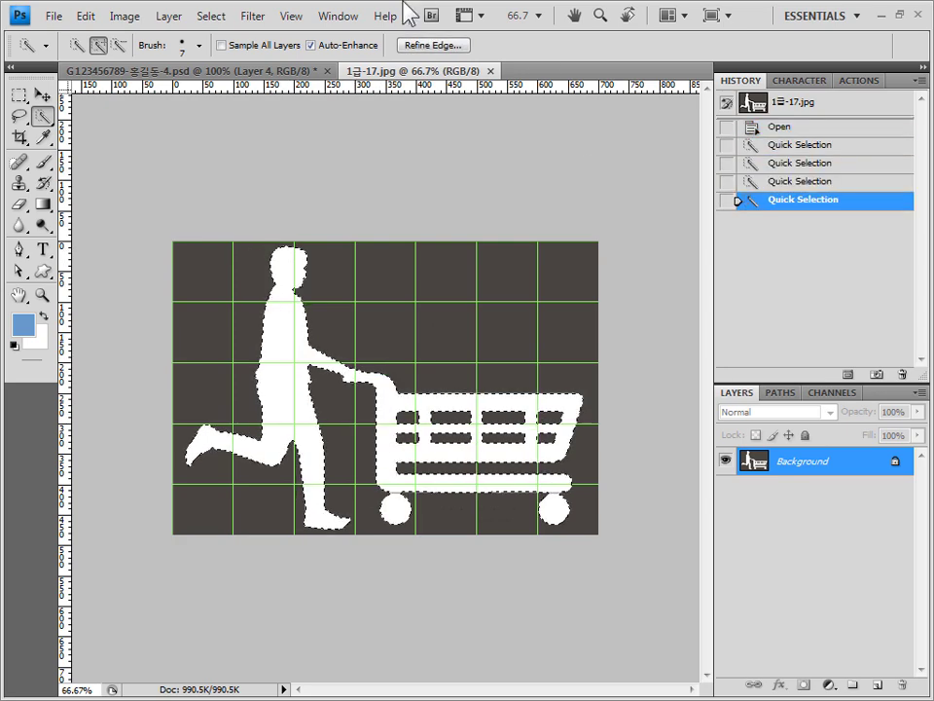
Copy the selected figure with cart into the composition above the pumpkin layer and close 1급-17.jpg.
key(ctrl+c)
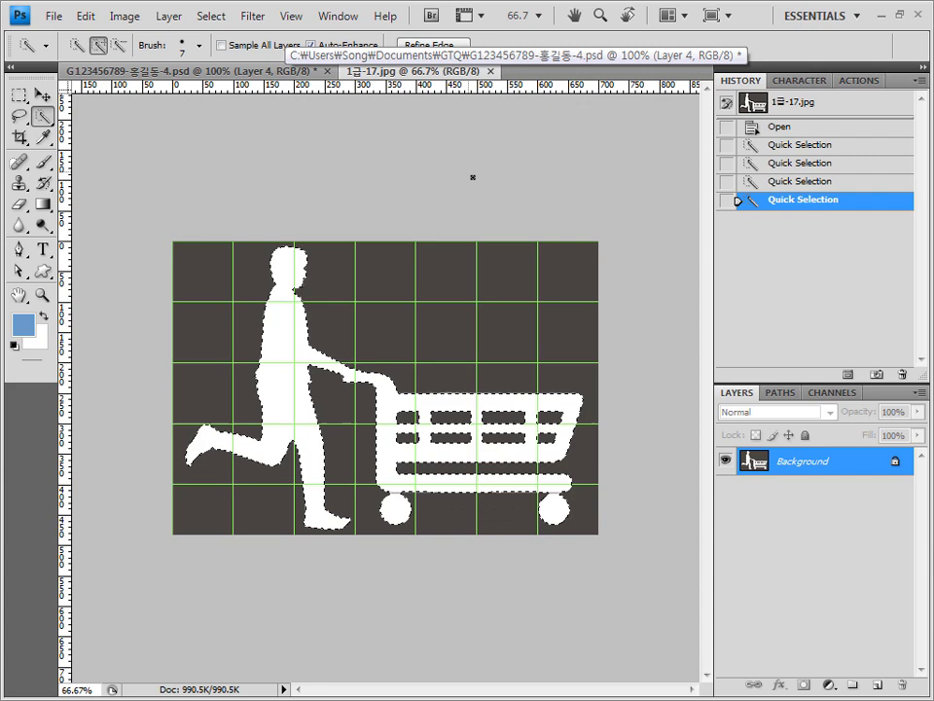
click(298, 70)
key(ctrl+v)
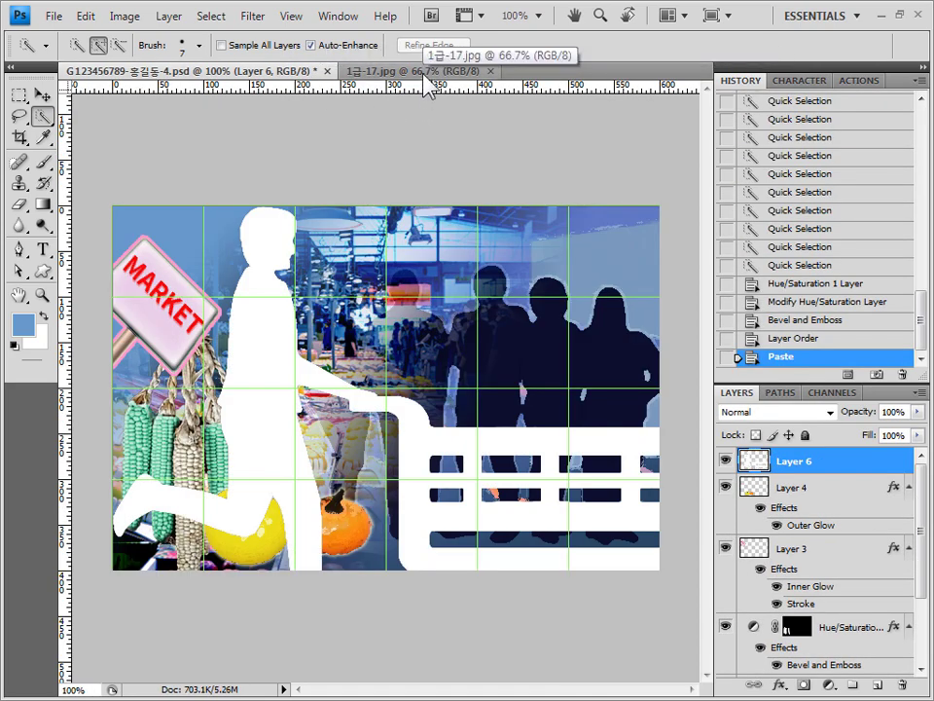
click(425, 72)
key(ctrl+w)
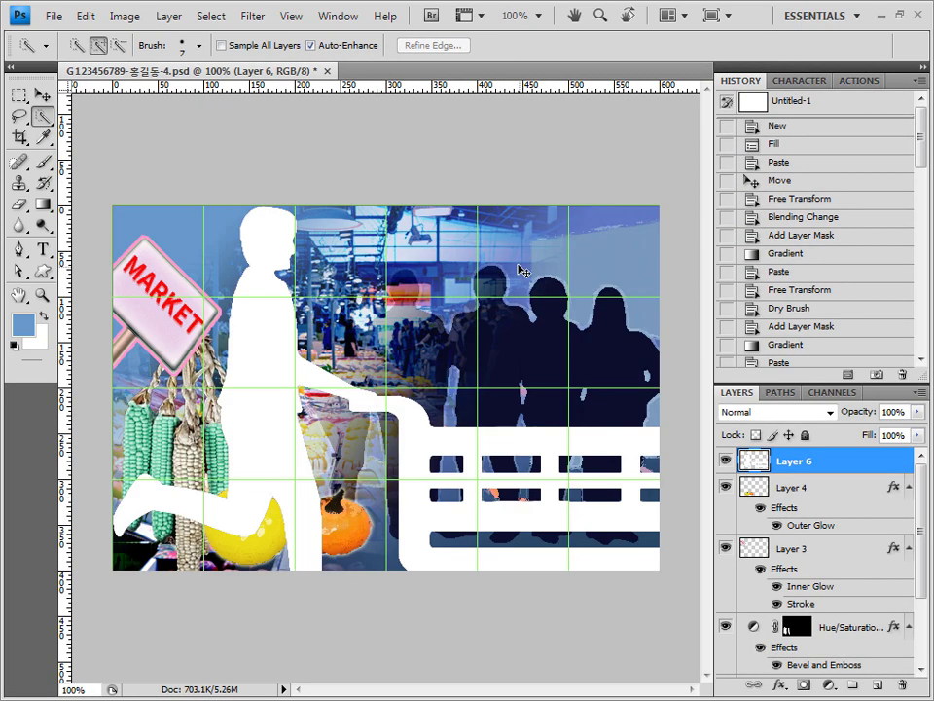
Flip the pasted figure with cart horizontally, shrink it proportionally and place it near the composition's lower-right corner.
key(ctrl+t)
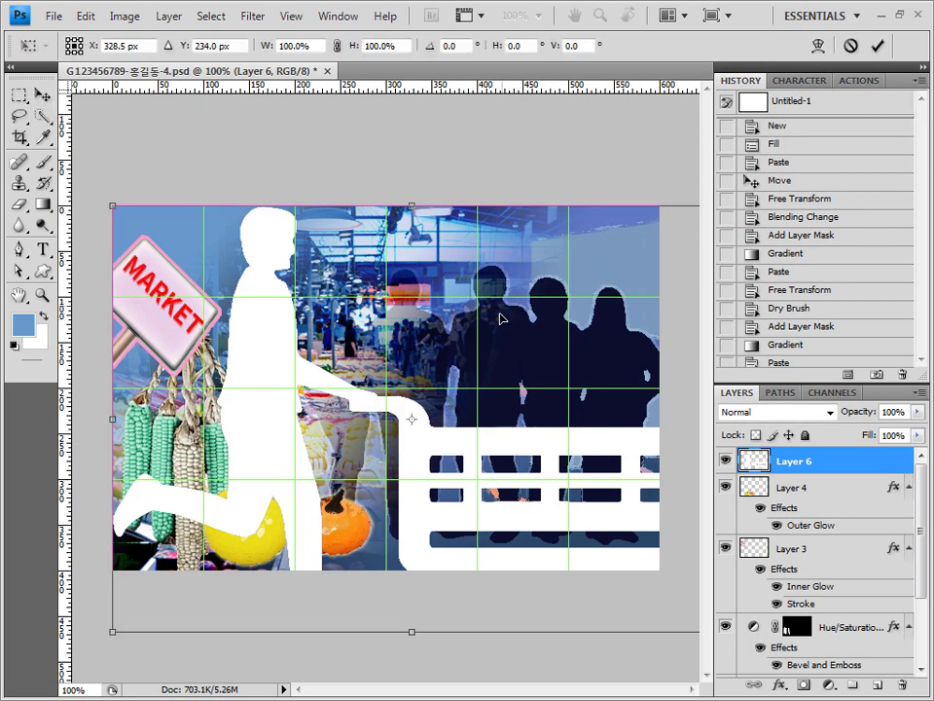
right_click(431, 306)
click(552, 561)
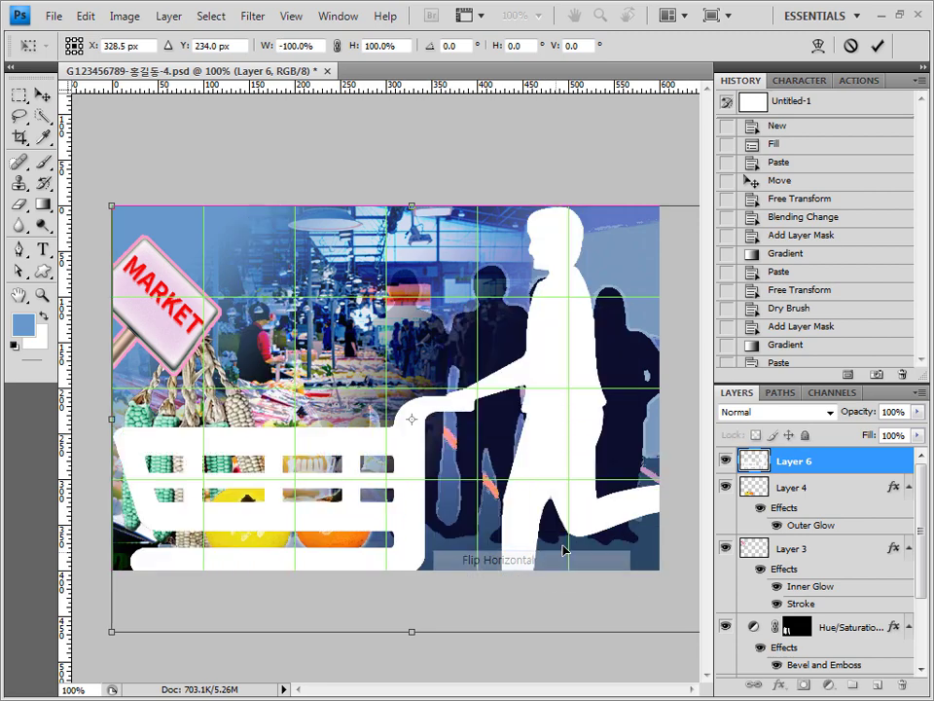
drag(103, 202, 540, 509)
drag(641, 563, 595, 508)
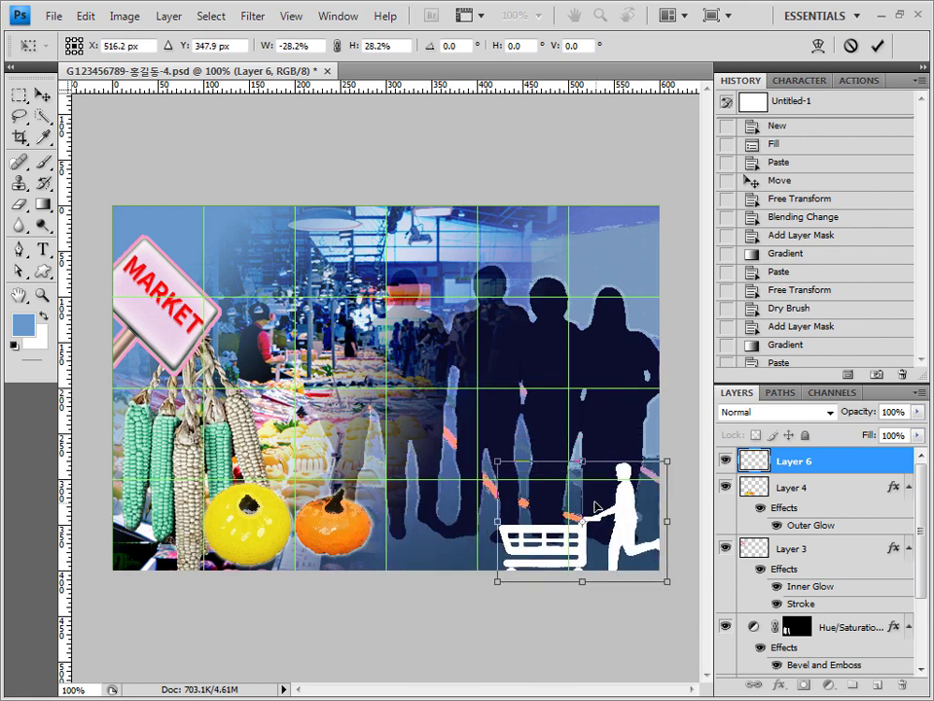
drag(494, 462, 574, 469)
key(Return)
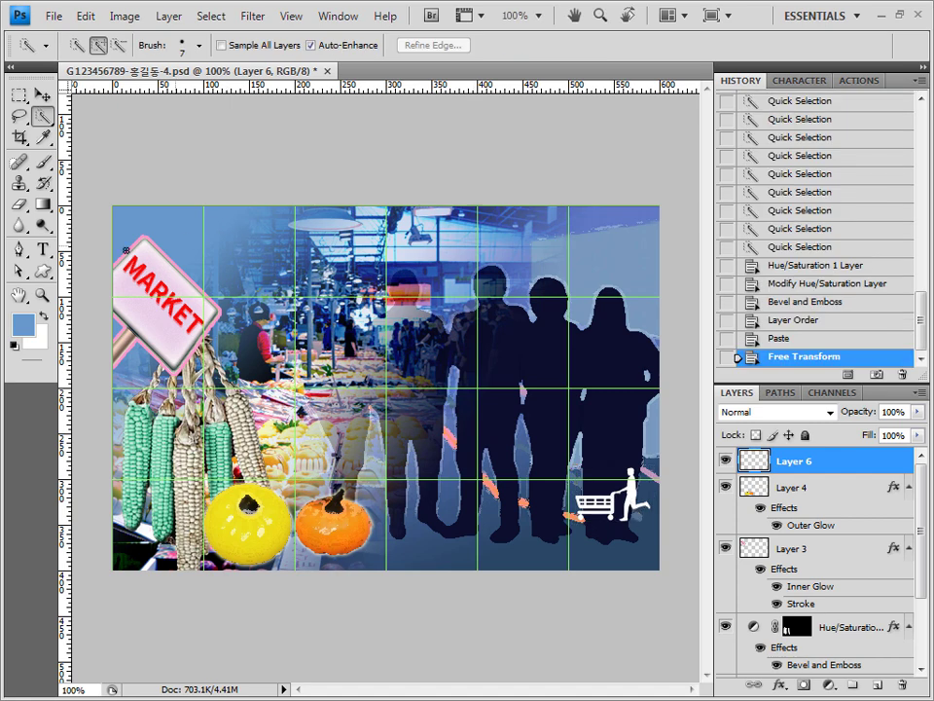
Set the Pen tool to draw shape layers with no style and the fill color #00ffcc.
click(23, 250)
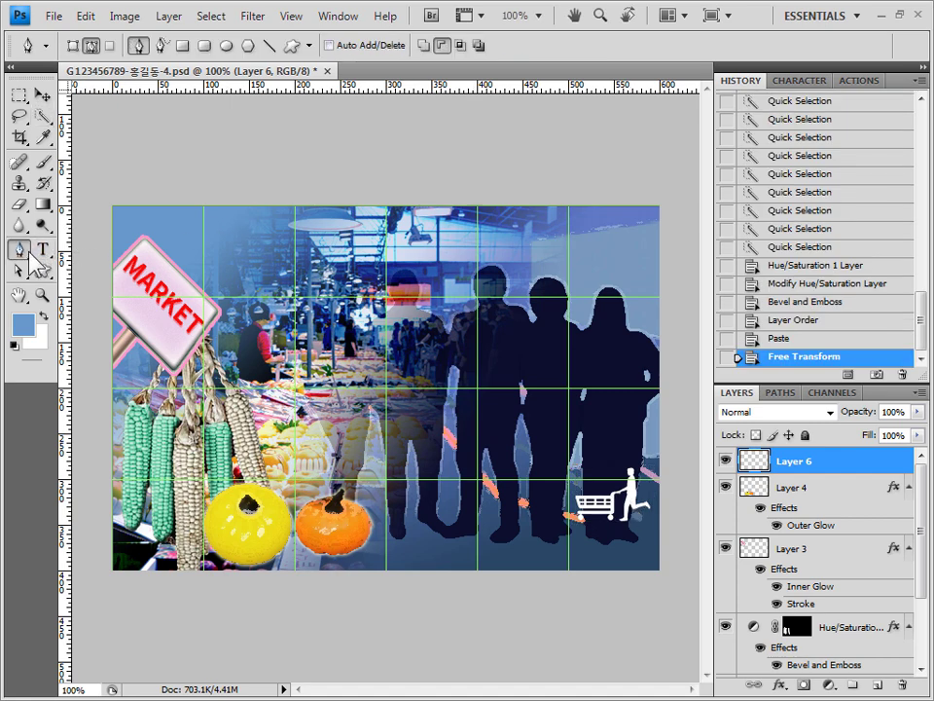
click(73, 46)
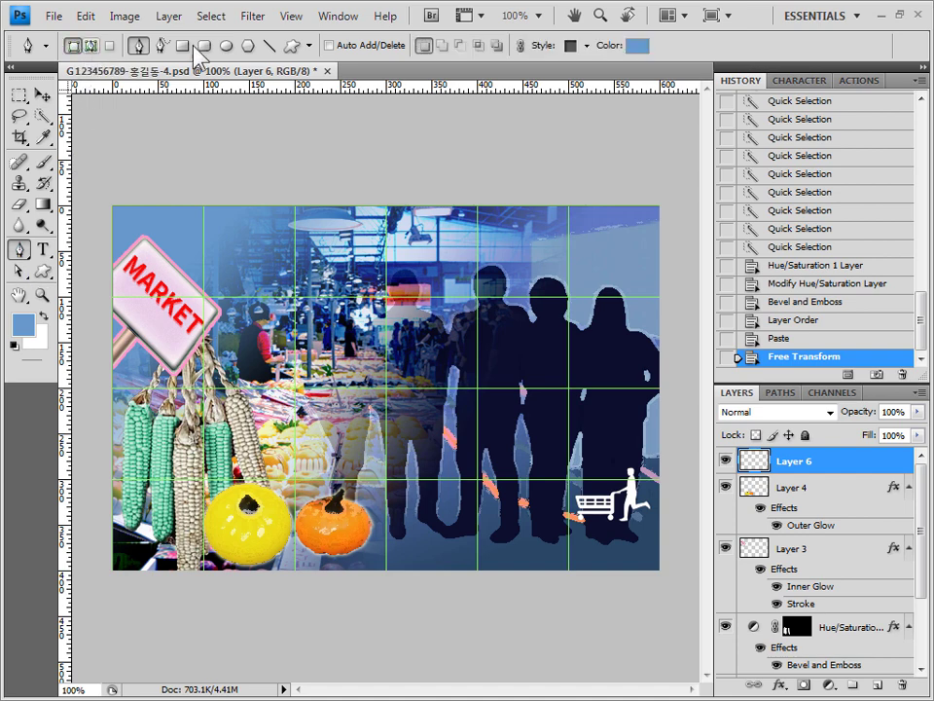
click(587, 47)
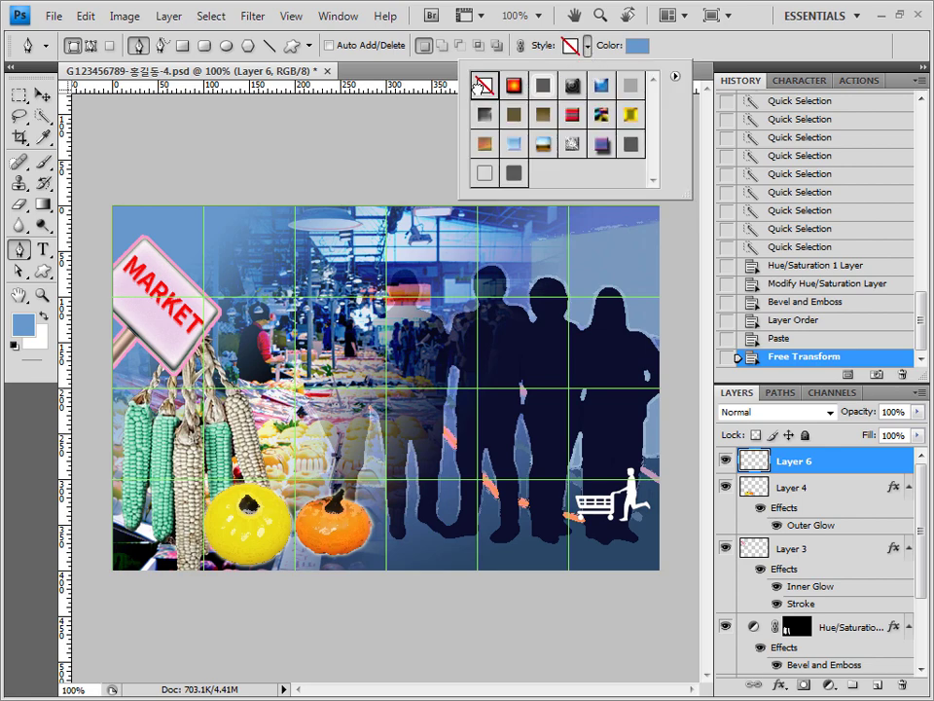
double_click(482, 86)
click(638, 47)
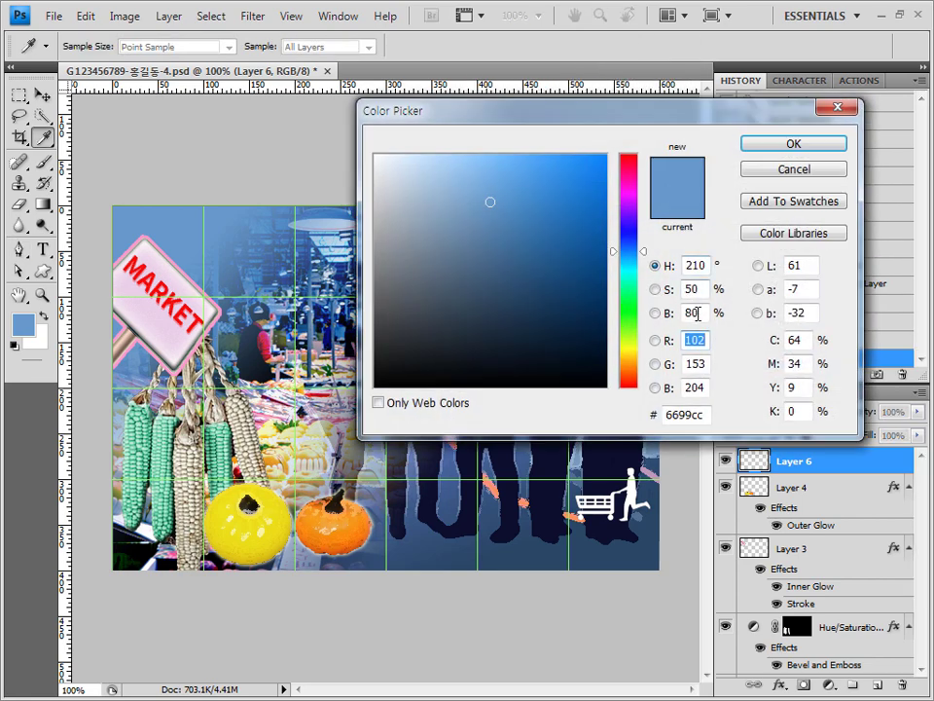
double_click(695, 414)
text(00ffcc)
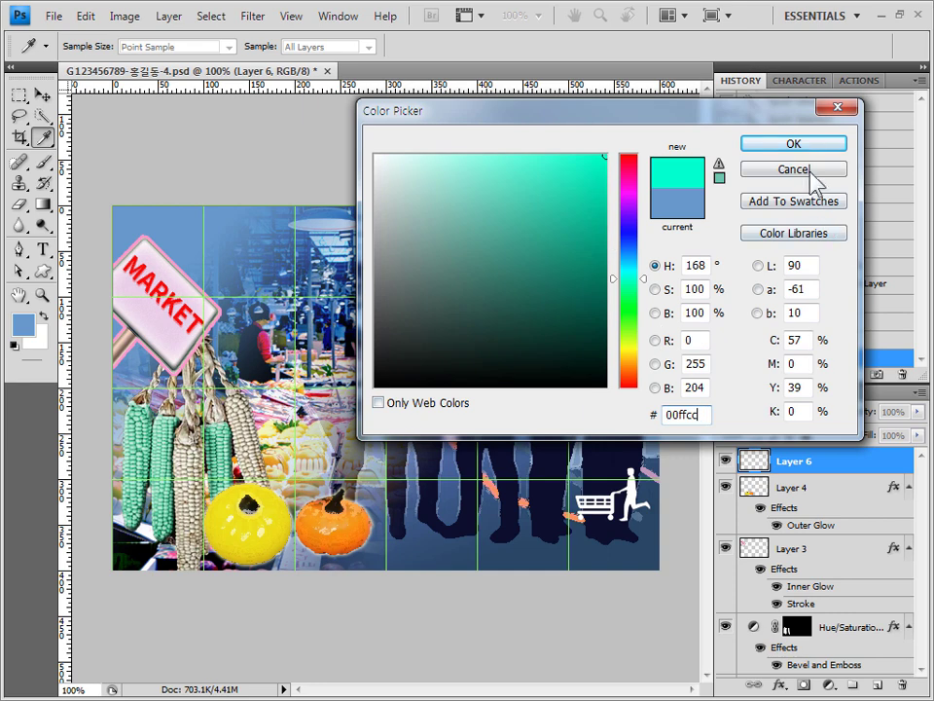
click(819, 146)
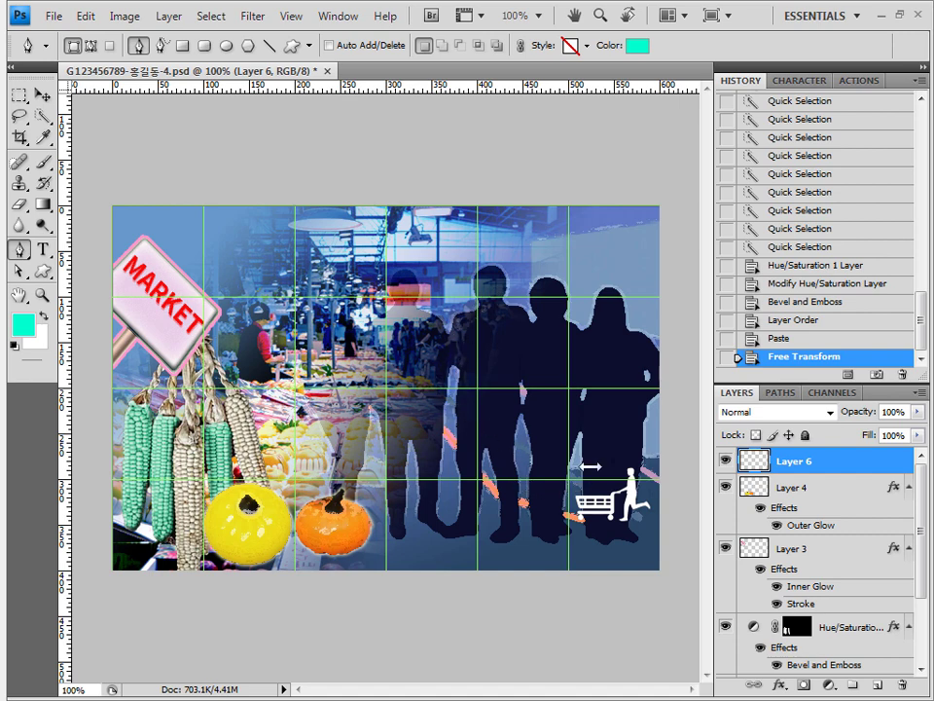
Draw a large upright leaf with a curved slit rising from its base, about 185 px wide and 315 px tall, over the silhouettes.
click(568, 224)
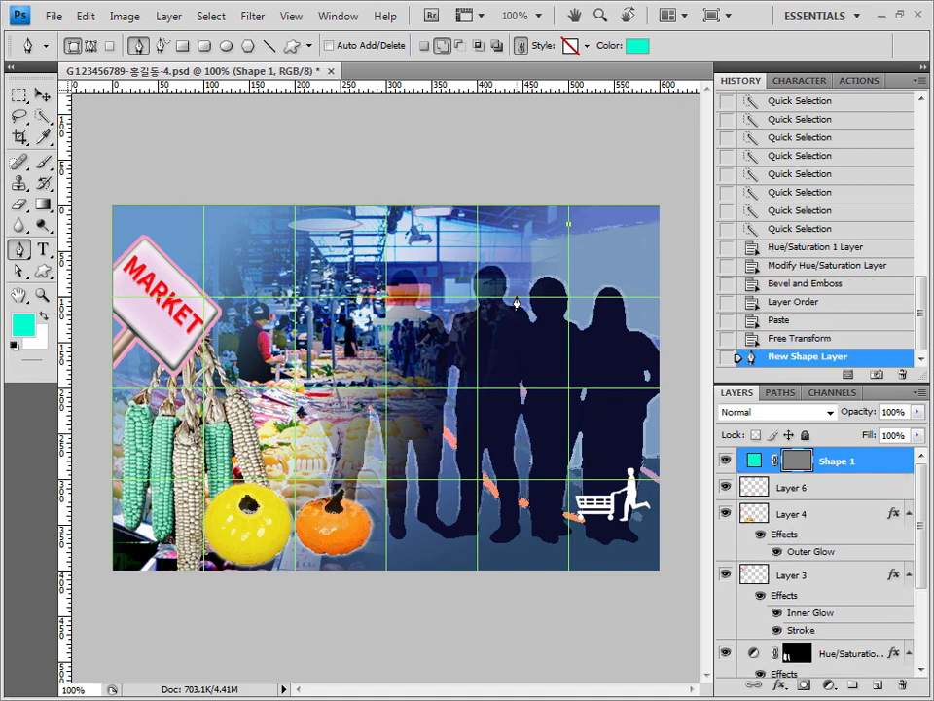
drag(515, 296, 455, 368)
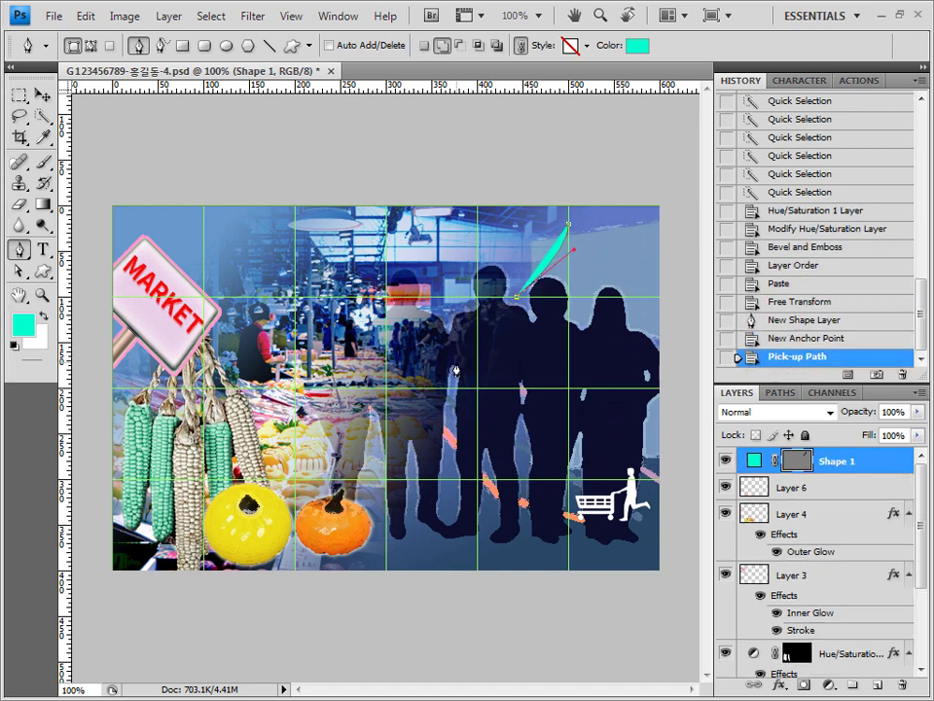
click(484, 481)
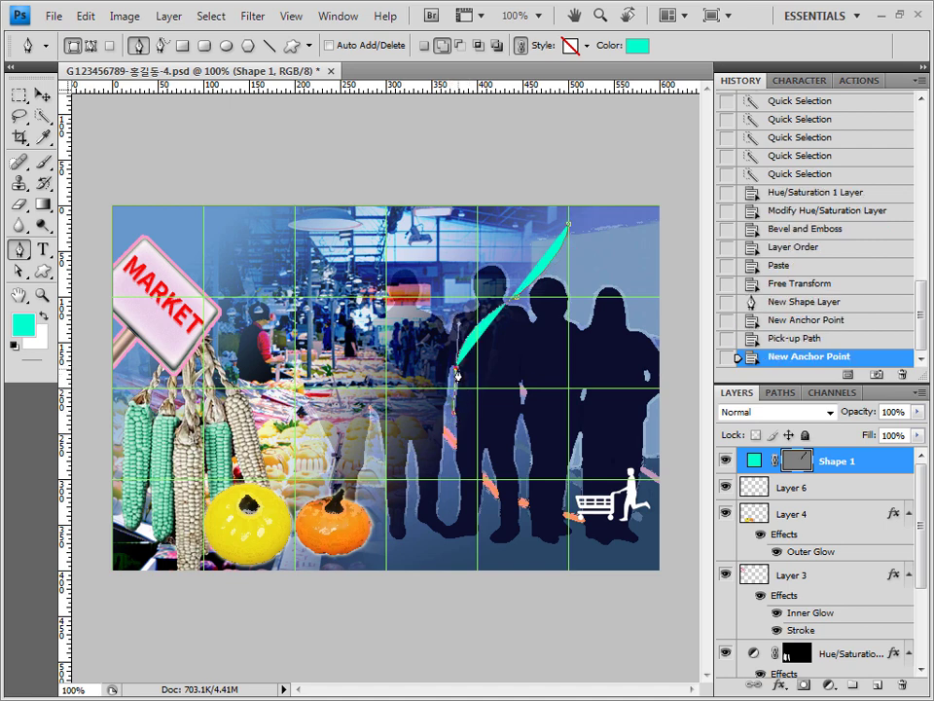
click(500, 508)
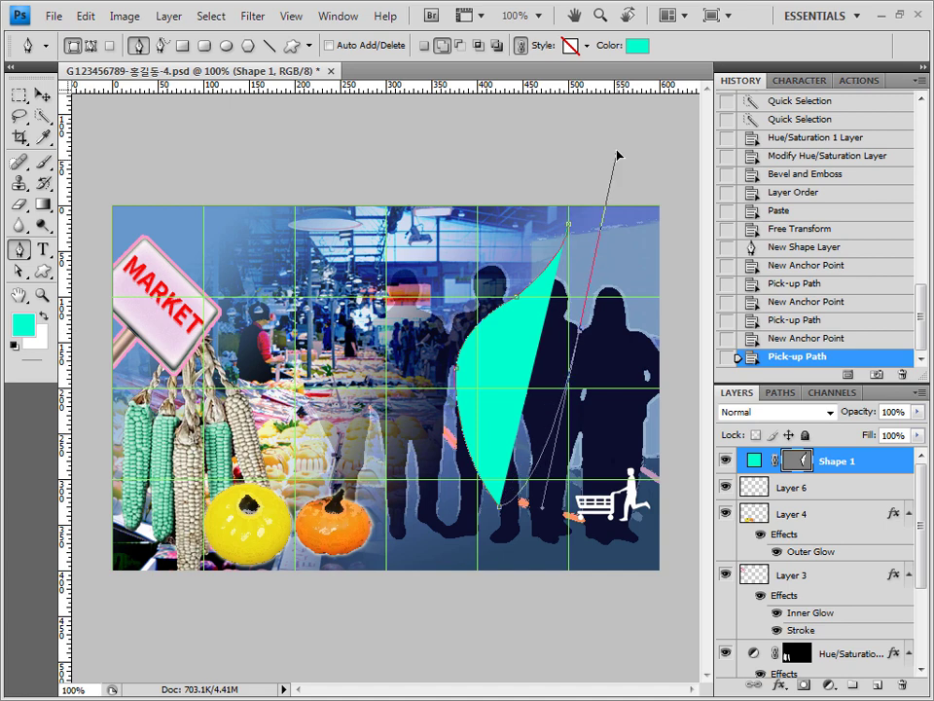
click(581, 332)
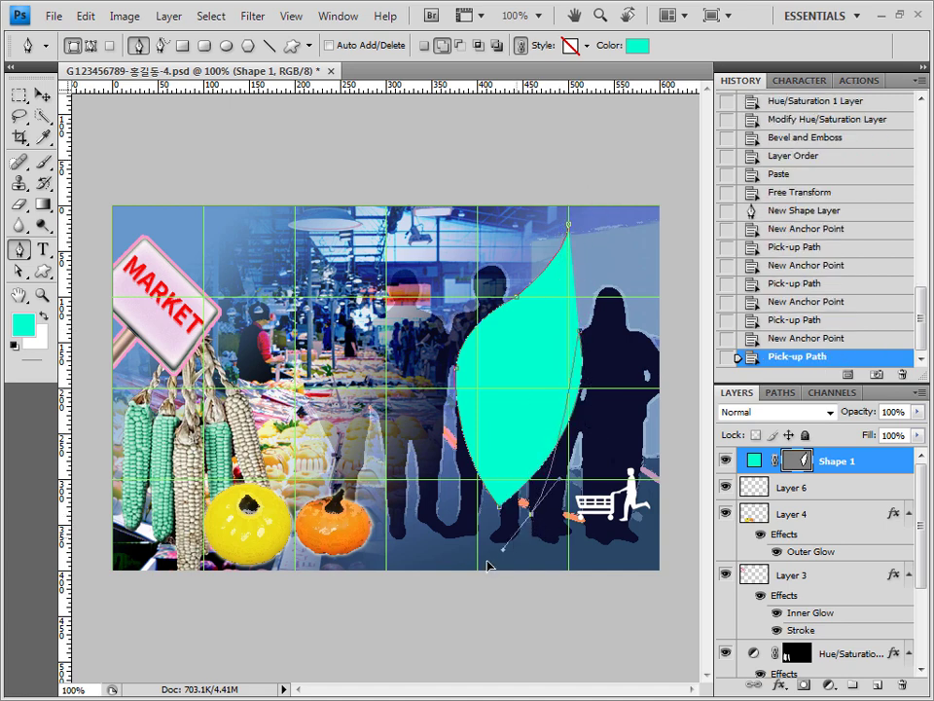
drag(533, 513, 623, 417)
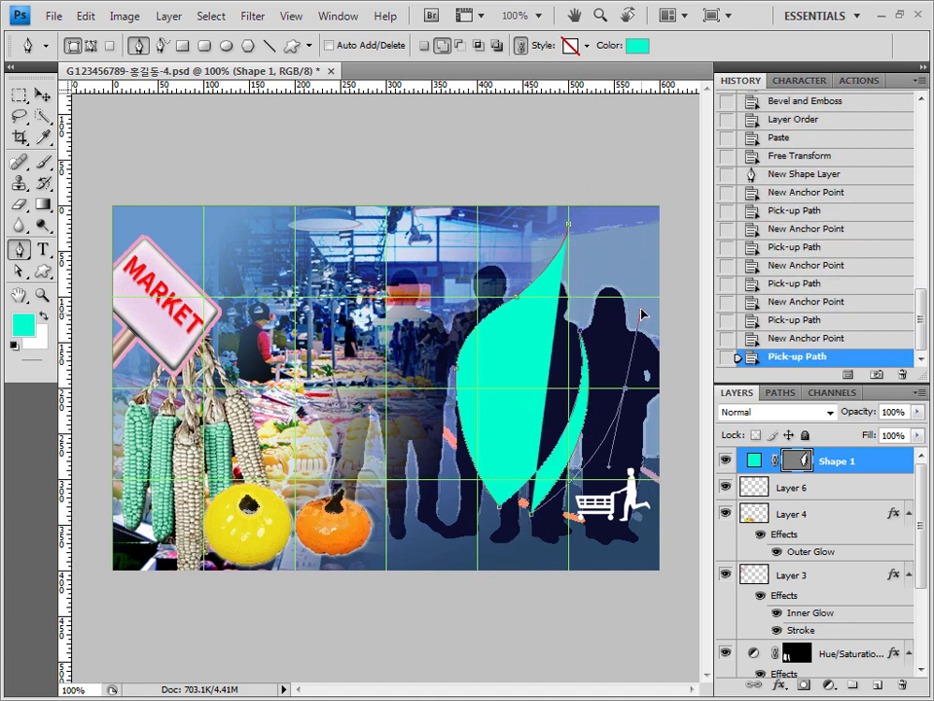
click(624, 389)
drag(571, 231, 511, 170)
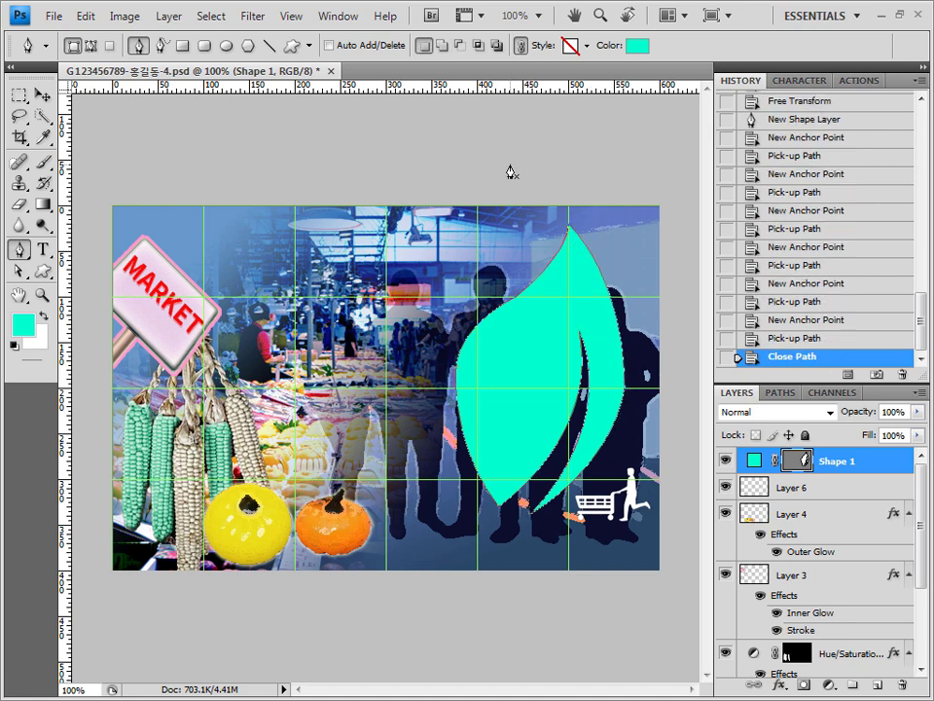
Duplicate the leaf shape, scale the copy to about 36% by 45%, rotate it -90° and place it beside the large leaf's base.
key(ctrl+j)
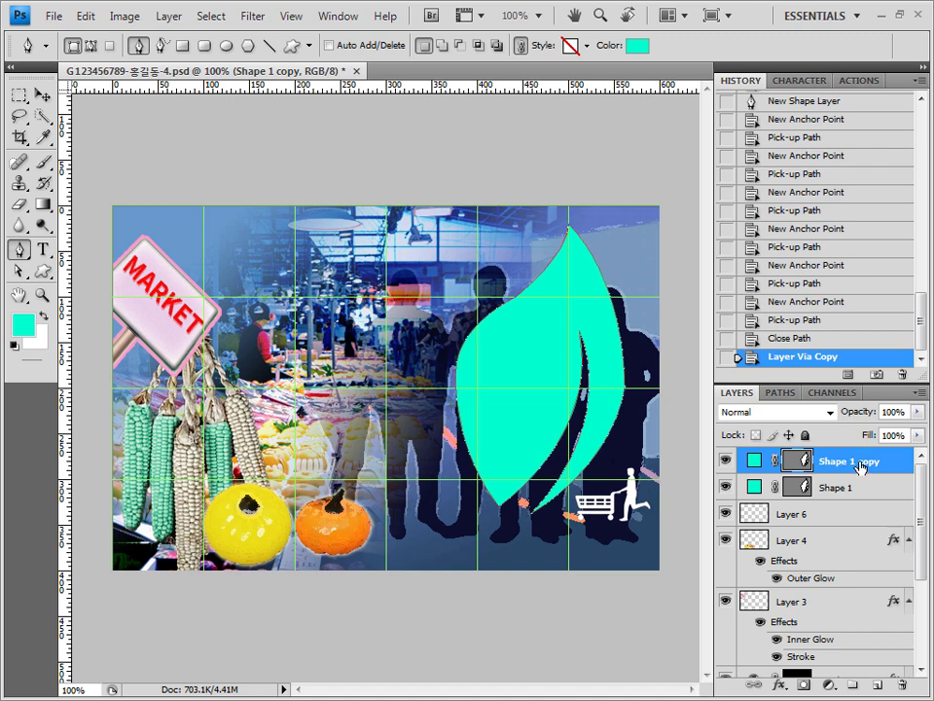
key(ctrl+t)
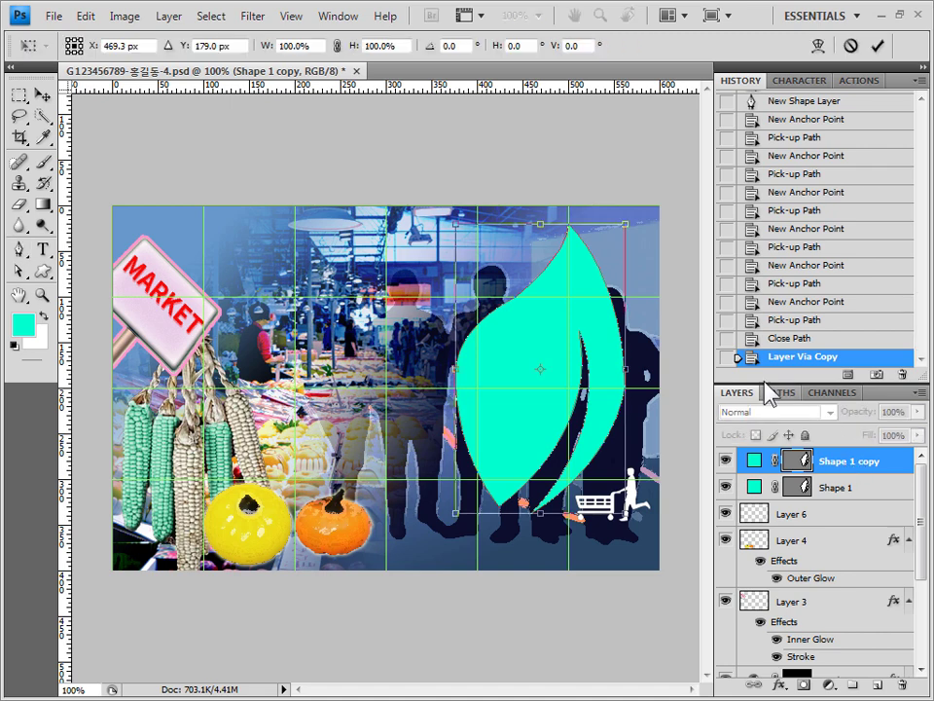
drag(456, 225, 507, 320)
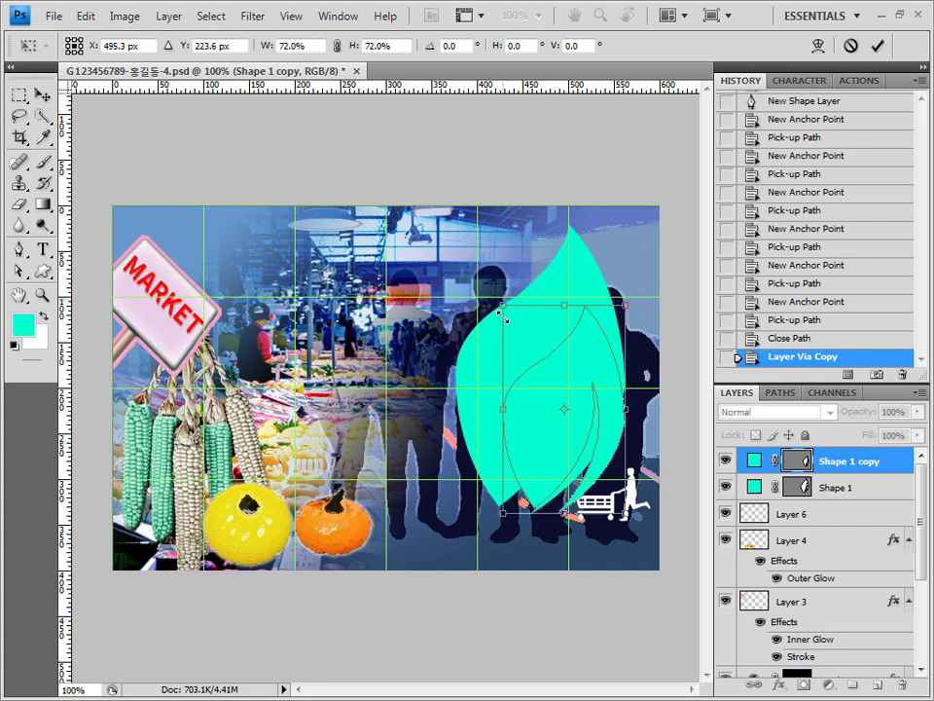
drag(545, 389, 450, 413)
drag(424, 331, 375, 481)
drag(506, 465, 477, 500)
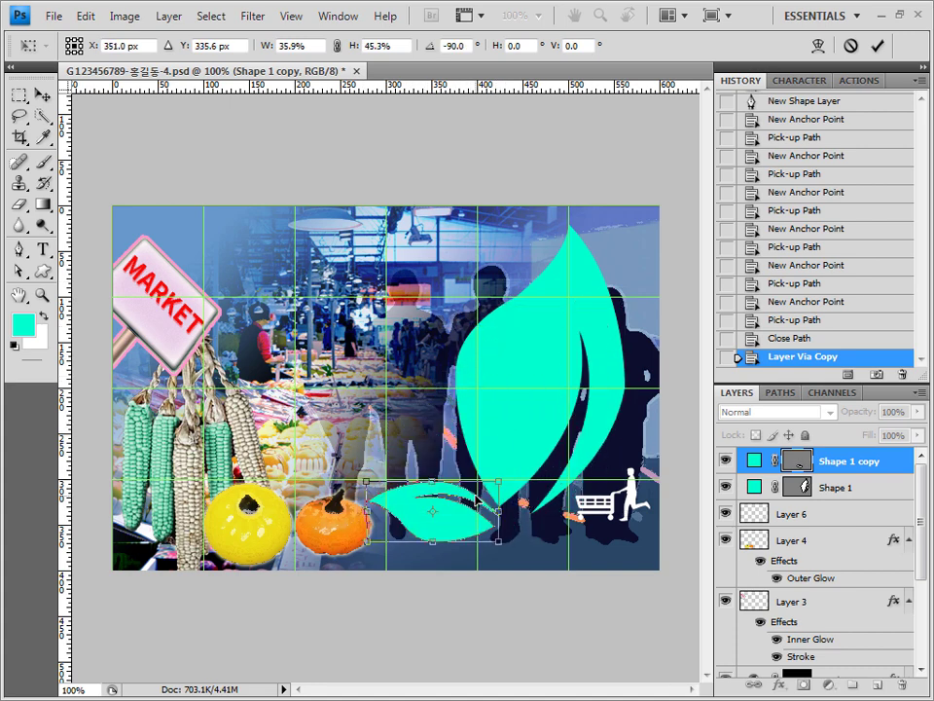
key(Return)
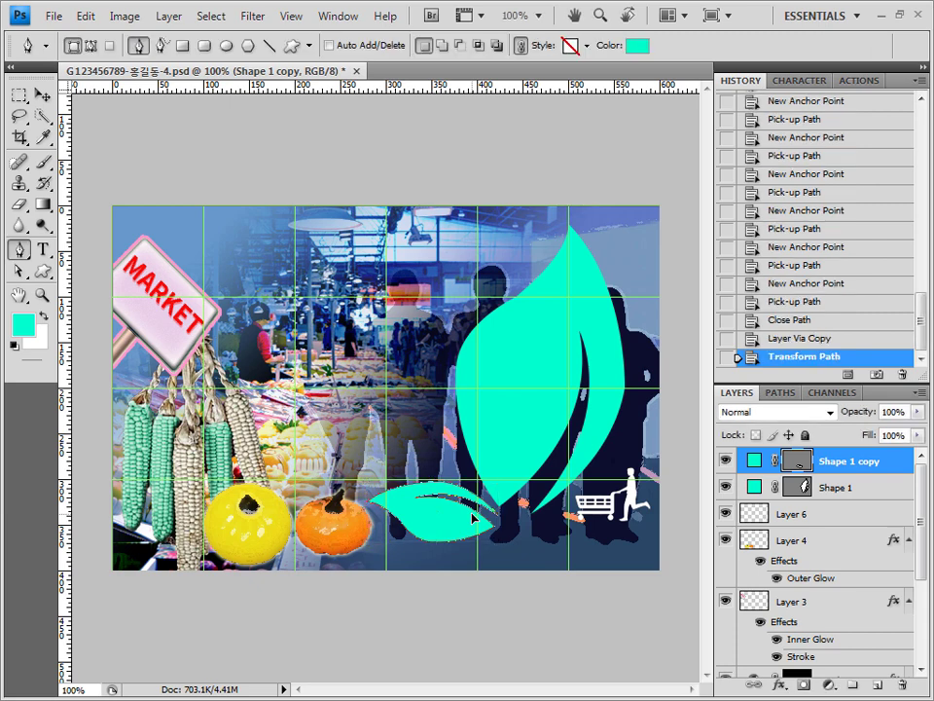
Duplicate both leaf shape layers together and recolor the two copies #ff9900.
shift+click(847, 493)
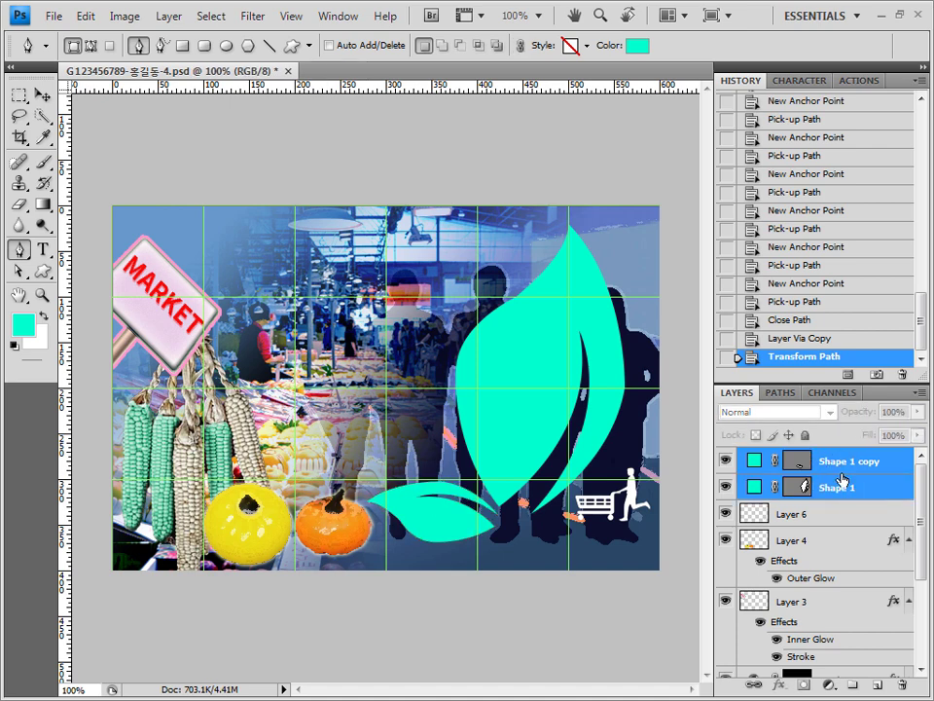
drag(843, 479, 879, 686)
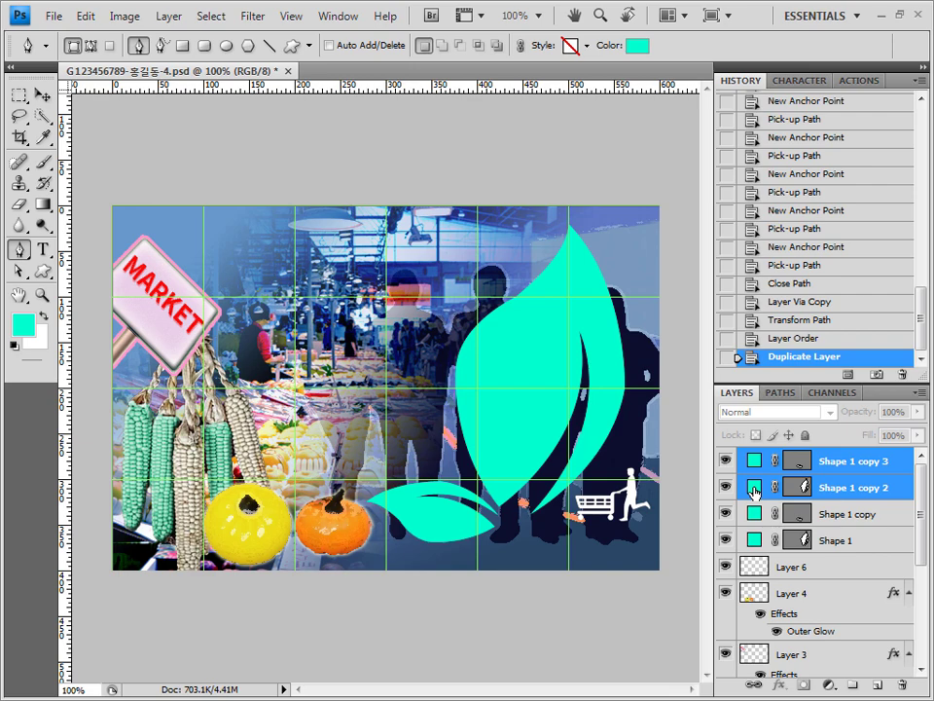
double_click(755, 487)
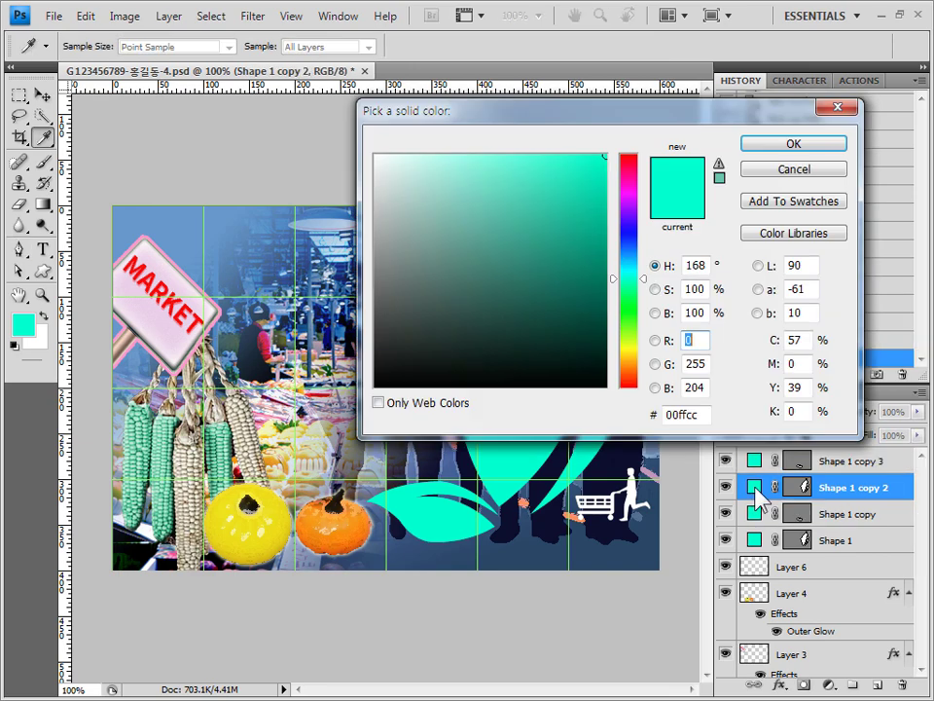
text(ff9900)
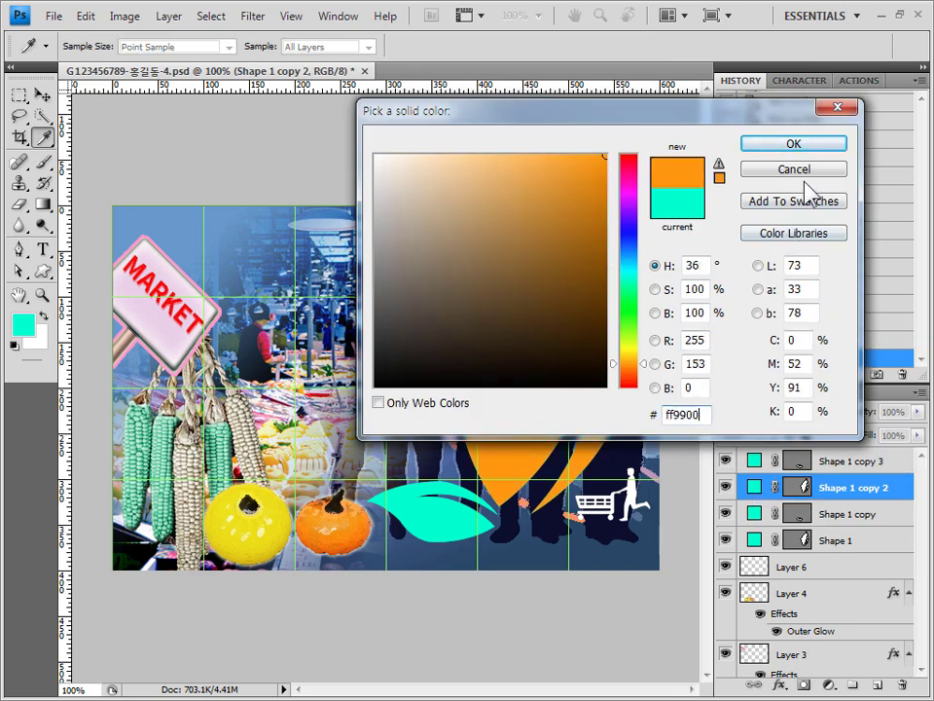
click(804, 145)
double_click(754, 461)
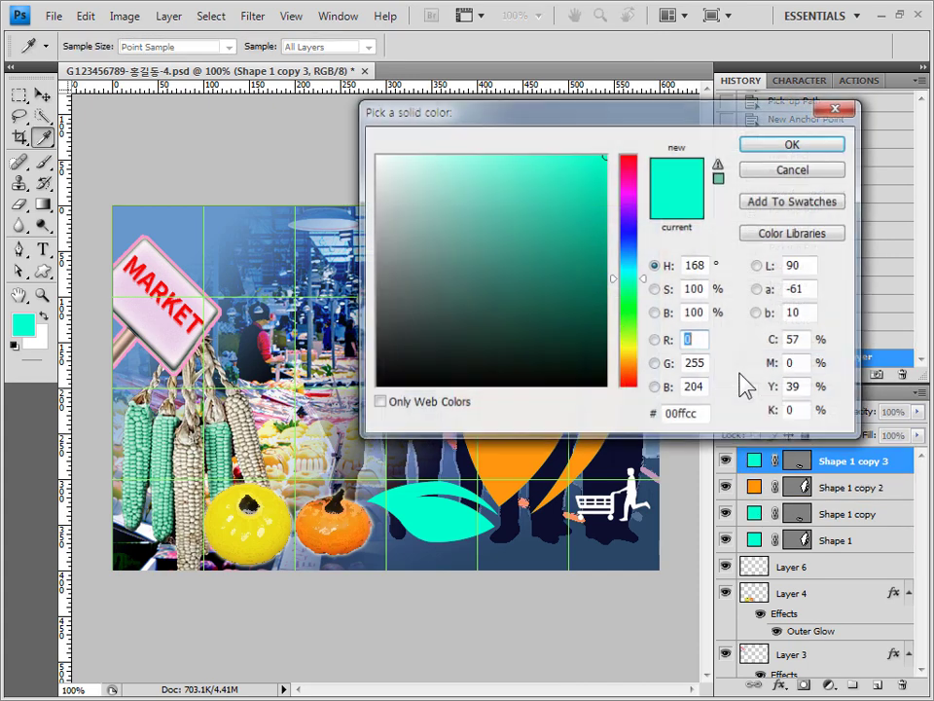
text(ff9900)
click(820, 148)
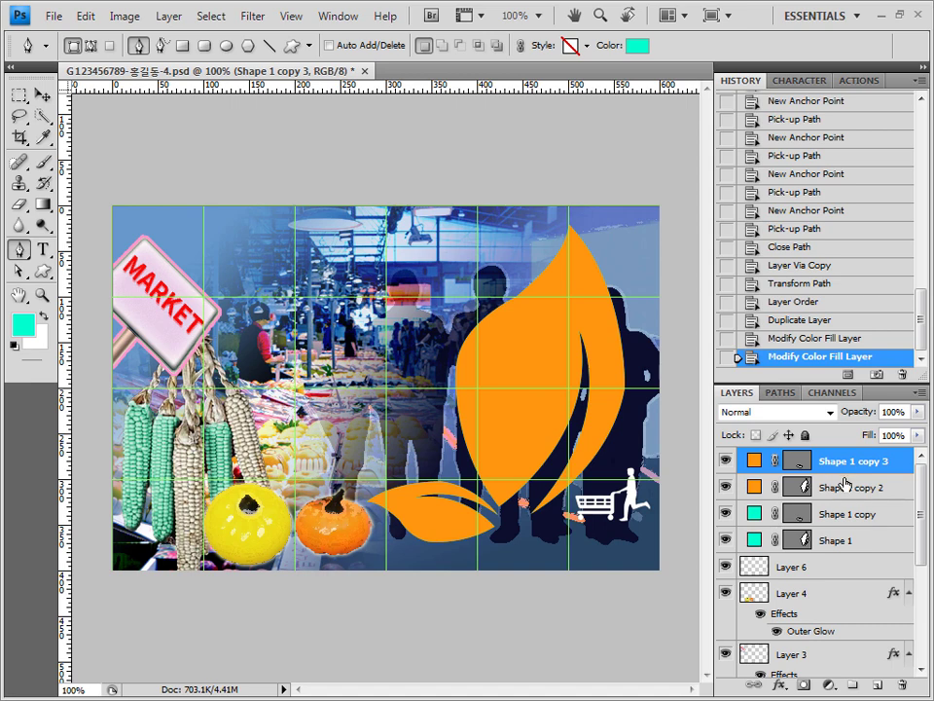
Scale the two orange leaves together to about 43%, rotated about -37° beside the large leaf, and merge their layers.
shift+click(839, 491)
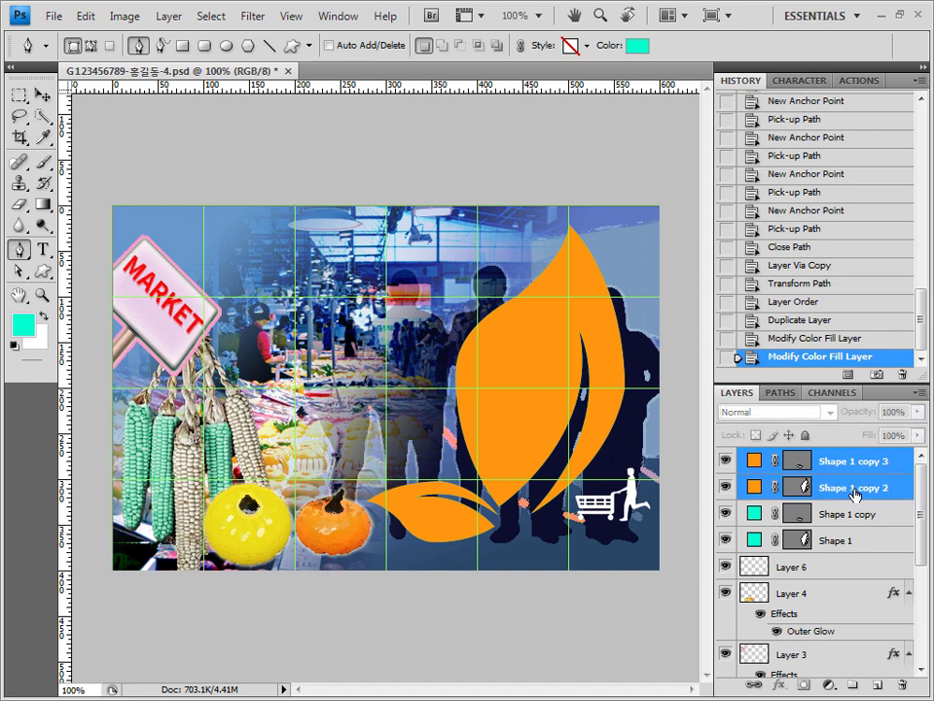
key(ctrl+t)
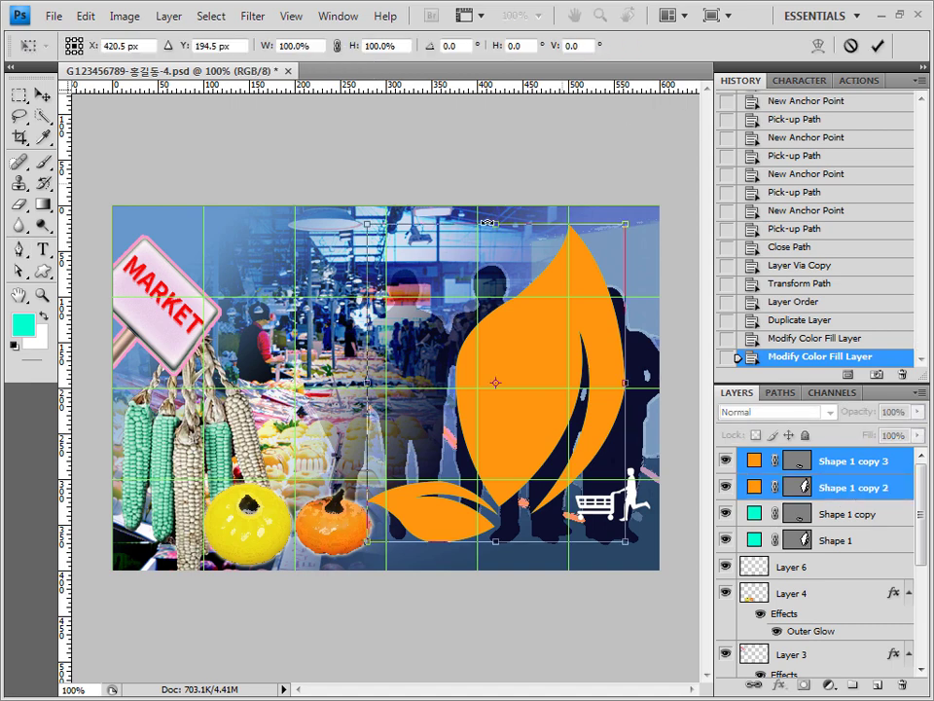
drag(372, 228, 456, 326)
drag(404, 285, 378, 280)
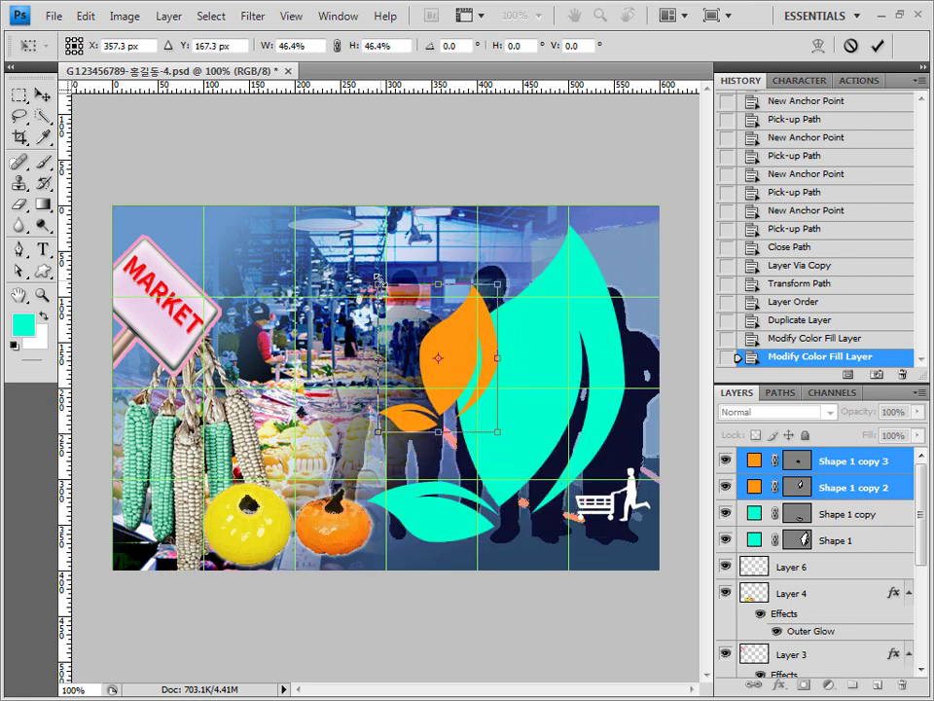
drag(458, 406, 446, 438)
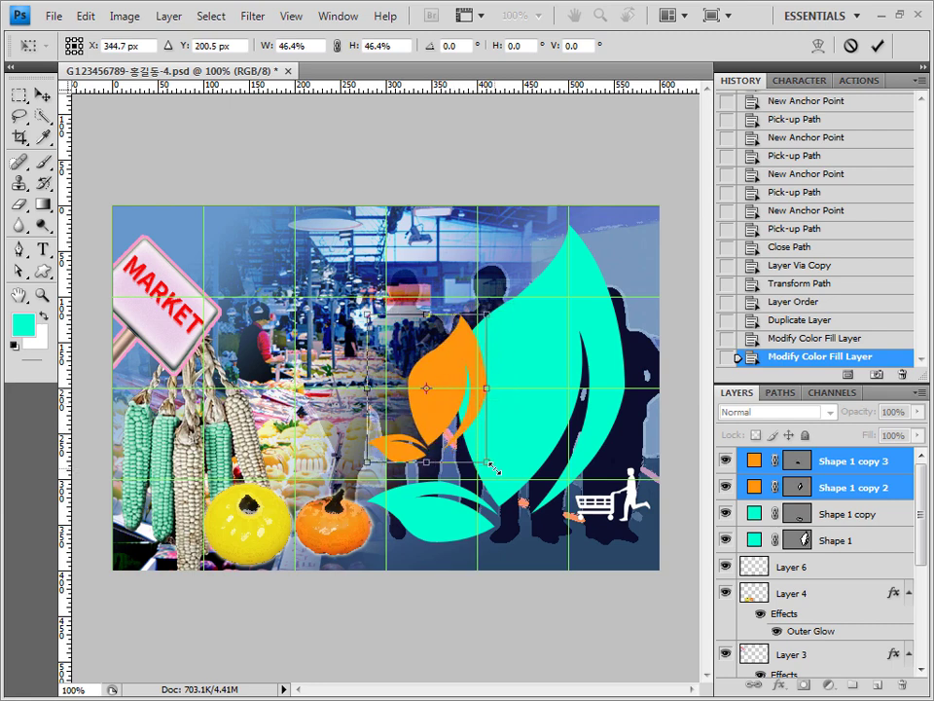
mouse_move(505, 466)
mouse_down()
mouse_move(495, 434)
mouse_move(502, 390)
mouse_move(480, 413)
mouse_move(507, 420)
mouse_move(509, 449)
mouse_up()
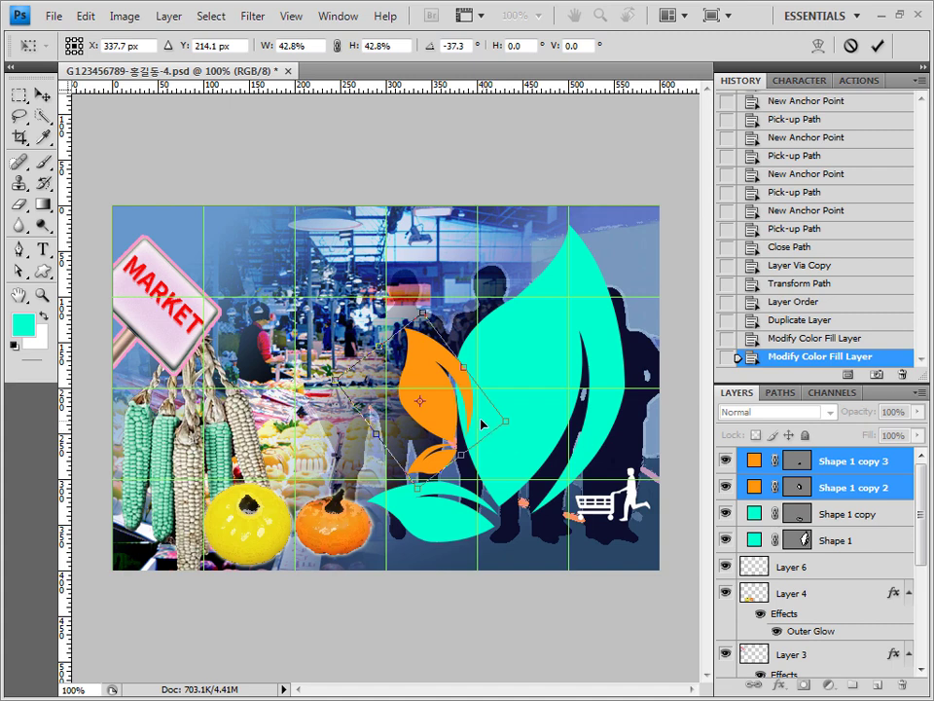
key(Return)
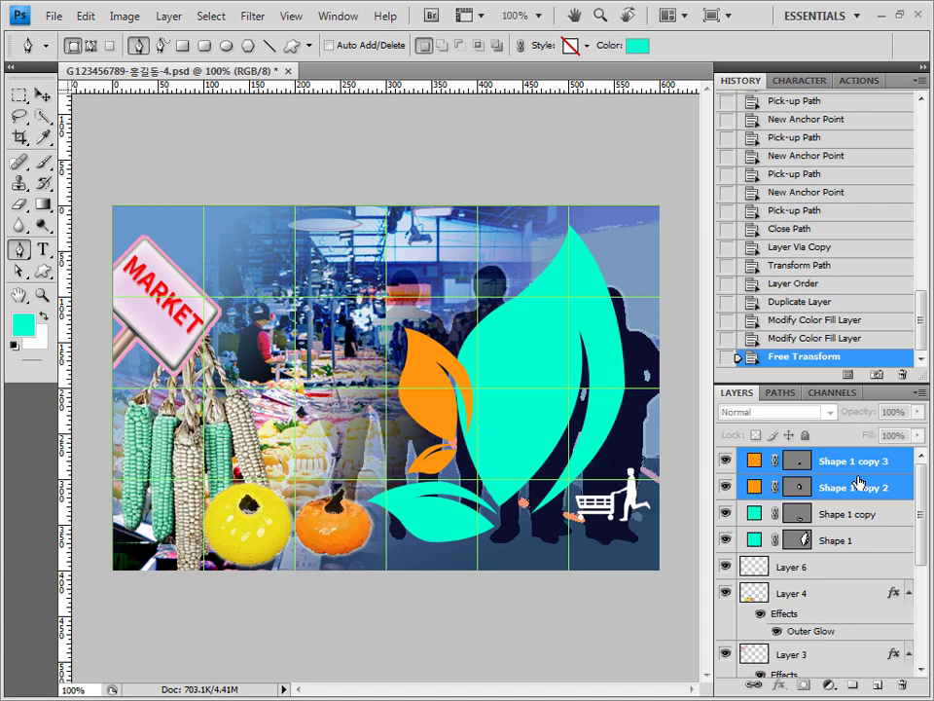
key(ctrl+e)
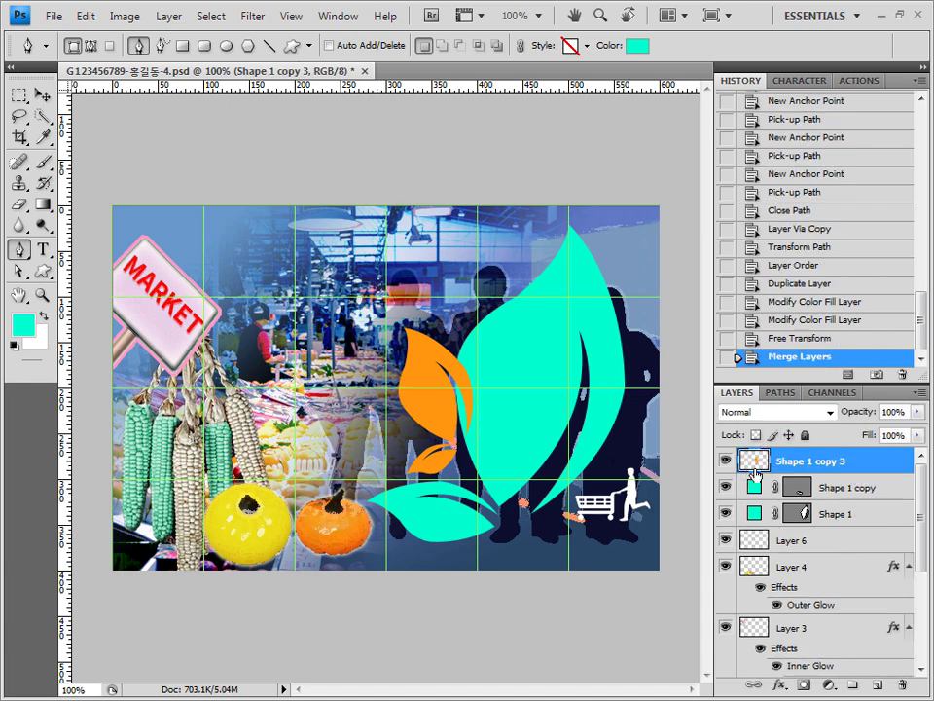
Merge the two turquoise leaf shape layers into a single layer.
click(849, 514)
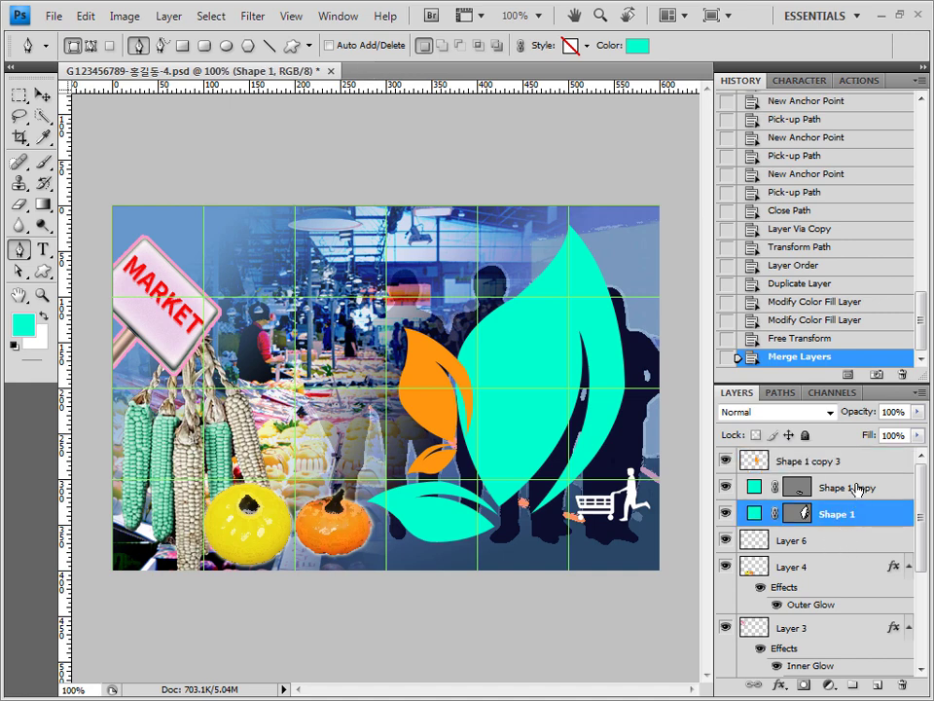
shift+click(856, 490)
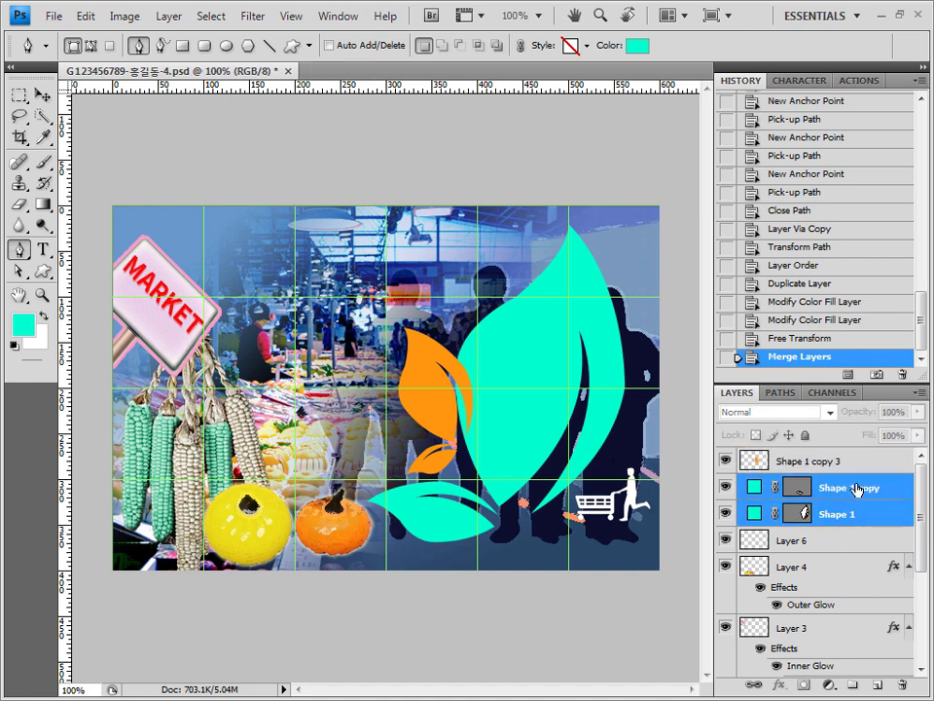
key(ctrl+e)
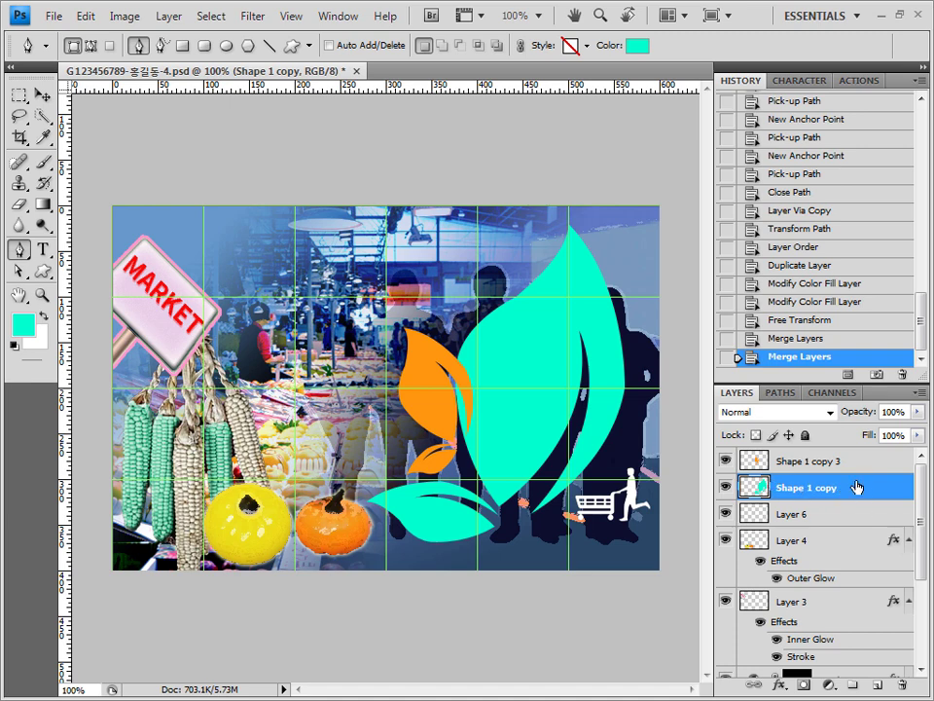
click(167, 16)
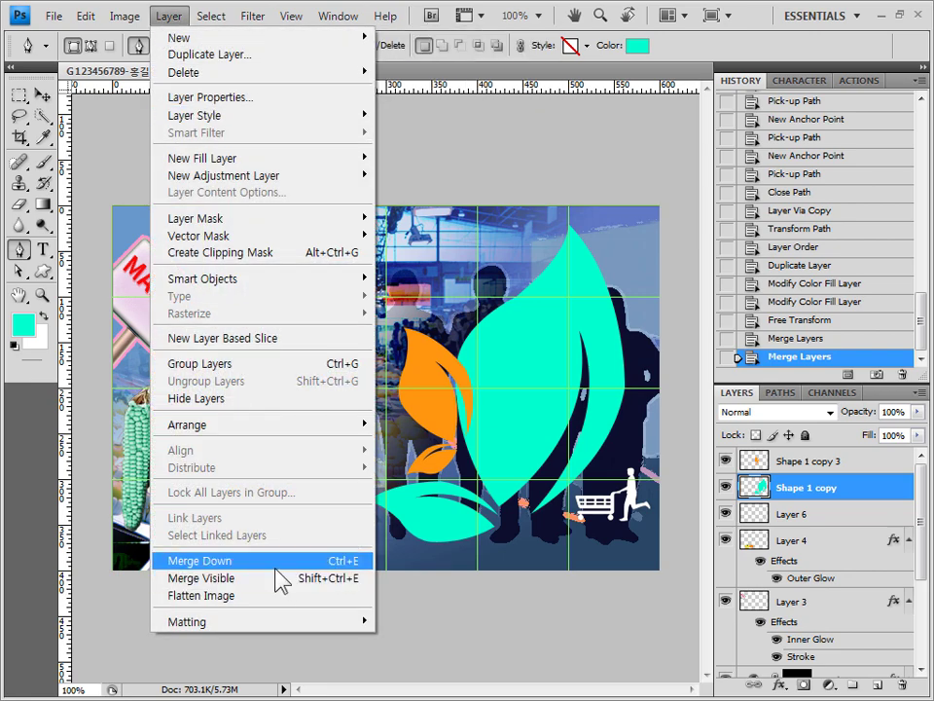
key(Escape)
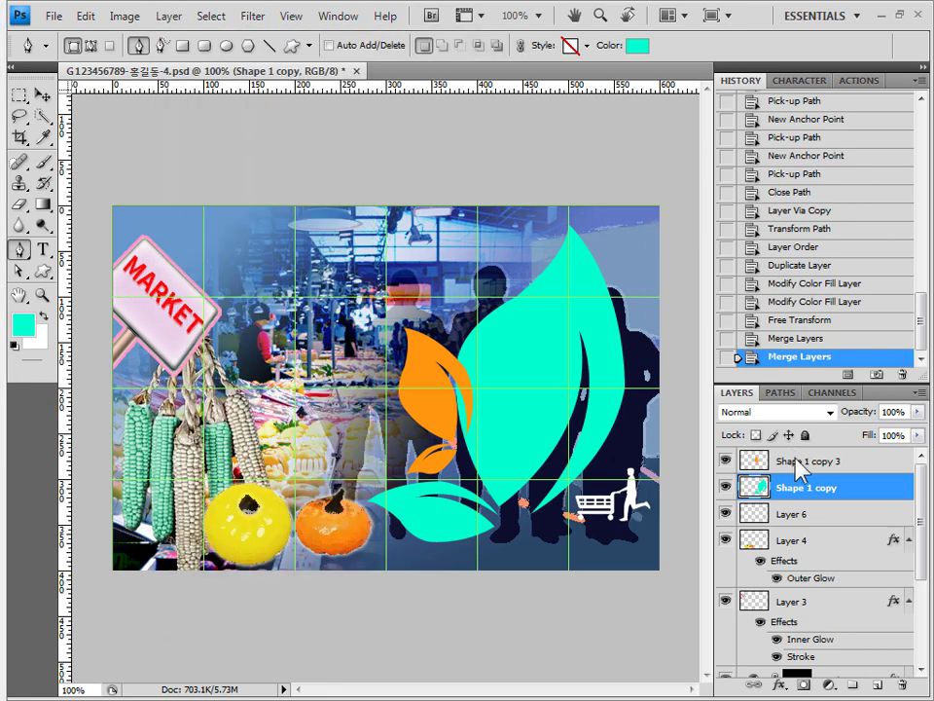
Apply a default Drop Shadow to the merged turquoise leaves layer and to the merged orange leaves layer.
click(779, 684)
click(816, 495)
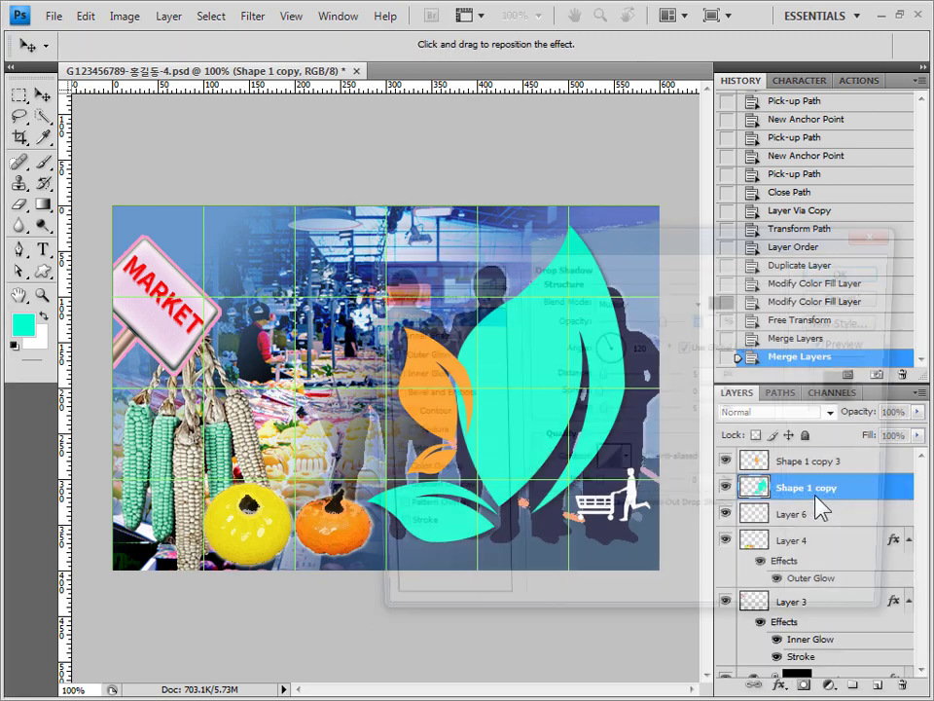
key(Return)
click(808, 460)
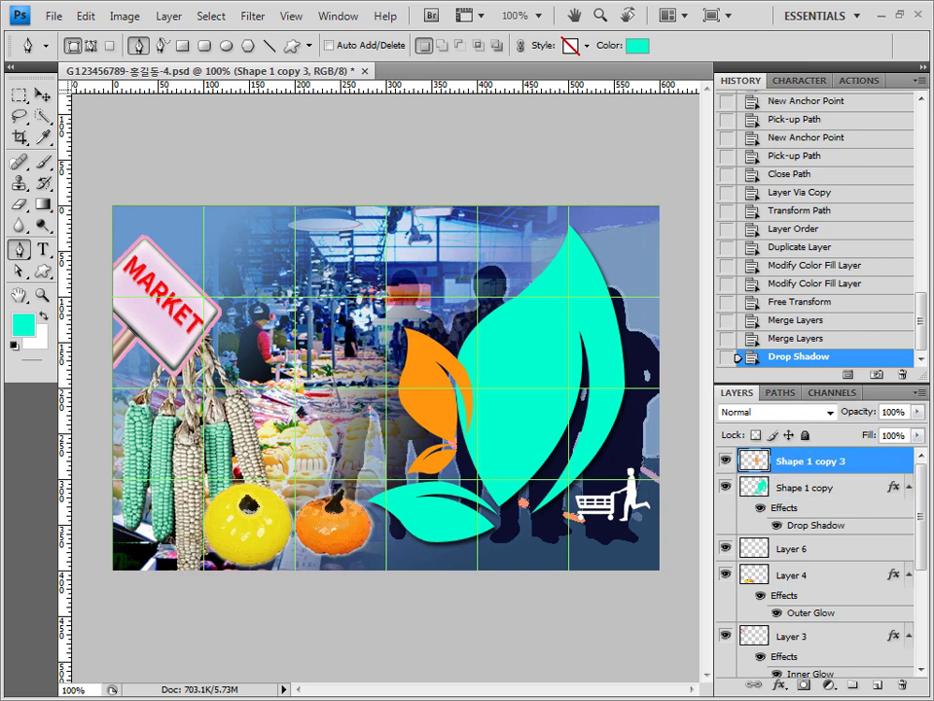
click(782, 686)
click(820, 496)
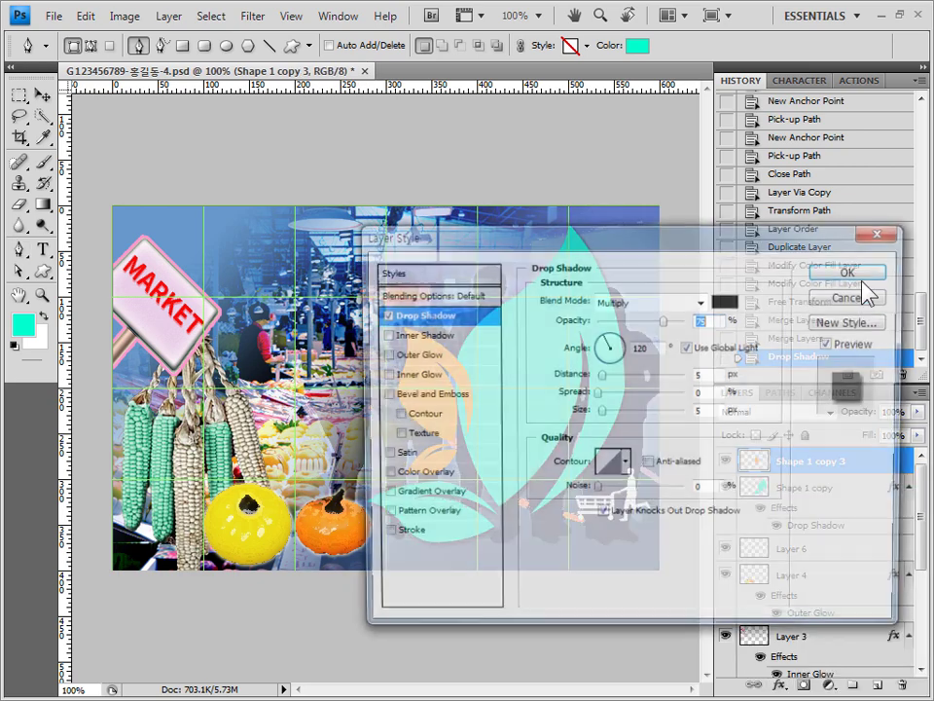
key(Return)
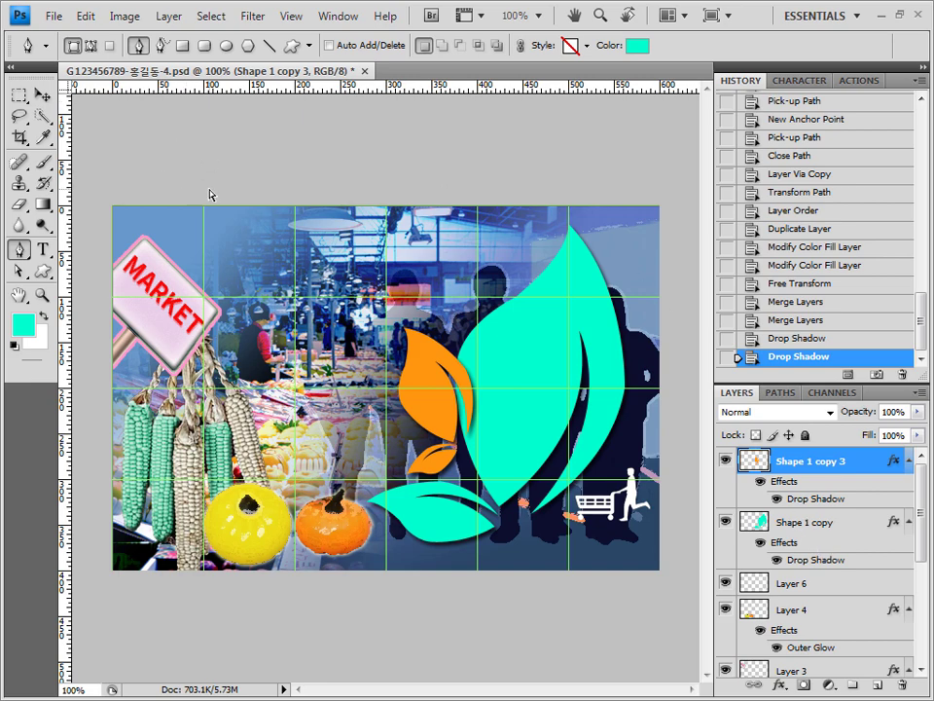
Create a new white 46 × 47 px RGB document at 72 pixels/inch.
key(ctrl+n)
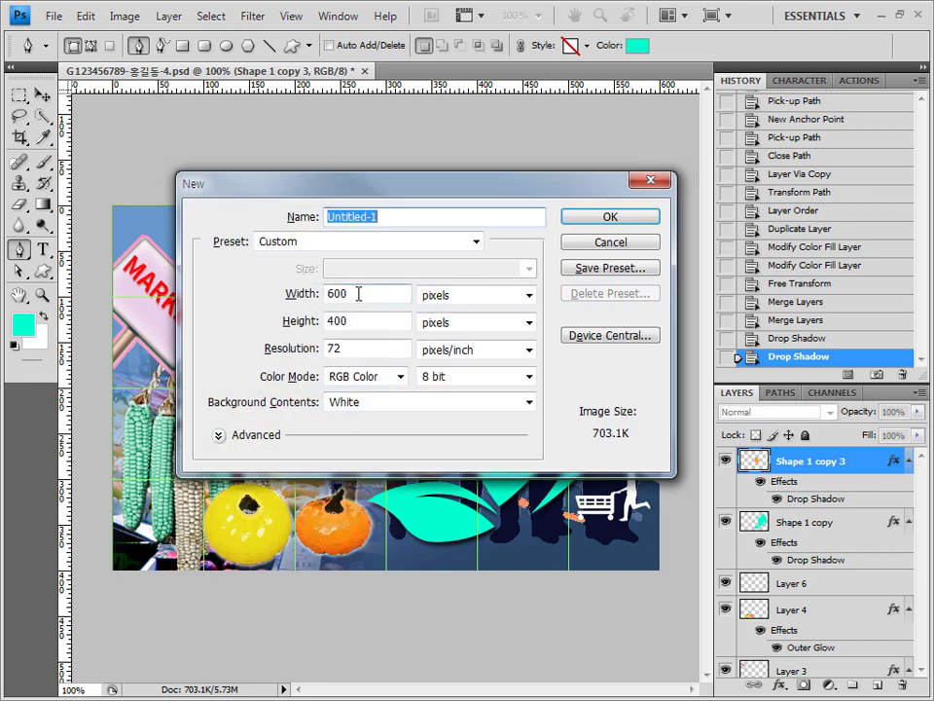
double_click(360, 294)
text(46)
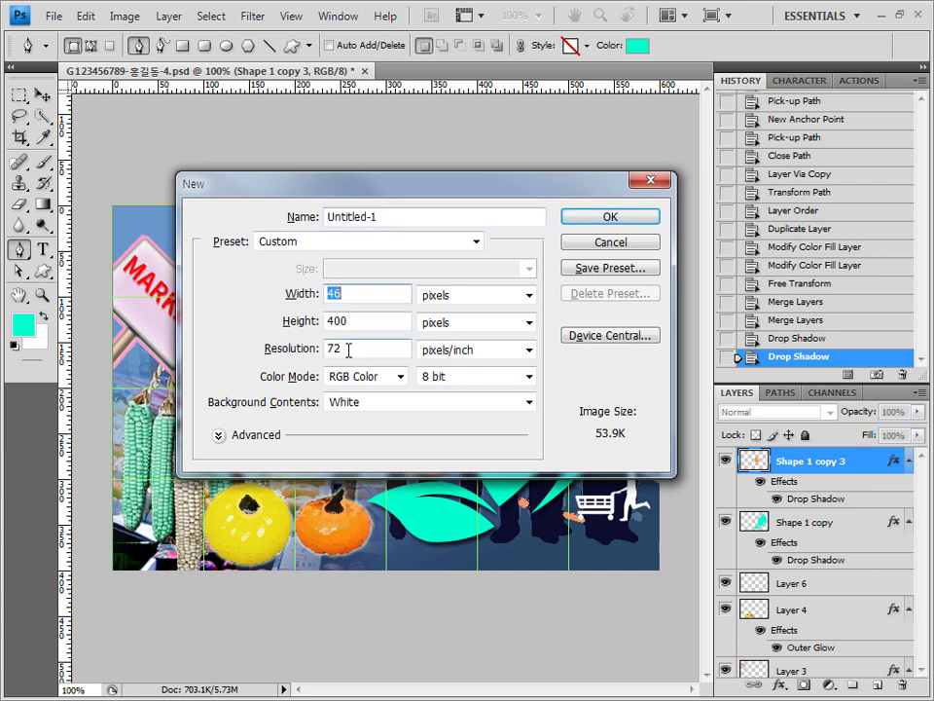
key(Tab)
text(47)
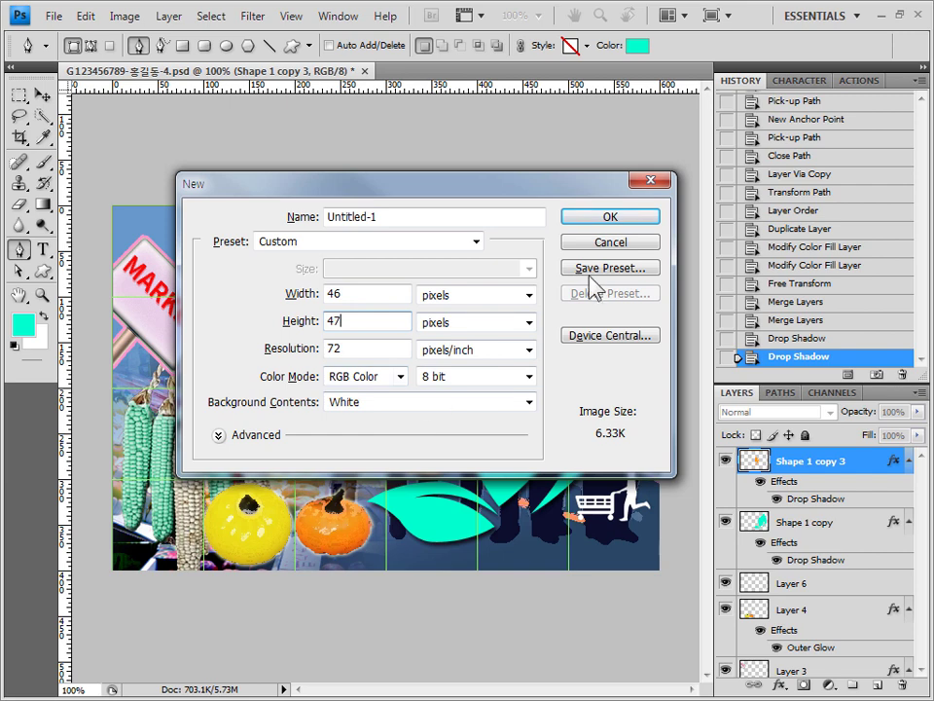
click(615, 218)
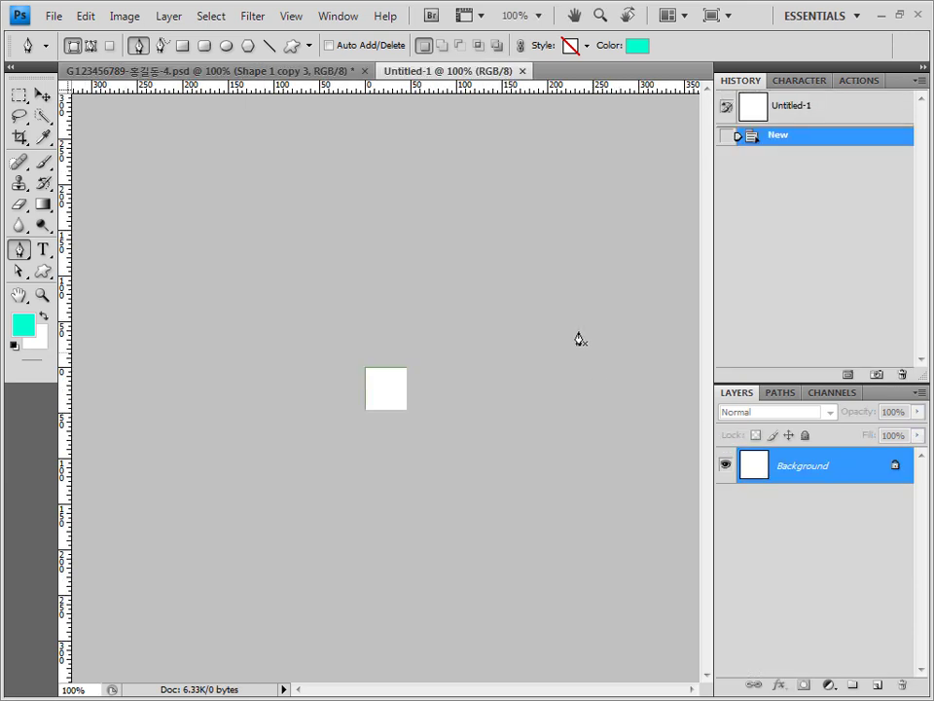
click(326, 73)
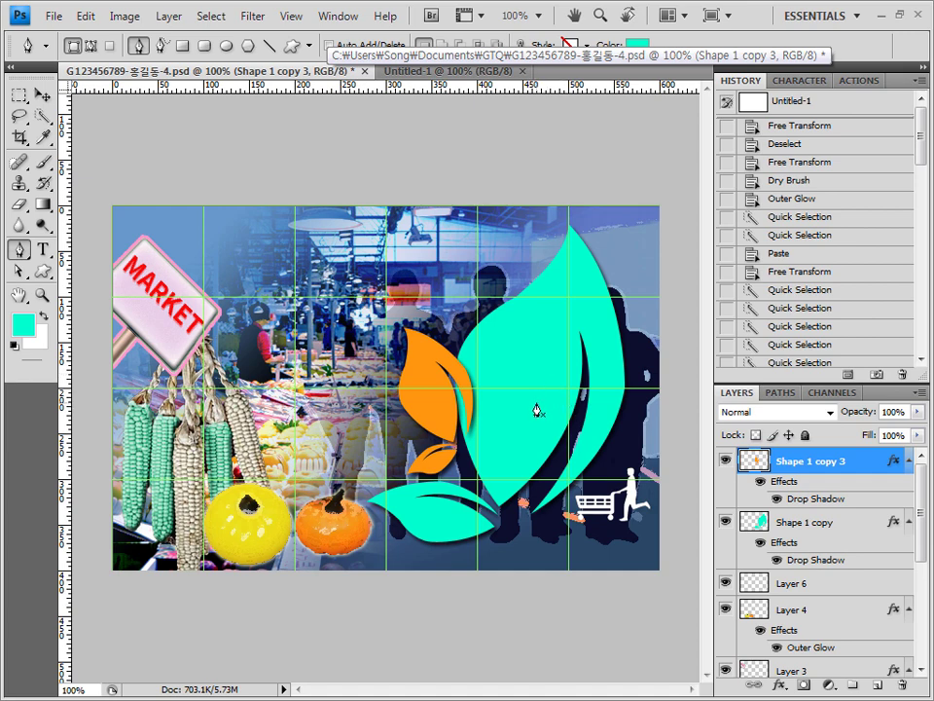
click(450, 71)
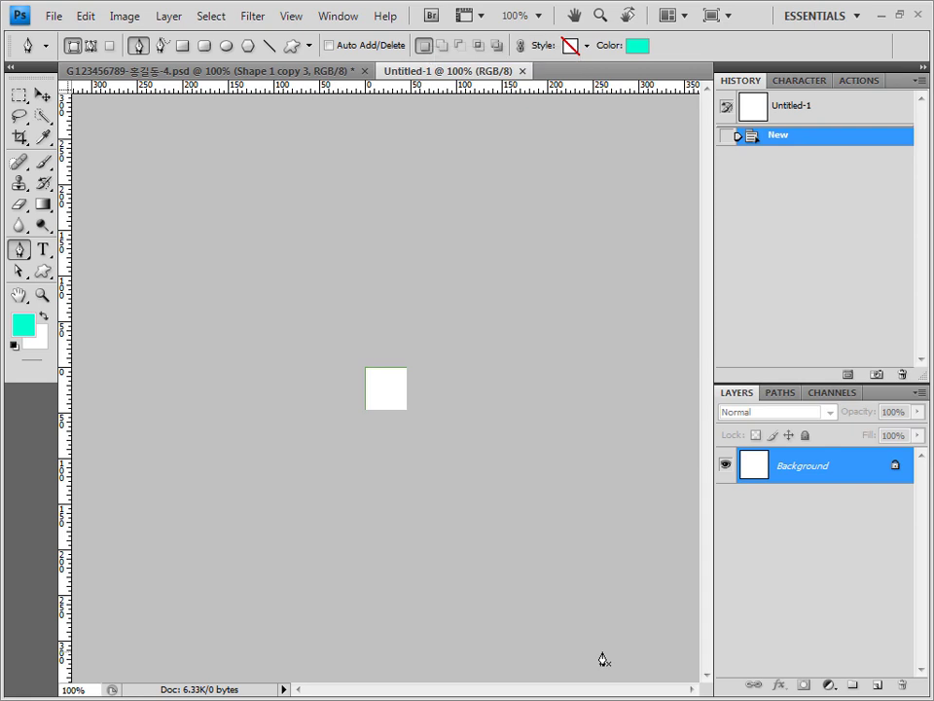
Choose the Blob 2 custom shape as the shape for the Custom Shape tool.
key(ctrl+plus)
key(ctrl+plus)
key(ctrl+plus)
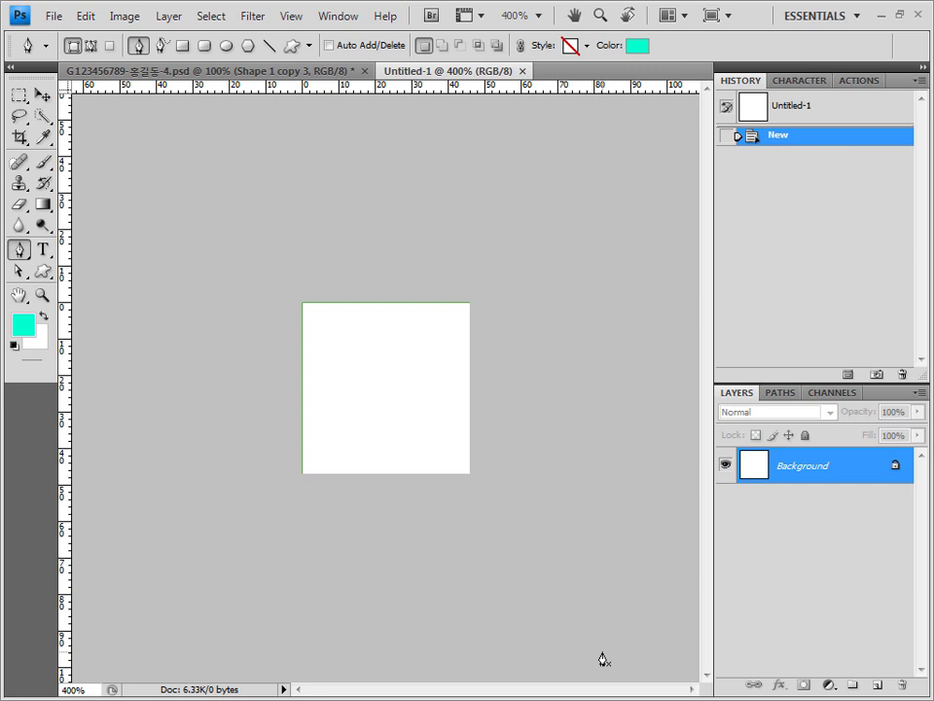
key(ctrl+plus)
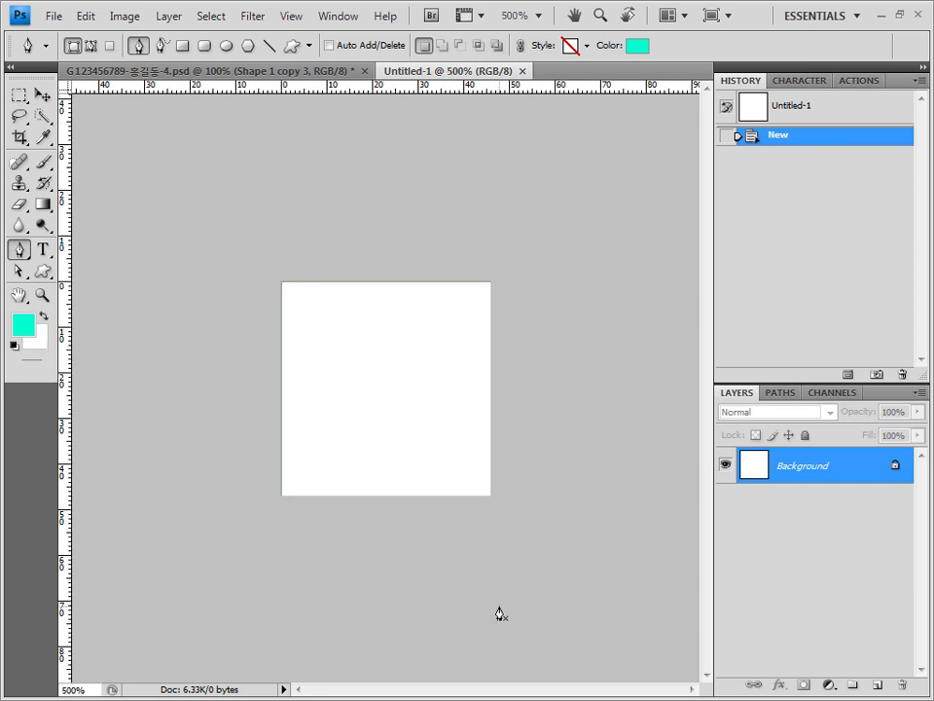
click(43, 271)
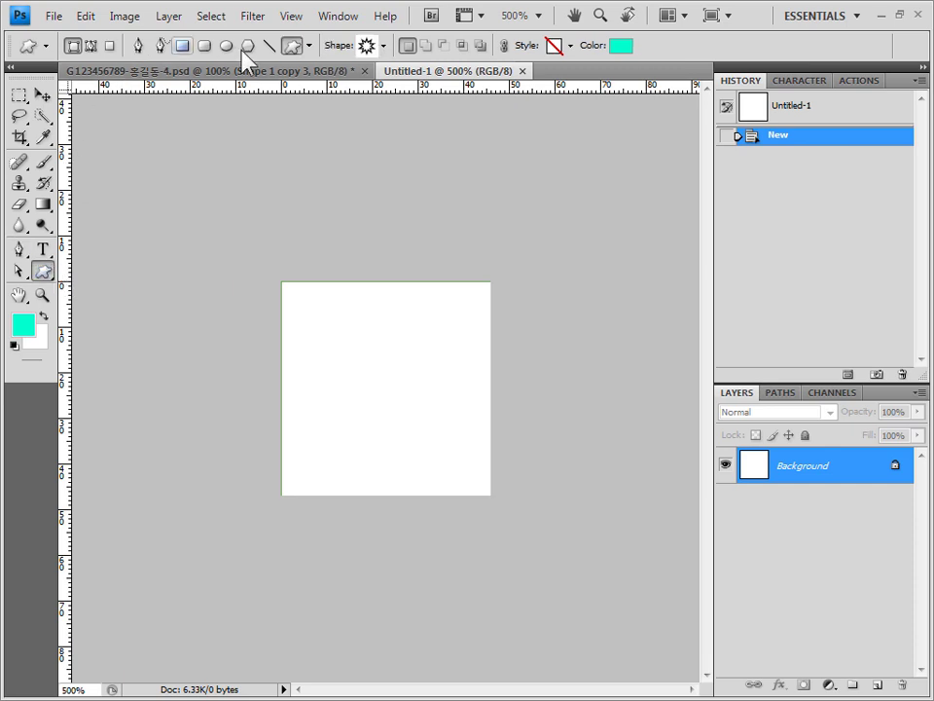
click(384, 45)
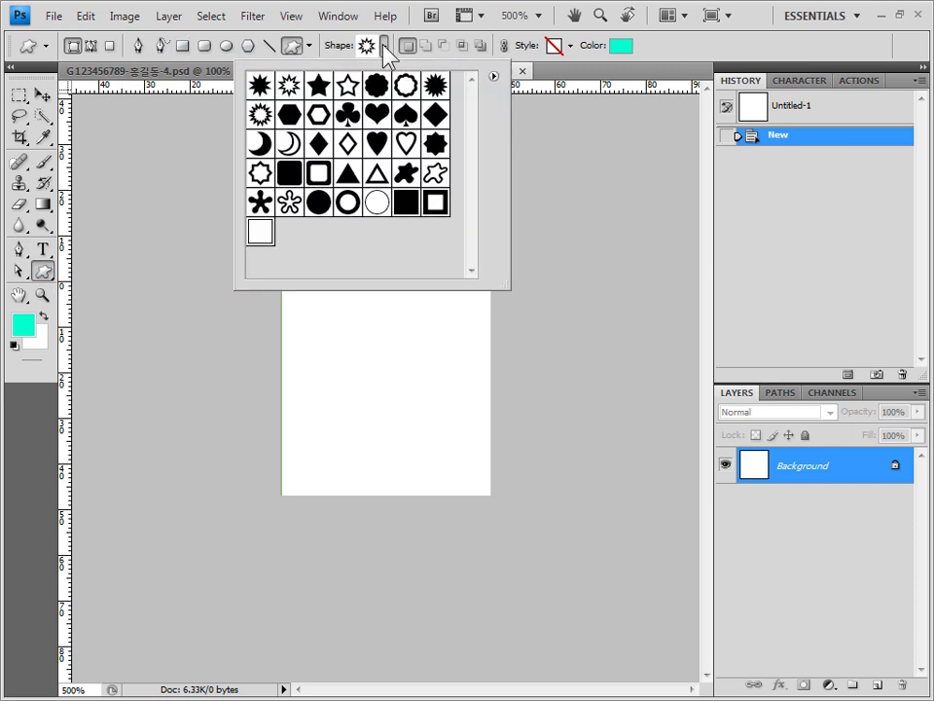
click(494, 76)
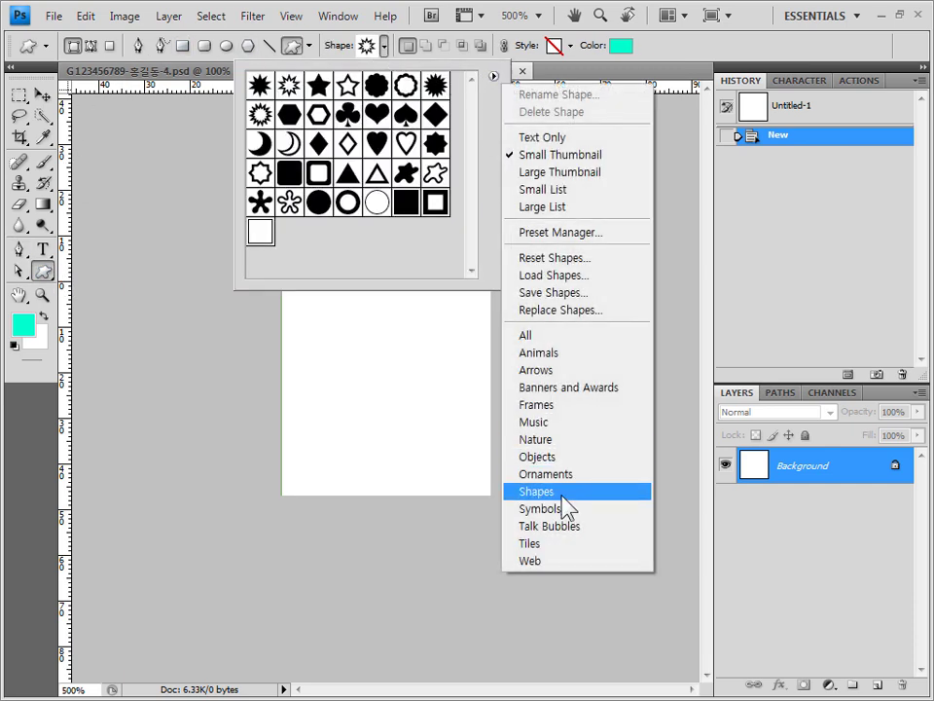
click(280, 204)
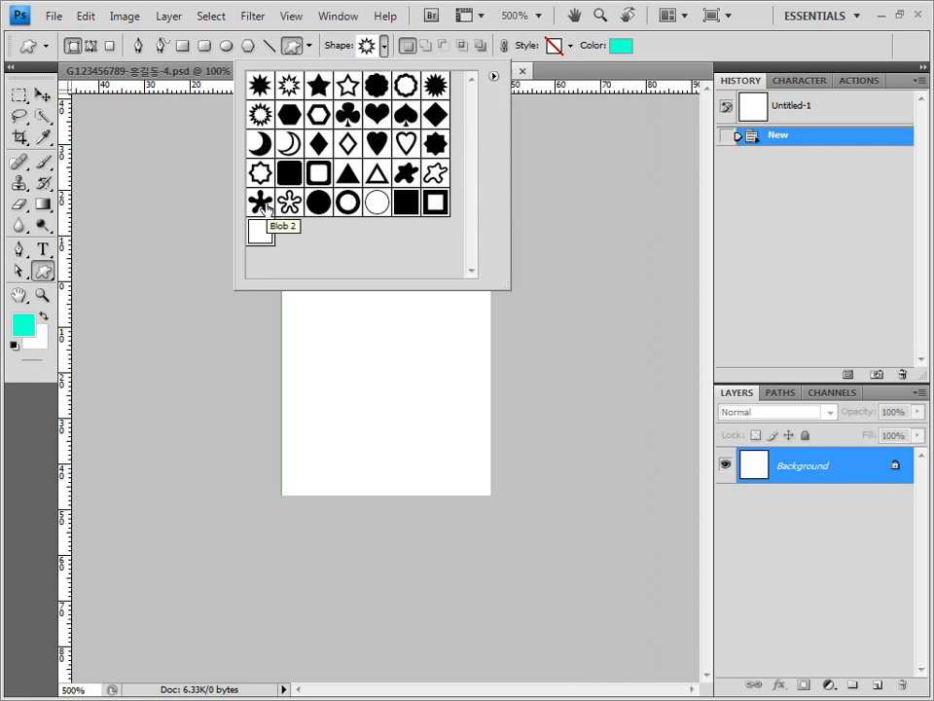
click(265, 207)
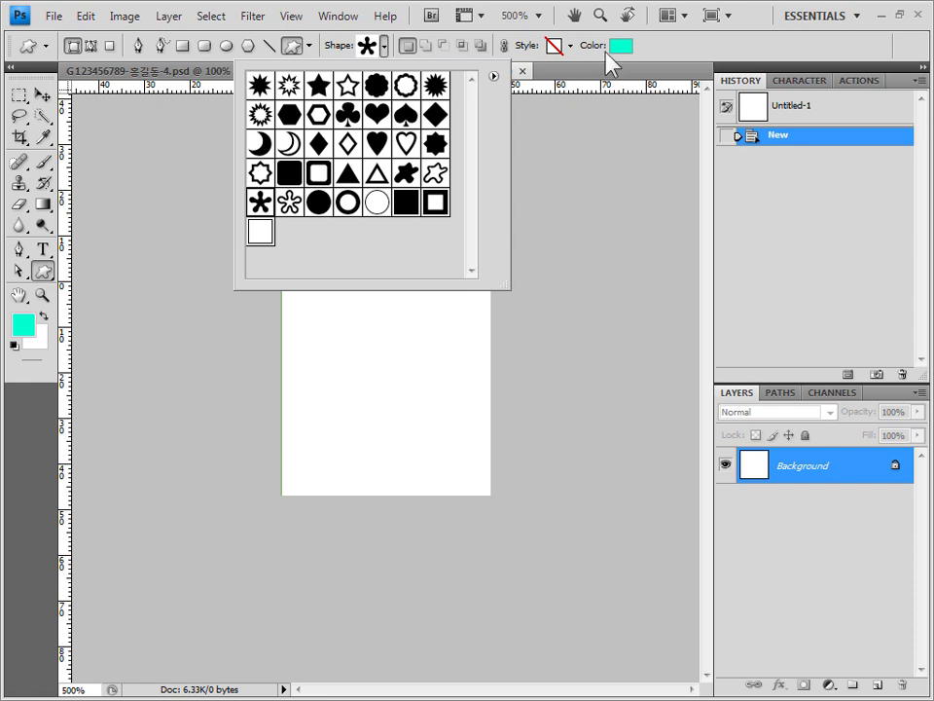
Set the custom shape's fill color to white.
click(570, 46)
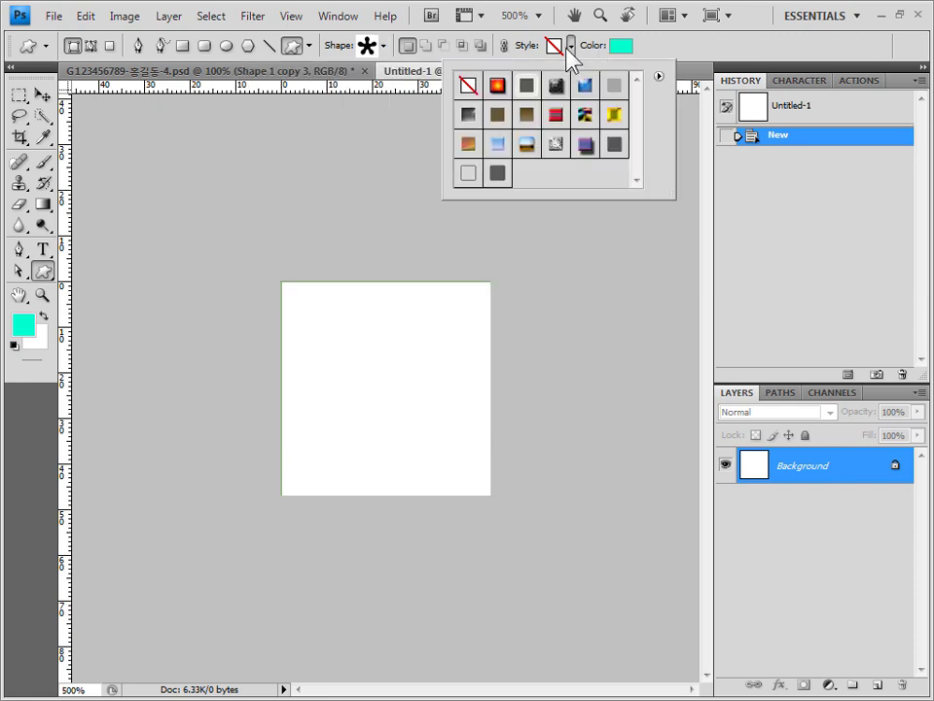
click(624, 49)
click(626, 51)
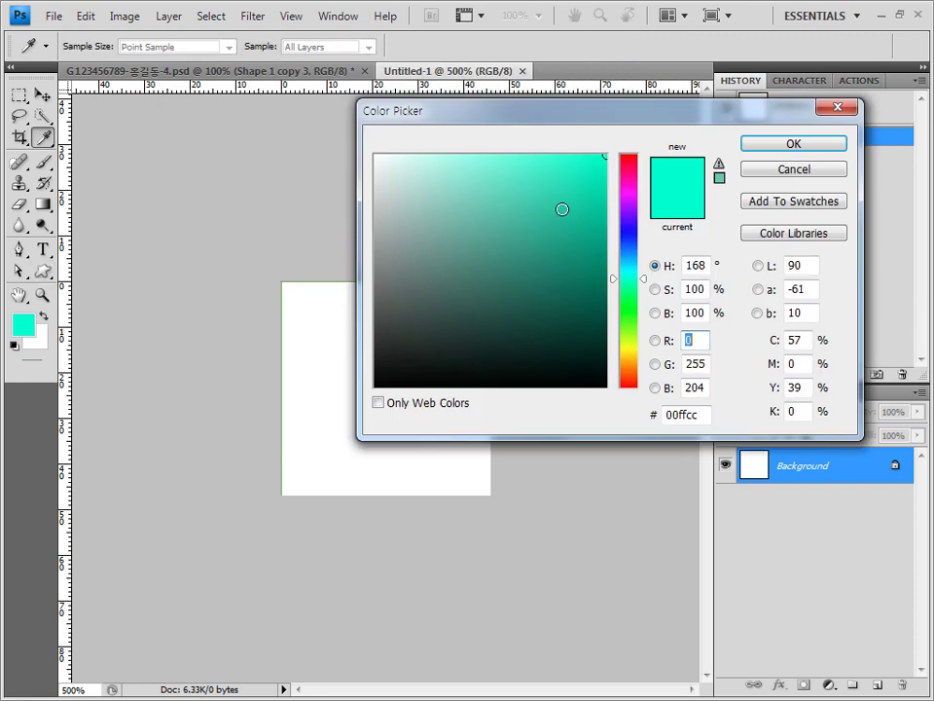
drag(561, 207, 288, 99)
click(794, 146)
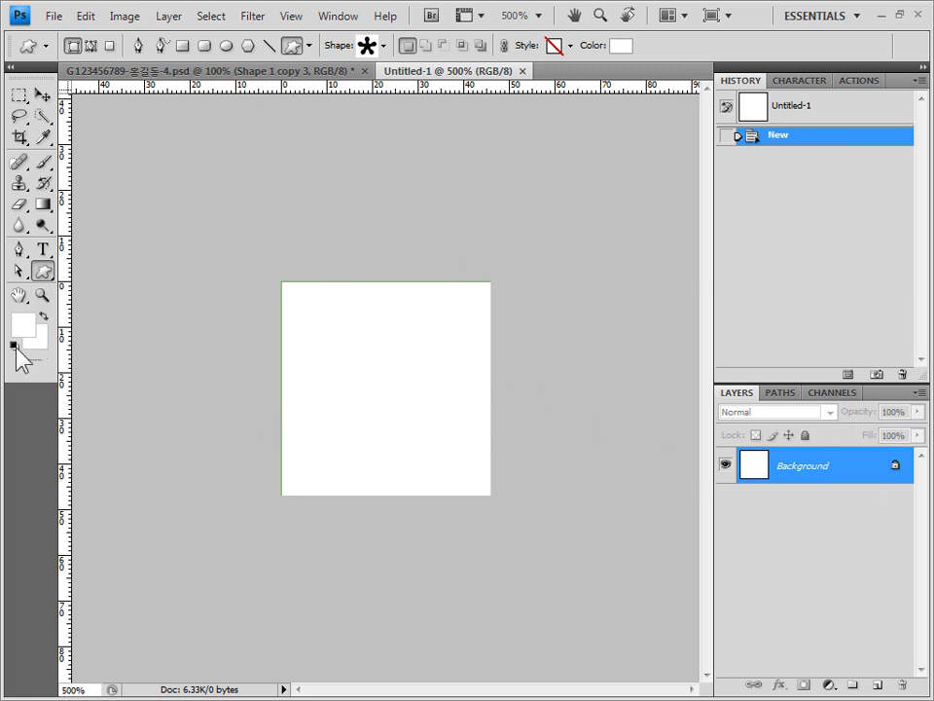
Fill the background black and draw a white #ffffff Blob 2 shape about 20 px wide in the canvas's upper-left area.
click(14, 344)
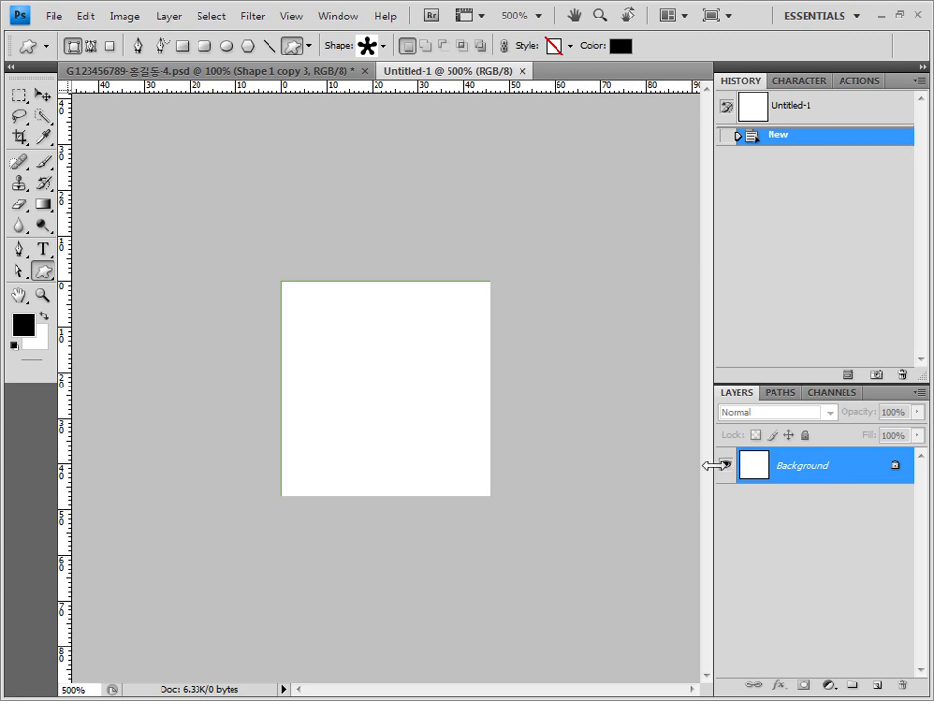
key(alt+BackSpace)
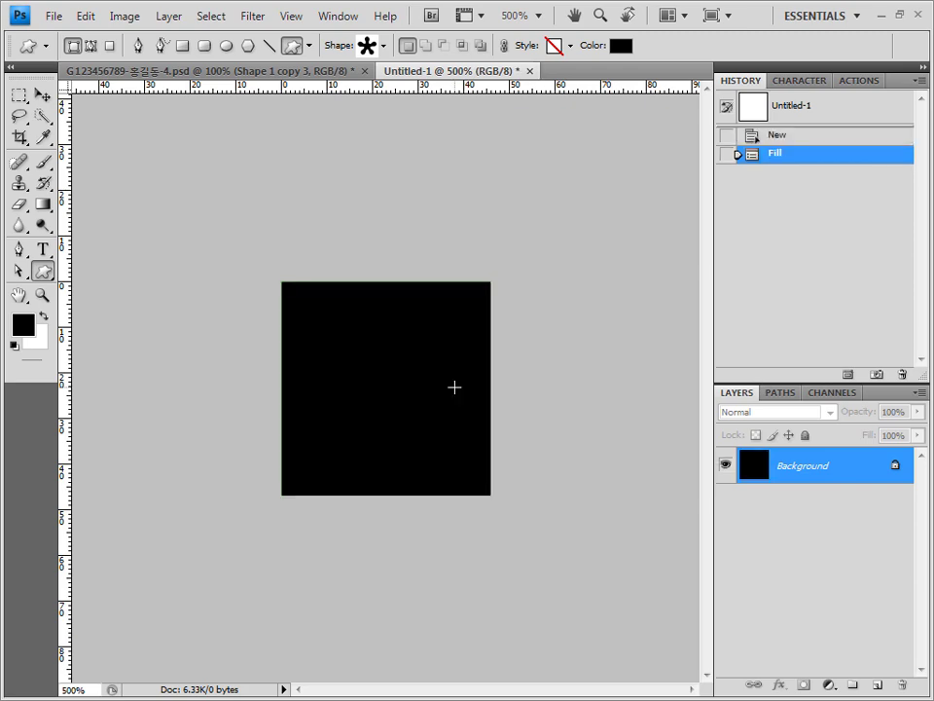
click(621, 55)
click(376, 156)
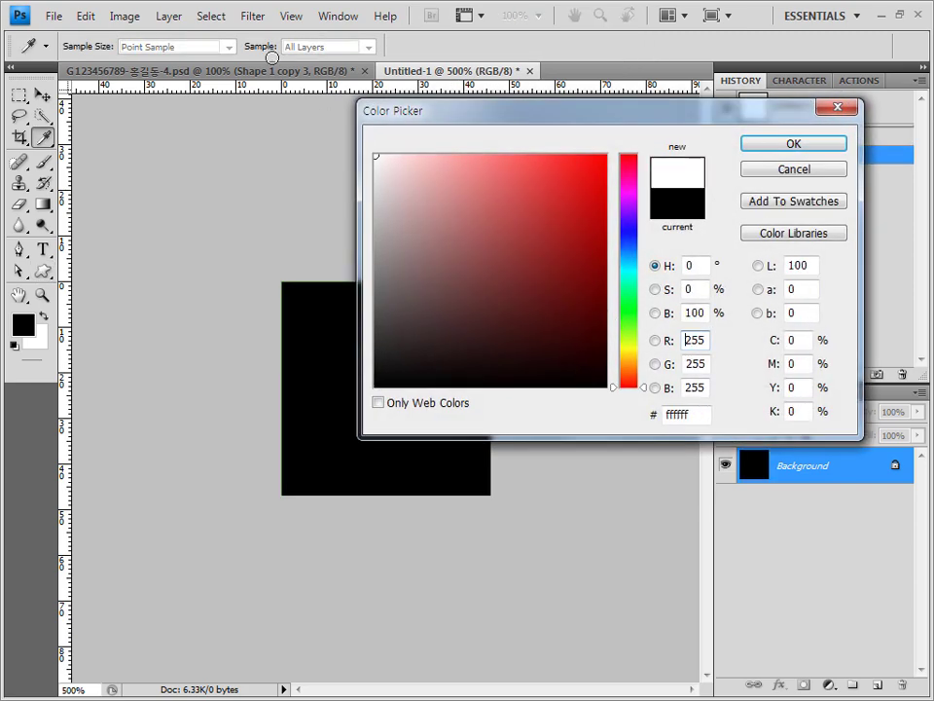
click(793, 146)
drag(296, 301, 385, 384)
Draw a white Heart Frame shape about 20 px wide and 25 px tall diagonally below the blob, in the canvas's lower-right area.
click(385, 46)
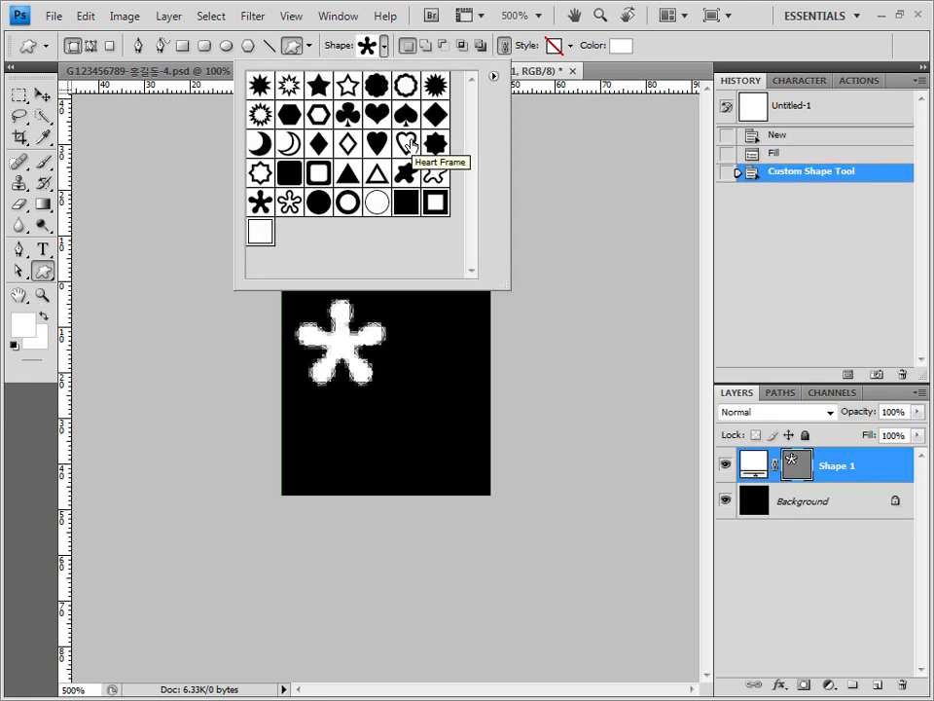
click(410, 145)
click(612, 359)
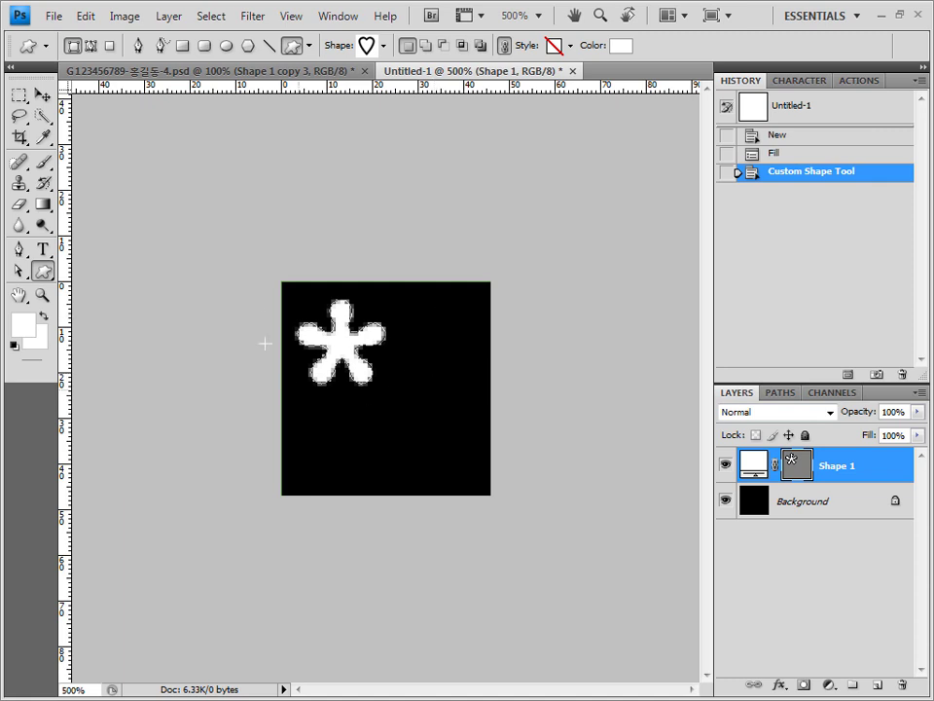
drag(402, 410, 475, 367)
key(ctrl+z)
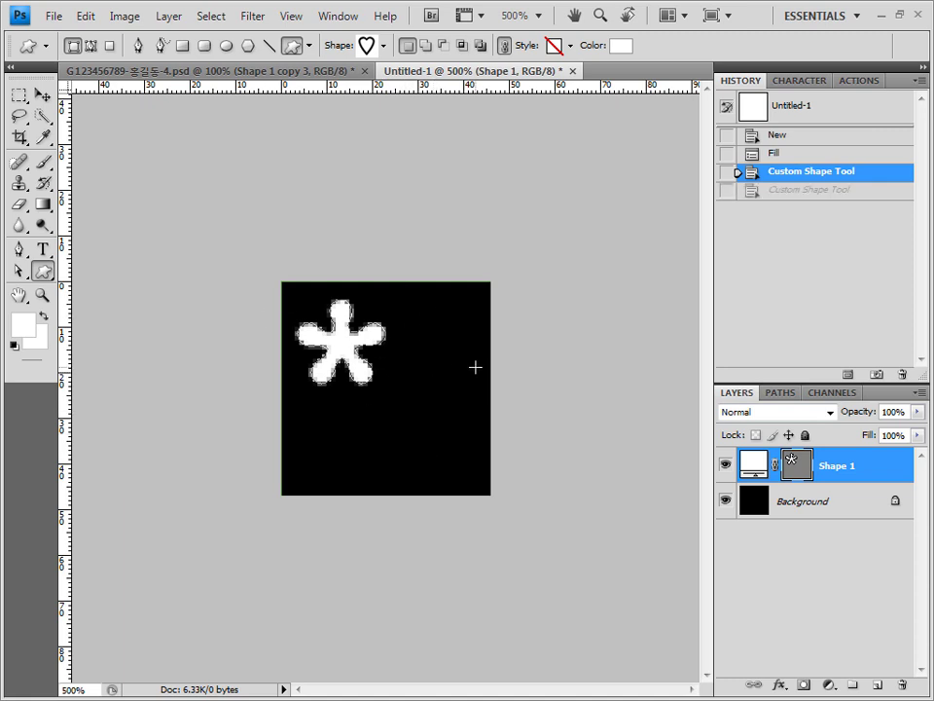
drag(385, 370, 477, 484)
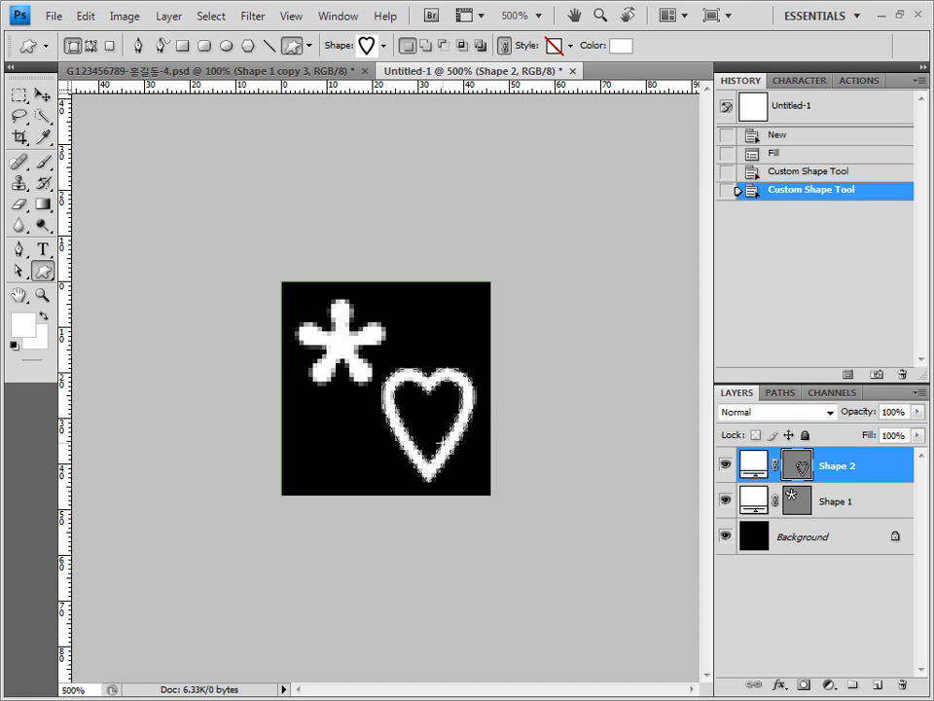
Recolor the heart frame shape #ffcc00.
click(626, 46)
key(Tab)
key(Tab)
key(Tab)
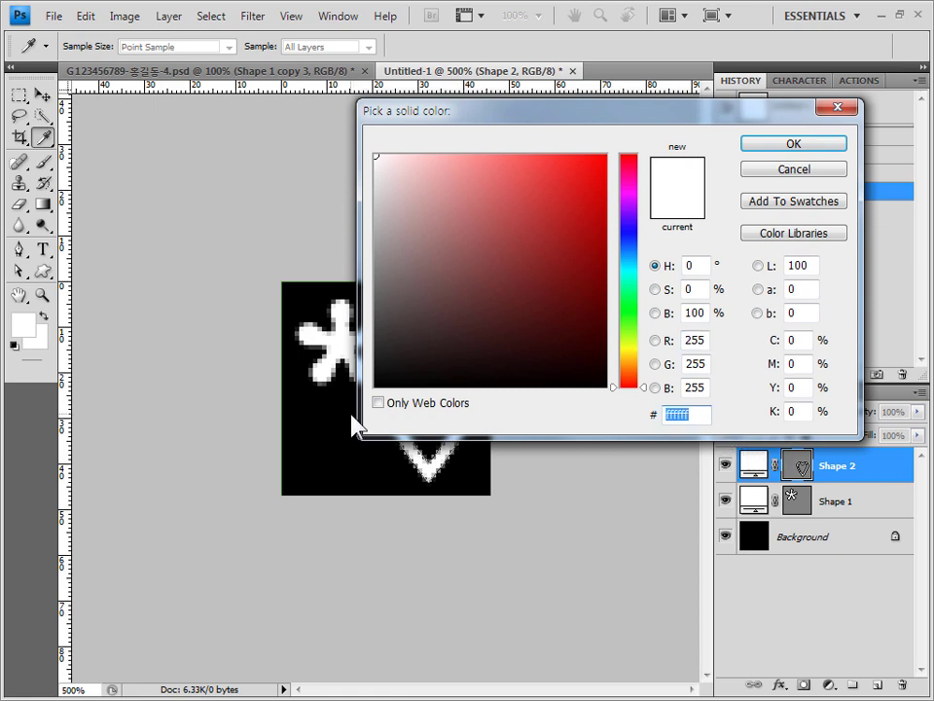
text(ffcc00)
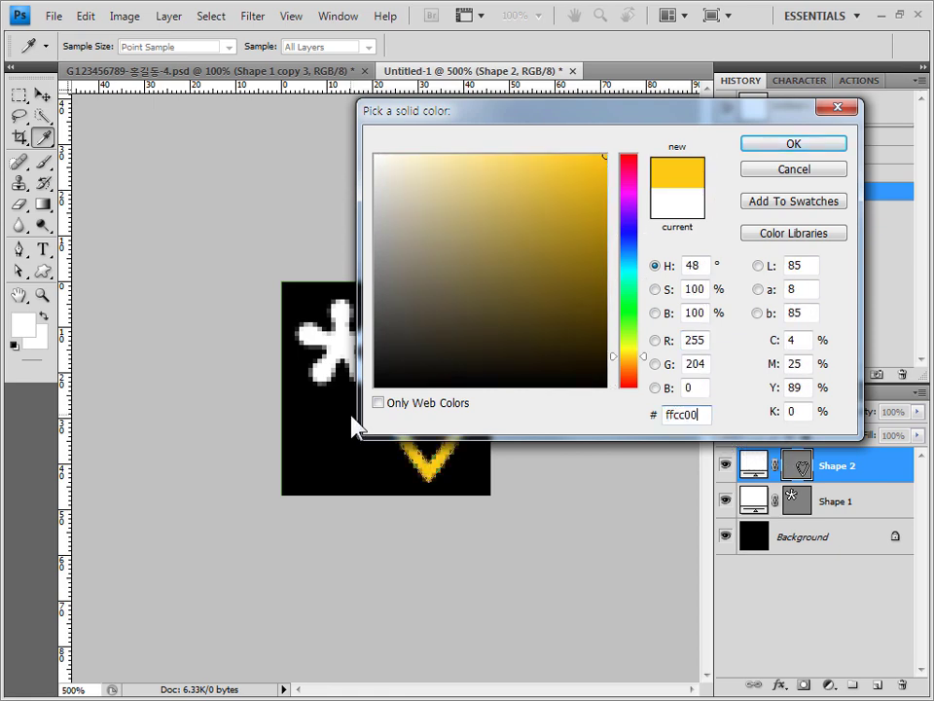
key(Return)
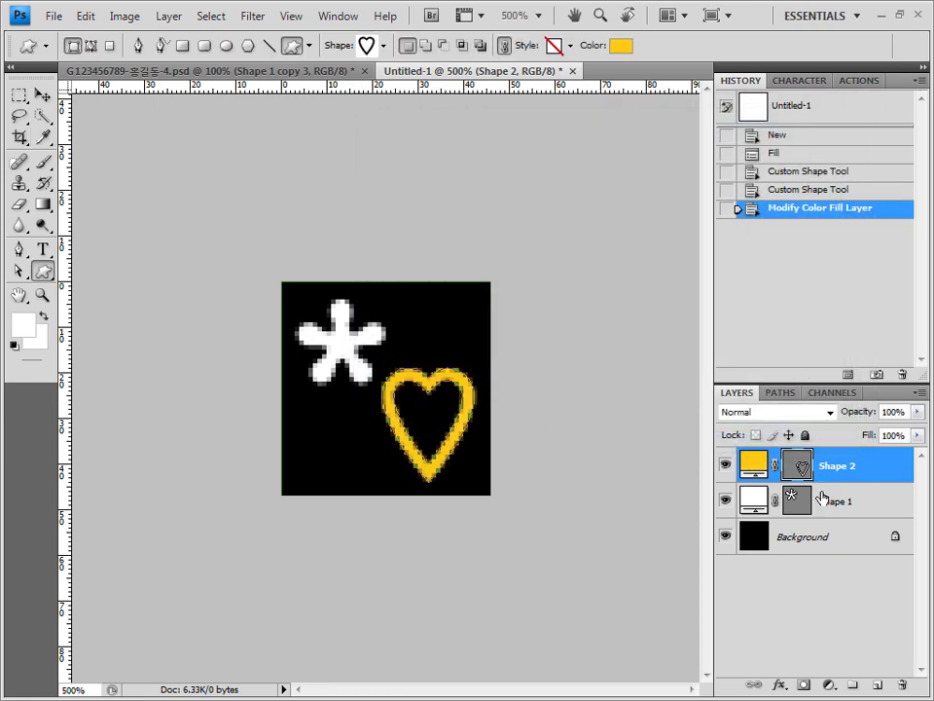
Enlarge the white blob shape about its center to roughly 24 px wide, leaving the yellow heart's size as drawn.
click(829, 500)
click(830, 467)
click(830, 499)
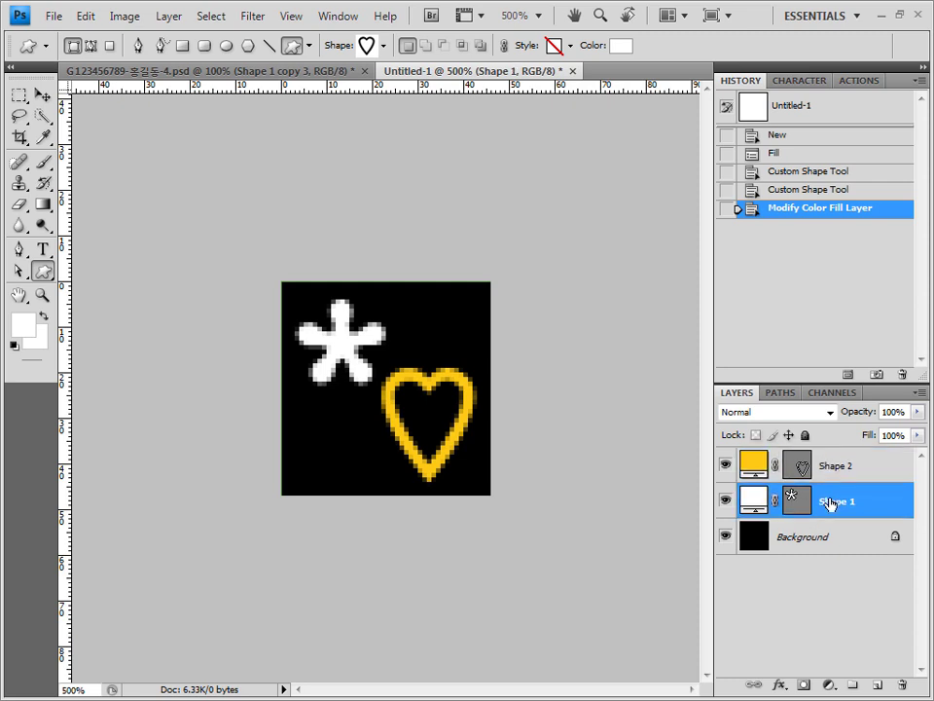
click(828, 467)
key(ctrl+t)
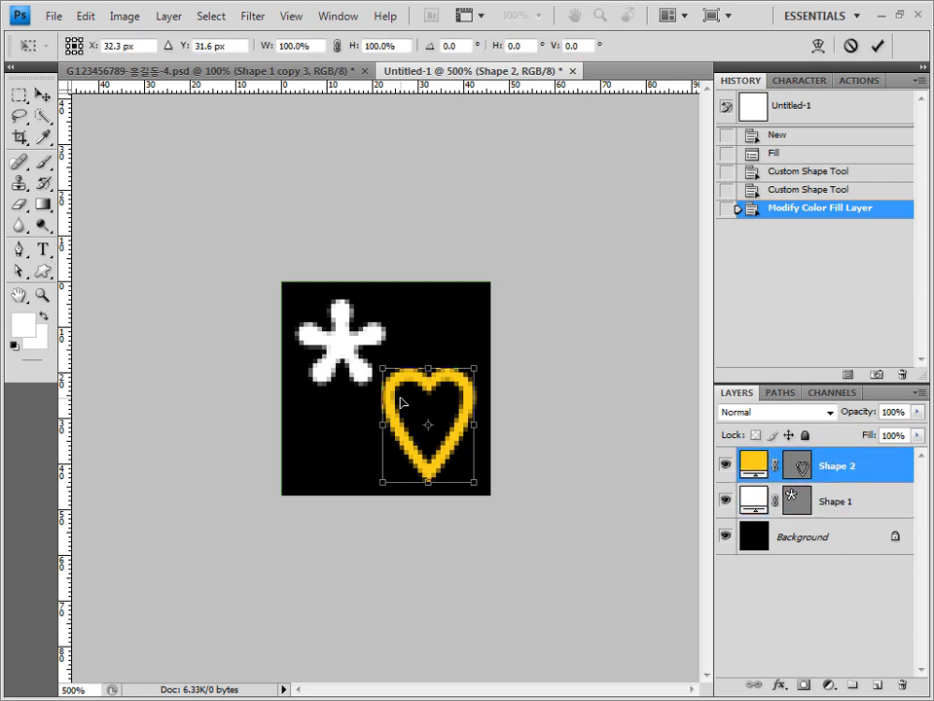
key(Return)
click(871, 500)
key(ctrl+plus)
key(ctrl+plus)
key(ctrl+plus)
key(ctrl+t)
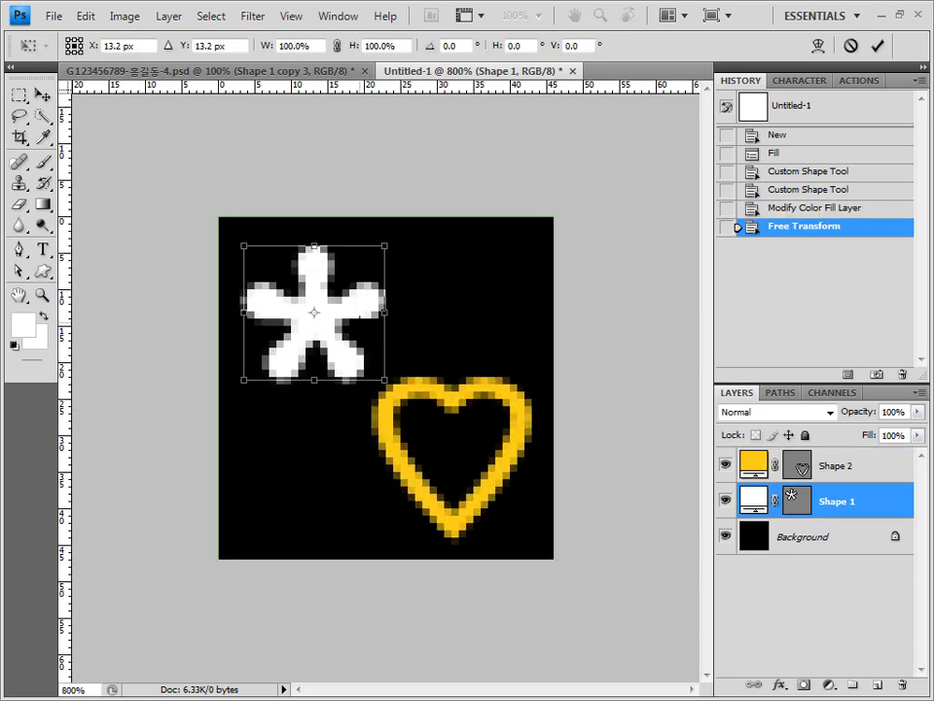
drag(386, 385, 334, 358)
key(Return)
Hide the black Background layer and define the blob-and-heart tile as a pattern named 패턴.
click(834, 537)
click(835, 499)
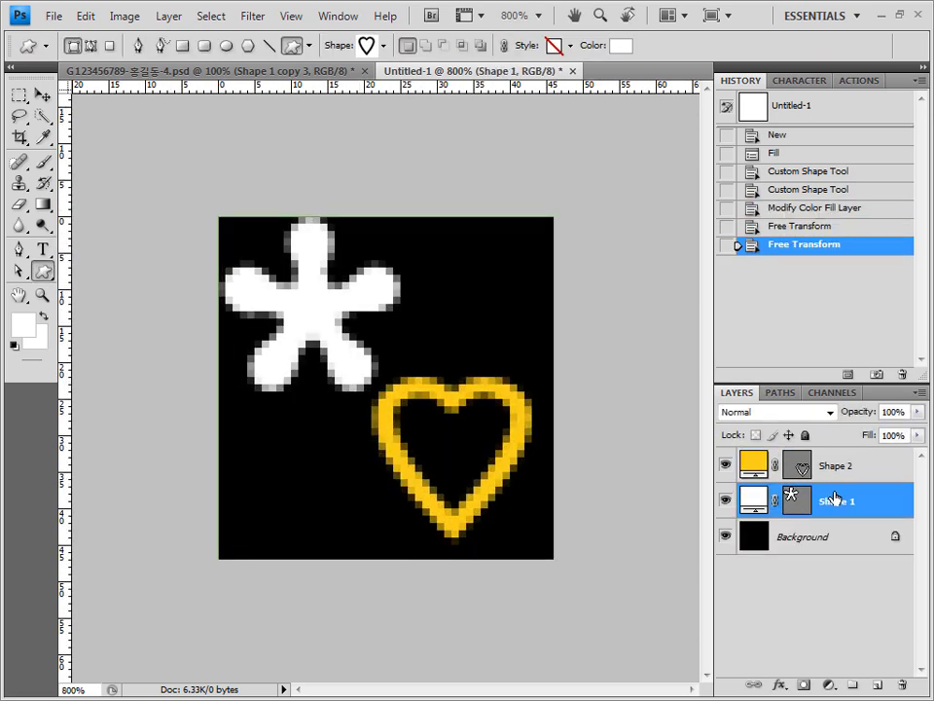
click(823, 536)
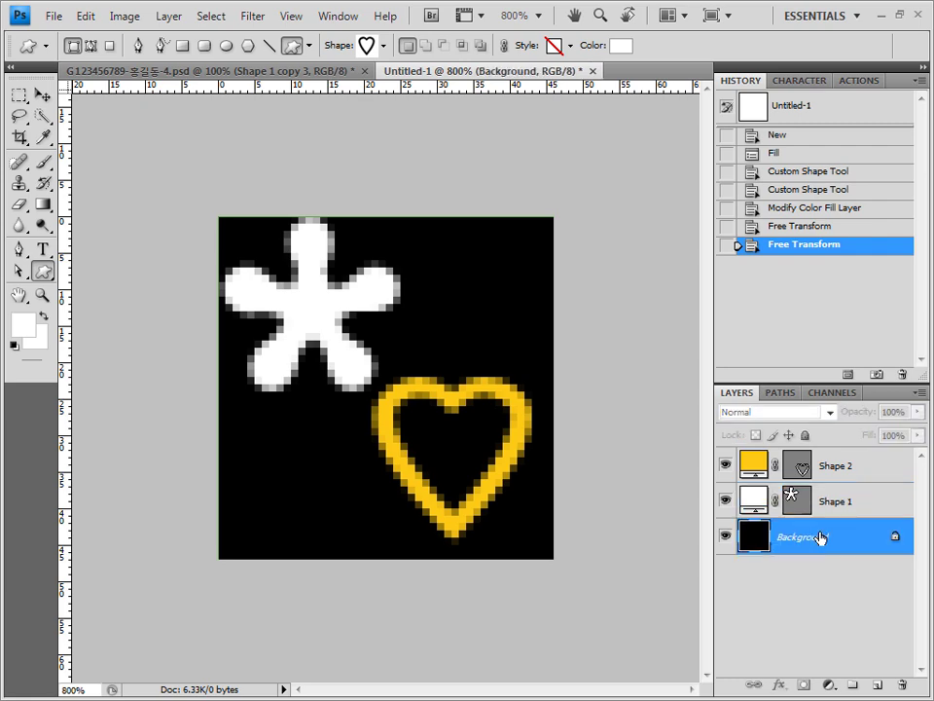
click(726, 541)
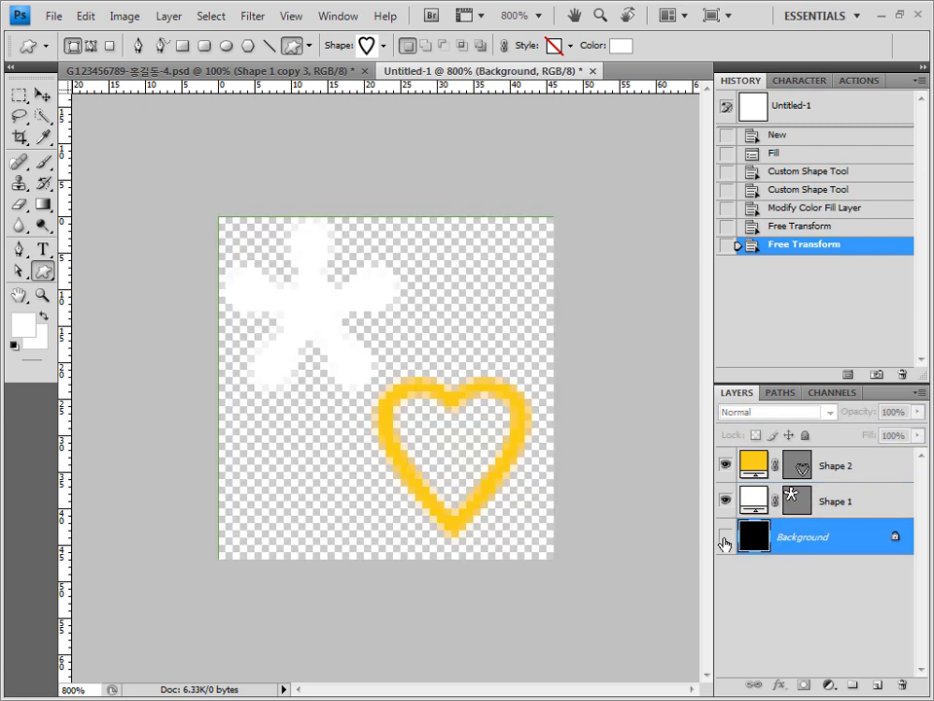
click(86, 16)
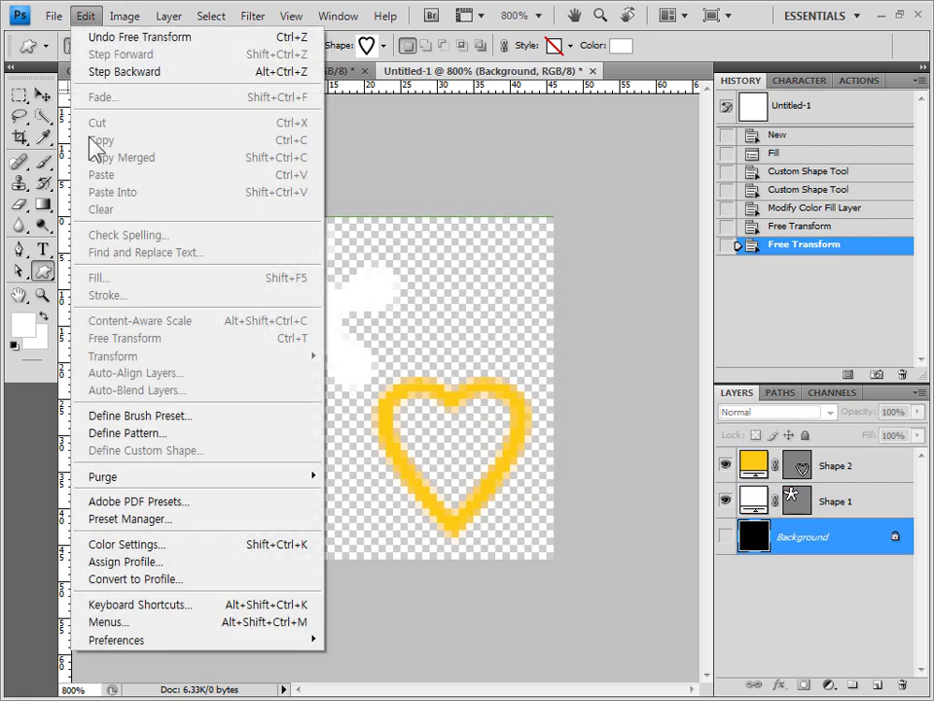
click(141, 435)
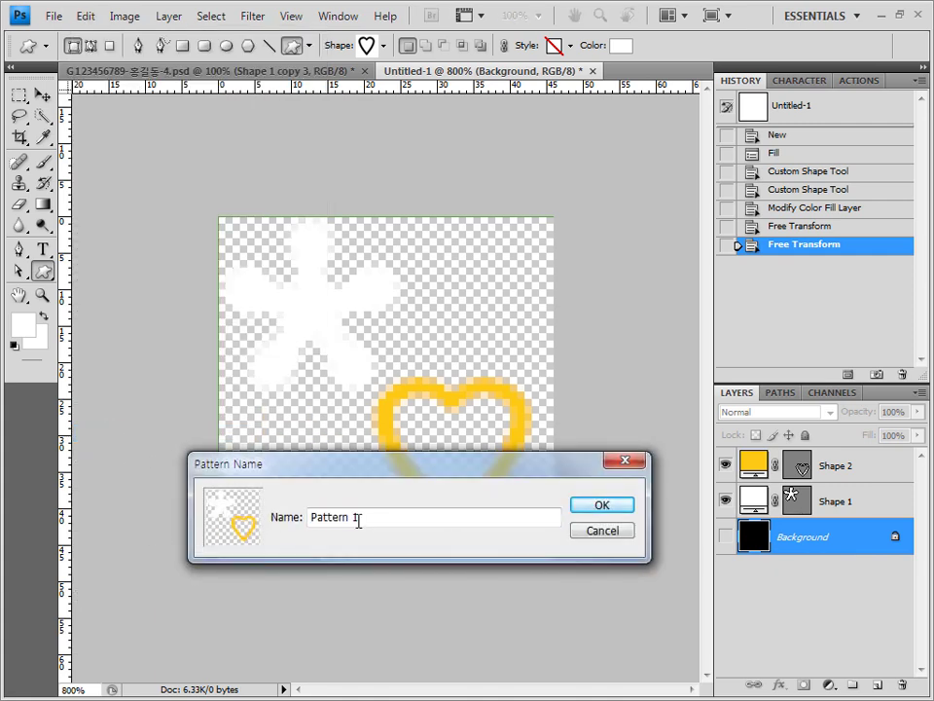
drag(358, 521, 263, 497)
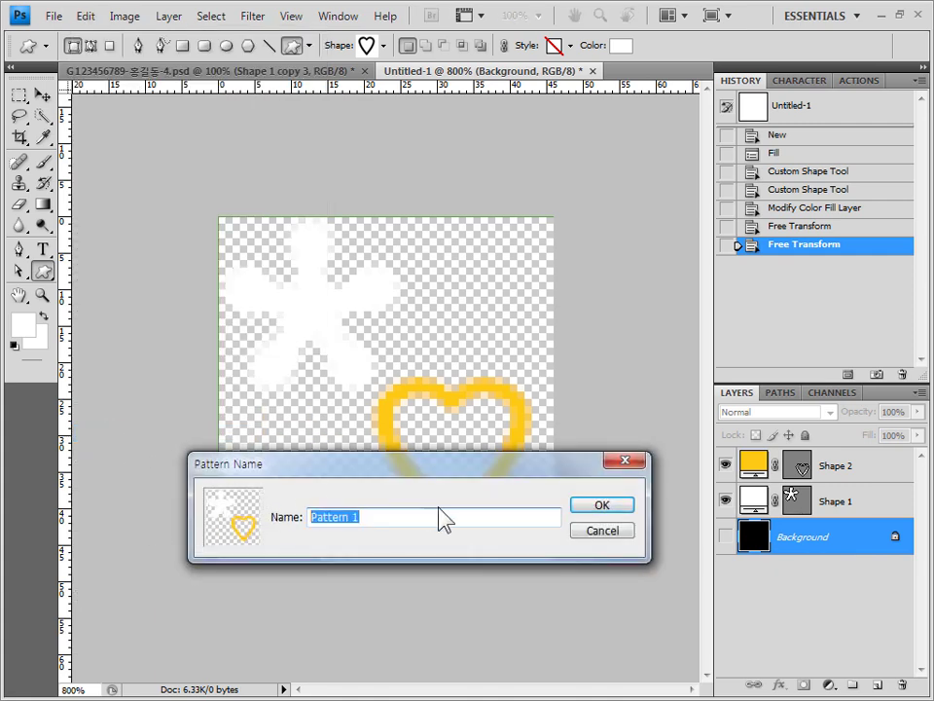
text(패턴)
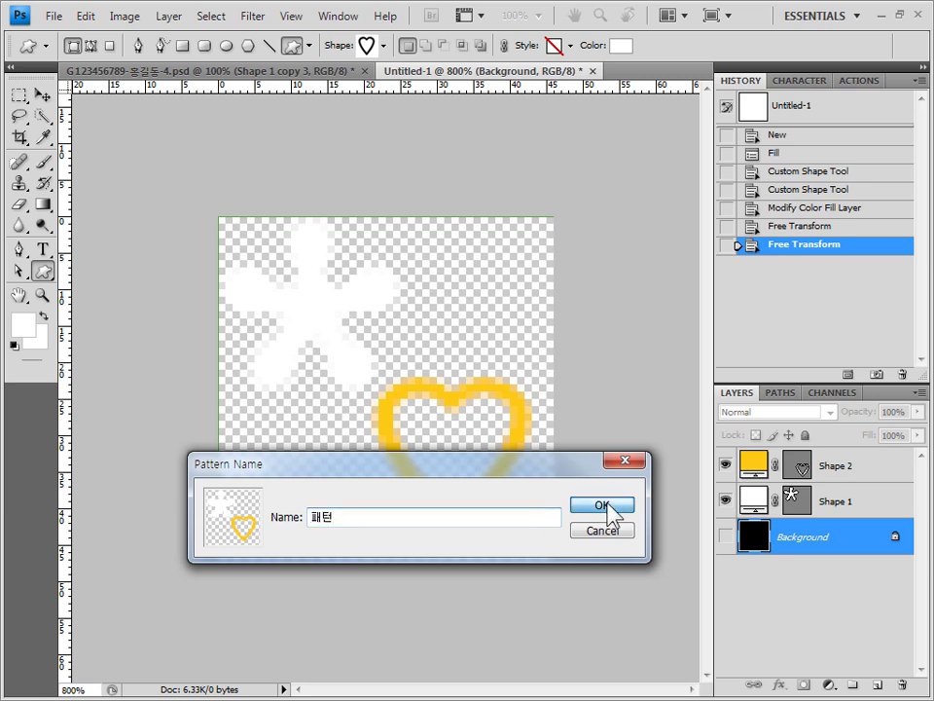
click(601, 505)
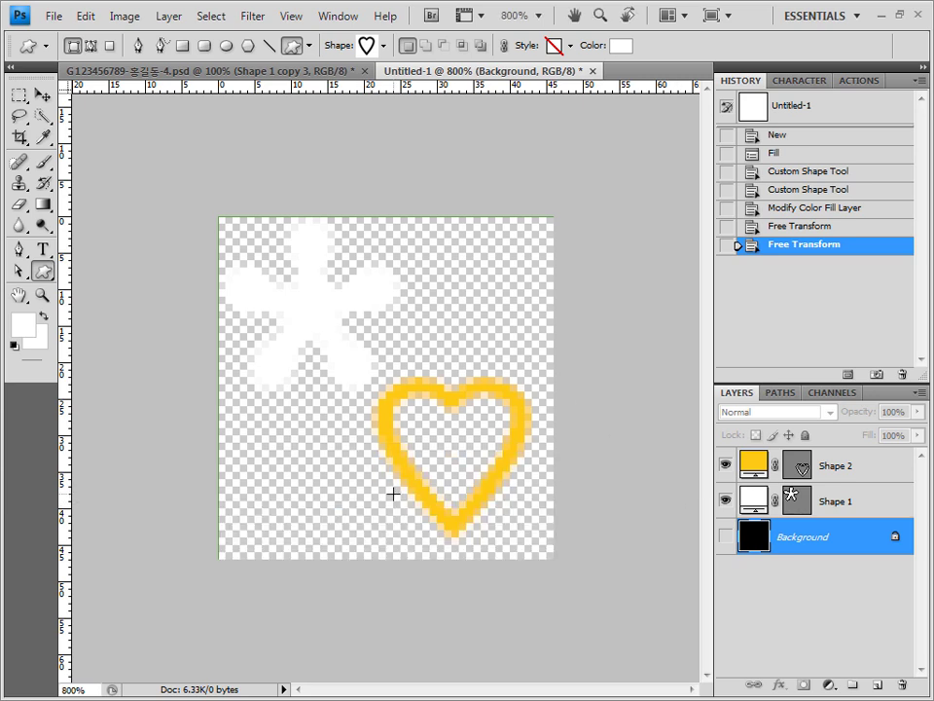
Switch to the market composition and add a new layer directly above the turquoise leaf layer, Shape 1 copy.
click(284, 74)
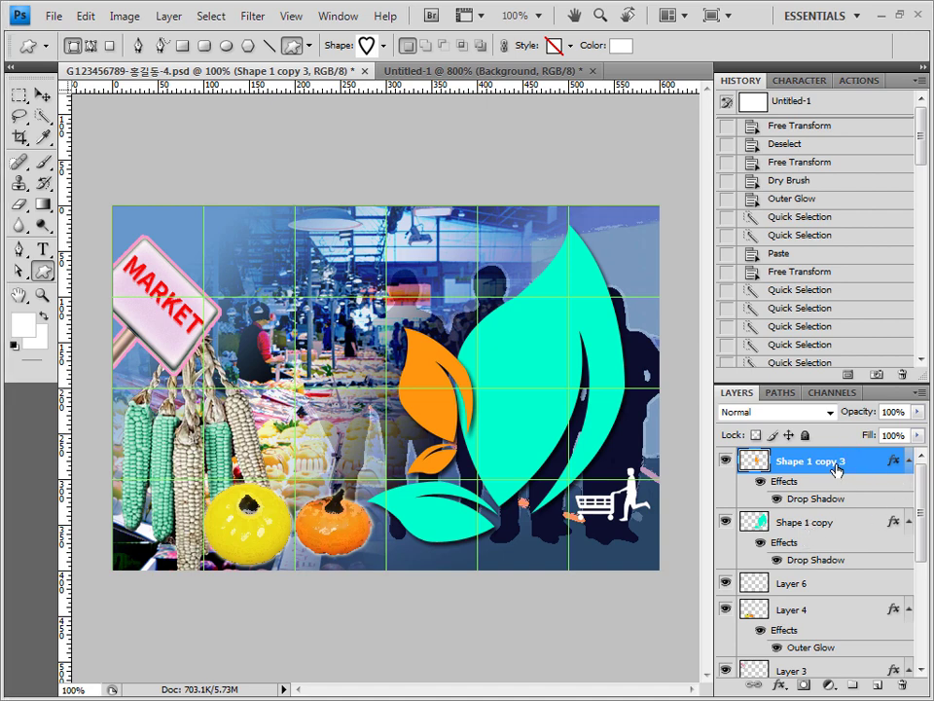
click(823, 525)
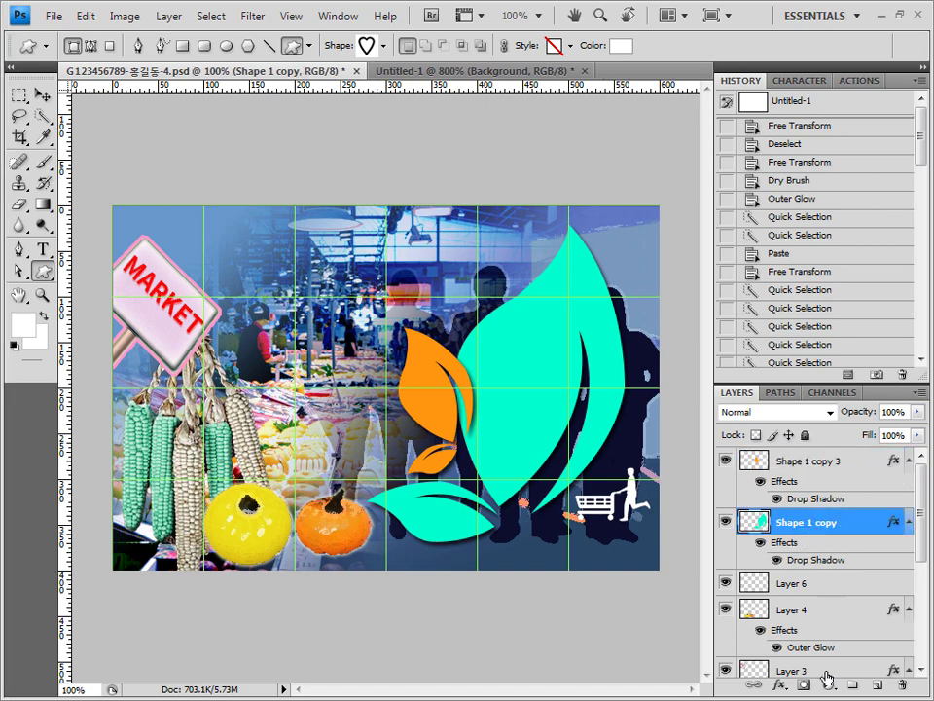
click(874, 688)
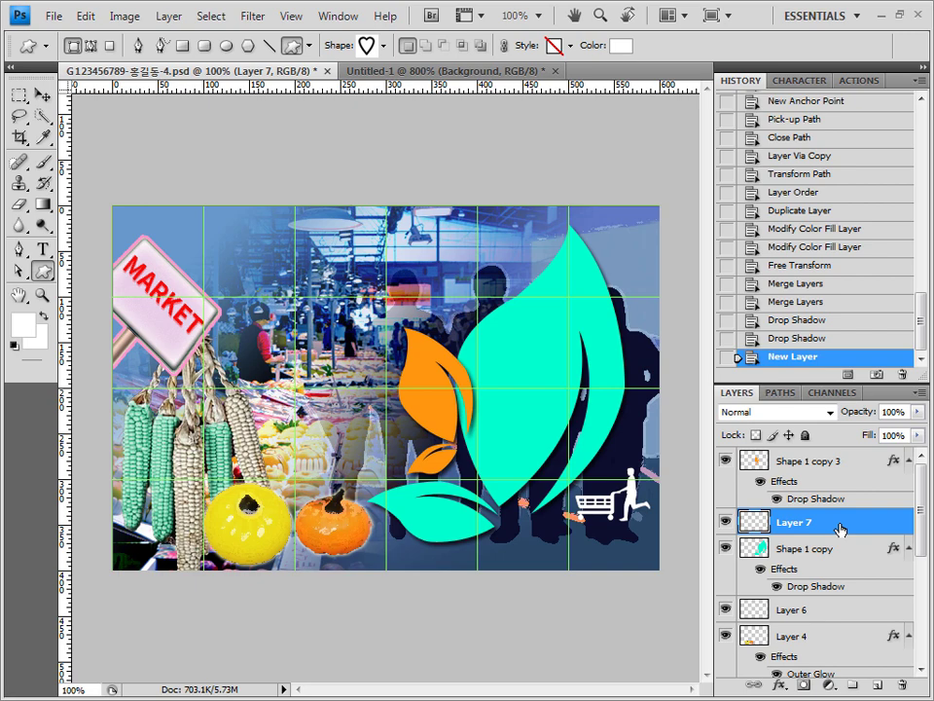
Fill the new layer with the blob-and-heart pattern in Normal mode at 100% opacity and clip it to the turquoise leaf layer.
click(86, 16)
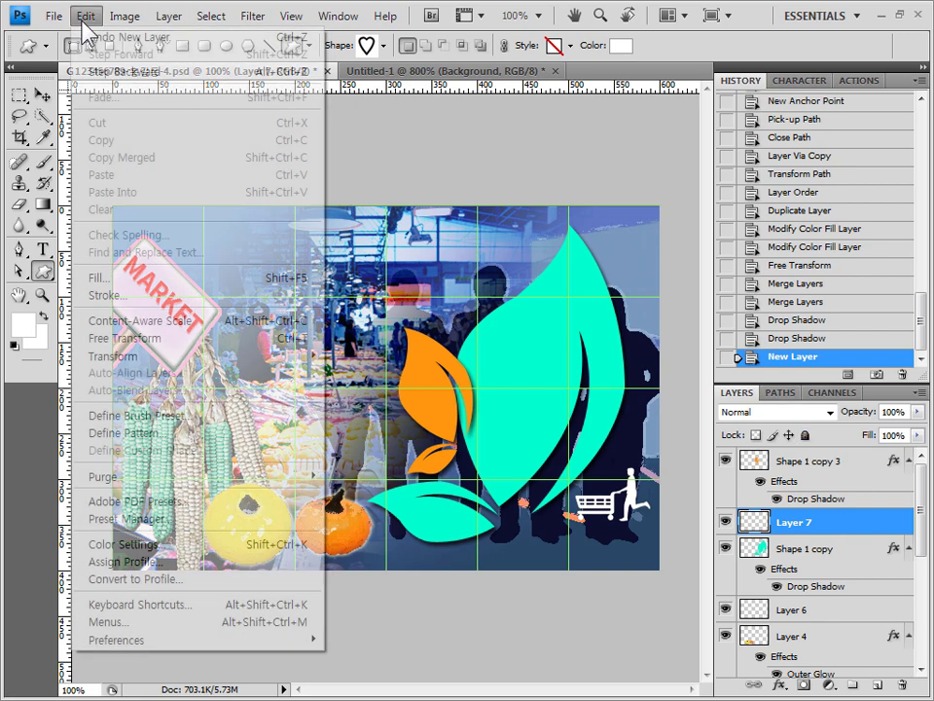
click(146, 279)
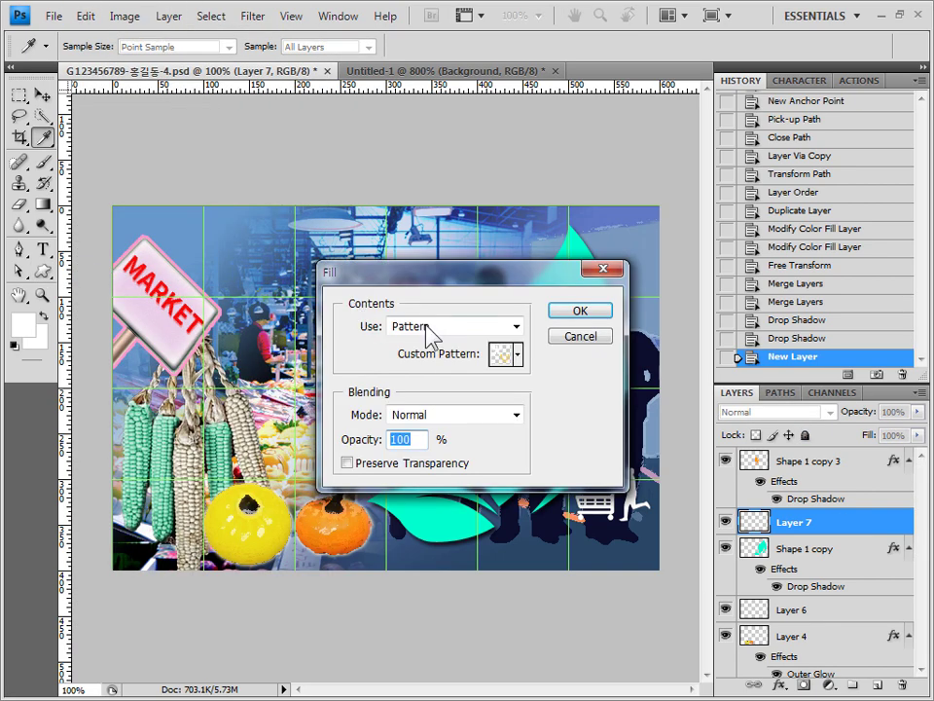
click(489, 329)
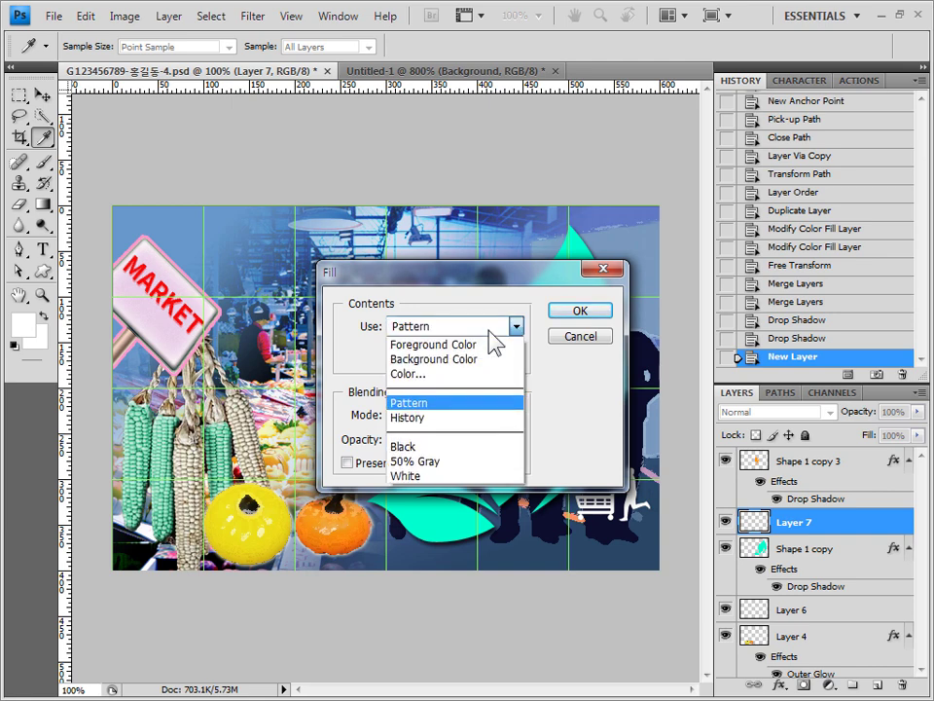
click(488, 403)
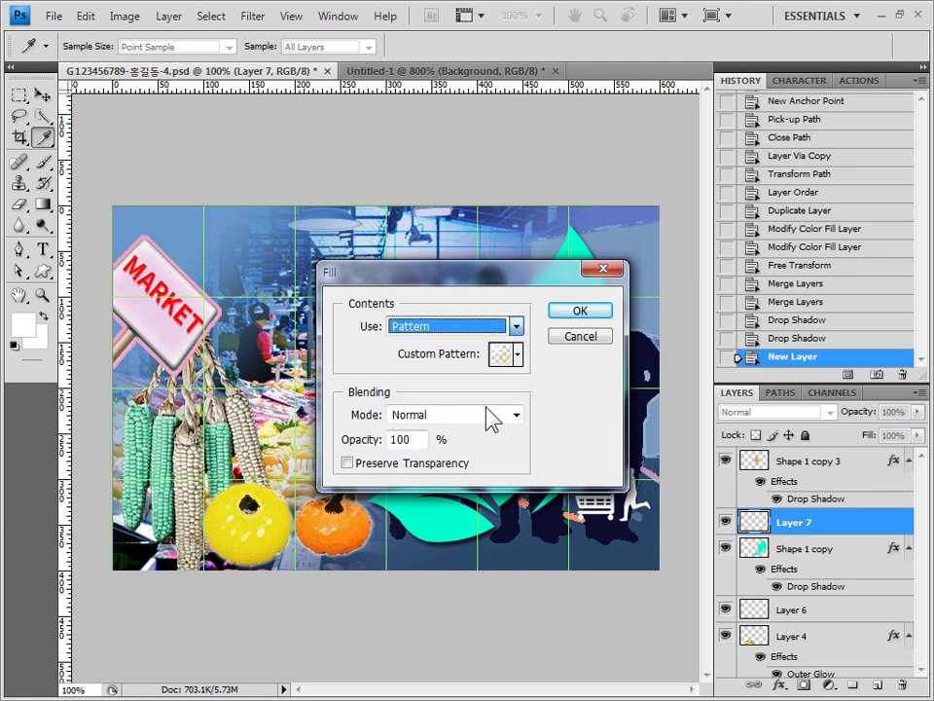
click(518, 355)
click(564, 396)
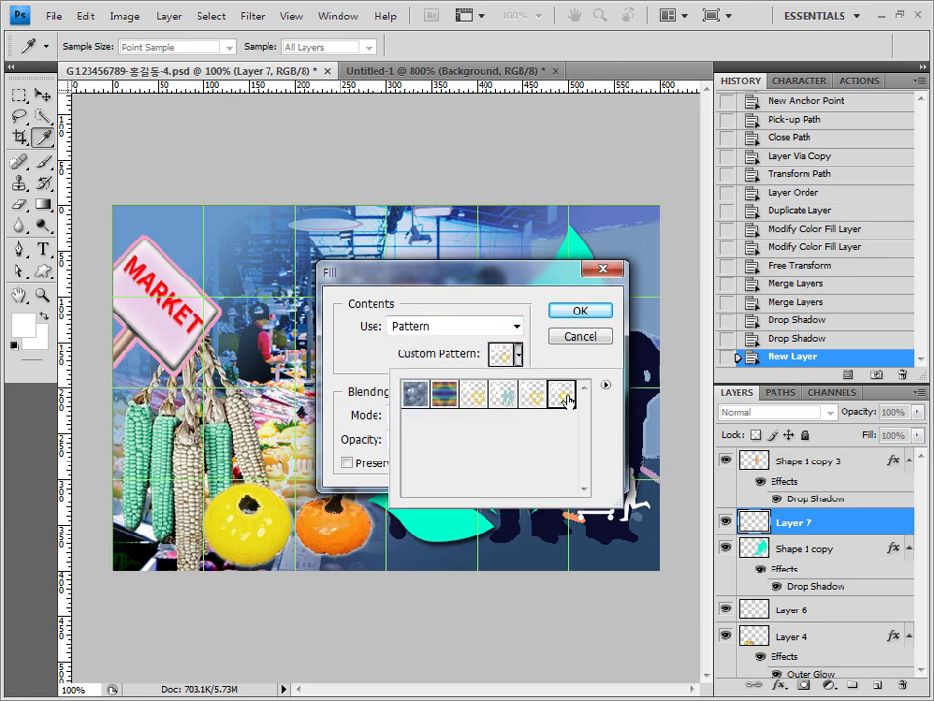
click(594, 314)
click(594, 313)
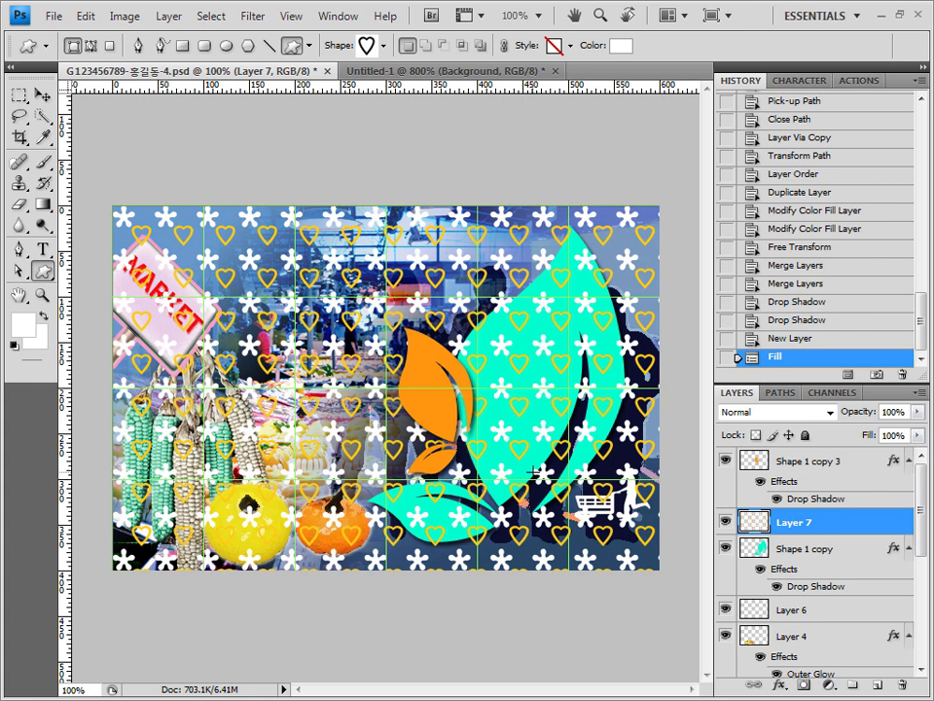
alt+click(833, 536)
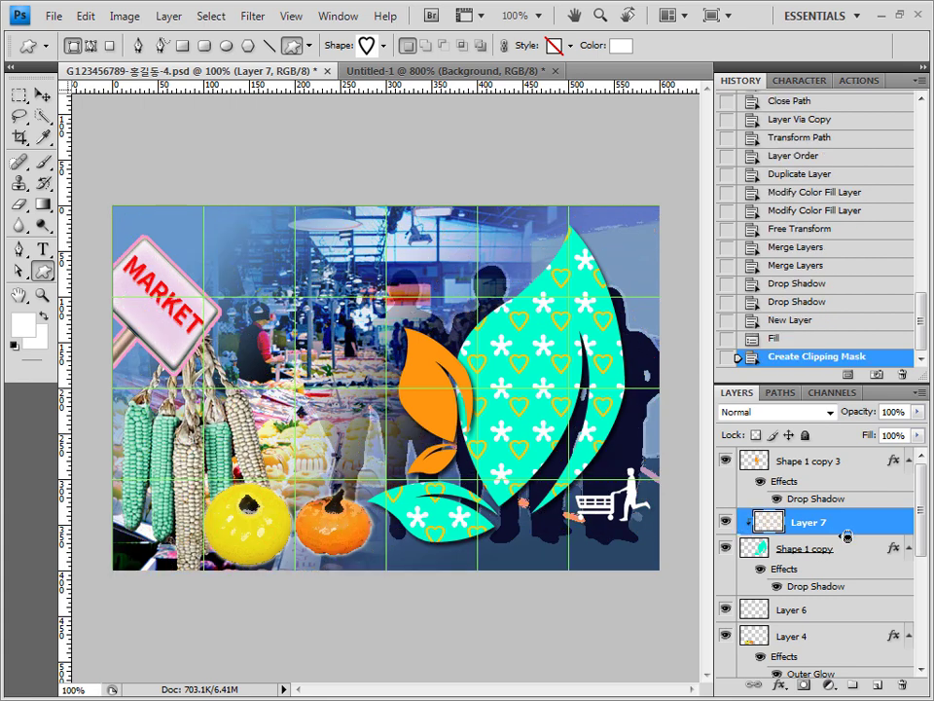
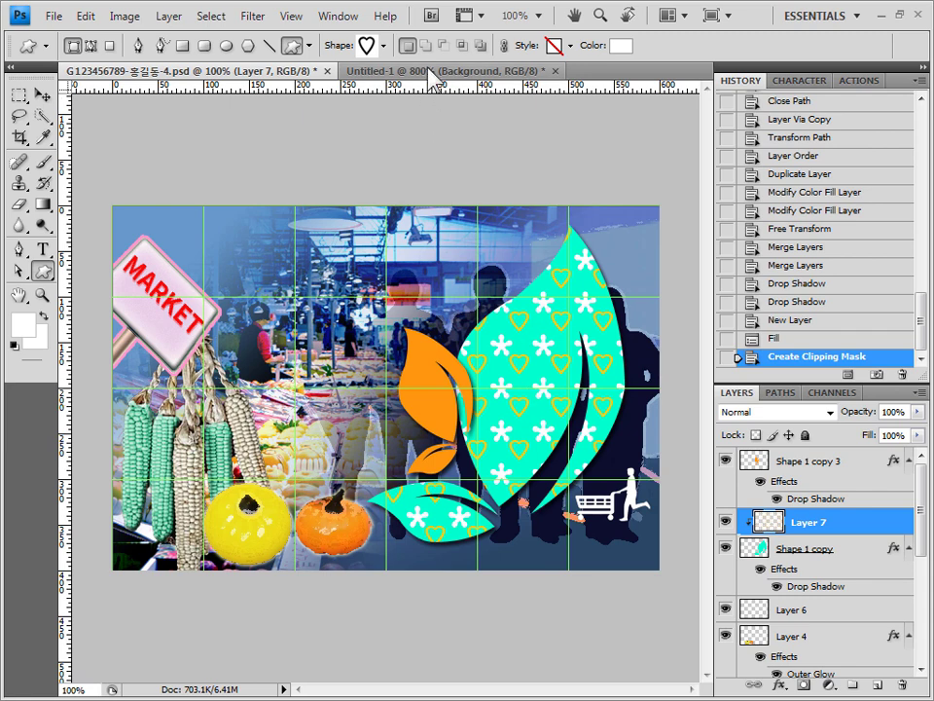
Review the pattern tile's layers, the Define Pattern command and the custom pattern choices of the Fill command.
click(399, 71)
click(877, 504)
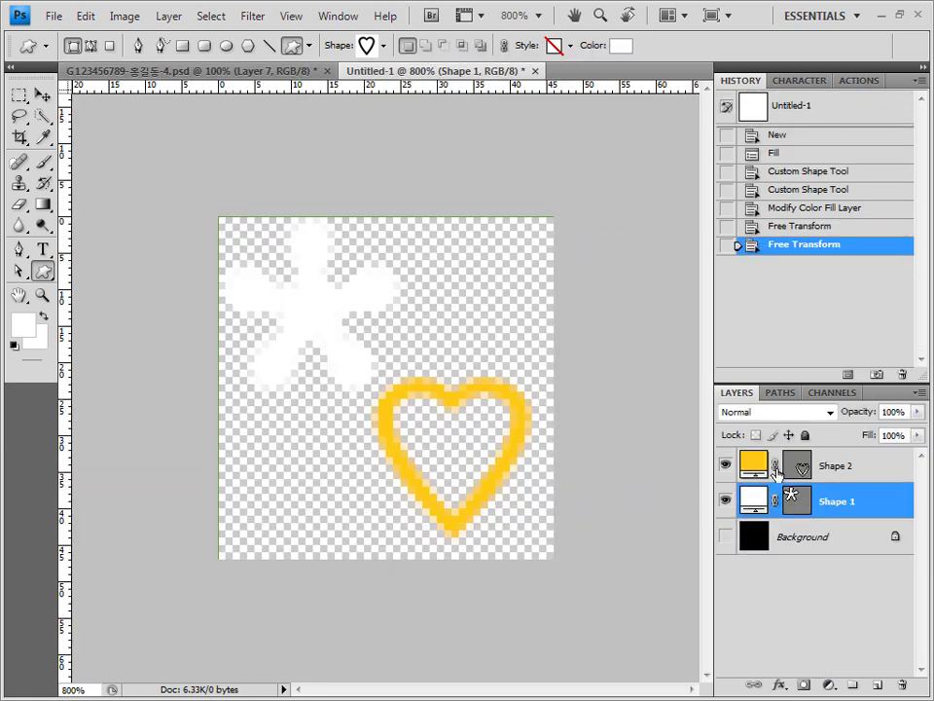
click(833, 465)
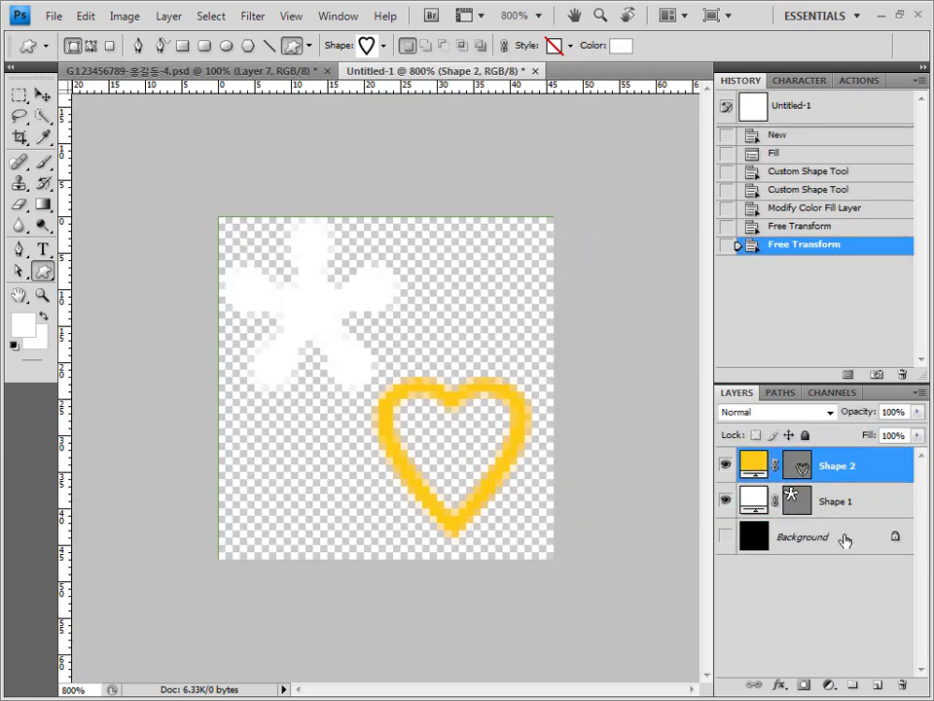
click(845, 538)
click(86, 16)
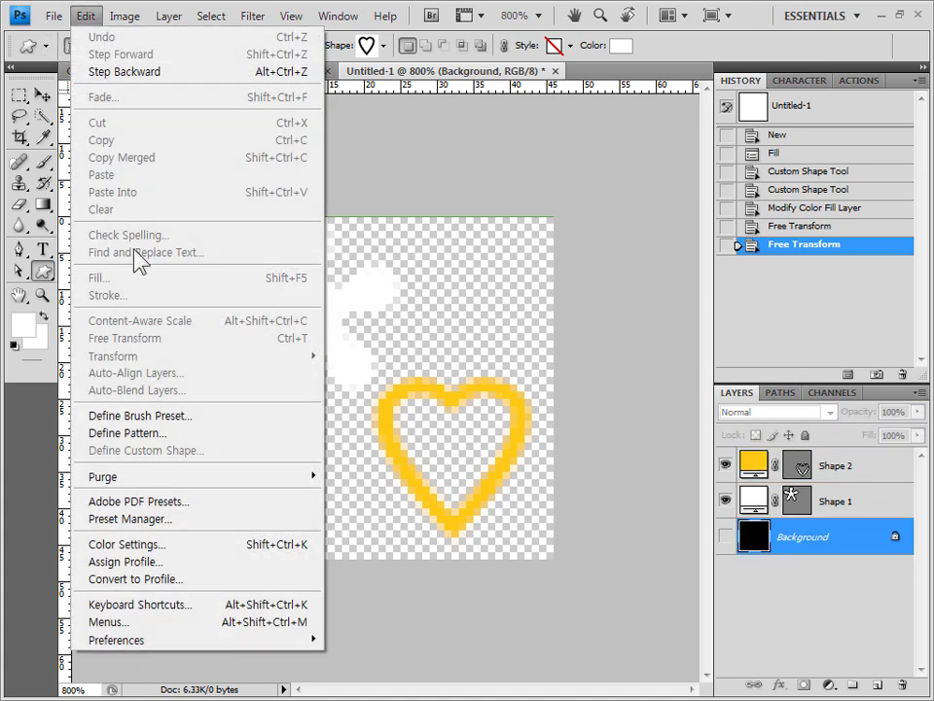
click(560, 94)
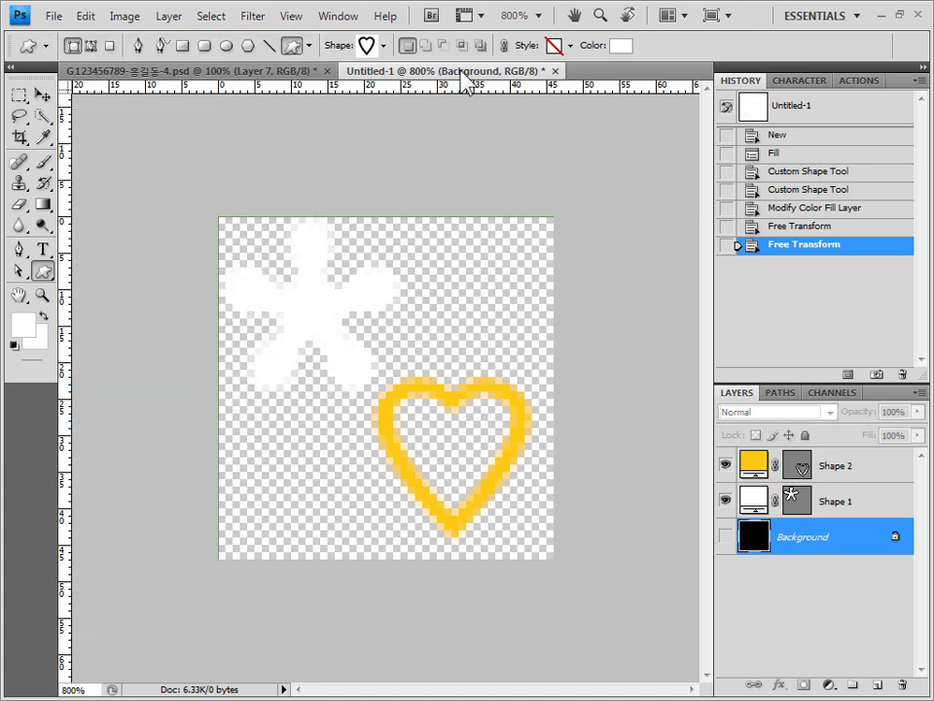
click(194, 71)
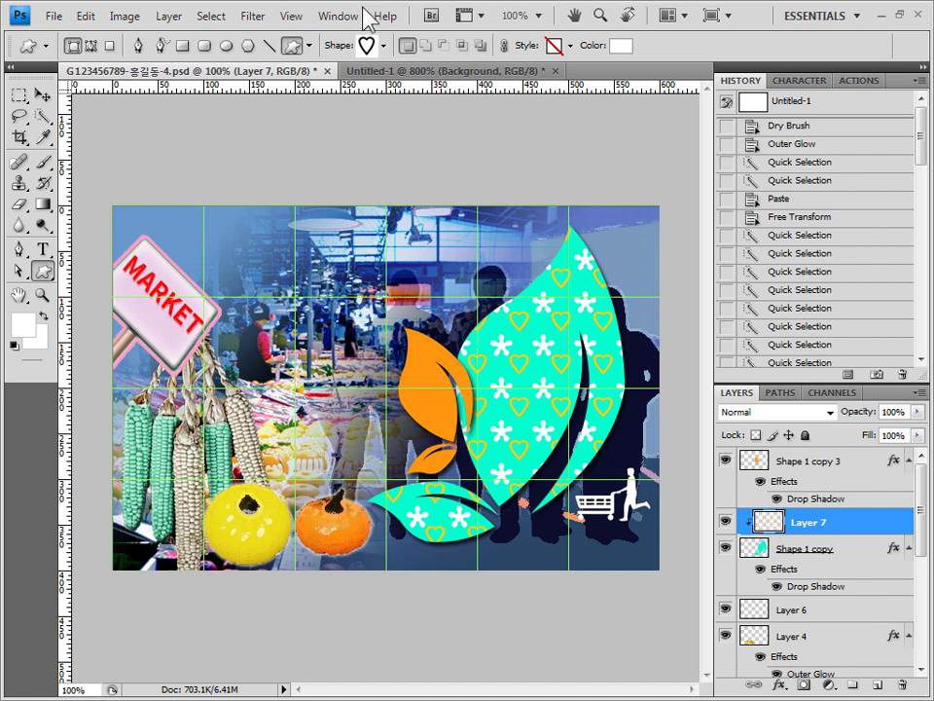
click(83, 15)
click(93, 334)
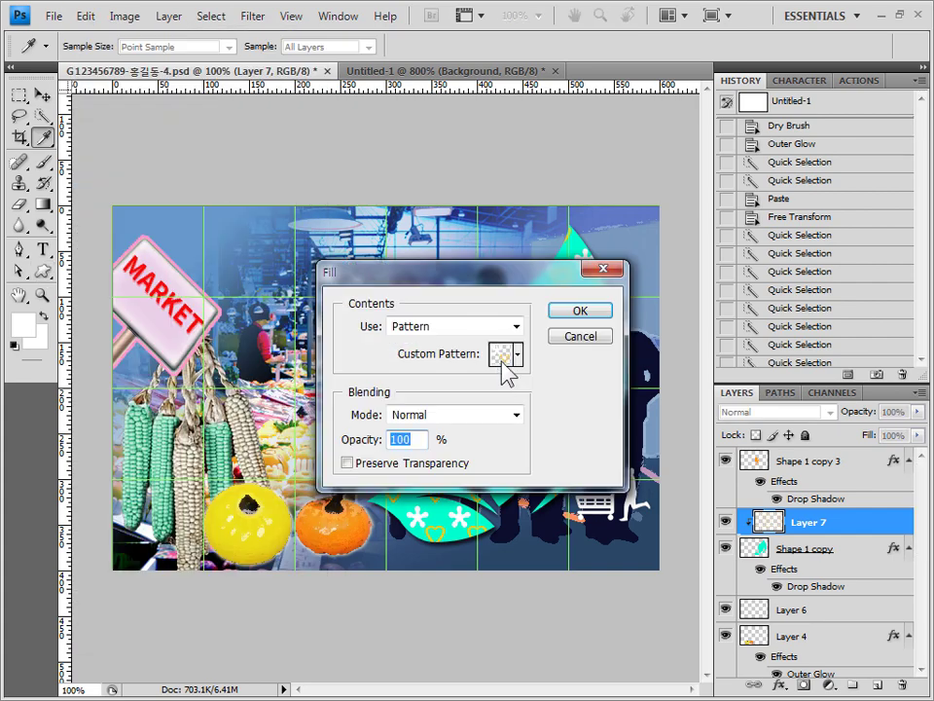
click(518, 355)
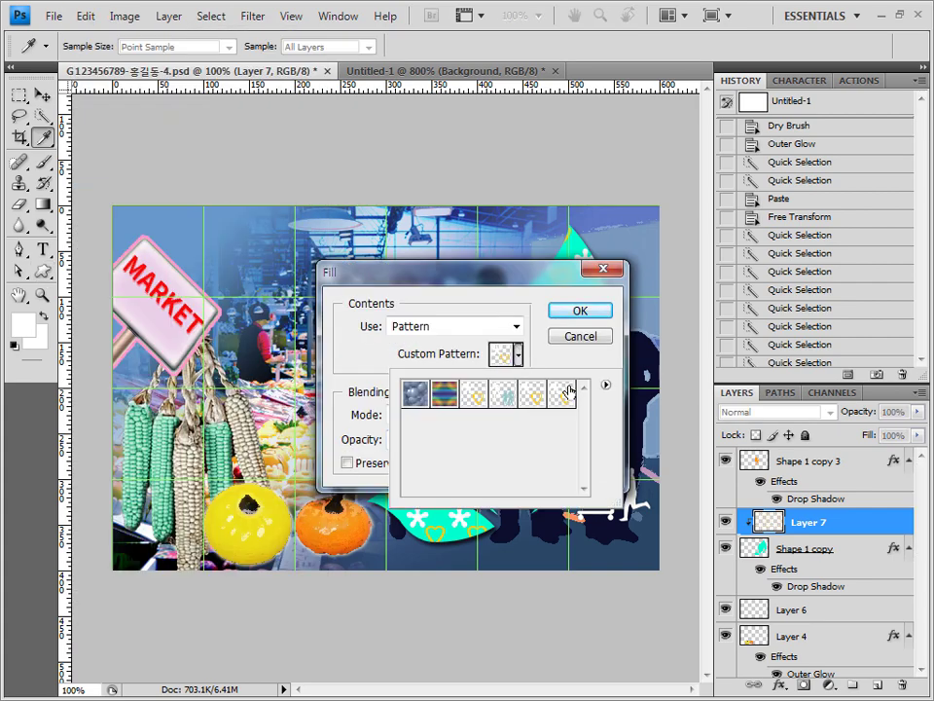
double_click(567, 393)
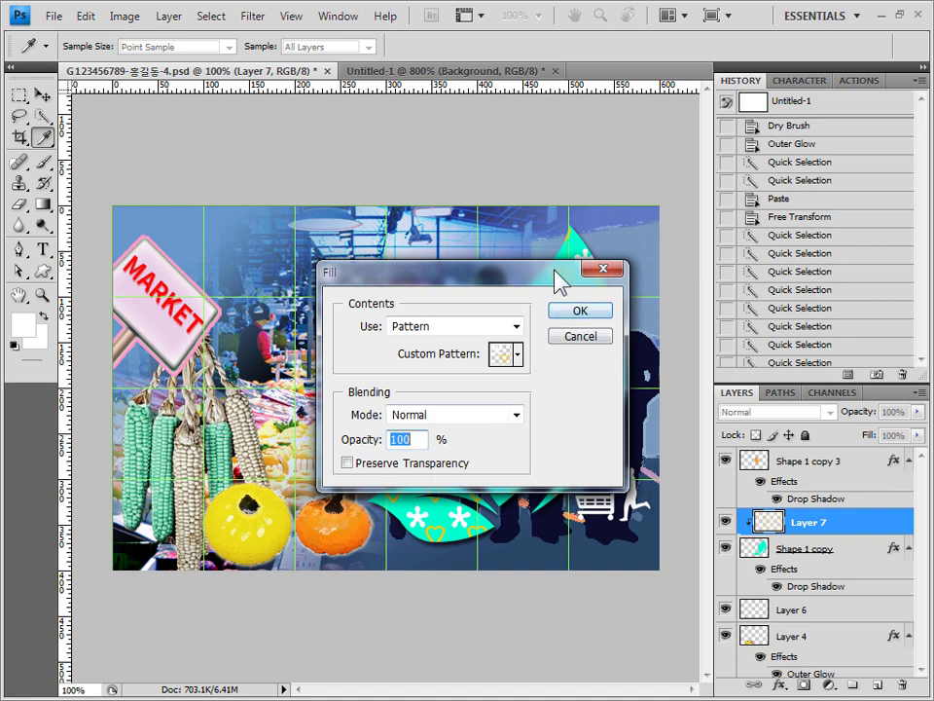
click(603, 272)
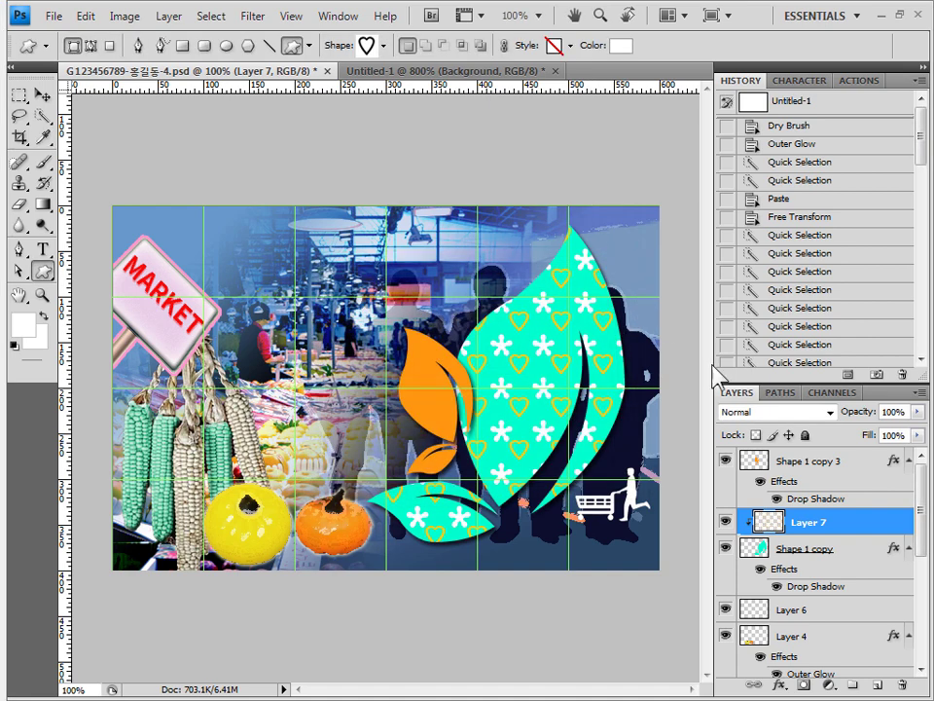
Close the pattern tile document, select the Shape 1 copy 3 layer and load the Nature set of custom shapes.
click(554, 71)
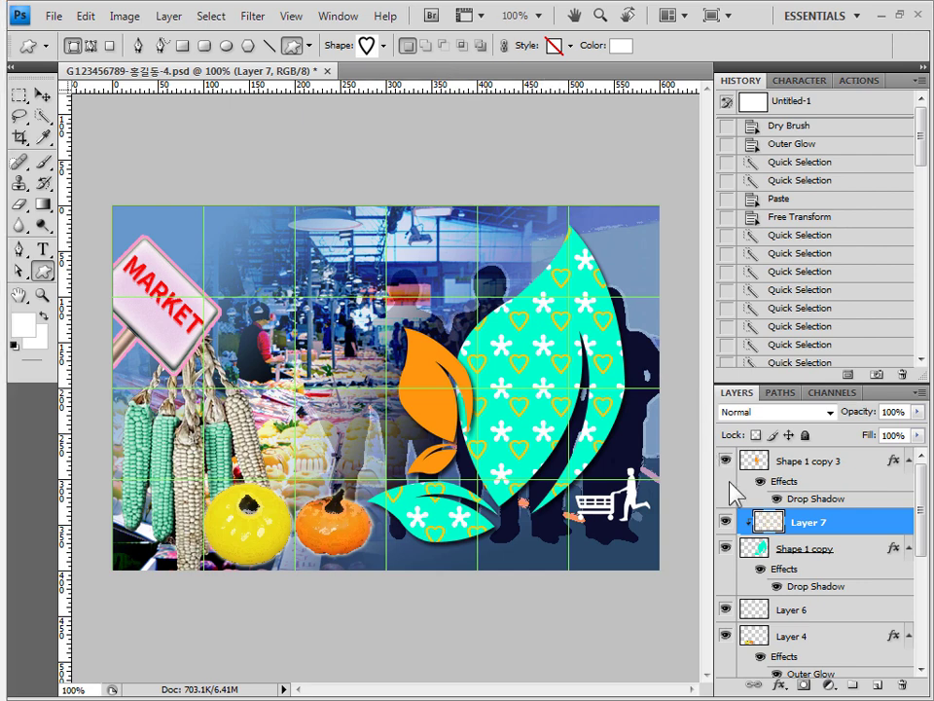
click(833, 461)
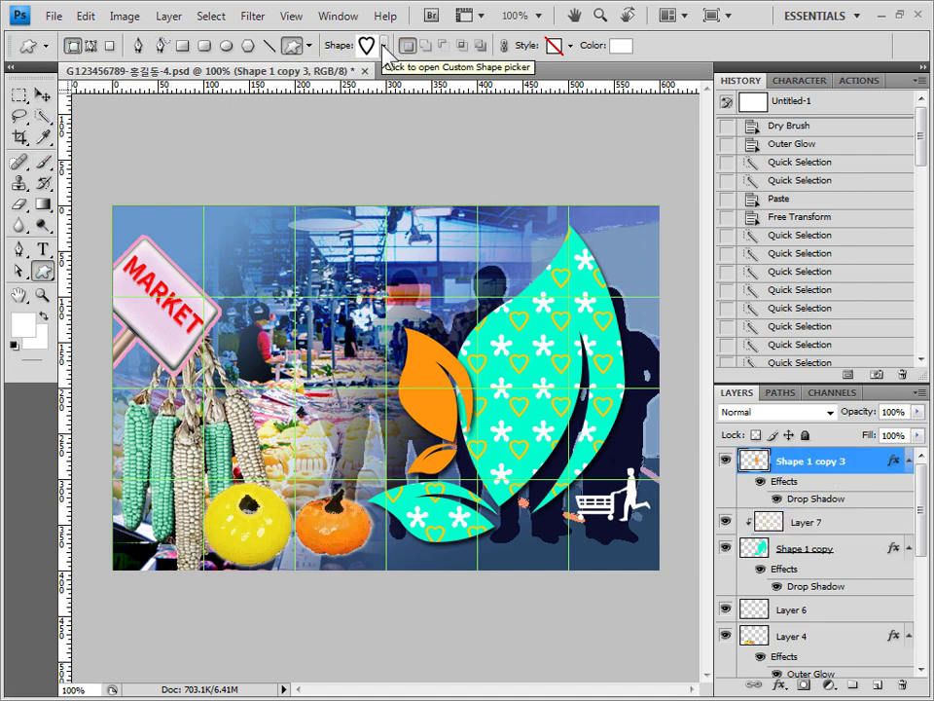
click(384, 46)
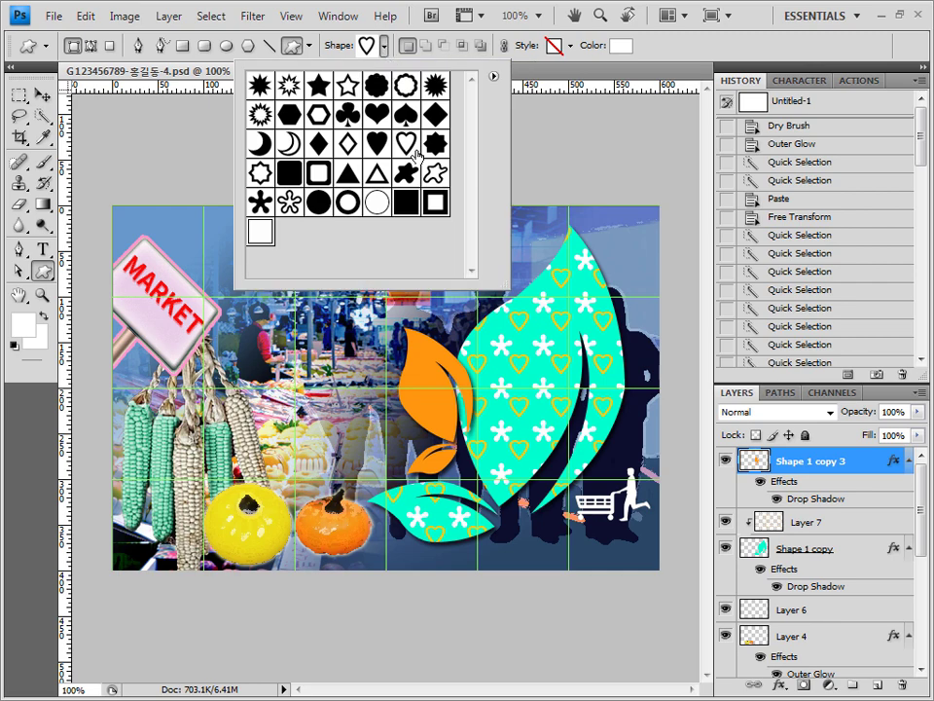
click(494, 77)
click(553, 439)
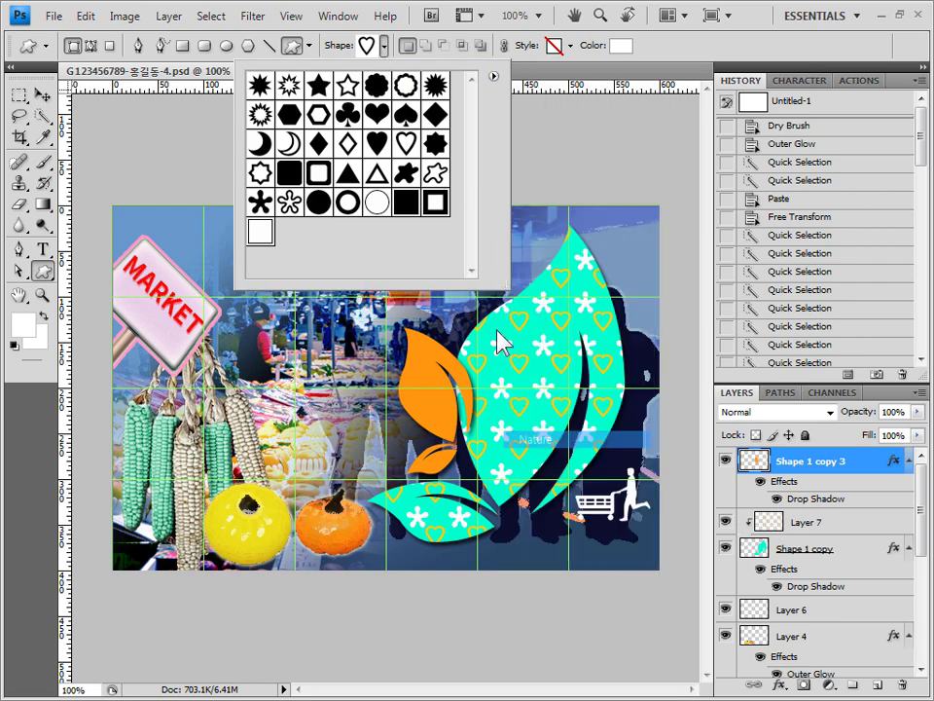
click(400, 281)
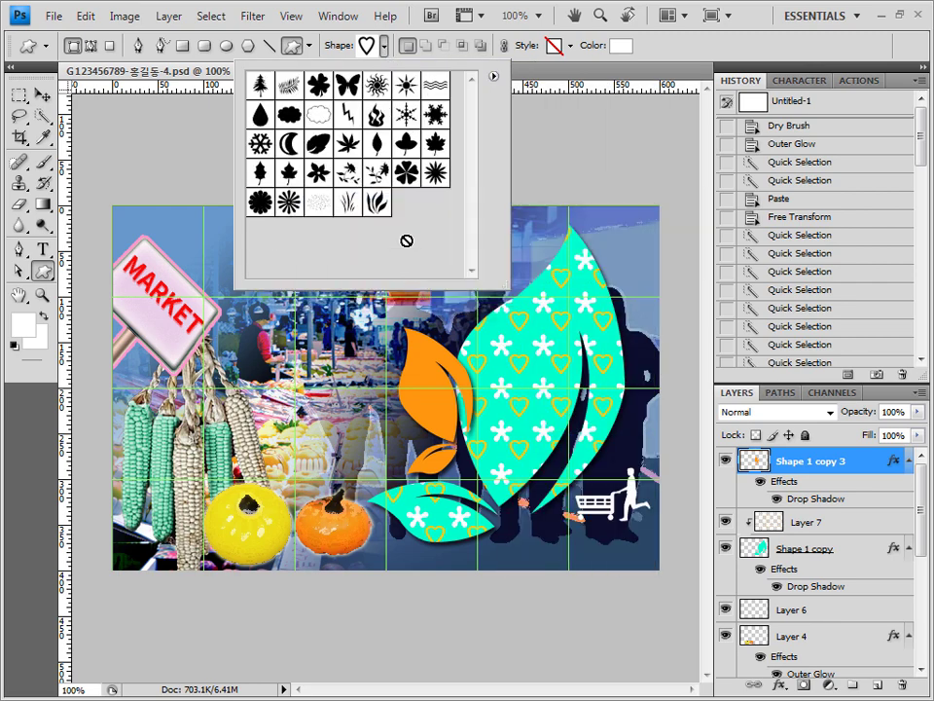
Draw a white butterfly custom shape with no layer style over the upper right edge of the large turquoise leaf.
click(347, 85)
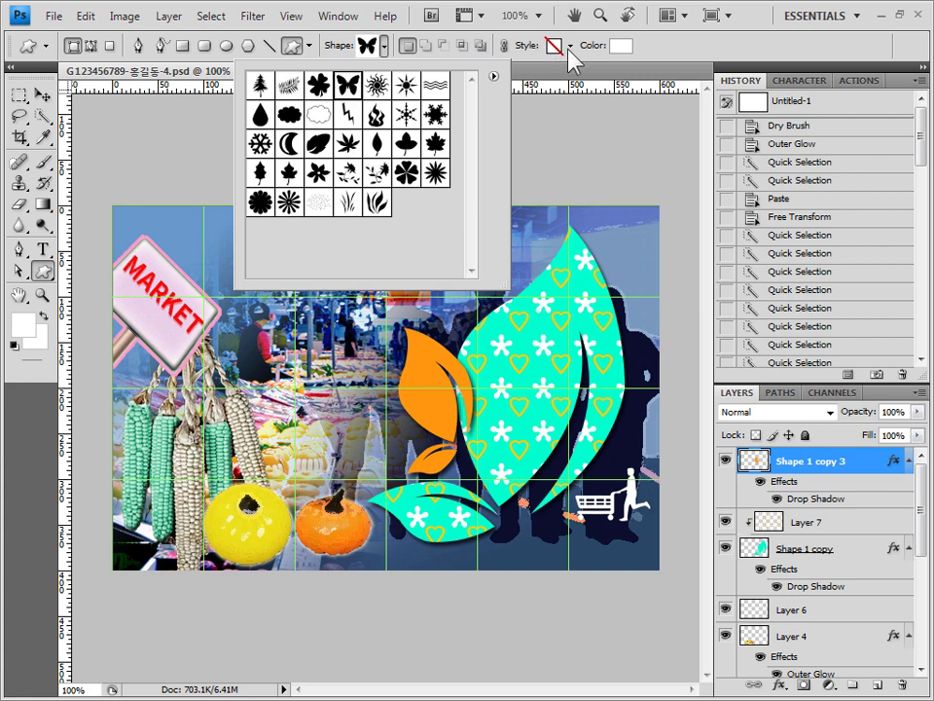
click(571, 46)
click(626, 46)
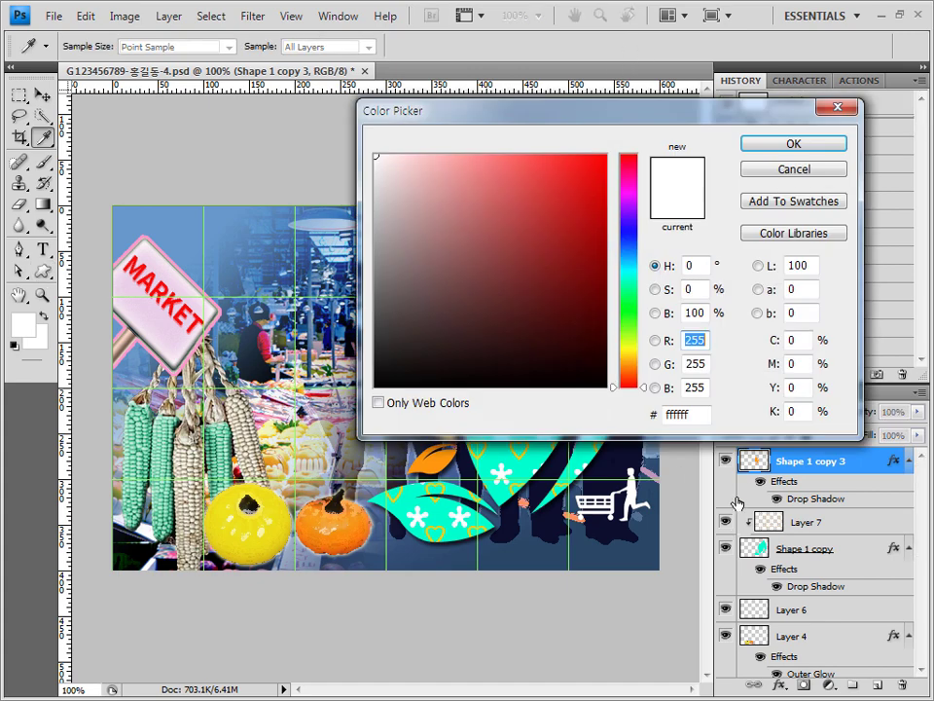
click(790, 148)
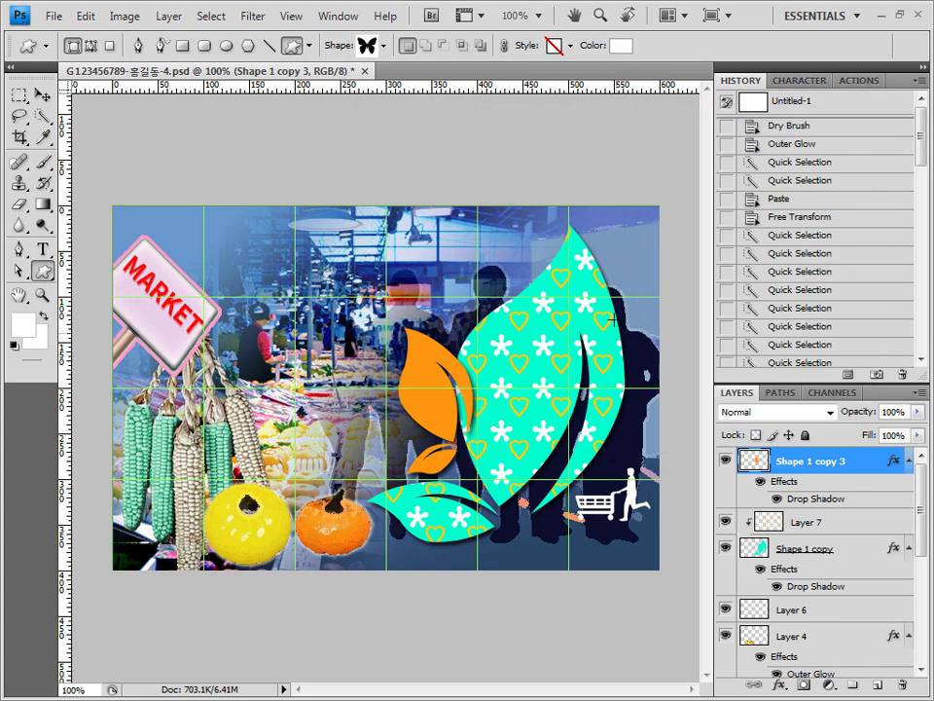
drag(638, 304, 643, 311)
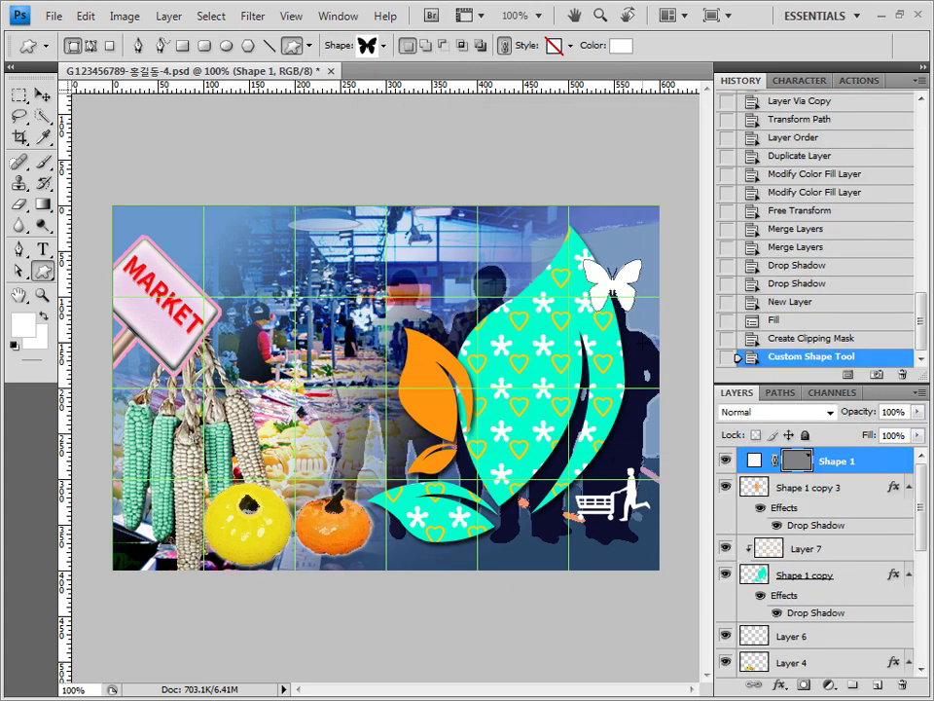
Add a 2 px outside stroke in colour 339999 to the butterfly.
click(779, 685)
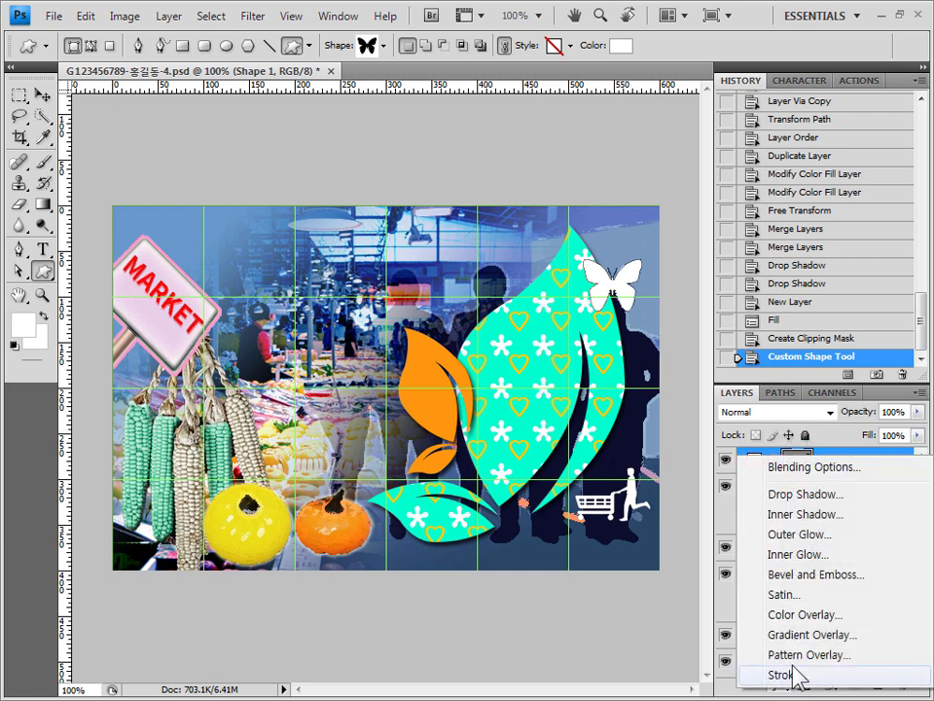
click(755, 674)
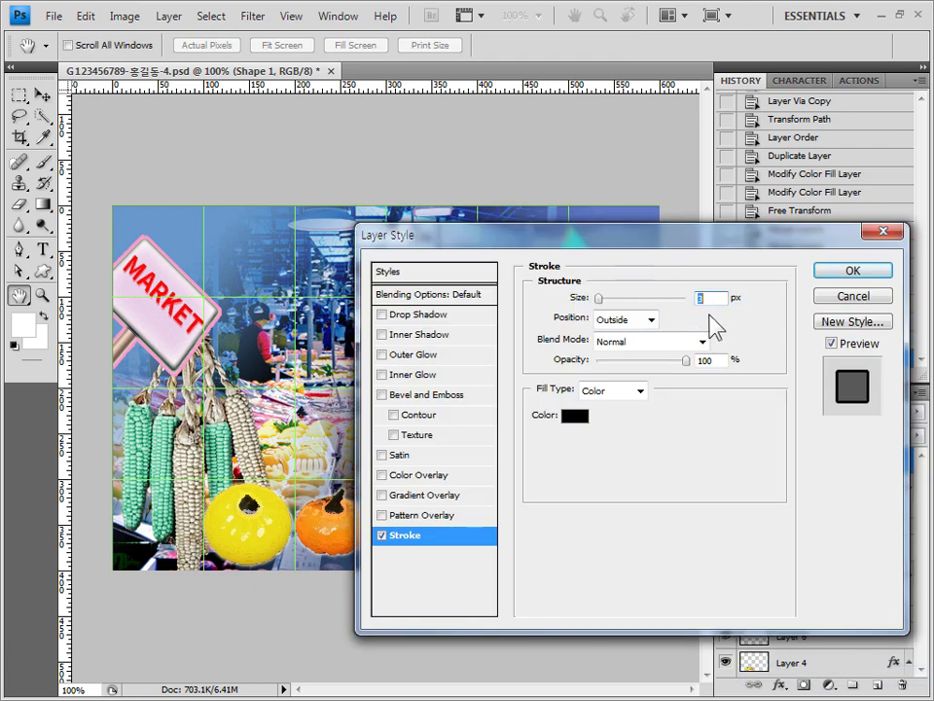
click(582, 416)
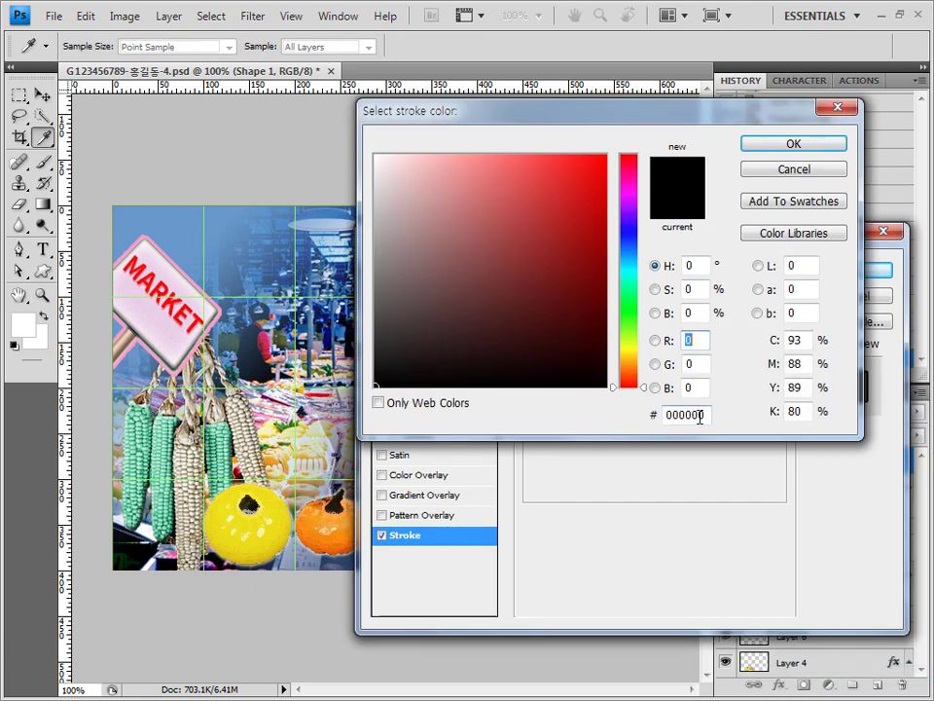
drag(699, 417, 626, 413)
text(339999)
click(795, 144)
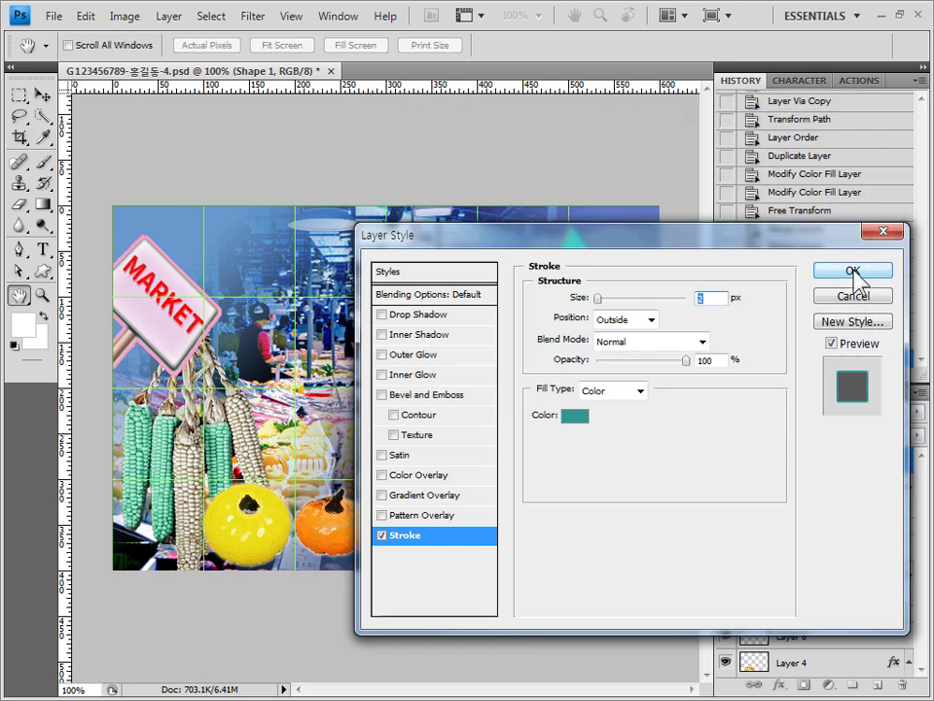
click(853, 274)
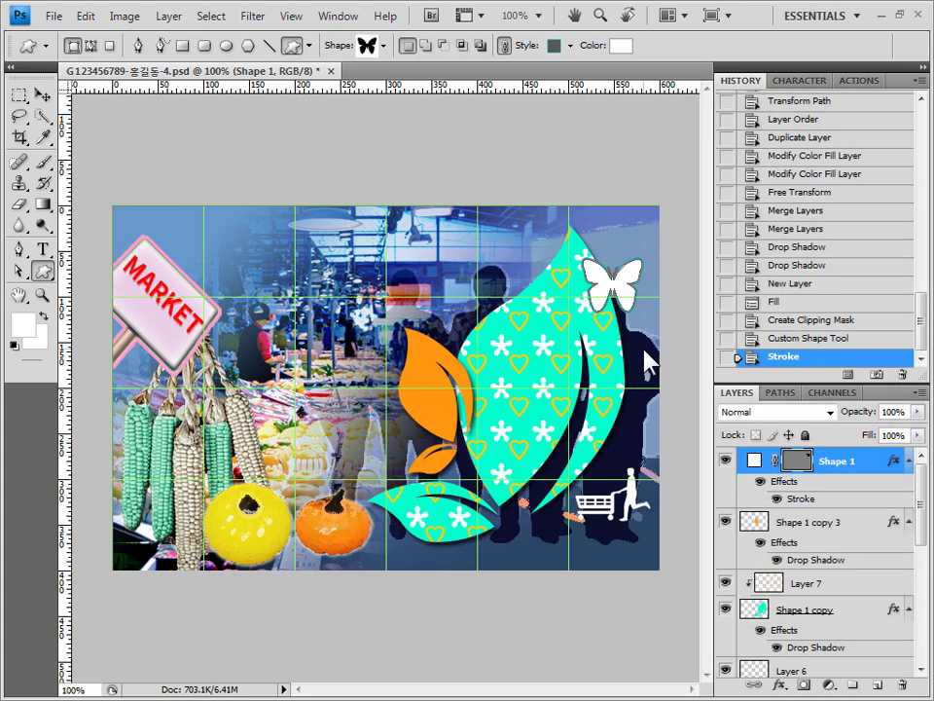
Transform the butterfly to 94.1% width, 125.9% height and a -136.9° rotation, centred at about X 557, Y 92 px.
key(ctrl+t)
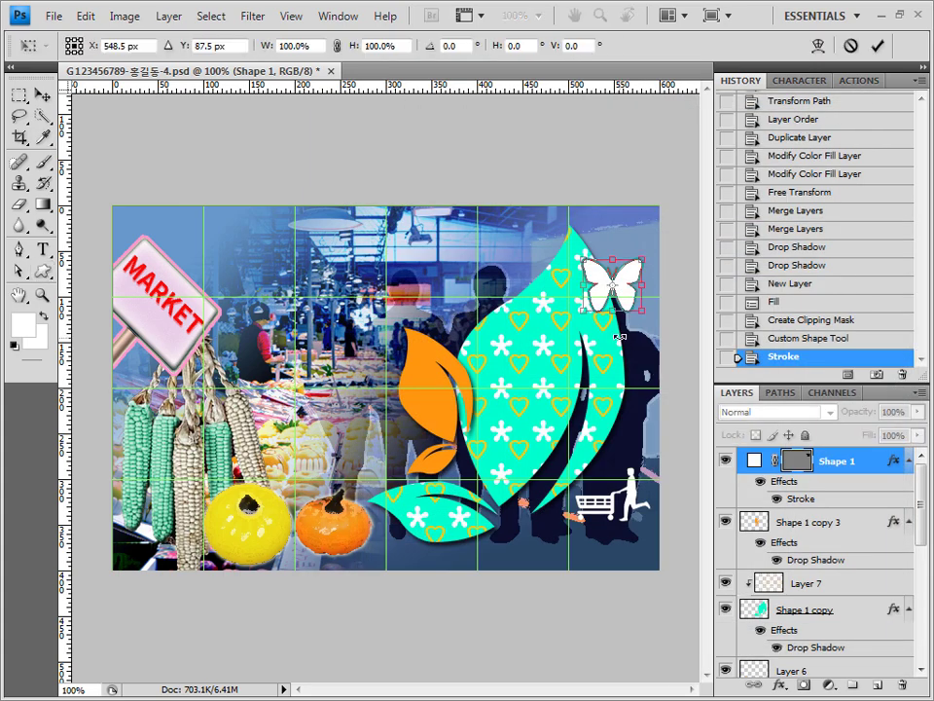
drag(620, 337, 638, 295)
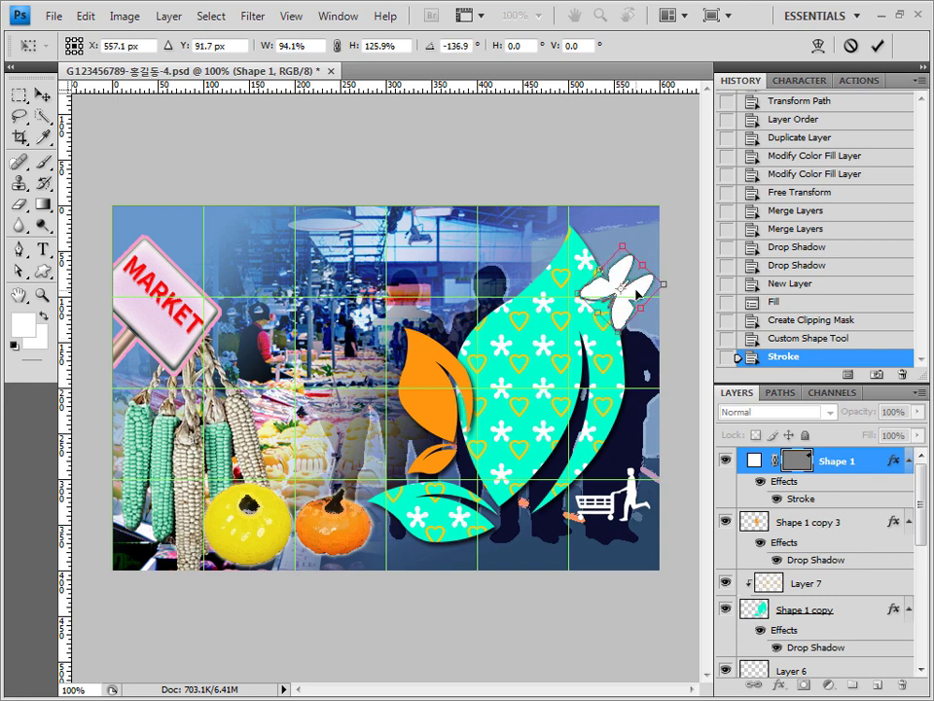
key(Return)
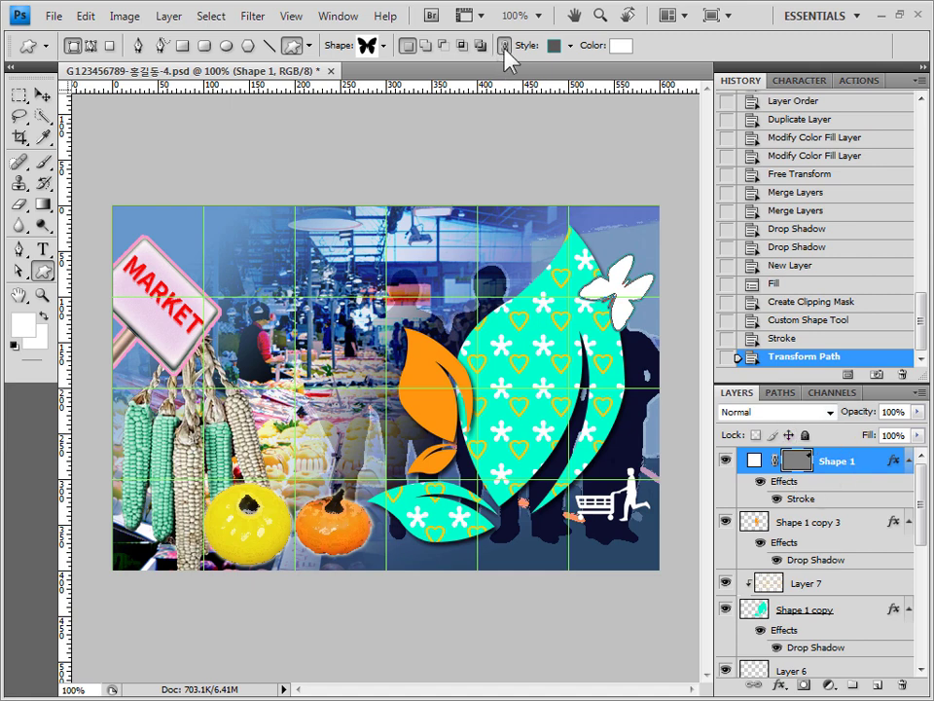
Set the next custom shape to no layer style and colour ffcccc, unlinked from the butterfly layer.
click(571, 46)
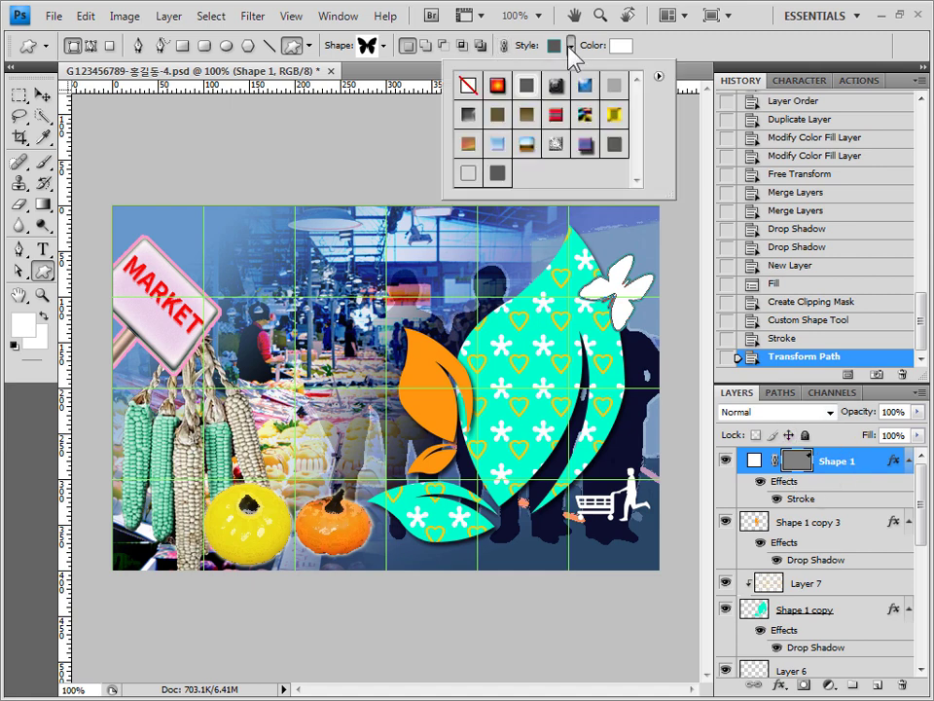
click(470, 86)
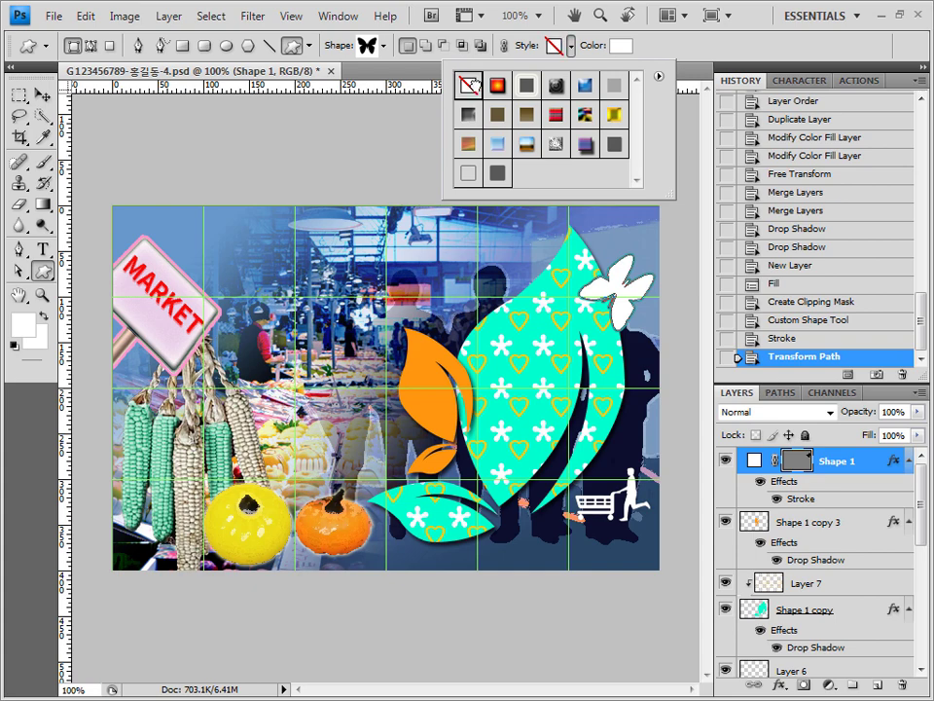
click(619, 46)
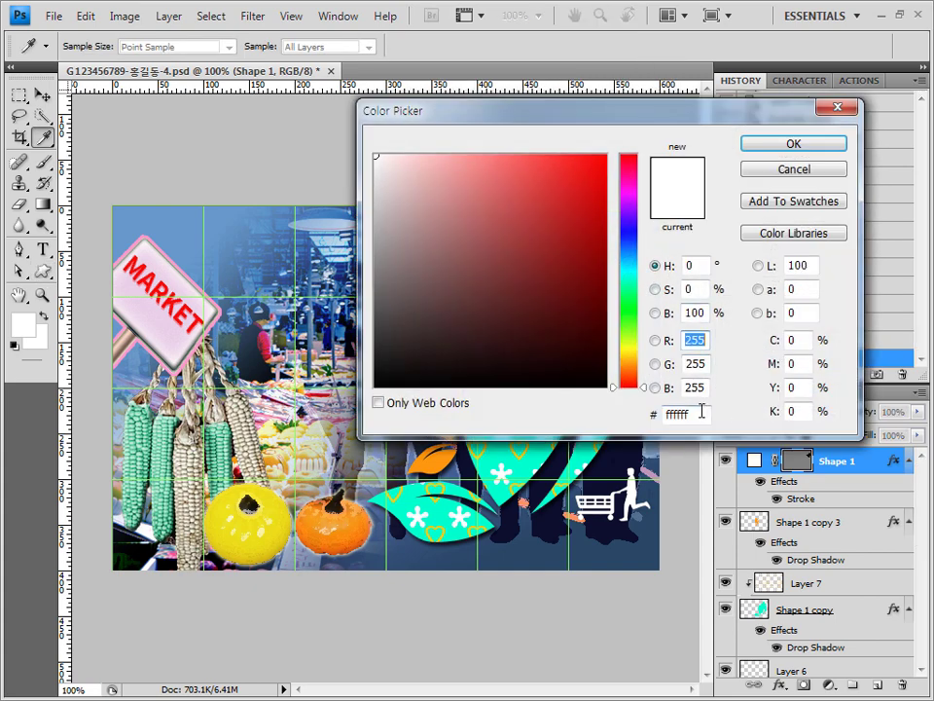
double_click(699, 412)
text(ffcccc)
click(791, 144)
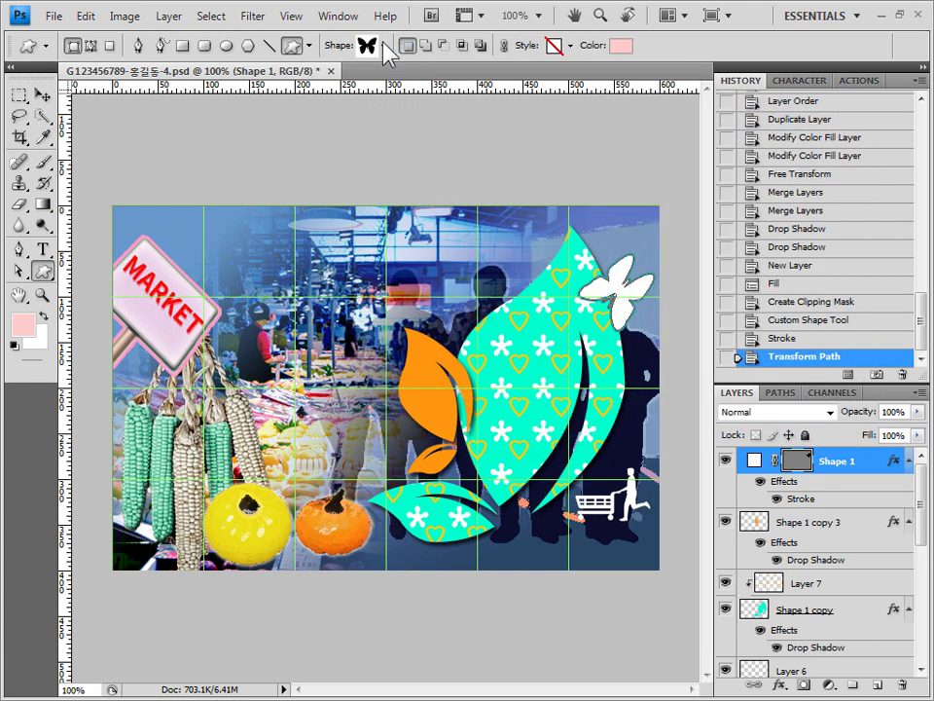
Draw a pink four-leaf clover custom shape above the orange leaf, beside the large turquoise leaf.
click(384, 46)
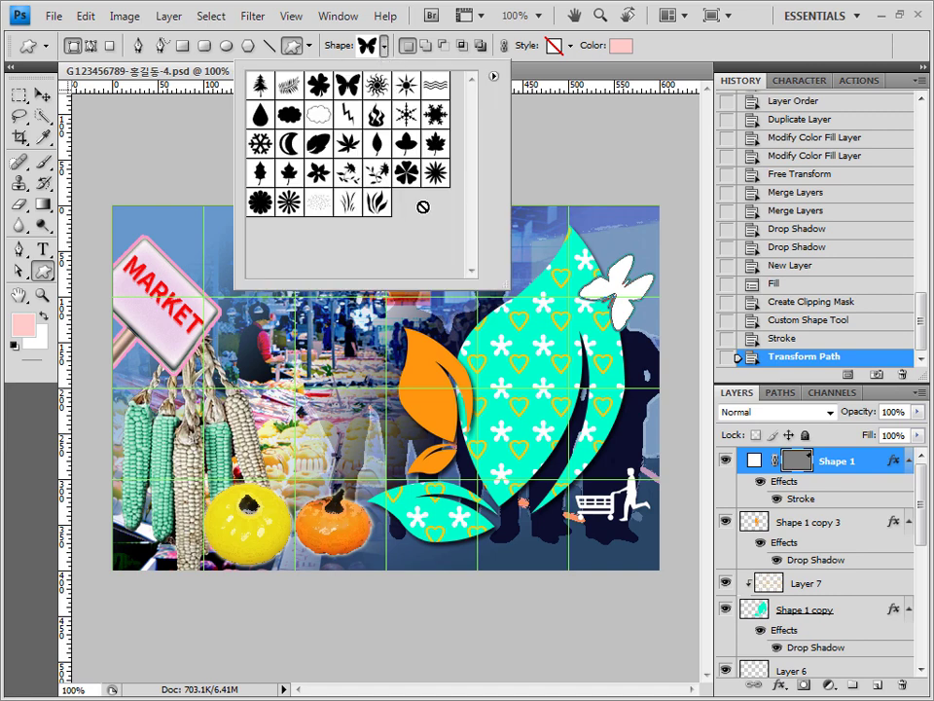
click(319, 85)
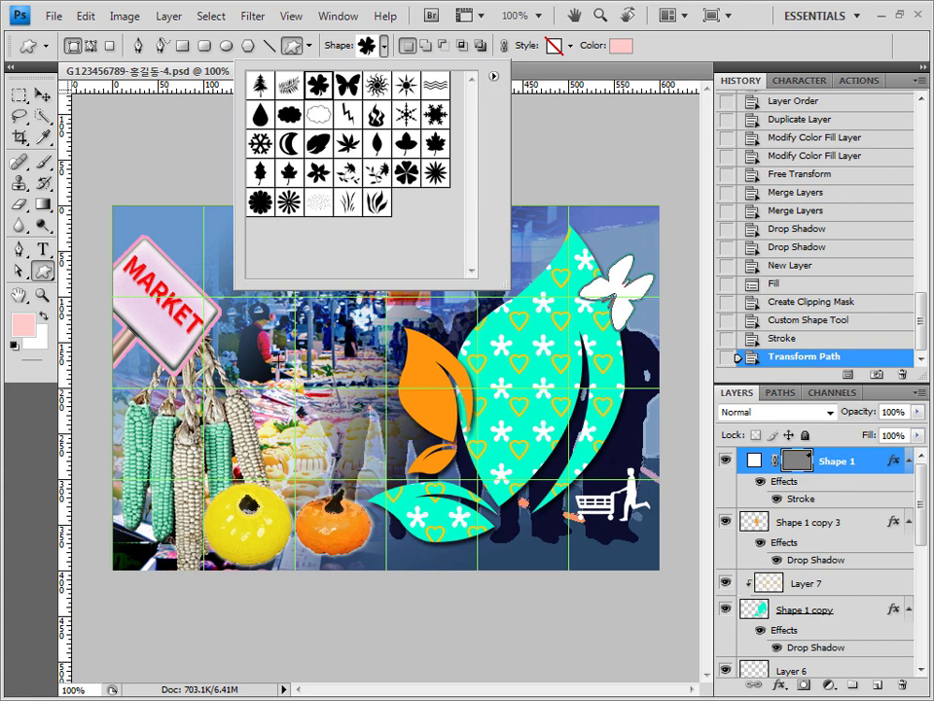
click(671, 68)
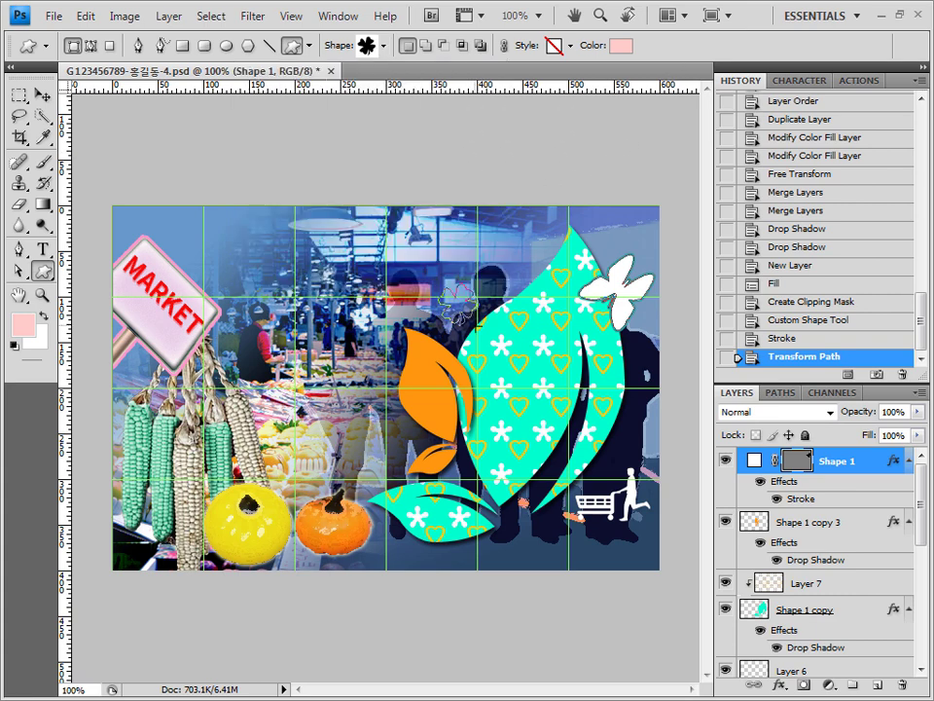
drag(445, 286, 477, 331)
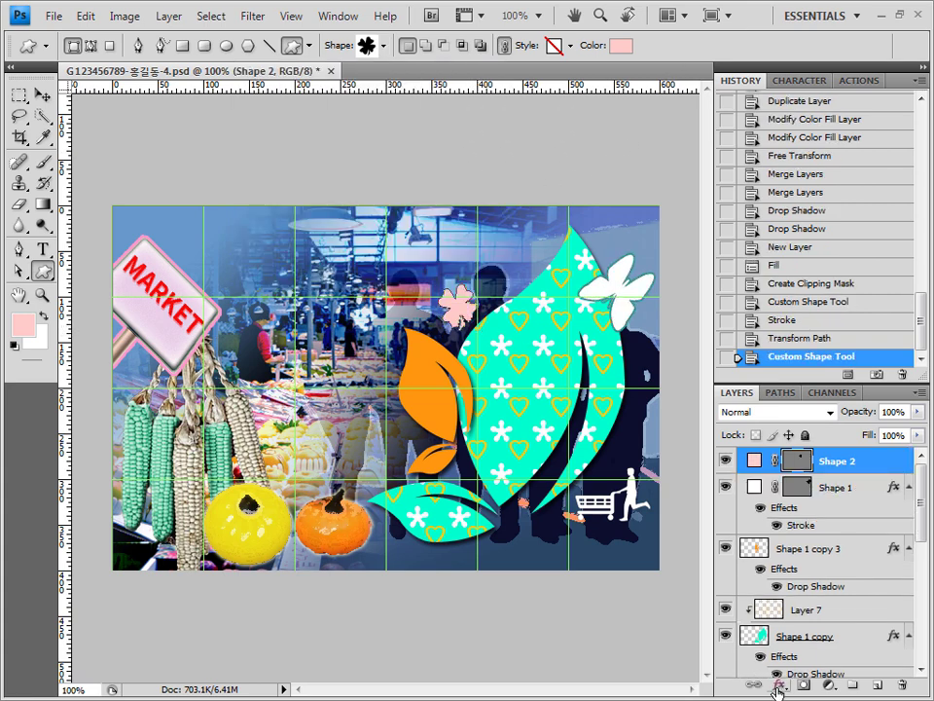
Add an outside stroke in white, ffffff, to the four-leaf clover.
click(778, 686)
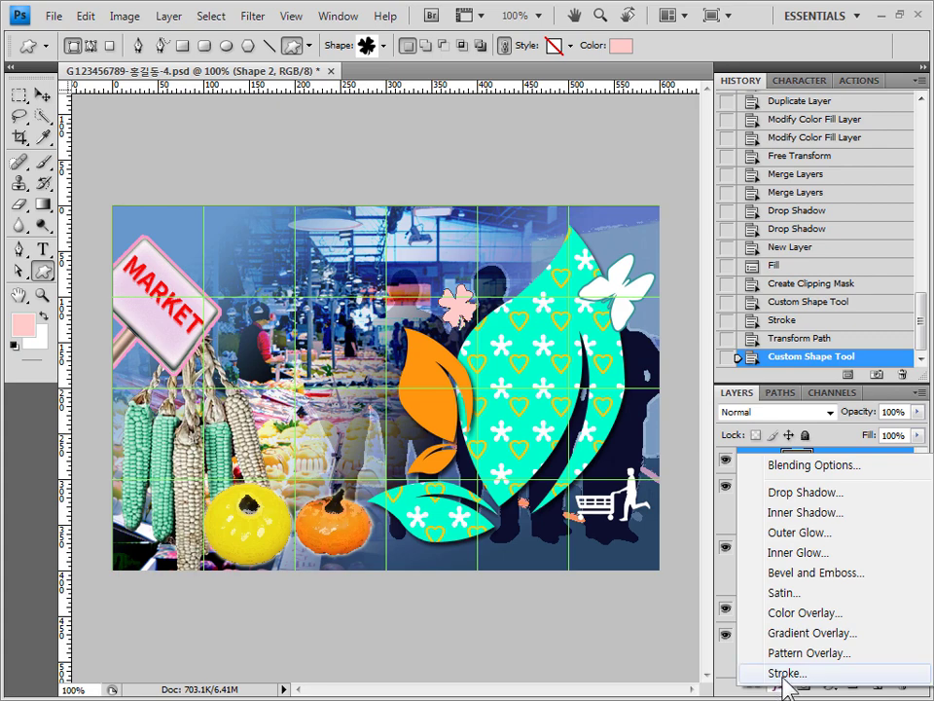
click(786, 673)
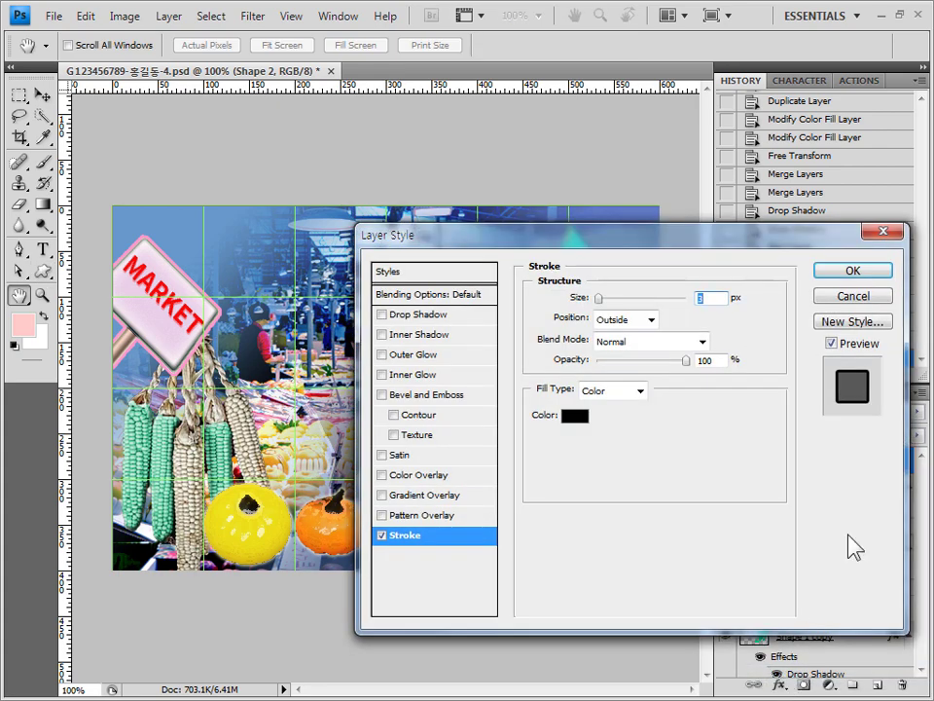
click(579, 419)
click(376, 156)
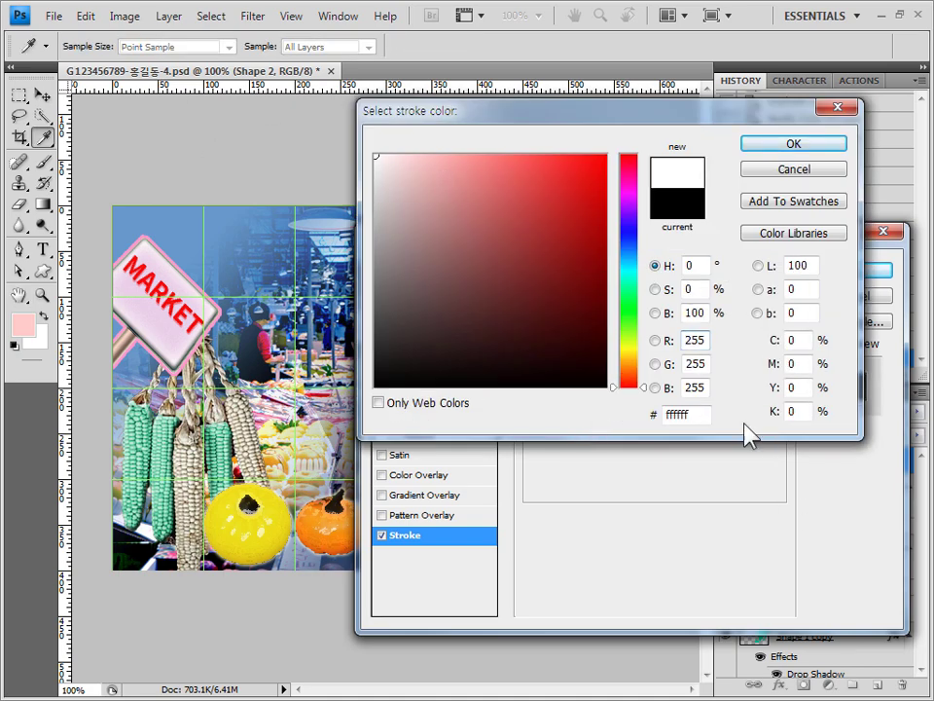
click(794, 144)
click(857, 273)
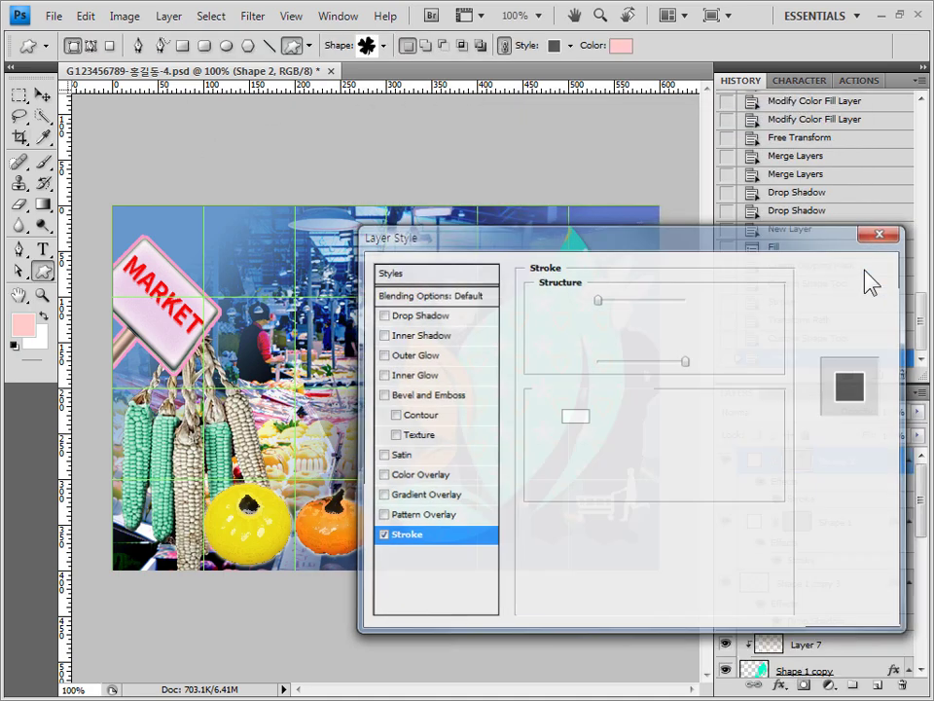
Widen the clover to 116.3% and move it just above the orange leaf's tip, centred at X 375, Y 119.5 px.
key(ctrl+t)
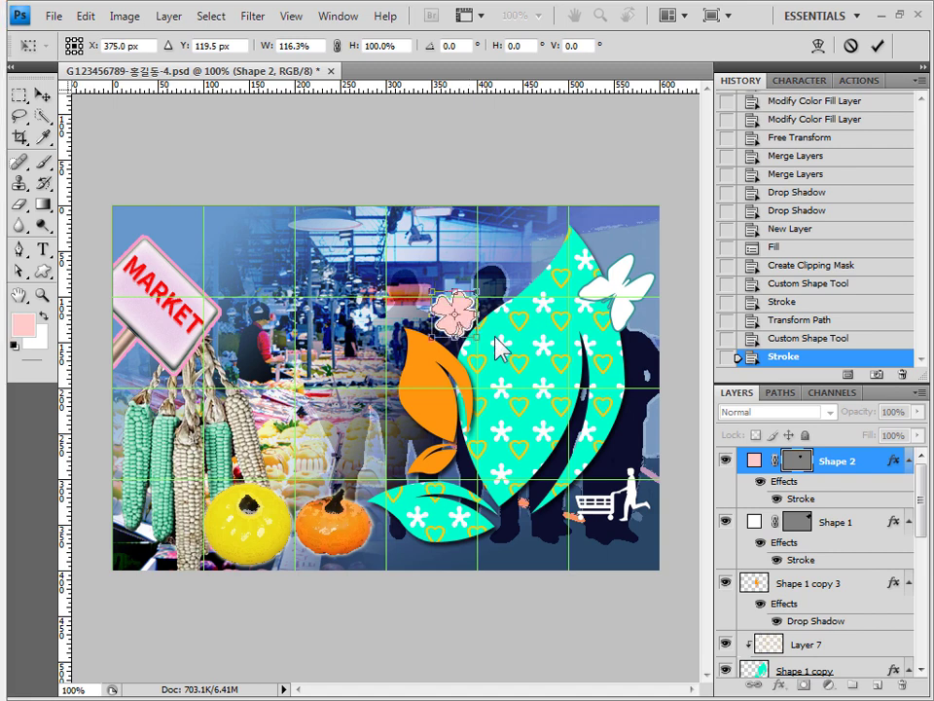
drag(464, 322, 453, 321)
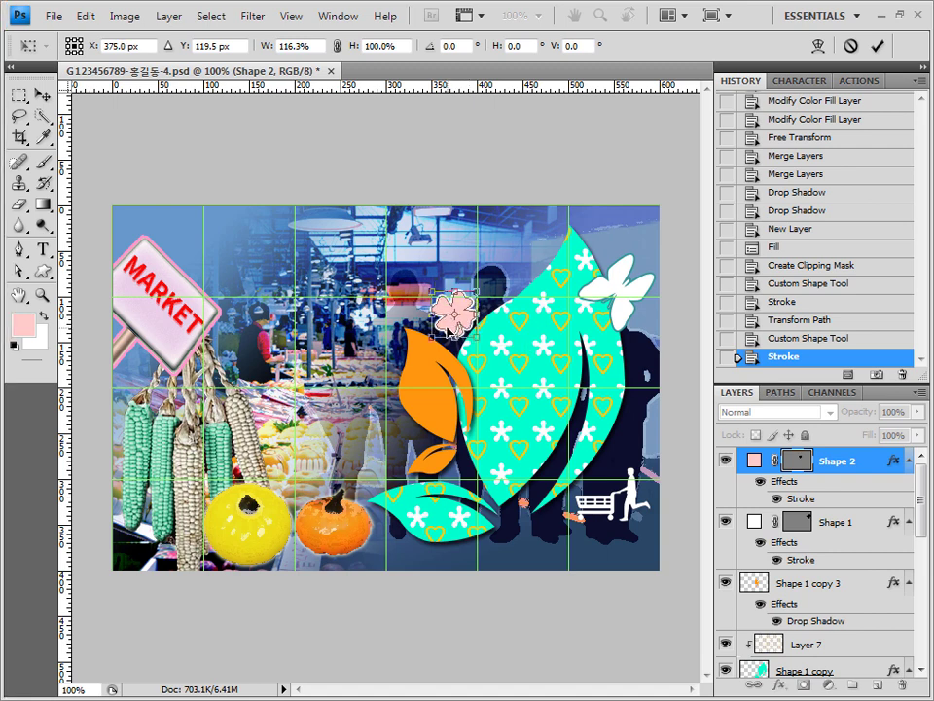
key(Return)
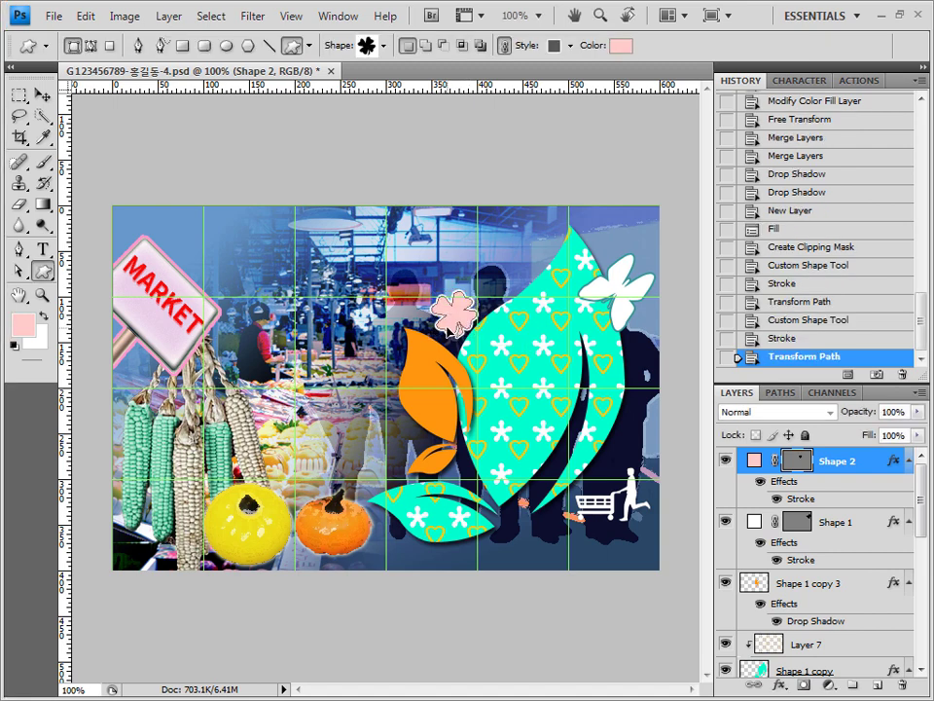
Set up the Rounded Rectangle tool with a 10 px corner radius and no layer style, unlinked from the clover layer.
click(204, 46)
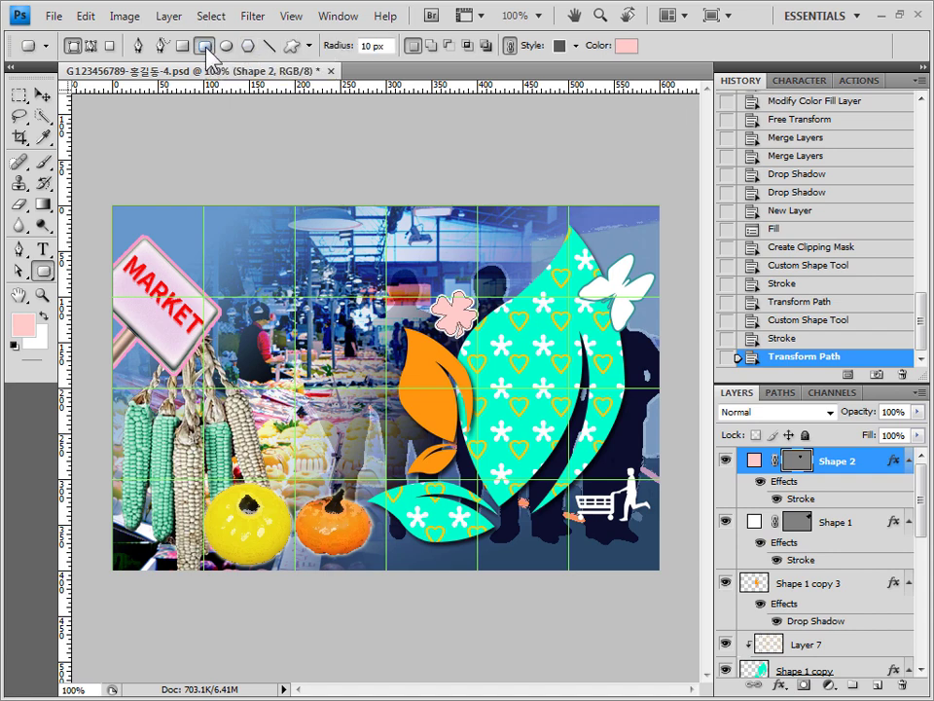
double_click(371, 45)
key(Return)
double_click(372, 49)
click(510, 46)
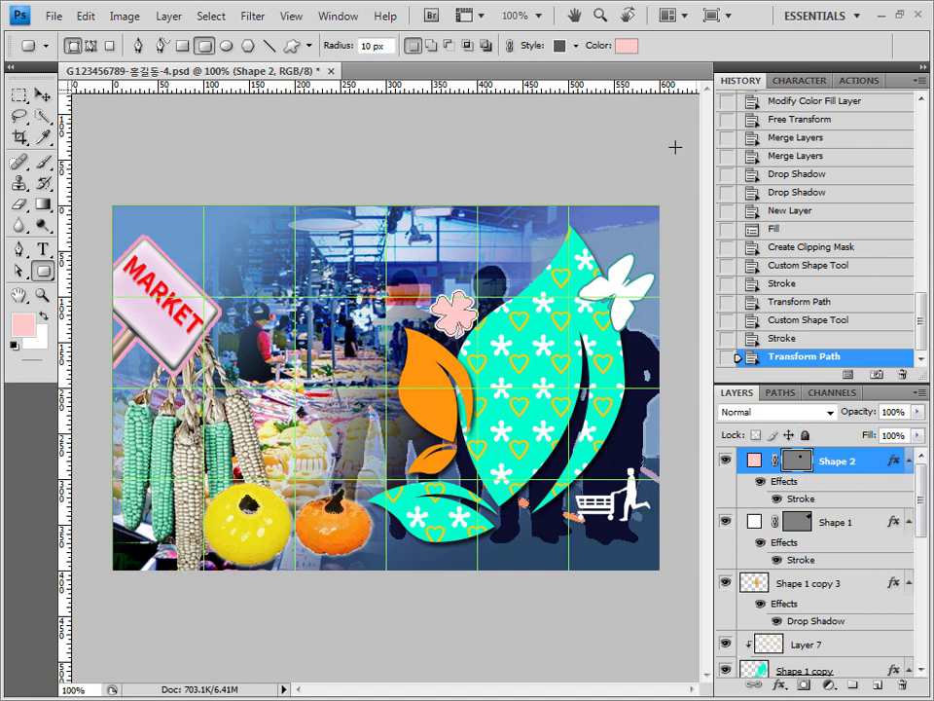
click(575, 45)
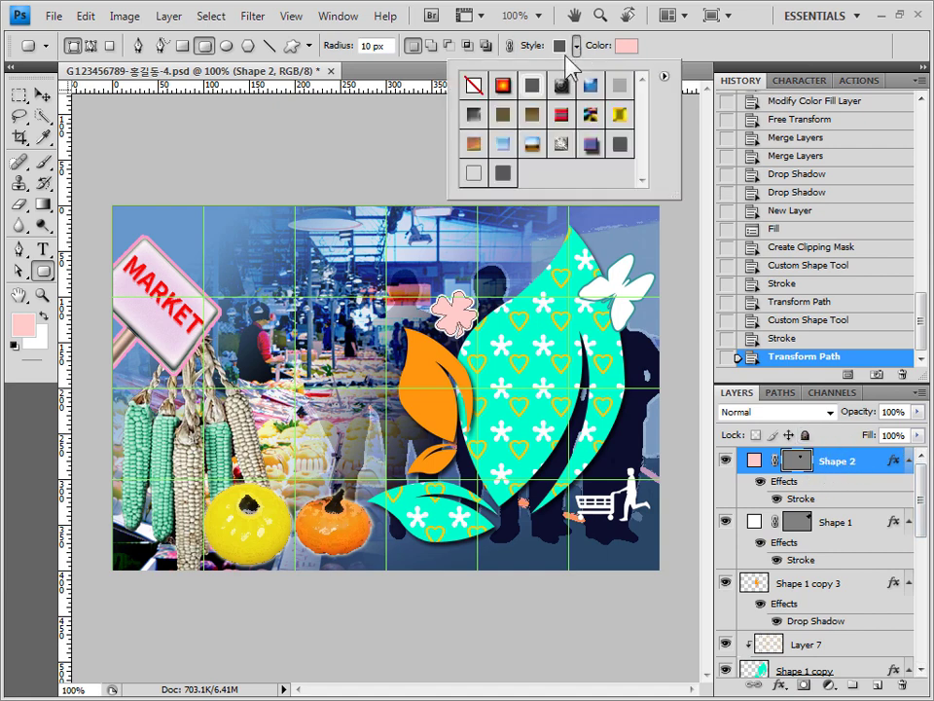
click(465, 92)
click(637, 55)
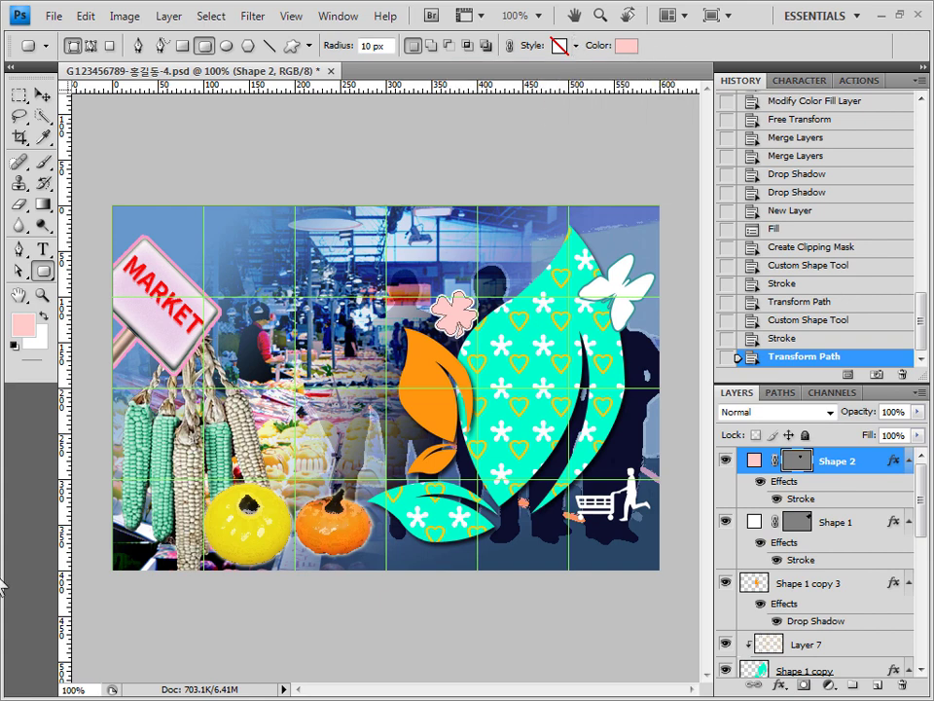
Draw a pink rounded rectangle beside the yellow pumpkin and transform it to 104.9% width and 88.0% height, centred at X 52, Y 350 px.
drag(130, 481, 161, 564)
key(ctrl+t)
key(Left)
key(Left)
key(Left)
key(Left)
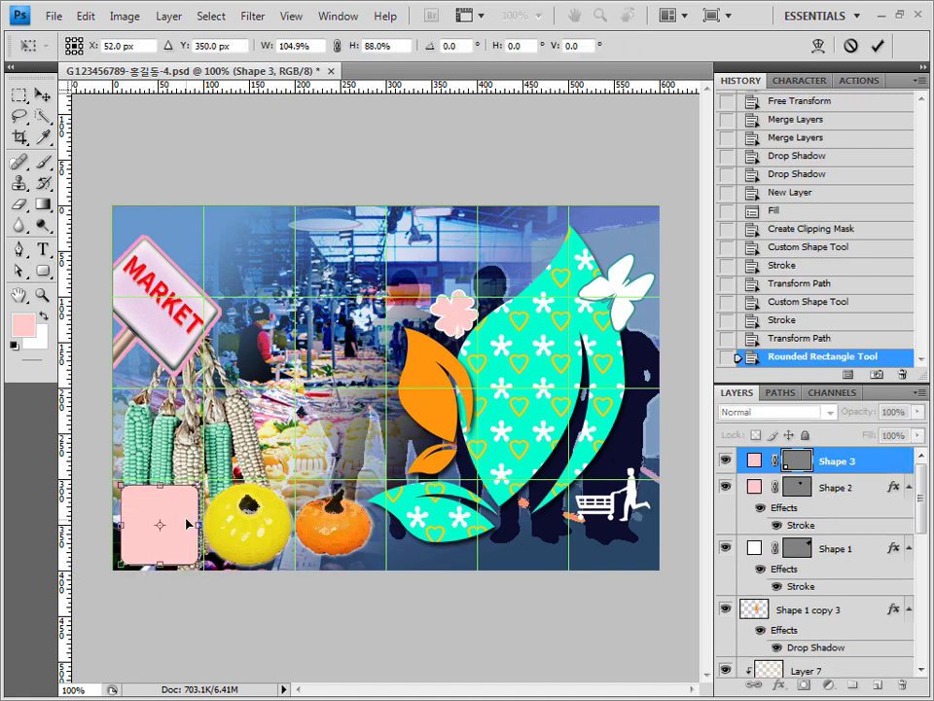
key(Return)
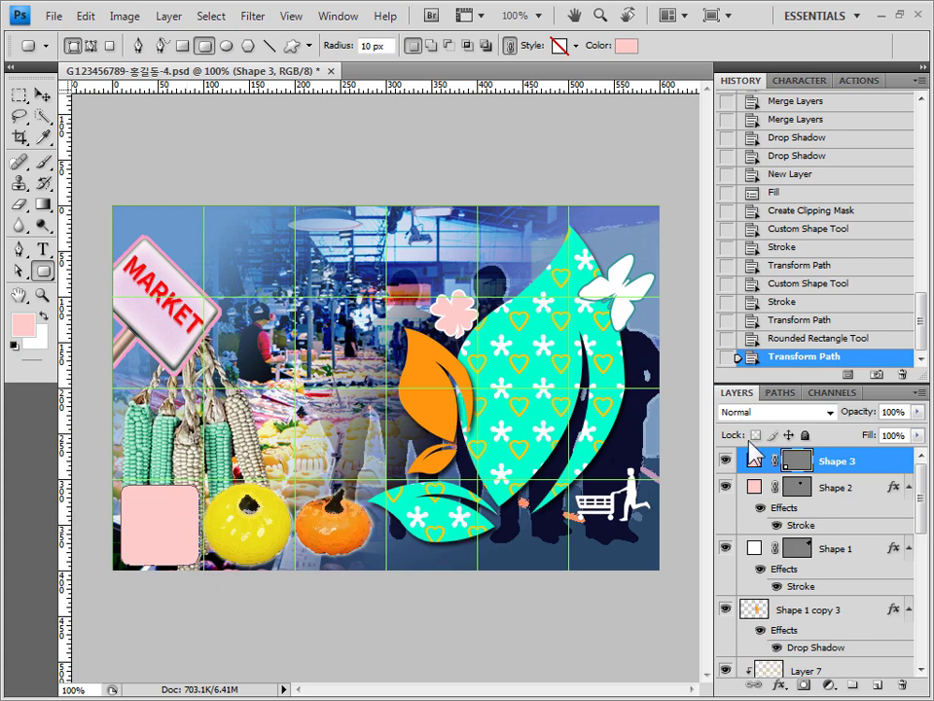
Give the rounded rectangle a drop shadow and a linear gradient overlay at 90°, starting from the Black, White preset.
click(781, 686)
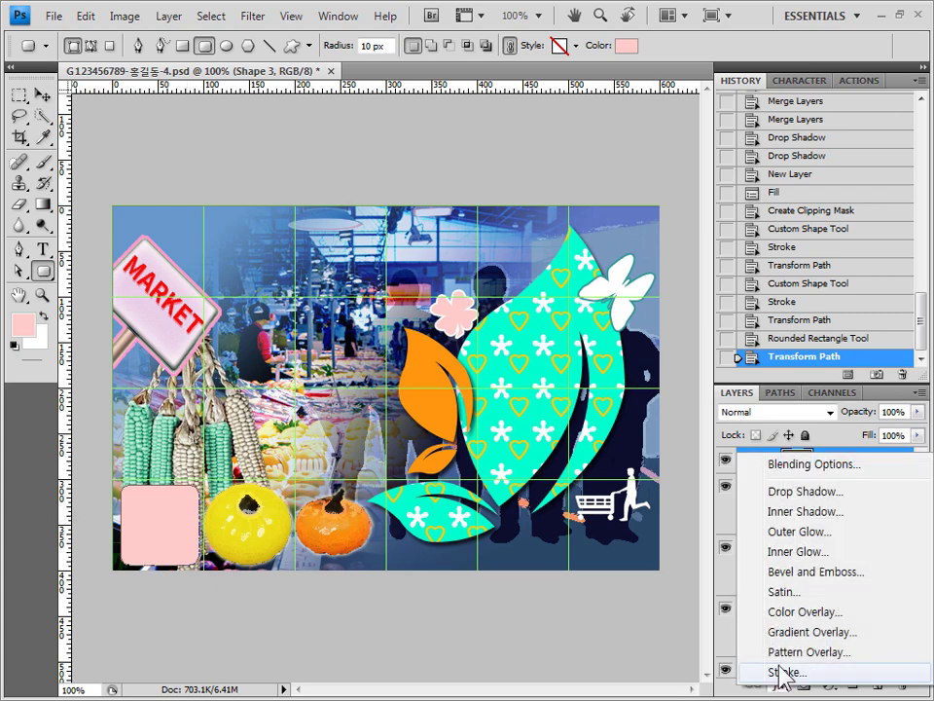
click(792, 493)
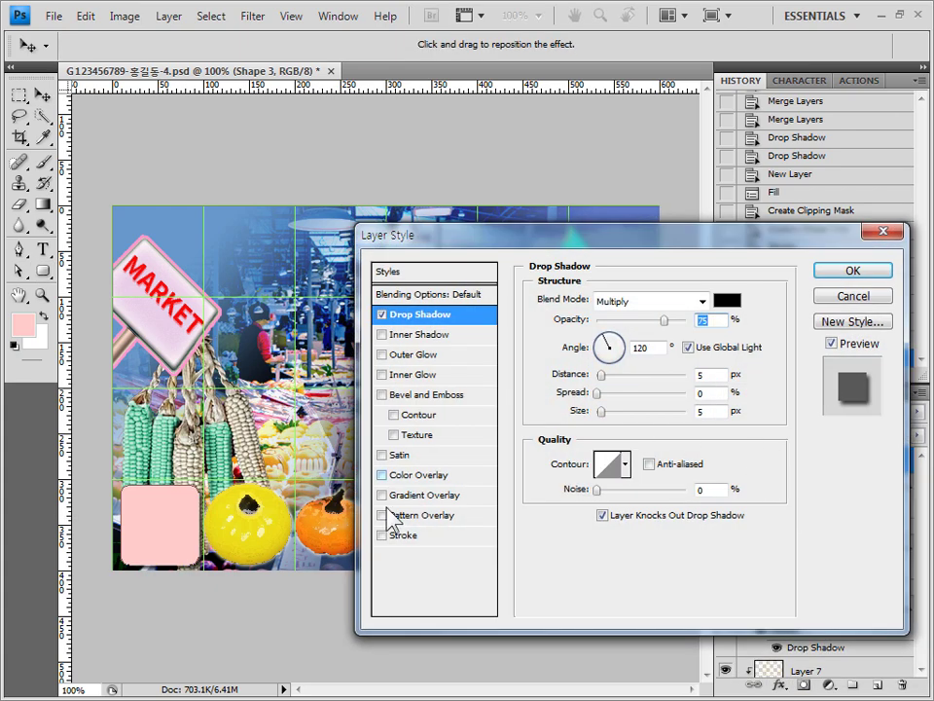
click(407, 496)
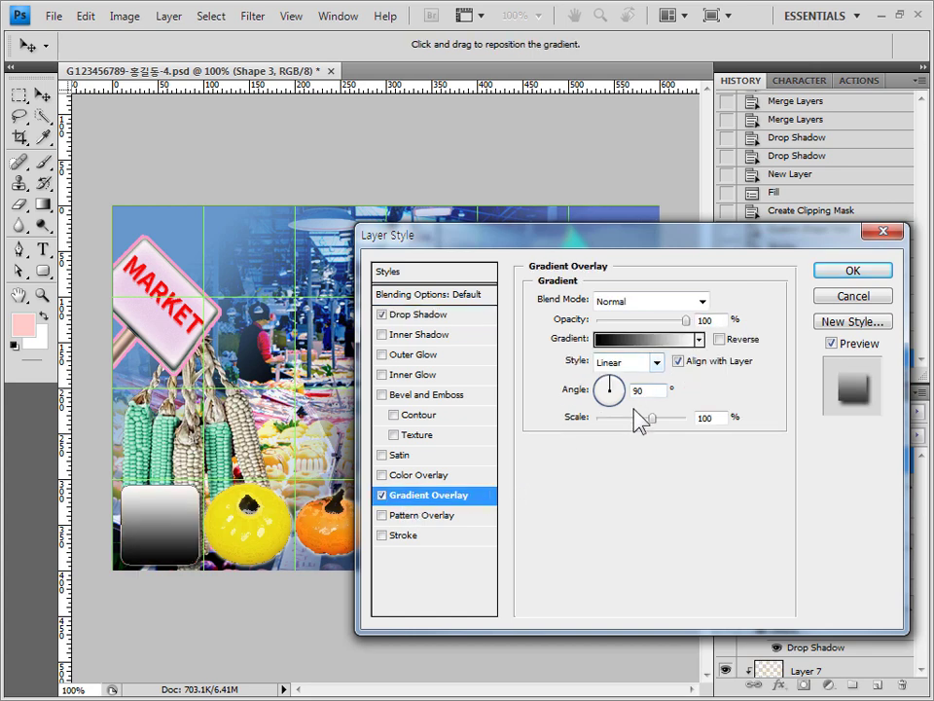
click(642, 340)
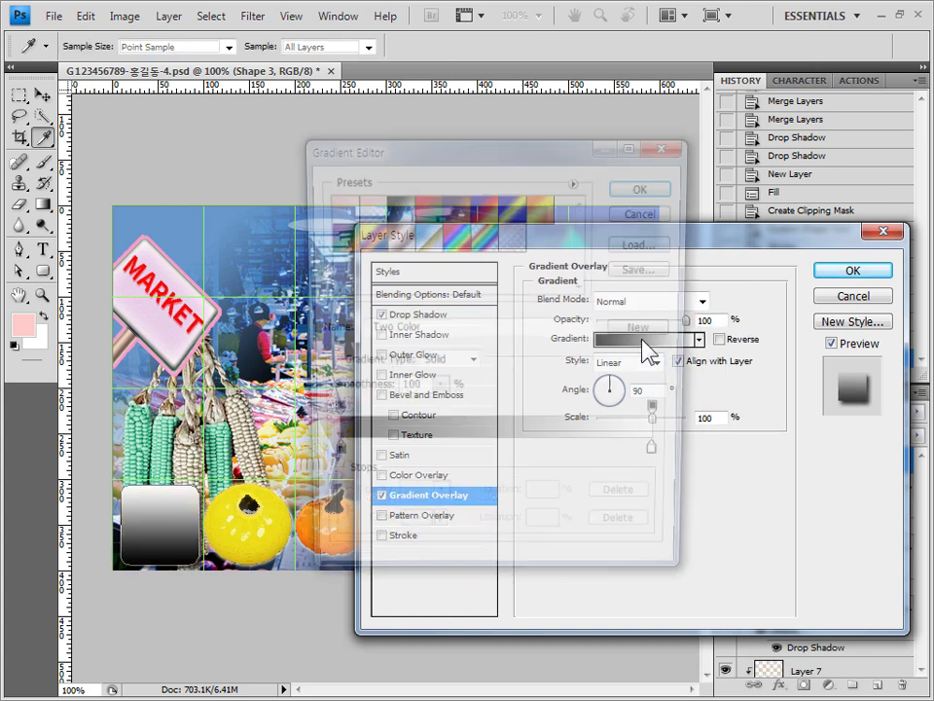
click(396, 206)
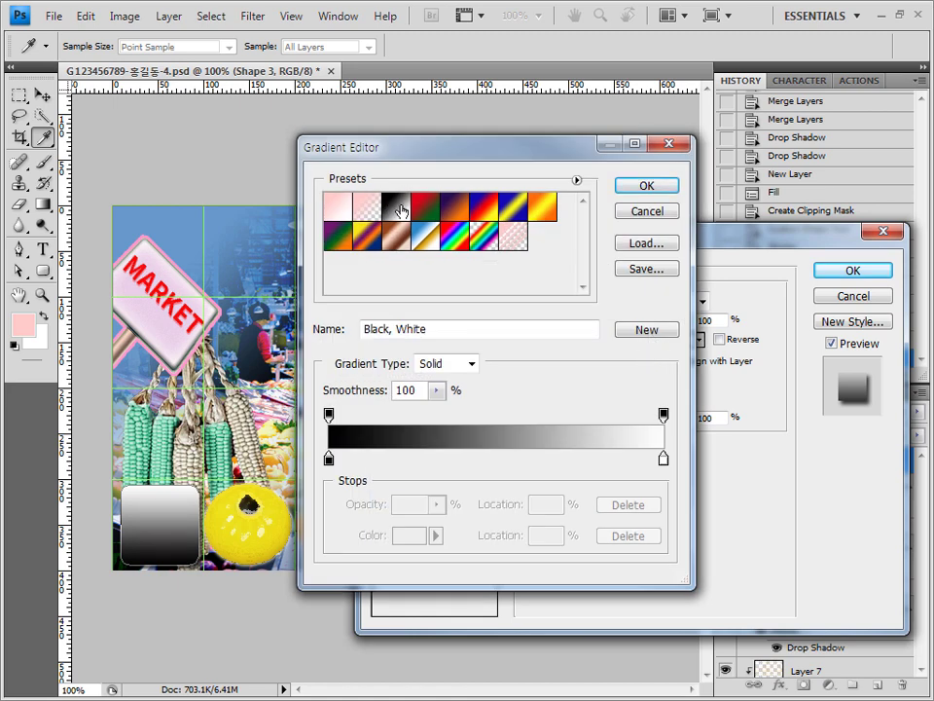
Set the gradient's colour stop at 0% to dark purple, 330066.
click(329, 459)
double_click(329, 459)
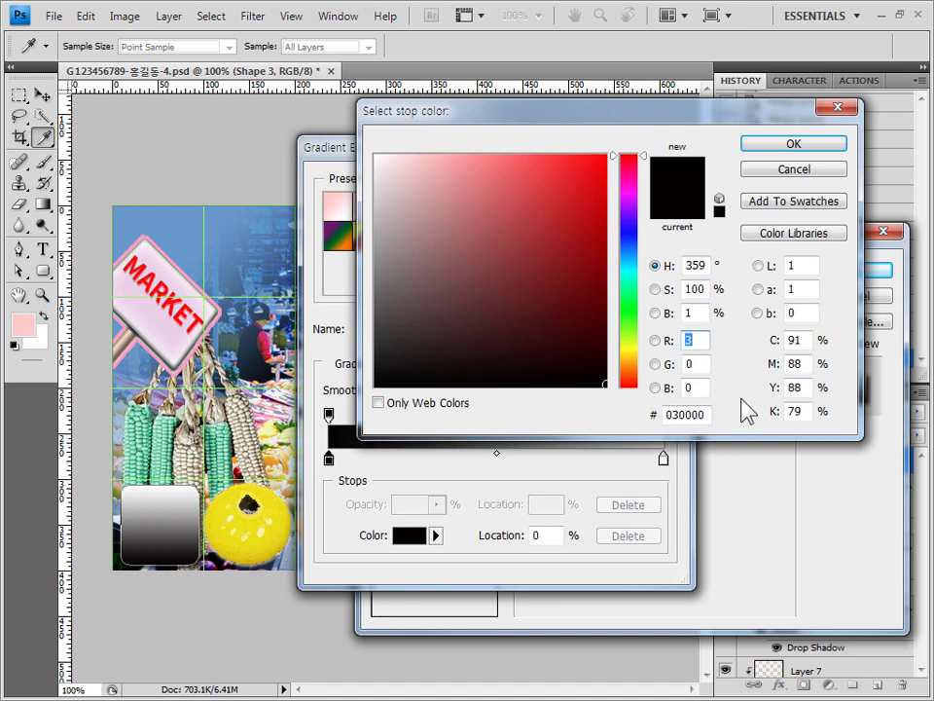
click(709, 415)
text(330066)
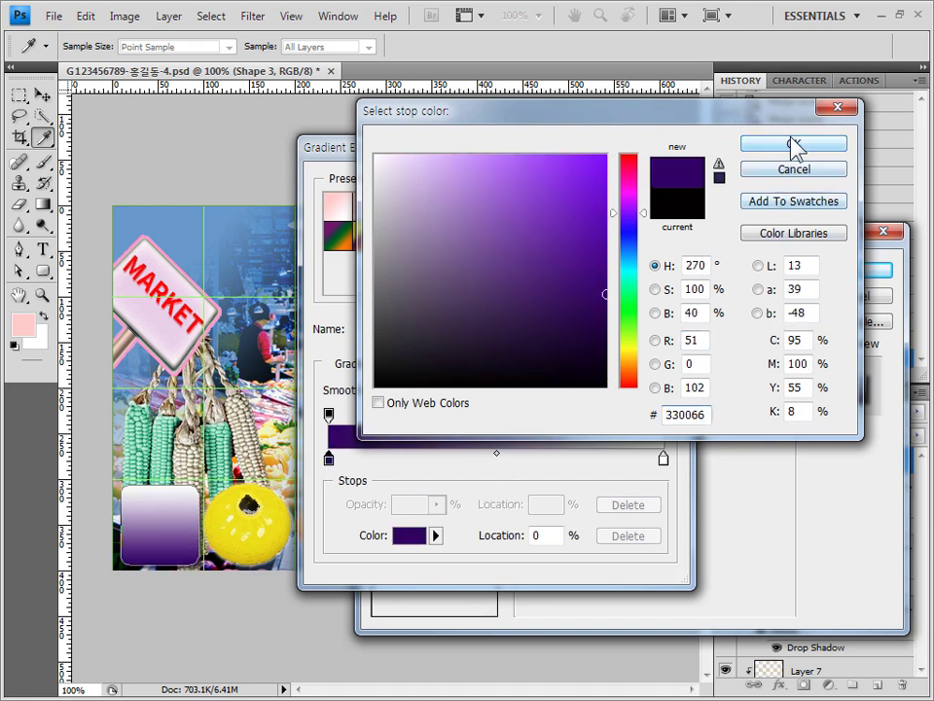
click(793, 144)
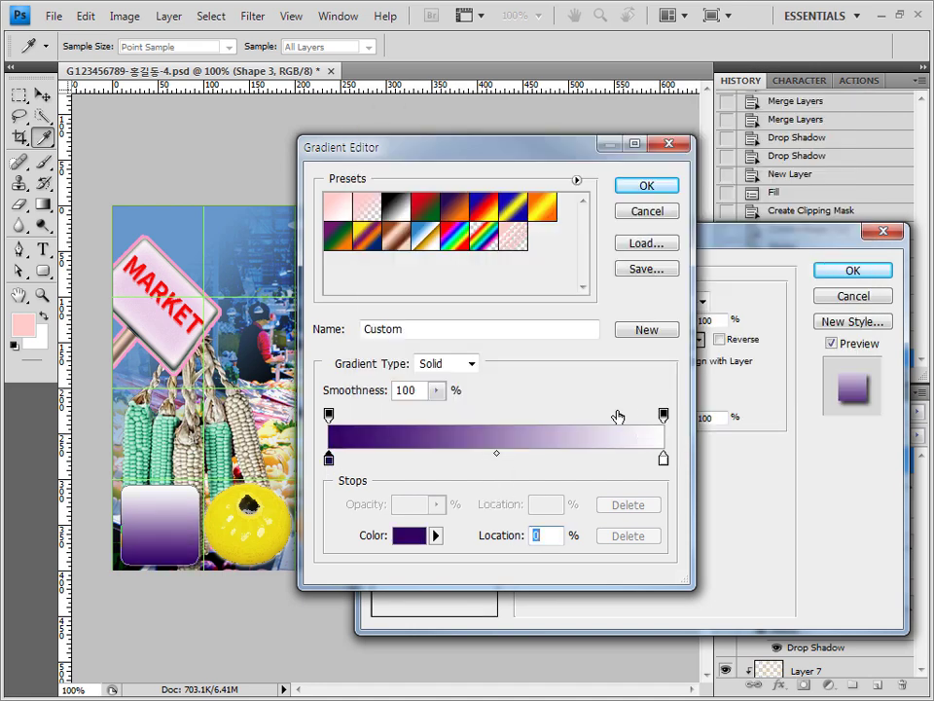
Keep ffffff for the gradient's colour stop at 100% and apply the layer styles to the rounded rectangle.
click(663, 459)
double_click(663, 459)
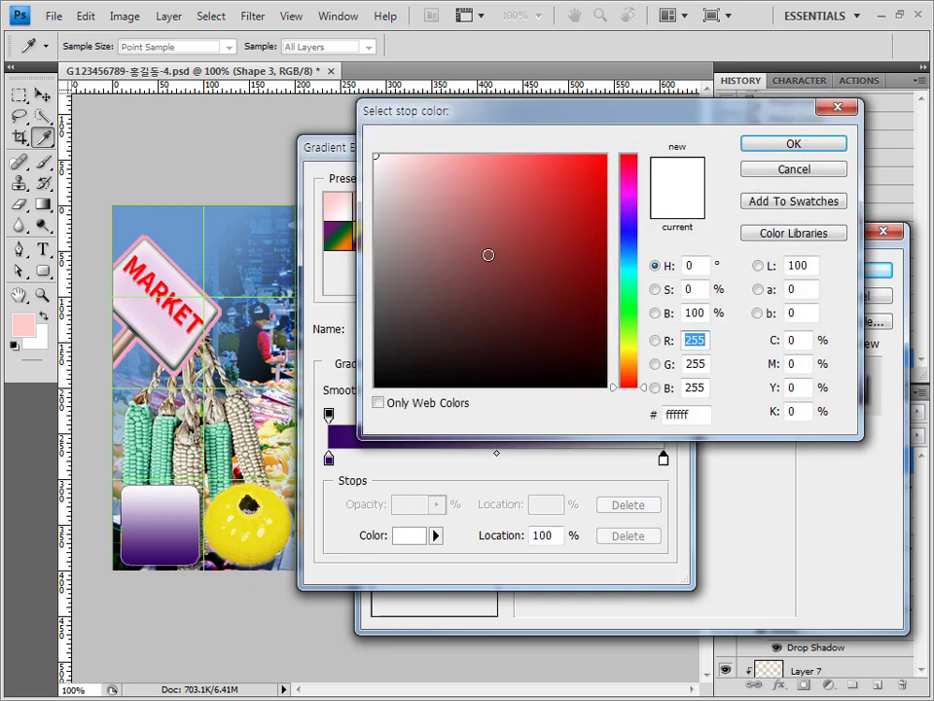
click(689, 416)
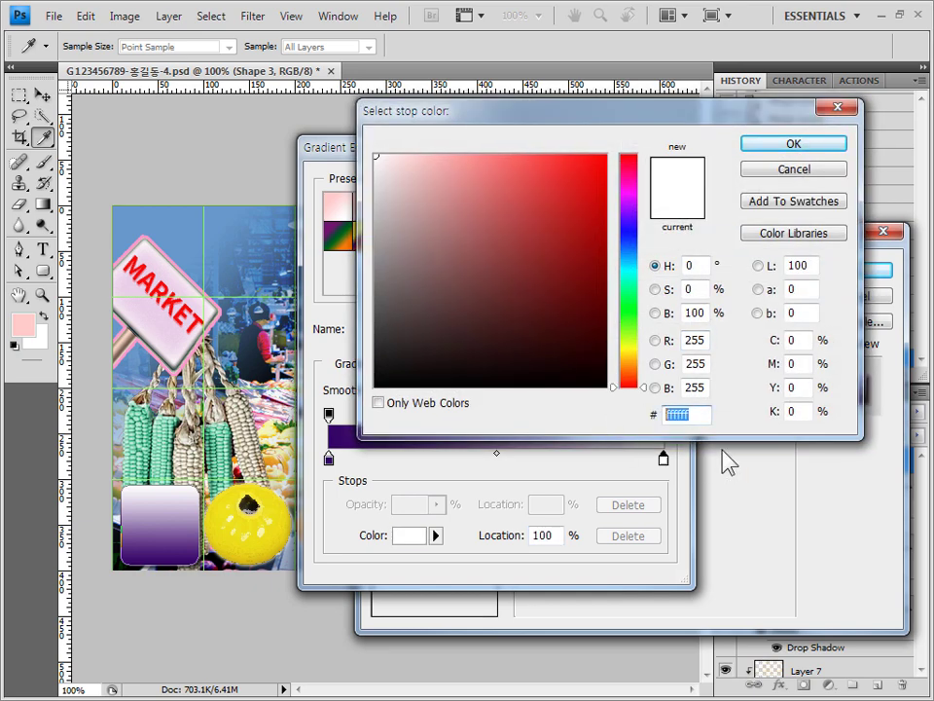
click(810, 148)
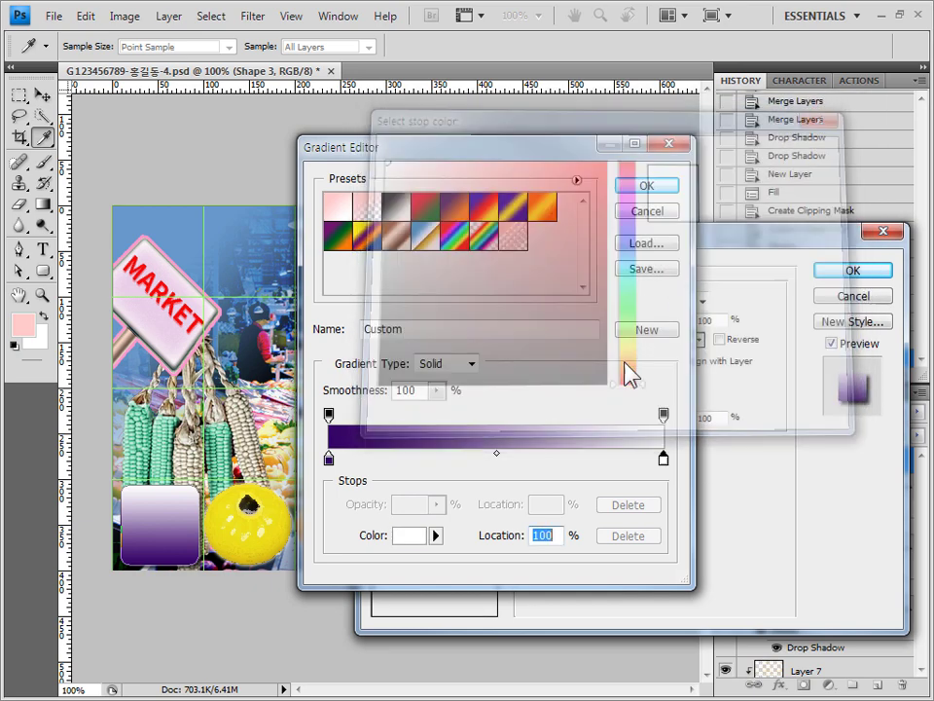
click(650, 203)
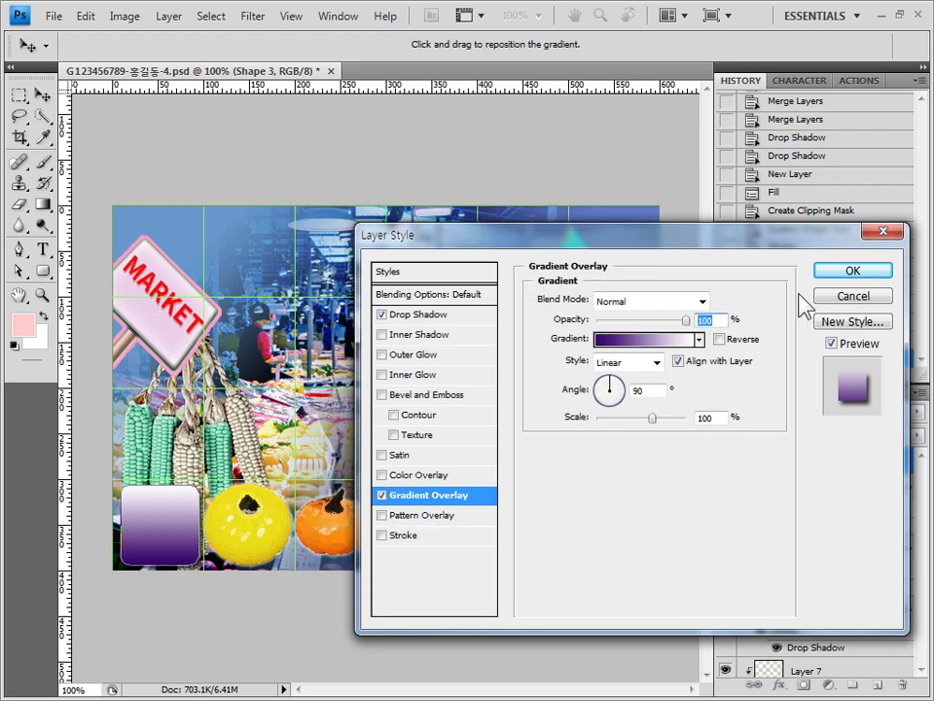
click(833, 275)
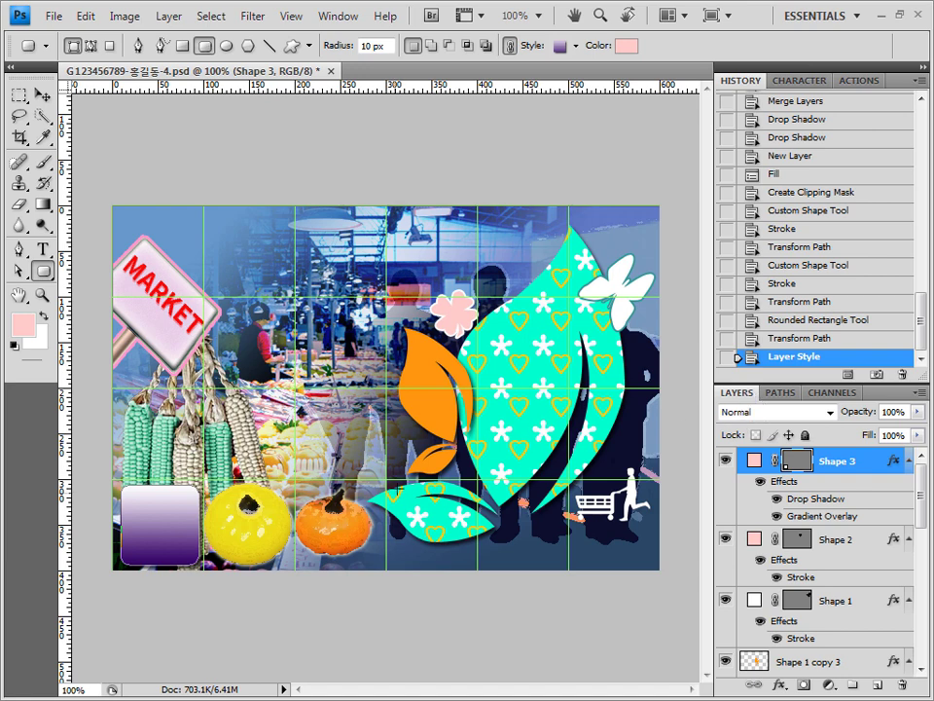
Add the horizontal text "전국 소상공인을 위한 경영안정자금 지원" along the image's upper edge, above the MARKET sign.
click(43, 252)
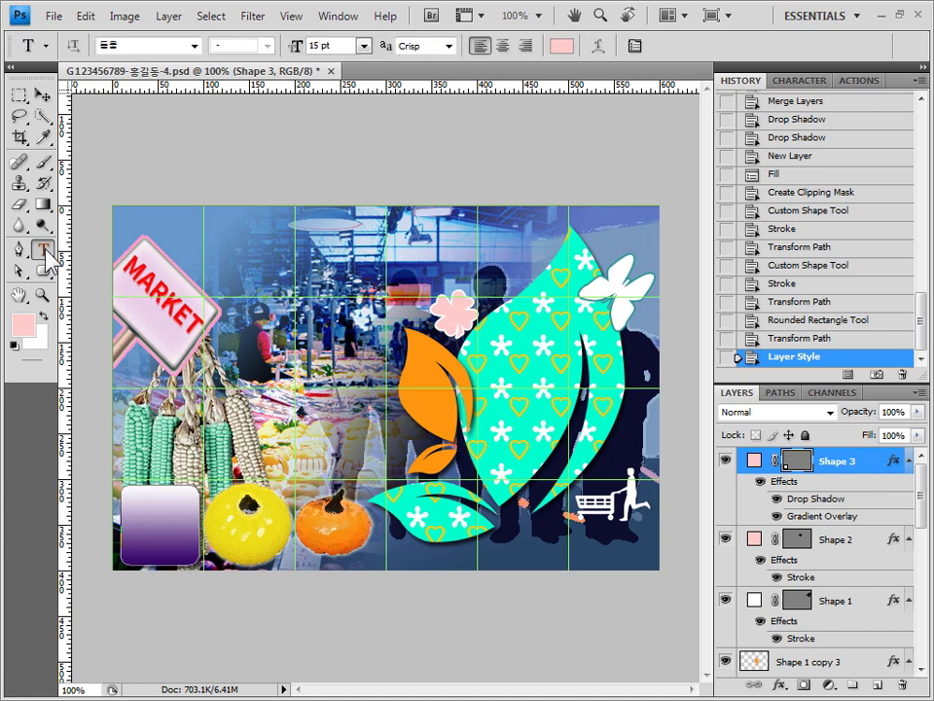
click(158, 225)
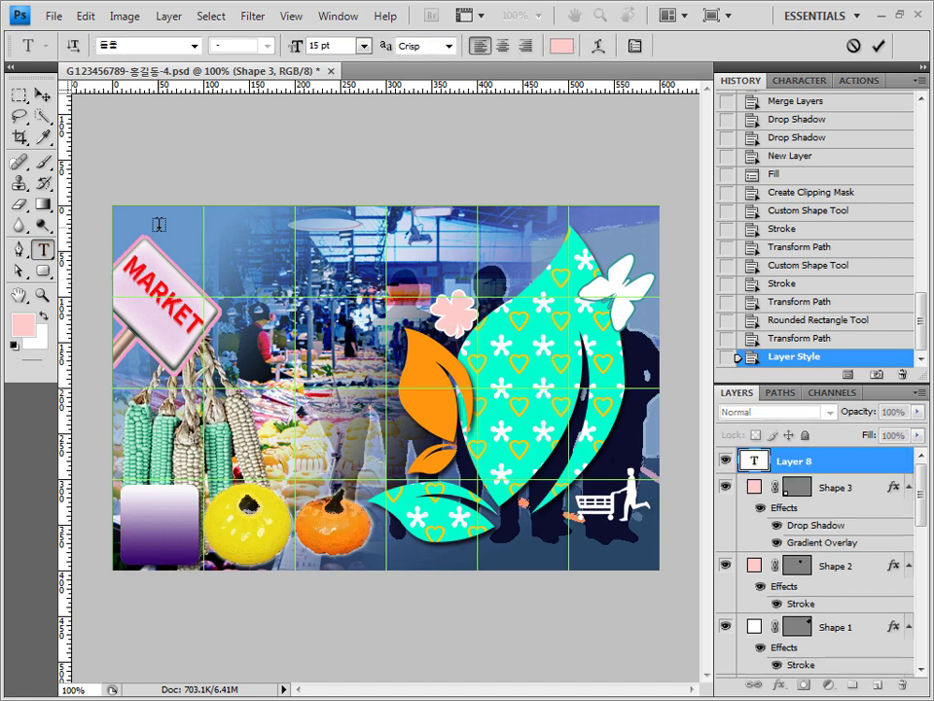
key(ctrl+v)
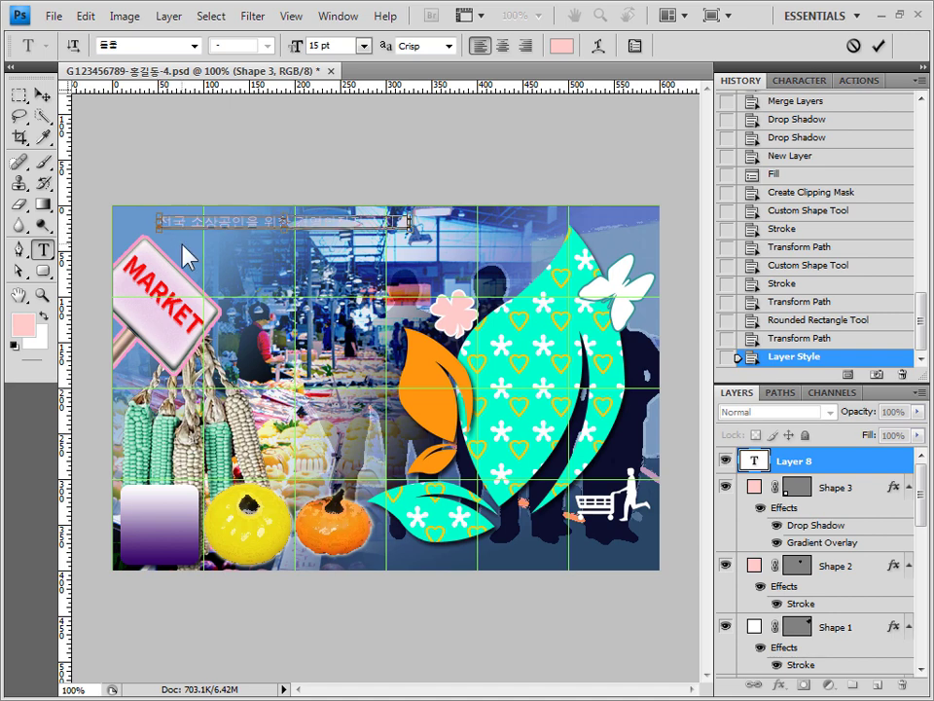
click(814, 468)
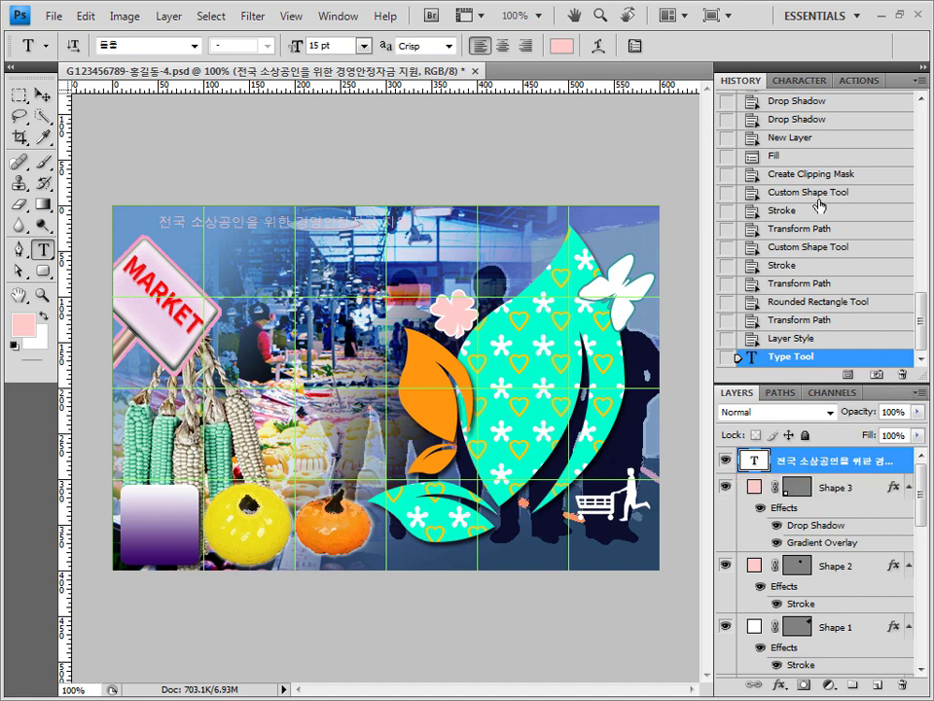
Set the new text line's size to 18 pt and its colour to purple, 993399.
click(319, 50)
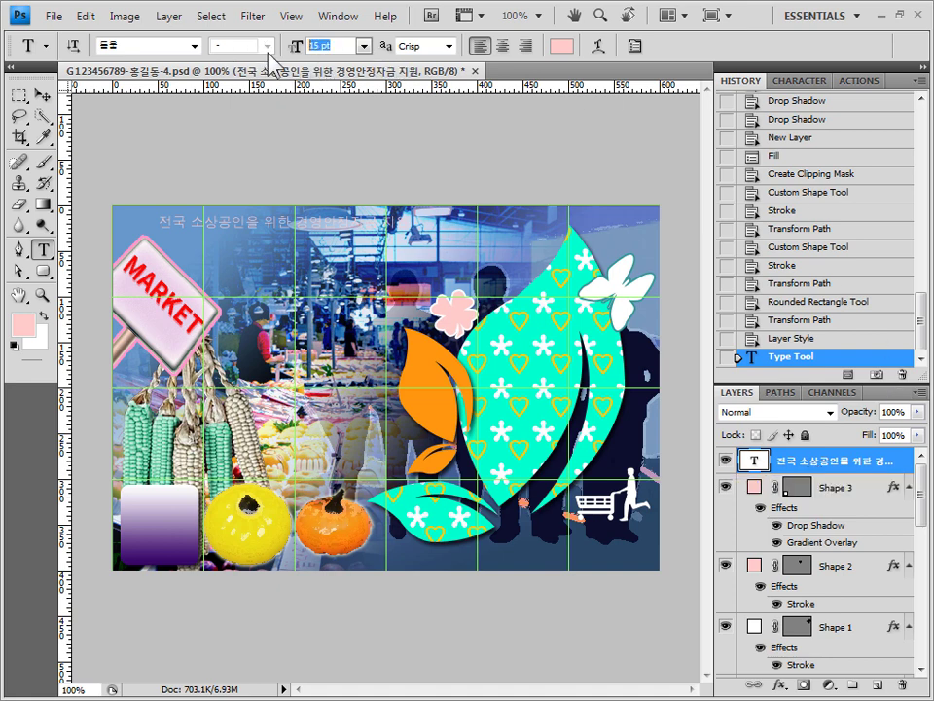
text(18)
key(Return)
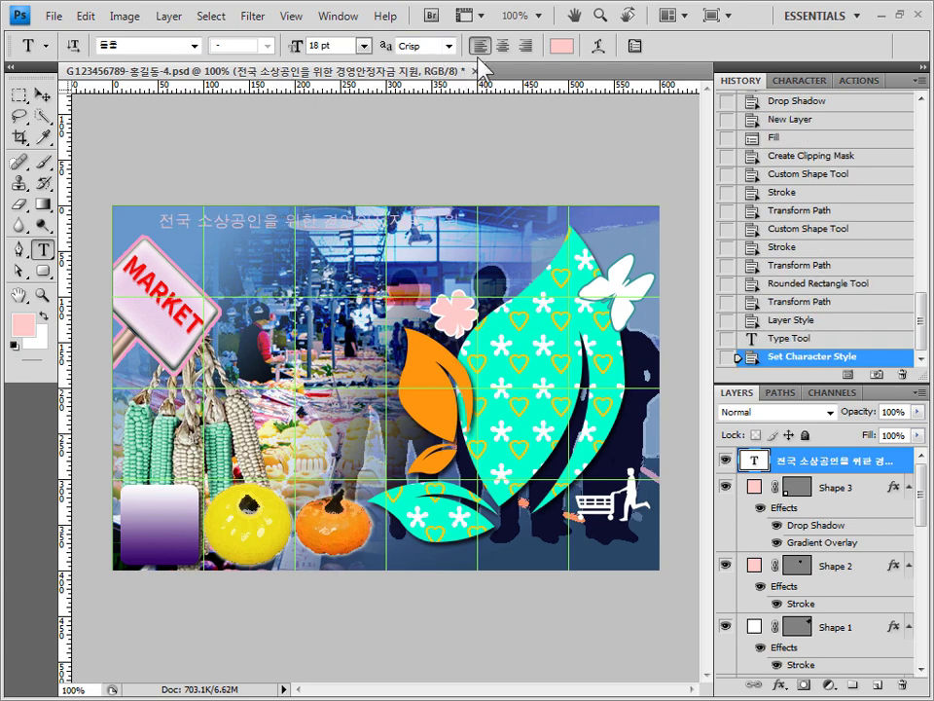
click(558, 56)
click(699, 414)
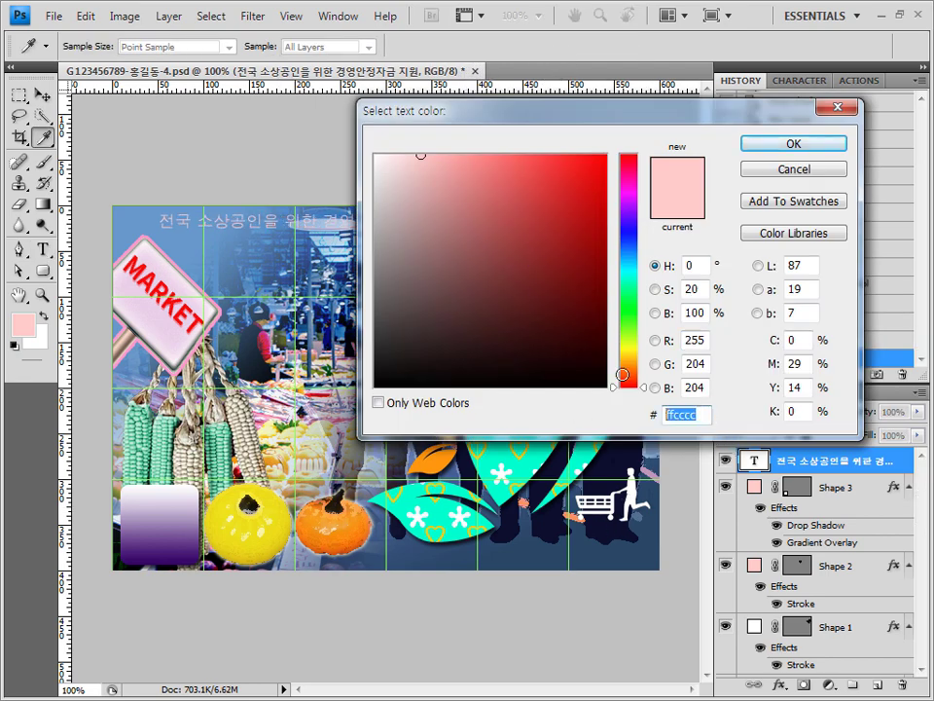
text(993399)
click(798, 144)
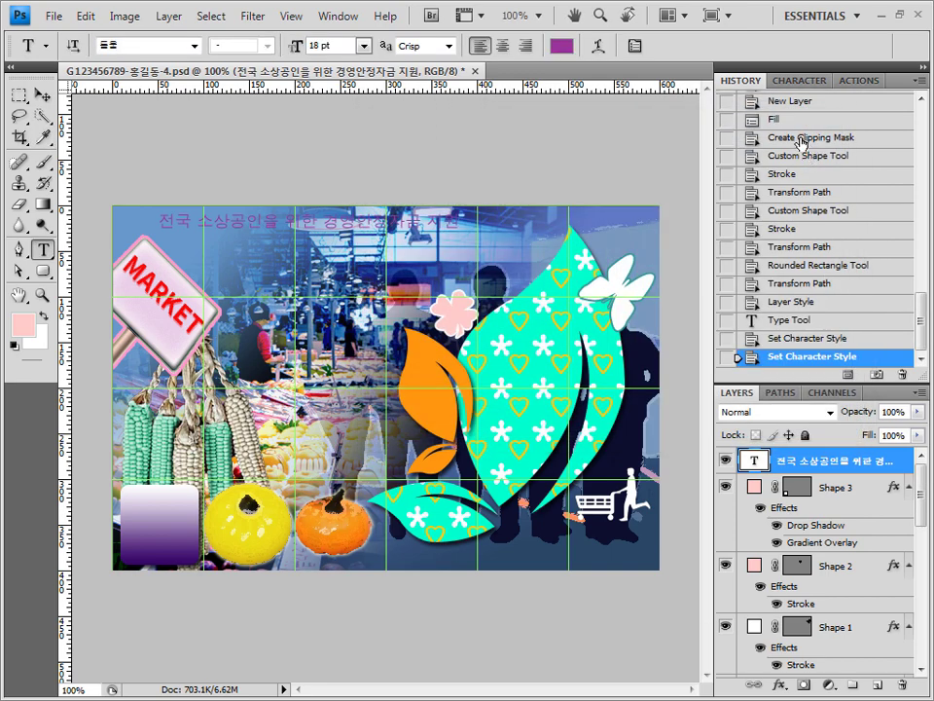
Add an outside stroke in pale yellow, ffffcc, to the text line.
click(779, 685)
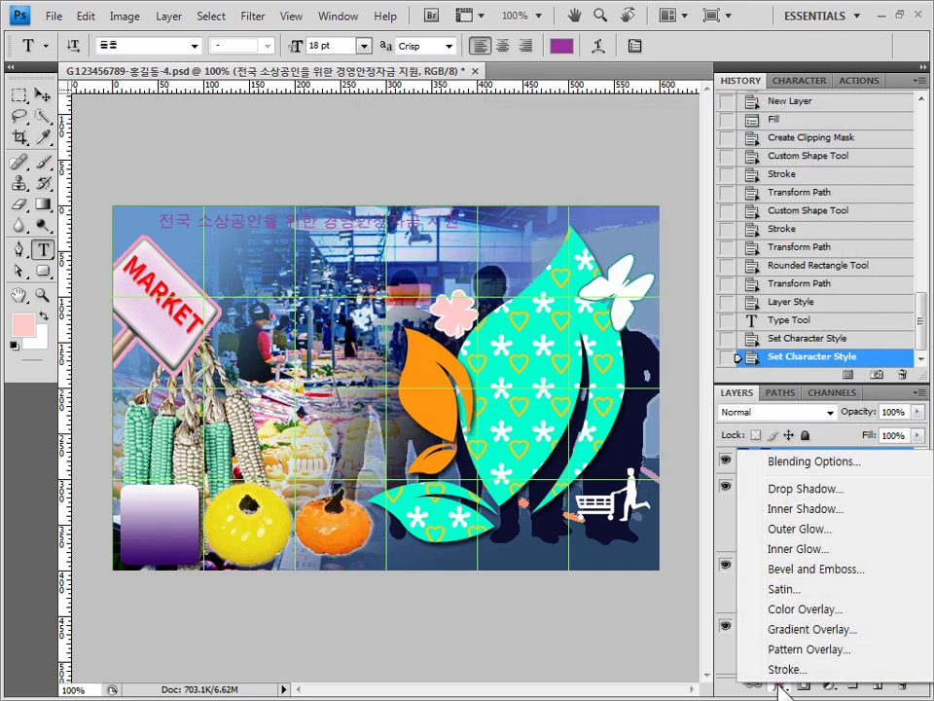
click(754, 671)
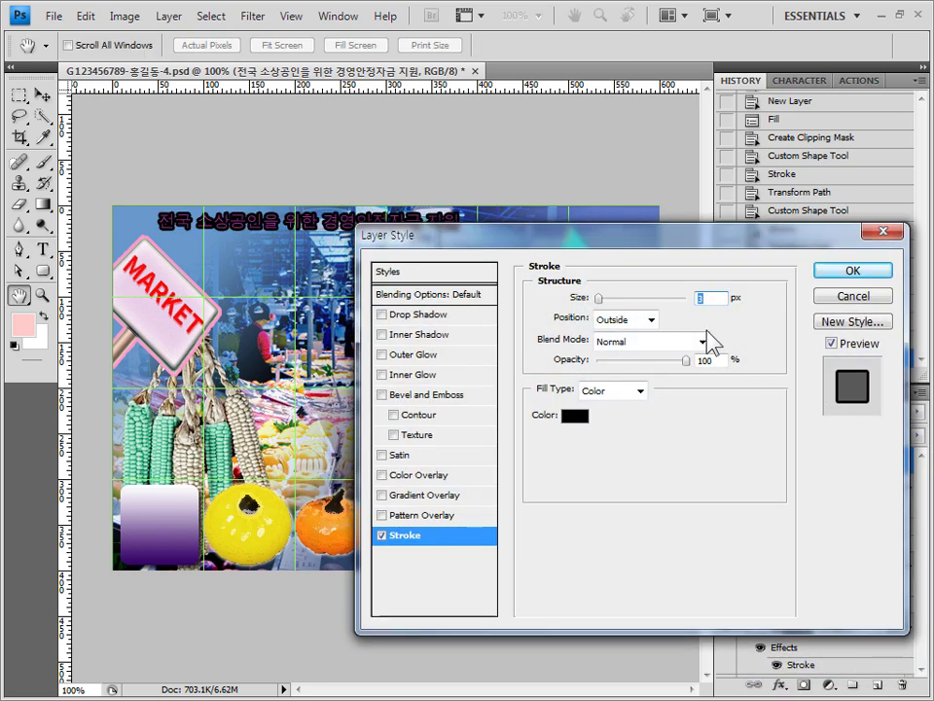
click(584, 419)
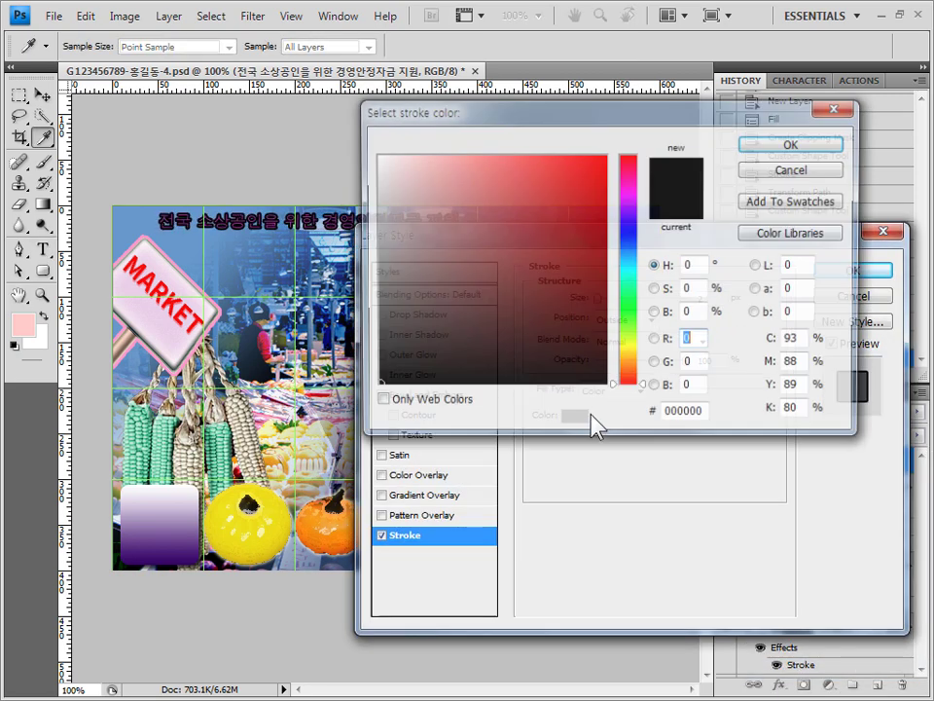
double_click(681, 409)
text(ffffcc)
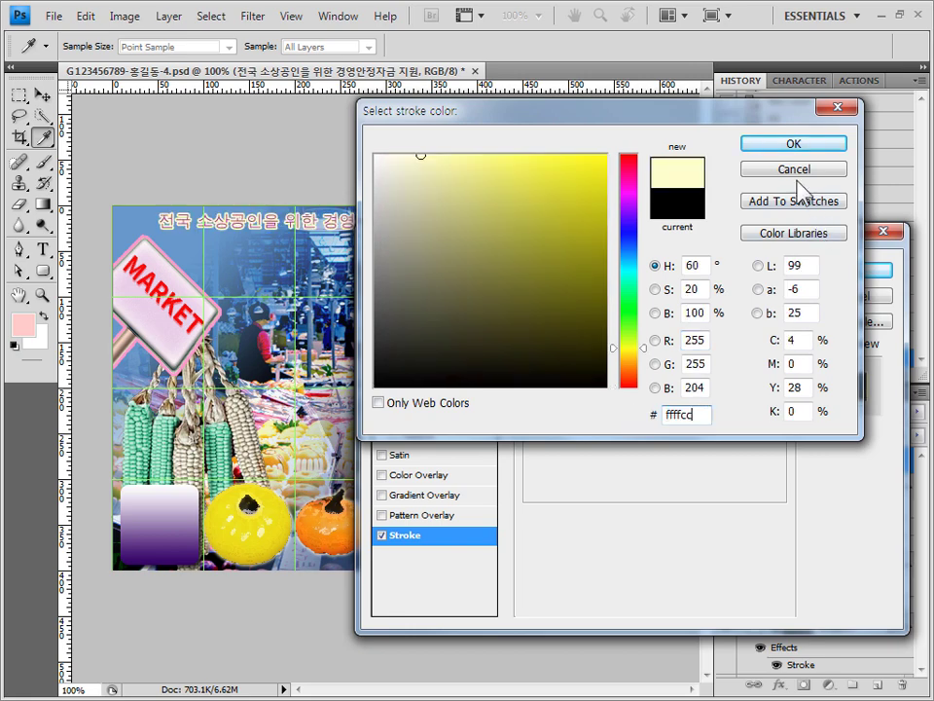
click(809, 143)
click(849, 272)
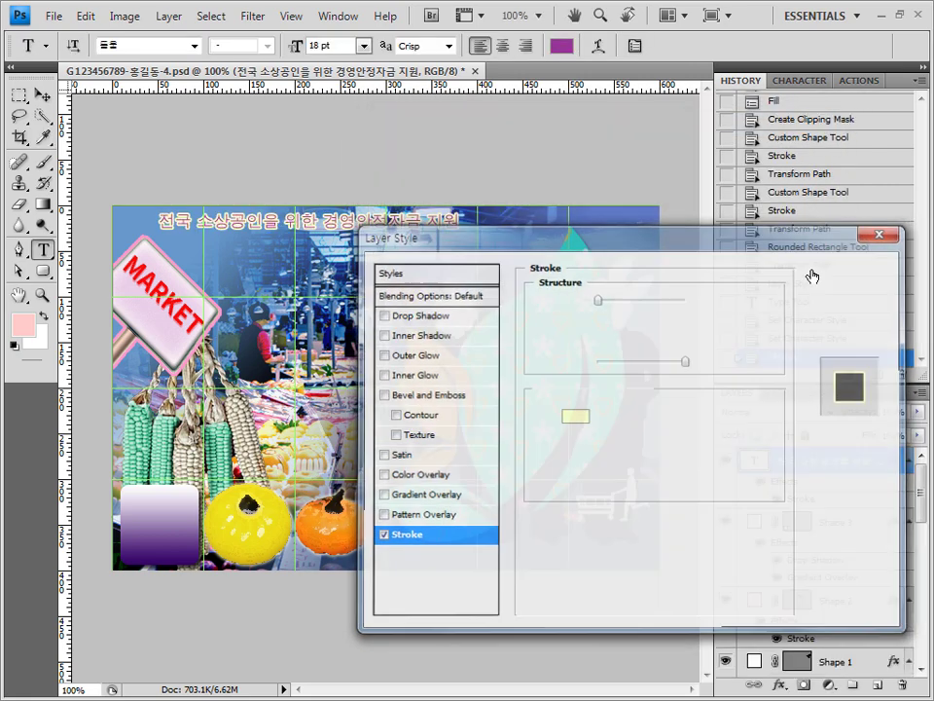
Move the text line slightly down so it sits level with the top corner of the MARKET sign.
click(43, 94)
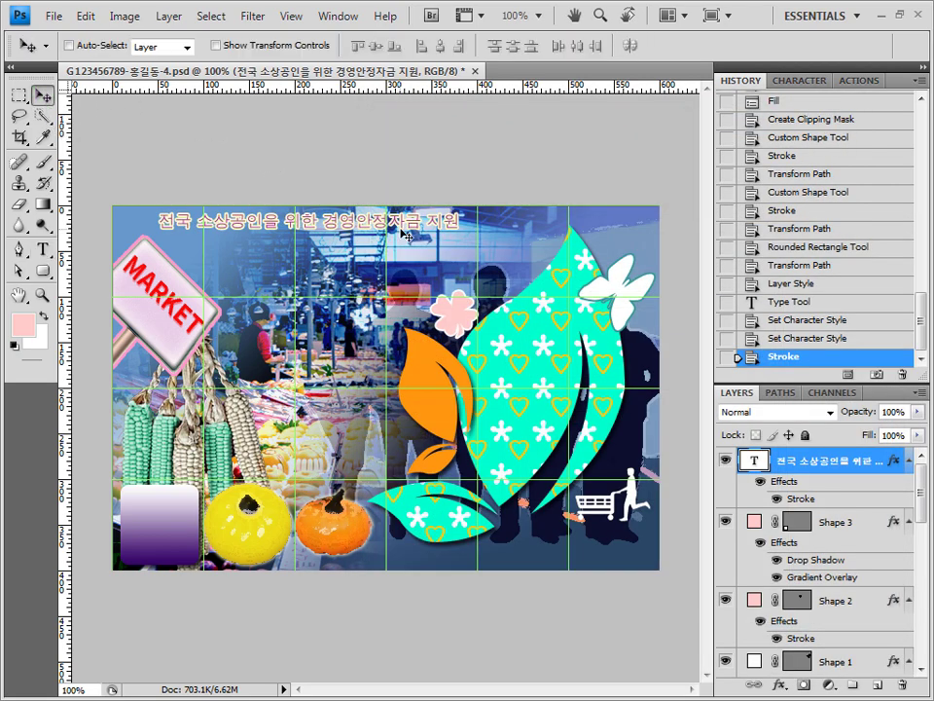
key(Left)
key(Left)
key(Left)
key(Left)
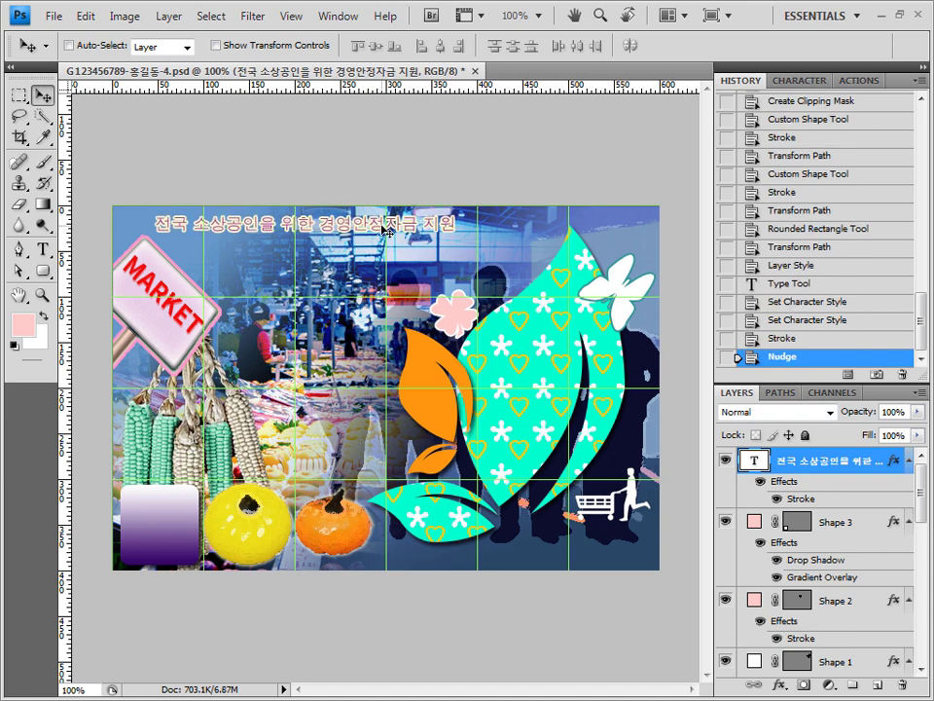
drag(388, 232, 393, 241)
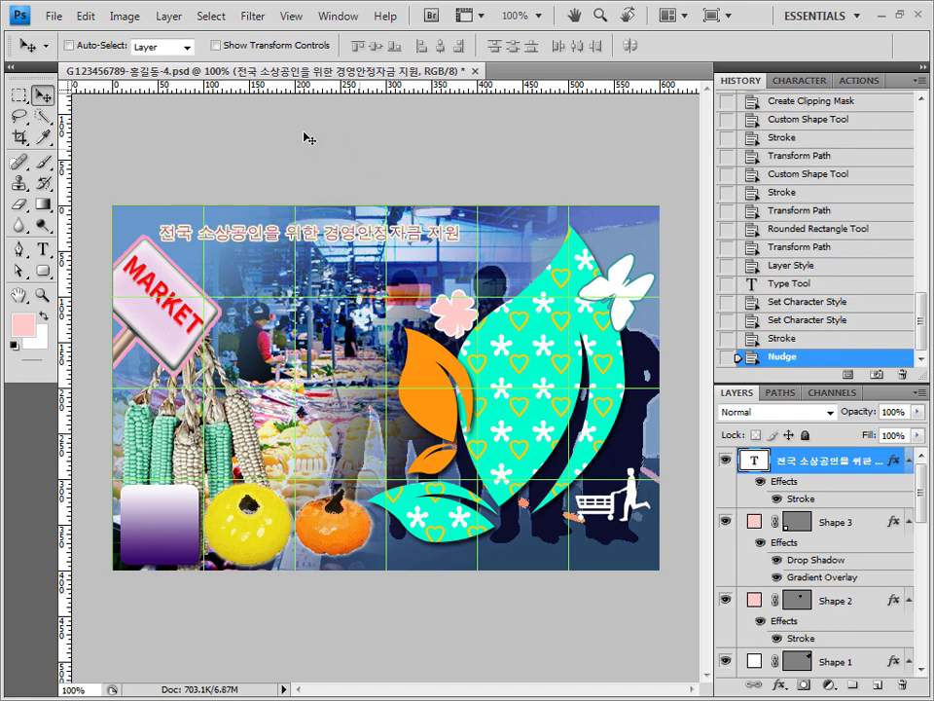
Add the horizontal text "소상공인 지원 안내" below the first text line, just above and to the side of the MARKET sign's right corner.
click(49, 256)
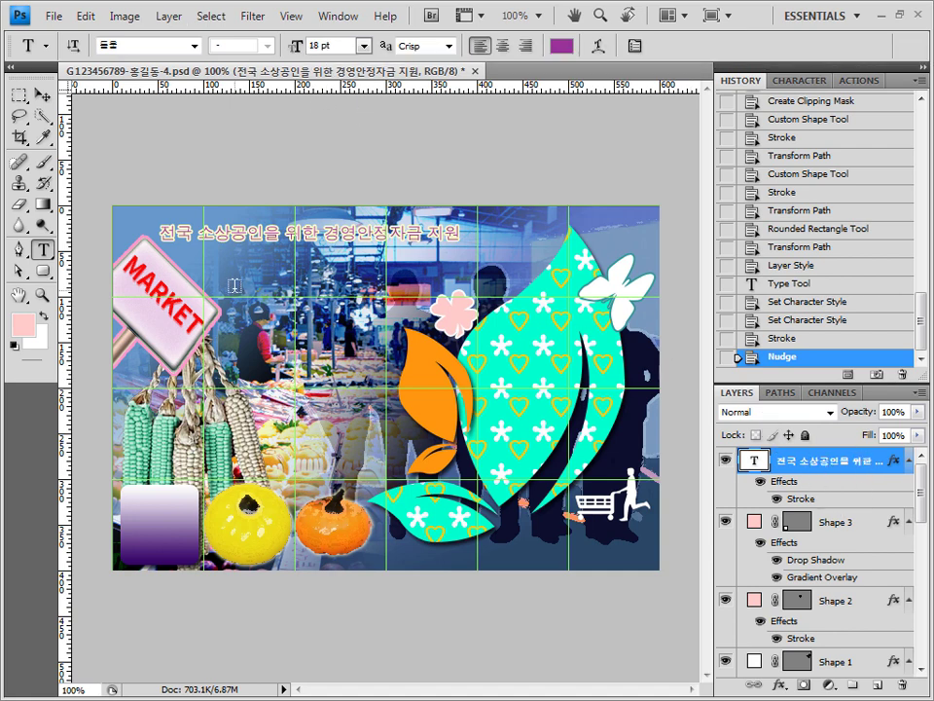
click(397, 313)
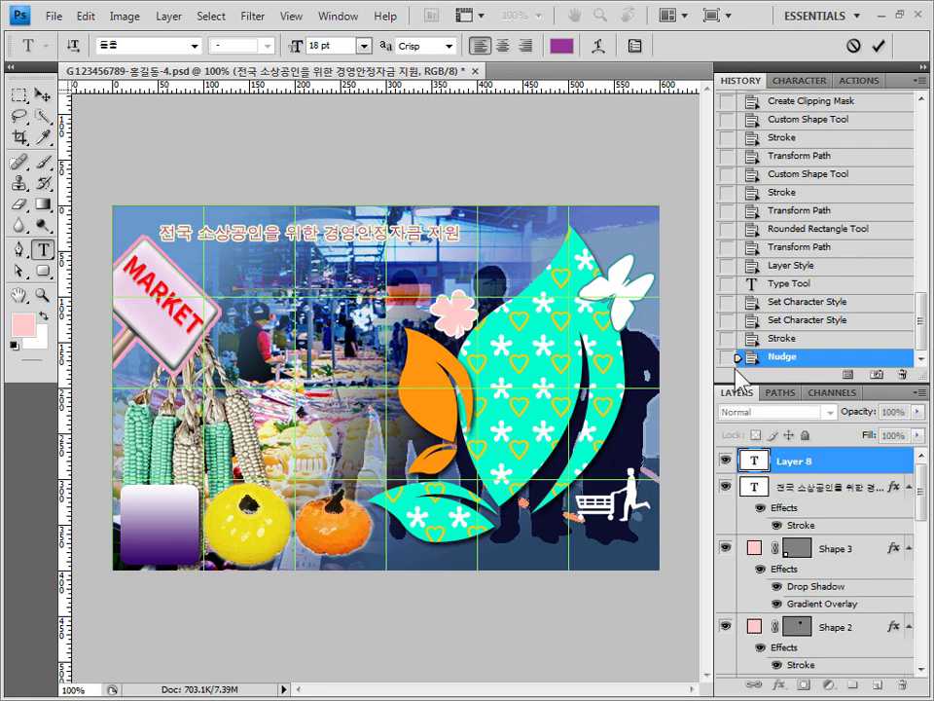
click(845, 464)
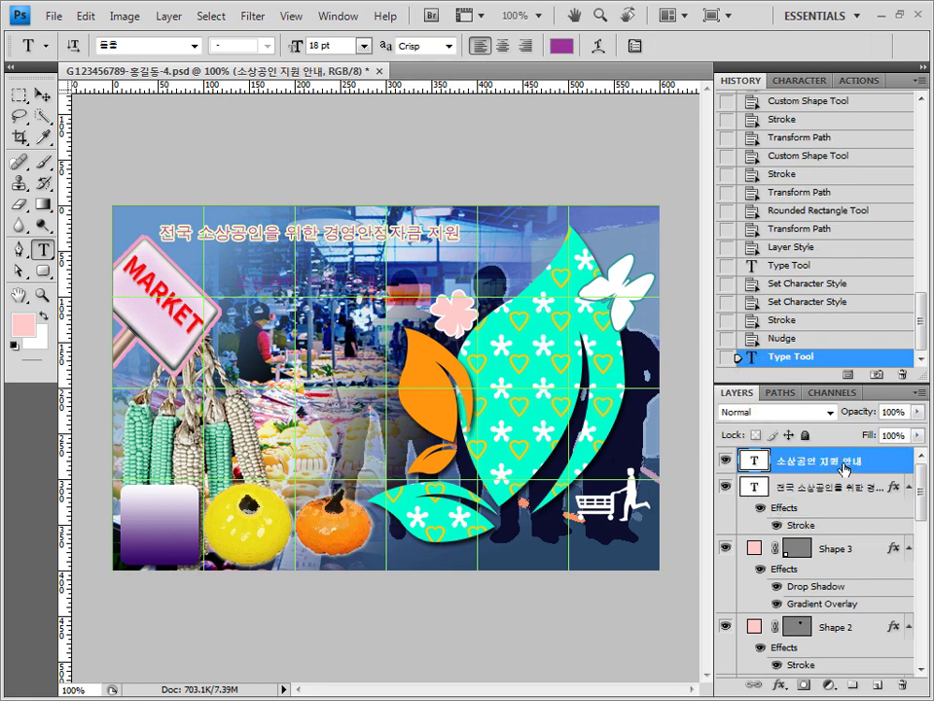
Set the "소상공인 지원 안내" title to the 굴림 font at 48 pt.
click(185, 60)
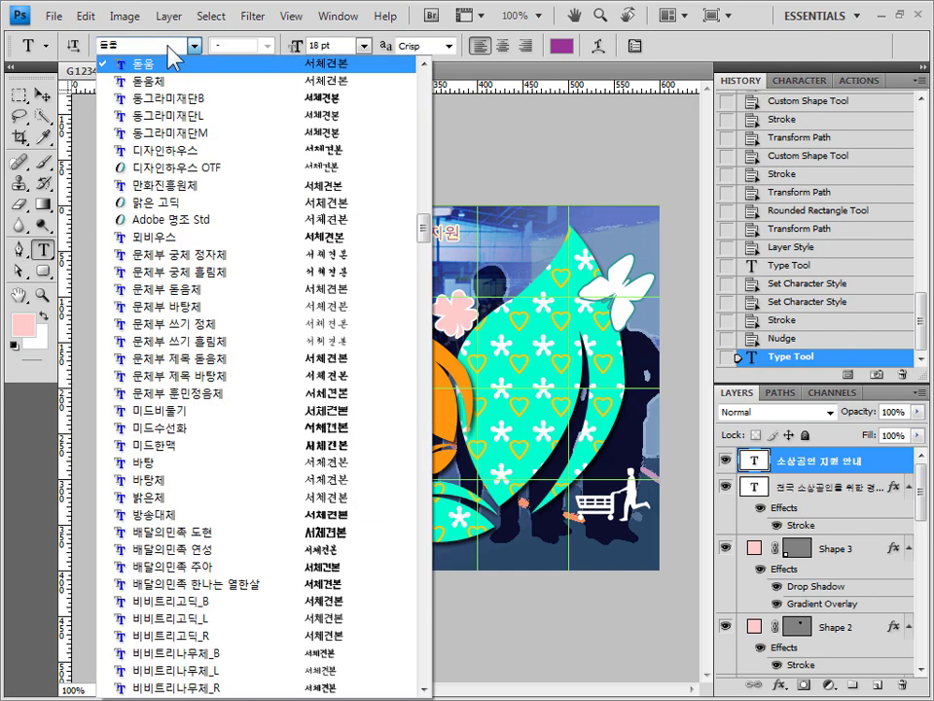
click(156, 45)
text(굴림)
key(Return)
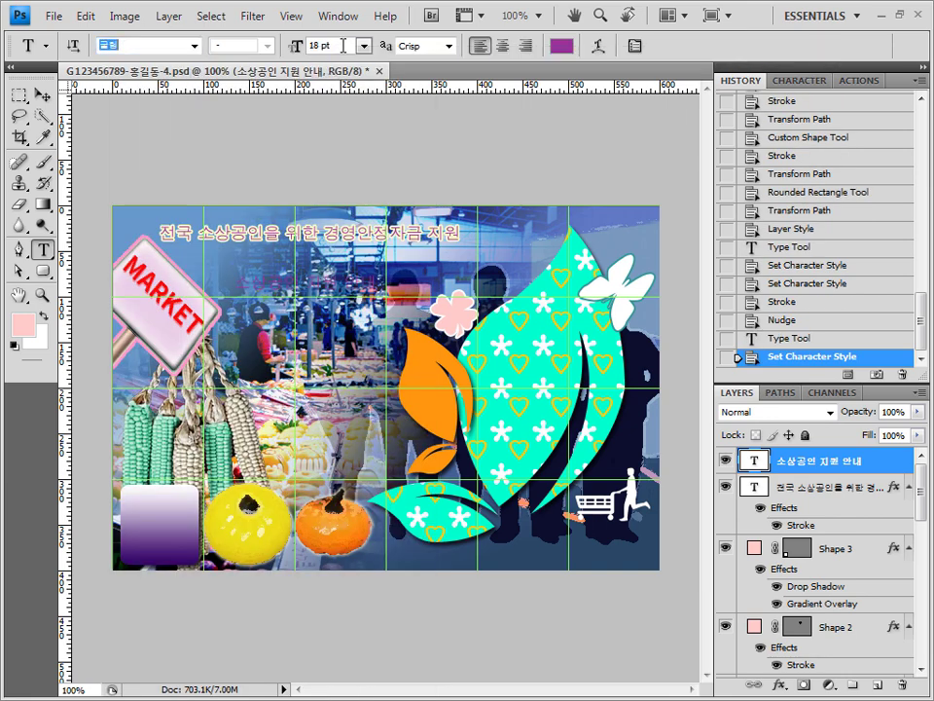
key(Tab)
text(48)
key(Return)
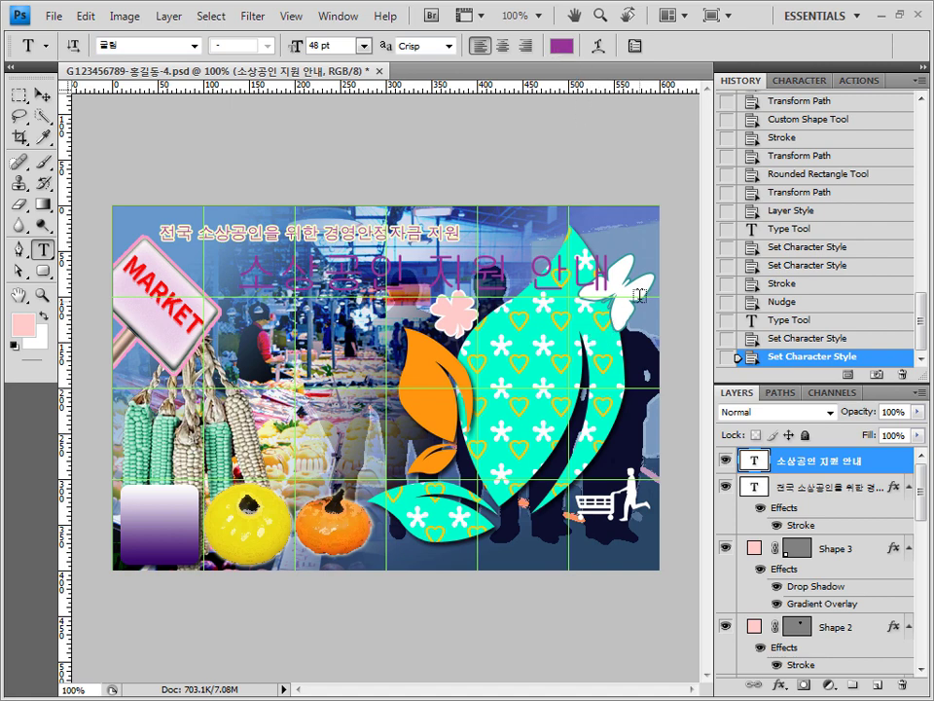
Give the title an outer glow and a gradient overlay based on Black, White, with the starting stop set to red, ff0000.
click(780, 687)
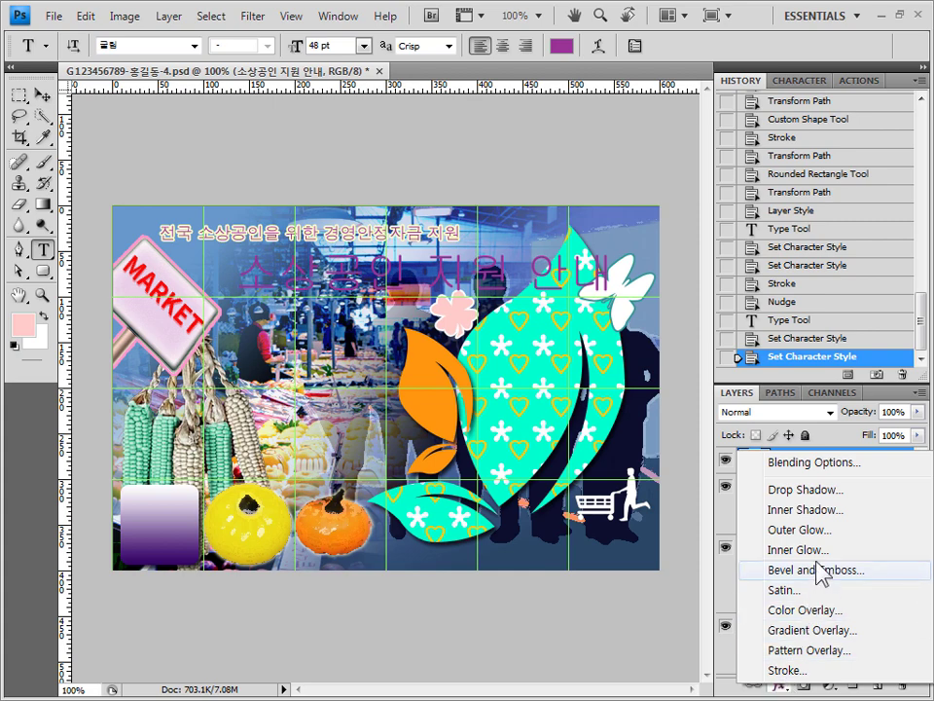
click(817, 532)
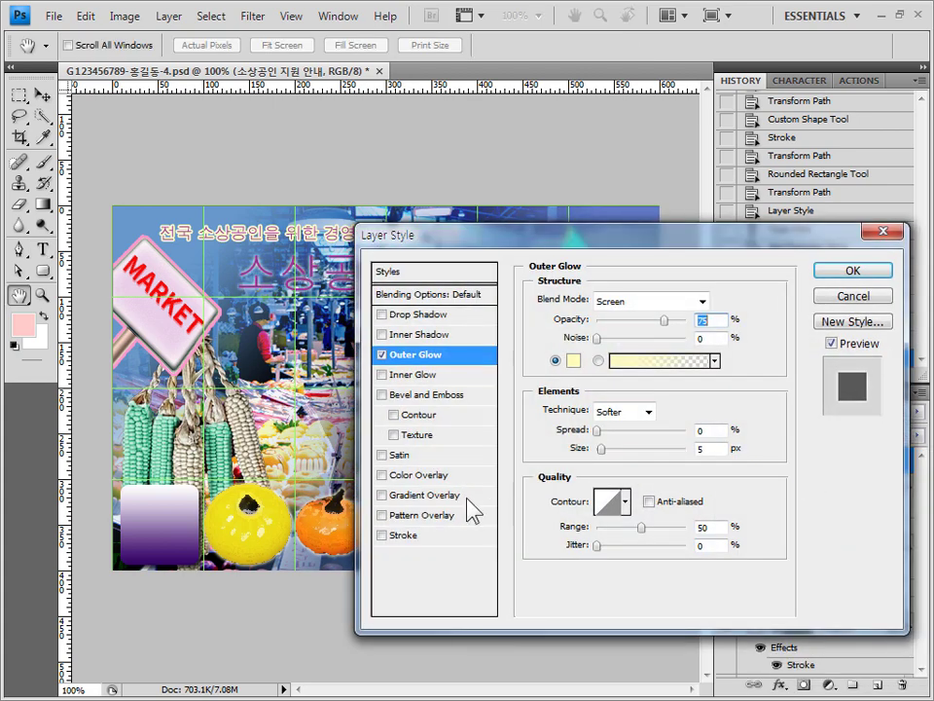
click(464, 498)
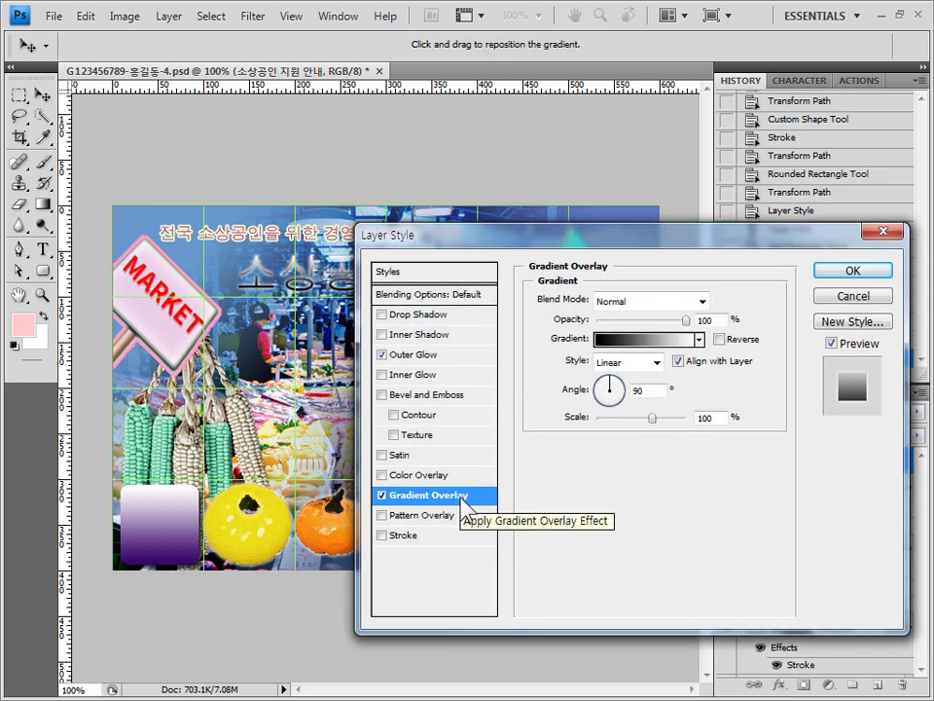
click(650, 341)
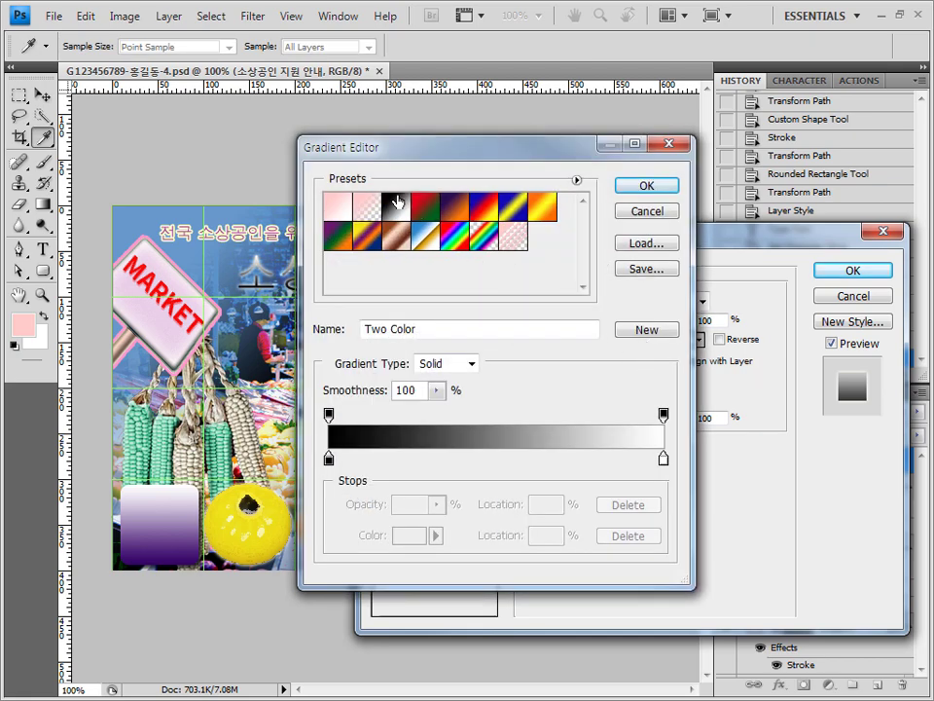
click(396, 203)
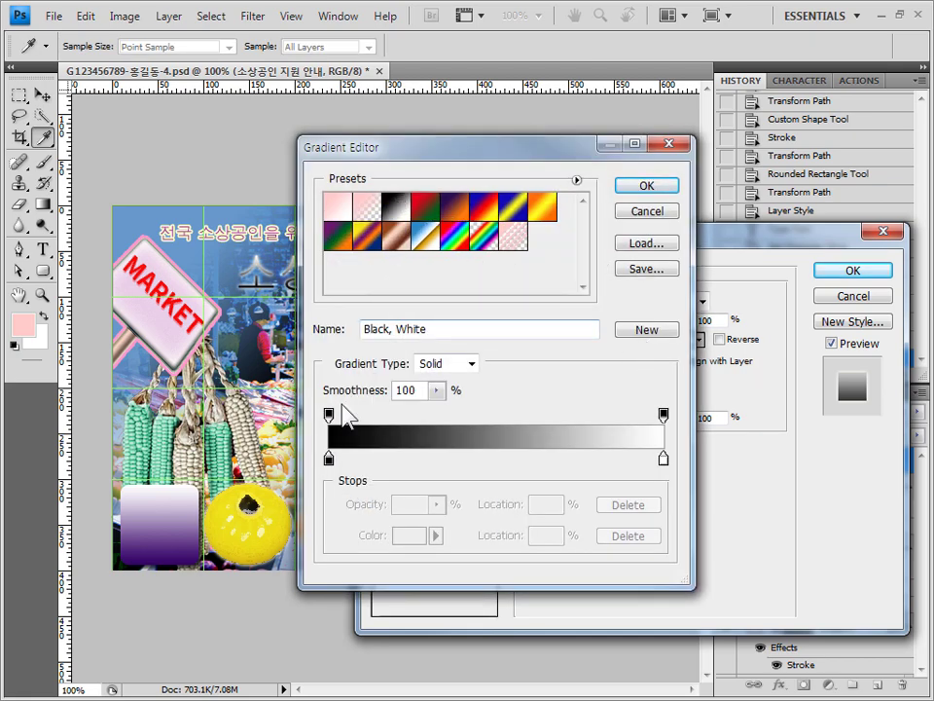
click(328, 460)
double_click(328, 460)
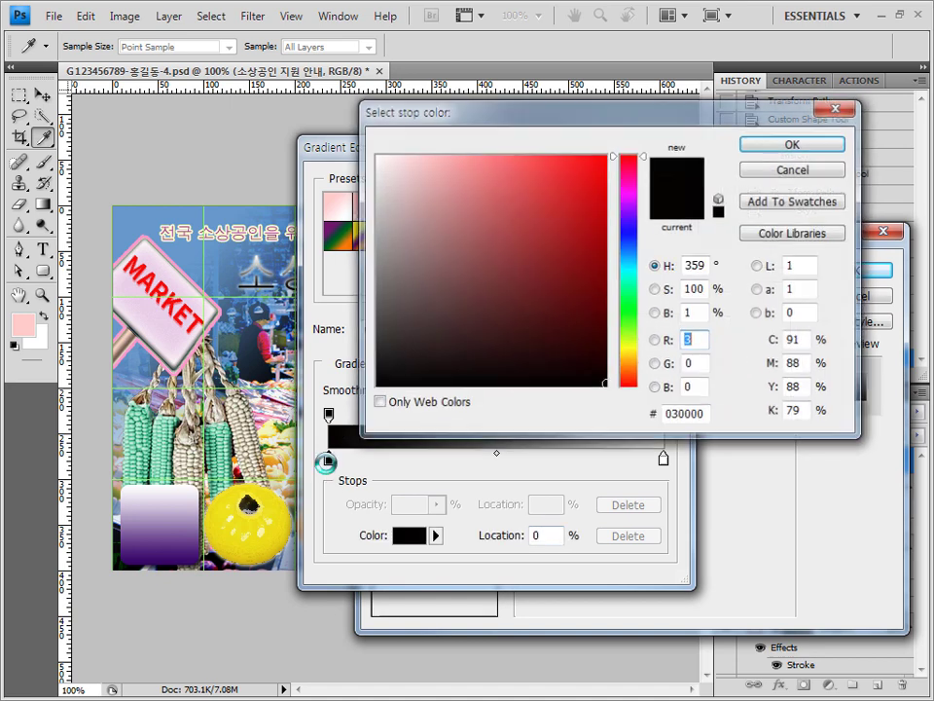
text(255)
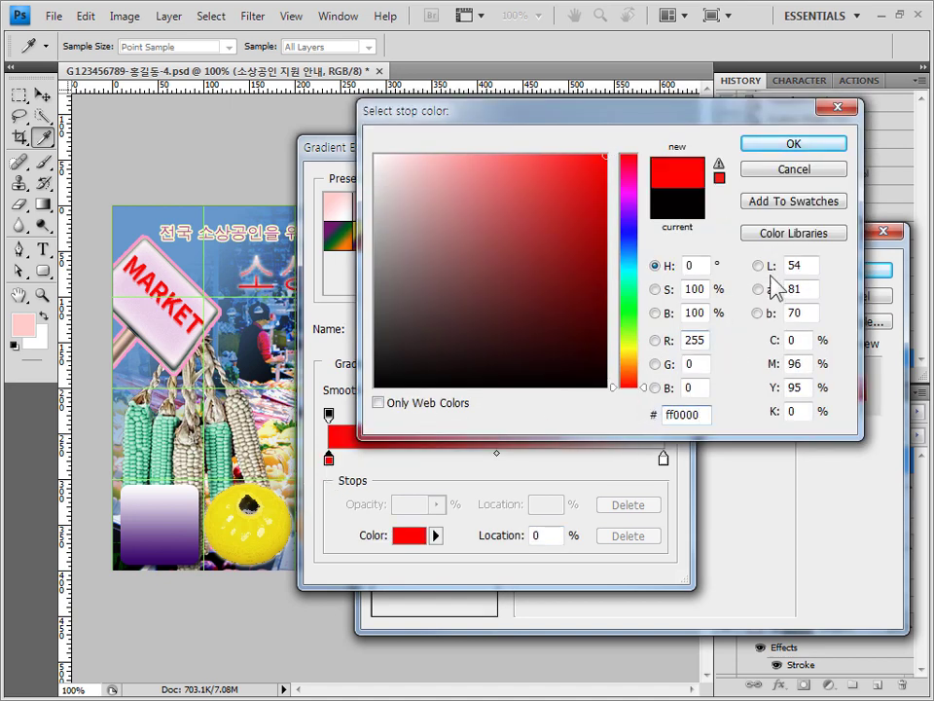
click(793, 143)
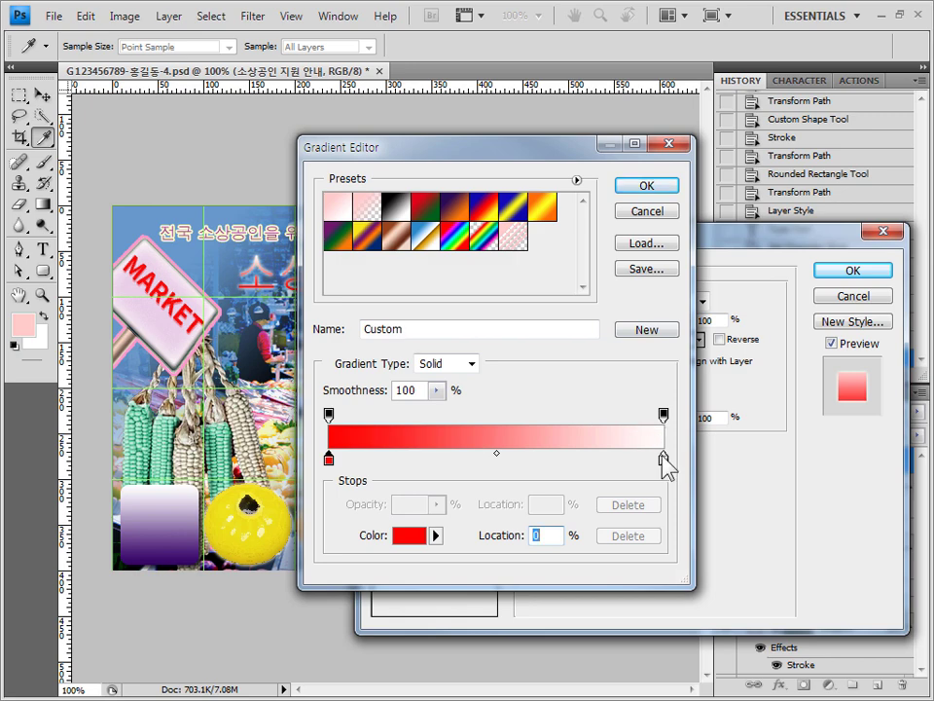
Set the gradient overlay's end stop to green, 009966, and its angle to 0°.
double_click(664, 458)
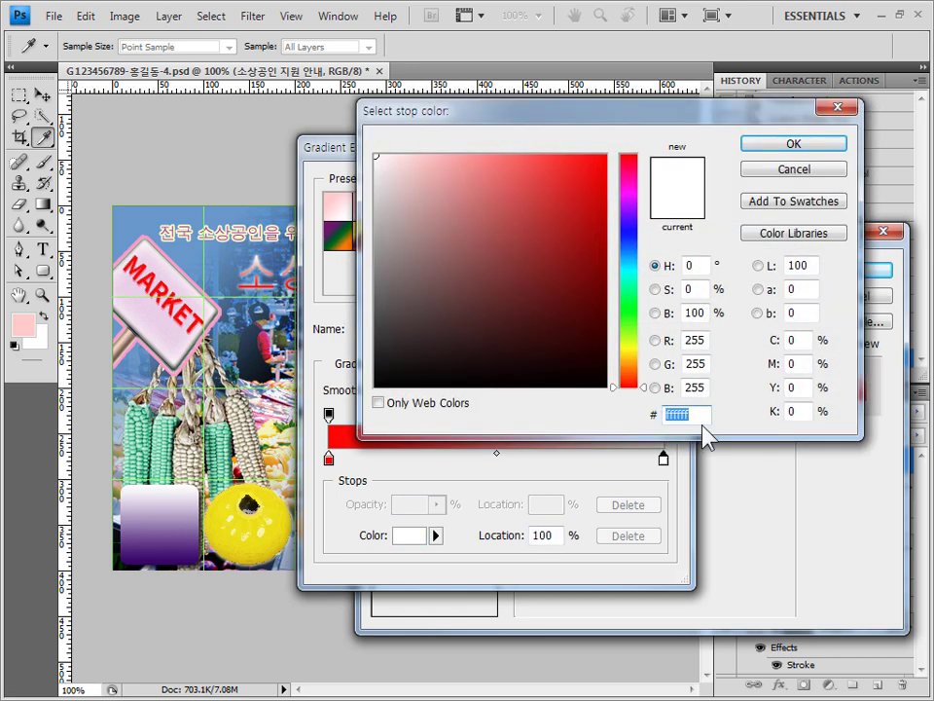
text(009966)
click(794, 146)
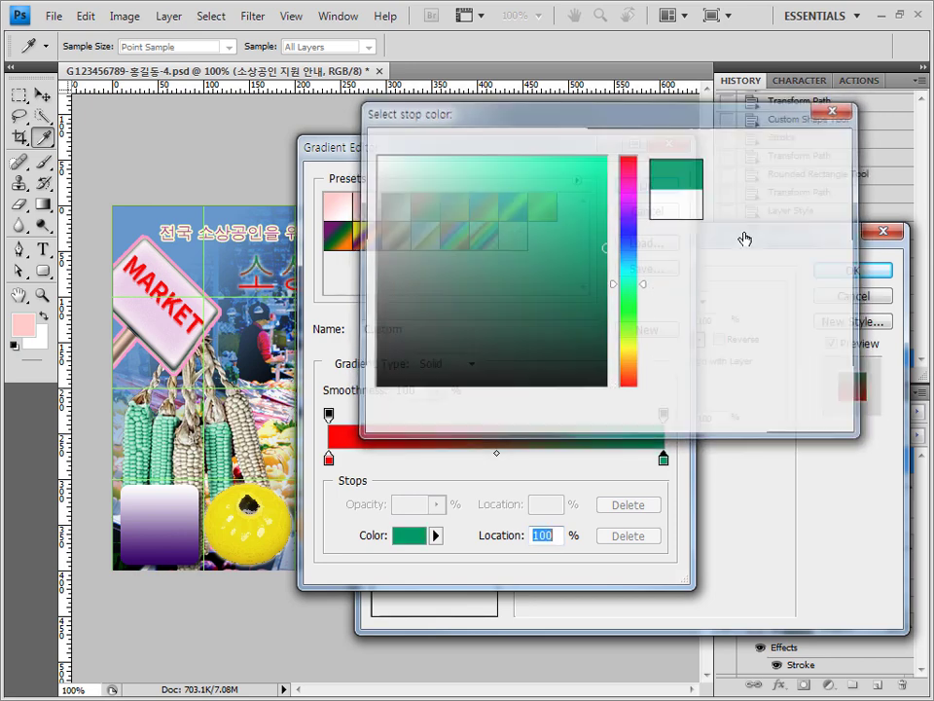
click(658, 187)
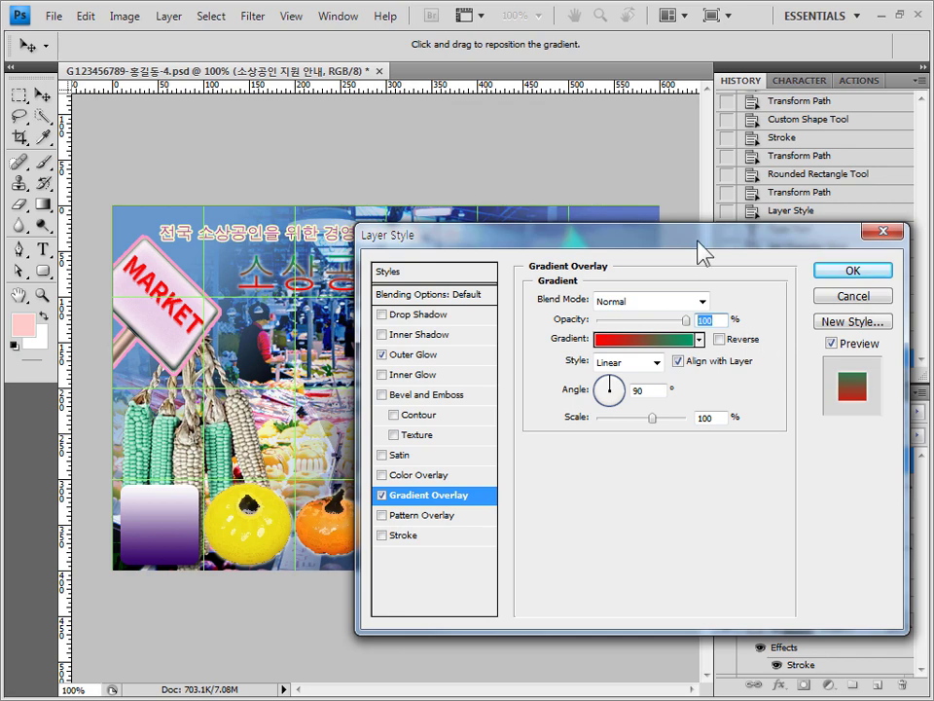
drag(699, 251, 563, 341)
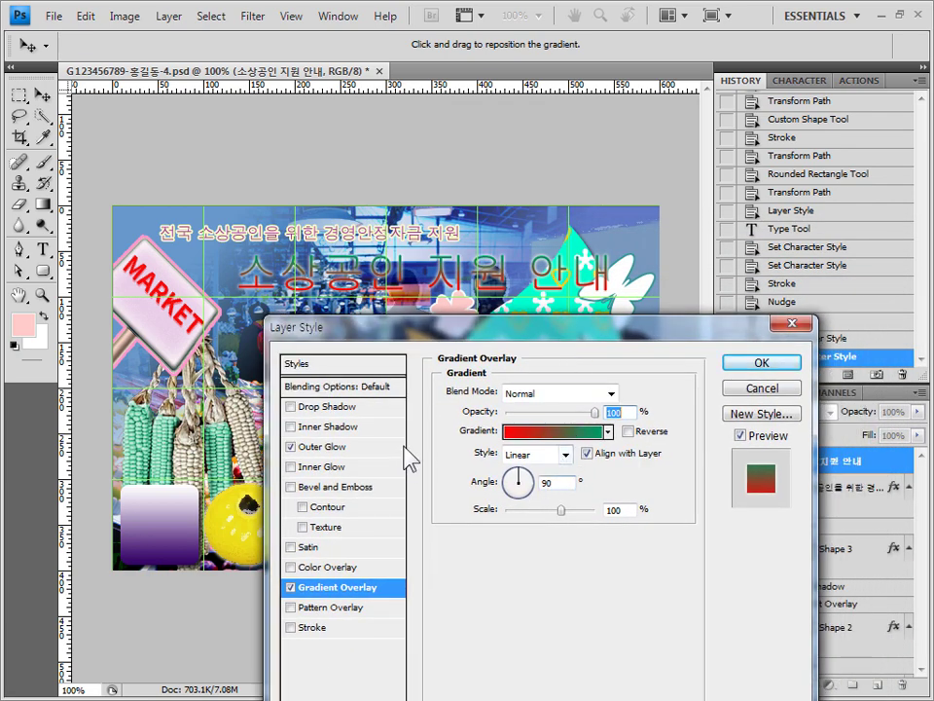
key(Tab)
text(0)
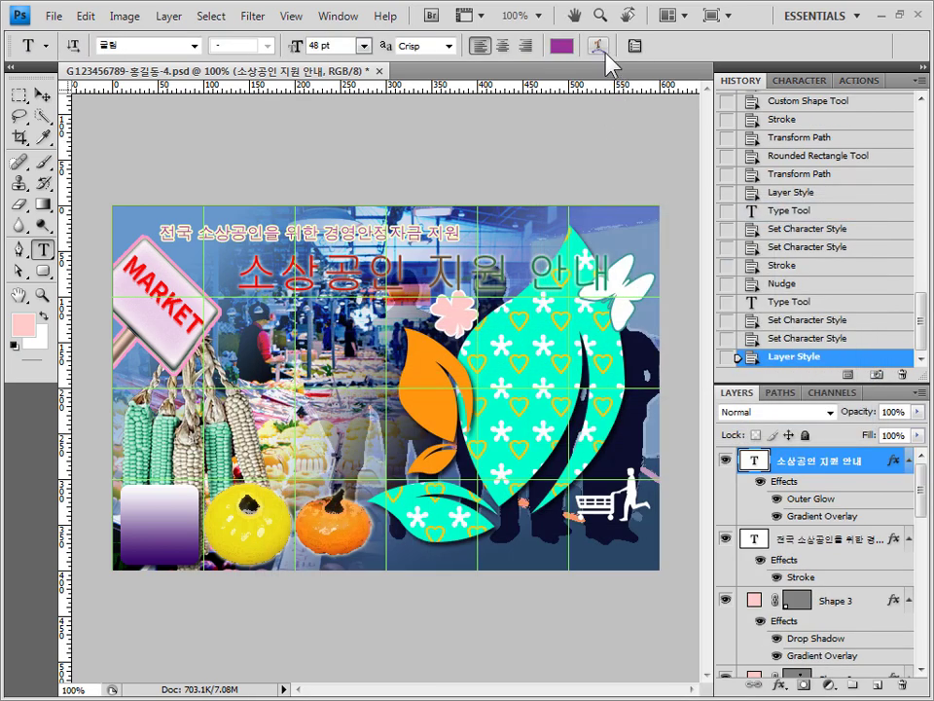
Warp the title with the Flag style, horizontal, at +50% bend.
click(601, 43)
click(671, 241)
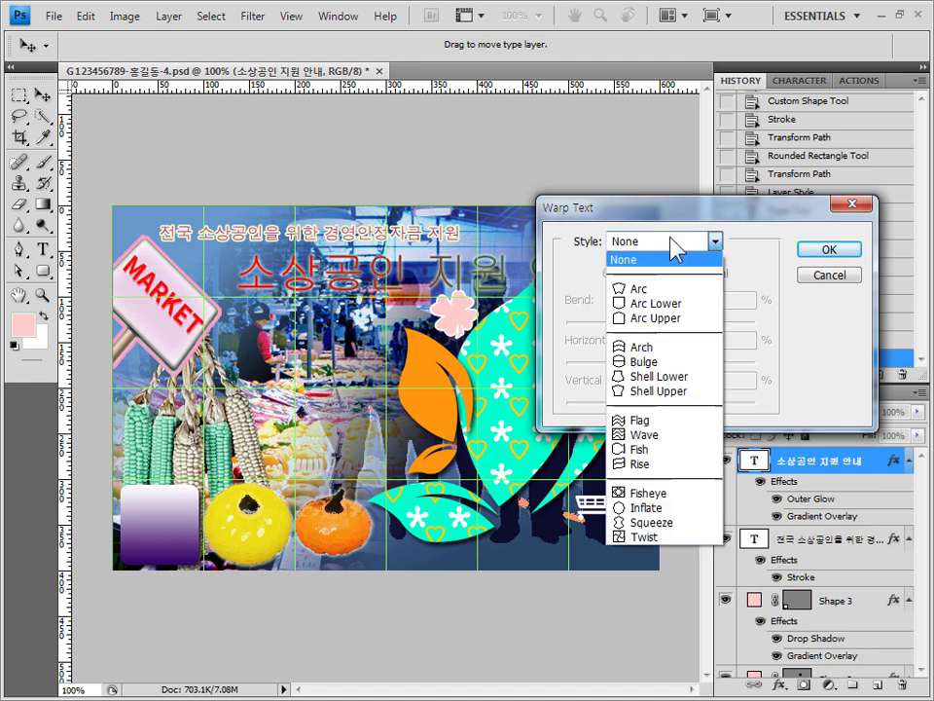
click(640, 421)
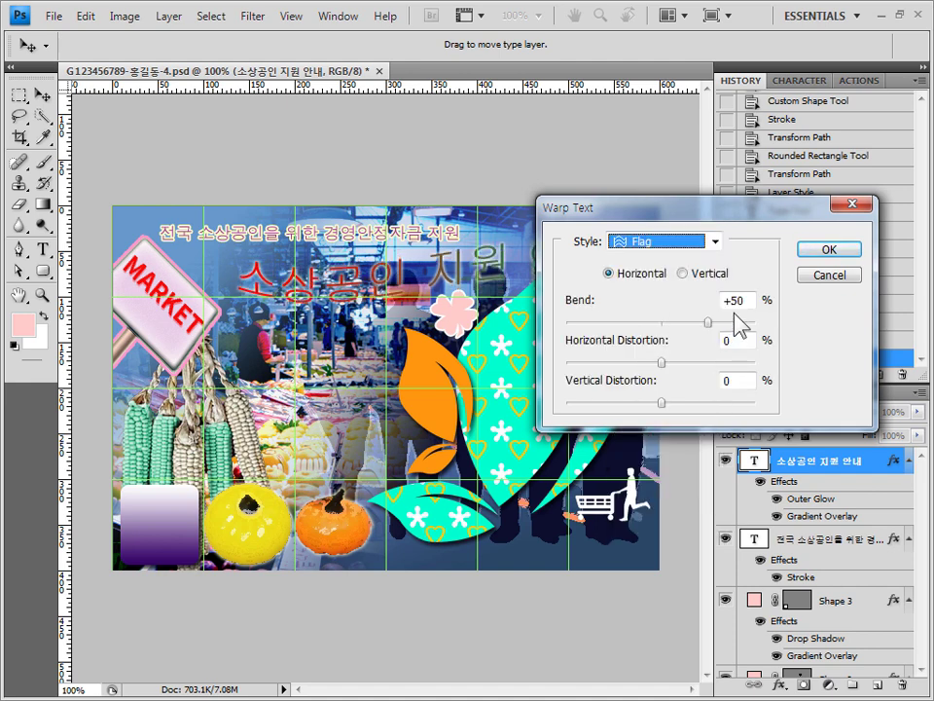
click(830, 251)
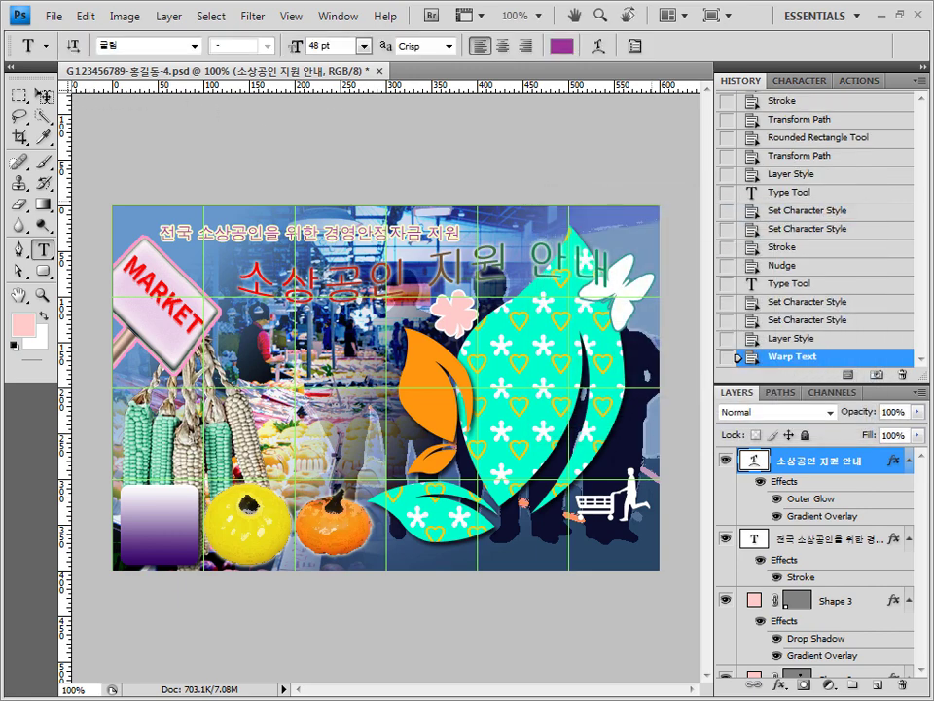
Move the warped title left so it starts at the 100-pixel vertical guide beside the MARKET sign.
key(v)
key(shift+Left)
key(shift+Left)
key(shift+Left)
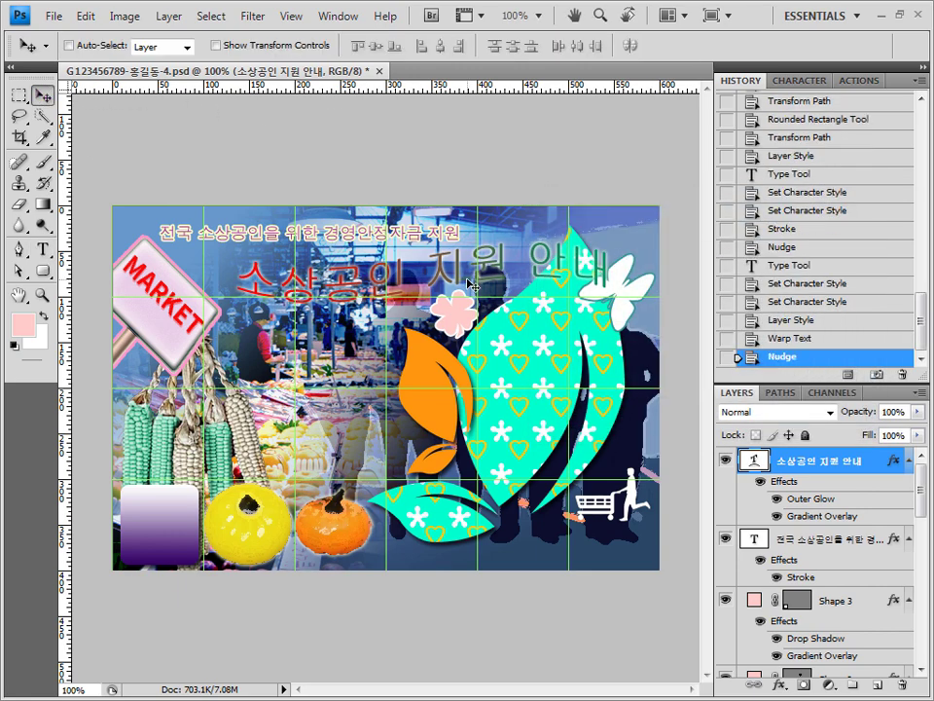
Add the horizontal text "Traditional Marke" in the image's lower-right corner, below the shopping cart figure.
click(43, 249)
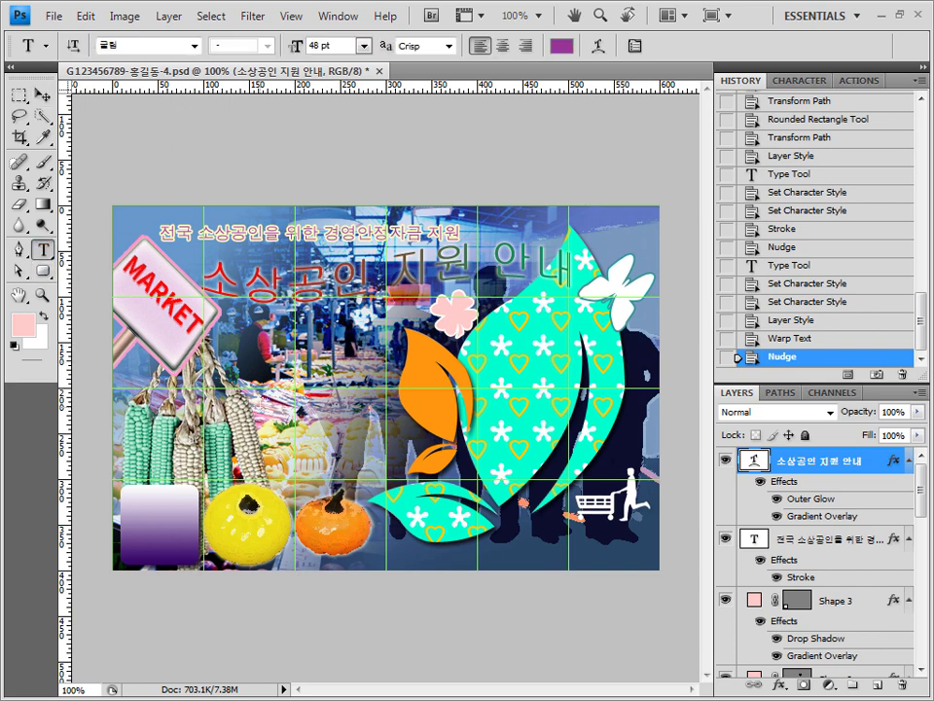
click(492, 557)
key(ctrl+v)
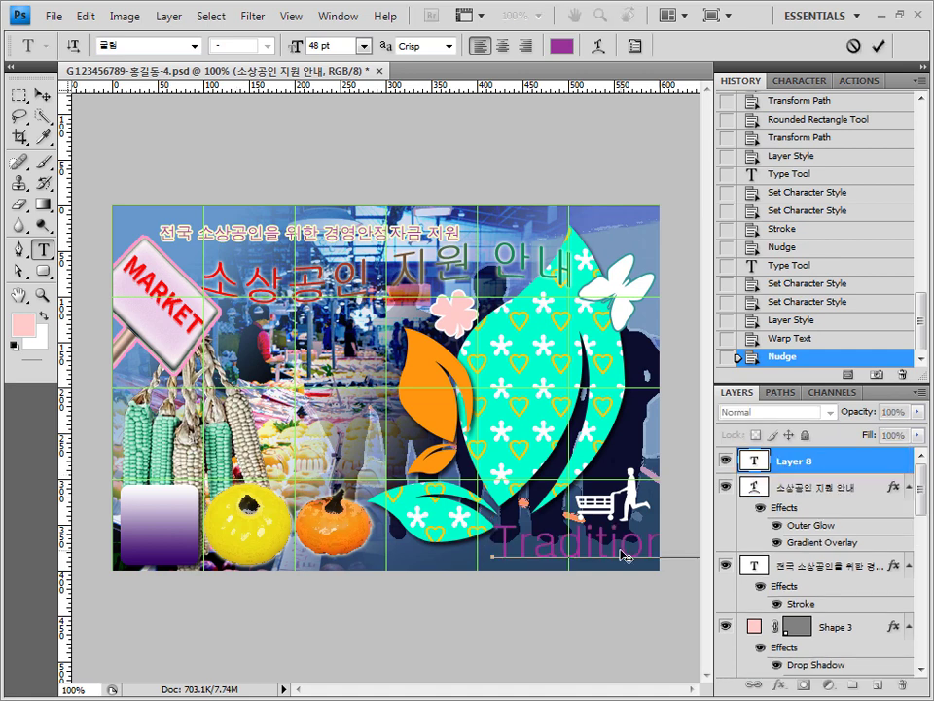
click(835, 467)
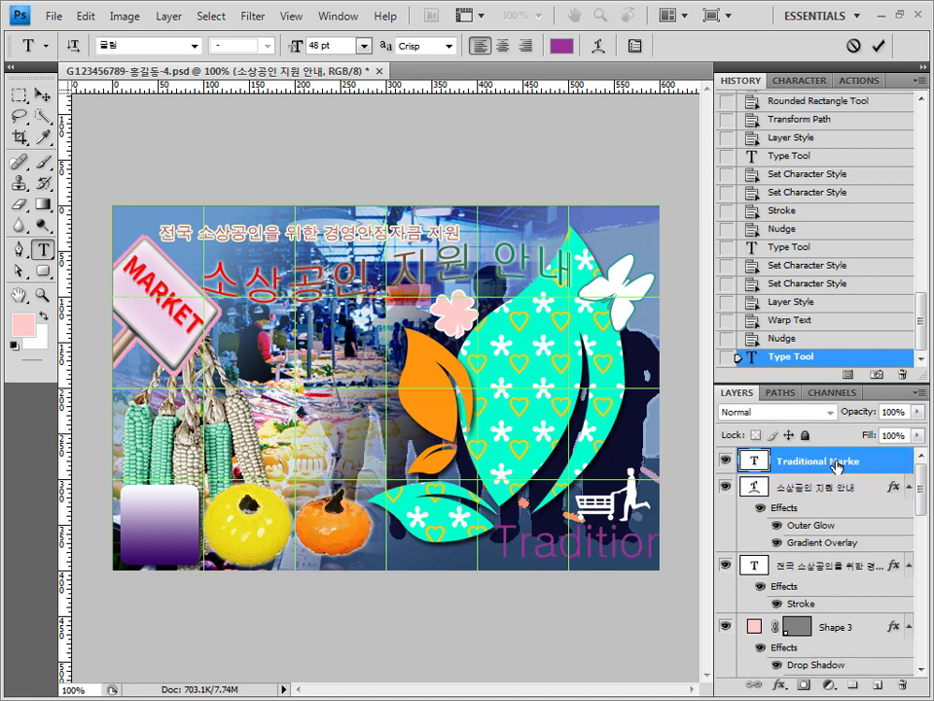
Set the "Traditional Marke" text line to Times New Roman Bold, 20 pt, in purple.
click(194, 46)
drag(424, 193, 431, 575)
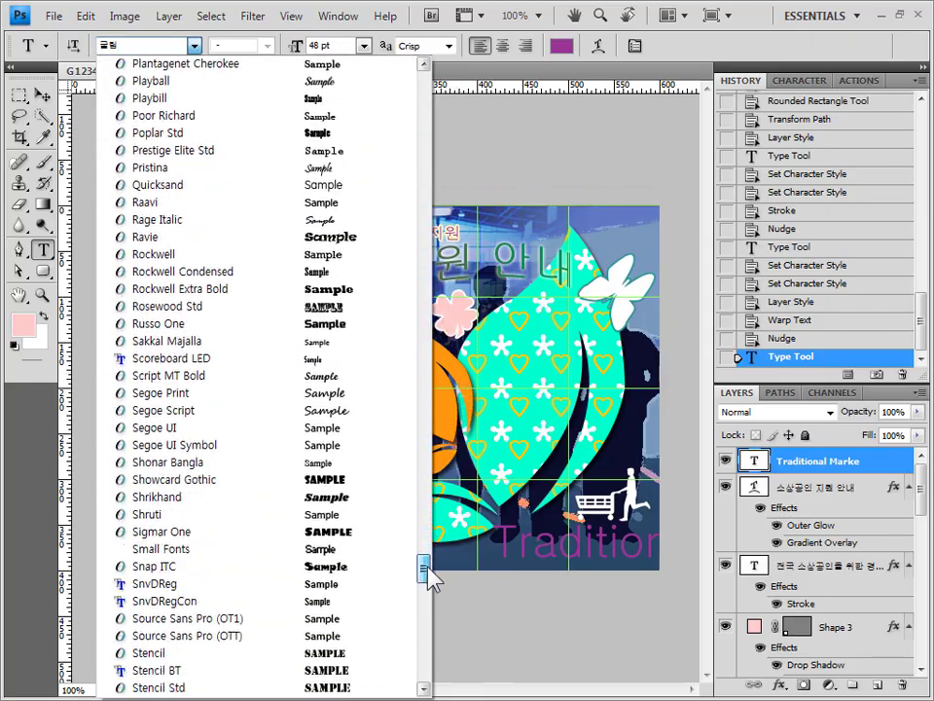
click(185, 457)
click(267, 46)
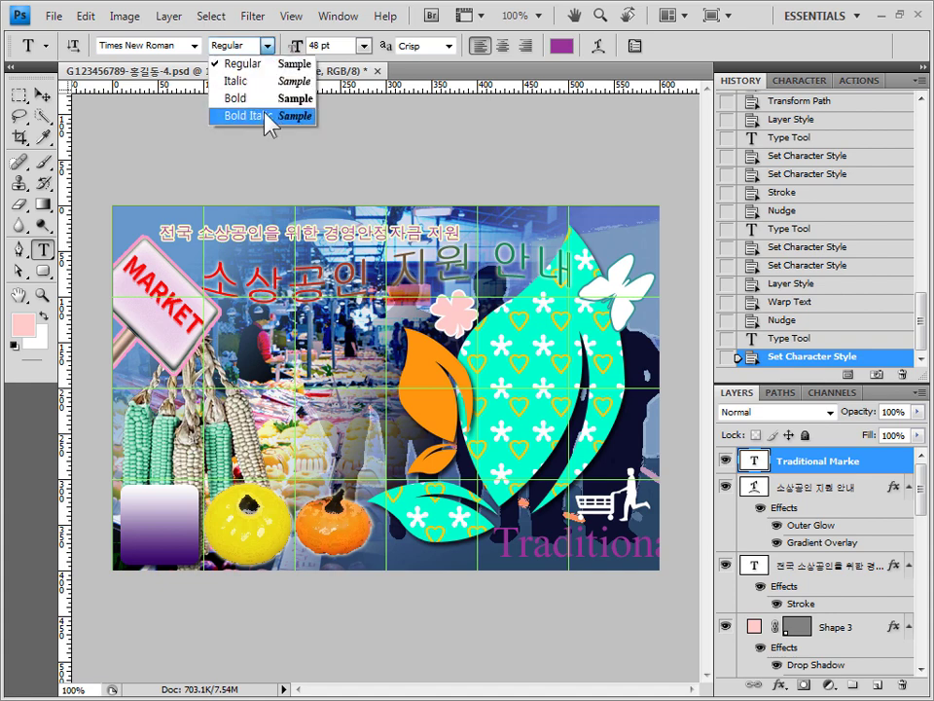
click(259, 98)
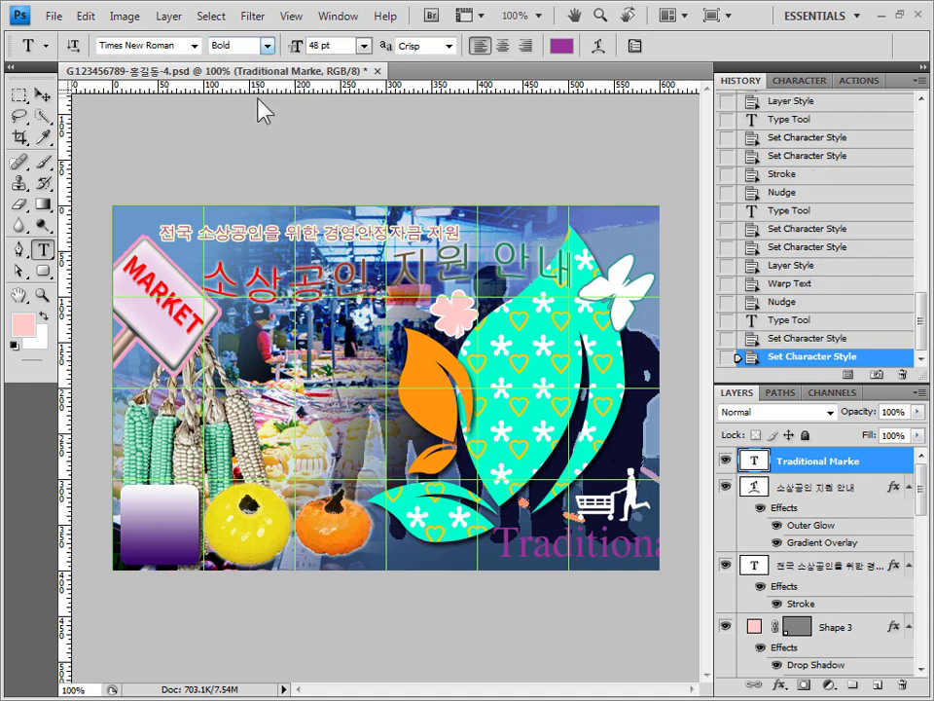
click(337, 48)
text(20)
key(Return)
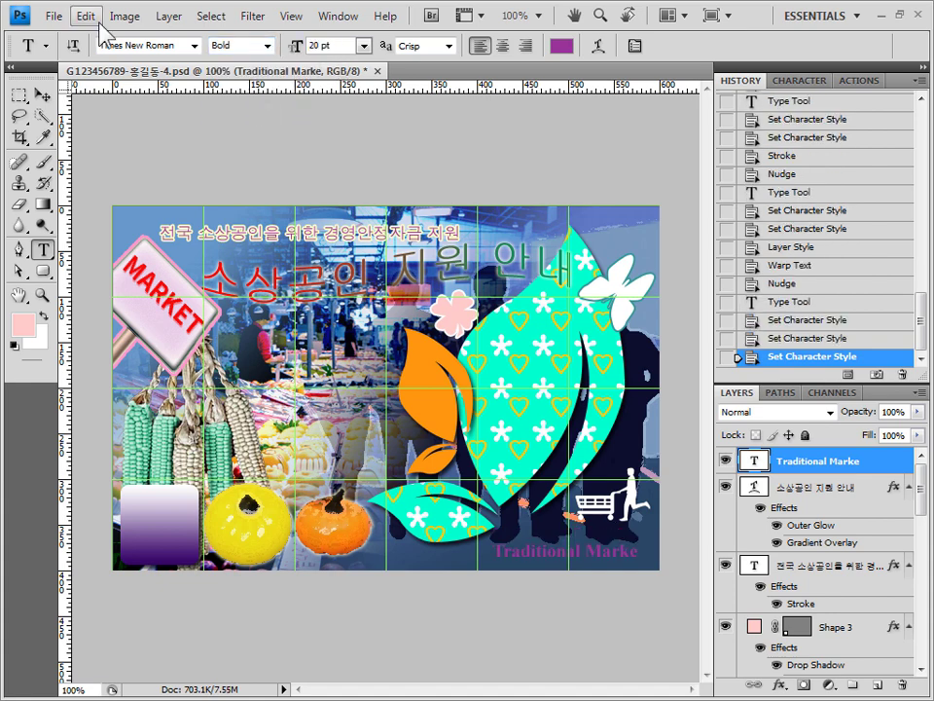
click(562, 46)
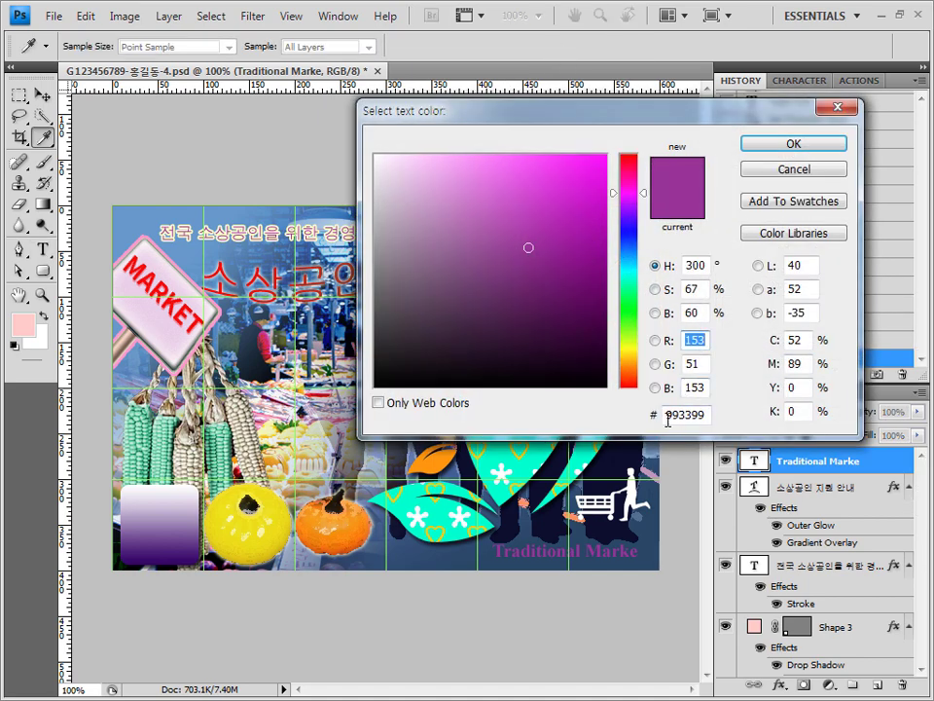
click(804, 144)
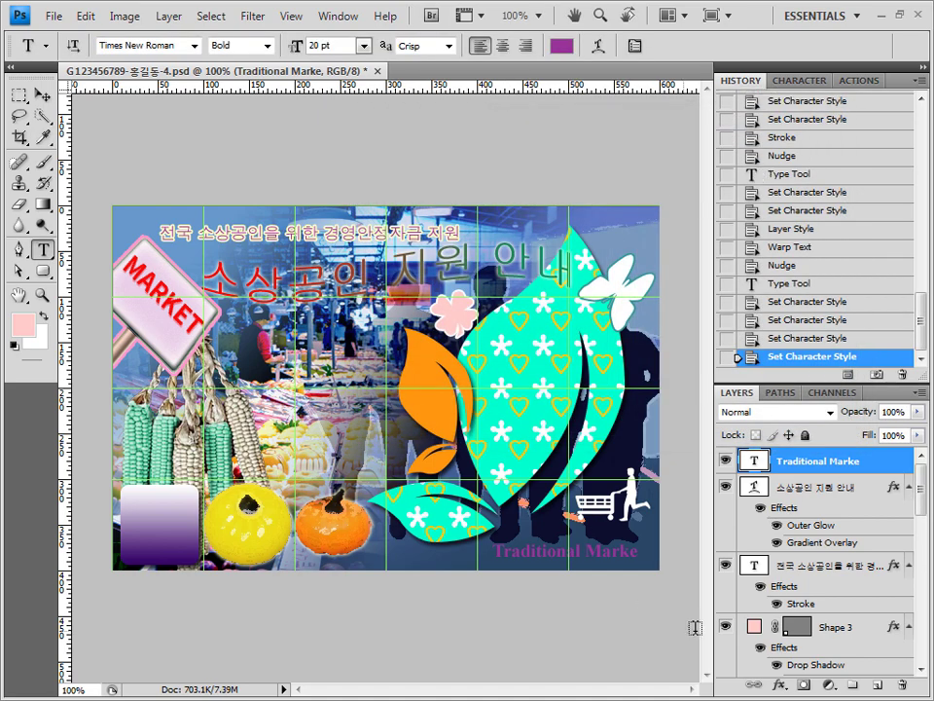
Add a 2 px outside stroke in colour ccffff to the "Traditional Marke" text.
click(775, 685)
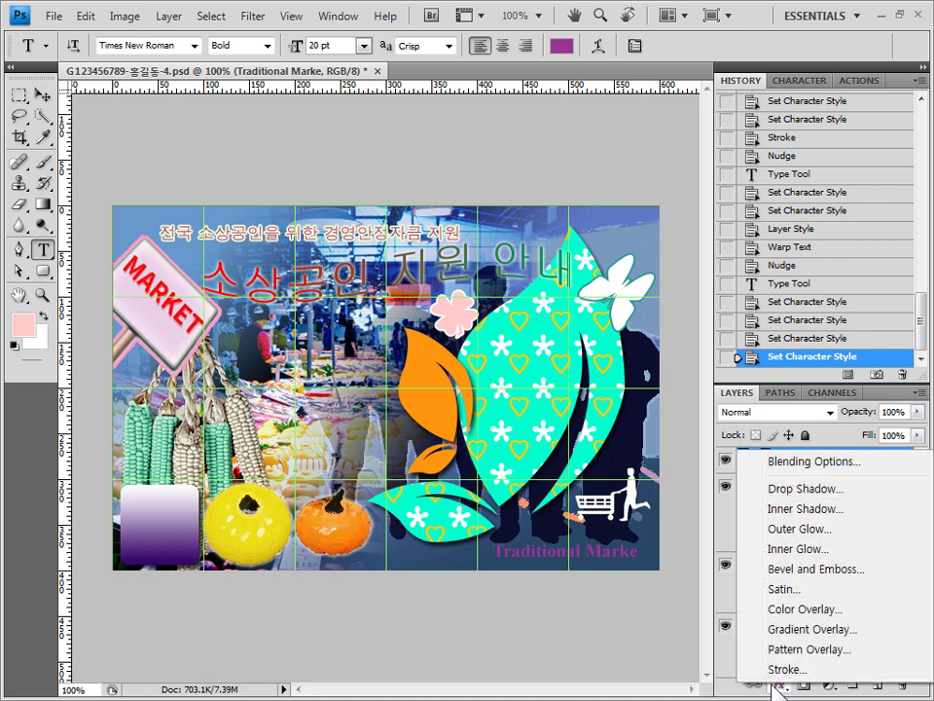
click(843, 675)
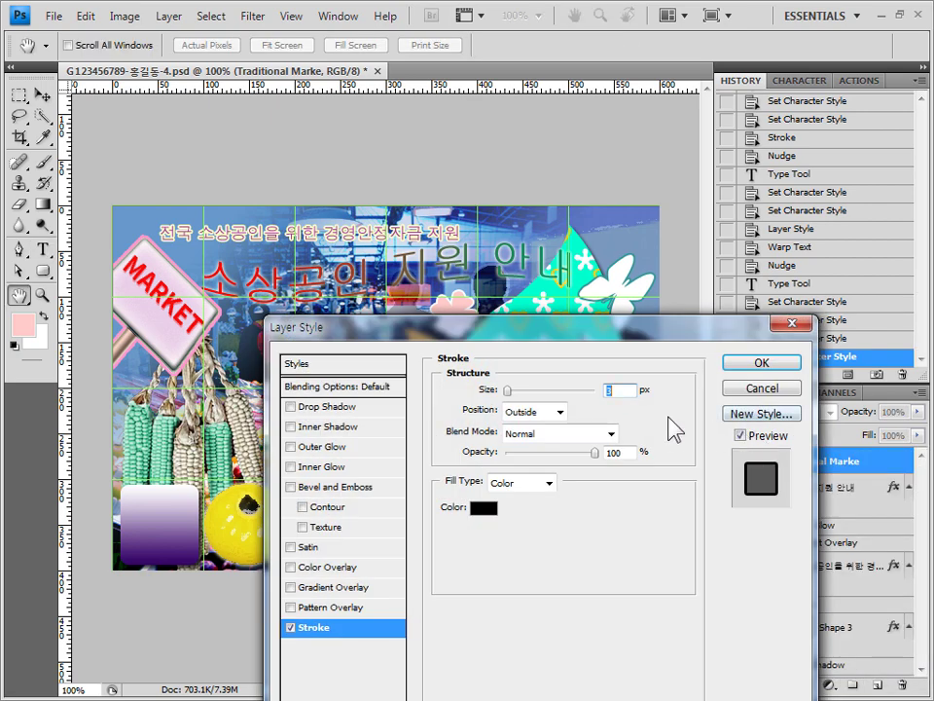
key(Down)
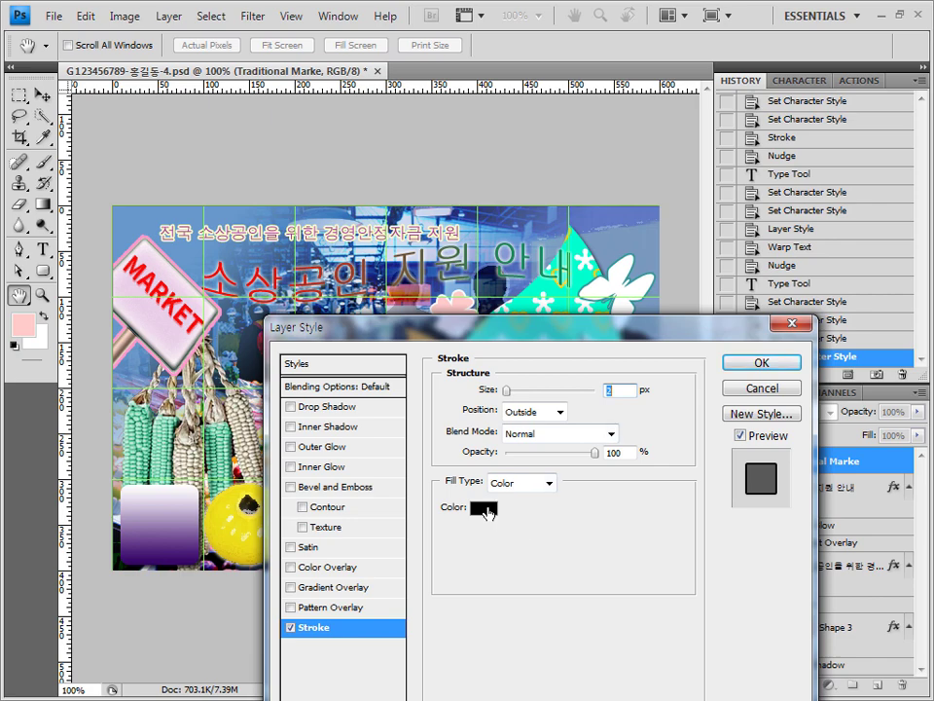
click(484, 508)
double_click(668, 414)
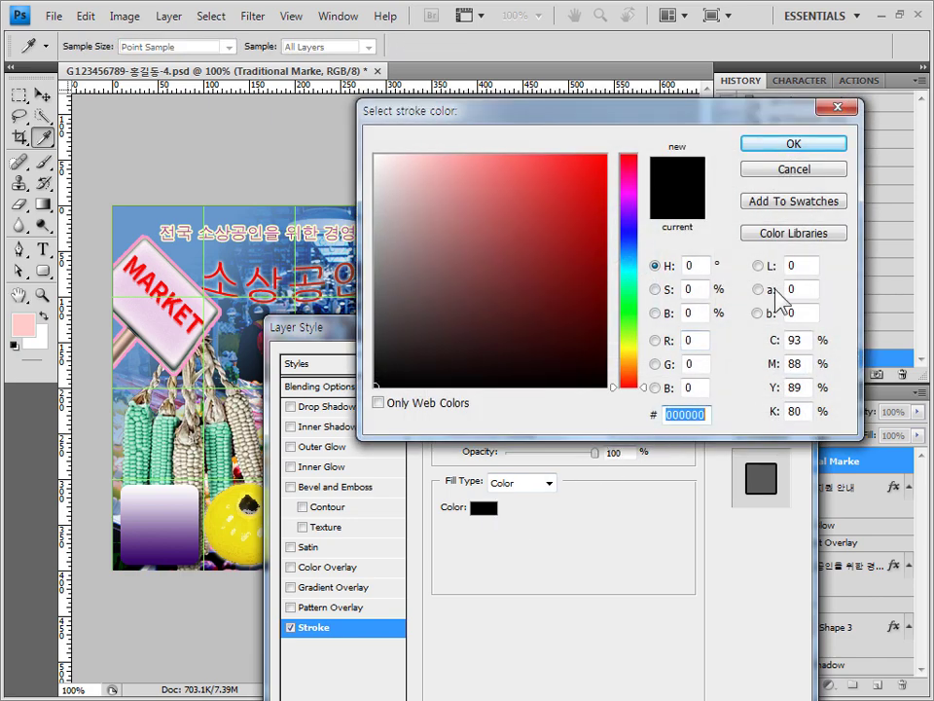
text(ccffff)
click(785, 144)
click(787, 363)
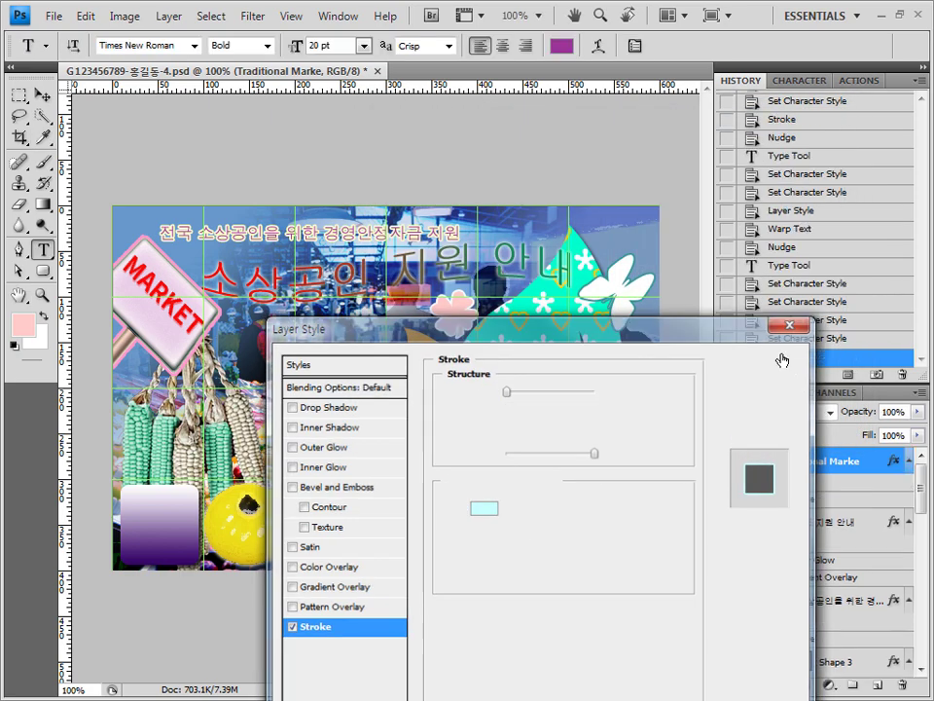
Warp the "Traditional Marke" text with the Arc Upper style, horizontal, at +50% bend.
click(600, 46)
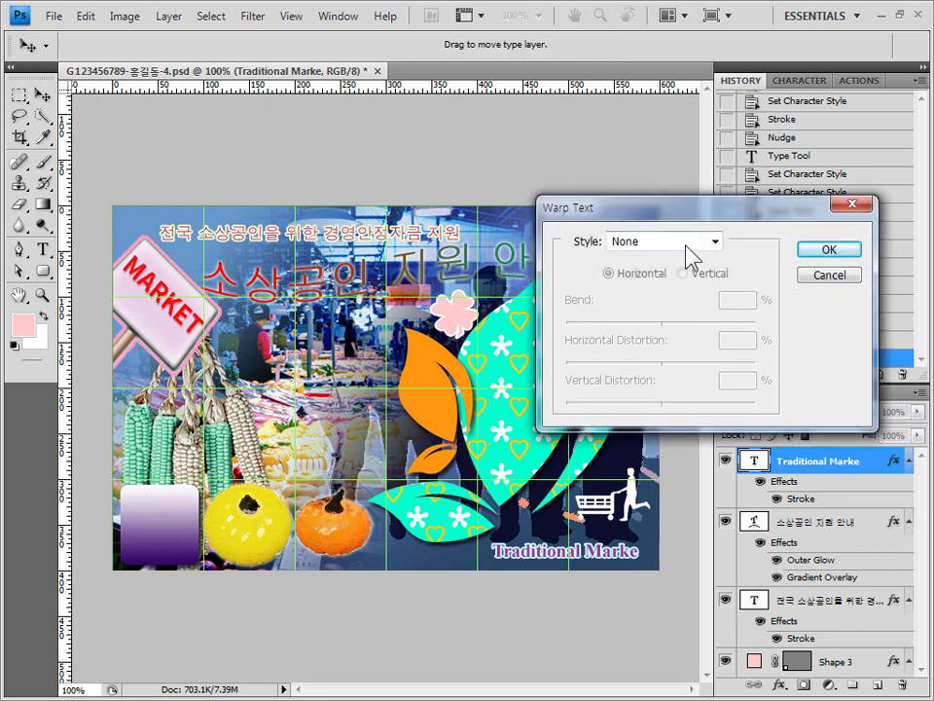
click(686, 245)
click(671, 318)
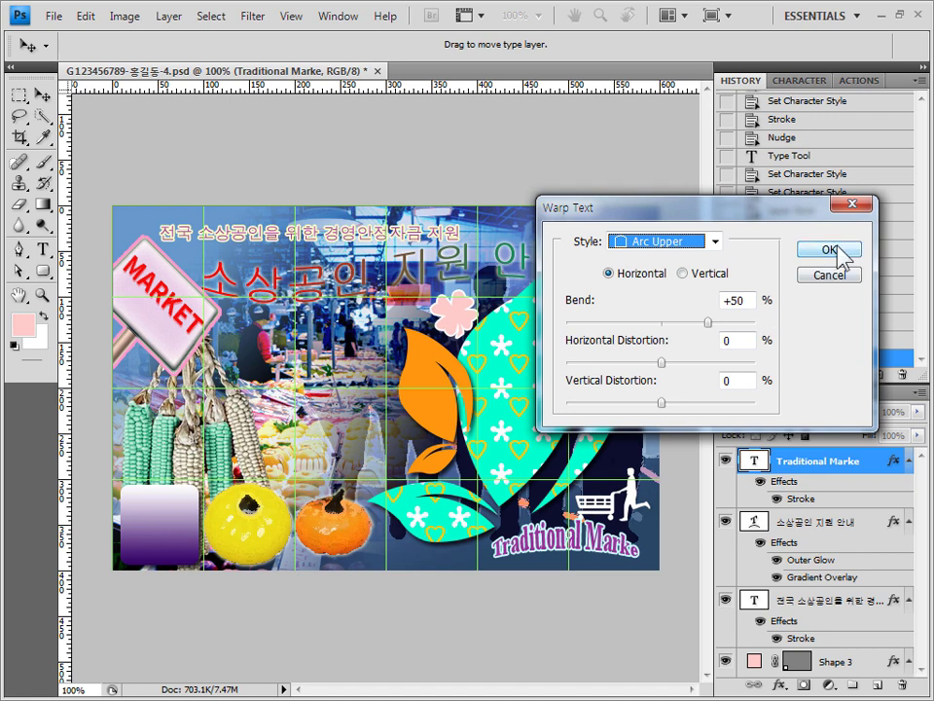
click(833, 252)
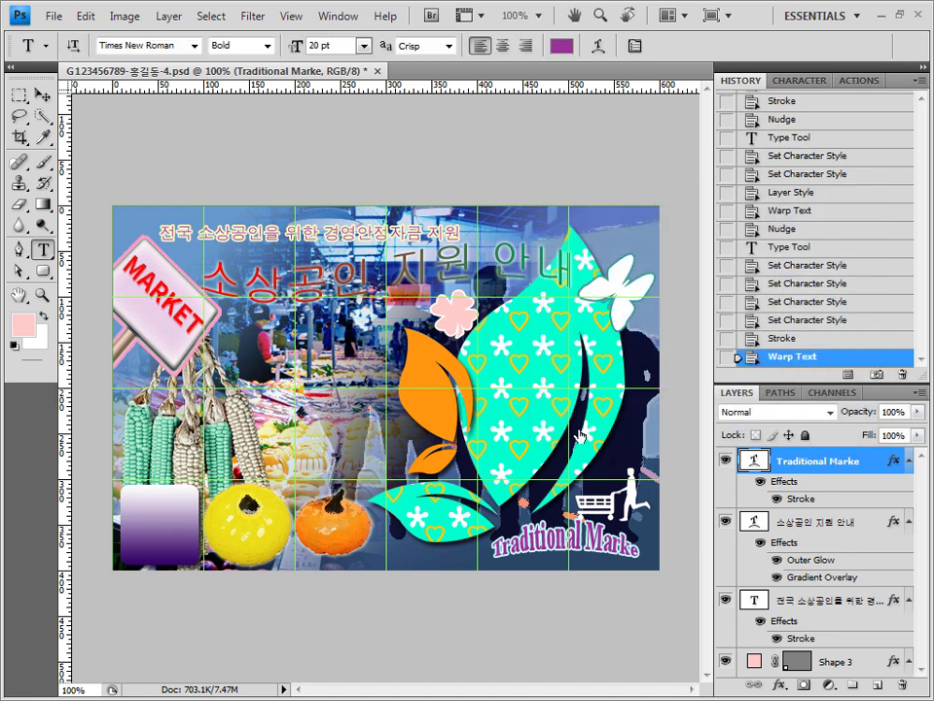
Nudge the warped "Traditional Marke" text slightly down and right so it sits beneath the shopping cart figure.
key(v)
key(Down)
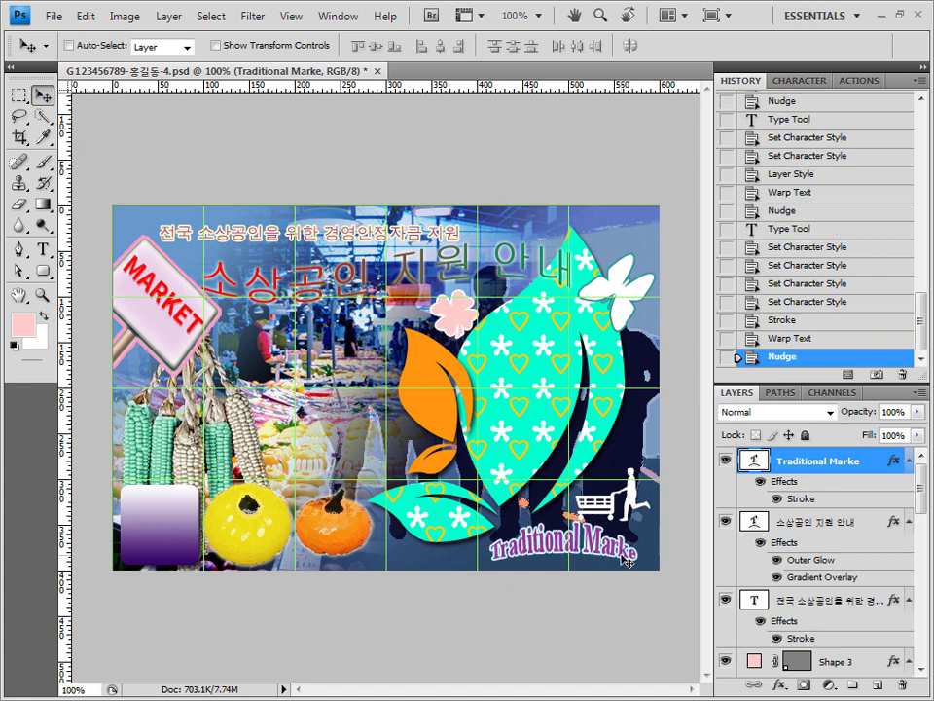
key(ctrl+z)
key(shift+Down)
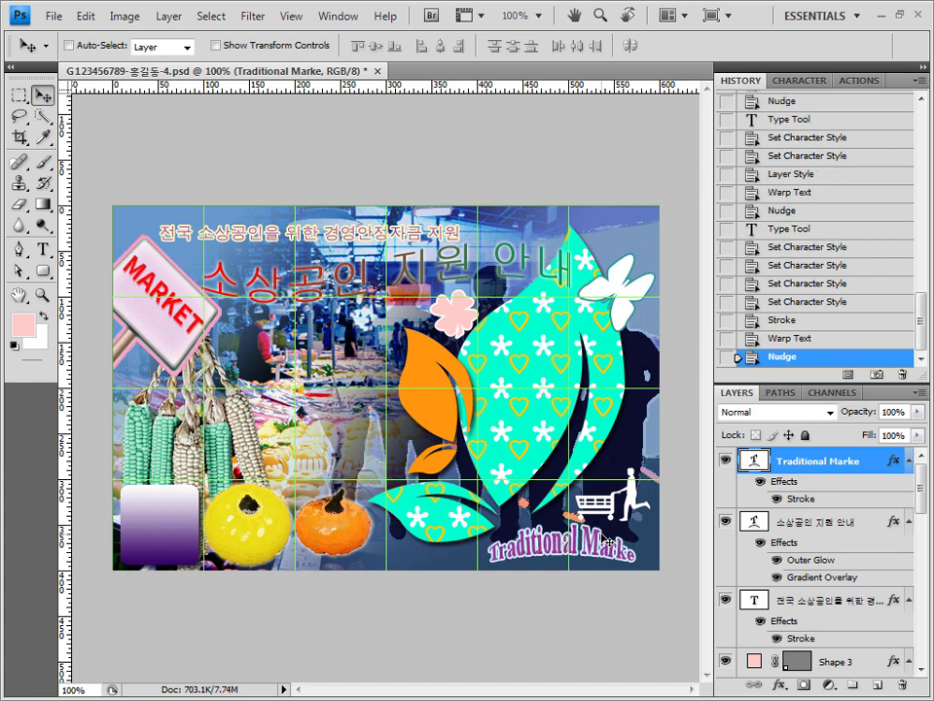
key(shift+Right)
key(Right)
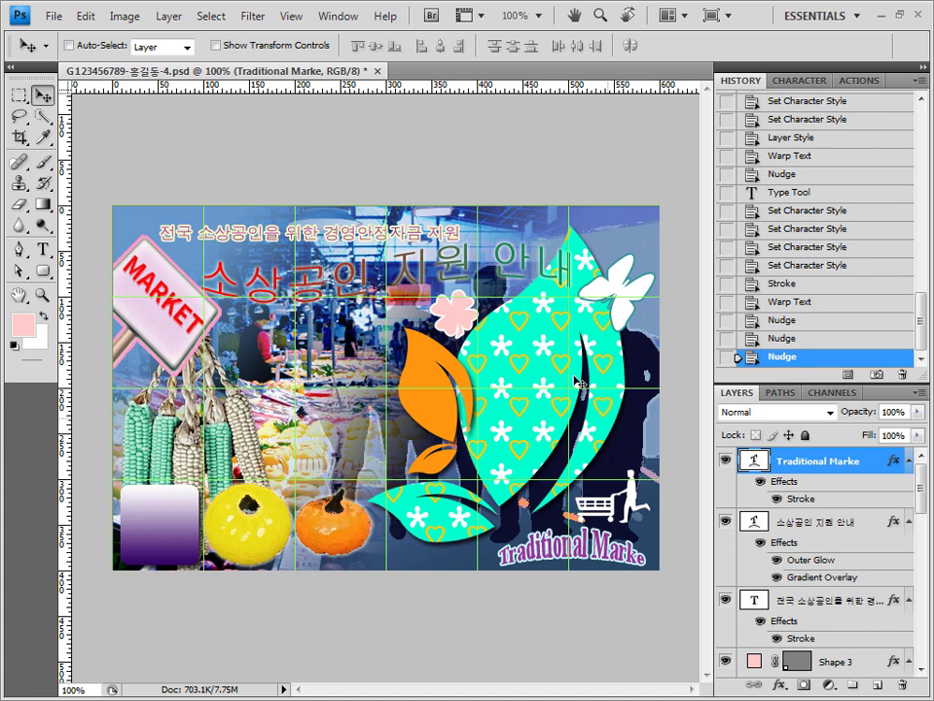
Paste the three-line text "지원사항 대상자금 신청하기" onto the purple gradient rounded rectangle, left-aligned, as a new text layer.
click(43, 249)
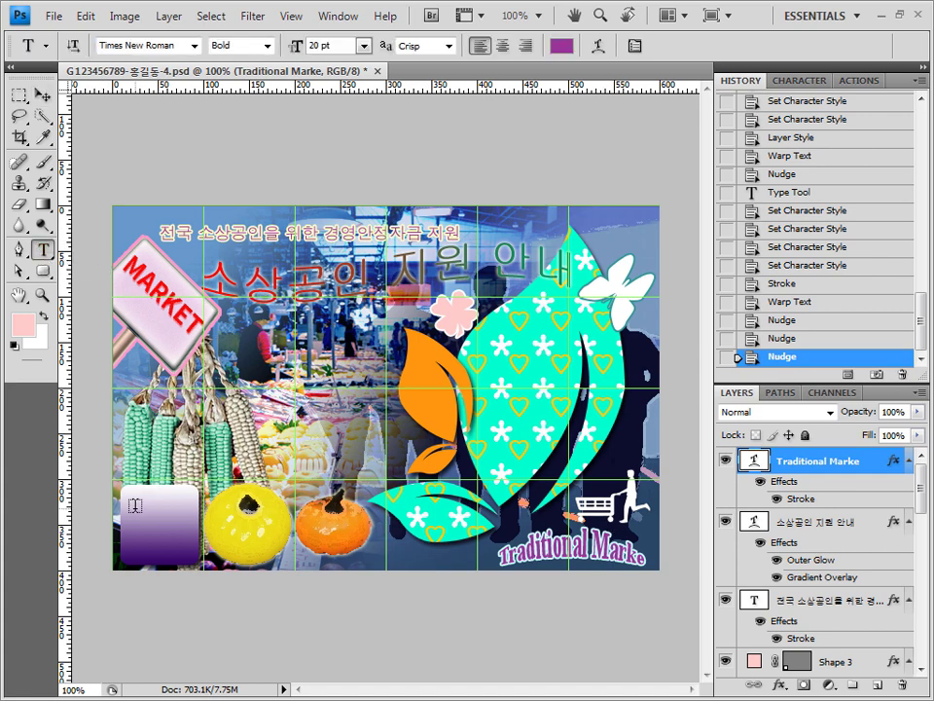
click(134, 505)
key(ctrl+v)
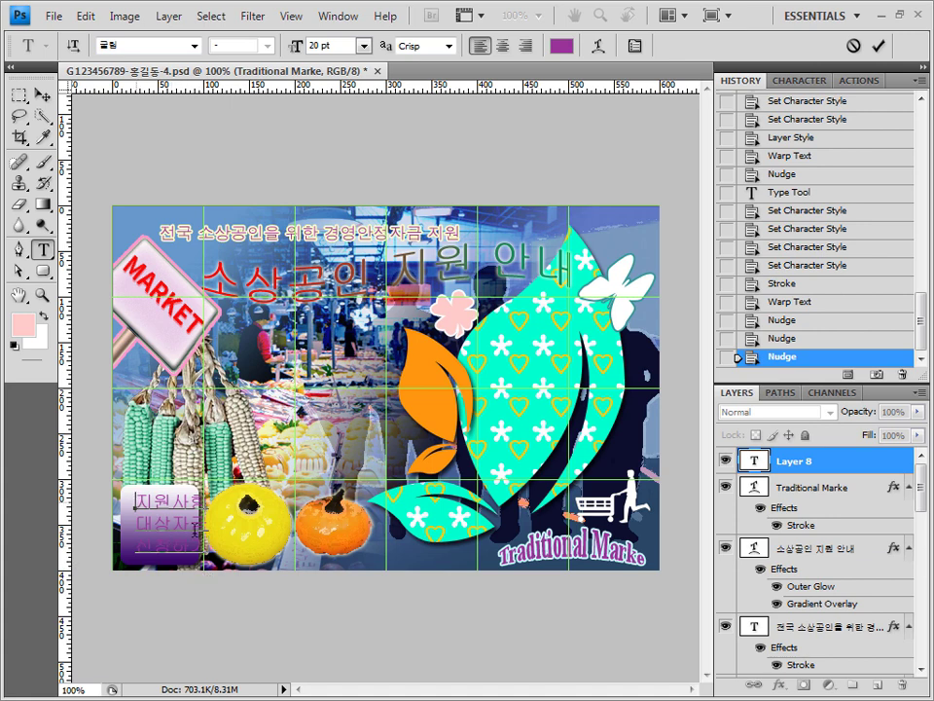
key(ctrl+a)
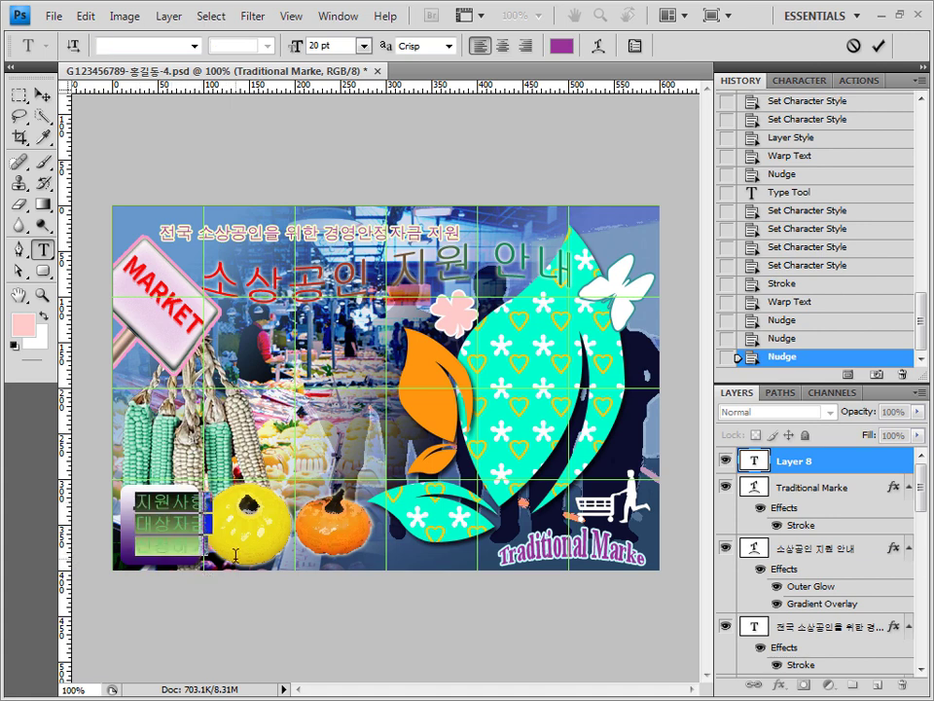
click(503, 48)
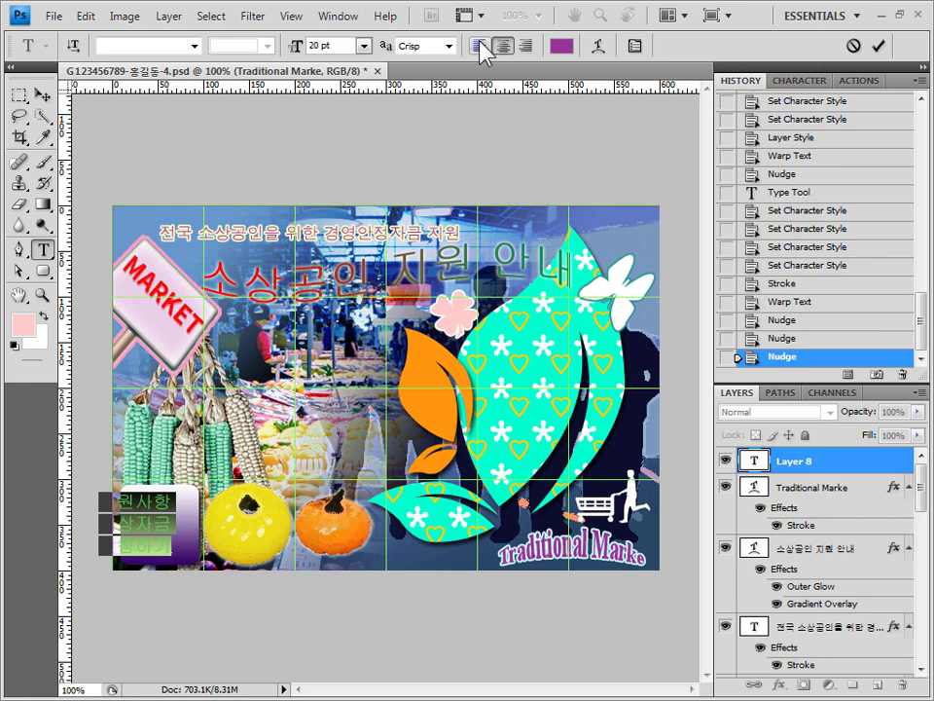
click(481, 46)
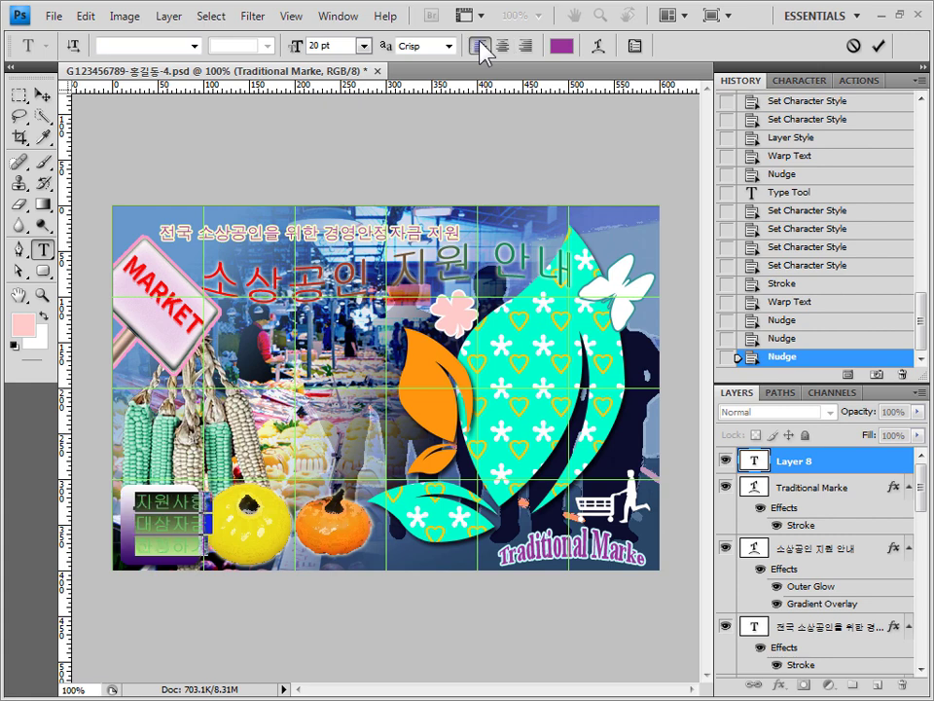
click(835, 469)
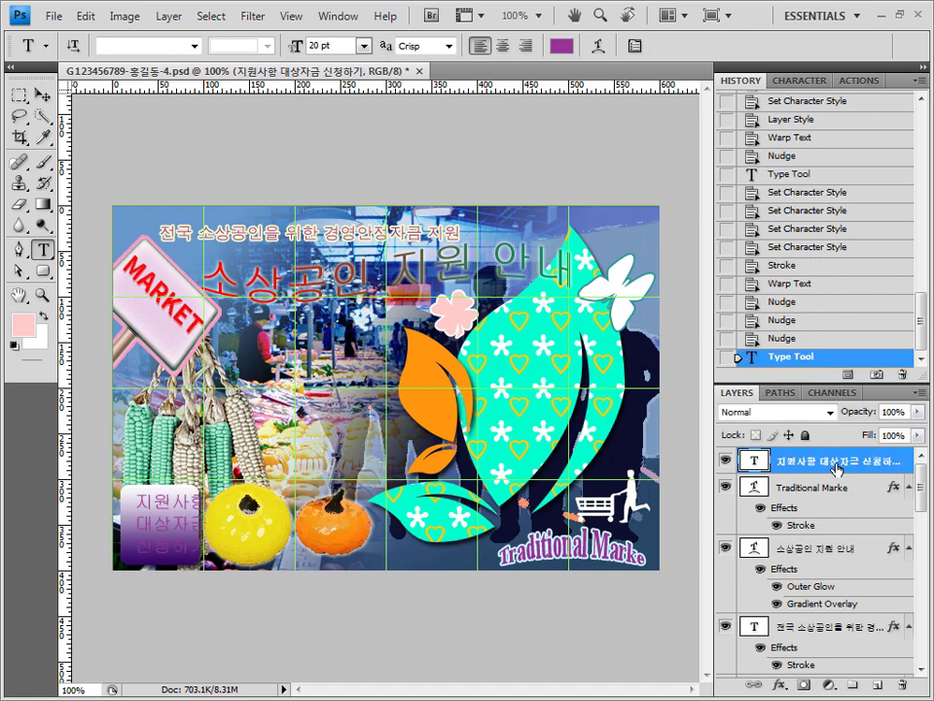
Set the three-line text to the 돋움 font at 16 pt, keeping the purple colour 993399.
click(193, 46)
scroll(135, 143, down, 5)
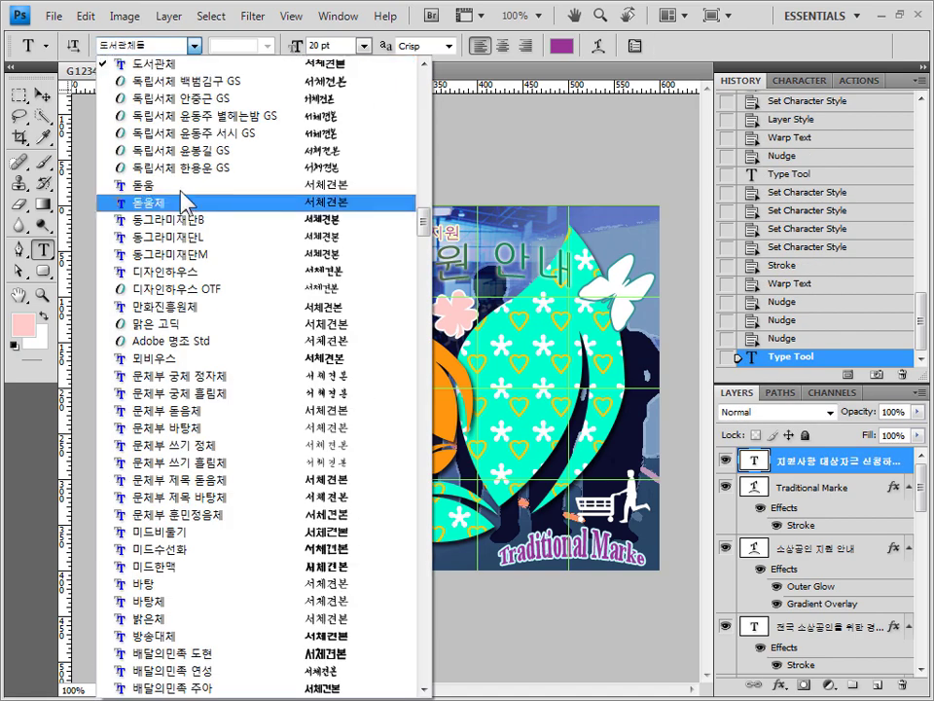
click(135, 140)
click(344, 44)
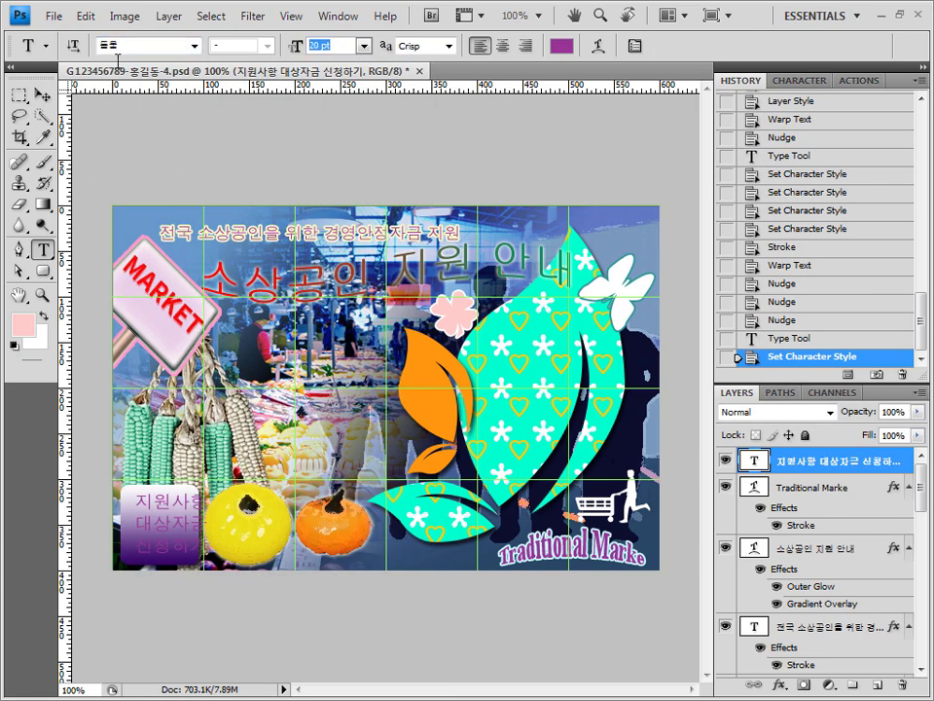
text(16)
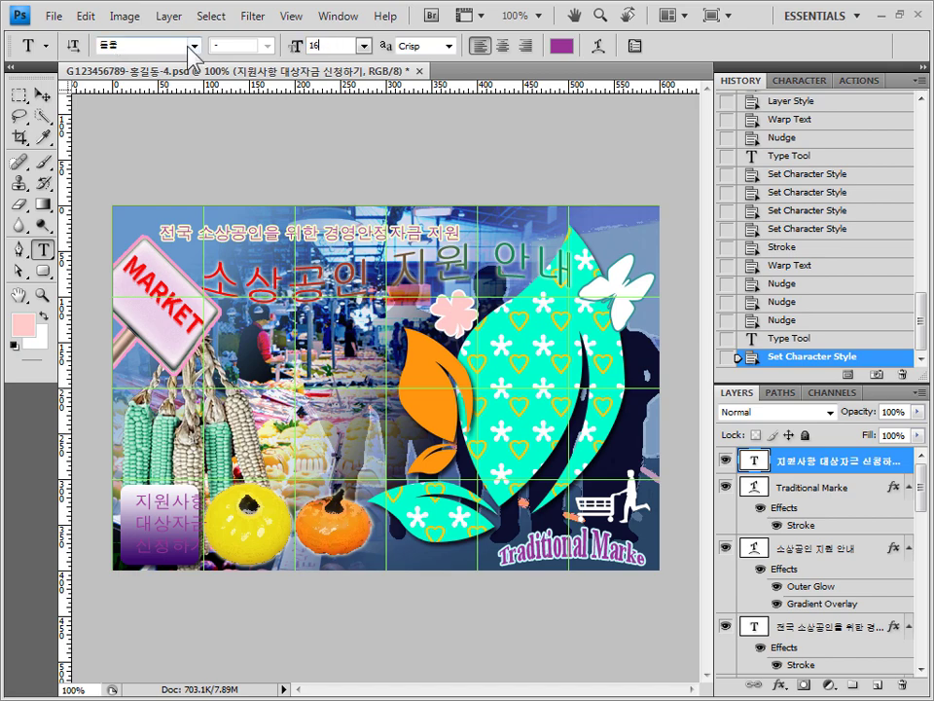
key(Return)
click(561, 46)
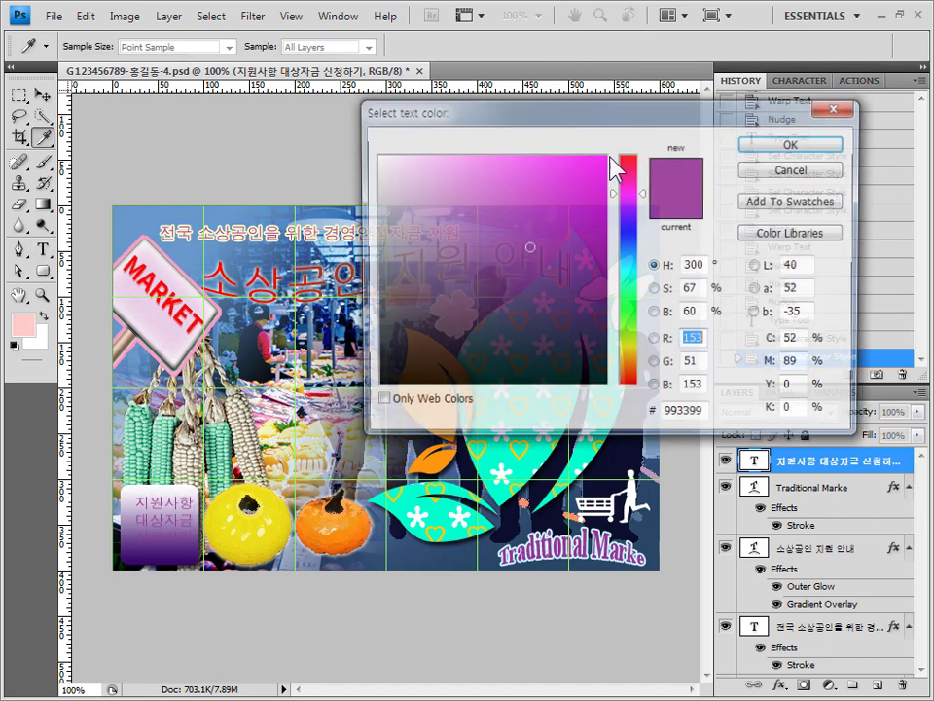
click(817, 151)
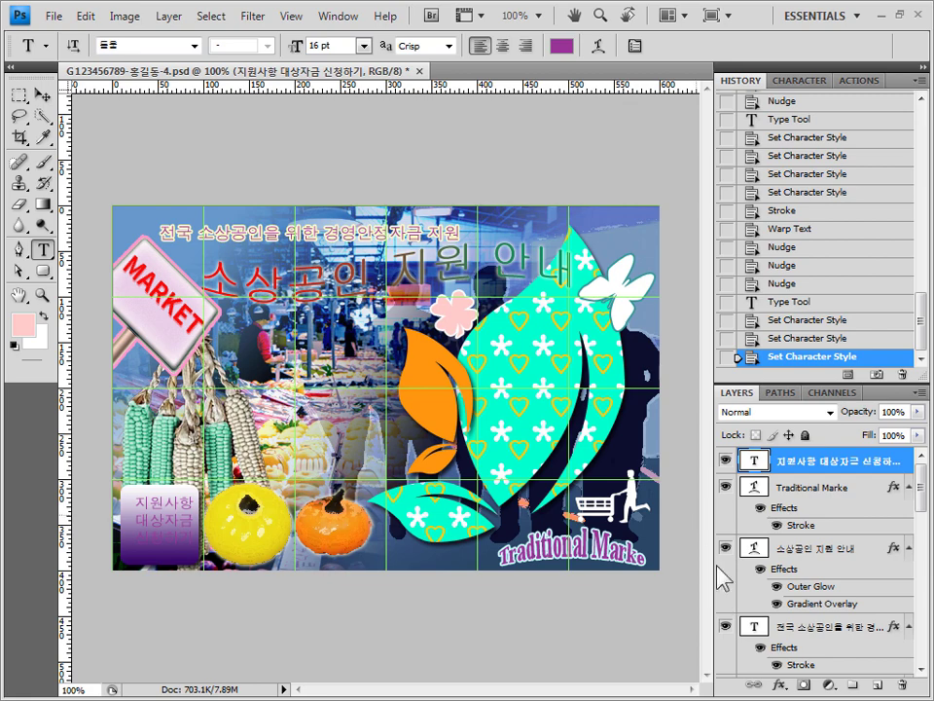
Add a 2 px outside white stroke to the three-line text and nudge it to the centre of the rounded rectangle.
click(780, 686)
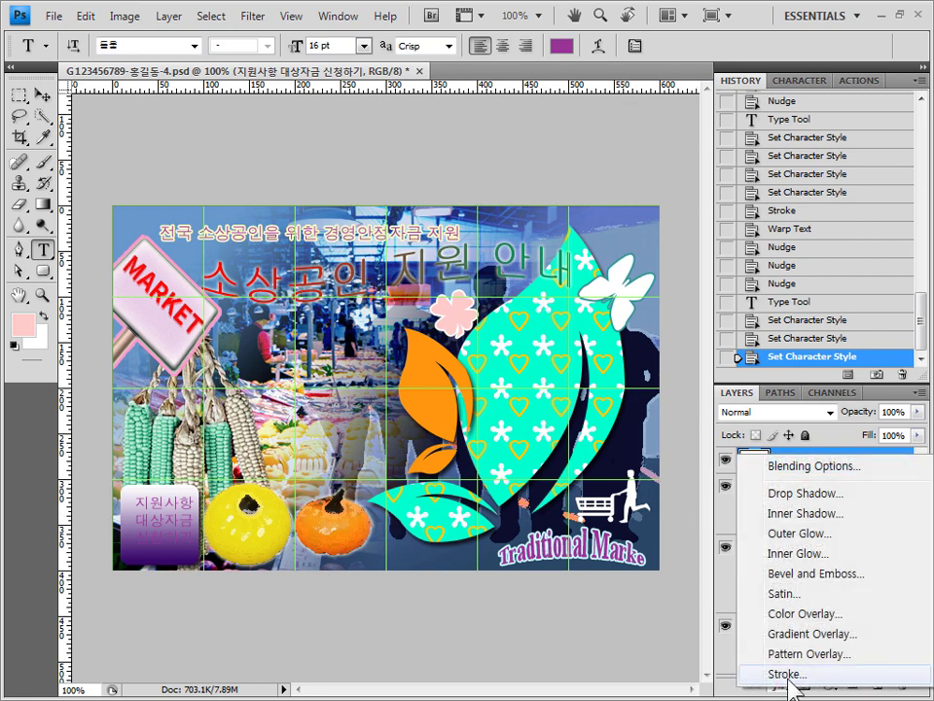
click(788, 678)
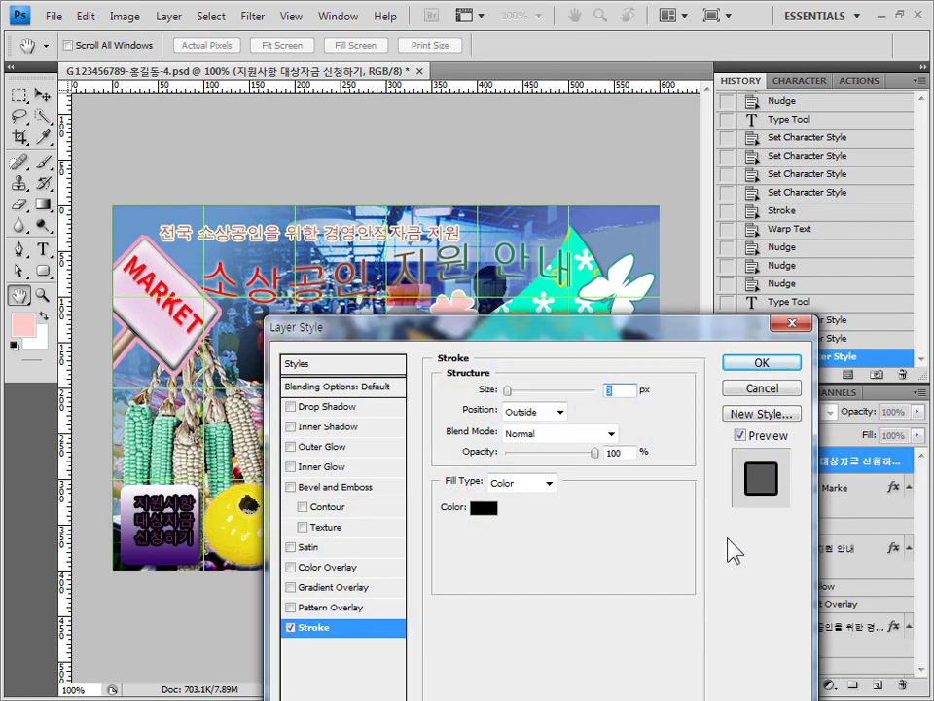
key(Down)
click(484, 508)
drag(376, 163, 373, 153)
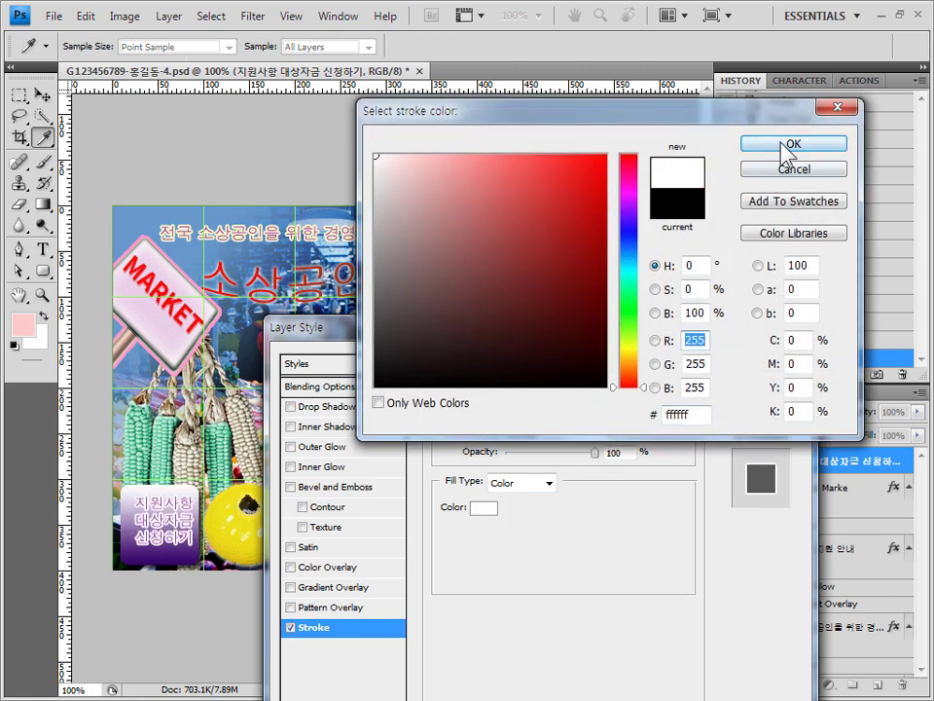
click(794, 143)
click(769, 365)
click(44, 95)
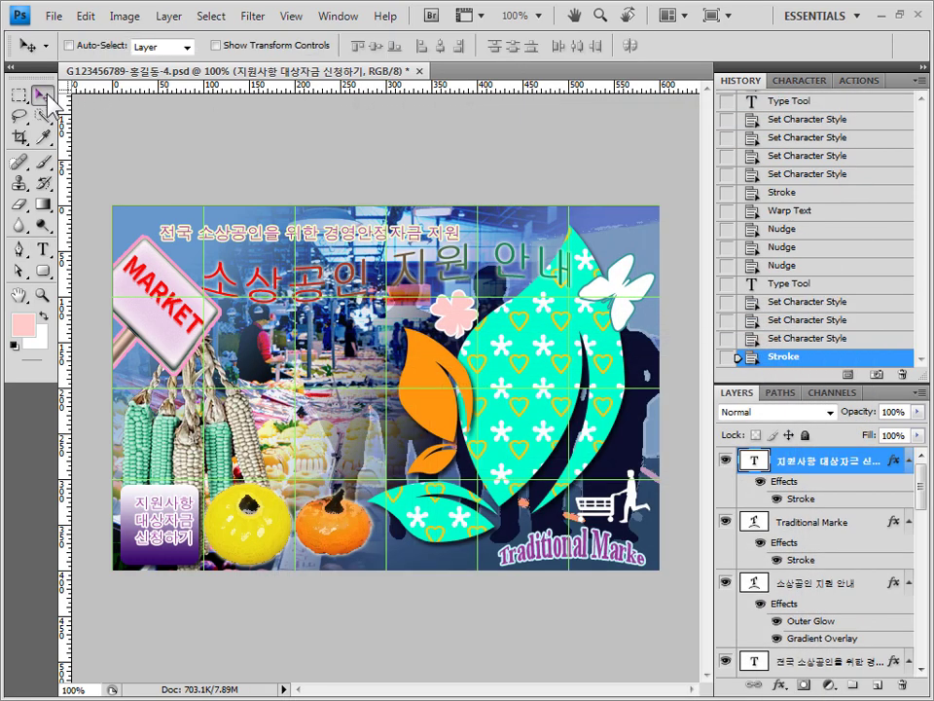
key(Down)
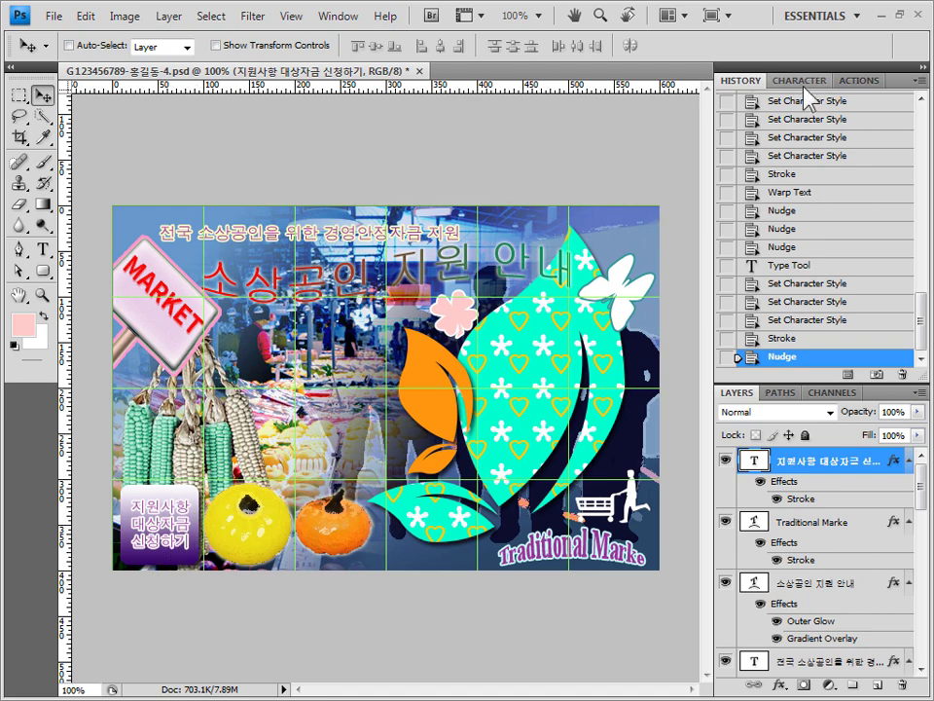
Display the detailed character settings for the three-line text layer.
click(355, 20)
key(Right)
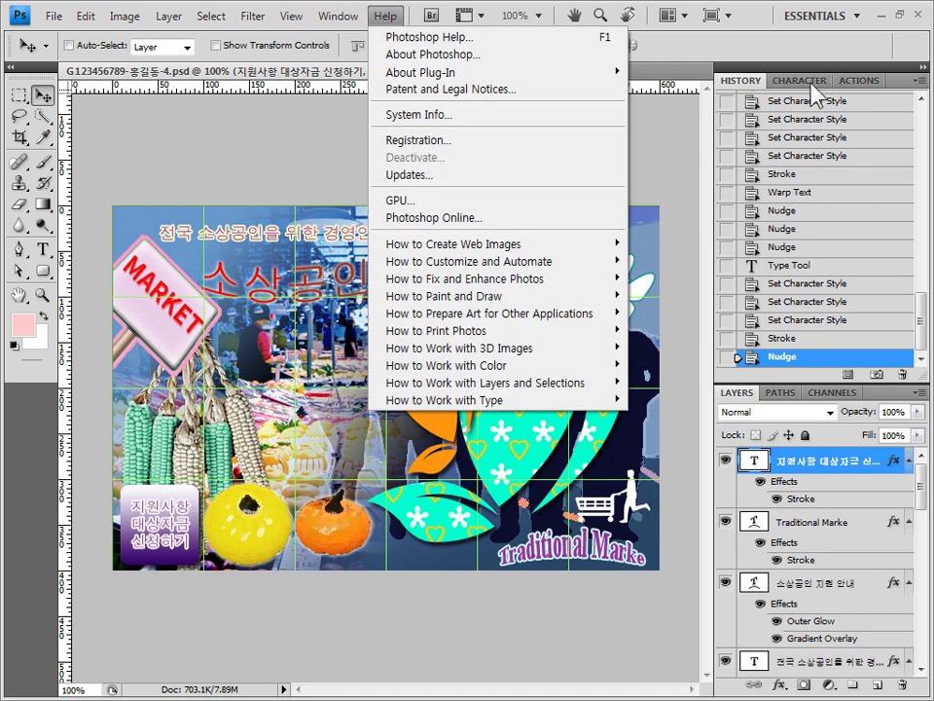
click(816, 98)
click(798, 82)
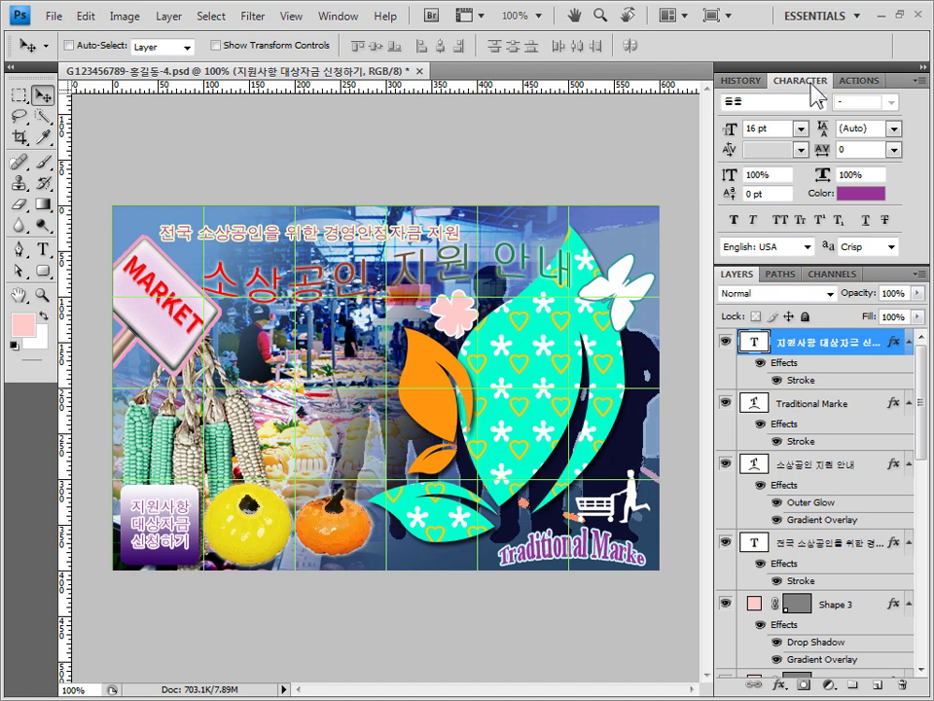
click(338, 20)
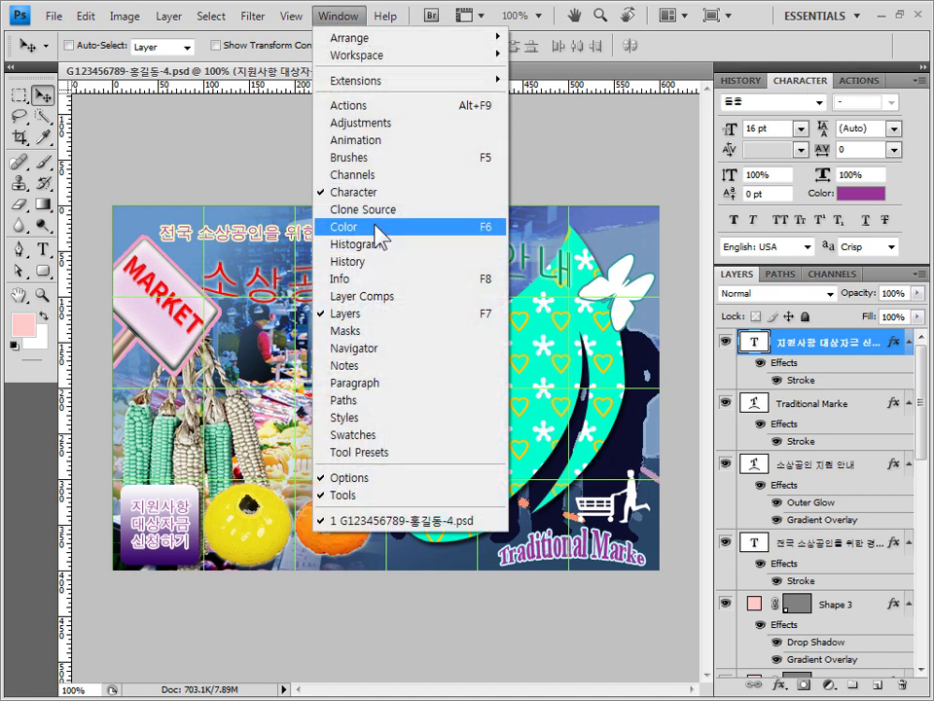
click(798, 95)
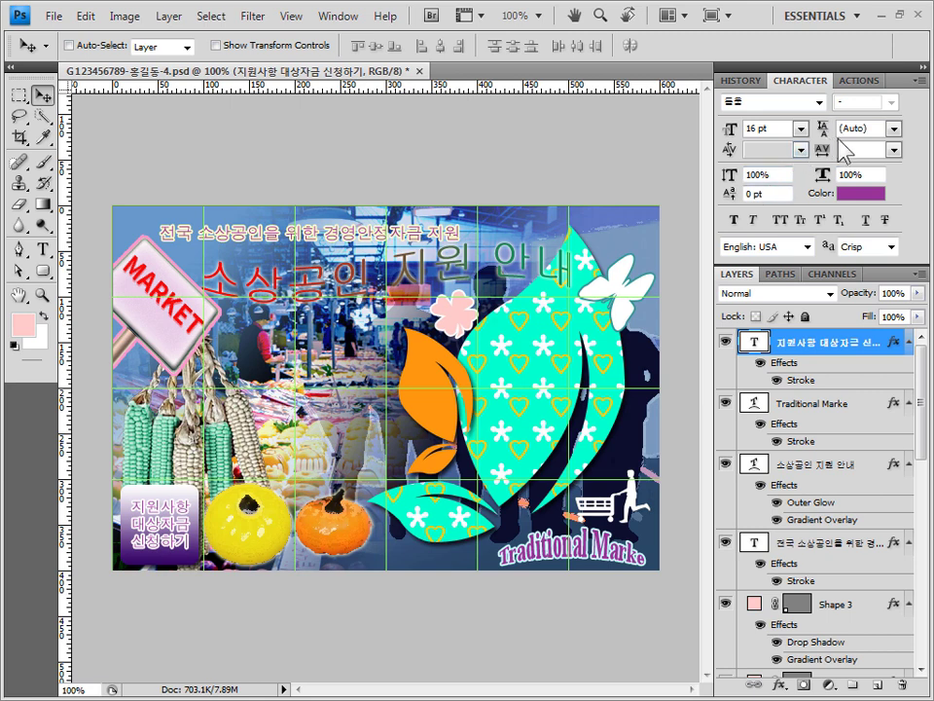
Try 14 pt leading on the three-line text, settling on 24 pt line spacing.
click(892, 127)
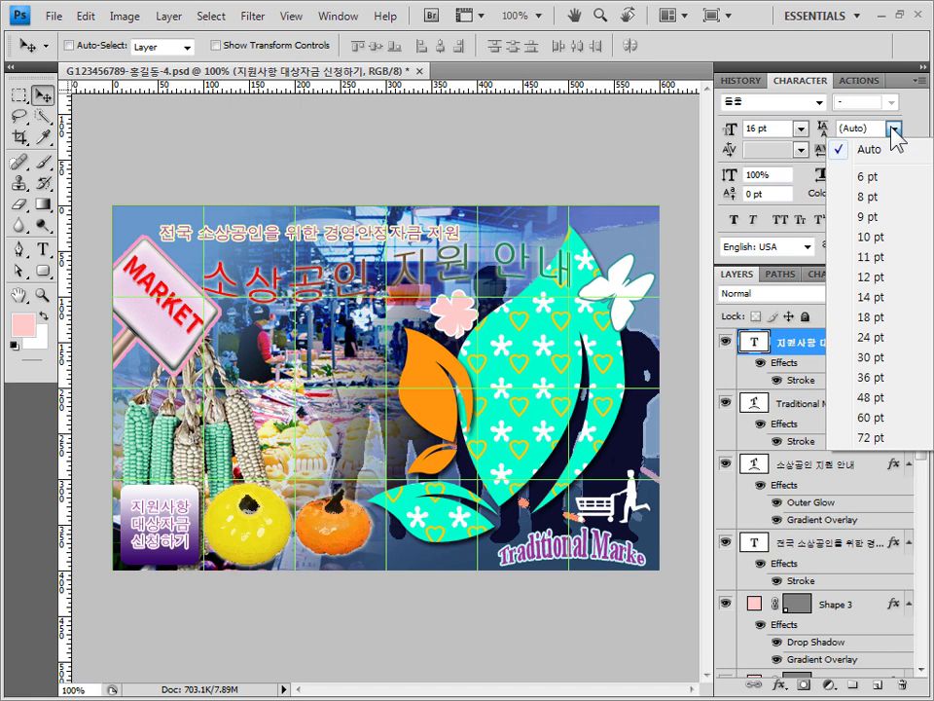
click(881, 298)
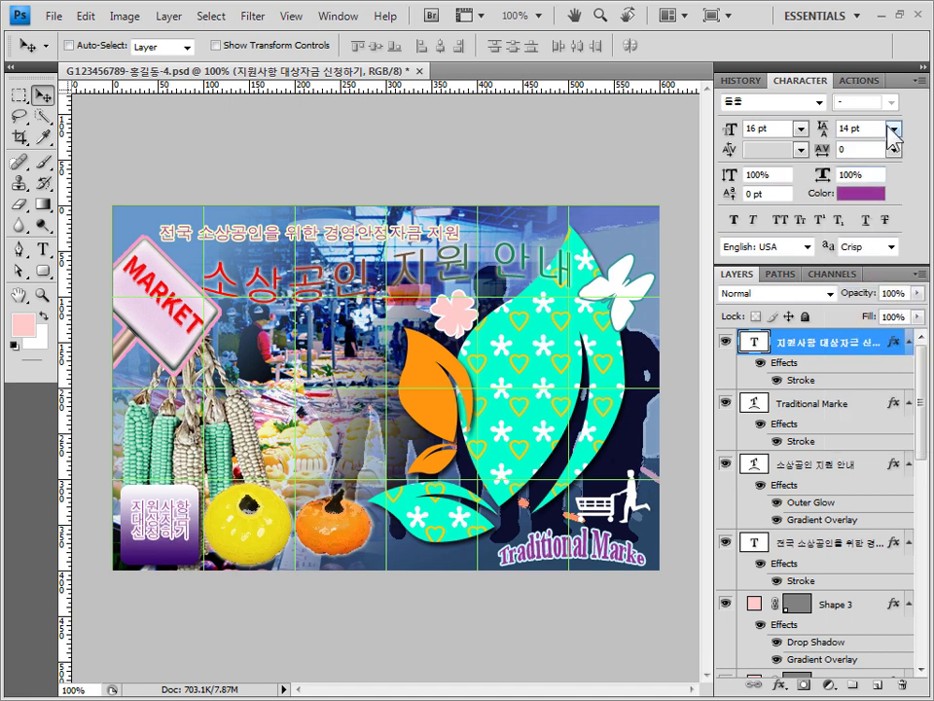
click(892, 127)
click(889, 341)
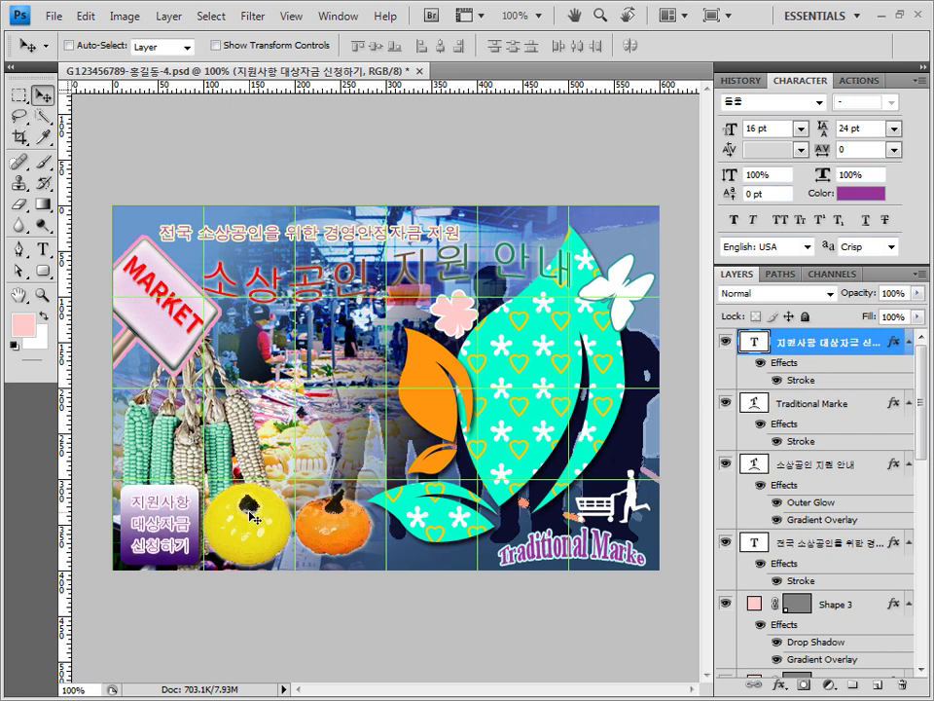
click(894, 130)
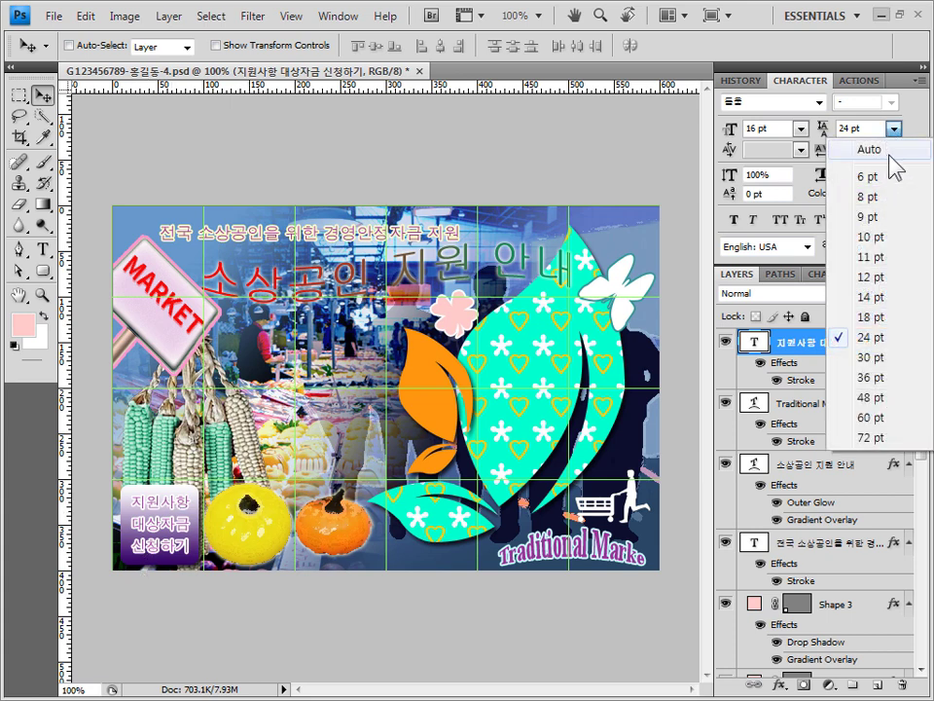
click(915, 137)
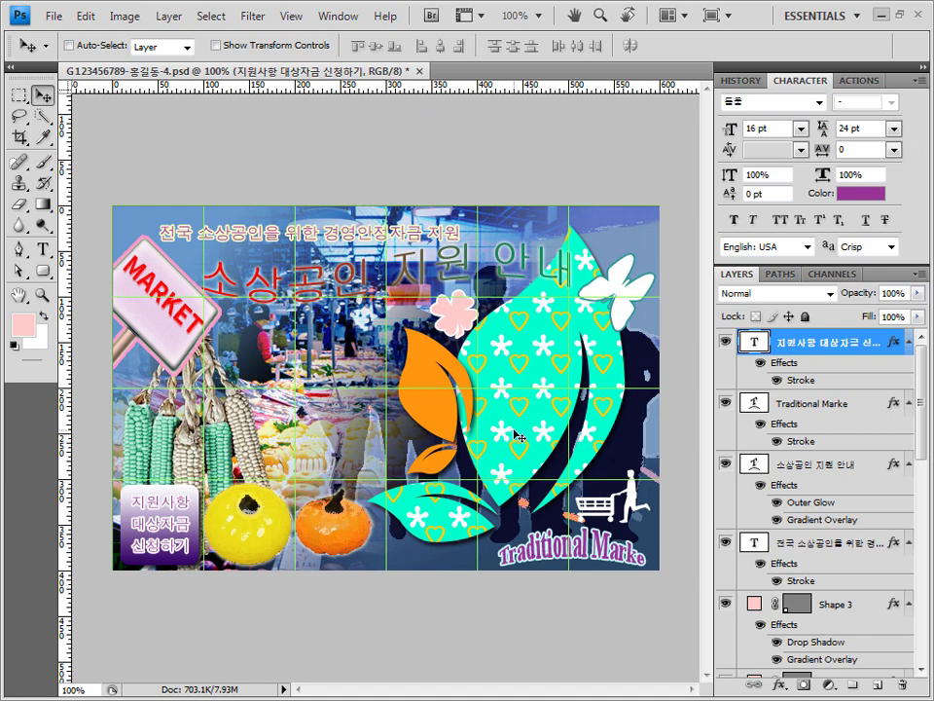
Save a JPEG copy of the full-size composition in the GTQ folder at Maximum quality 12, Baseline (Standard).
click(54, 17)
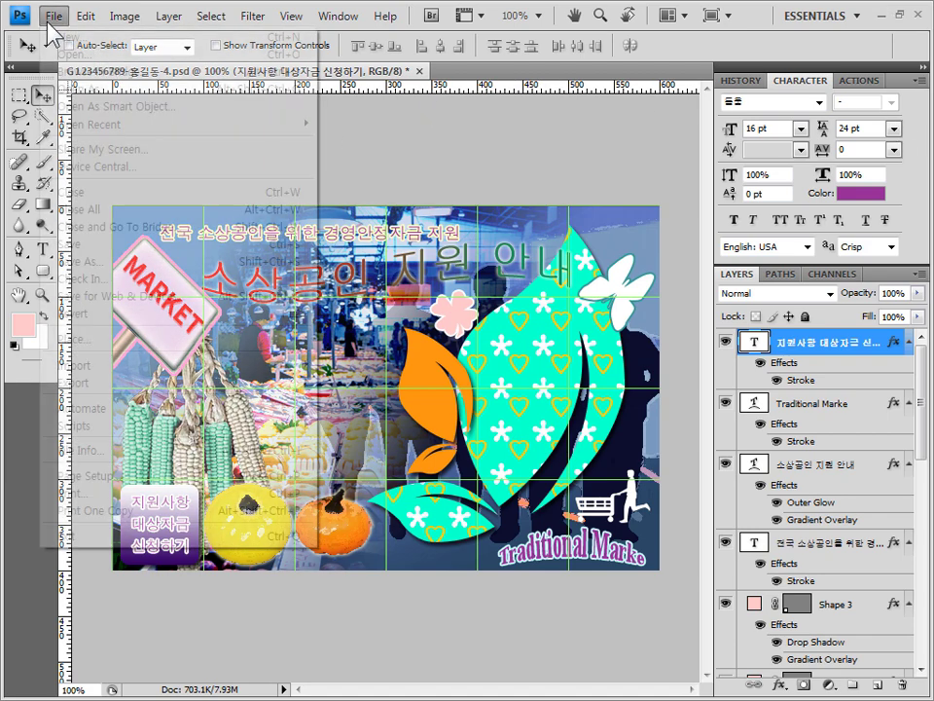
click(93, 262)
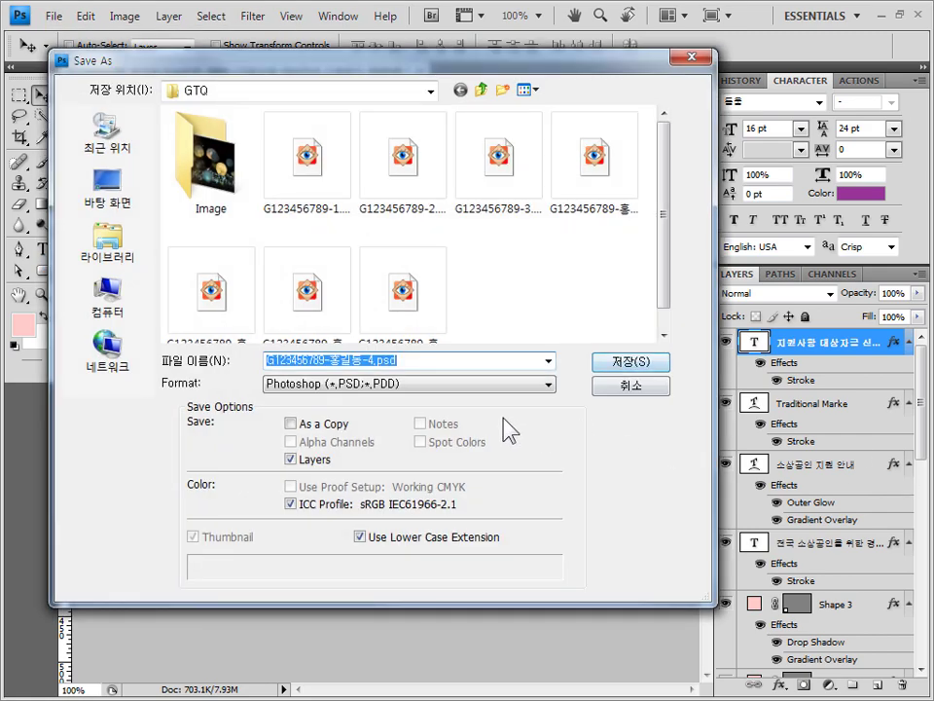
click(383, 384)
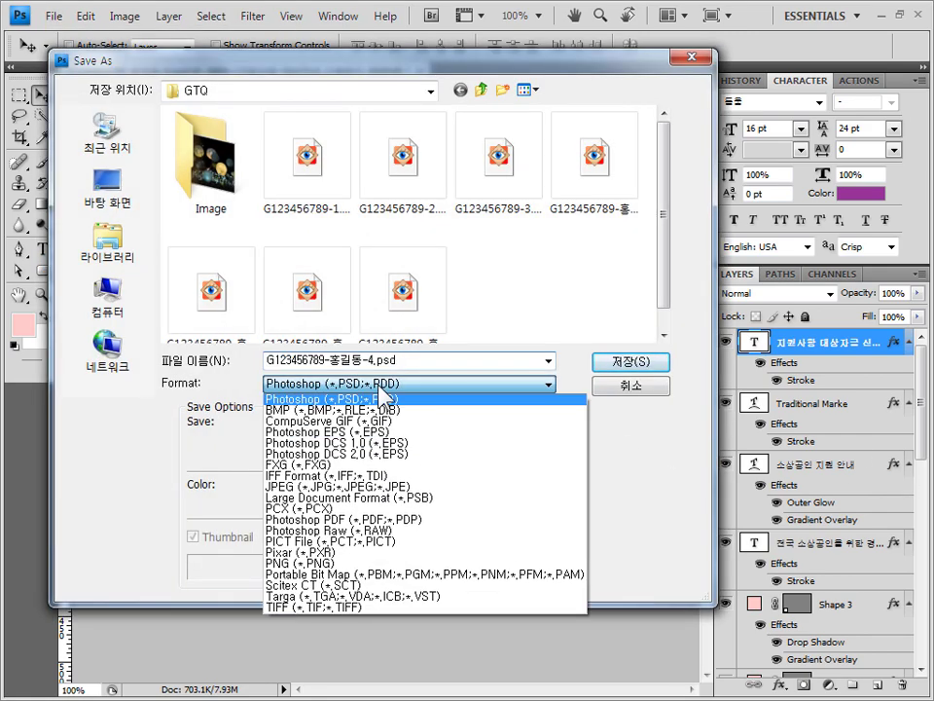
click(377, 488)
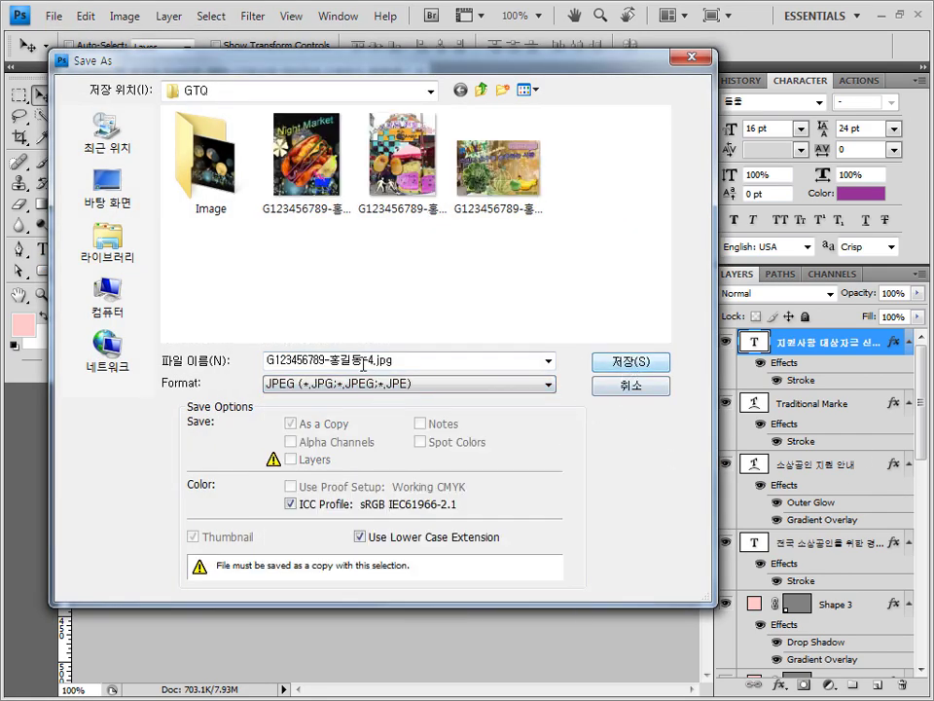
click(628, 364)
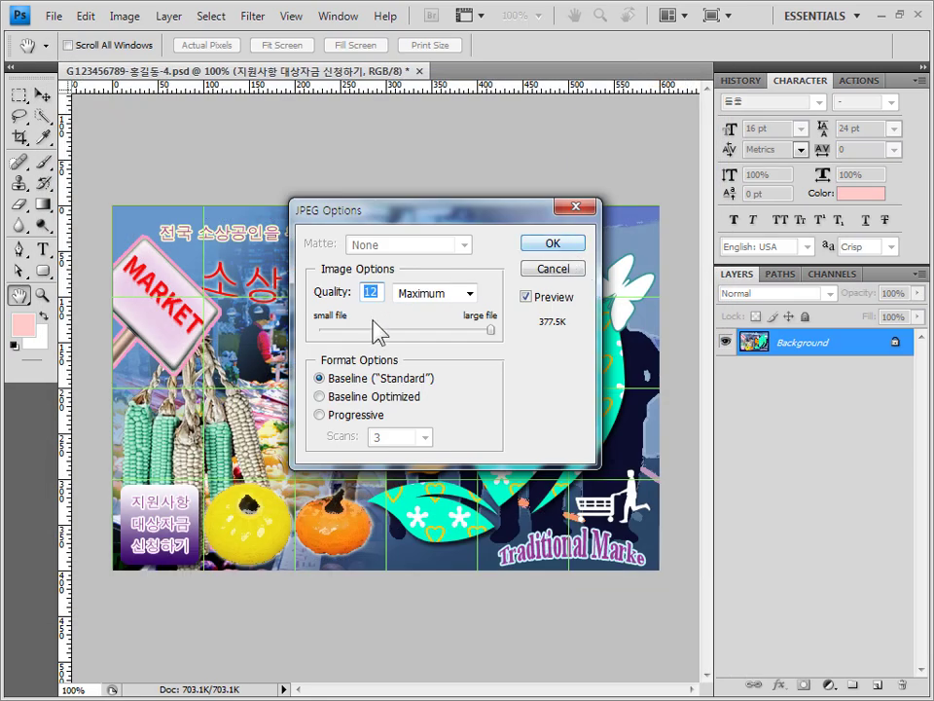
click(567, 247)
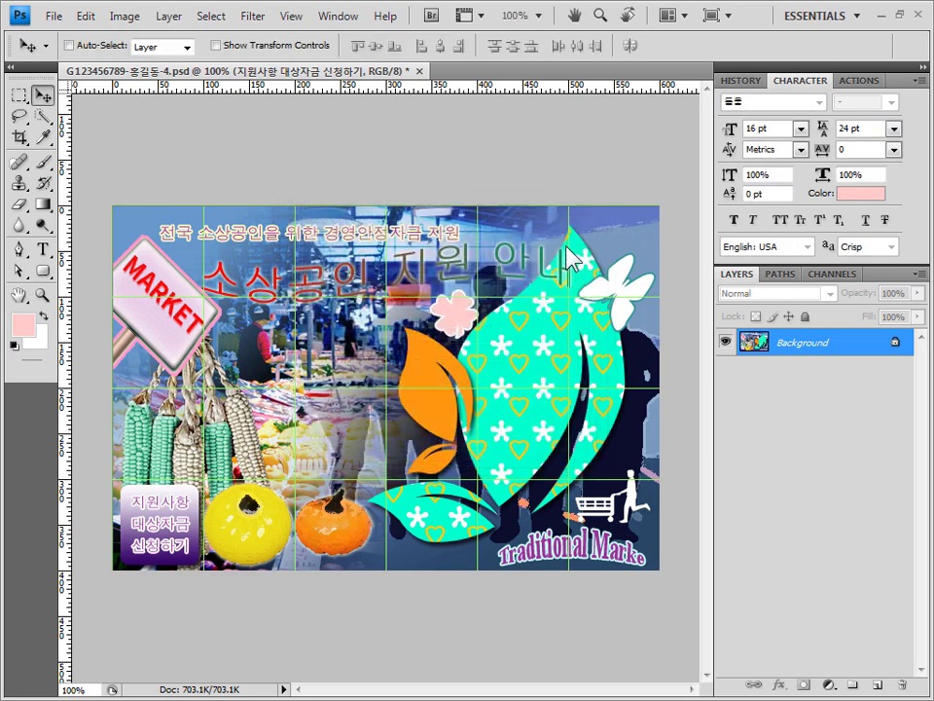
Reduce the image size to 60 × 40 pixels, keeping the proportions constrained.
click(124, 17)
click(142, 149)
text(60)
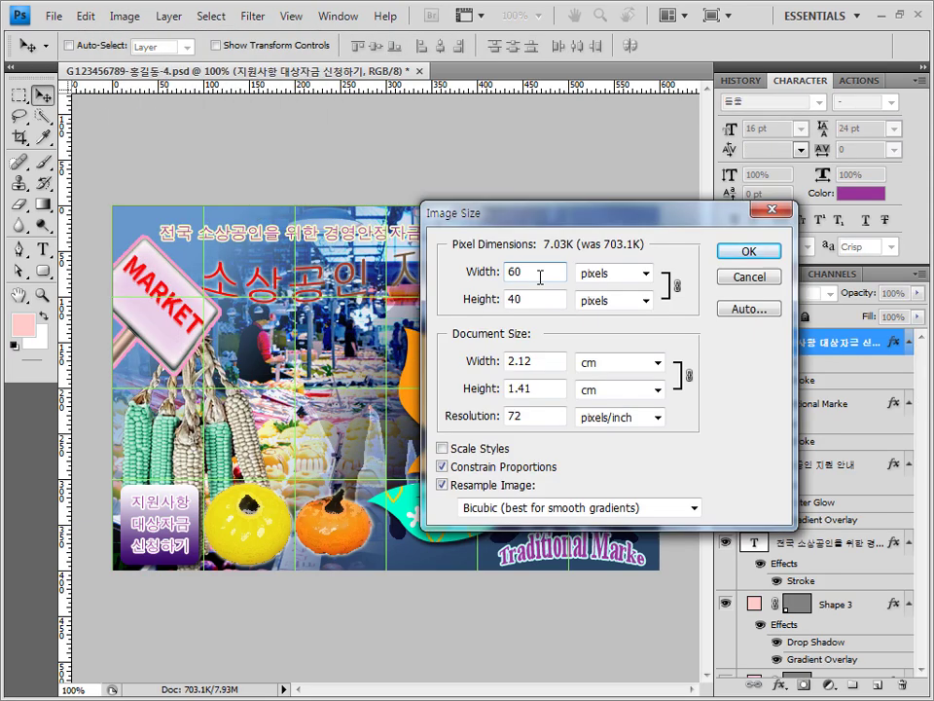
key(ctrl+z)
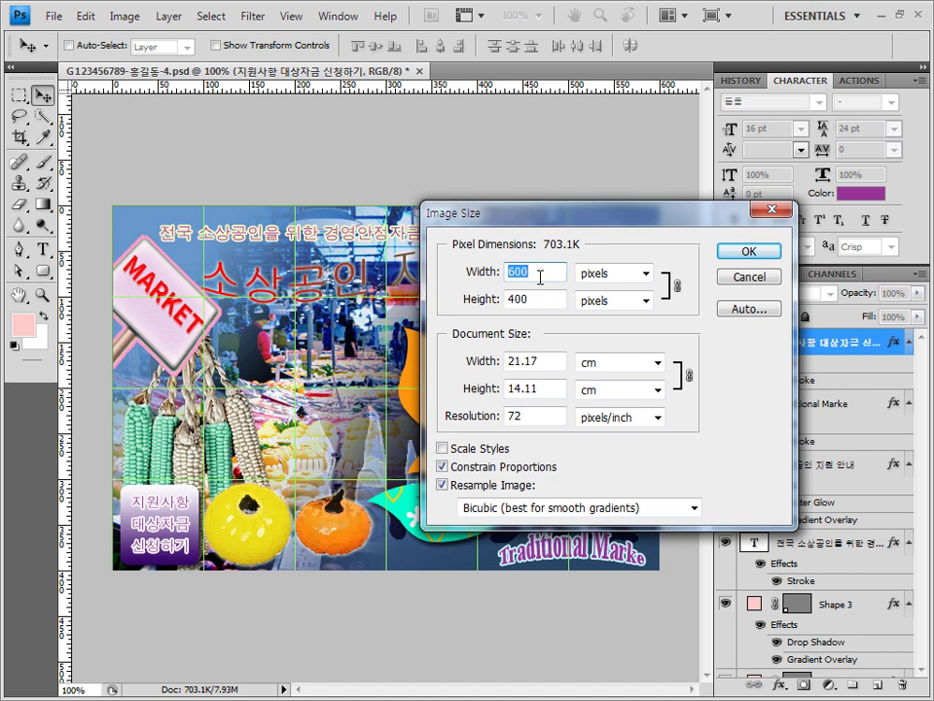
text(60)
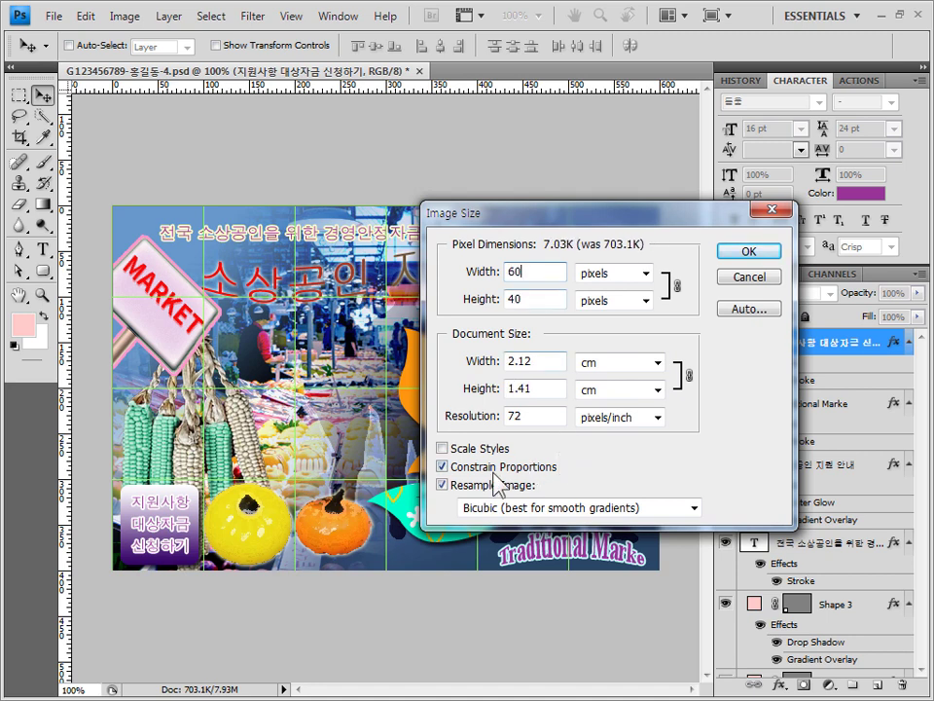
click(769, 255)
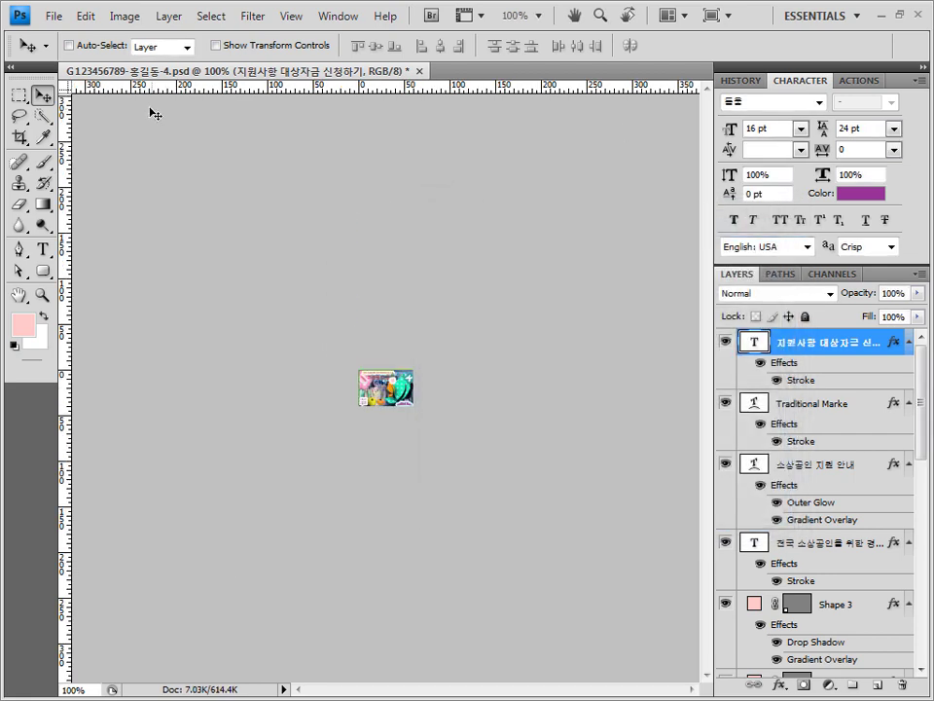
Save the reduced composition as a layered PSD in the GTQ folder, replacing the existing file of the same name.
click(50, 16)
click(87, 261)
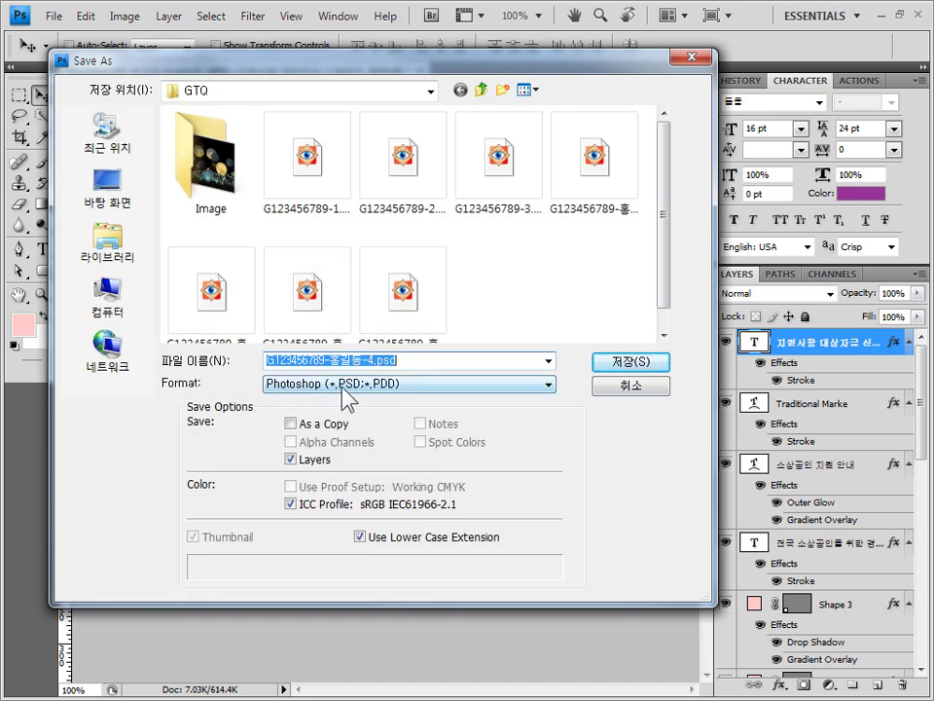
click(626, 363)
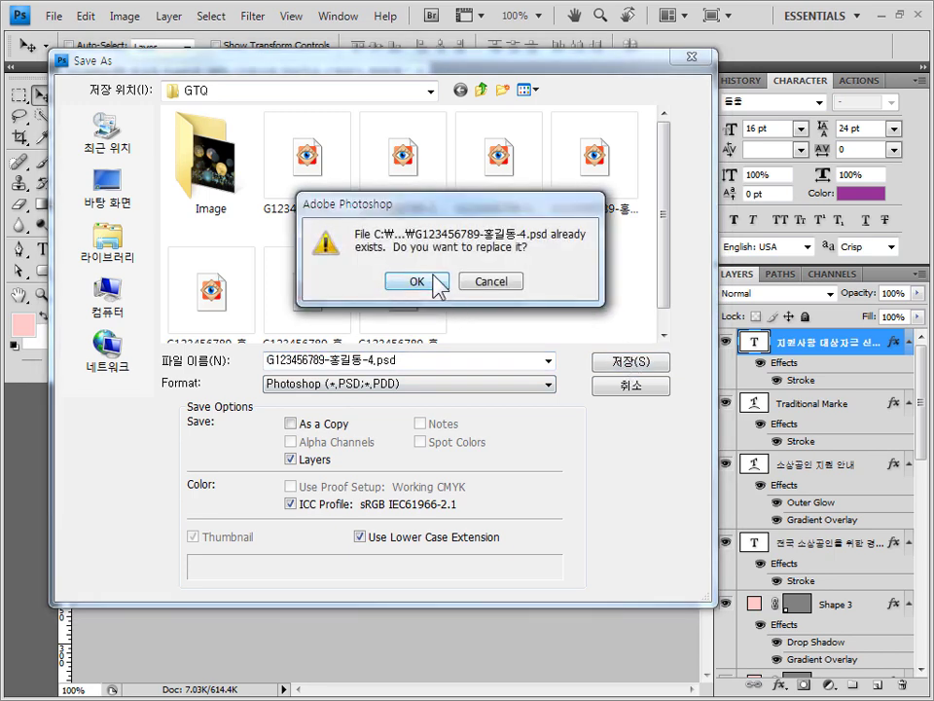
click(428, 283)
click(637, 284)
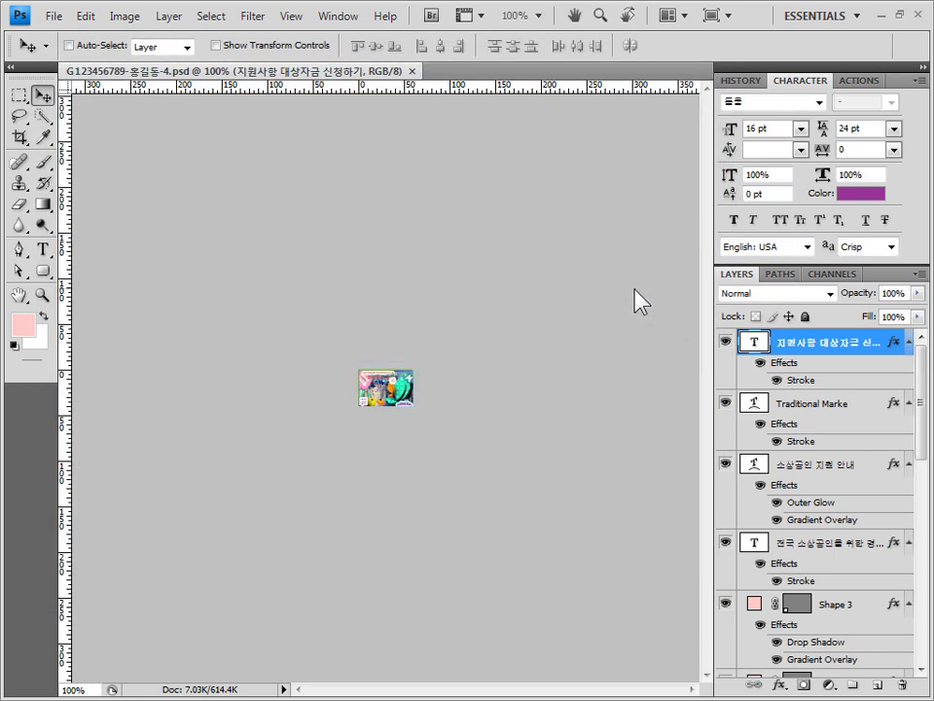
Revert the document to the history state before the resize and close it without saving the change.
click(752, 85)
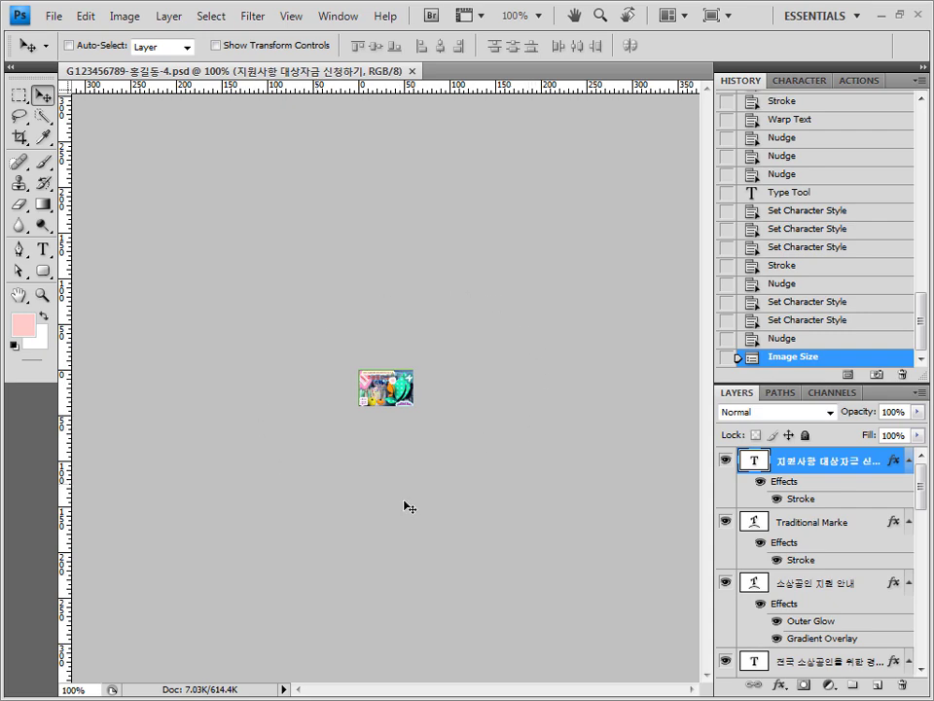
click(805, 341)
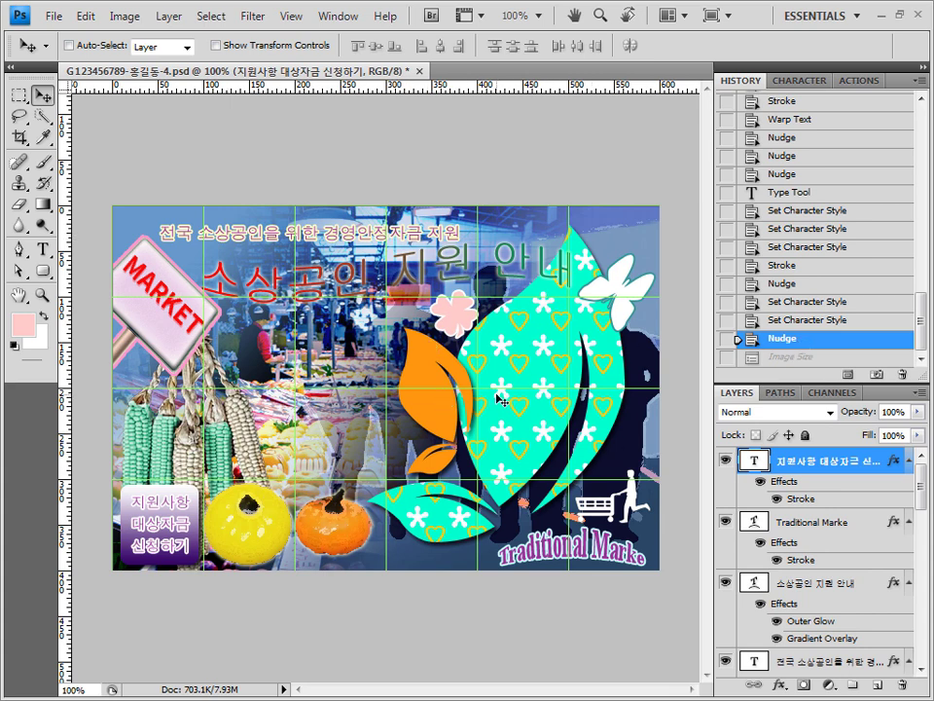
click(420, 74)
click(463, 290)
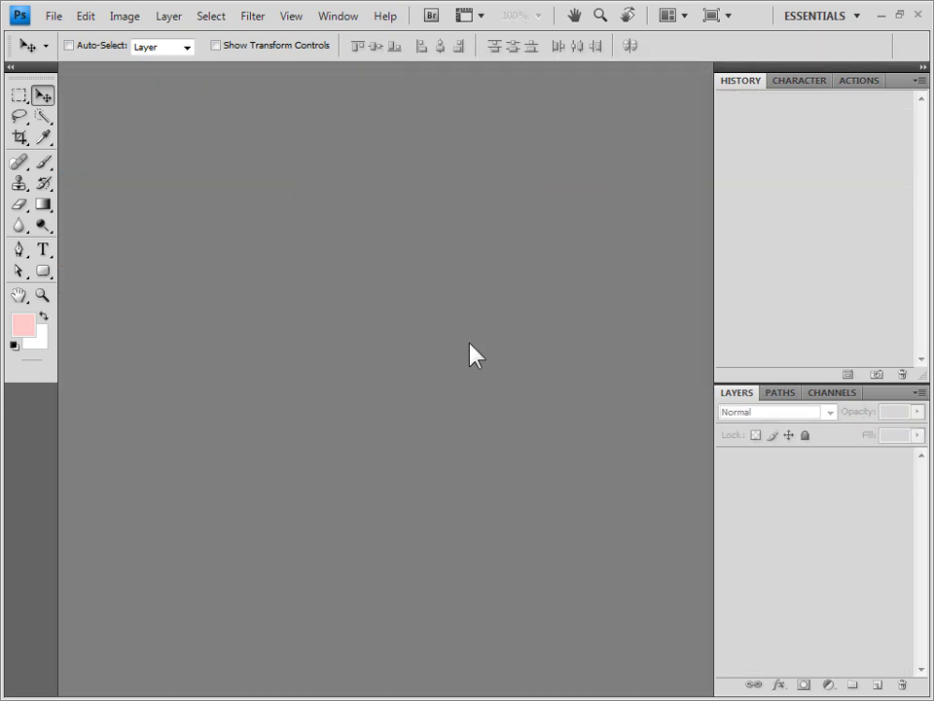
Preview the reduced PSD files of exam compositions 1, 2 and 3 in the GTQ folder without opening any.
double_click(659, 399)
click(334, 175)
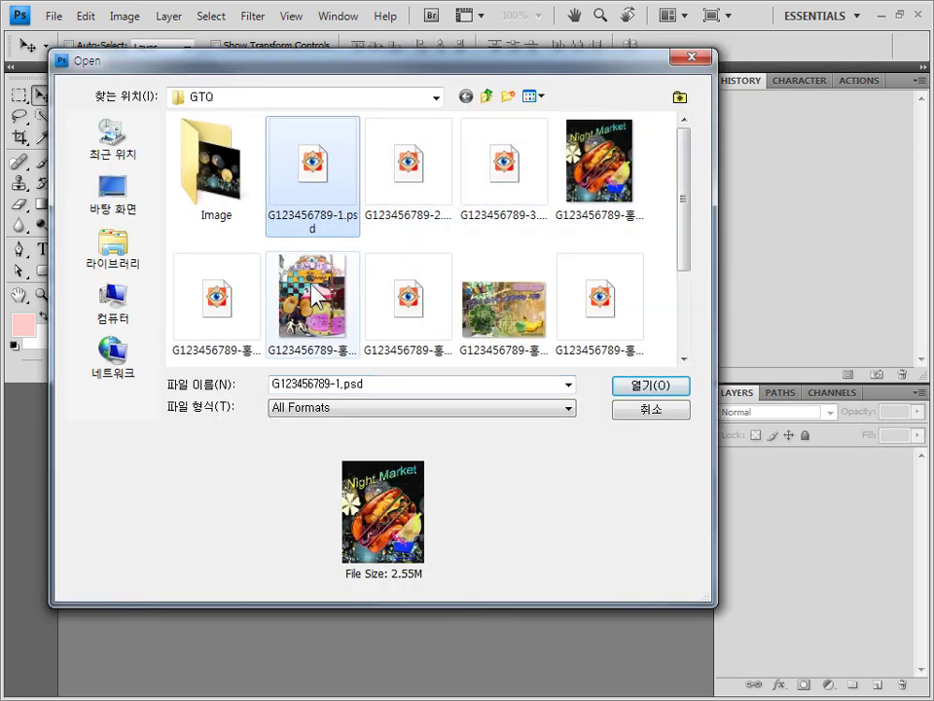
click(408, 200)
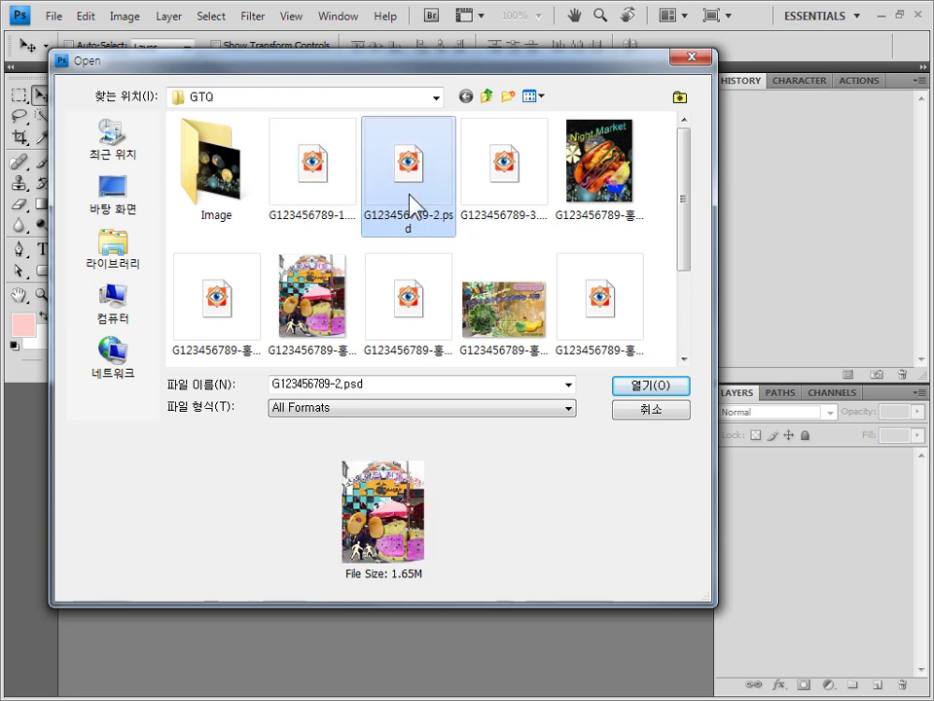
click(498, 198)
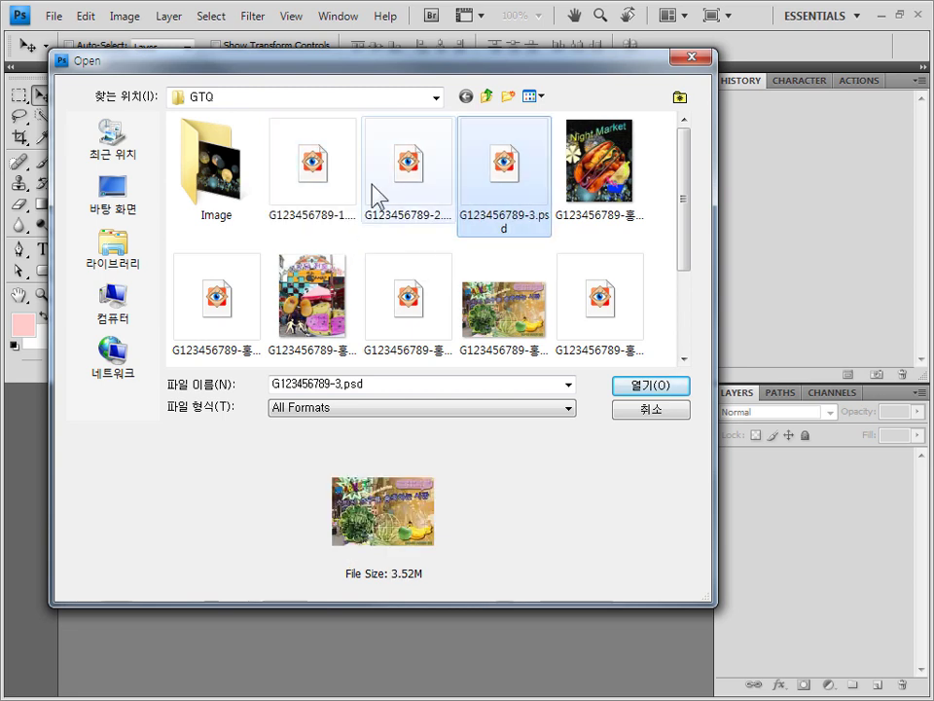
click(662, 422)
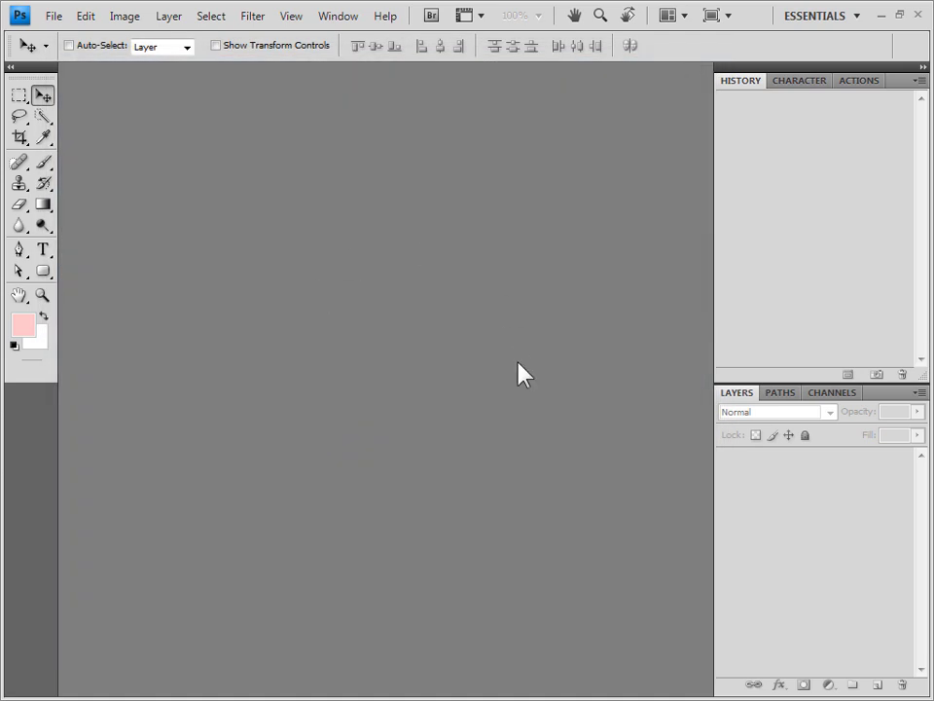